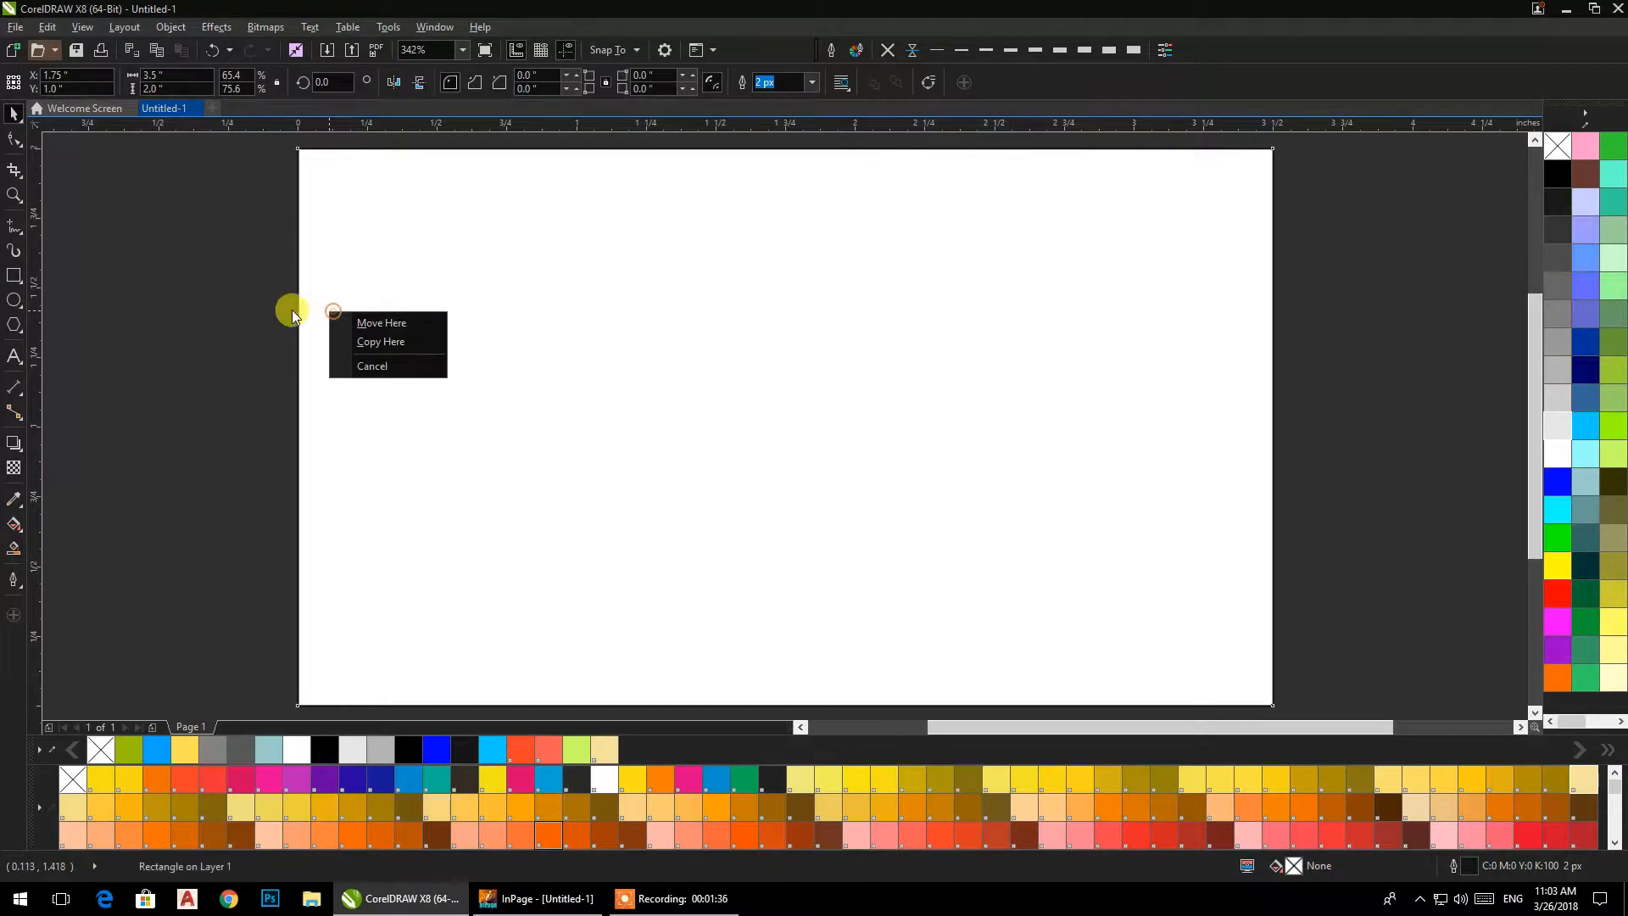
Import the a3 EPS file as editable with its text as curves, placed on the page at about 2.36 by 1.8 in.
right_click(227, 344)
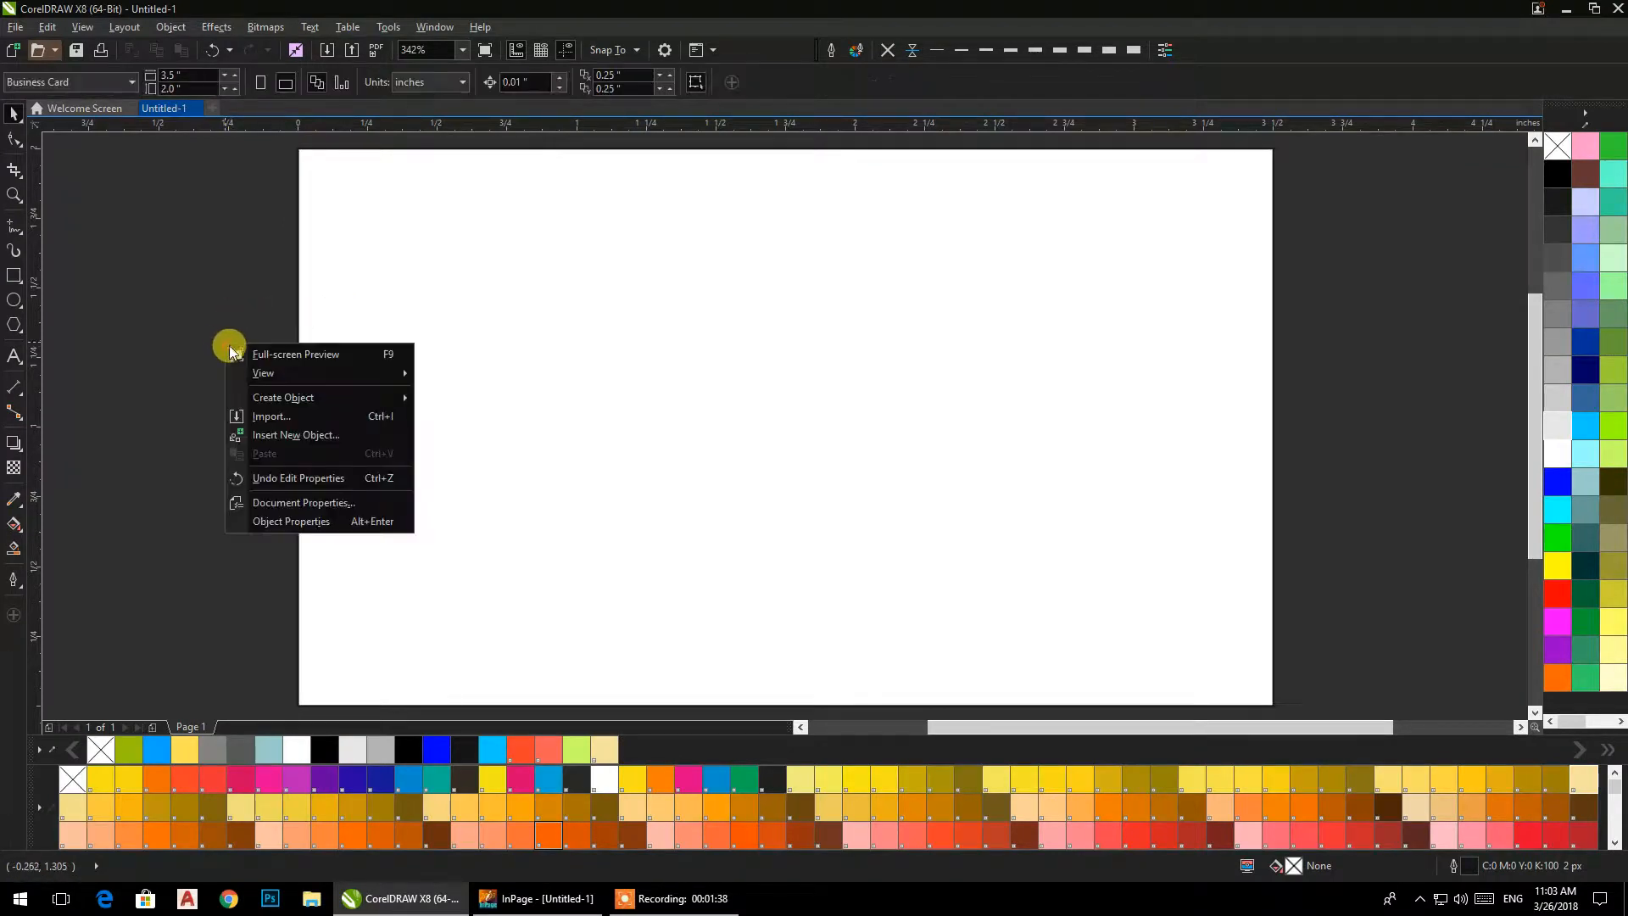
click(262, 414)
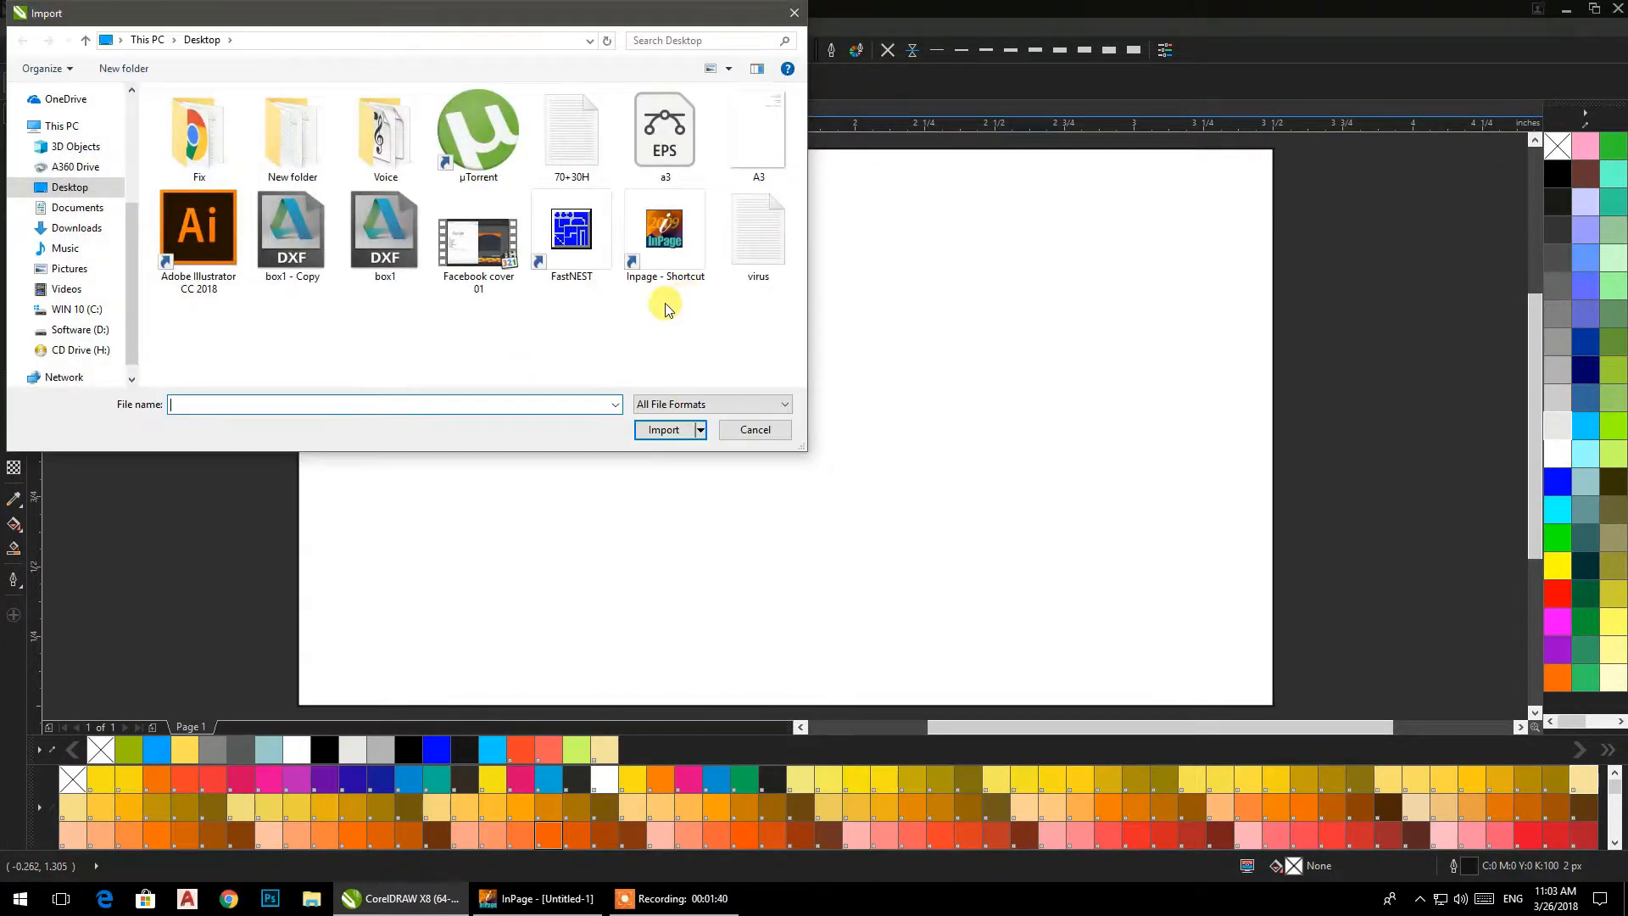
click(664, 136)
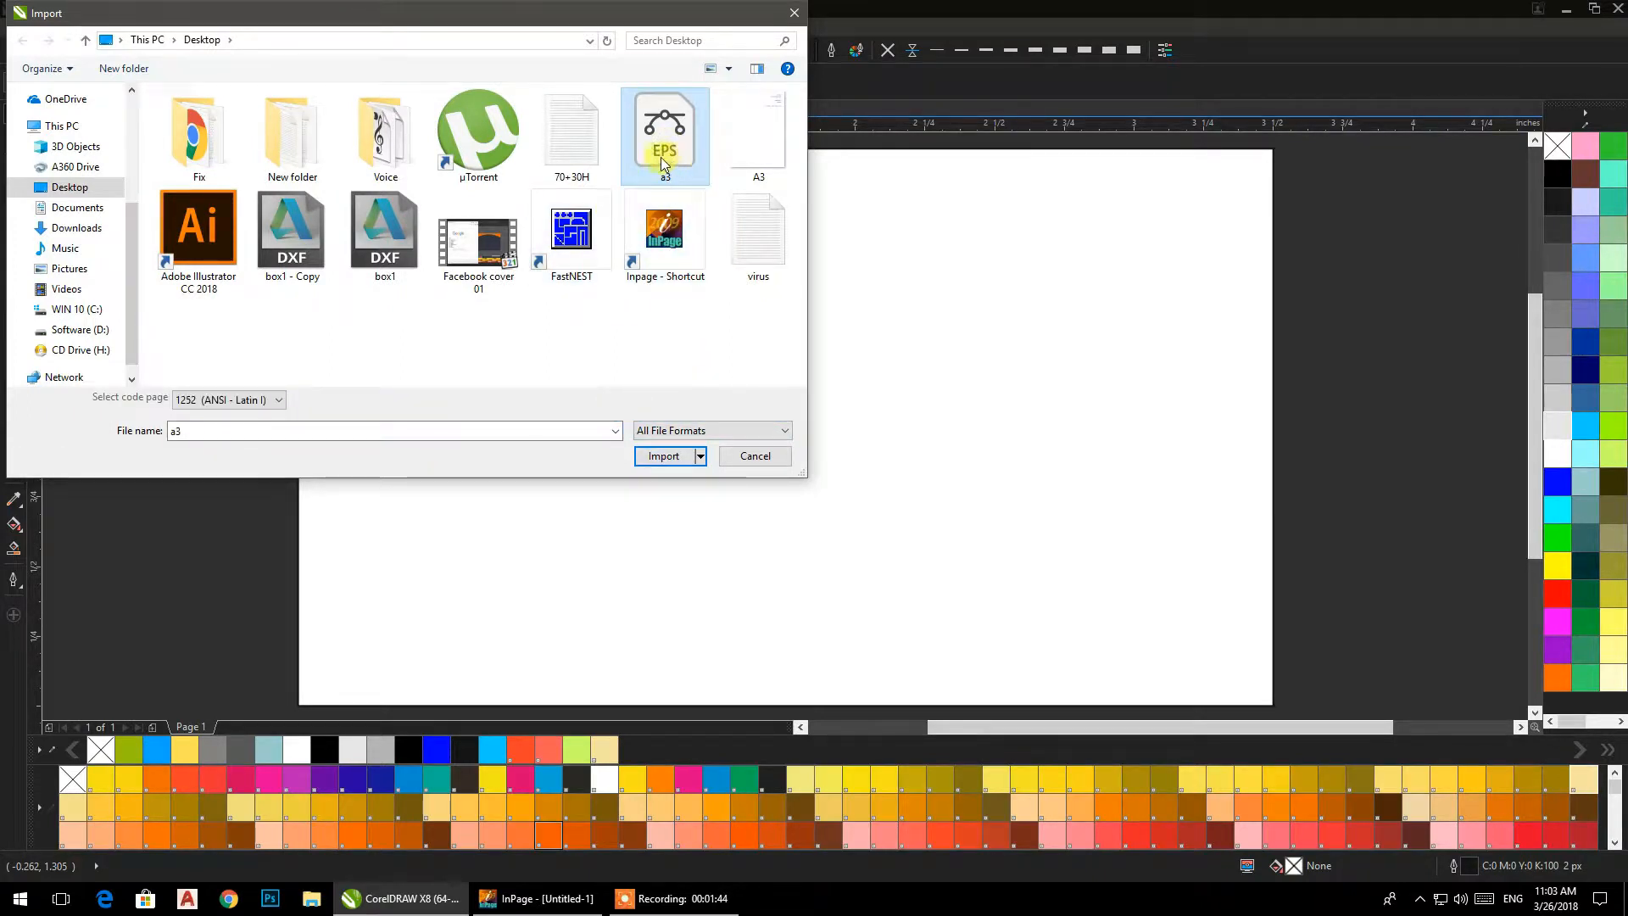
click(658, 456)
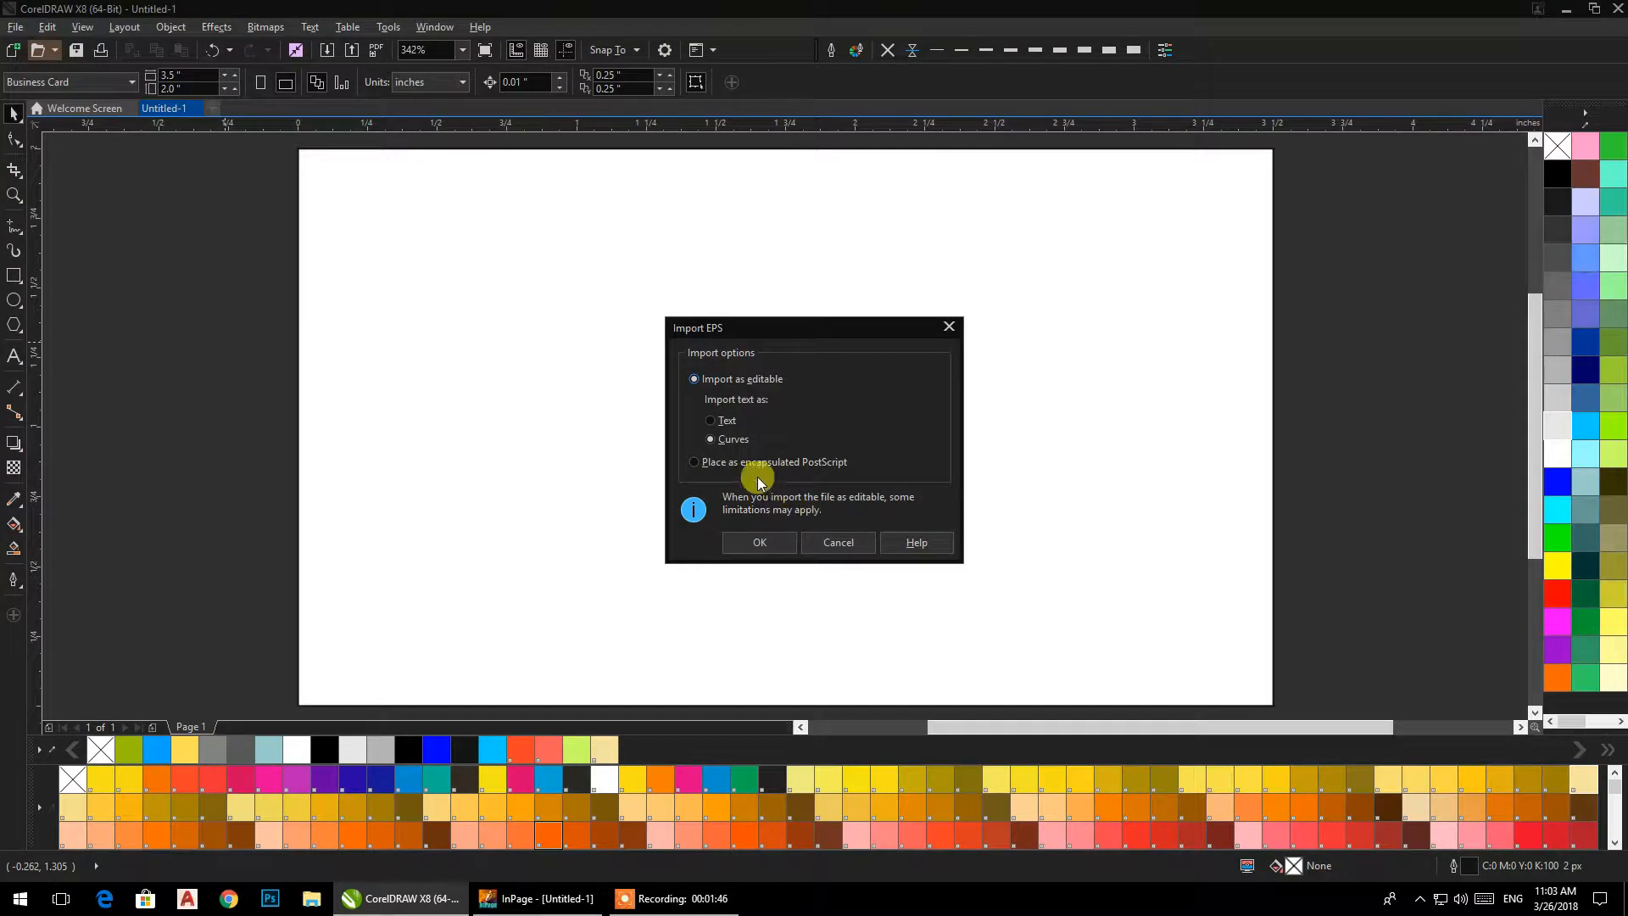
click(769, 546)
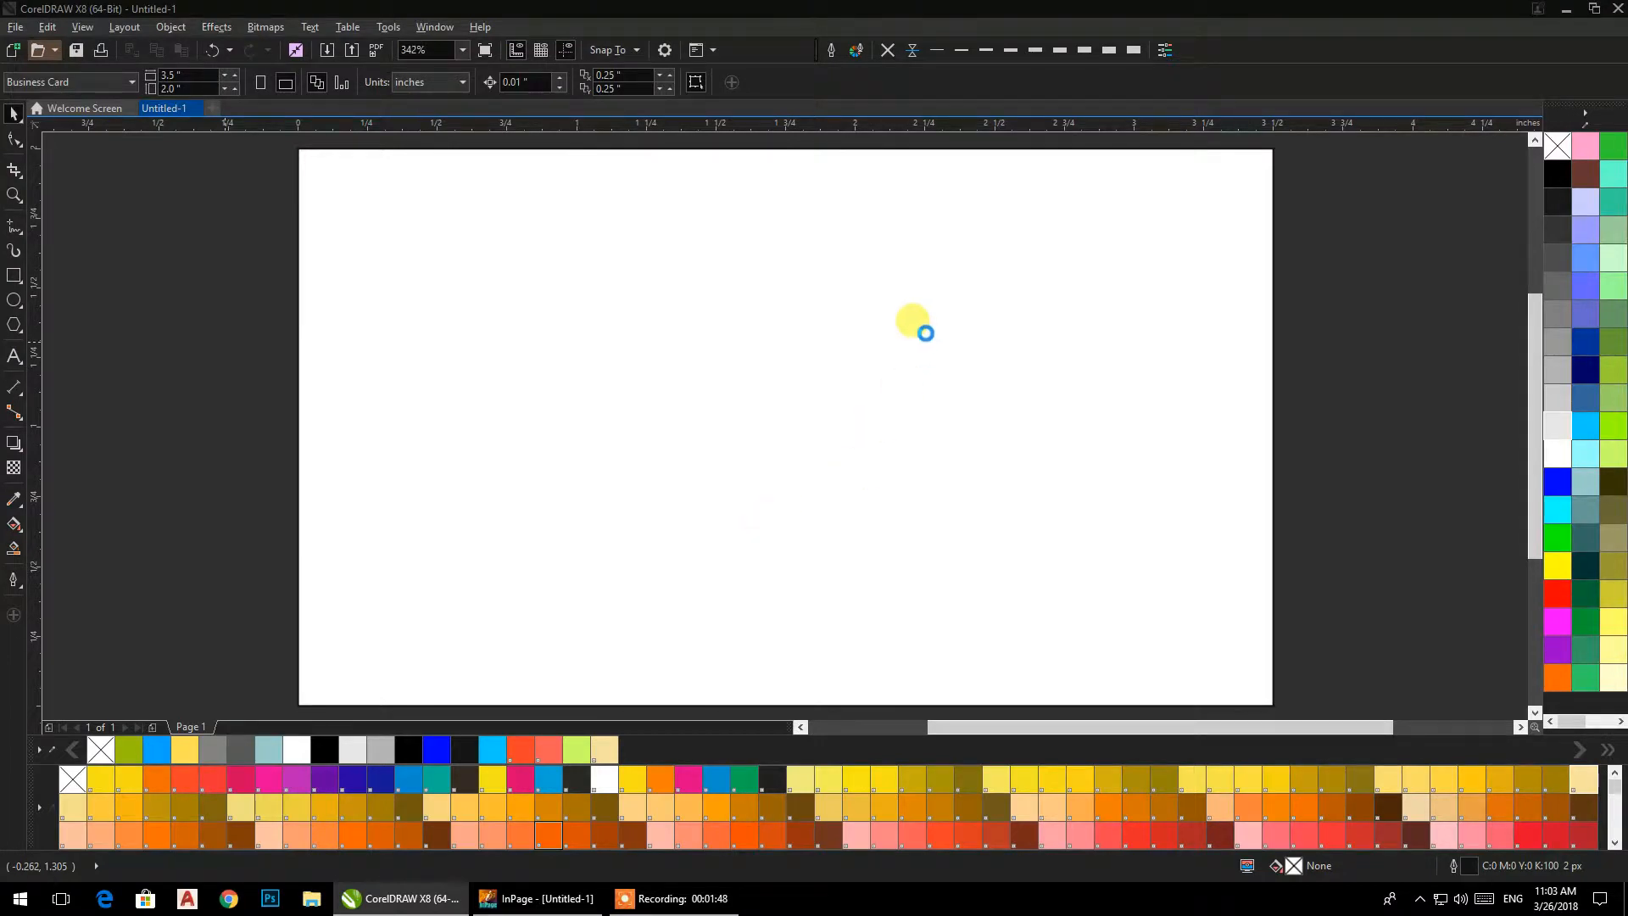
drag(316, 176, 1131, 677)
Move the imported Arabic text block off the page into the empty area to its right.
scroll(990, 468, down, 3)
drag(990, 466, 1413, 464)
scroll(887, 440, right, 3)
scroll(899, 437, up, 2)
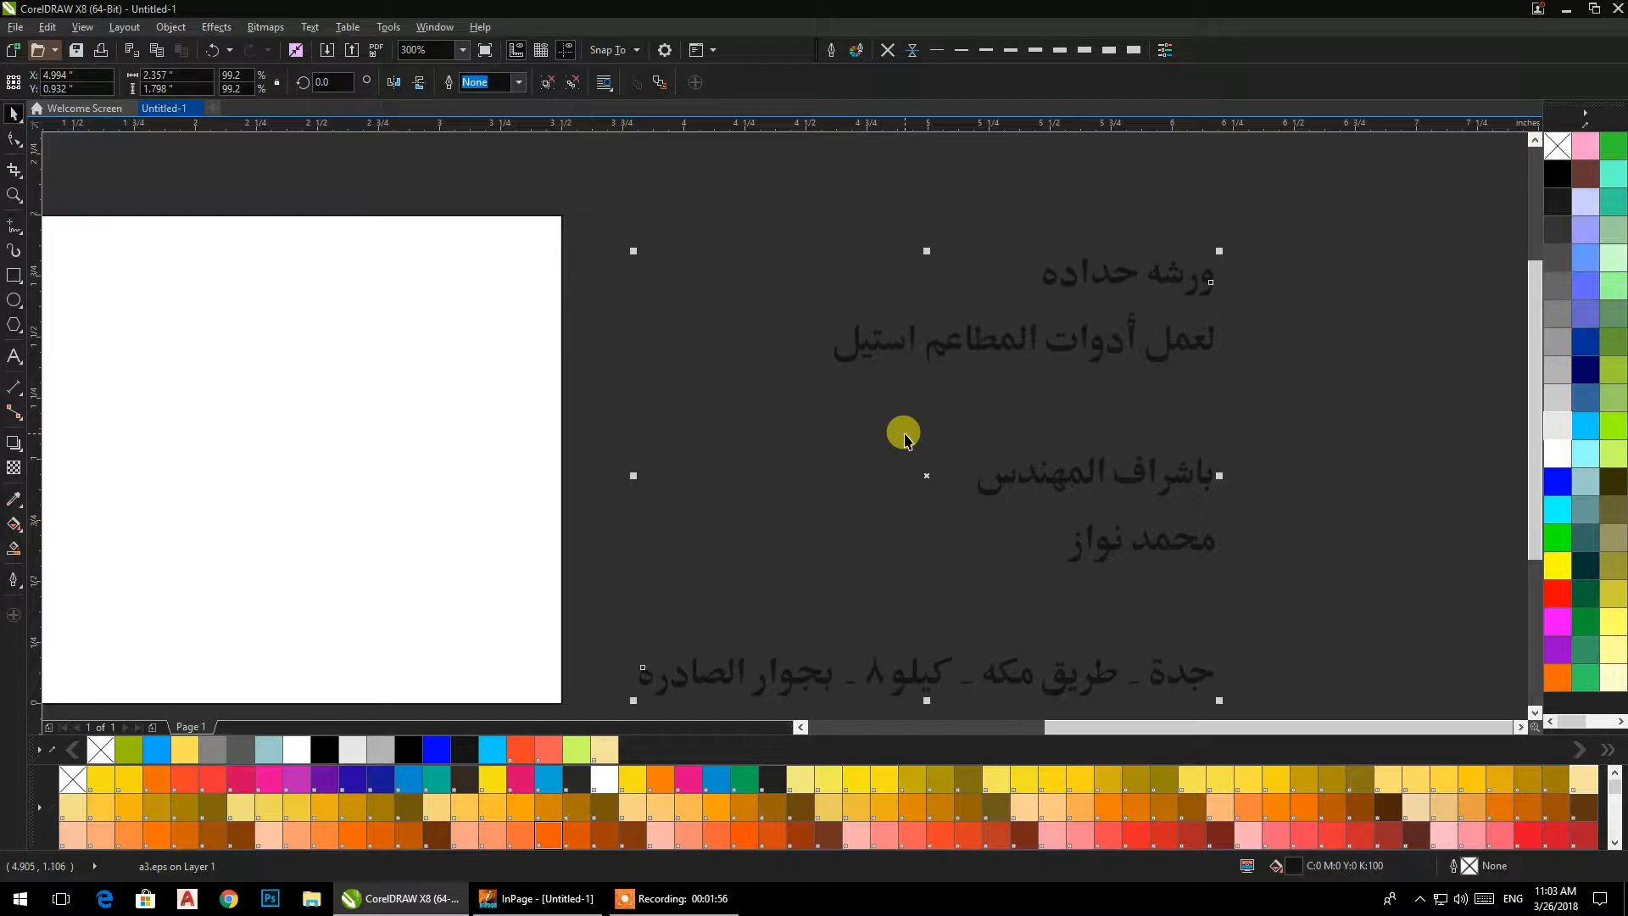
scroll(904, 433, down, 3)
scroll(953, 441, up, 3)
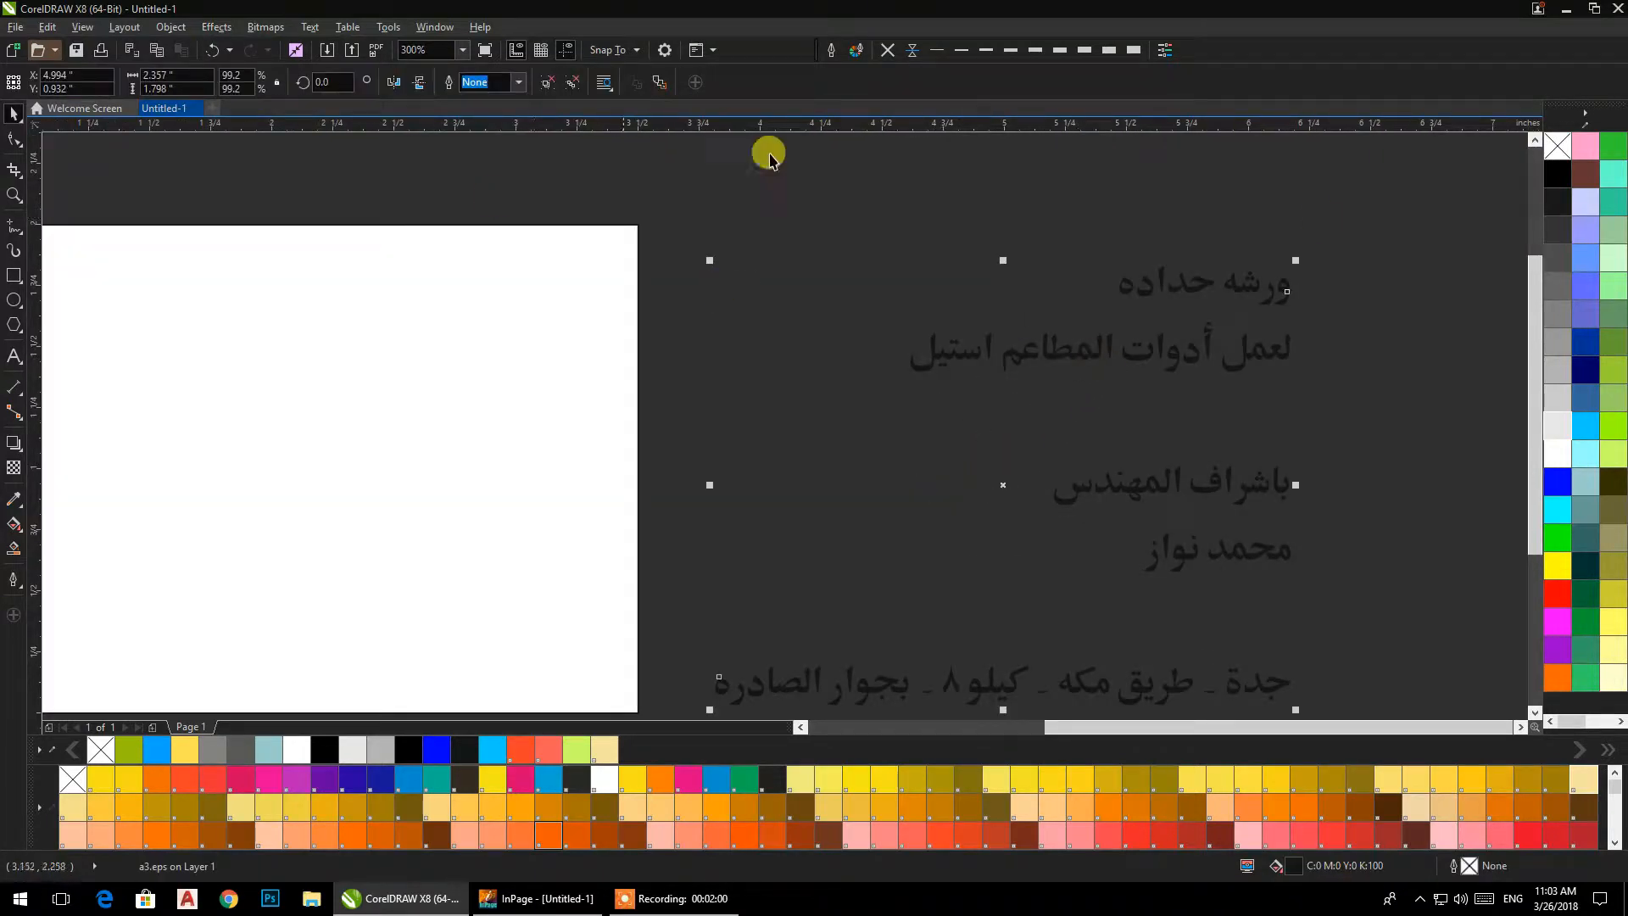
click(1323, 236)
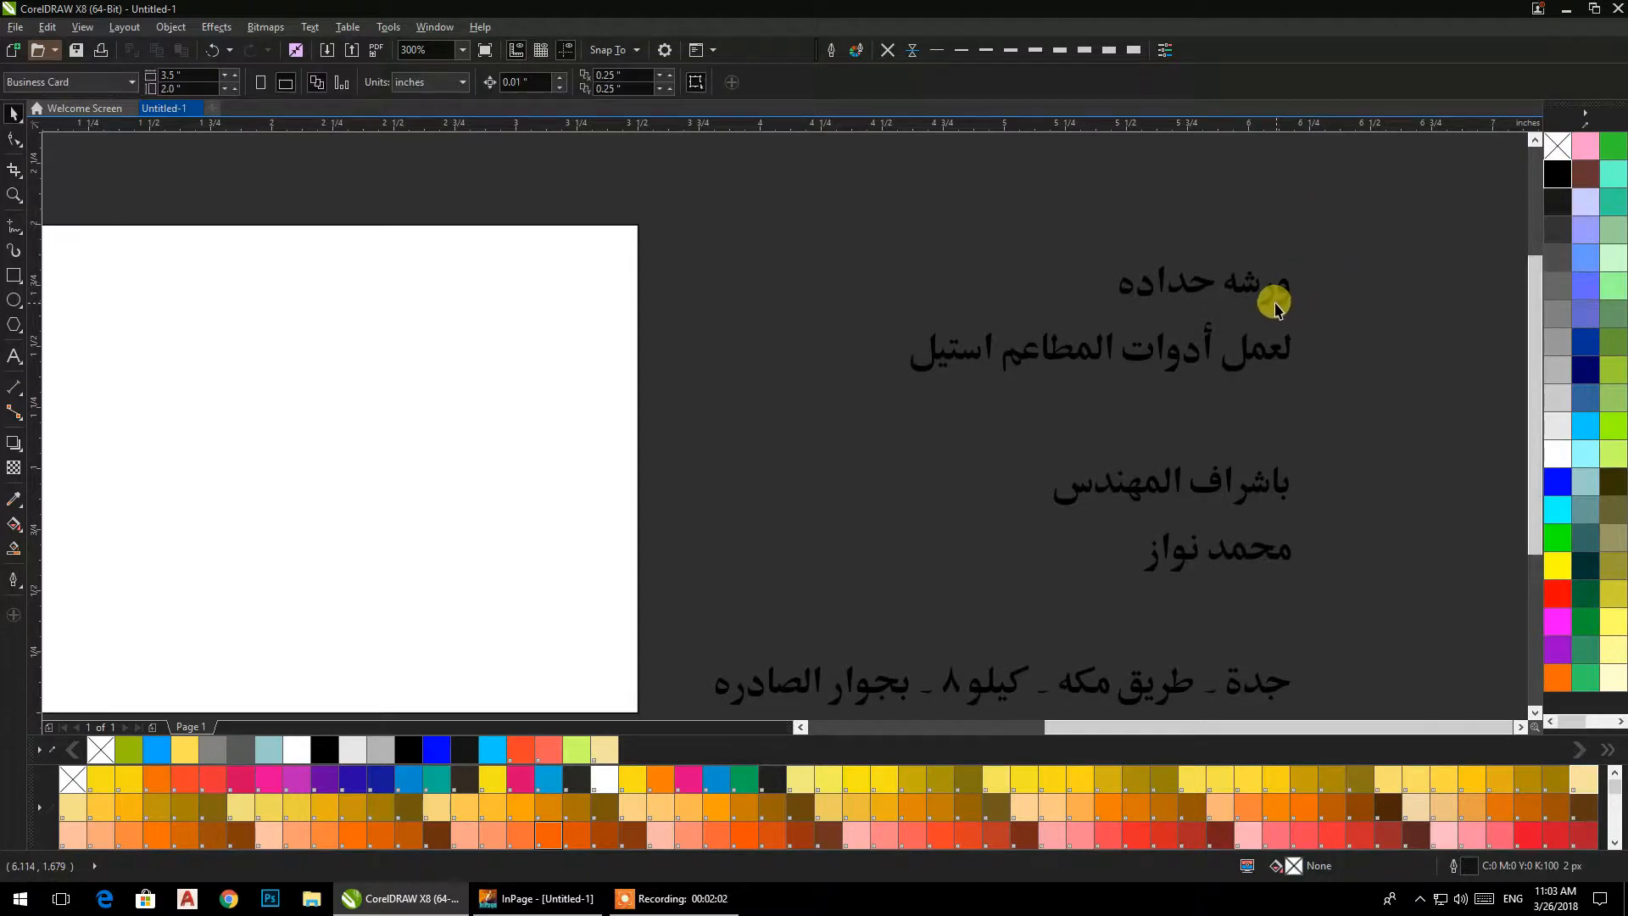
scroll(1282, 312, down, 2)
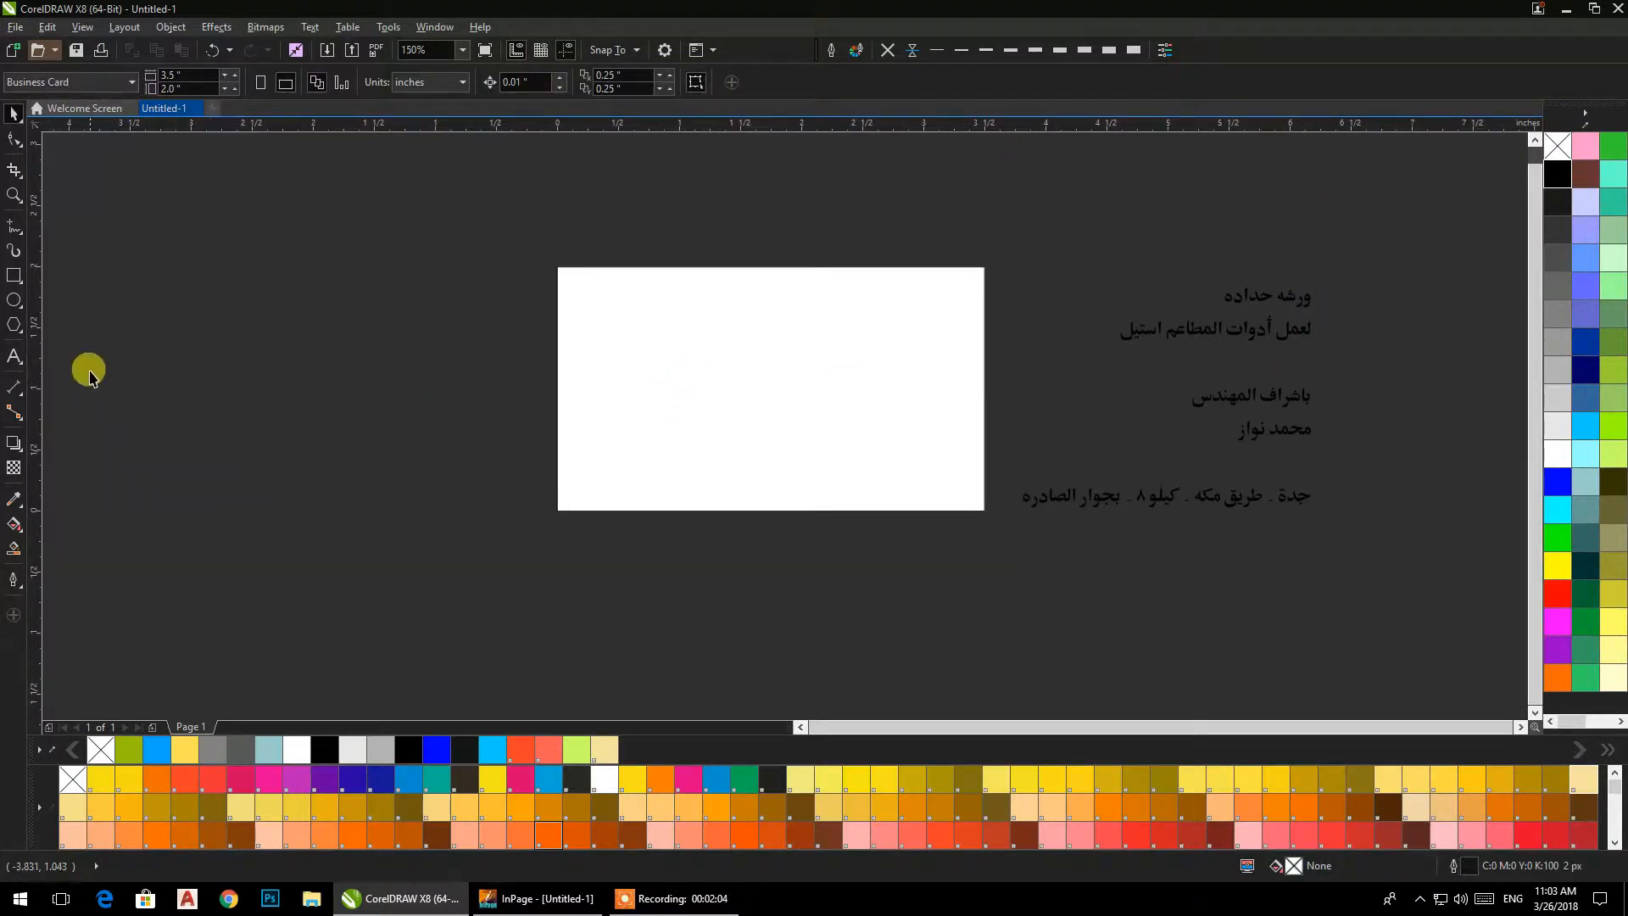
Draw a rectangle about 2.64 by 2.43 in over the page's left part and convert it to a curve with a slanted right edge.
click(10, 286)
drag(518, 248, 841, 545)
click(14, 140)
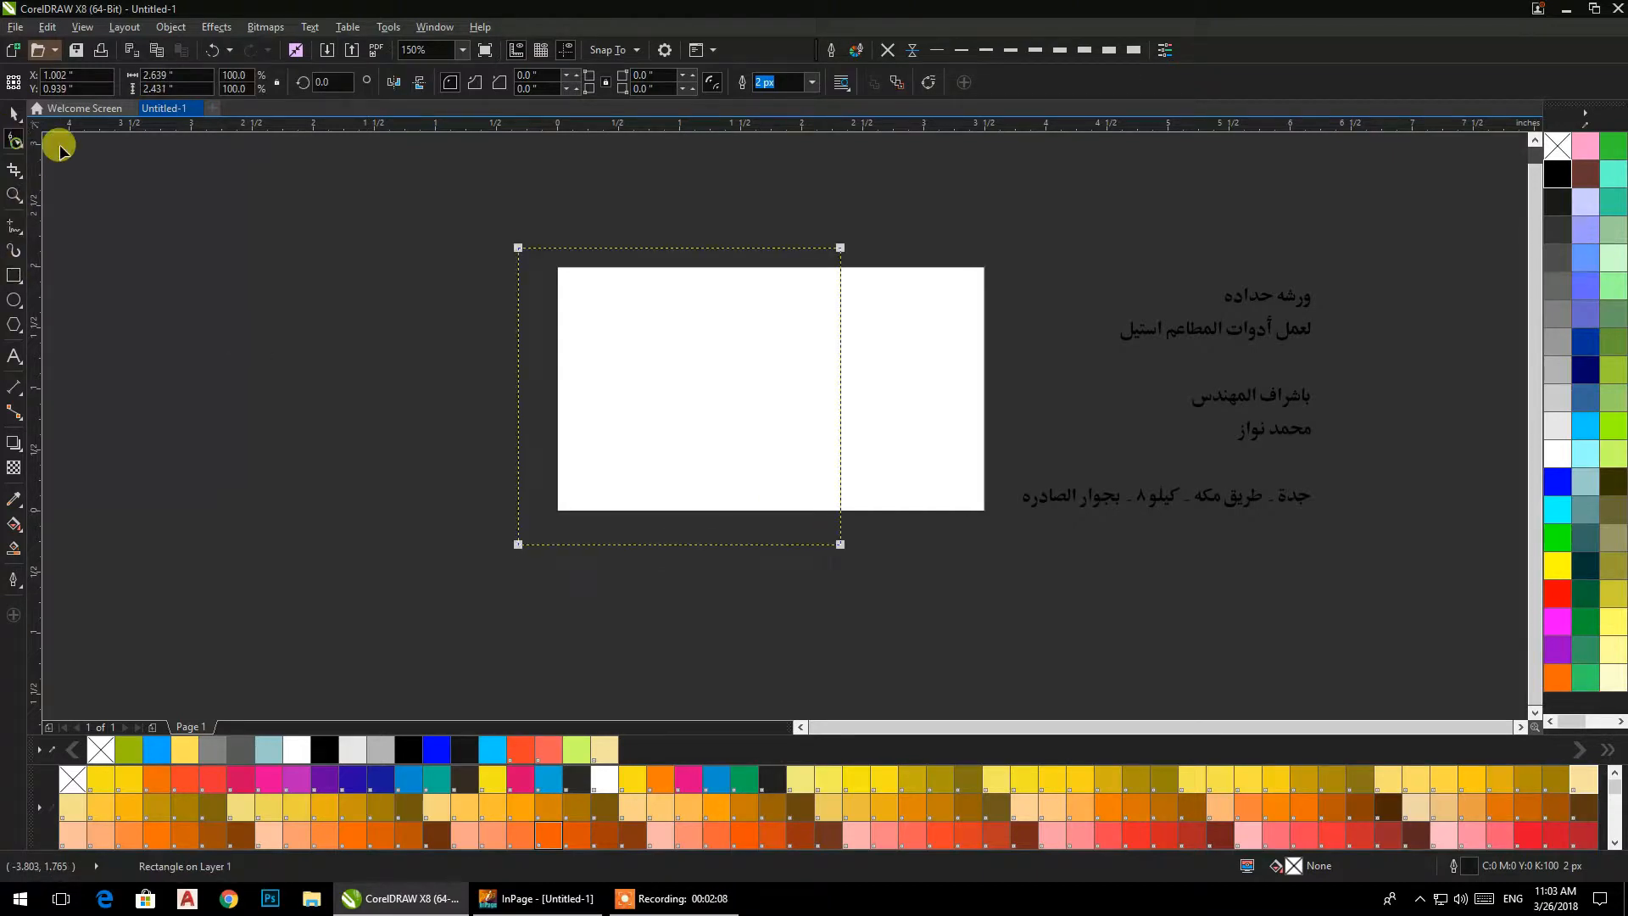
click(930, 86)
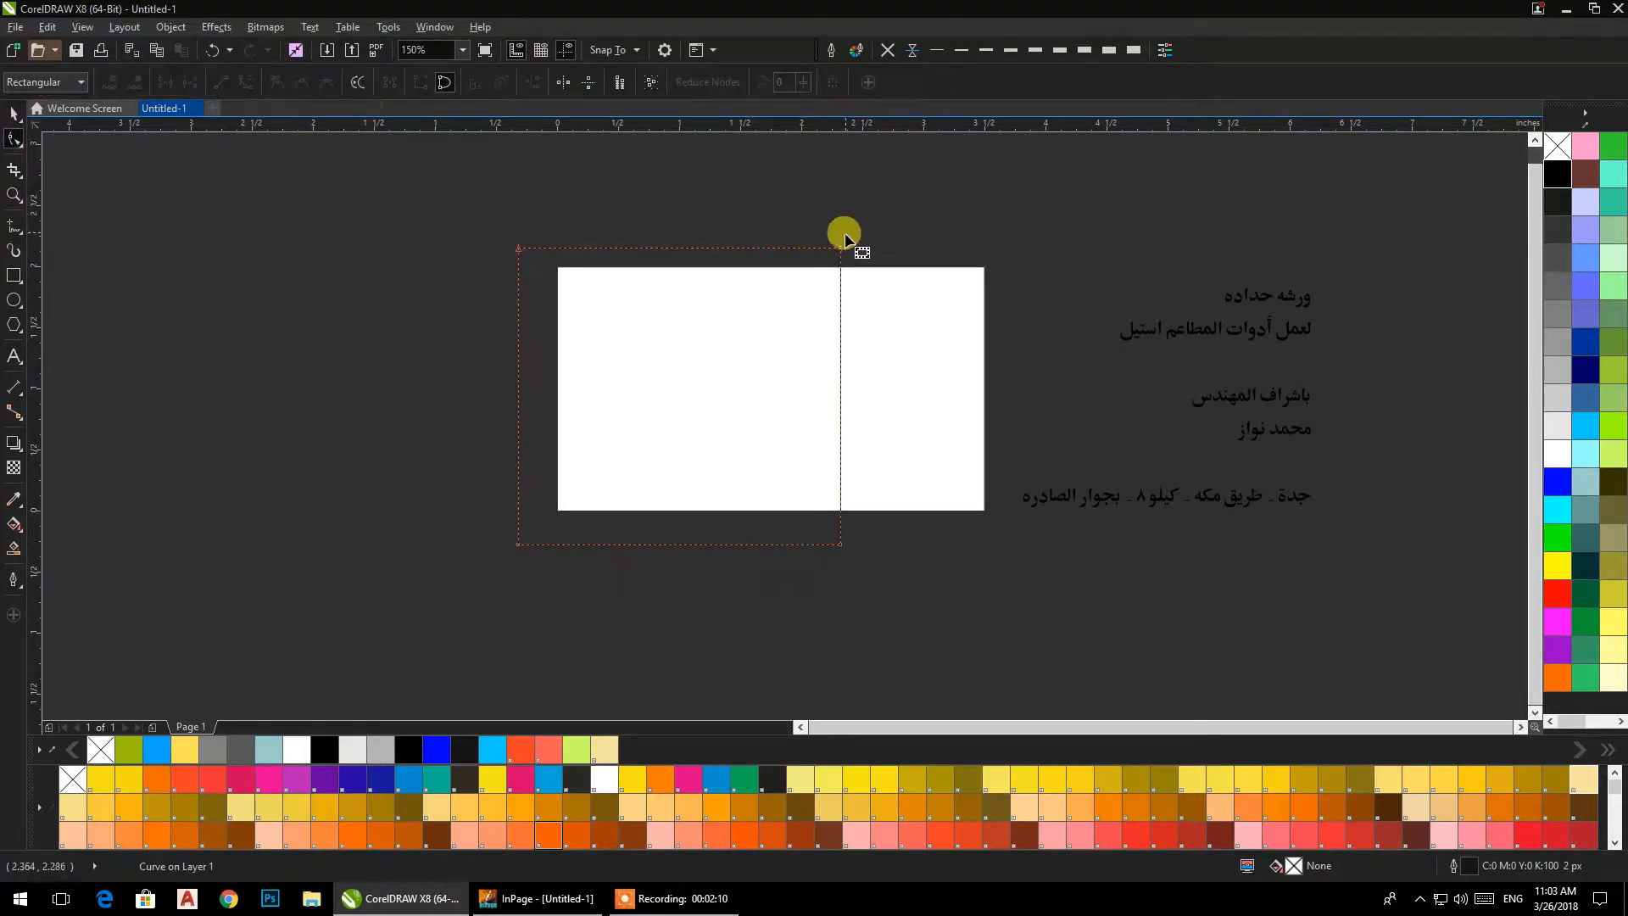
drag(837, 250, 650, 247)
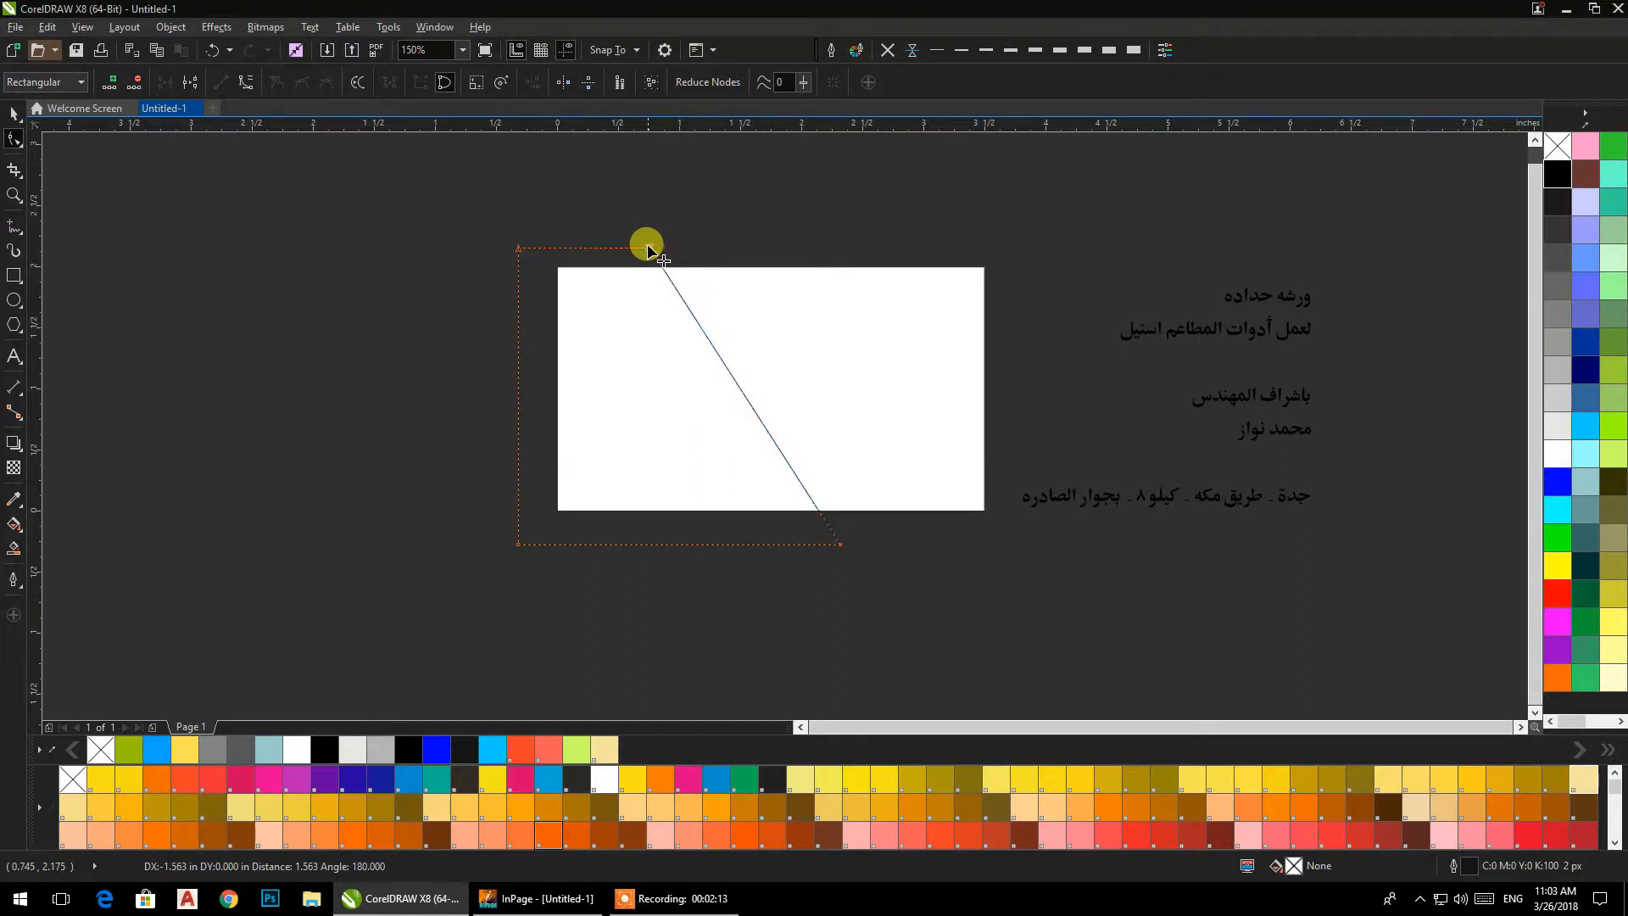
Move the slanted shape about 0.25 in to the right, keeping the page-size rectangle in its original position.
click(15, 117)
click(722, 512)
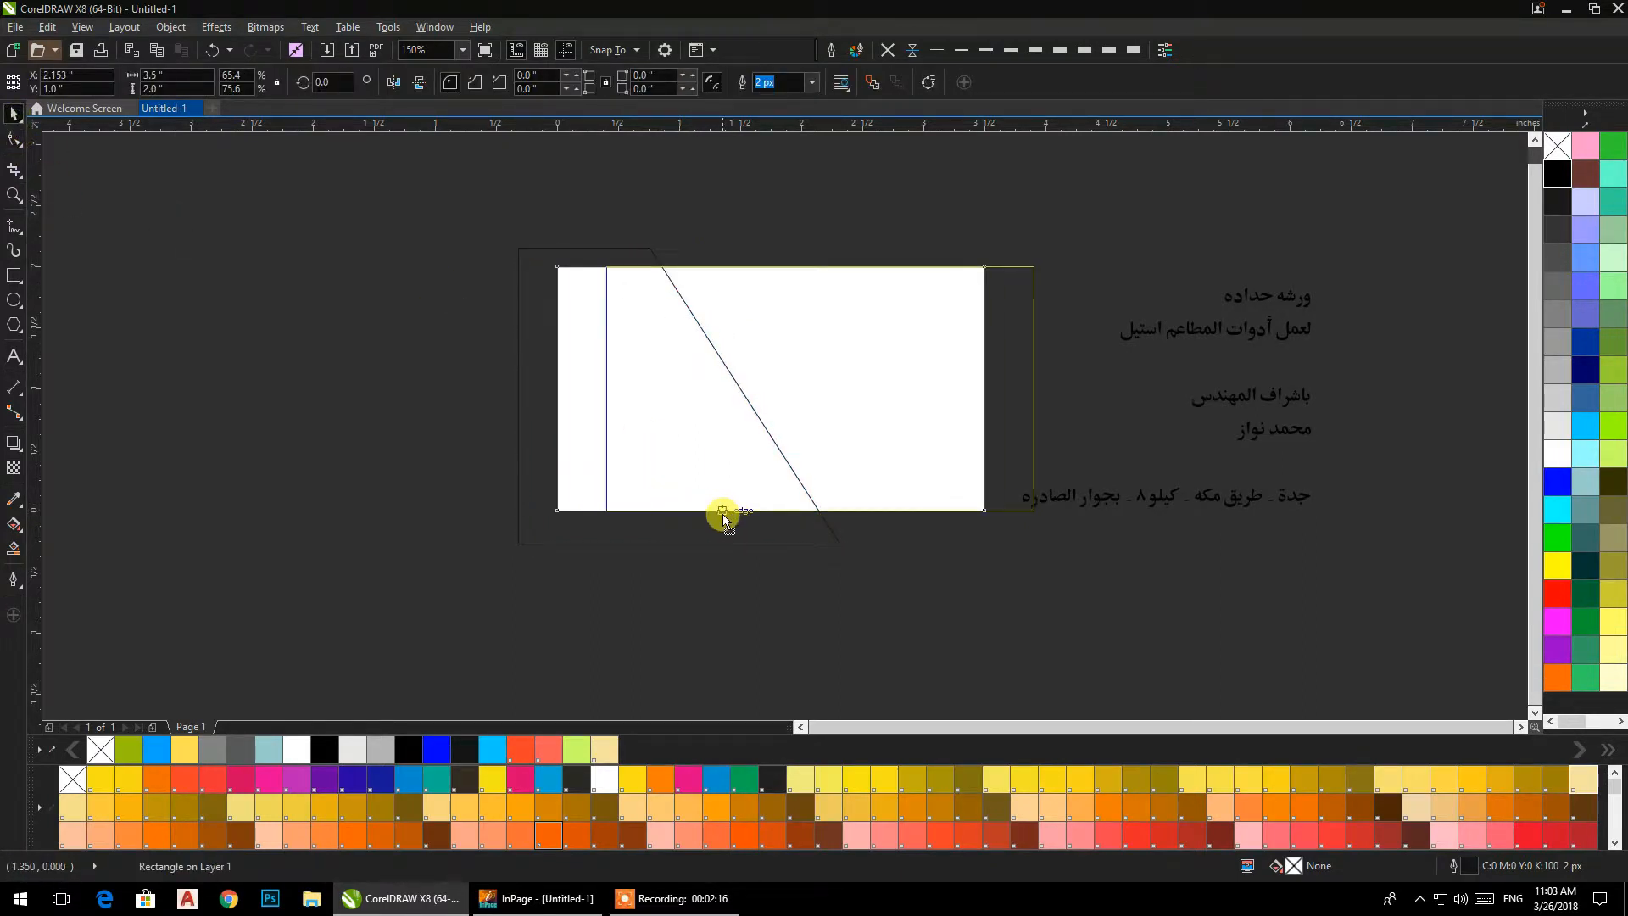
key(ctrl+z)
drag(692, 527, 721, 527)
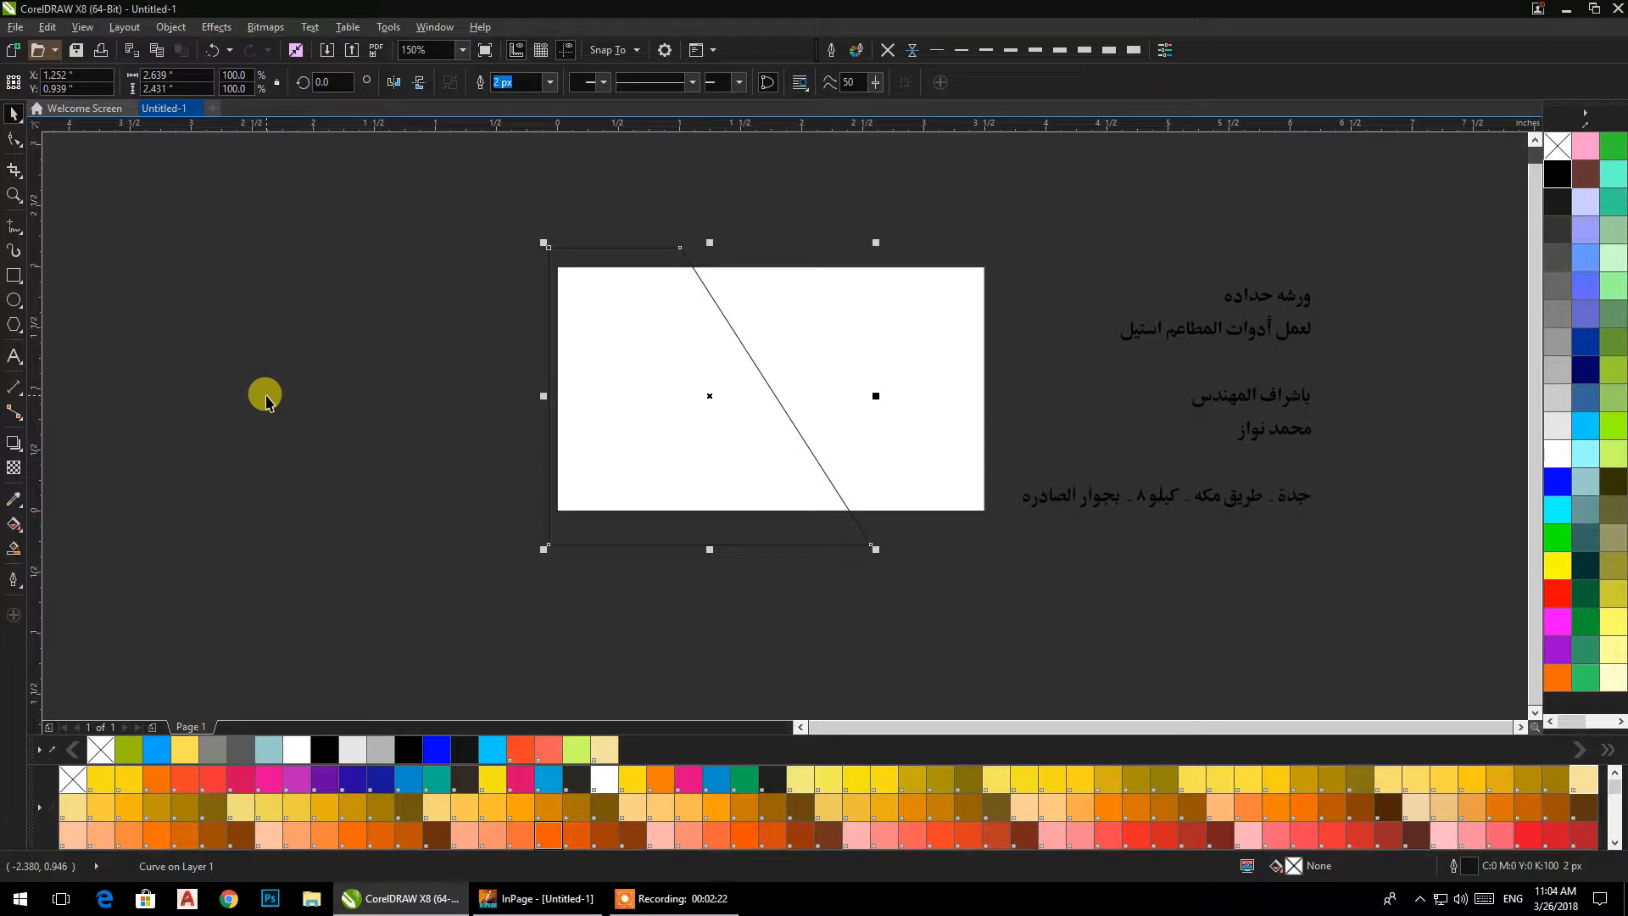
click(323, 361)
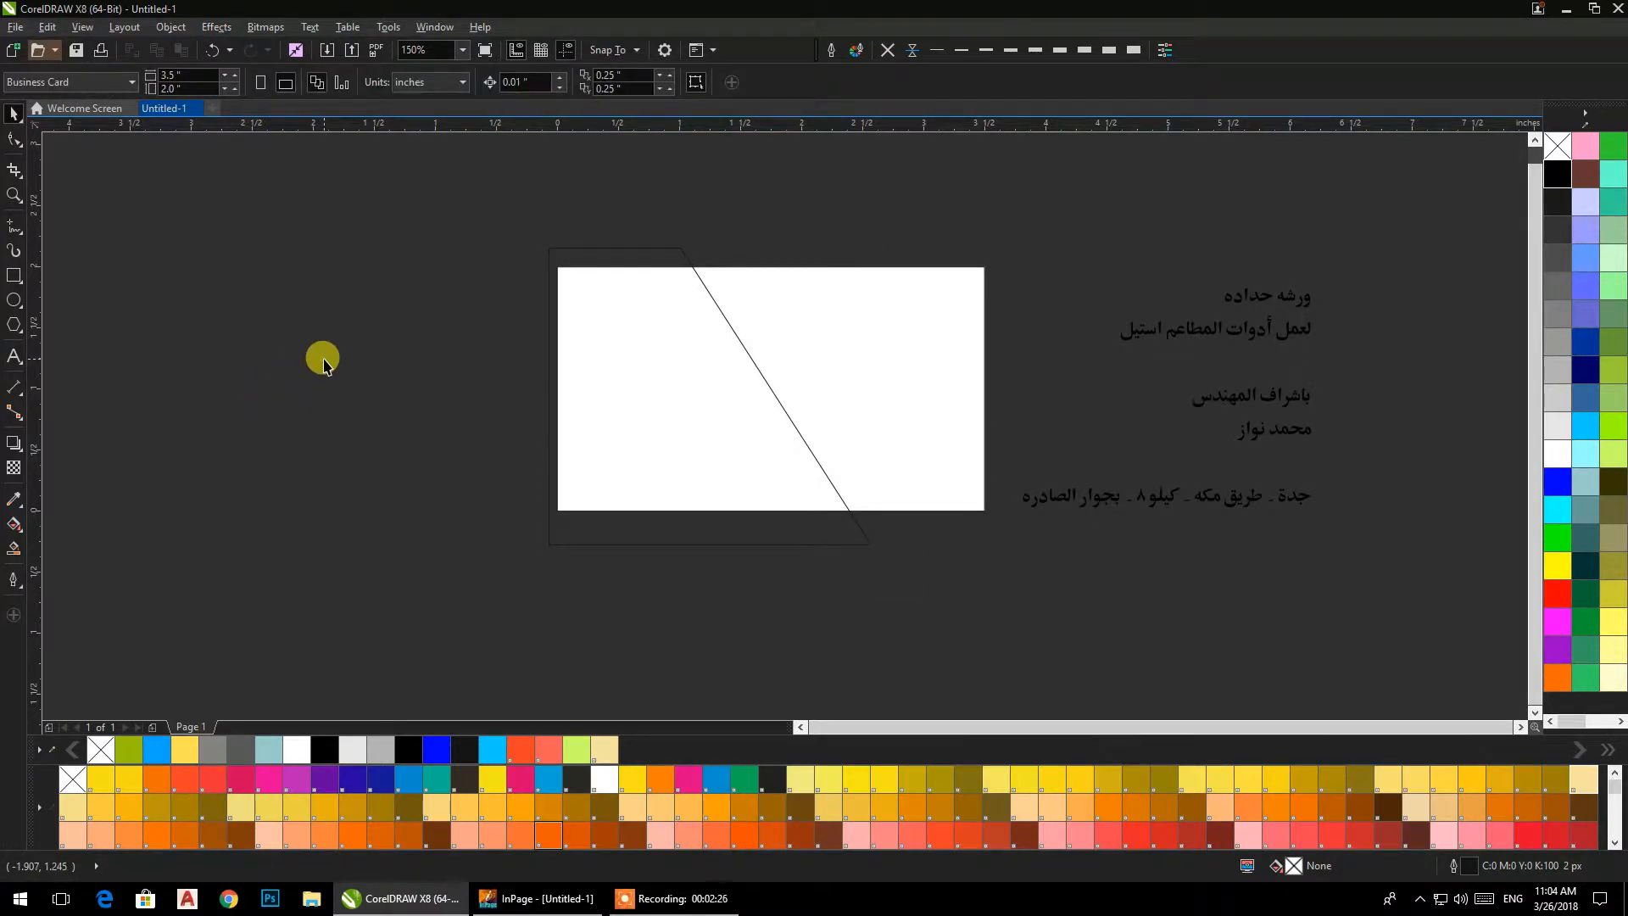
Create purple Smart Fill pieces in the page areas on both sides of the slanted line.
click(554, 256)
click(443, 269)
click(14, 526)
click(611, 385)
click(832, 353)
Delete the slanted guide shape used to divide the card.
click(14, 114)
click(374, 199)
click(574, 261)
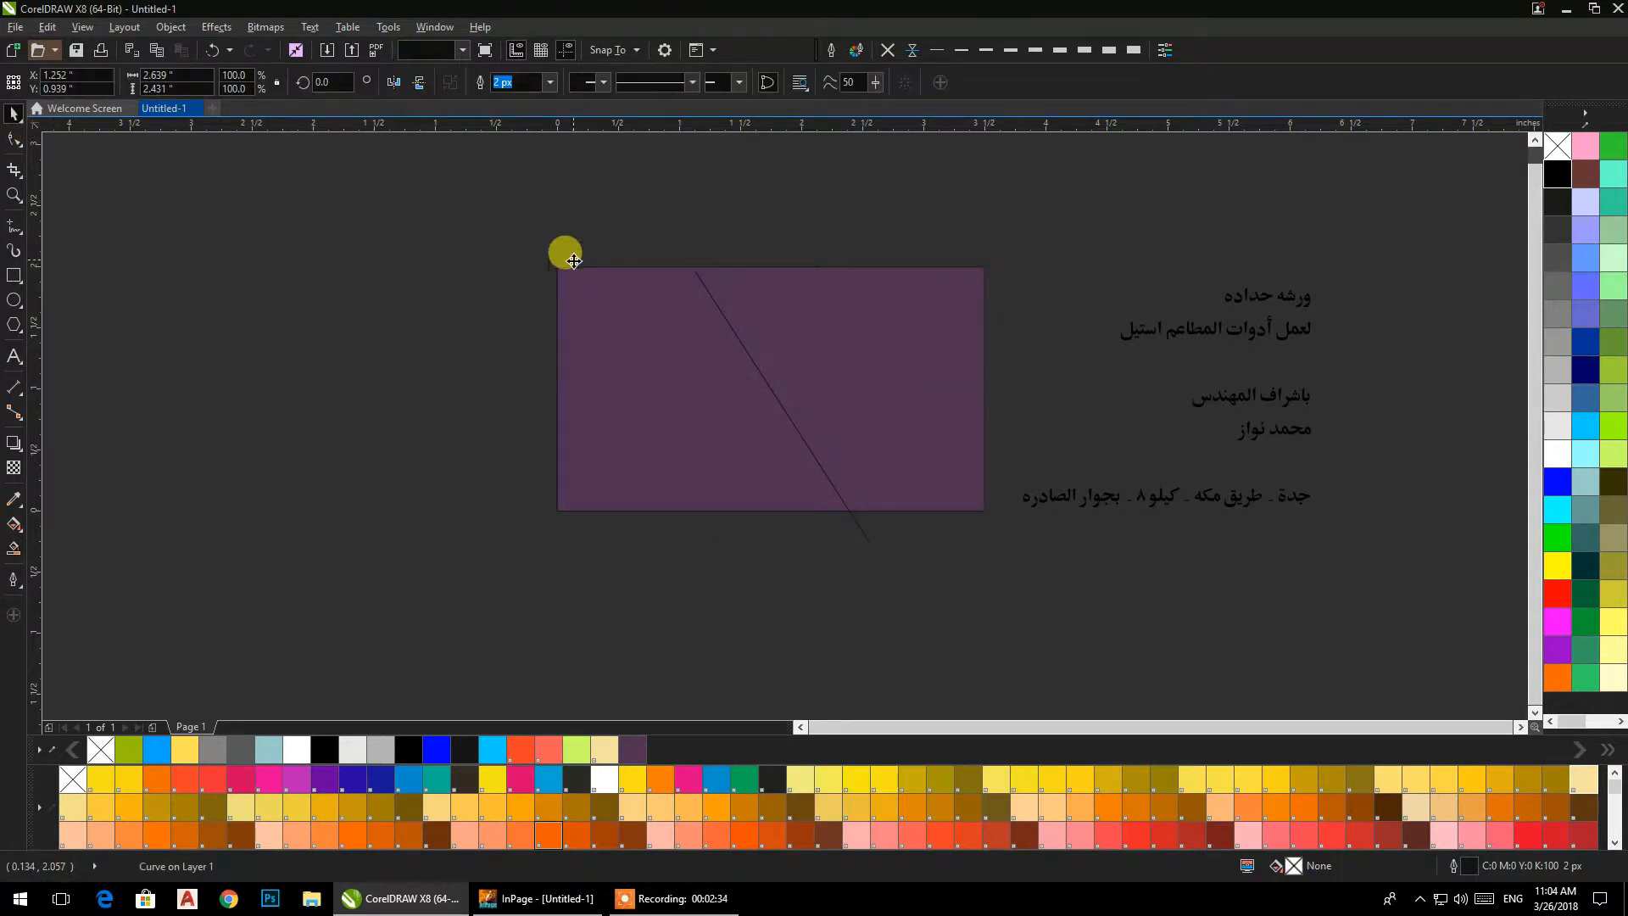
key(Delete)
Move both purple pieces off the page and remove the original page-size rectangle beneath them.
drag(667, 315, 161, 431)
drag(796, 317, 308, 208)
click(559, 373)
click(520, 393)
click(431, 331)
Bring the two purple pieces back onto the page and fit the right piece to the page's top and right edges.
drag(432, 331, 834, 440)
drag(197, 530, 621, 419)
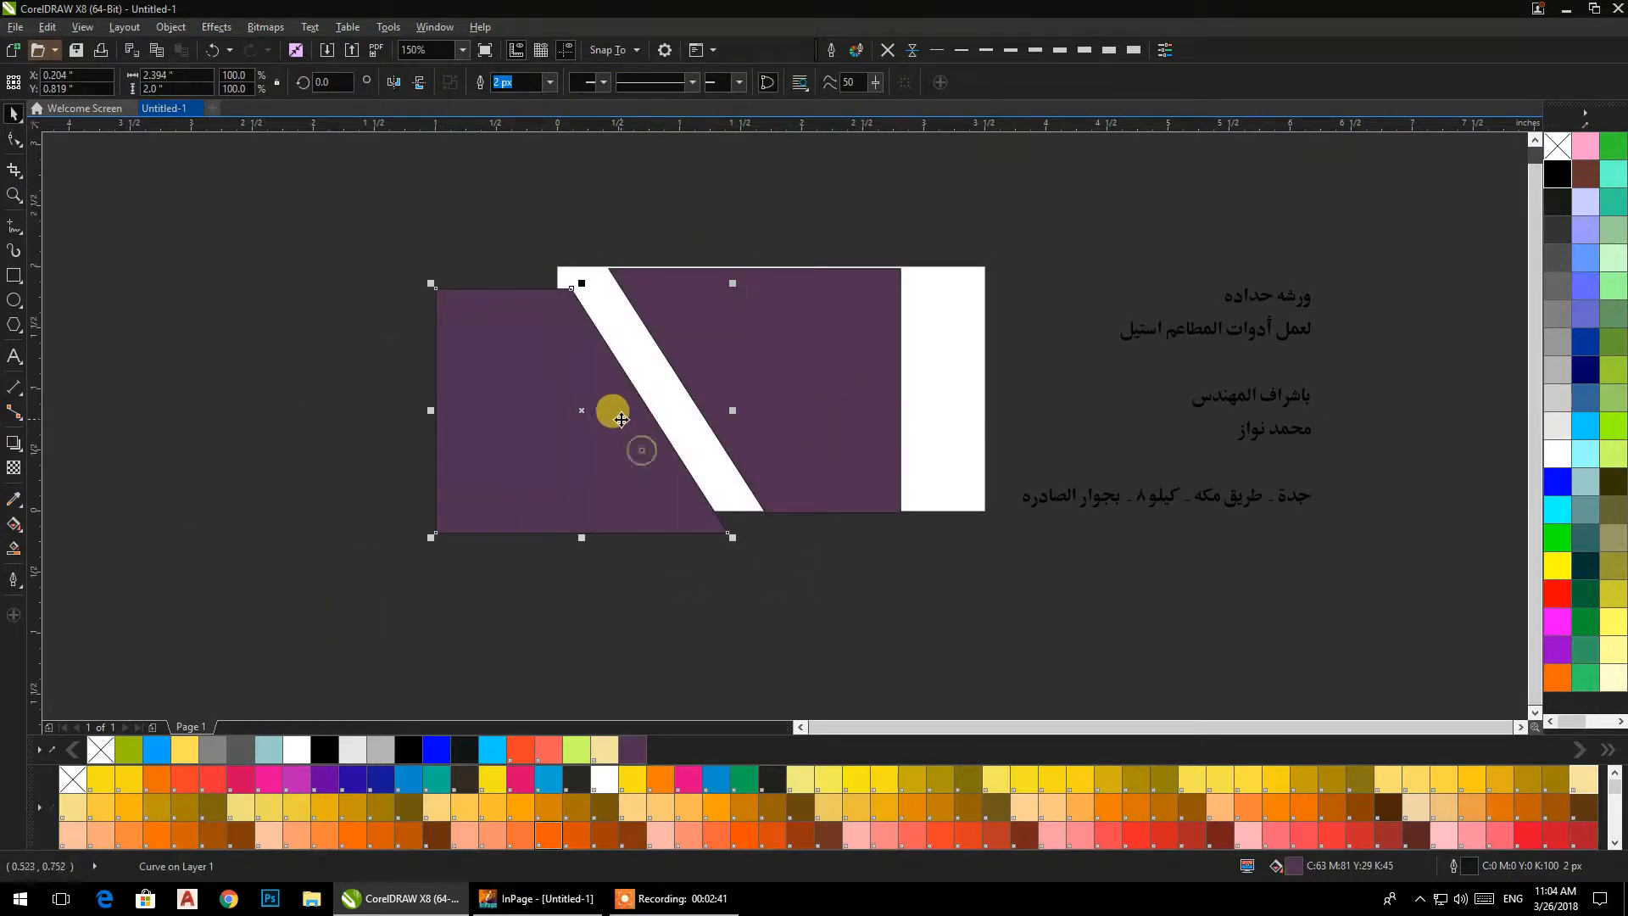
shift+click(781, 345)
key(t)
drag(812, 341, 882, 338)
scroll(963, 262, up, 3)
drag(895, 246, 963, 226)
scroll(963, 226, down, 3)
Fit the left purple piece to the page's left edge so that it meets the right piece along the diagonal.
click(676, 207)
click(602, 292)
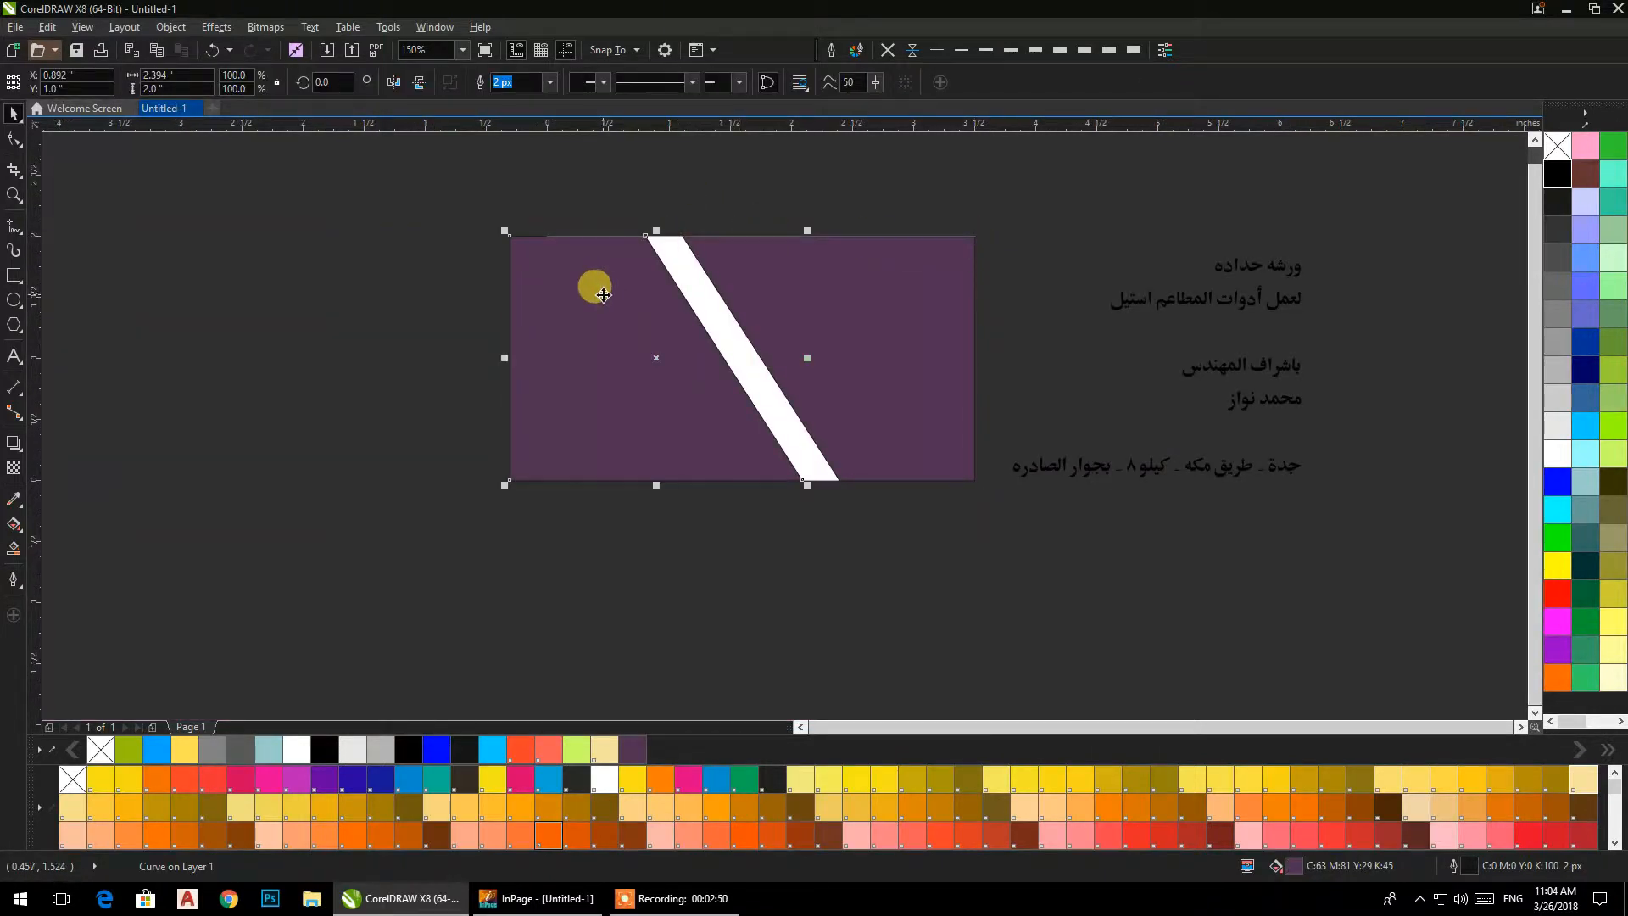
drag(602, 293, 675, 342)
drag(583, 286, 547, 237)
click(477, 295)
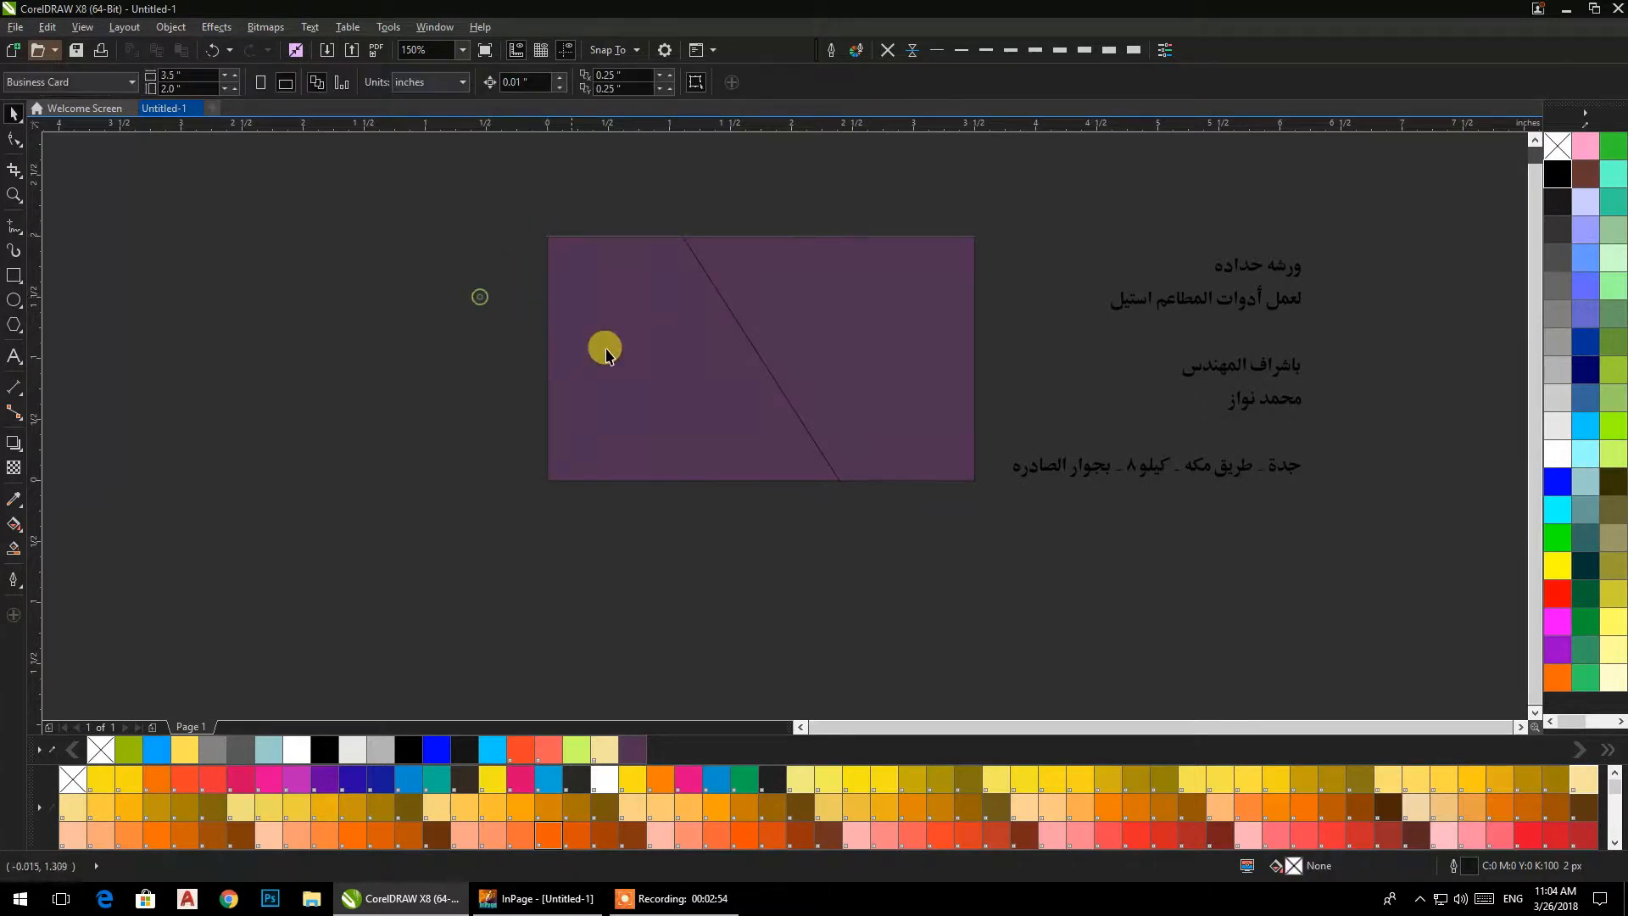
Remove the outline from both purple pieces.
drag(1000, 555, 336, 159)
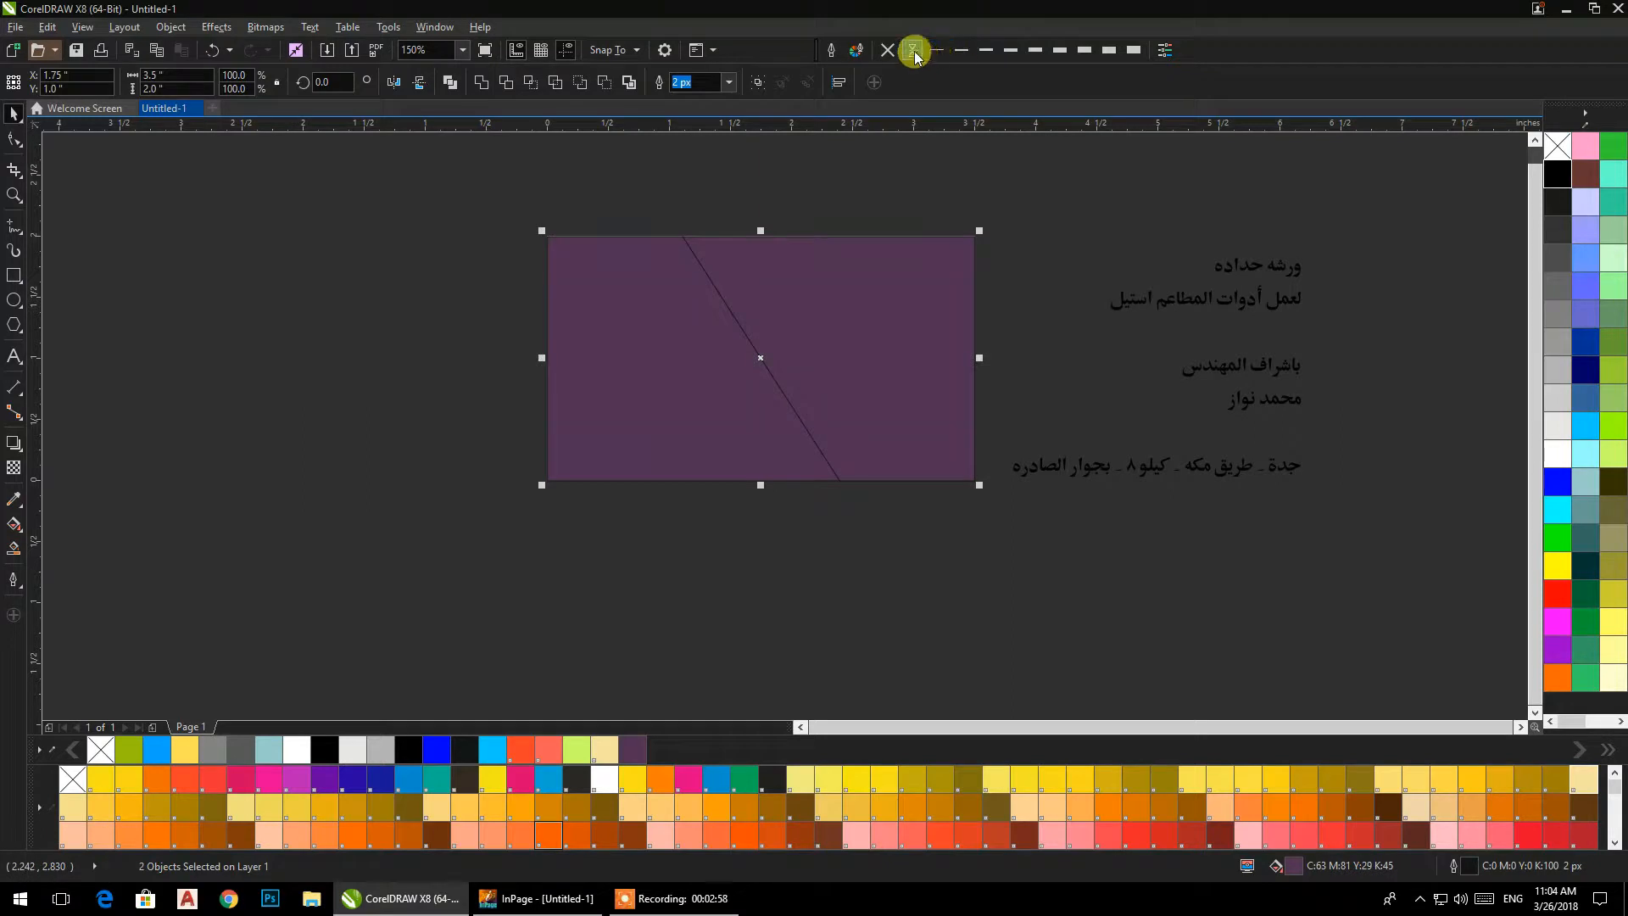
click(885, 56)
click(831, 136)
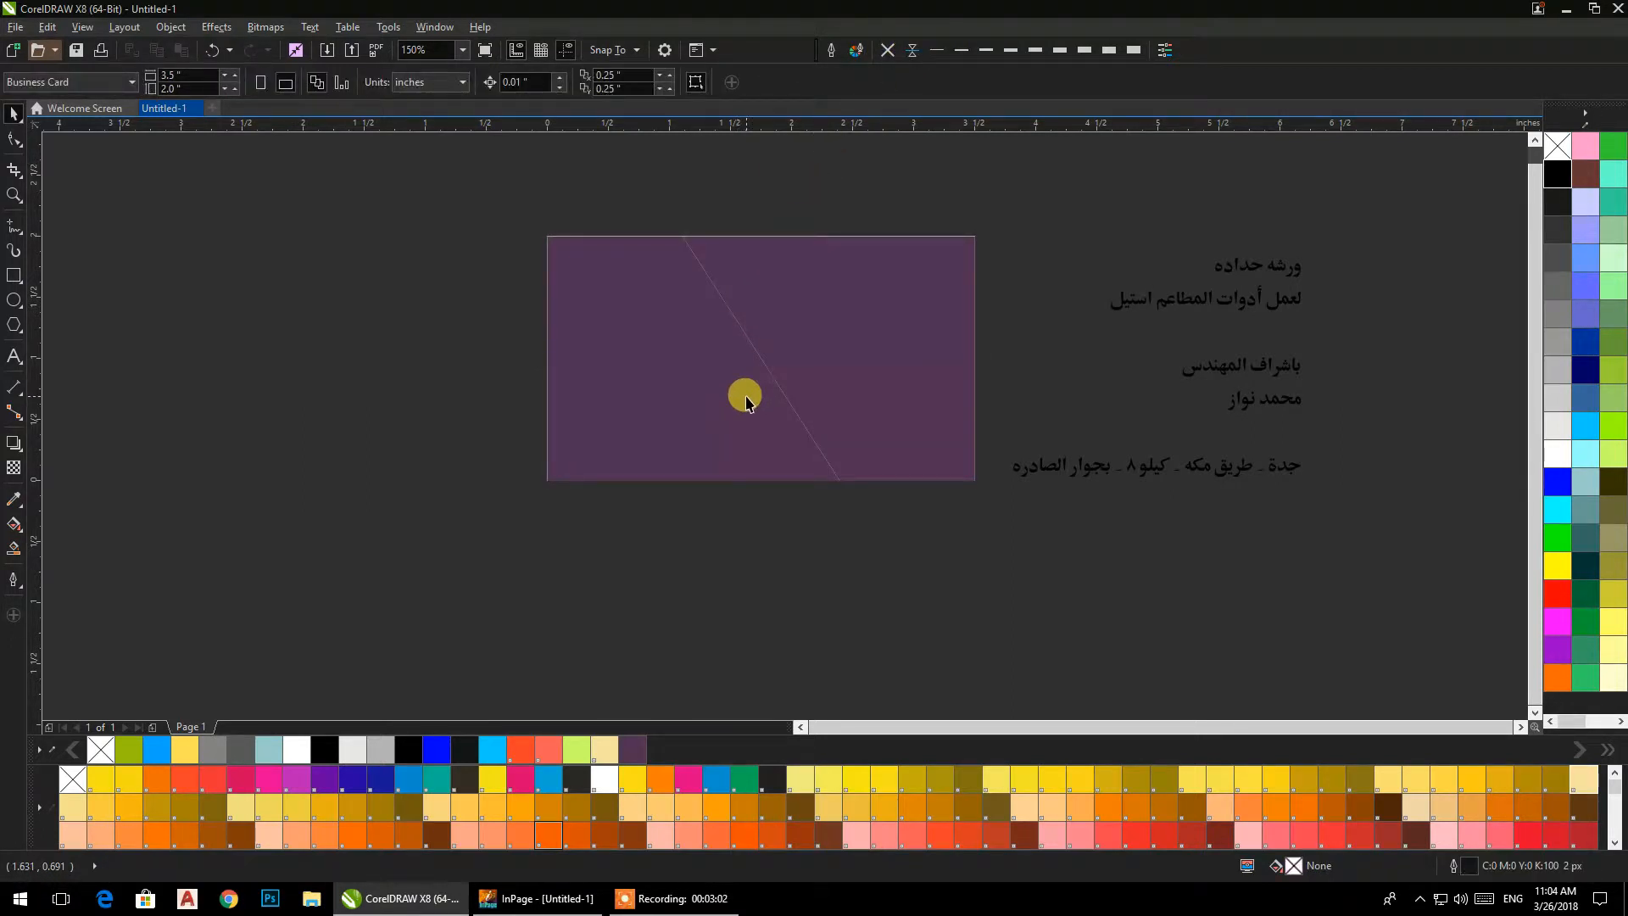
click(12, 289)
click(13, 113)
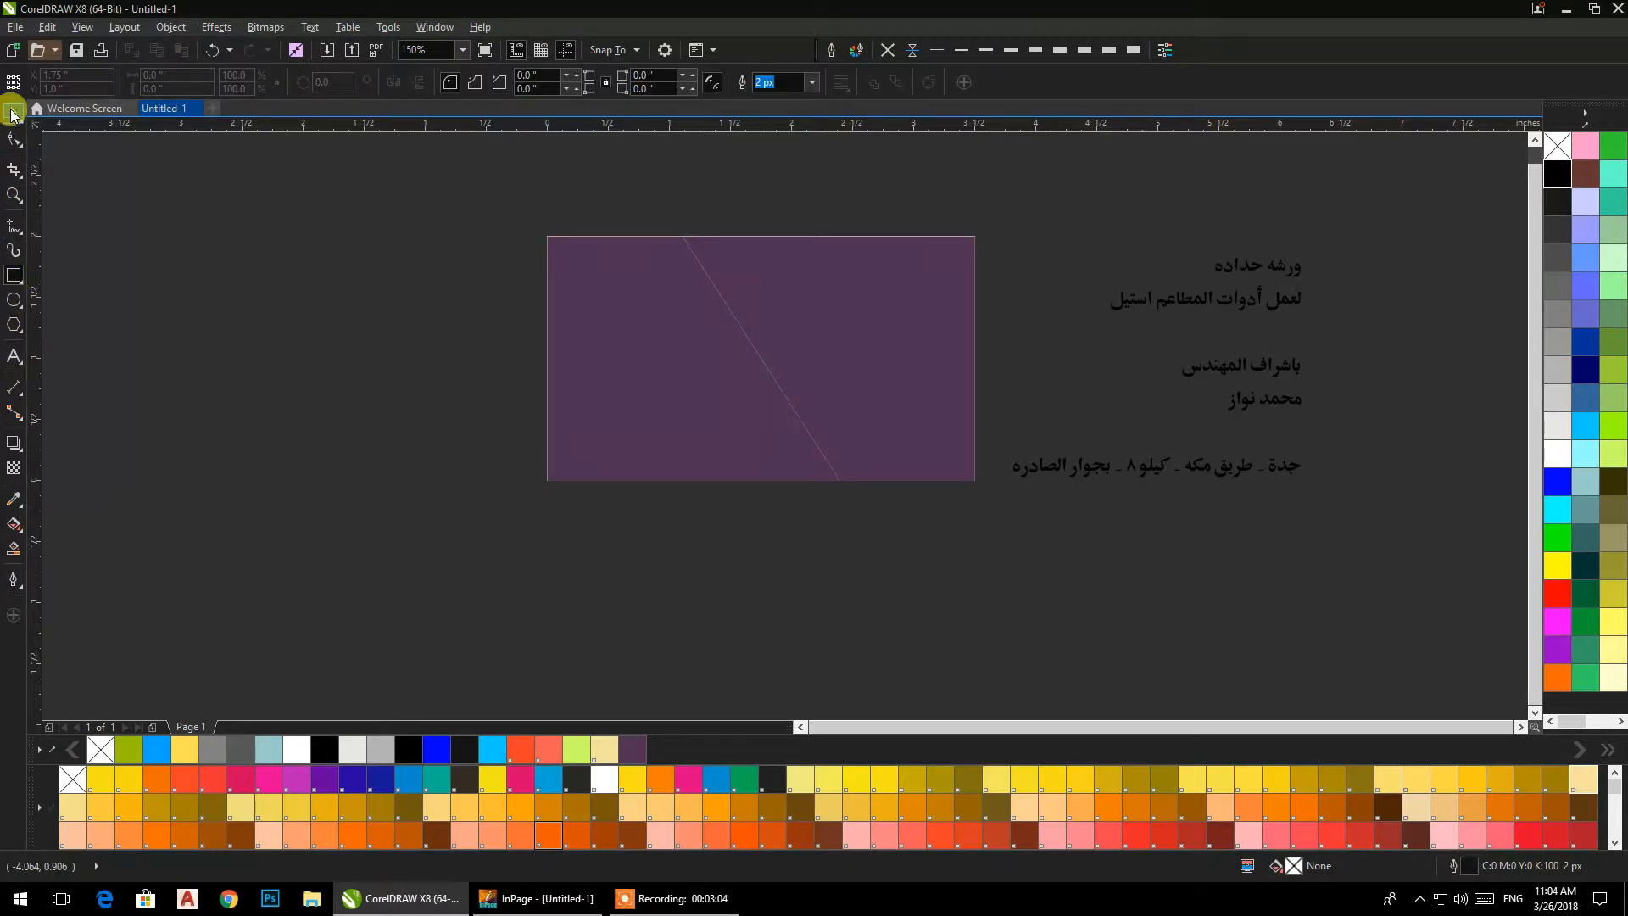
Fill the right piece of the card with Light BlueGreen (#99CCCC).
click(734, 303)
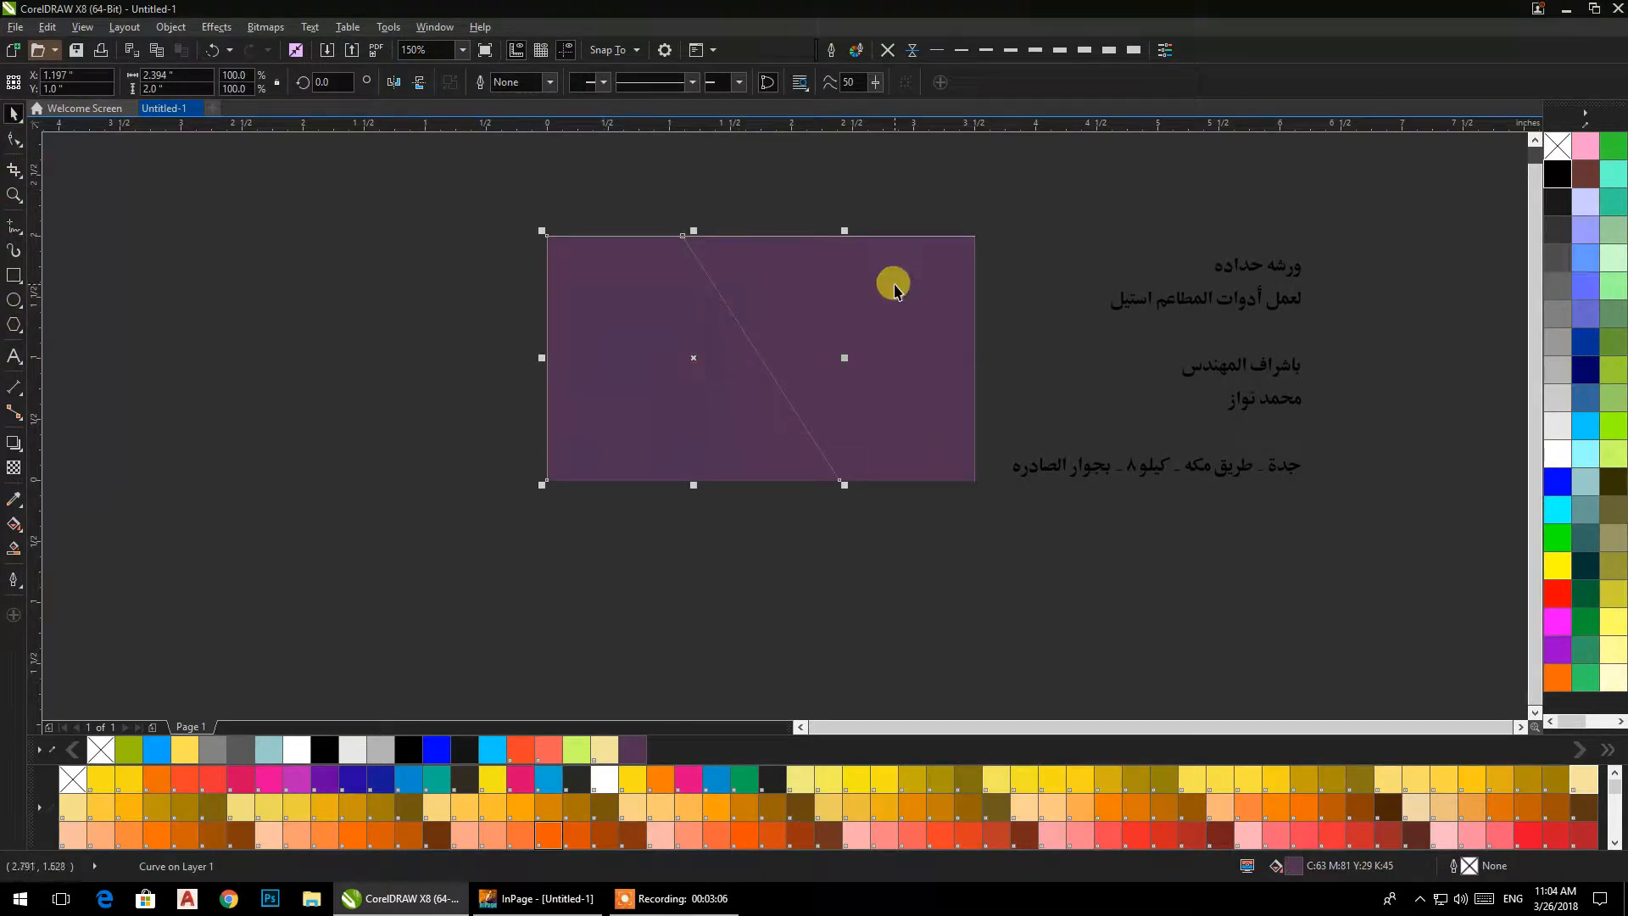
scroll(892, 283, up, 1)
click(1036, 319)
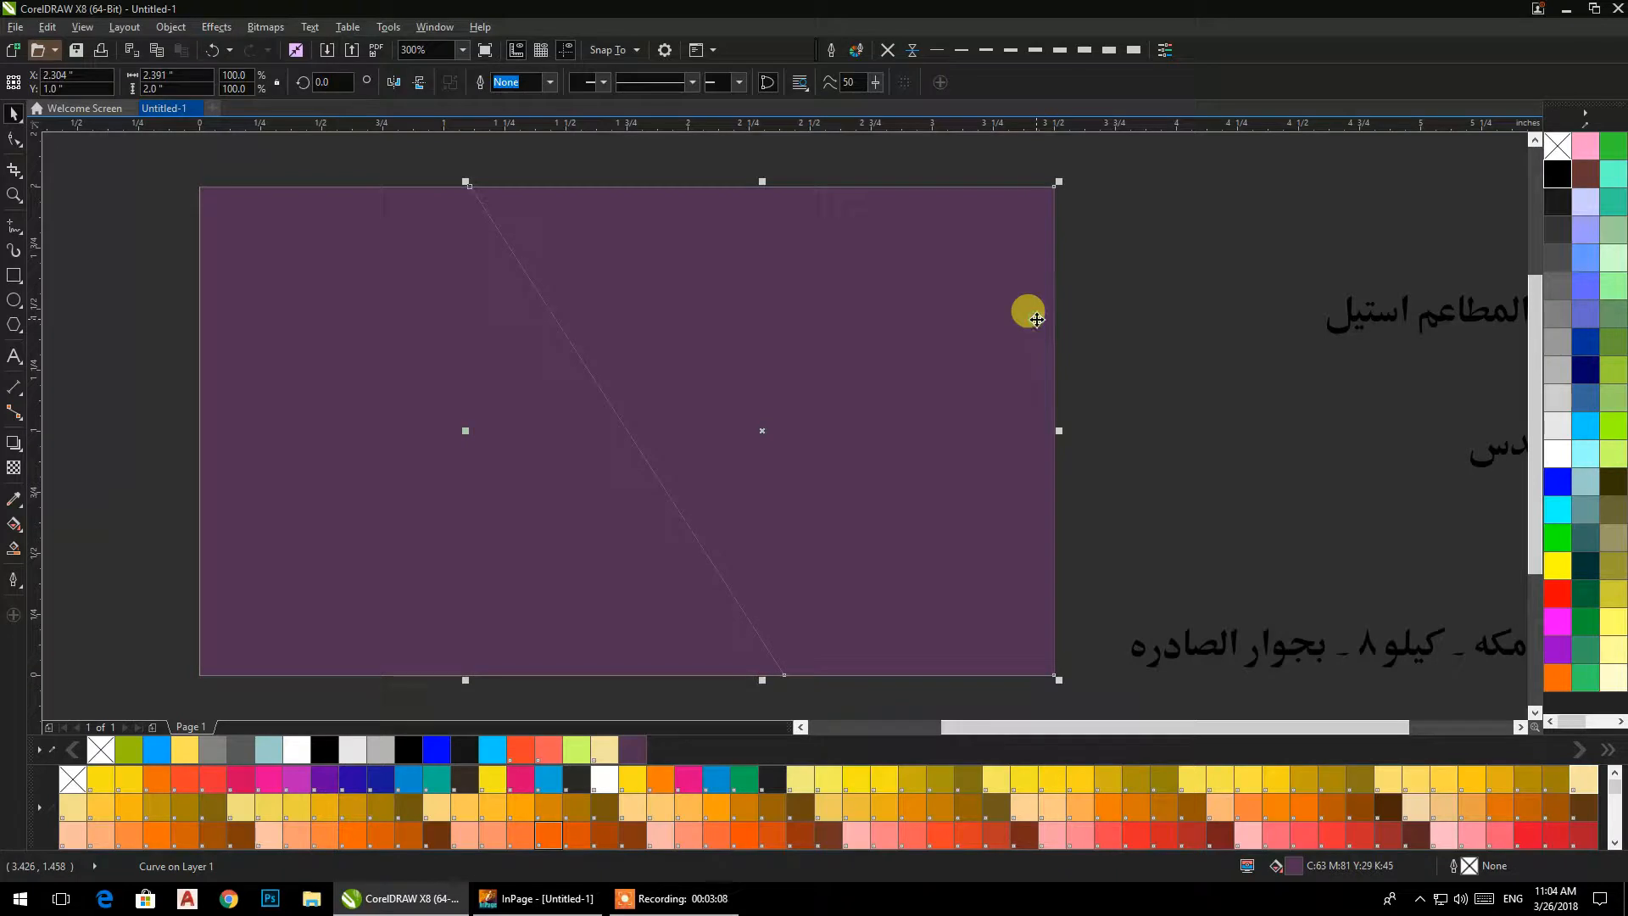
click(1584, 490)
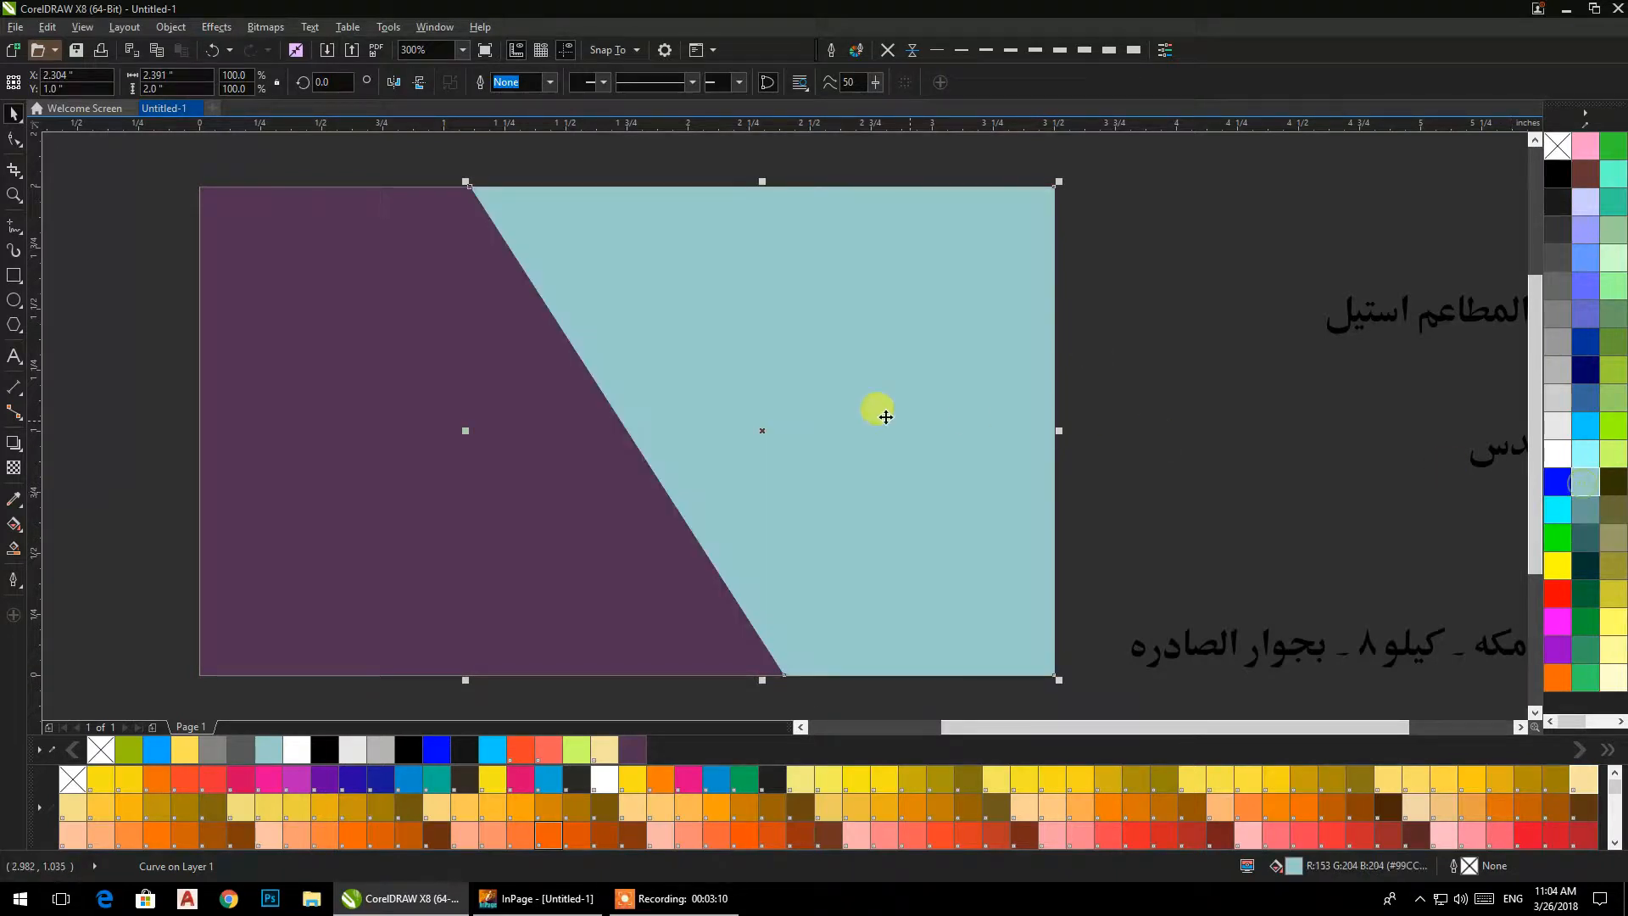
Fill the left piece of the card with a darker blue-green than the right piece.
click(577, 393)
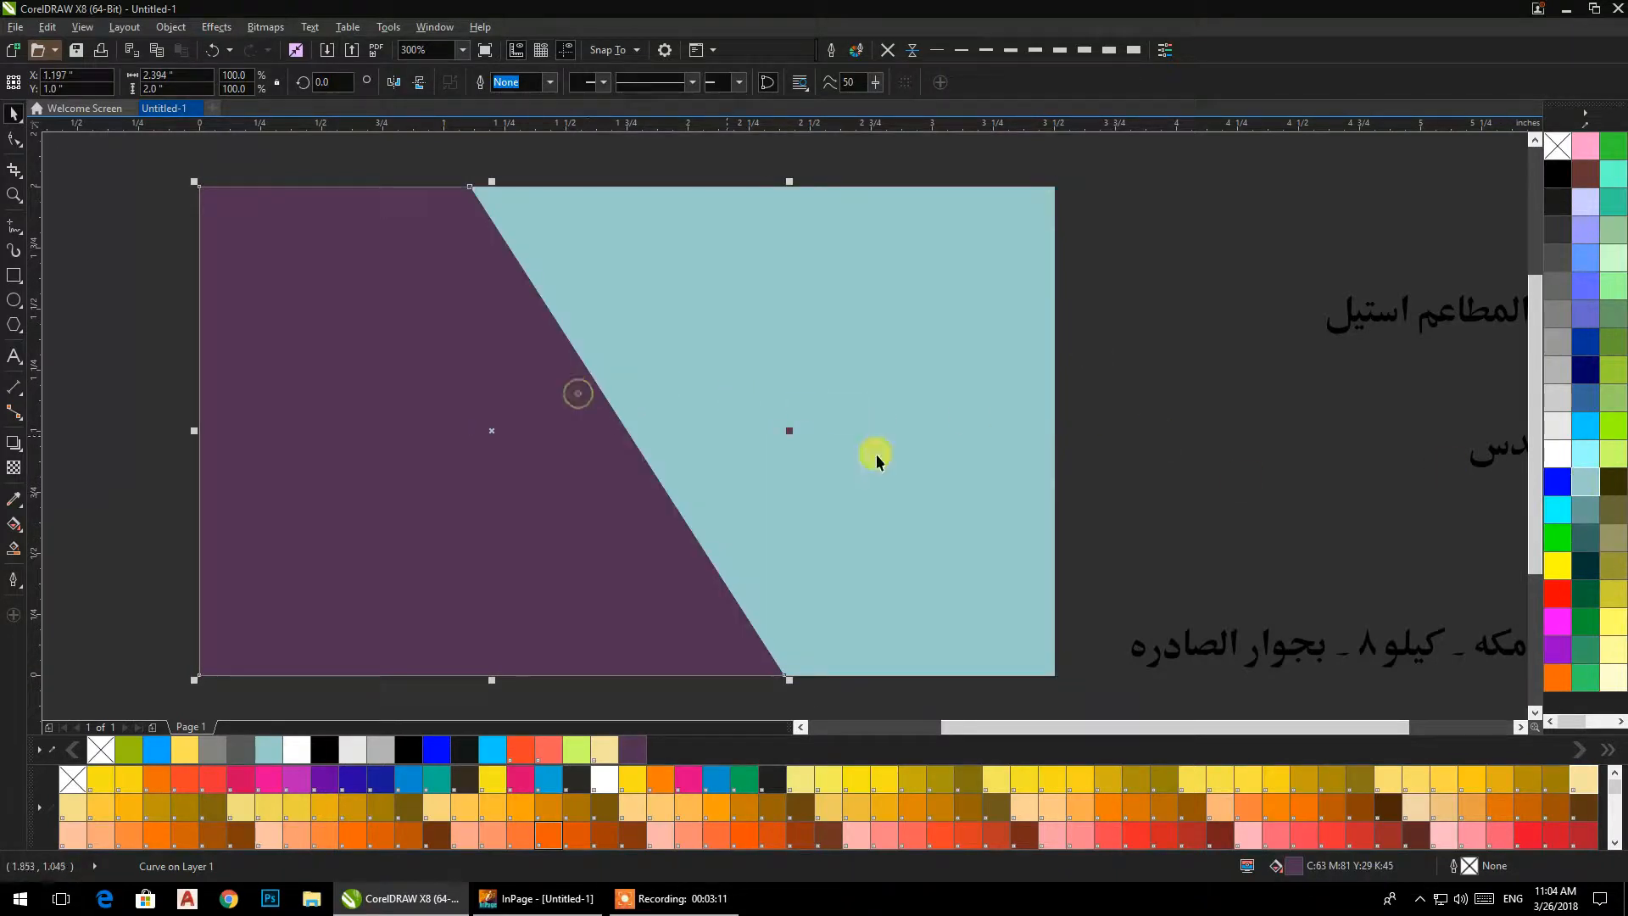
click(1594, 481)
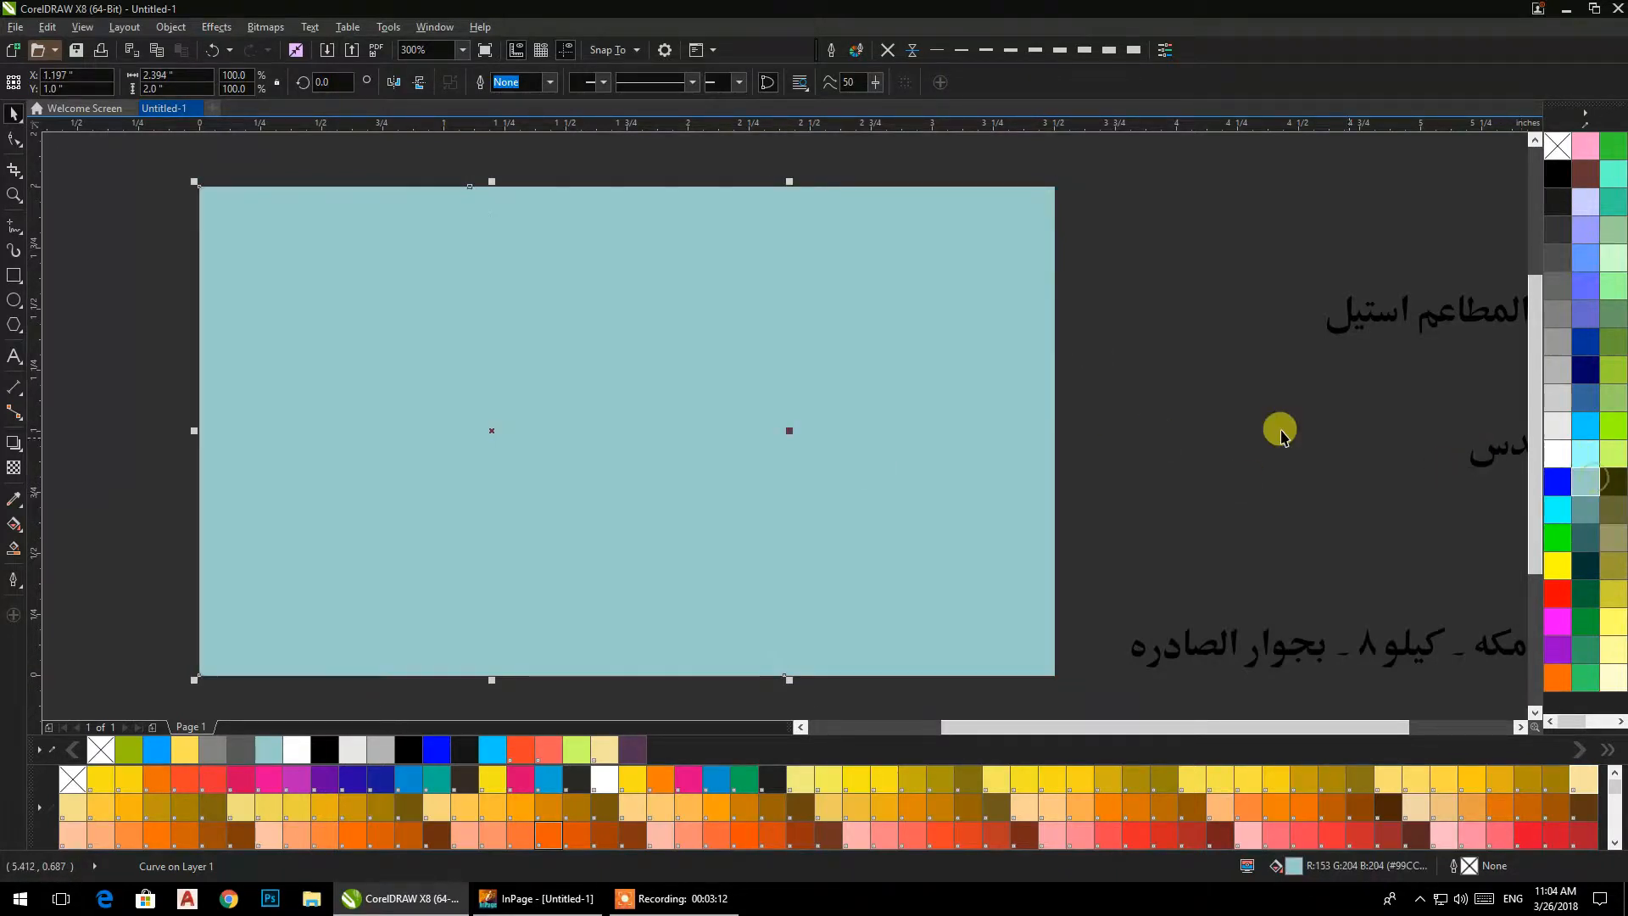
click(1583, 456)
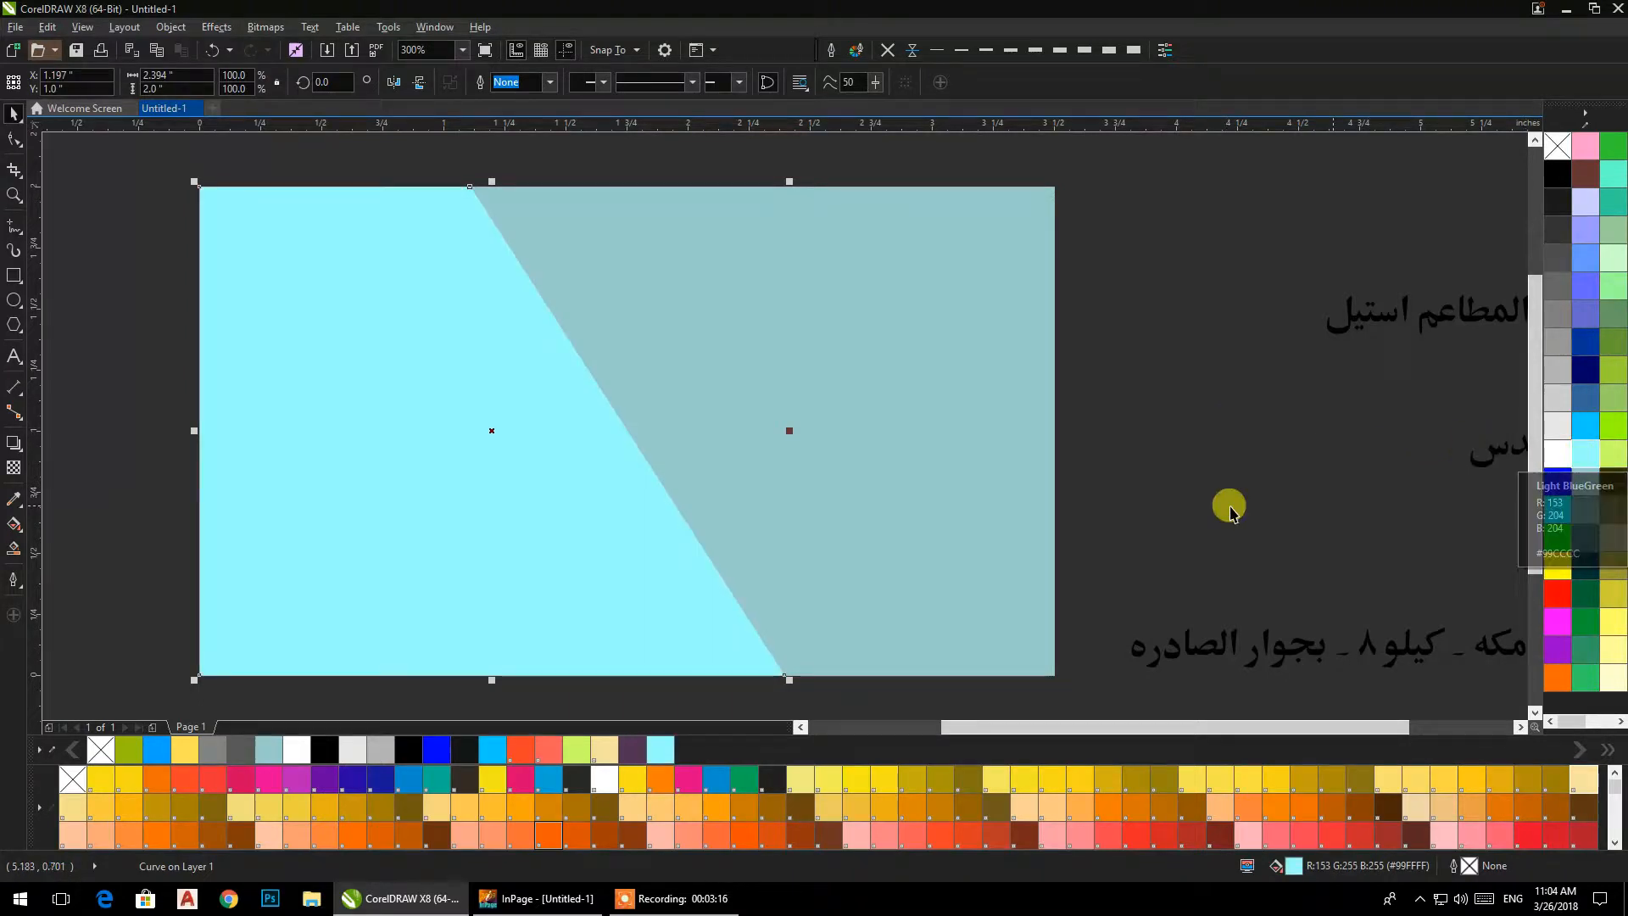
click(1584, 509)
click(1205, 411)
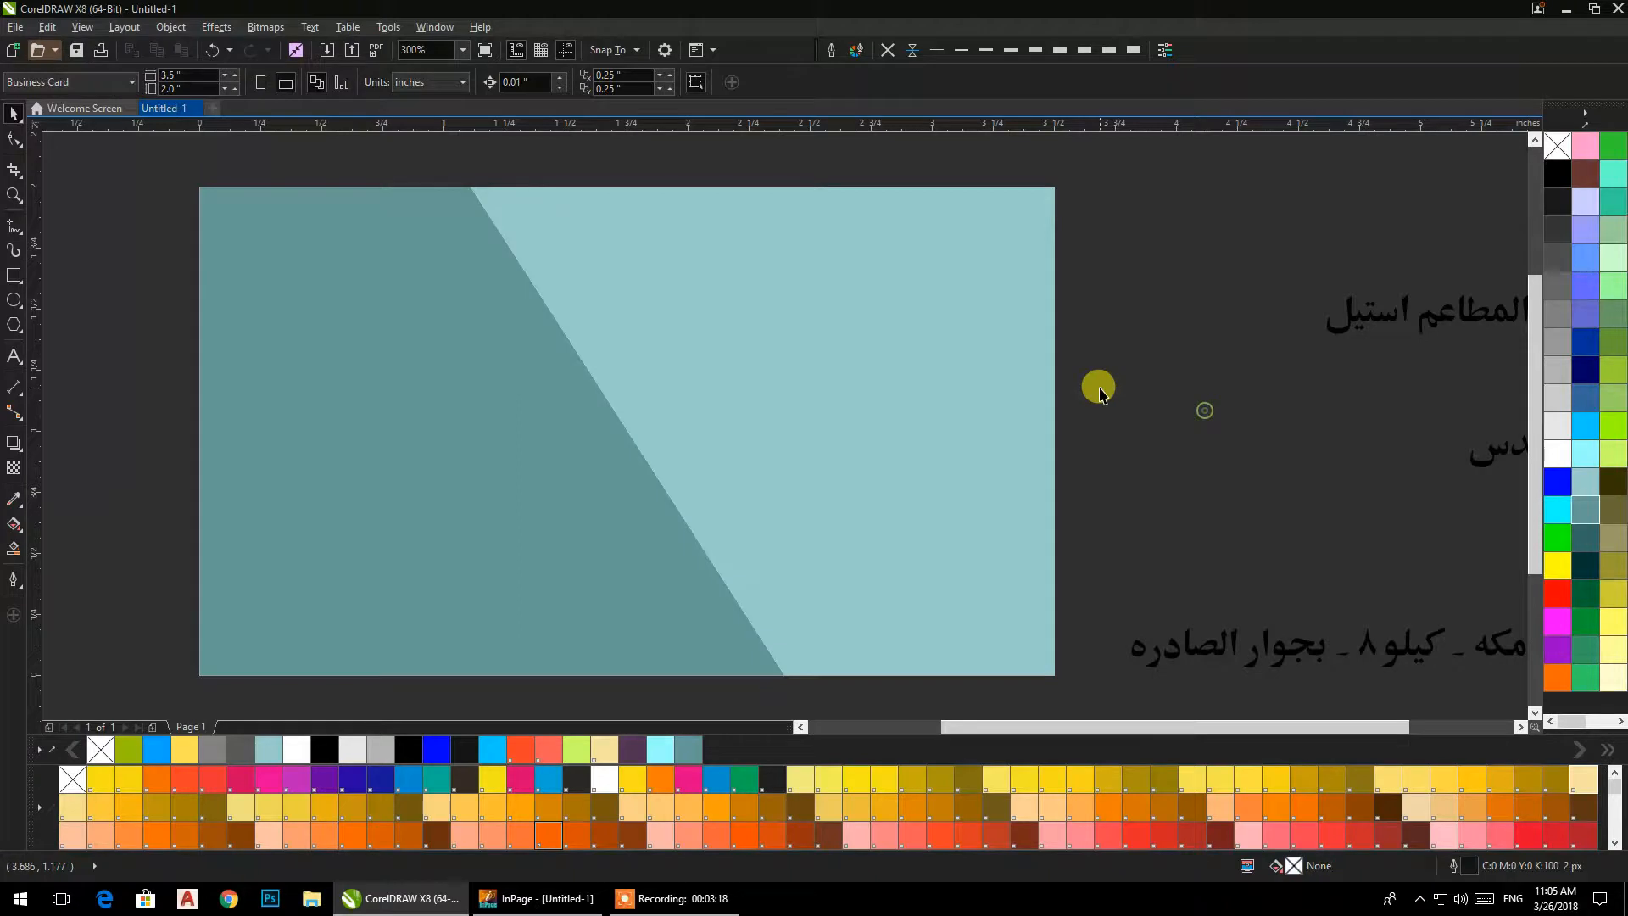
Ungroup the imported text and move the heading "ورشه حداده" to the card's upper-right corner.
scroll(1100, 394, down, 2)
scroll(975, 407, up, 2)
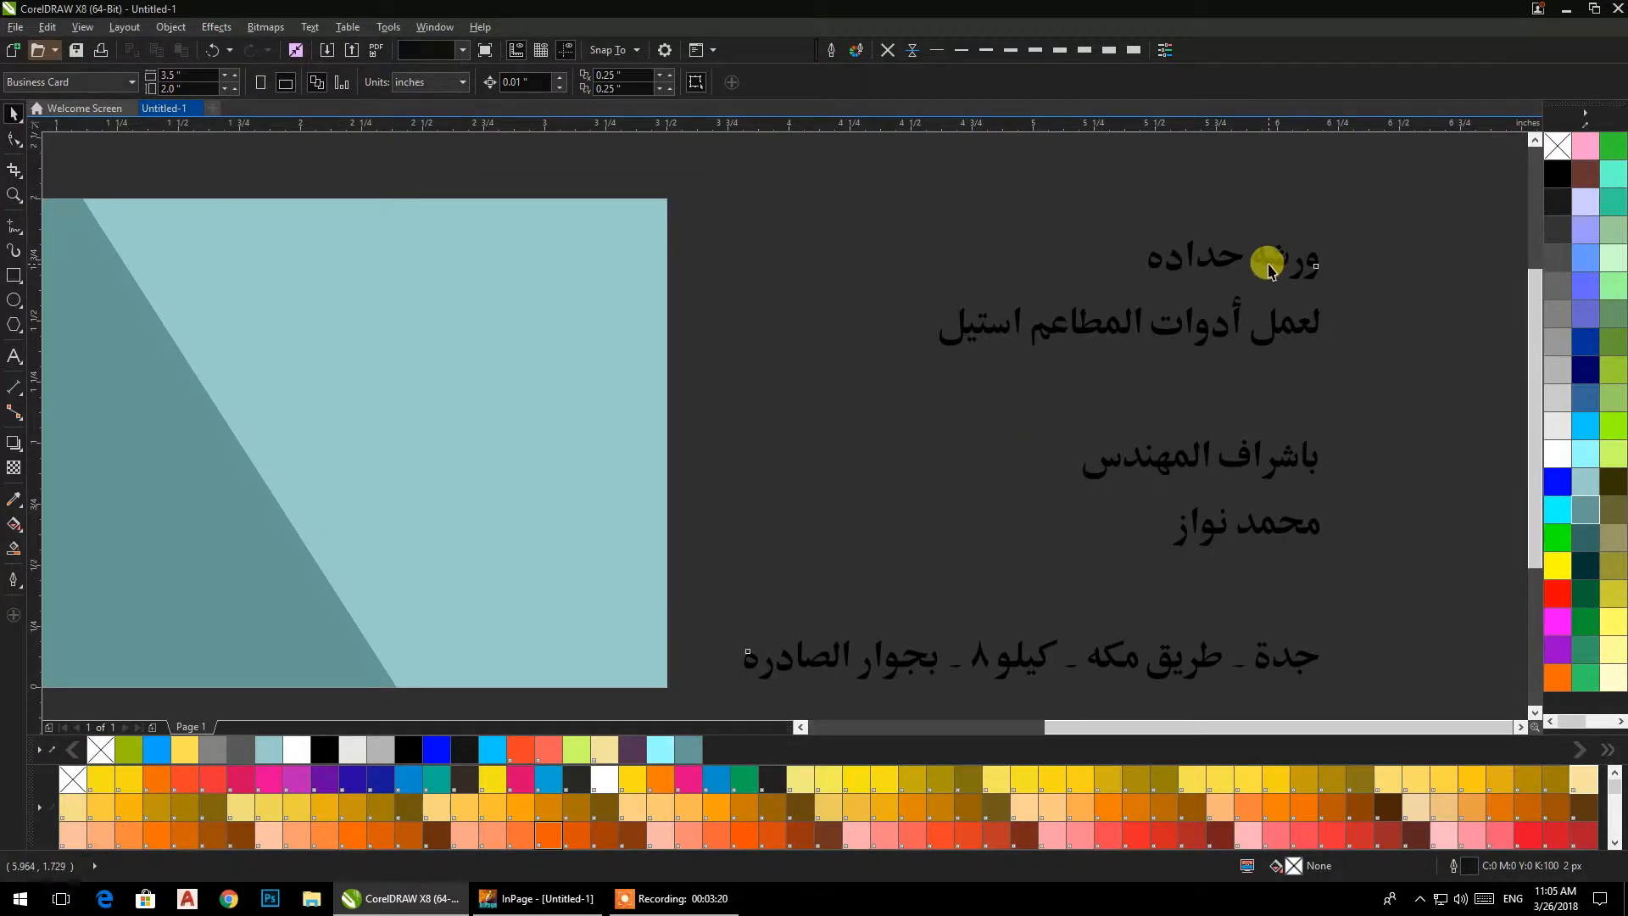
click(1269, 265)
click(552, 87)
click(1054, 173)
drag(1115, 190, 633, 242)
scroll(690, 328, left, 4)
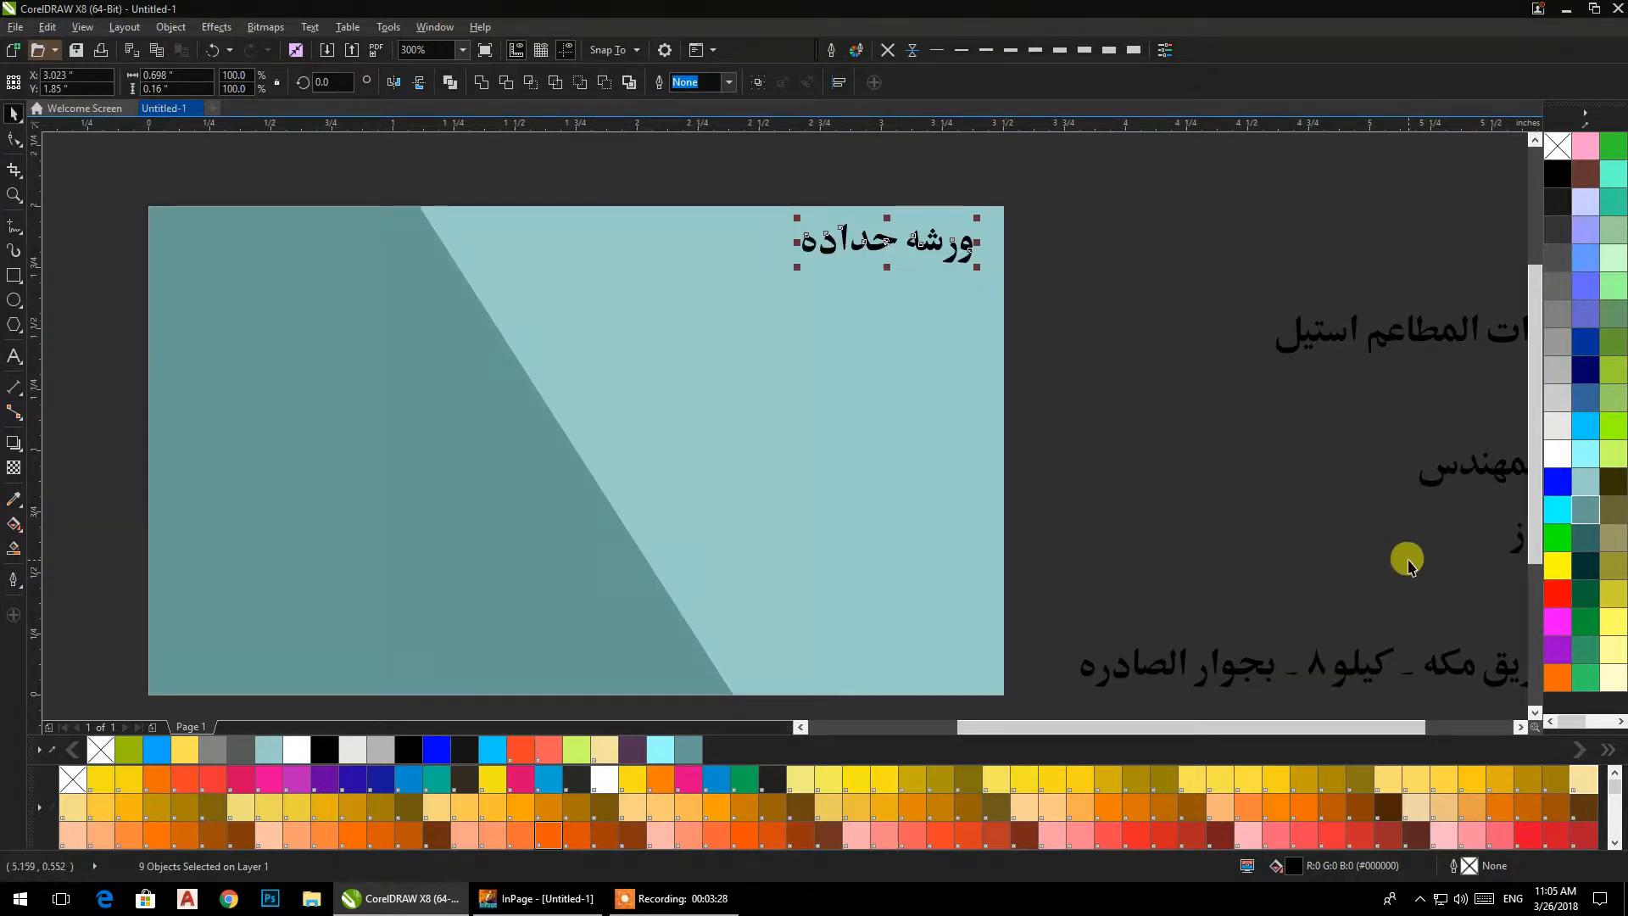
Bring the heading "ورشه حداده" in front of the card background and enlarge it to about 1.73 by 0.4 in.
key(ctrl+z)
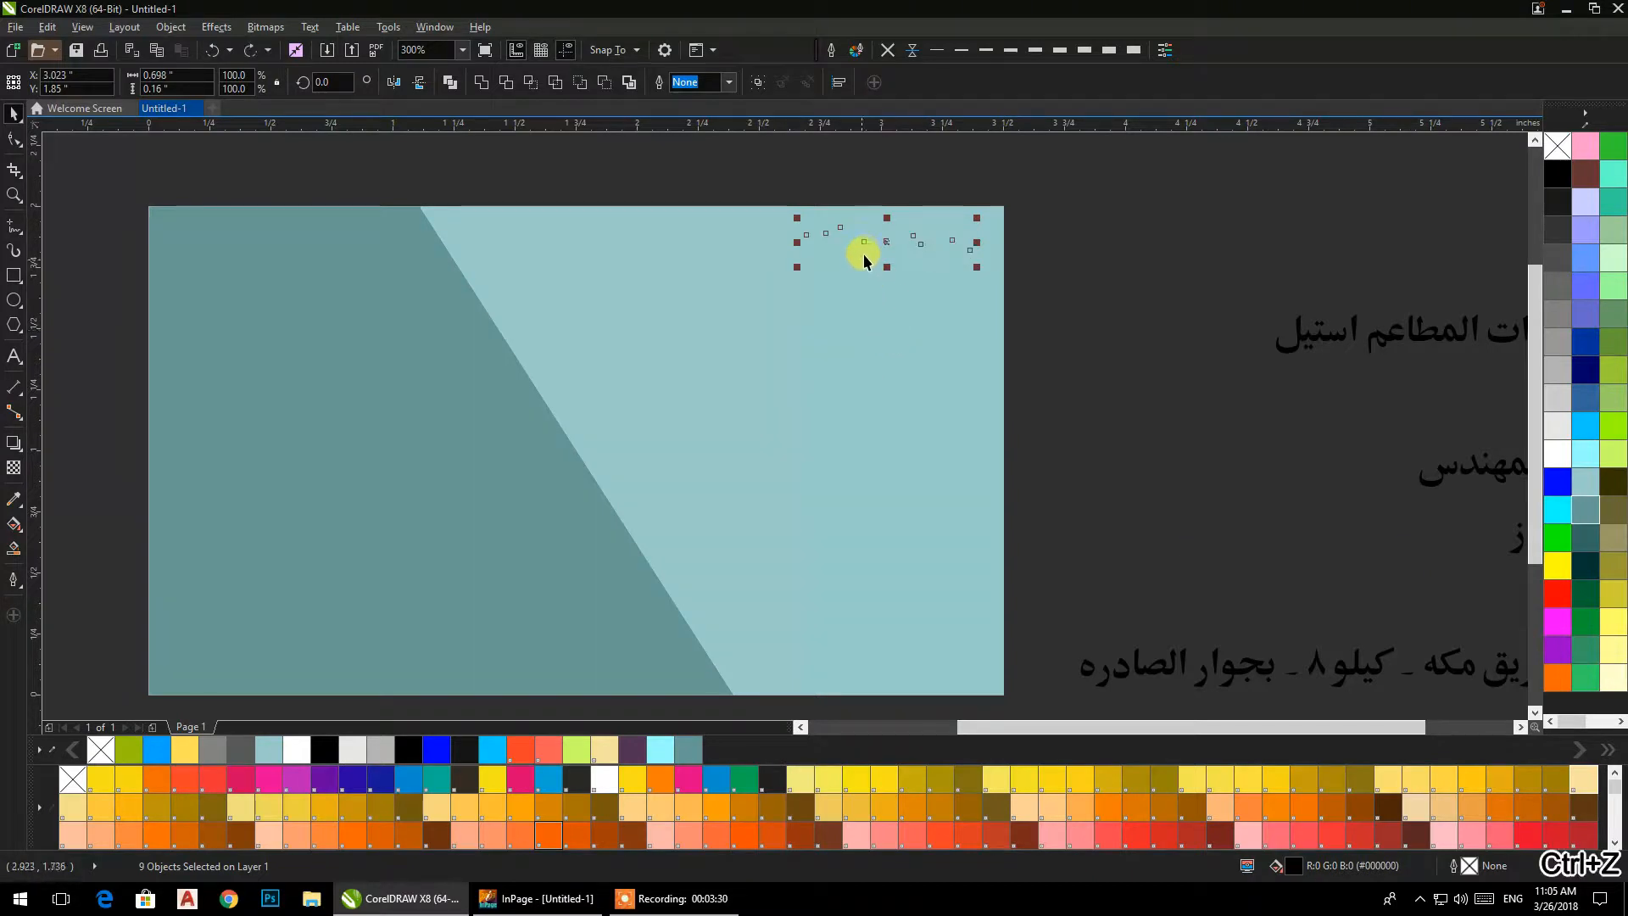
right_click(887, 241)
click(1127, 202)
drag(1098, 156, 628, 310)
right_click(887, 241)
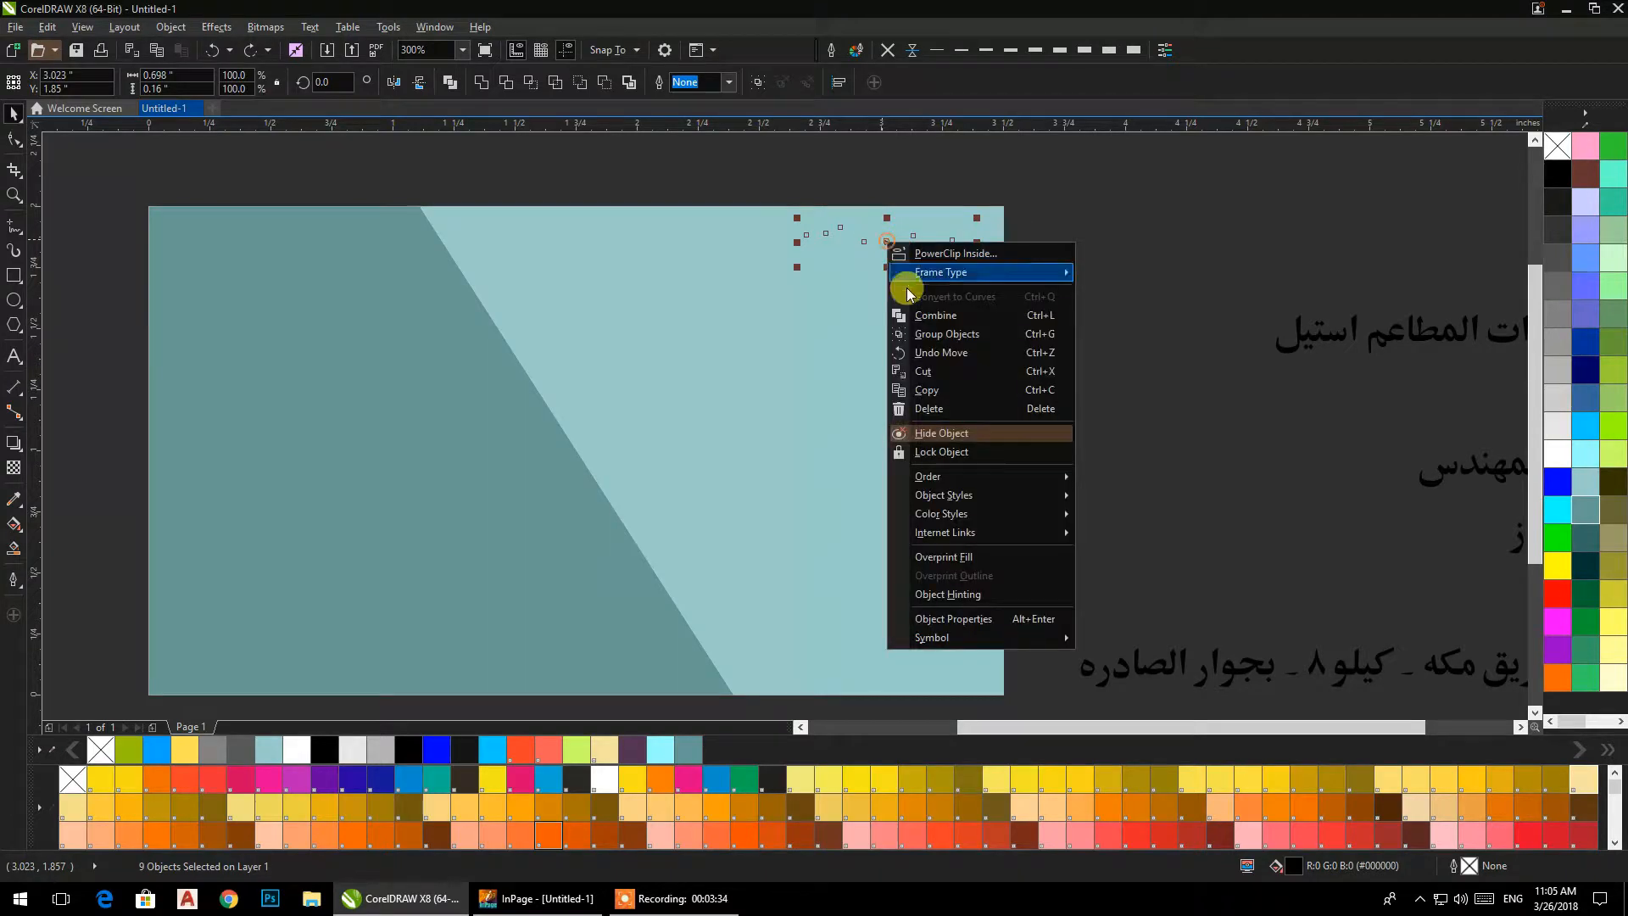
click(1111, 466)
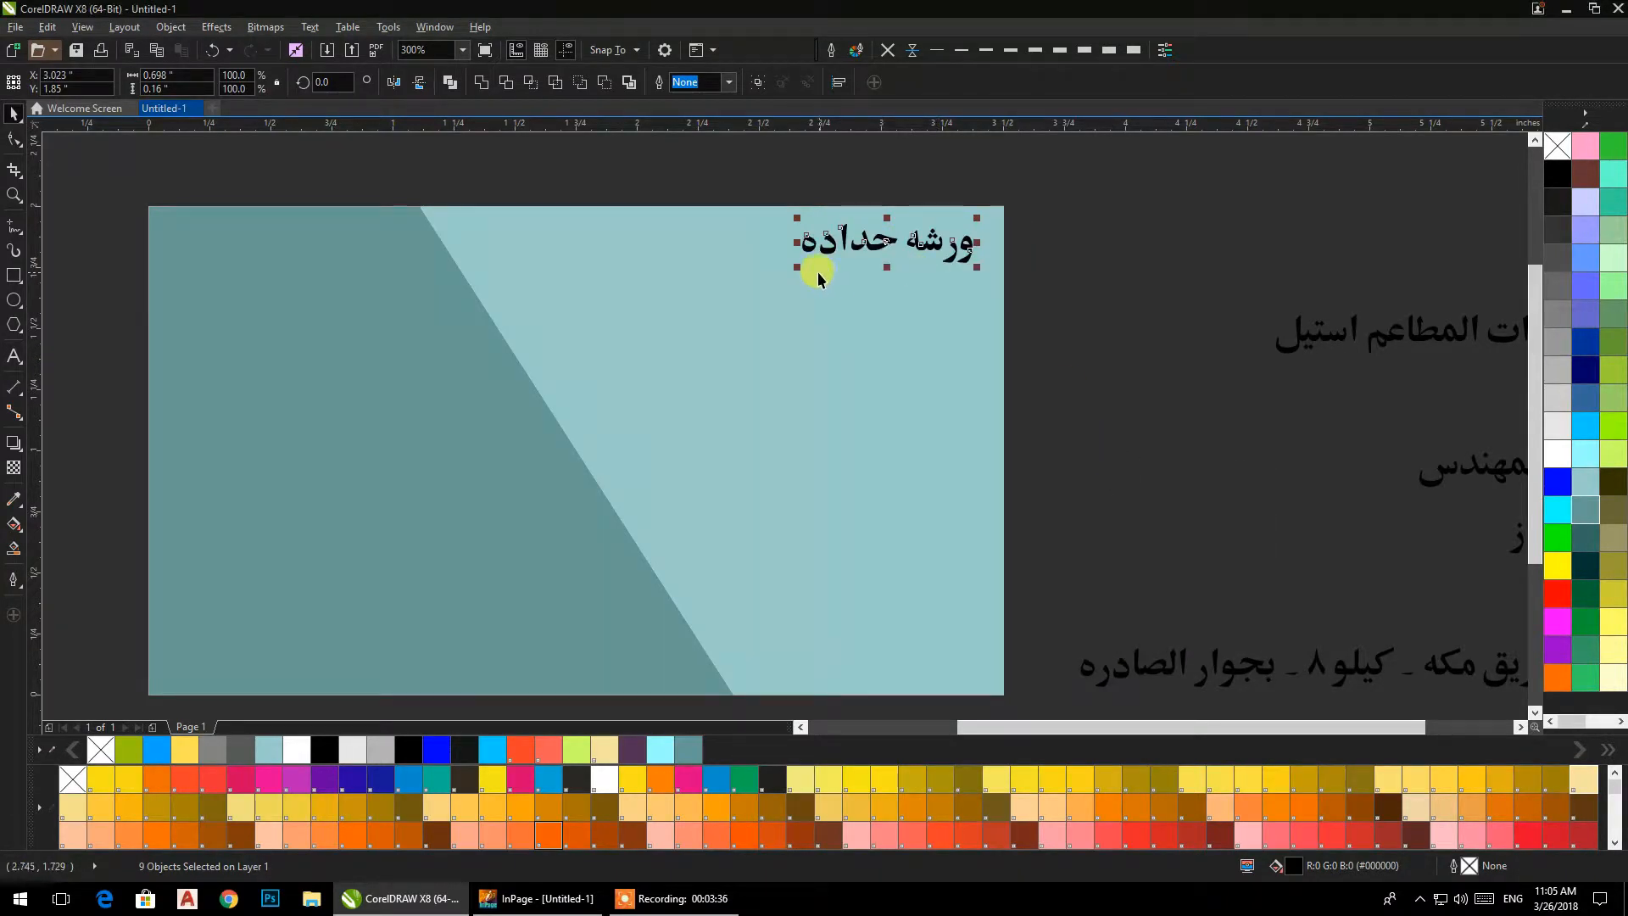
drag(790, 272, 534, 406)
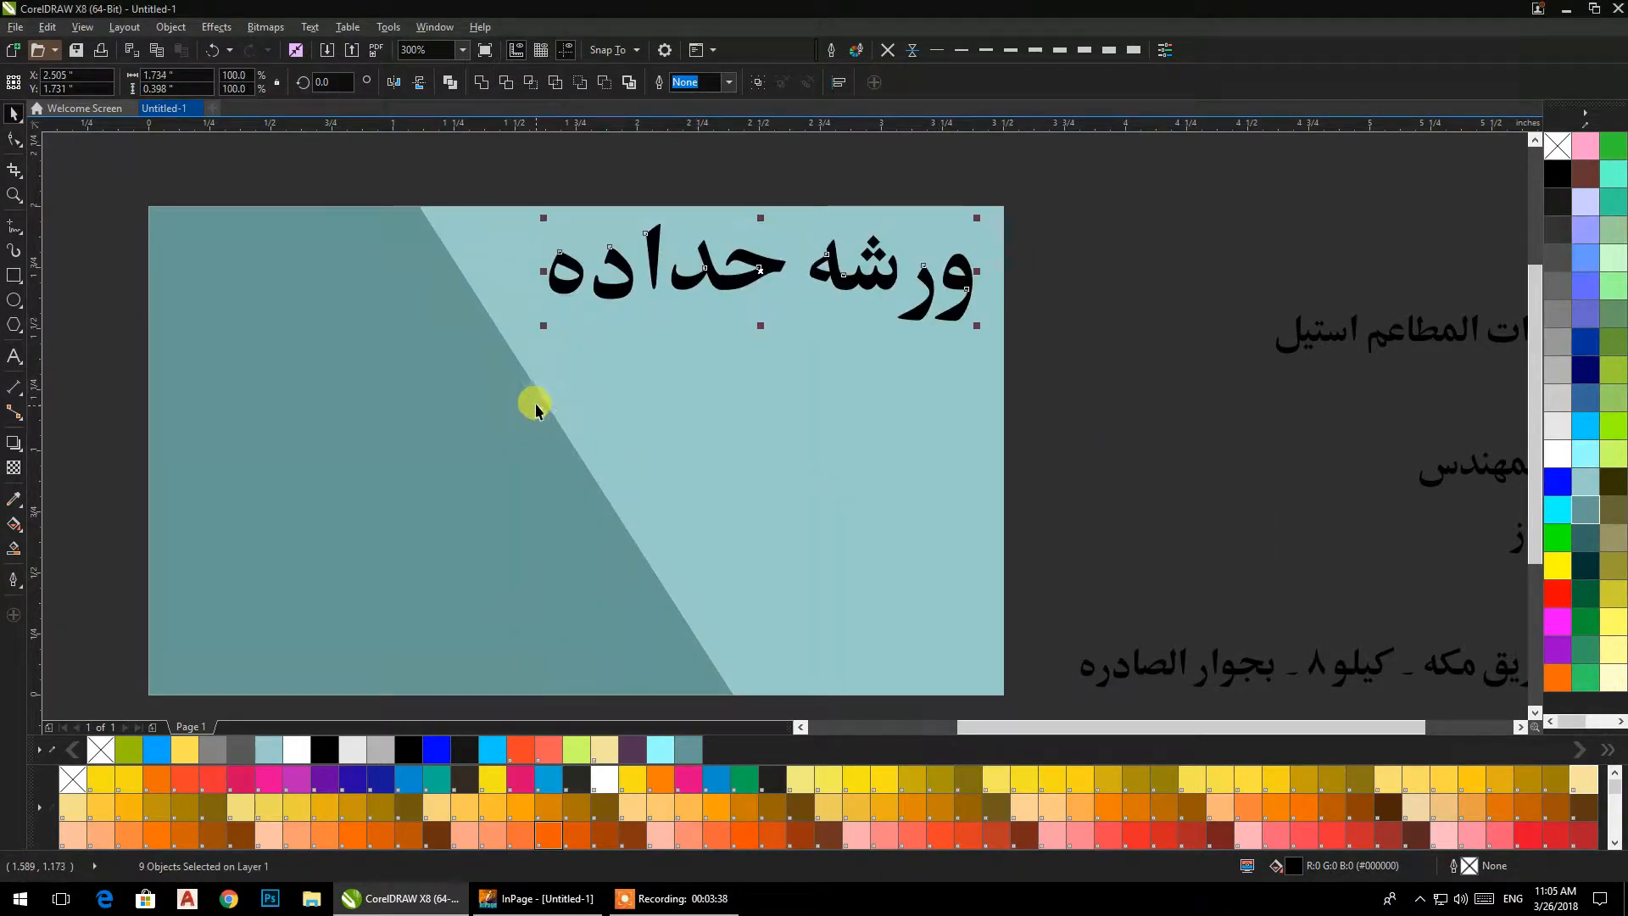
Check the heading's overlapping outlines in Wireframe view and weld its pieces into one curve.
click(82, 26)
click(100, 75)
scroll(723, 272, up, 3)
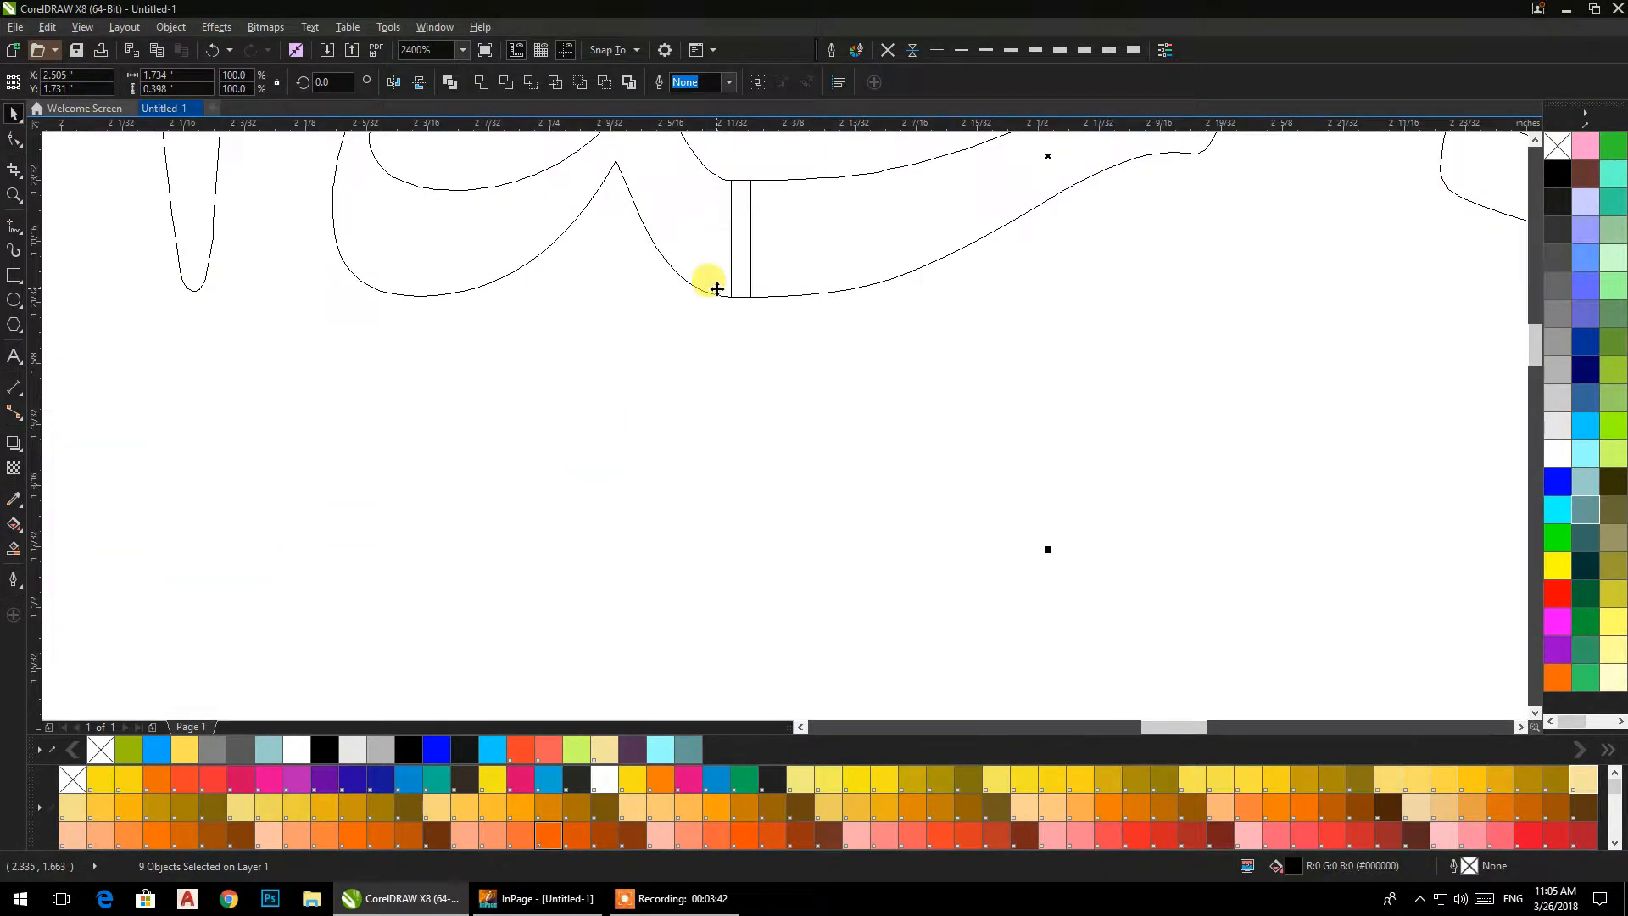
scroll(848, 276, down, 3)
scroll(836, 272, up, 2)
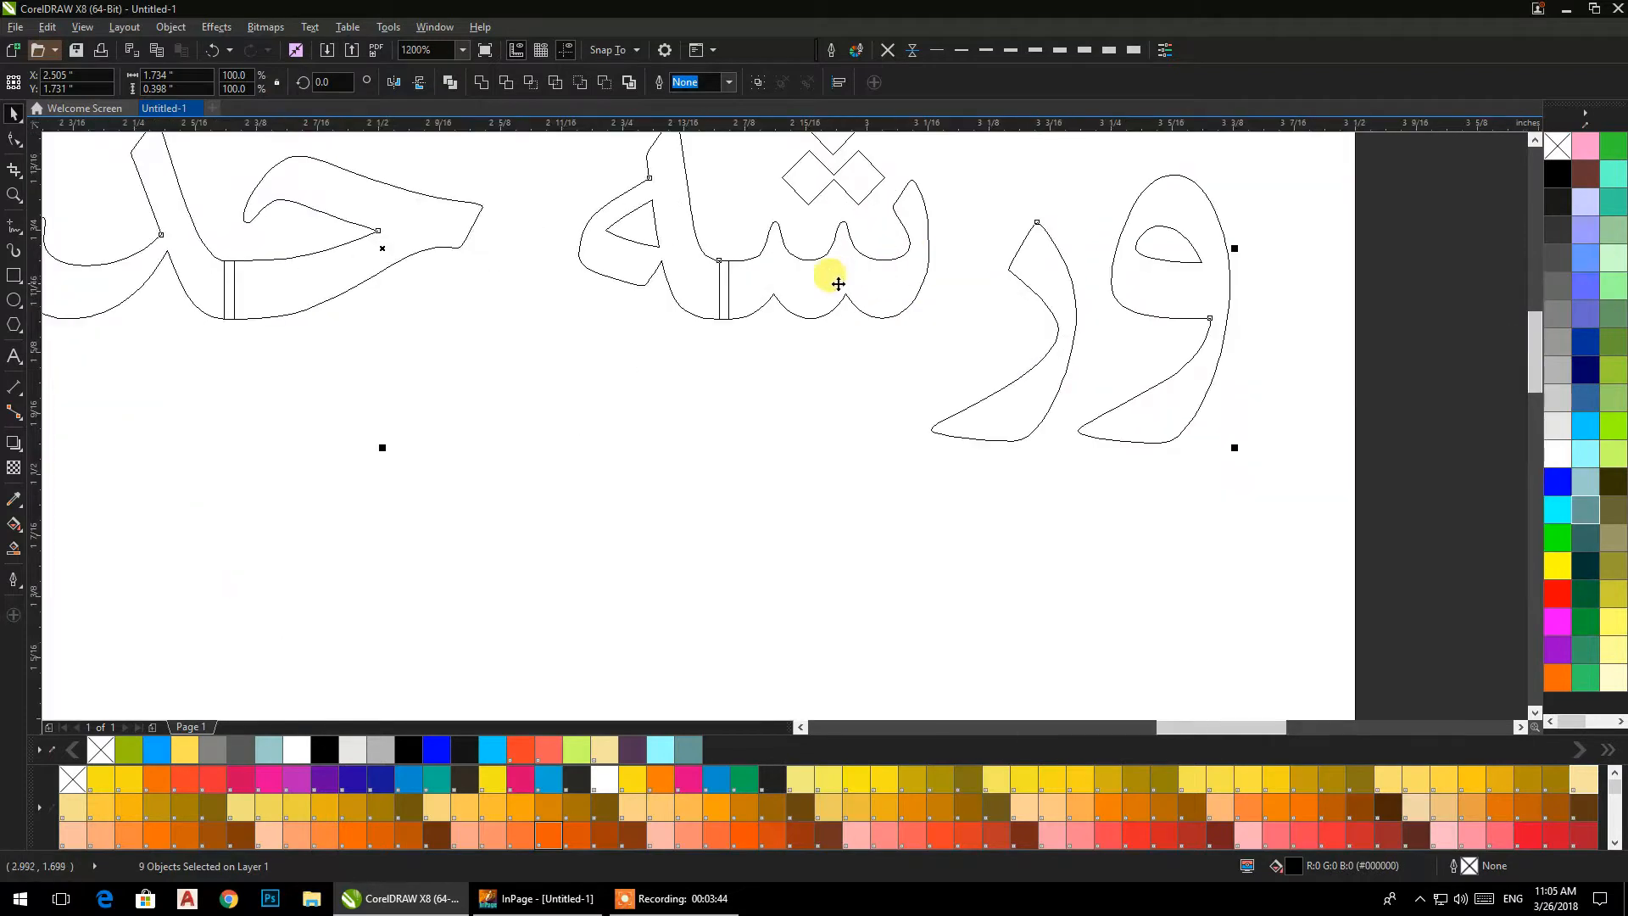
scroll(887, 284, down, 2)
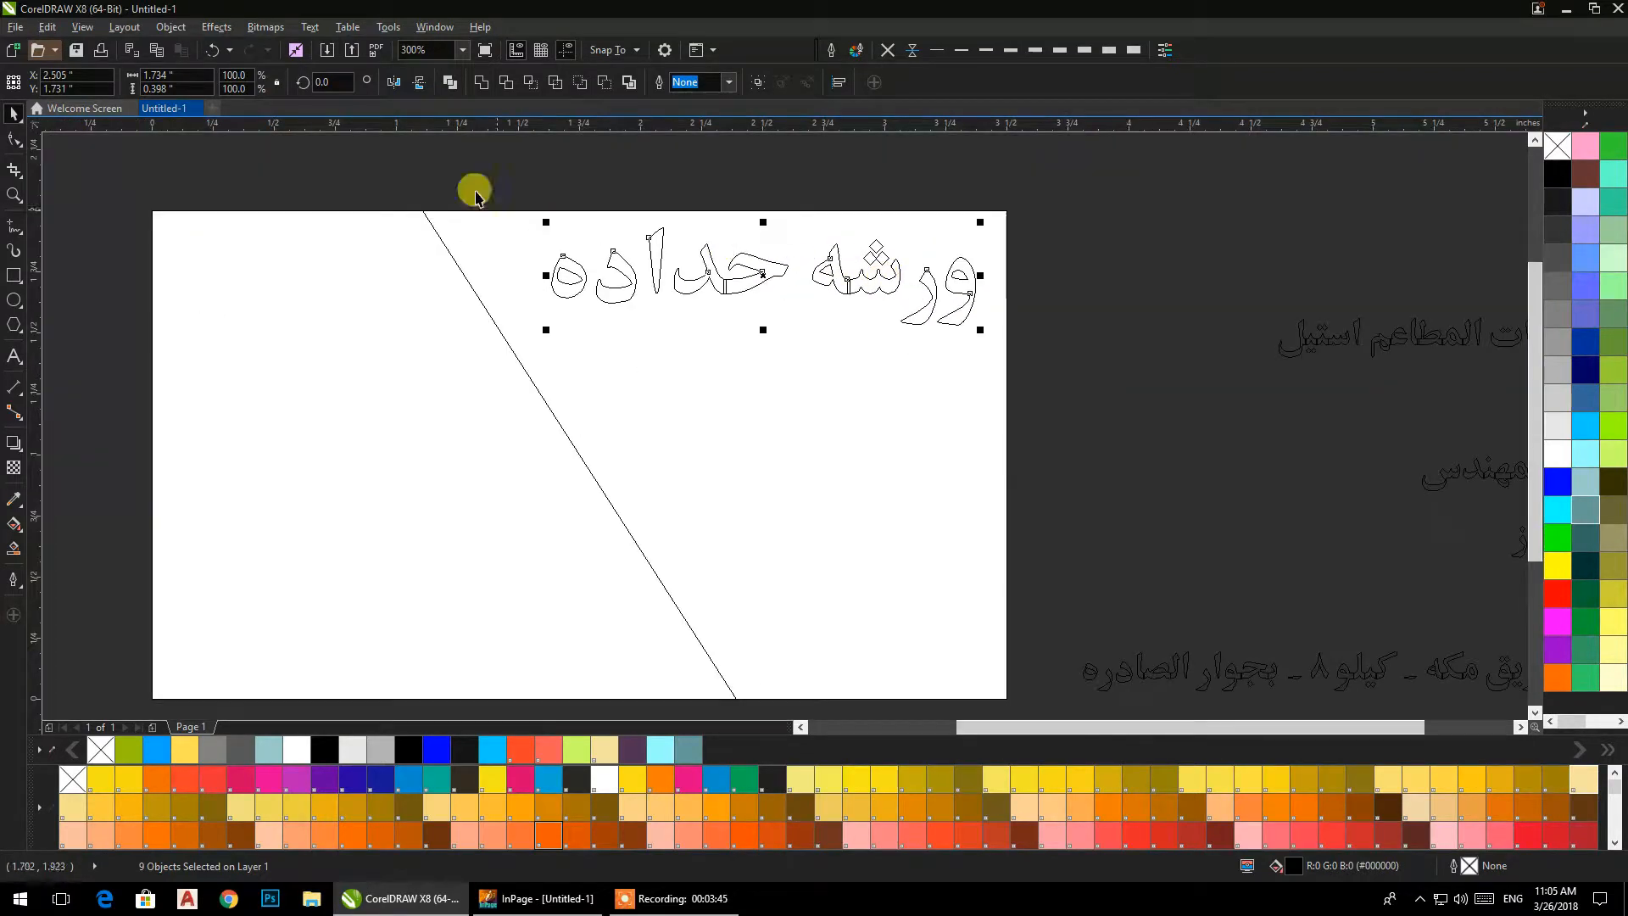
click(478, 82)
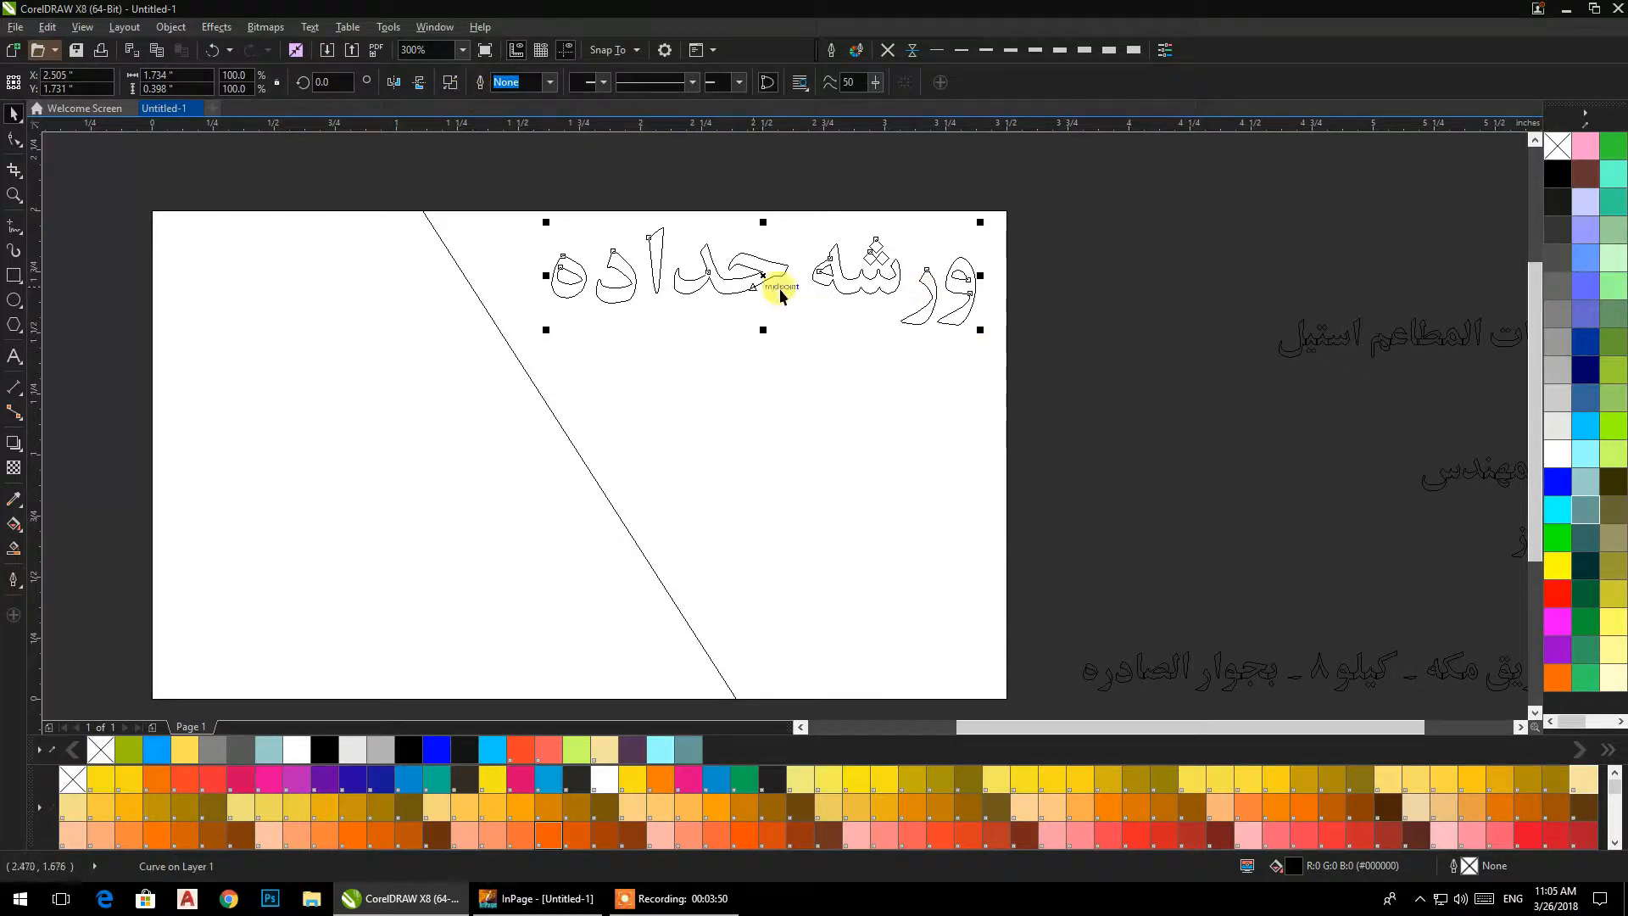
Return to Enhanced view and place a horizontal guideline along the top of the heading.
click(82, 27)
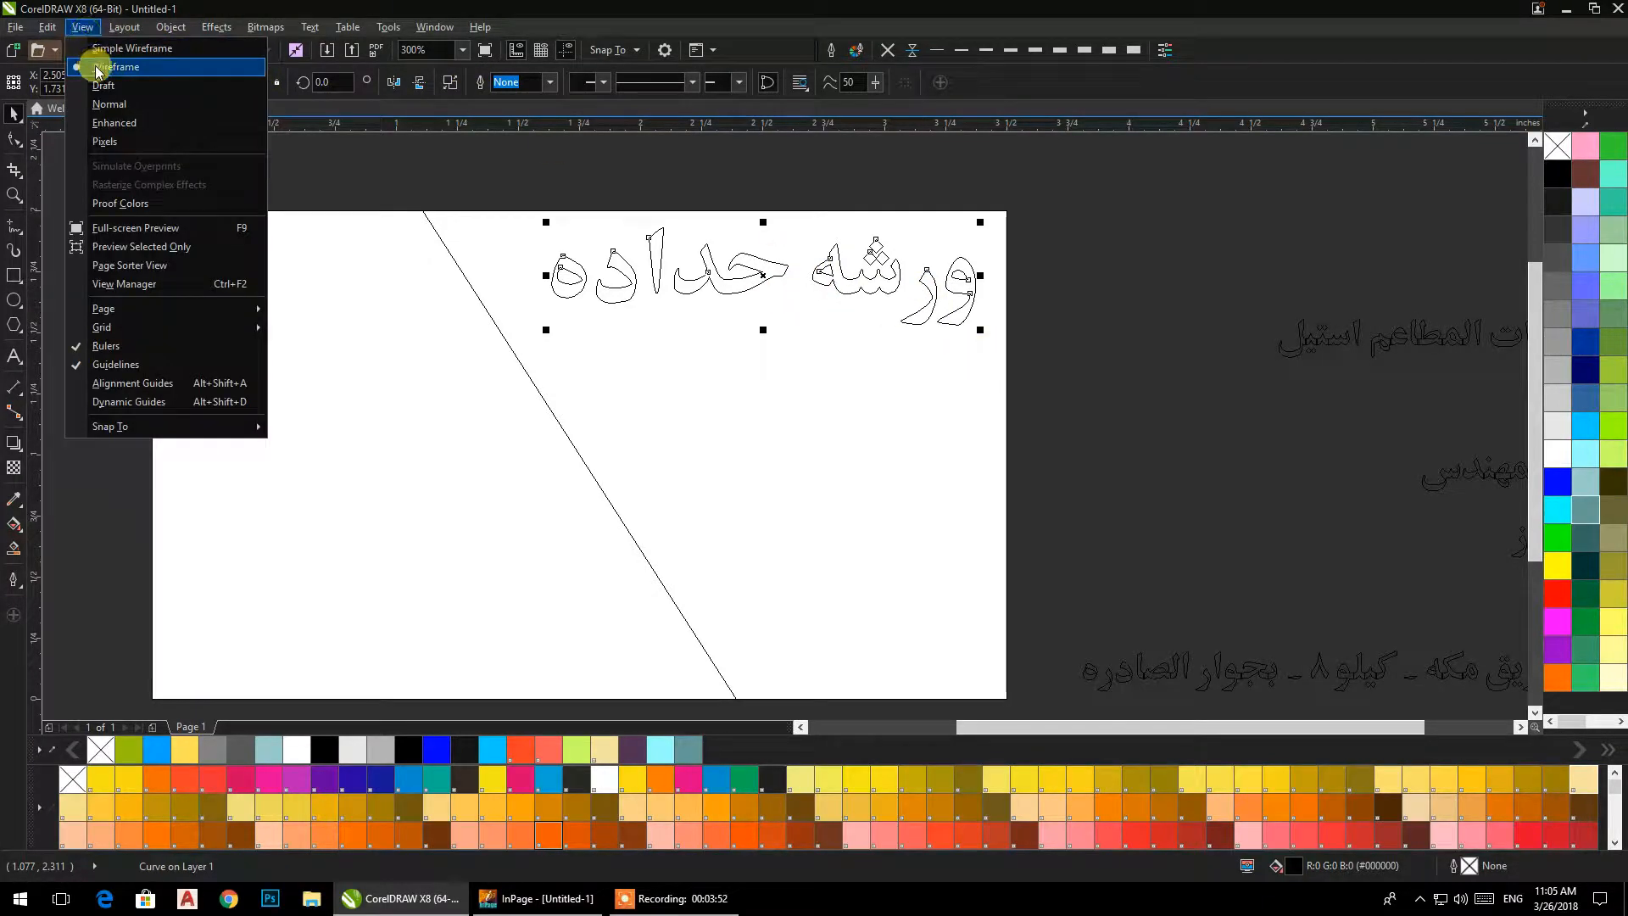
click(113, 124)
click(1050, 263)
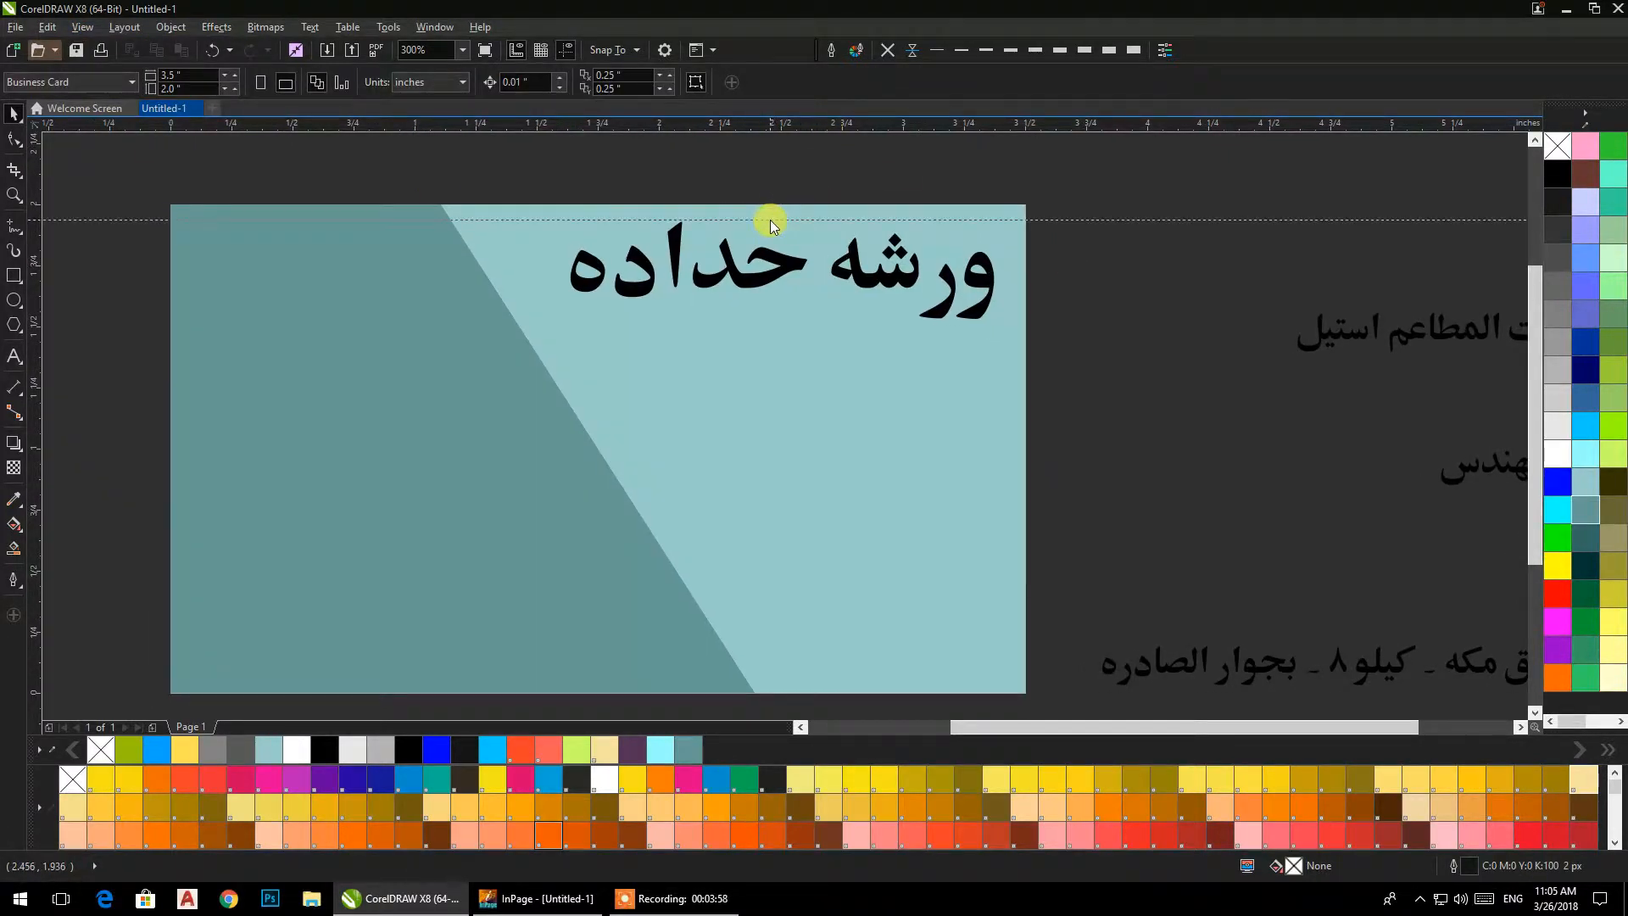
drag(770, 220, 770, 220)
click(1107, 302)
Select all nodes of the word "ورشه" with the Shape tool and nudge them slightly upward.
click(979, 288)
click(15, 138)
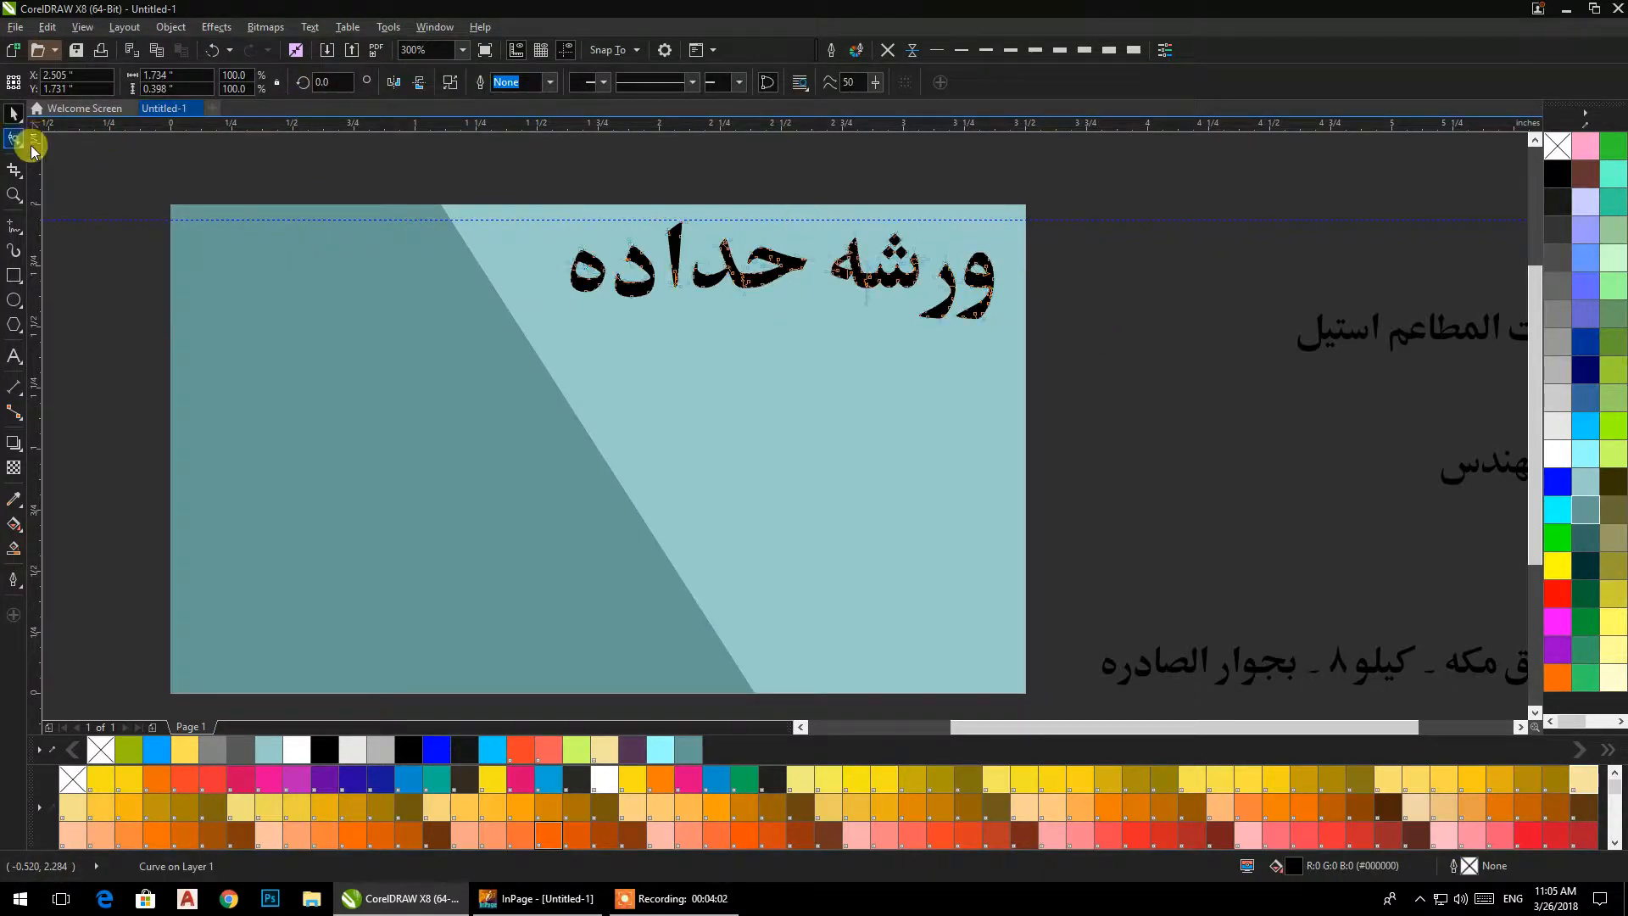
scroll(1010, 211, up, 1)
drag(1077, 191, 627, 496)
key(Up)
key(Up)
key(Up)
key(Up)
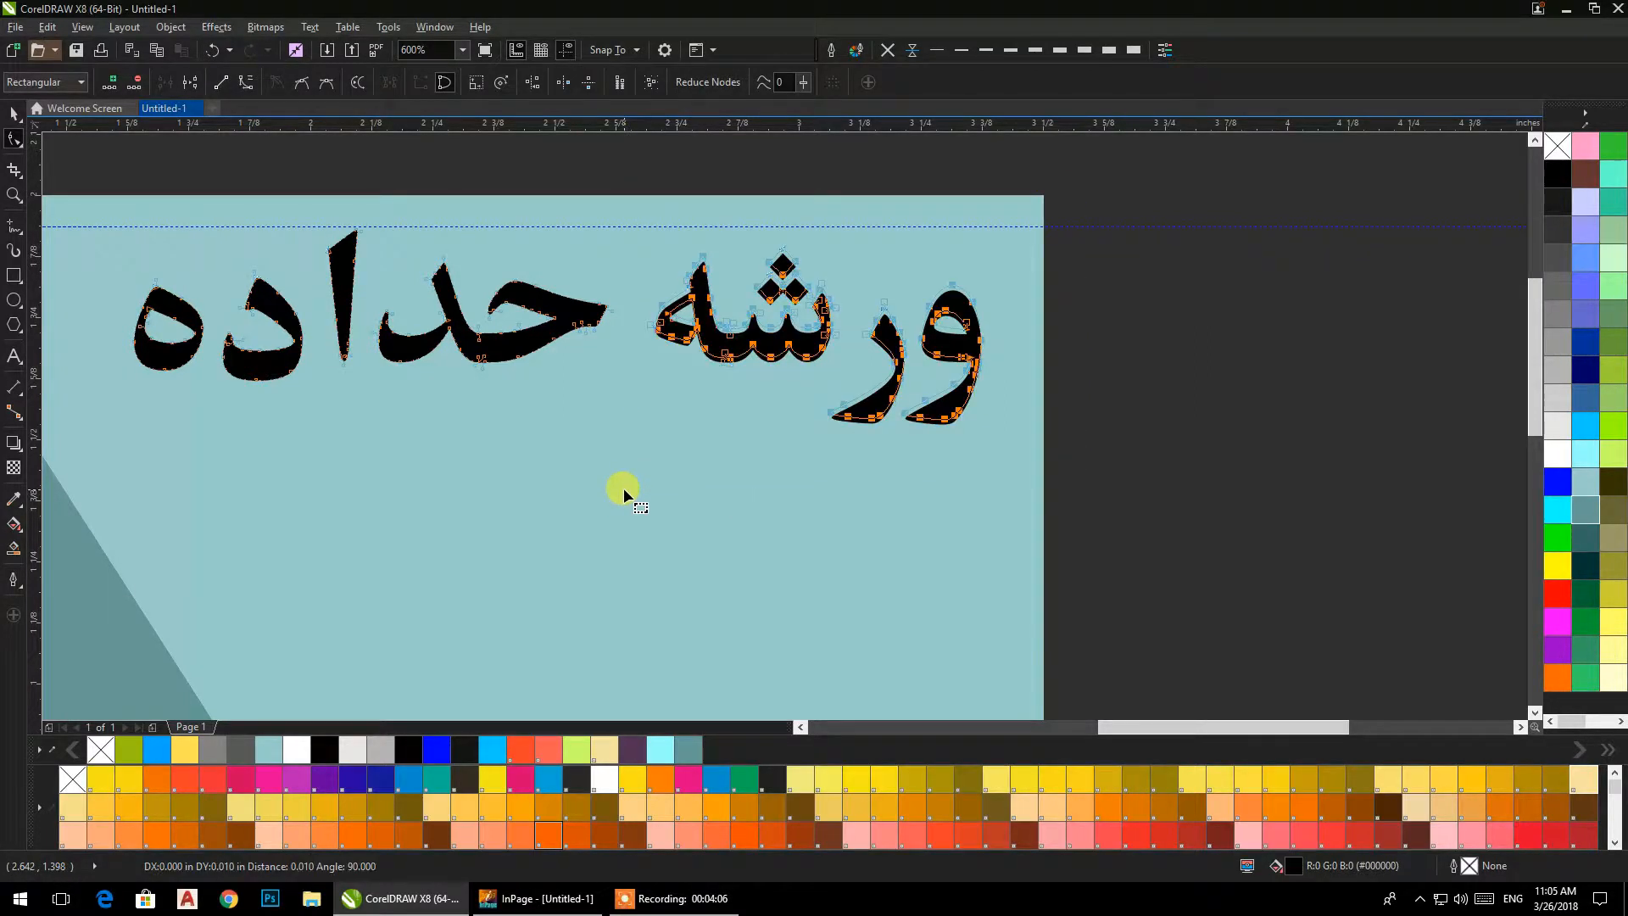
click(1137, 173)
Break the heading curve apart and combine the letter "و" with its inner hole.
scroll(994, 365, up, 1)
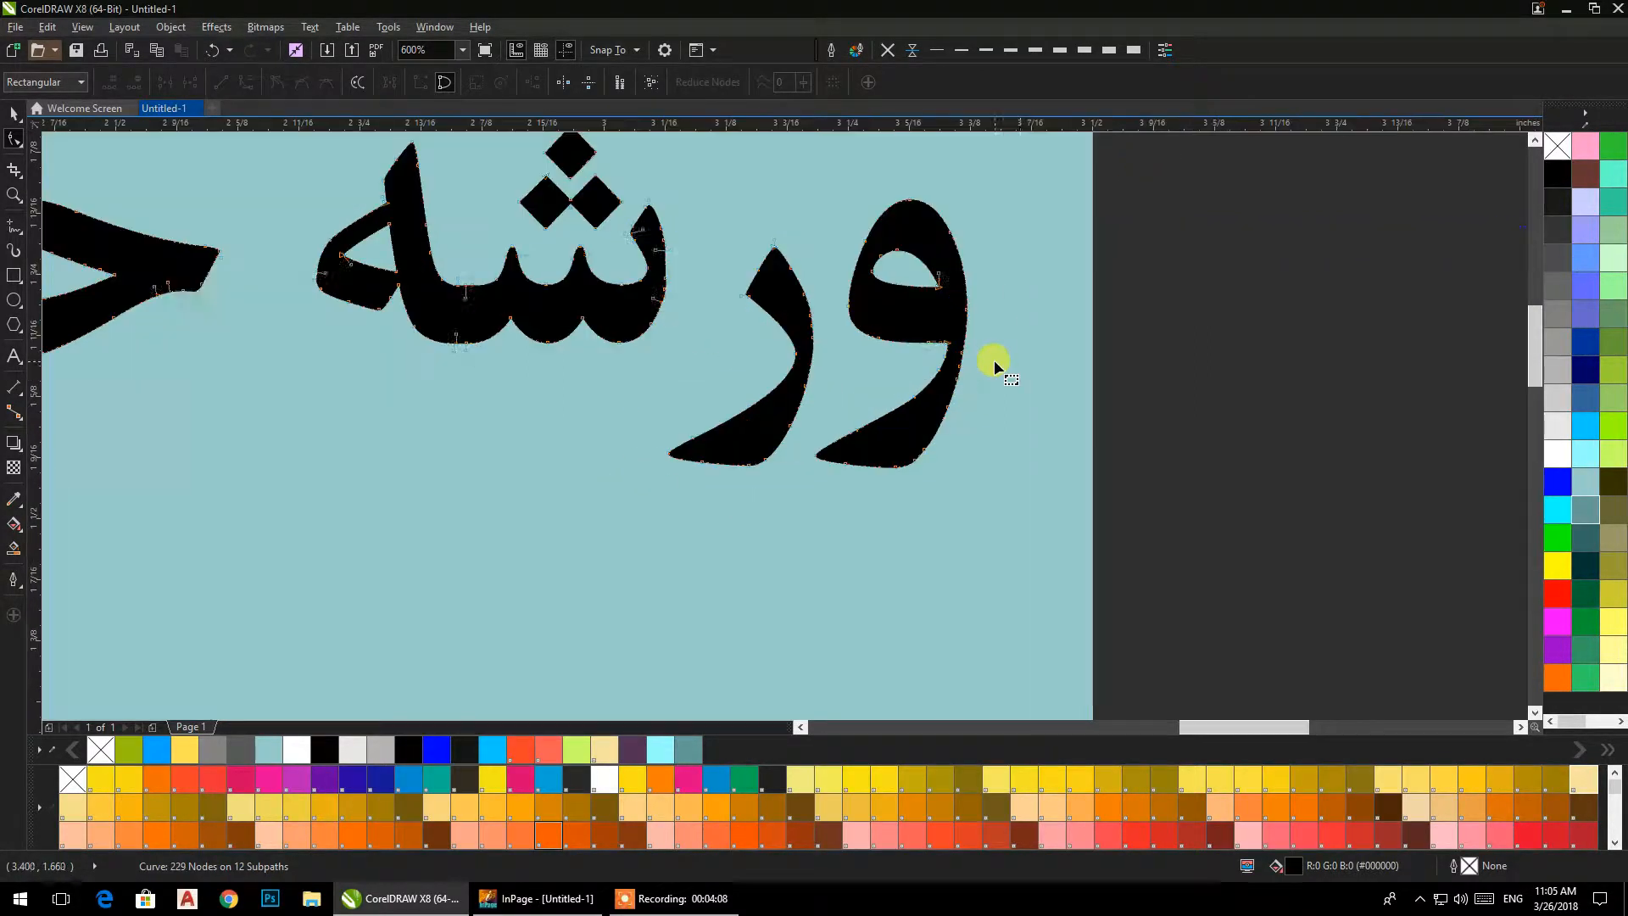
drag(729, 180, 736, 215)
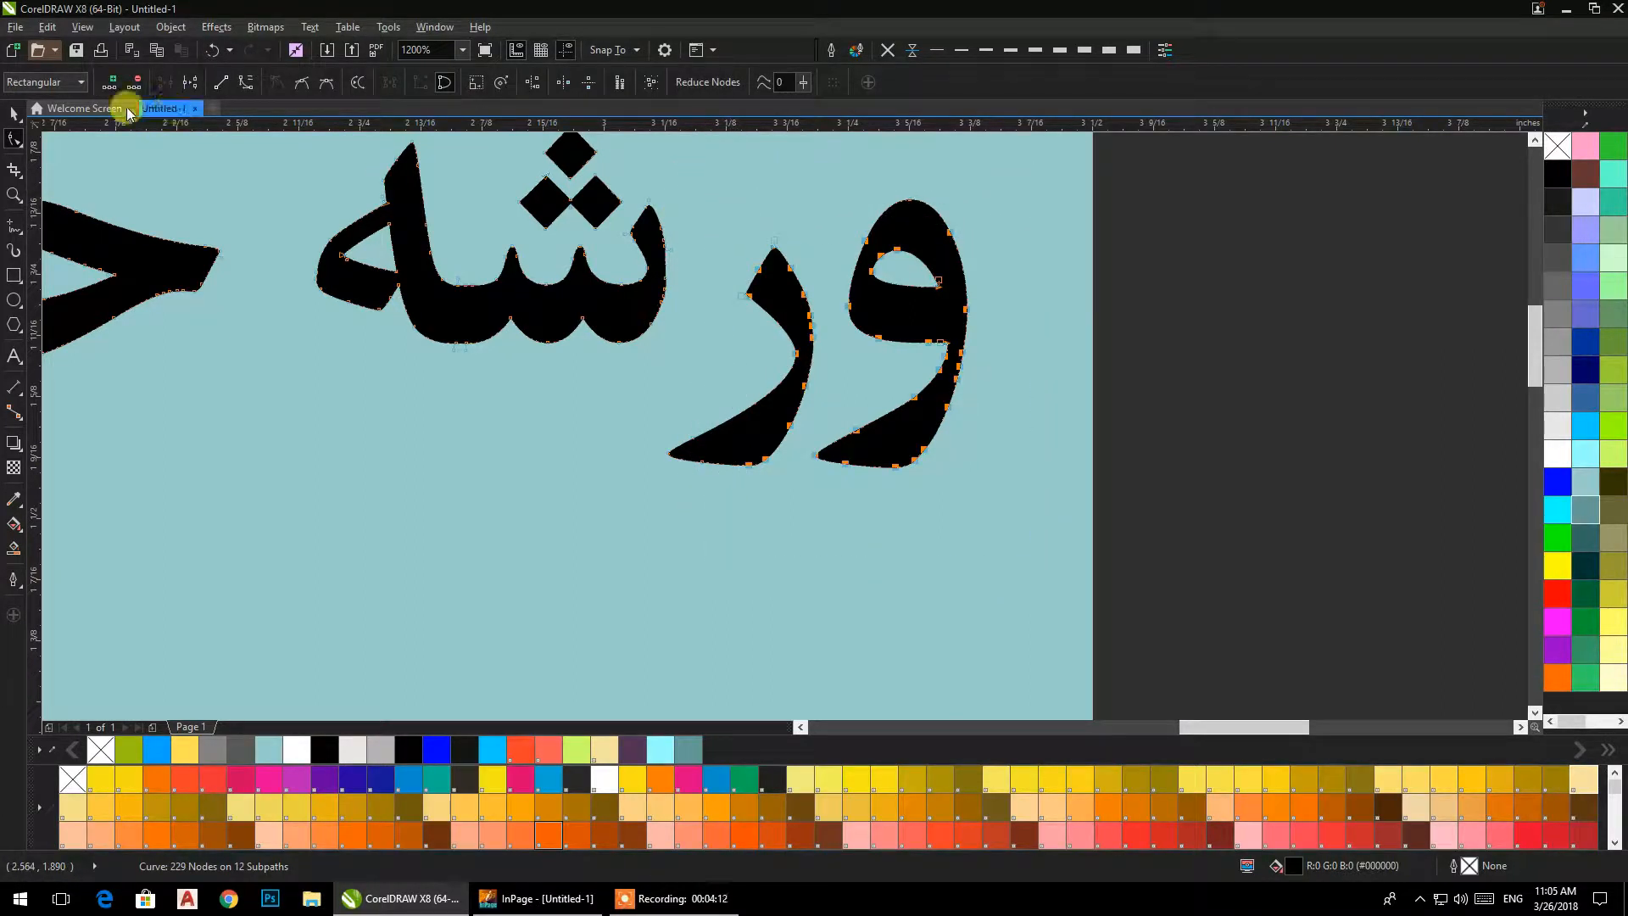
click(15, 115)
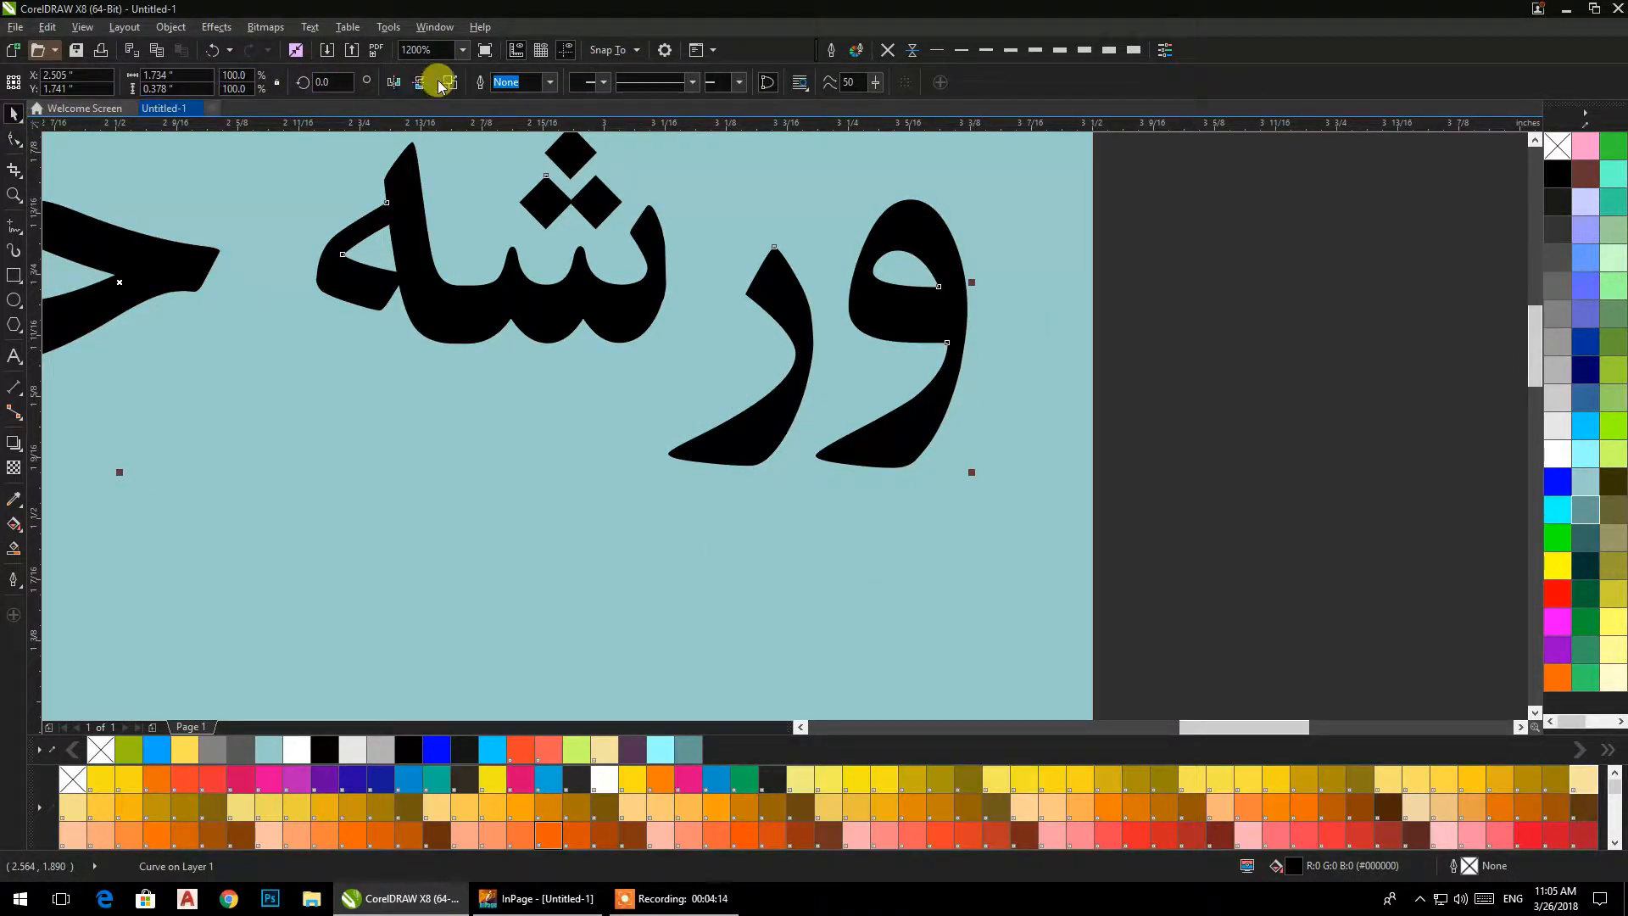
click(1286, 439)
drag(1169, 149, 800, 549)
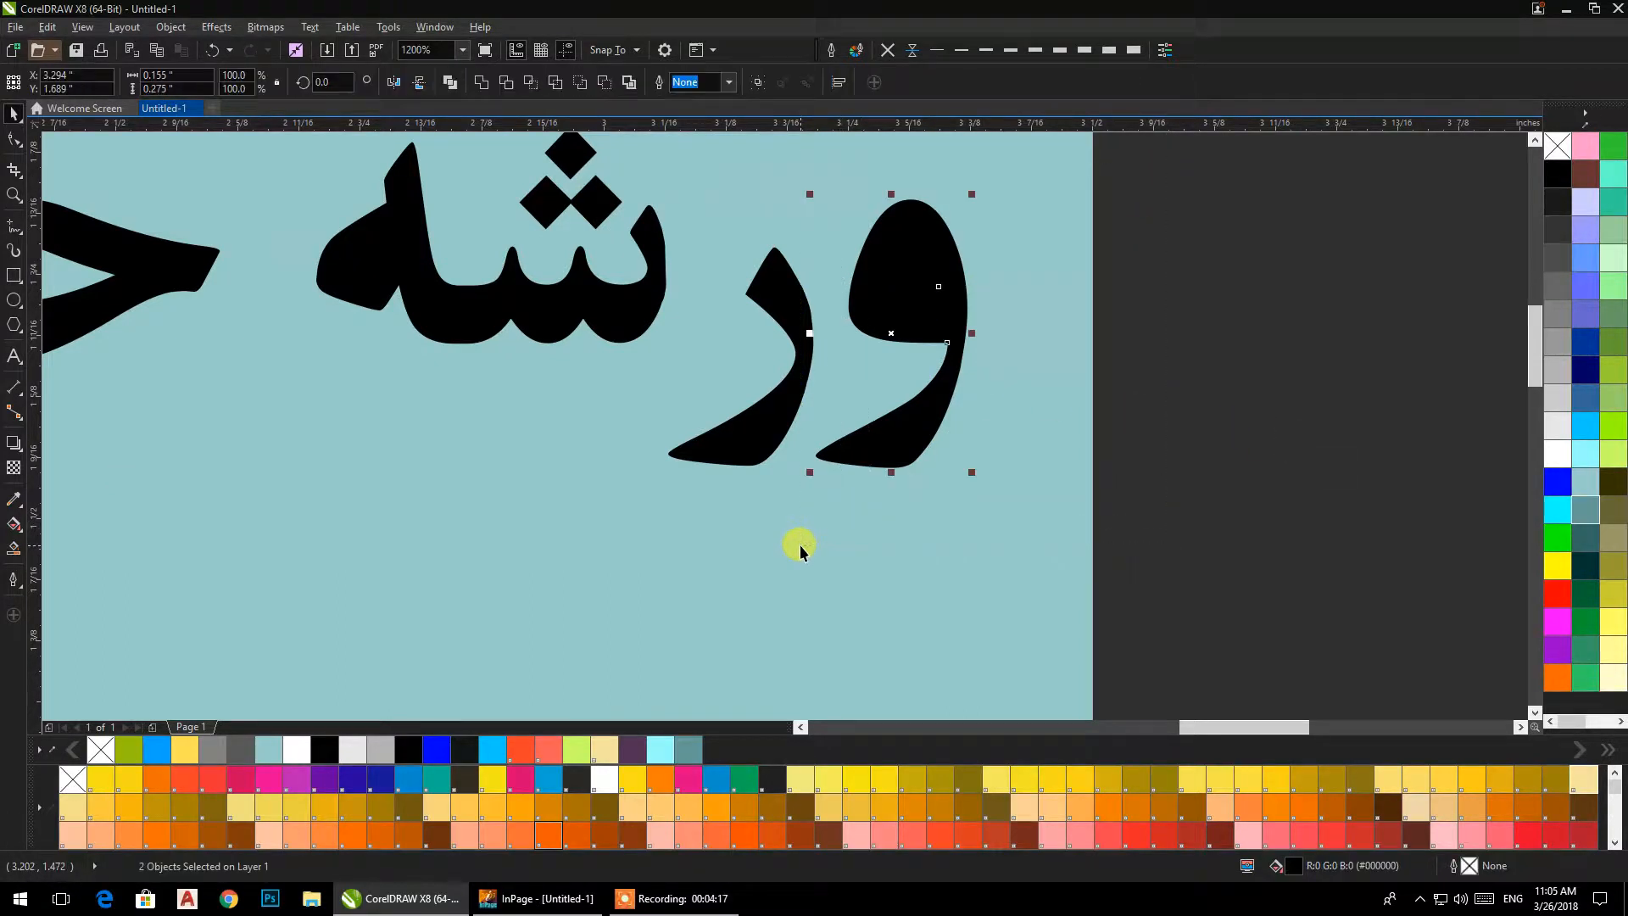
click(449, 85)
shift+click(766, 290)
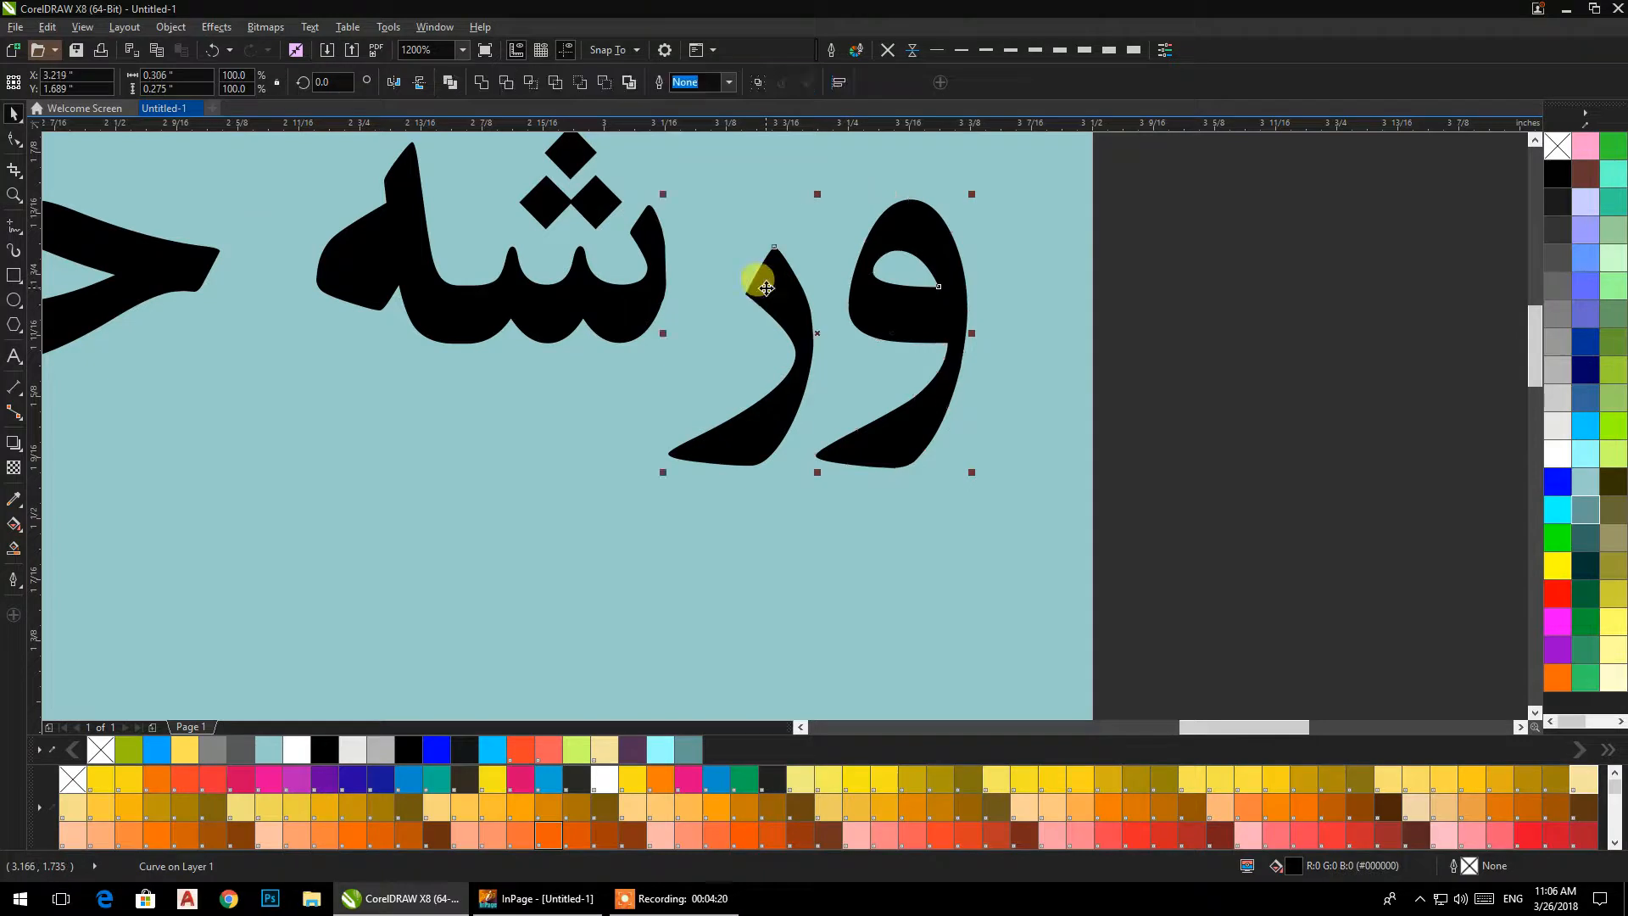
Nudge the letters "و" and "ر" of the heading up by about 0.08 in.
key(Up)
key(Up)
key(Up)
key(Up)
key(Up)
key(Up)
key(Up)
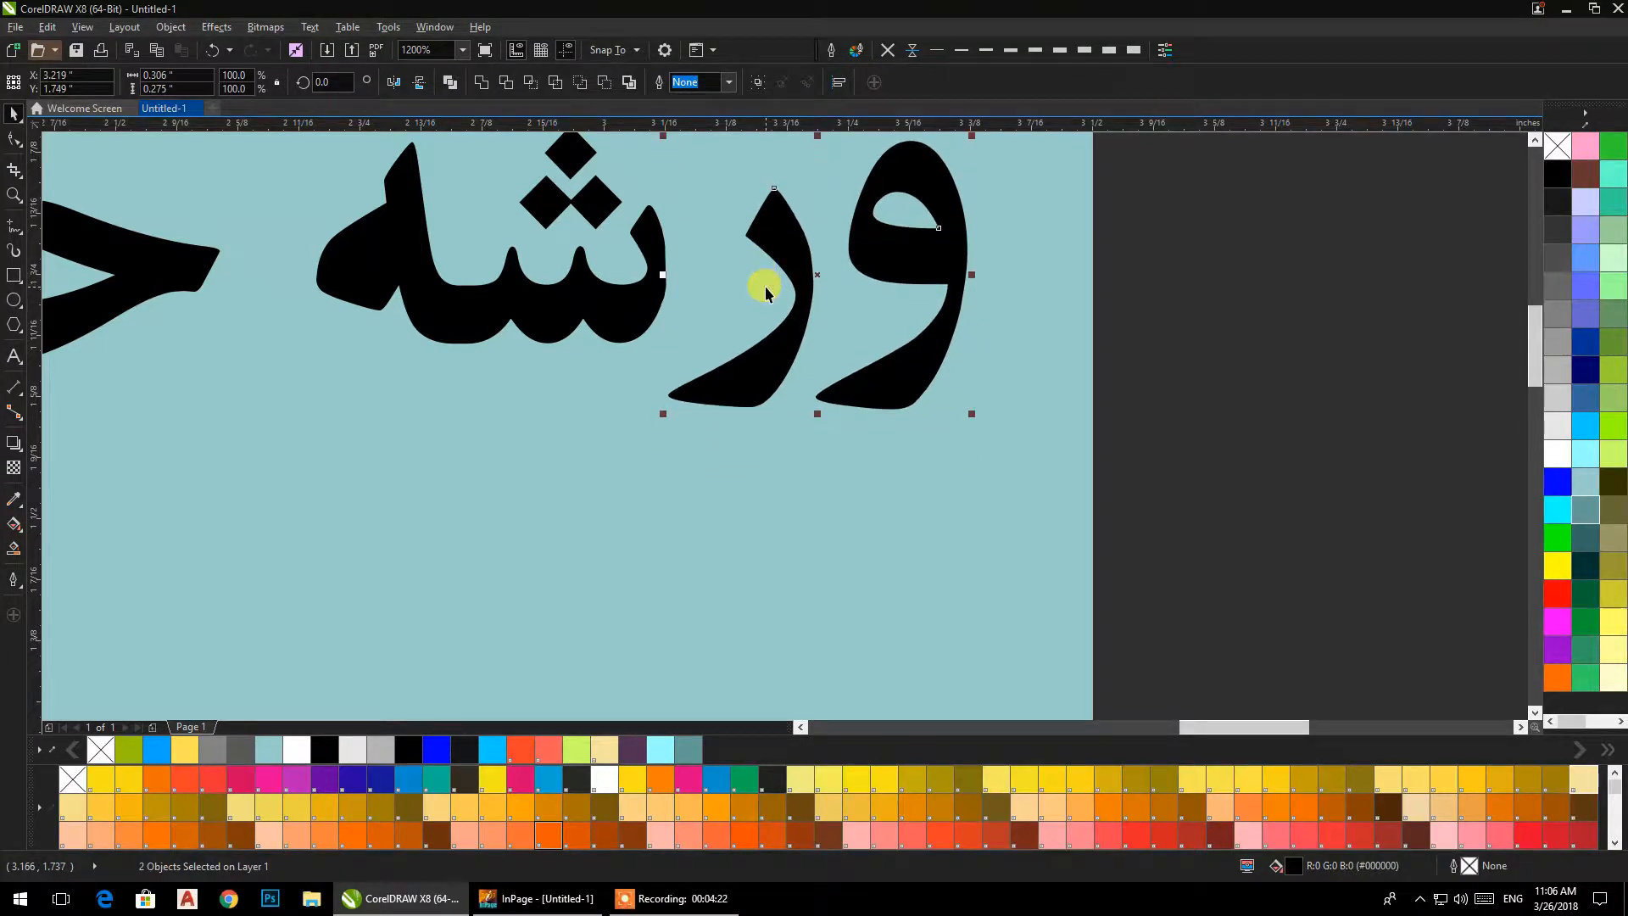
key(Up)
scroll(765, 282, down, 2)
drag(773, 286, 886, 382)
scroll(892, 387, up, 1)
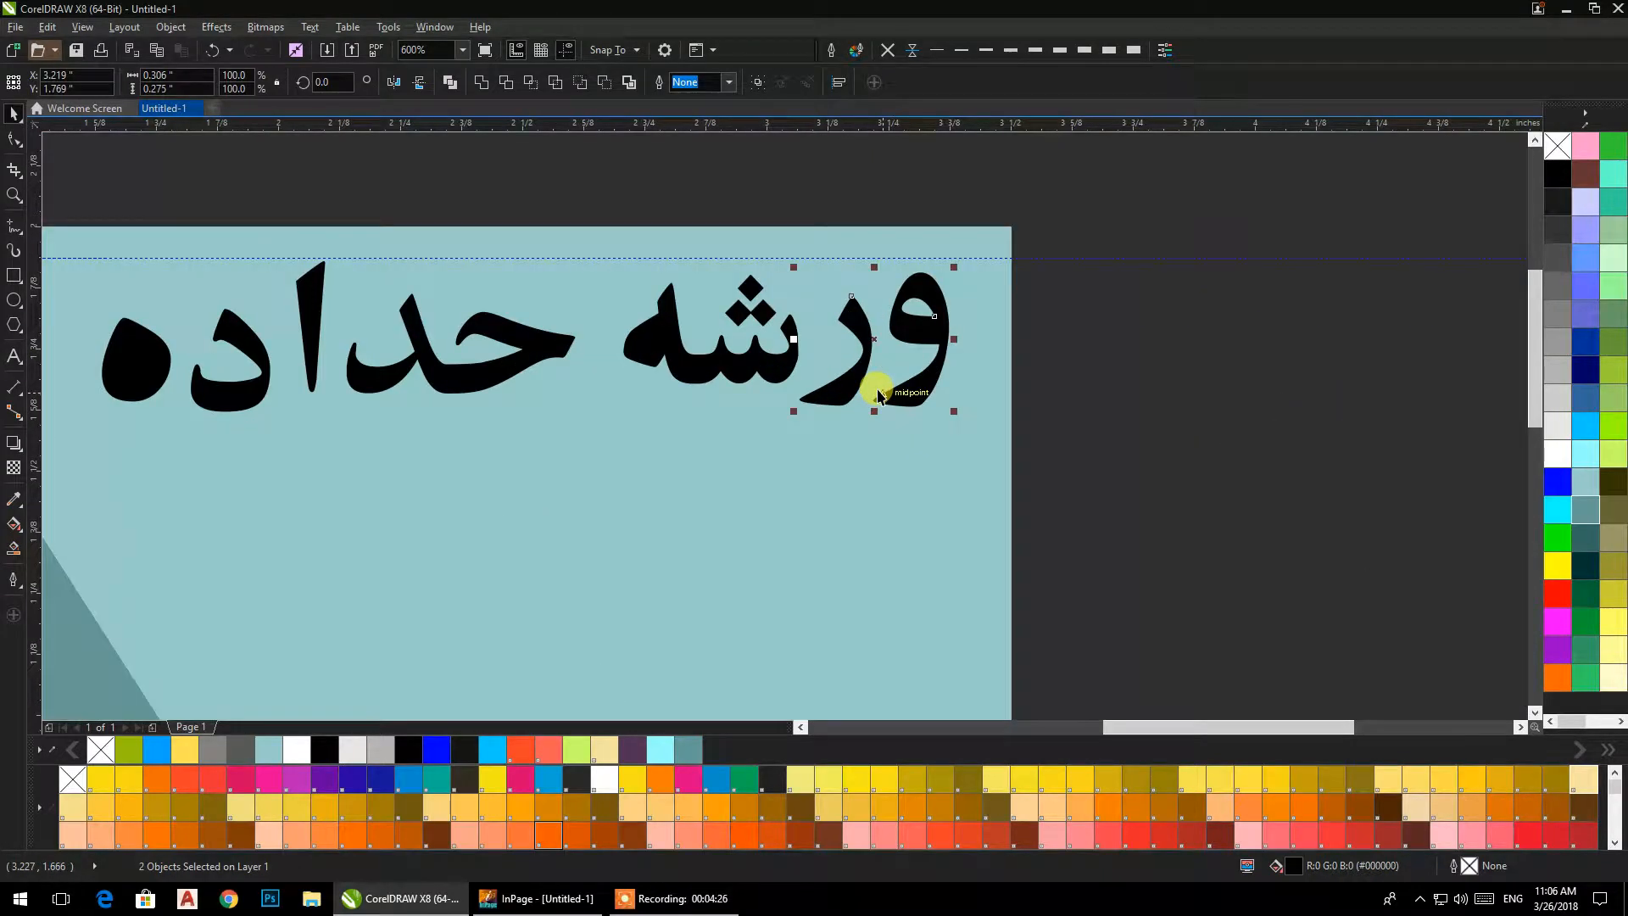
click(1064, 436)
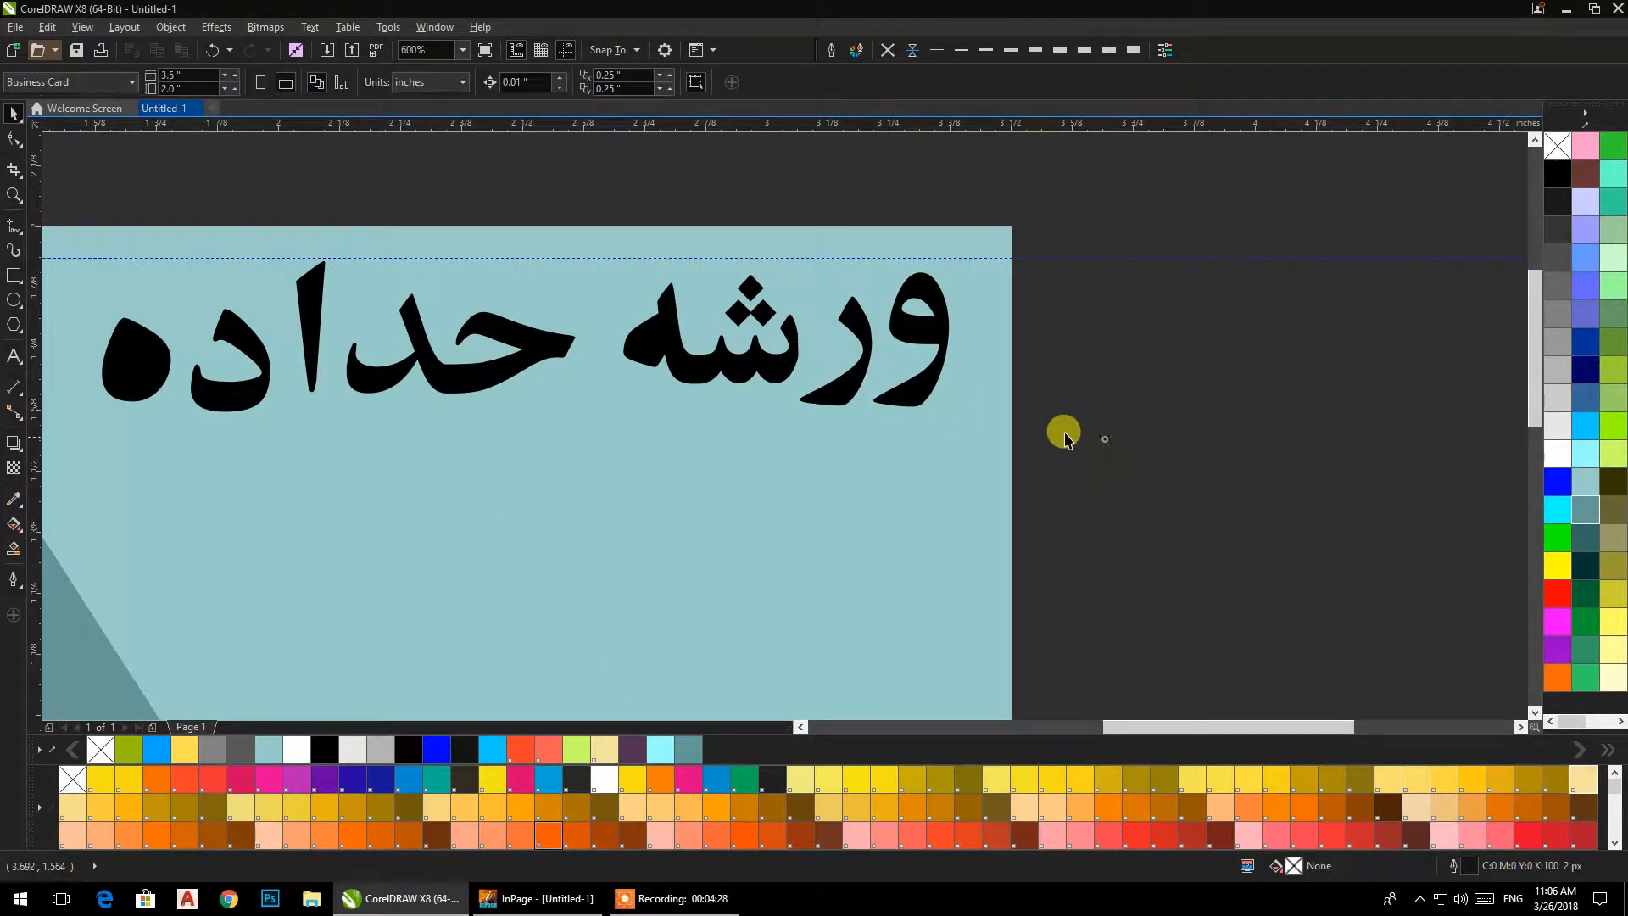
Add a horizontal guideline along the heading's baseline and align the letter groups "ده", "ور" and "شه" to it.
drag(206, 339, 288, 456)
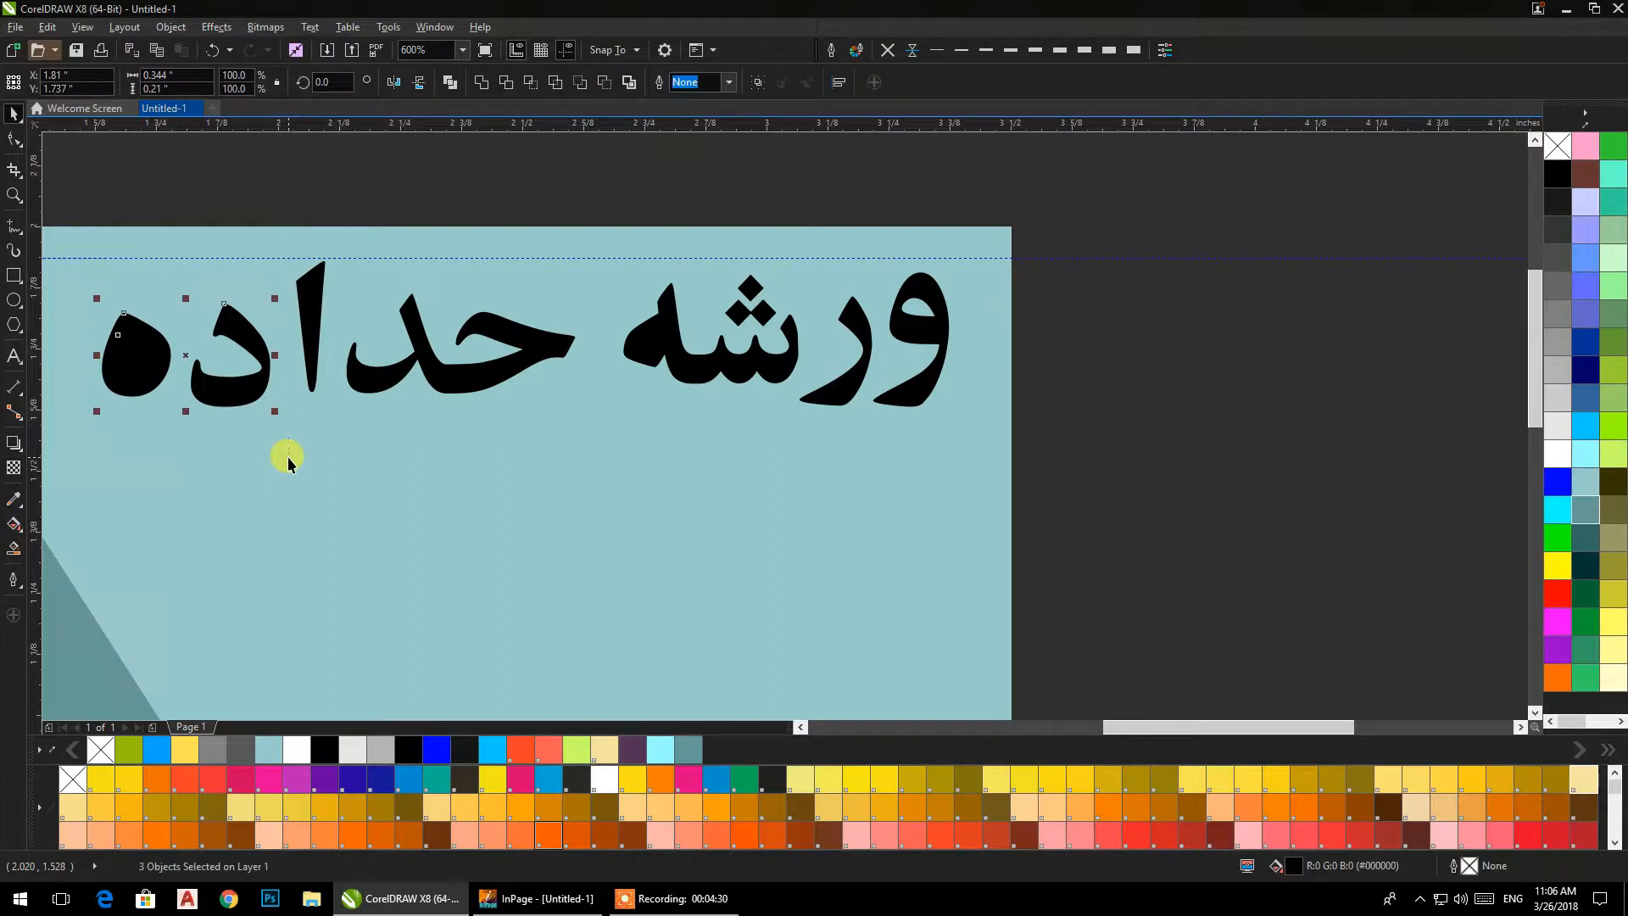
drag(453, 129, 369, 394)
click(394, 189)
drag(58, 174, 182, 431)
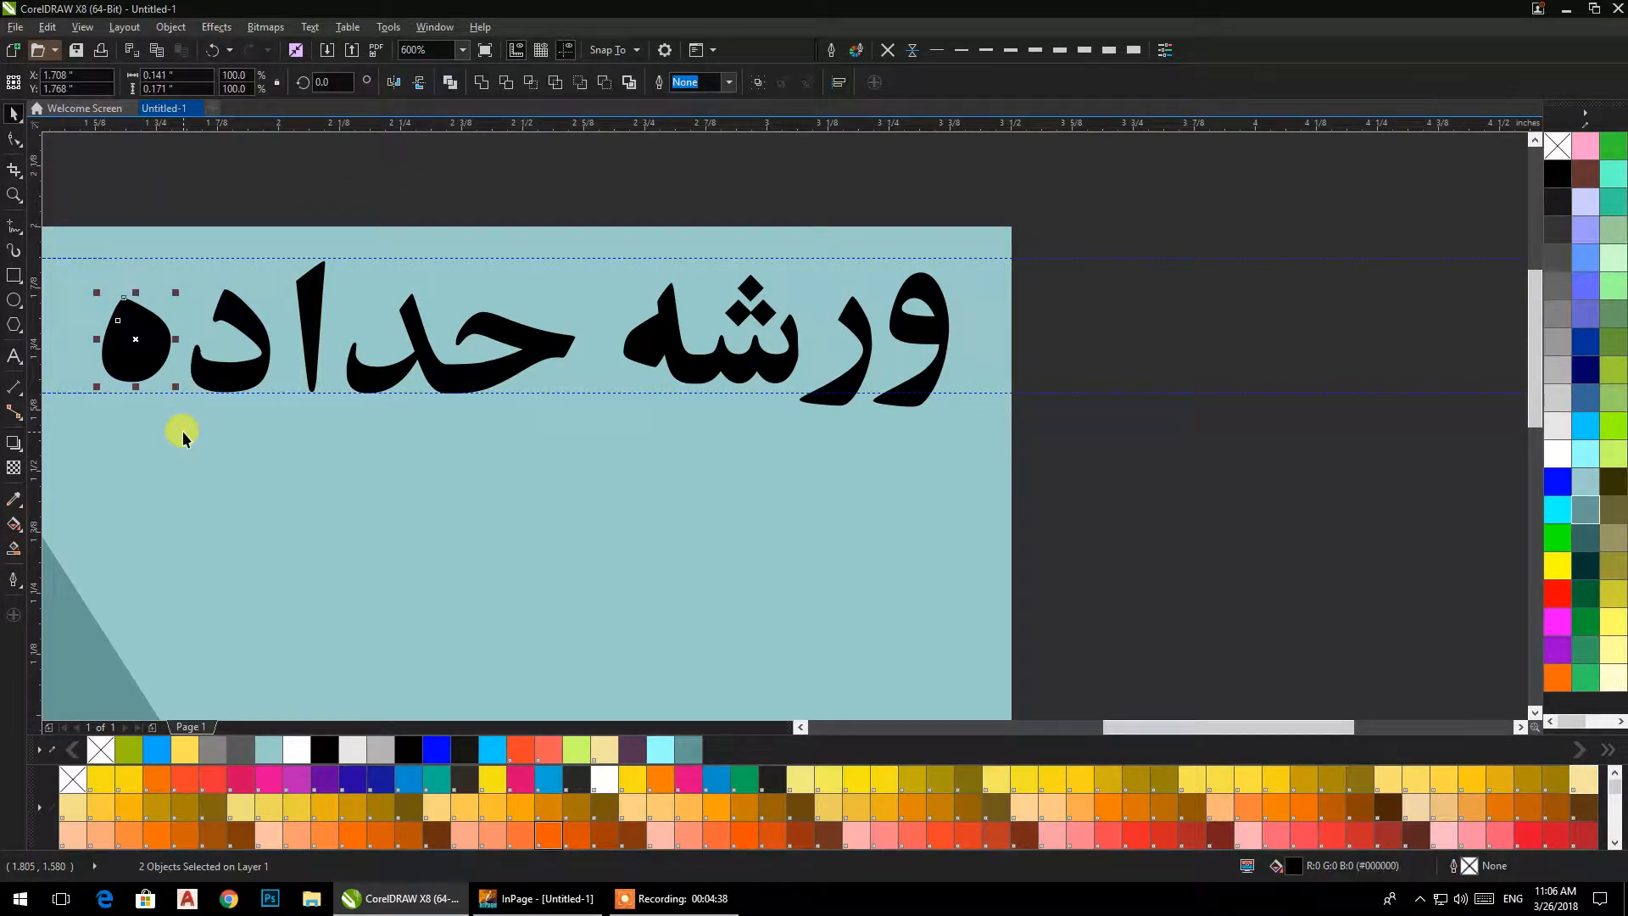
drag(1050, 179, 787, 450)
drag(572, 197, 838, 426)
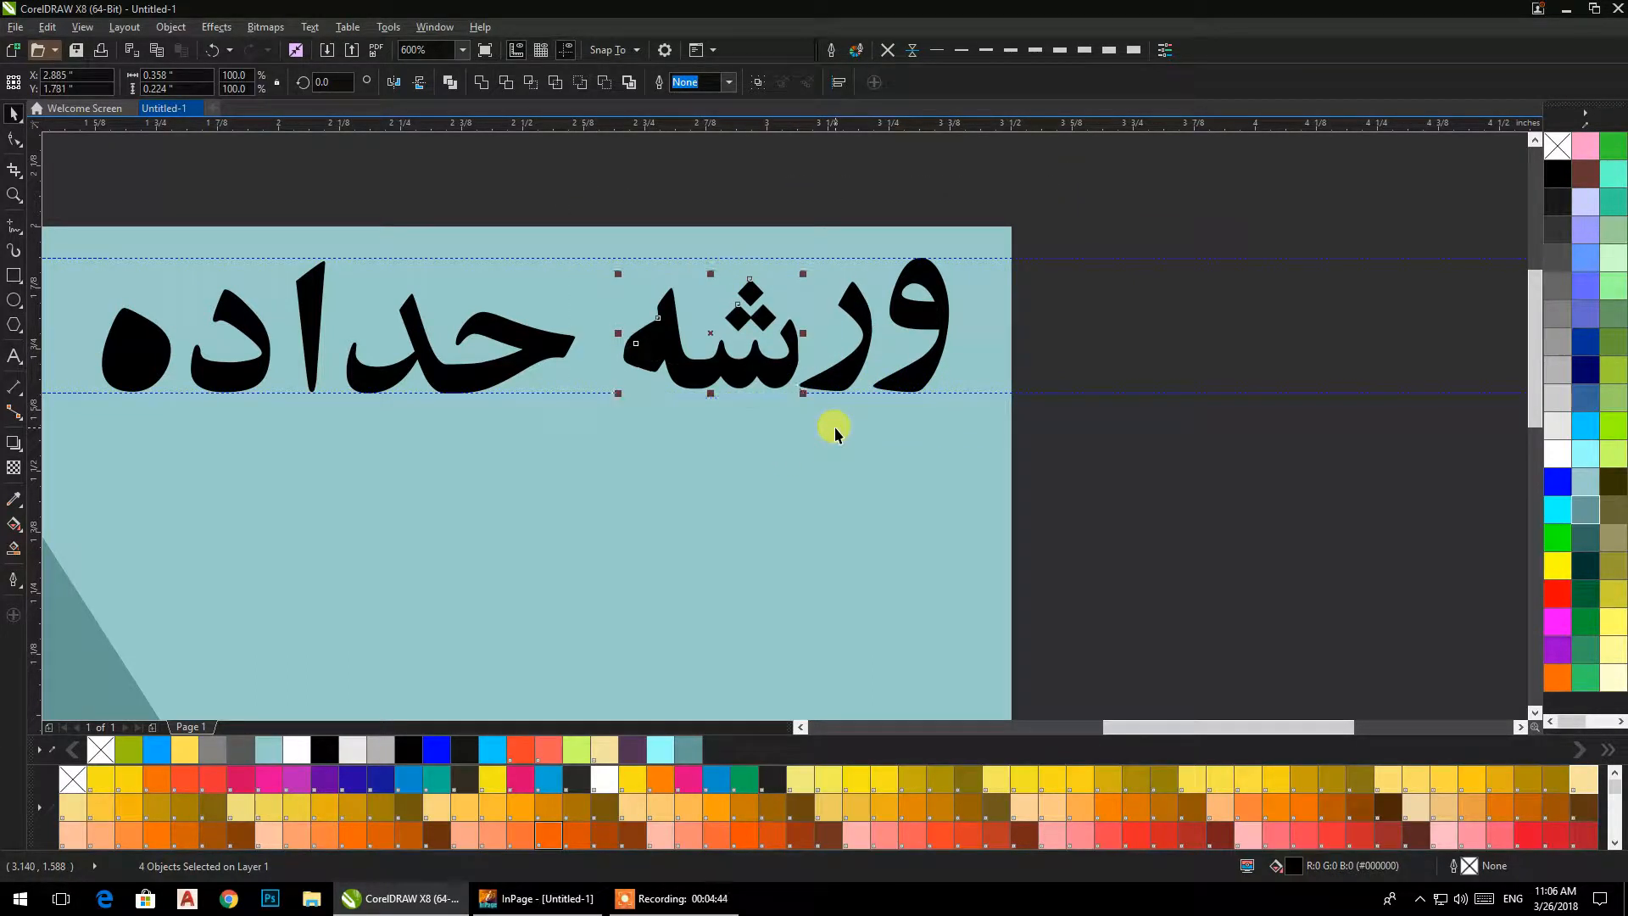
Combine all the letters of the heading "ورشه حداده" into a single curve.
drag(1088, 185, 80, 485)
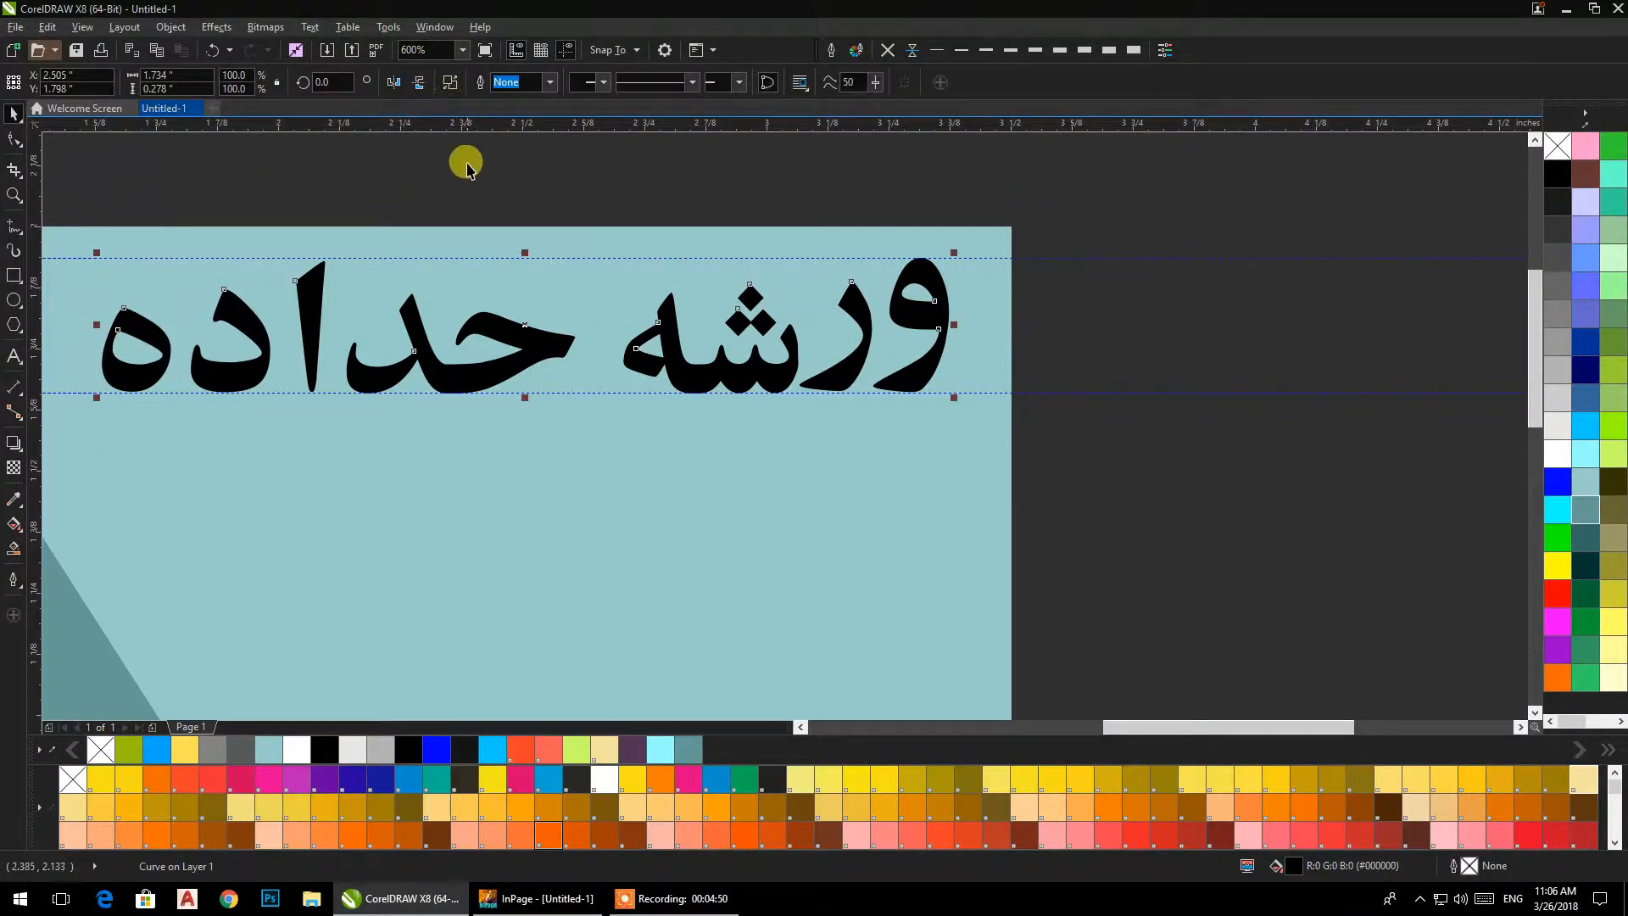
click(468, 165)
scroll(664, 252, down, 1)
drag(653, 309, 686, 264)
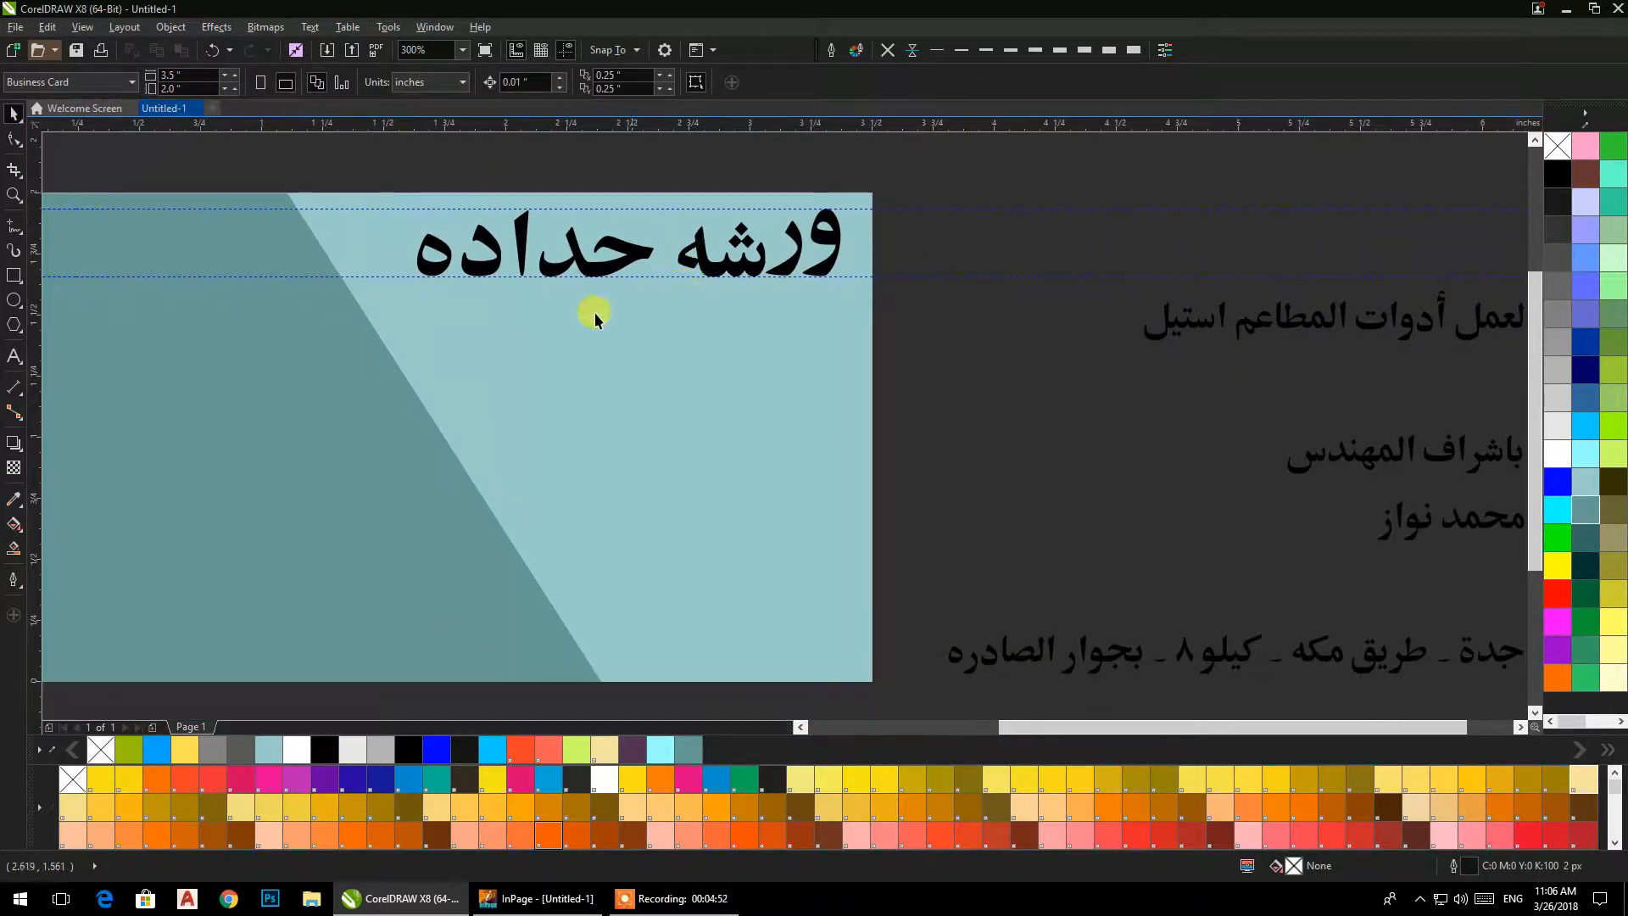
Weld the pieces of the text line "لعمل أدوات المطاعم استيل" into one curve.
drag(1167, 359, 845, 414)
click(902, 379)
click(760, 308)
drag(1220, 402, 1226, 407)
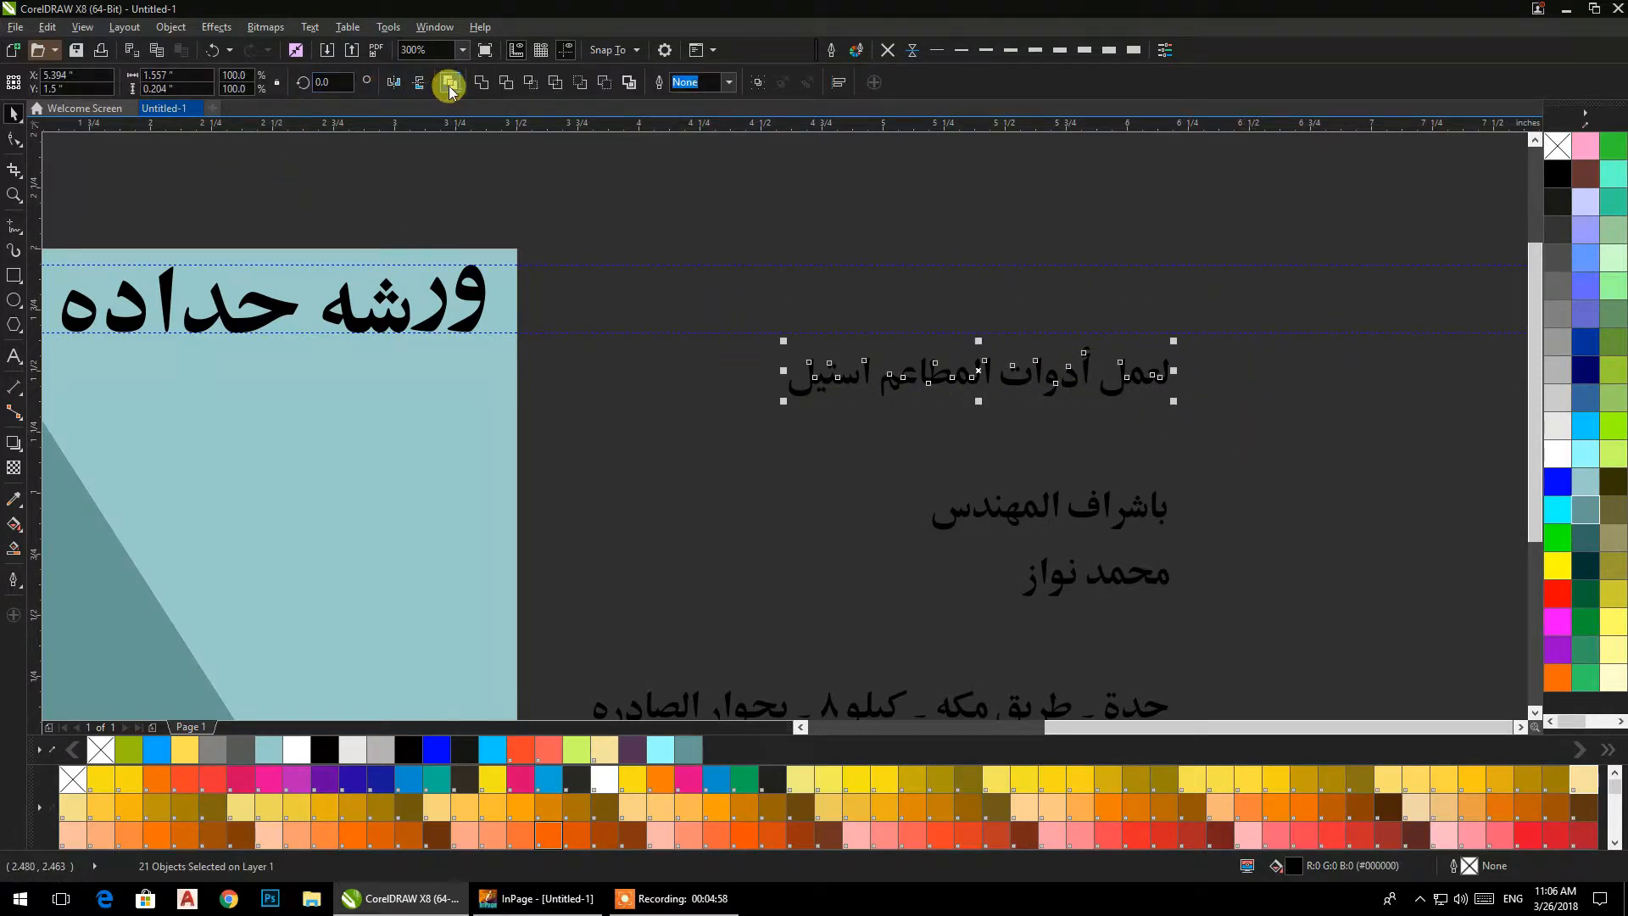
click(480, 85)
Place the line "لعمل أدوات المطاعم استيل" under the heading and enlarge it to the heading's width, about 1.73 in.
drag(1050, 367, 362, 376)
drag(375, 434, 782, 400)
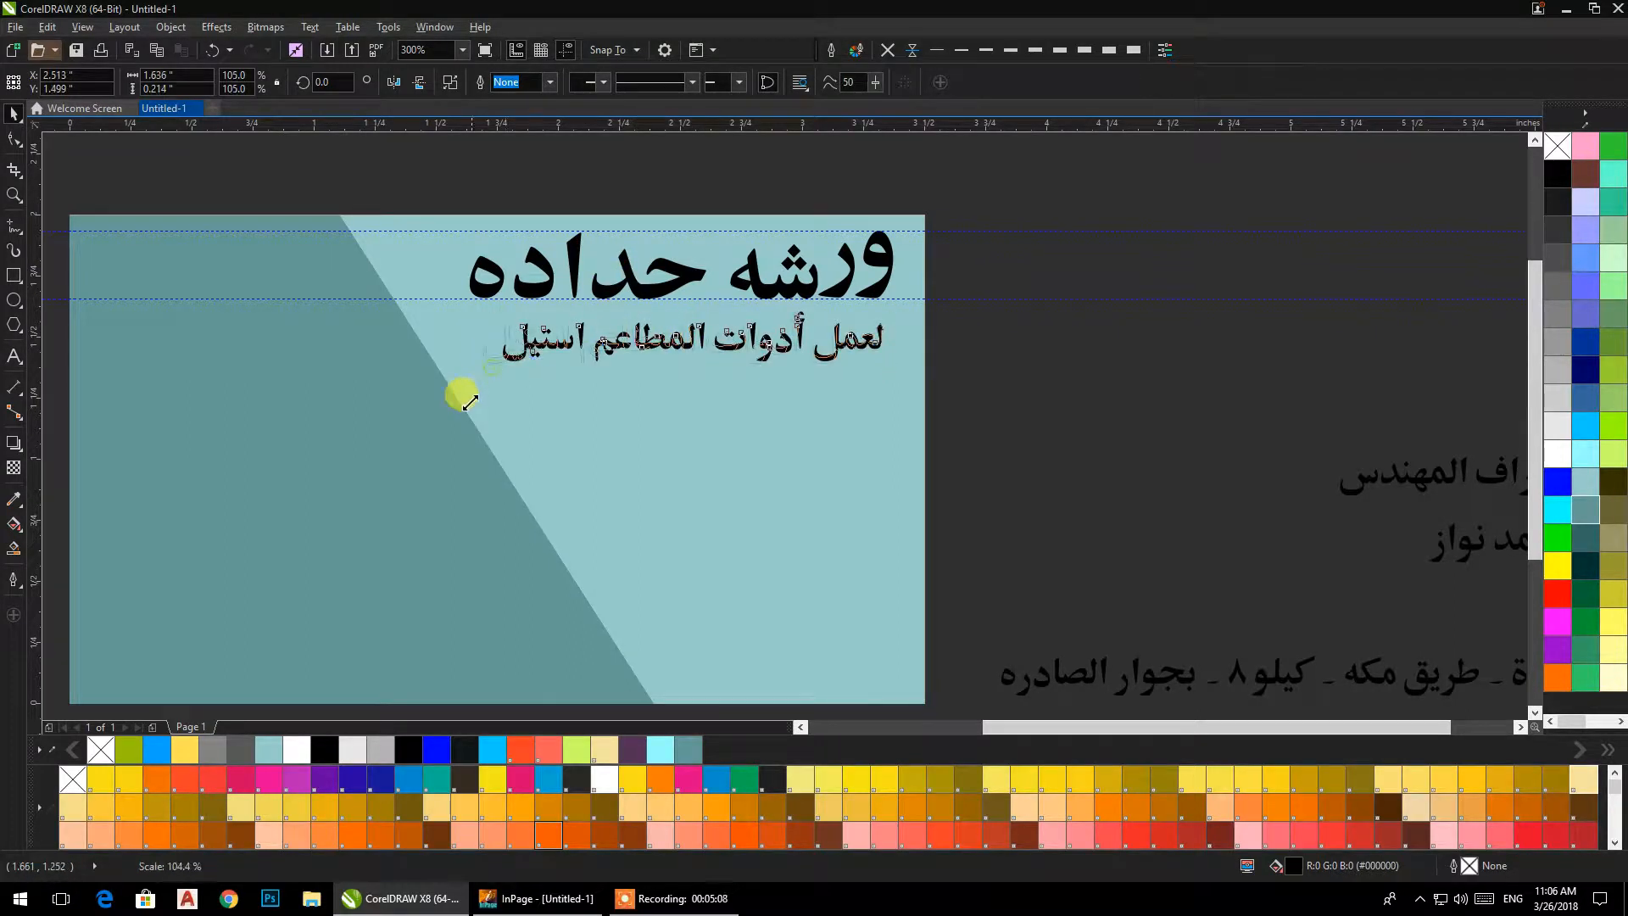
click(1070, 360)
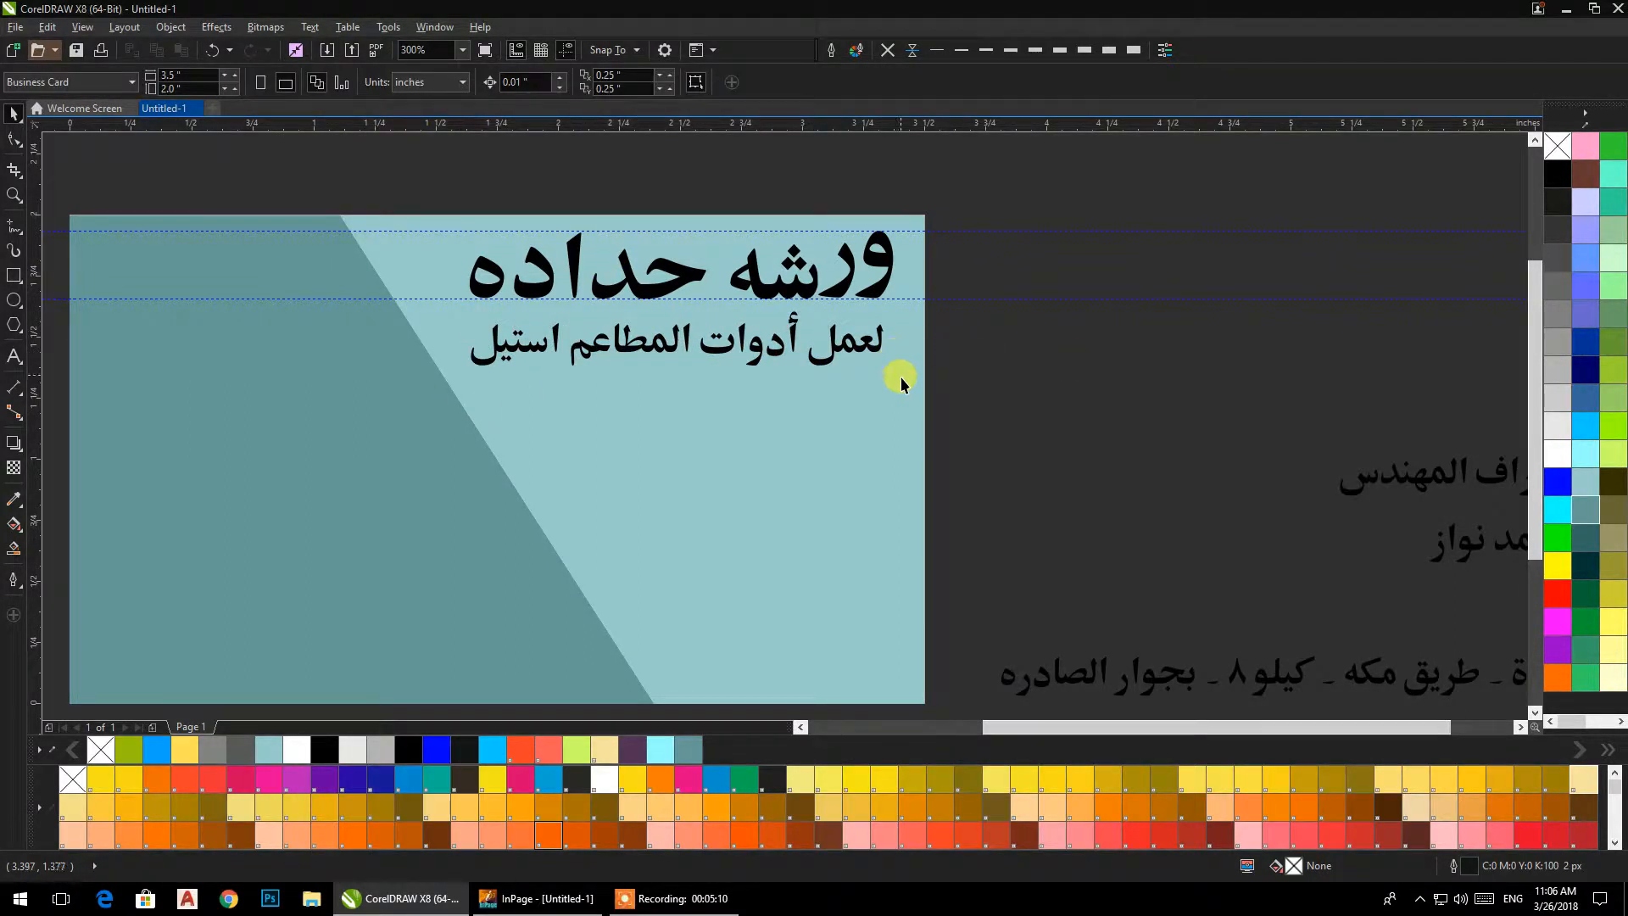
click(873, 351)
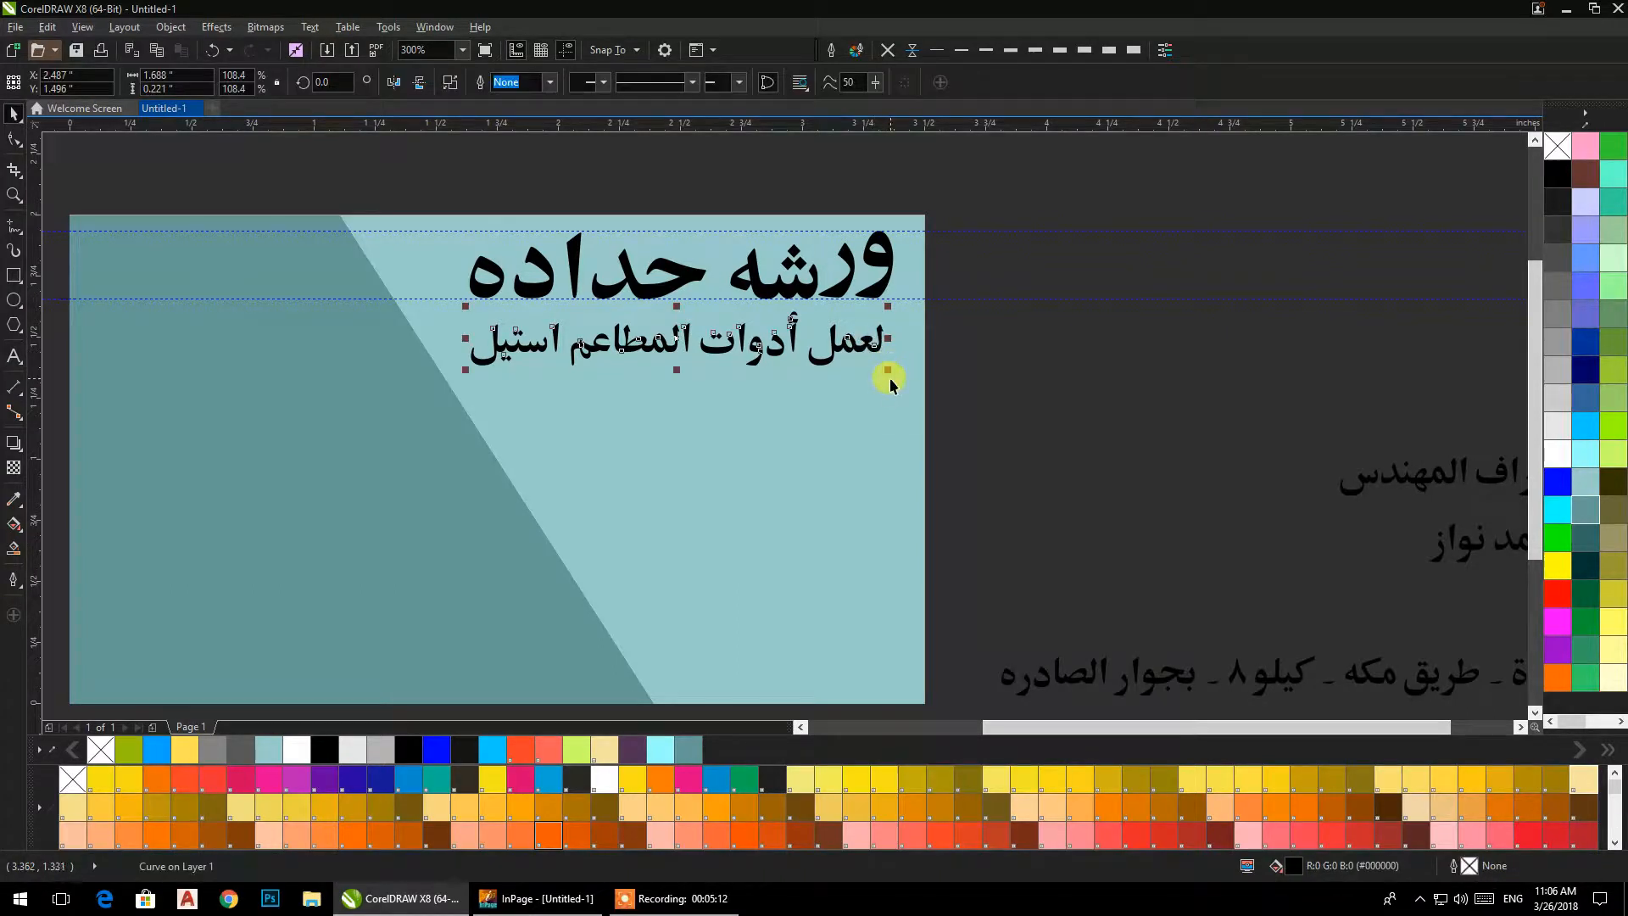
click(1039, 397)
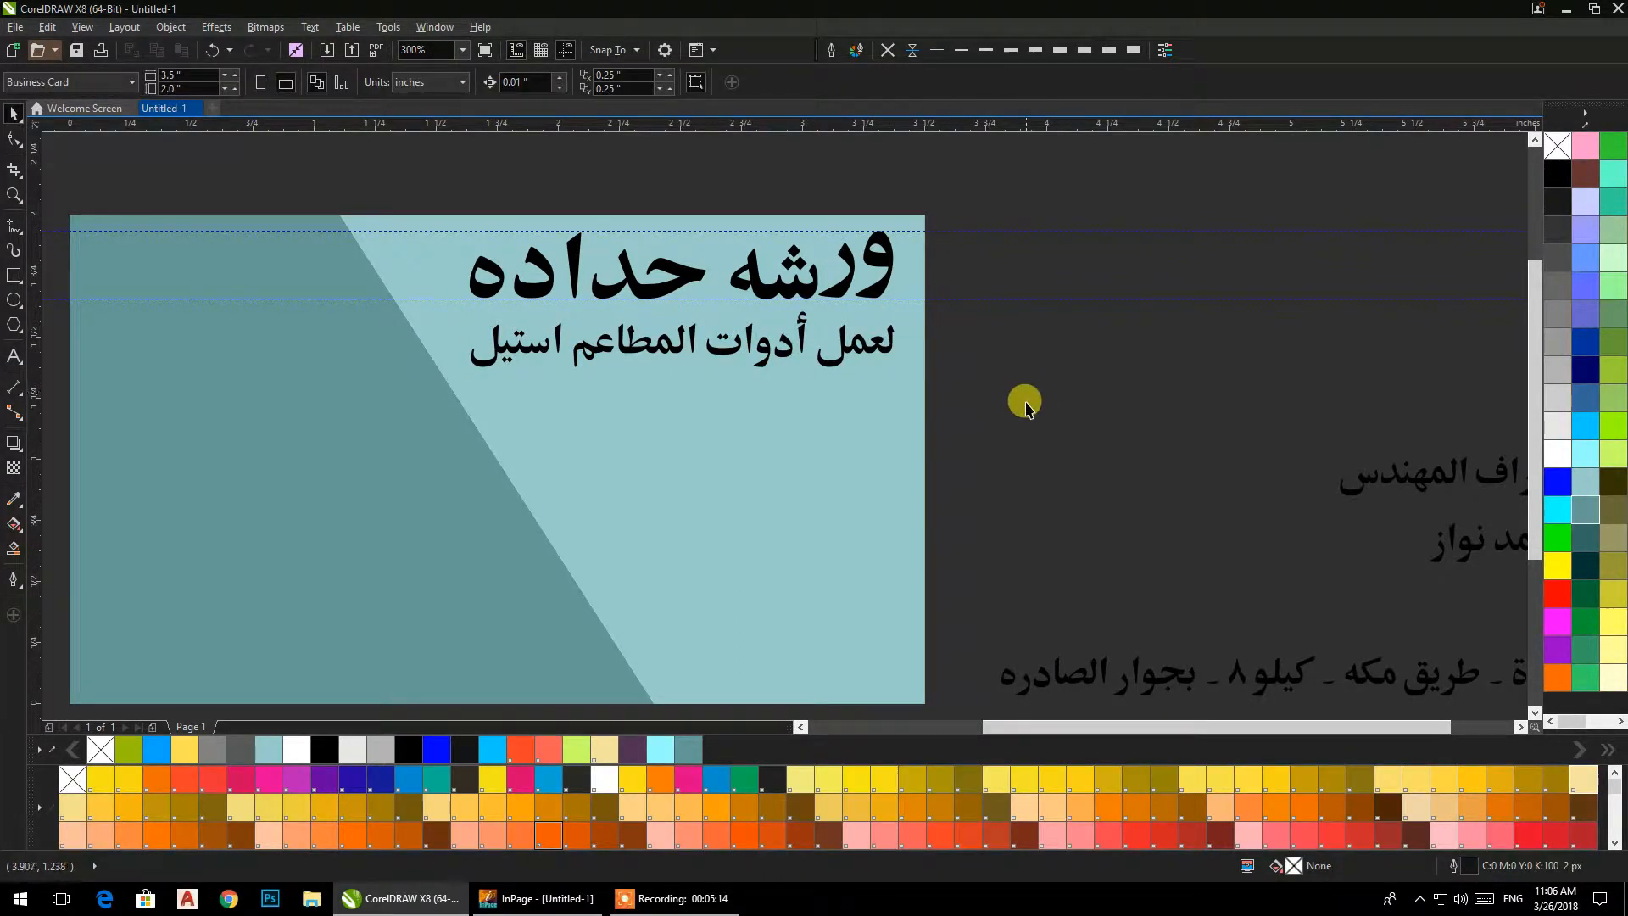
Place a copy of the line "لعمل أدوات المطاعم استيل" in the empty area beside the card.
drag(1028, 401, 798, 351)
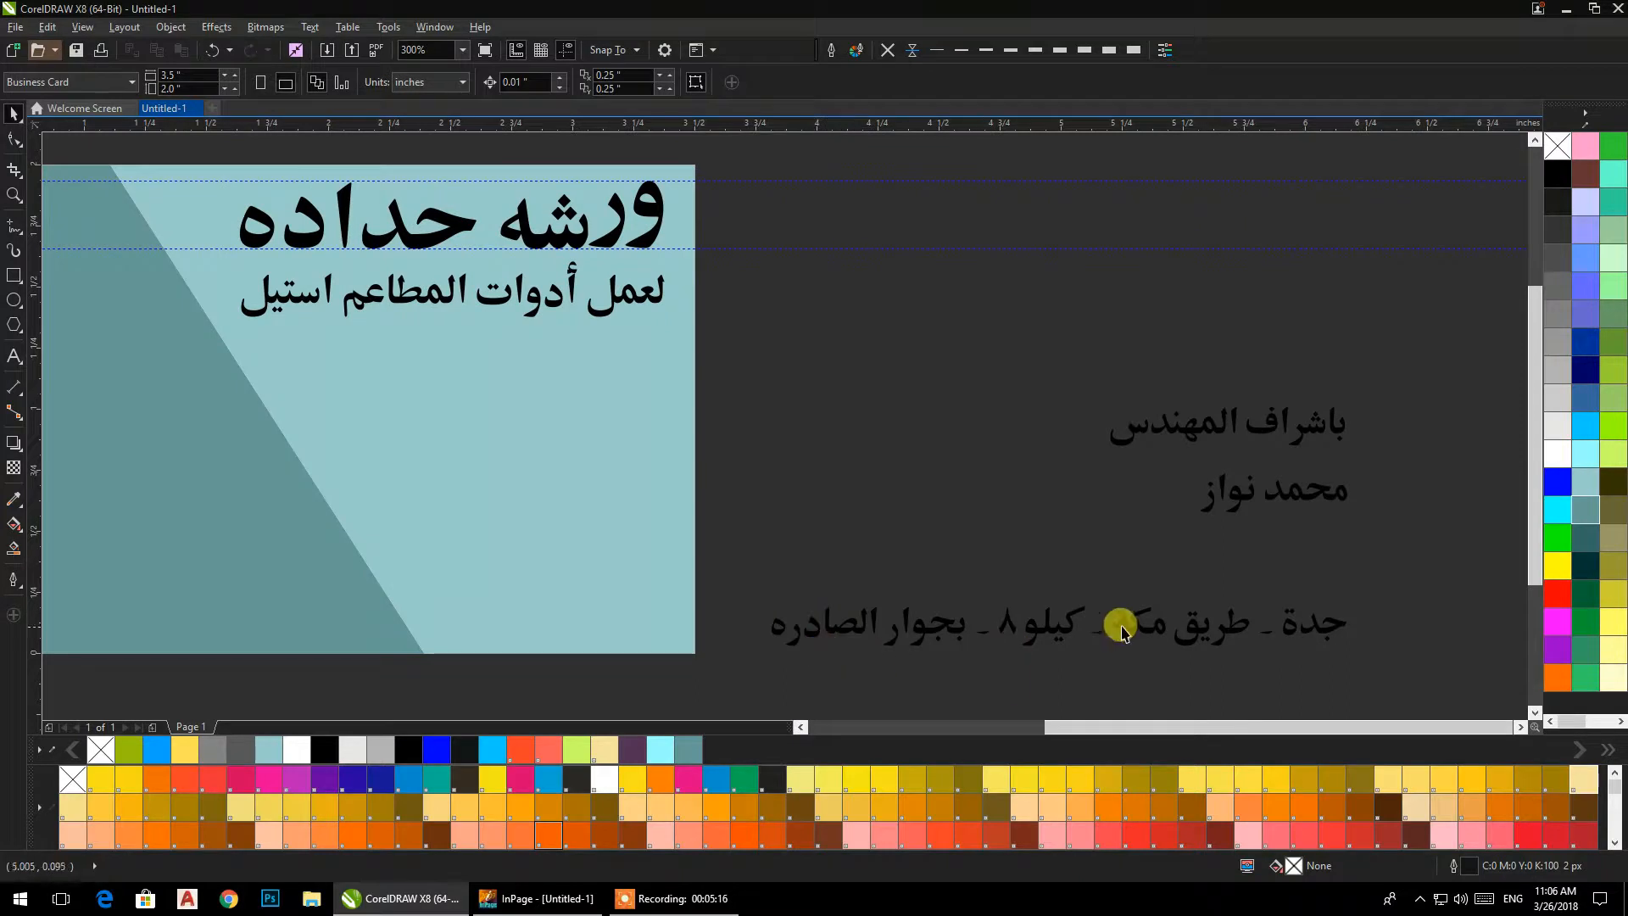
drag(1035, 454, 1097, 472)
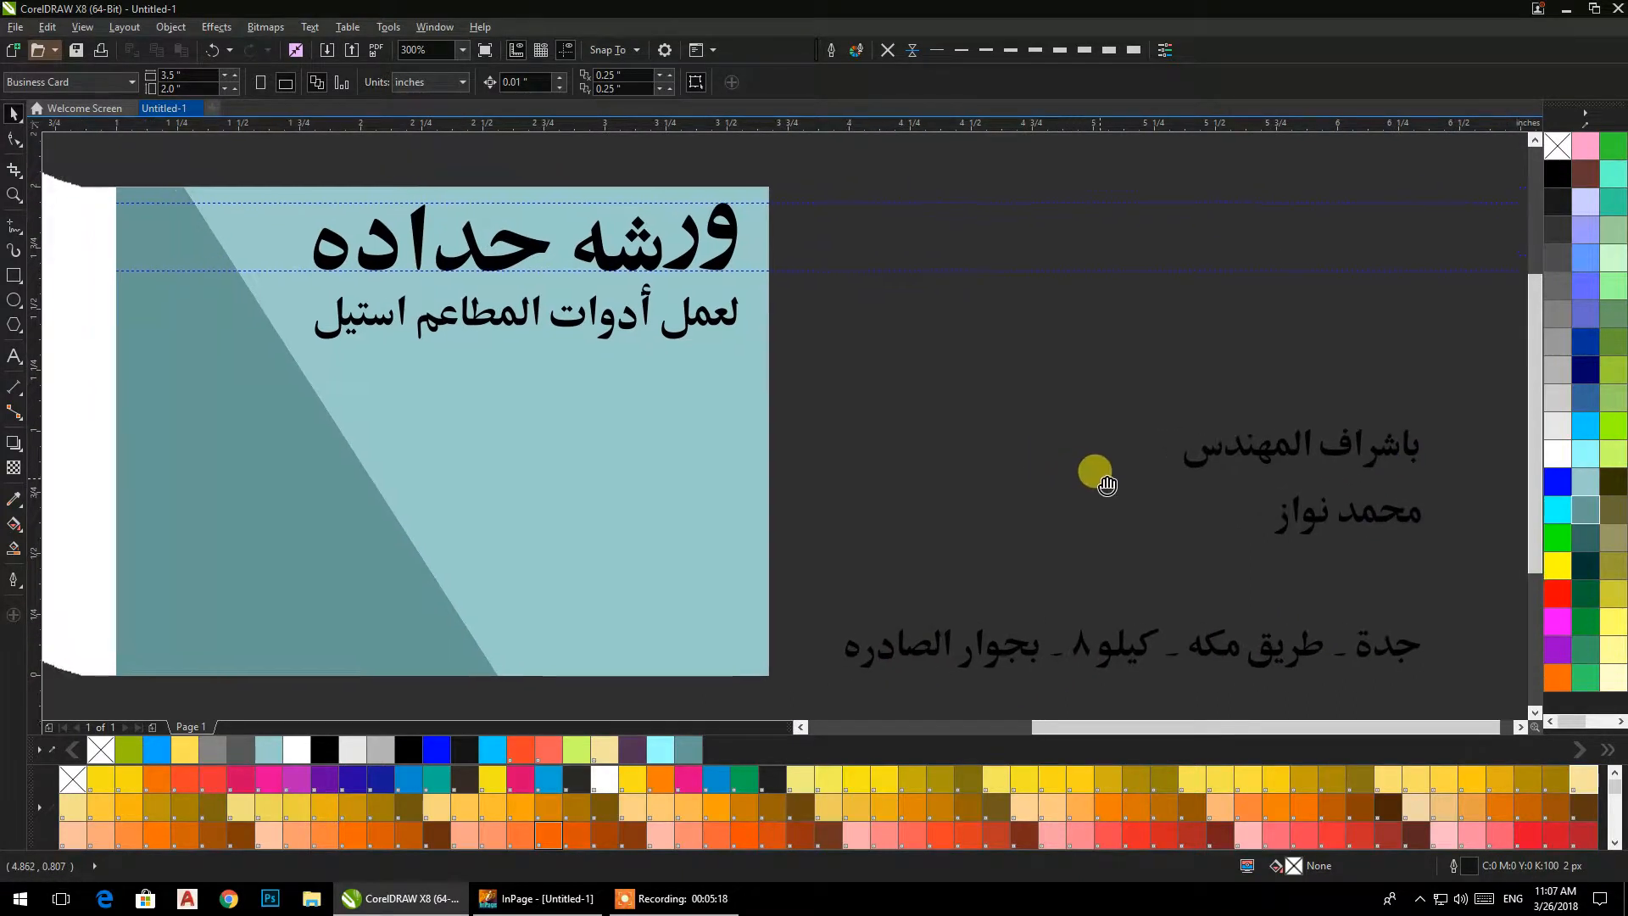
click(658, 311)
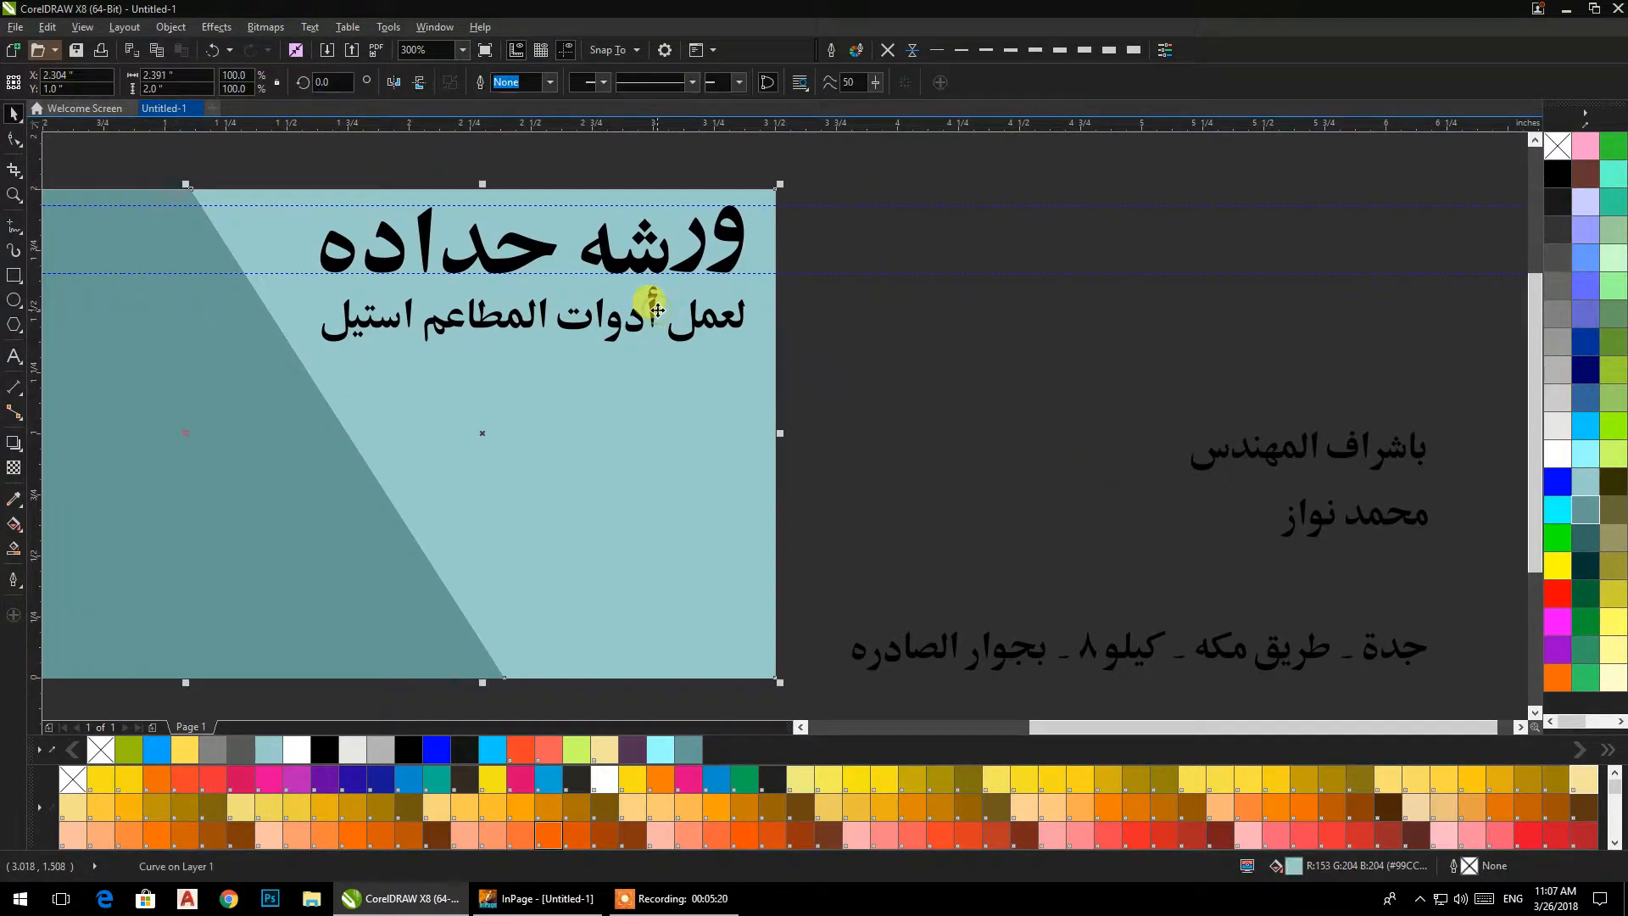
click(938, 344)
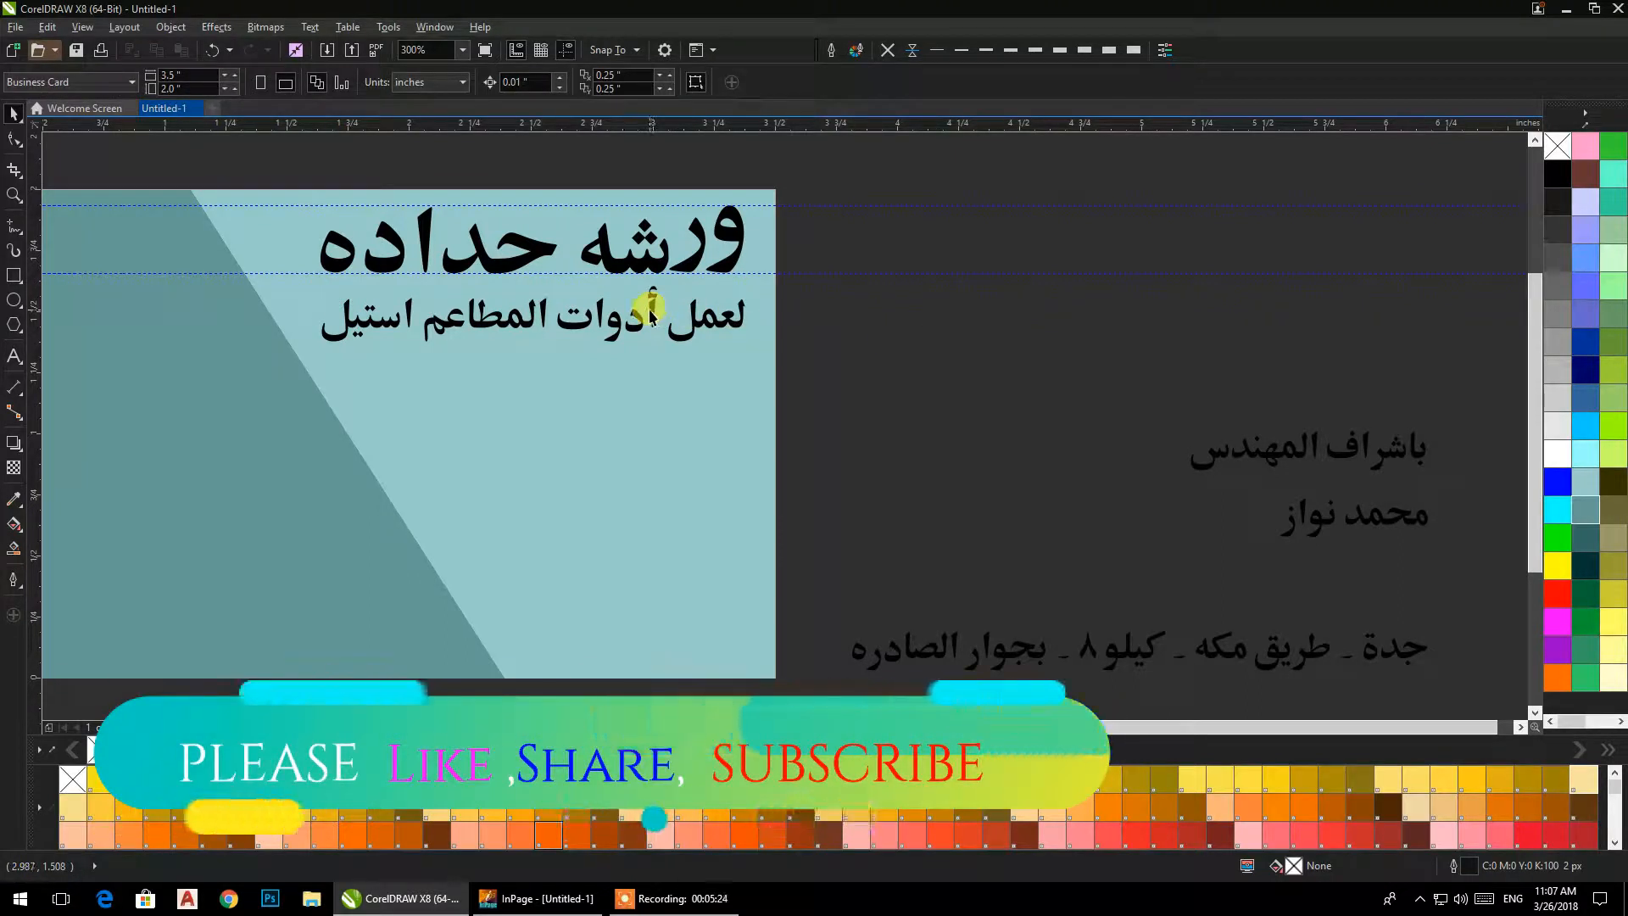
drag(649, 315, 1159, 322)
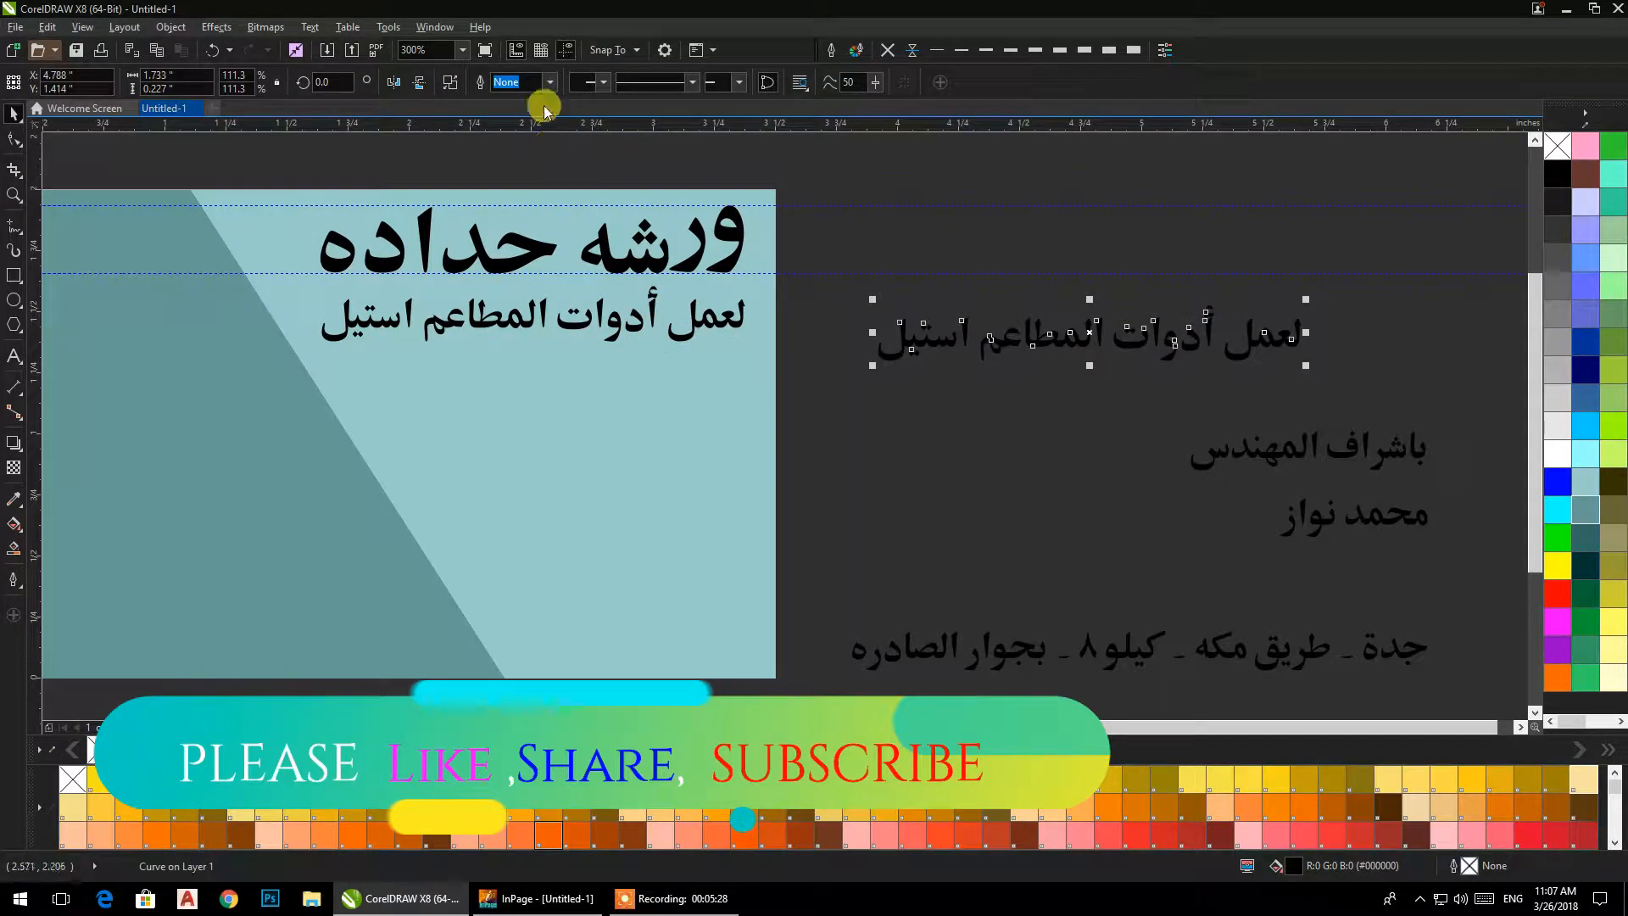
Break the copied line apart and delete all its letters except "أد".
click(1018, 229)
drag(1208, 246, 863, 423)
key(Delete)
drag(1365, 254, 1215, 376)
key(Delete)
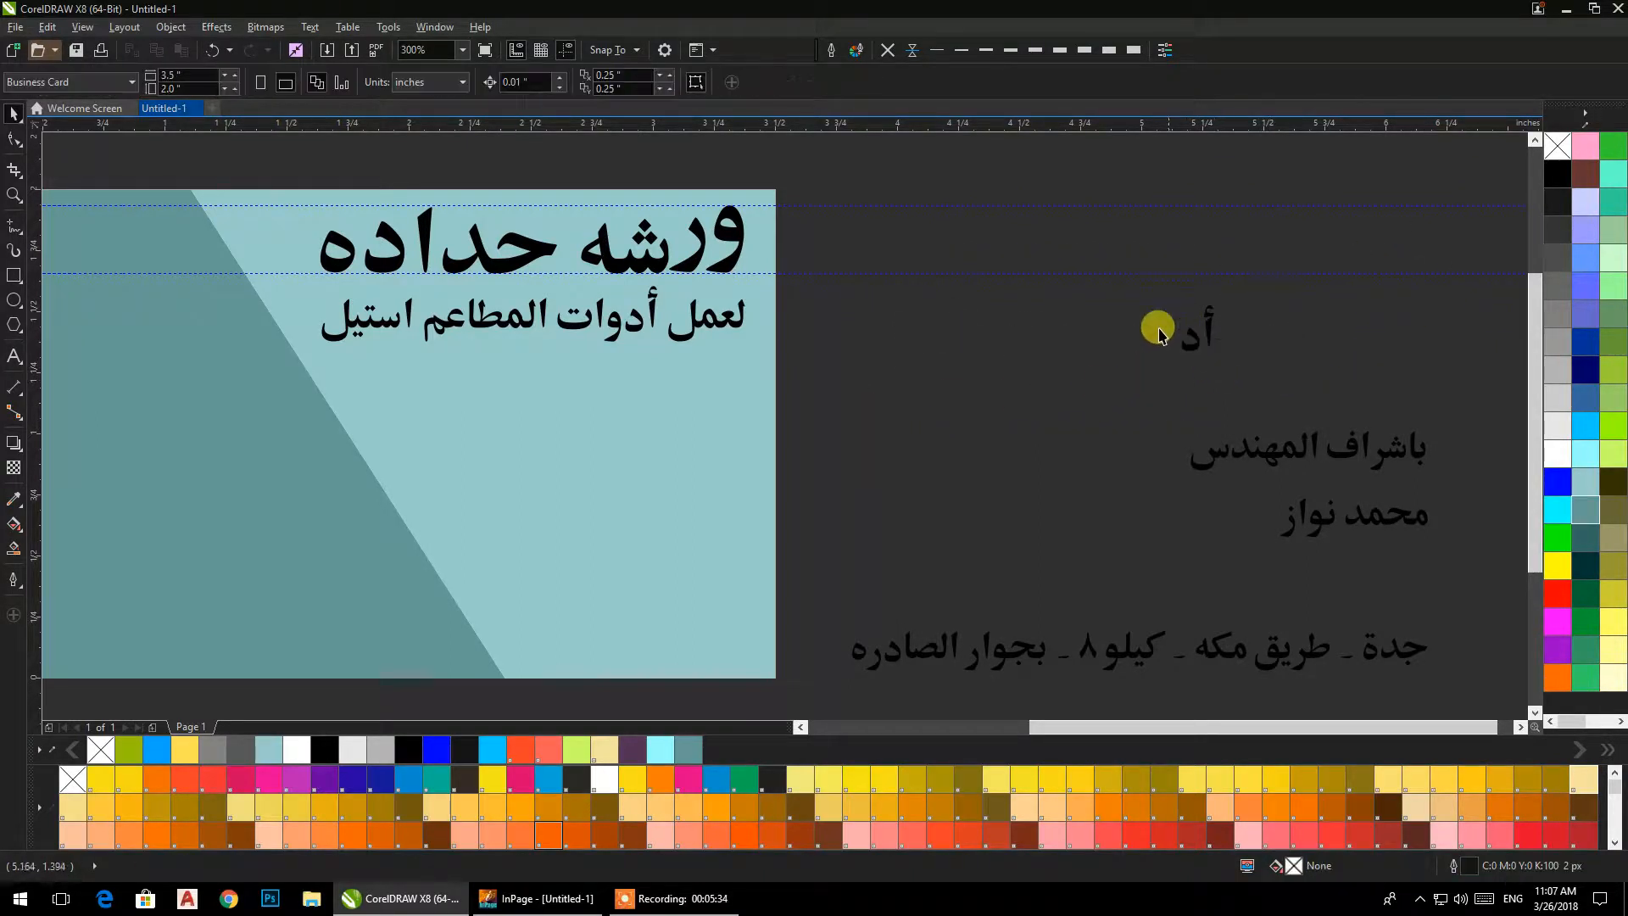
Delete the leftover letters and place the hamza on the alif of "باشراف" so the line reads "بأشراف المهندس".
click(1207, 337)
key(Delete)
drag(1214, 316, 1100, 519)
scroll(1395, 418, up, 4)
scroll(1094, 420, down, 3)
click(987, 411)
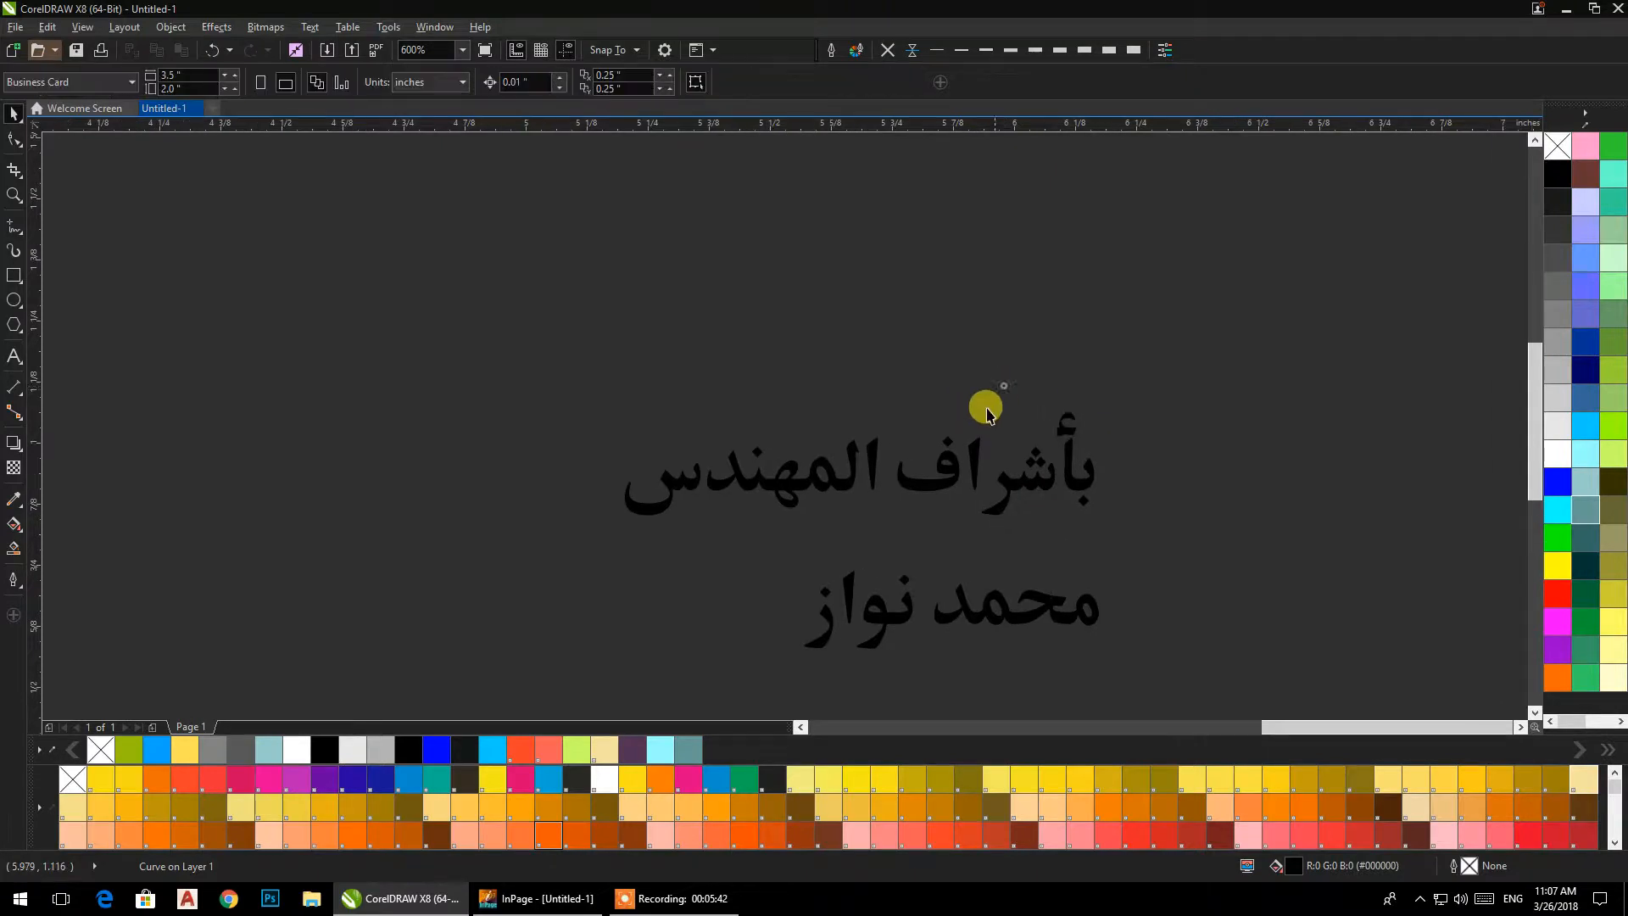
Weld the pieces of the line "بأشراف المهندس" into one curve.
drag(1181, 335, 512, 576)
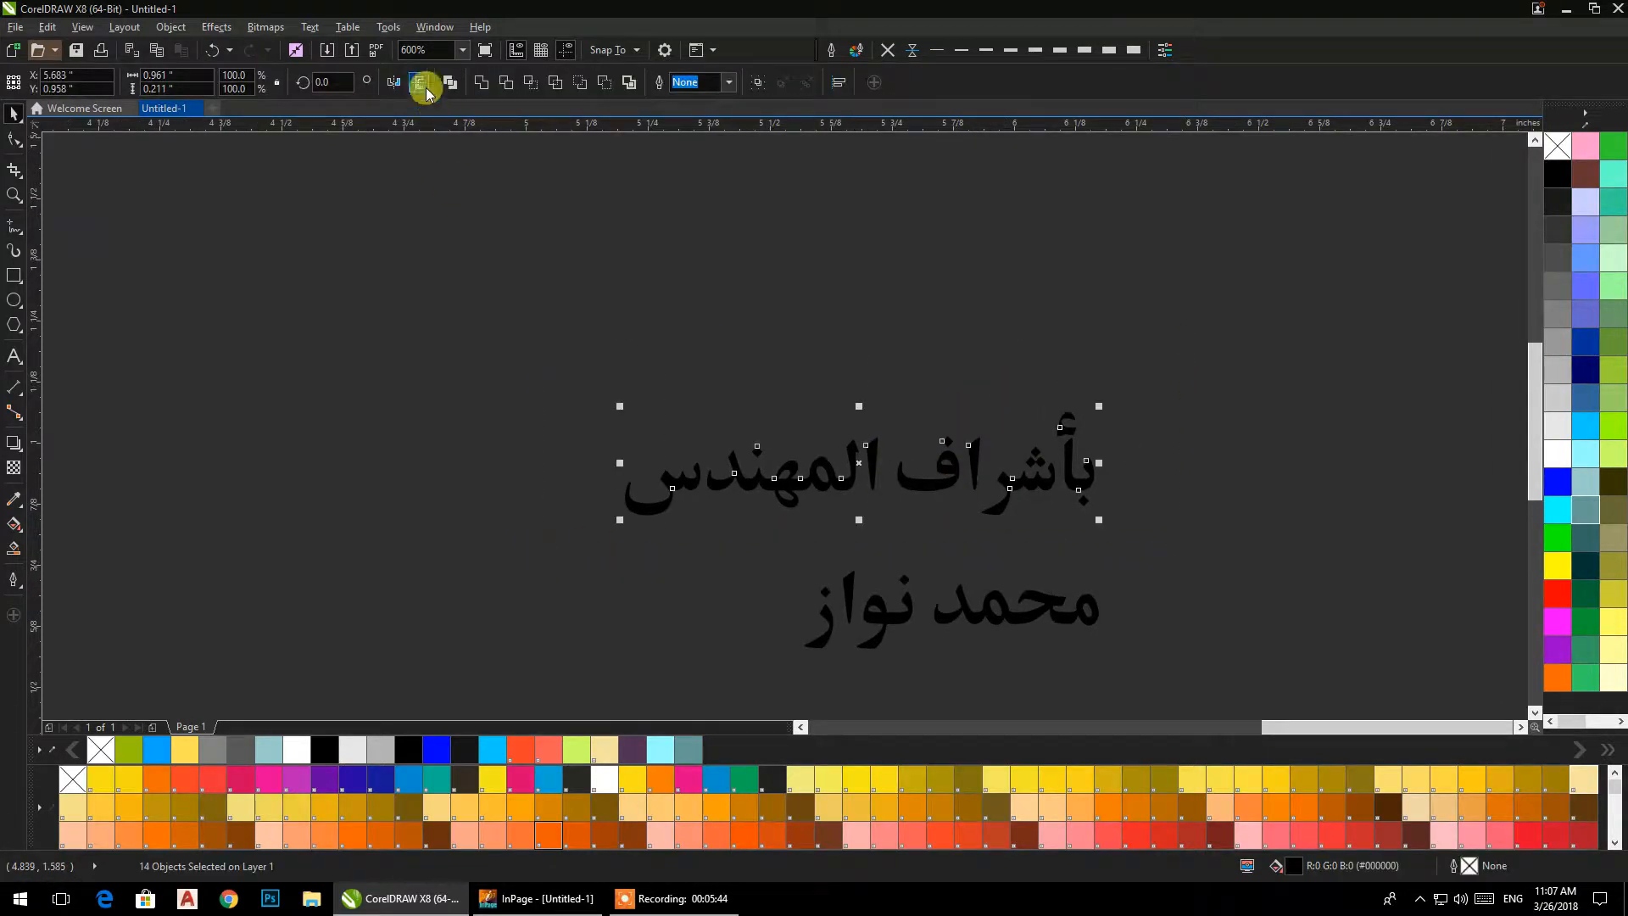
click(483, 83)
click(732, 377)
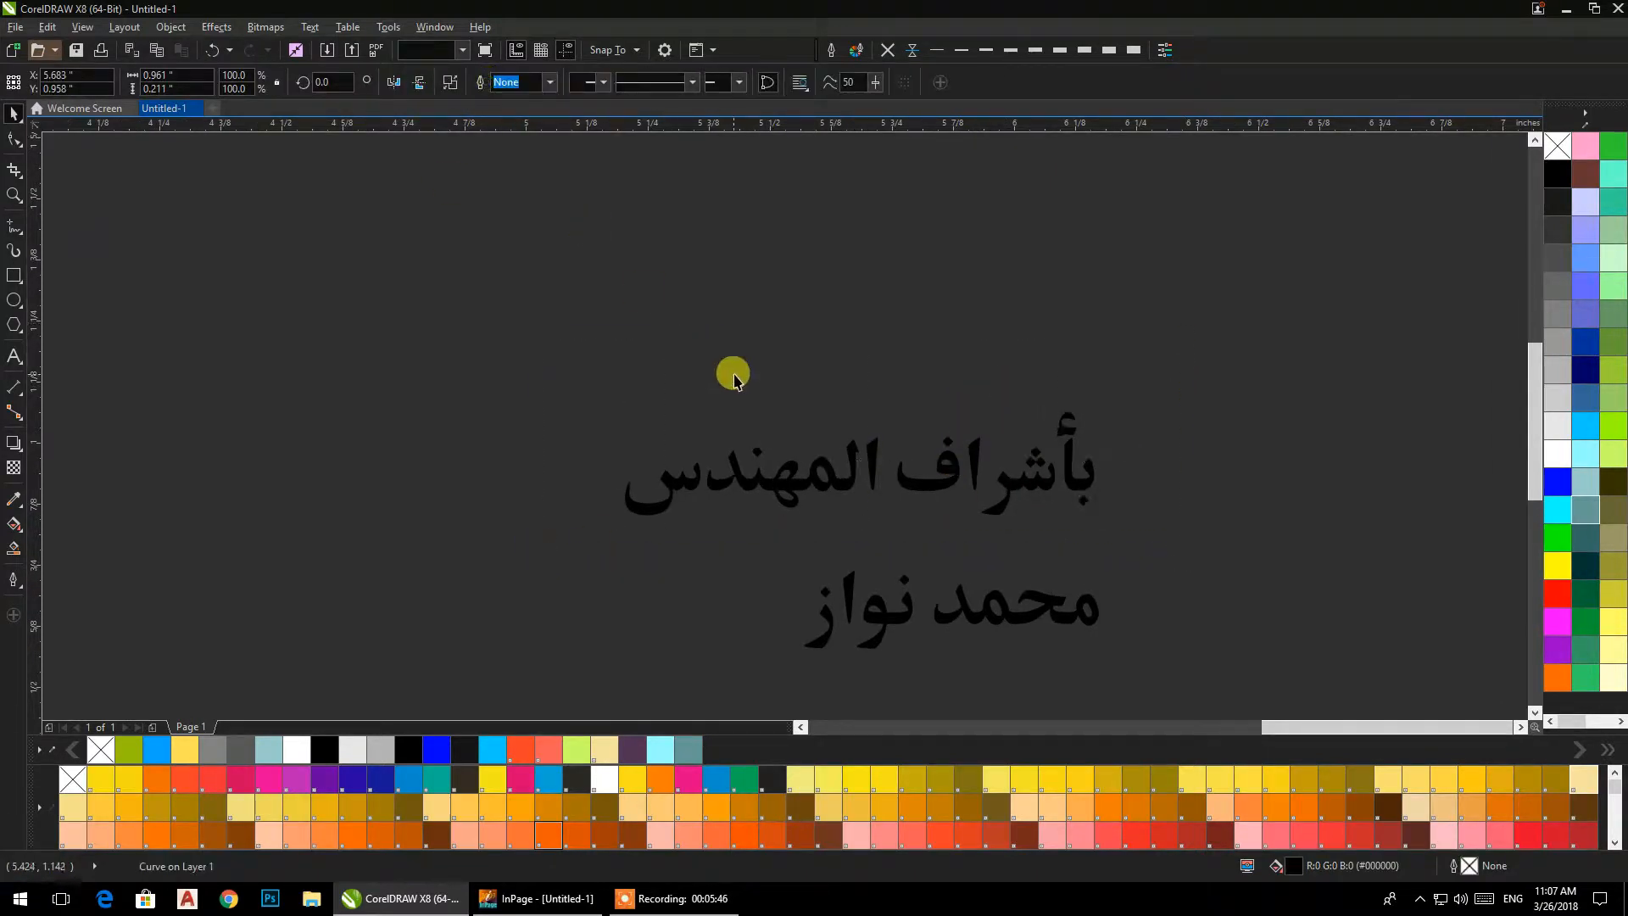
Move the line "بأشراف المهندس" and the name line below it onto the card's light area and bring the text to the front.
scroll(731, 378, down, 2)
drag(569, 392, 1026, 469)
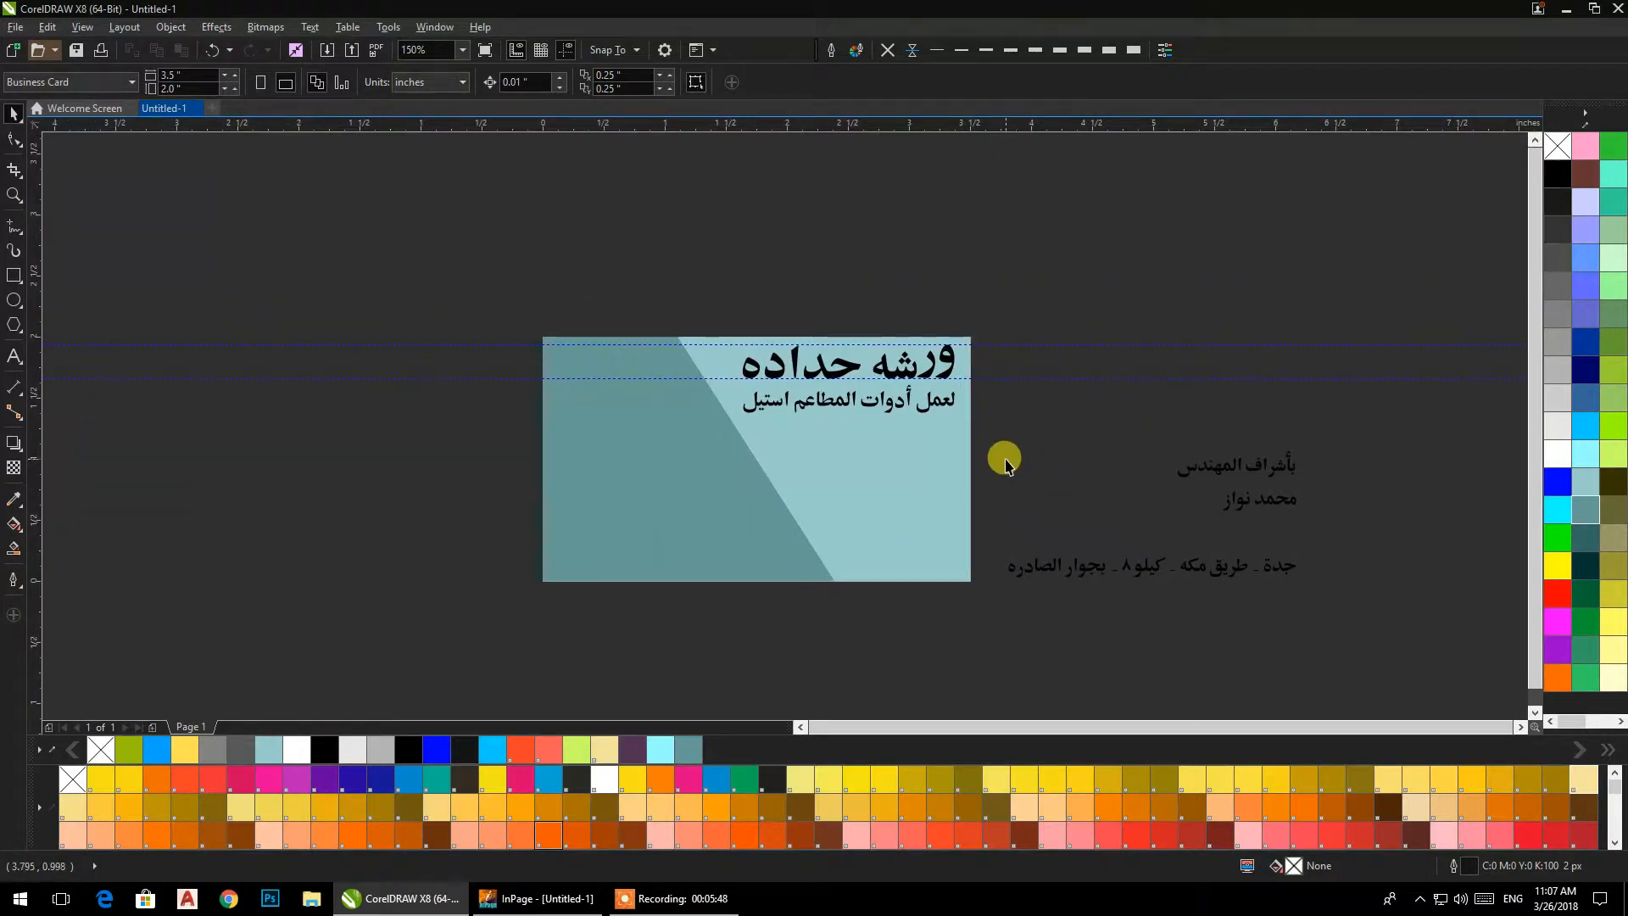
drag(1116, 439, 1342, 509)
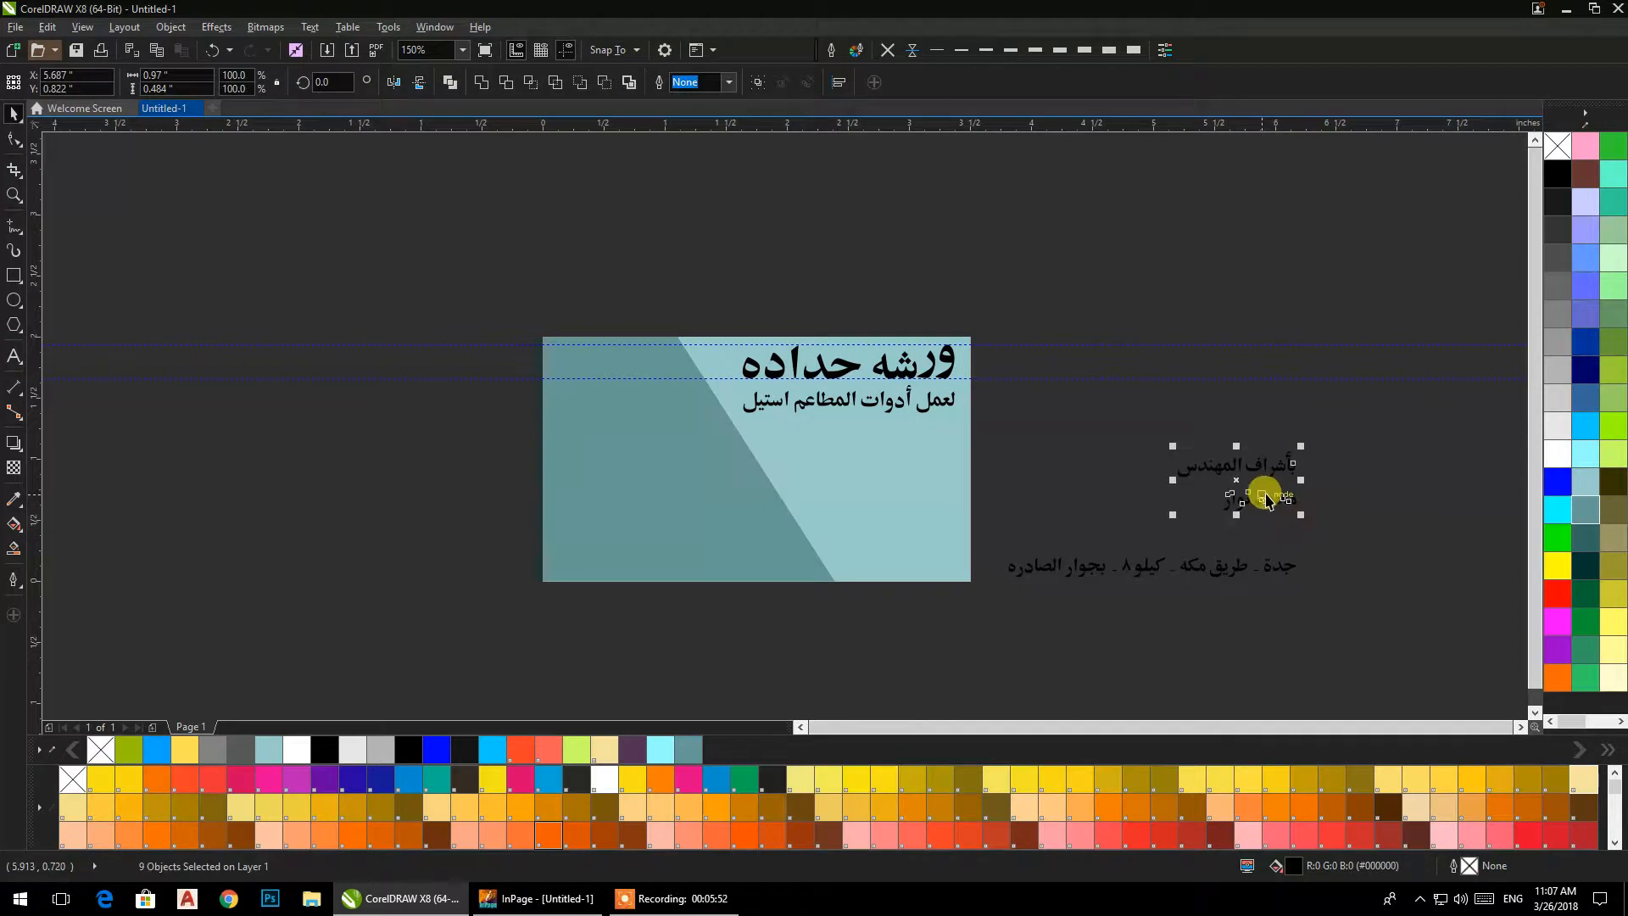
drag(961, 495, 770, 556)
click(1065, 487)
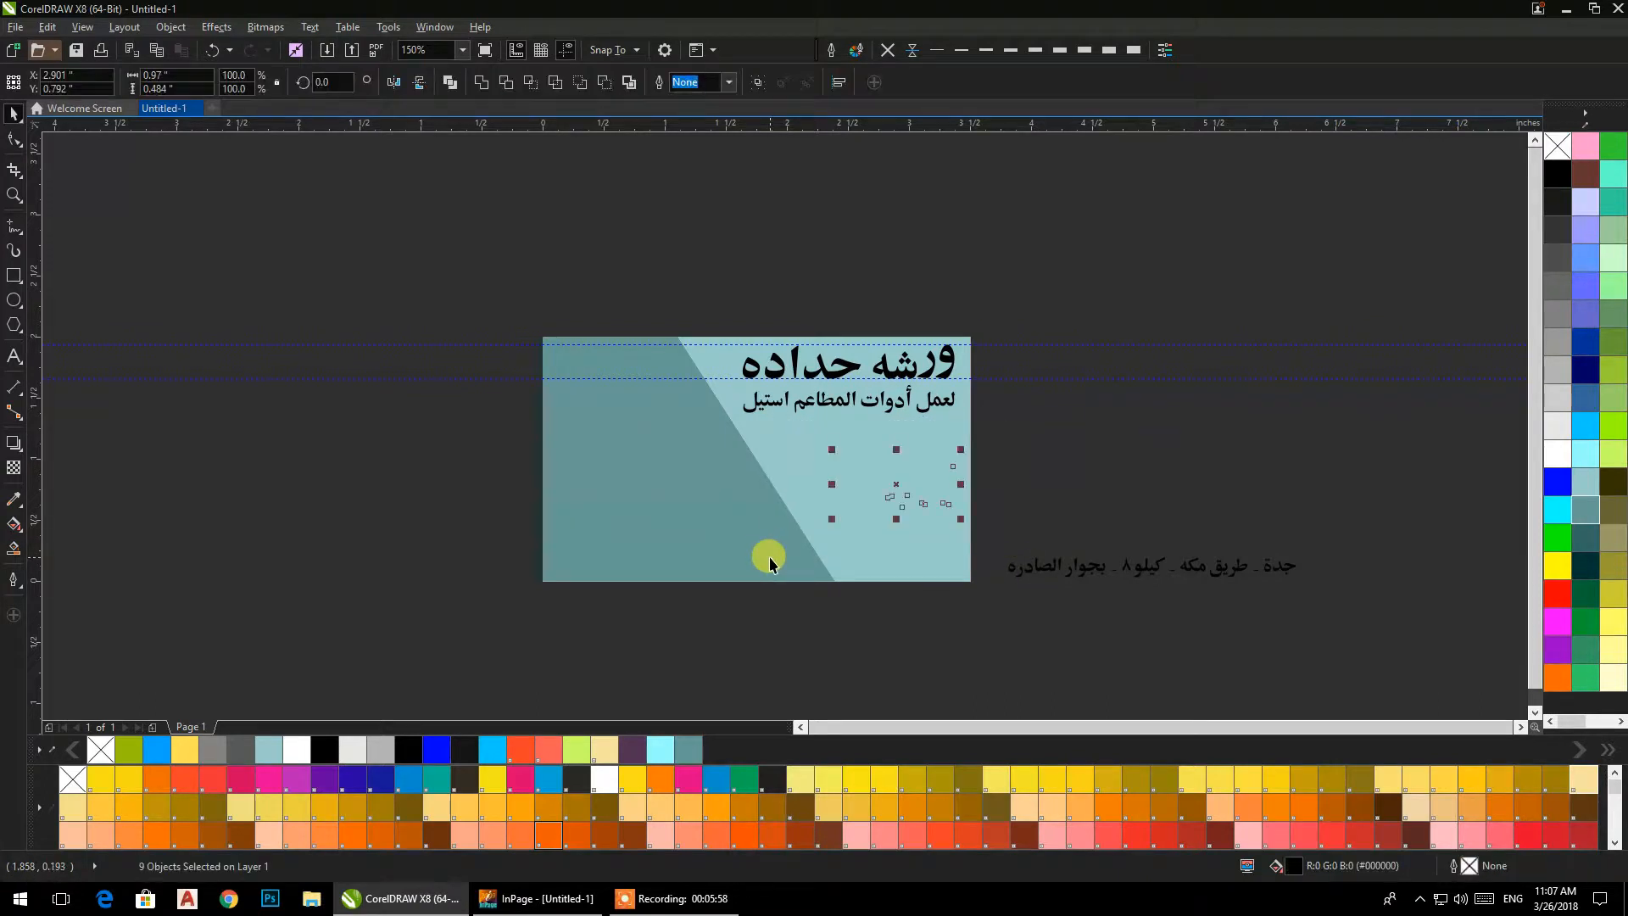
drag(1382, 651, 711, 425)
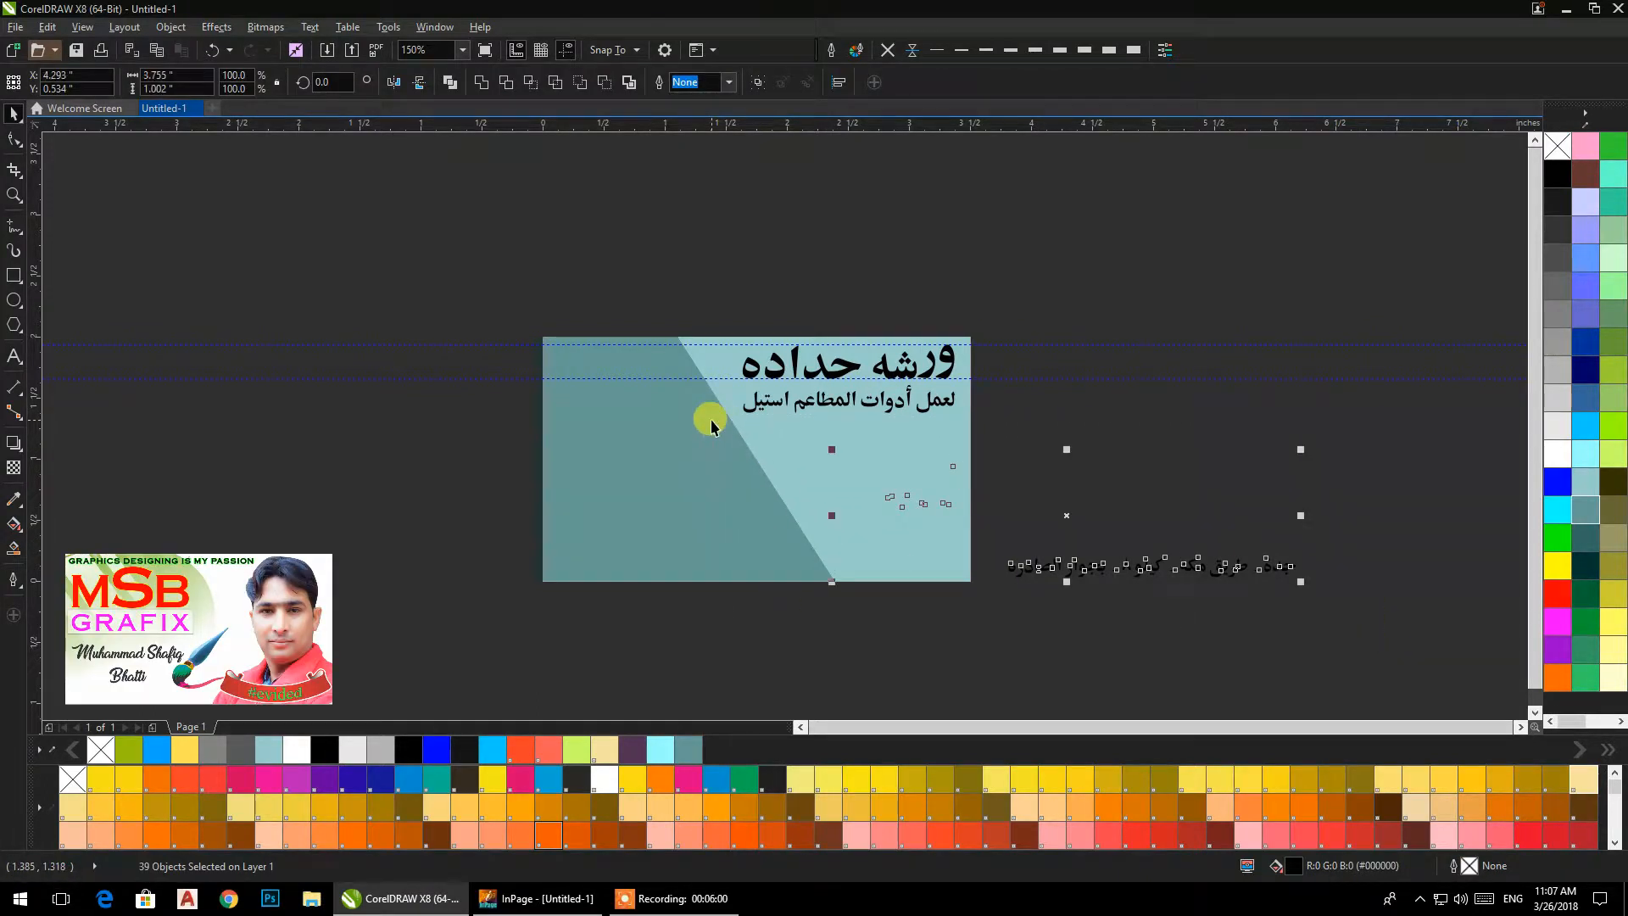
key(shift+Page_Up)
click(1002, 379)
click(1046, 439)
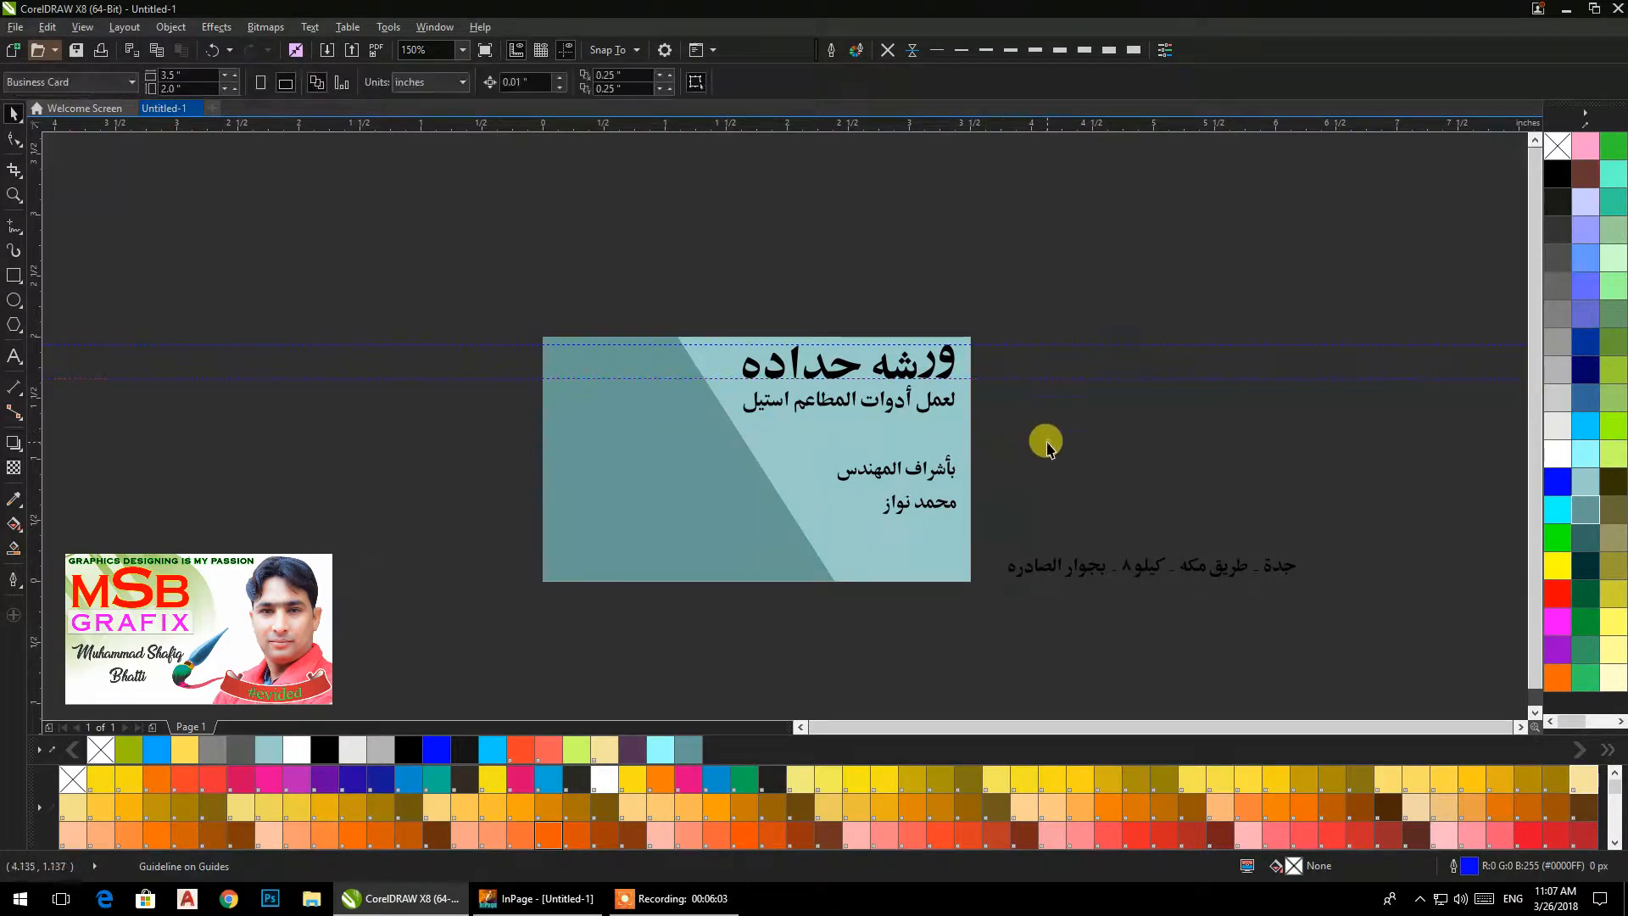
Delete the two horizontal guidelines crossing the upper part of the card.
click(1051, 379)
key(Delete)
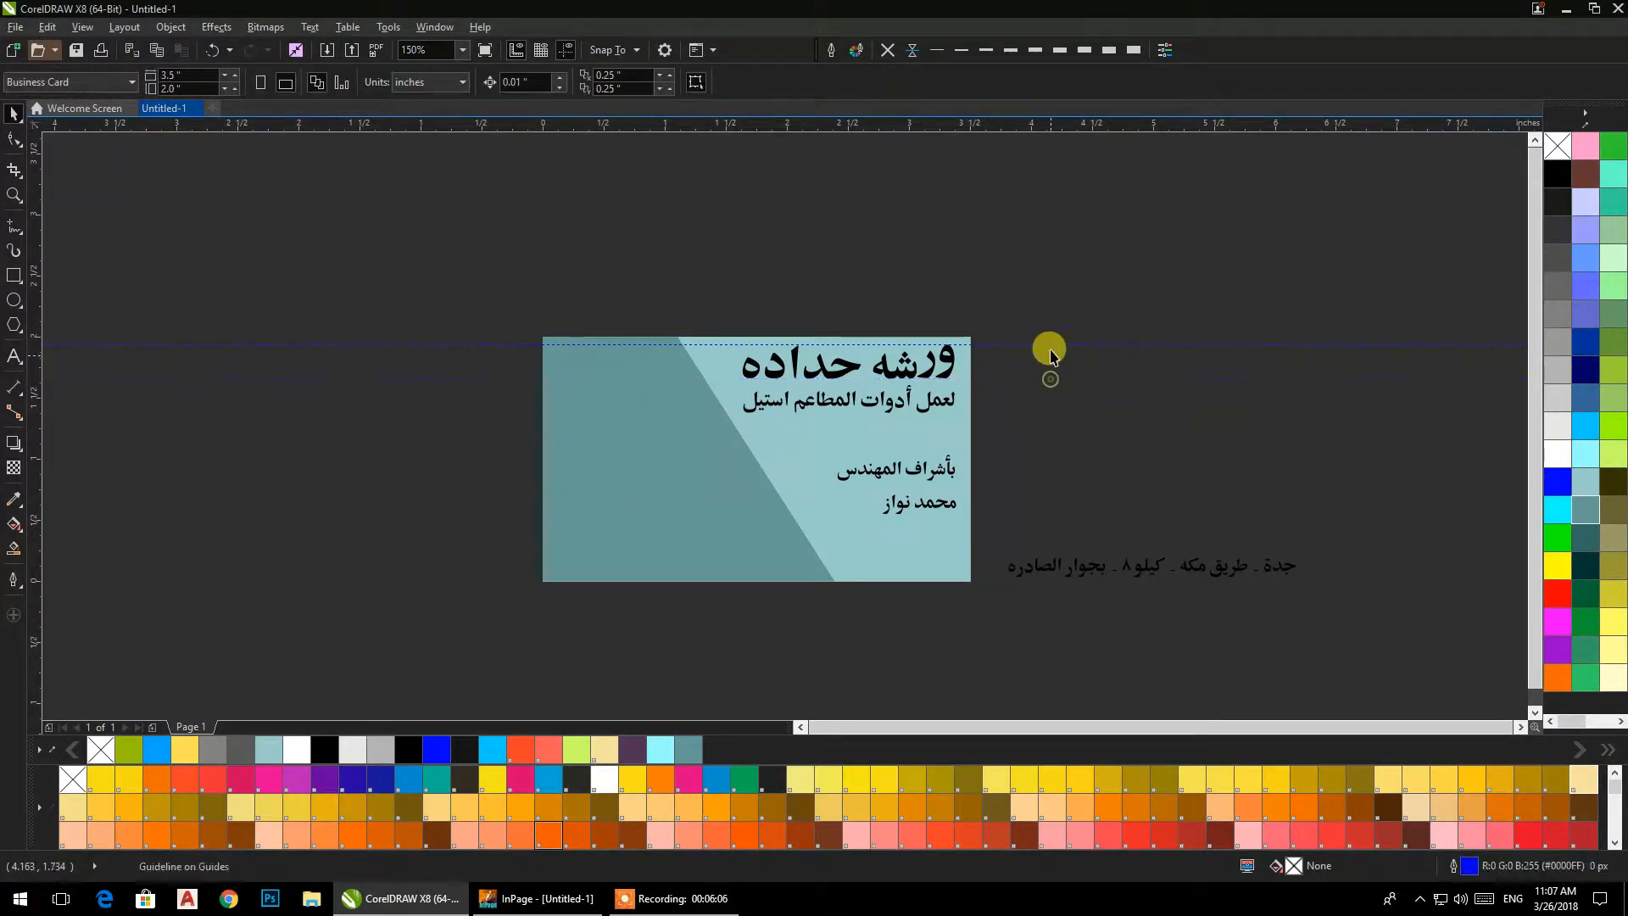
click(1046, 344)
key(Delete)
Replace the dark background shape with a page-sized 3.5 by 2 in rectangle filled with the dark grayish teal.
drag(575, 389, 433, 411)
key(Delete)
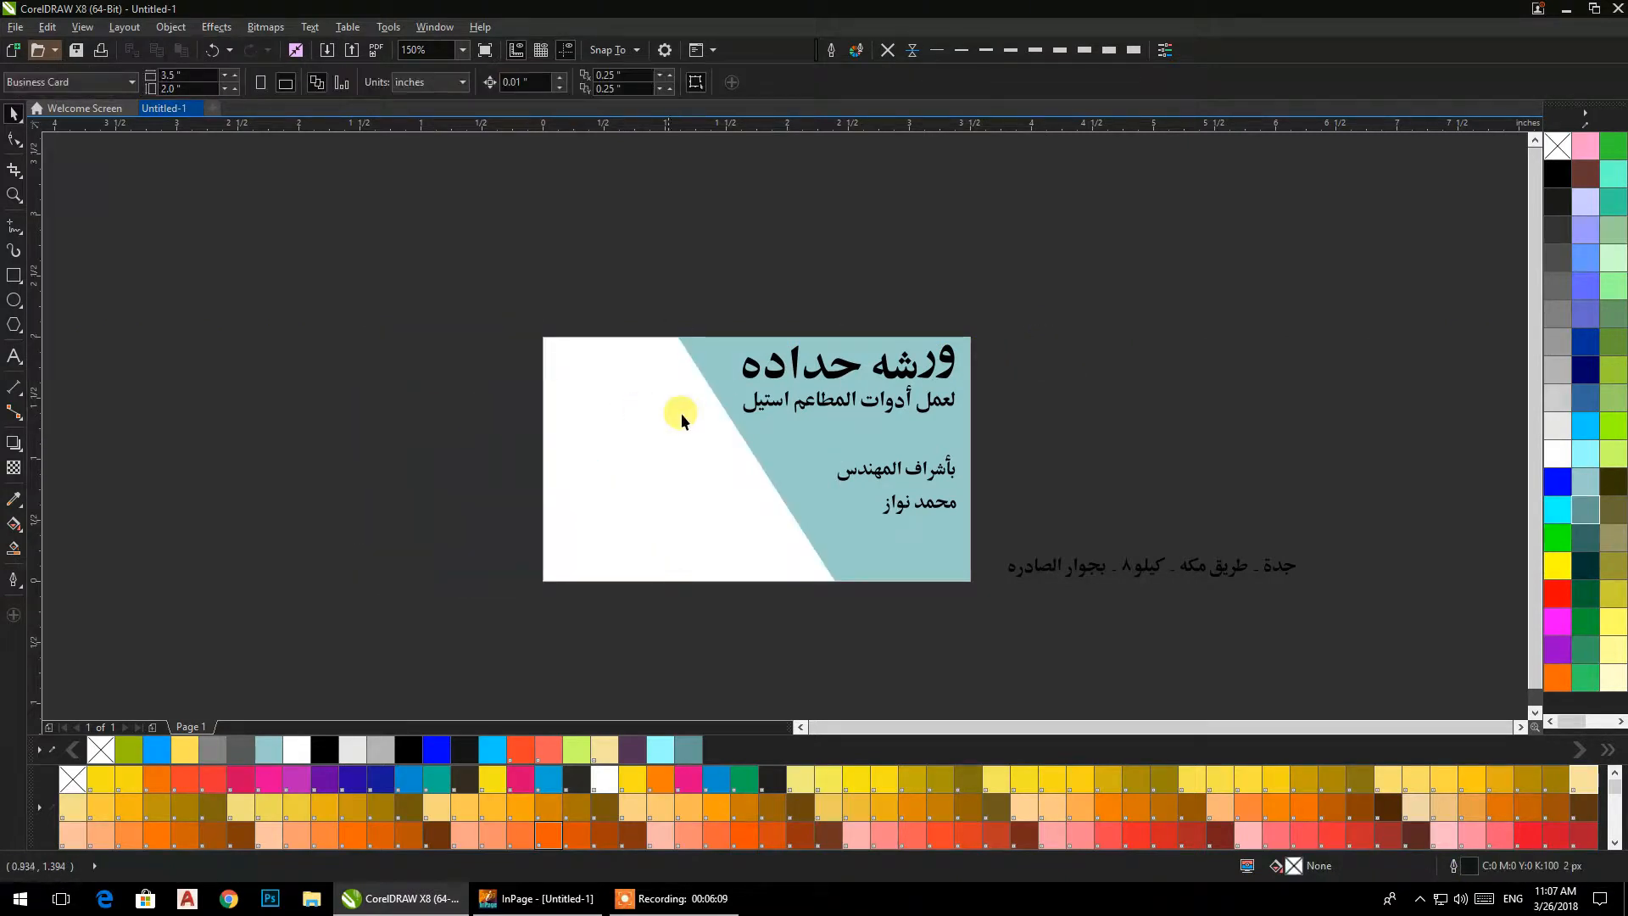
click(741, 428)
click(82, 385)
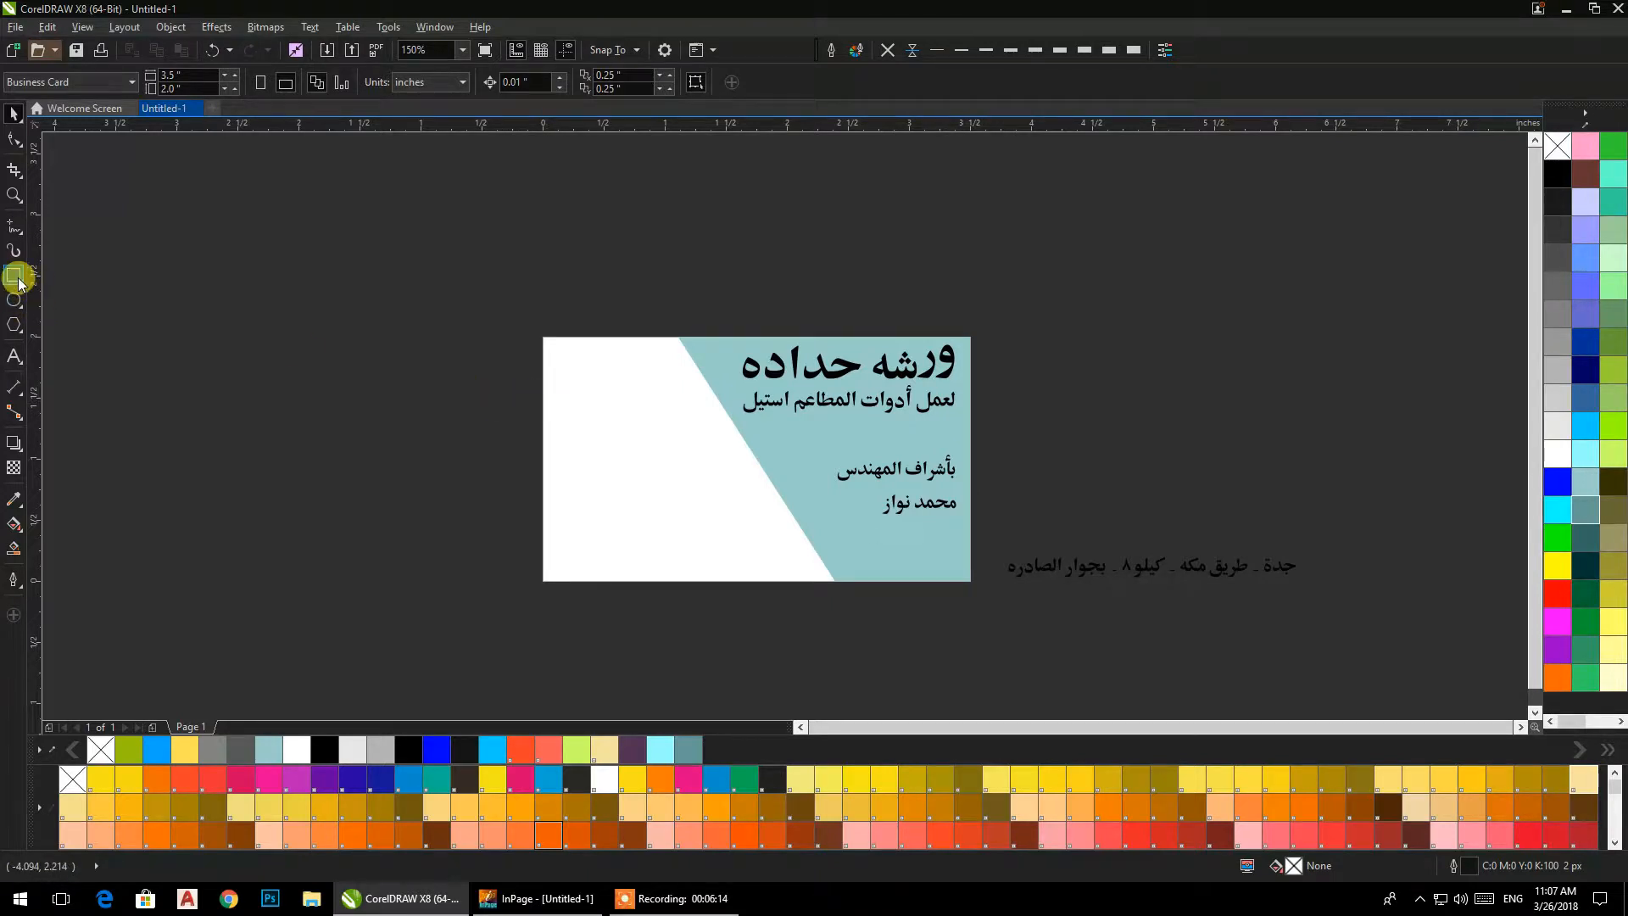
double_click(15, 276)
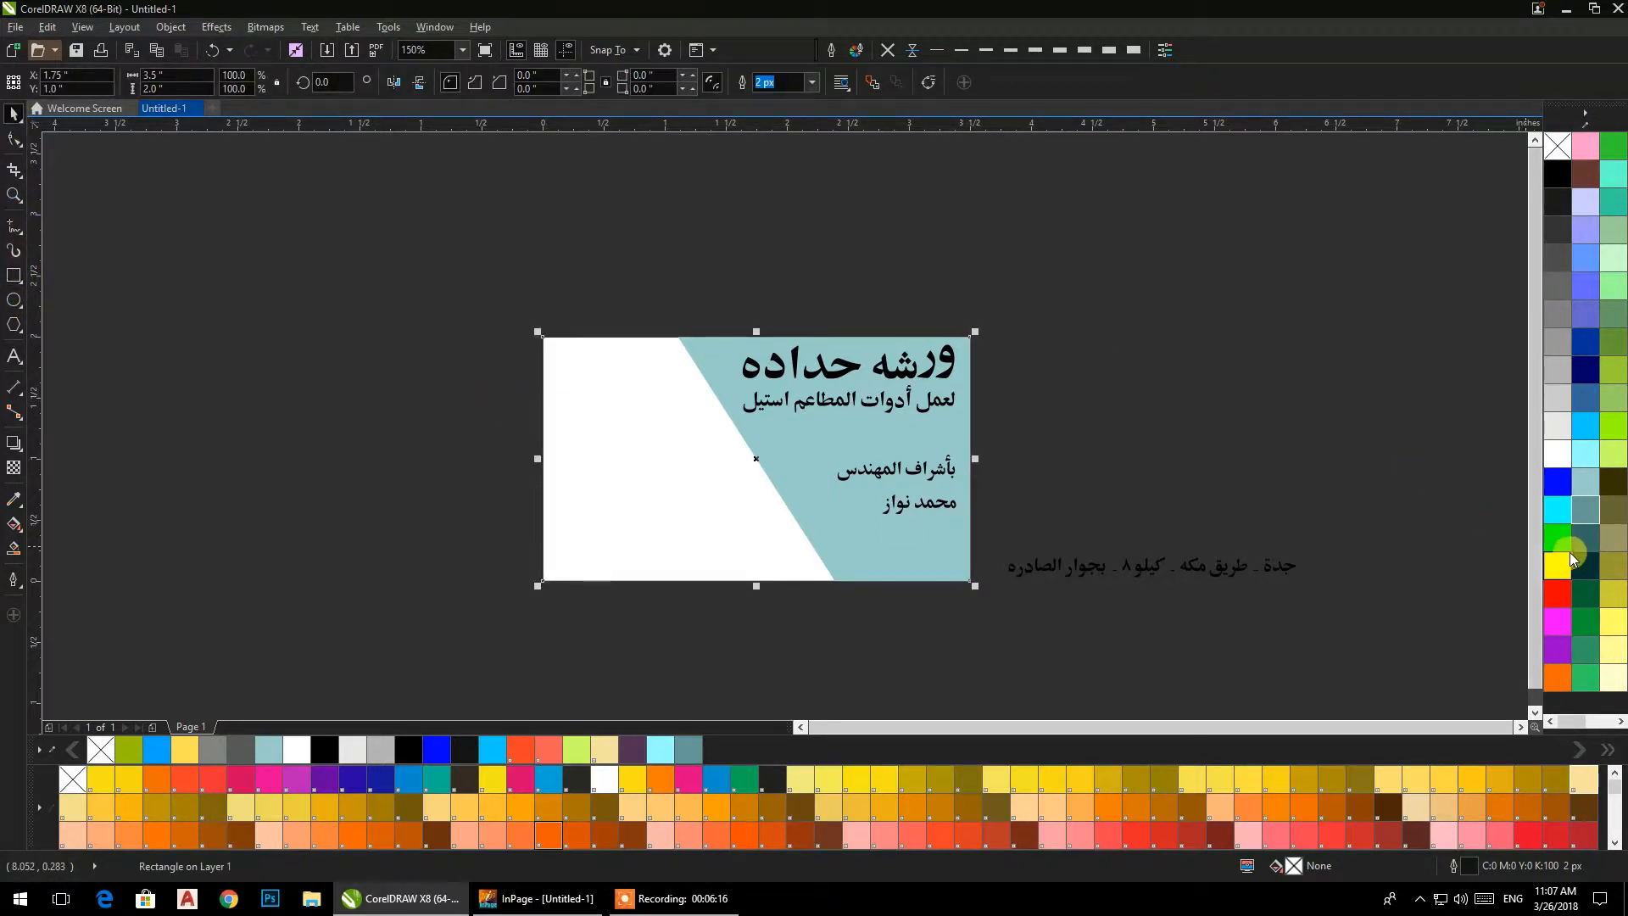
click(1558, 510)
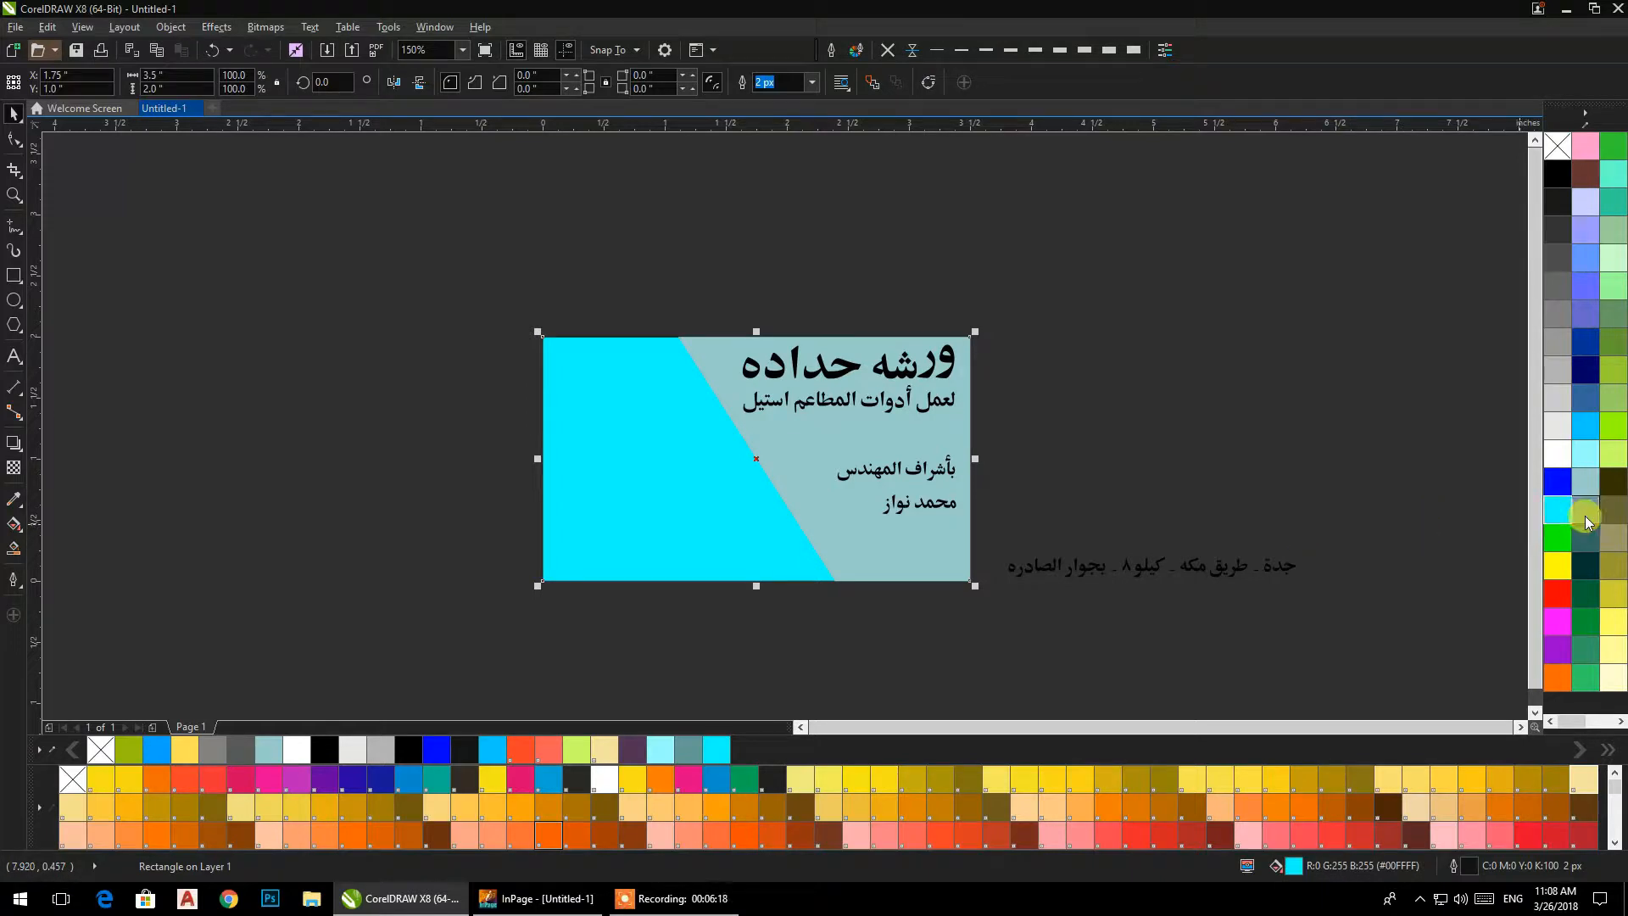
click(1587, 514)
click(1217, 451)
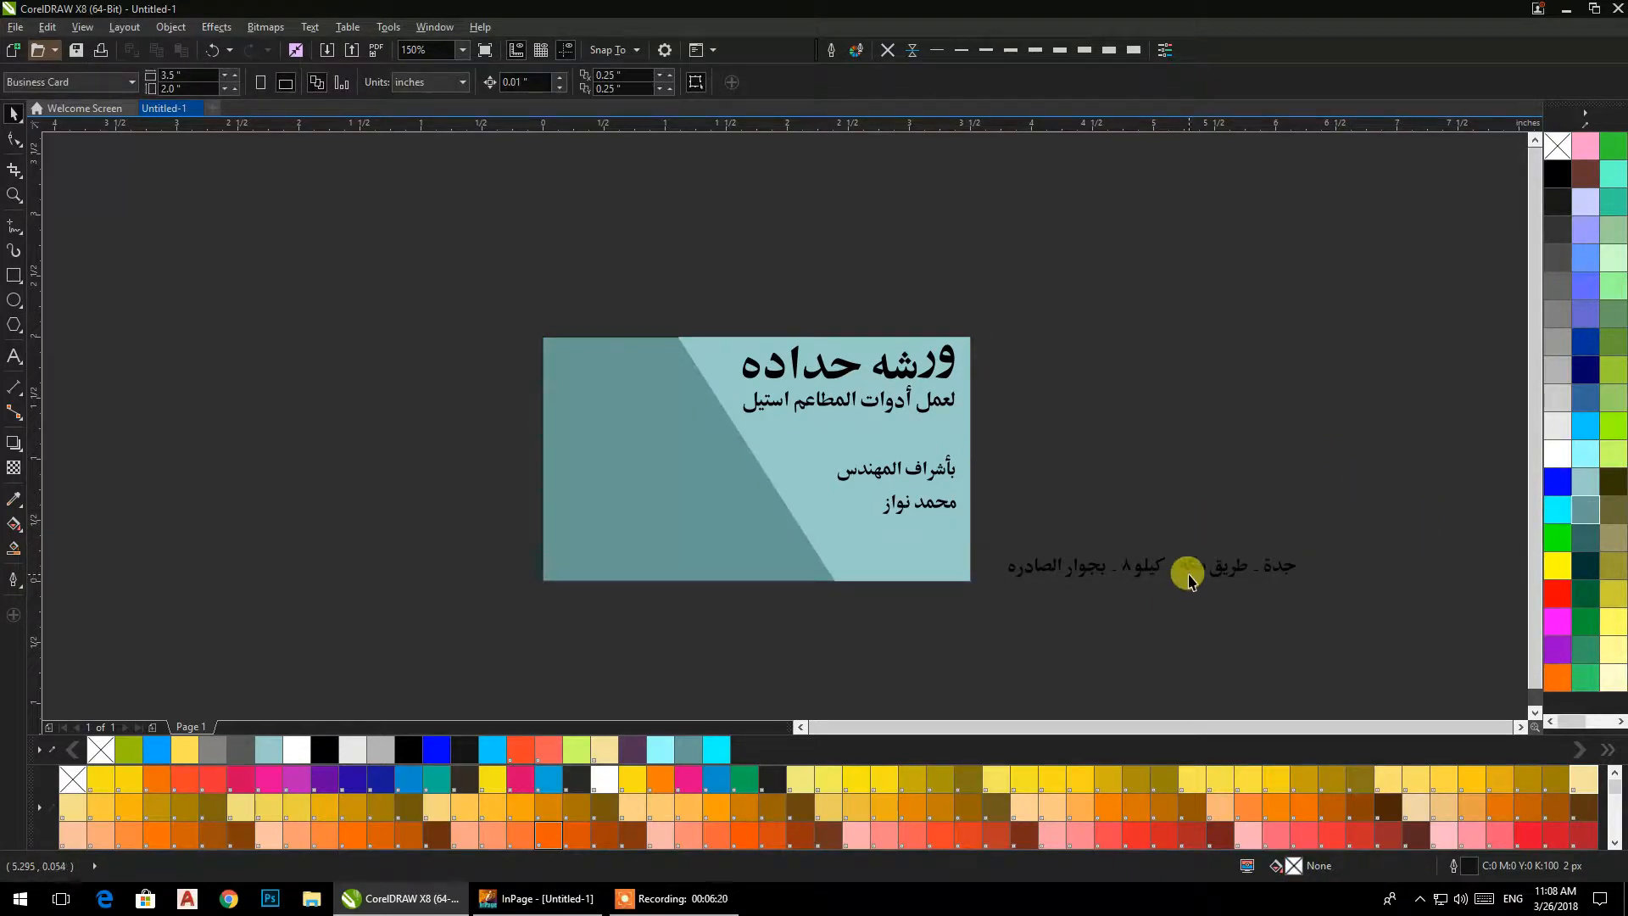
Weld all pieces of the address line beside the card into one curve.
drag(1310, 616, 994, 518)
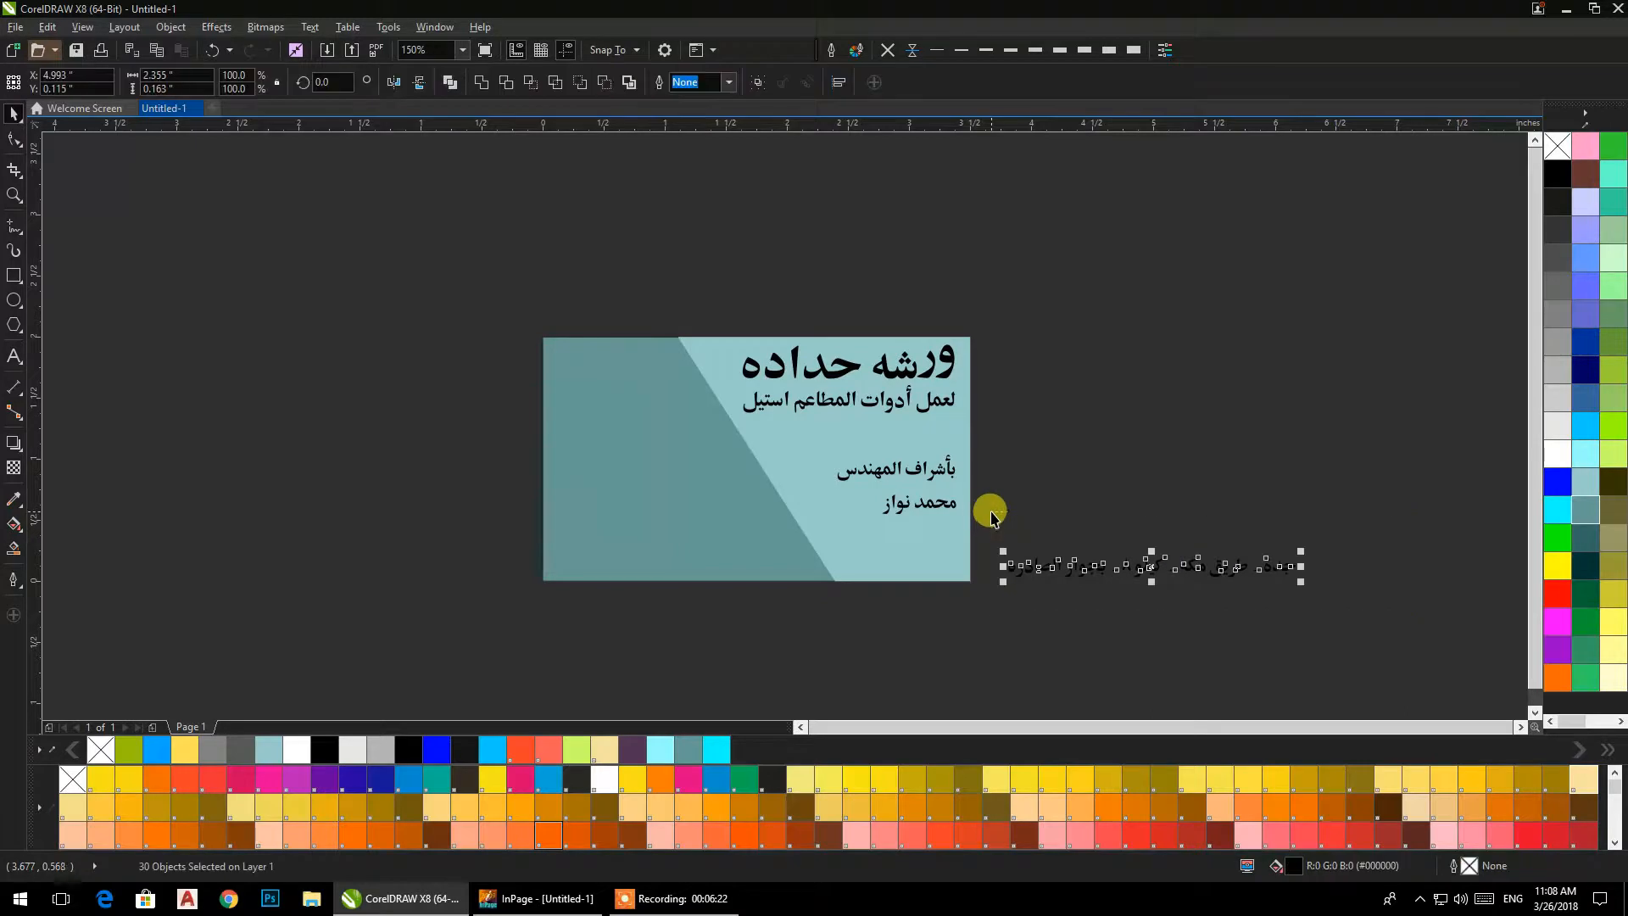
click(486, 85)
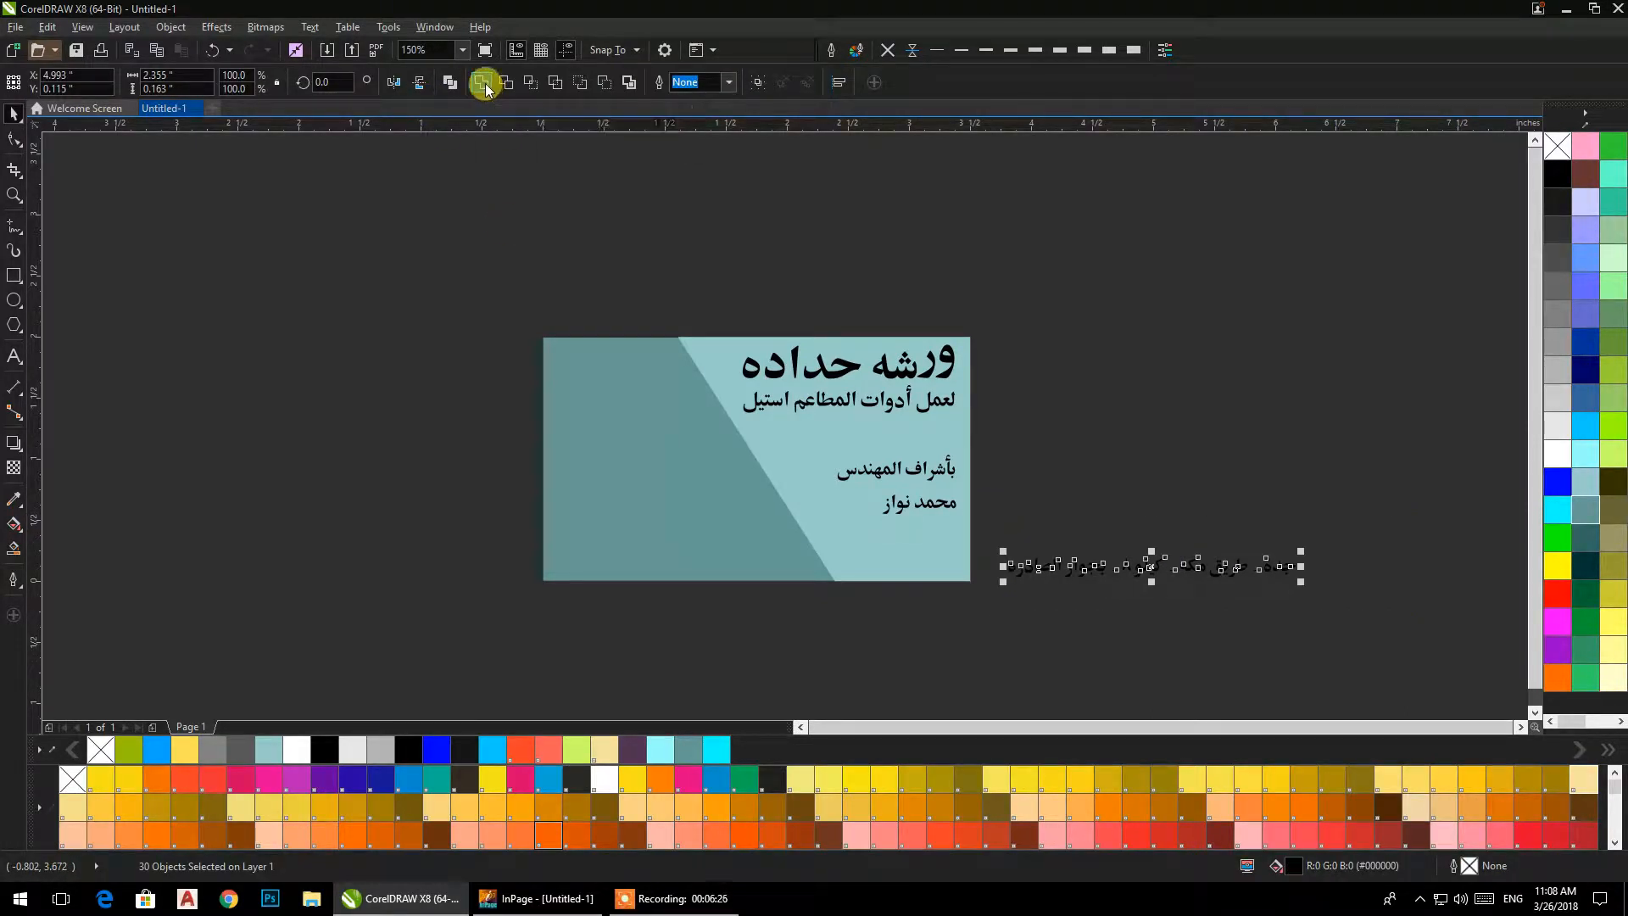
click(1140, 439)
Move the address line onto the card along its lower edge, across both background colours.
drag(846, 507, 820, 468)
scroll(821, 468, up, 2)
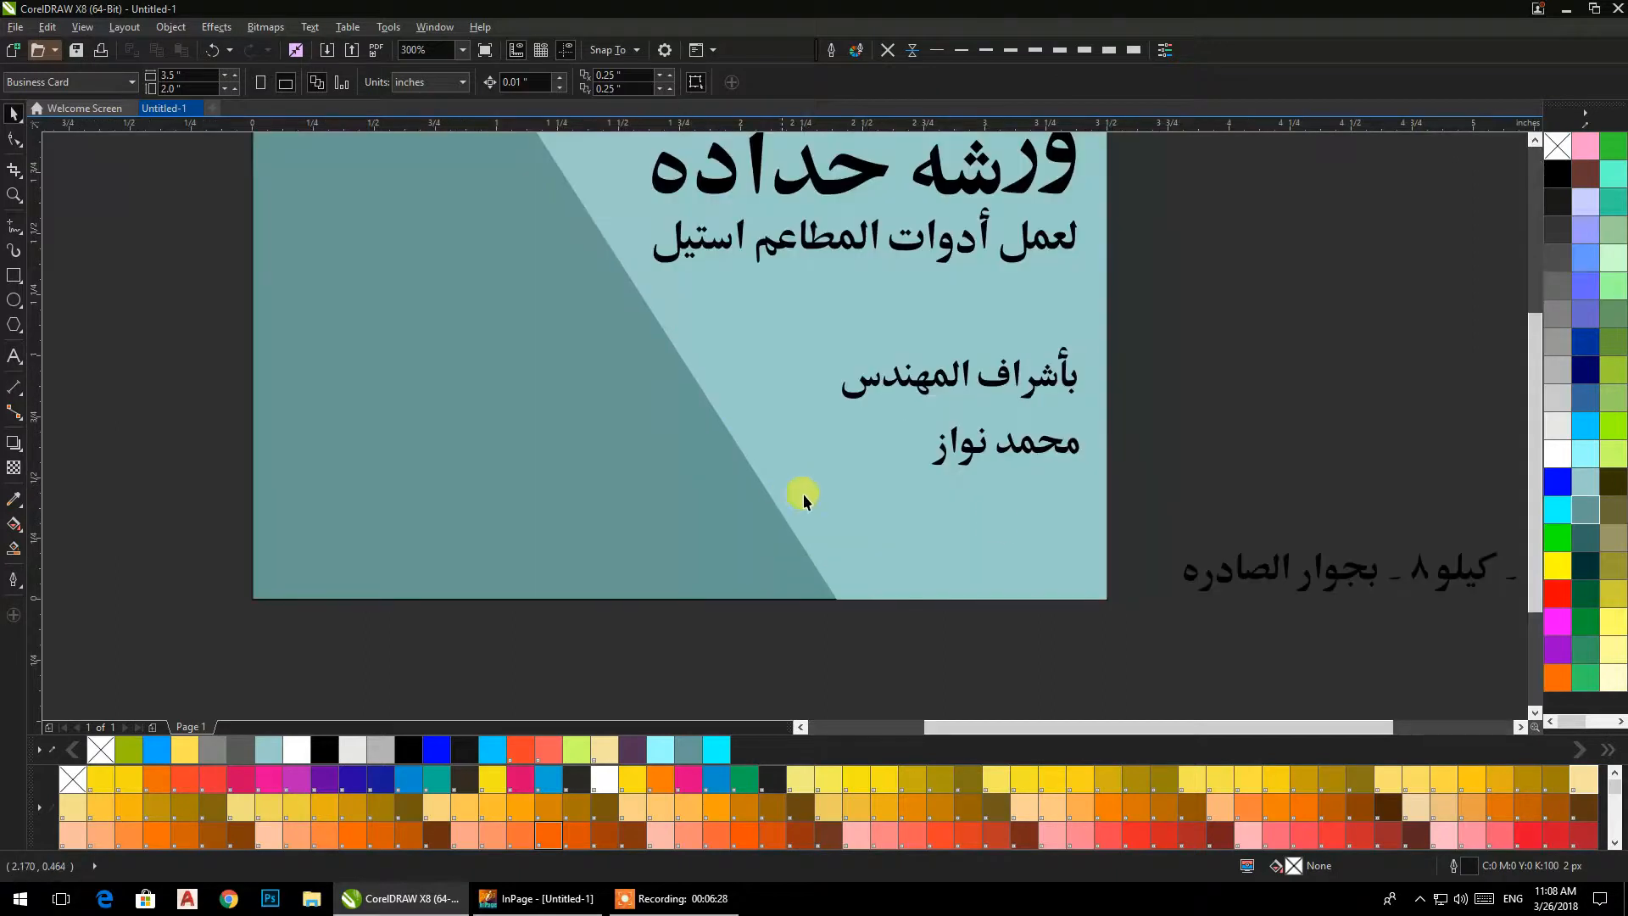
drag(1243, 582, 467, 555)
click(539, 637)
drag(634, 639, 761, 676)
scroll(738, 594, down, 1)
drag(737, 594, 681, 593)
right_click(948, 467)
click(1044, 390)
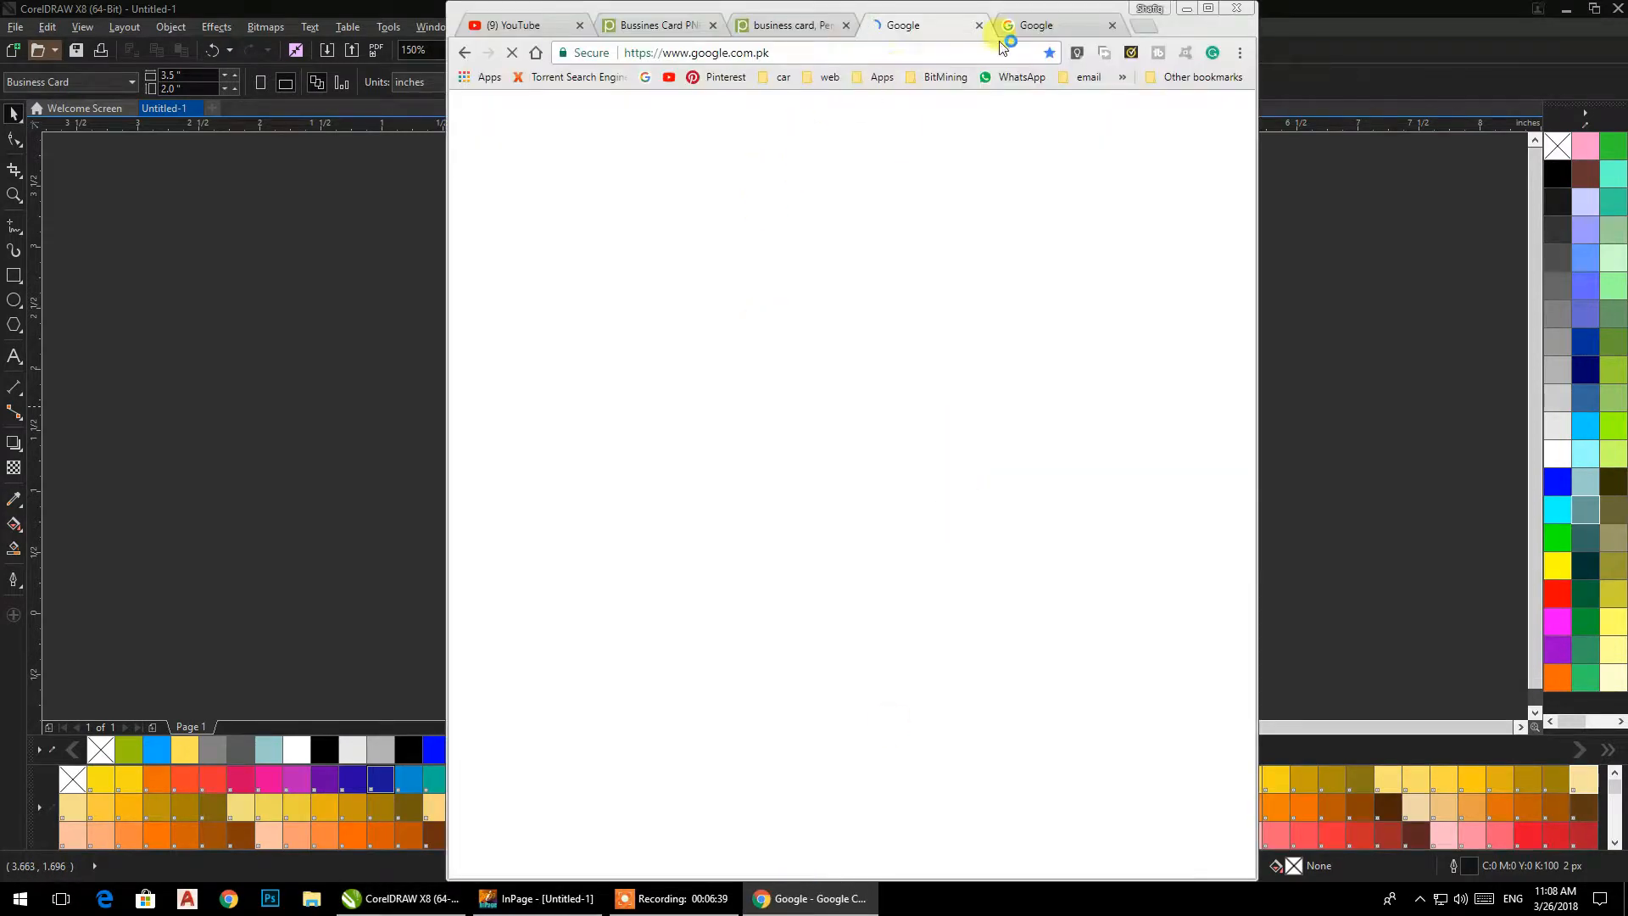
Switch to Chrome, search Google for "find my location" and open the resulting map in a maximized window.
click(1032, 28)
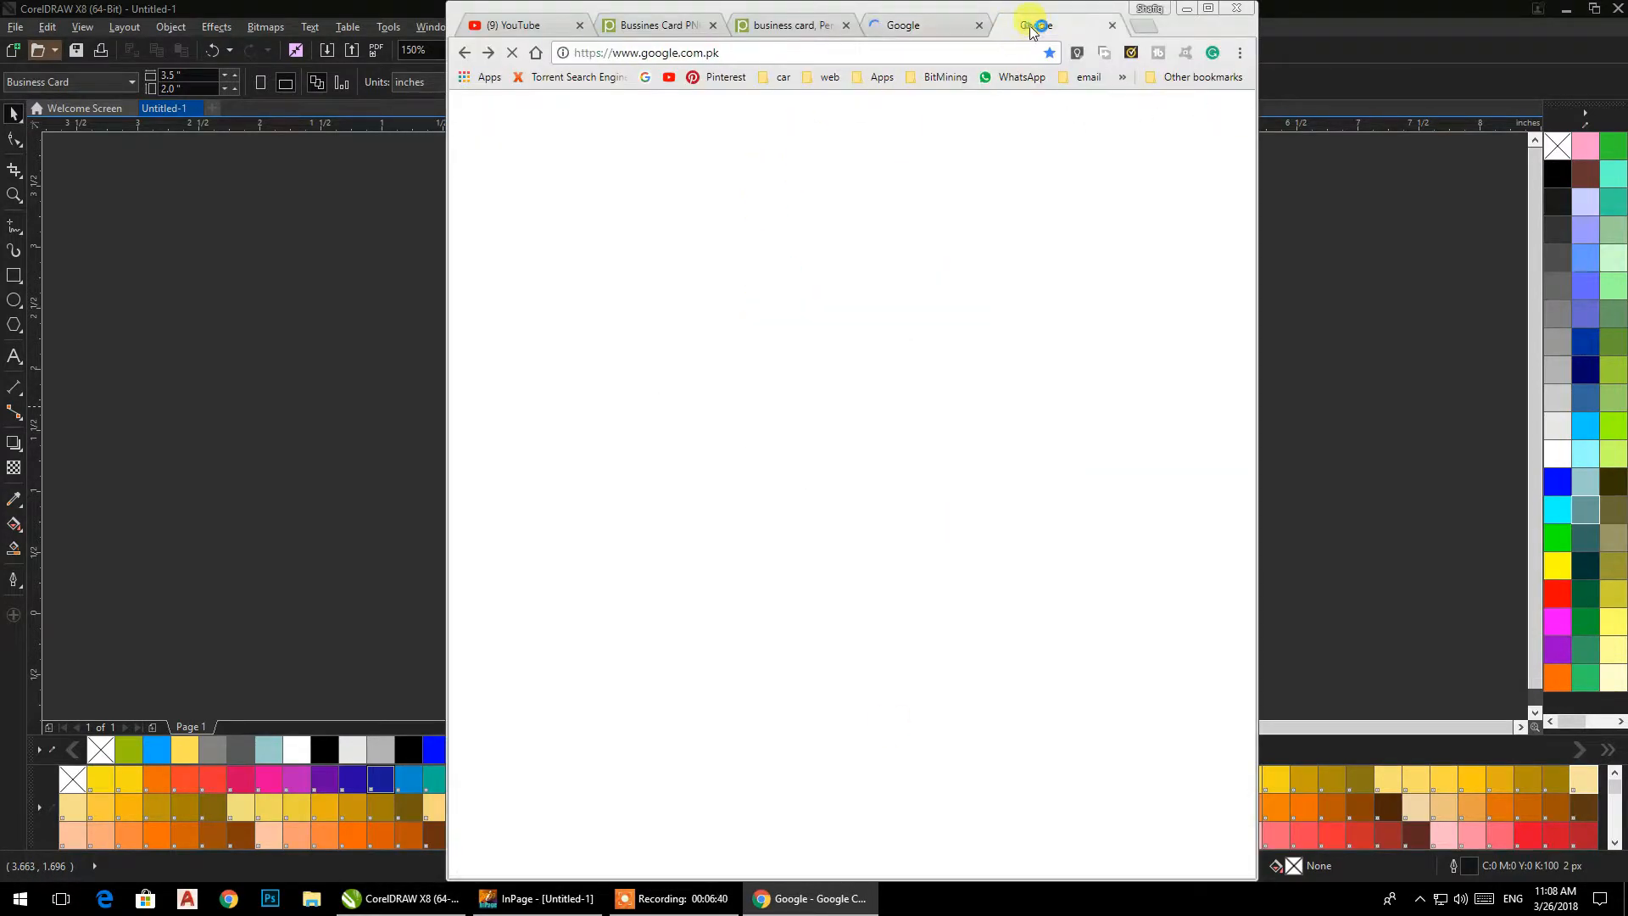
click(969, 34)
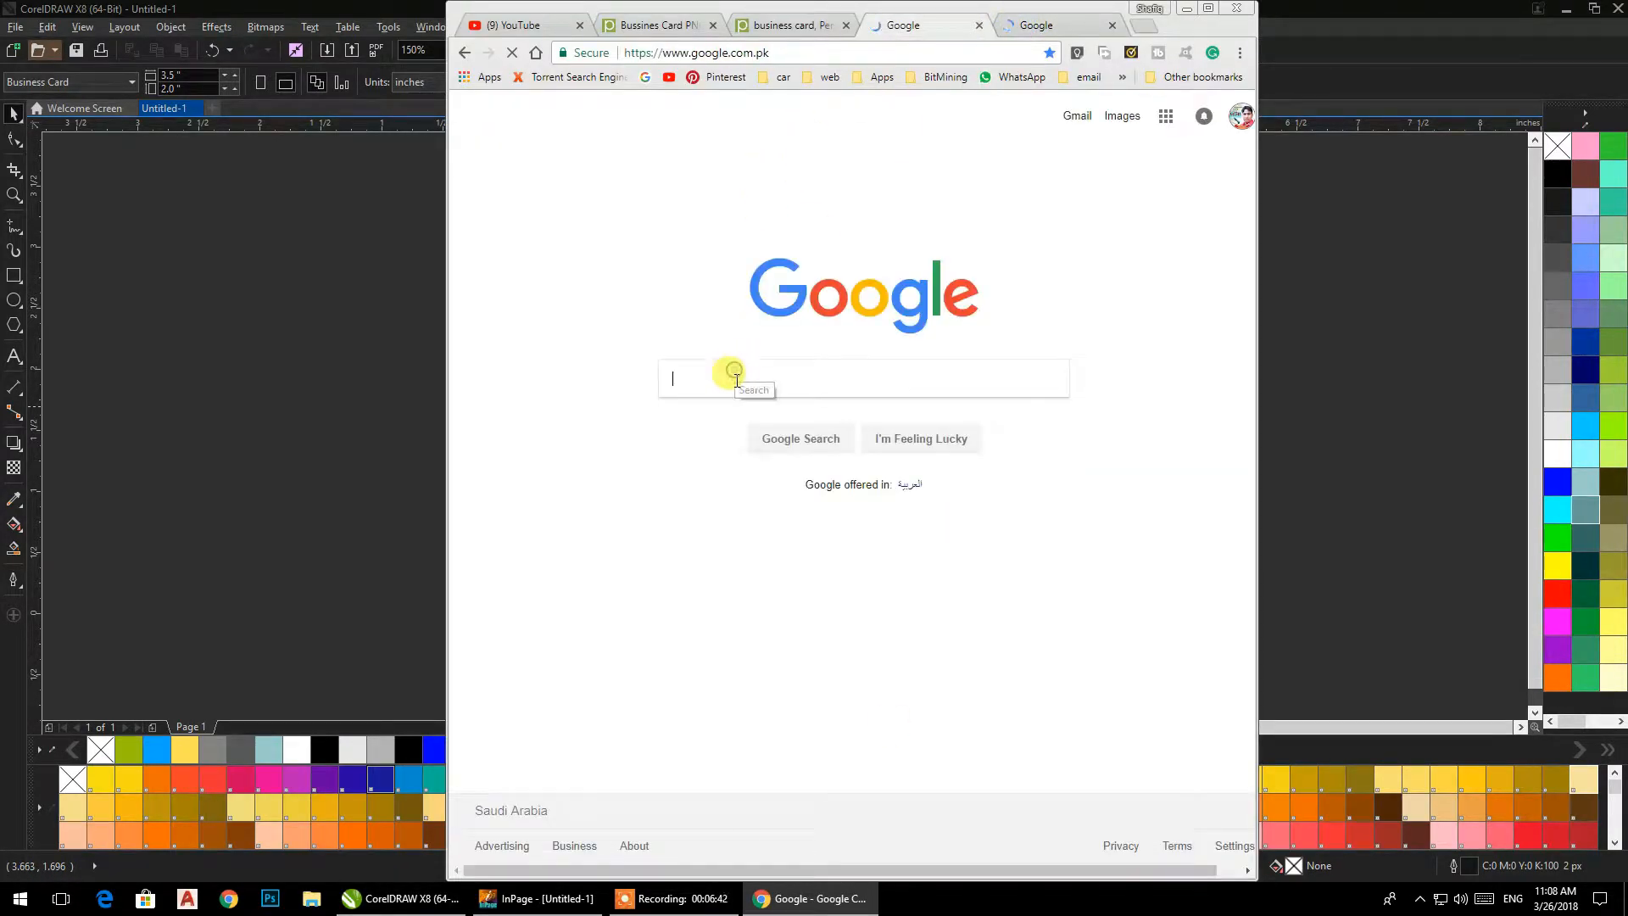
text(find)
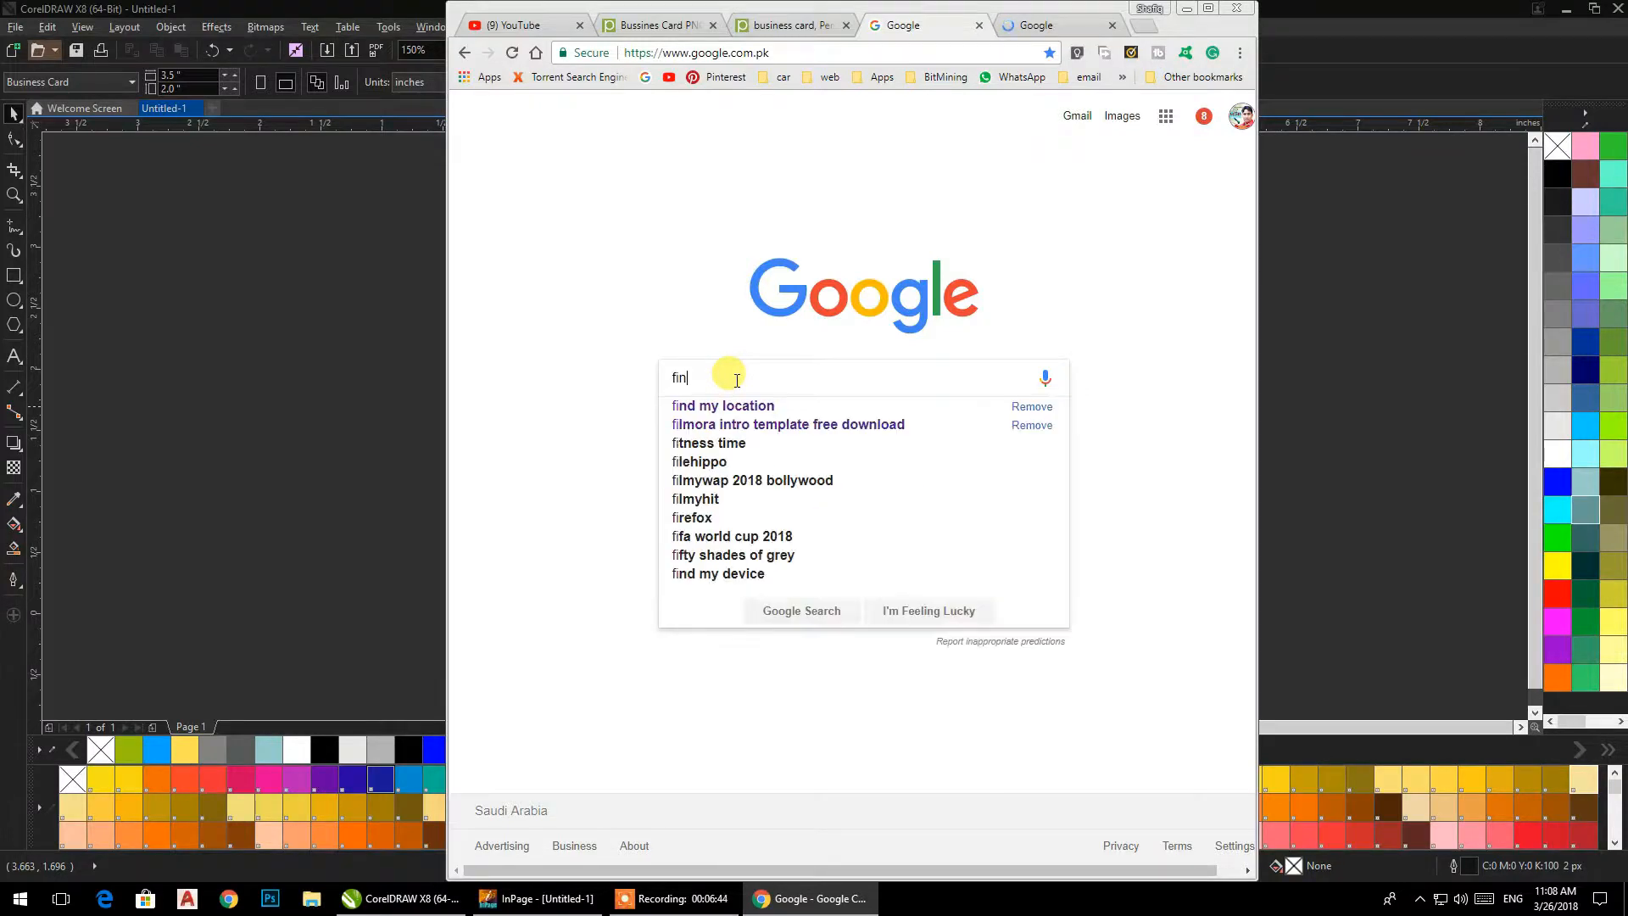
key(Down)
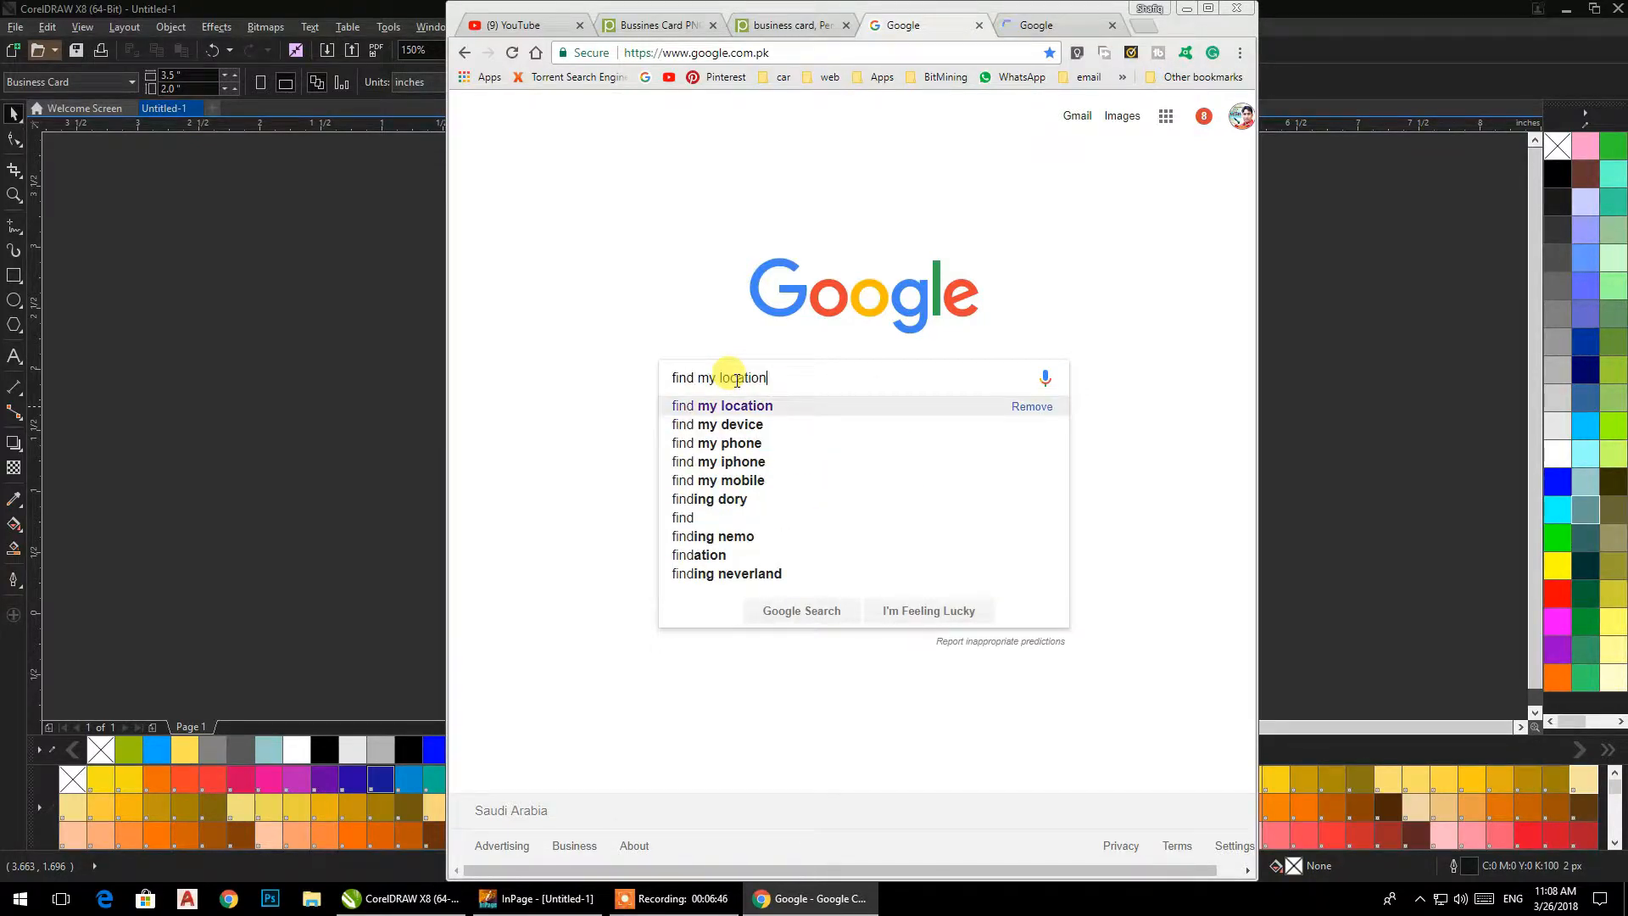
key(Return)
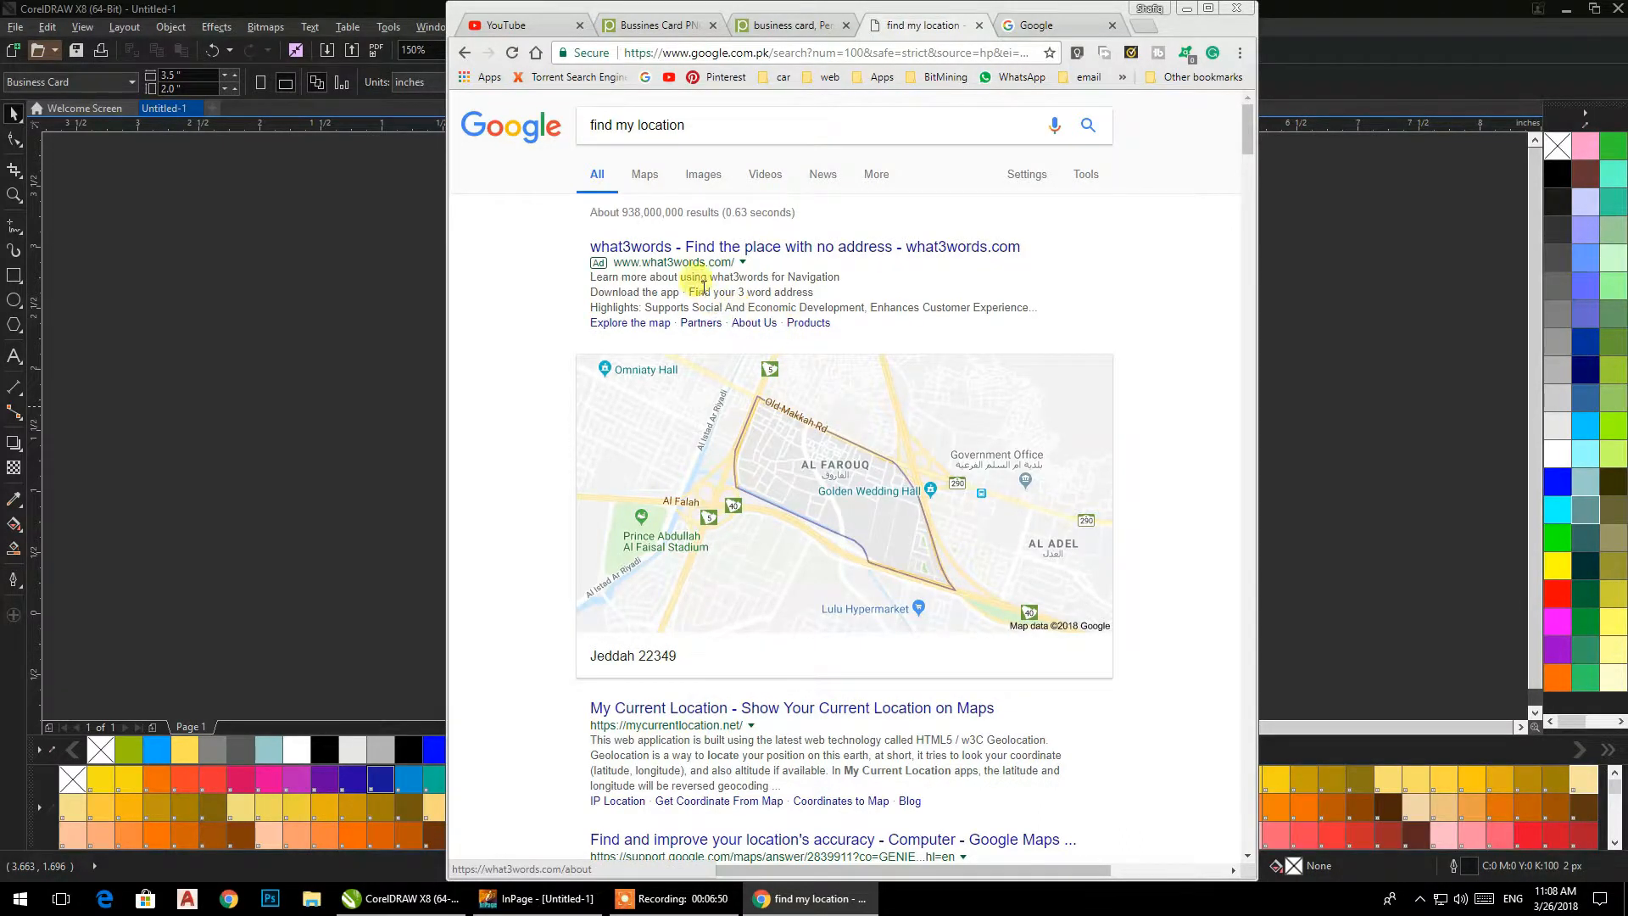
click(665, 436)
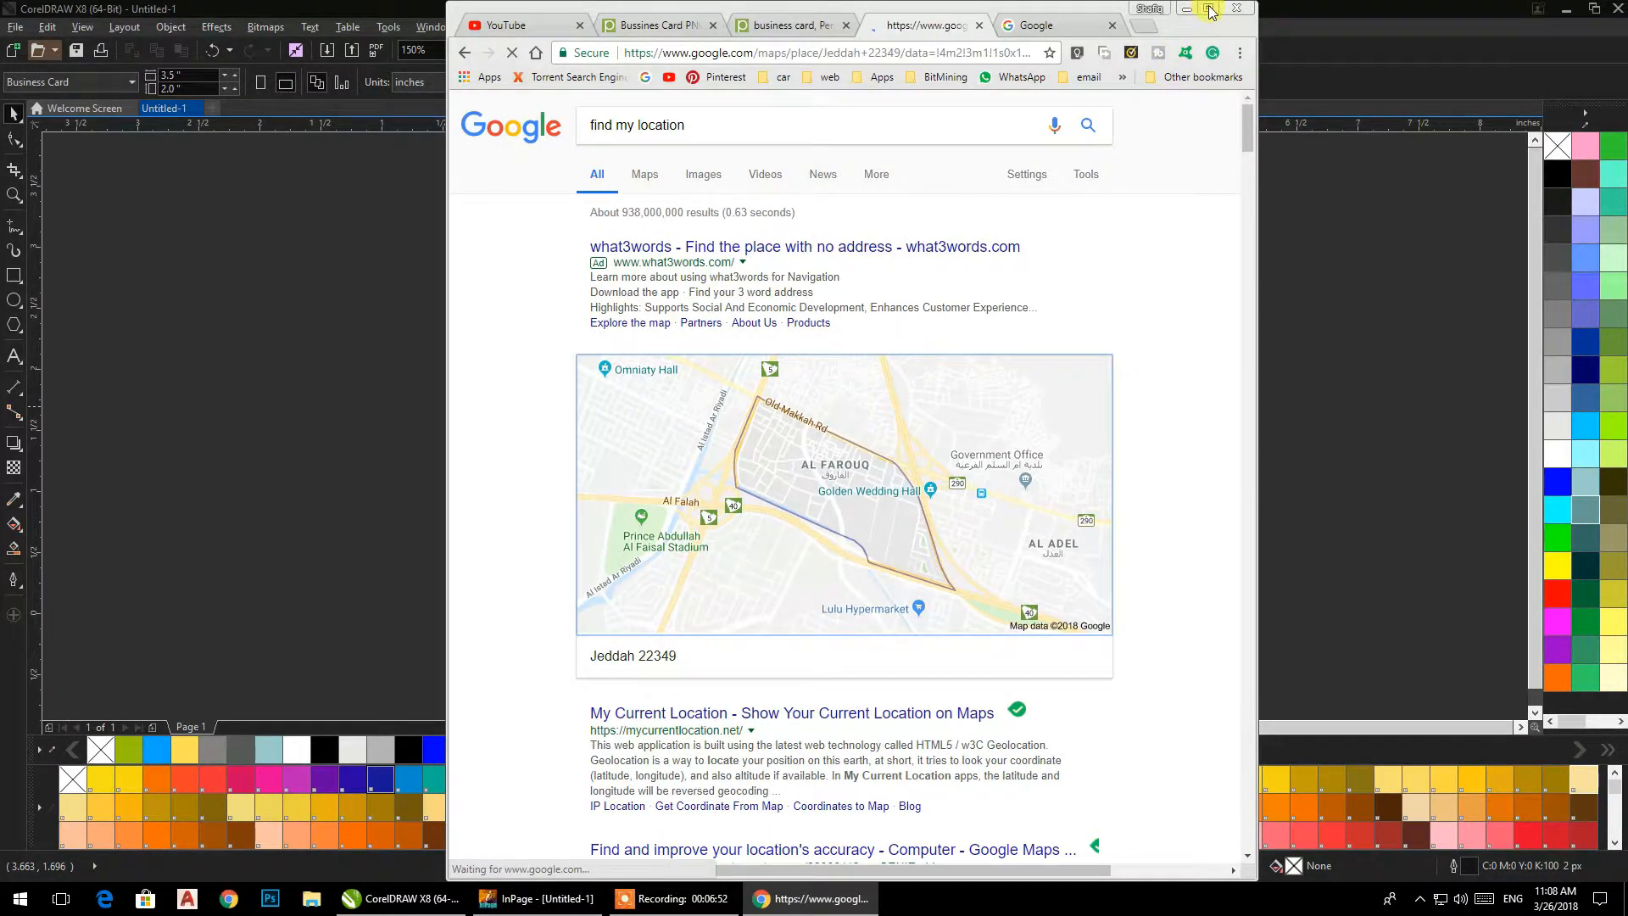
click(1210, 10)
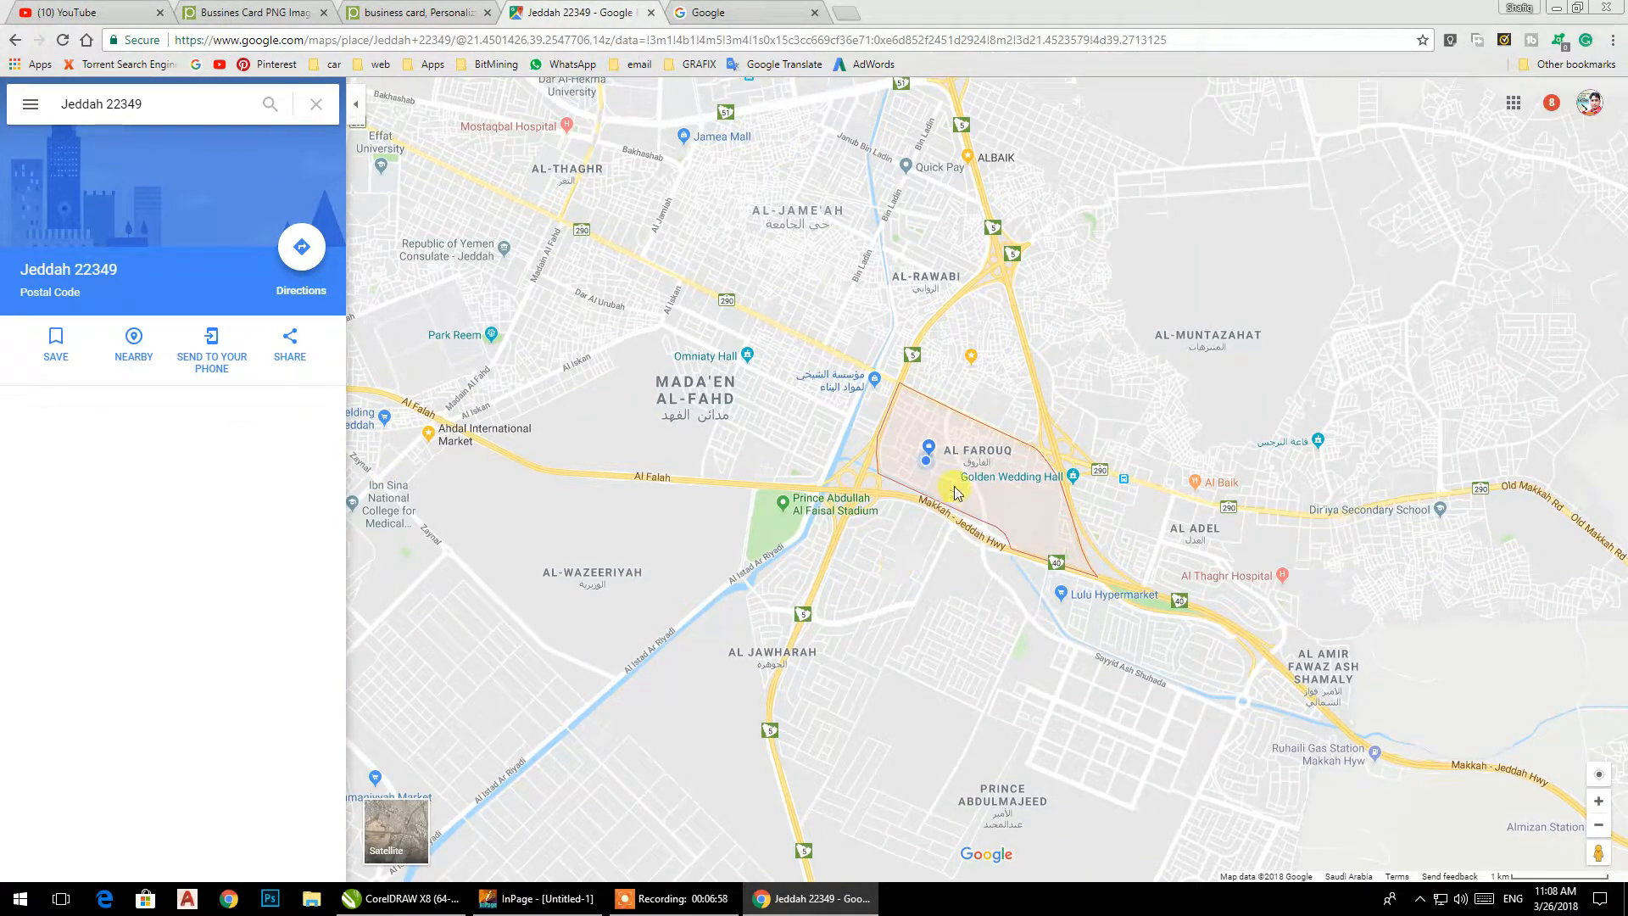
Find the metal working shop "ورشہ حدادہ" on the map and open its place details.
scroll(930, 466, up, 5)
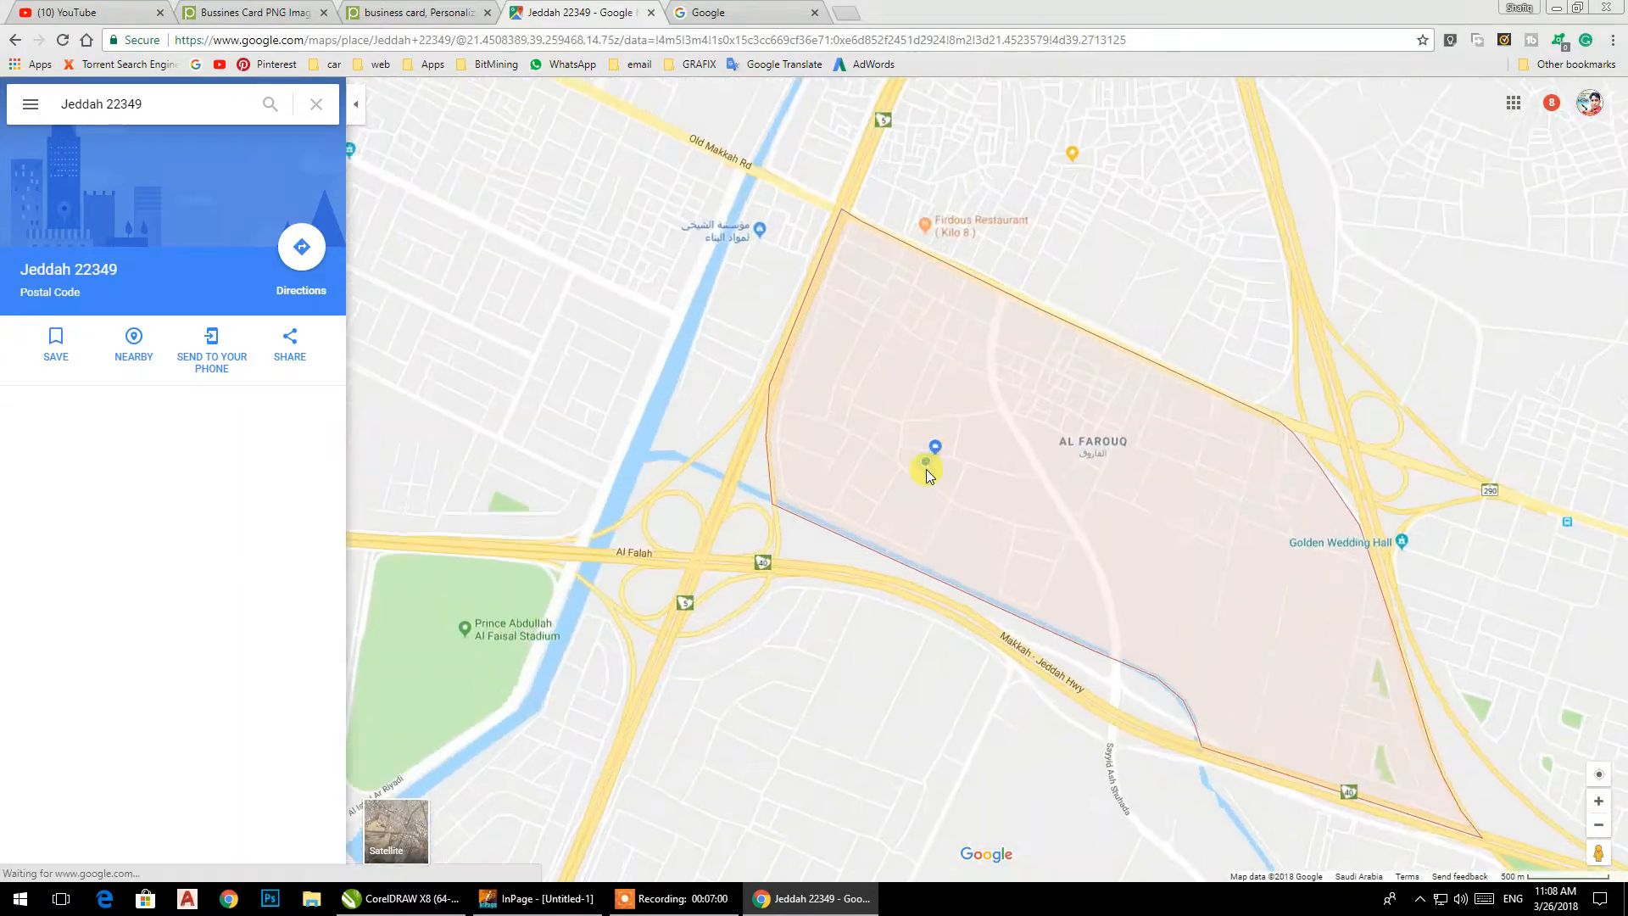
scroll(921, 446, up, 5)
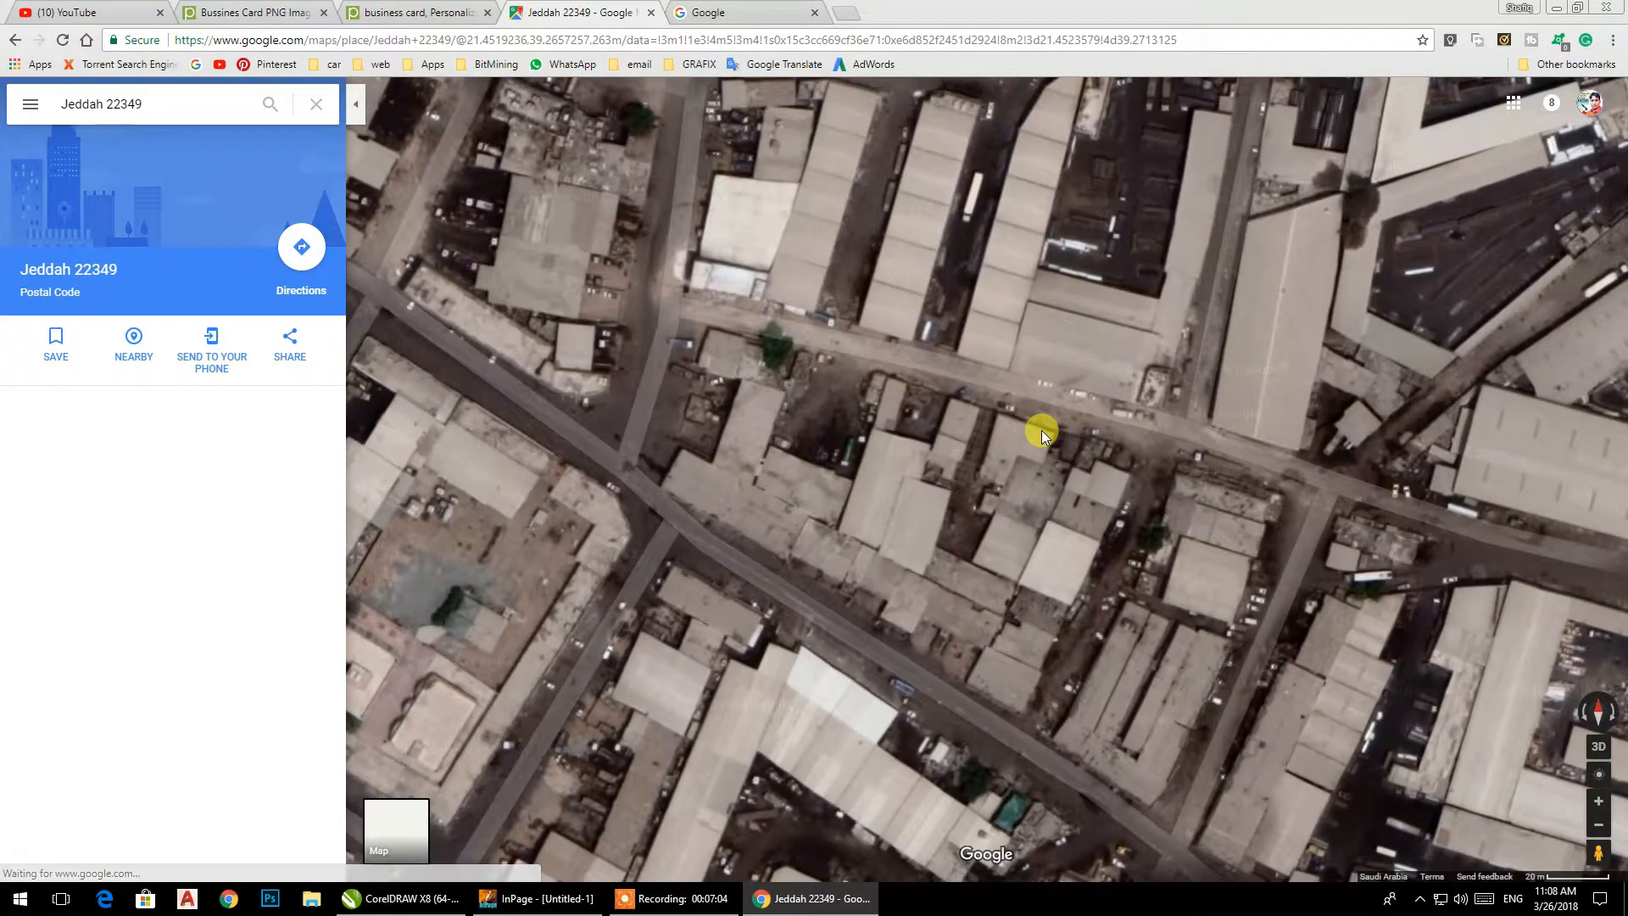
scroll(1039, 438, up, 2)
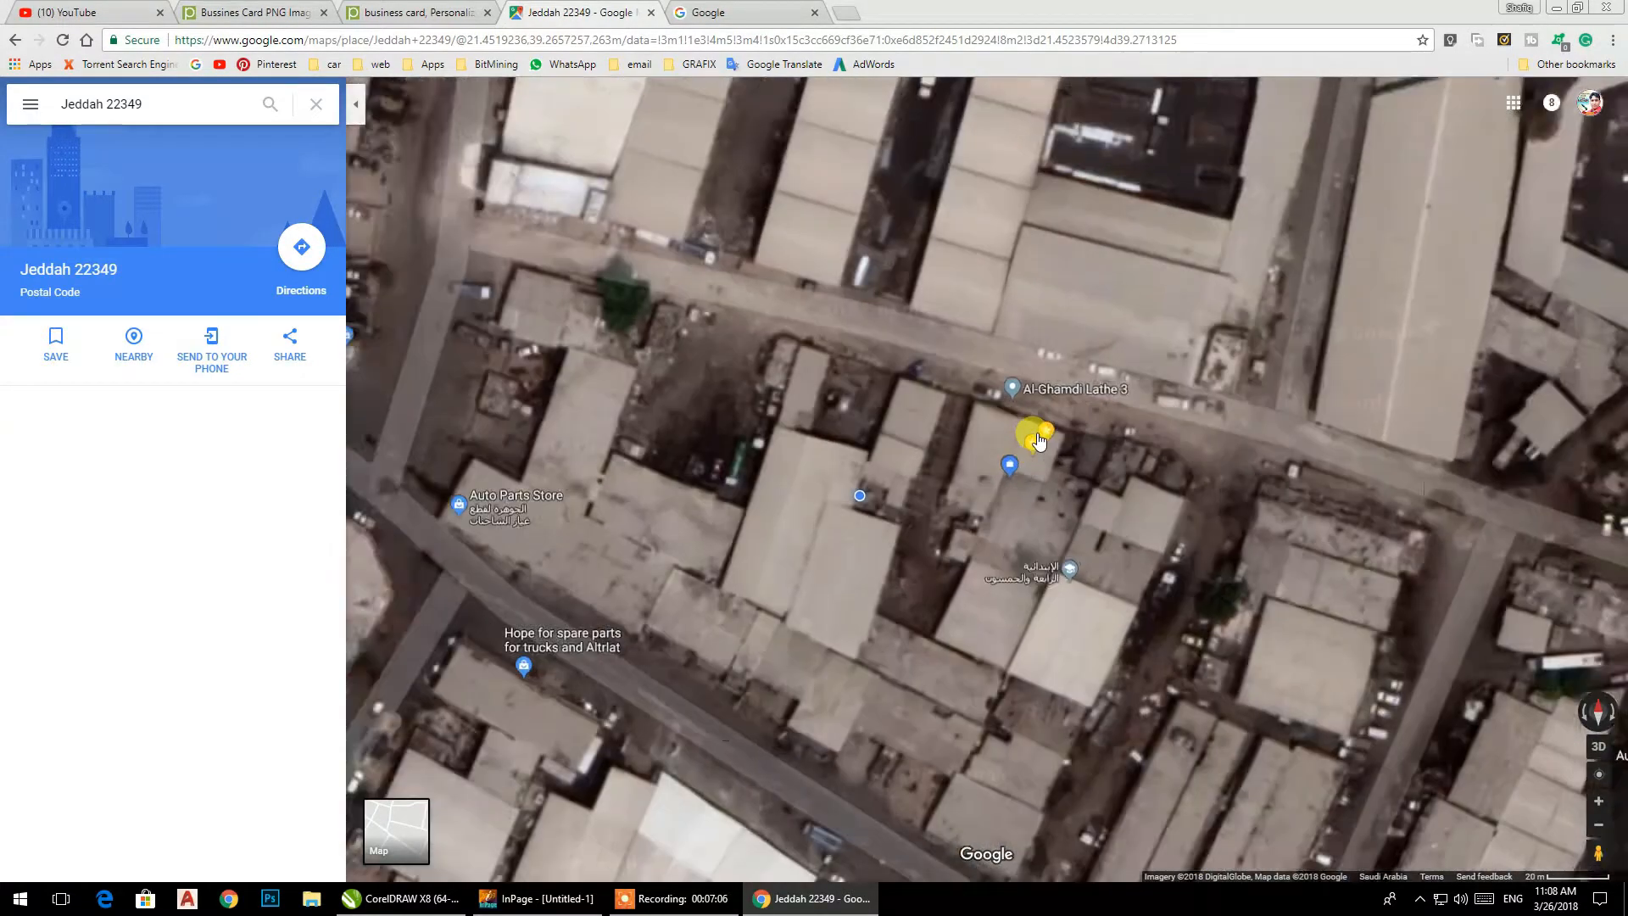
click(1034, 450)
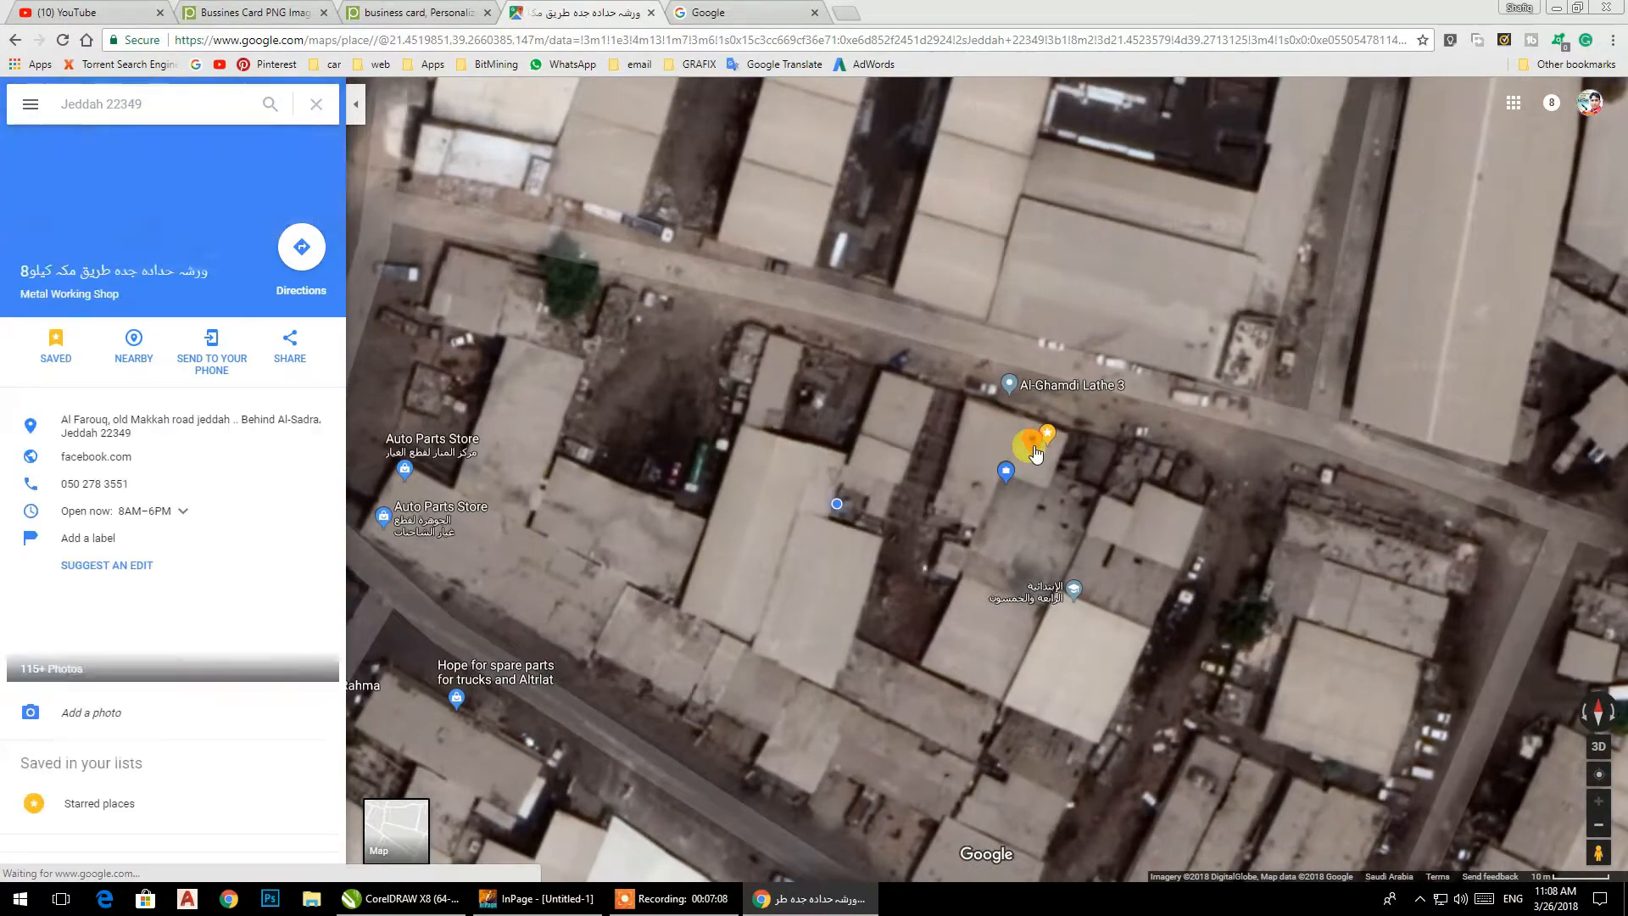
Open the sharing options of the metal working shop and copy its full map link.
scroll(179, 677, down, 1)
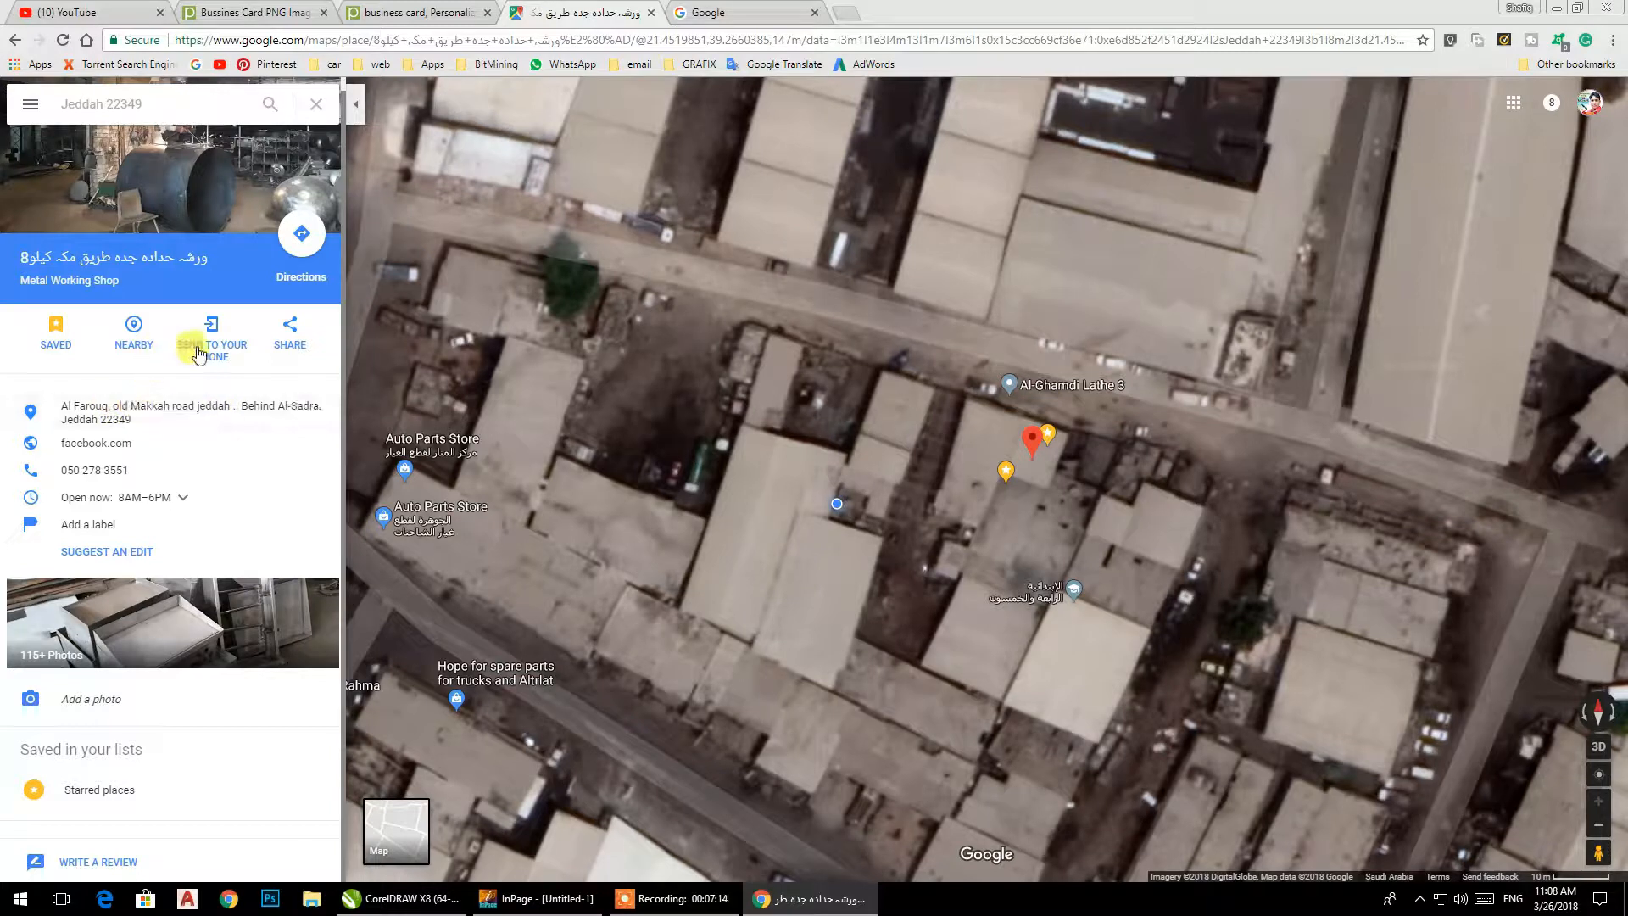
click(291, 345)
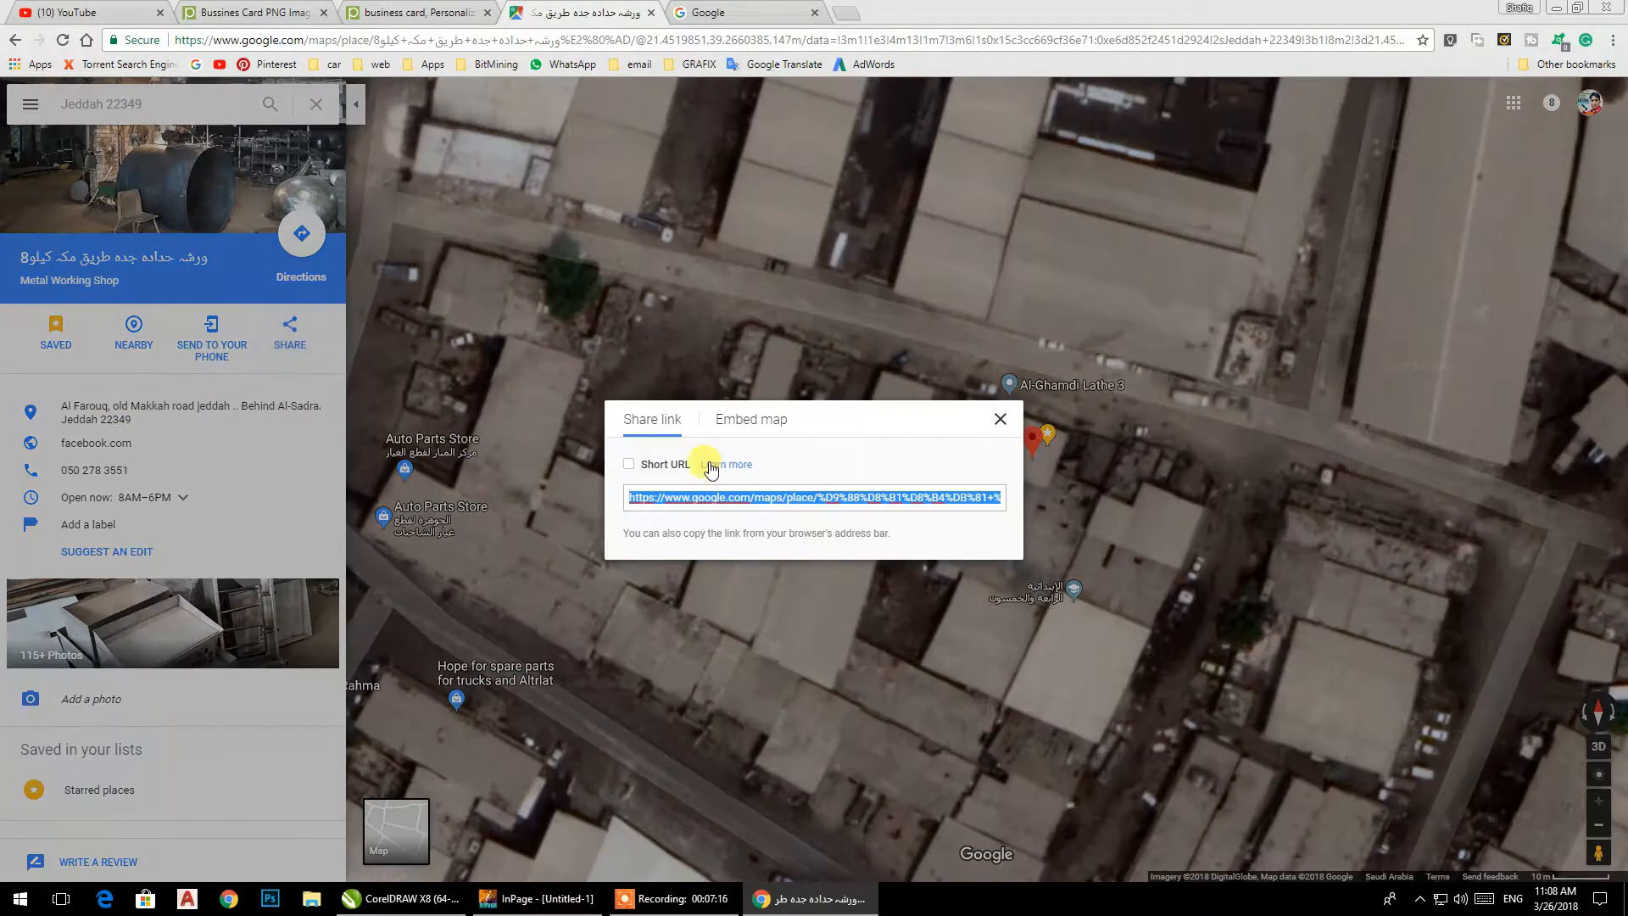
right_click(718, 496)
click(744, 526)
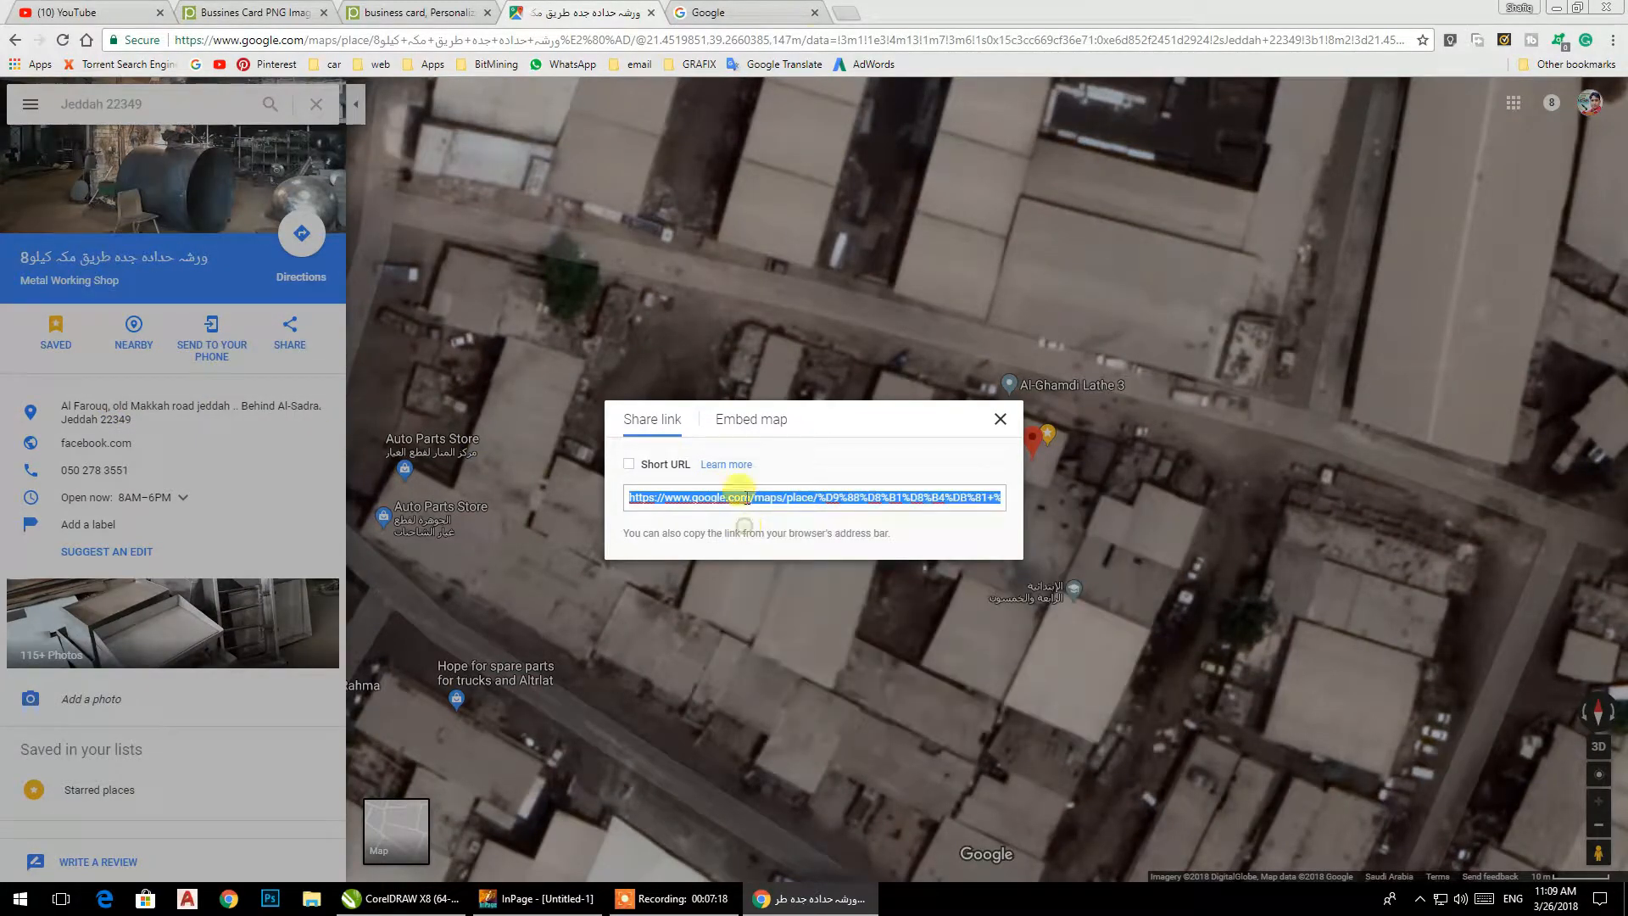
Search Google for "qr code generator with logo" in the other tab and open the QRCode Monkey site.
click(791, 24)
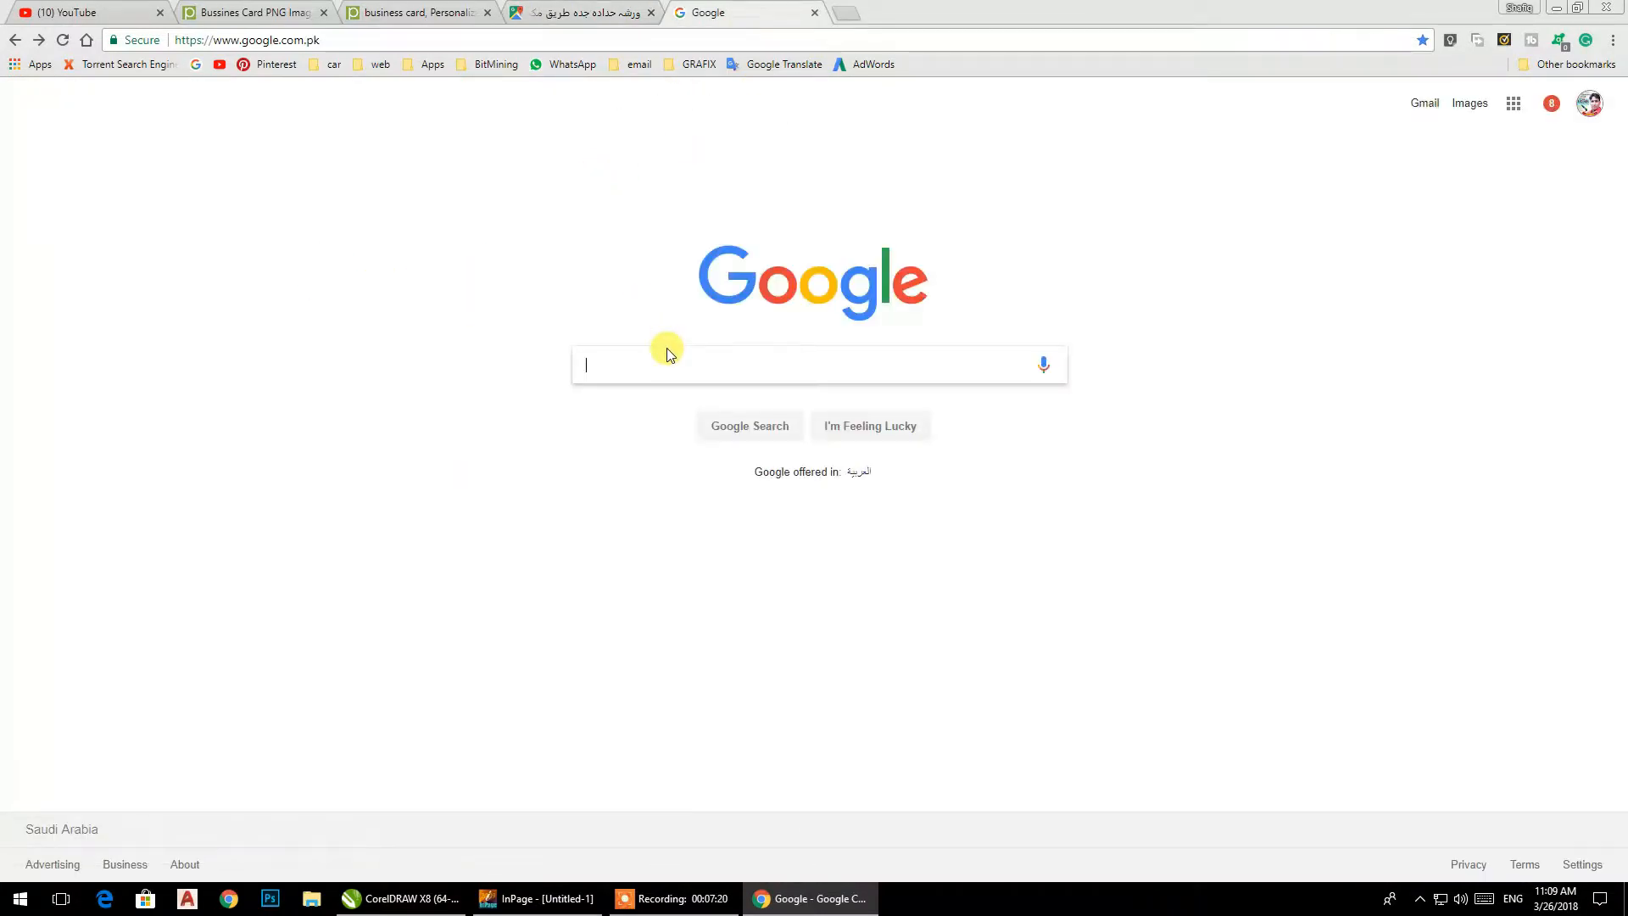
text(qr)
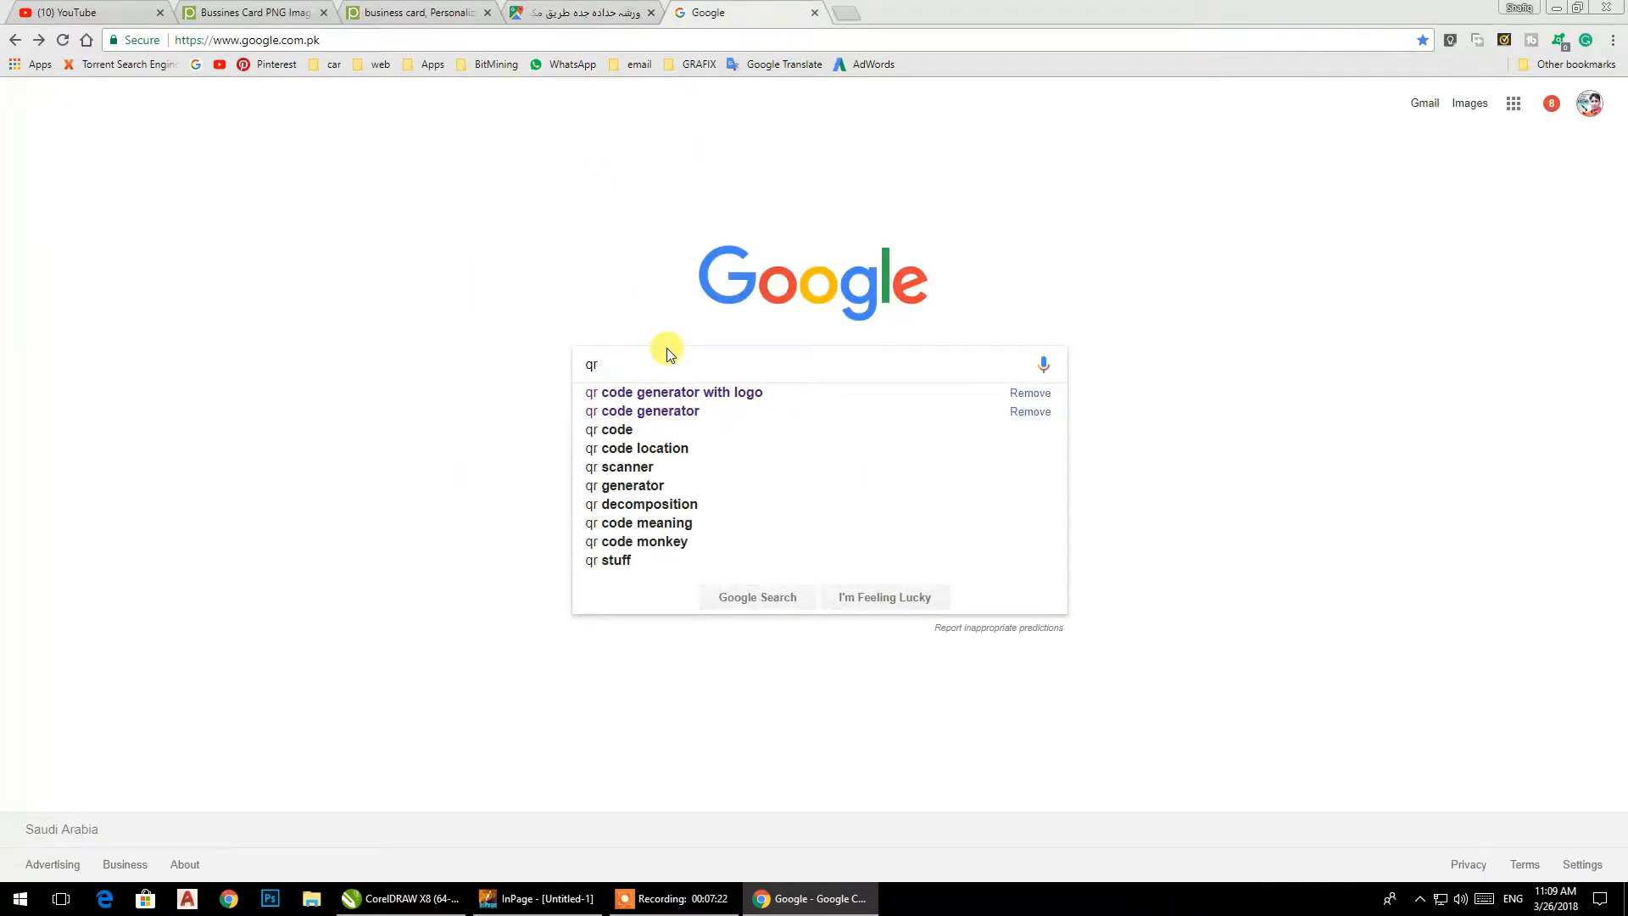
key(Down)
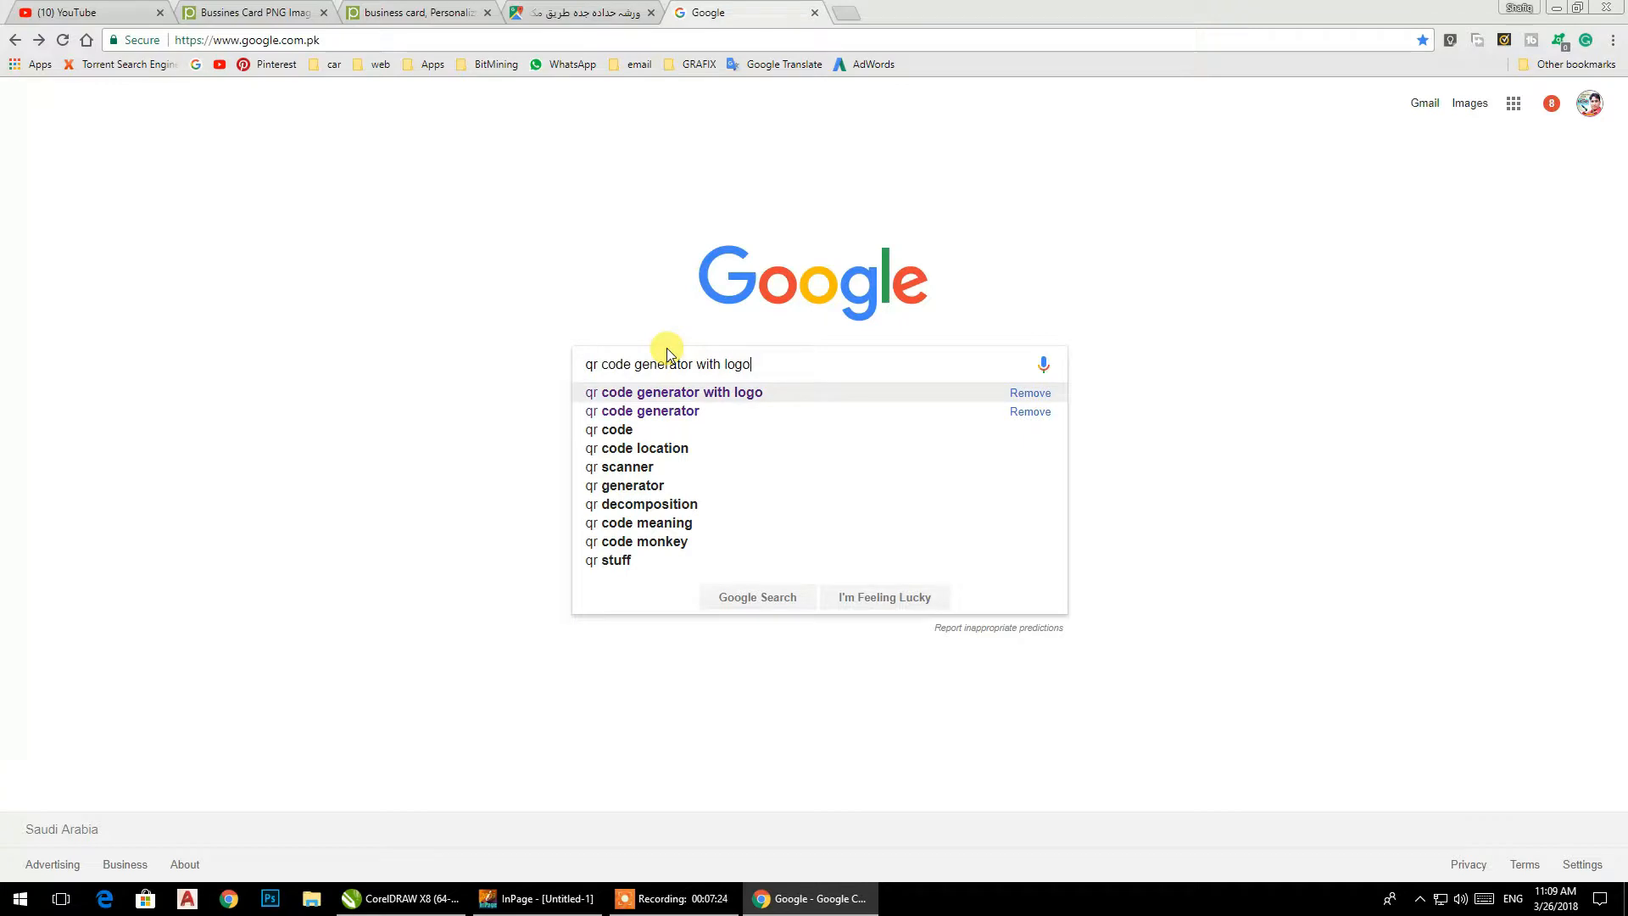
key(Return)
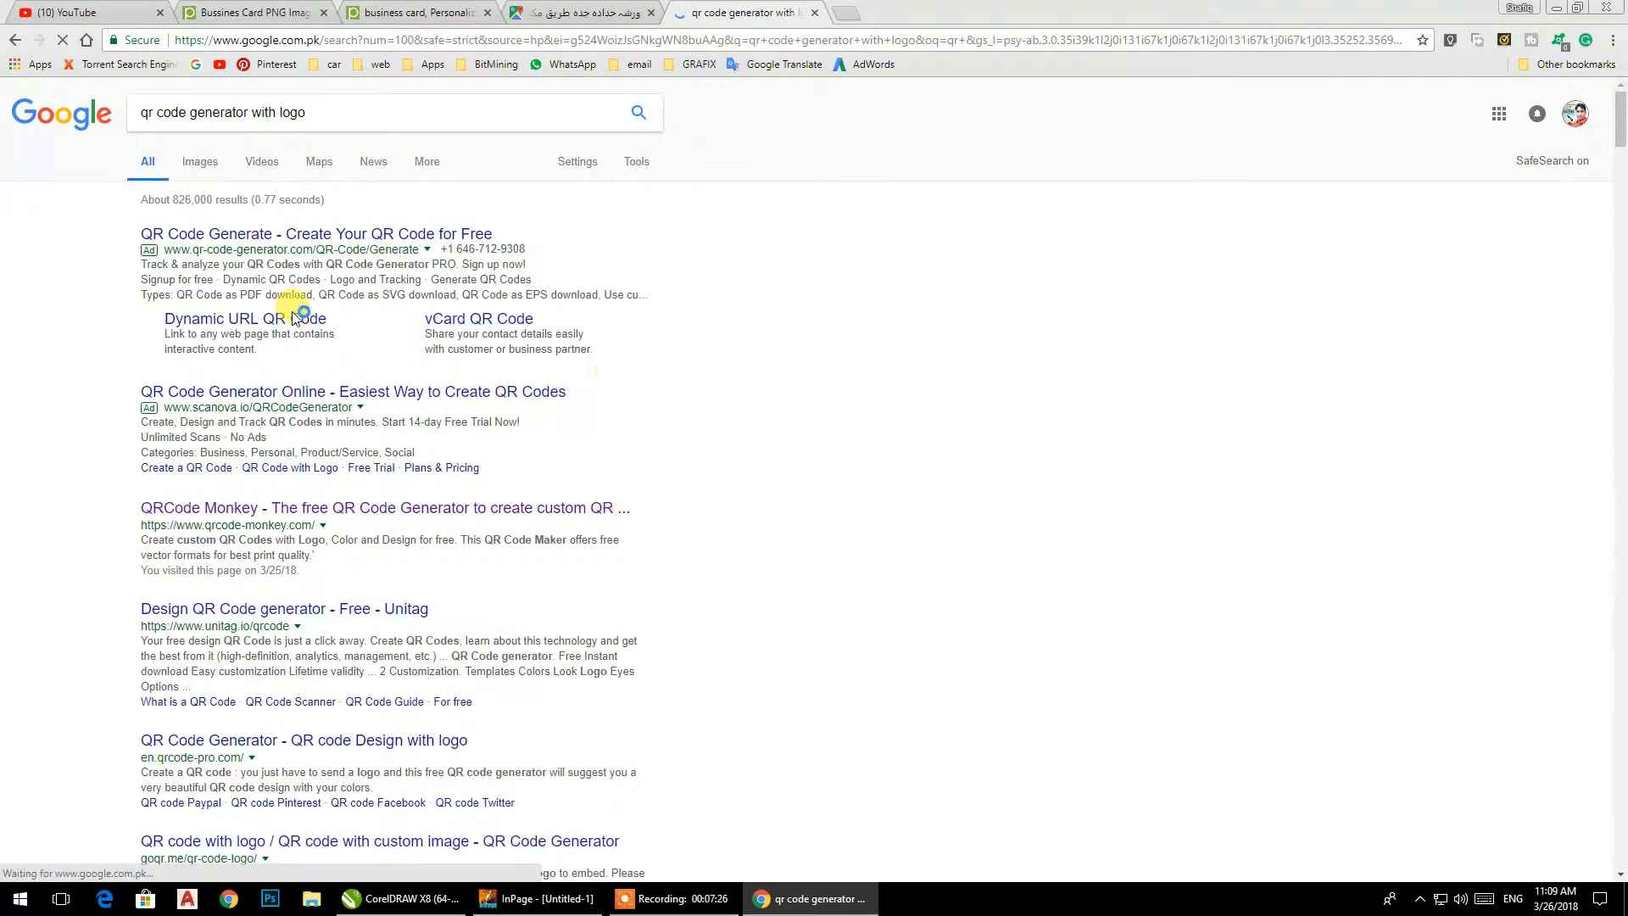
click(525, 509)
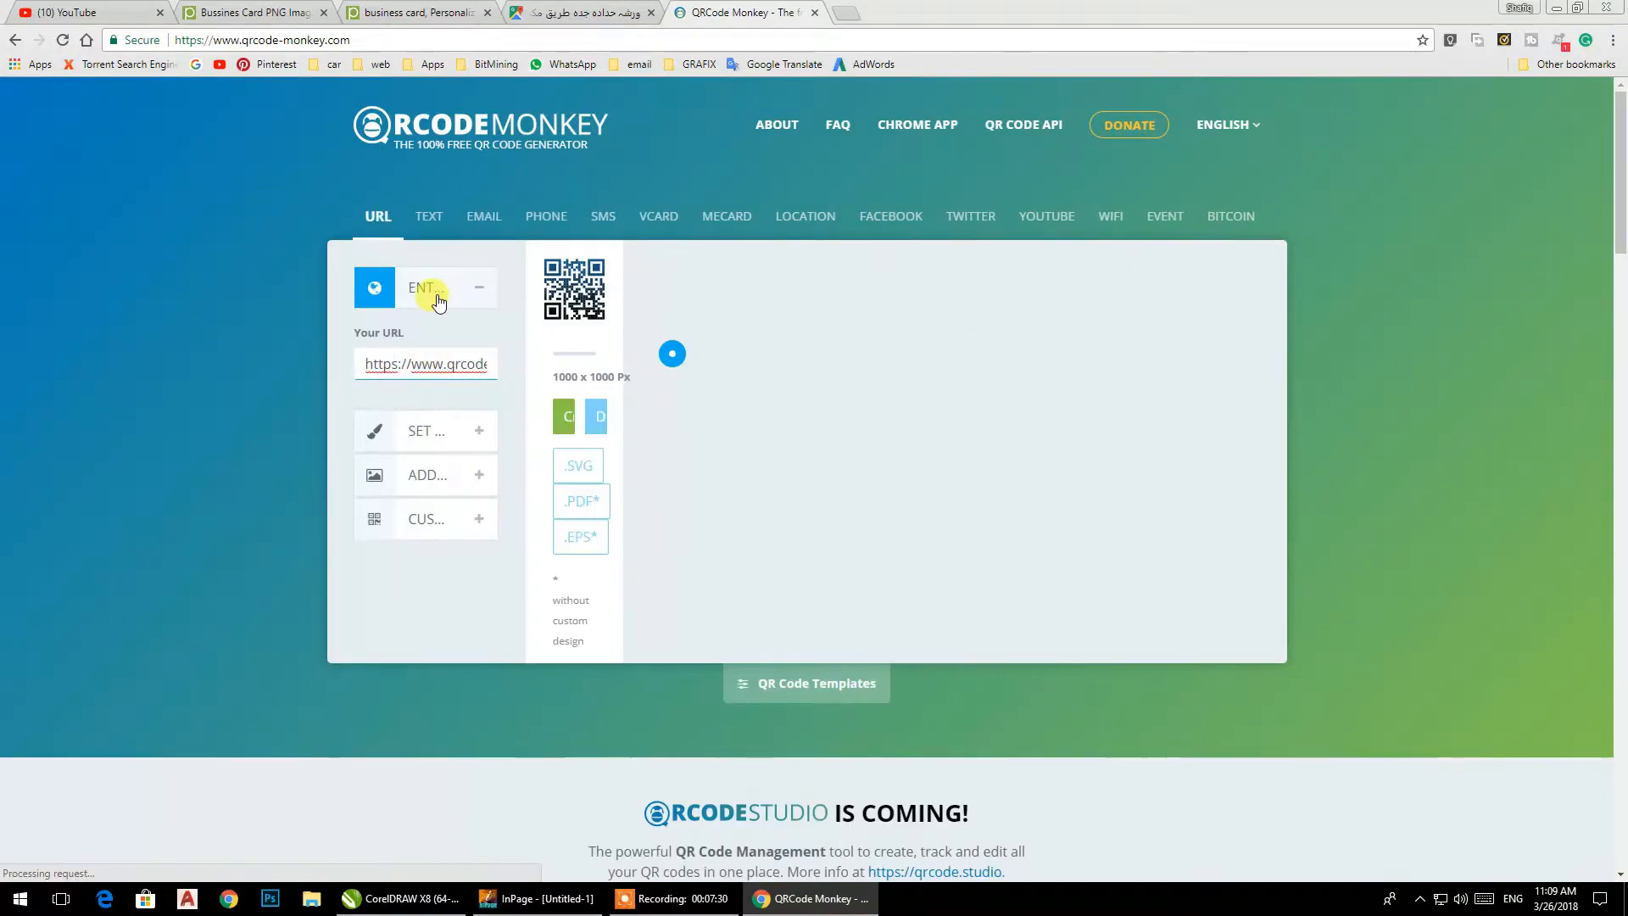
scroll(773, 360, down, 4)
scroll(775, 358, up, 4)
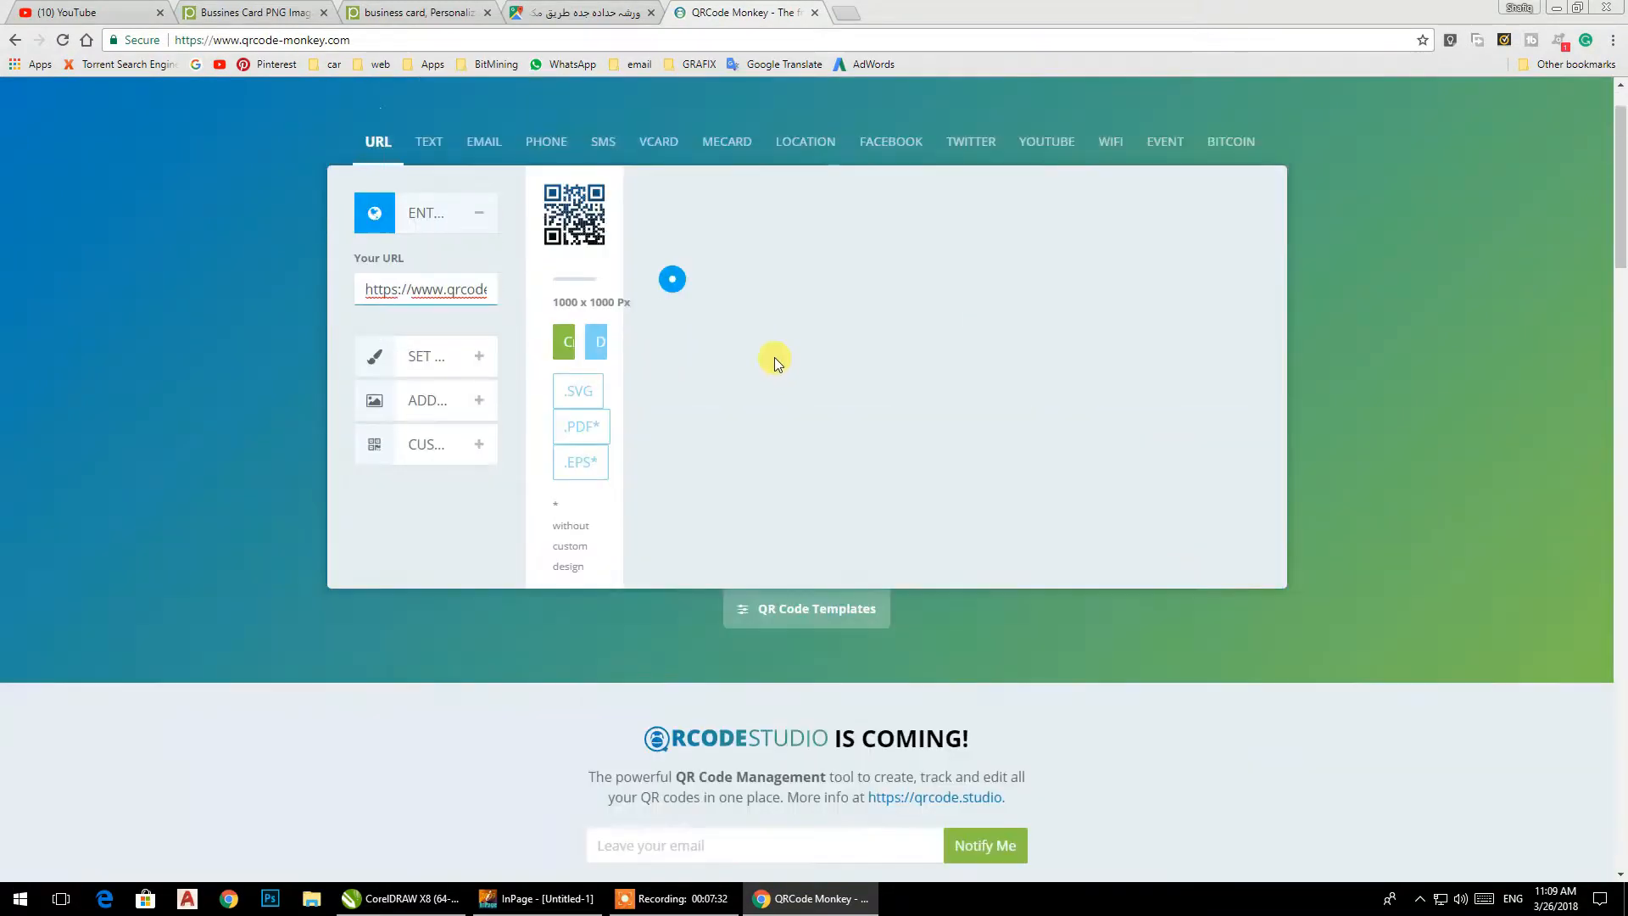
Replace the sample URL with the copied map link and create its QR code.
drag(608, 366, 328, 378)
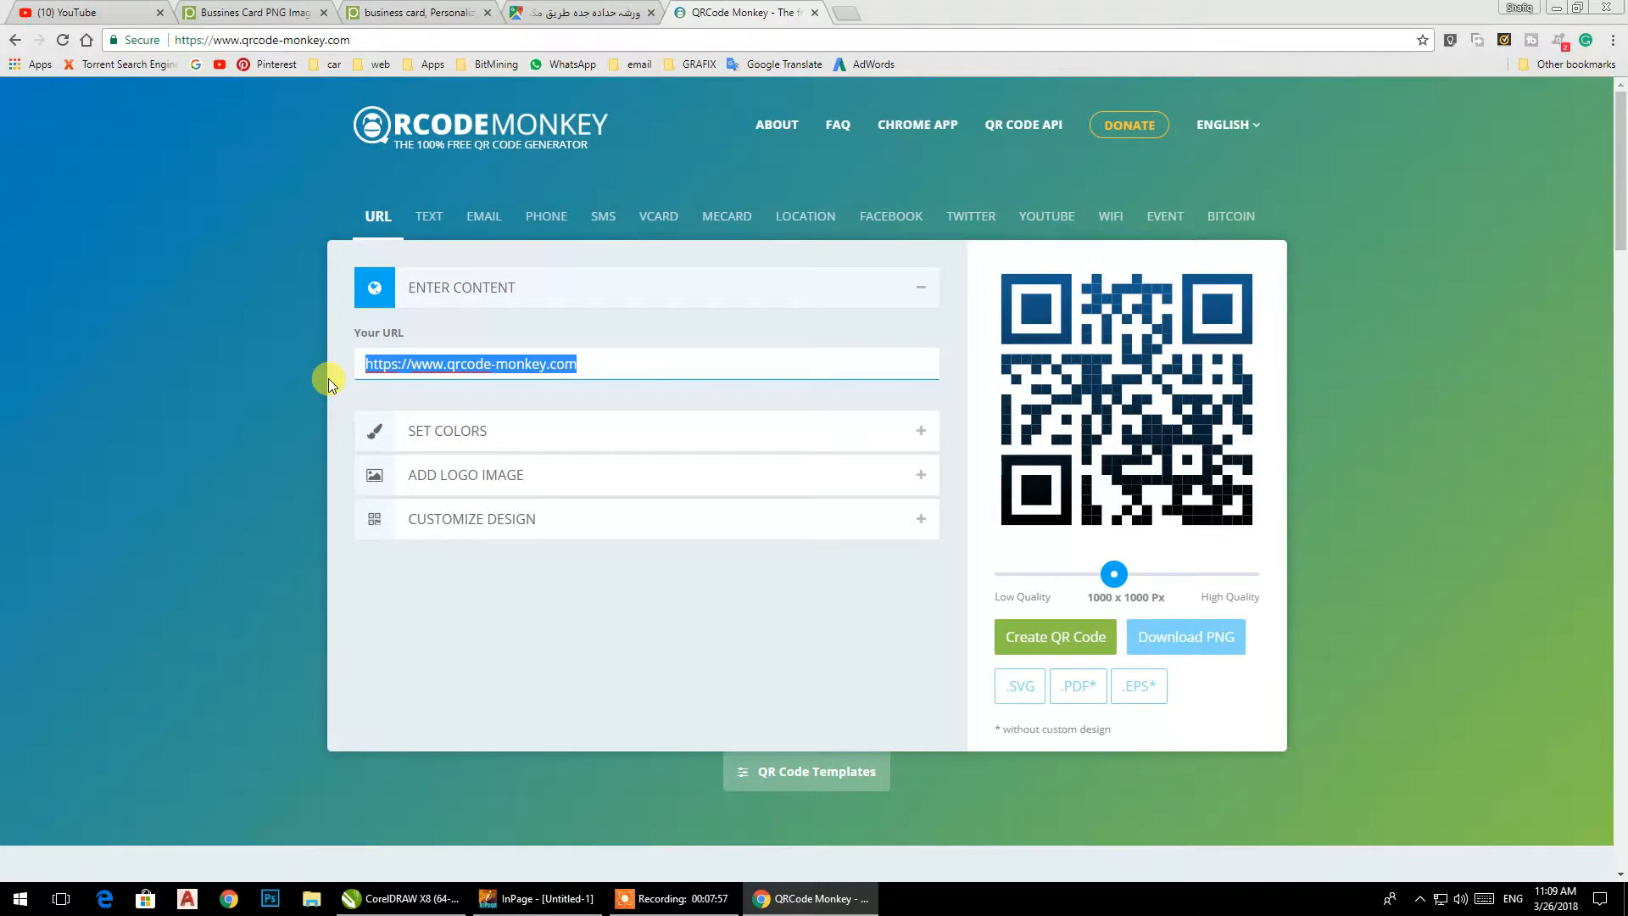
key(ctrl+v)
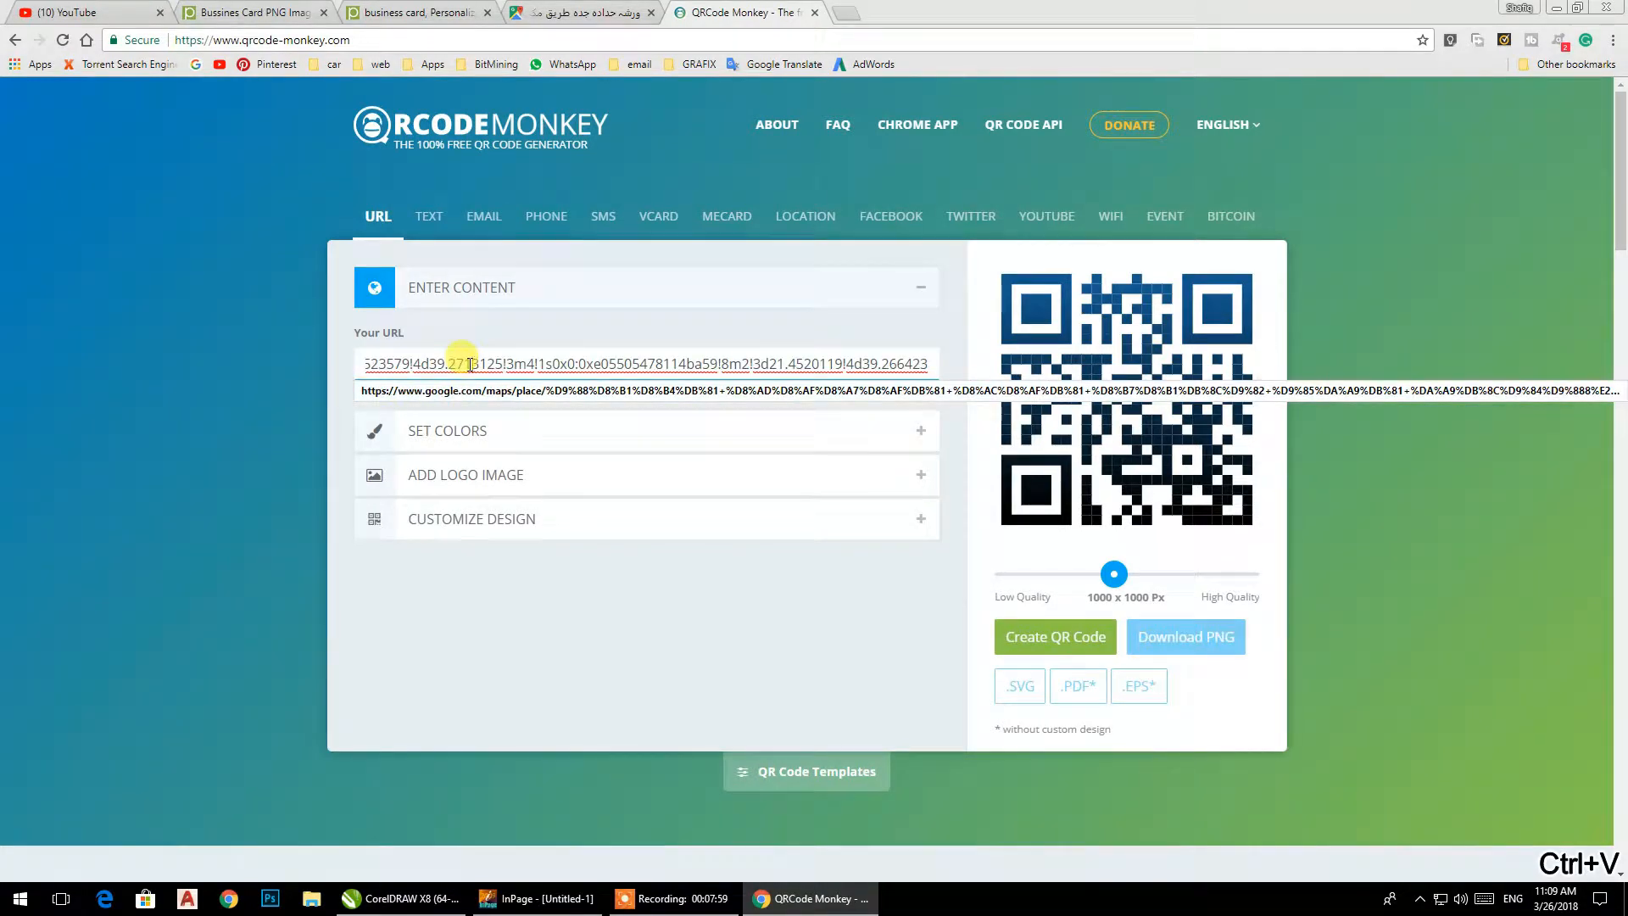
click(1004, 638)
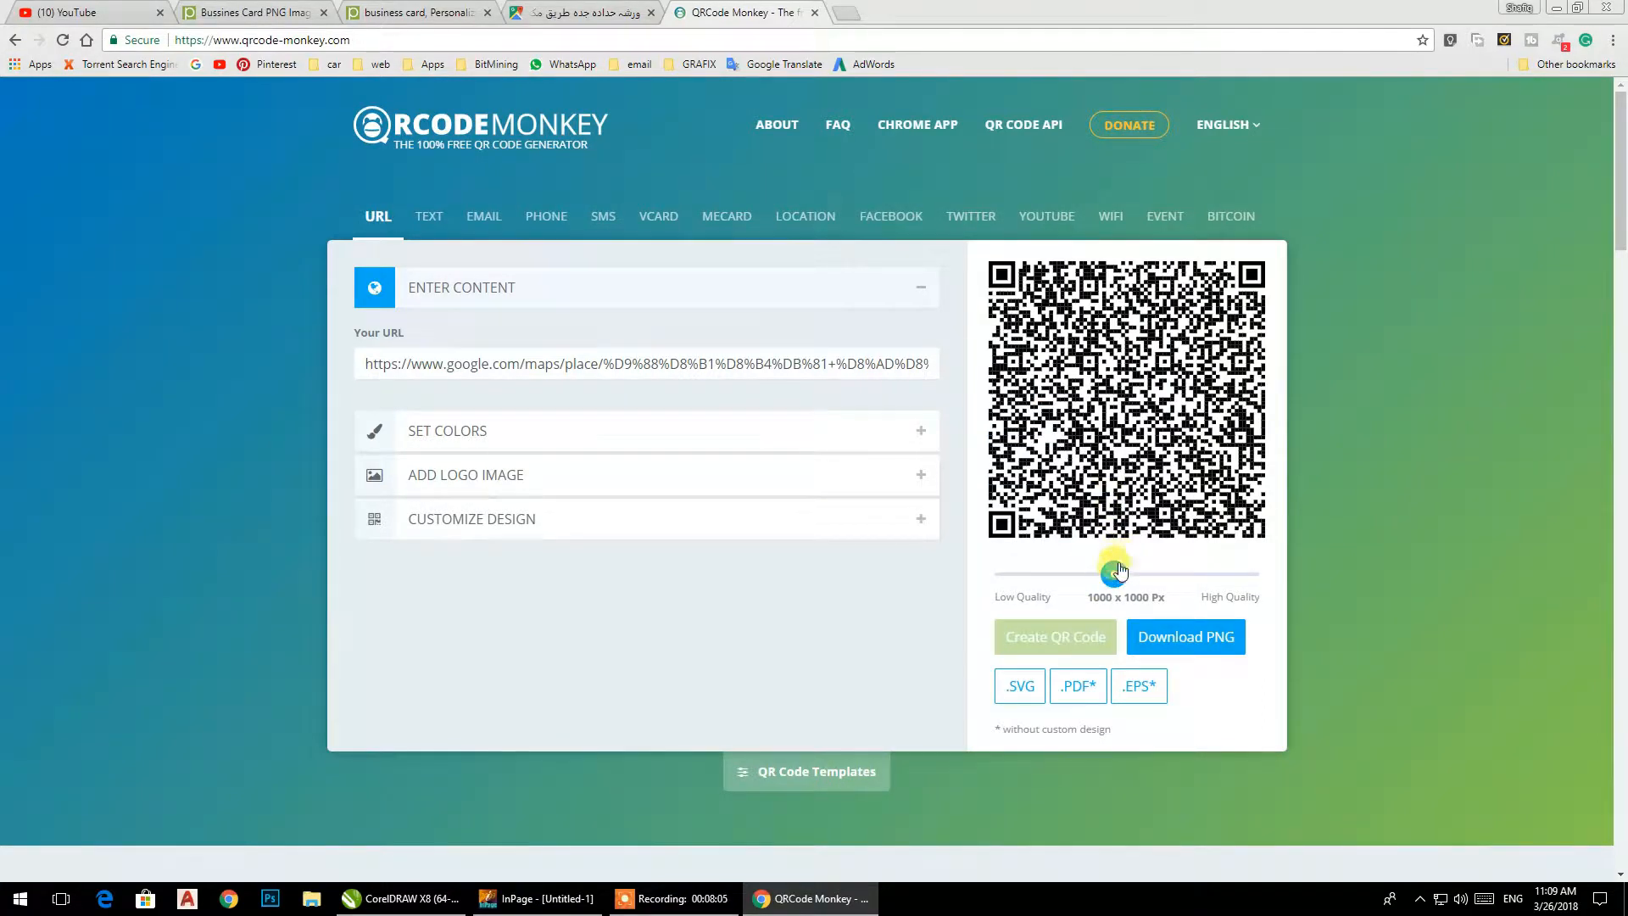
Raise the QR code quality to 1100 x 1100 px, download the PNG, and save an EPS copy as "qr-code Warsha Address".
drag(1117, 570, 1130, 576)
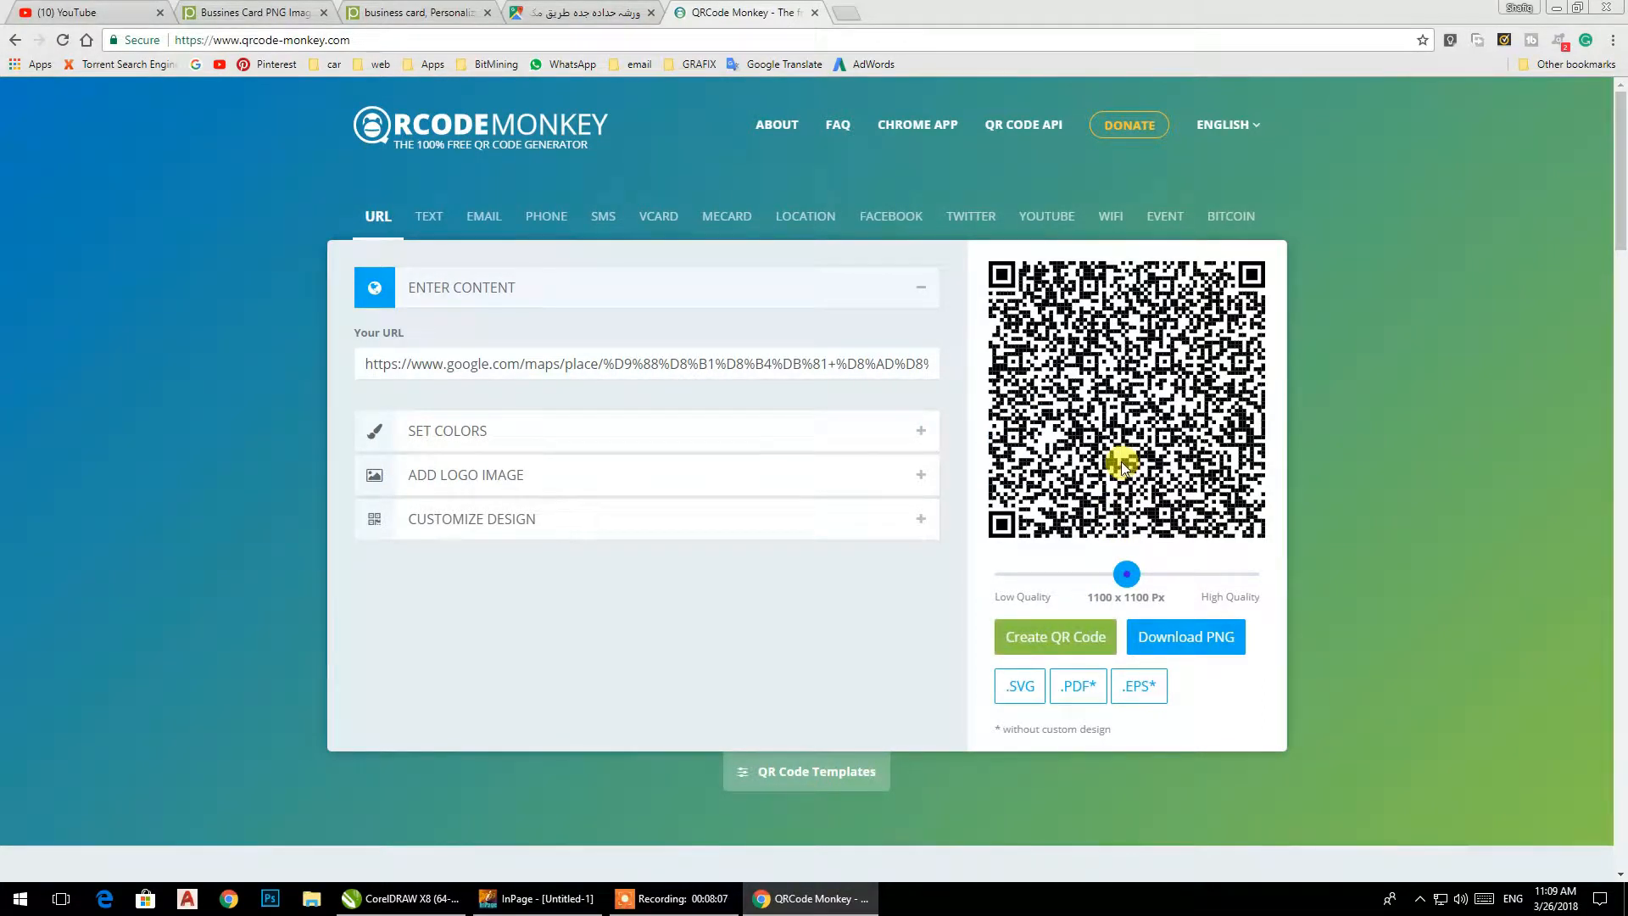
click(1178, 641)
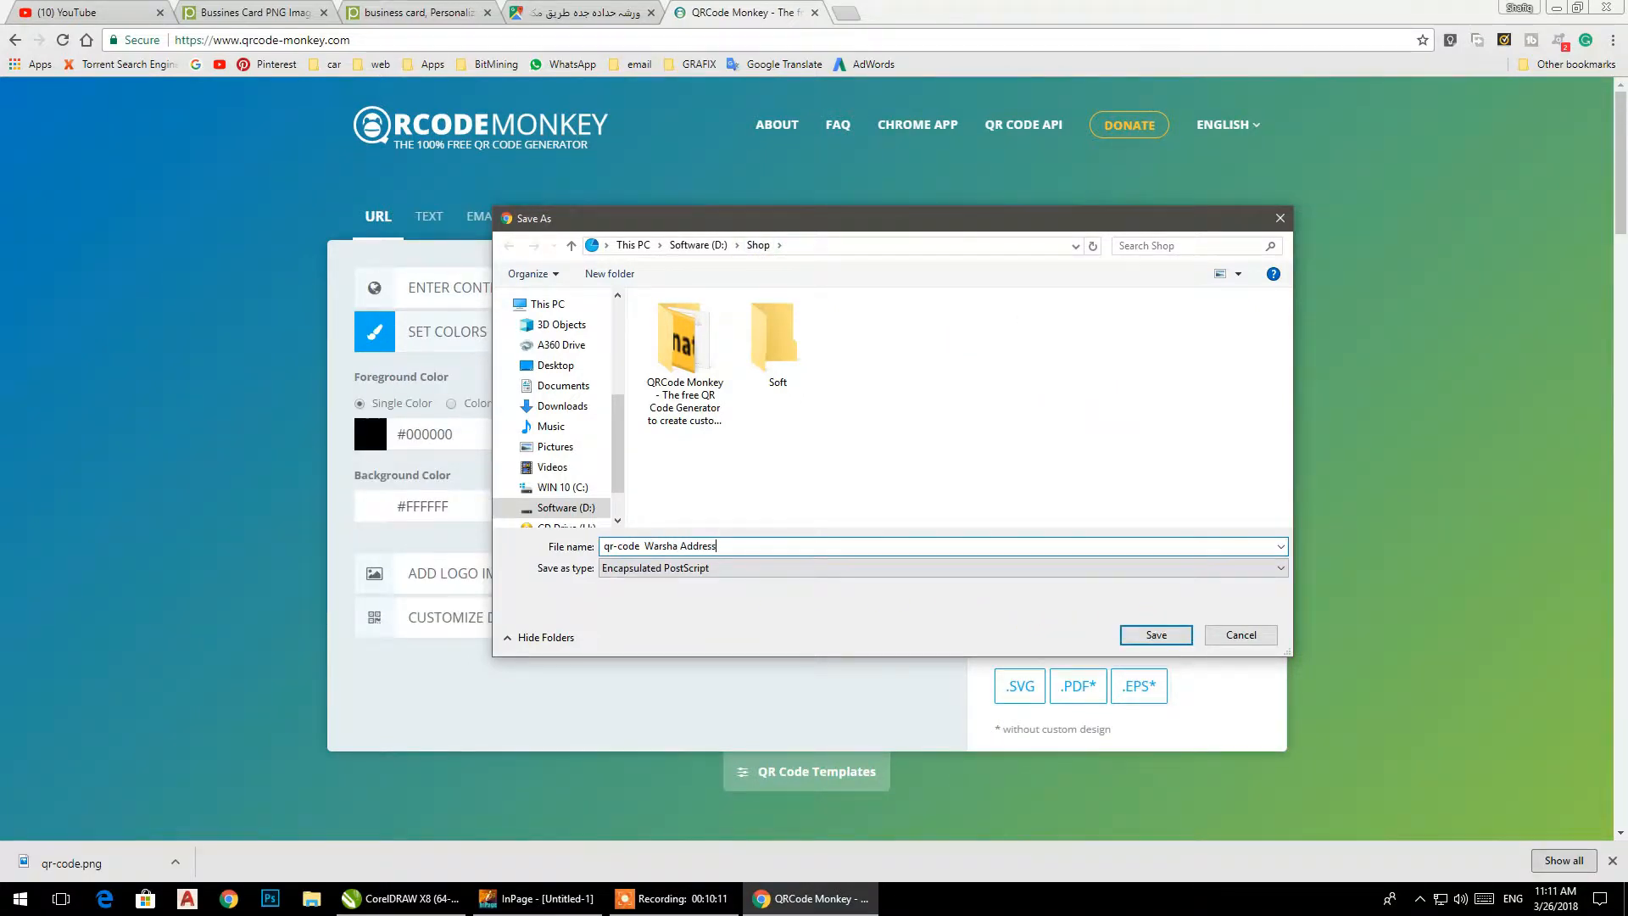
key(Return)
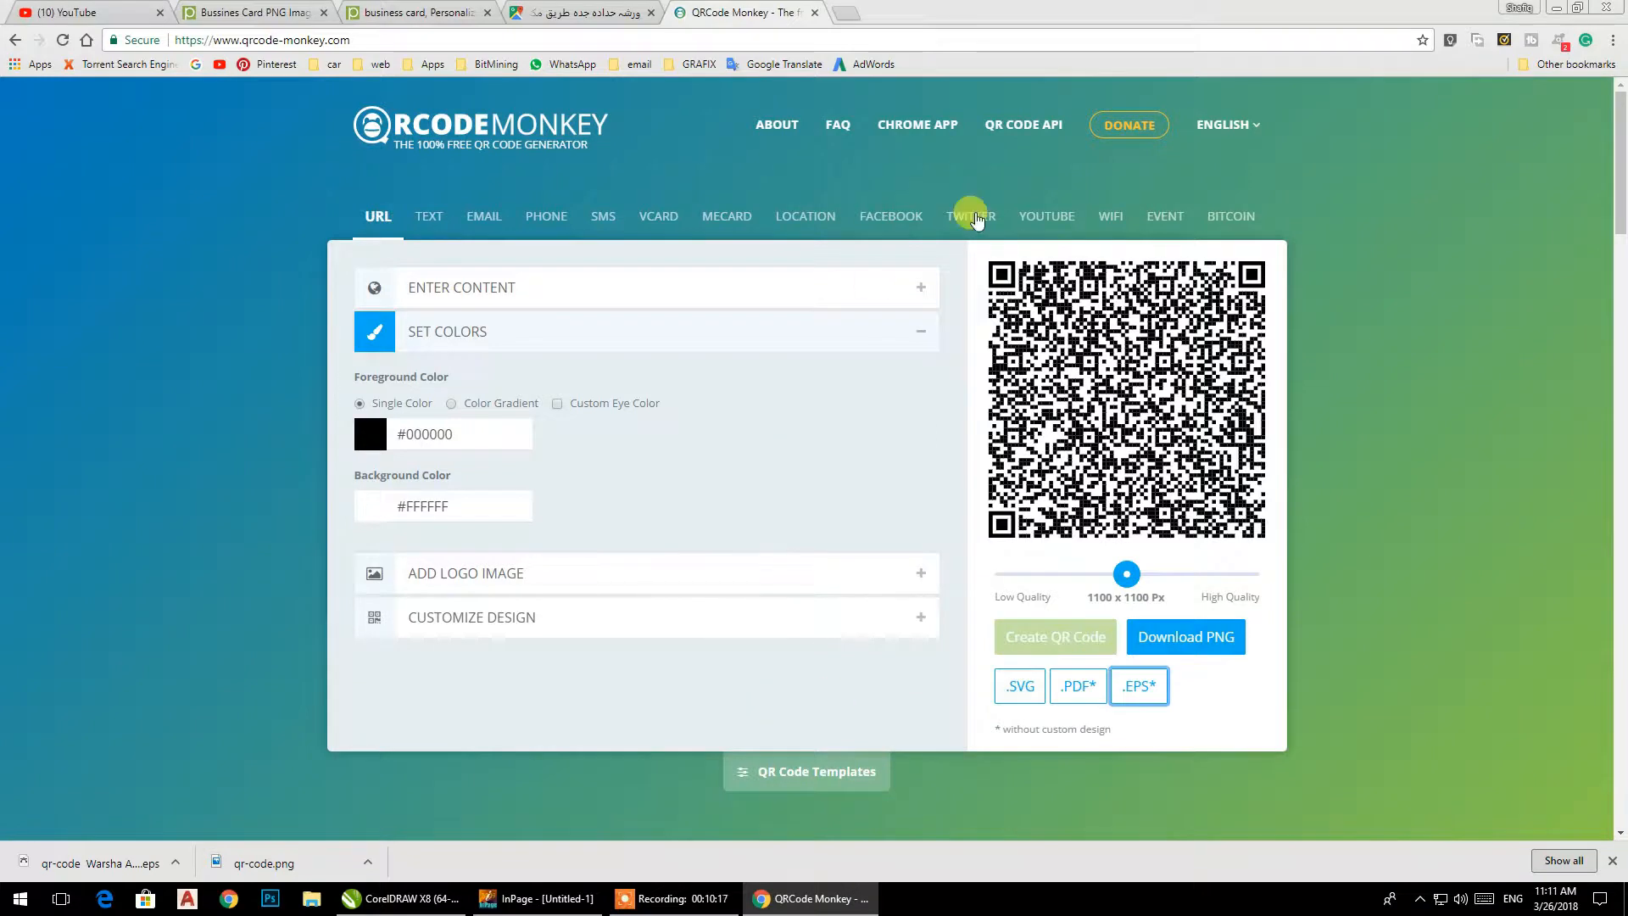
Switch to CorelDRAW and import the qr-code PNG from the Shop folder onto the card at about 0.58 in square.
click(1559, 12)
right_click(550, 297)
click(594, 367)
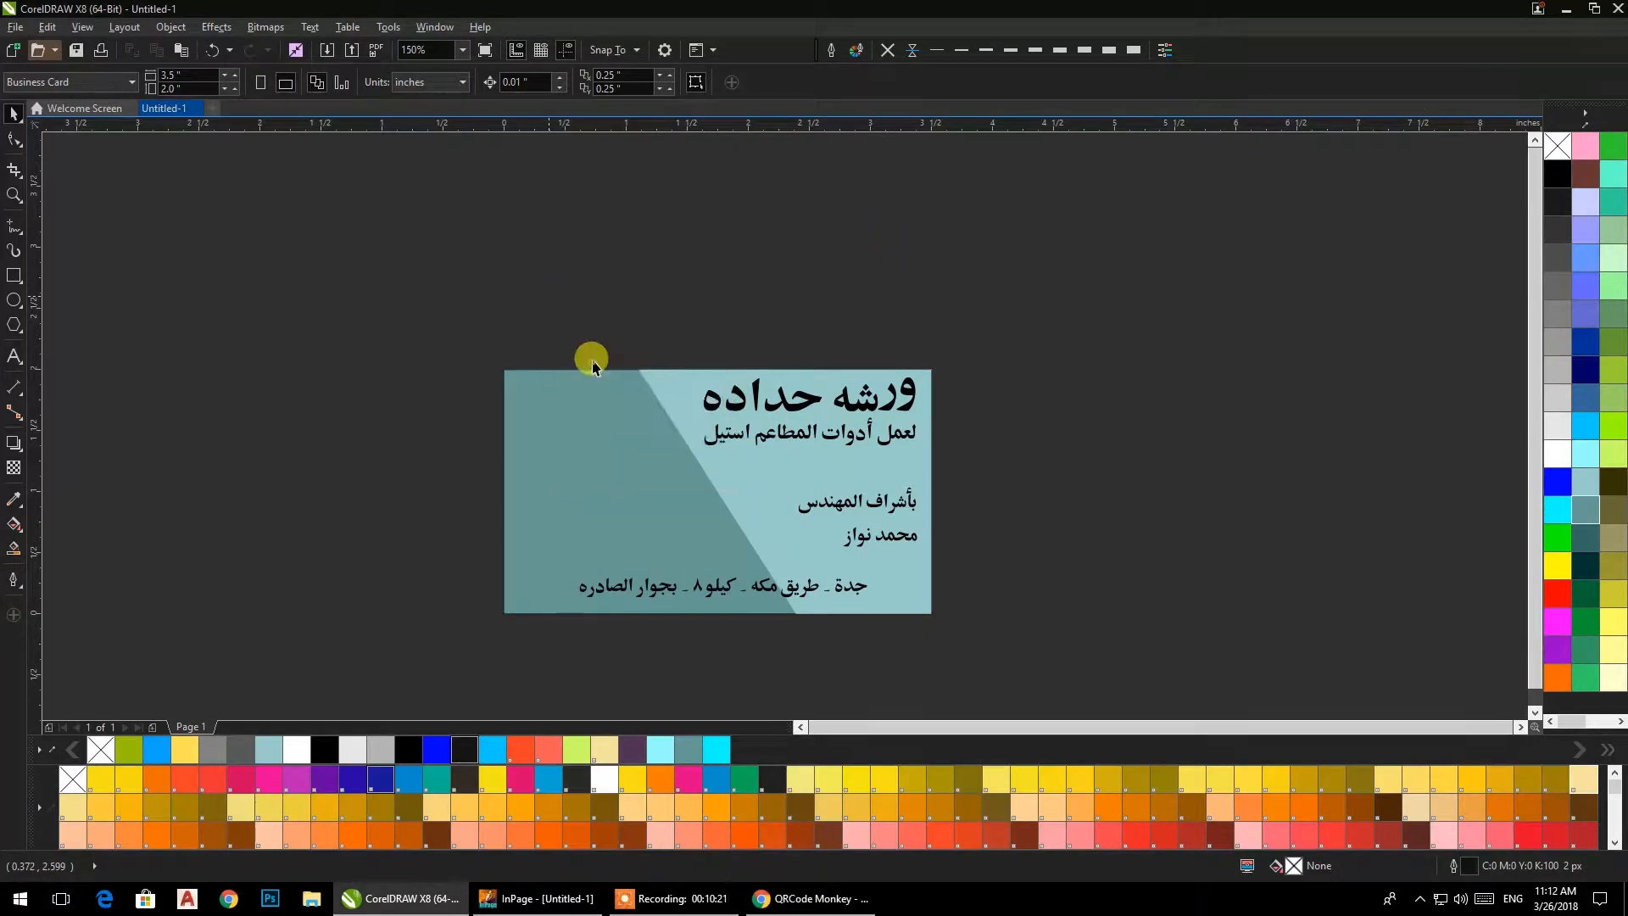
click(470, 267)
scroll(715, 243, down, 1)
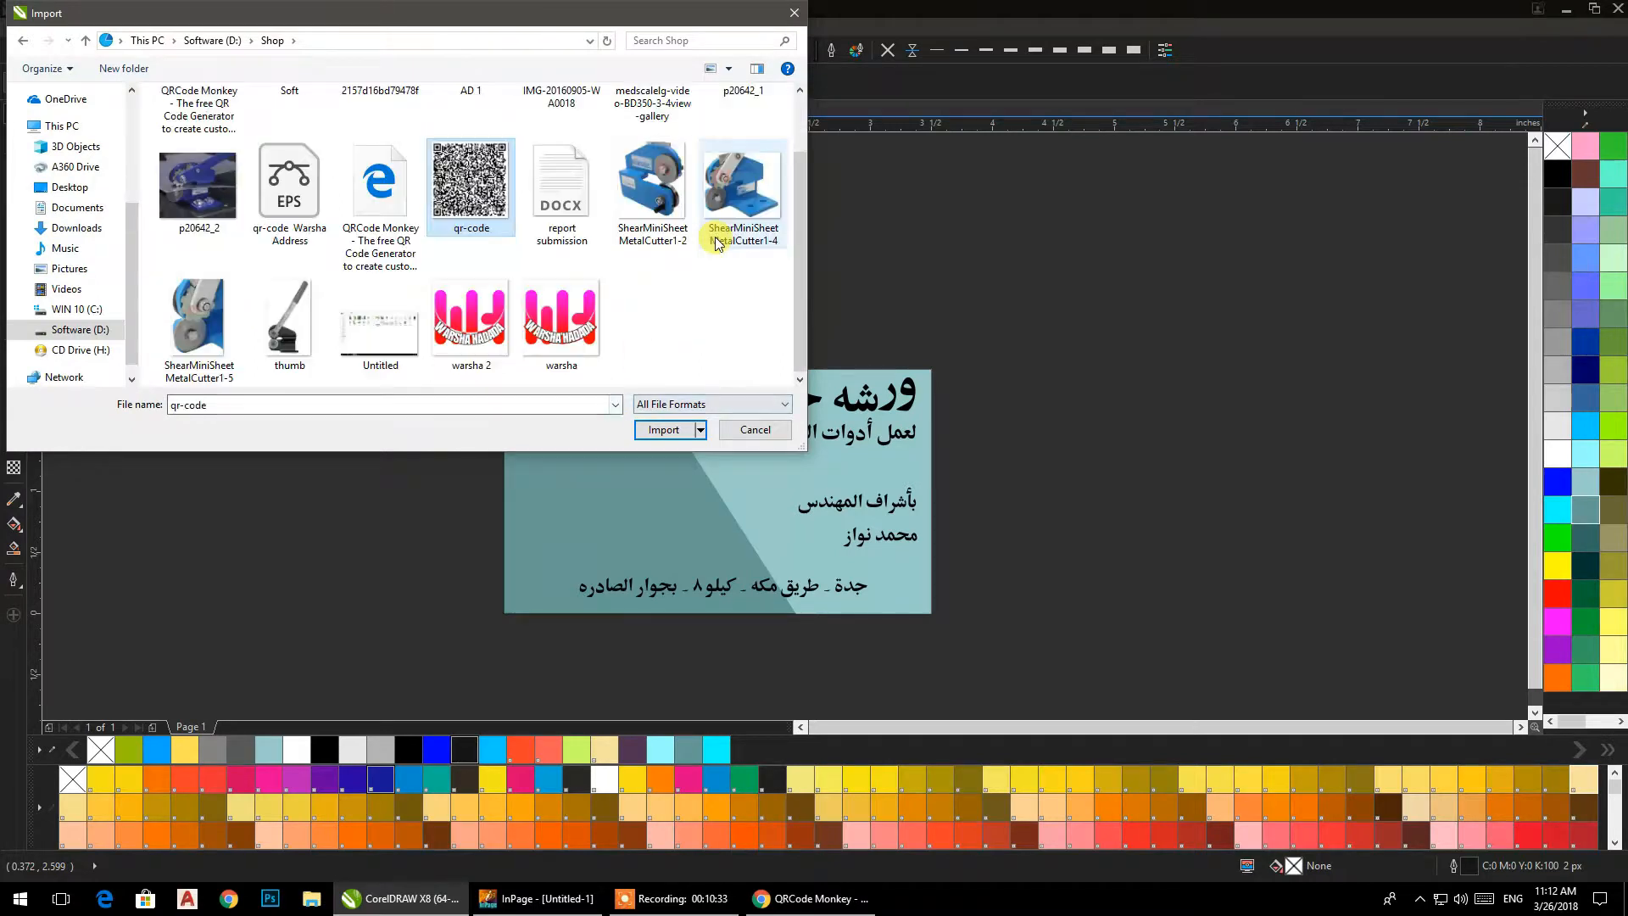
click(650, 439)
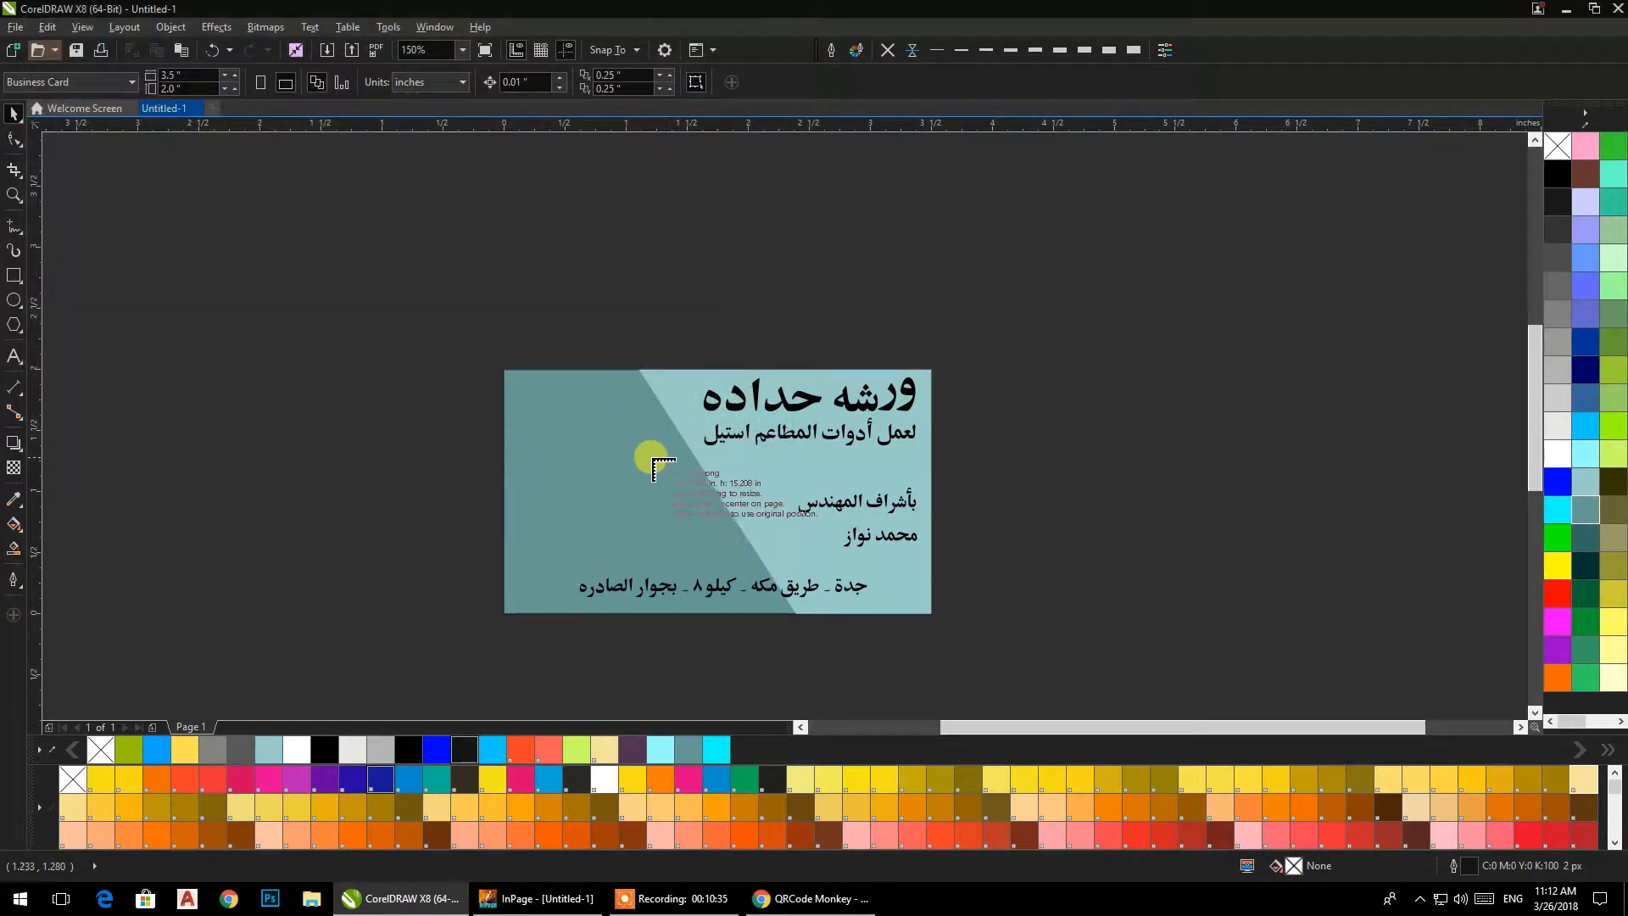
drag(718, 490, 735, 457)
Move the QR code to the dark area near the card's upper-left corner and enlarge it slightly.
scroll(725, 457, up, 4)
scroll(710, 409, down, 2)
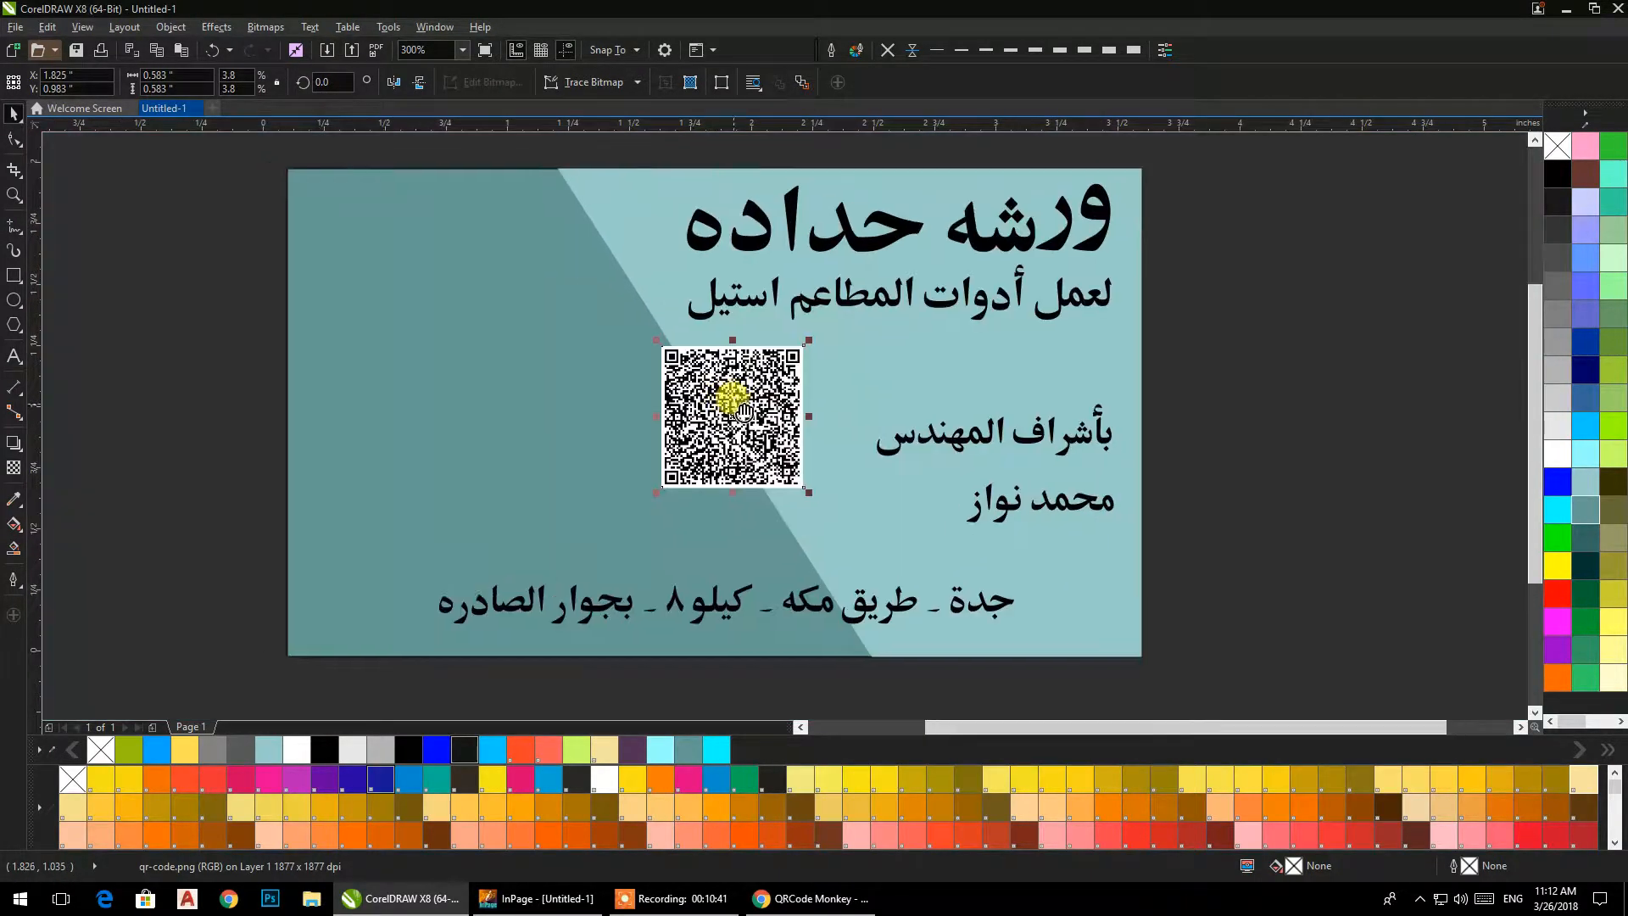
drag(791, 428, 664, 363)
drag(632, 297, 457, 349)
click(266, 254)
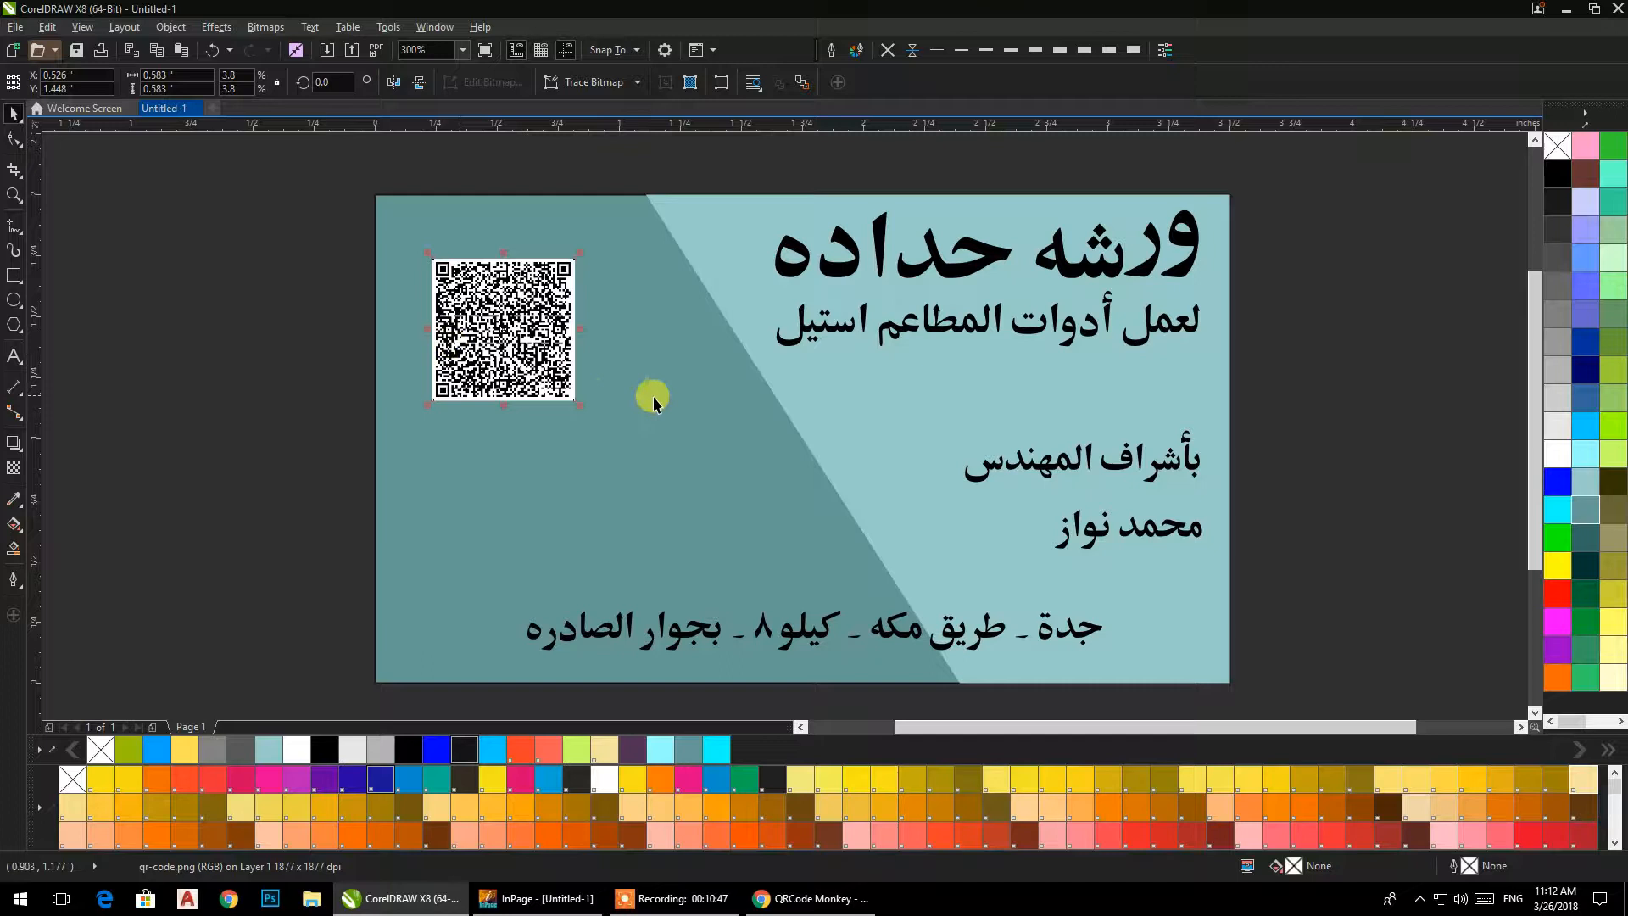
drag(580, 404, 610, 436)
click(363, 352)
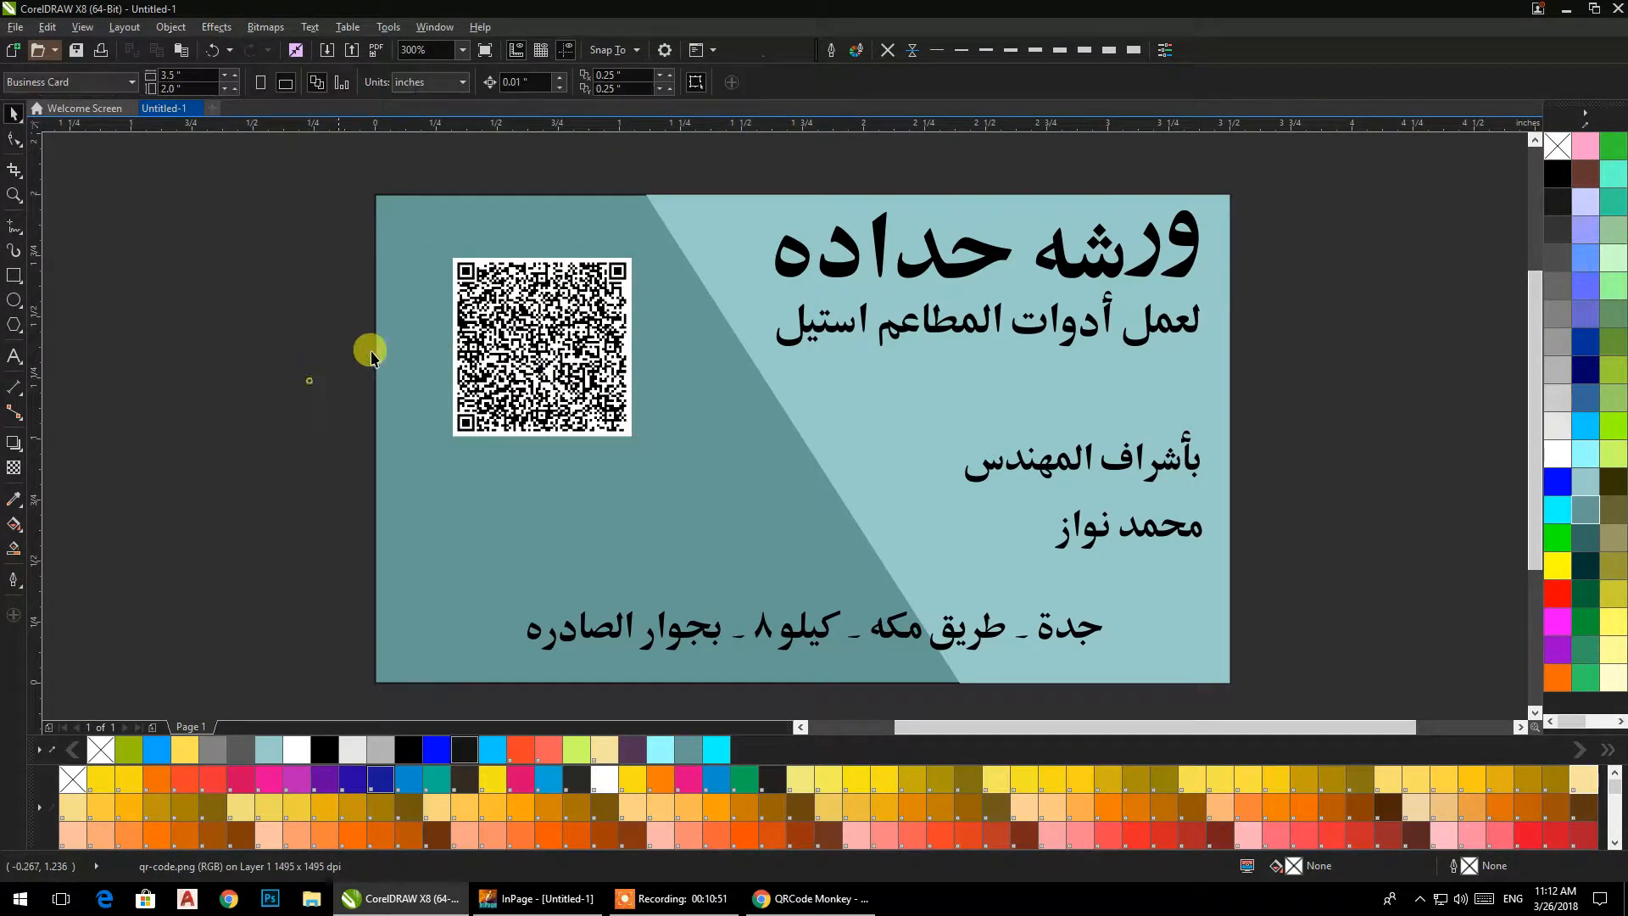
Draw a margin rectangle of about 3.3 by 1.83 in, centred inside the card's edges.
scroll(513, 320, up, 2)
scroll(528, 320, down, 2)
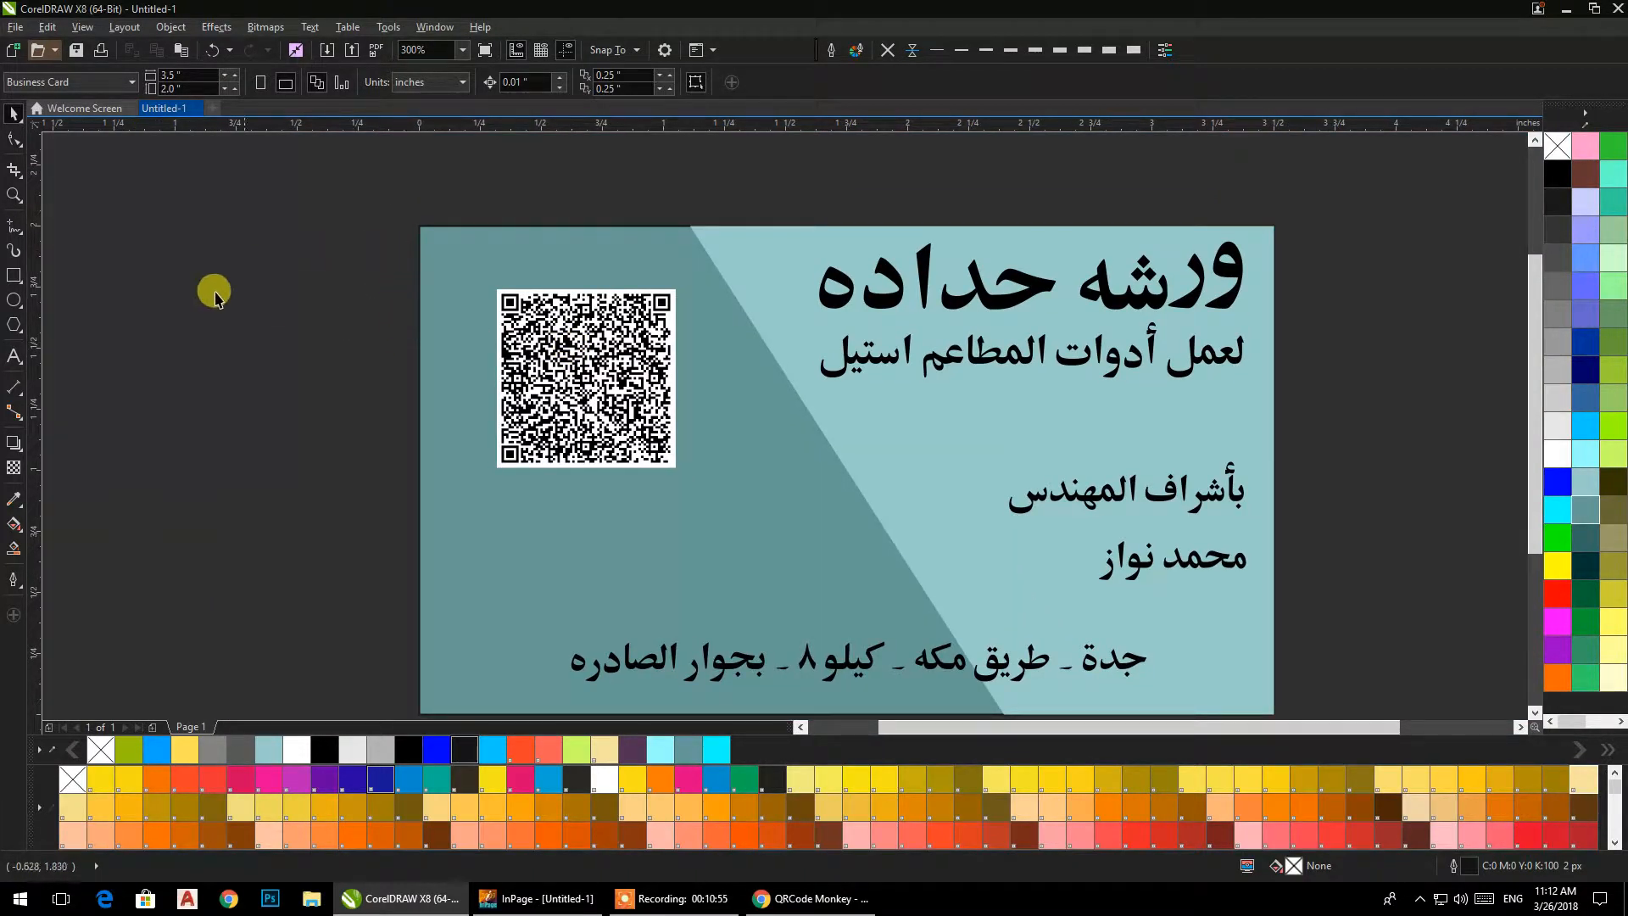
click(13, 275)
mouse_move(443, 248)
mouse_down()
mouse_move(492, 293)
mouse_move(1137, 664)
mouse_move(1250, 694)
mouse_up()
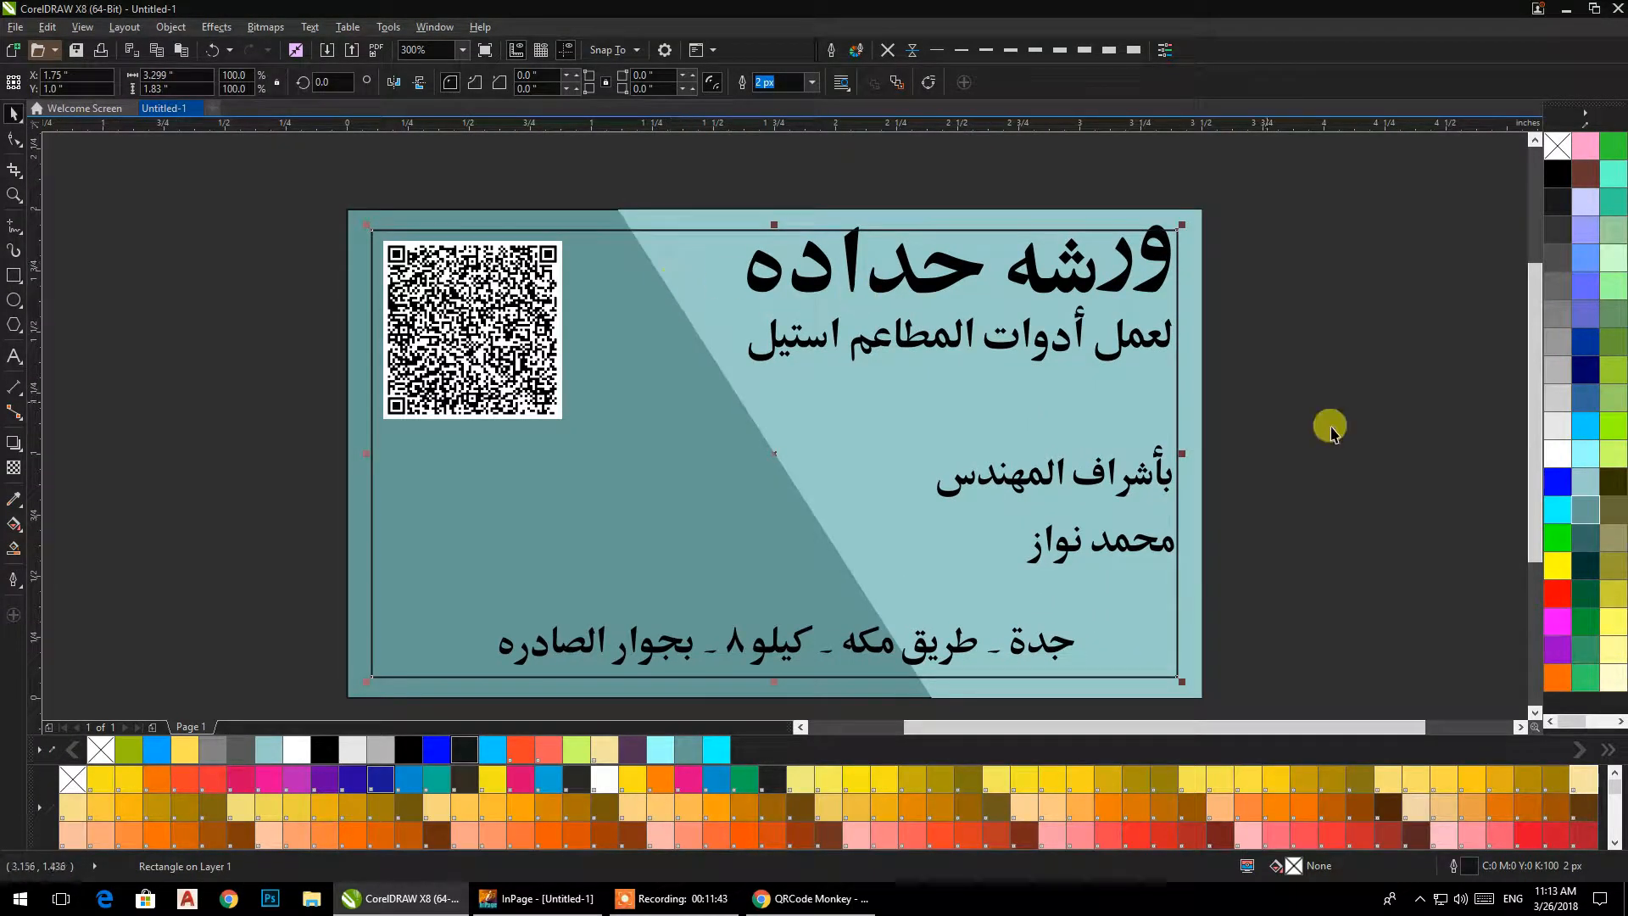
Nudge the shop heading and its subtitle line down so both sit inside the margin rectangle.
drag(1278, 189, 644, 408)
key(Down)
key(Down)
key(Down)
key(Down)
key(Down)
key(Down)
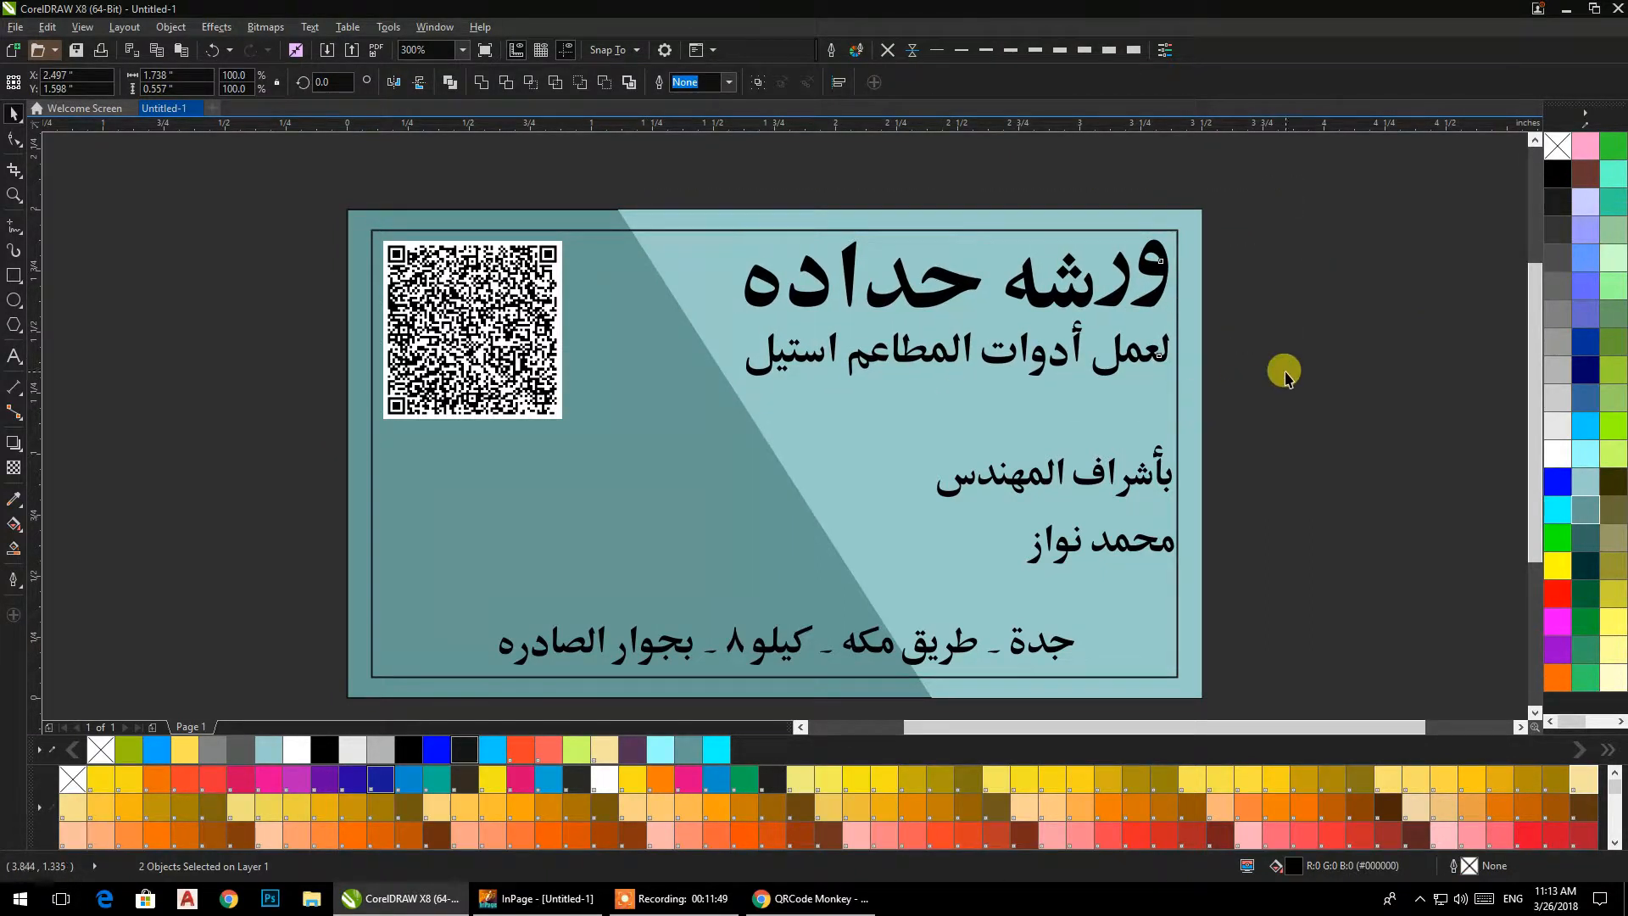
Nudge the two supervising engineer text lines slightly upward along the right margin.
click(1253, 424)
drag(870, 605, 866, 599)
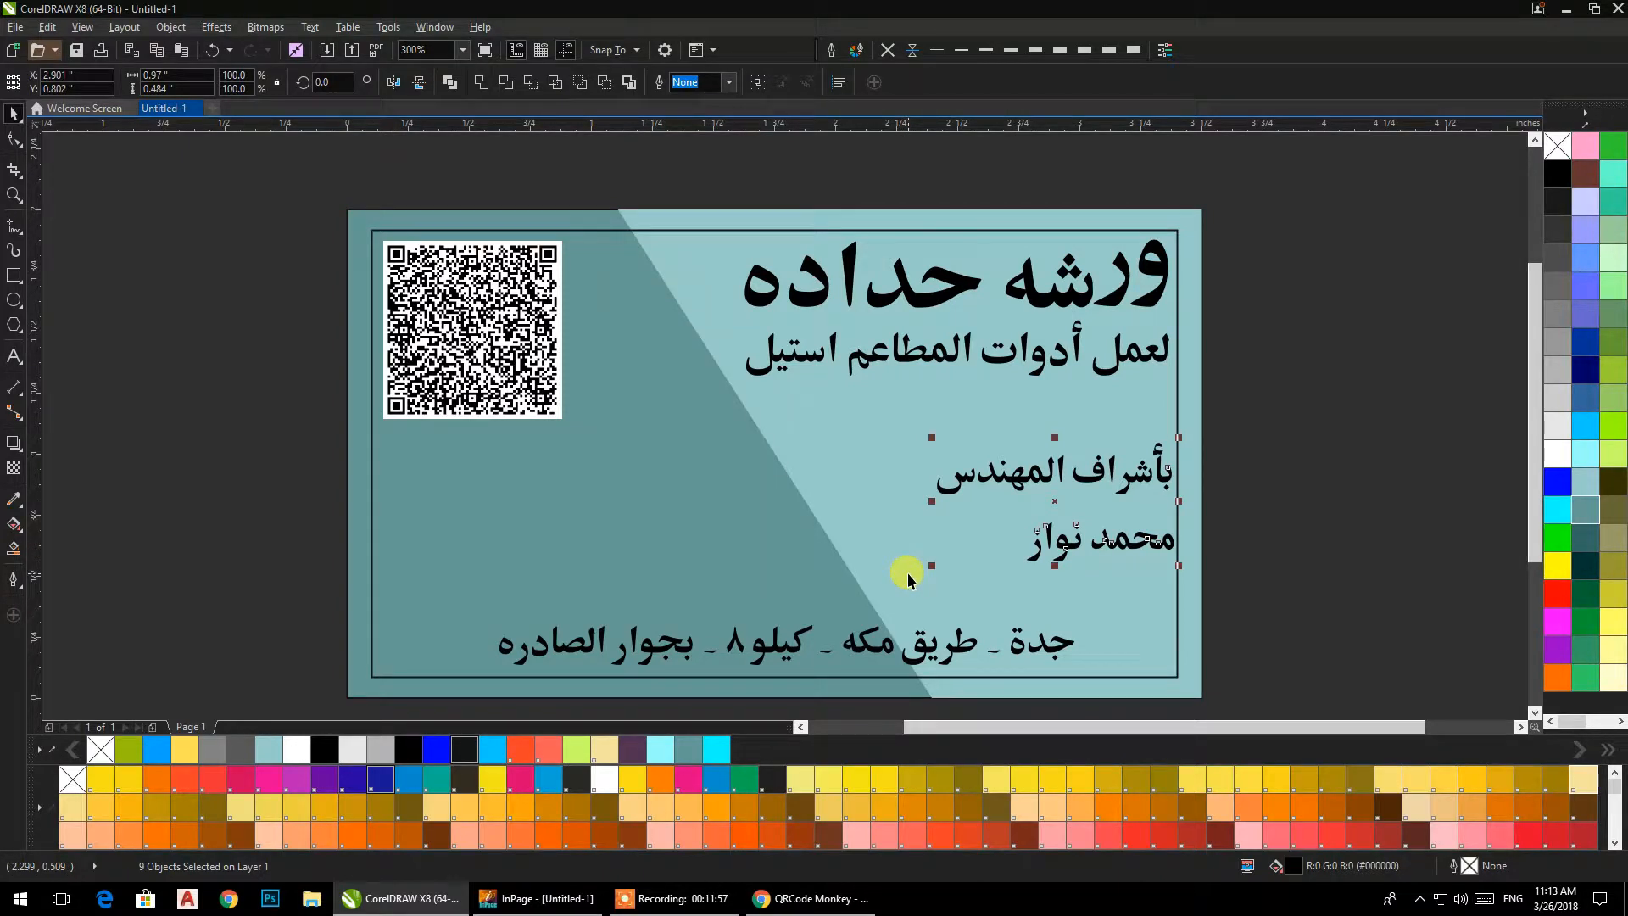
click(1348, 448)
drag(883, 523, 907, 513)
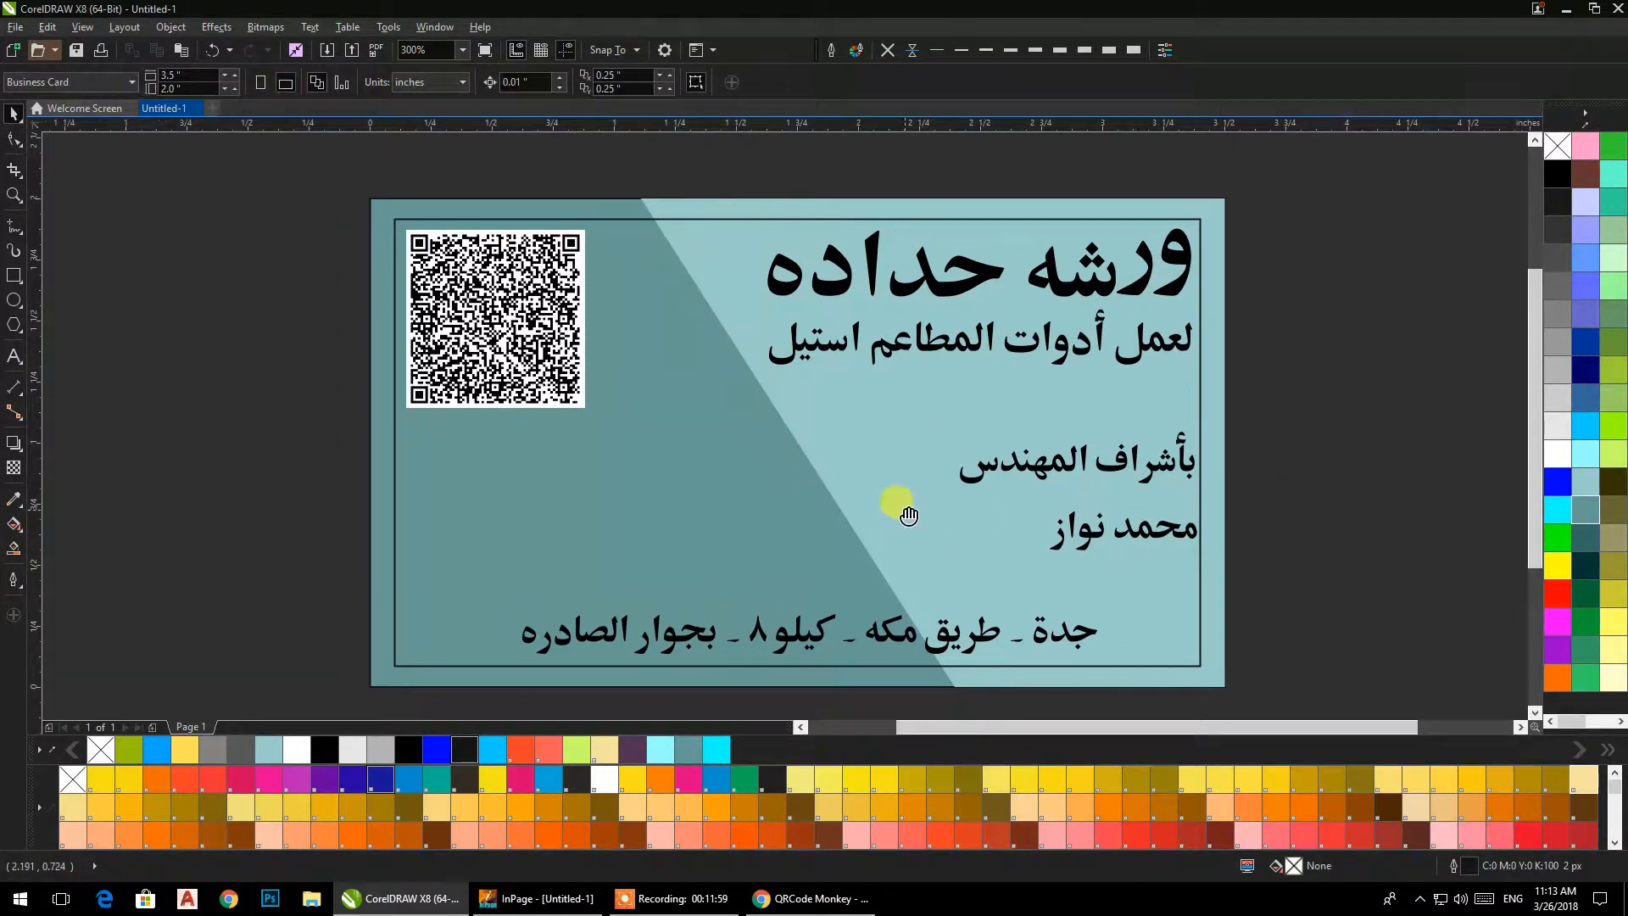
drag(1272, 478, 1176, 506)
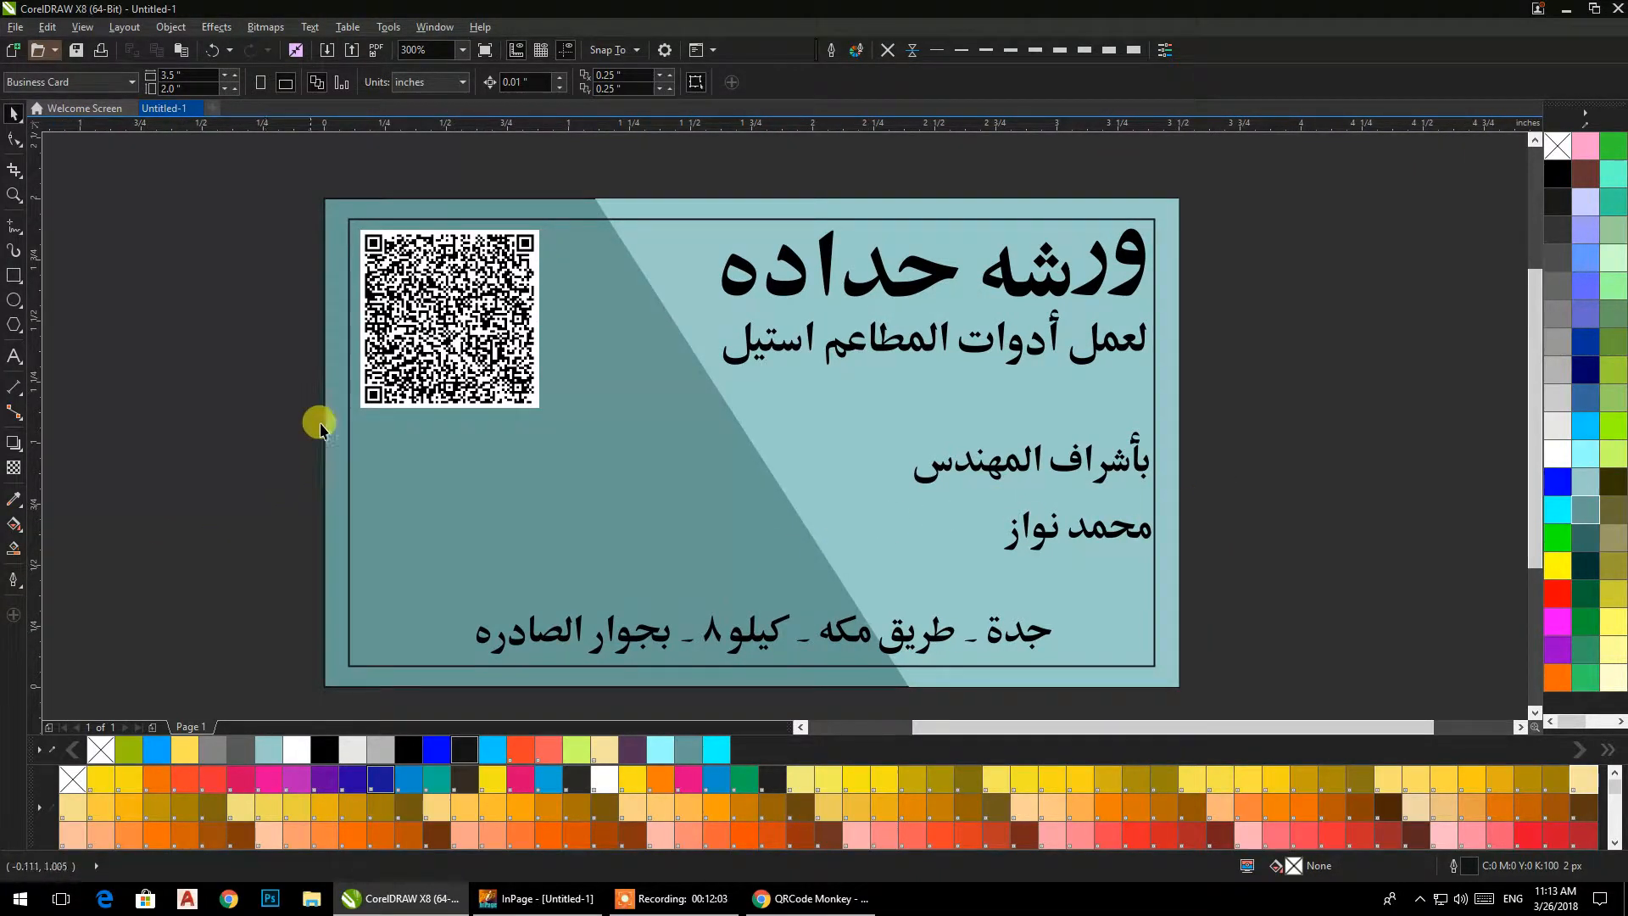
Shrink the QR code toward its upper-left corner, keeping it inside the margin rectangle.
click(391, 360)
drag(222, 193, 514, 382)
click(246, 402)
drag(245, 397, 233, 351)
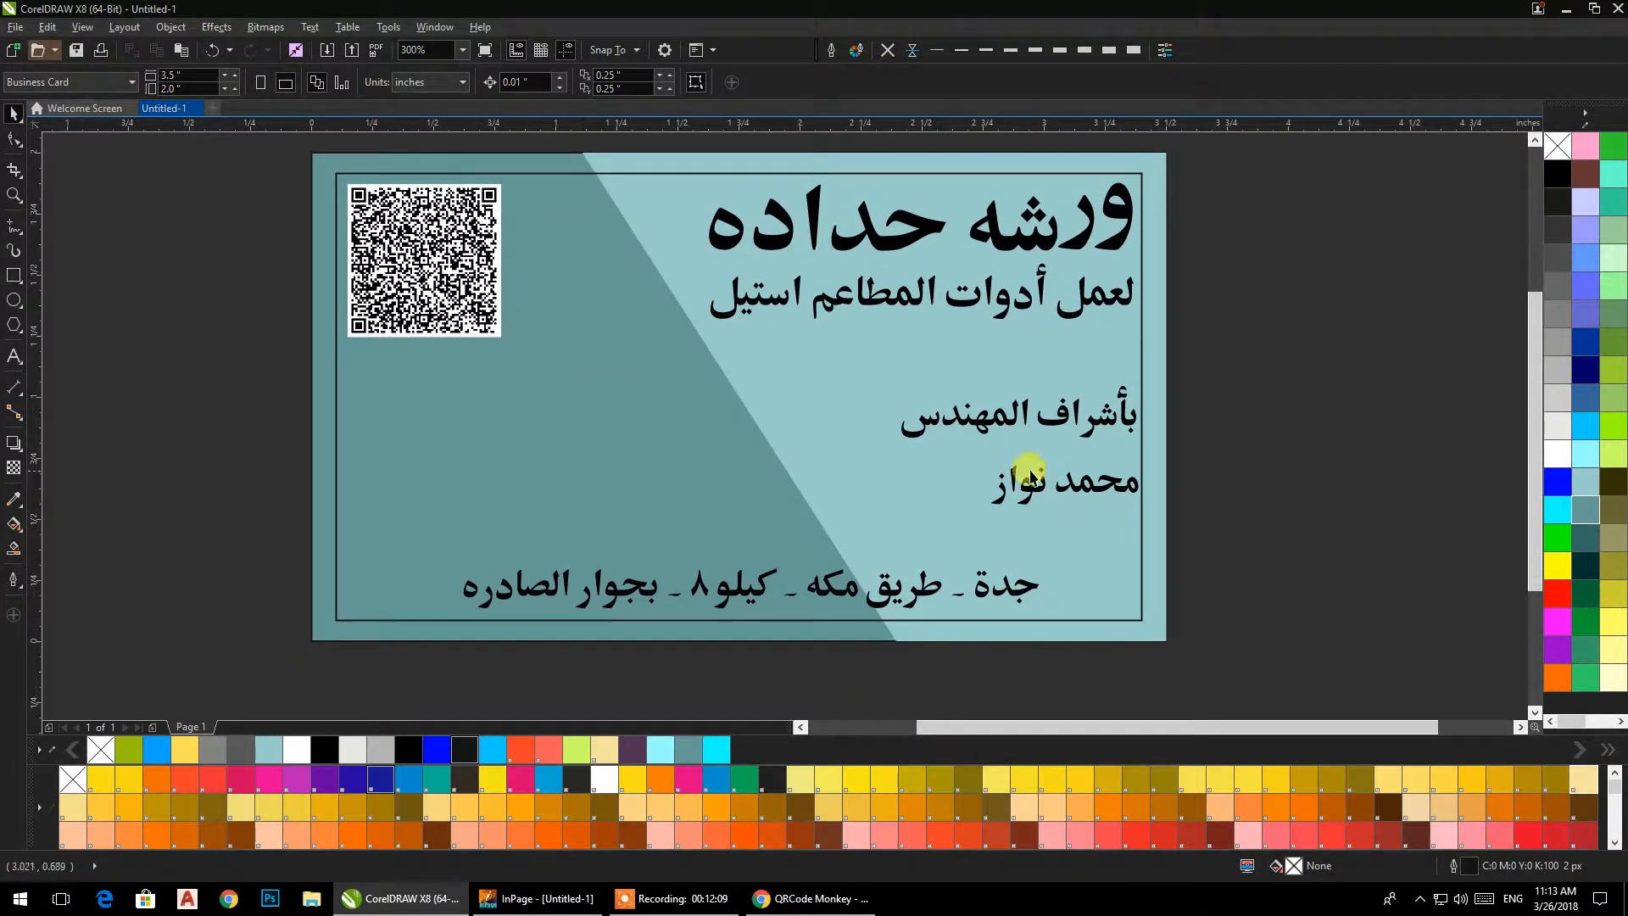
drag(388, 368, 404, 374)
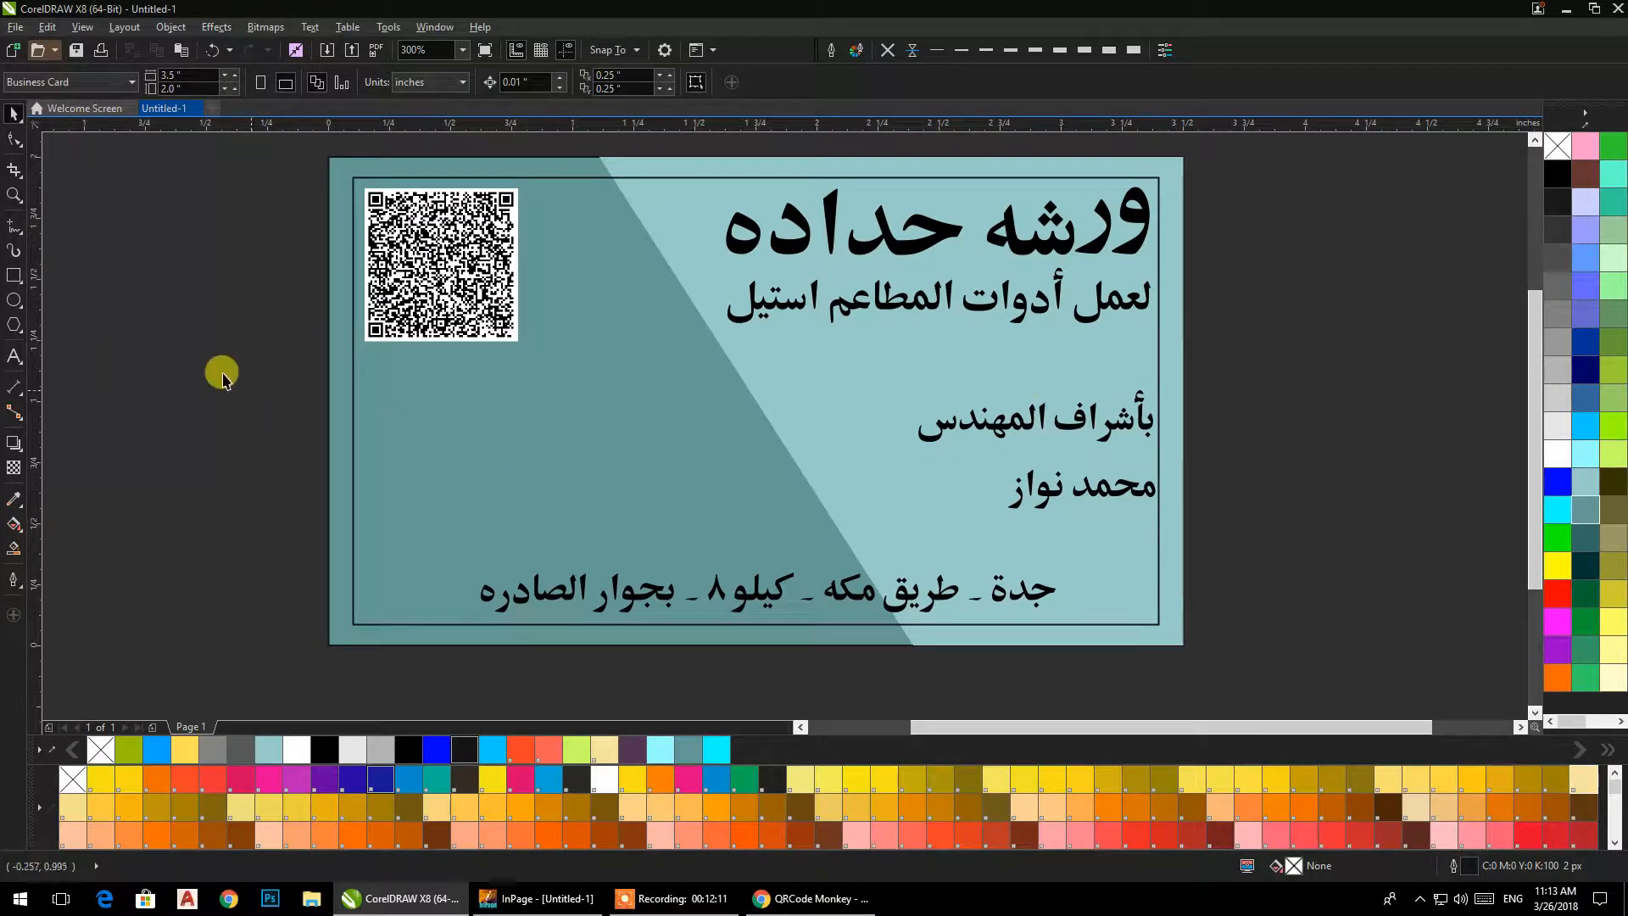
Draw a rectangle of about 1.63 by 0.18 in below the QR code and stack three evenly spaced duplicates beneath it.
drag(268, 291, 1066, 380)
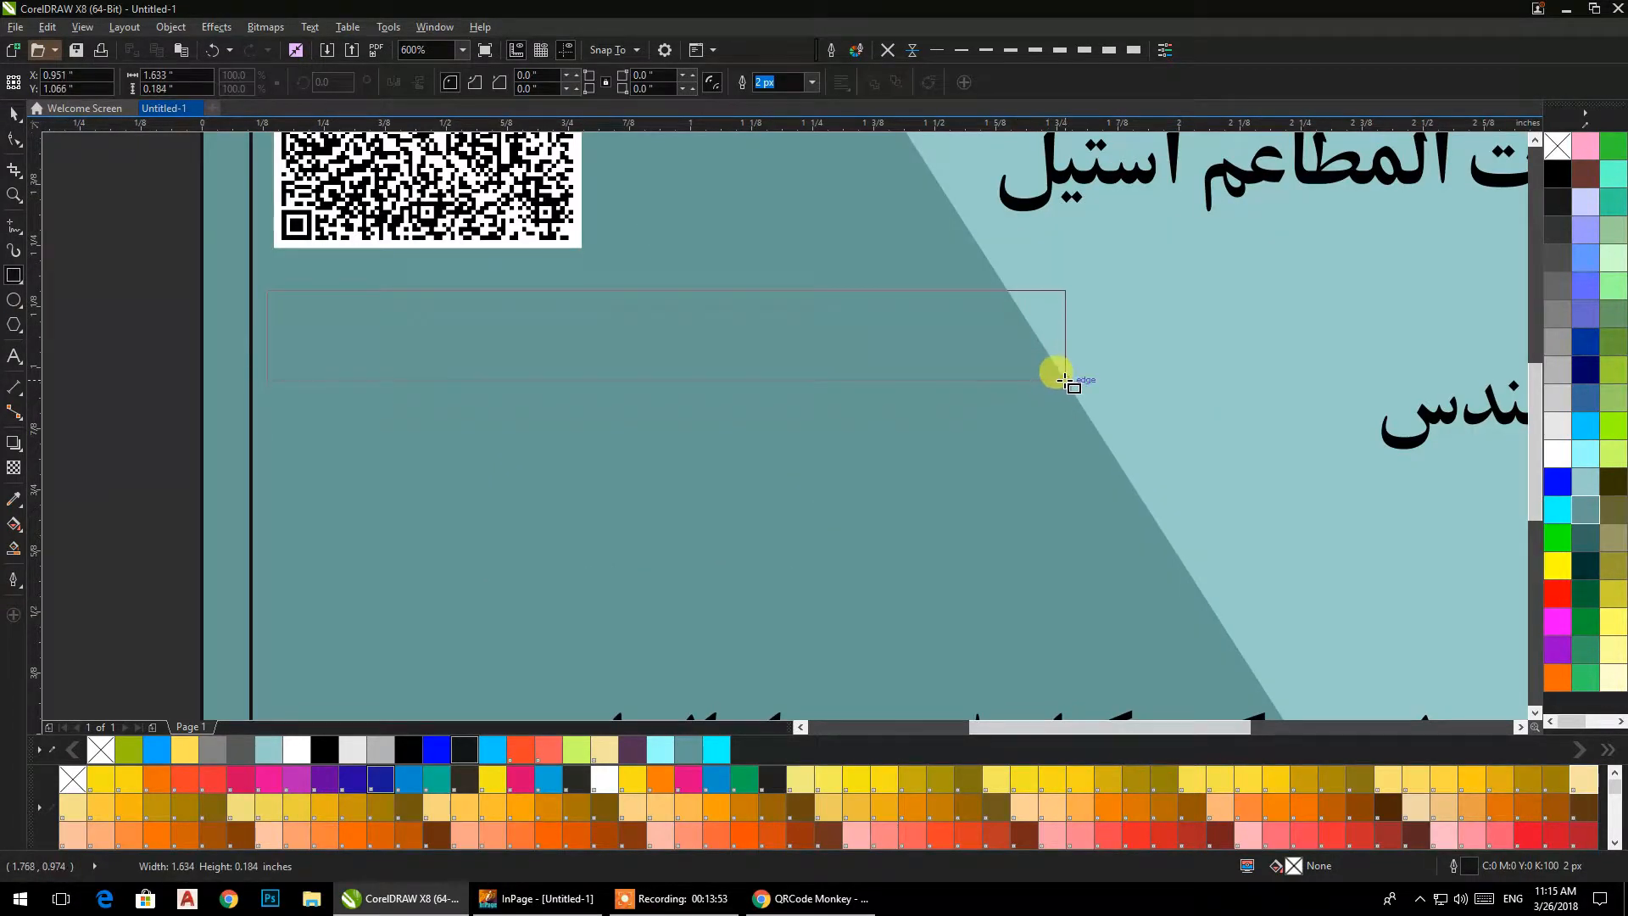
click(12, 114)
key(ctrl+d)
drag(672, 342, 624, 432)
key(ctrl+d)
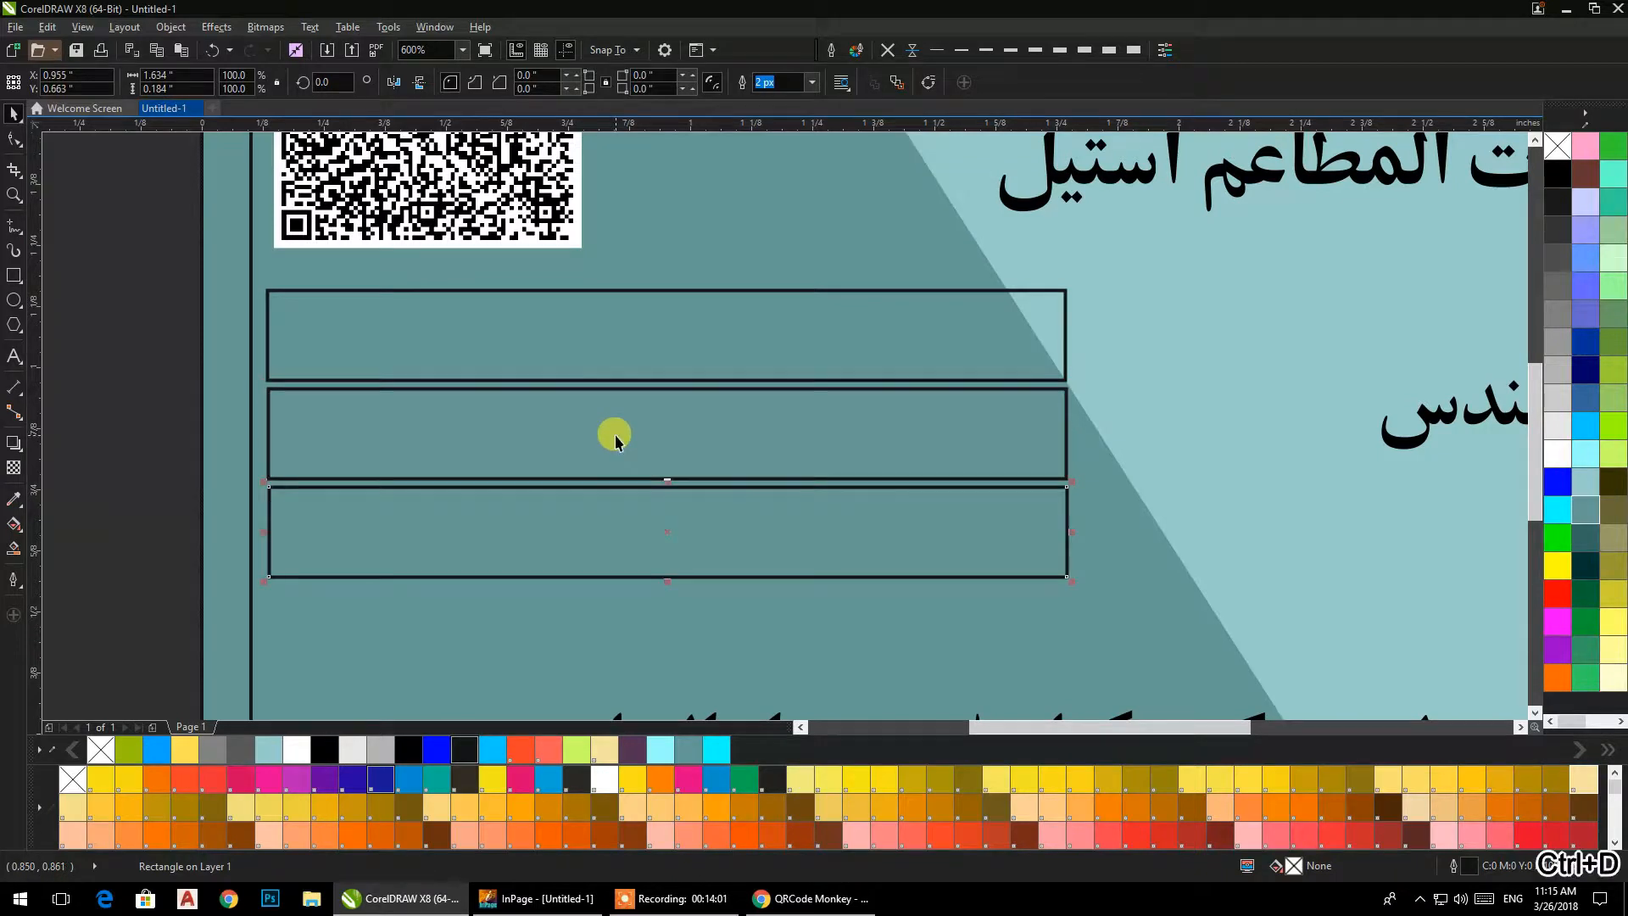
key(ctrl+d)
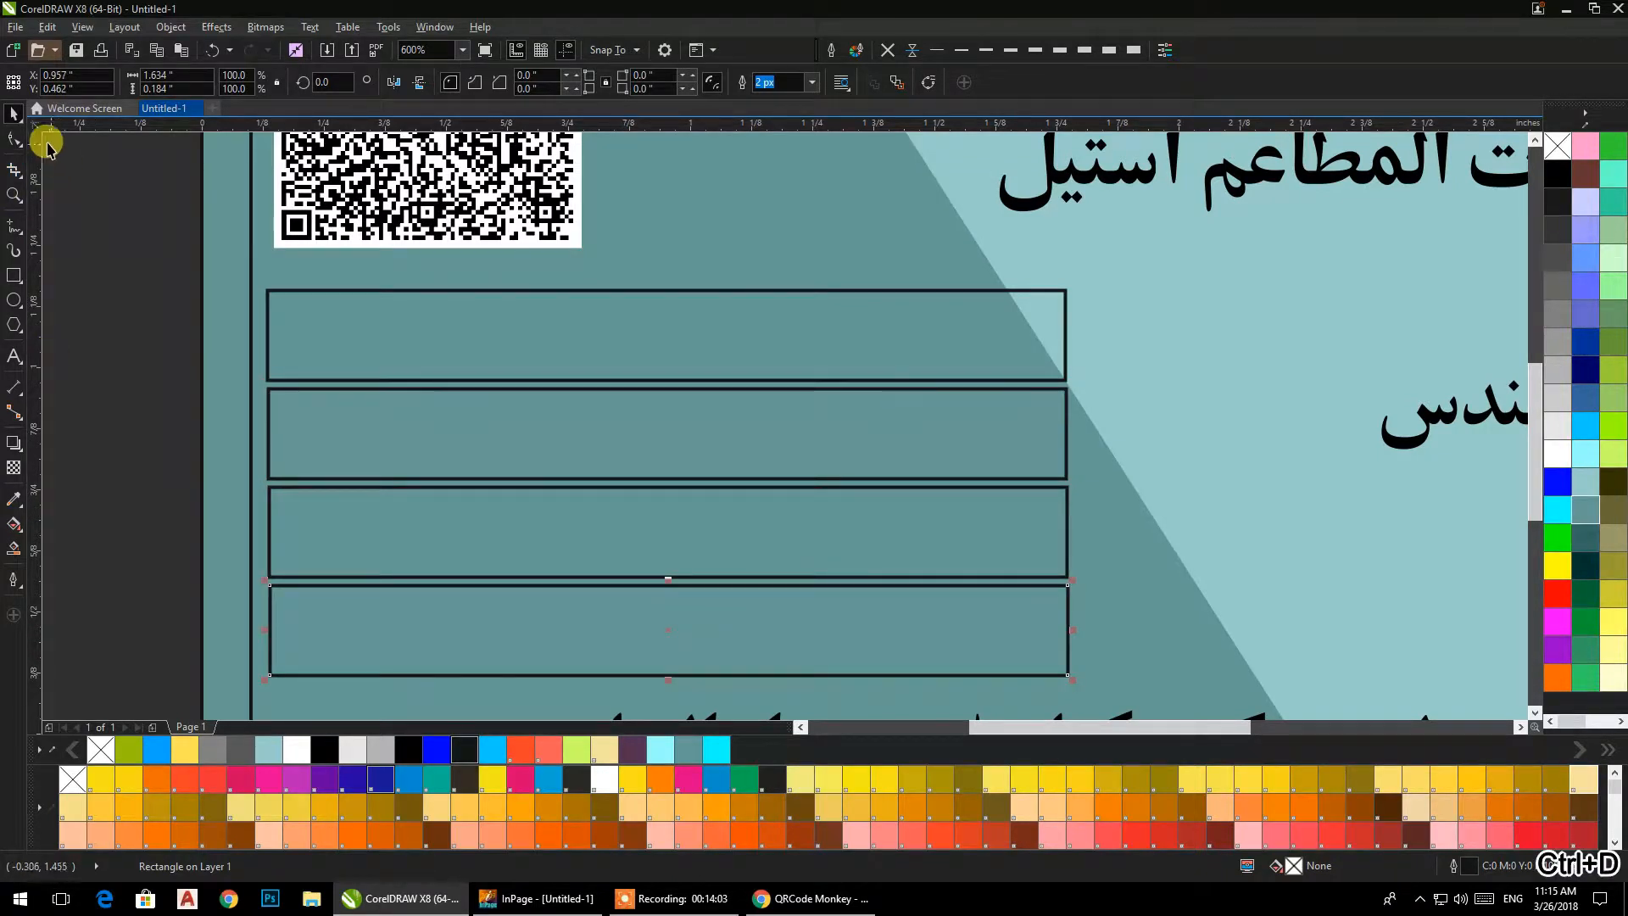
Widen the three lower rectangles to about 2.05 in and the top one to about 1.79 in, past the diagonal background edge.
click(124, 267)
click(437, 521)
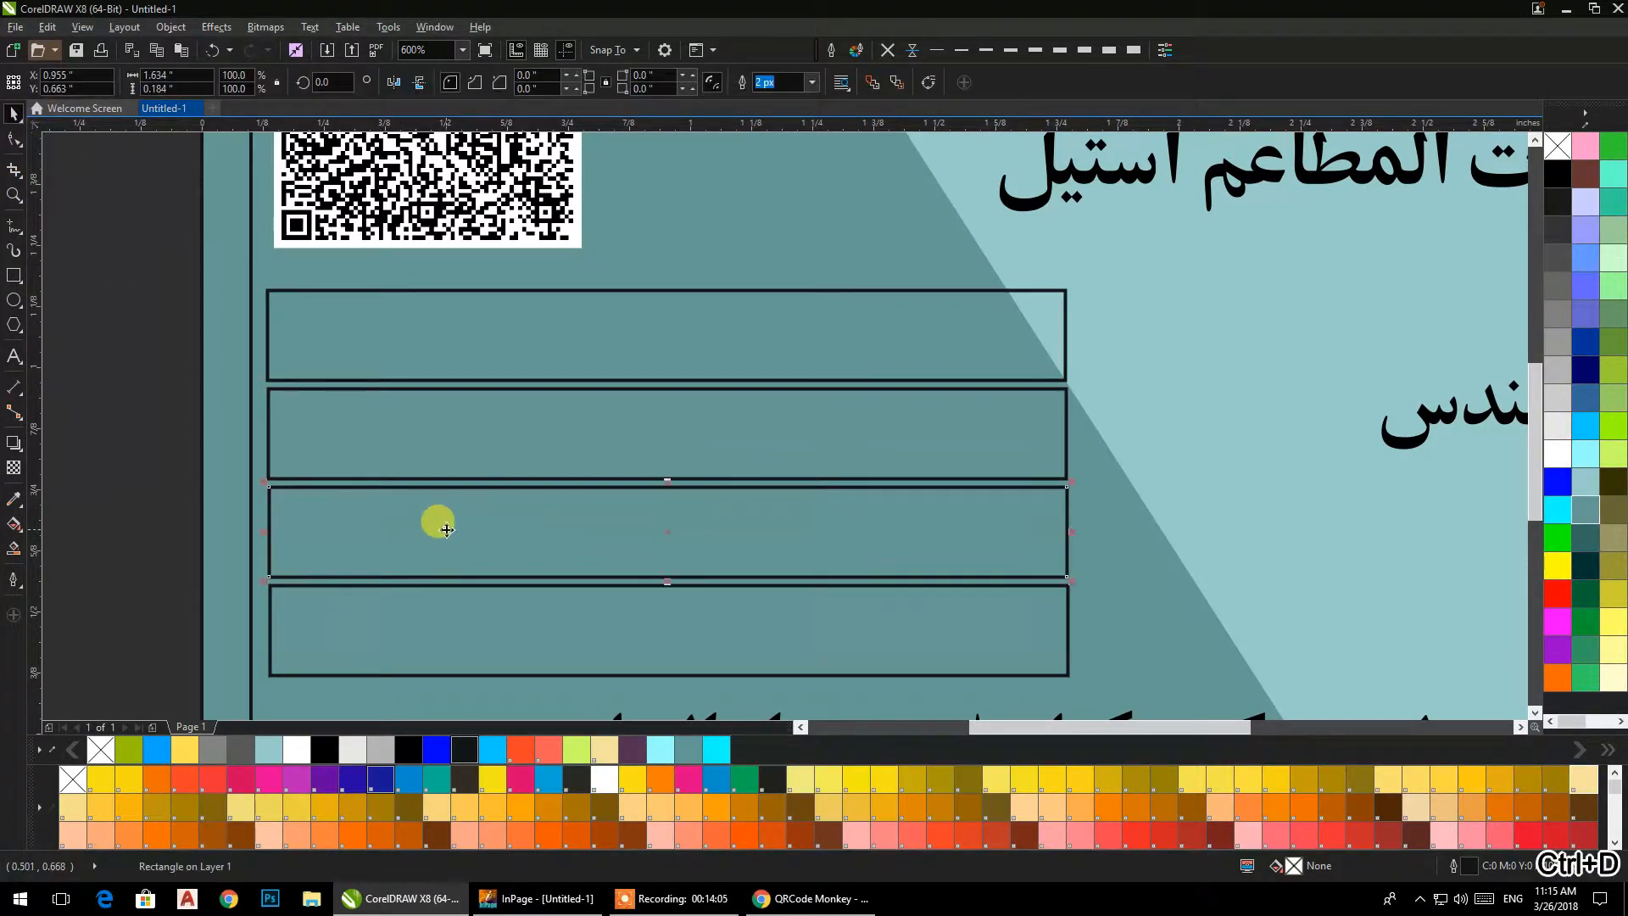
shift+click(531, 617)
shift+click(627, 445)
drag(1072, 540, 1272, 539)
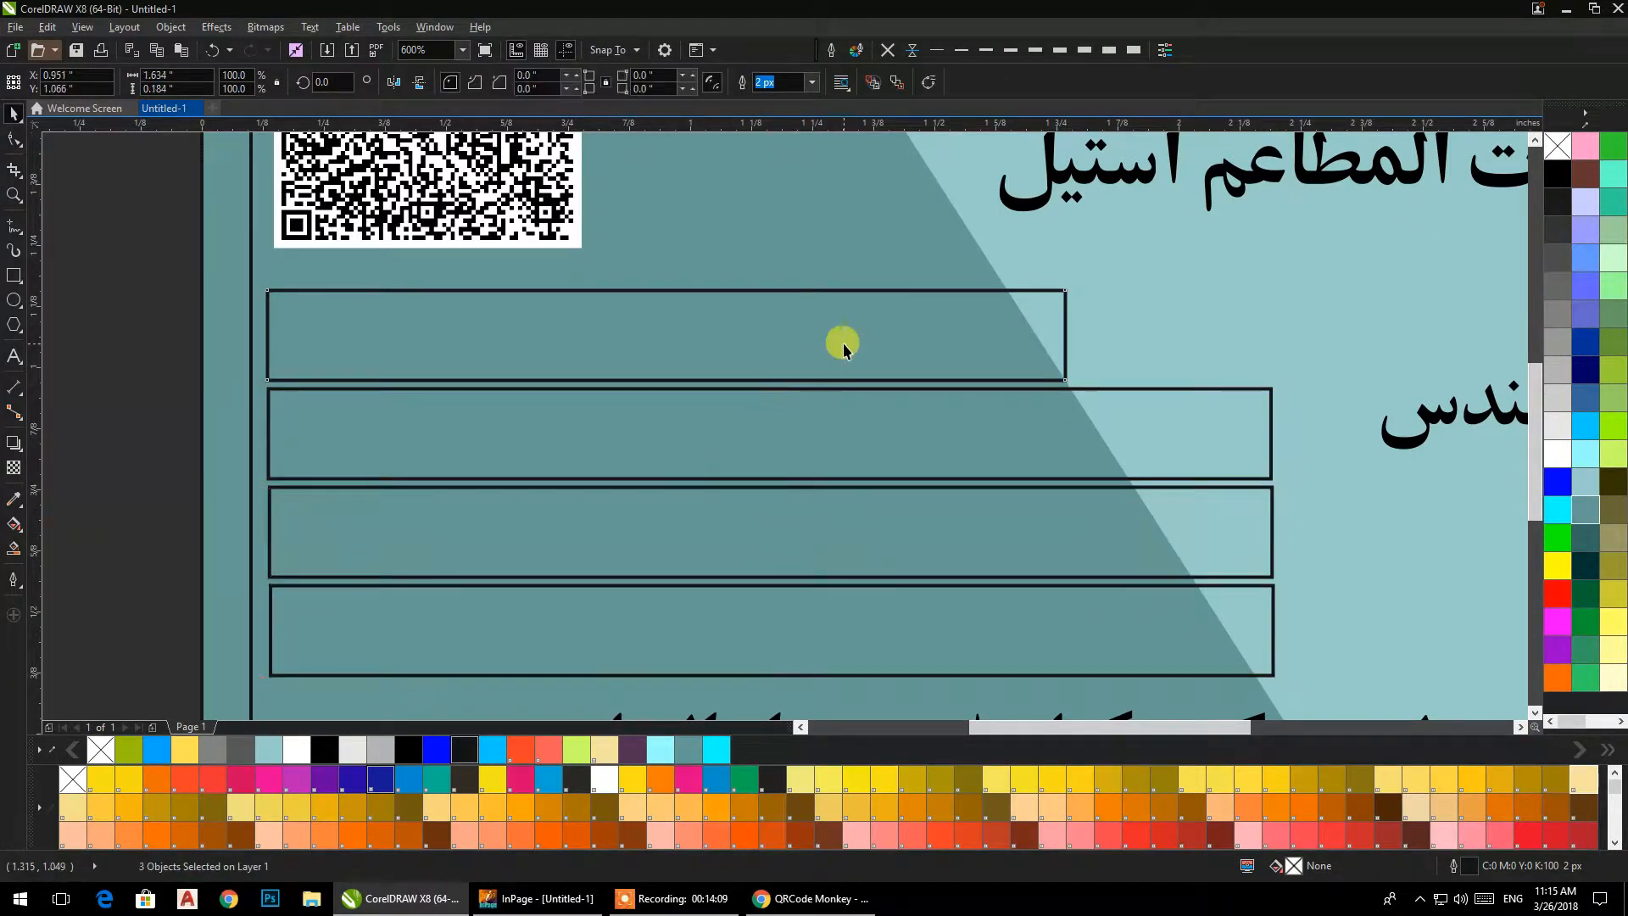
click(1065, 334)
drag(1065, 334, 1145, 334)
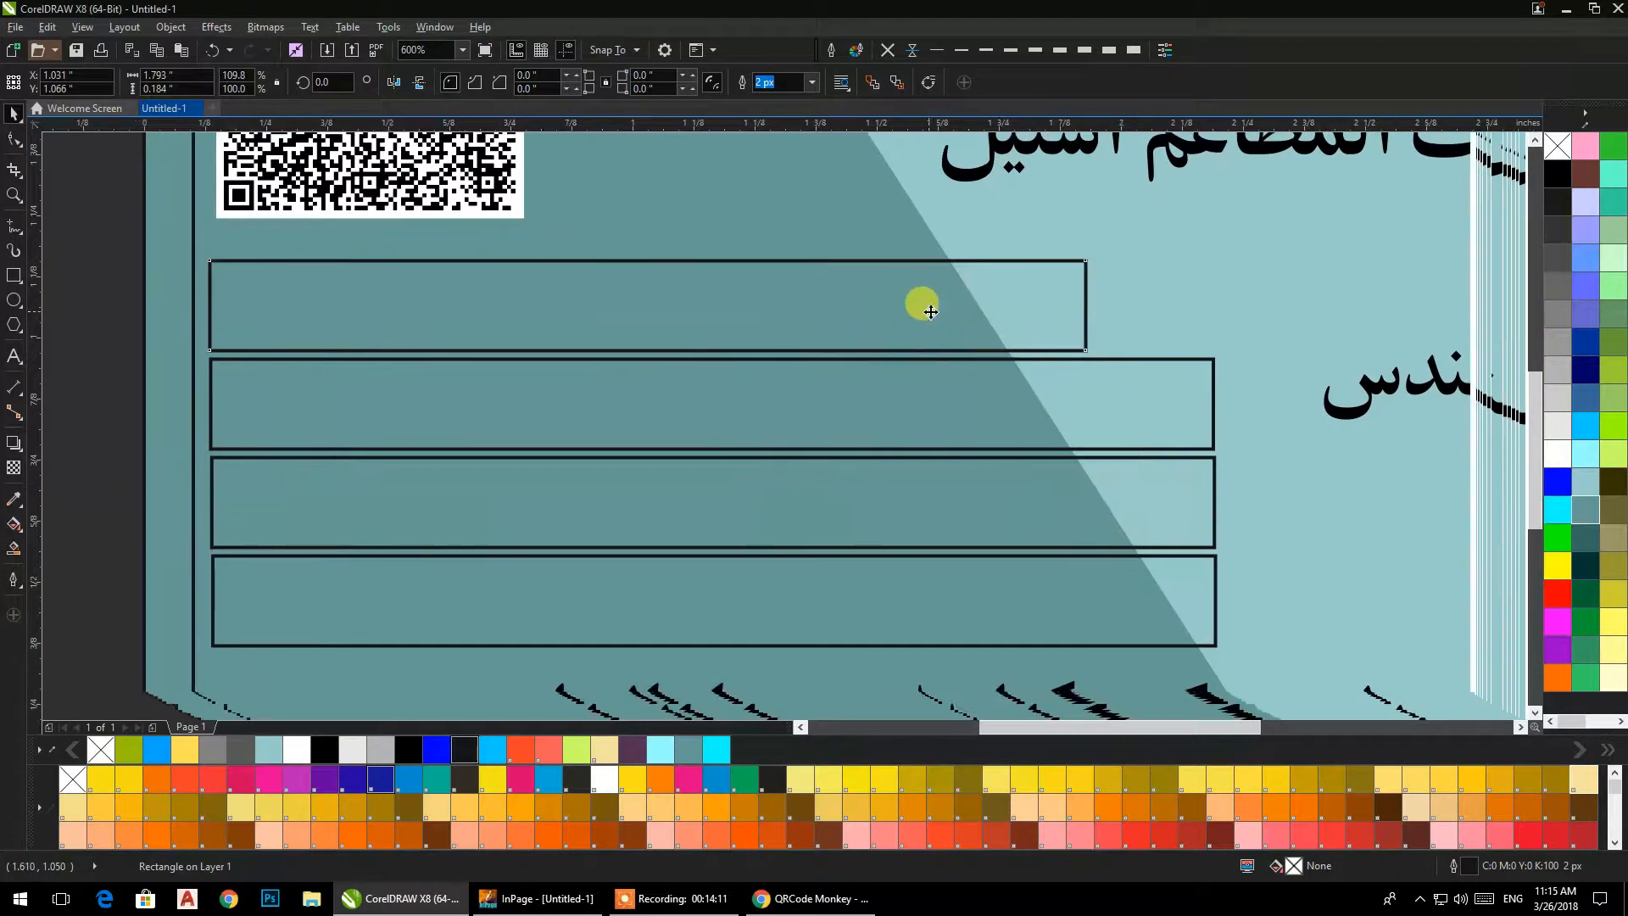
click(71, 313)
scroll(395, 379, down, 2)
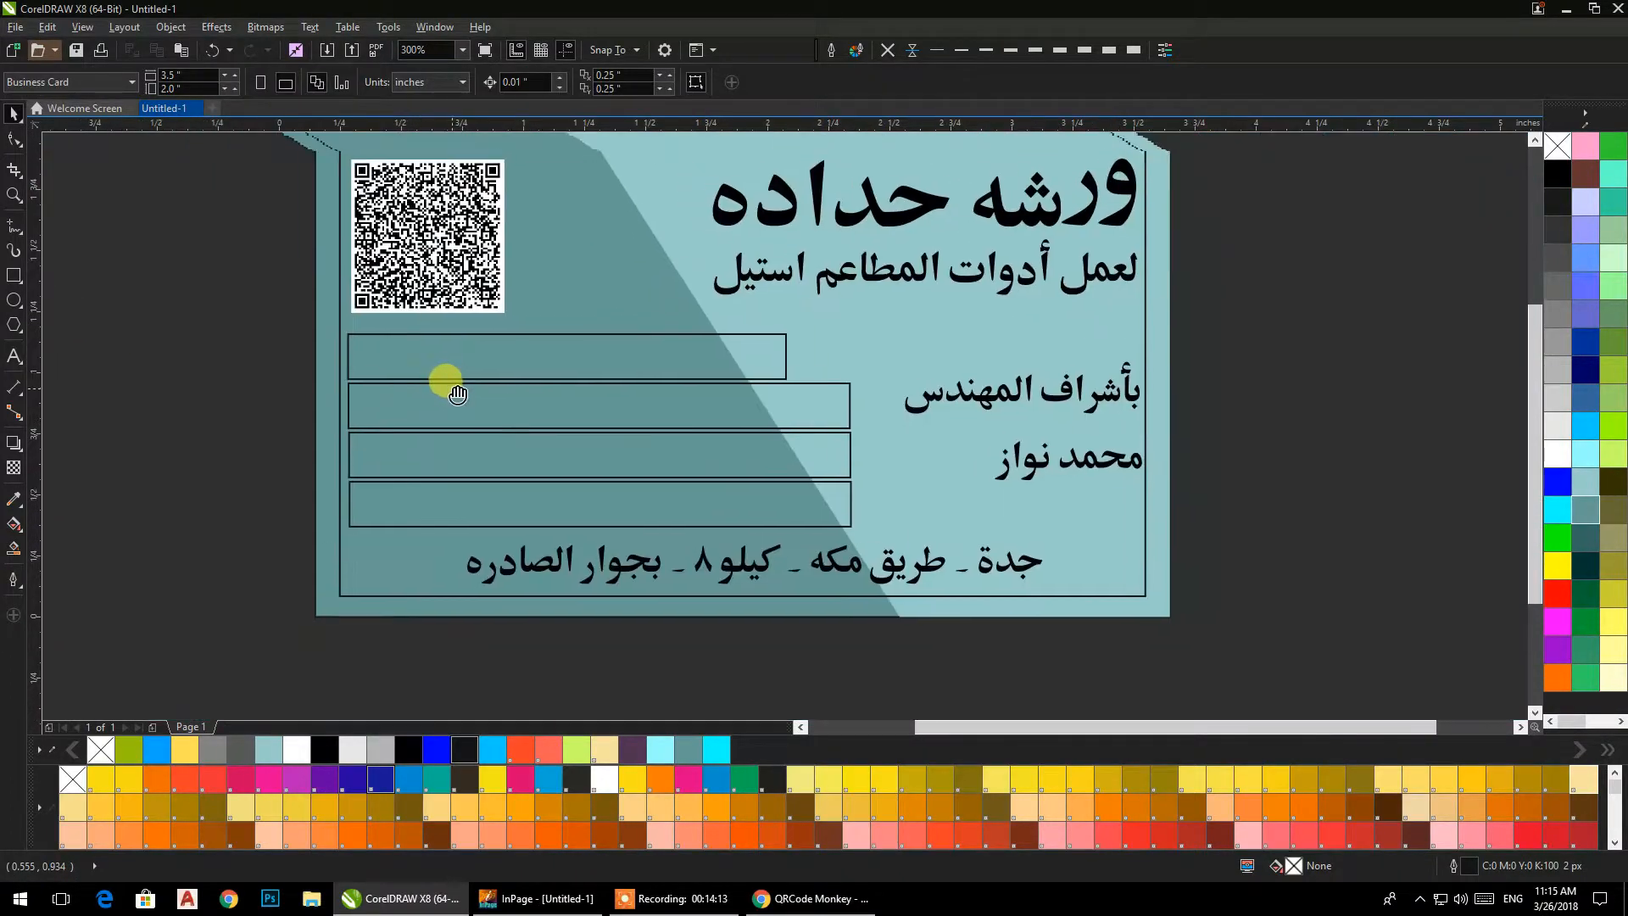
Smart-fill the parts of the four rectangles on the dark side of the diagonal with dark purple.
click(15, 547)
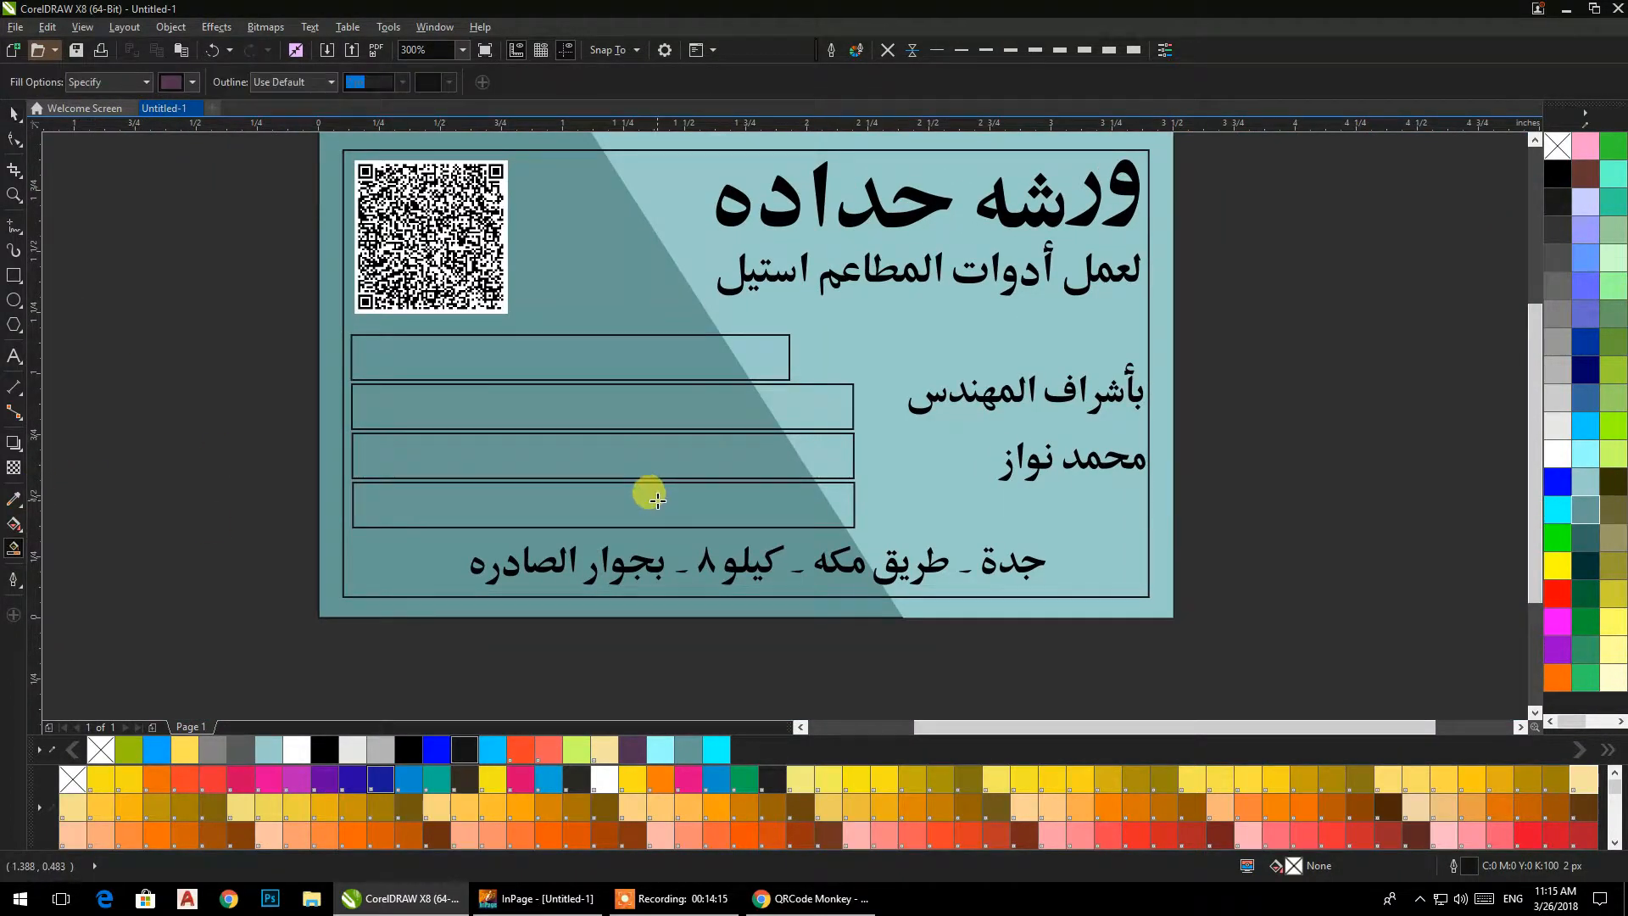
click(658, 501)
click(636, 459)
click(631, 400)
click(634, 363)
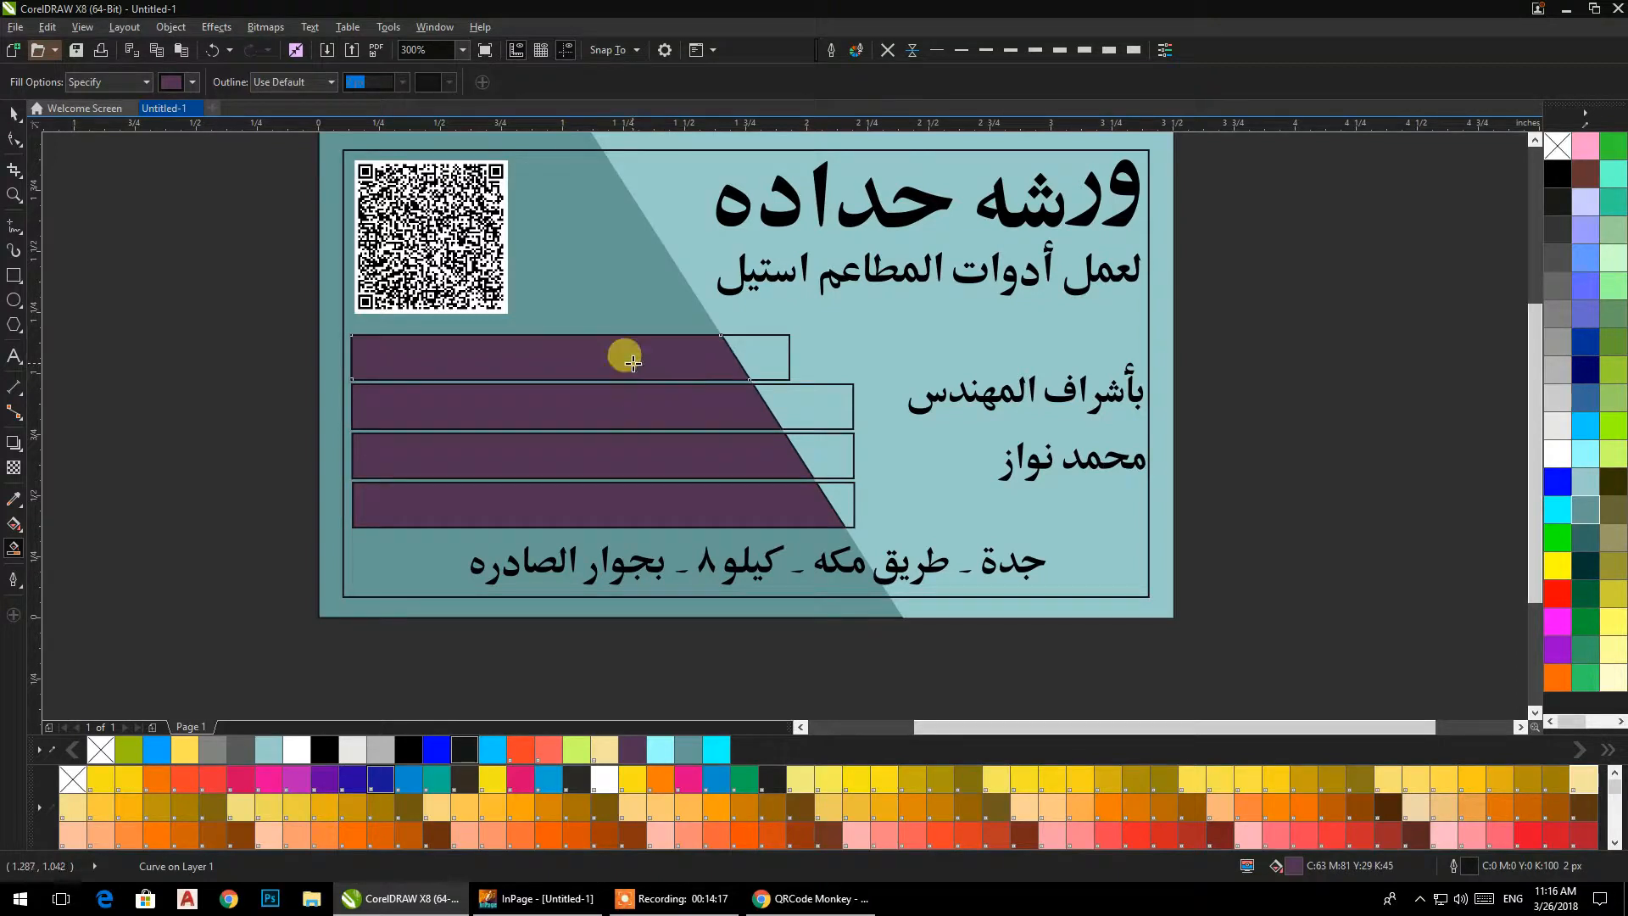
Delete the four original outline rectangles, keeping only the purple slanted bars.
click(12, 117)
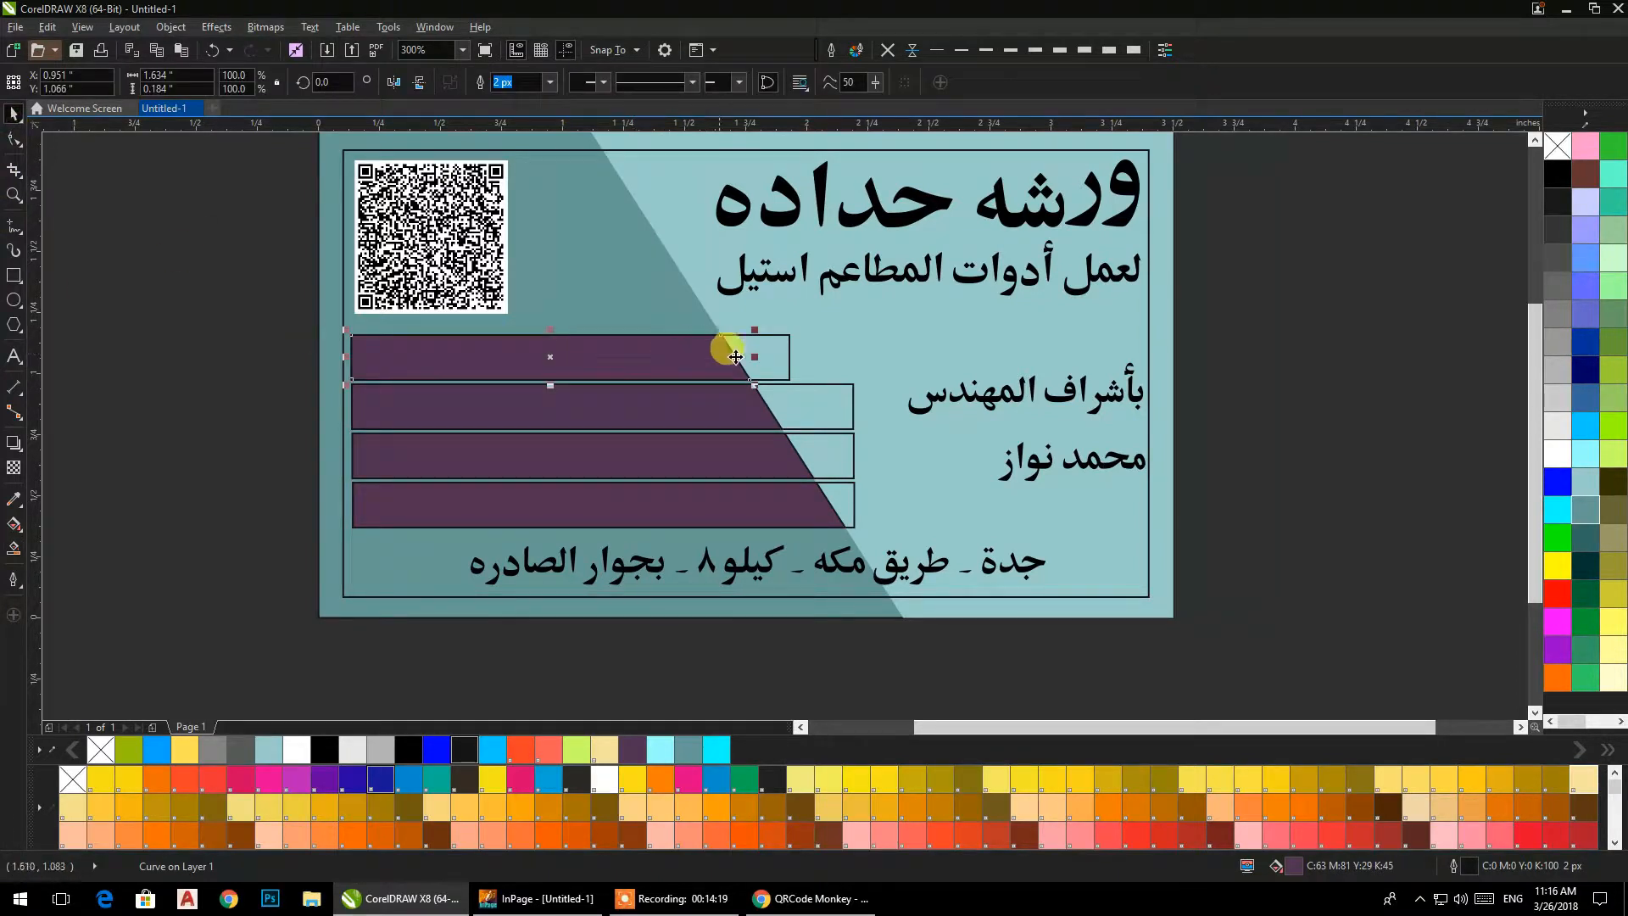
click(255, 322)
click(756, 359)
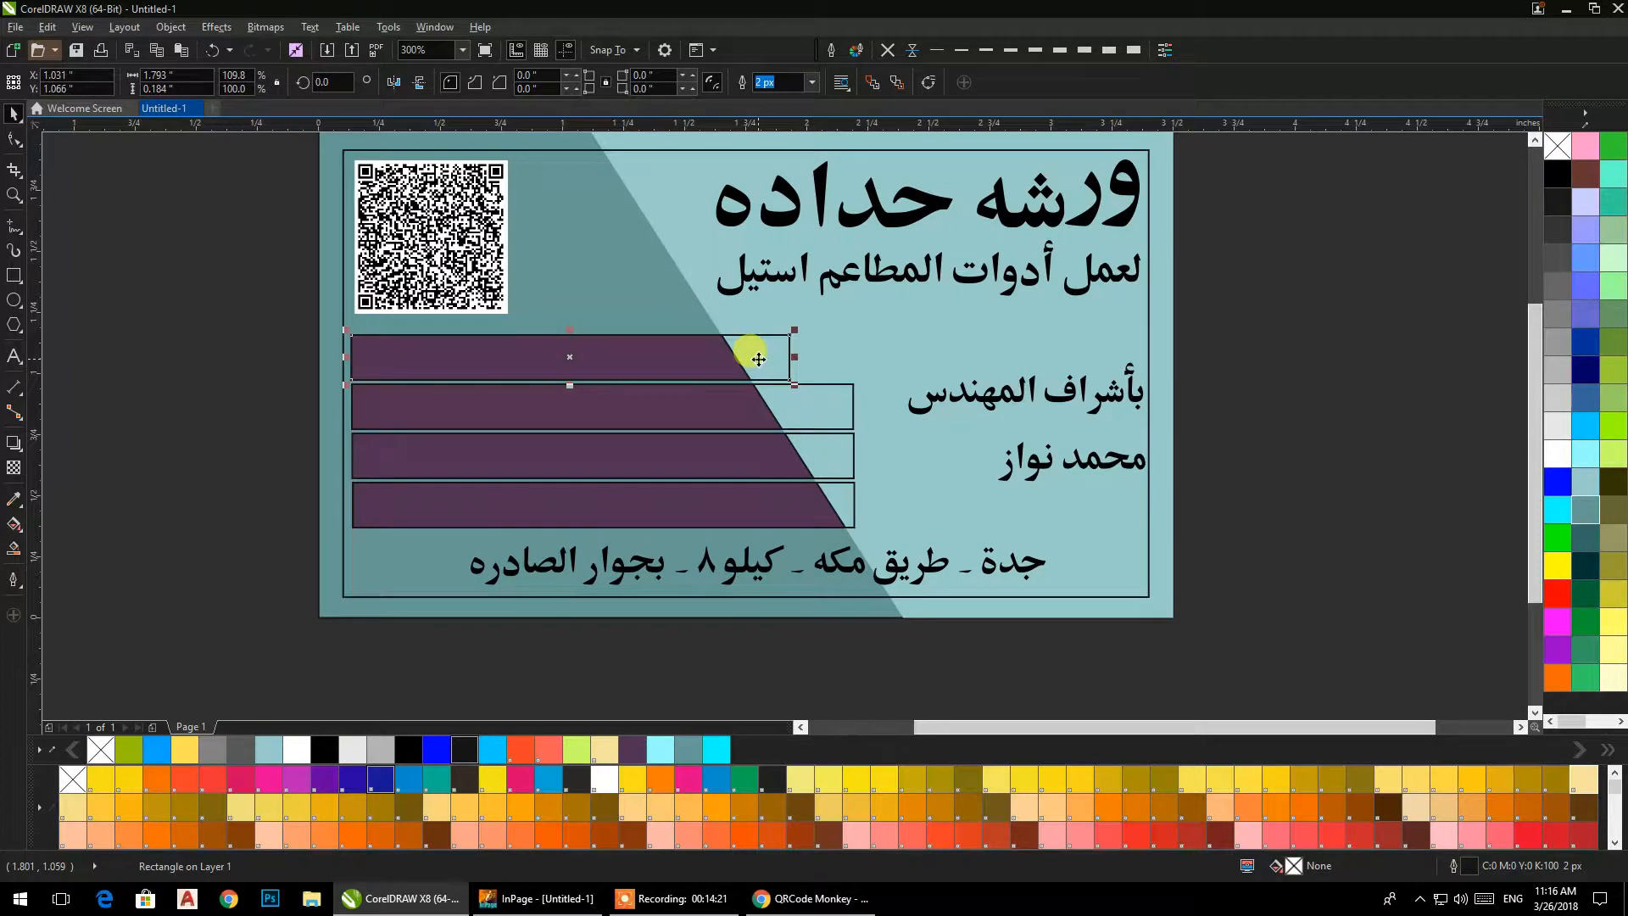
key(Delete)
click(837, 418)
key(Delete)
click(836, 448)
key(Delete)
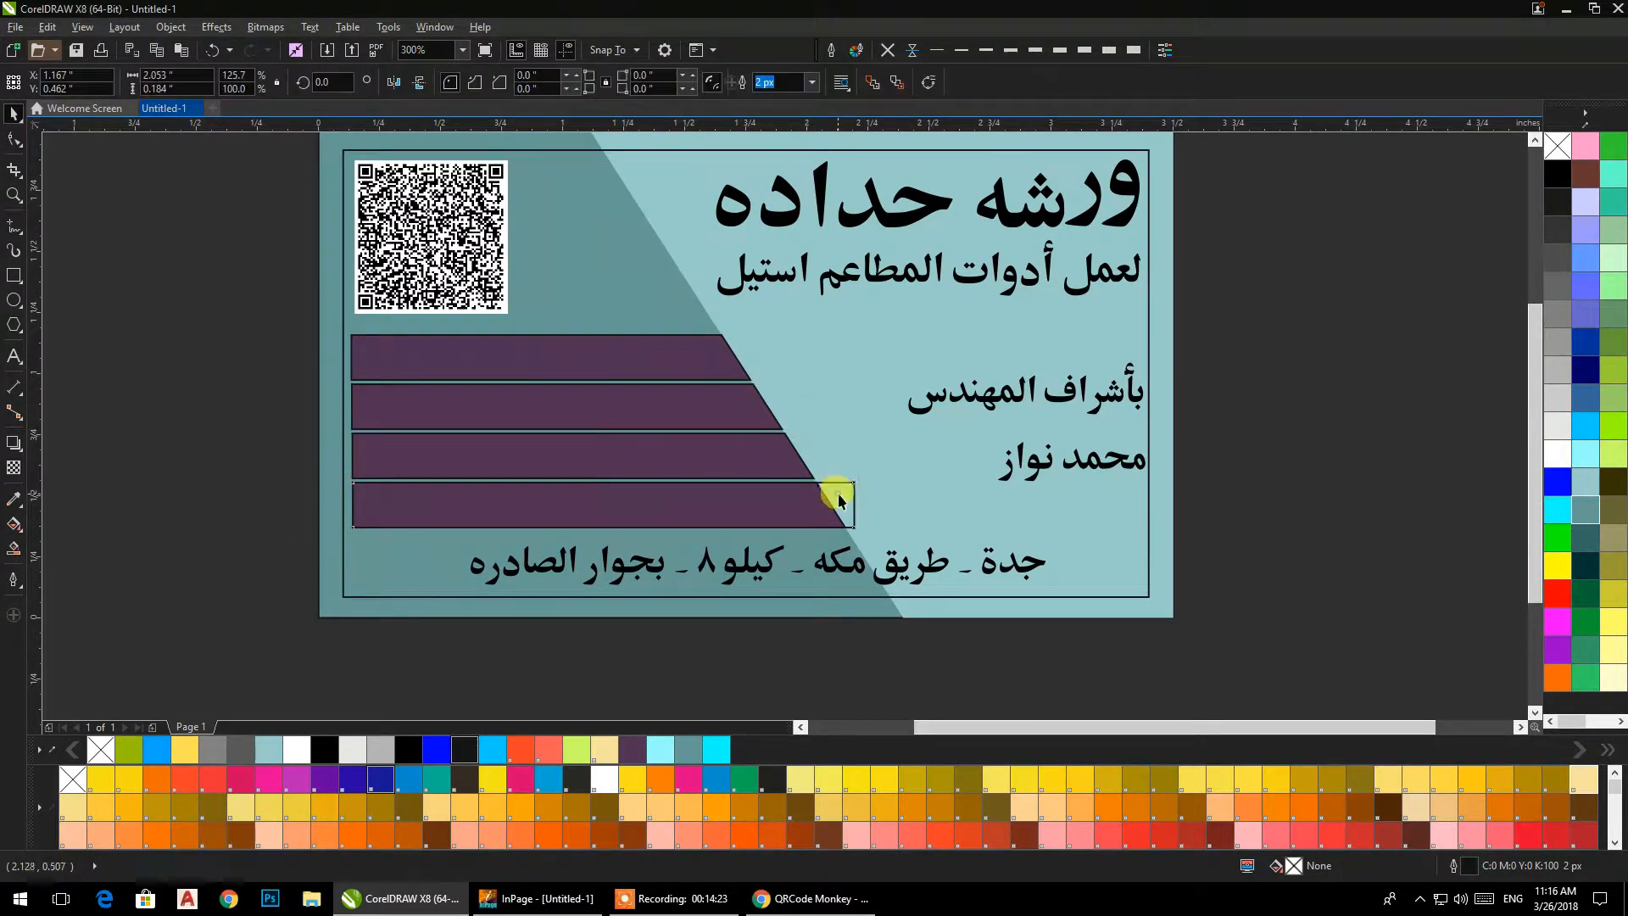
click(838, 498)
key(Delete)
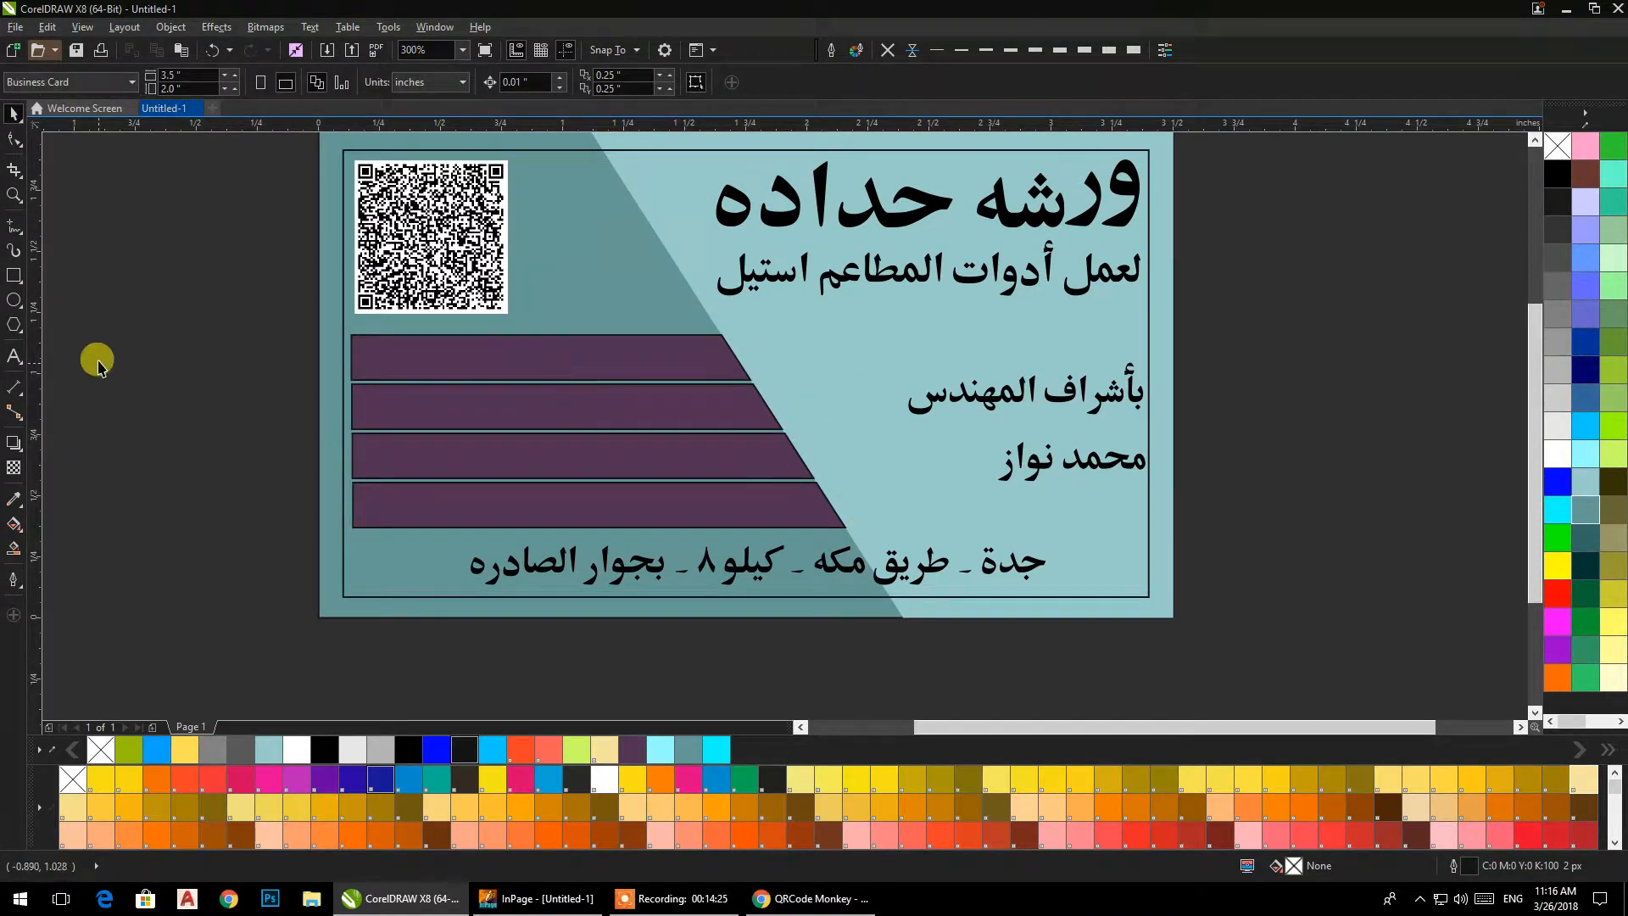
Draw a small rectangle over the top bar's slanted end and widen it toward the bar to about 0.24 by 0.26 in.
click(14, 275)
drag(750, 381, 701, 318)
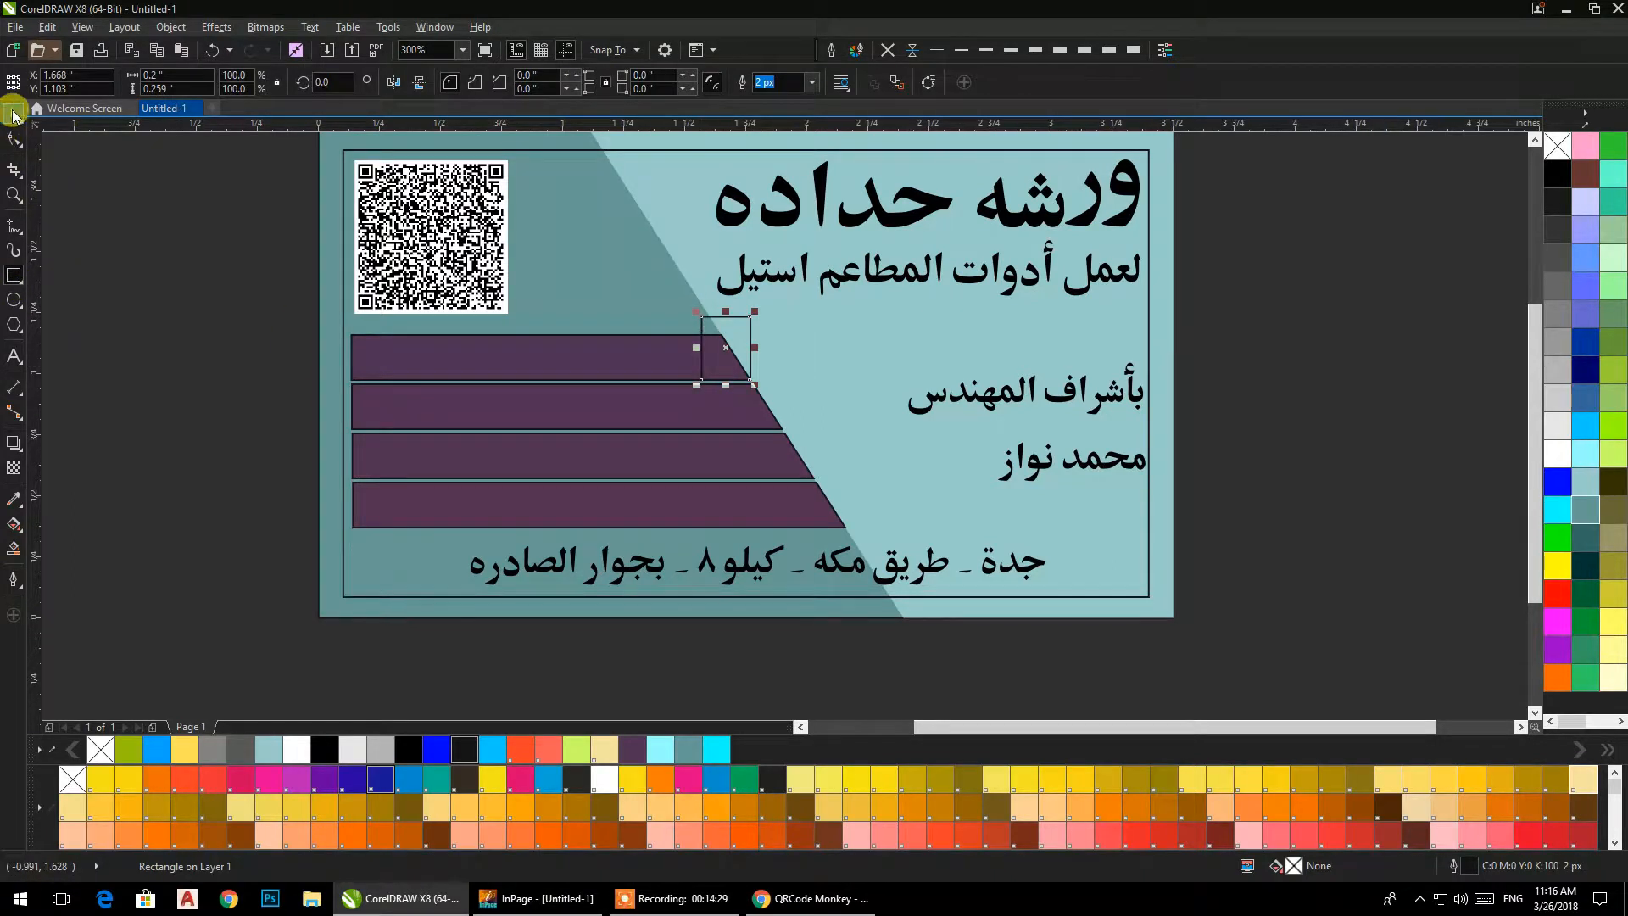
scroll(688, 360, up, 4)
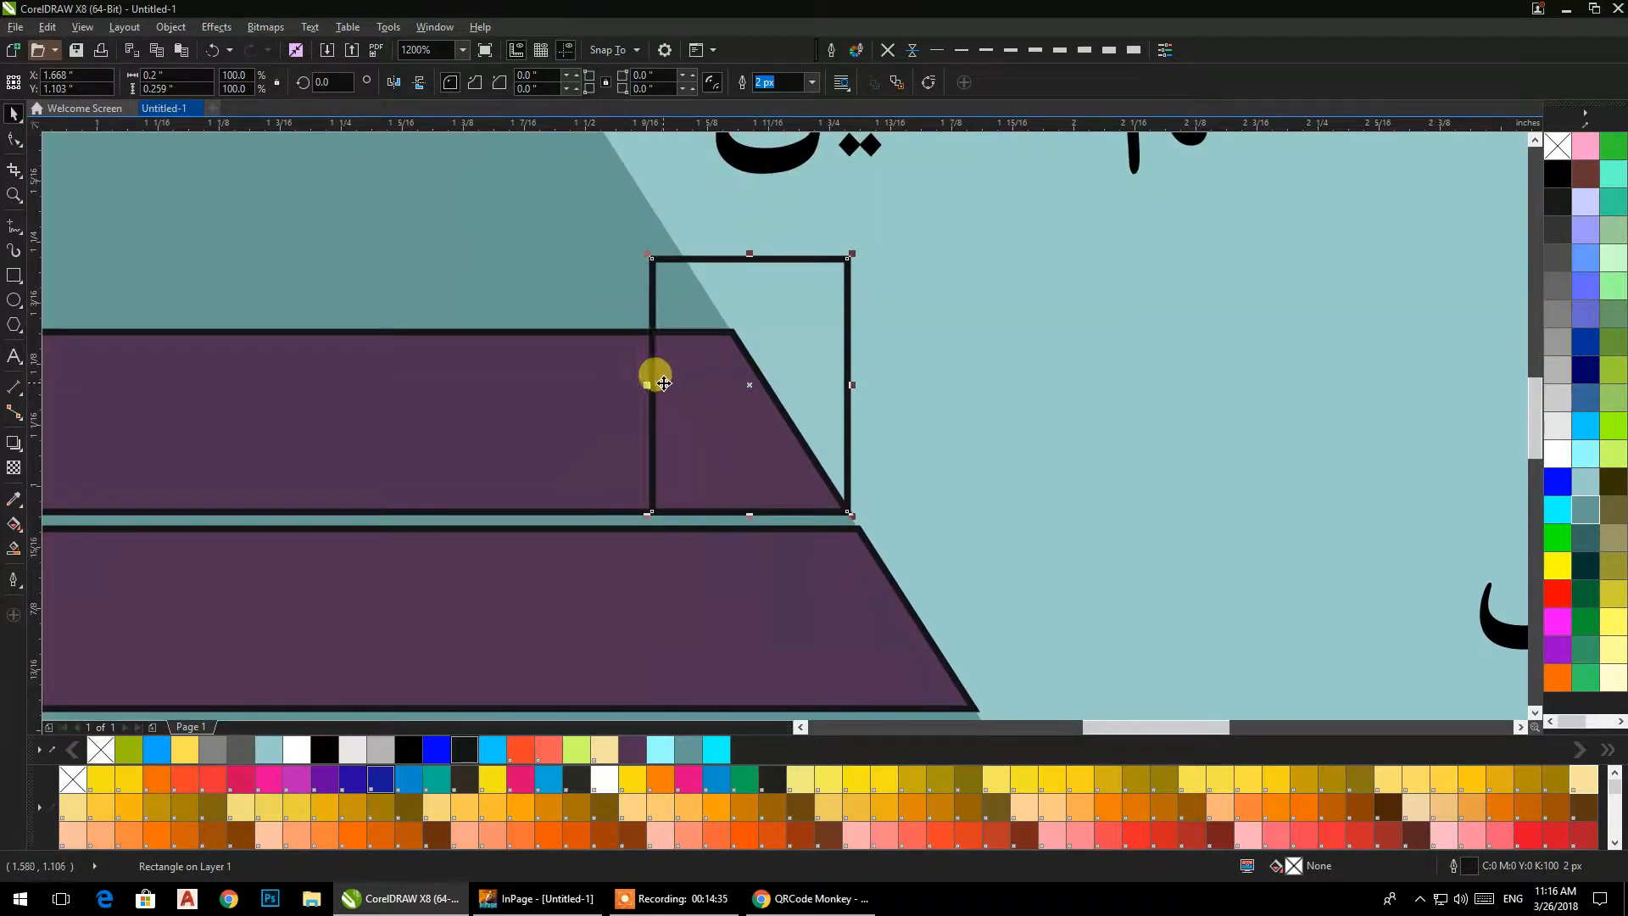
drag(648, 384, 617, 386)
Try setting the small rectangle's width to the top bar's height of 0.184 in, and undo it.
click(543, 391)
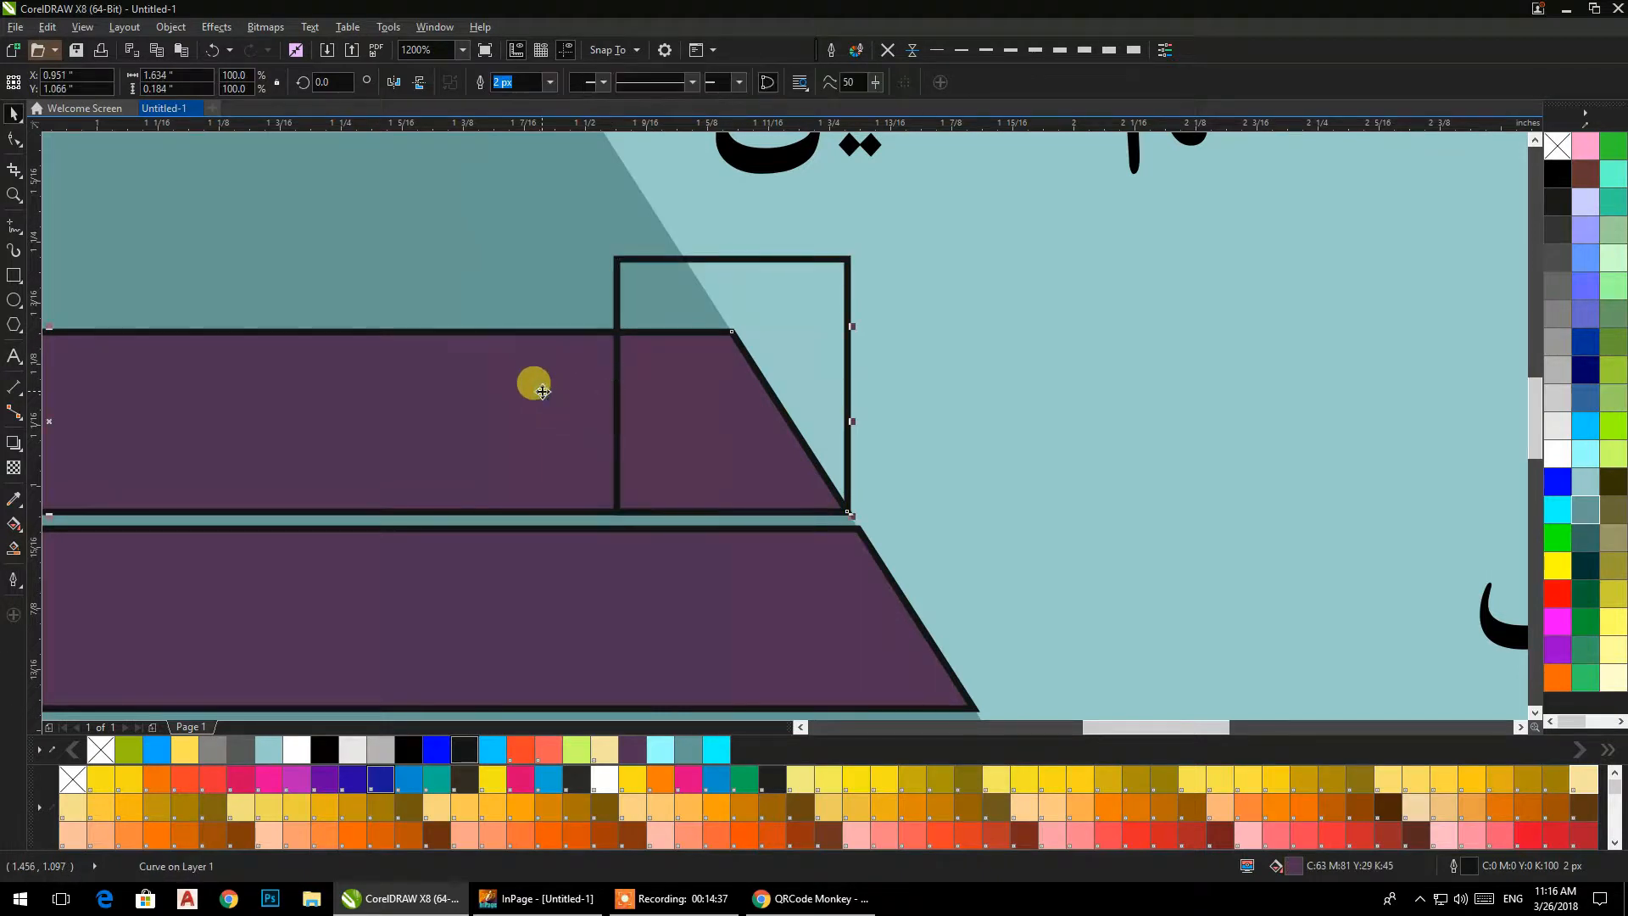
click(662, 403)
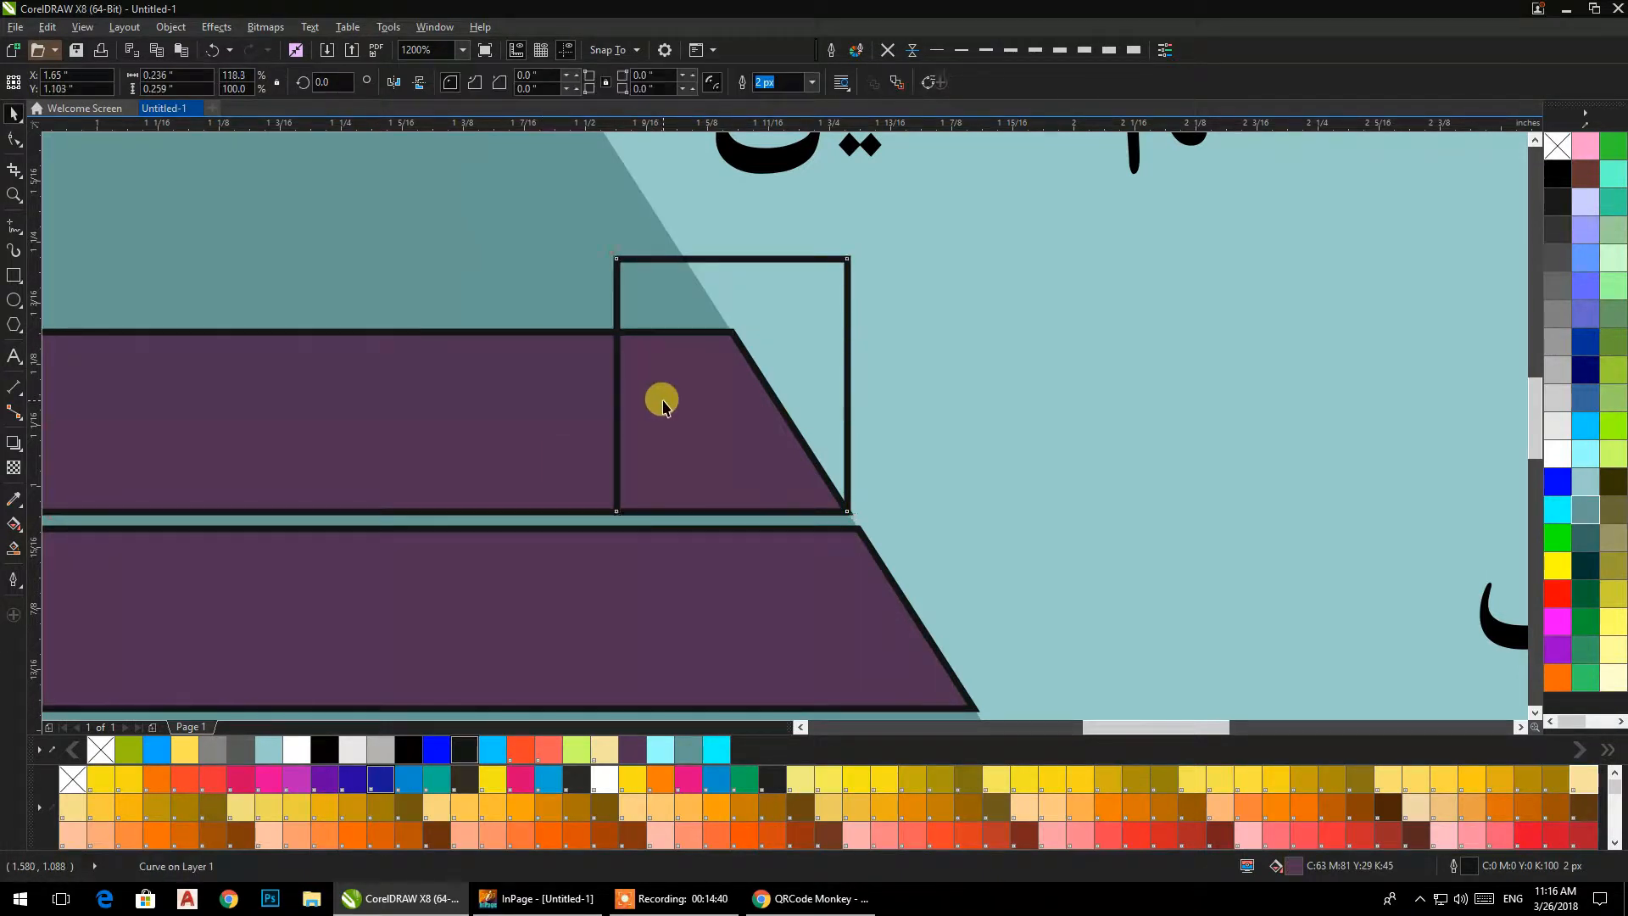
click(172, 76)
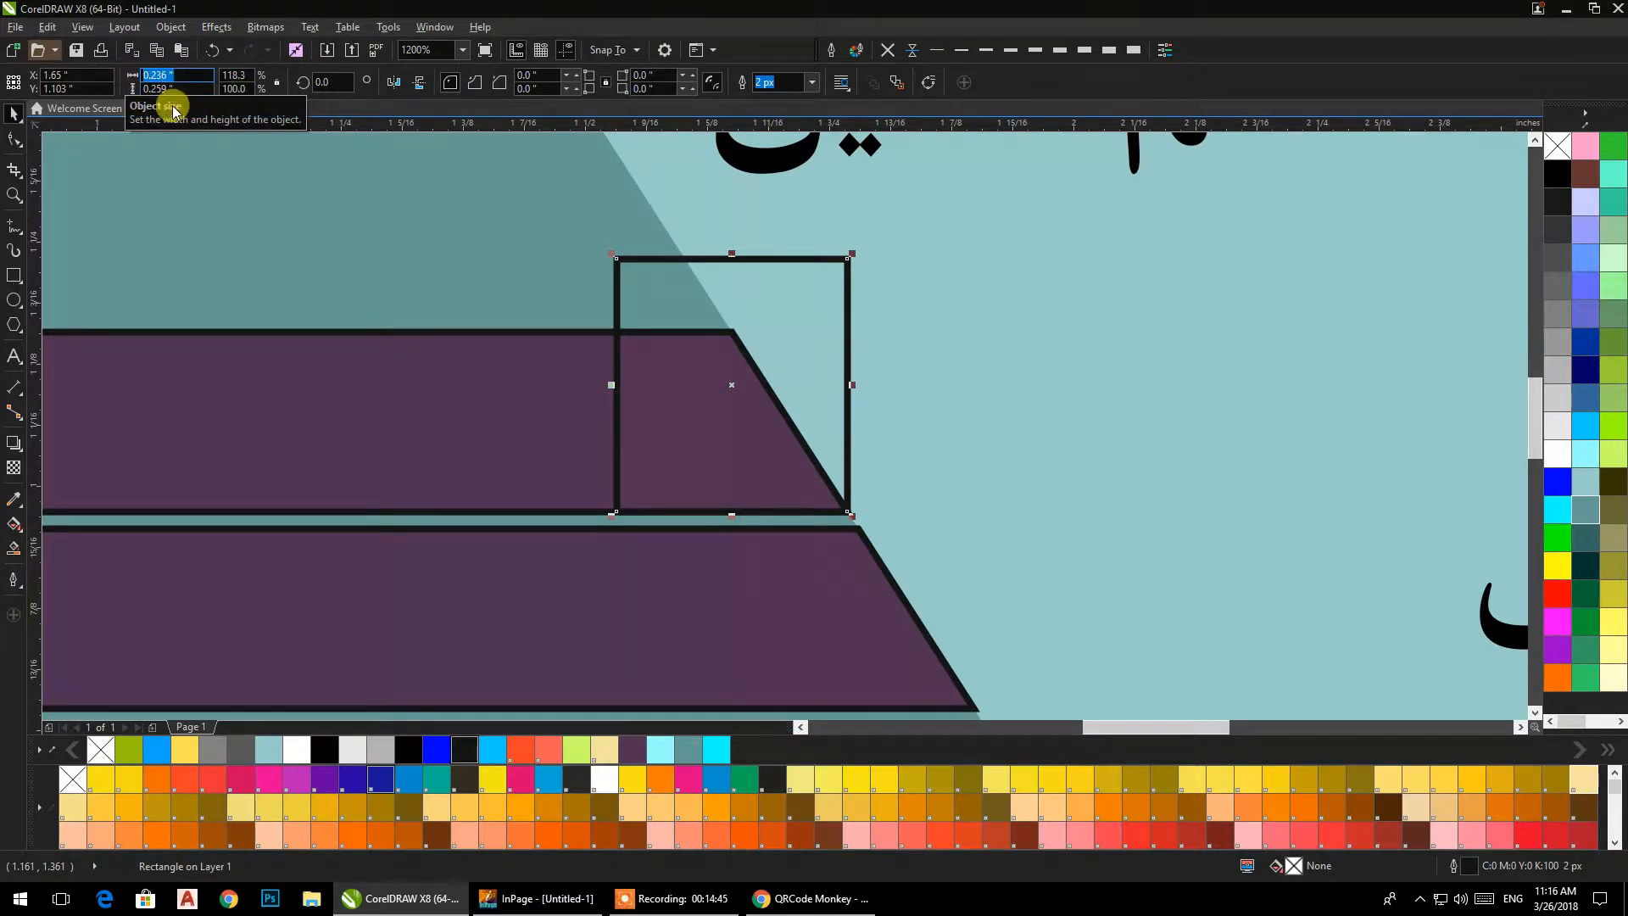
click(445, 348)
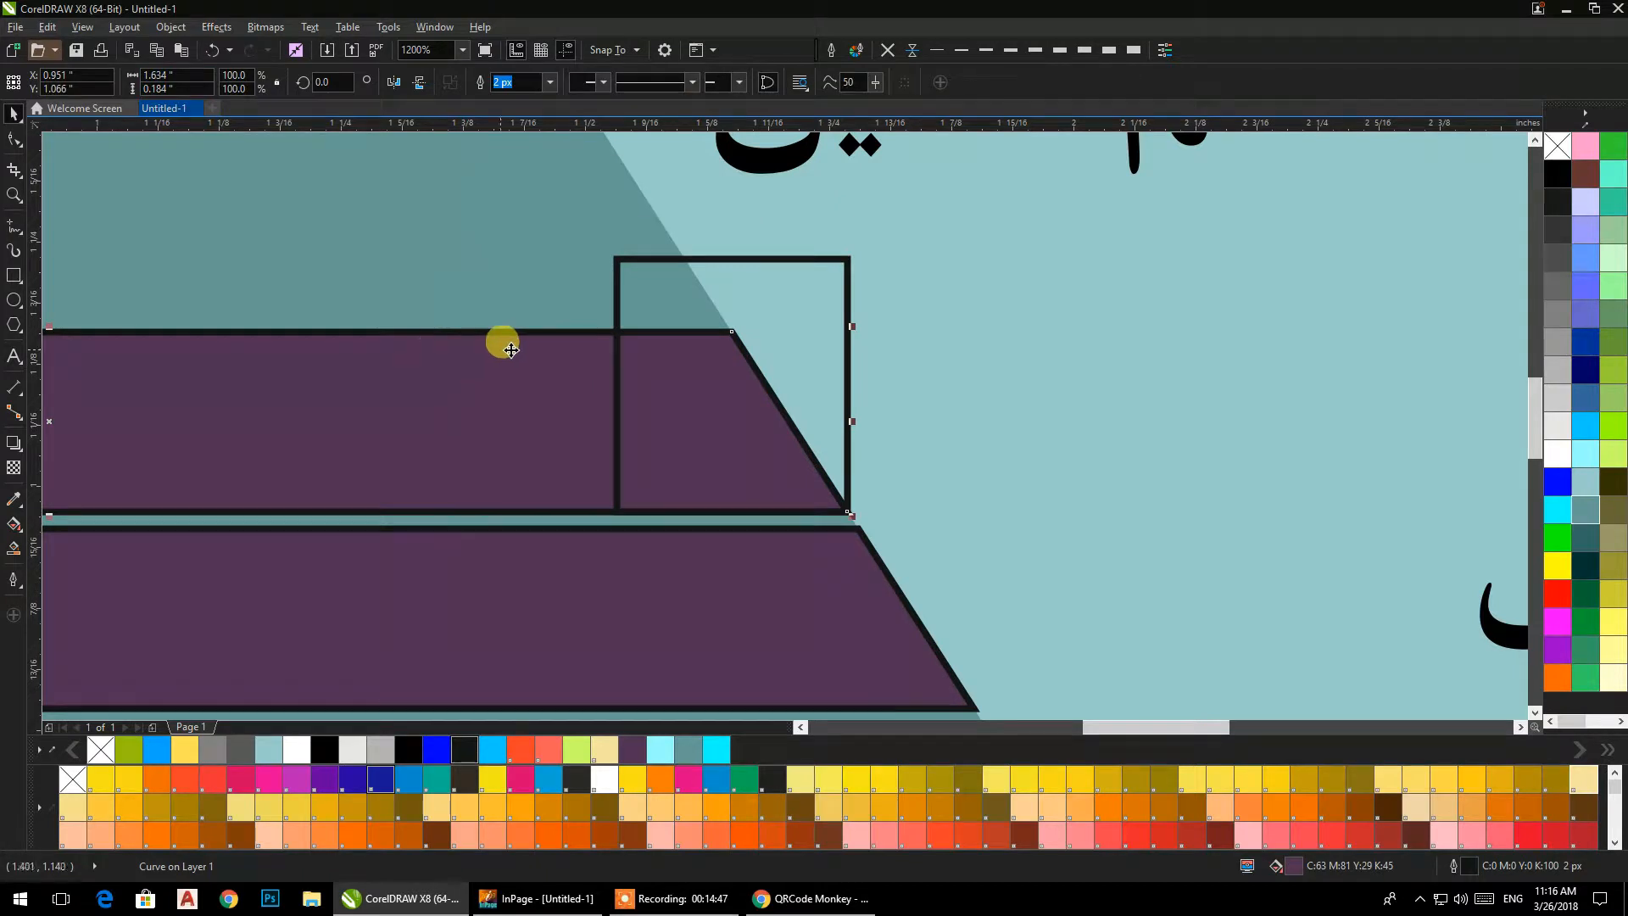
click(616, 273)
click(152, 75)
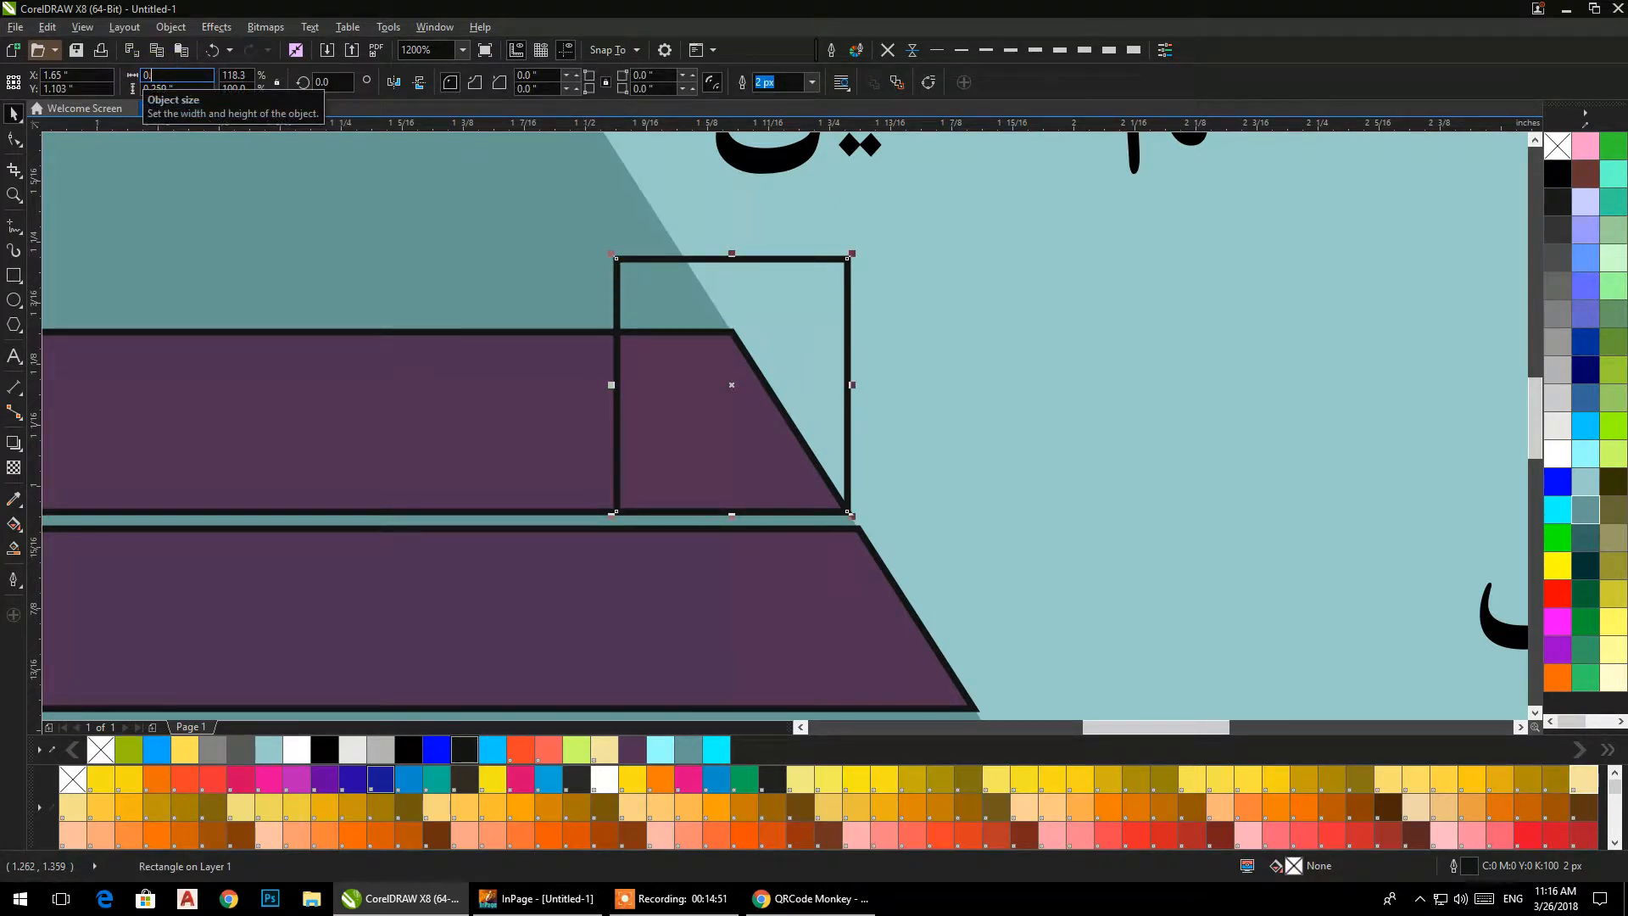
key(Return)
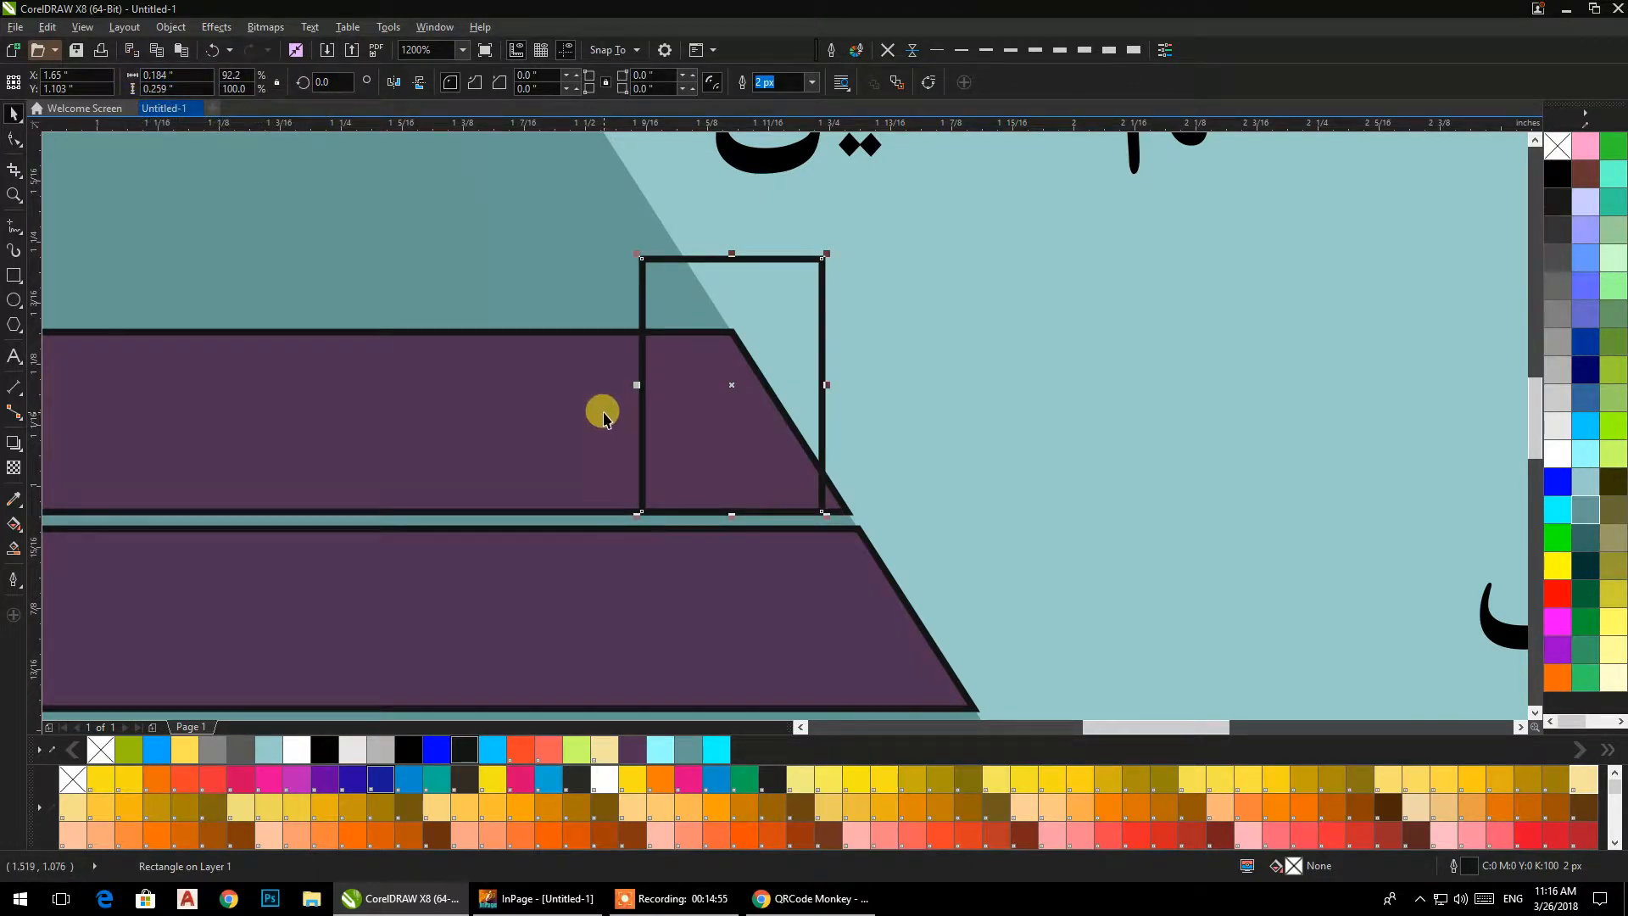
key(ctrl+z)
mouse_move(821, 506)
mouse_down()
mouse_move(716, 405)
mouse_move(847, 512)
mouse_up()
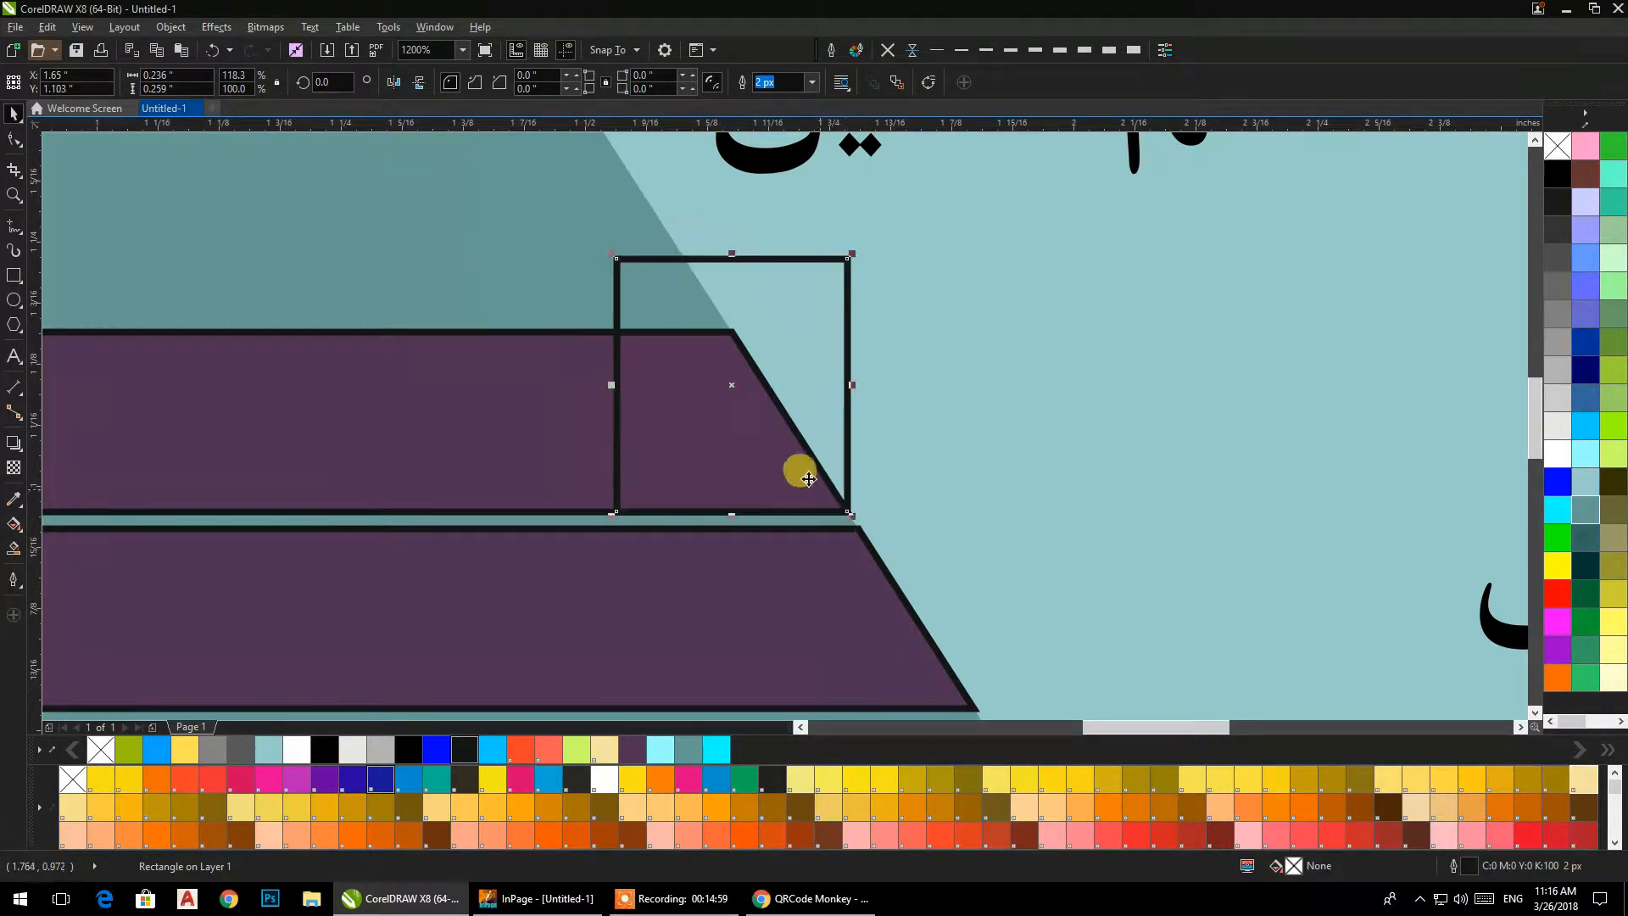
Duplicate the small rectangle onto the ends of the three lower purple bars.
scroll(776, 447, down, 3)
scroll(777, 448, up, 2)
drag(754, 449, 710, 453)
right_click(818, 548)
right_click(709, 452)
drag(710, 453, 753, 534)
Align the lower-right corners of the rectangles on the lowest and third bars with the tips of the bars' slanted ends.
scroll(752, 545, up, 2)
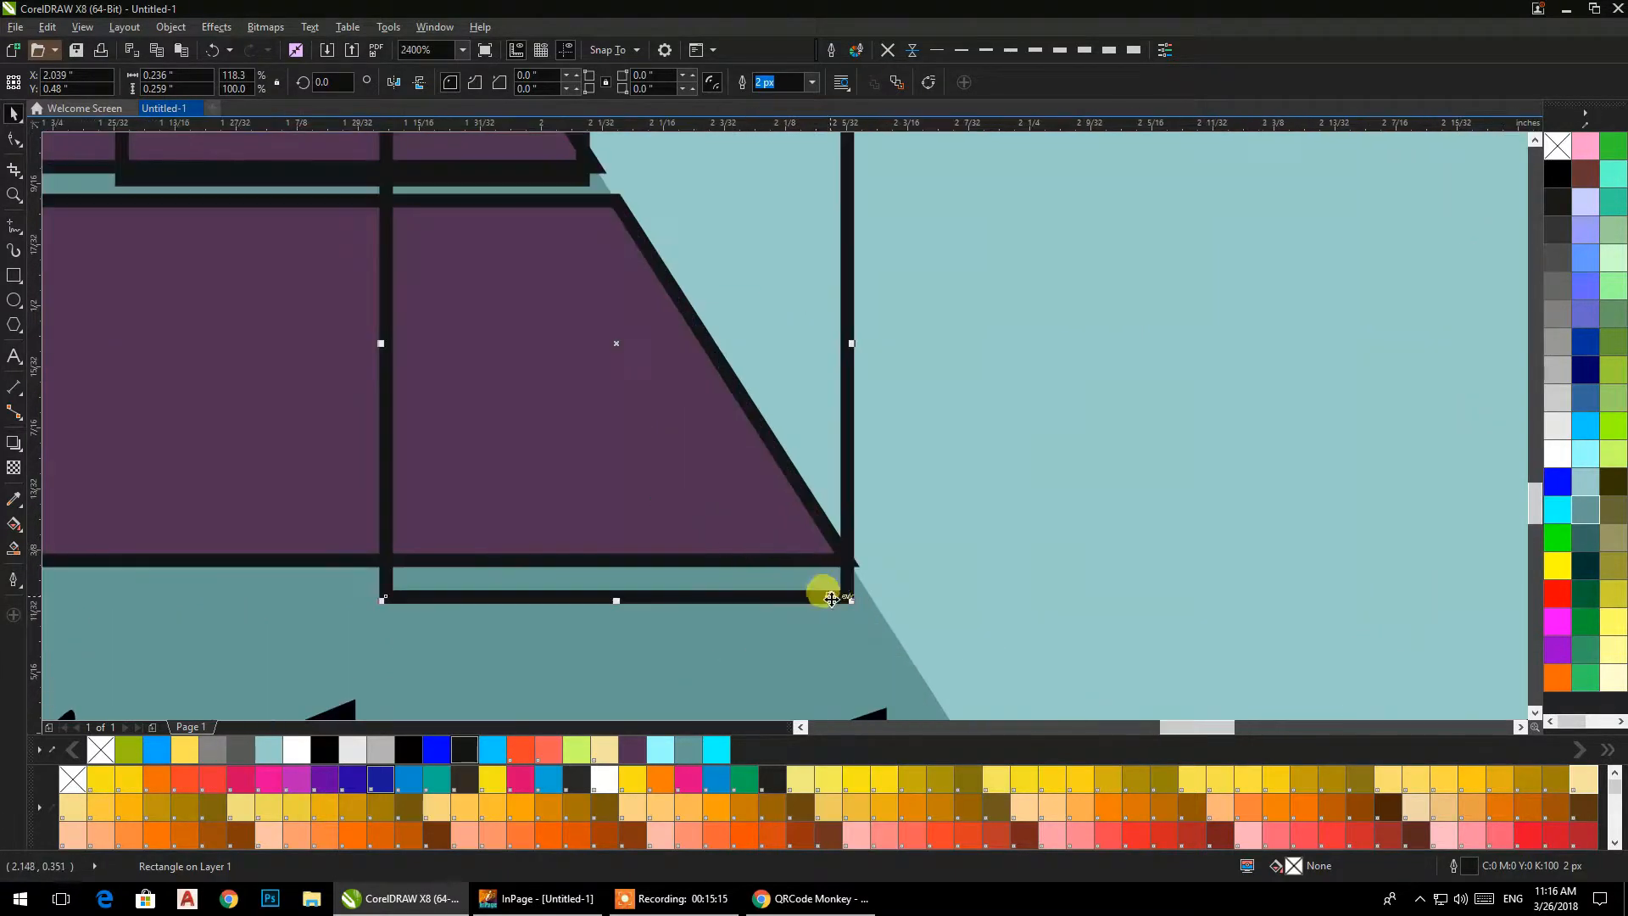
drag(839, 593, 849, 560)
scroll(747, 475, down, 2)
click(598, 346)
scroll(742, 438, up, 3)
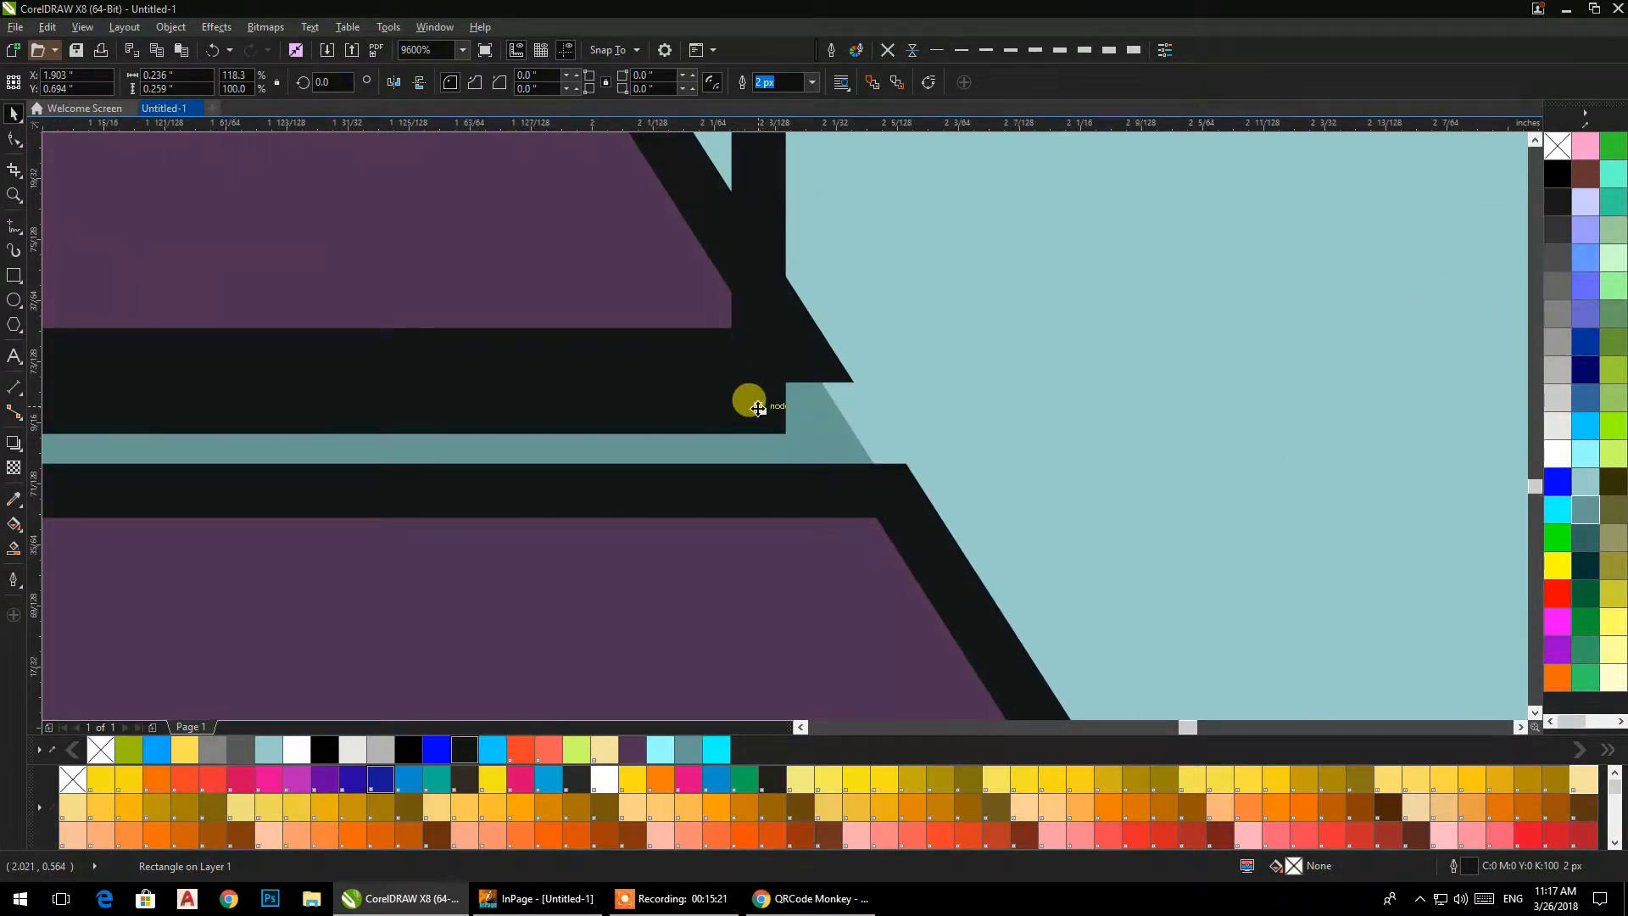
drag(766, 393, 806, 356)
scroll(806, 356, down, 4)
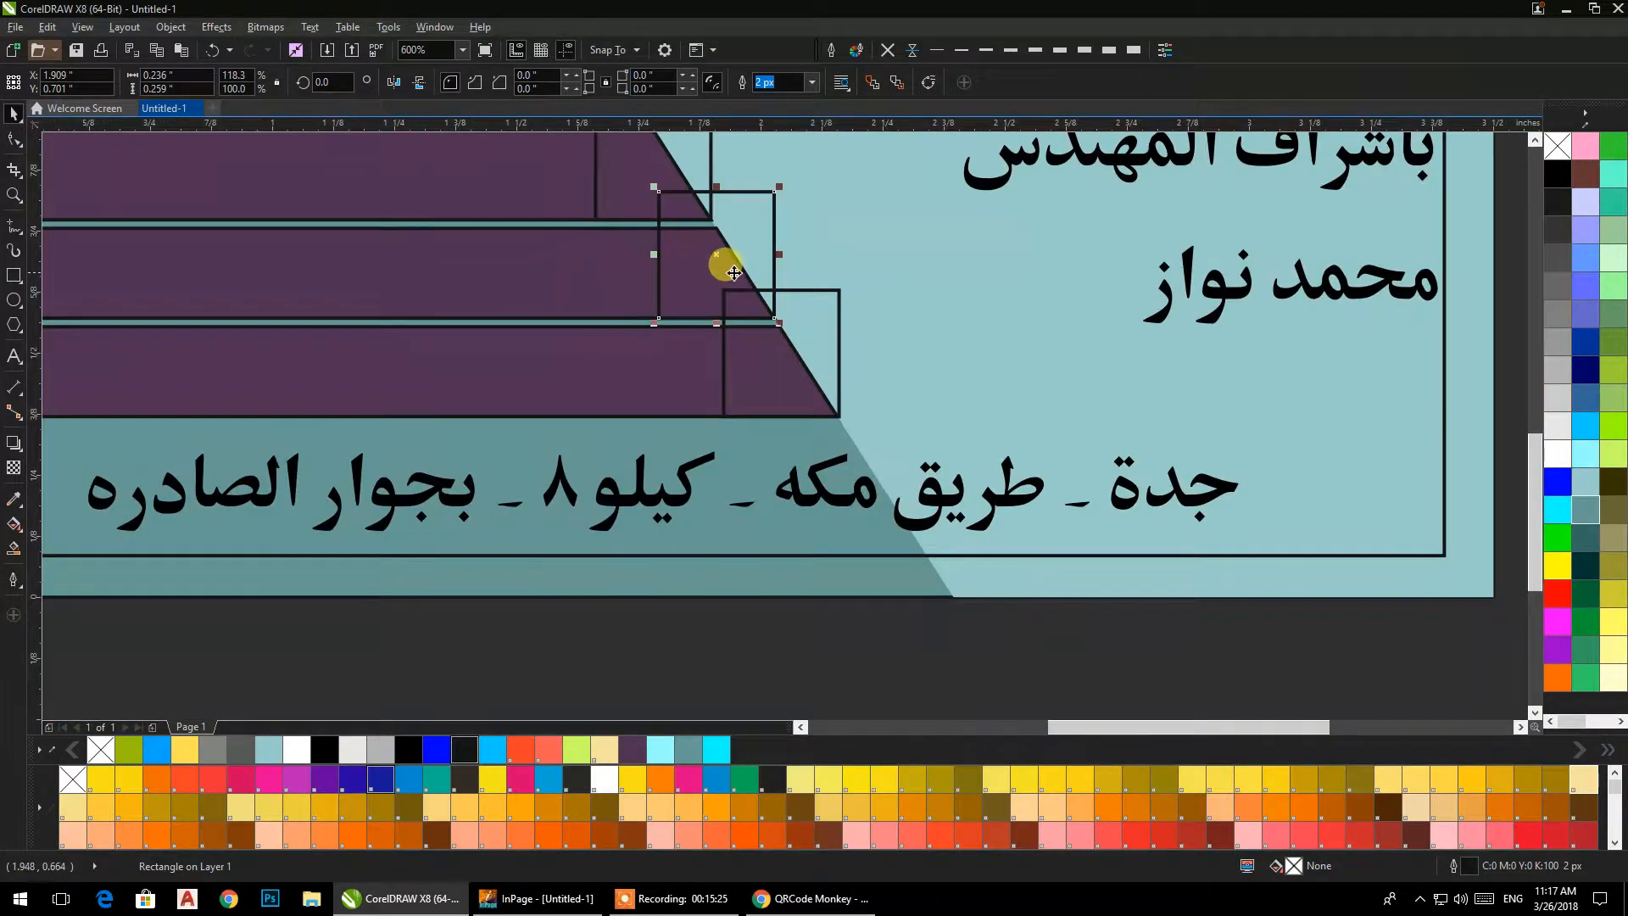
scroll(729, 278, down, 1)
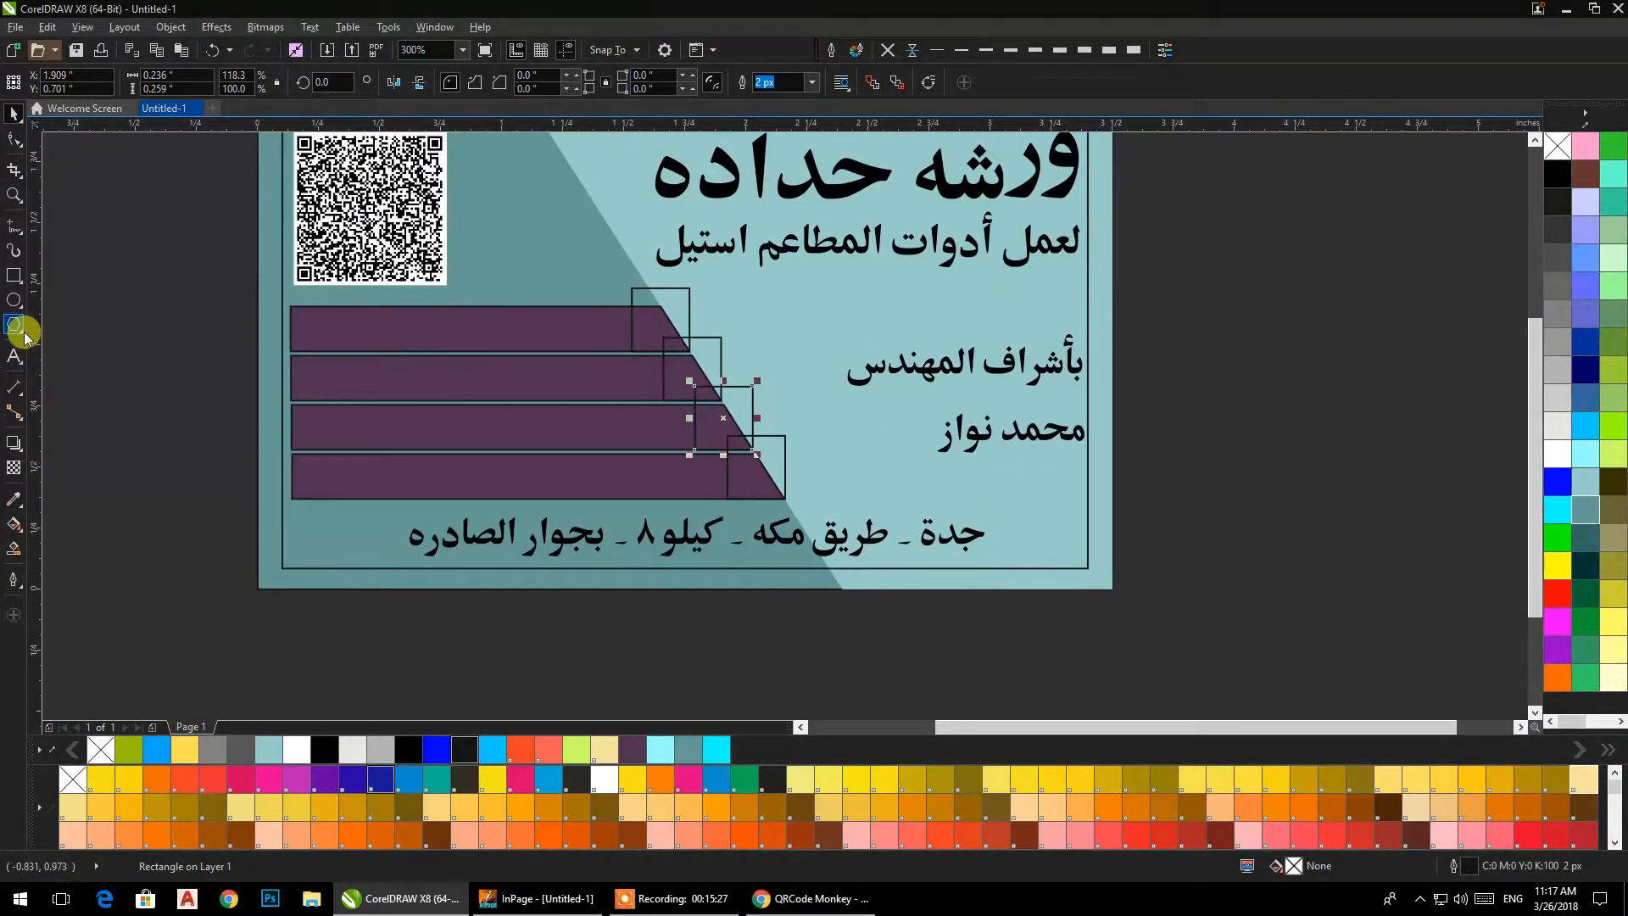
Fill the four small rectangles at the bar ends with white.
click(127, 329)
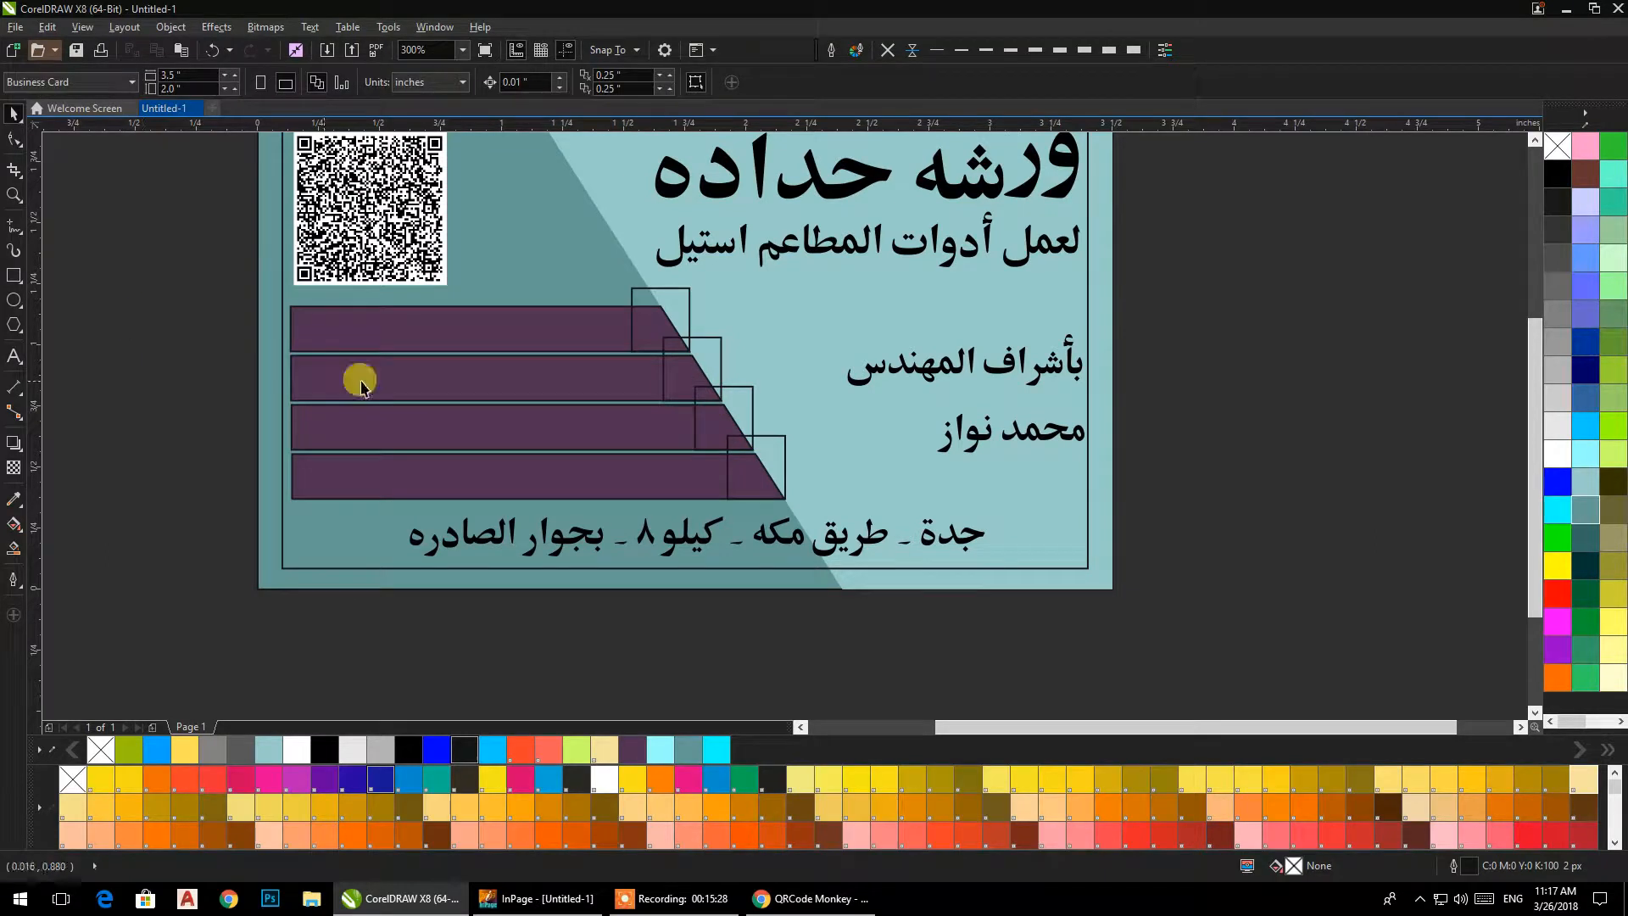
click(663, 303)
shift+click(716, 363)
shift+click(772, 451)
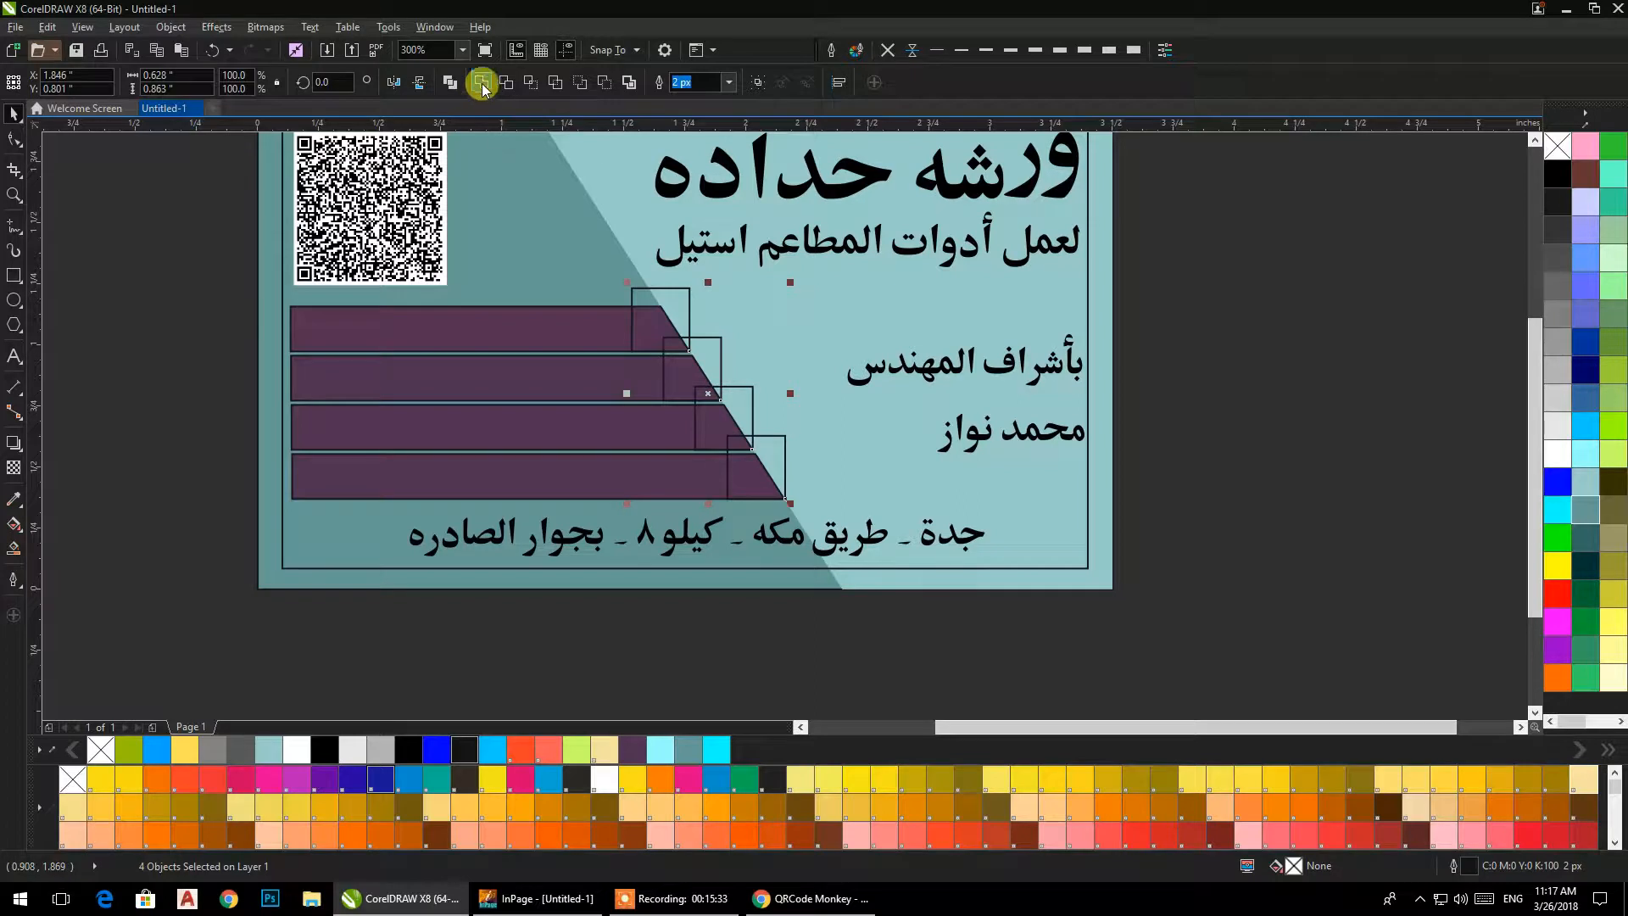
click(1546, 463)
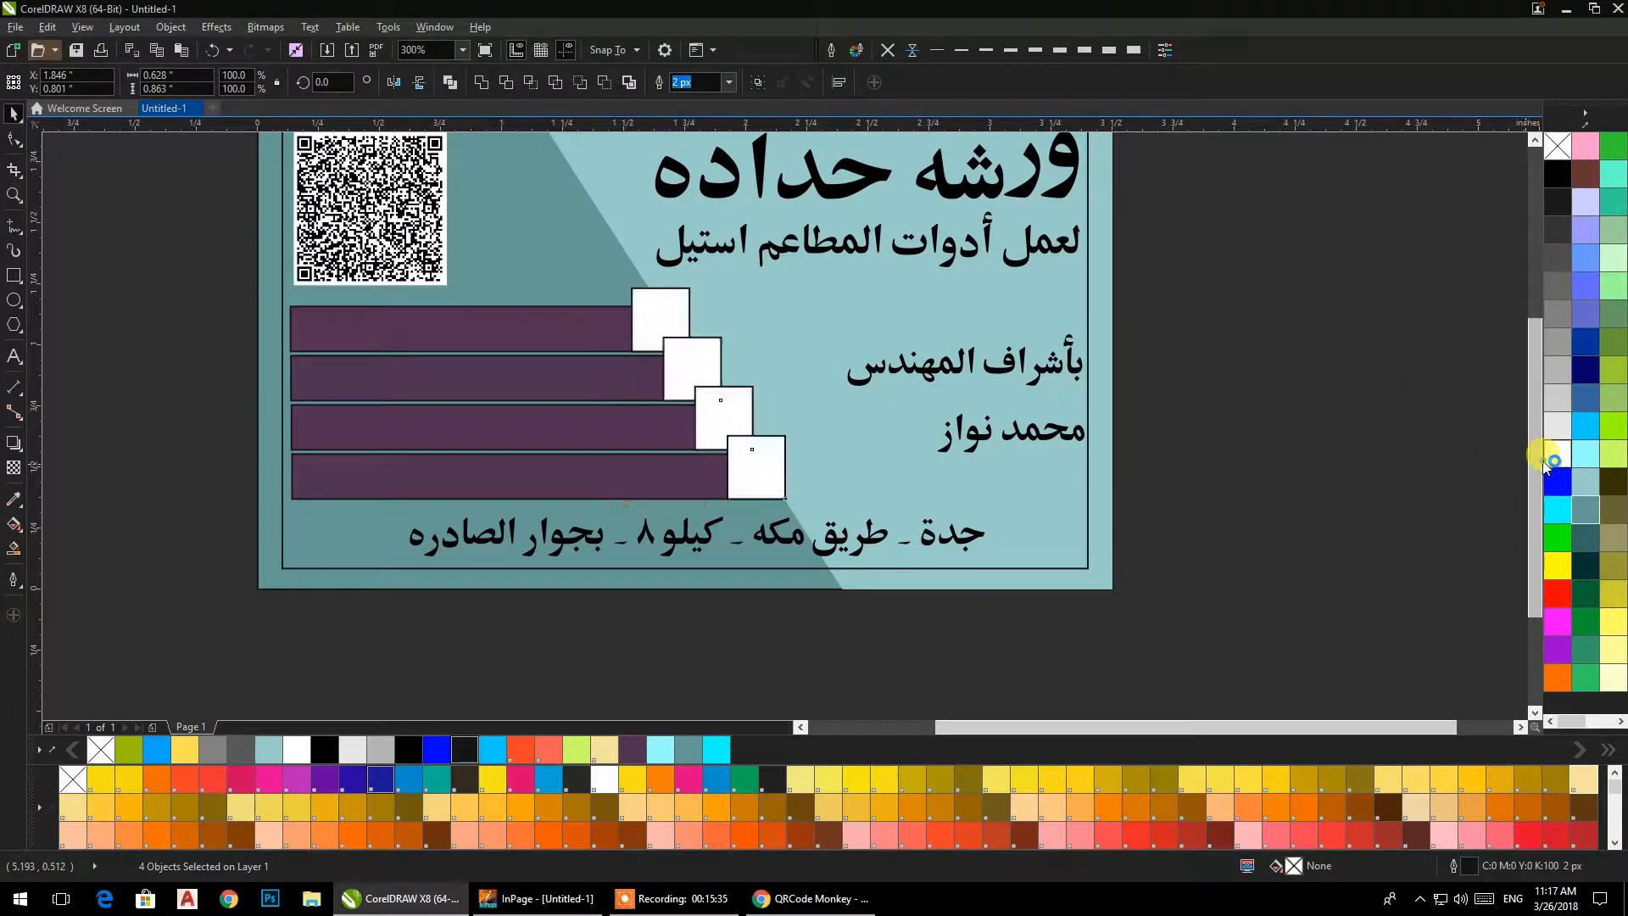
click(1348, 389)
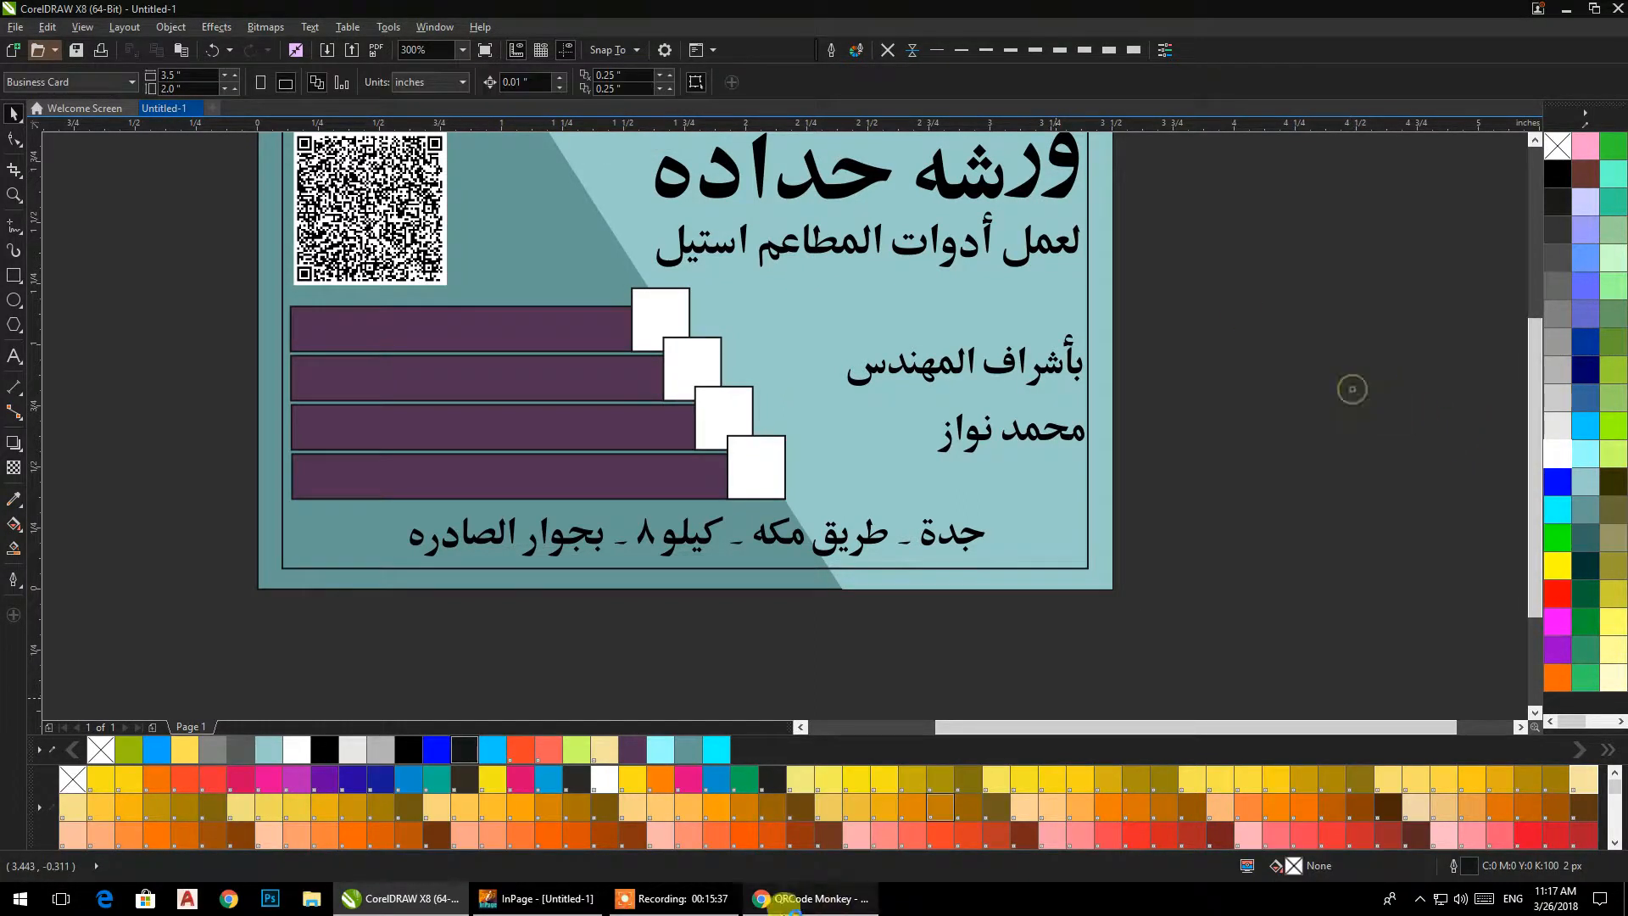
click(683, 895)
click(1086, 872)
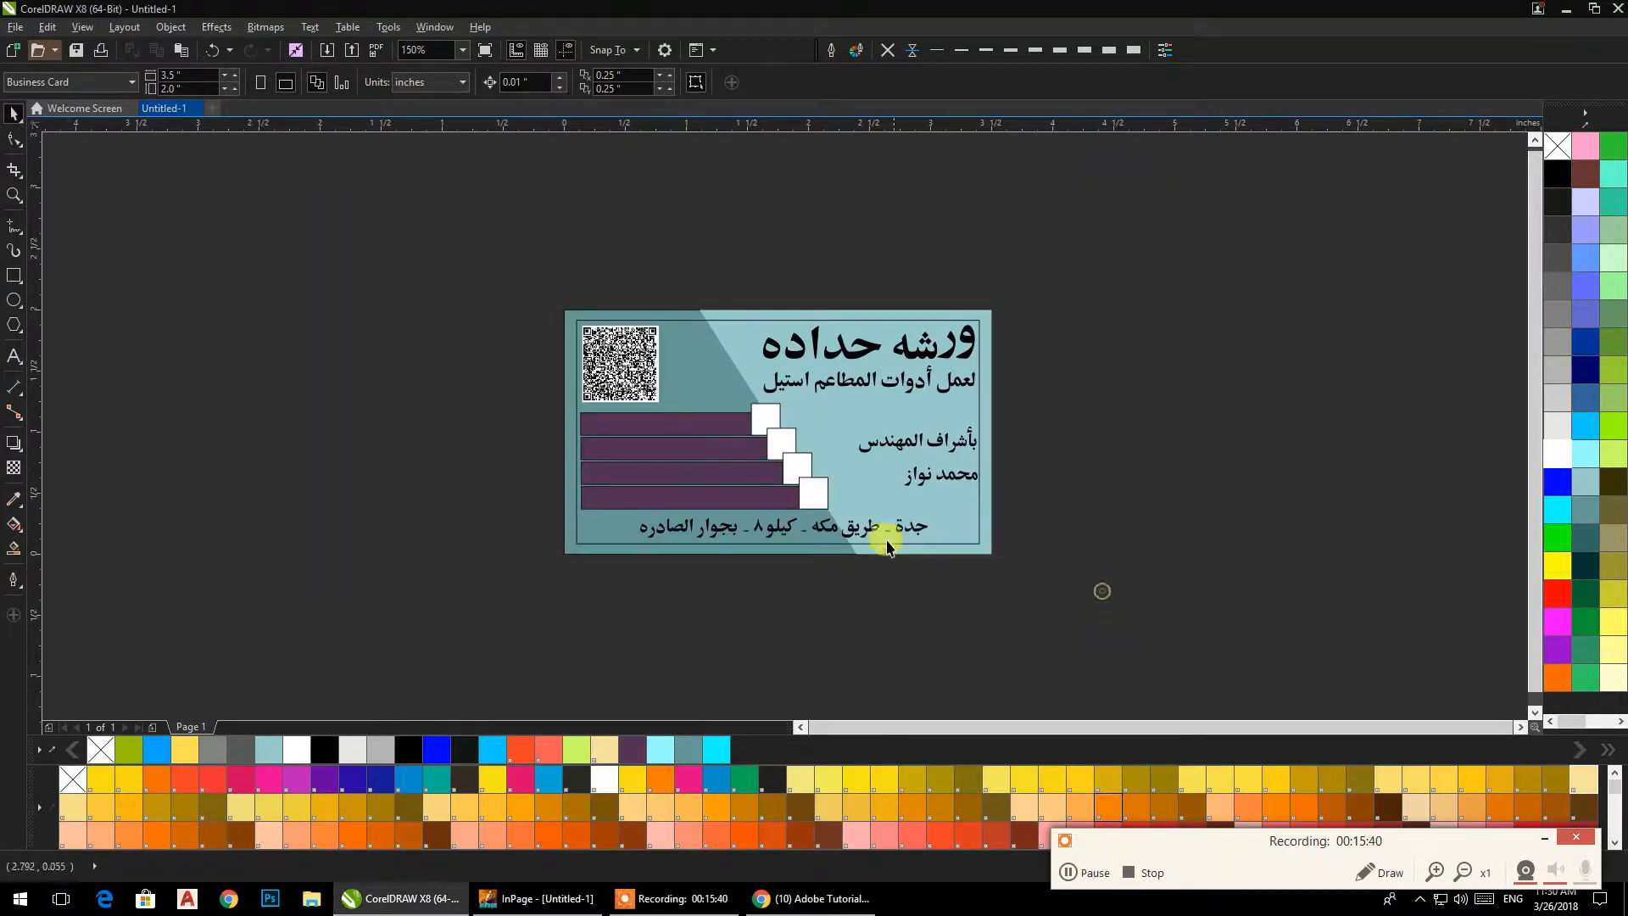
Skew the lowest white rectangle horizontally to the right into a parallelogram about 0.39 in wide, keeping its lower edge in place.
scroll(887, 545, up, 5)
click(812, 506)
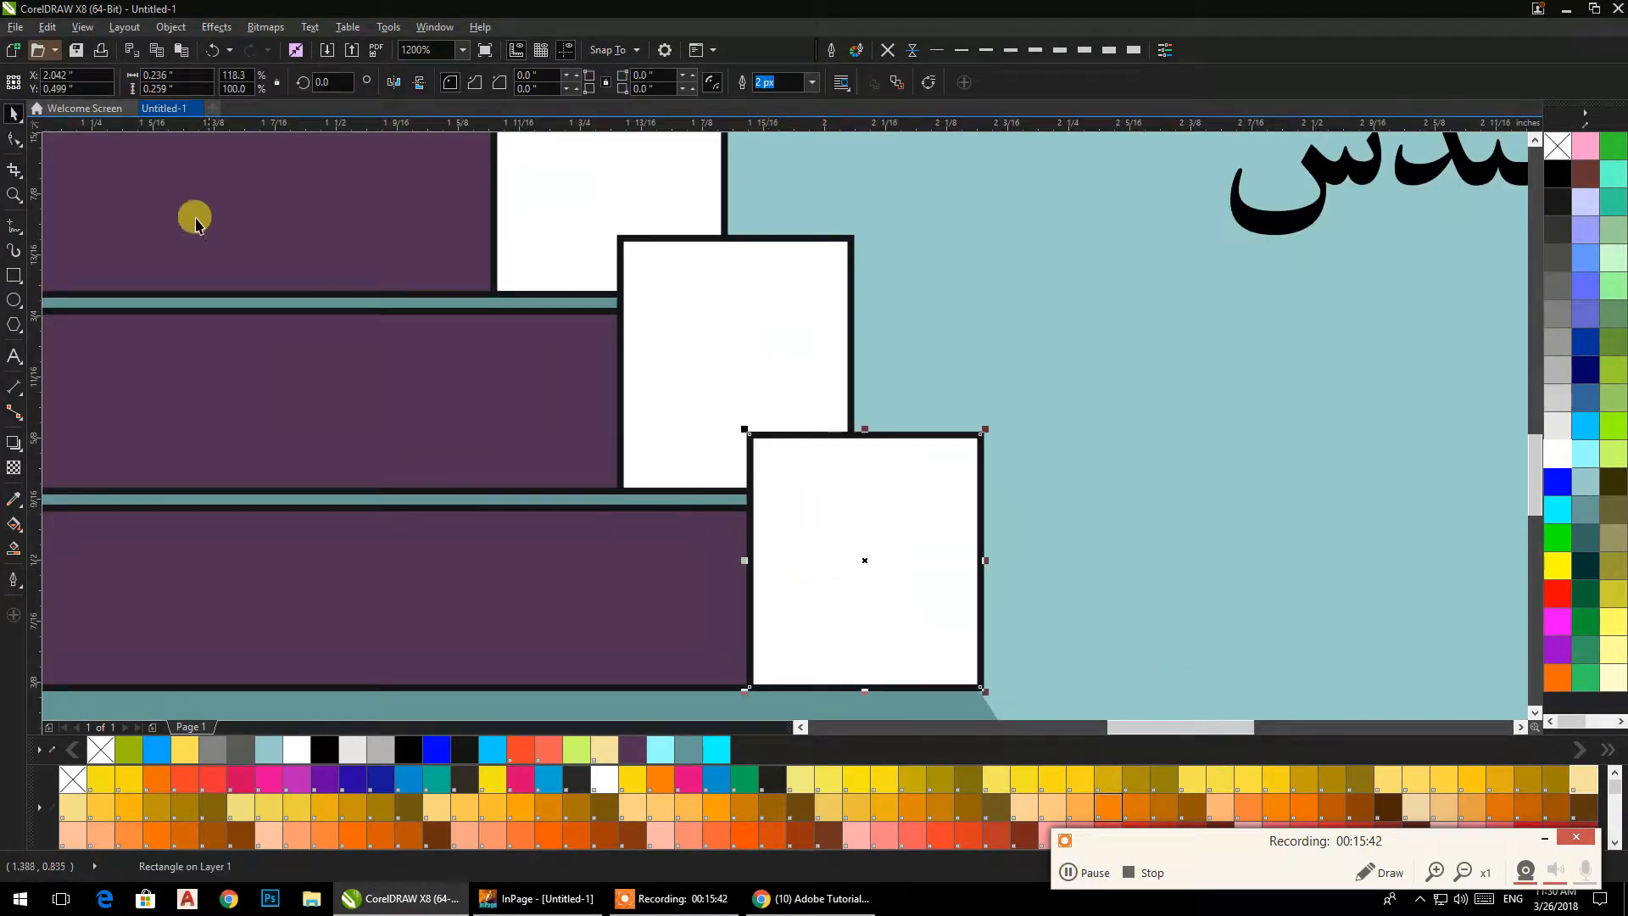
click(833, 524)
drag(864, 430, 1015, 459)
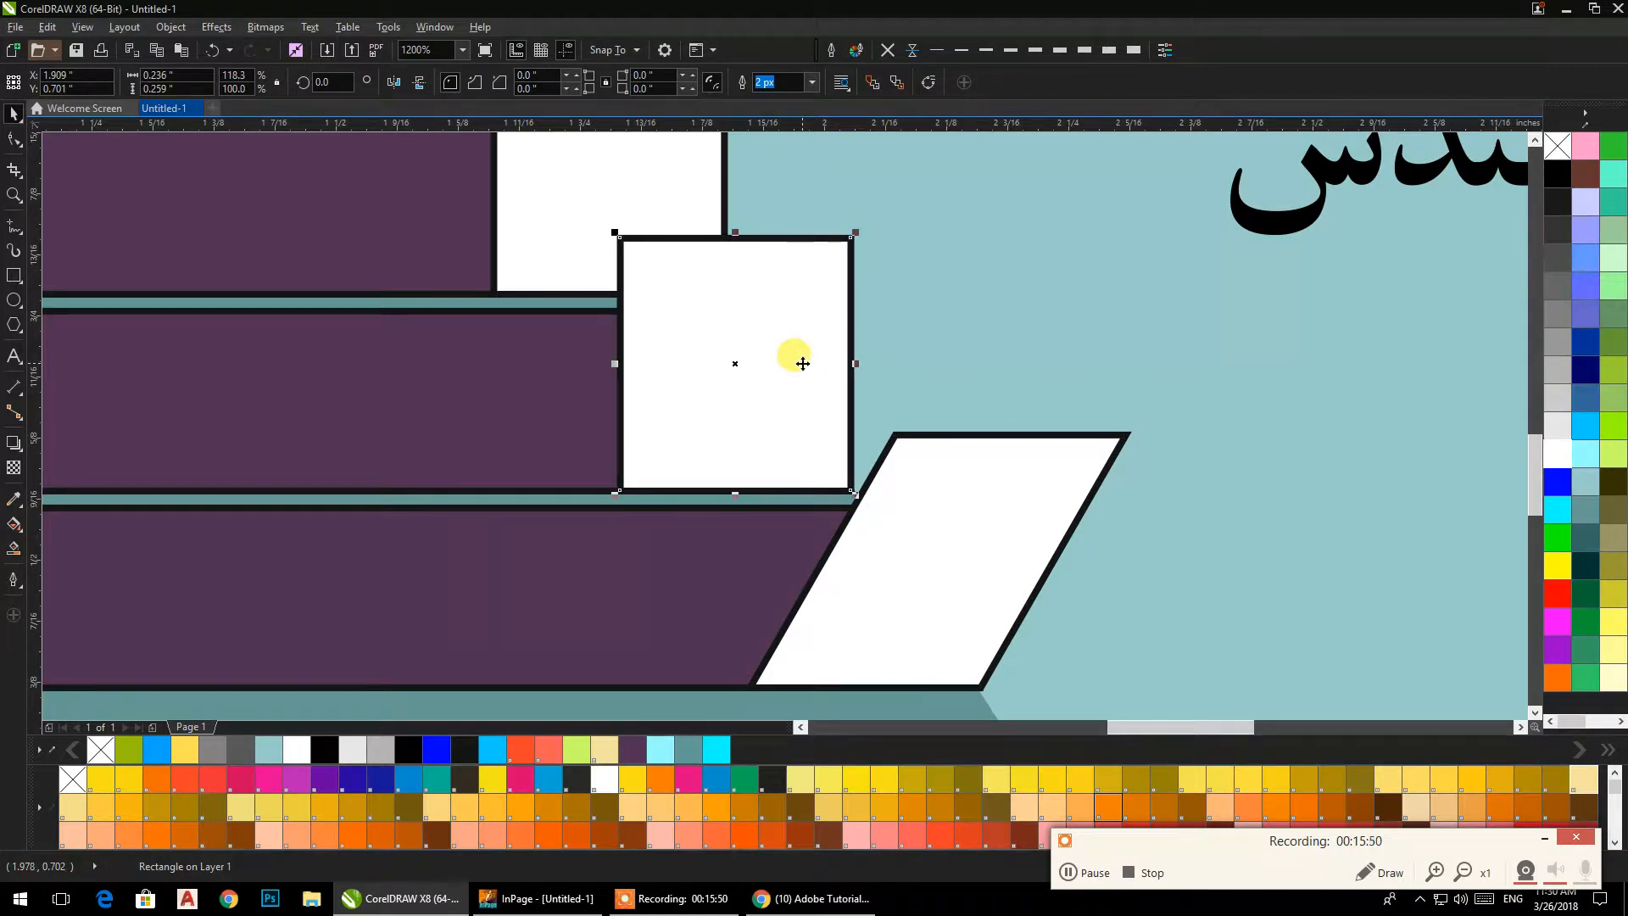
Repeat the same skew on the three upper white rectangles.
key(ctrl+r)
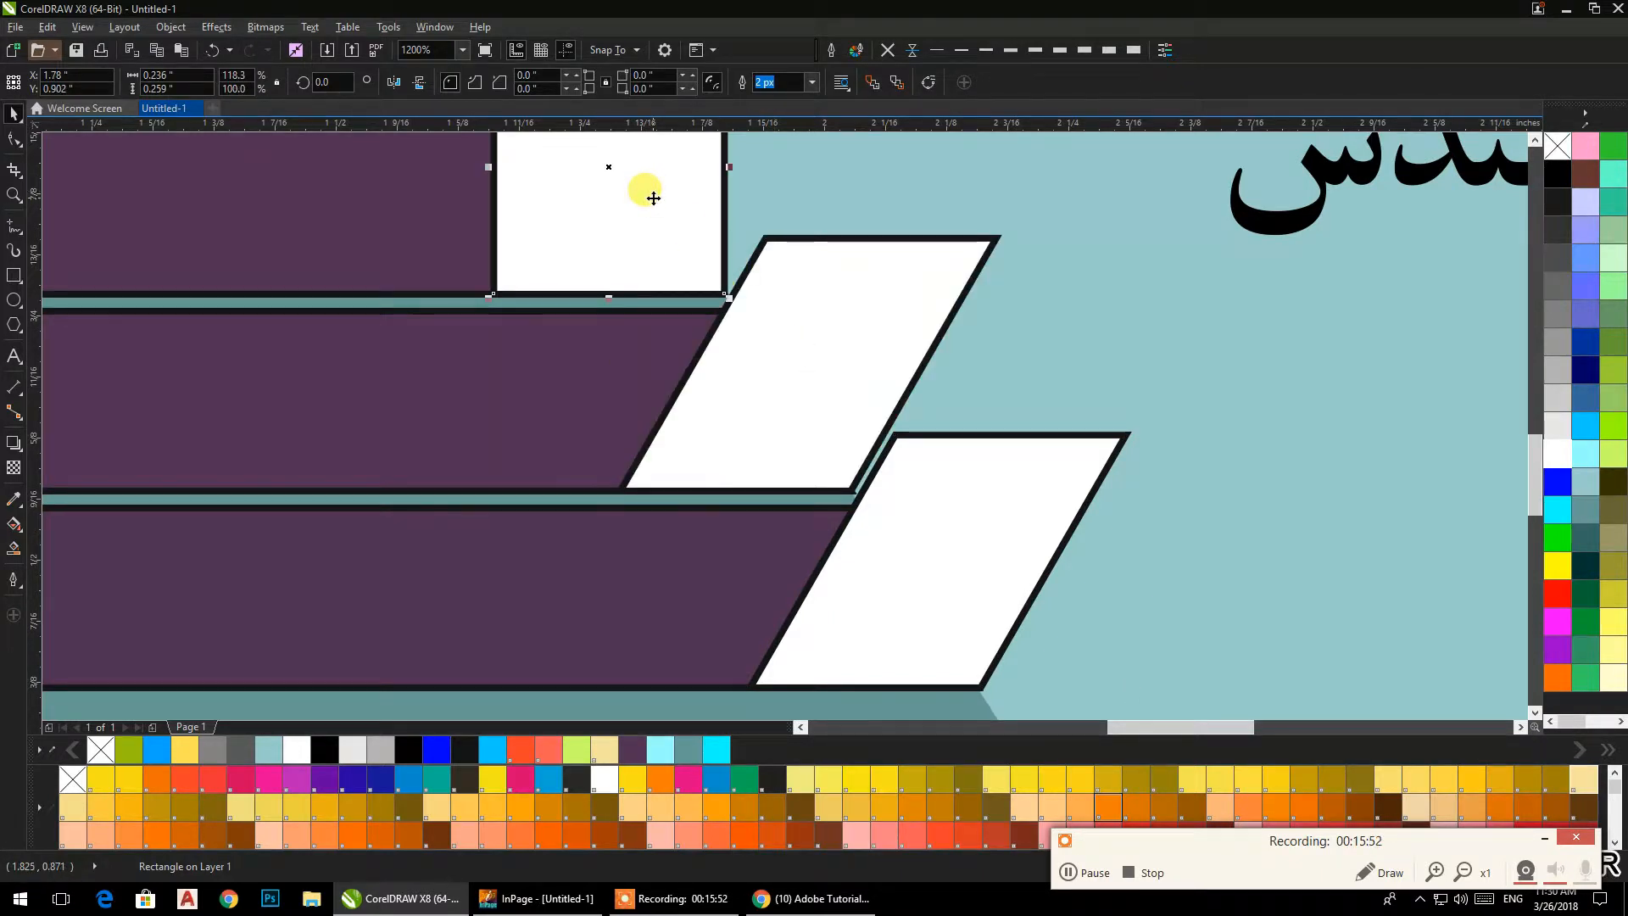
key(ctrl+r)
scroll(743, 348, down, 2)
drag(752, 418, 769, 492)
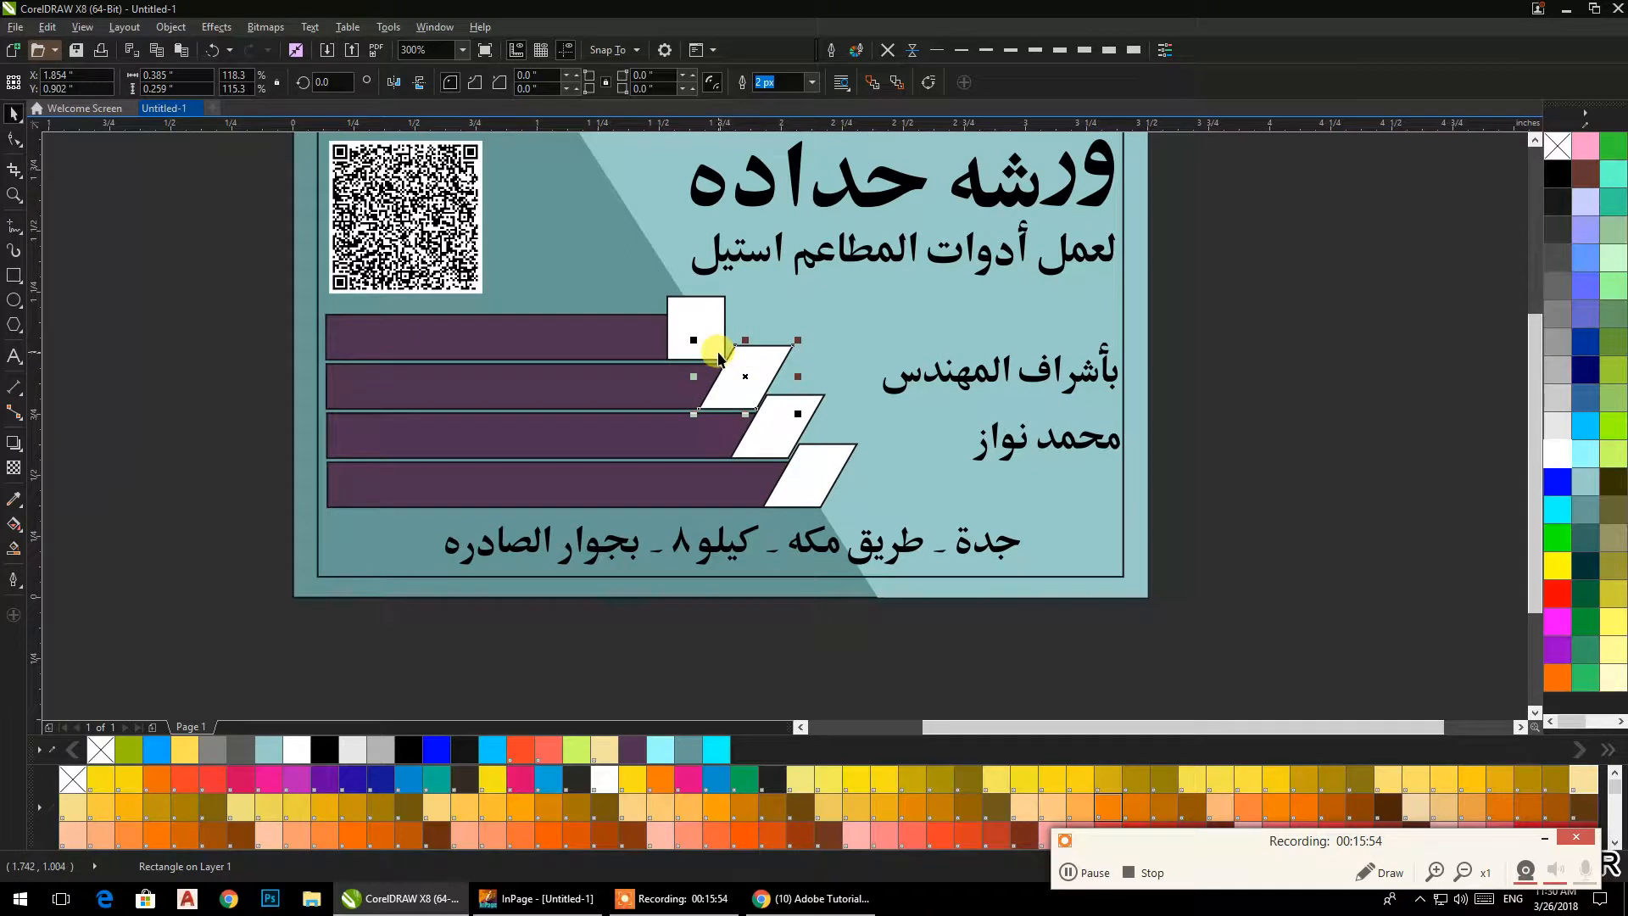
key(ctrl+r)
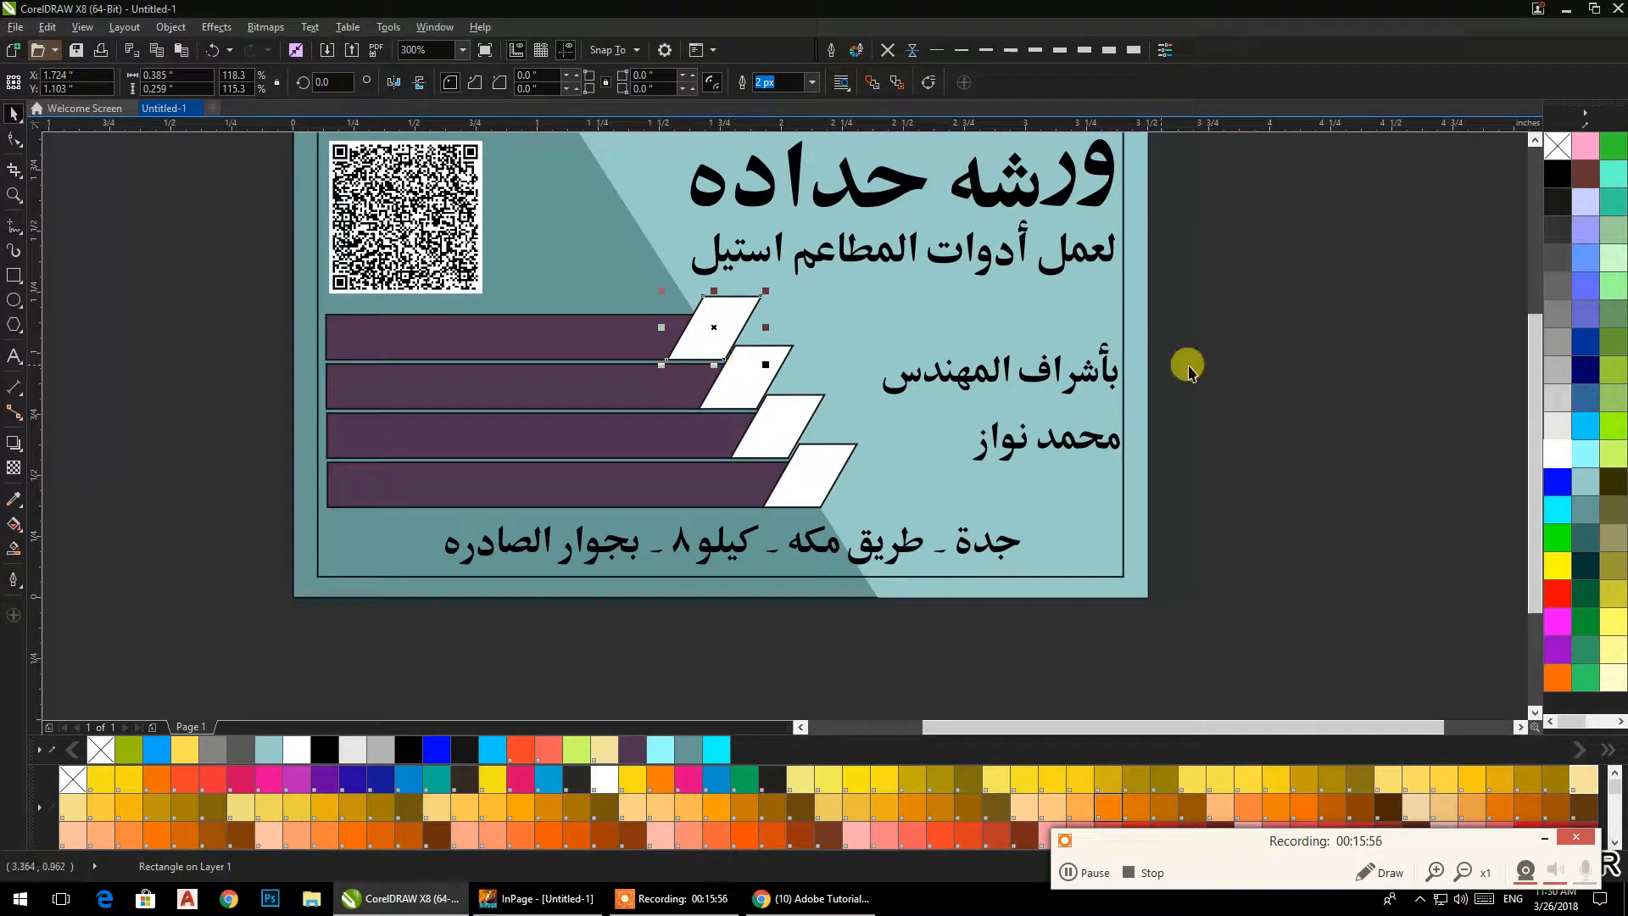
click(1250, 371)
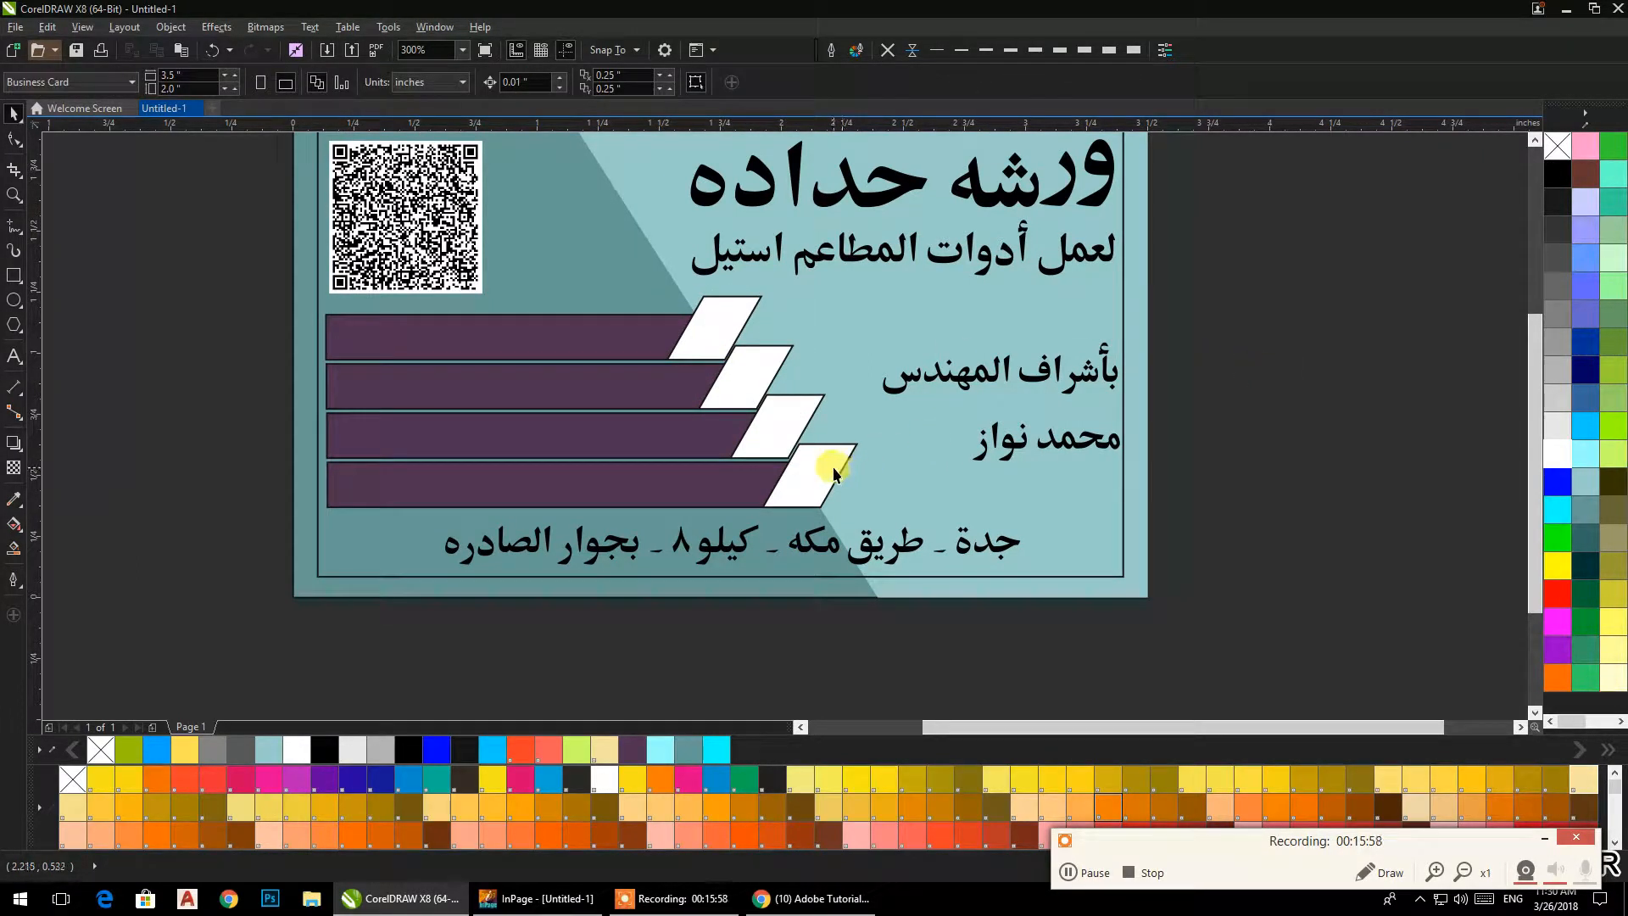
Fill the four white parallelograms at the bar ends with bright purple.
click(833, 471)
shift+click(788, 416)
shift+click(748, 361)
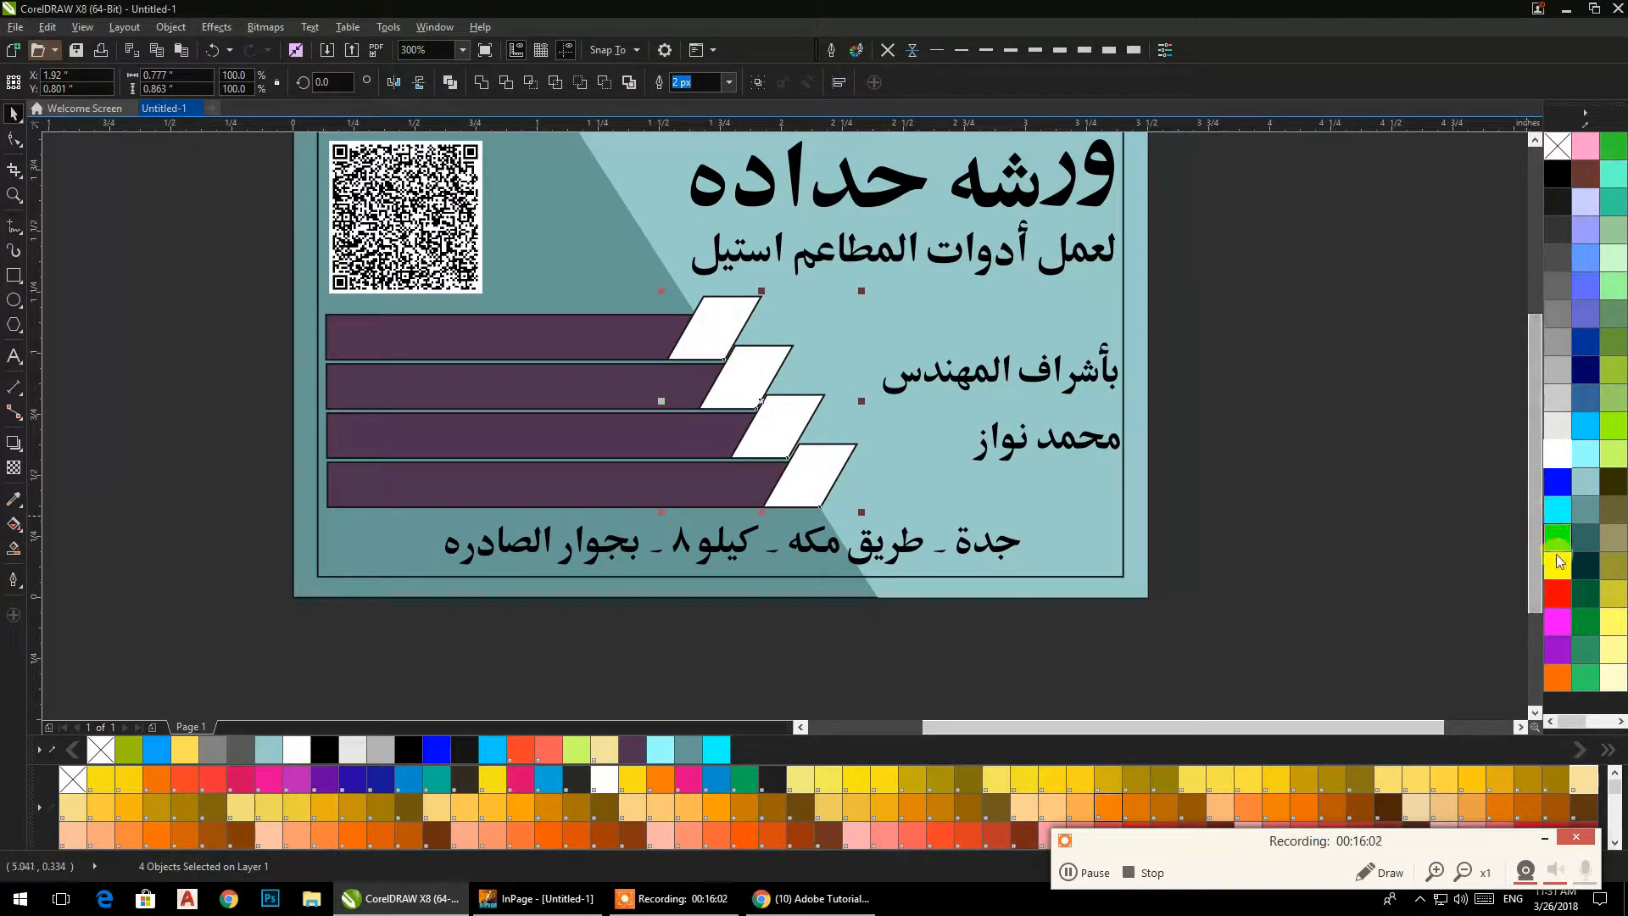
click(1553, 631)
click(1555, 646)
click(1317, 499)
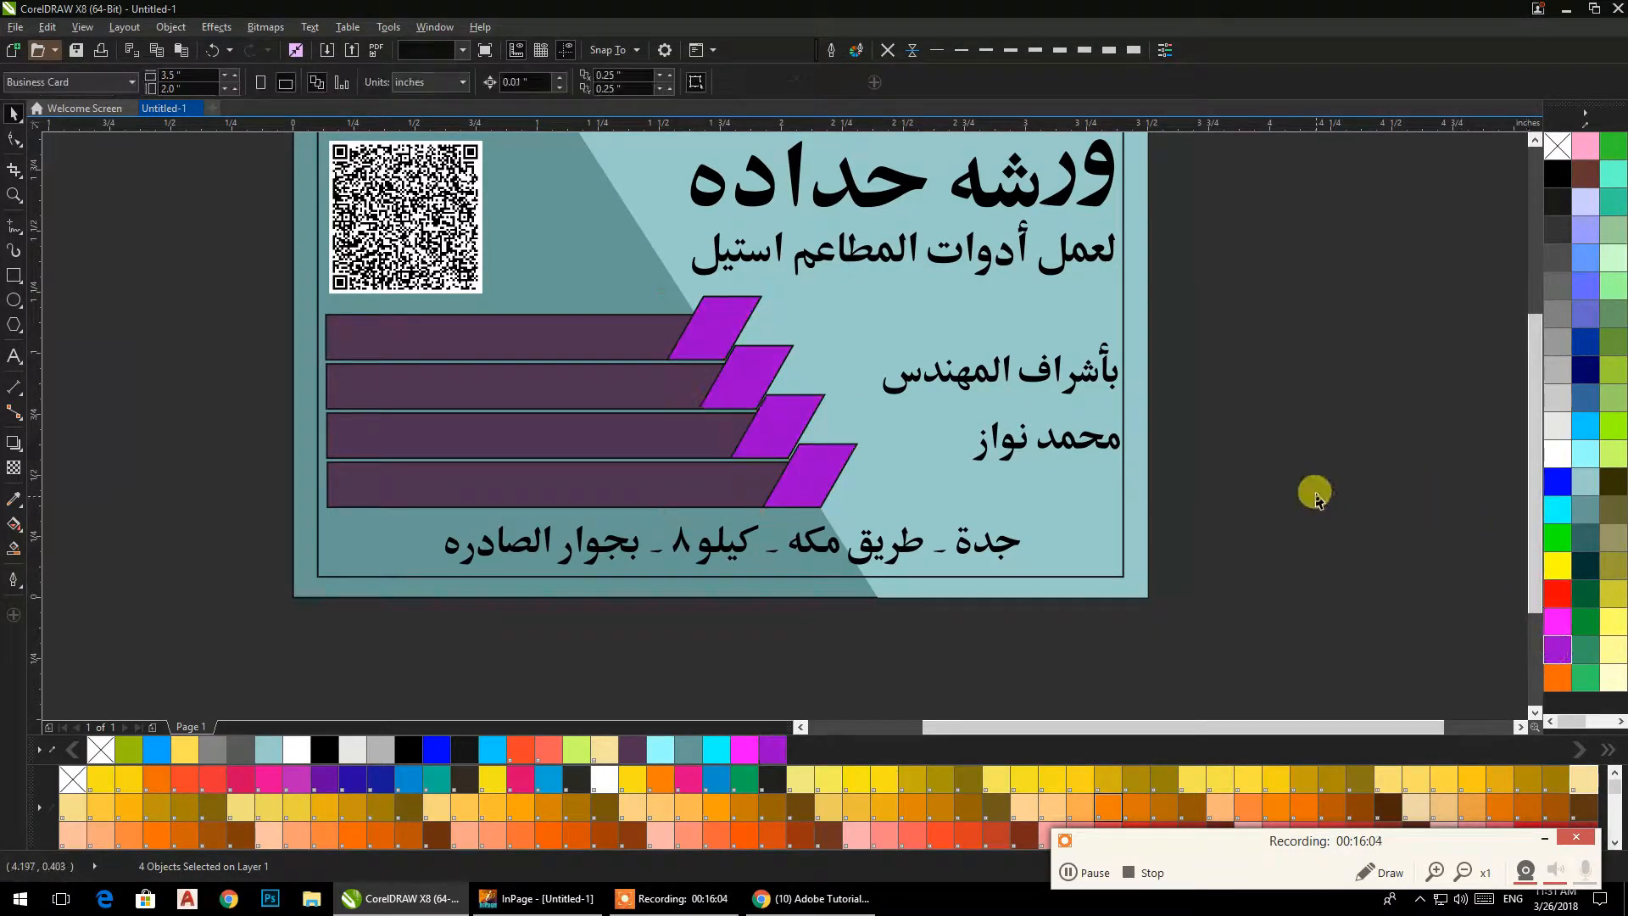
Distribute the four dark purple bars evenly by their vertical centers.
click(574, 477)
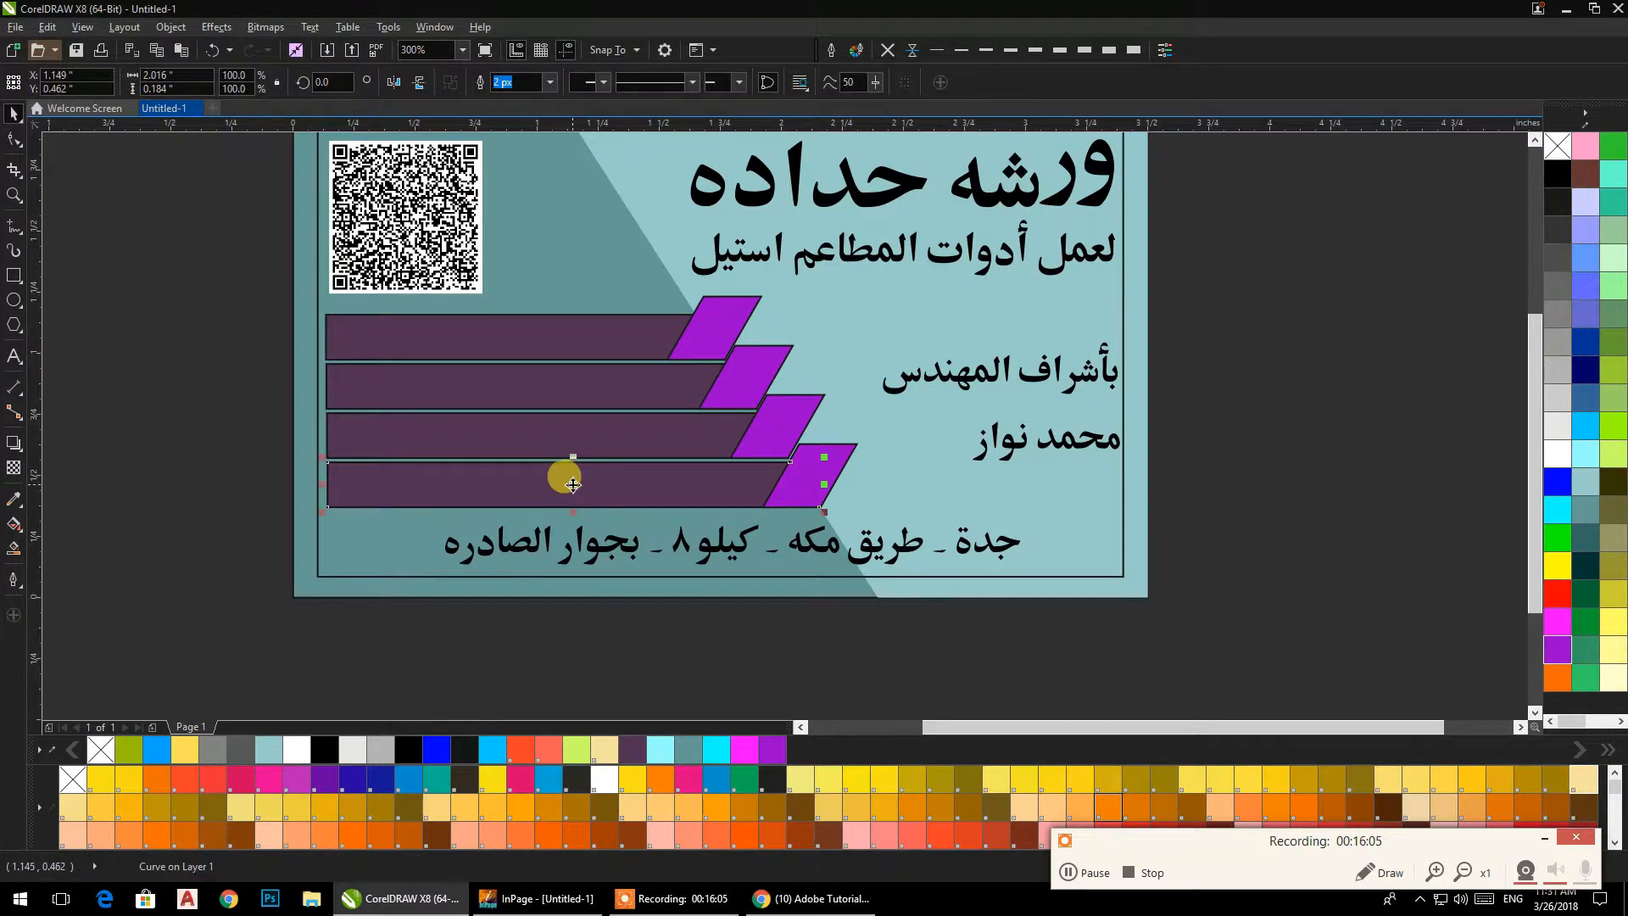
shift+click(530, 427)
shift+click(521, 380)
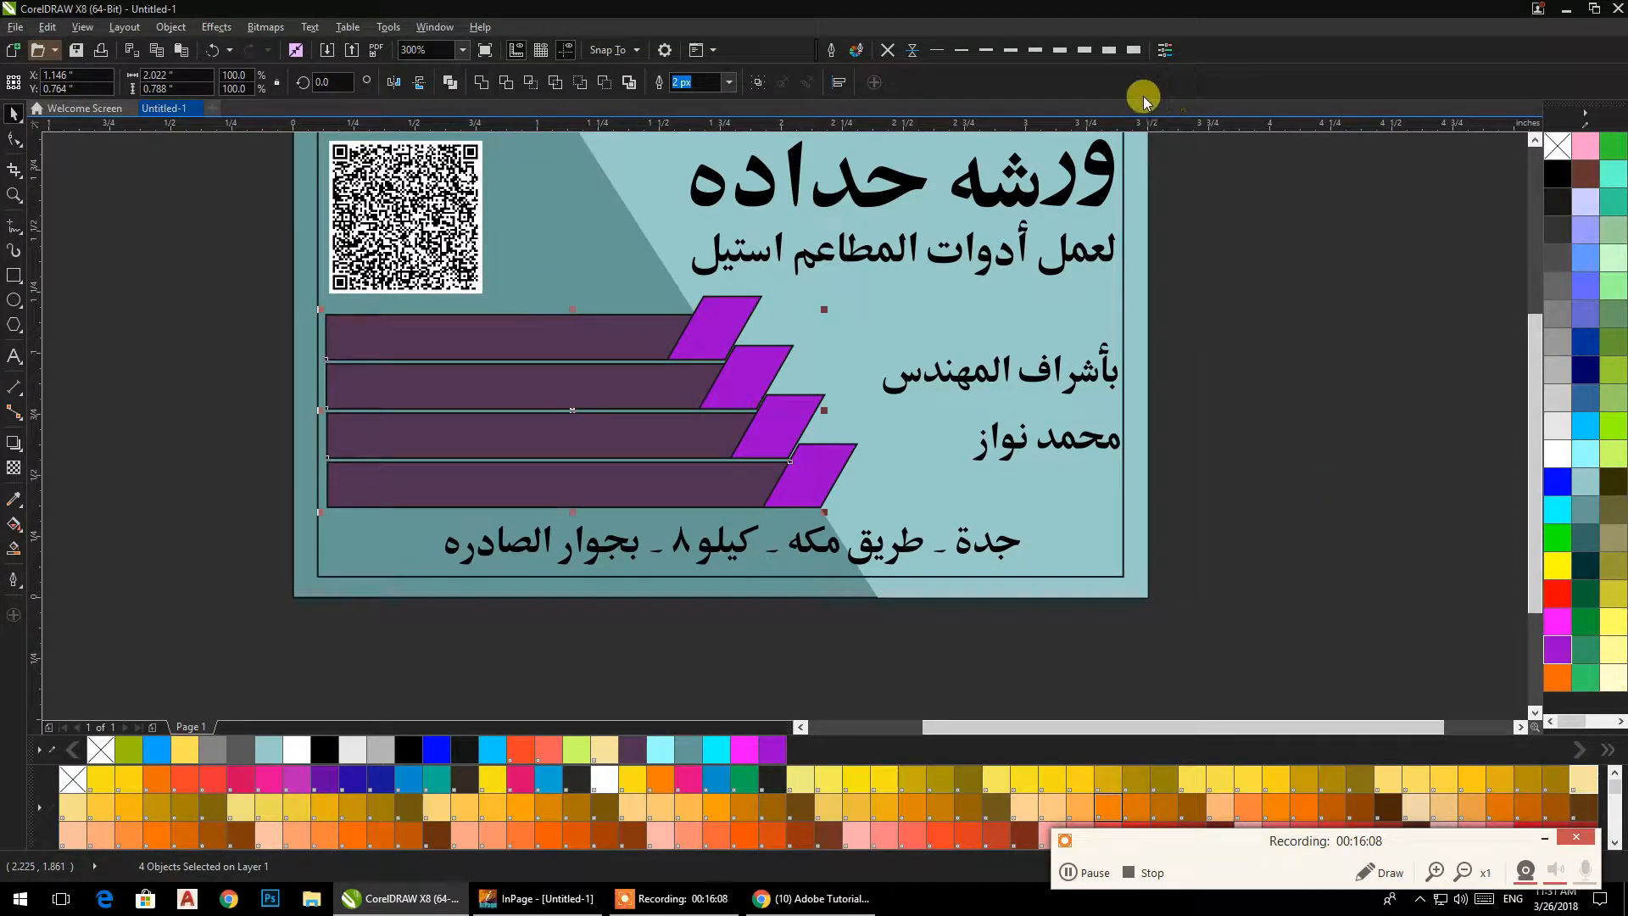
click(839, 82)
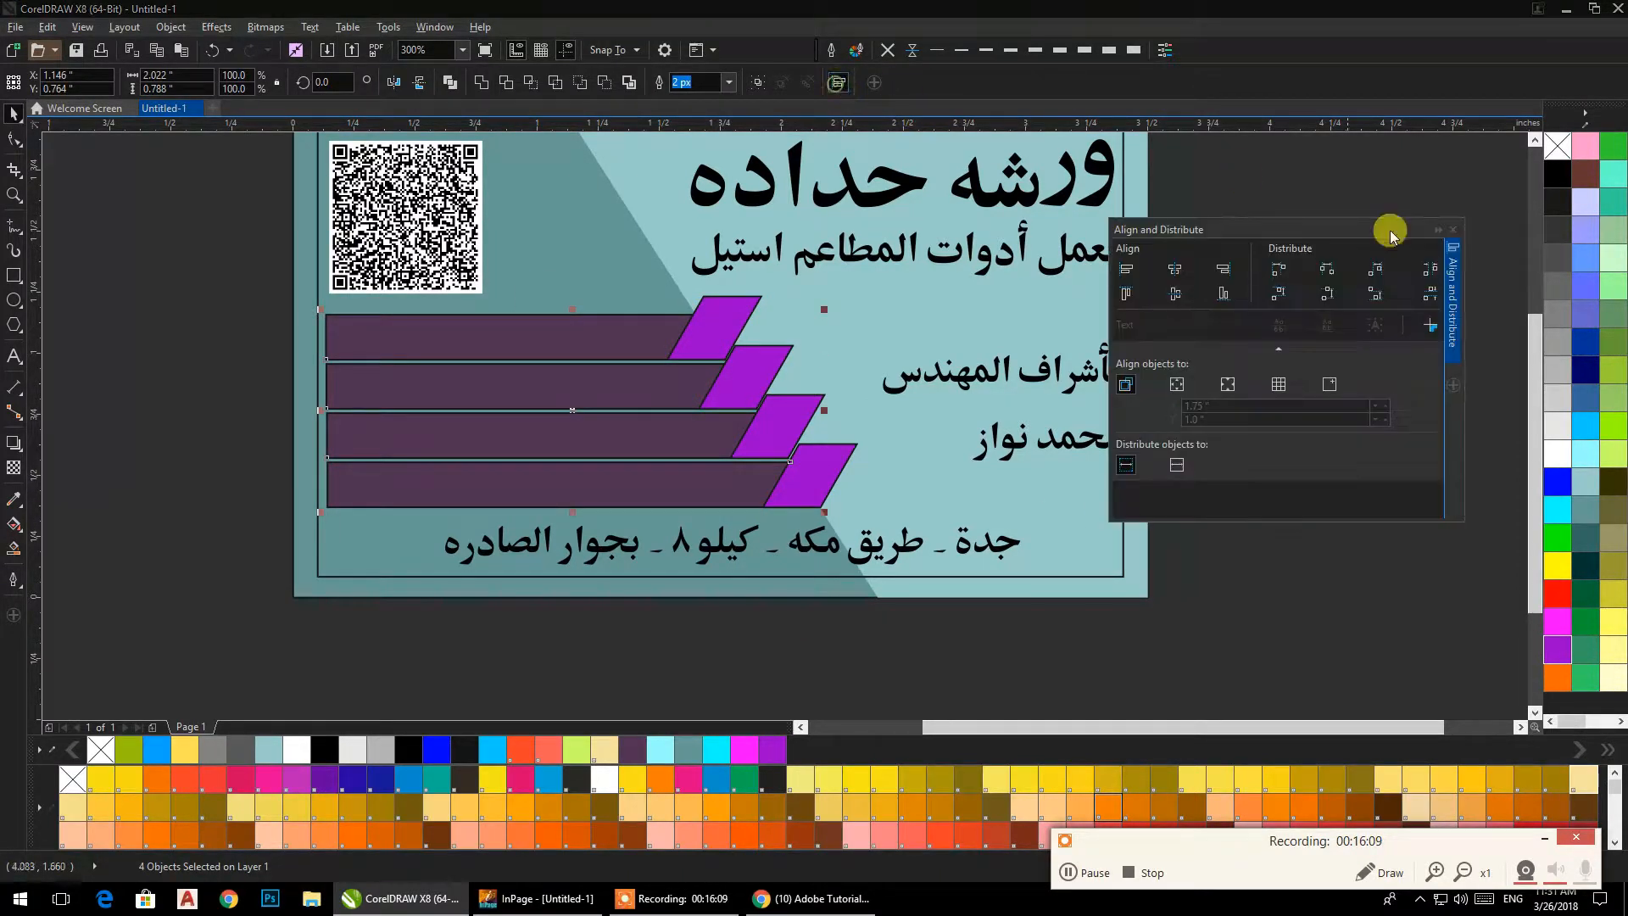
click(1328, 295)
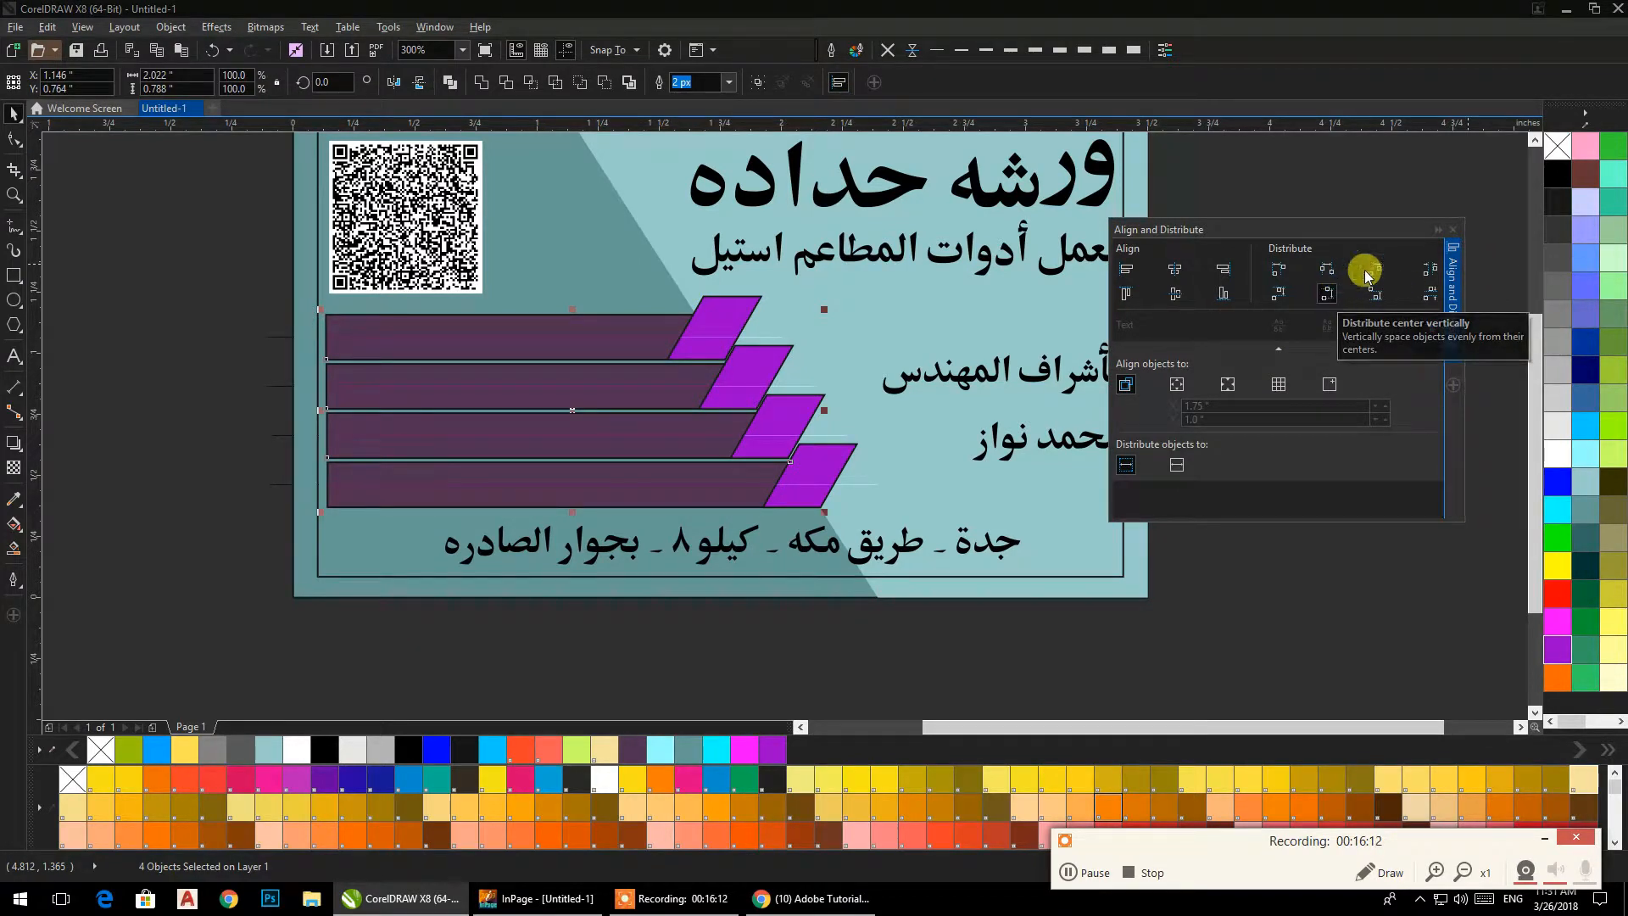
click(1455, 237)
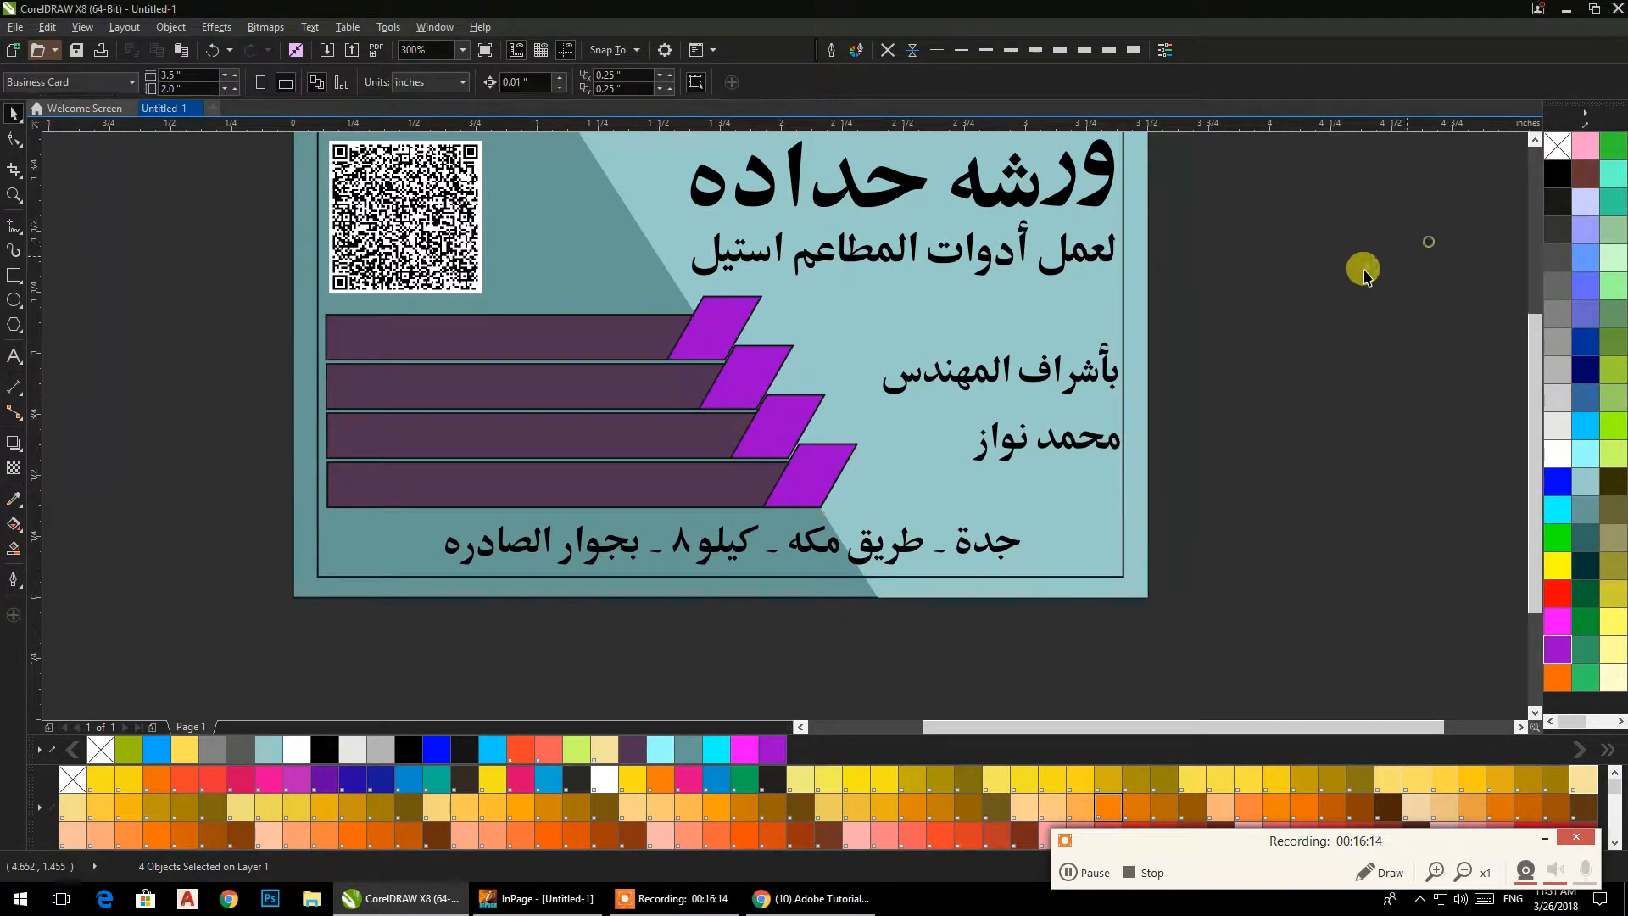
Align each bright purple parallelogram with its dark bar along their lower edges, one pair at a time.
click(830, 453)
shift+click(702, 482)
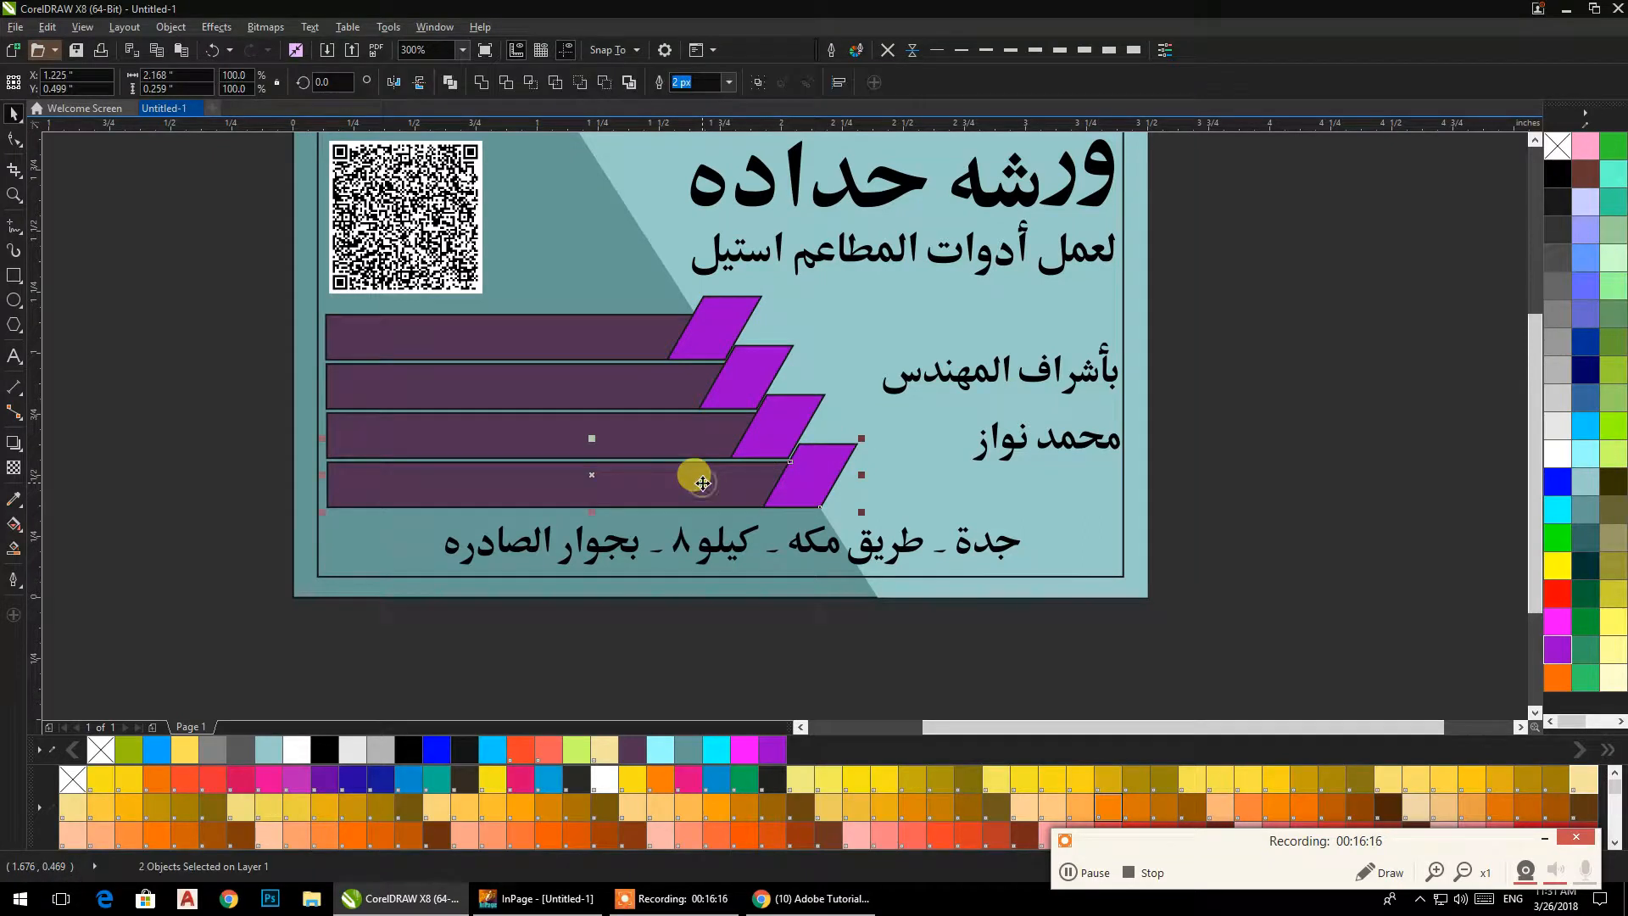
click(793, 420)
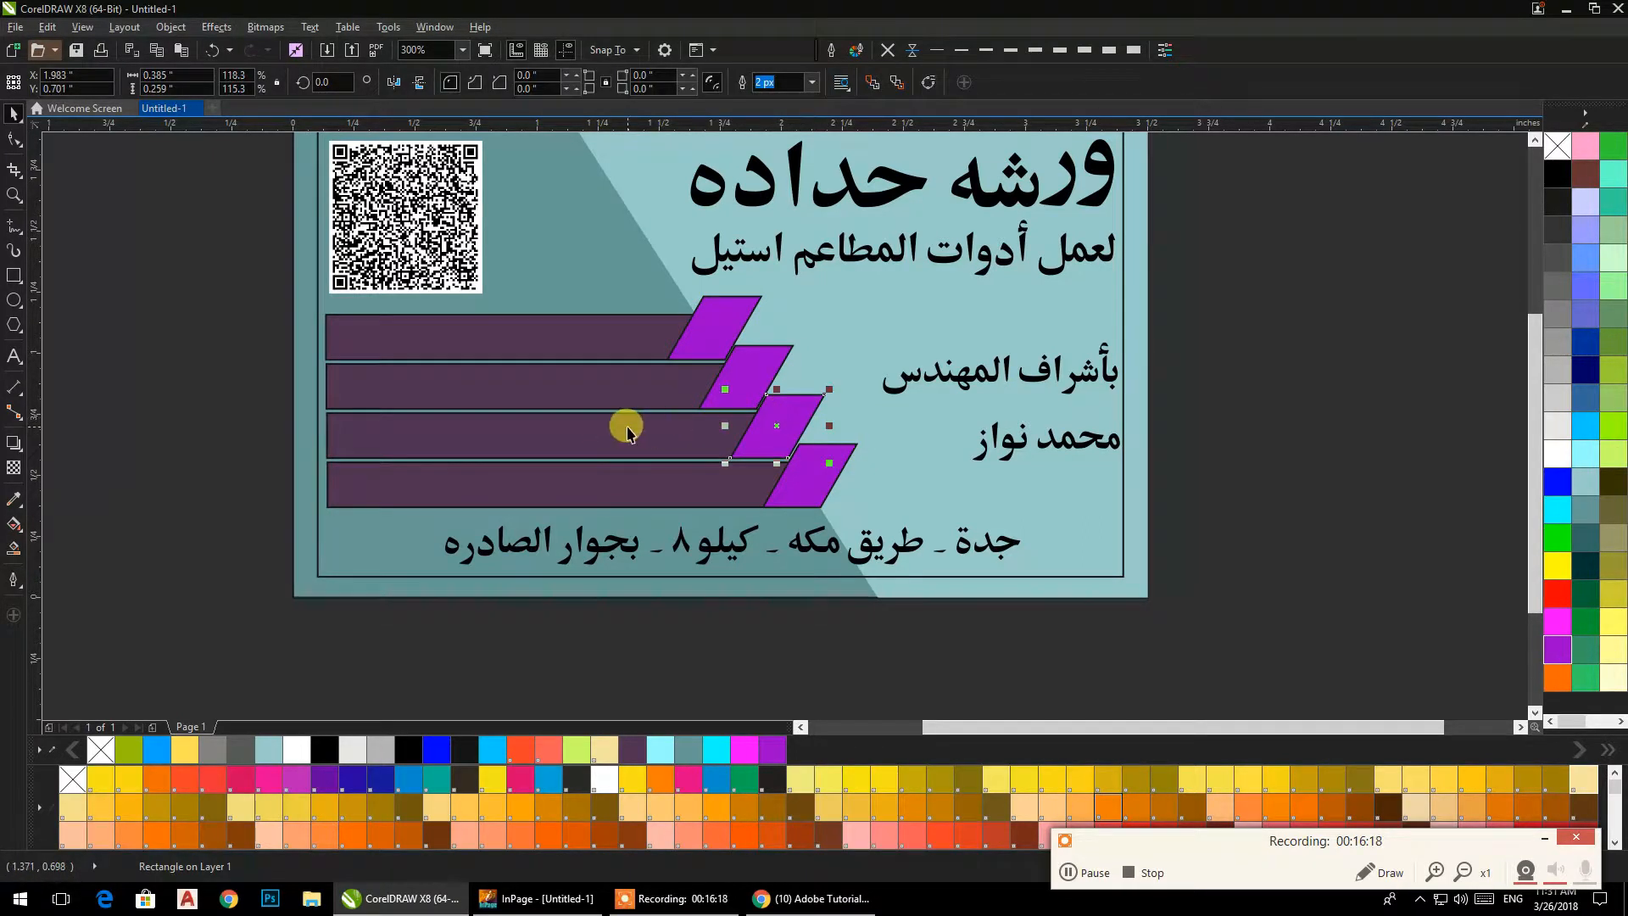
shift+click(581, 435)
click(736, 366)
shift+click(629, 379)
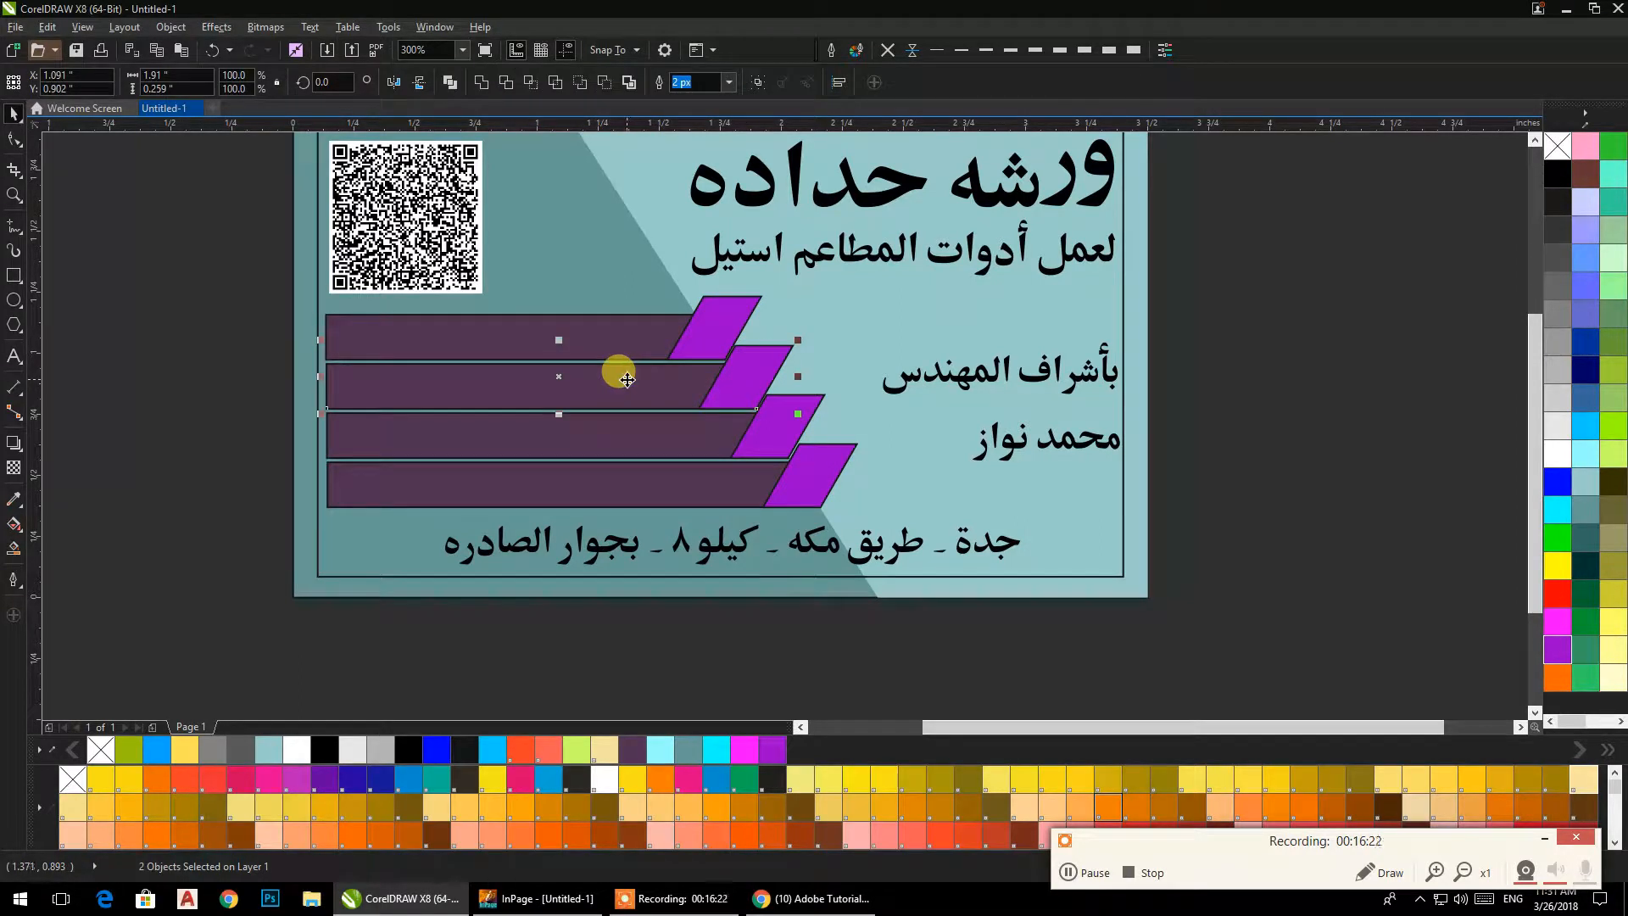
click(690, 310)
shift+click(619, 329)
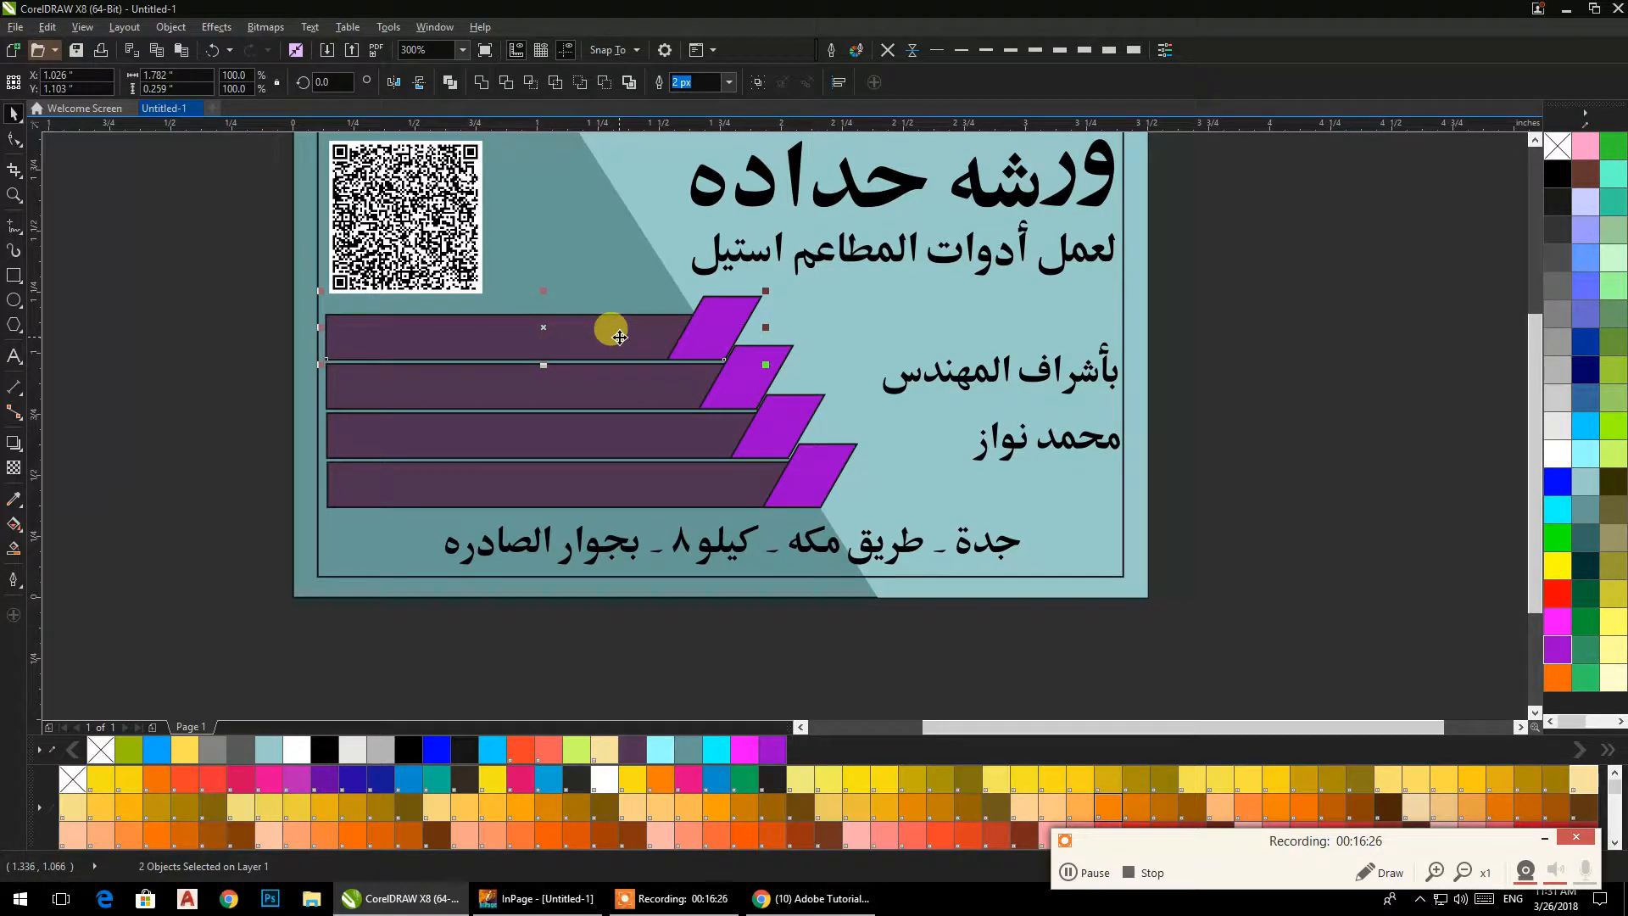
Try to align the top parallelogram to the right and left edges of its bar, and undo the attempts.
key(ctrl+z)
key(r)
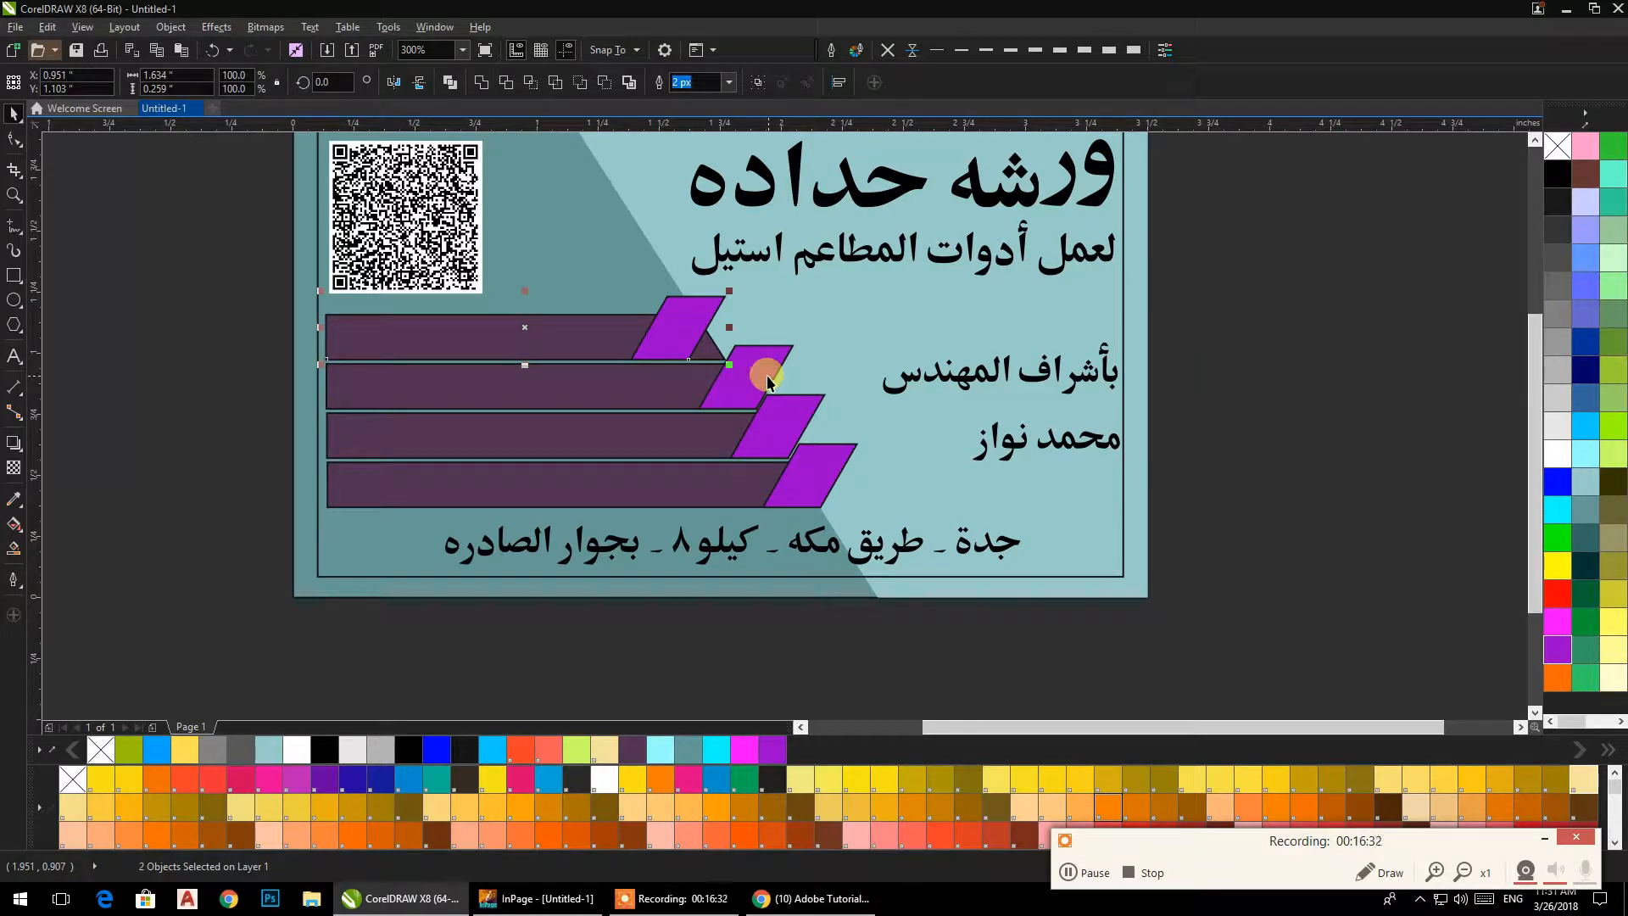
key(ctrl+z)
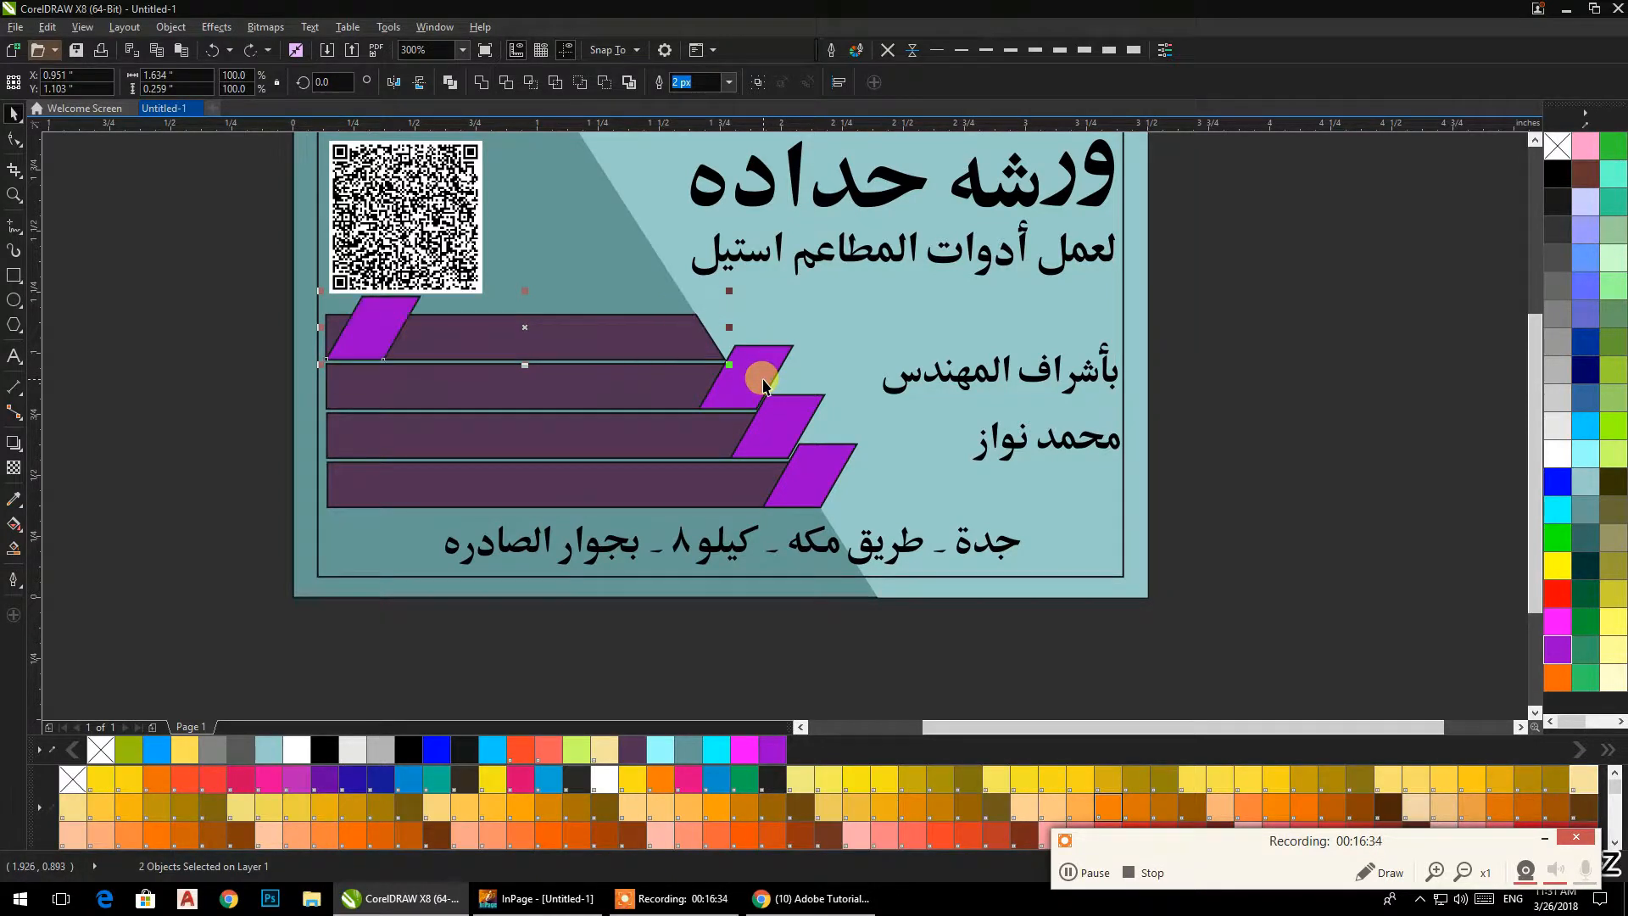
key(ctrl+z)
Remove the outlines from the four dark bars and their four purple parallelograms.
click(1185, 396)
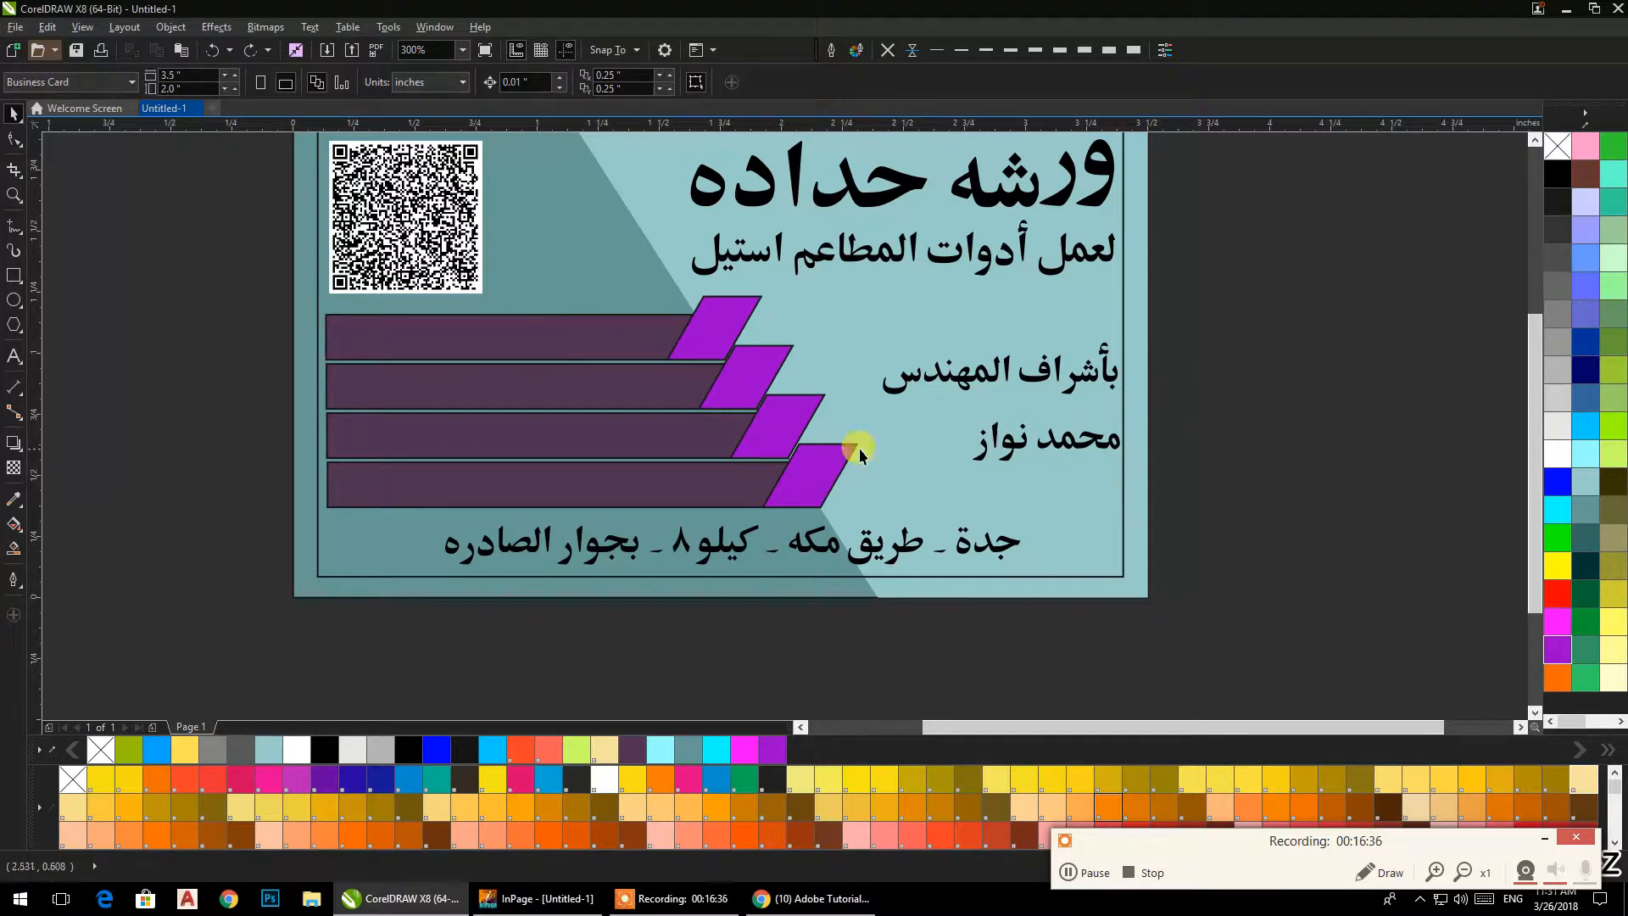
drag(266, 241, 872, 524)
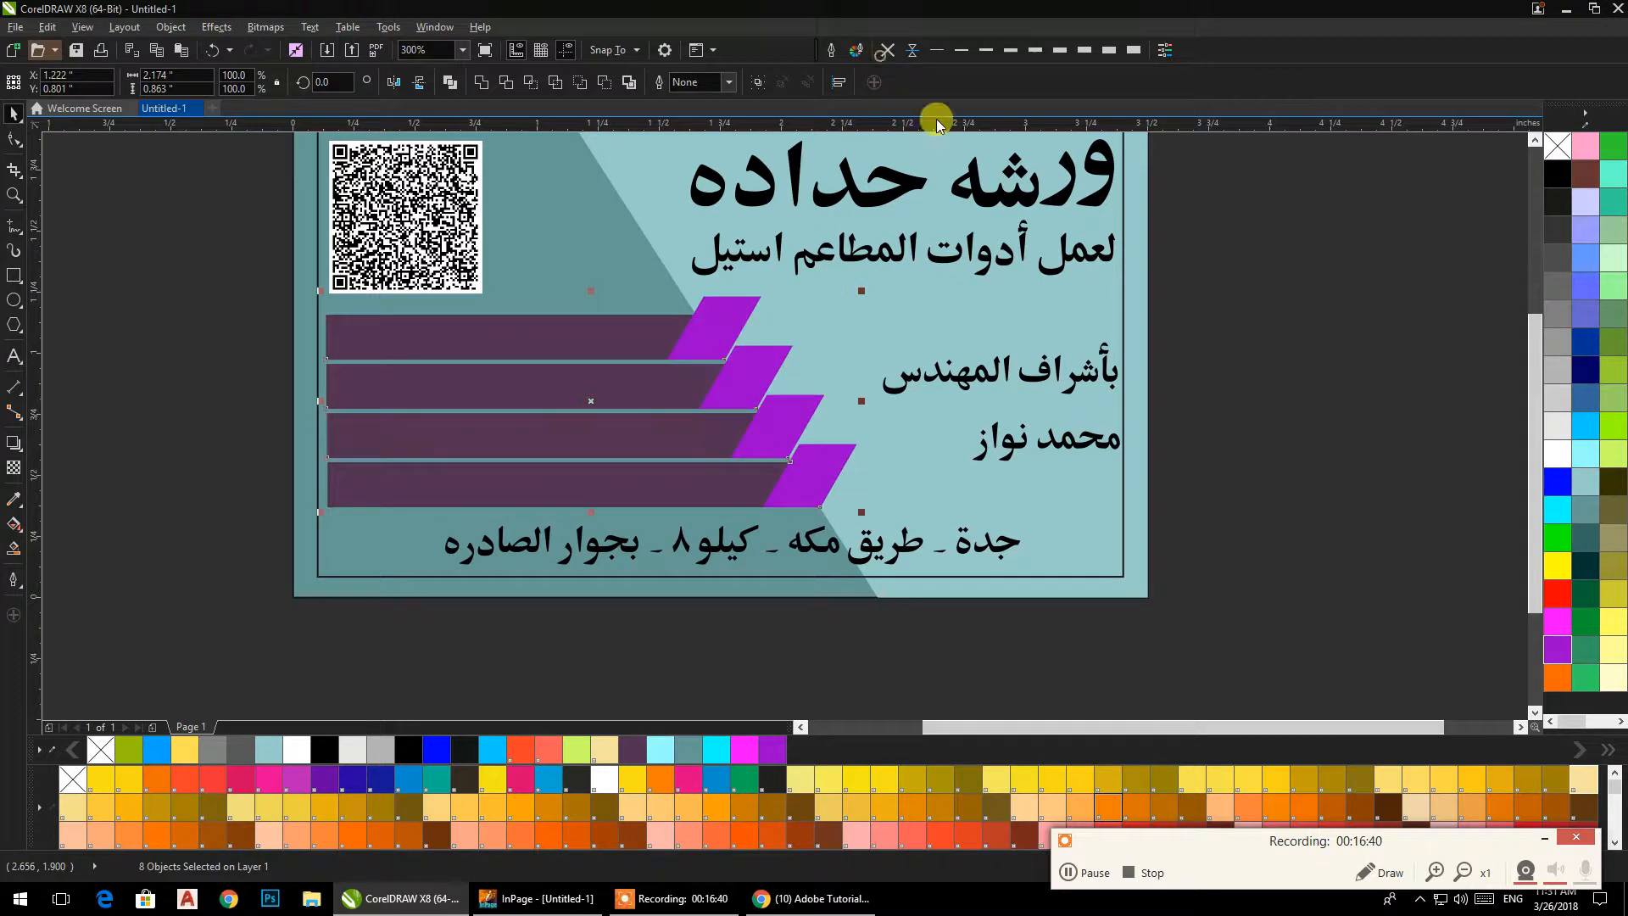
click(1218, 376)
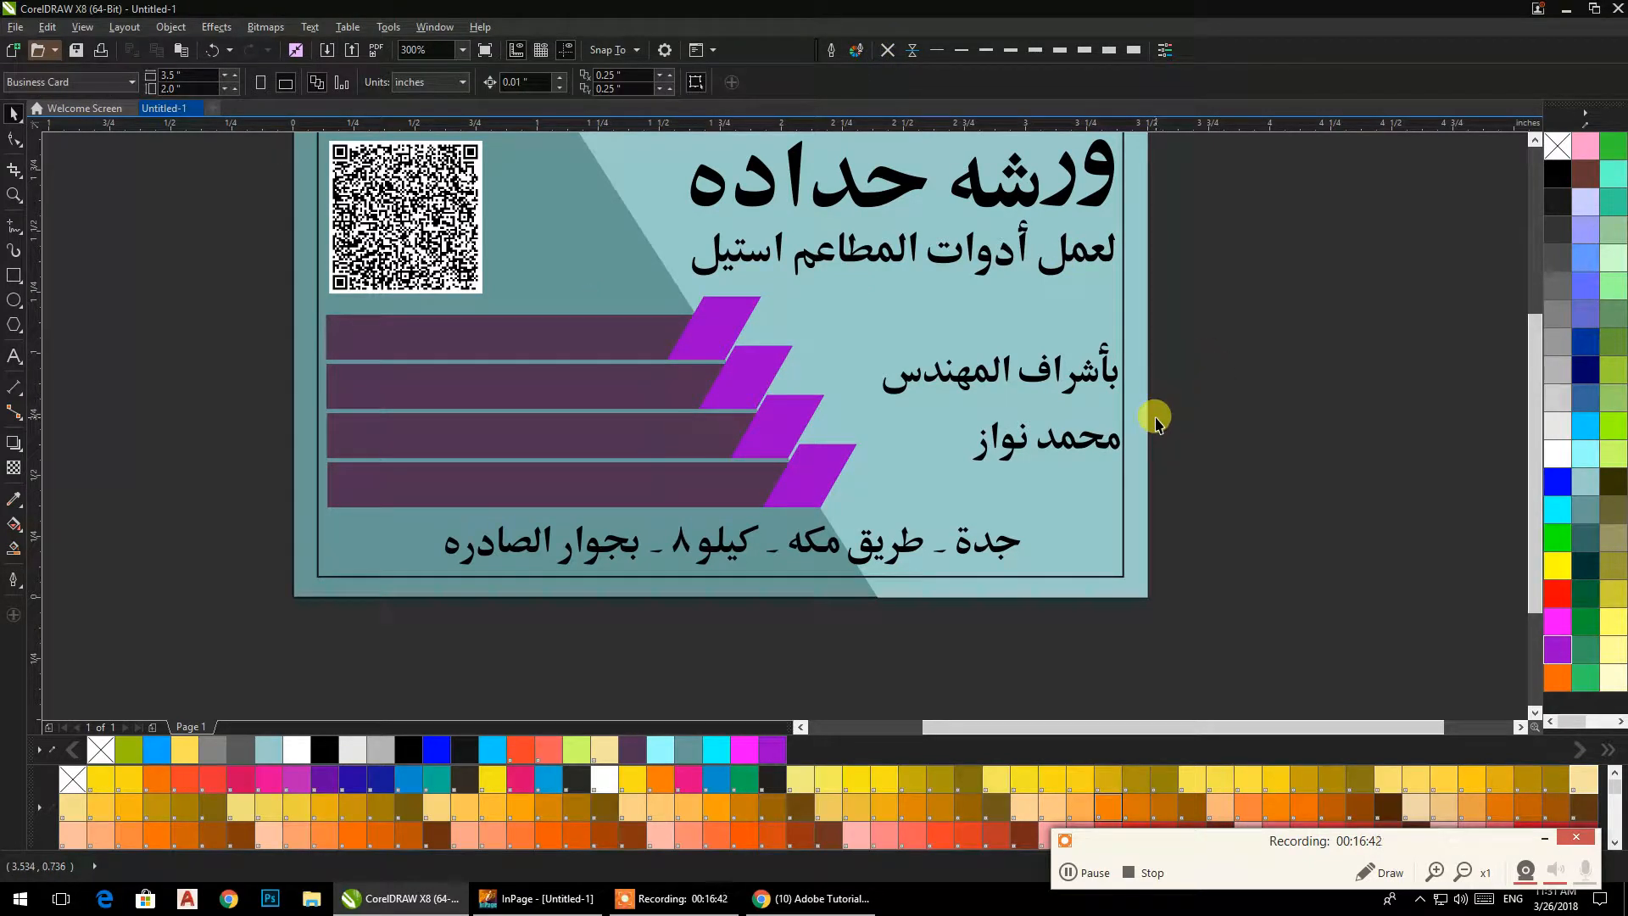
scroll(787, 492, up, 5)
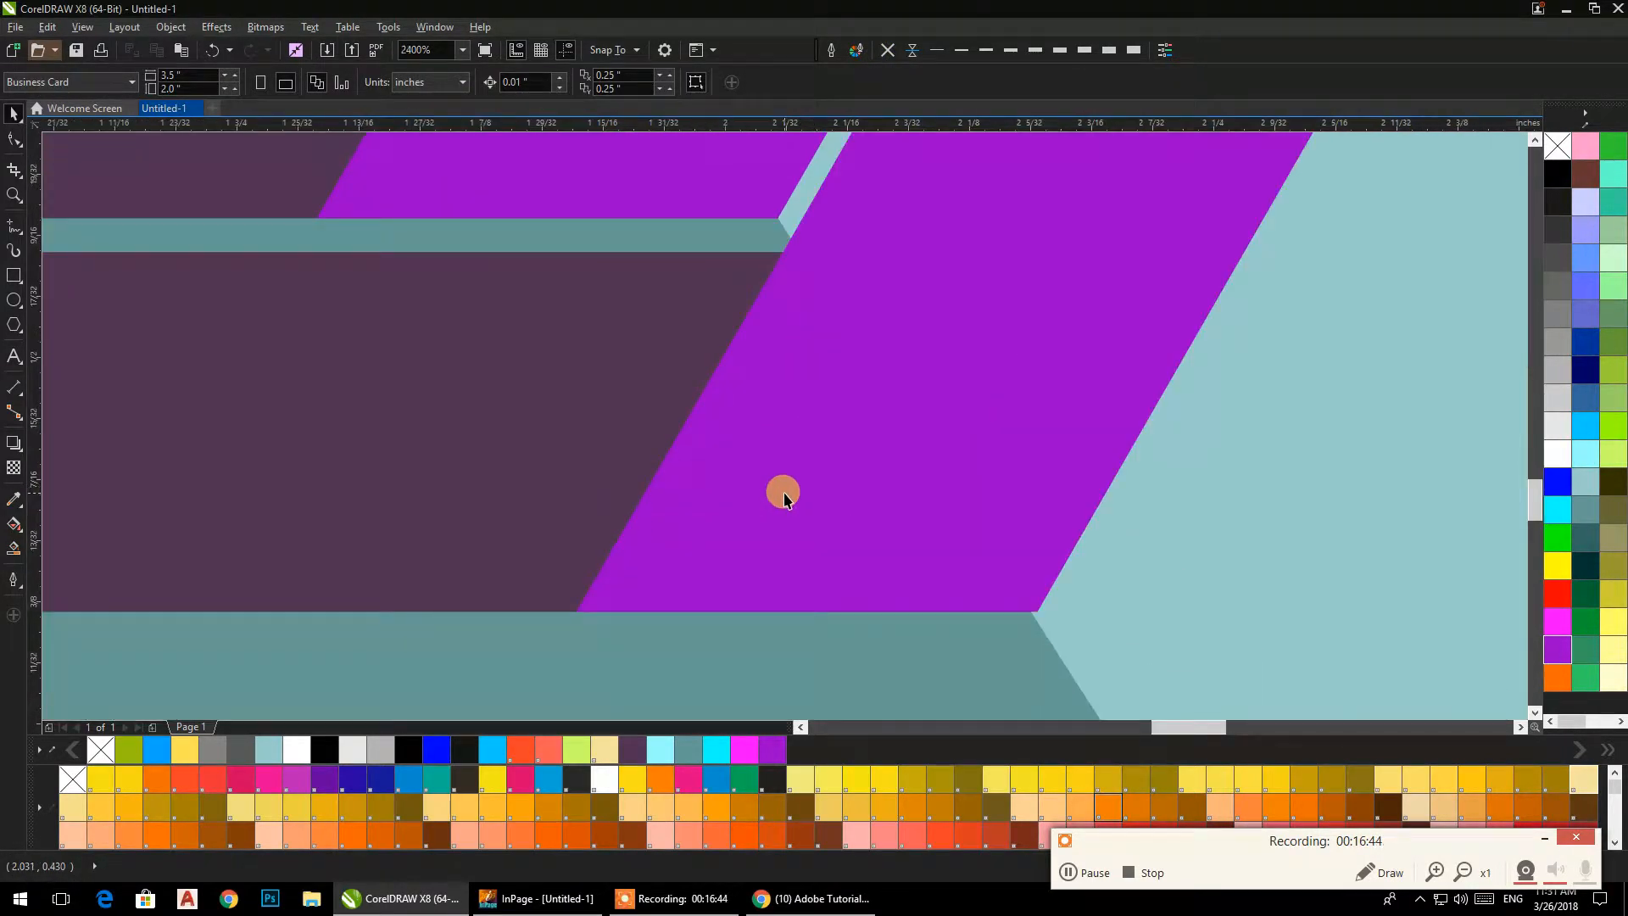
scroll(784, 496, down, 5)
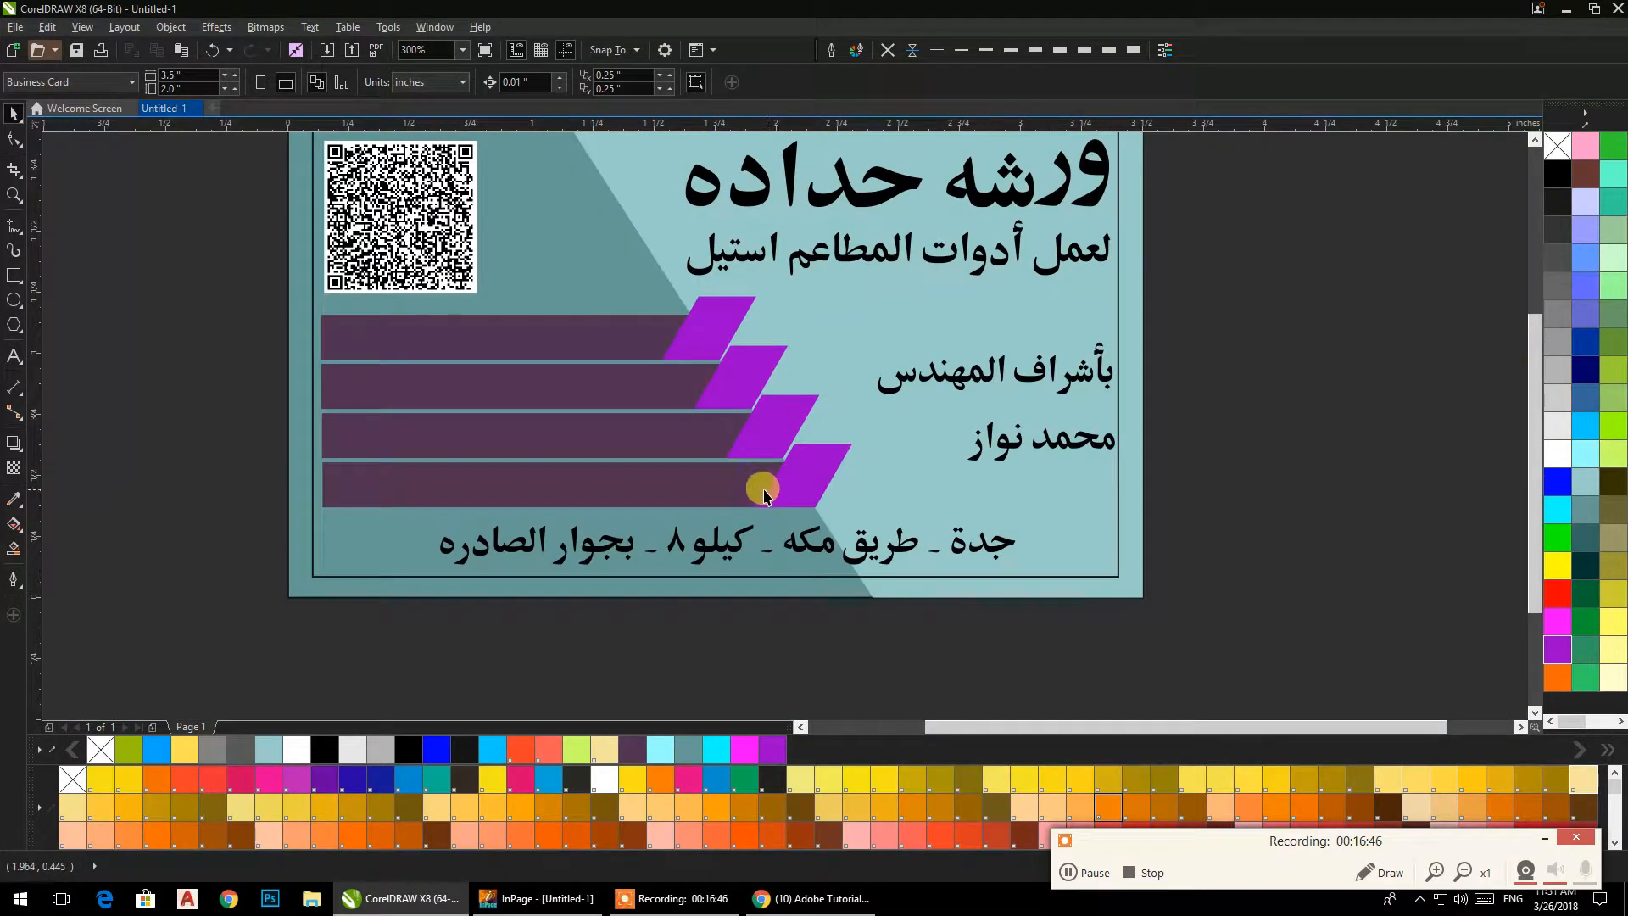
scroll(763, 496, up, 1)
drag(760, 492, 1012, 545)
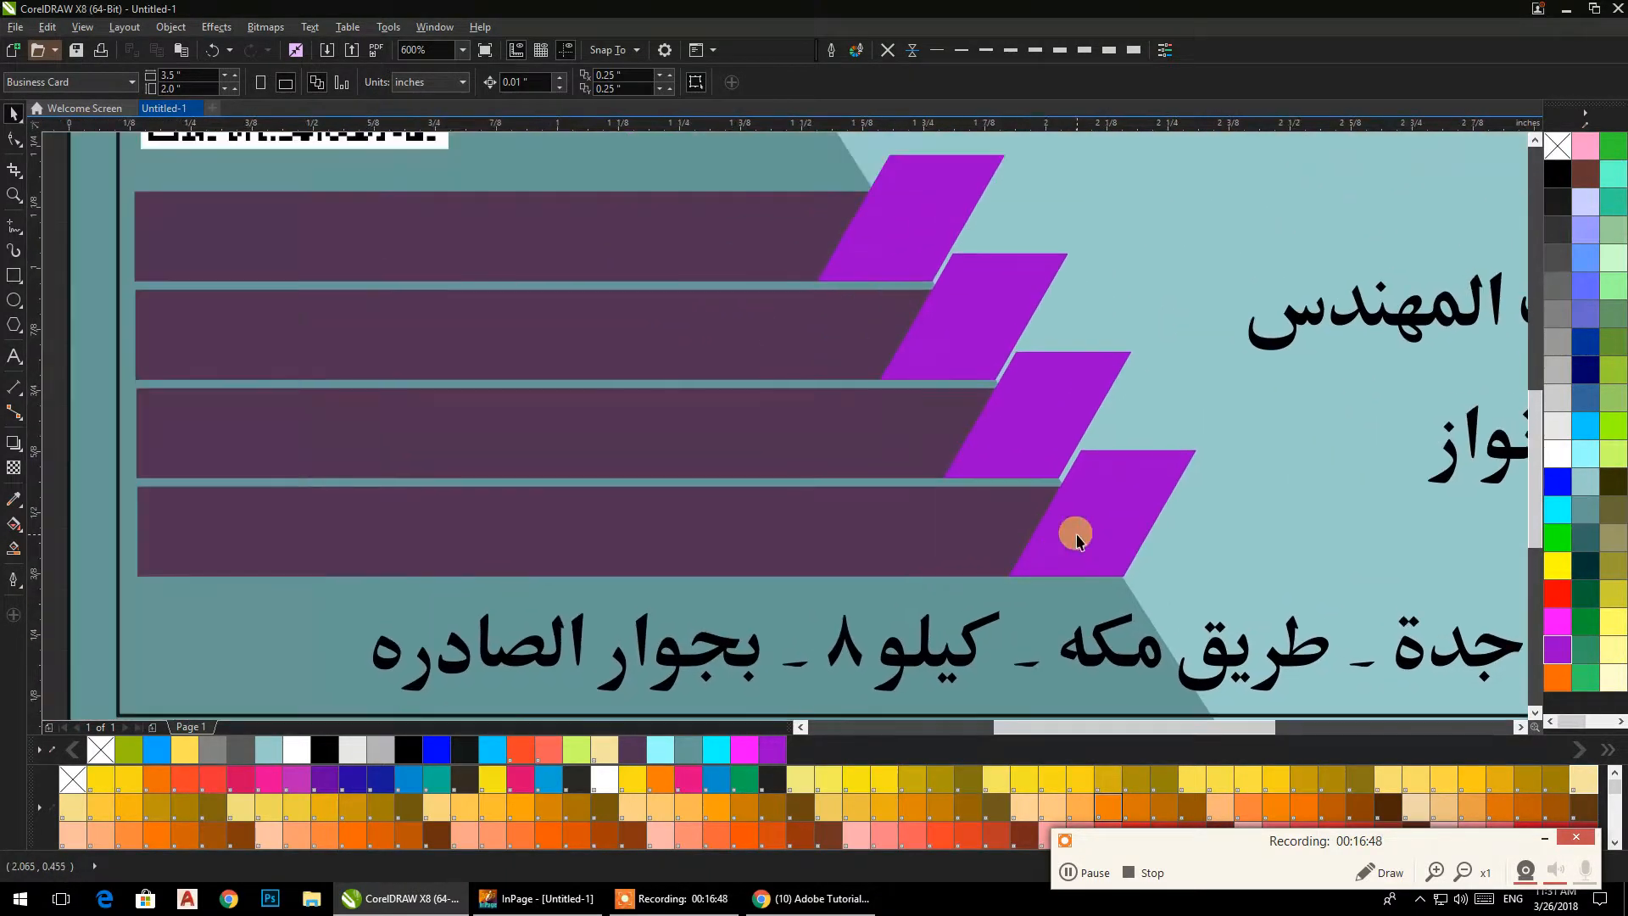
scroll(898, 502, down, 4)
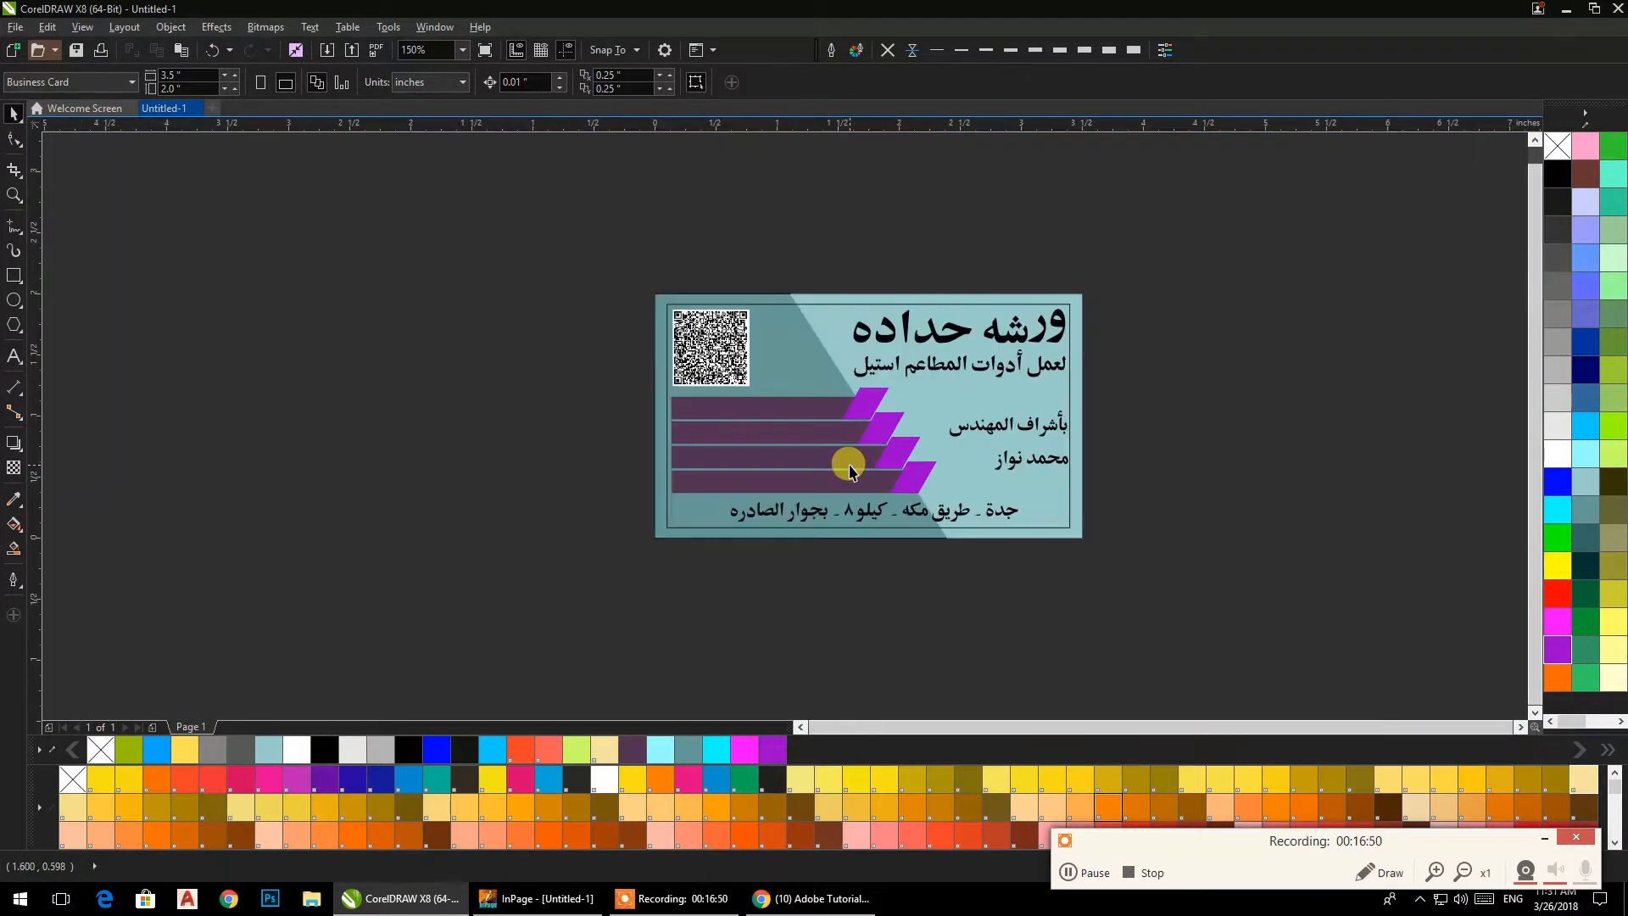
Shrink the two-line workshop heading to about 0.68 in wide and place it in the upper part of the card's light area.
scroll(835, 407, up, 2)
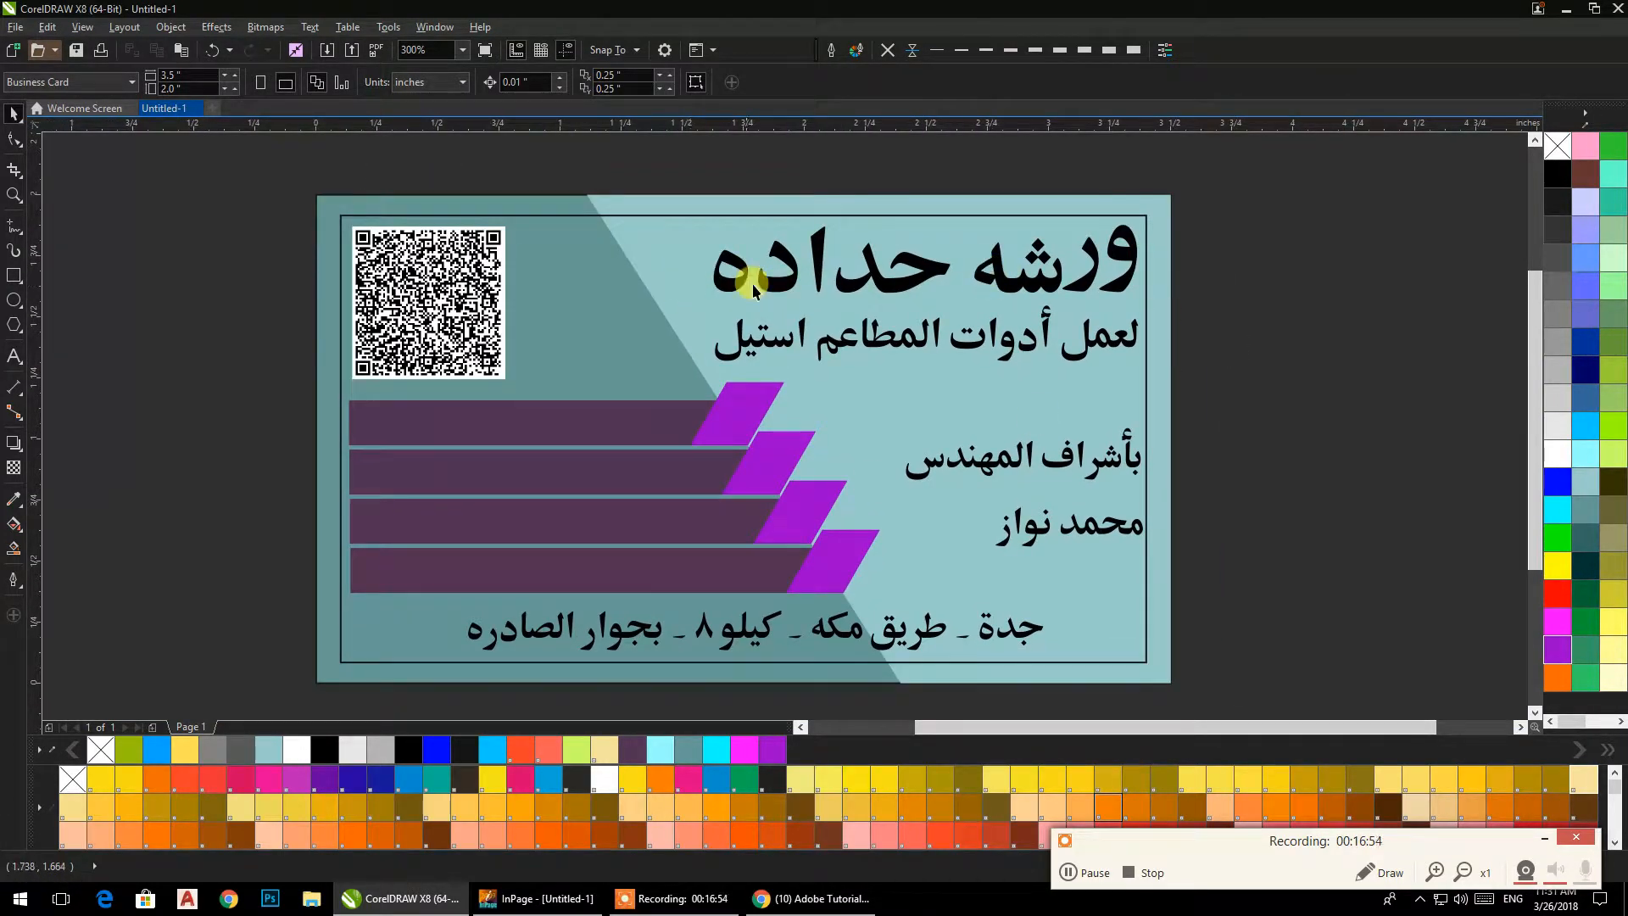
drag(623, 145, 1218, 587)
drag(689, 553, 802, 540)
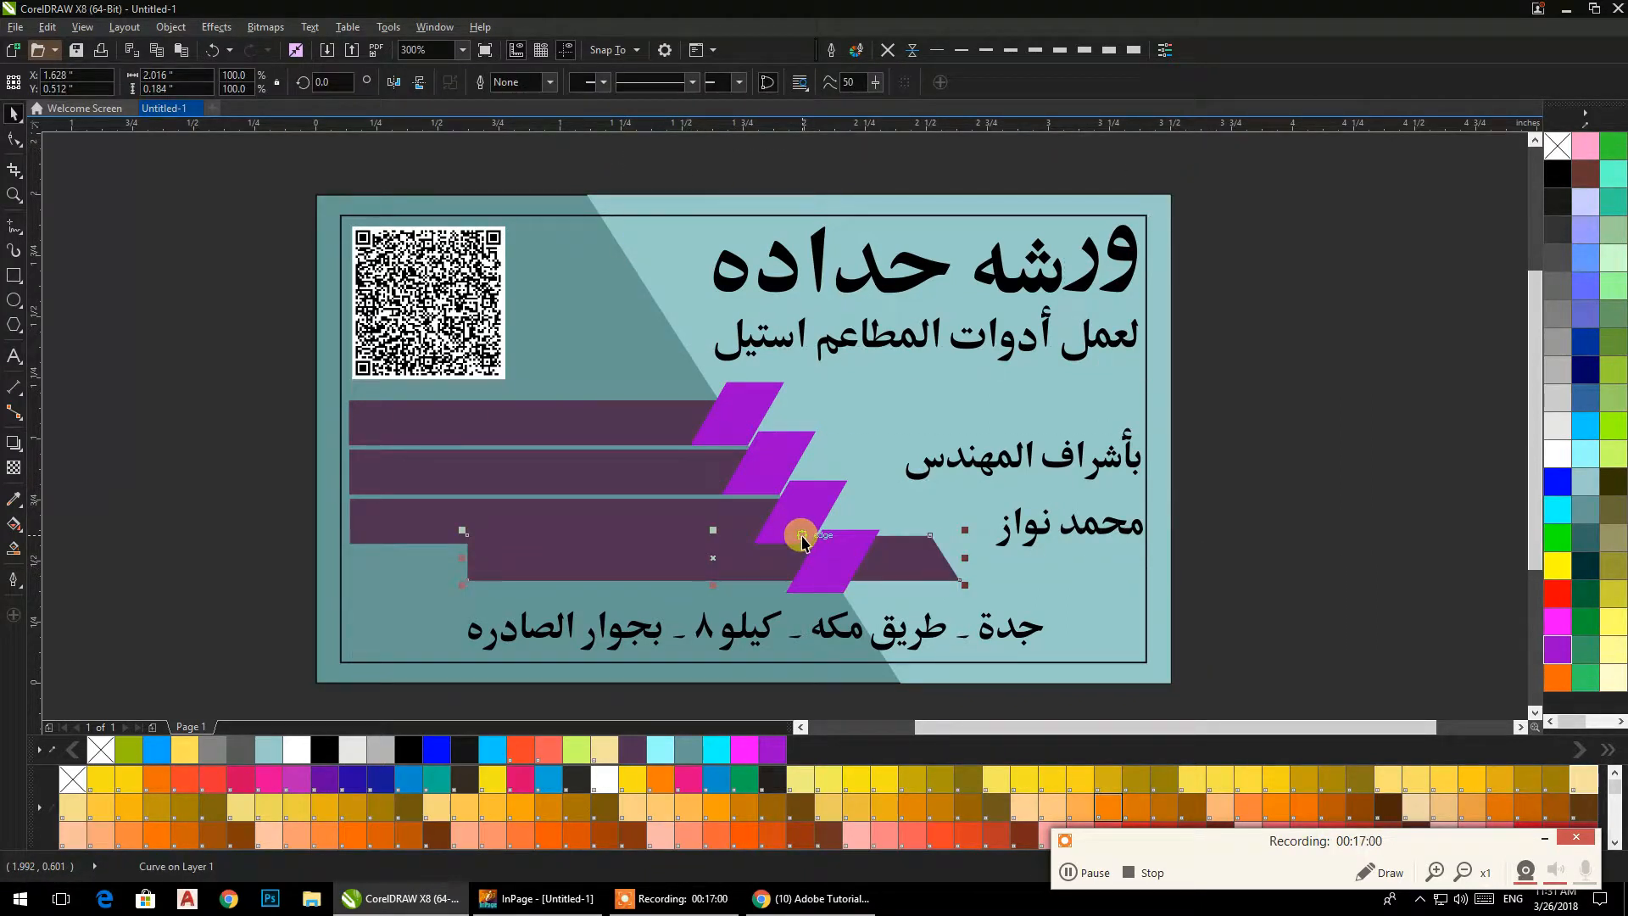
key(ctrl+z)
drag(1221, 192, 966, 283)
drag(1052, 250, 945, 351)
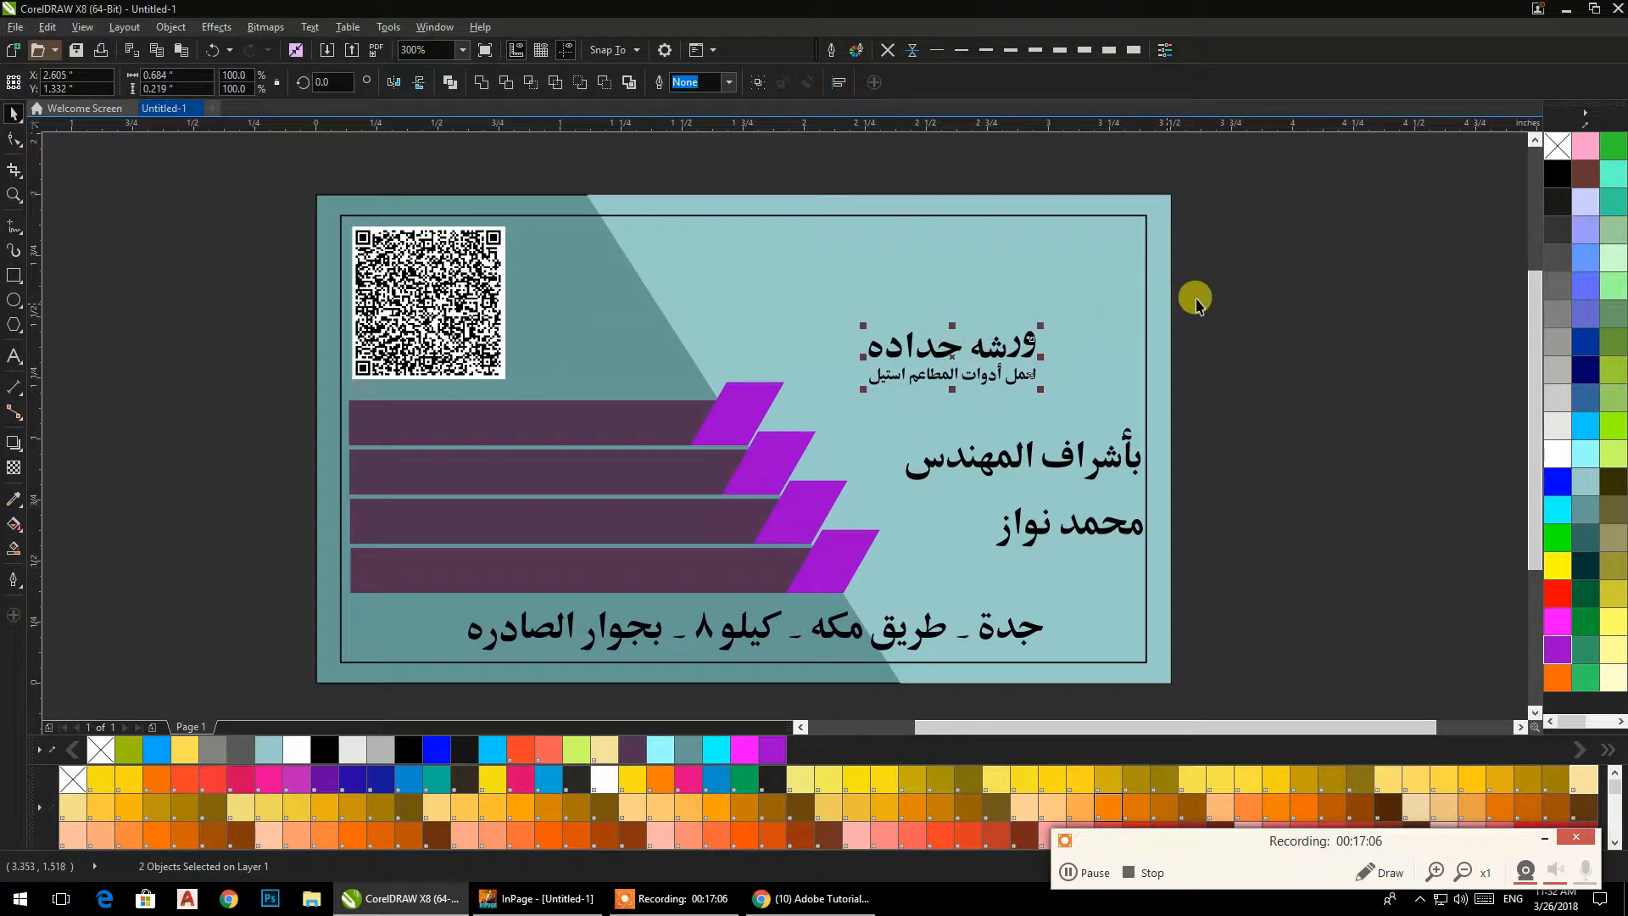
click(1245, 288)
right_click(1245, 288)
click(1262, 229)
drag(1245, 244, 650, 411)
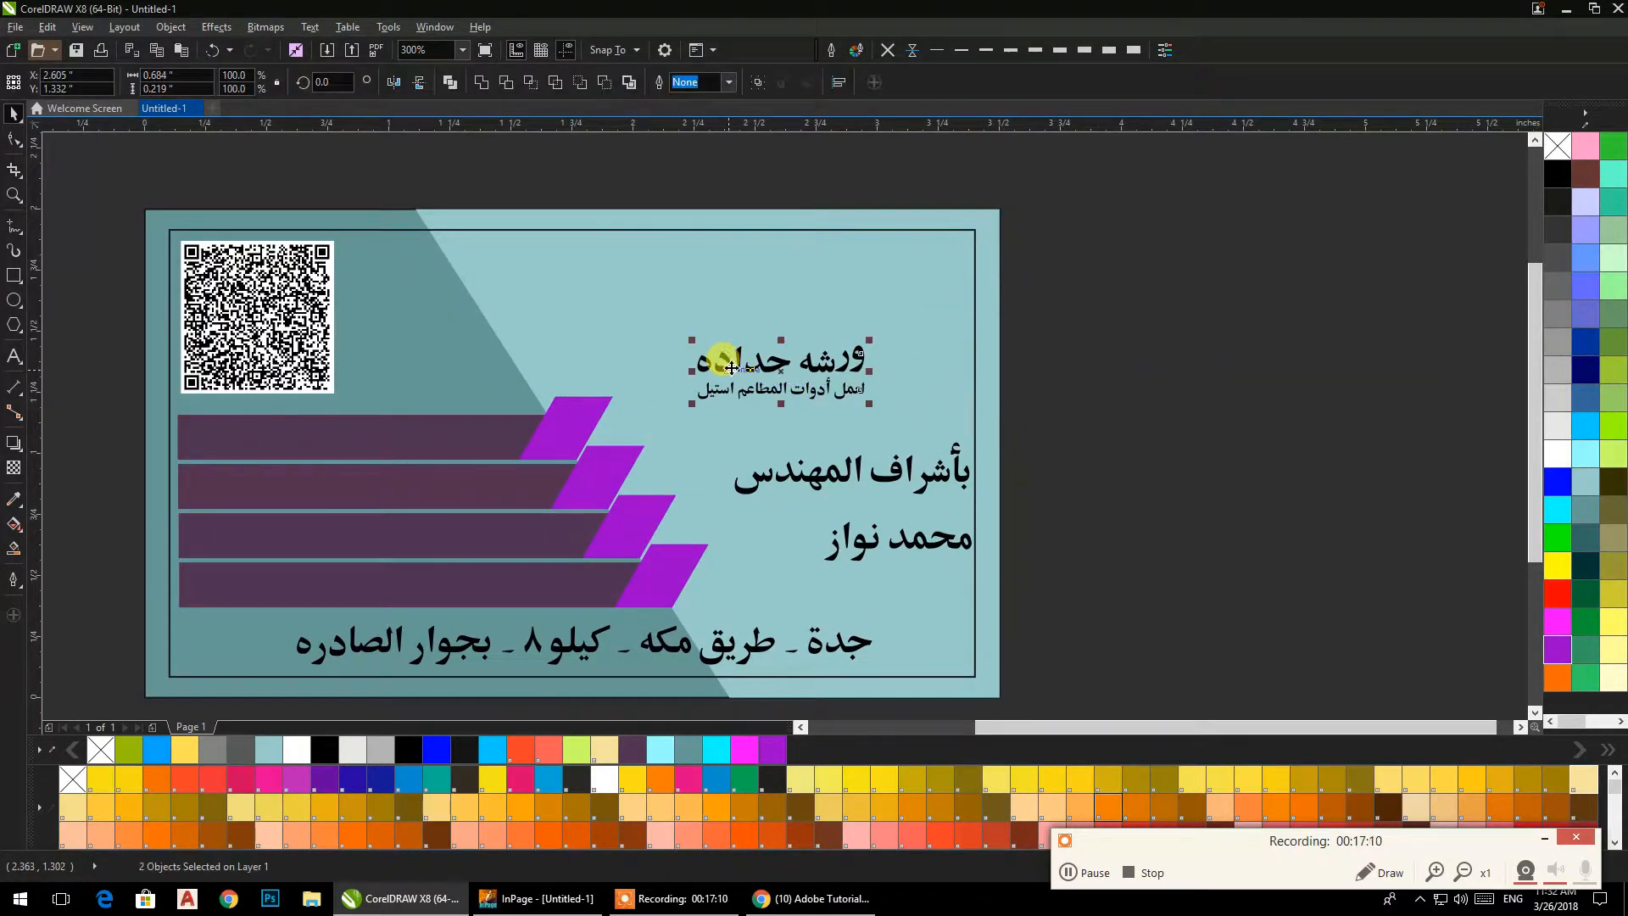
drag(736, 363, 730, 296)
click(1090, 258)
Scale down the two-line engineer text to nearly 60% and place it below the heading, near the card's right margin.
drag(1043, 406, 782, 427)
drag(877, 377, 841, 308)
click(1061, 313)
Shrink the address line to about 1.39 in wide and center it on the lowest dark bar.
drag(982, 459, 1071, 398)
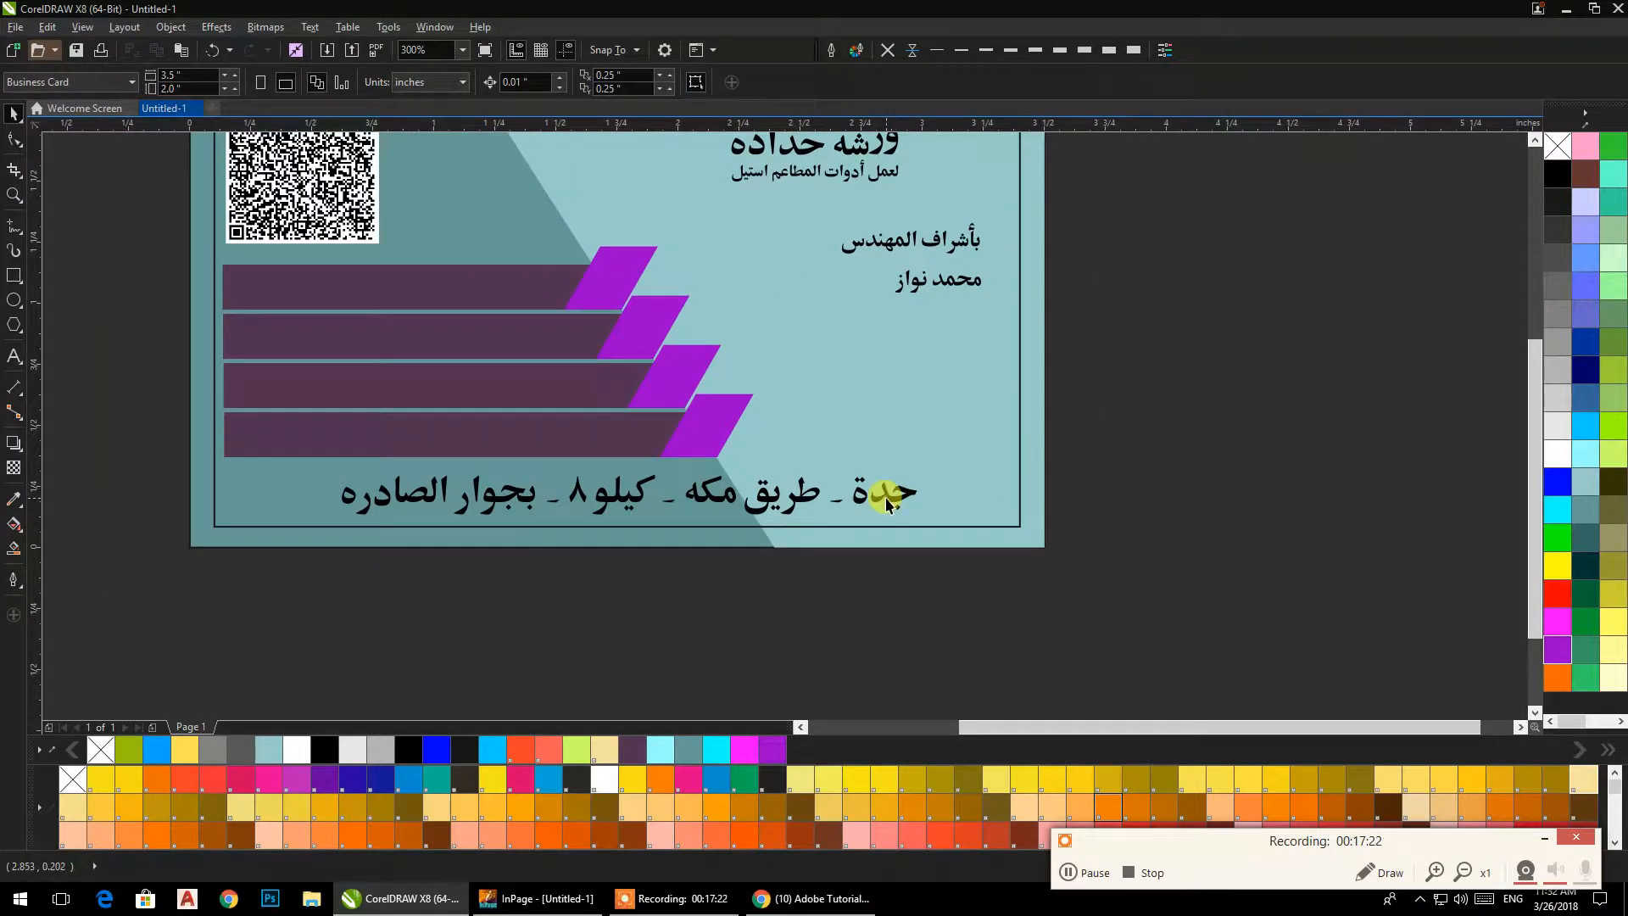
click(887, 503)
drag(917, 521, 511, 441)
shift+click(648, 423)
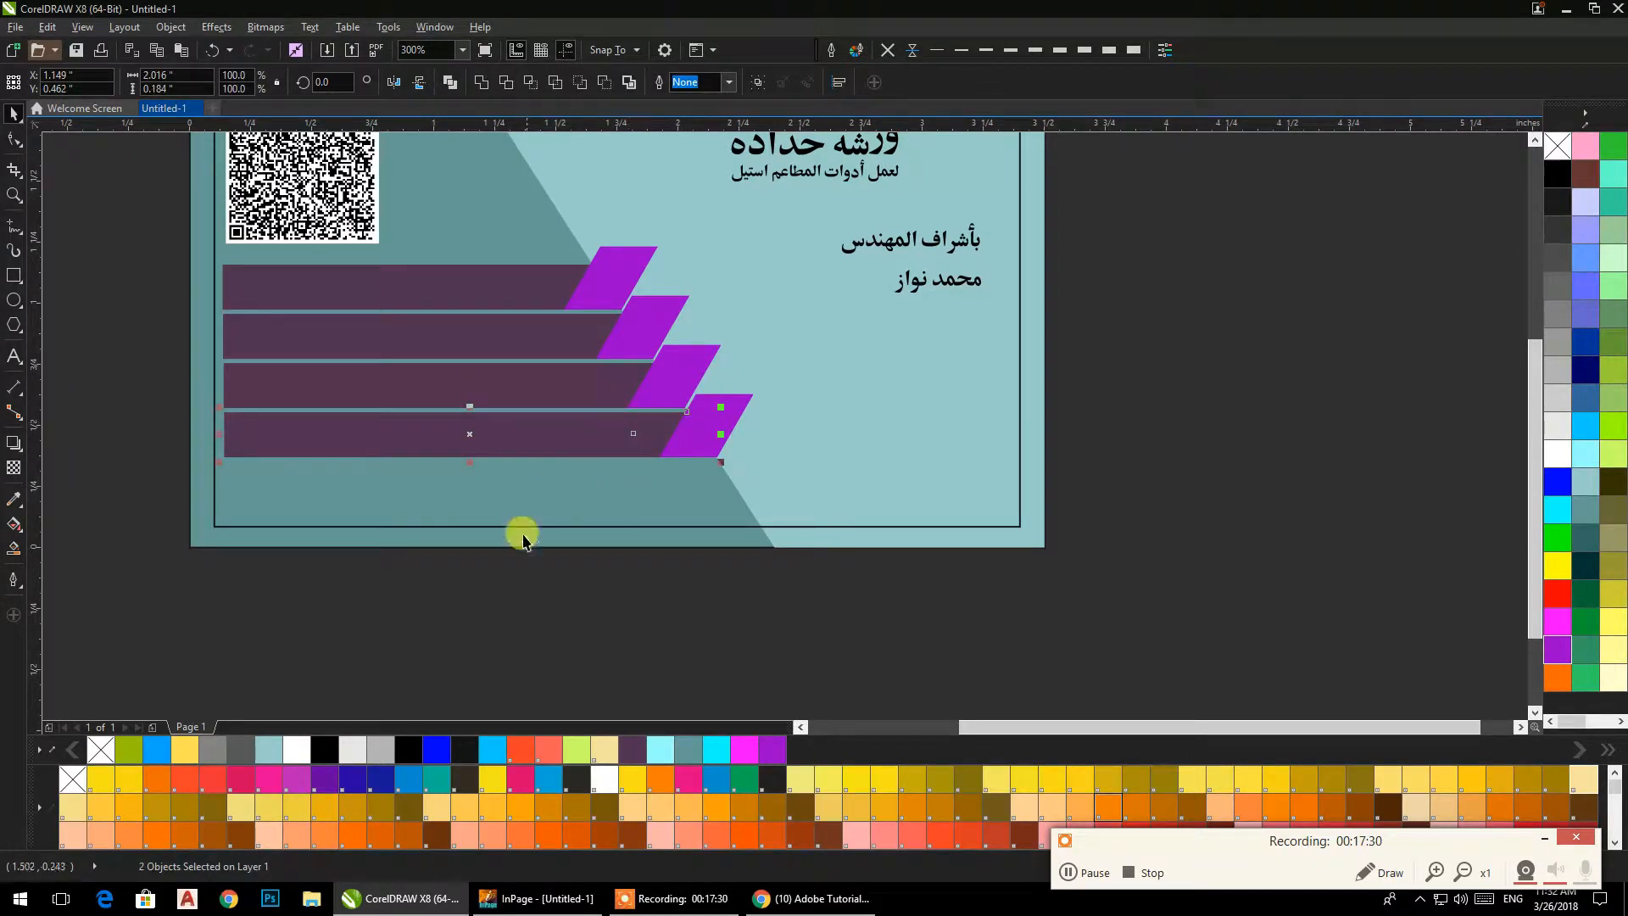
Fill the address line on the lowest bar with white.
click(571, 619)
drag(683, 622, 239, 396)
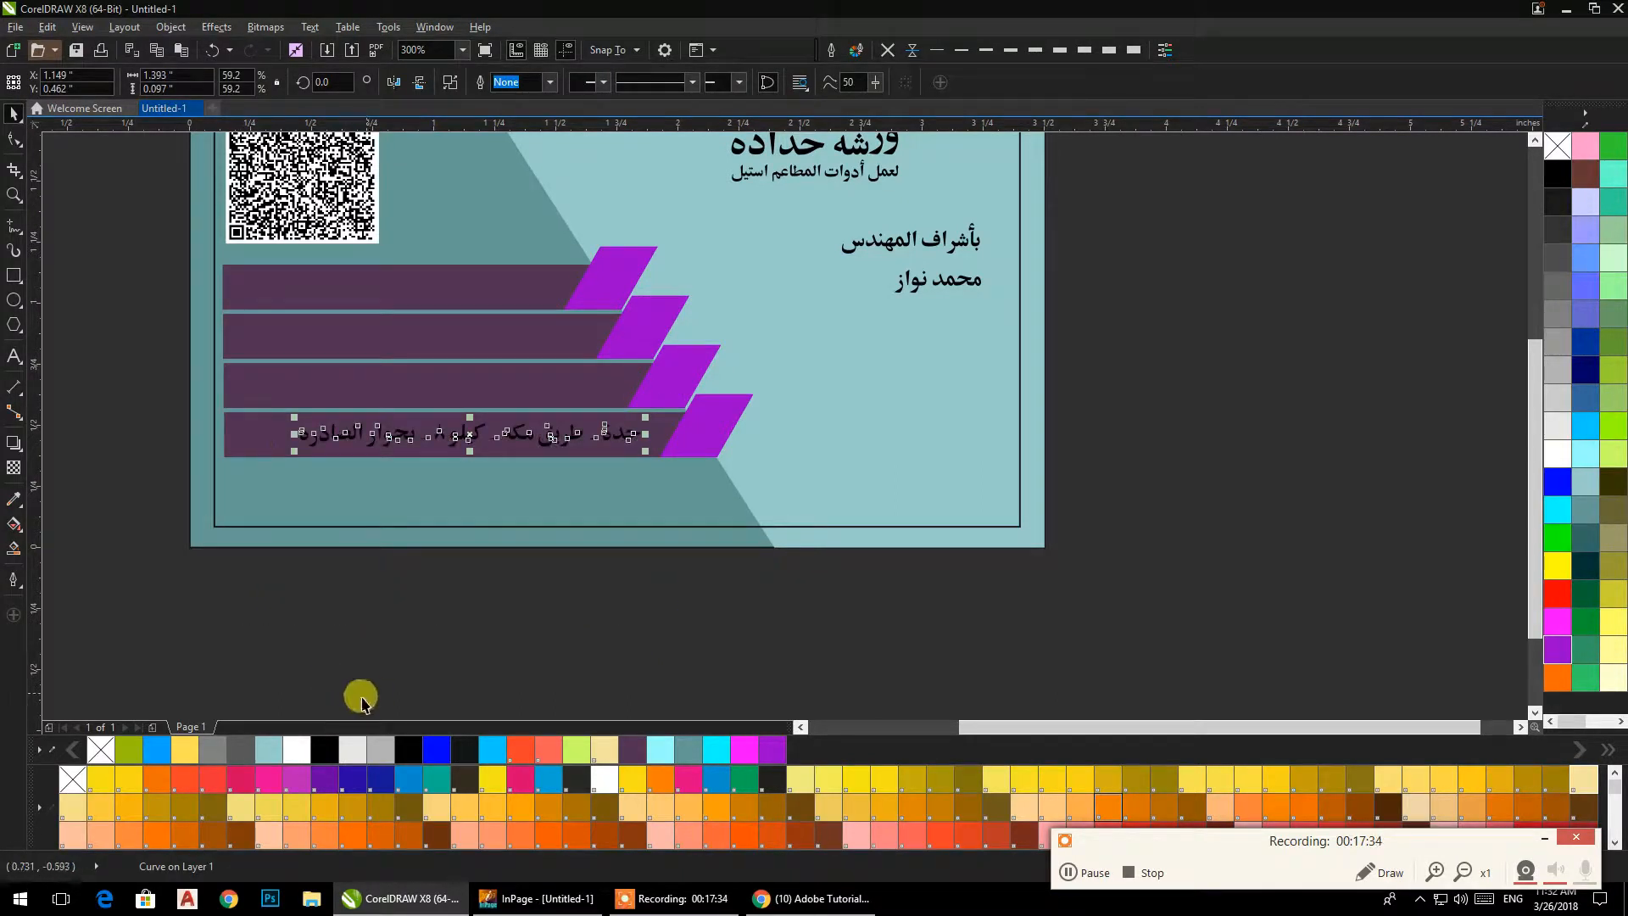
click(1548, 462)
click(1335, 451)
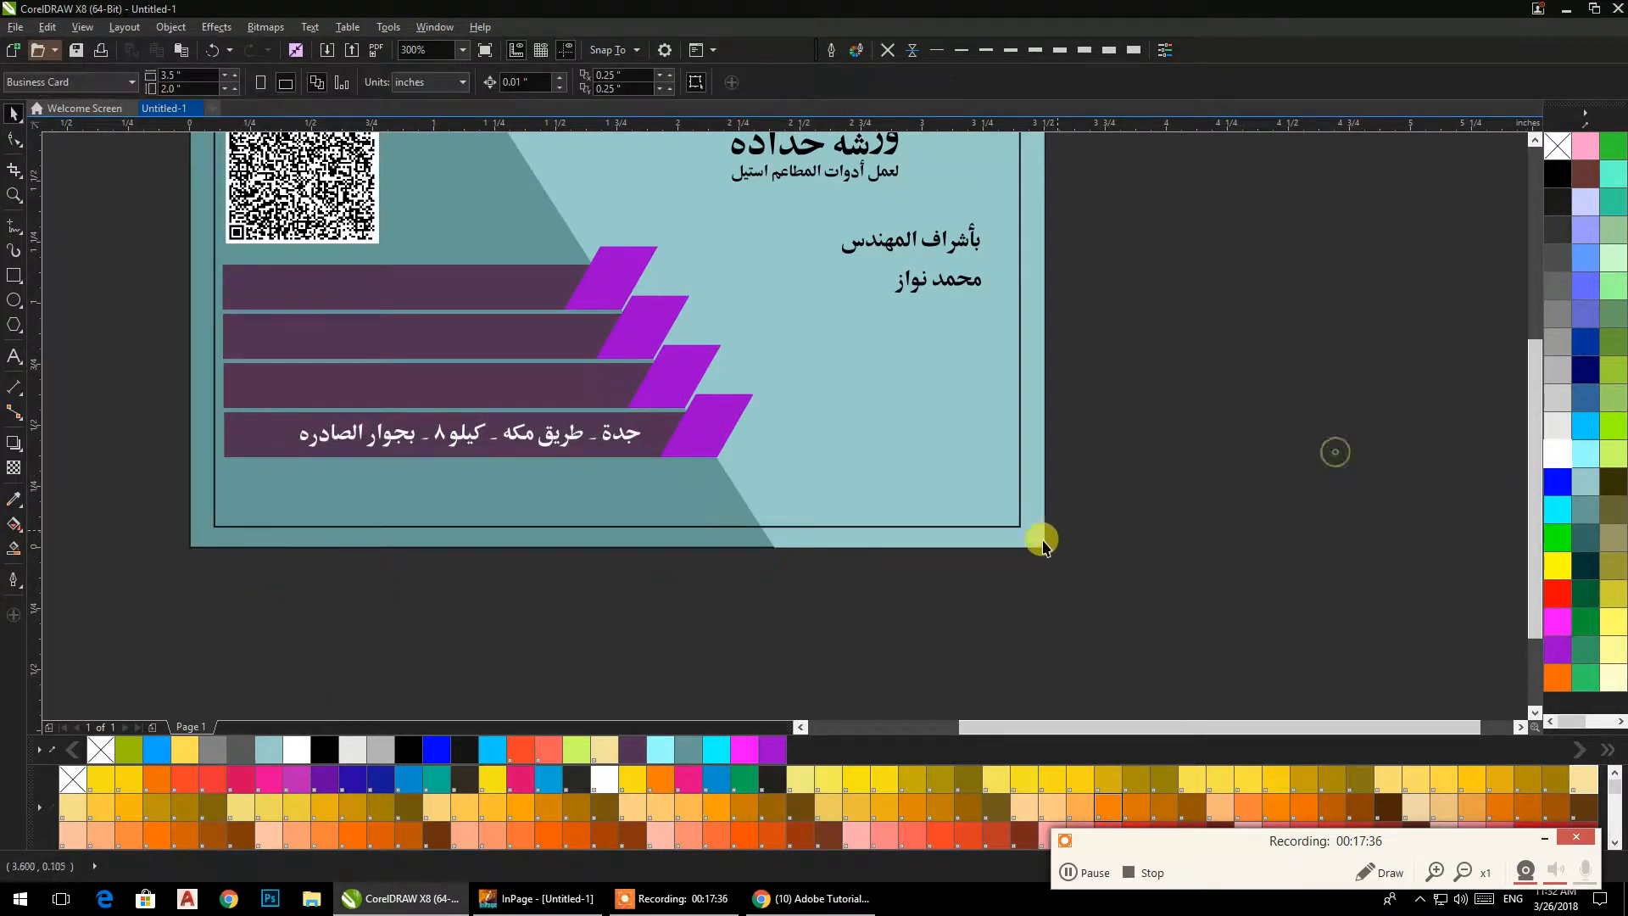
Import the symbols file from the Symbol folder in Desktop on drive D: and place it beside the card.
right_click(1269, 373)
click(1280, 436)
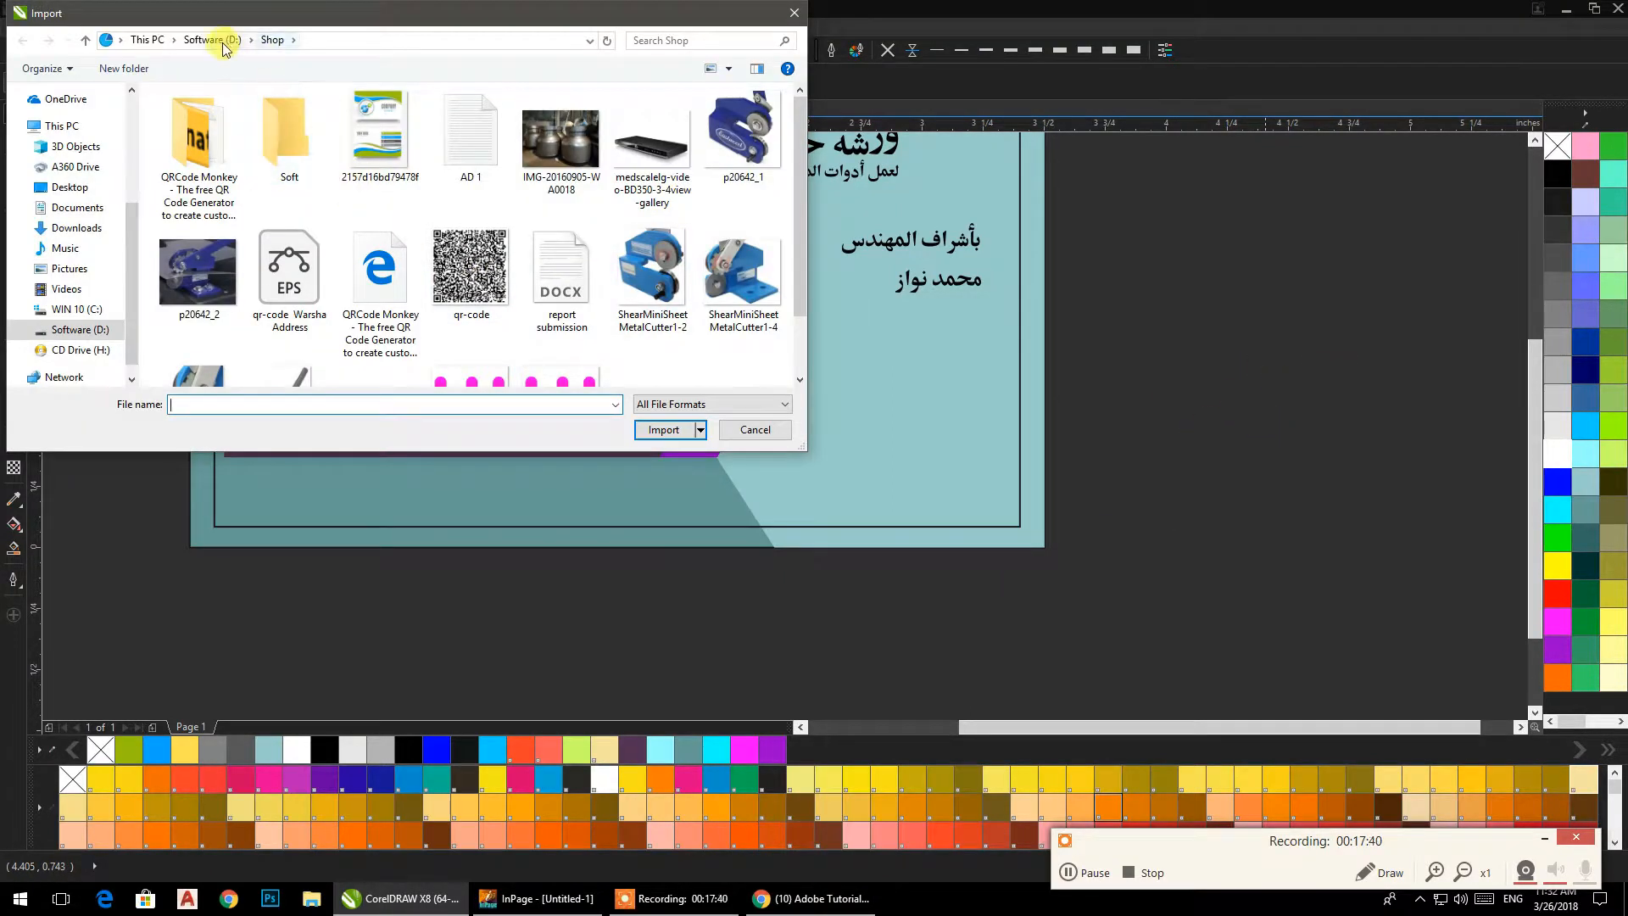
click(212, 40)
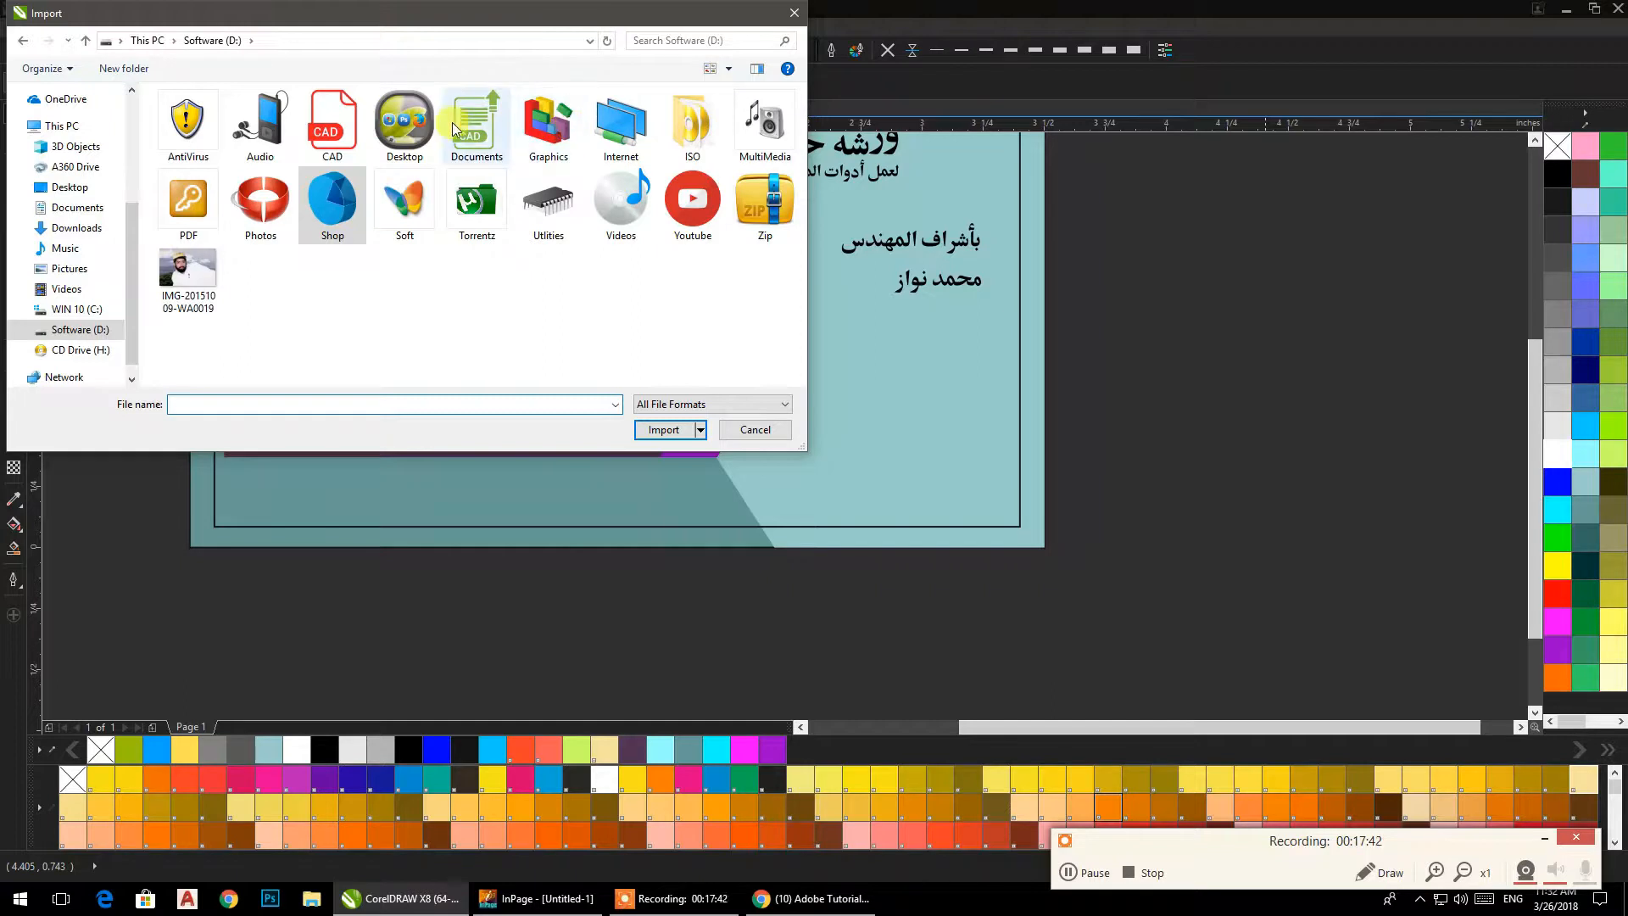
double_click(404, 123)
right_click(291, 241)
mouse_move(457, 247)
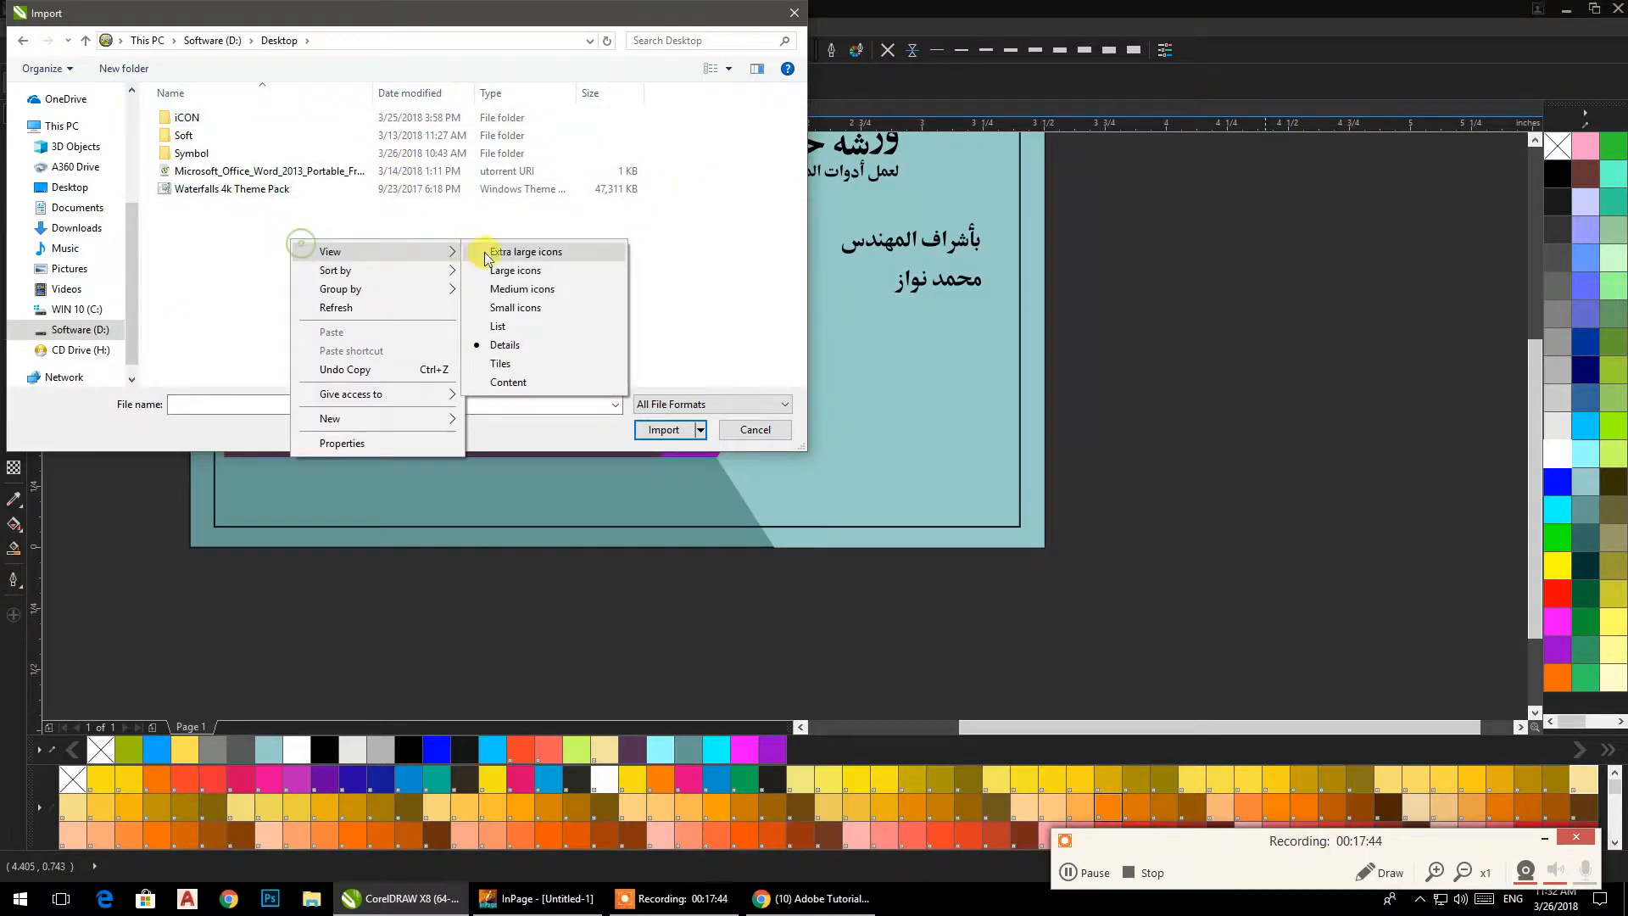
click(501, 269)
double_click(382, 136)
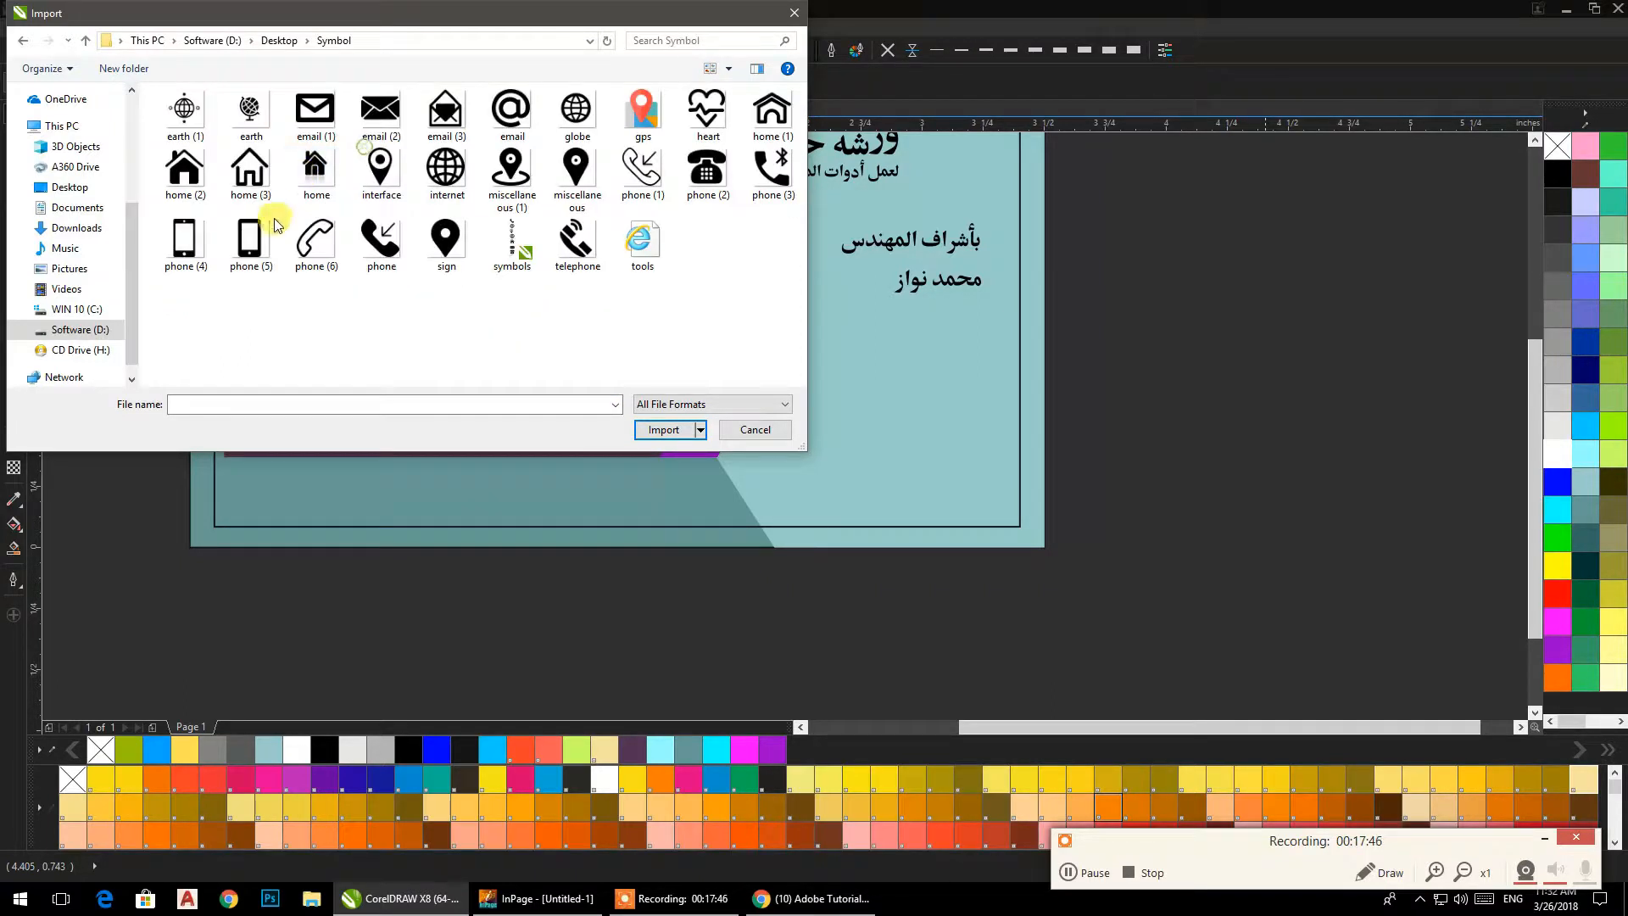
click(513, 246)
click(651, 466)
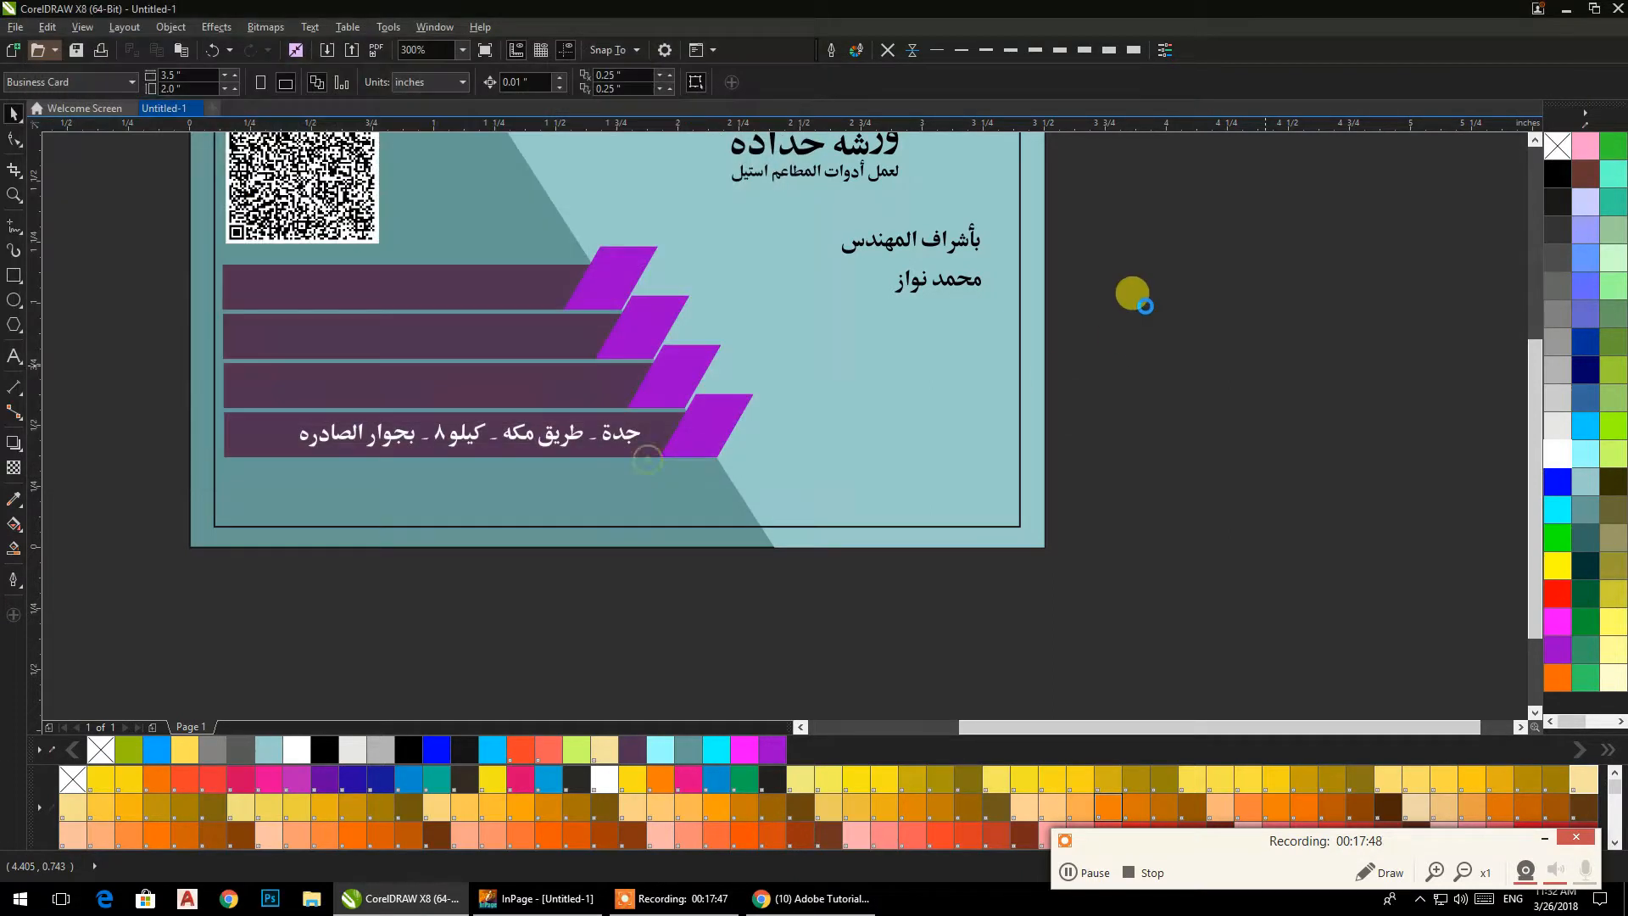
click(1130, 223)
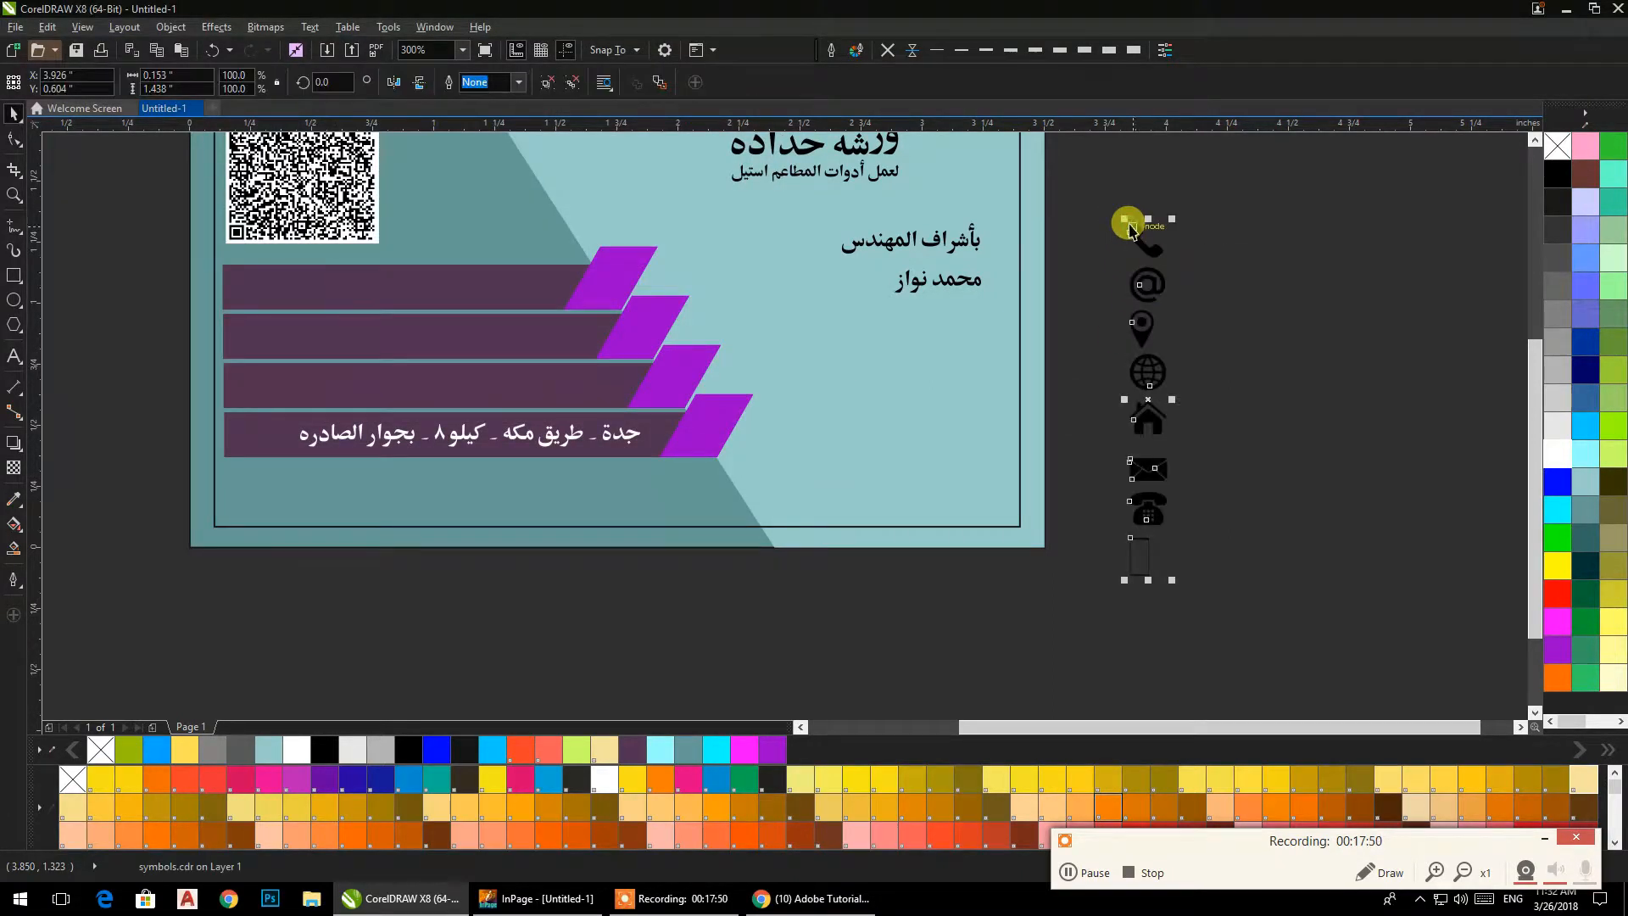
Fill the imported contact icons with white and ungroup them.
click(1559, 455)
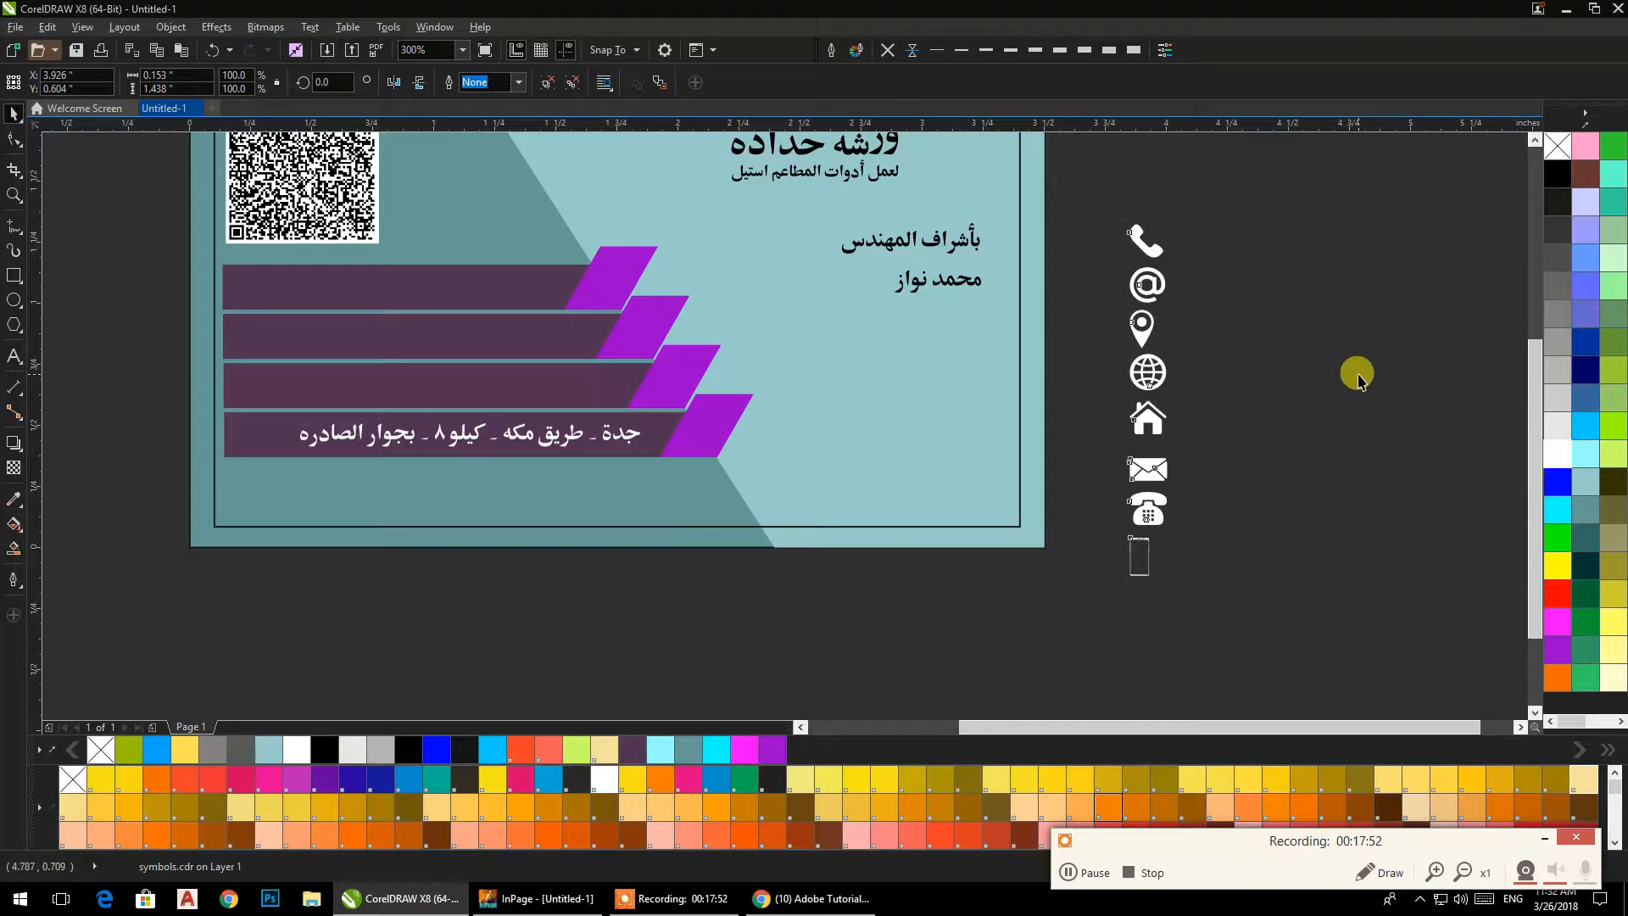
click(1357, 377)
drag(1247, 440, 1295, 514)
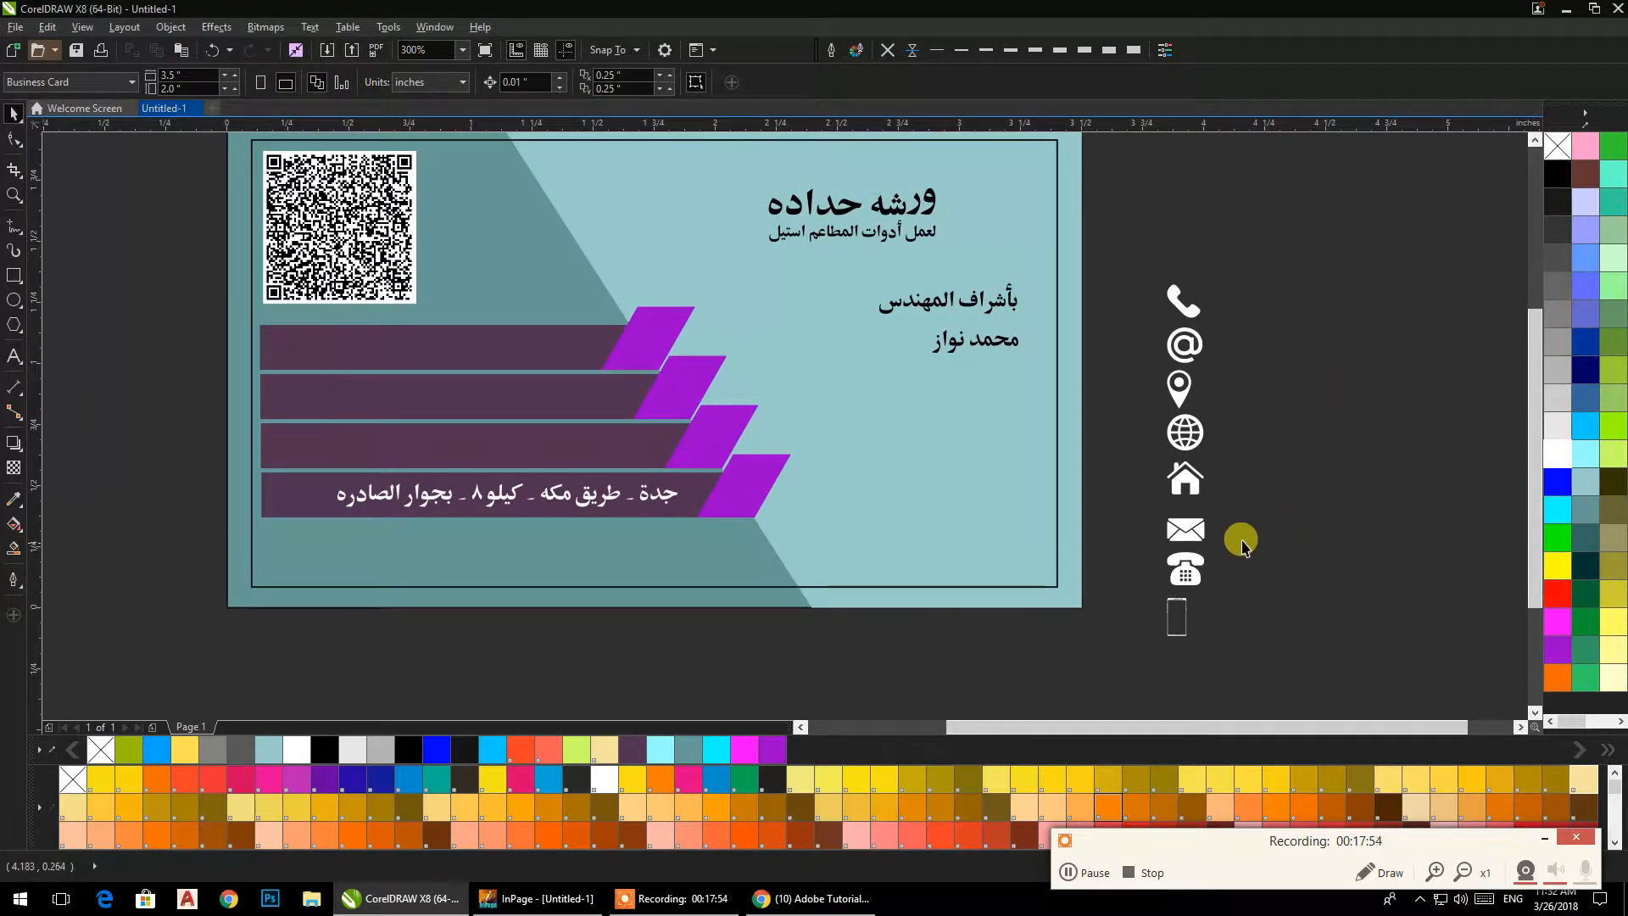
click(1195, 476)
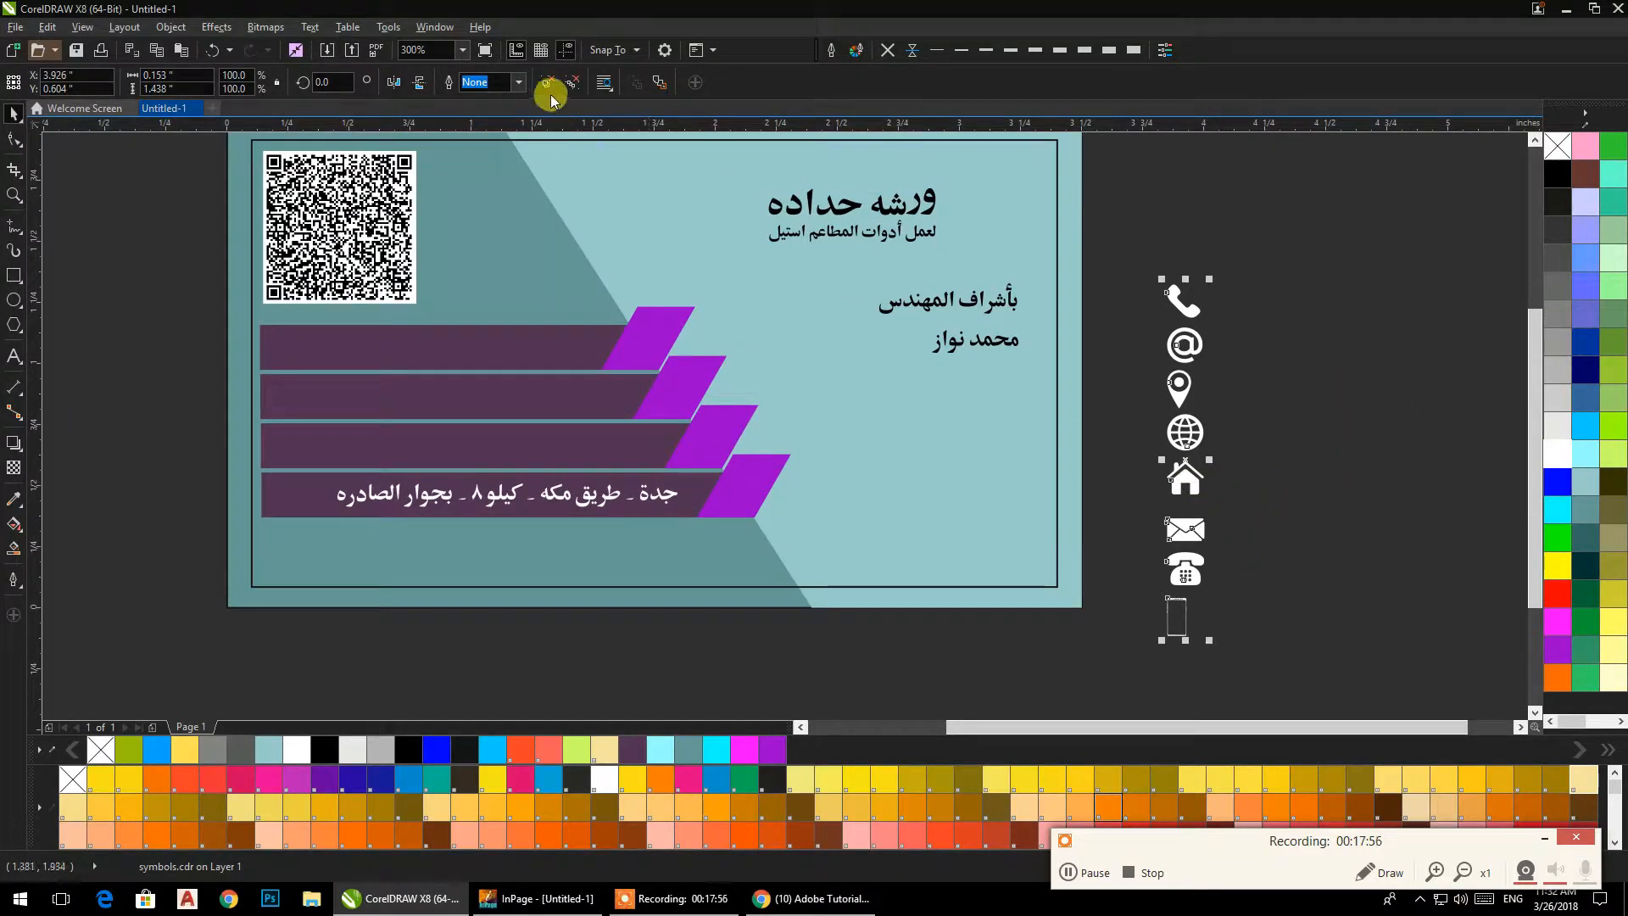
click(1346, 426)
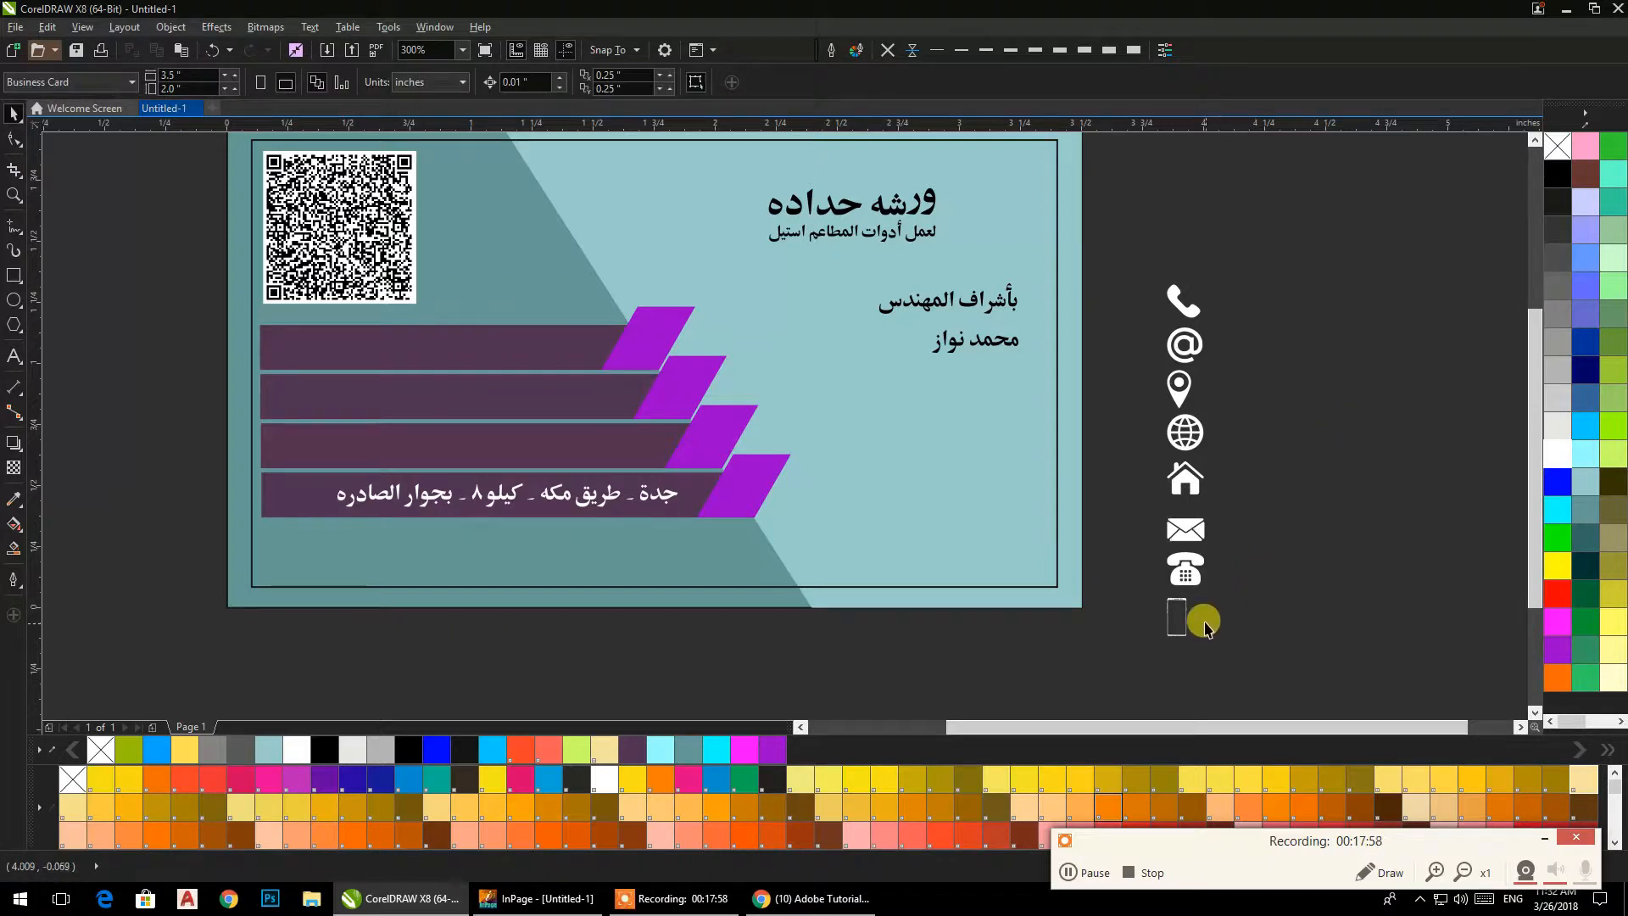
Place the map pin, mobile phone and envelope icons, scaled to fit, on the three lower parallelograms in that order from the lowest up.
drag(1186, 627, 719, 443)
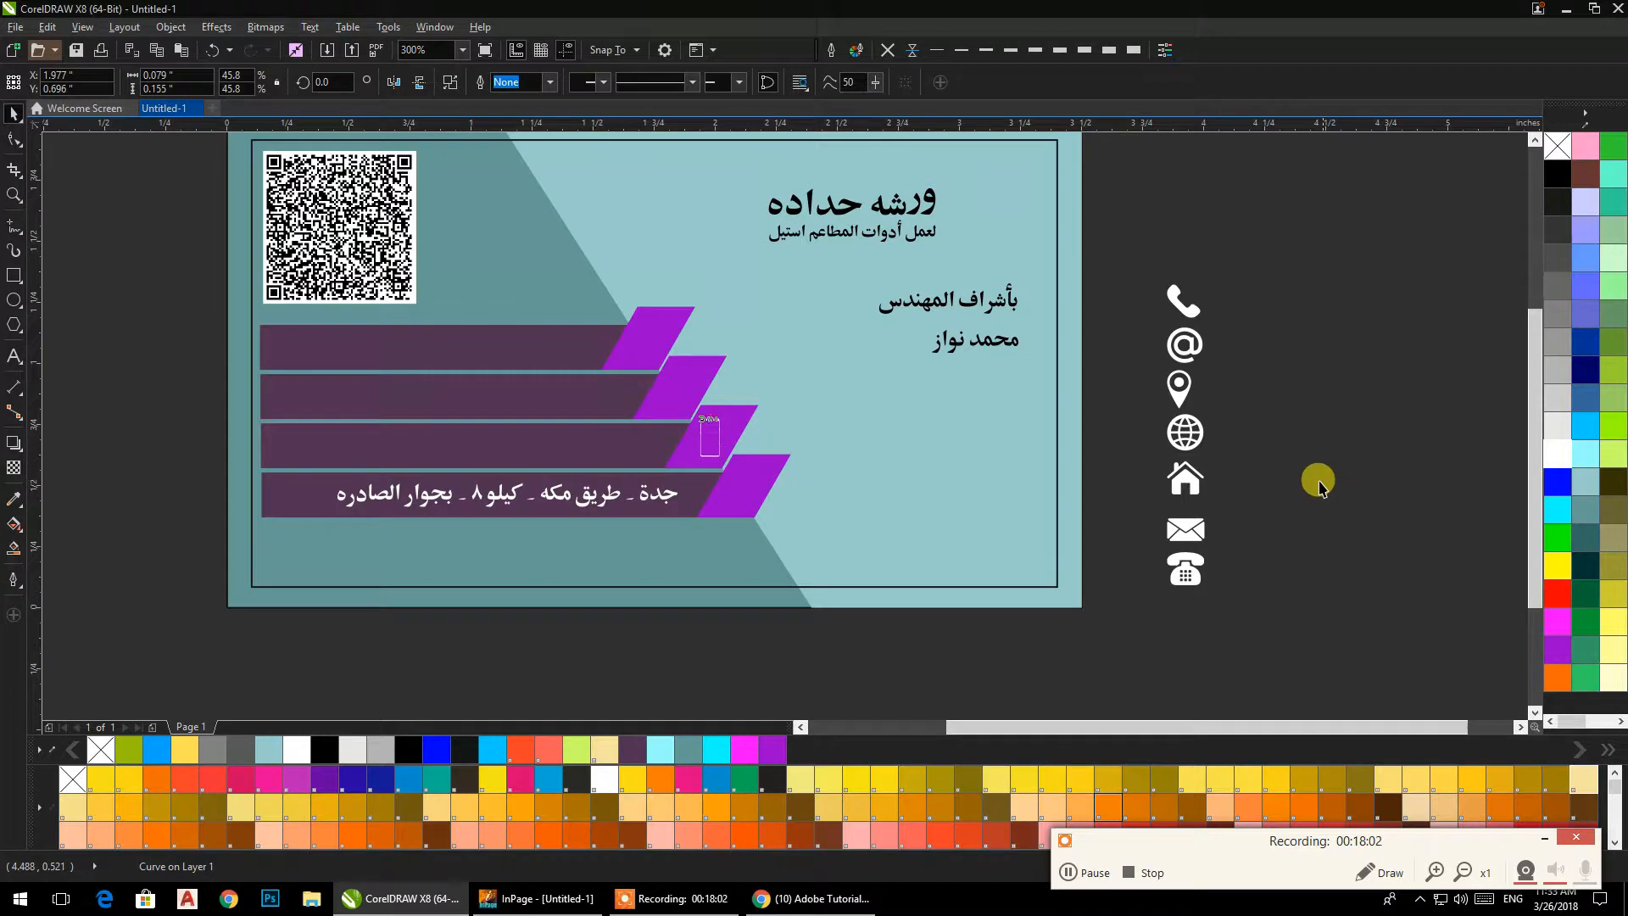
click(1316, 480)
drag(1187, 392, 744, 479)
click(1316, 380)
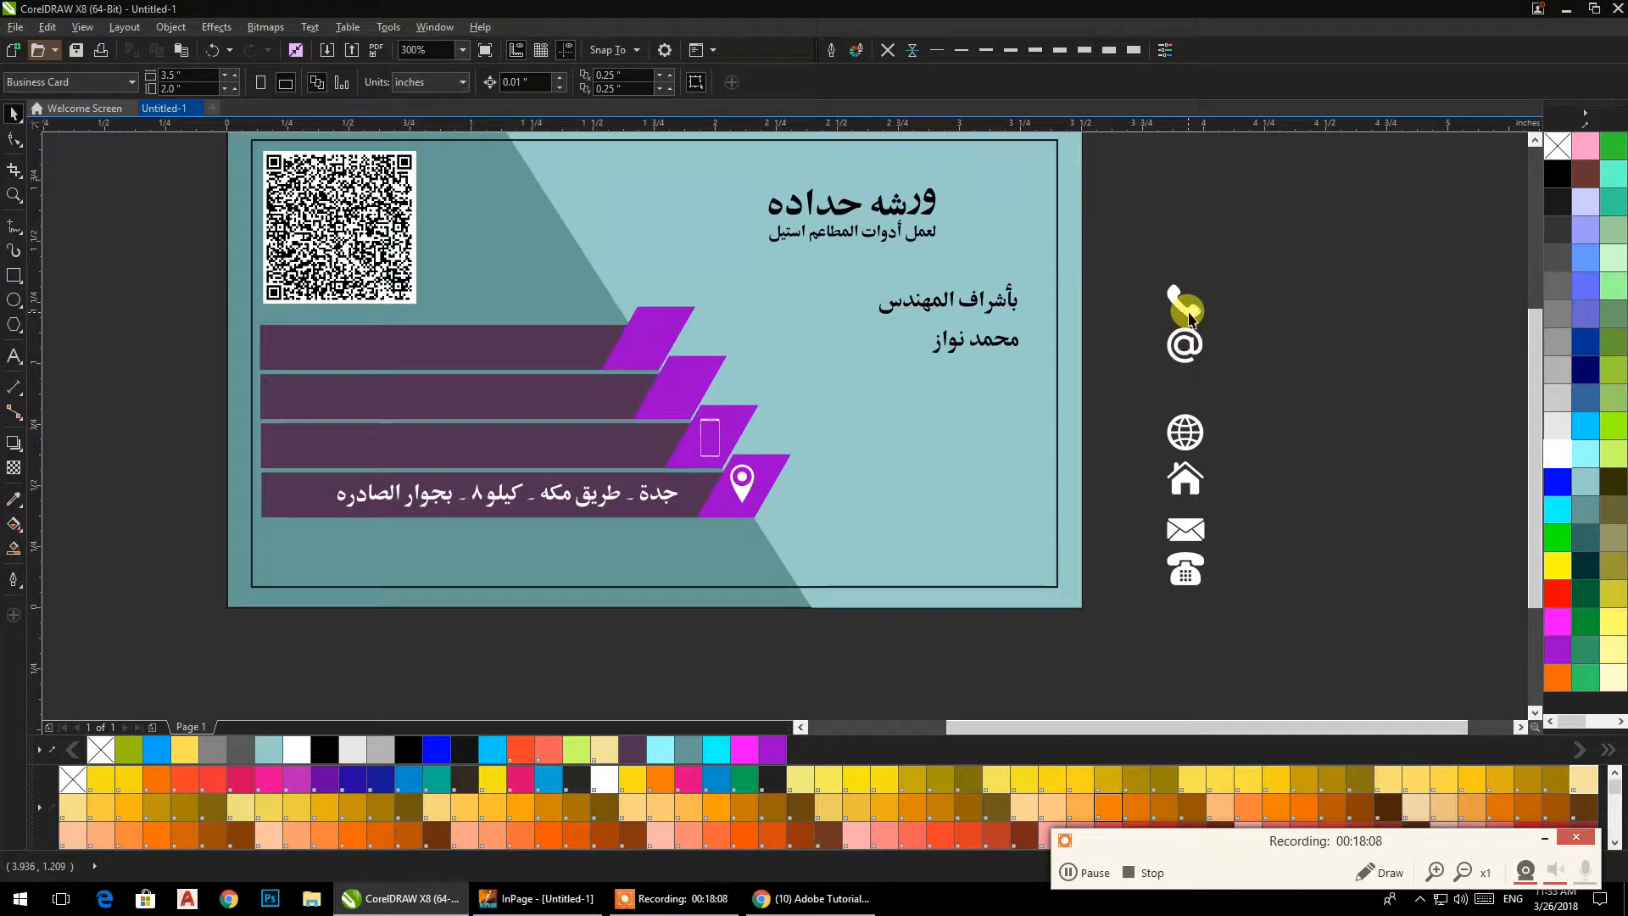
drag(1200, 543, 694, 402)
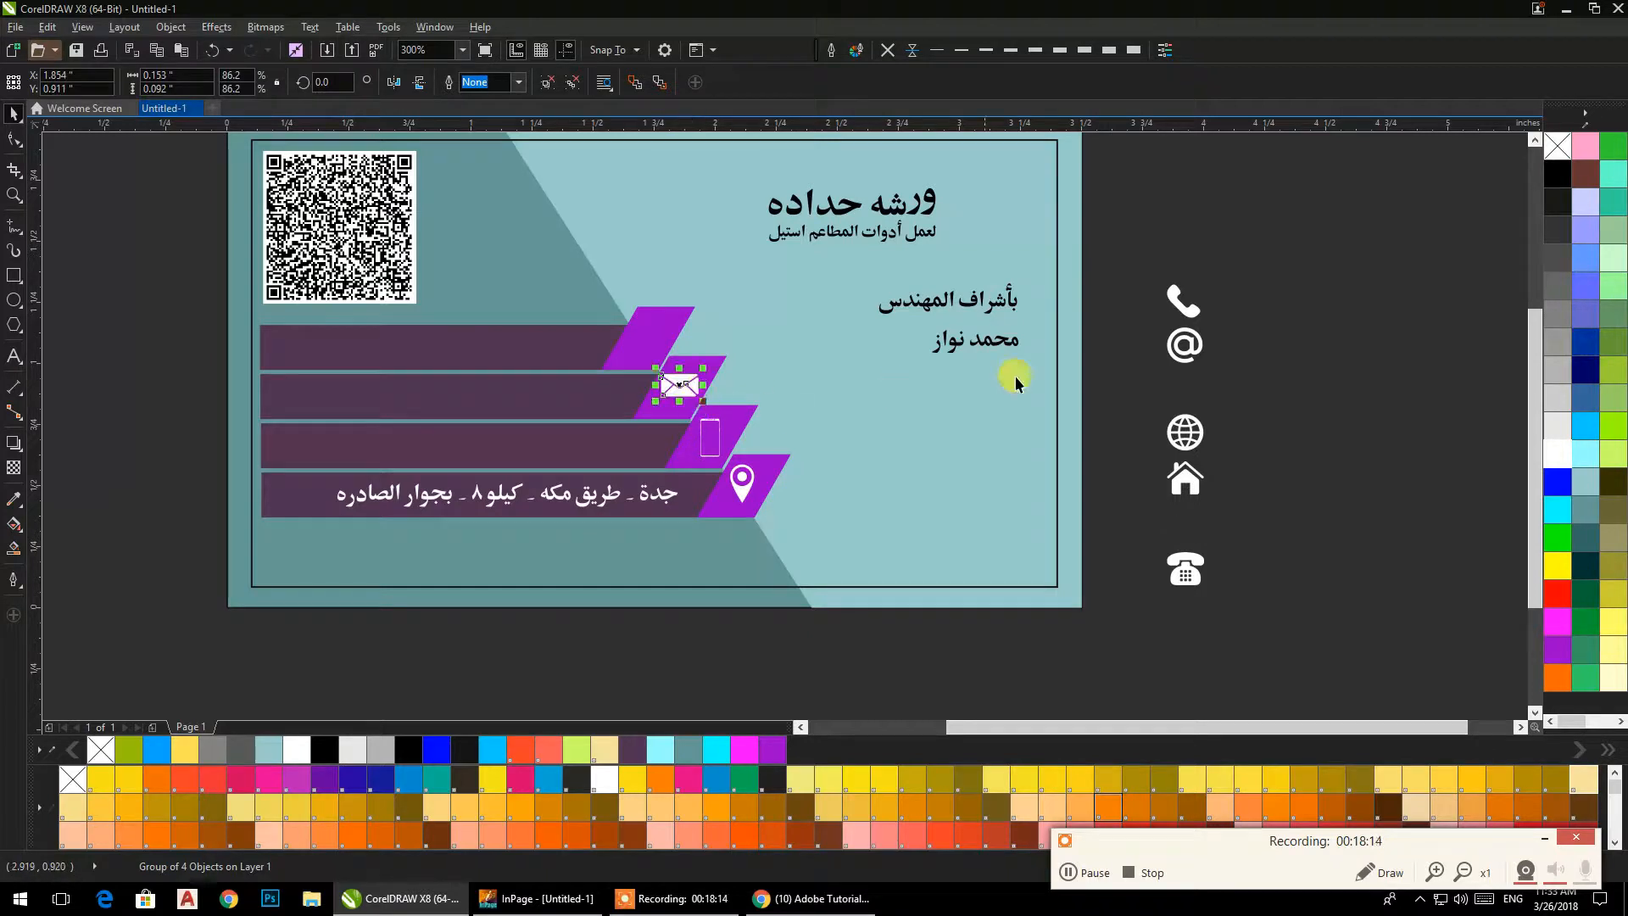
click(1231, 405)
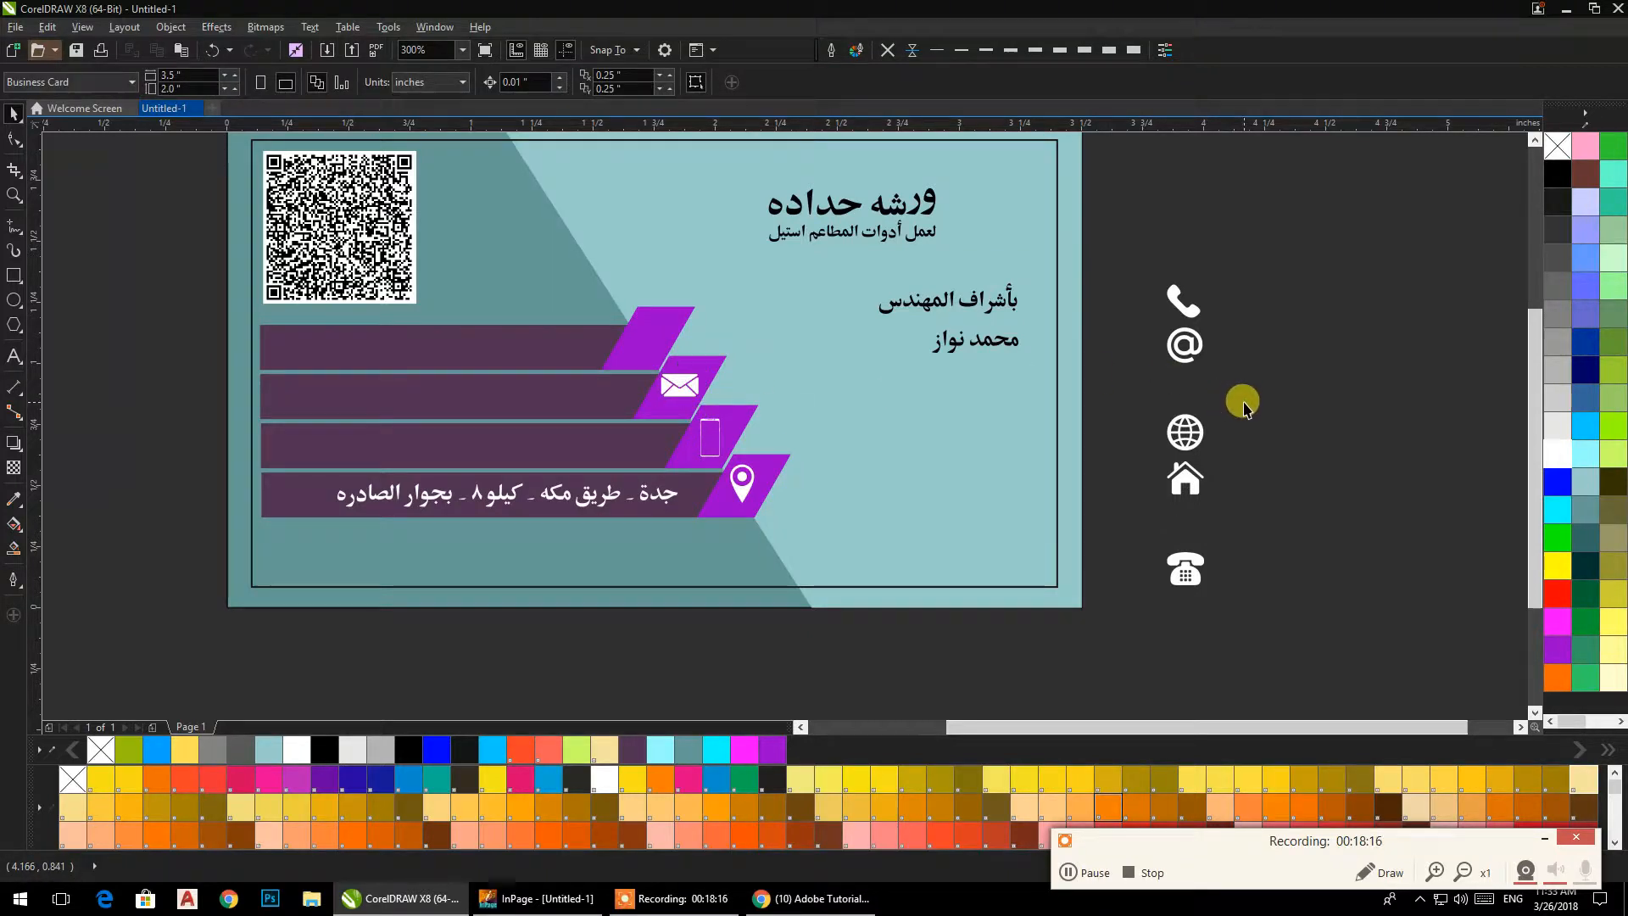
Remove the mobile phone icon and place the handset icon on the uppermost parallelogram.
drag(874, 526, 915, 553)
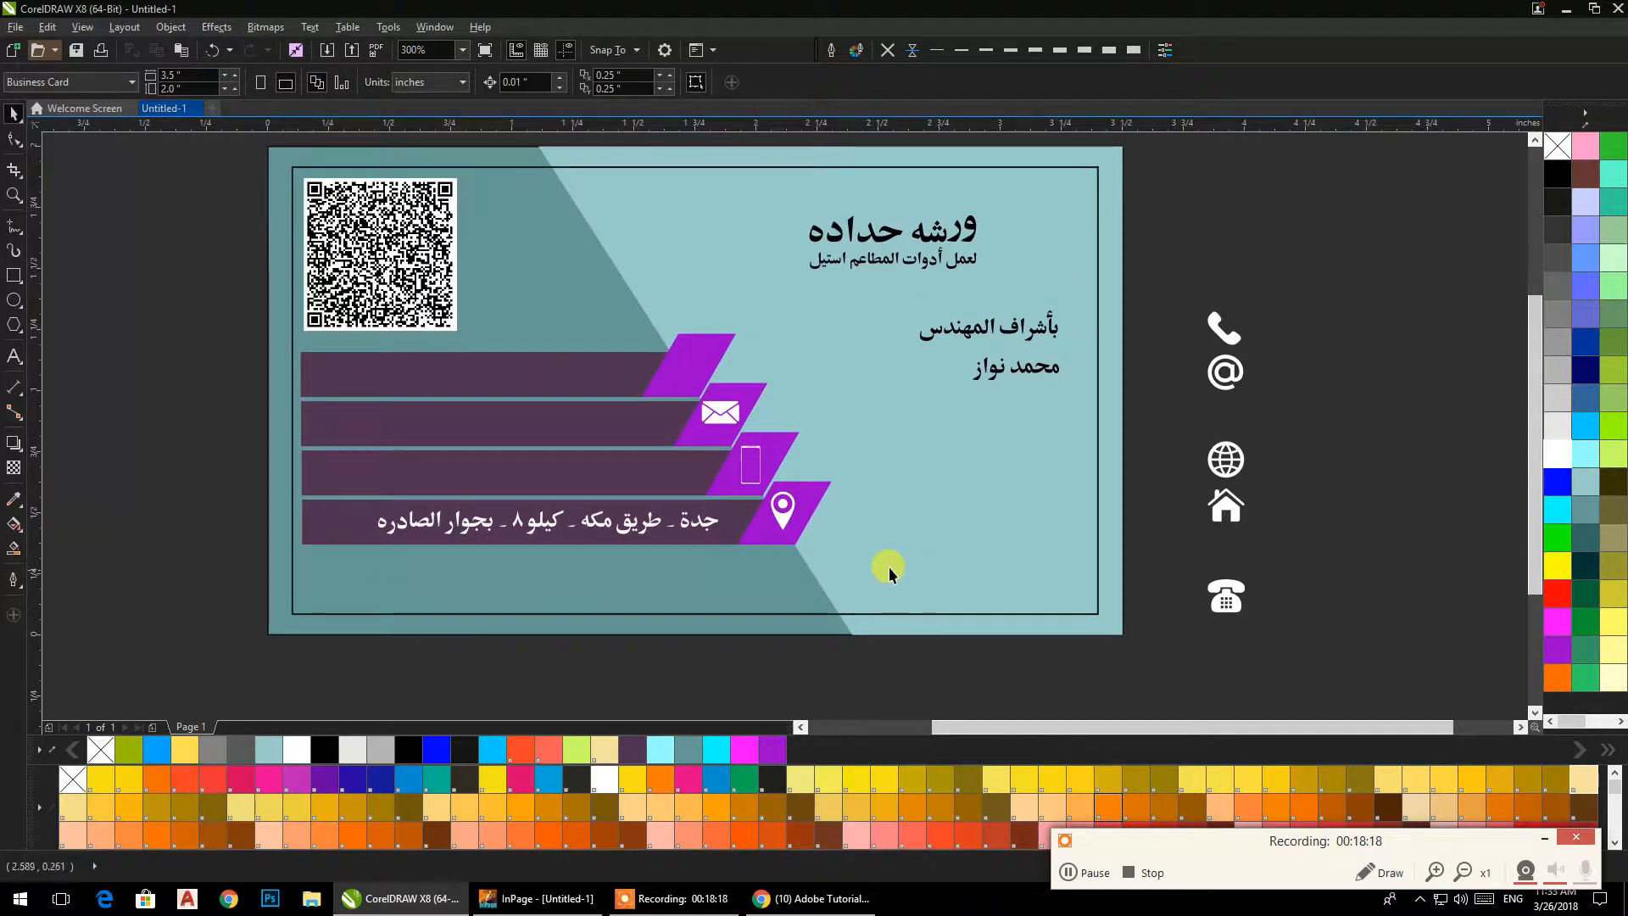
click(756, 488)
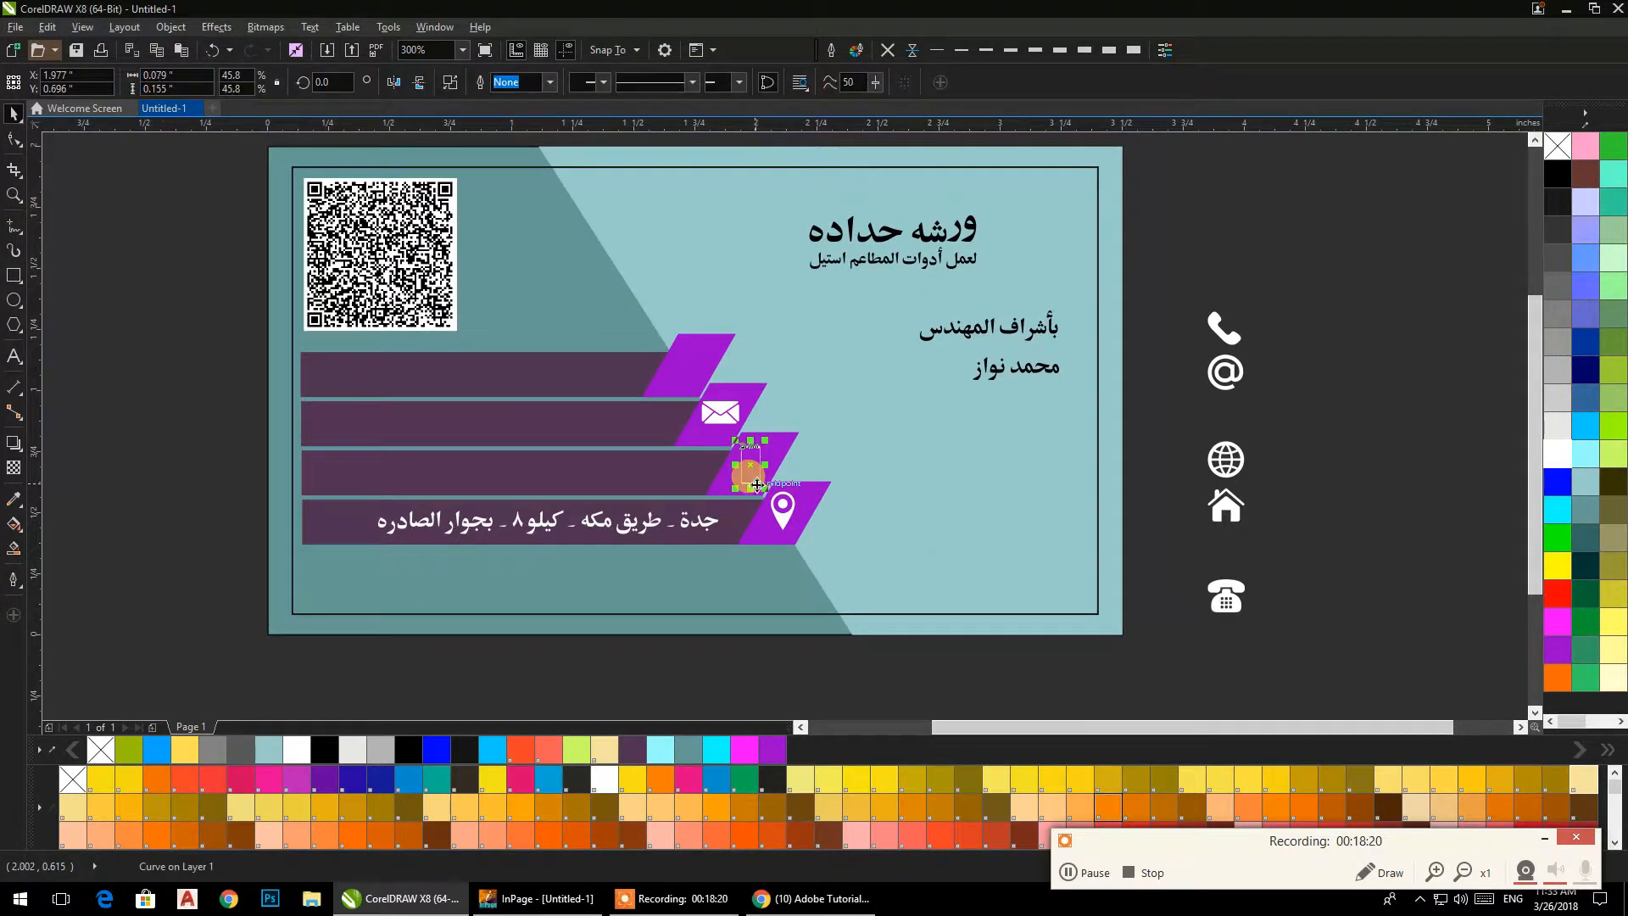
click(1123, 380)
drag(1215, 339, 688, 371)
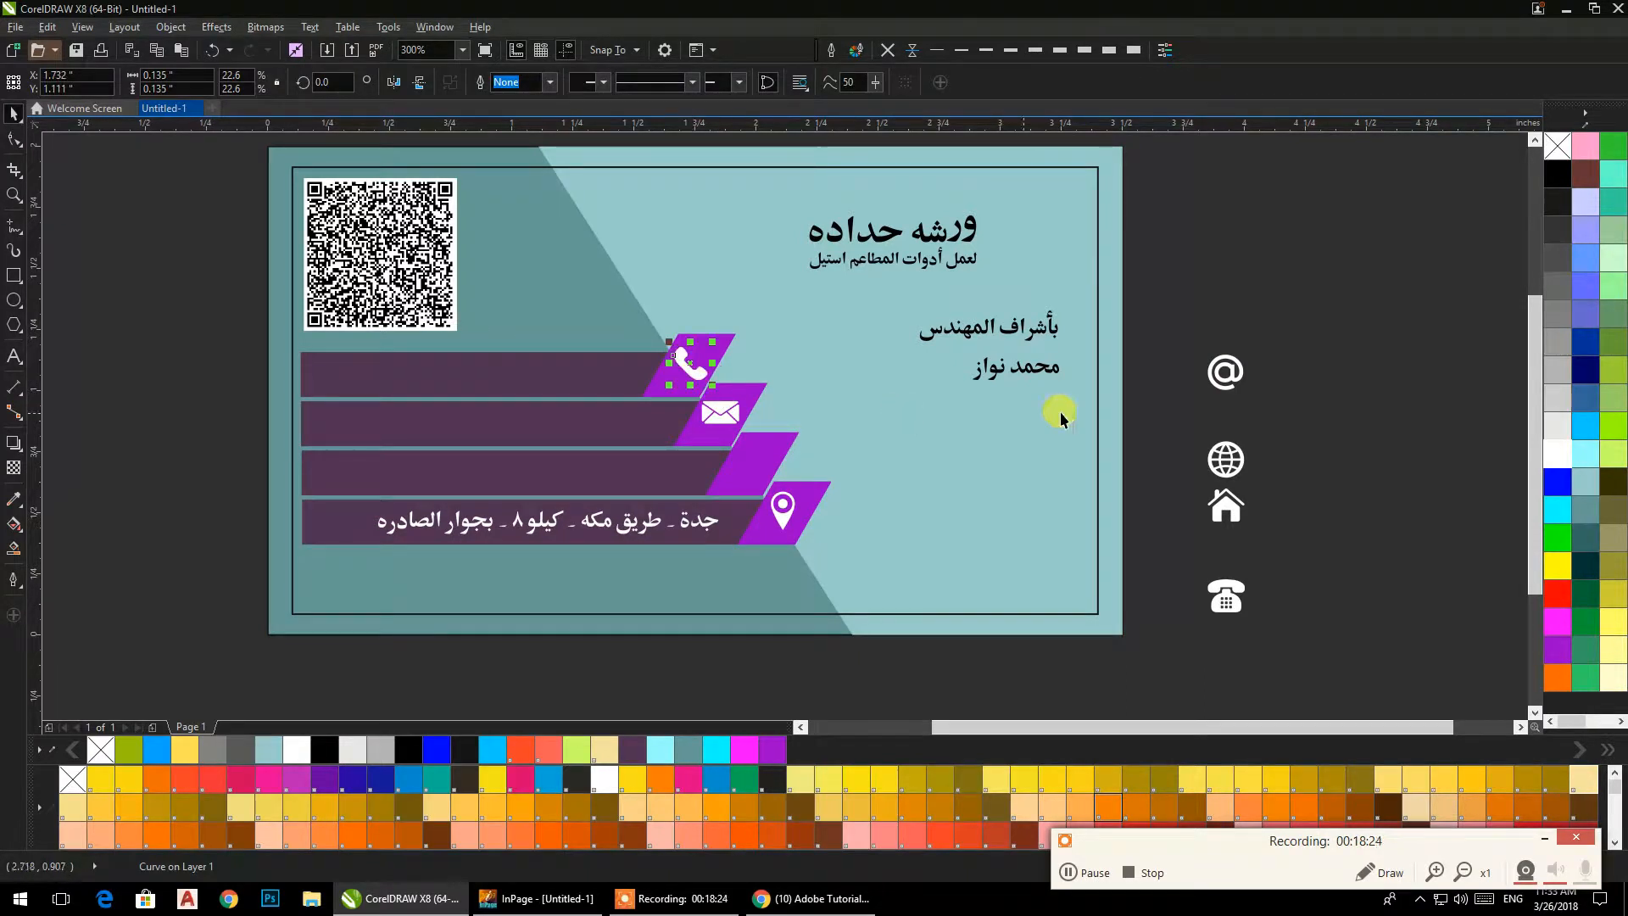
Place the @ icon on the third parallelogram from the top and delete the unused icons beside the card.
click(1183, 420)
drag(1224, 454, 1306, 411)
drag(1221, 375, 746, 472)
drag(1332, 307, 1142, 655)
key(Delete)
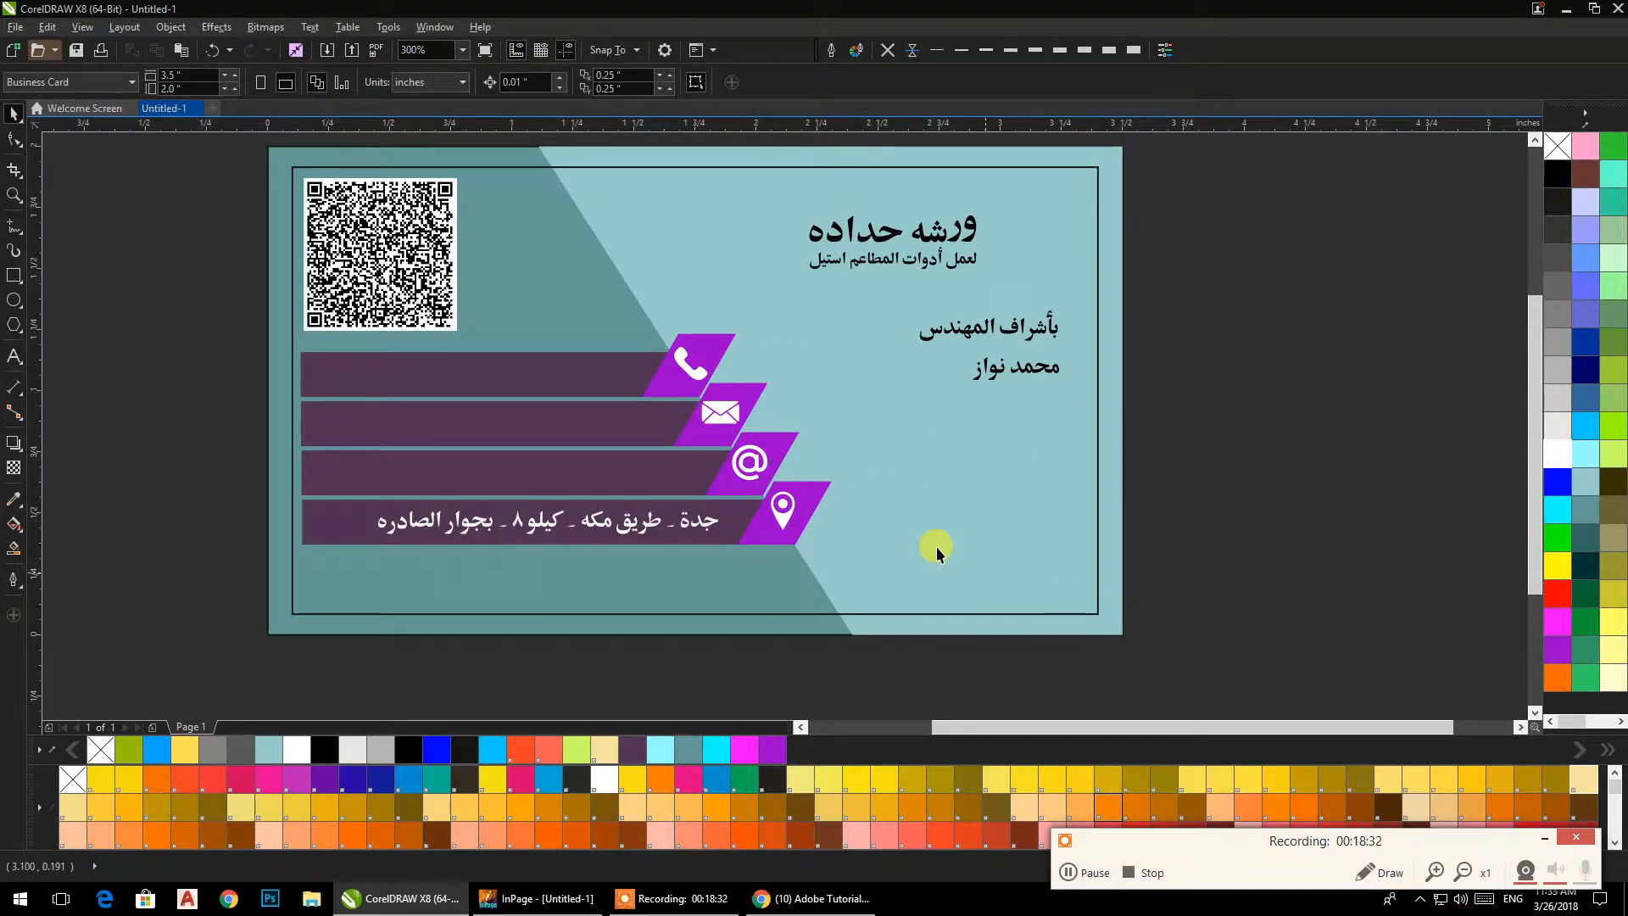
Centre the handset icon horizontally and vertically on the uppermost parallelogram.
scroll(644, 383, up, 2)
click(729, 339)
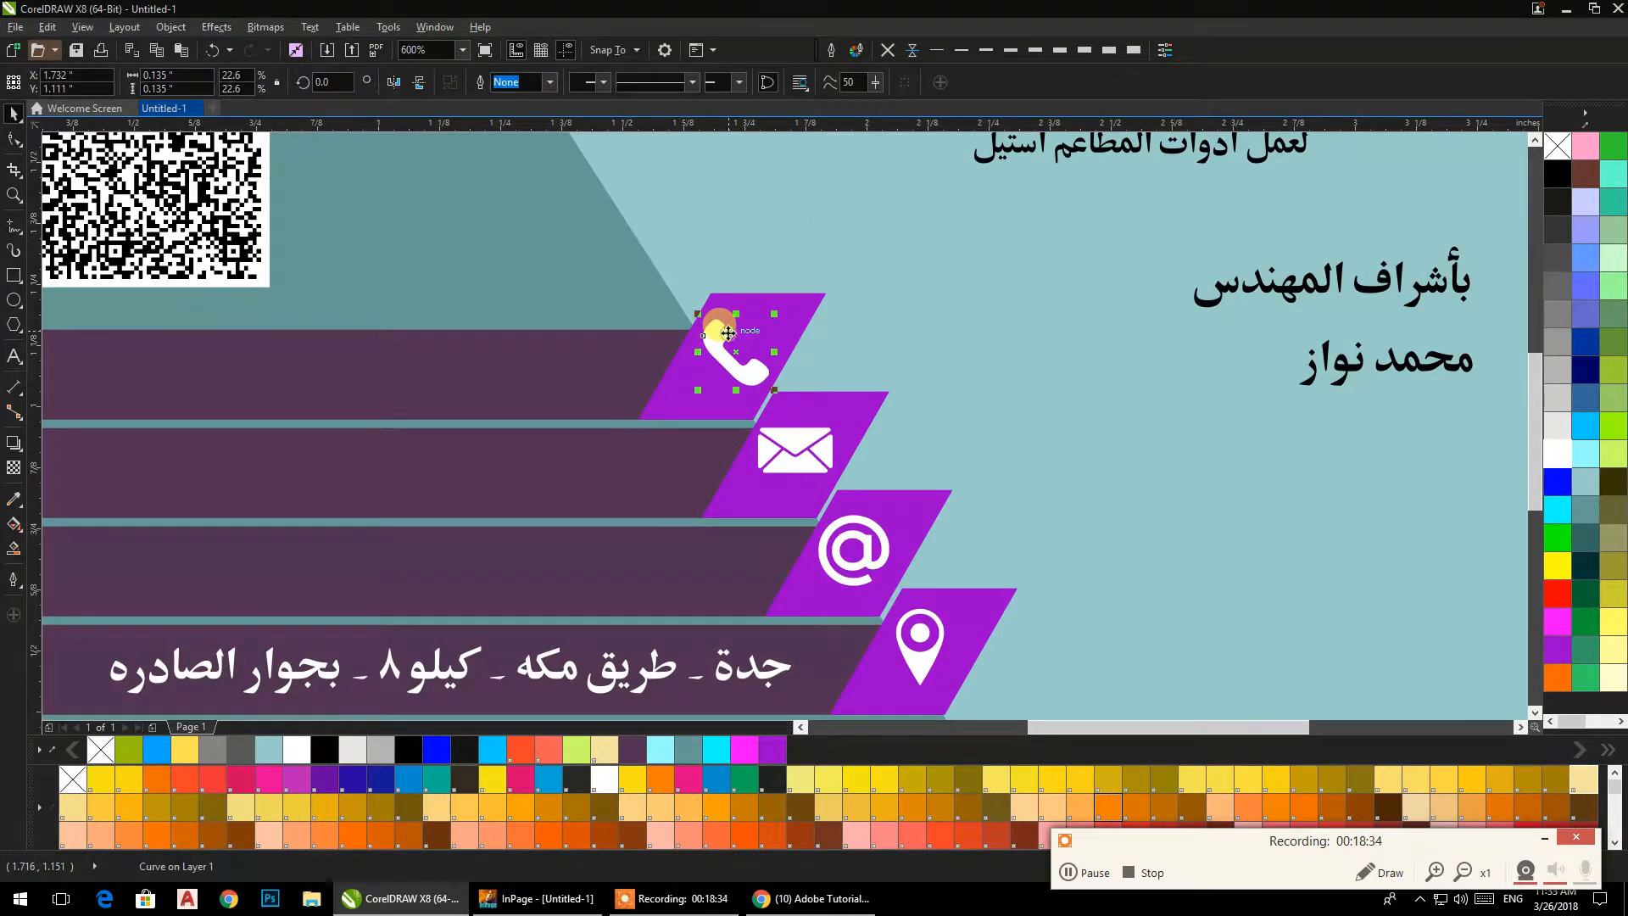
shift+click(802, 304)
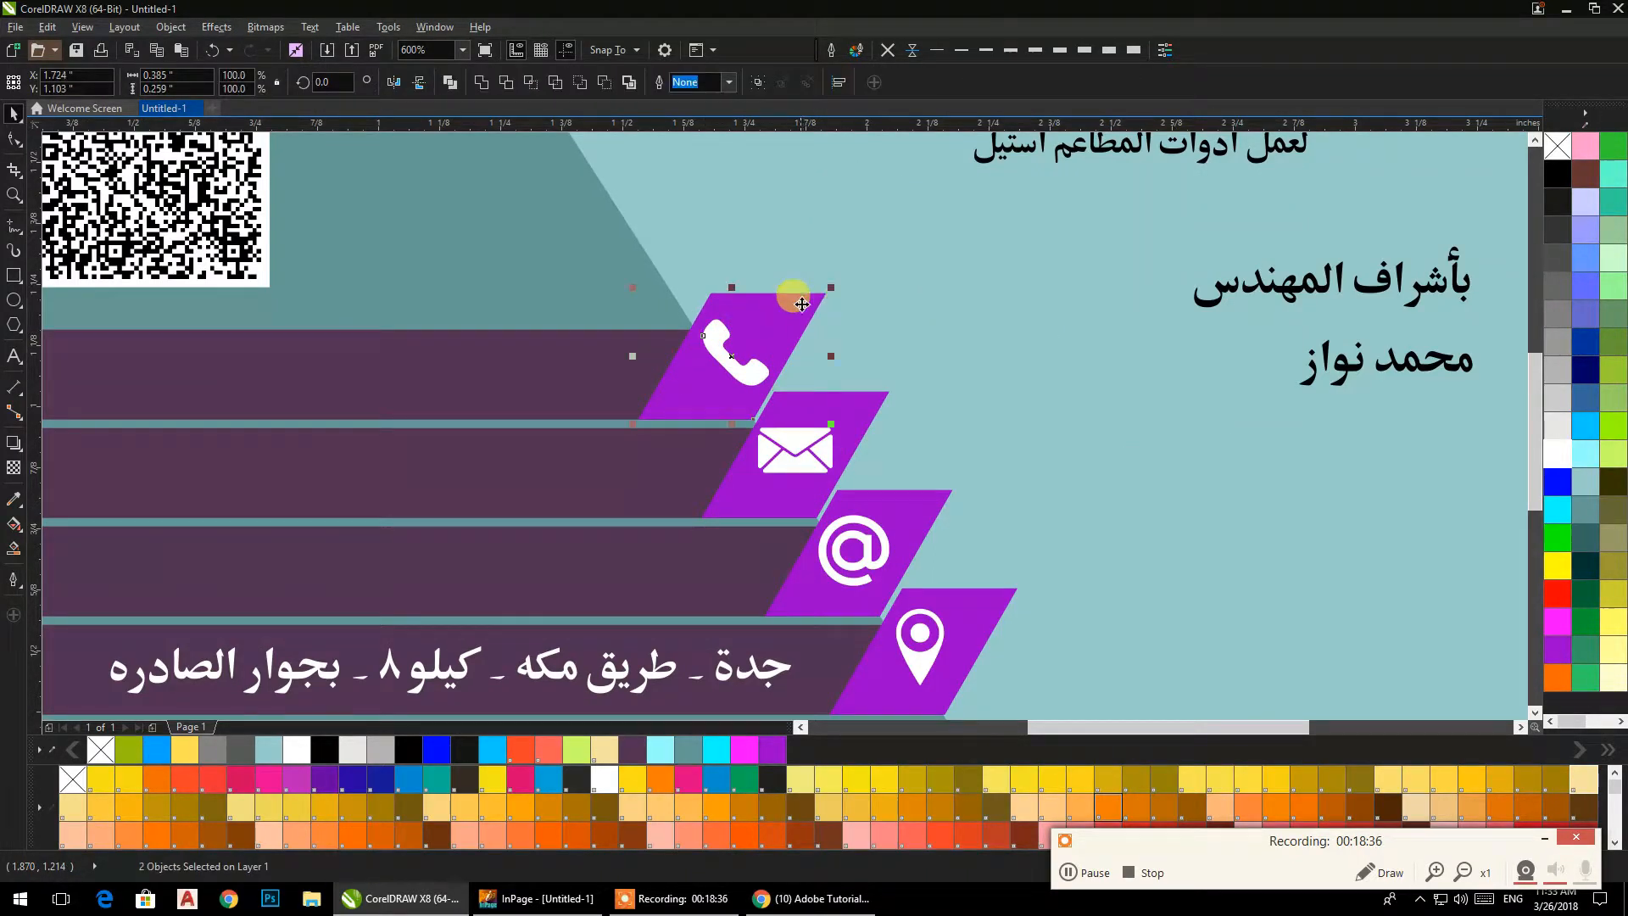
click(839, 82)
click(1175, 294)
Centre the envelope icon on its parallelogram and move both down to line up with the bar's lower edge.
drag(580, 235, 882, 472)
click(813, 499)
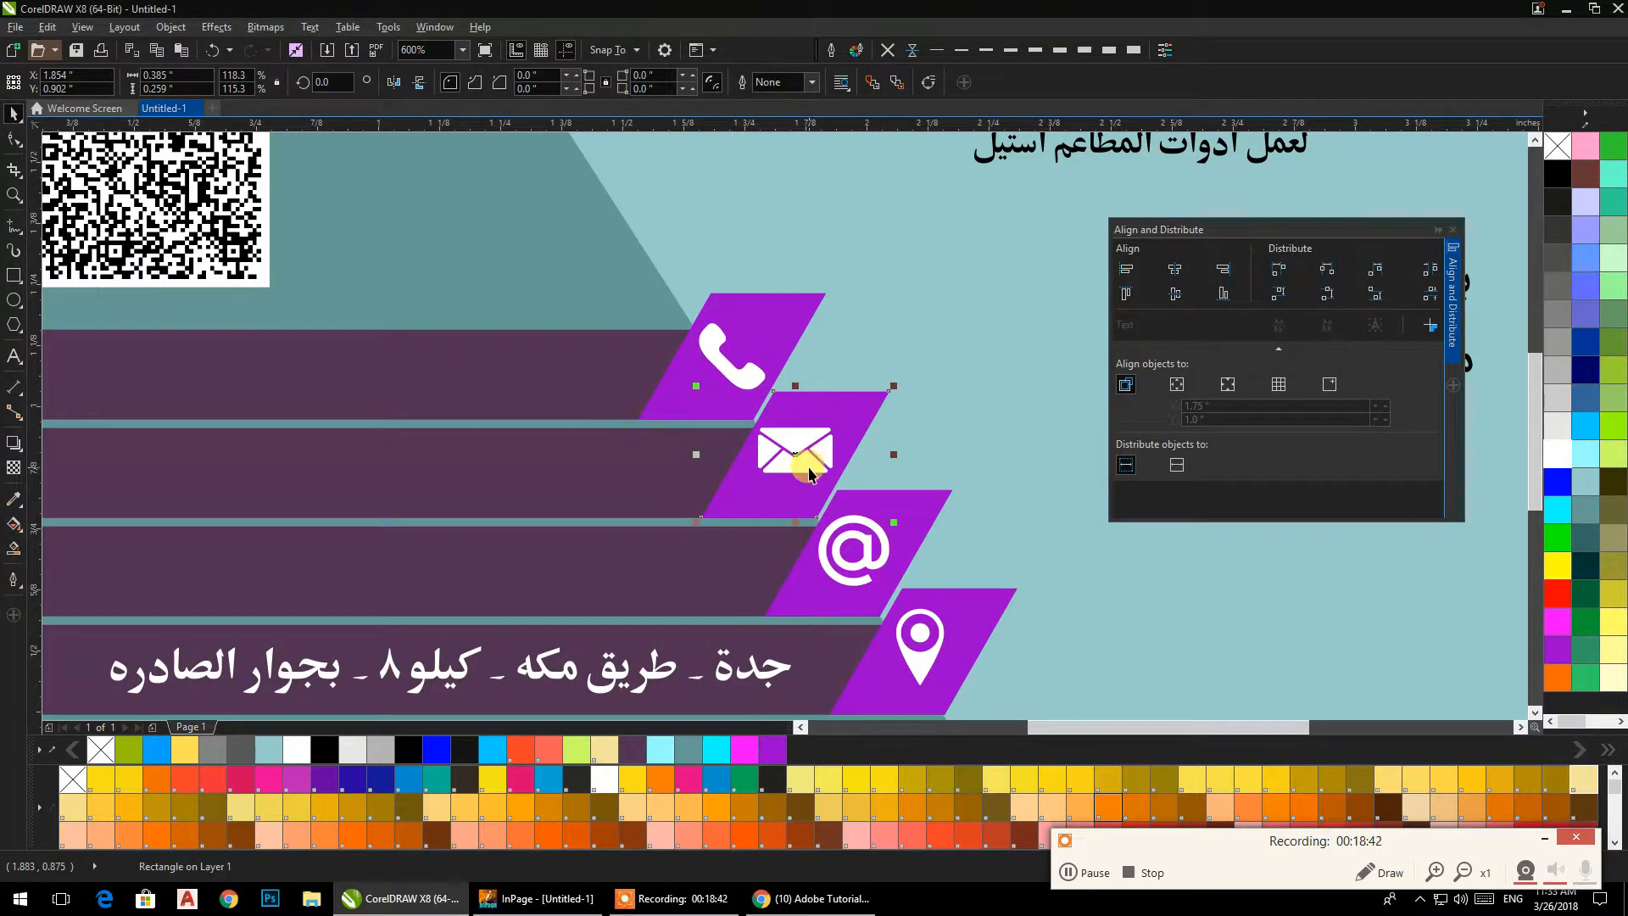
shift+click(810, 473)
click(1175, 294)
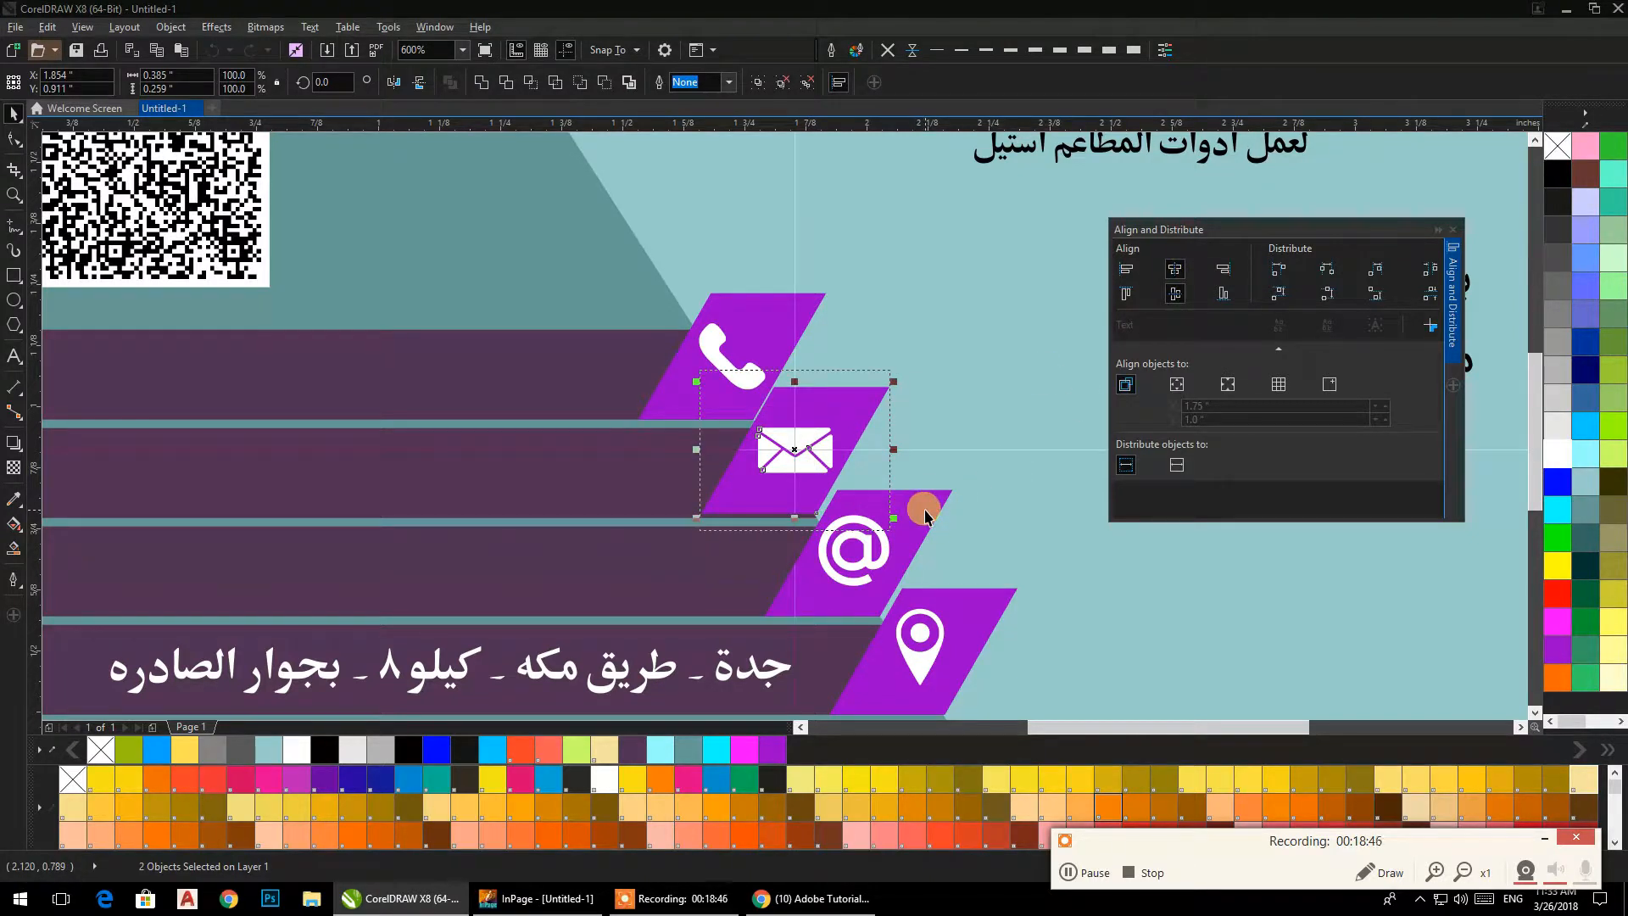
scroll(776, 527, up, 3)
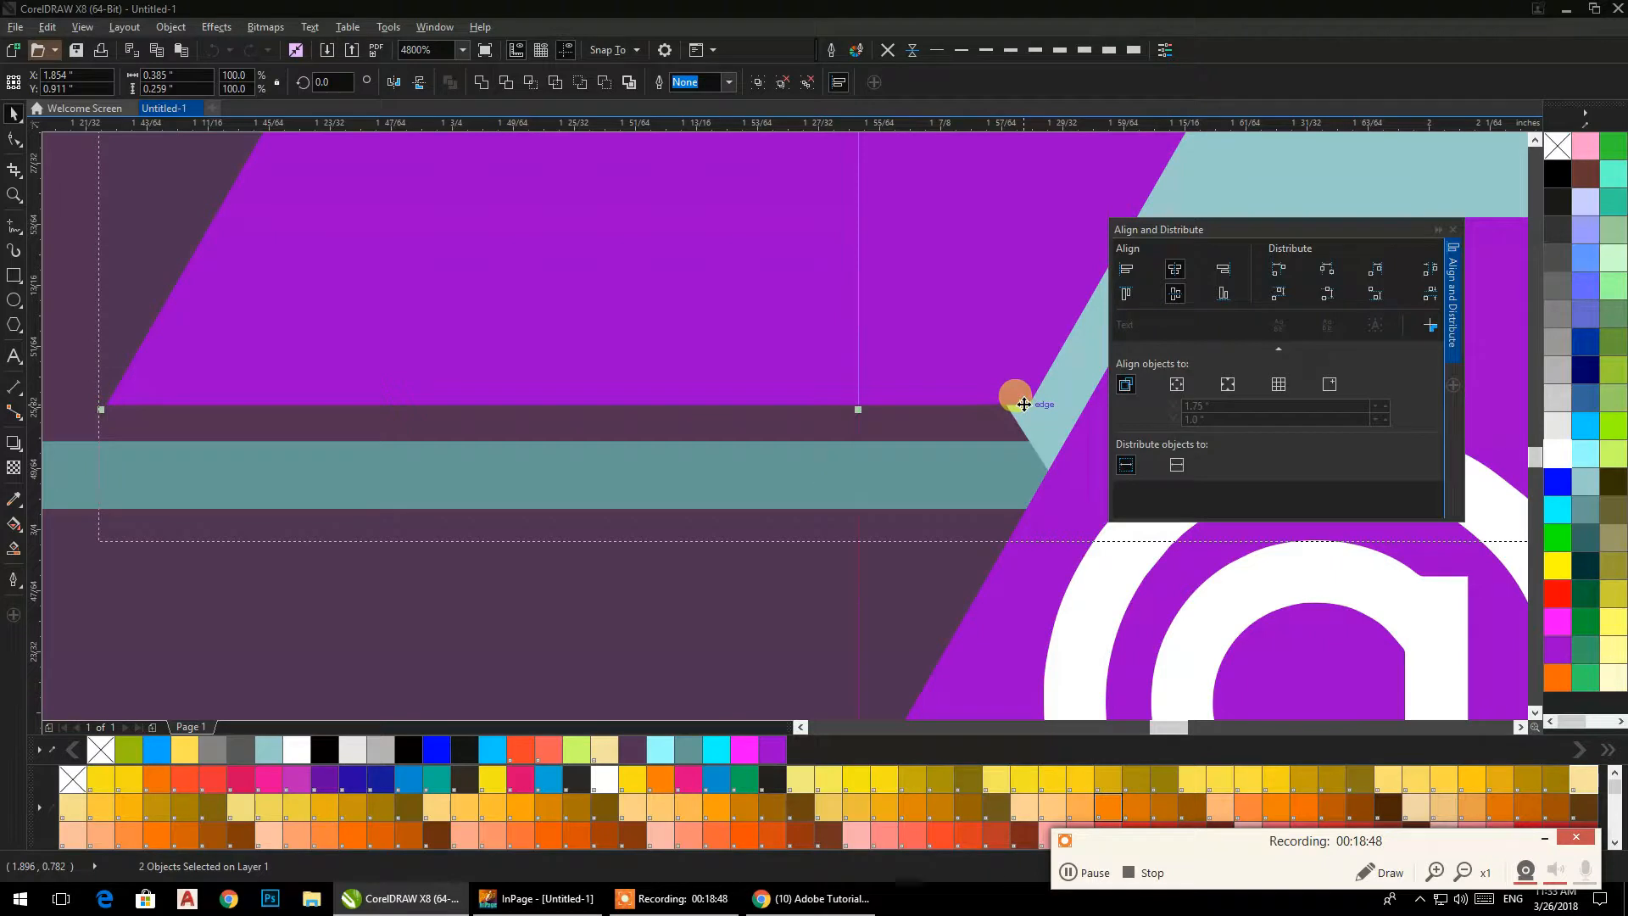
drag(1022, 427, 1011, 422)
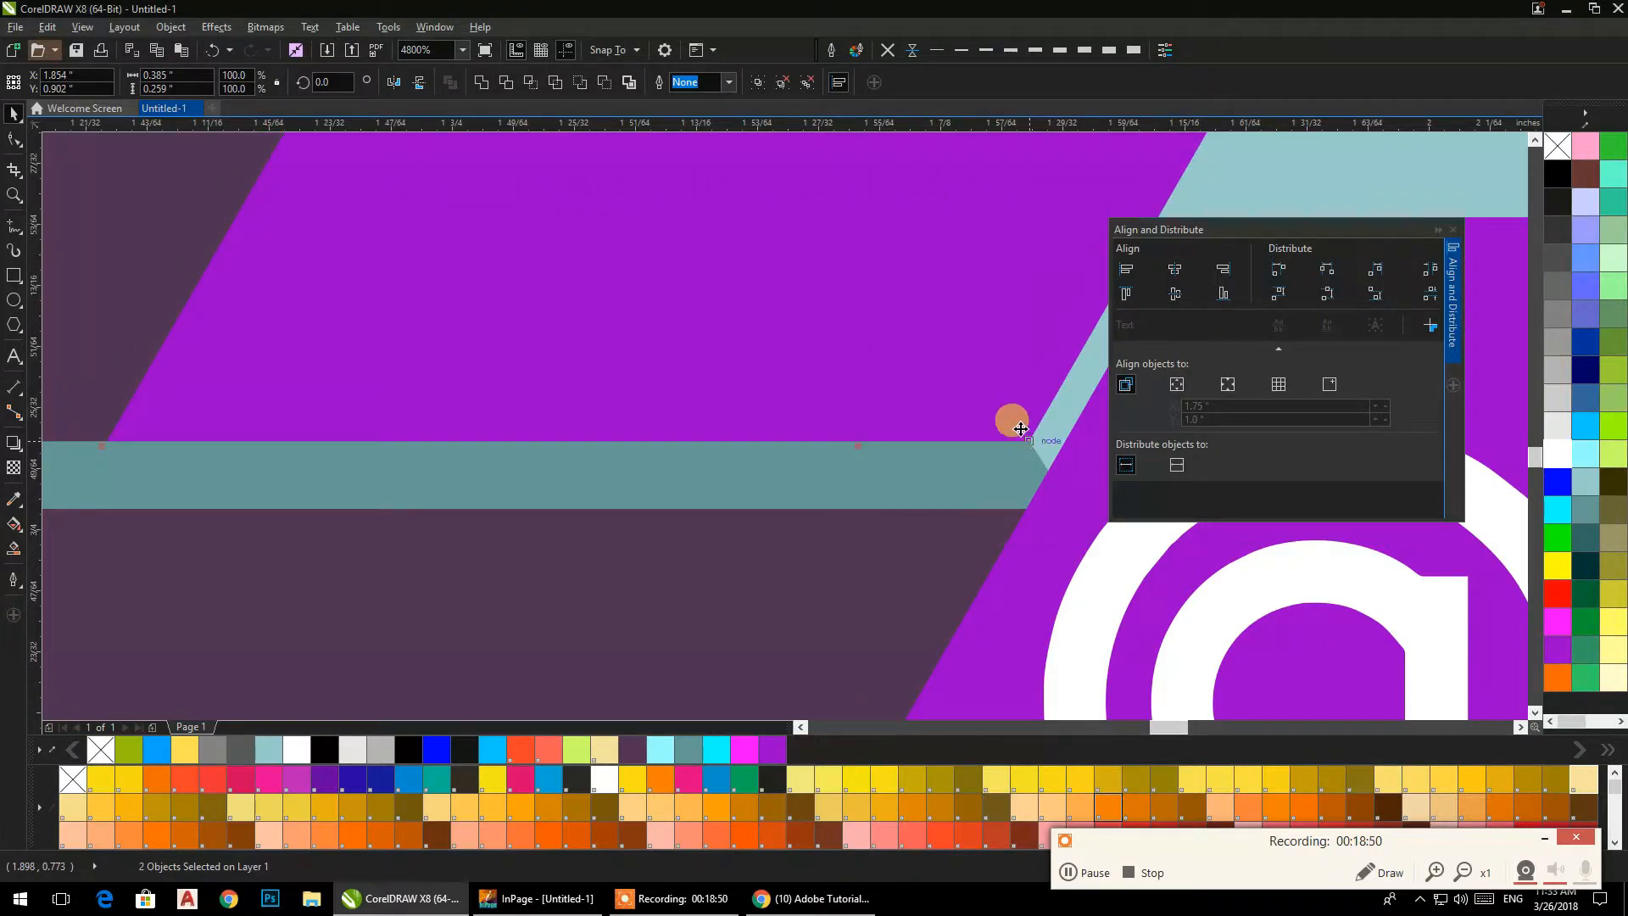
scroll(1011, 421, down, 4)
click(965, 645)
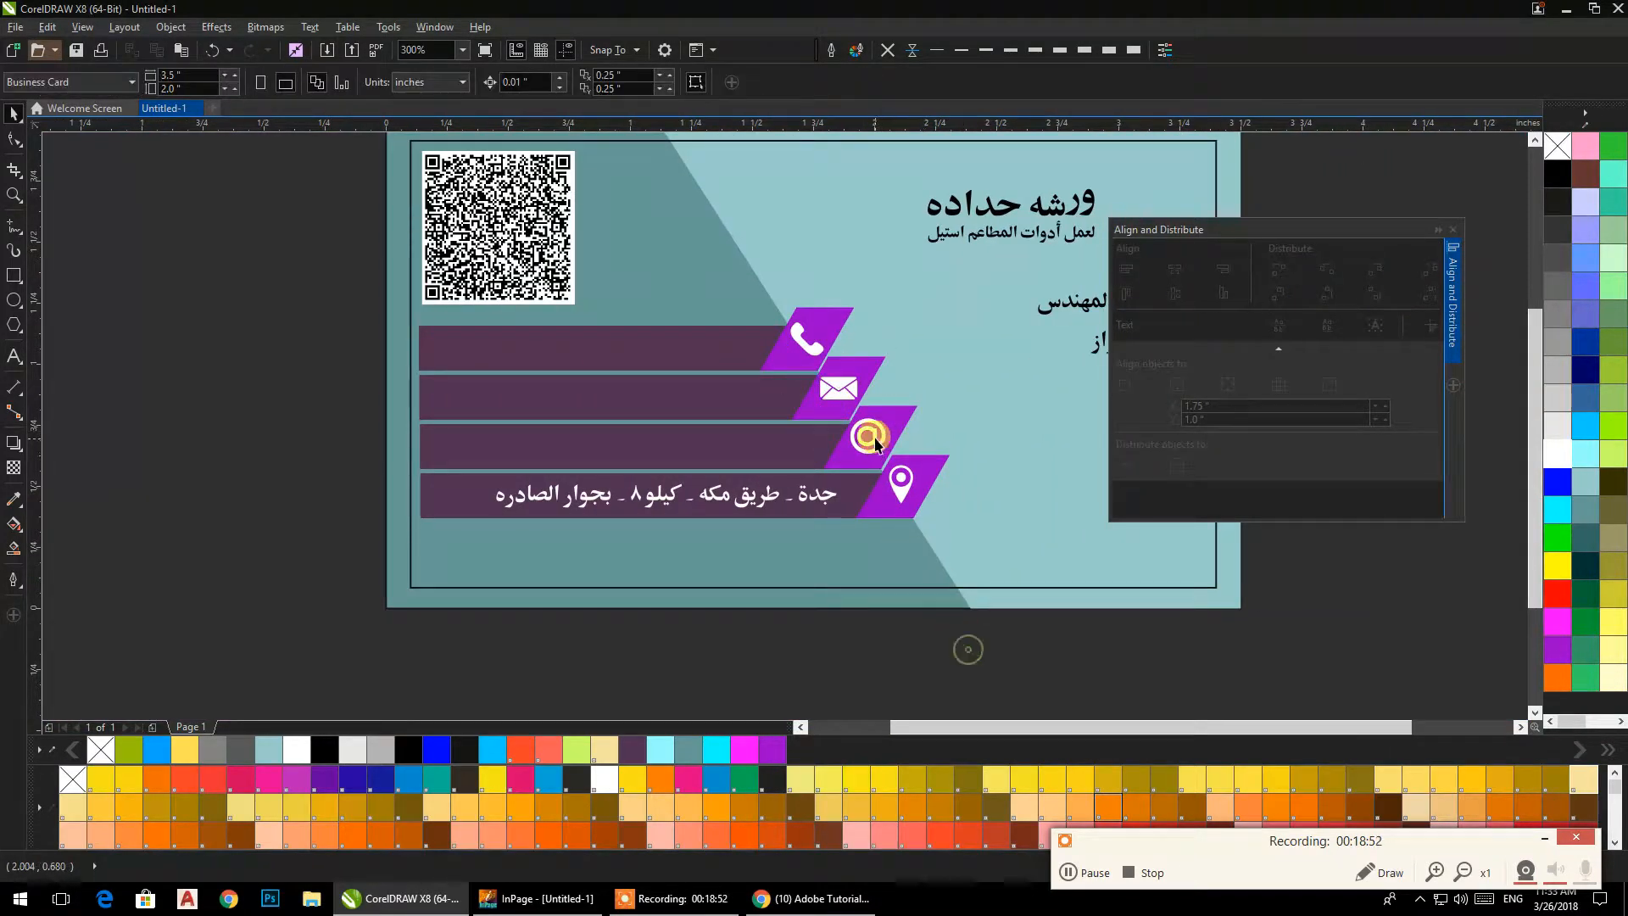
Centre the @ icon horizontally and vertically on its parallelogram.
scroll(875, 436, up, 2)
click(875, 437)
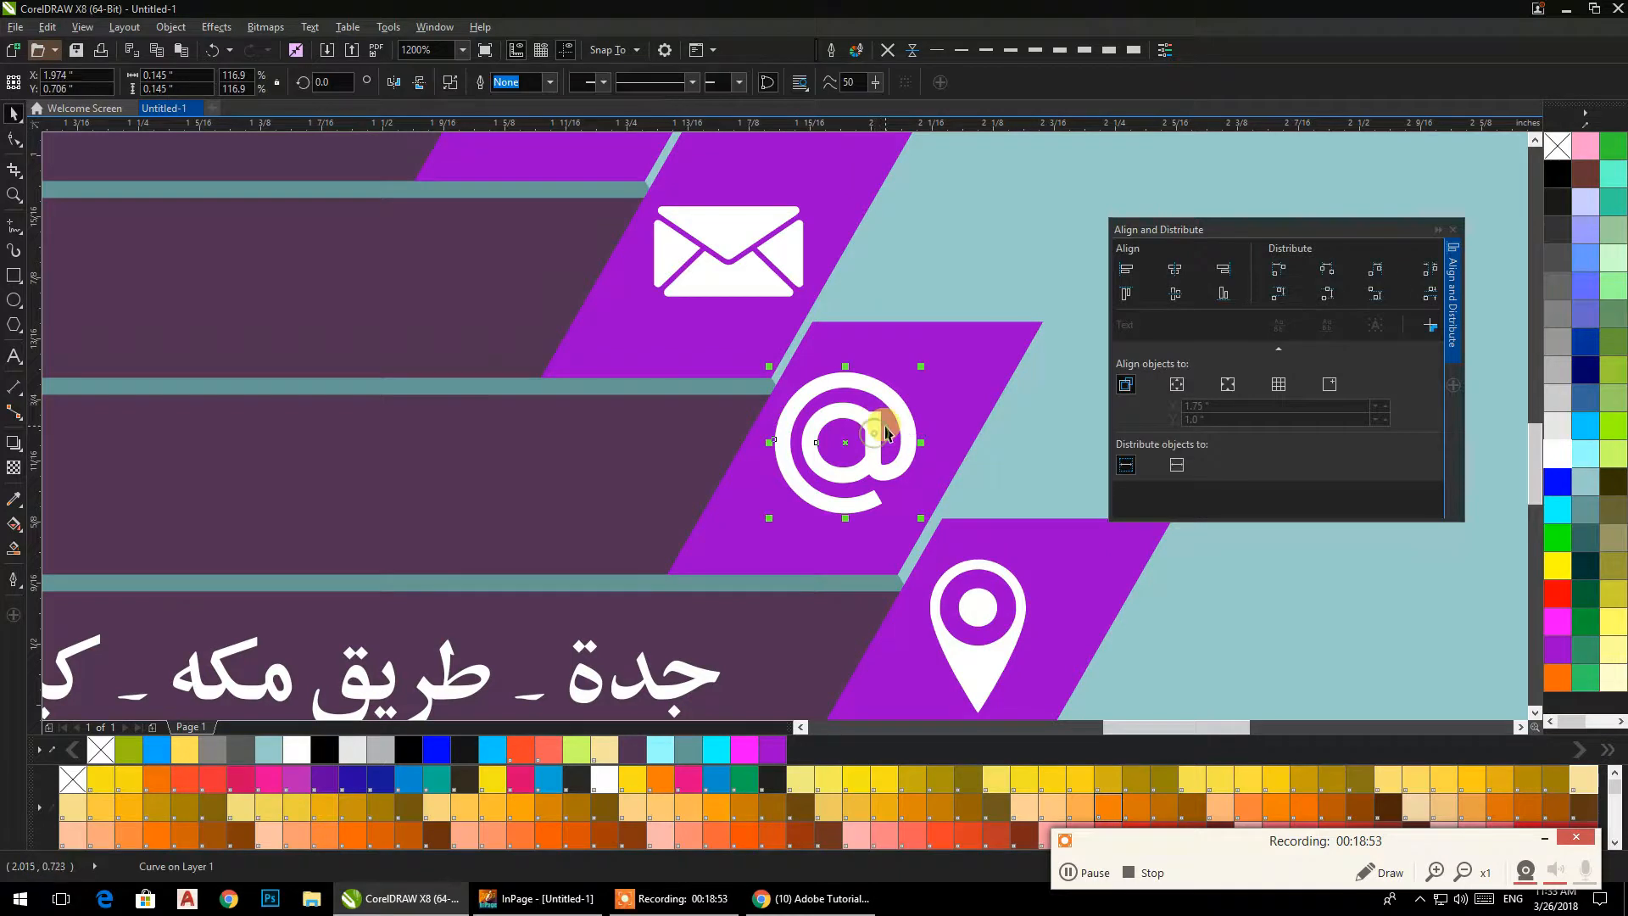
shift+click(938, 381)
click(1173, 278)
click(1175, 295)
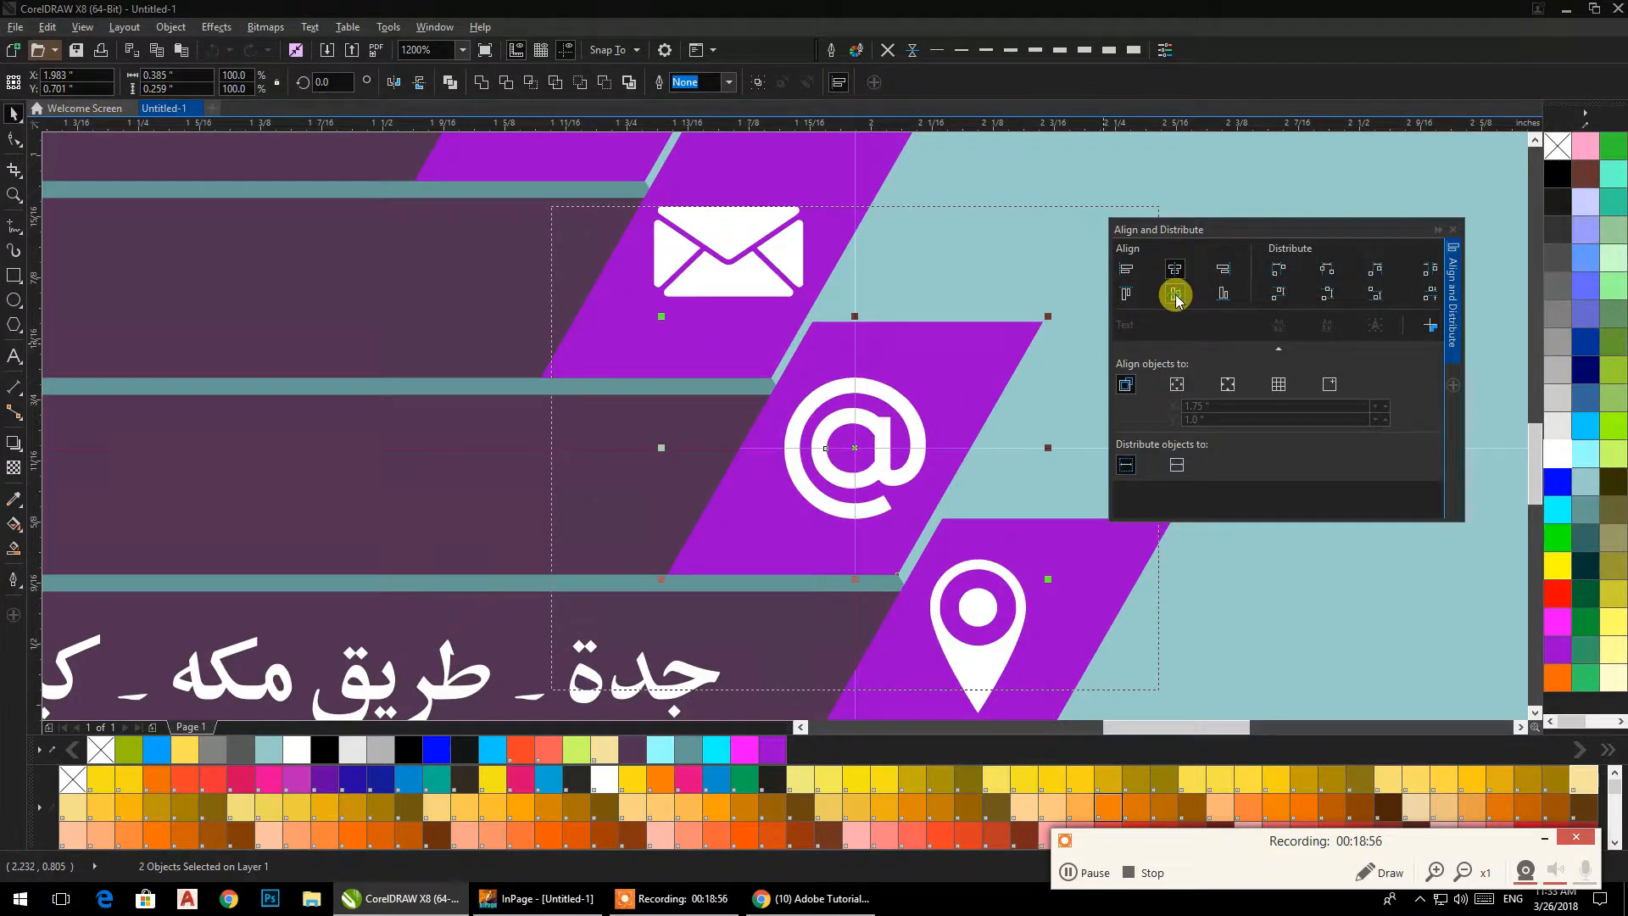
drag(1033, 562, 961, 327)
scroll(965, 535, down, 3)
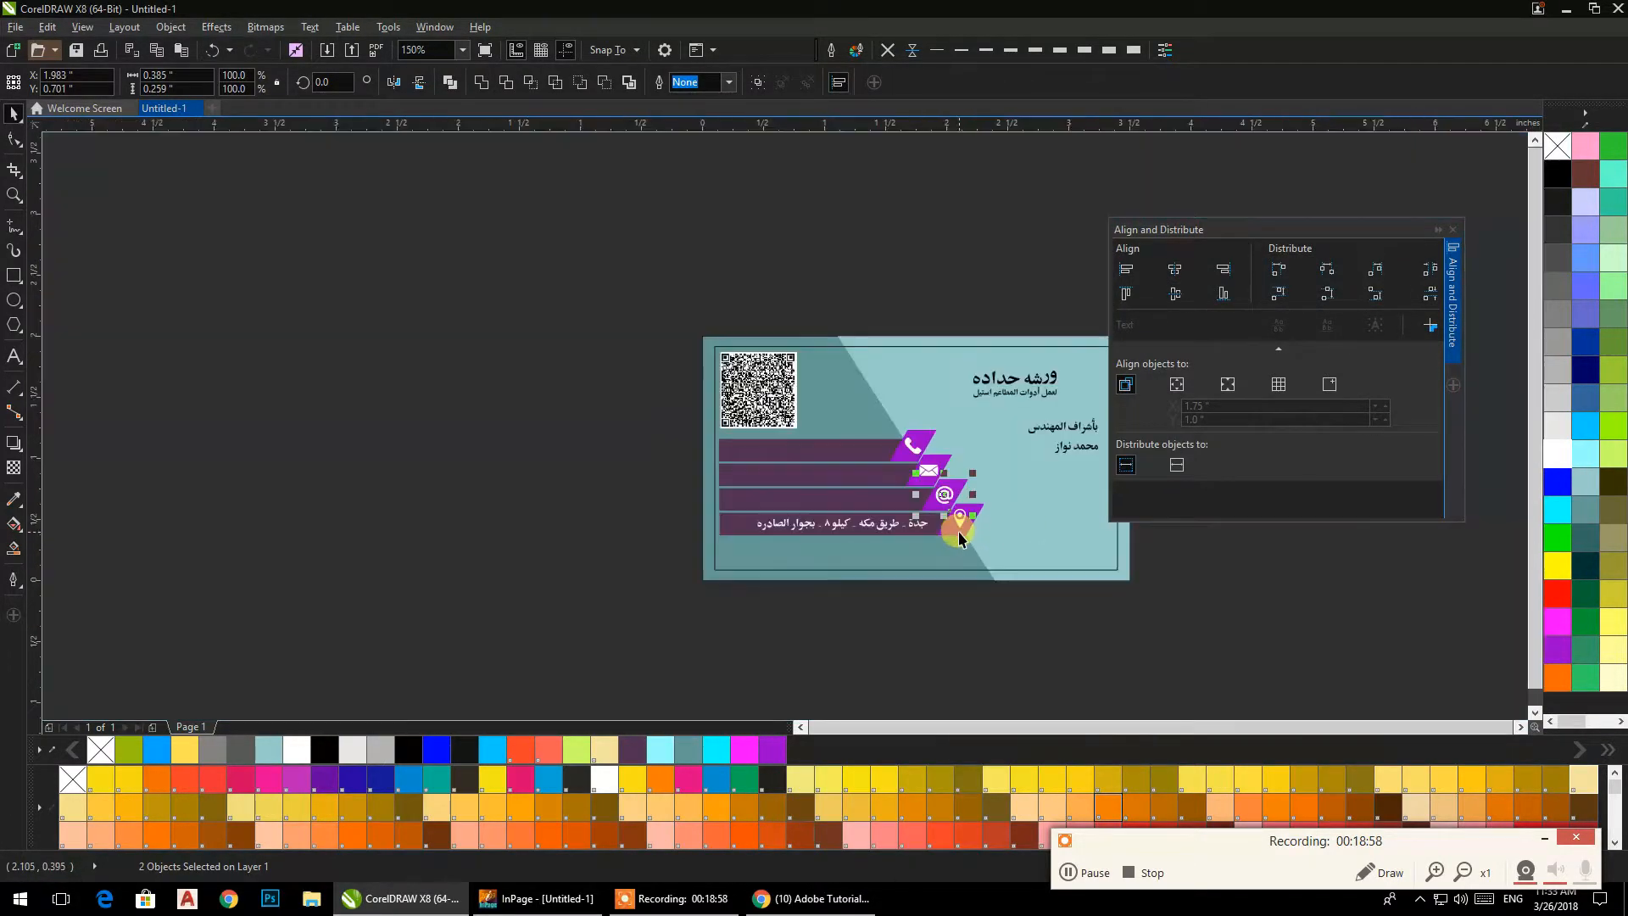
Centre the map pin icon on the lowest parallelogram and close the alignment settings.
drag(958, 531, 879, 480)
click(926, 622)
scroll(893, 429, up, 3)
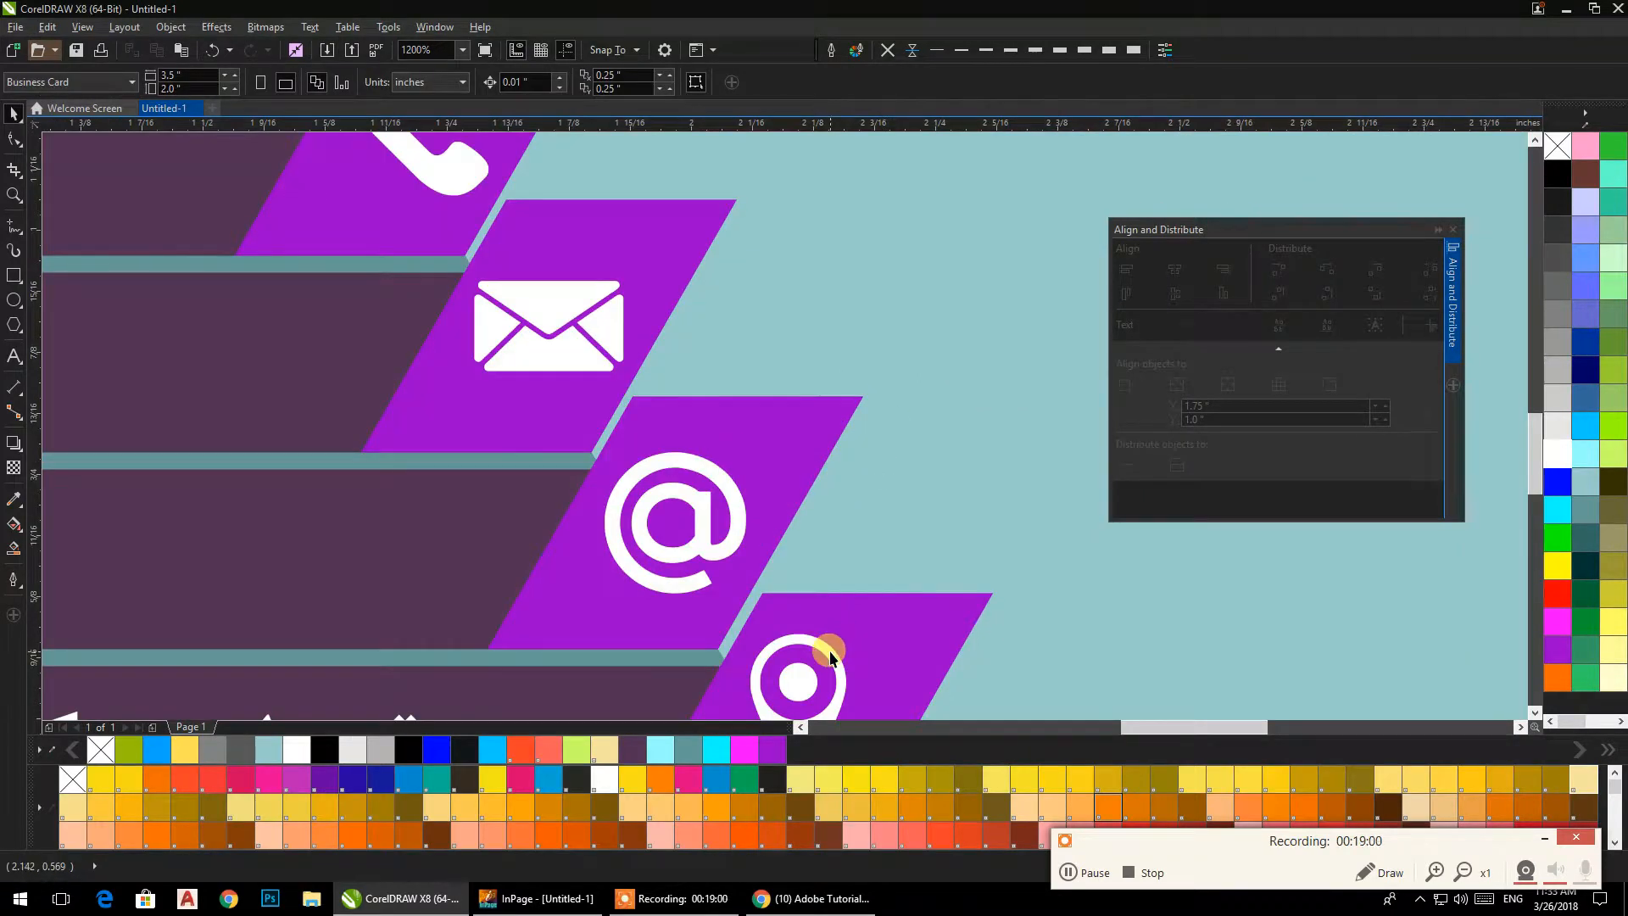
click(831, 657)
shift+click(892, 619)
scroll(890, 616, down, 3)
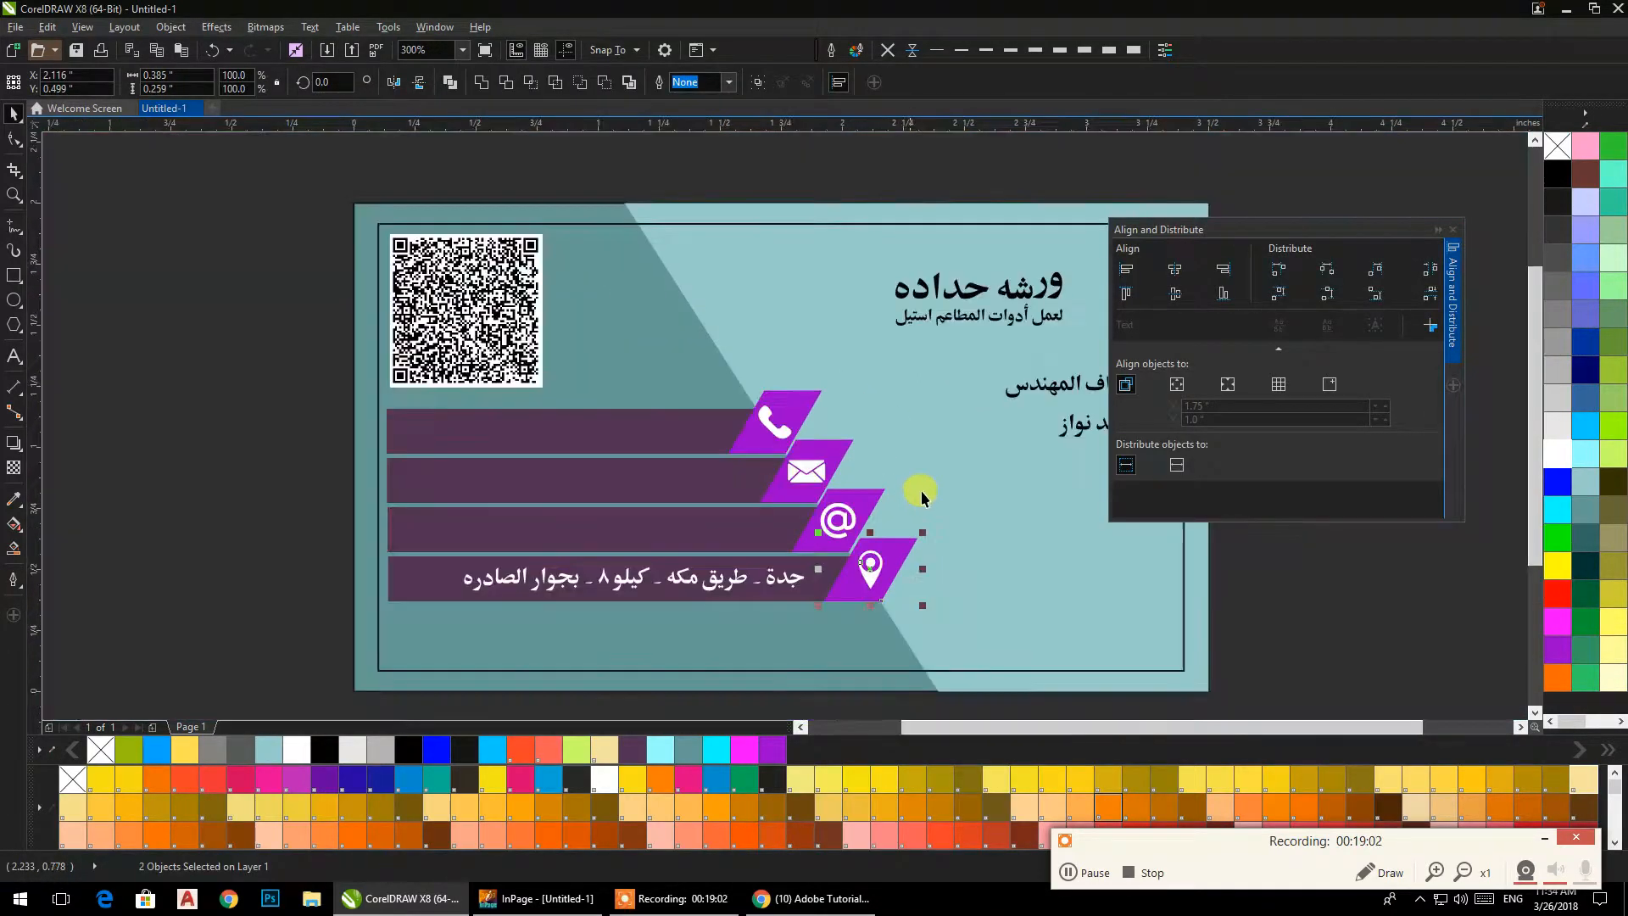
click(1450, 232)
click(1035, 436)
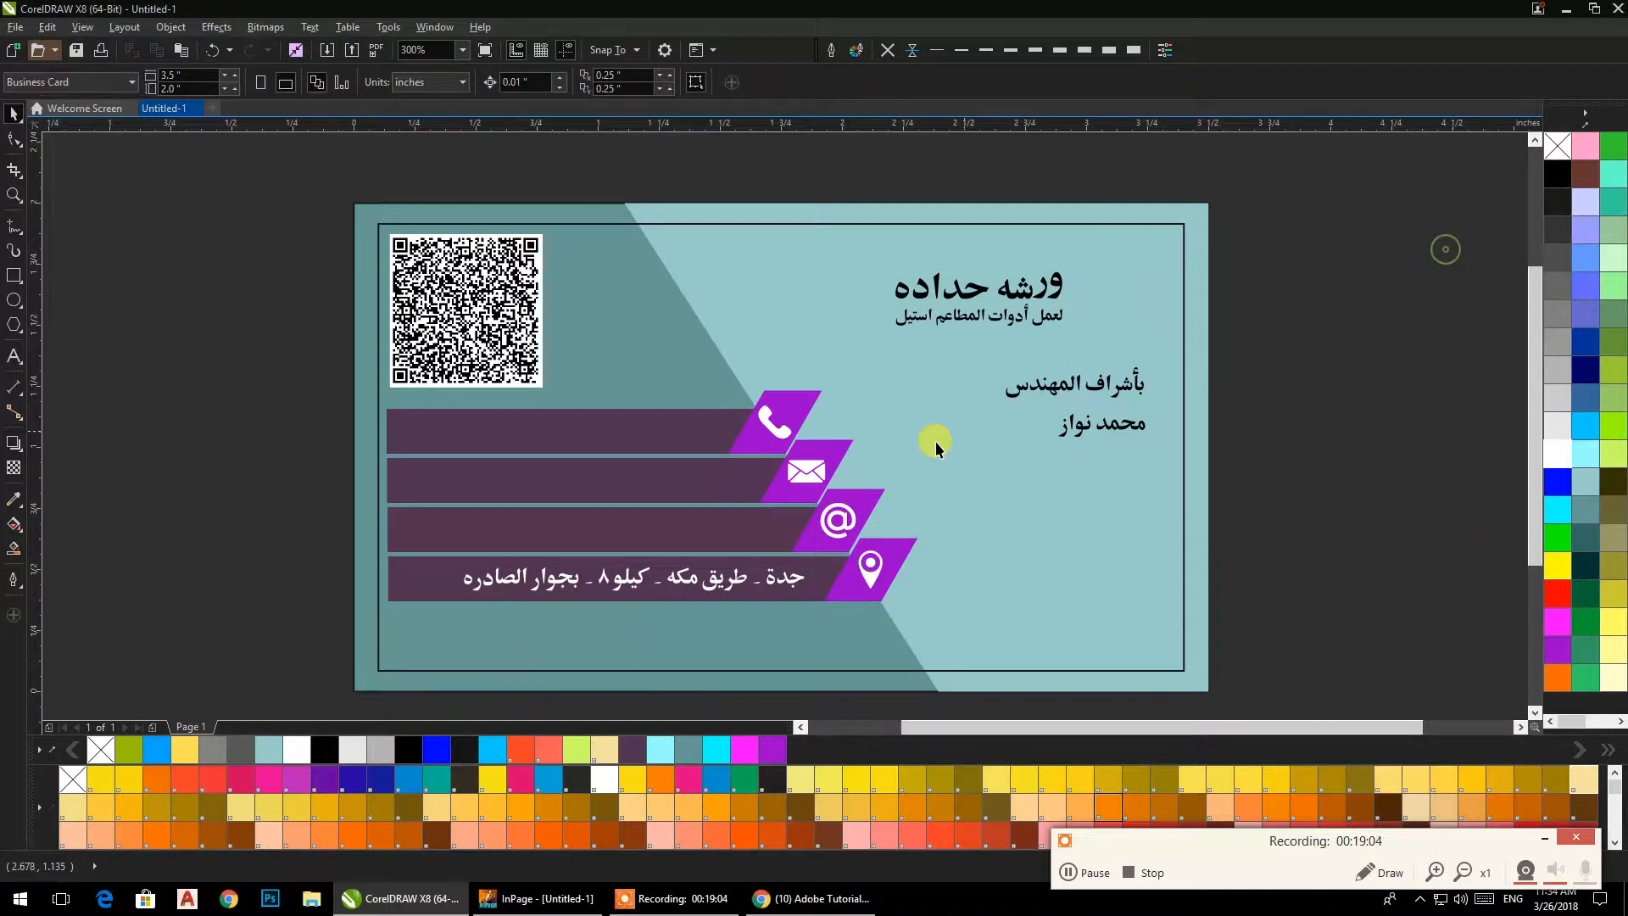
Move the two engineer text lines down to the lower right area of the card.
scroll(746, 479, up, 2)
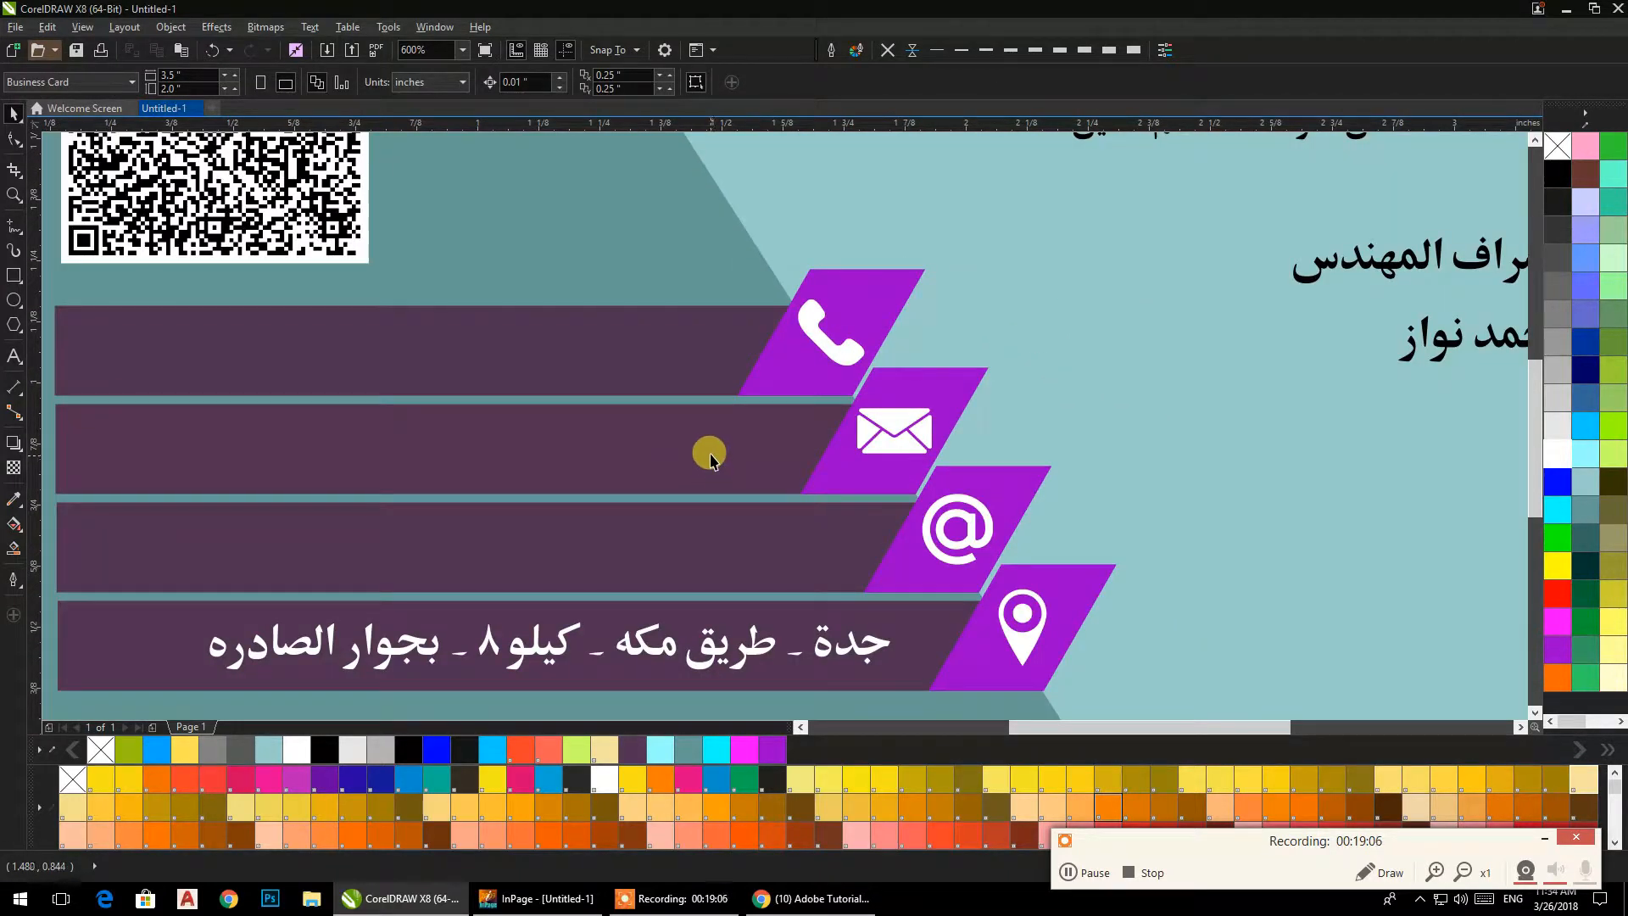
drag(703, 440, 750, 428)
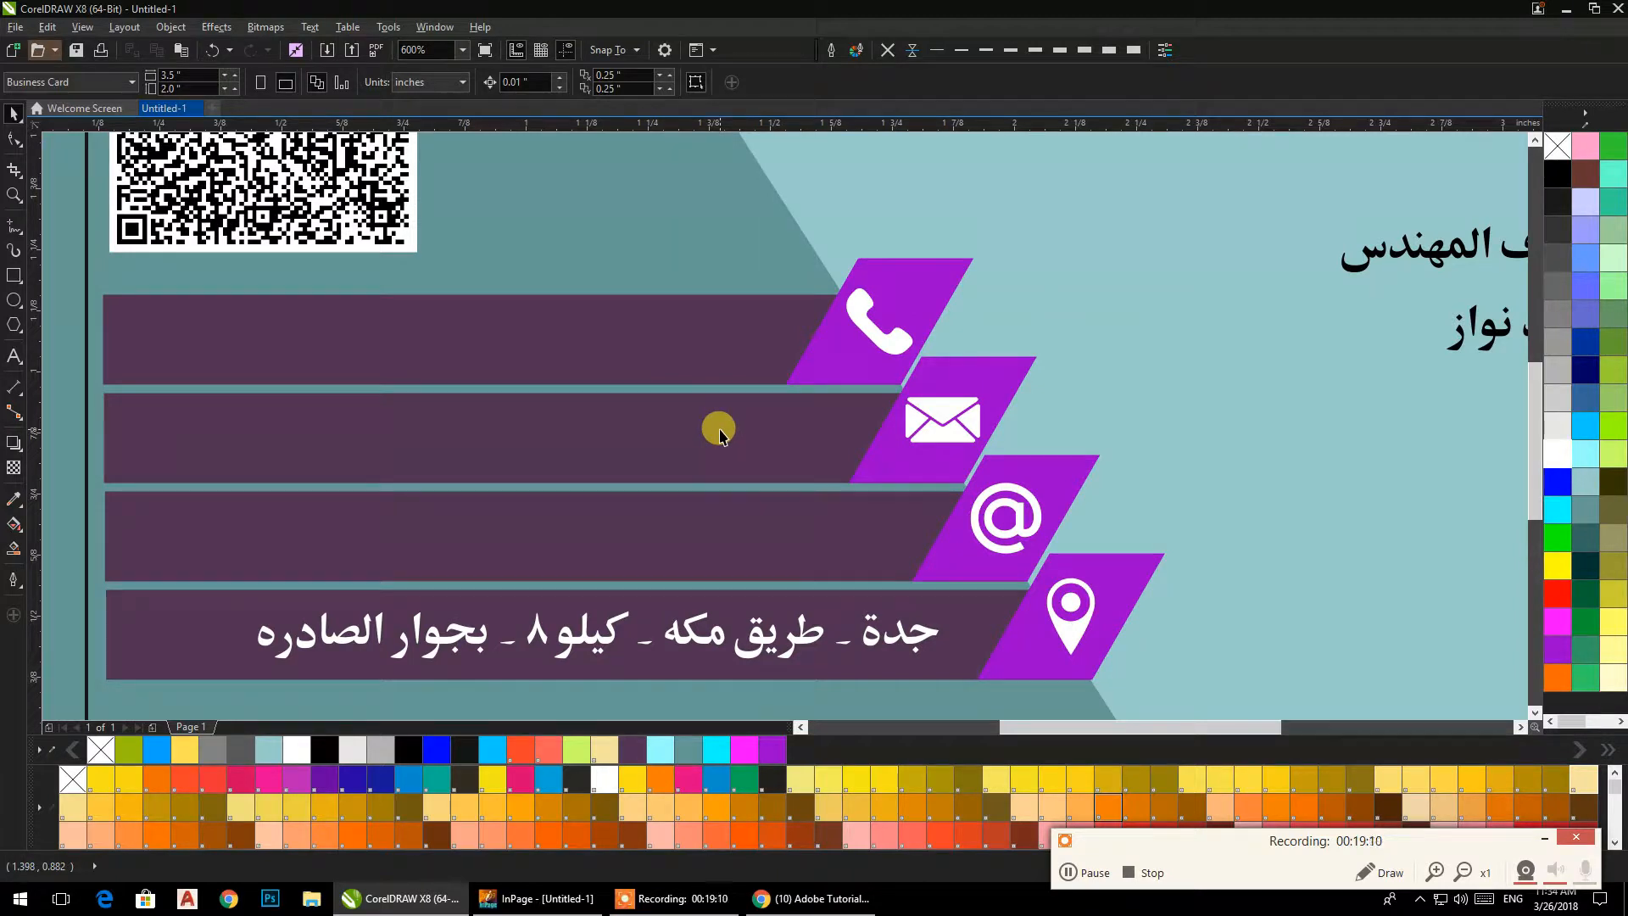
scroll(728, 440, down, 4)
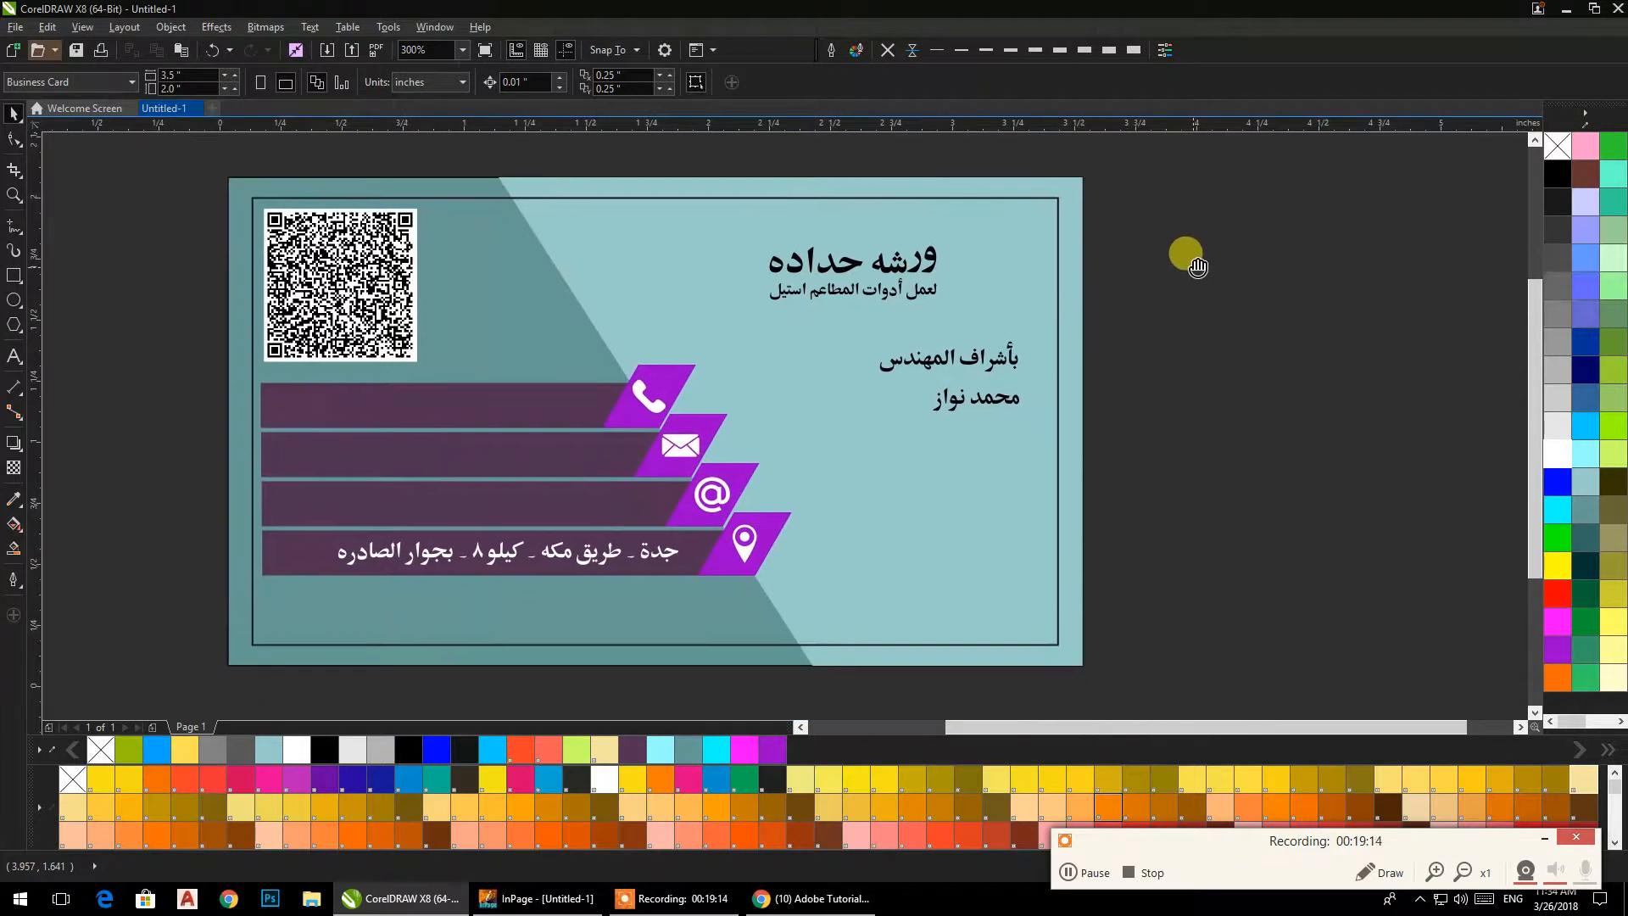
drag(1162, 312, 861, 442)
drag(963, 378, 984, 572)
click(1111, 532)
drag(1054, 451, 956, 367)
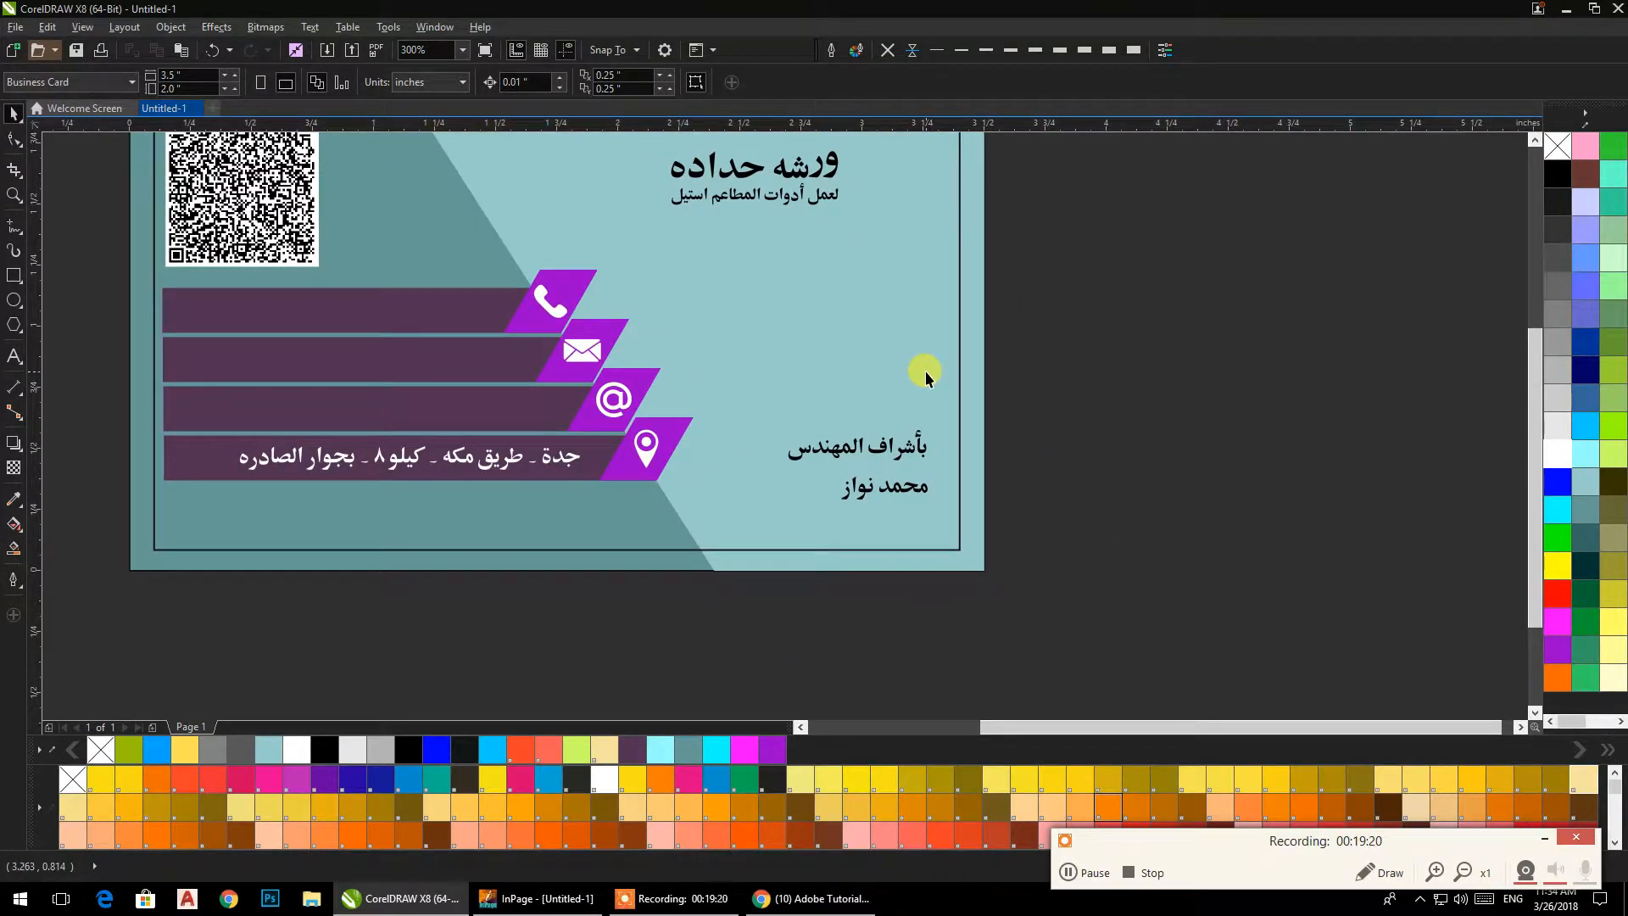
Draw a rectangle about 1.44 by 0.23 in over the engineer lines and duplicate it directly below.
click(12, 277)
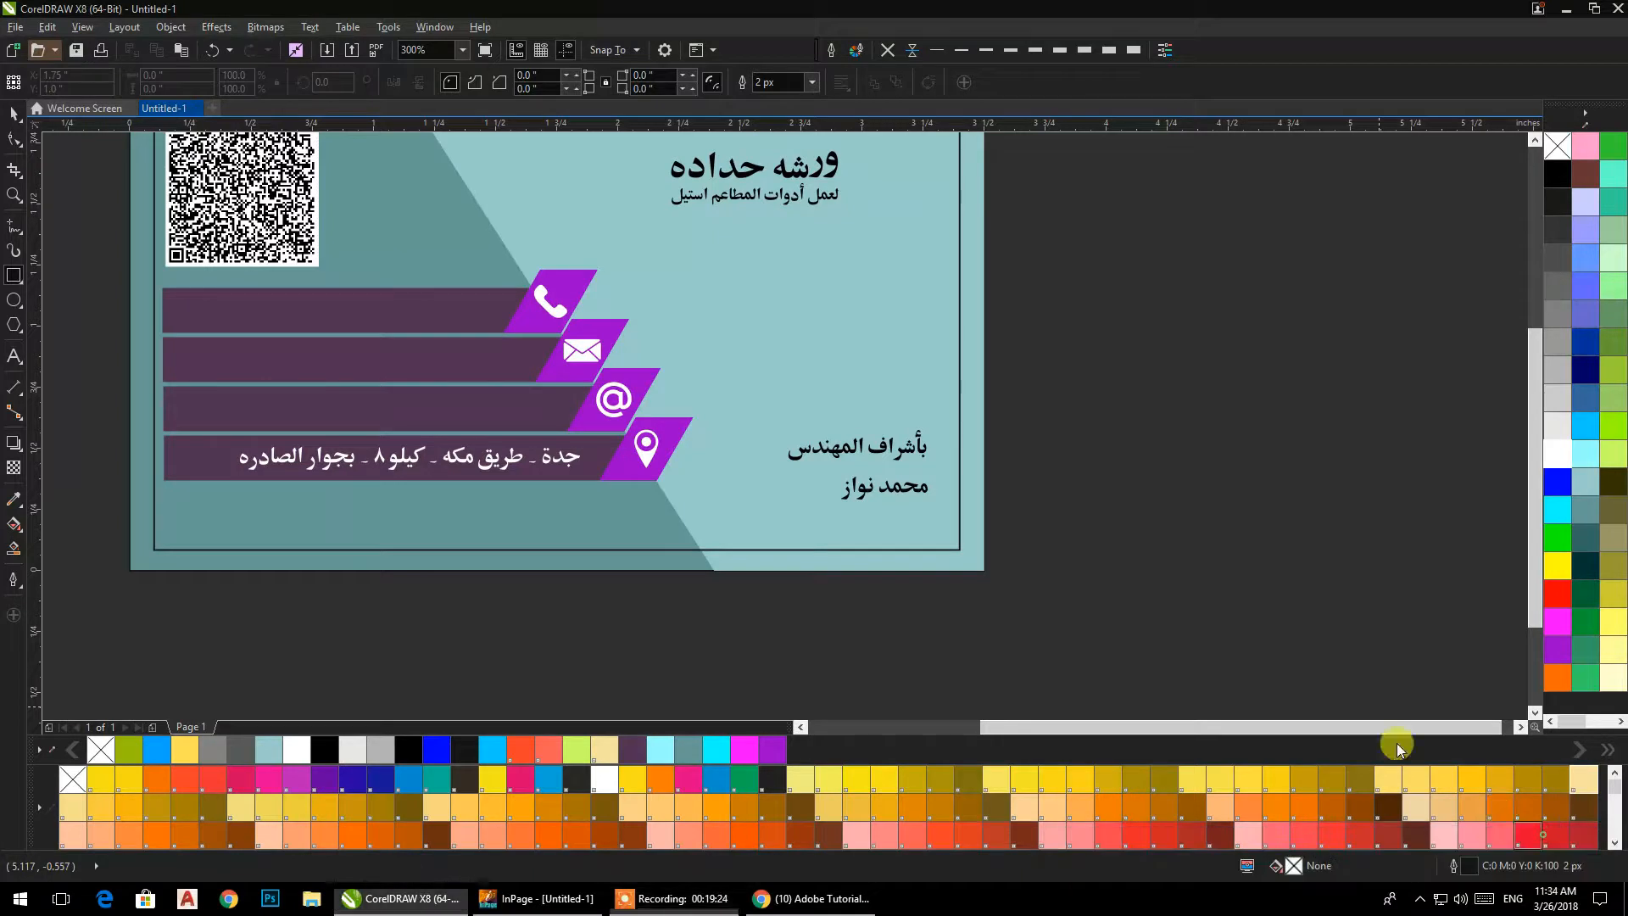
mouse_move(731, 416)
mouse_down()
mouse_move(999, 444)
mouse_move(1084, 474)
mouse_up()
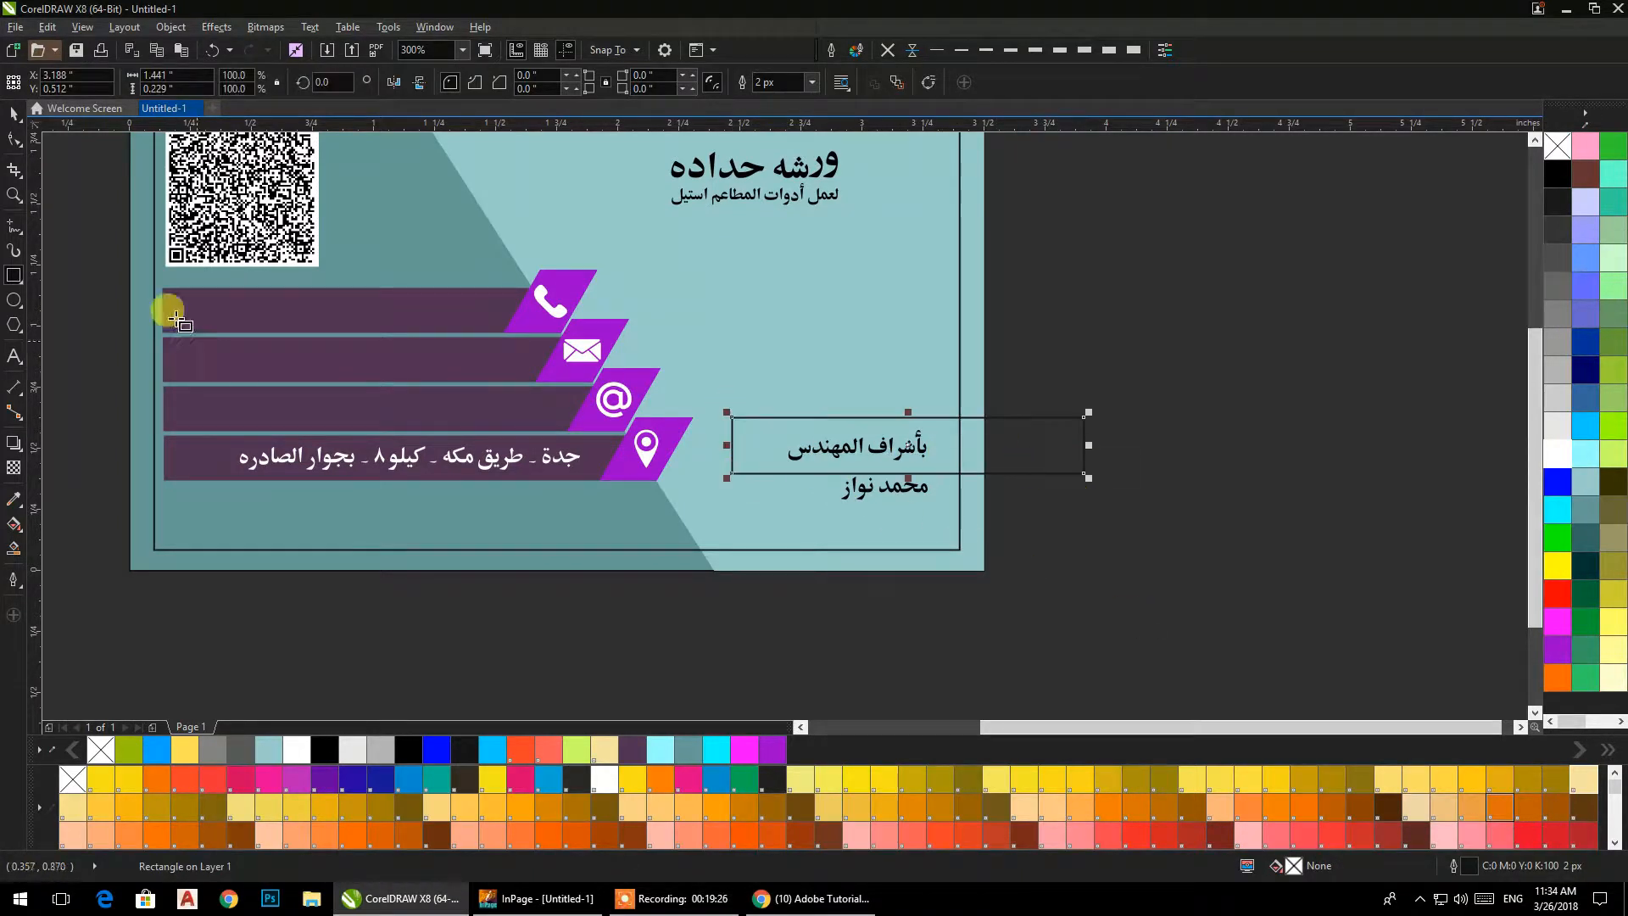
click(13, 113)
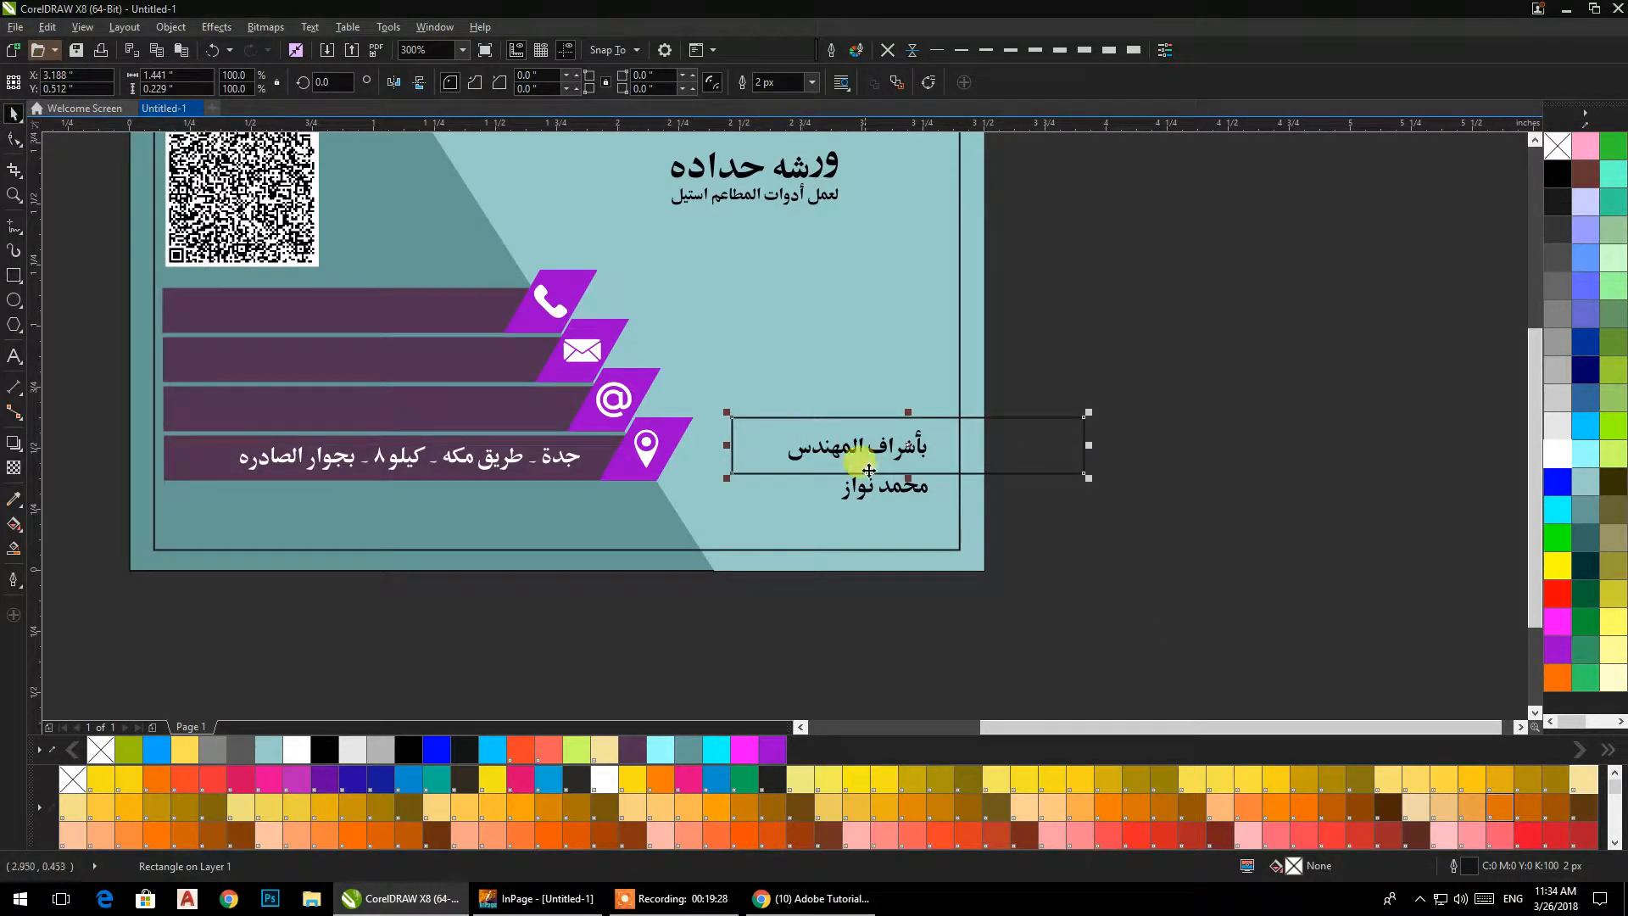
scroll(875, 501, up, 1)
drag(943, 332, 994, 501)
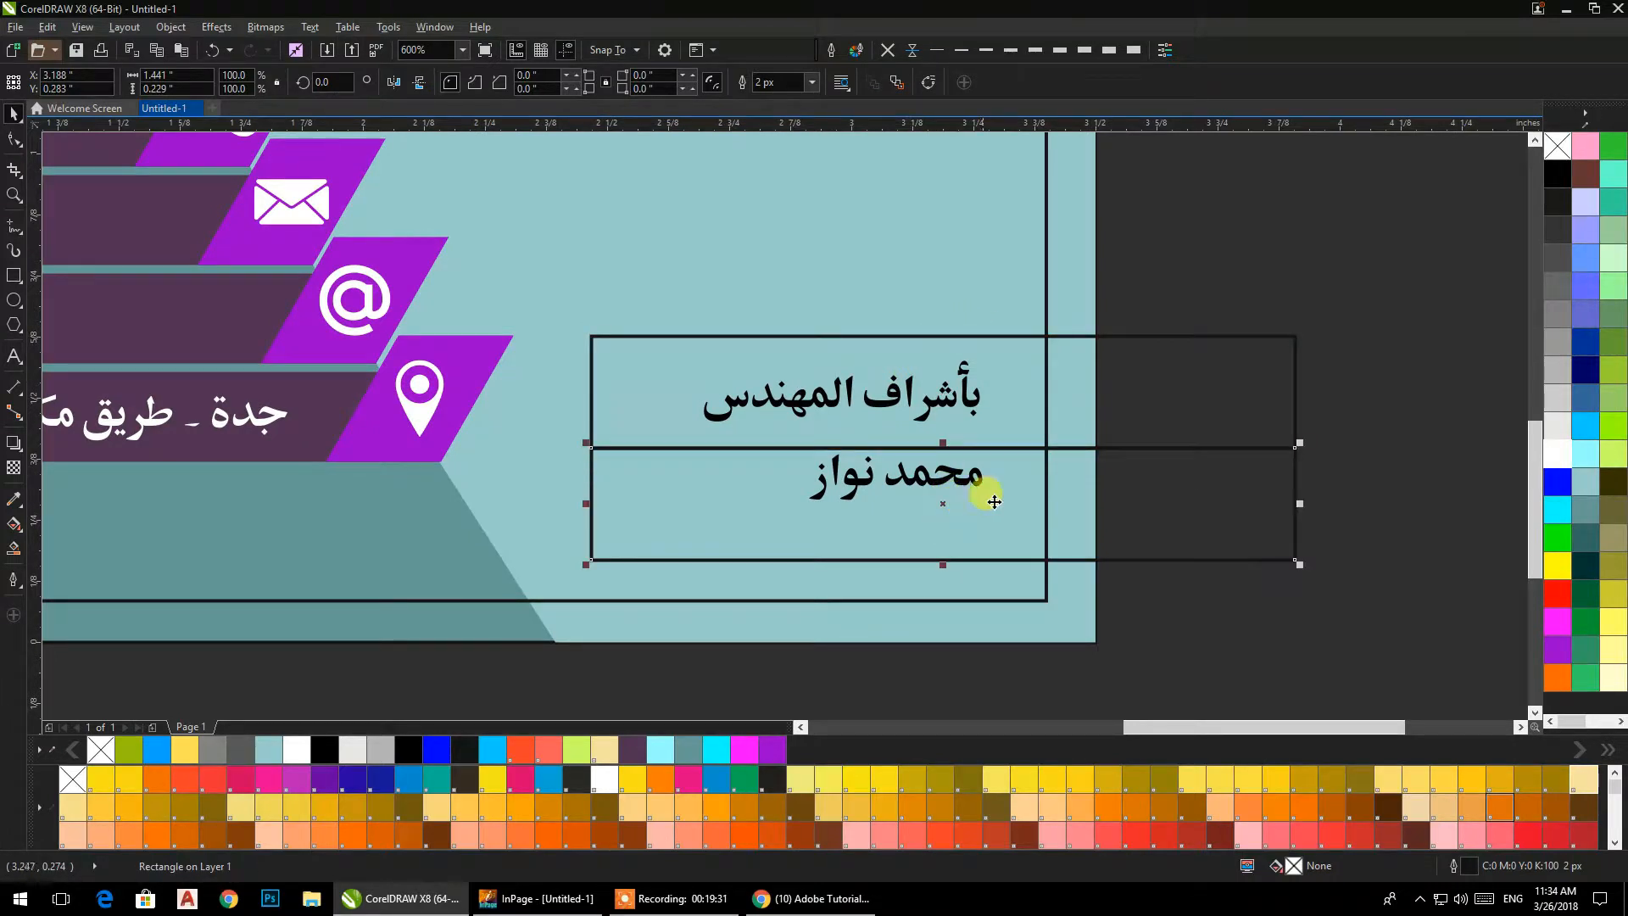
Fill both rectangles with light cyan #99FFFF and remove their outlines.
shift+click(1132, 420)
click(1585, 481)
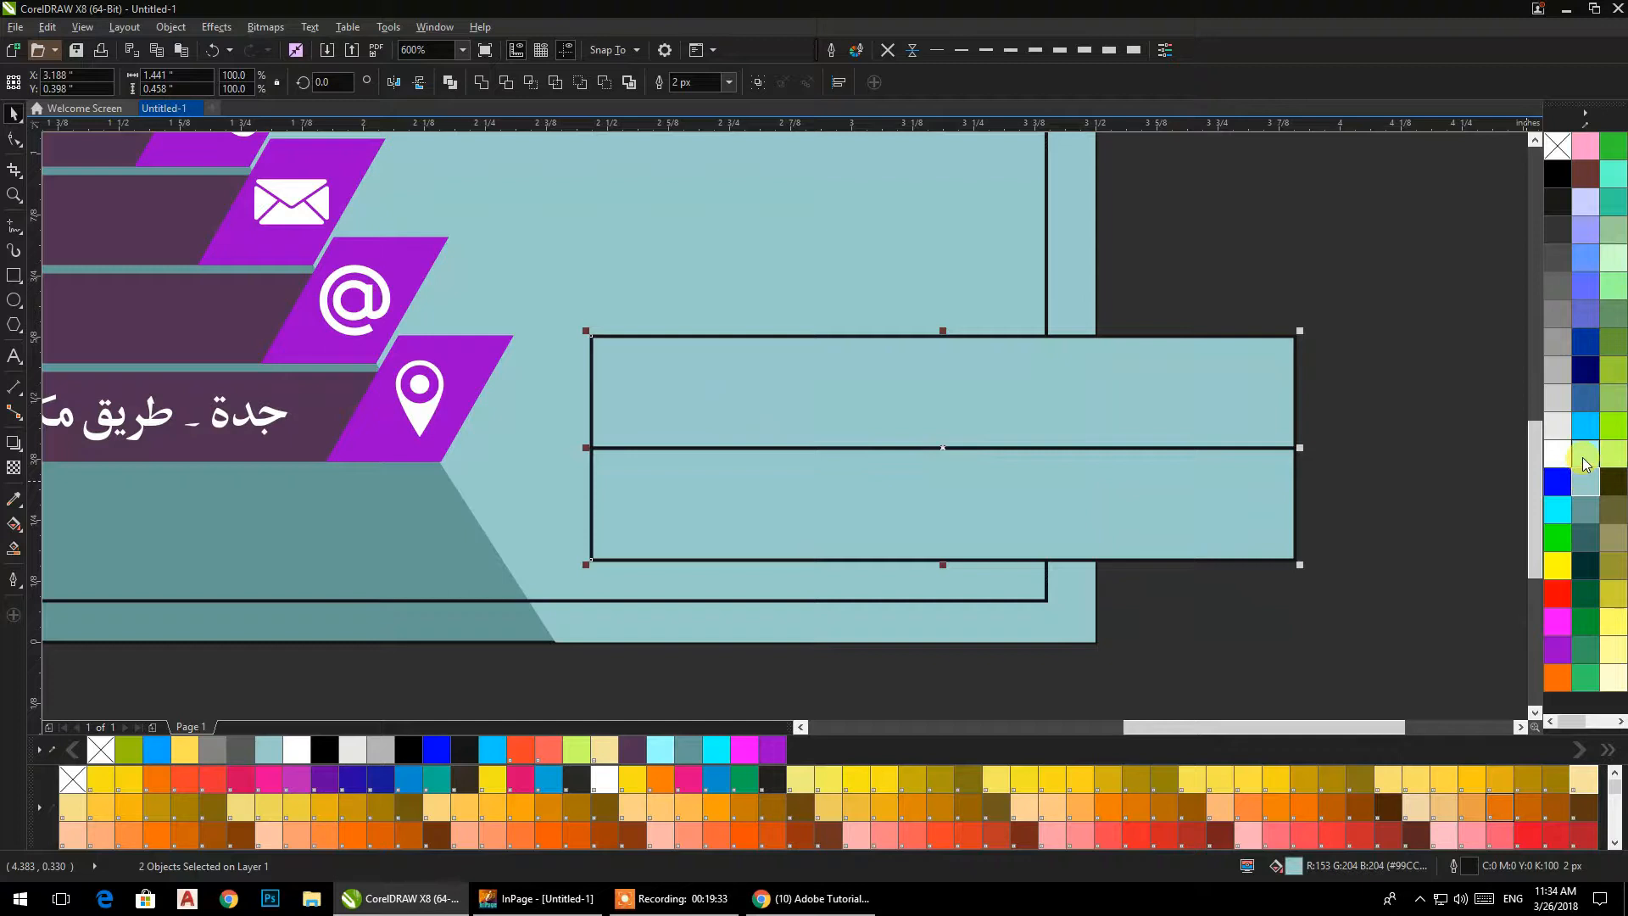
click(1585, 463)
click(887, 49)
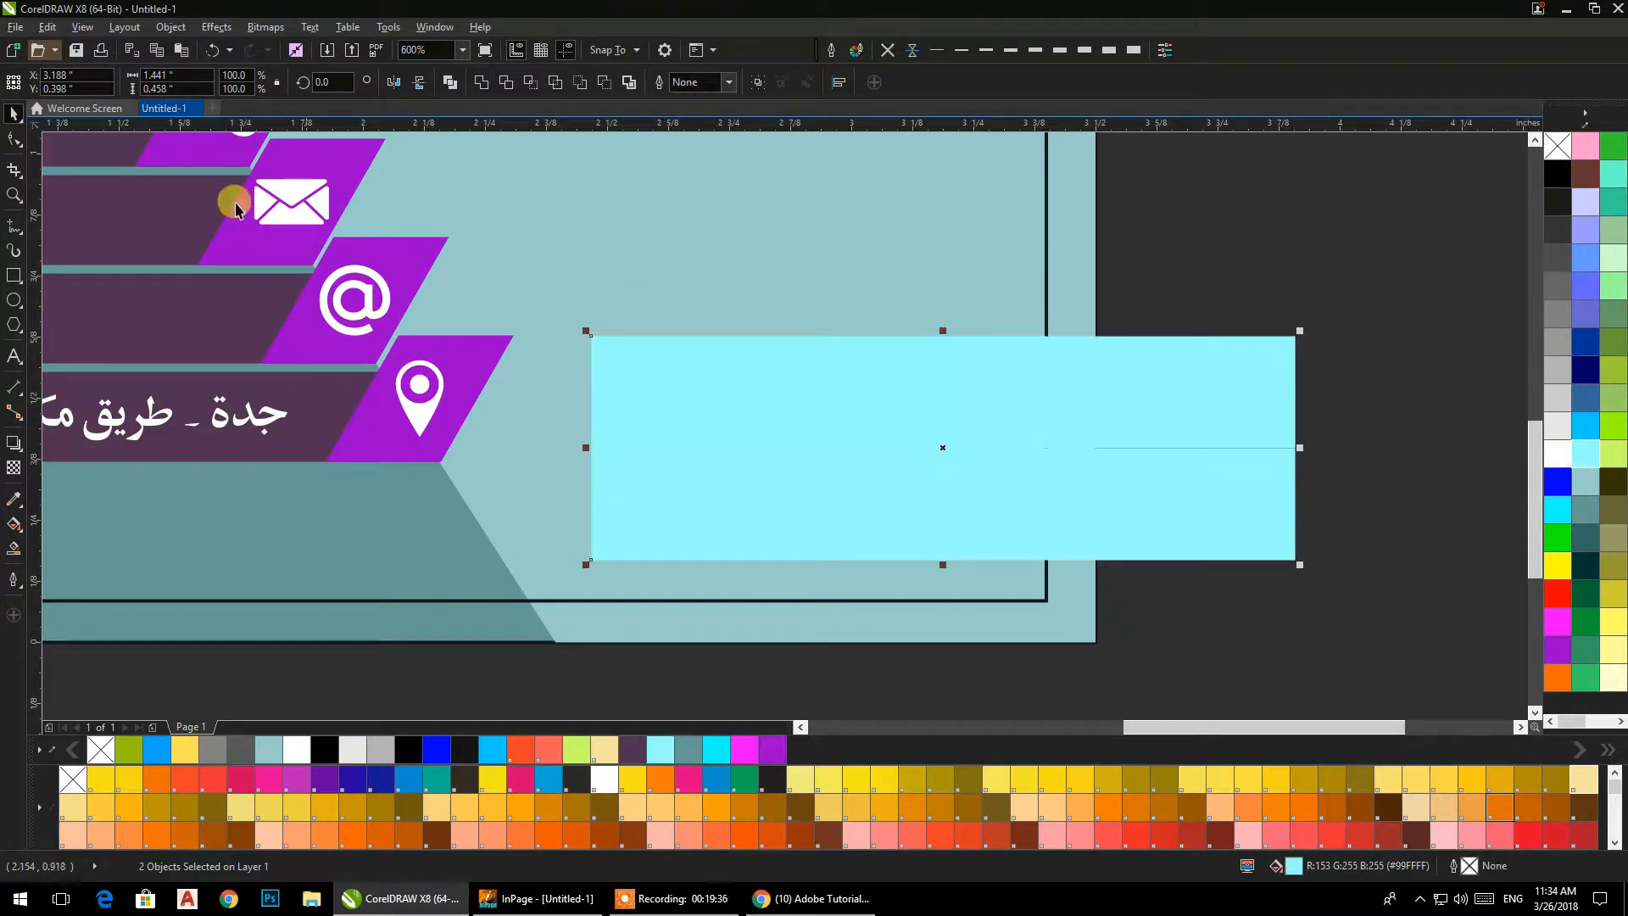
Round the corners of both cyan rectangles fully, to a radius of about 0.115 in.
click(16, 138)
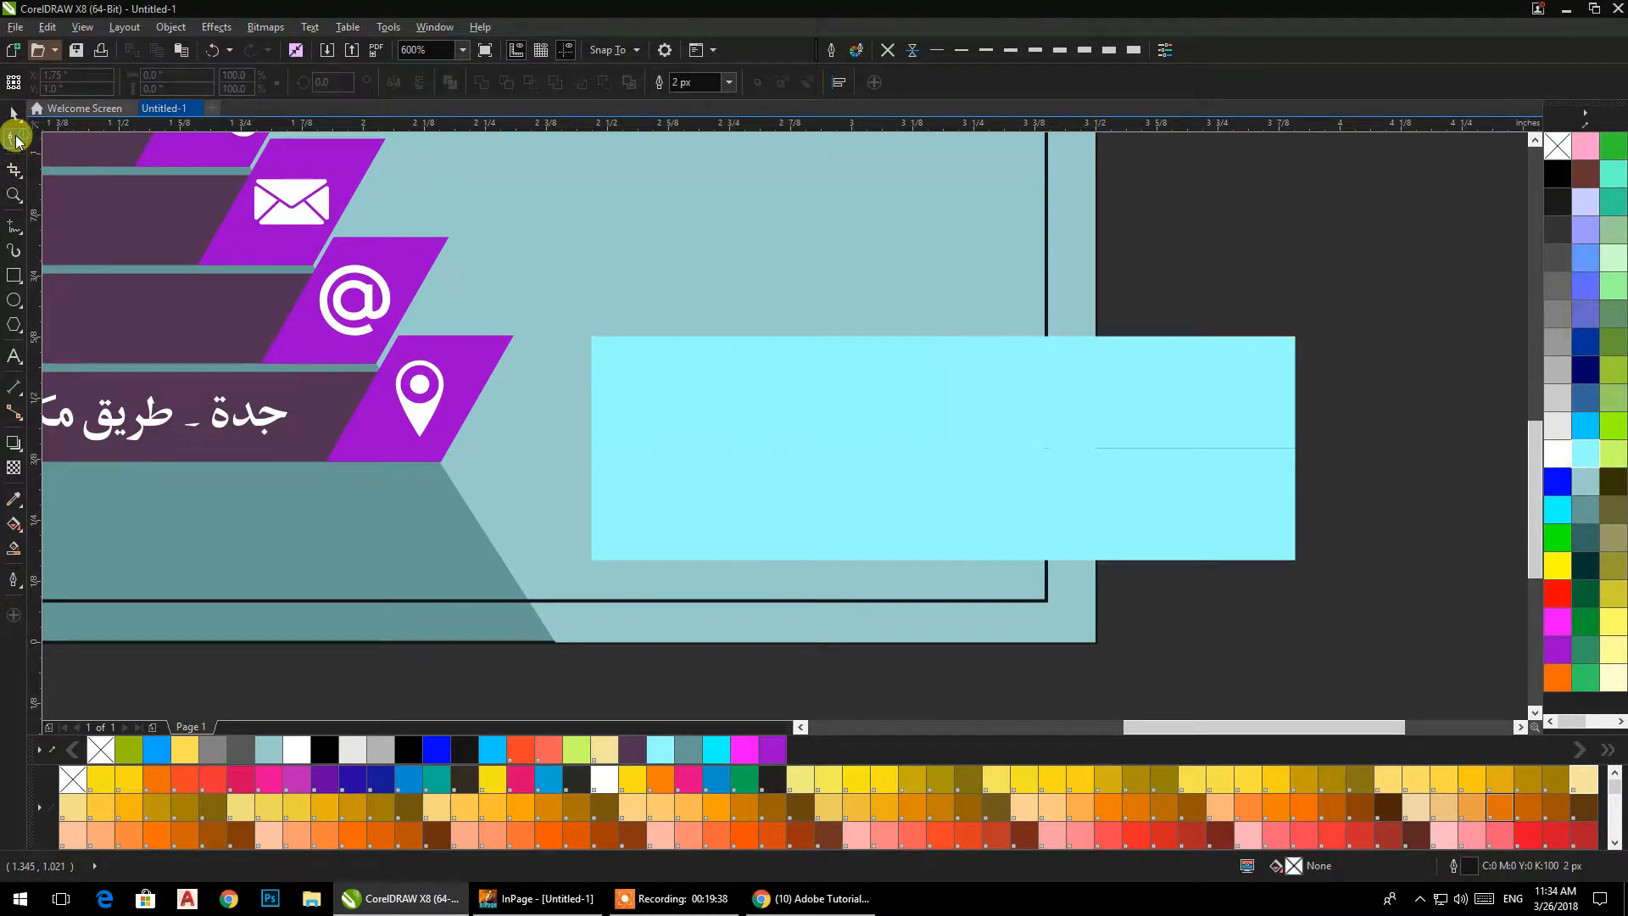
click(646, 340)
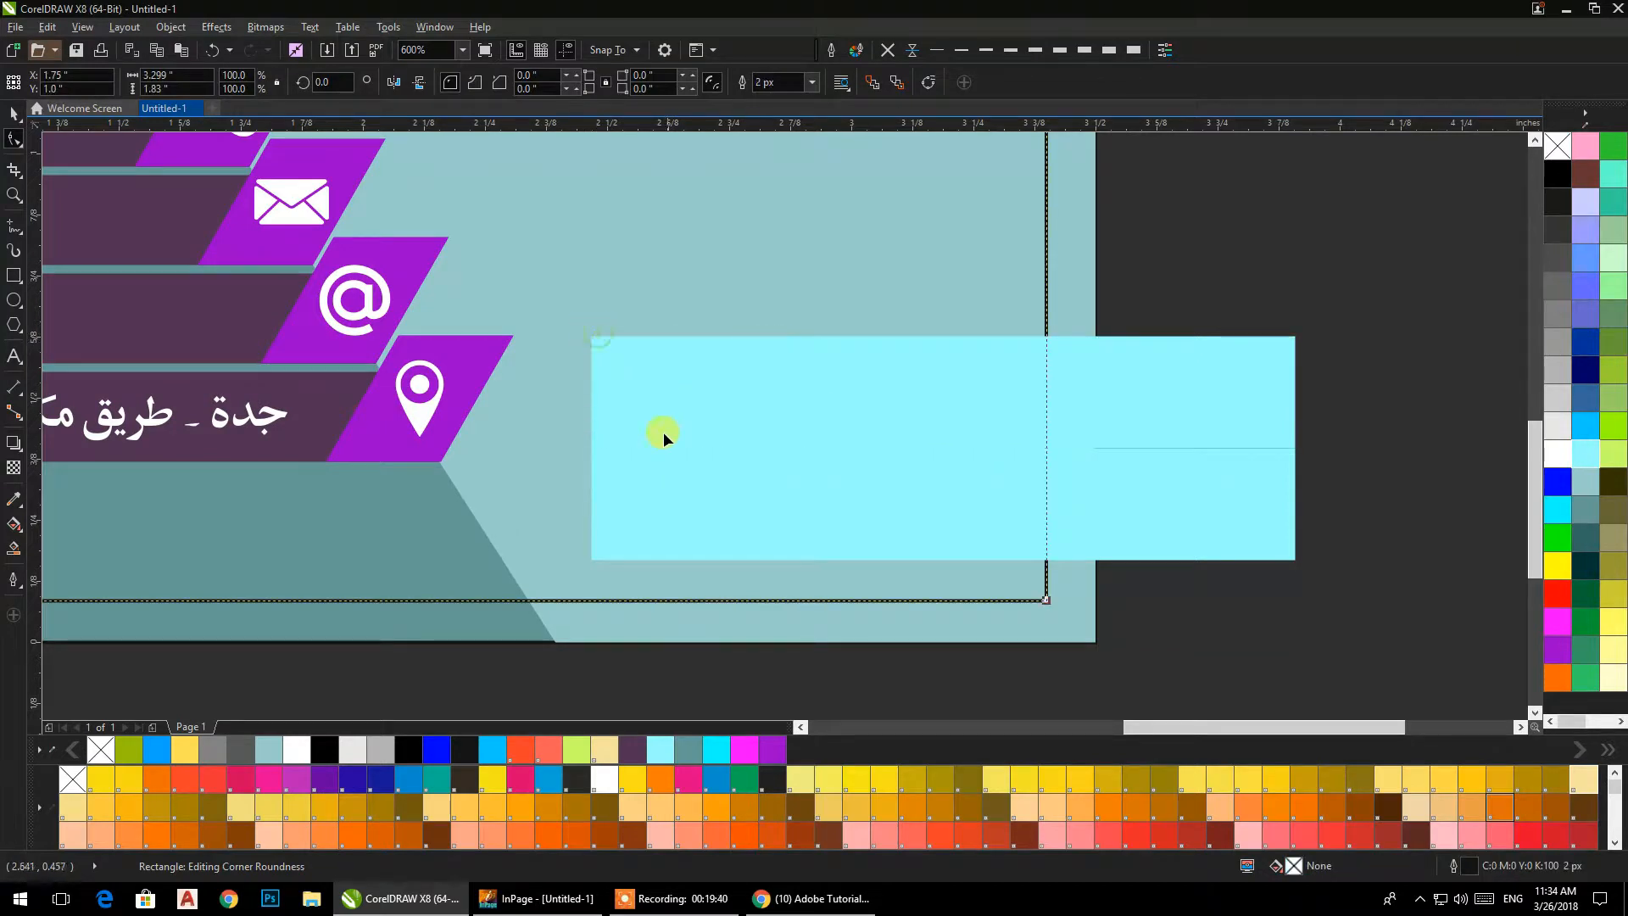
drag(590, 334, 663, 349)
click(628, 507)
drag(588, 445, 647, 447)
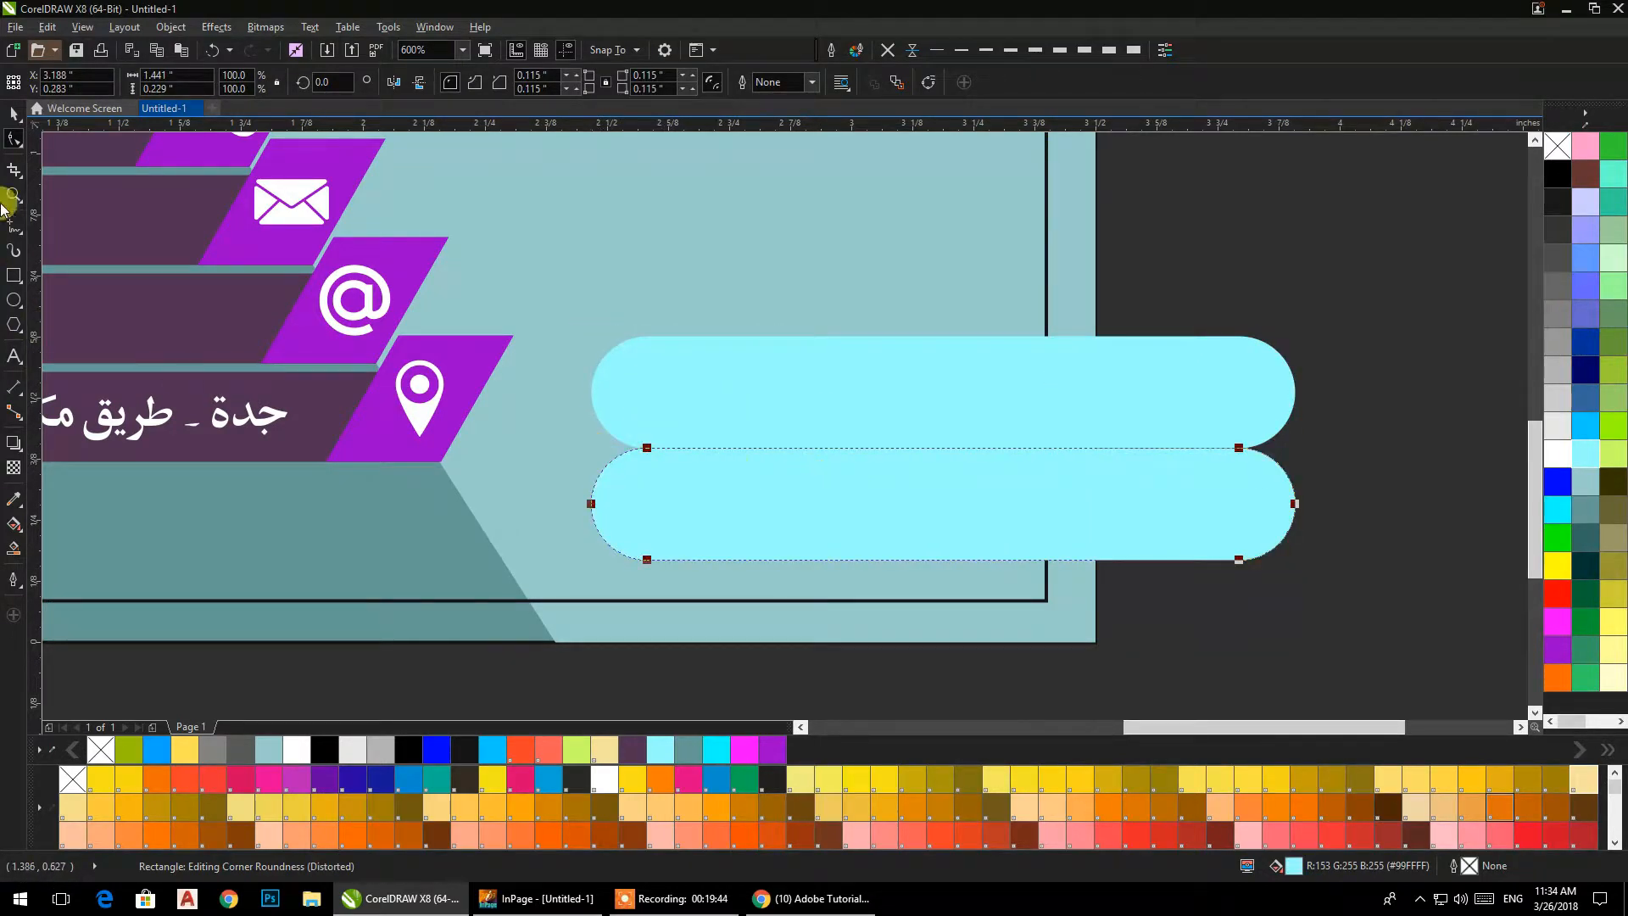
Stagger the two rounded bars, with the upper one further left, and leave a narrow gap between them.
click(12, 119)
drag(683, 506, 734, 507)
shift+click(734, 417)
drag(854, 411, 812, 433)
click(1100, 646)
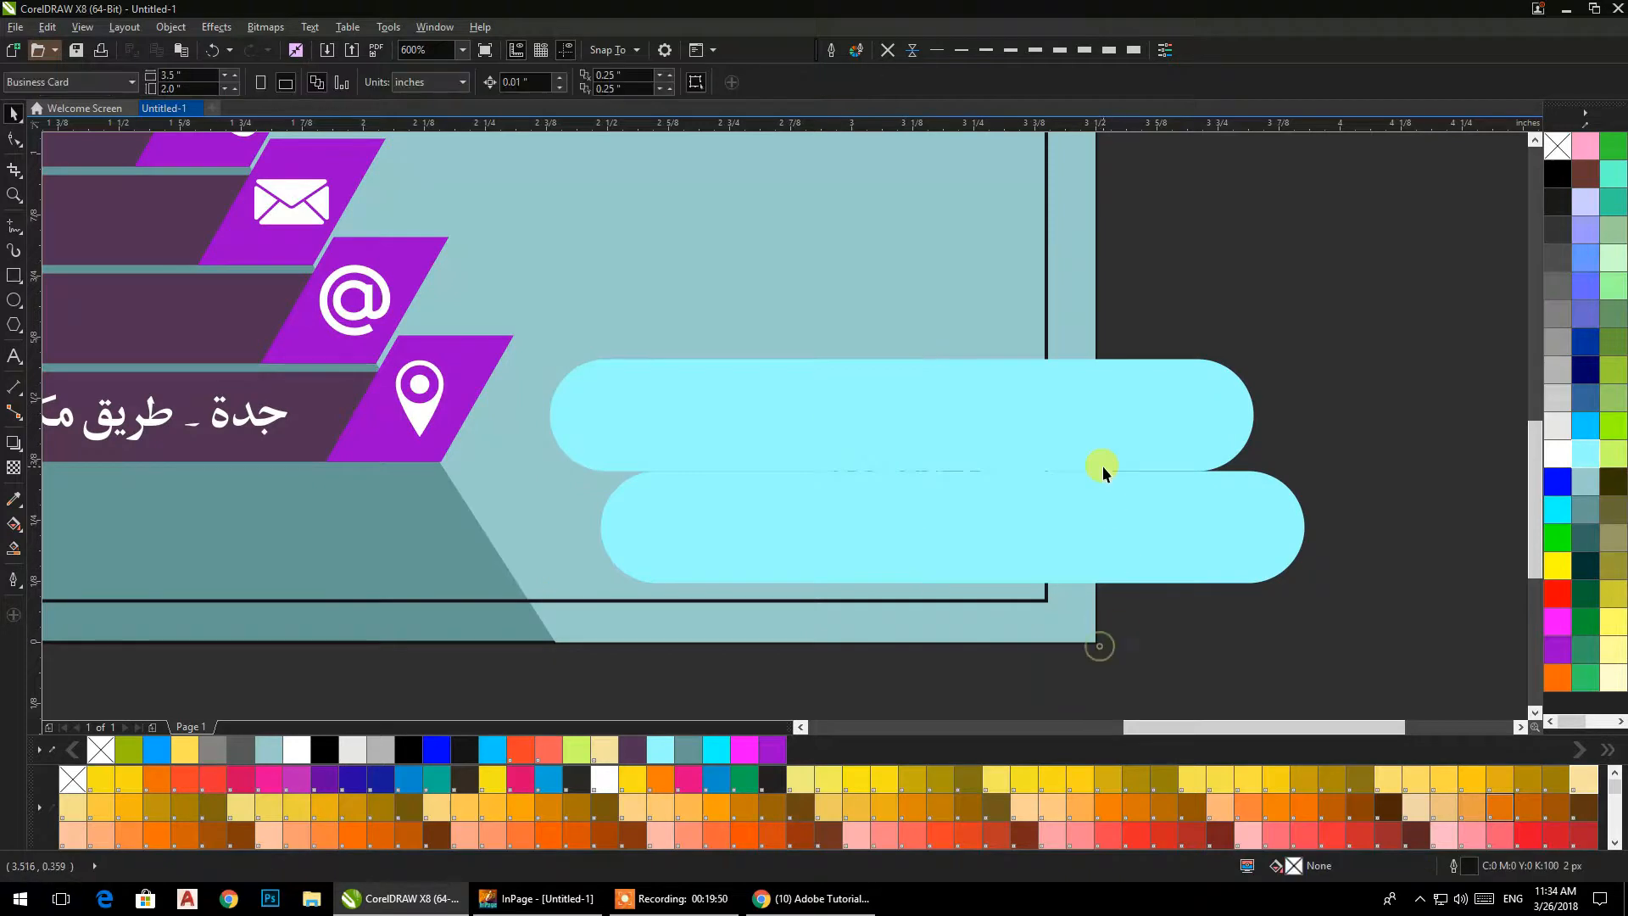
click(1104, 466)
drag(1138, 440, 1141, 428)
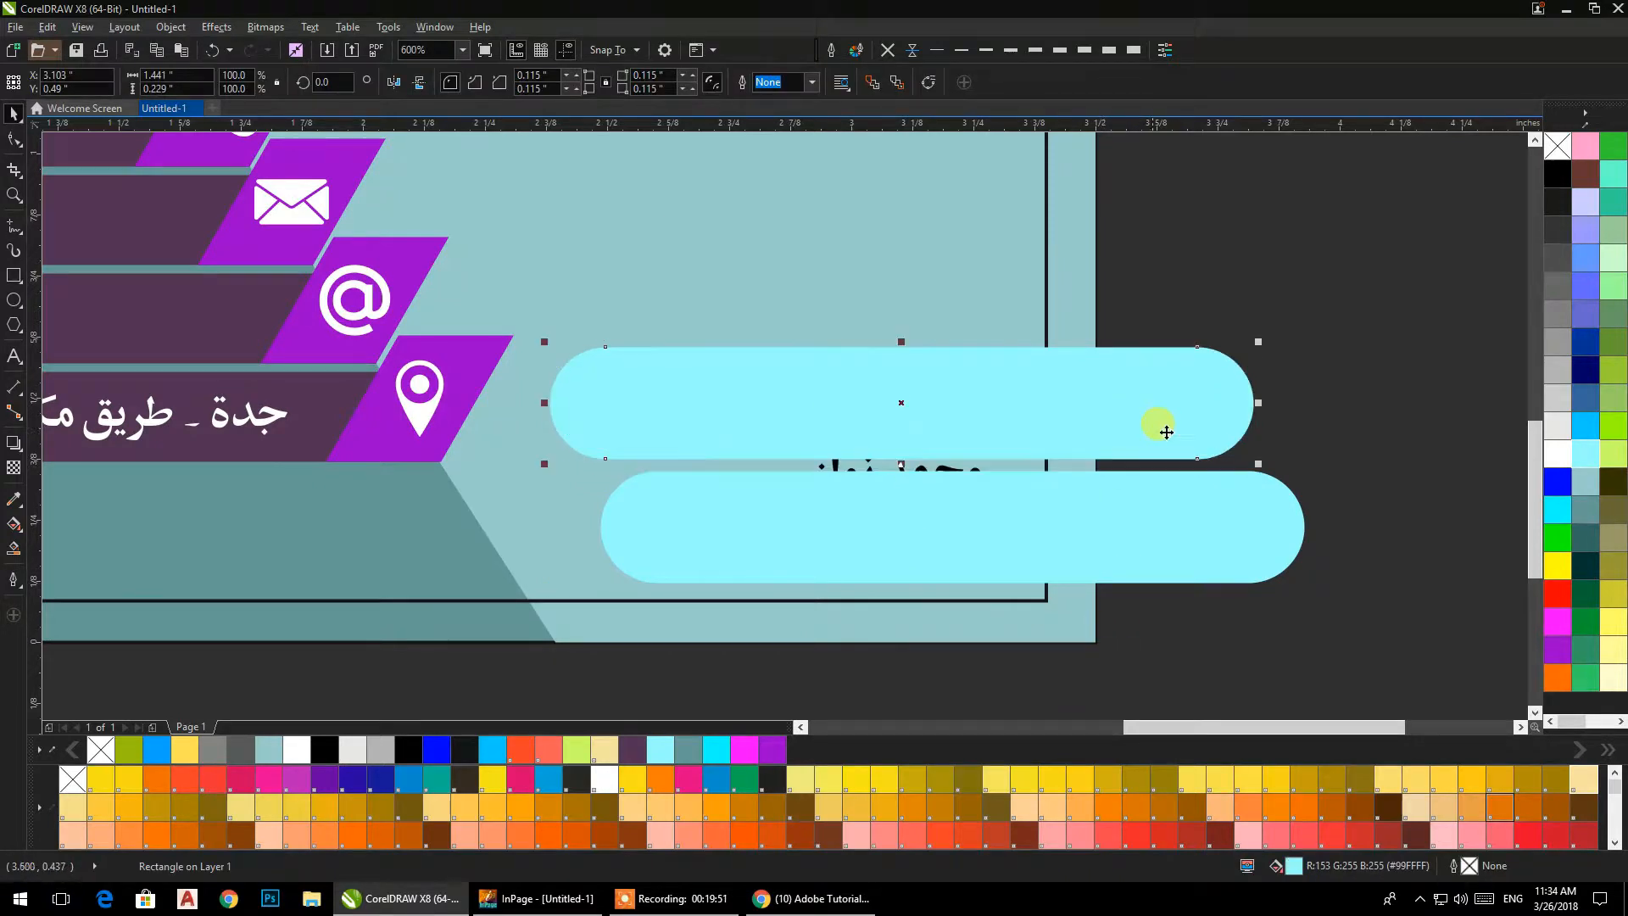
PowerClip both rounded bars inside the card's light blue-green background.
click(1320, 421)
click(1242, 405)
shift+click(1236, 498)
right_click(1182, 412)
click(1219, 422)
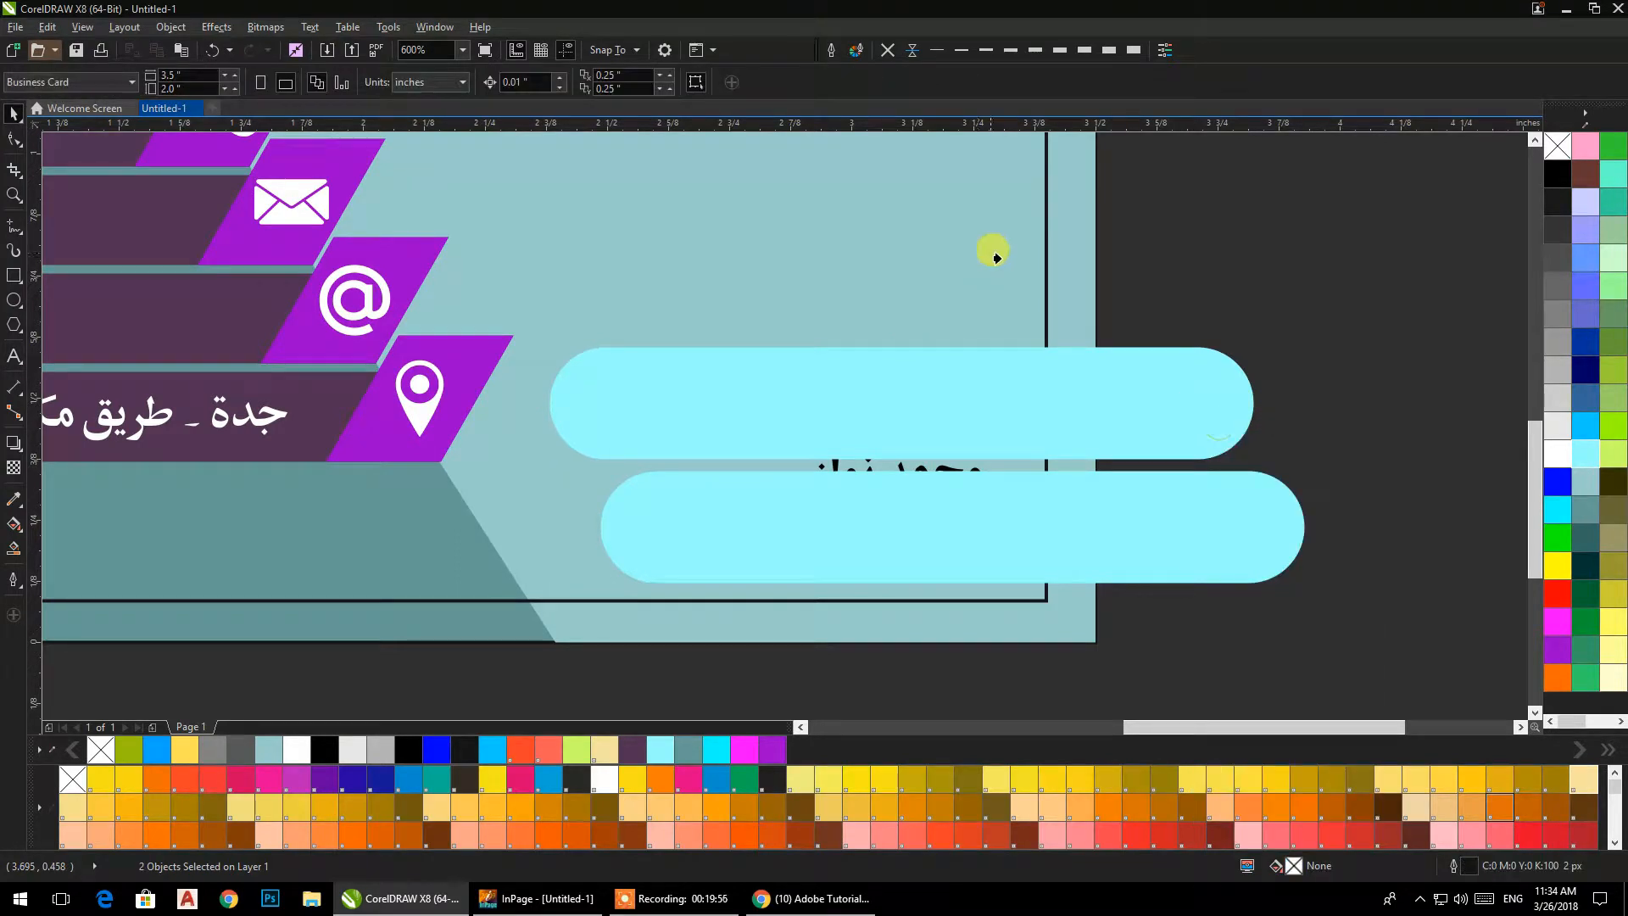
click(1057, 255)
click(1216, 394)
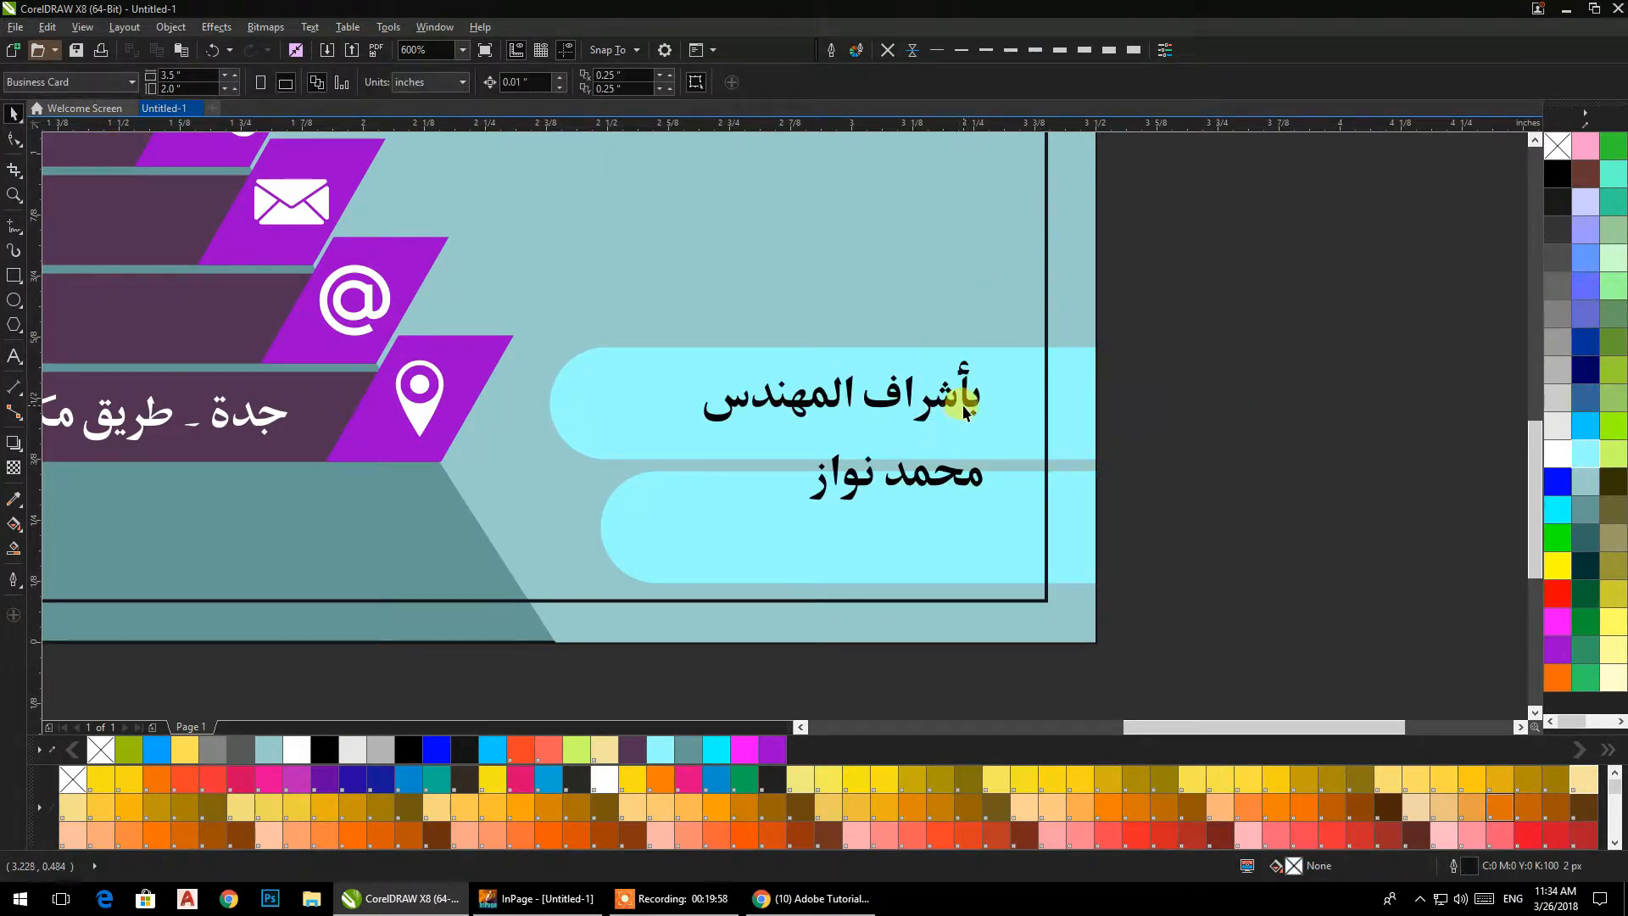
click(964, 412)
click(487, 86)
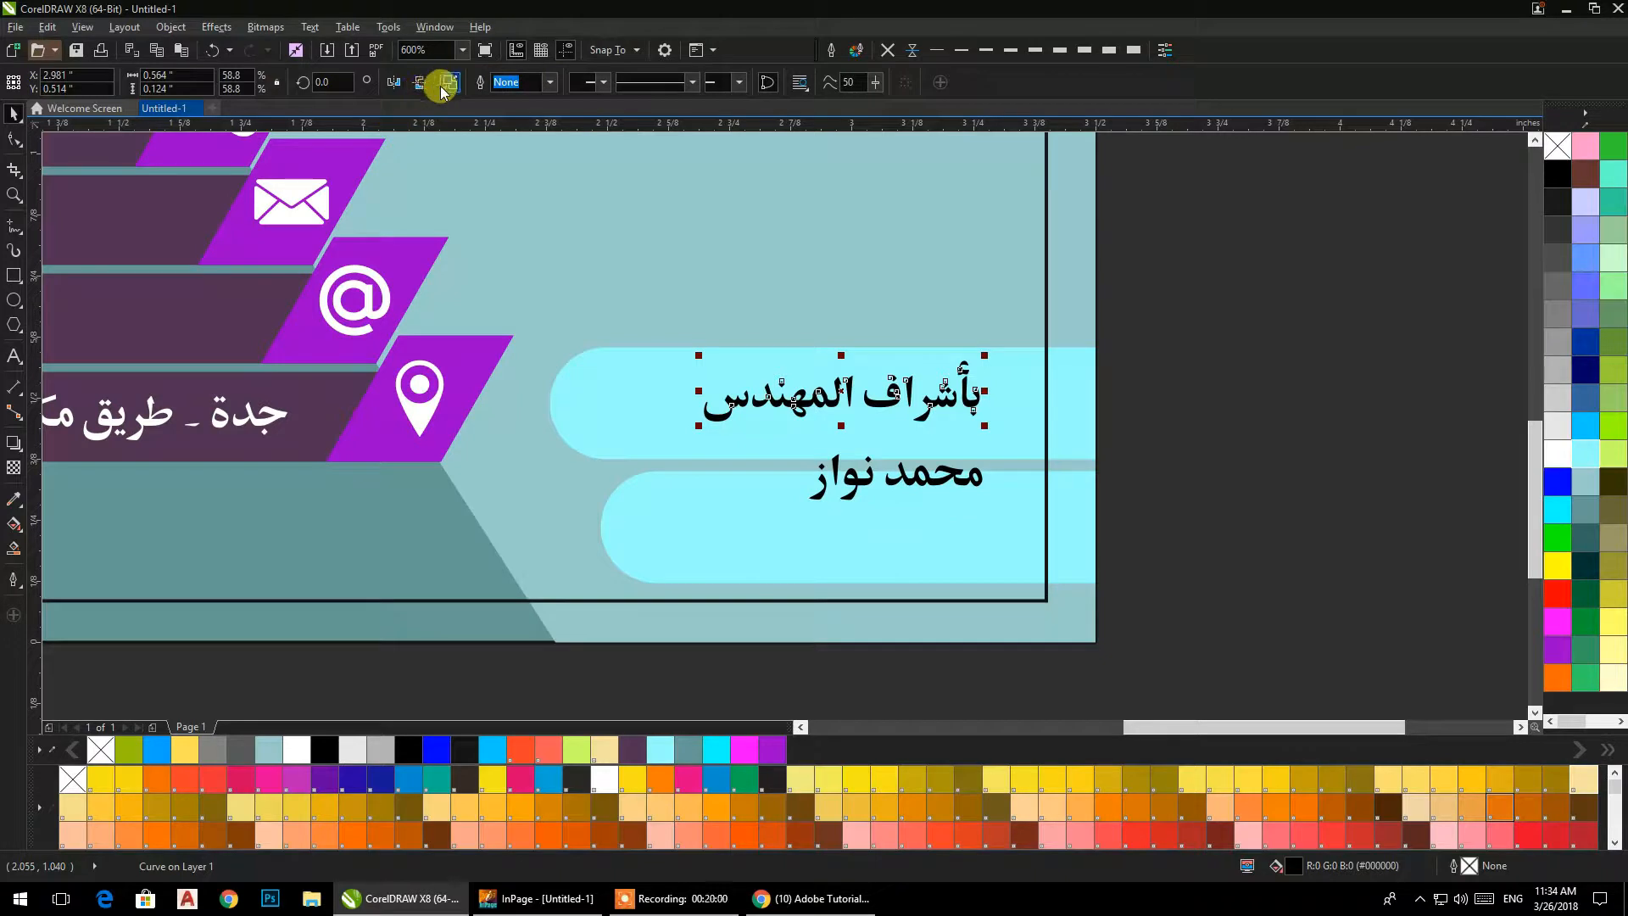
click(1198, 430)
click(988, 408)
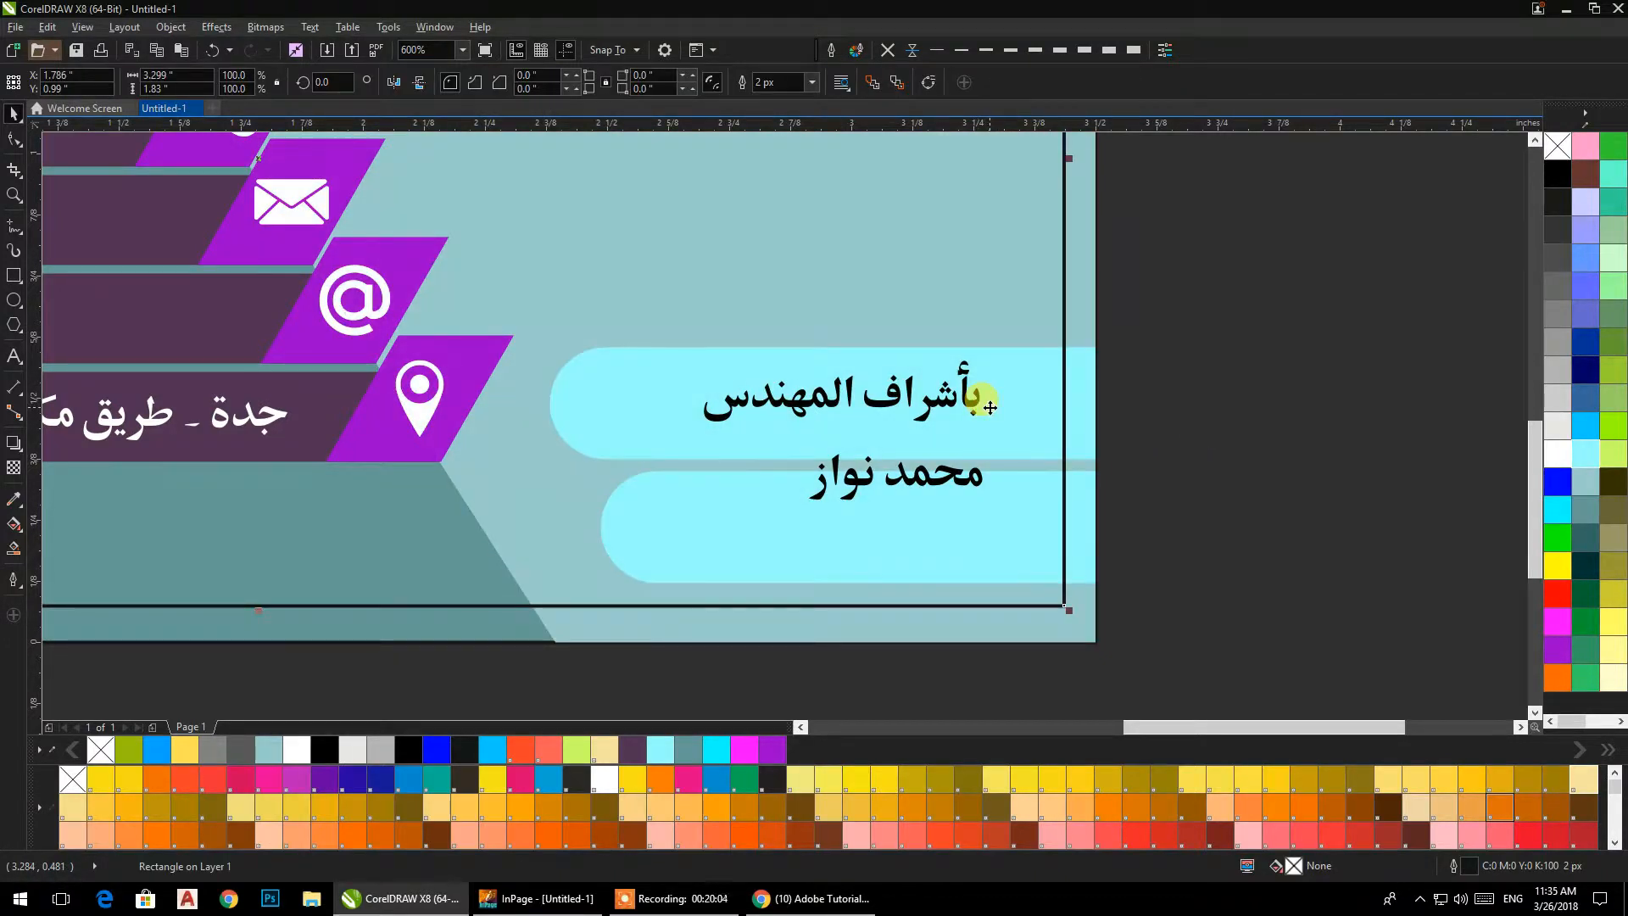
click(1235, 430)
scroll(1210, 509, down, 1)
key(ctrl+z)
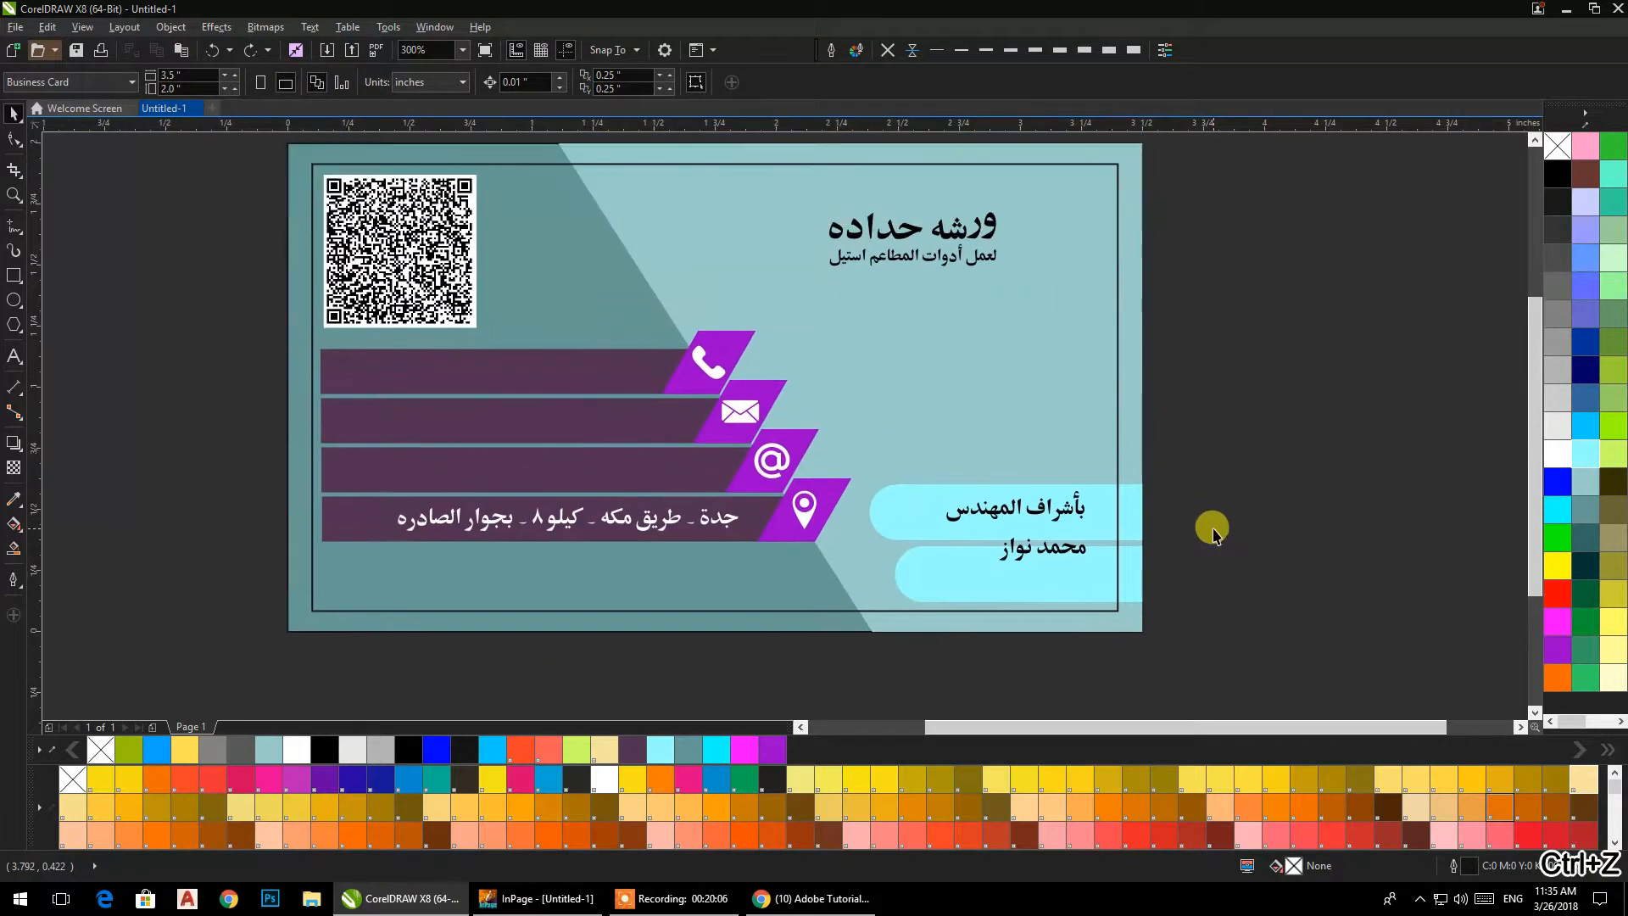
Enlarge both lower Arabic text lines, the first to about 0.71 in wide, and place each inside its own cyan bar.
scroll(952, 472, up, 2)
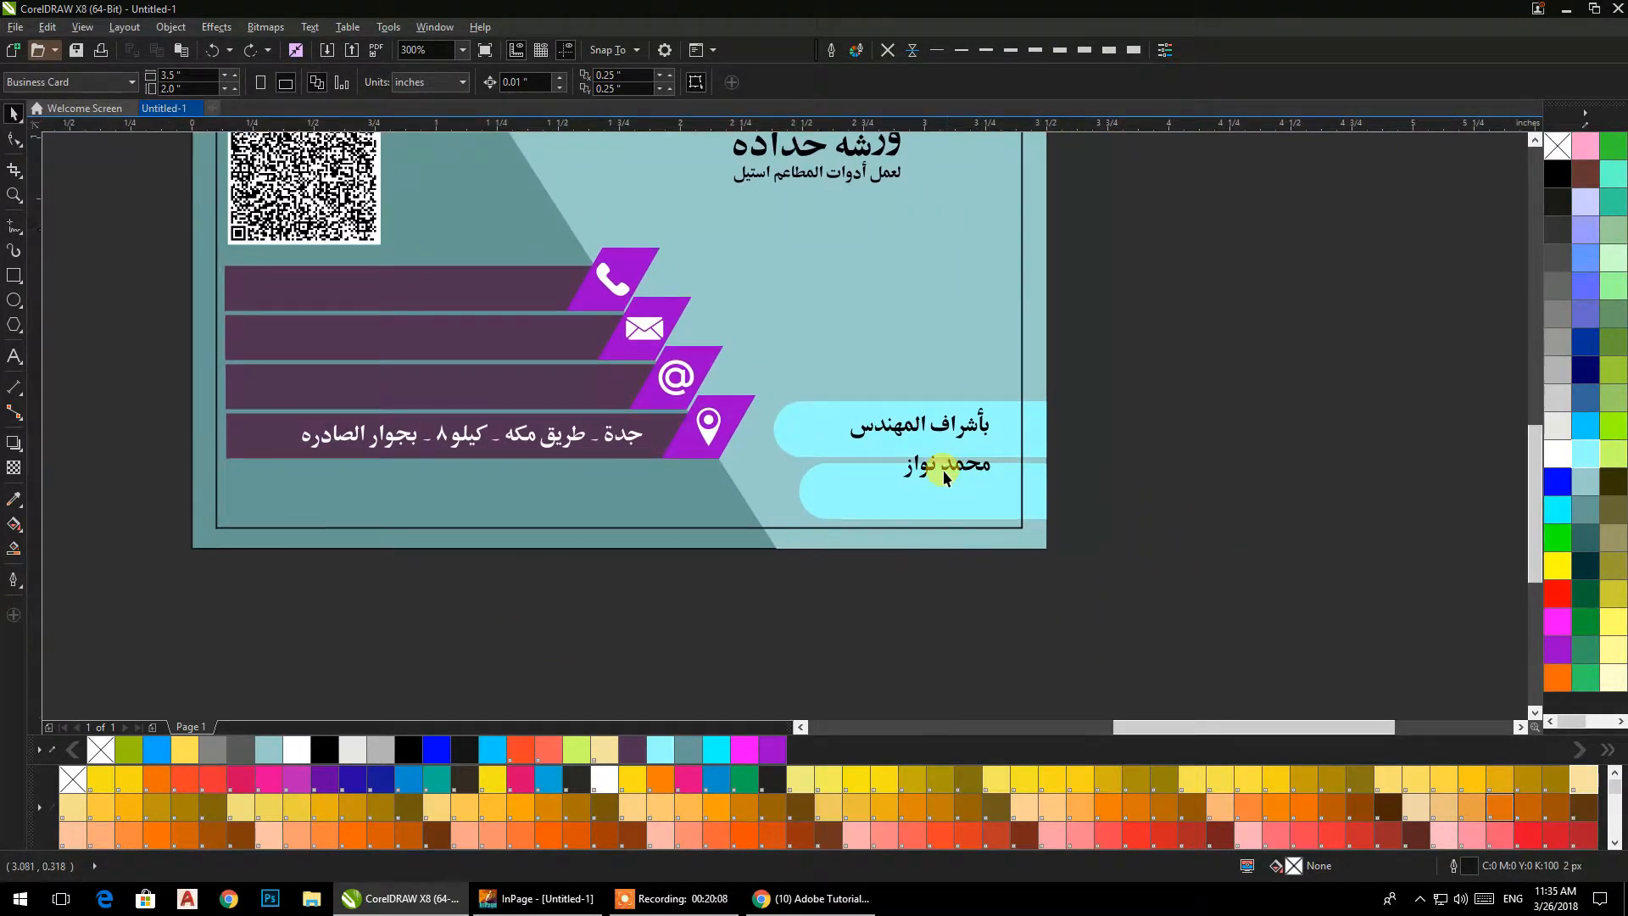
click(932, 384)
drag(750, 408, 682, 424)
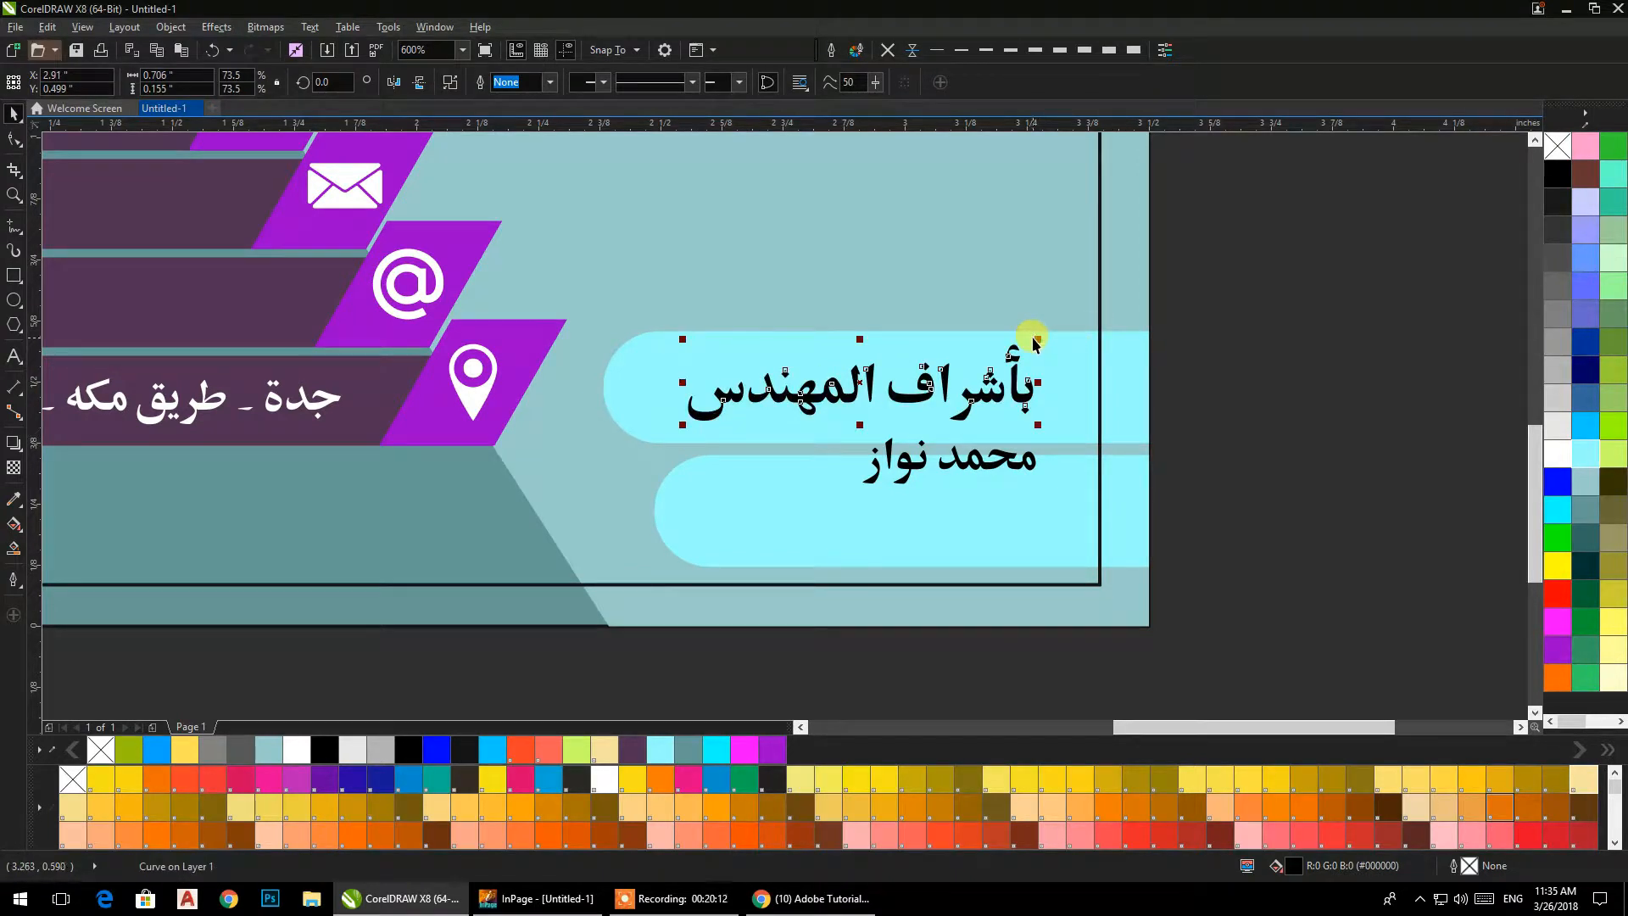
click(1269, 411)
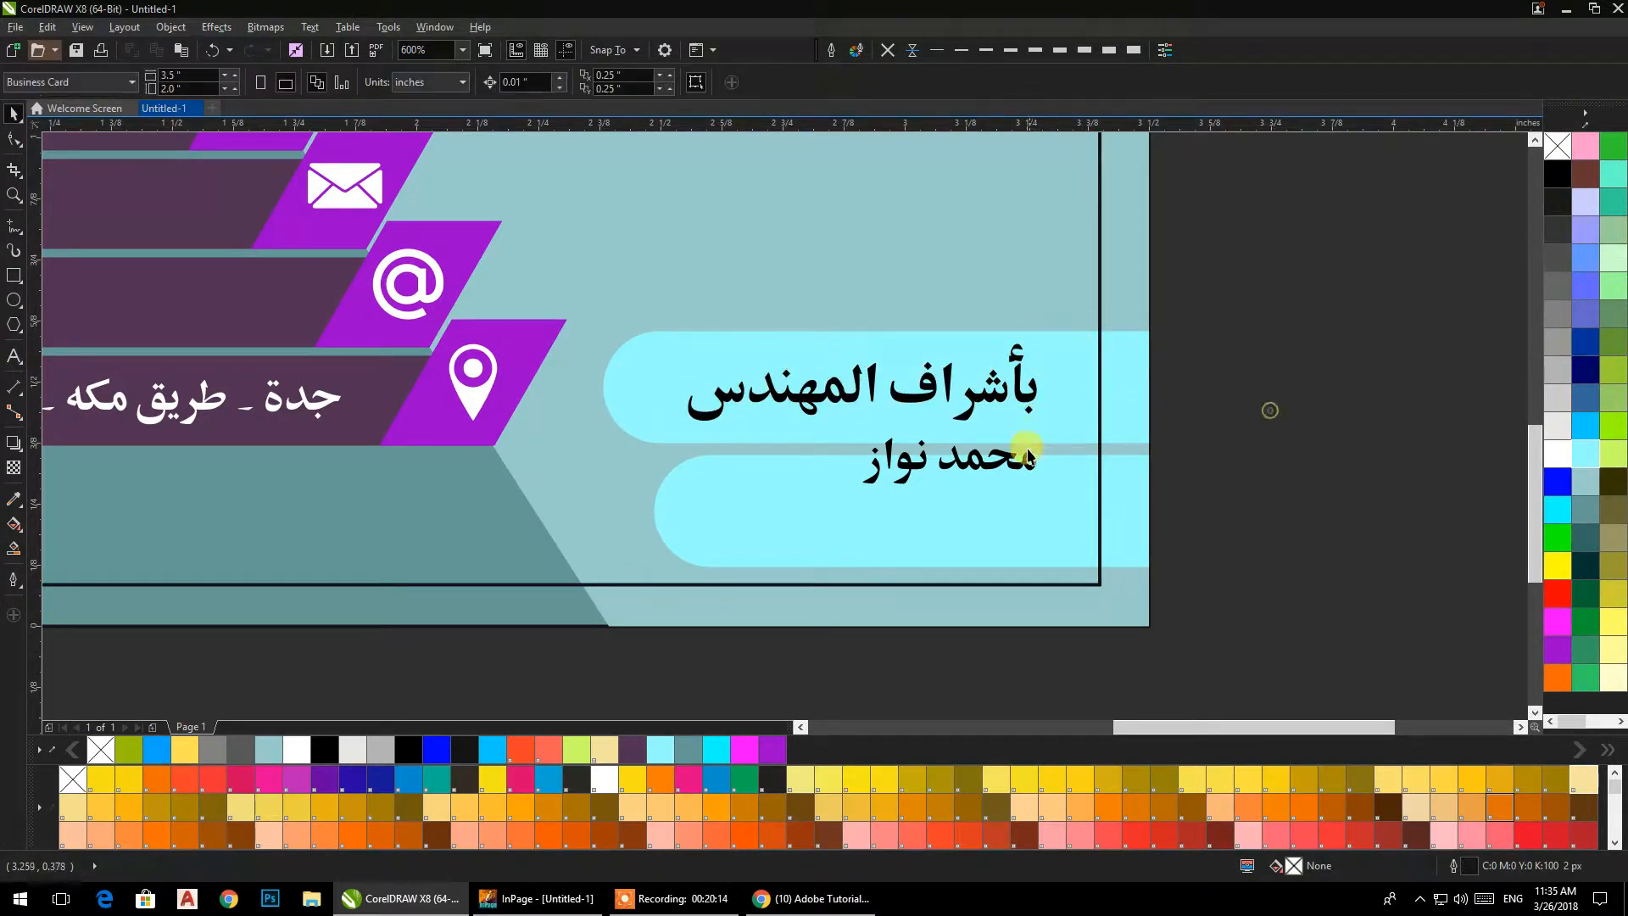
drag(1270, 410, 740, 528)
drag(957, 463, 1023, 489)
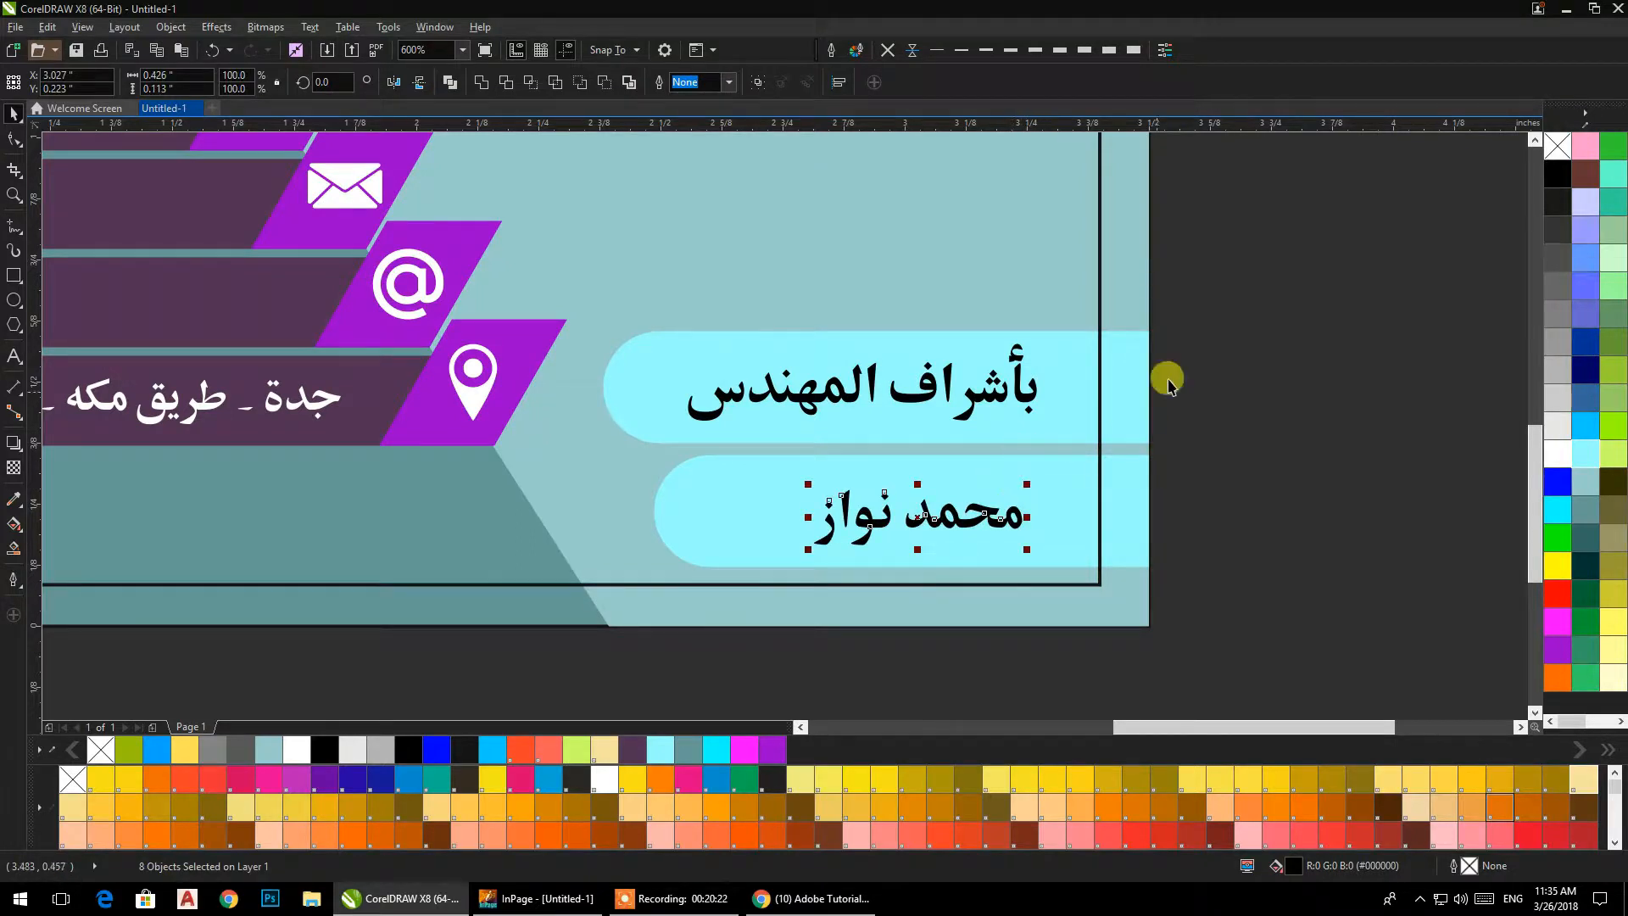
drag(1238, 227, 653, 625)
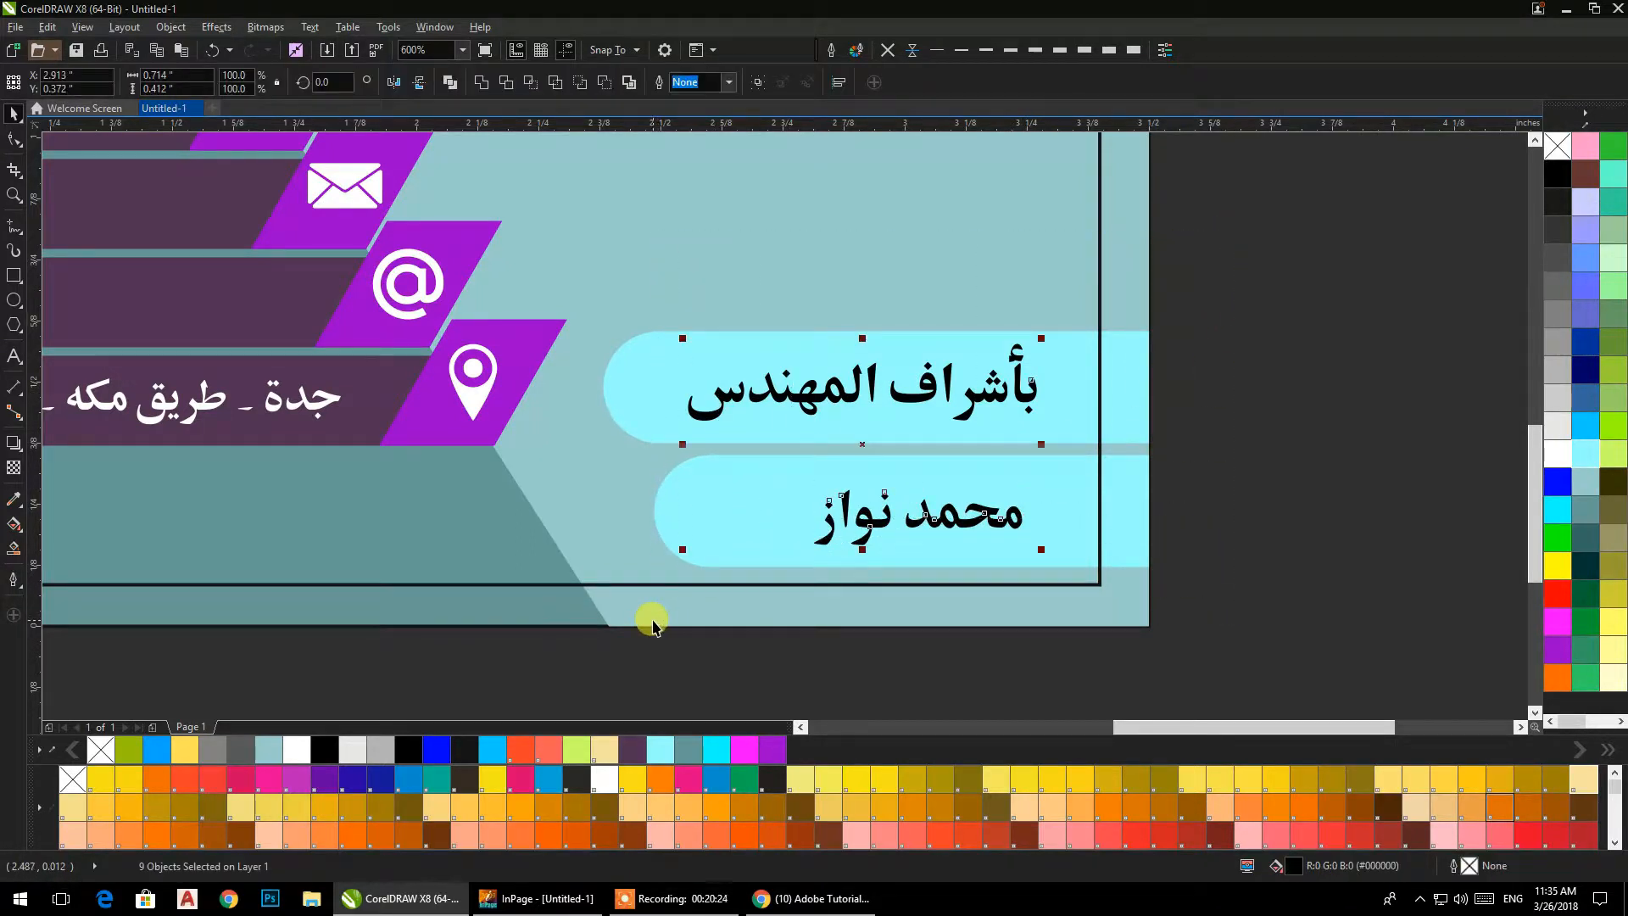
key(l)
key(ctrl+z)
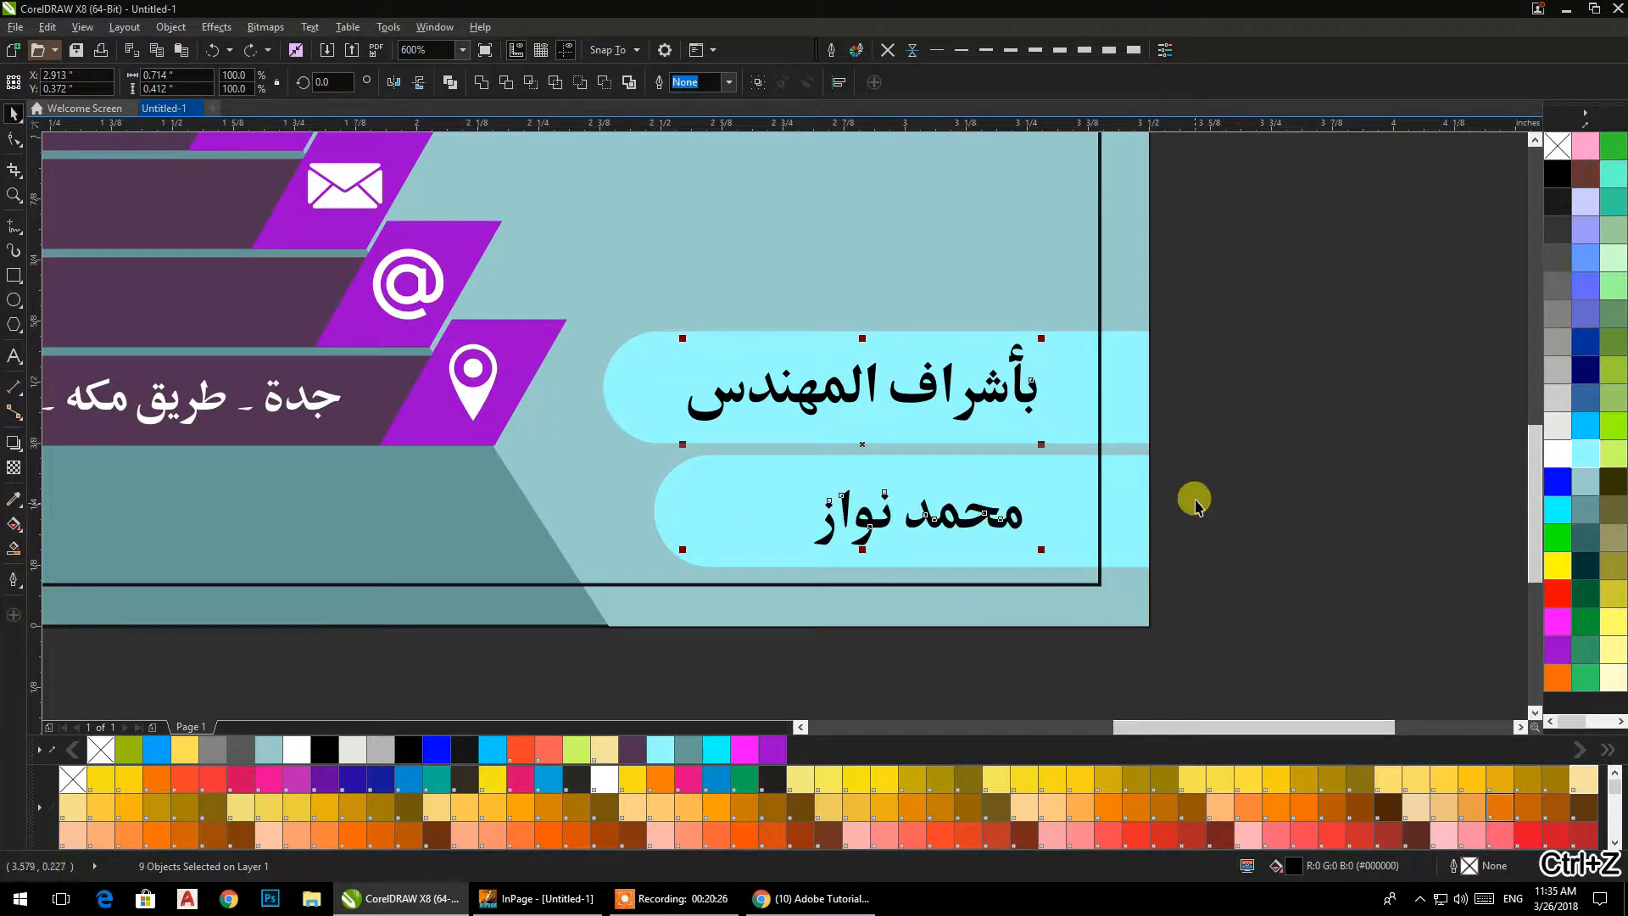
Weld the name's letters into one object and right-align it with the text line in the upper cyan bar.
click(484, 84)
drag(1218, 273, 653, 439)
drag(1256, 248, 661, 634)
key(l)
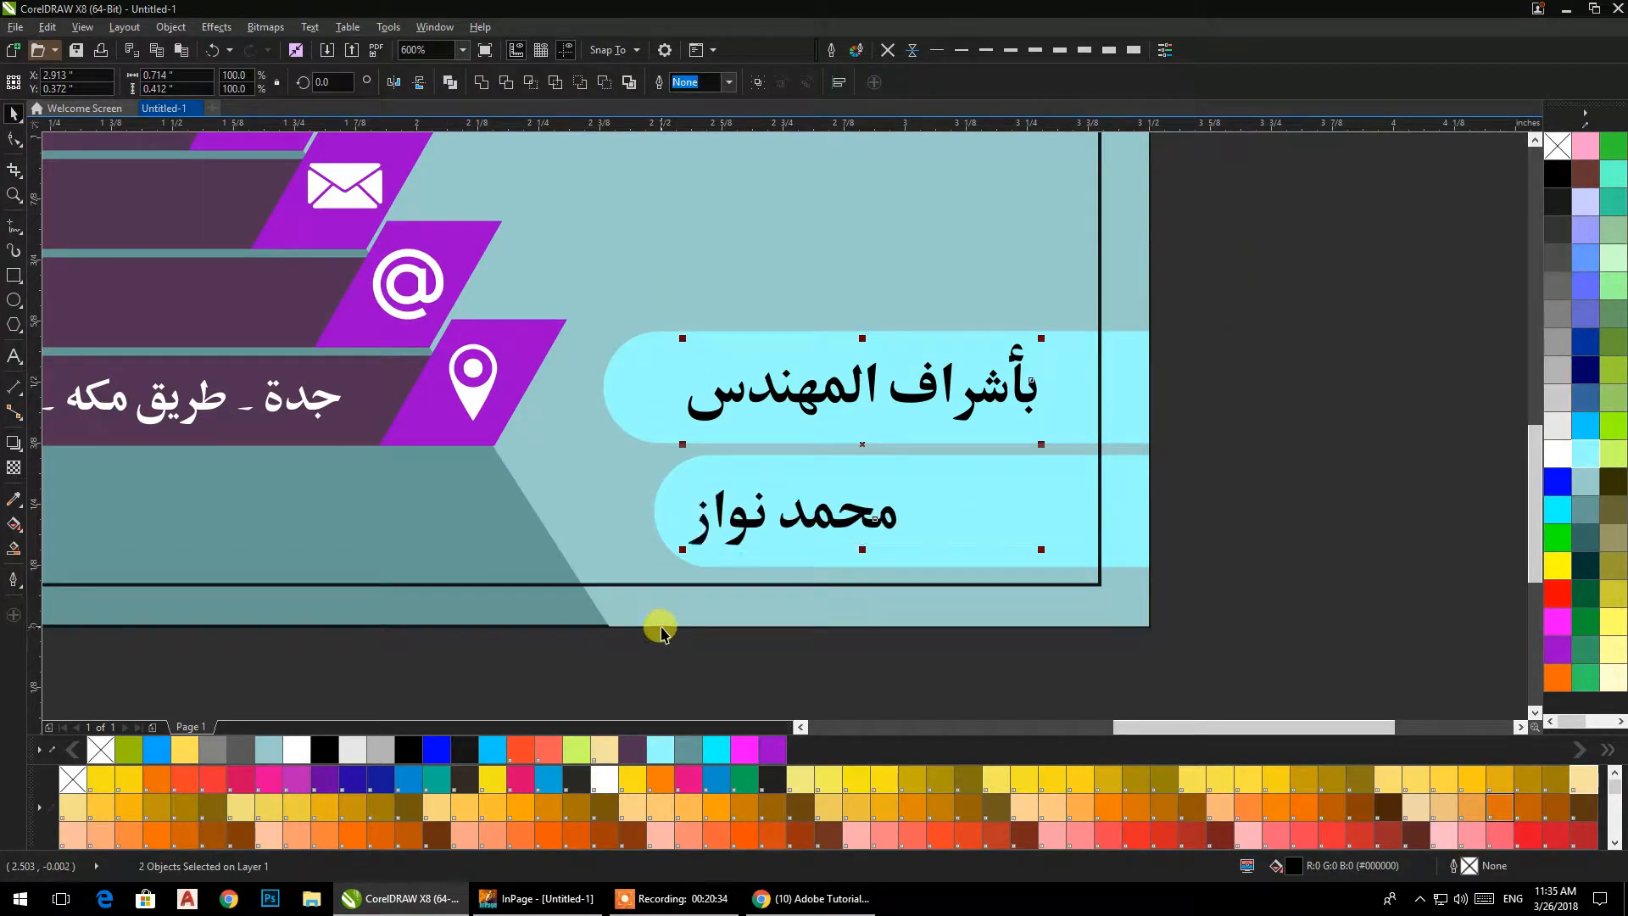
key(r)
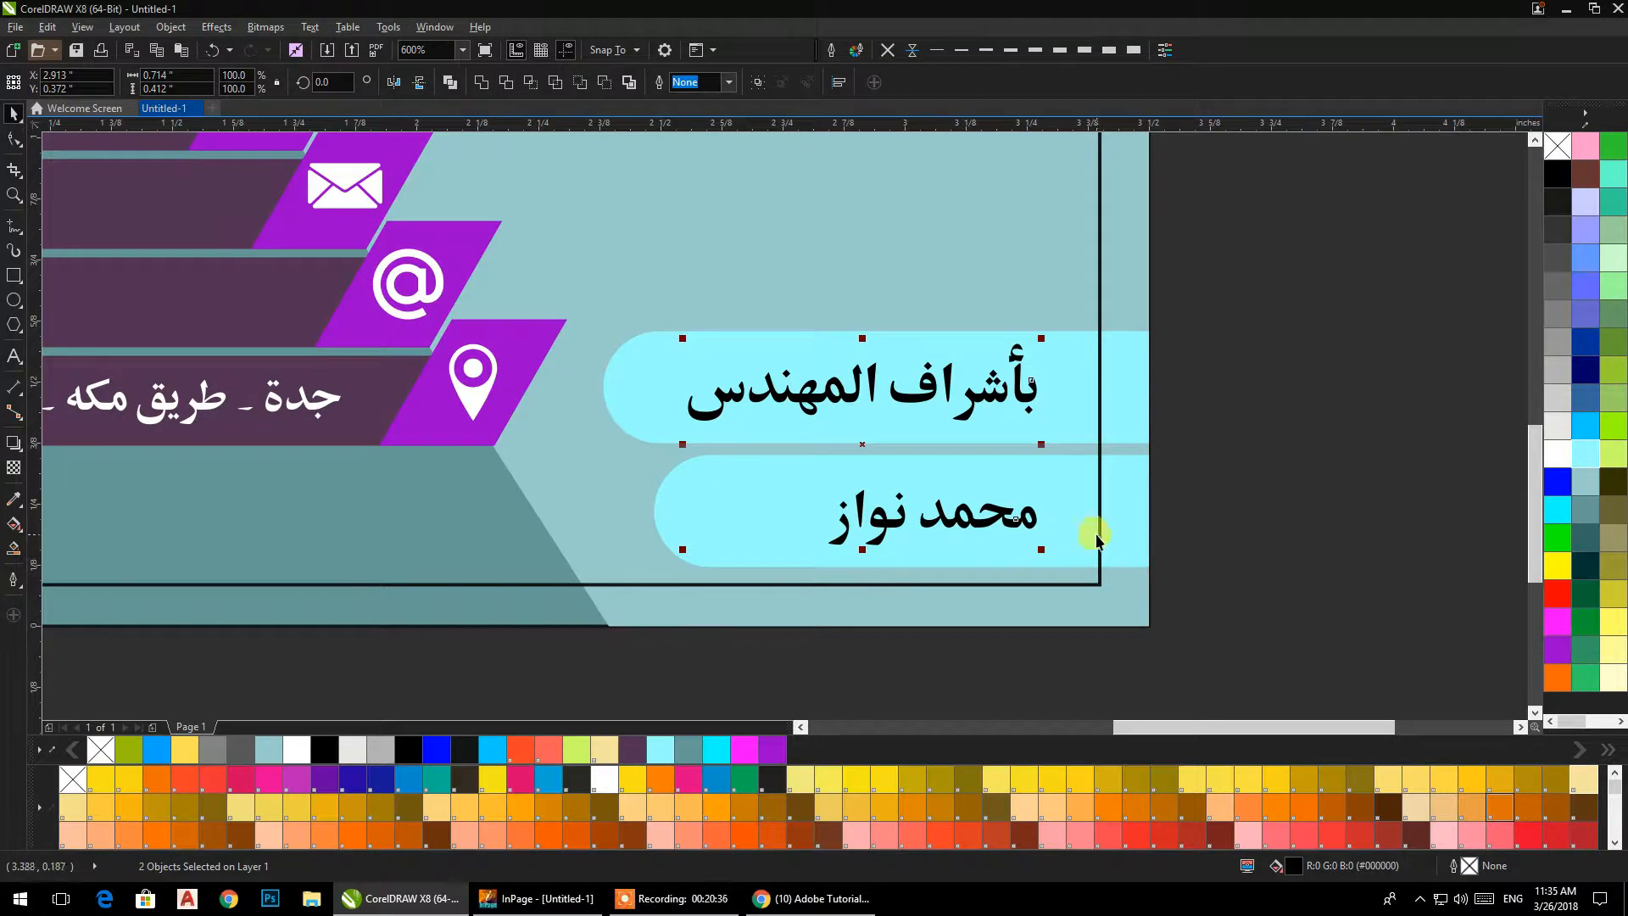
drag(1044, 340, 1047, 336)
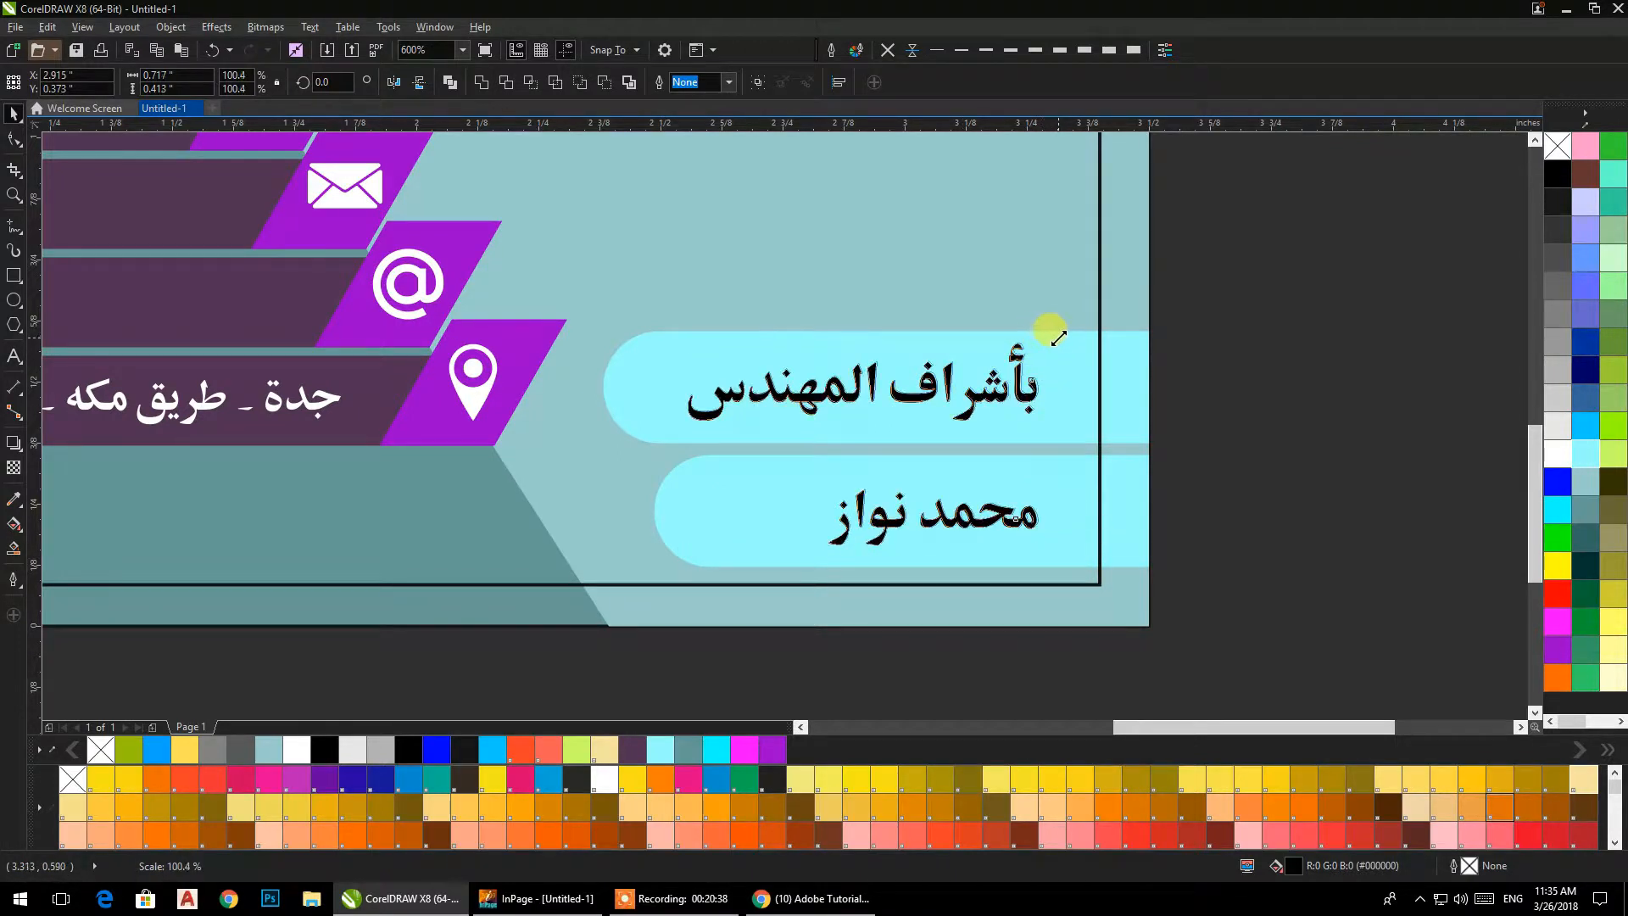
click(1222, 381)
scroll(1227, 434, down, 1)
Move the two-line Arabic business title right and down, into the empty area above the cyan bars.
drag(1221, 439, 1204, 603)
drag(1163, 504, 1056, 483)
drag(1132, 166, 714, 385)
drag(861, 299, 916, 331)
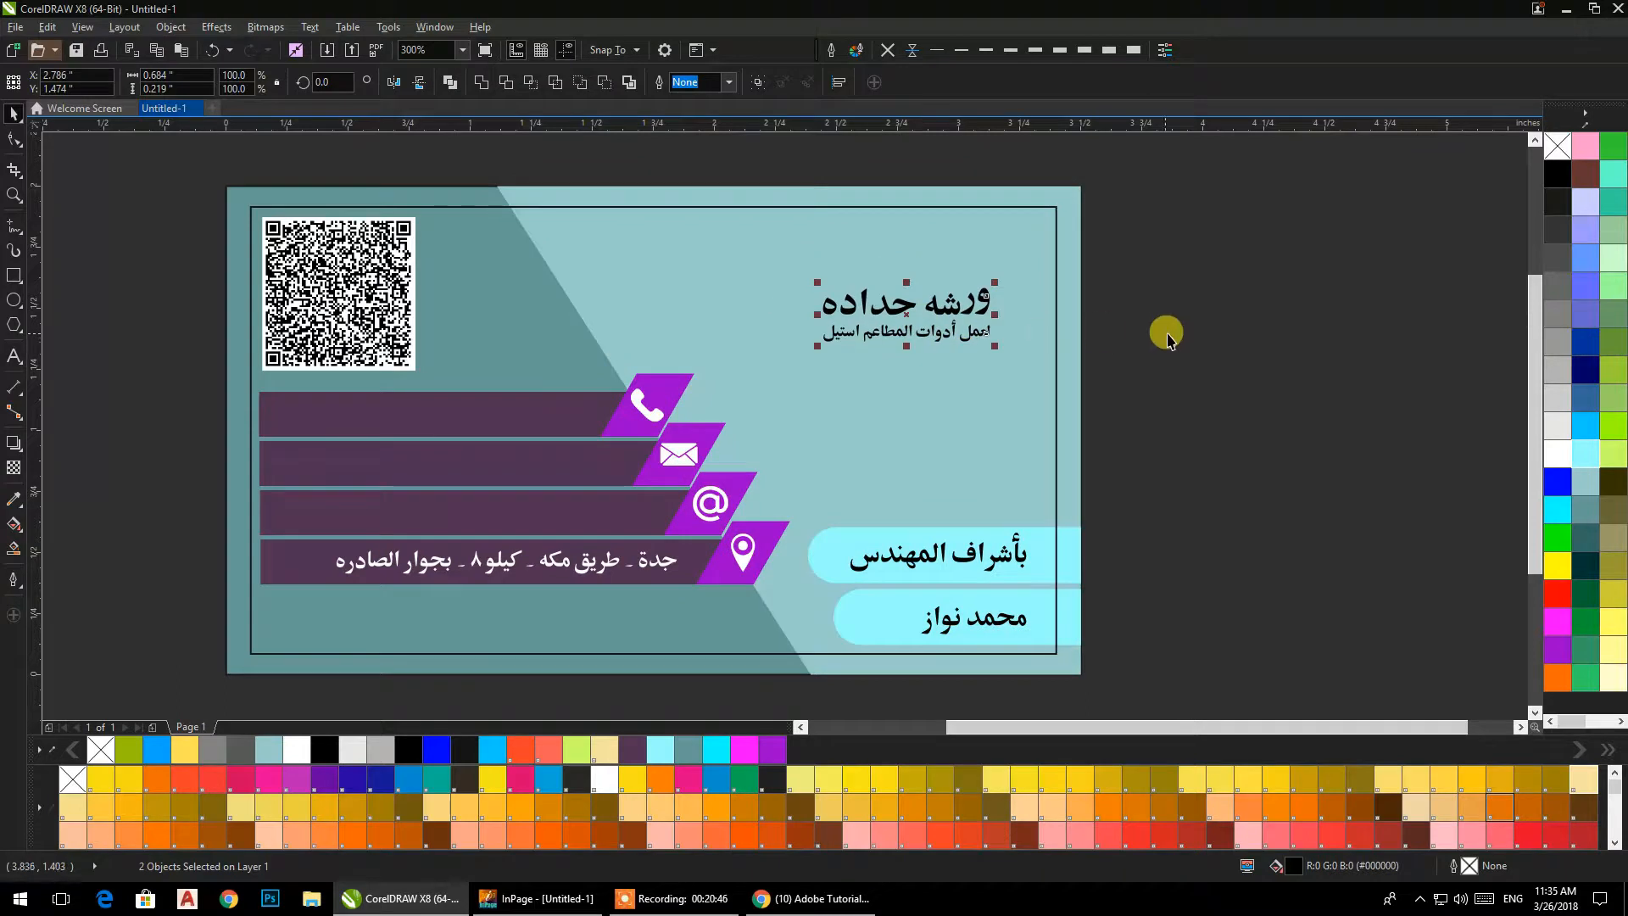
click(1167, 338)
drag(1134, 354, 1150, 398)
drag(1174, 227, 792, 441)
drag(920, 362, 921, 413)
click(1149, 373)
Draw an upright rectangle about 0.09 by 0.306 in beside the card and round its corners fully, to 0.045 in.
drag(1149, 373, 1119, 409)
click(14, 275)
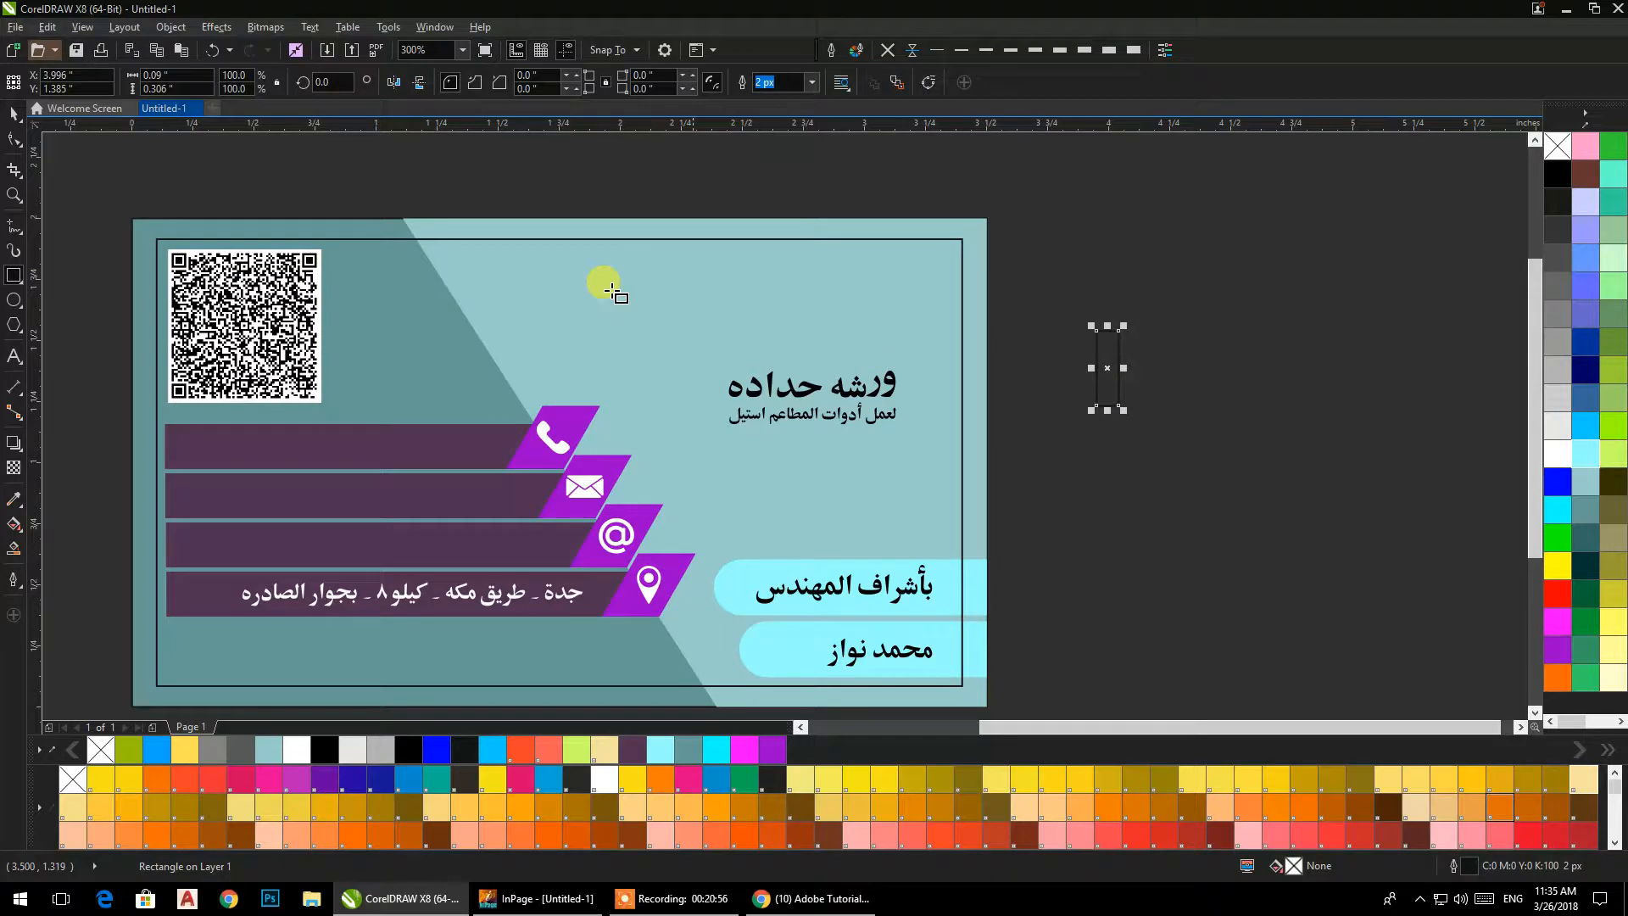
click(20, 144)
scroll(1257, 327, up, 1)
drag(1053, 336, 792, 294)
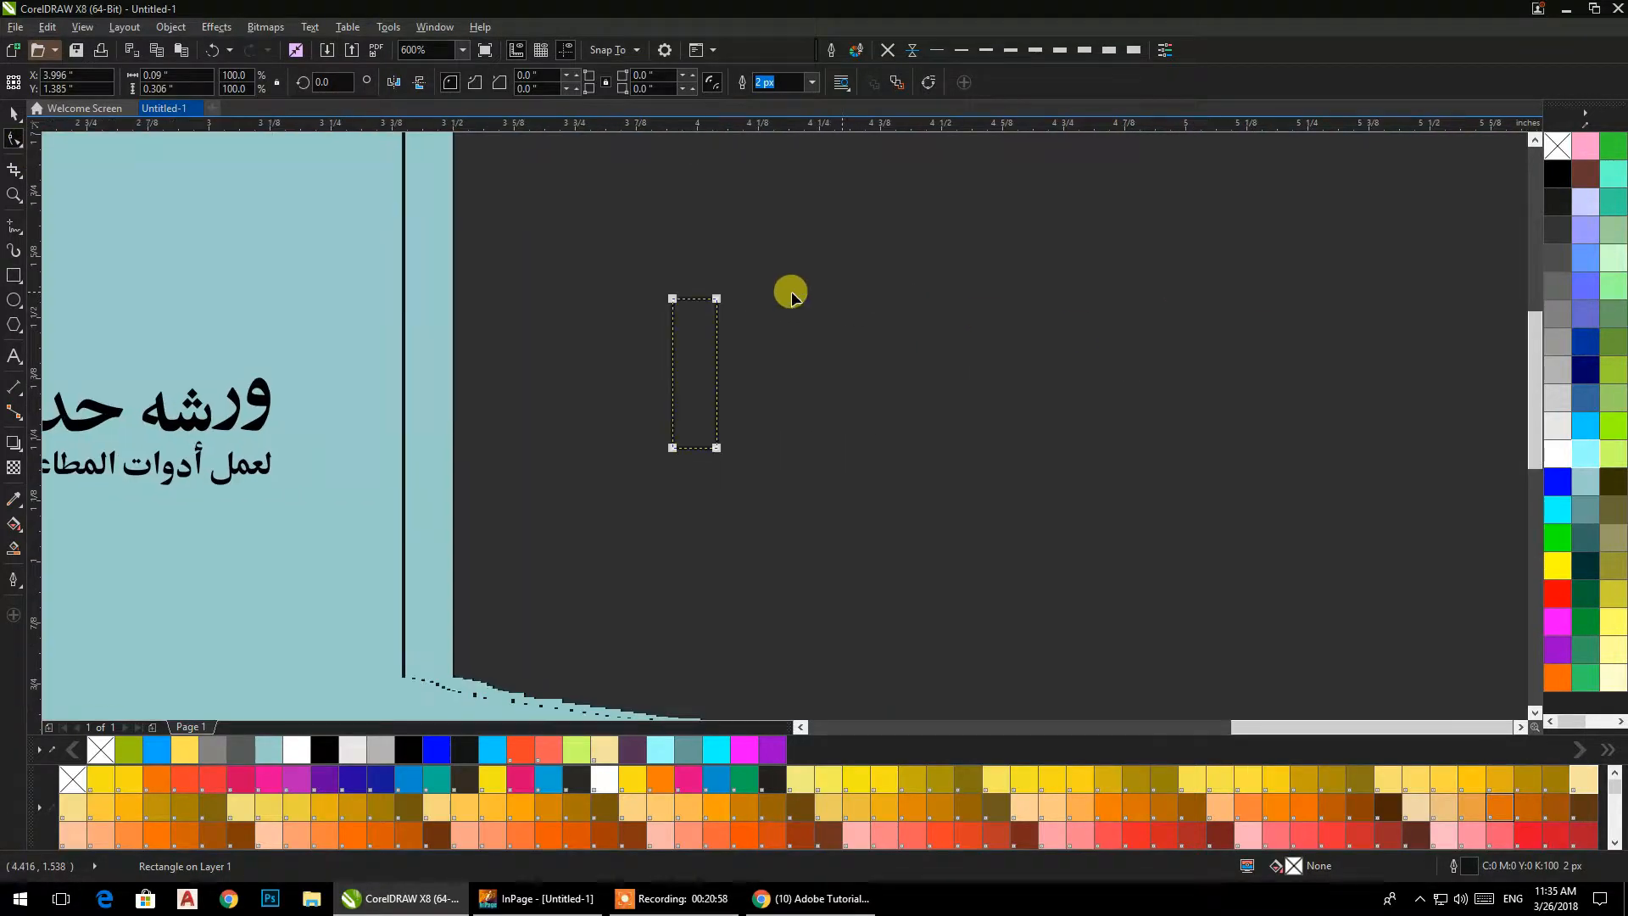
drag(671, 296, 686, 353)
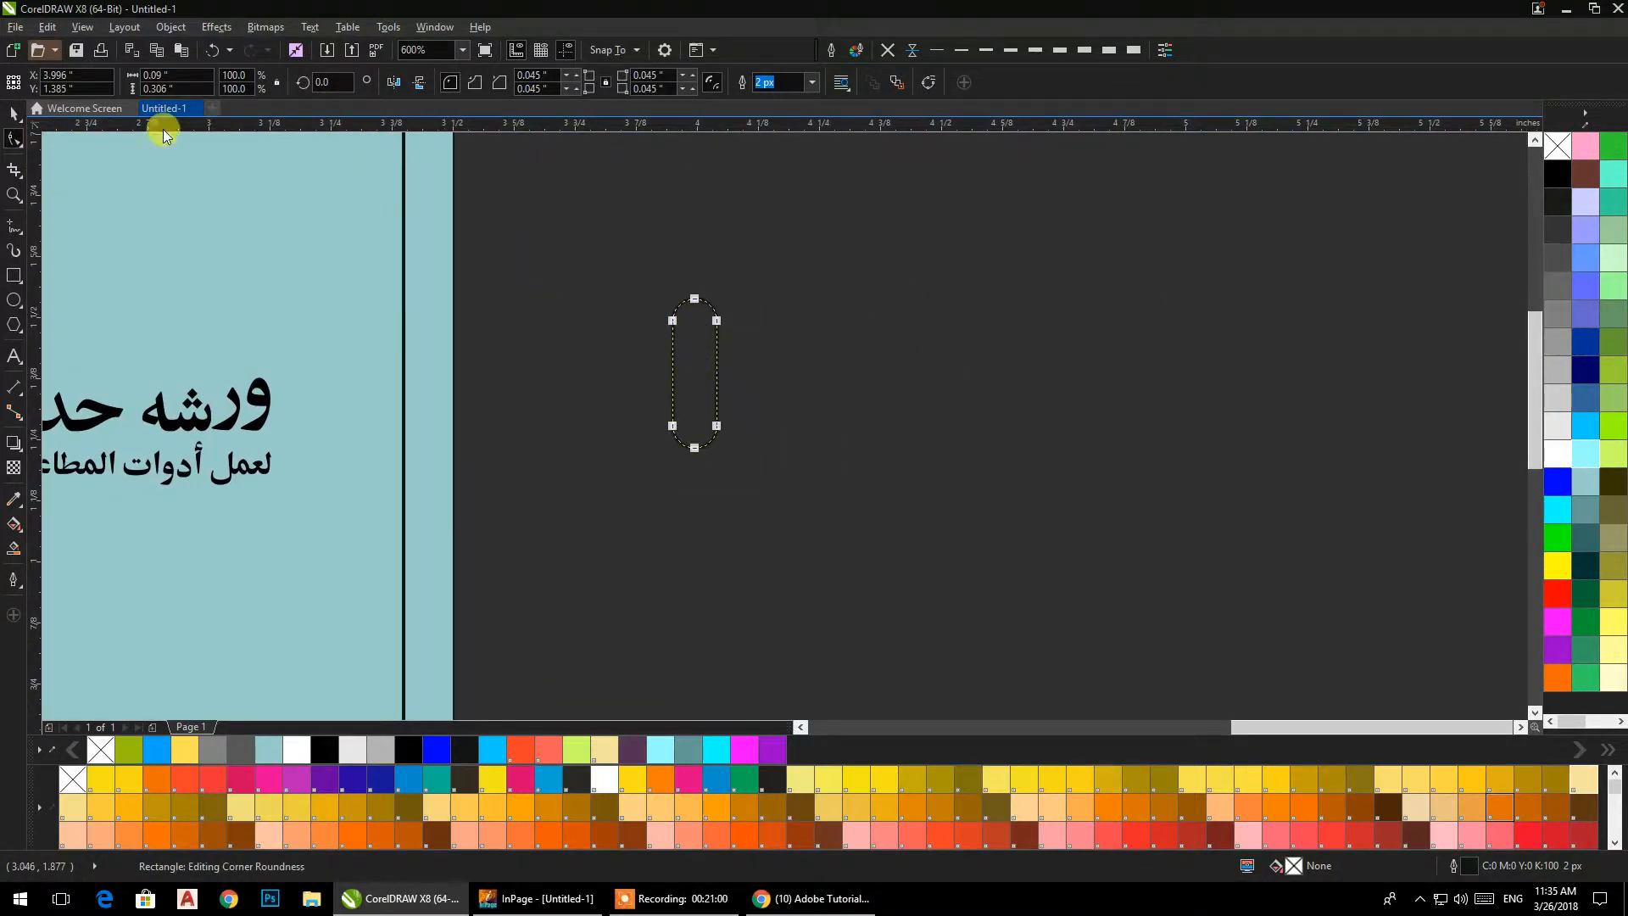
click(14, 116)
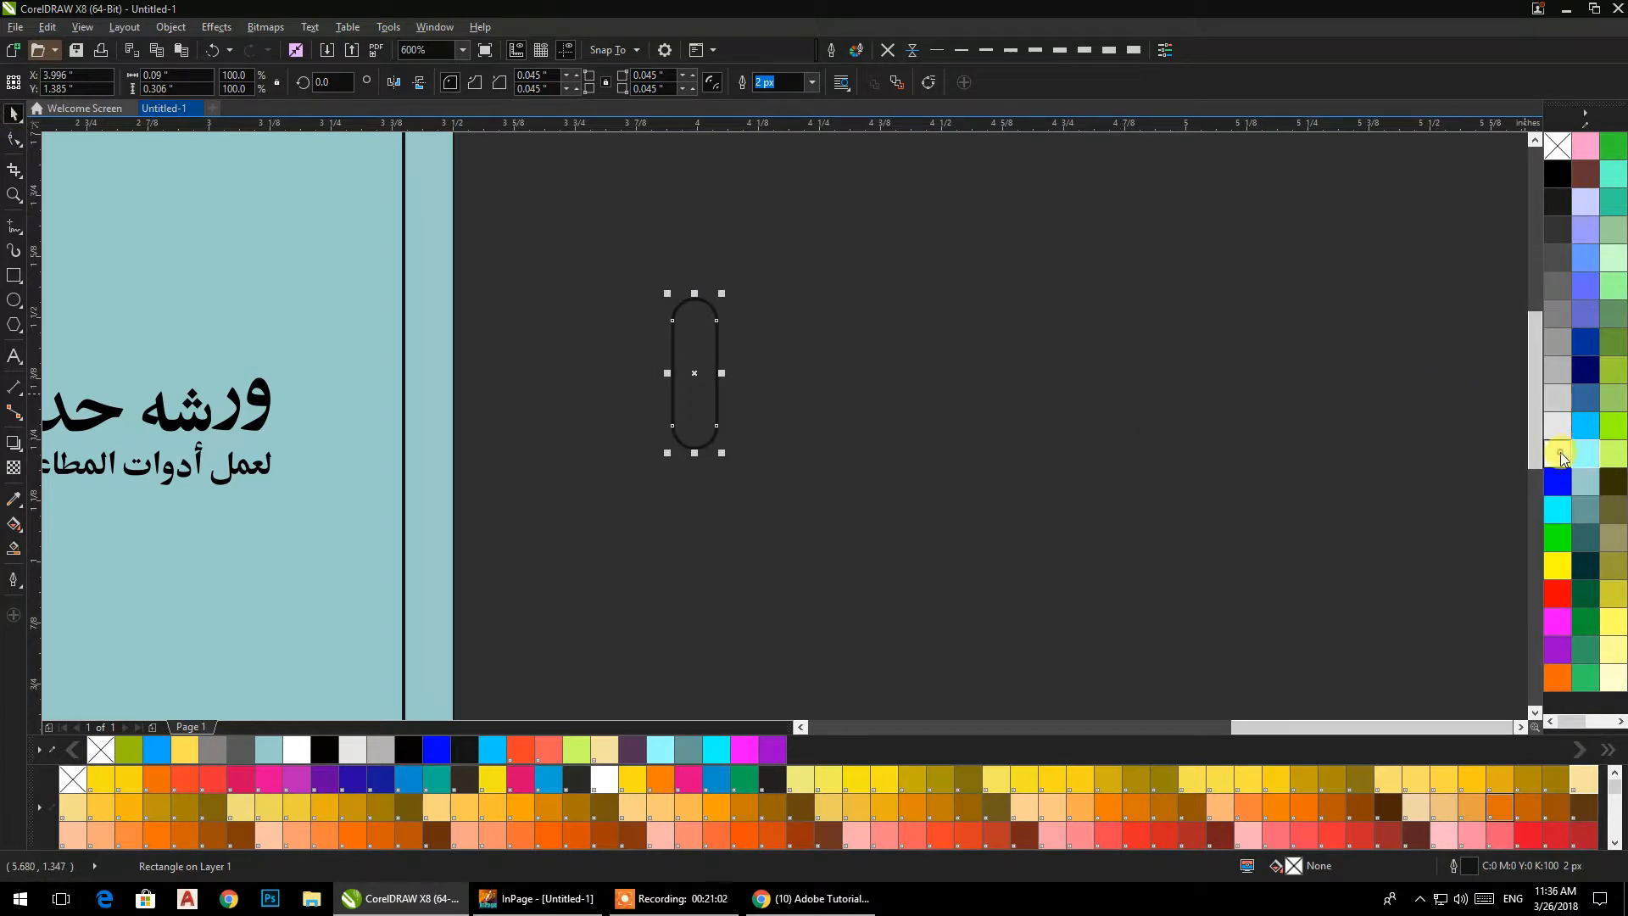
Fill the rounded bar white and duplicate it three times to the right, leaving a wider gap before the fourth bar.
click(1564, 458)
scroll(730, 410, up, 1)
drag(643, 389, 1092, 414)
right_click(772, 405)
right_click(882, 411)
right_click(1092, 415)
Replace the second bar with a half-height version resting on the same baseline, plus a copy of it between the third and fourth bars.
click(802, 281)
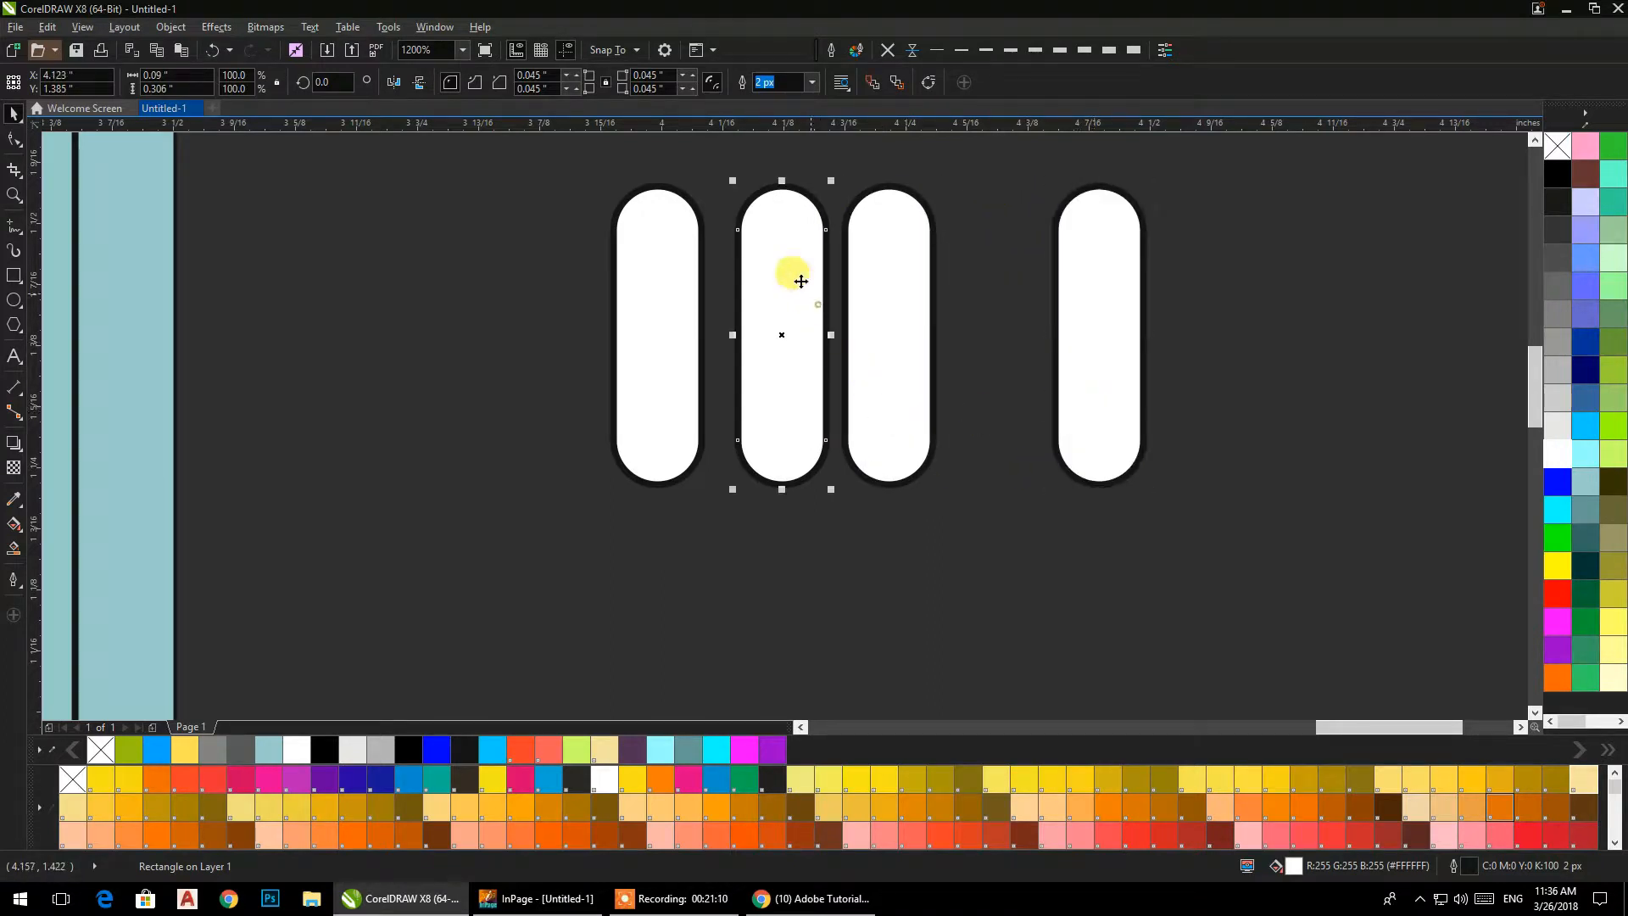
drag(781, 180, 849, 337)
click(843, 548)
drag(794, 451, 998, 425)
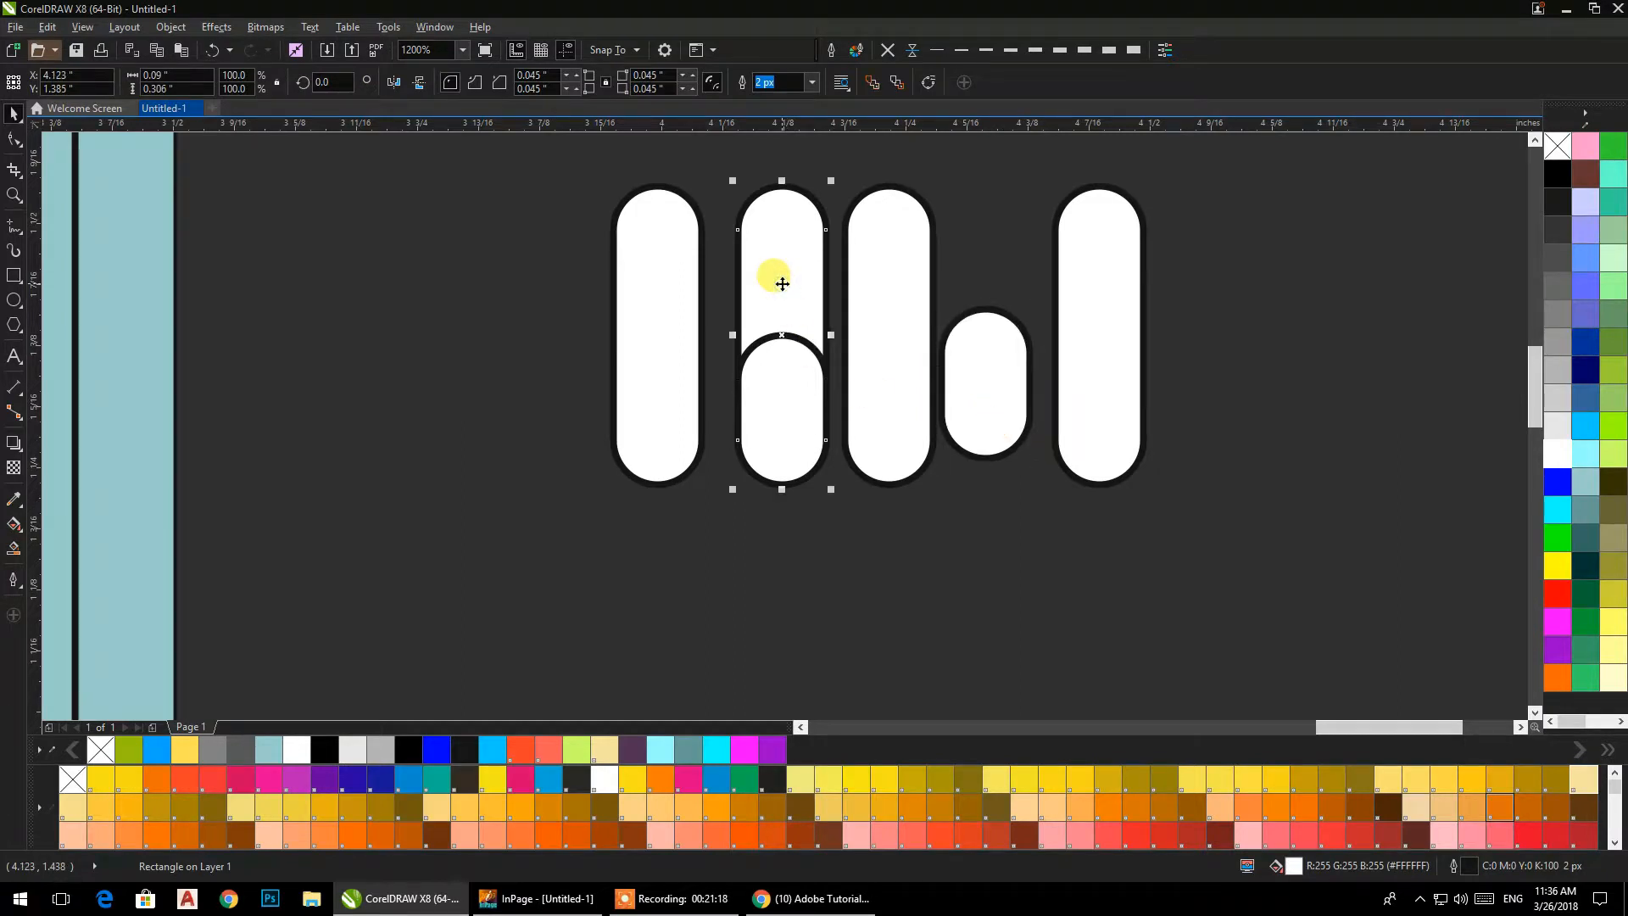
key(Delete)
Rotate the spare short bar by 90 degrees and place it across the middle of the far-right tall bar, extending to its left.
click(985, 356)
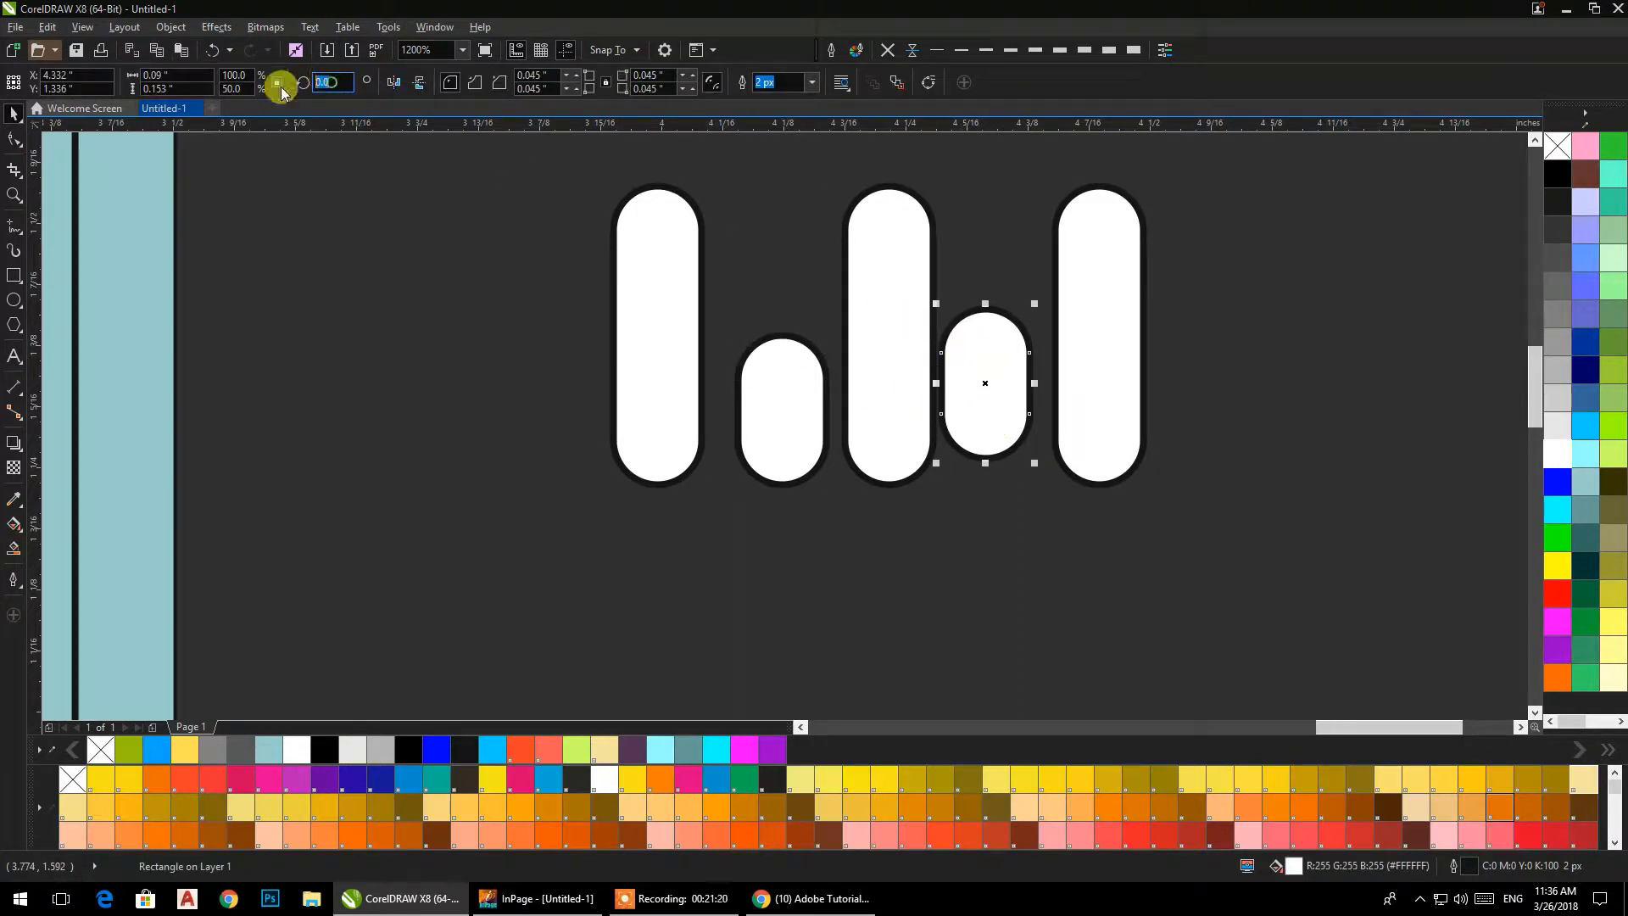
text(90)
key(Return)
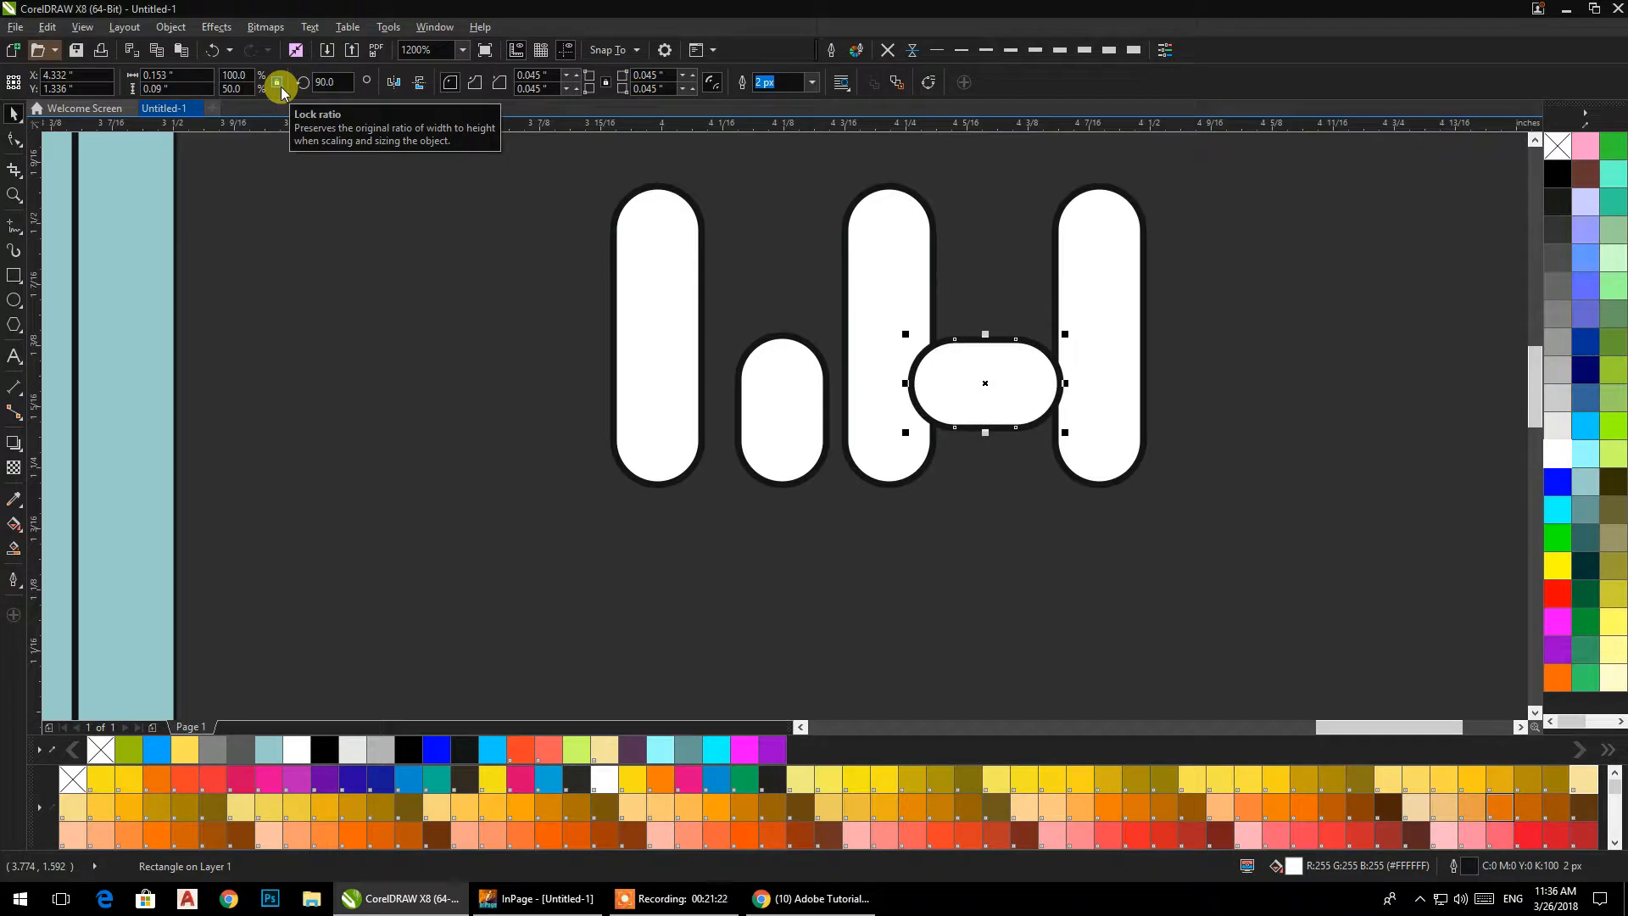
drag(983, 386, 1054, 338)
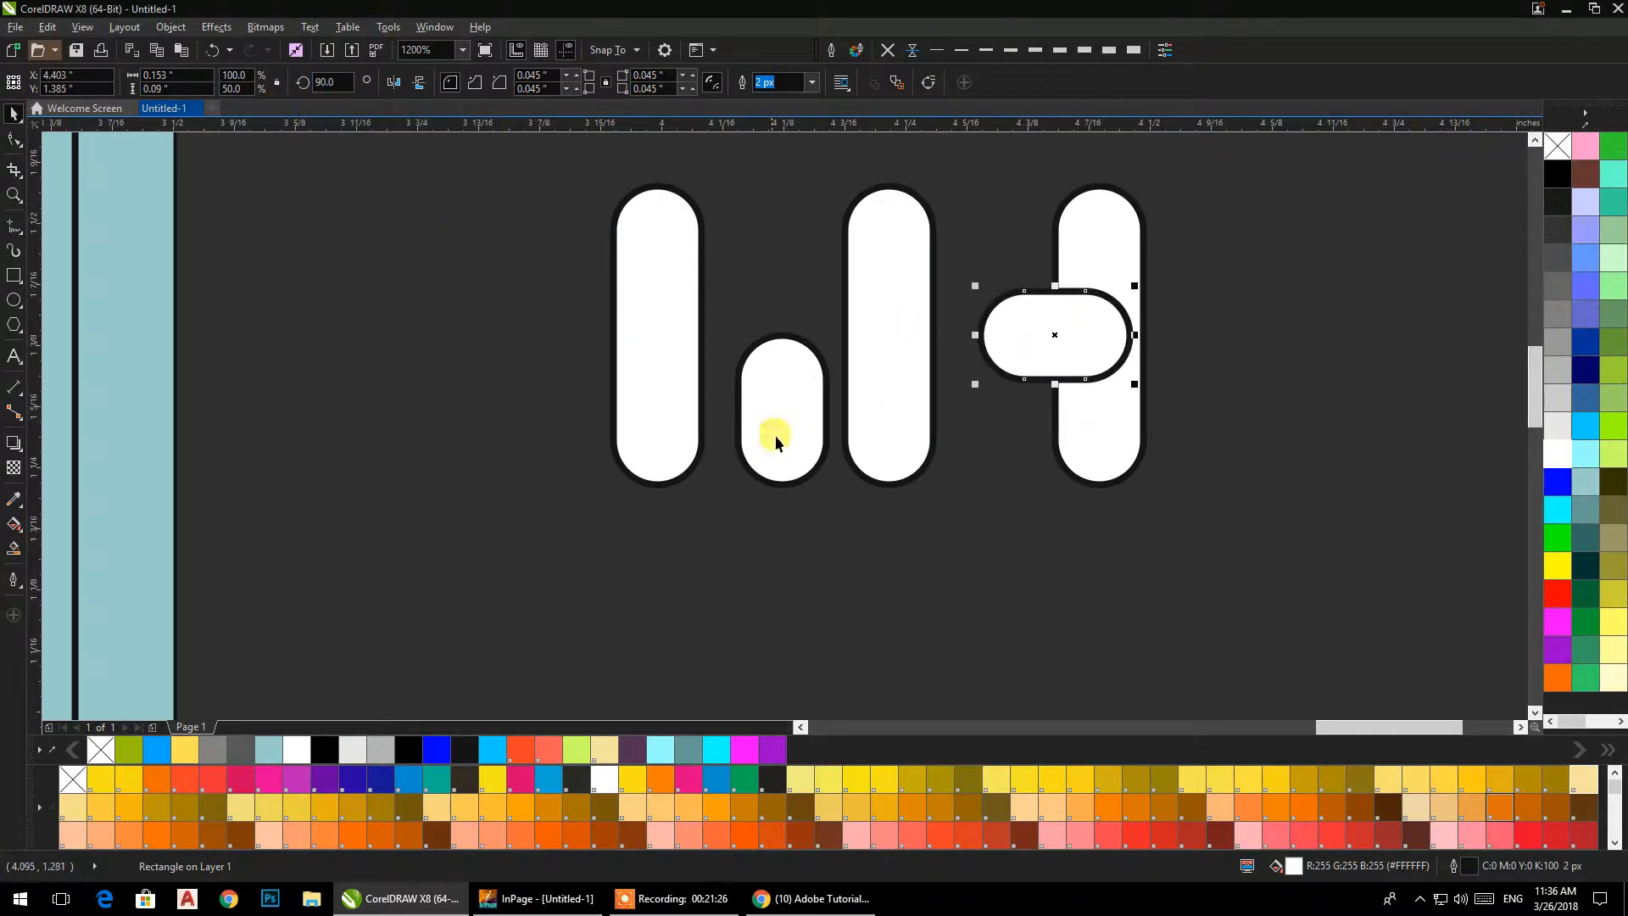
Distribute the first tall bar, the short upright bar and the next tall bar evenly by their horizontal centres.
click(691, 420)
shift+click(785, 416)
shift+click(879, 406)
click(838, 81)
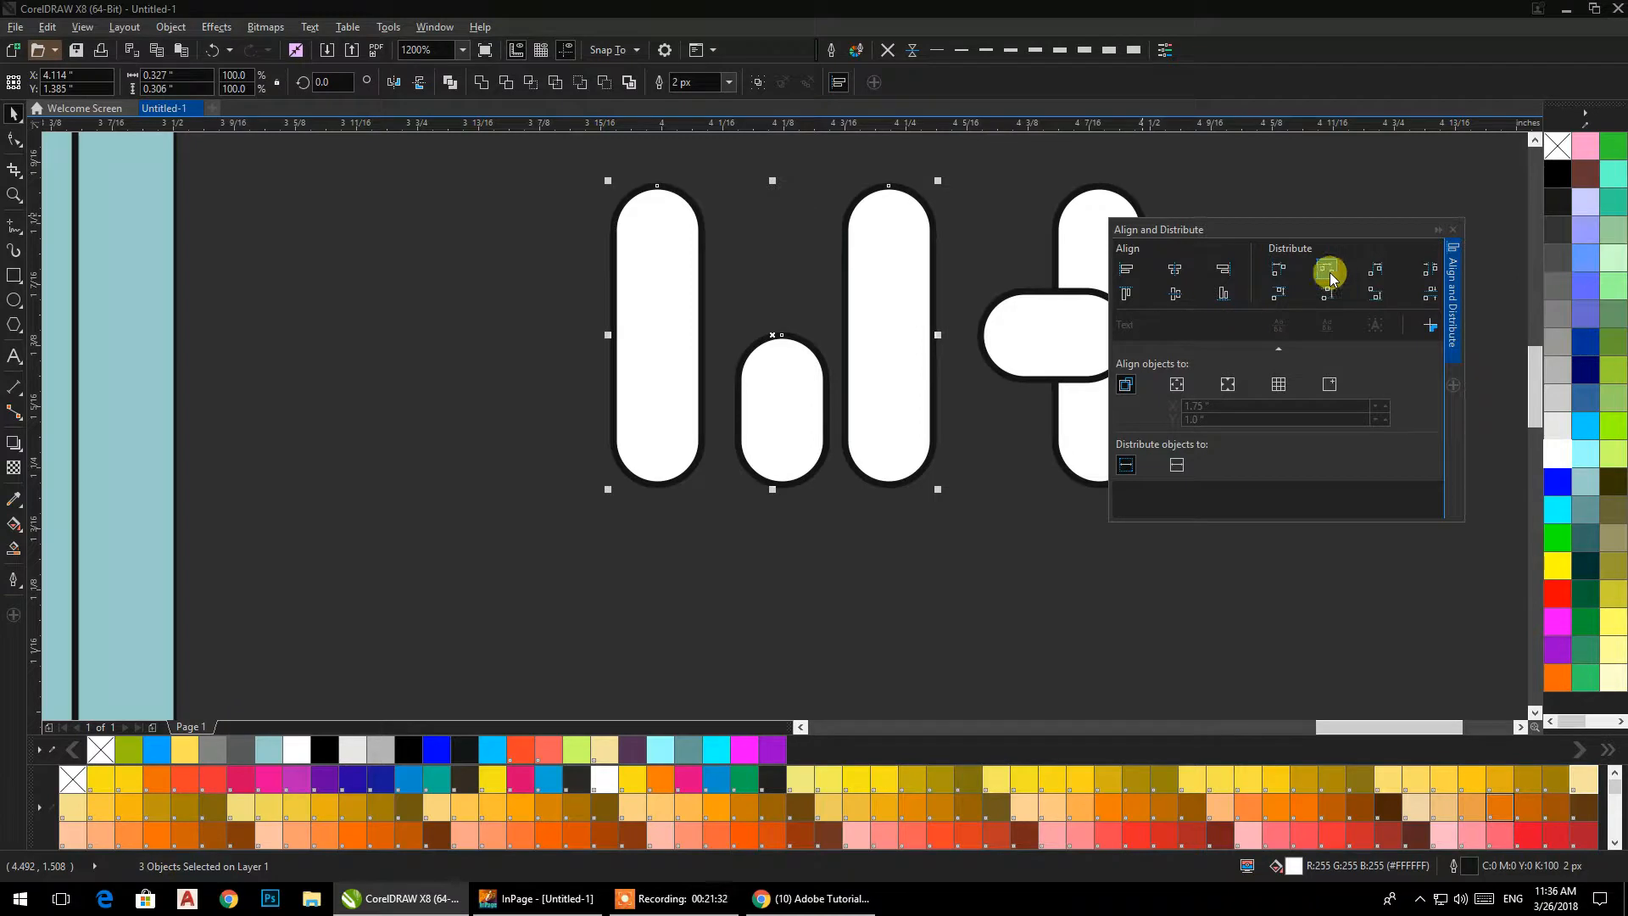
click(1328, 273)
click(1070, 537)
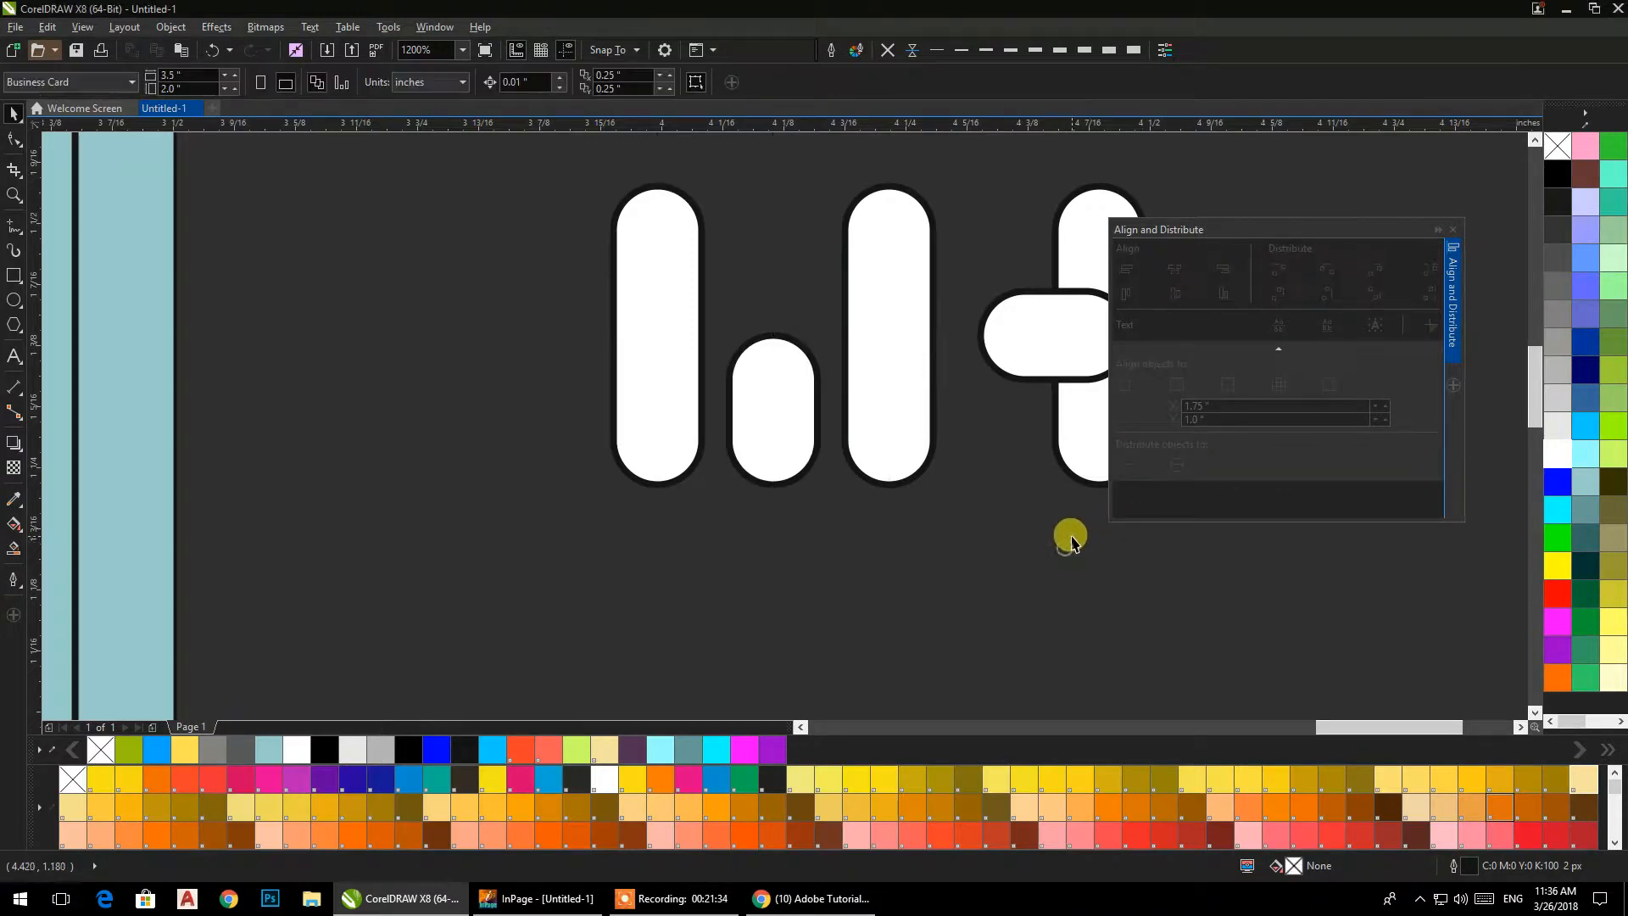
click(1452, 229)
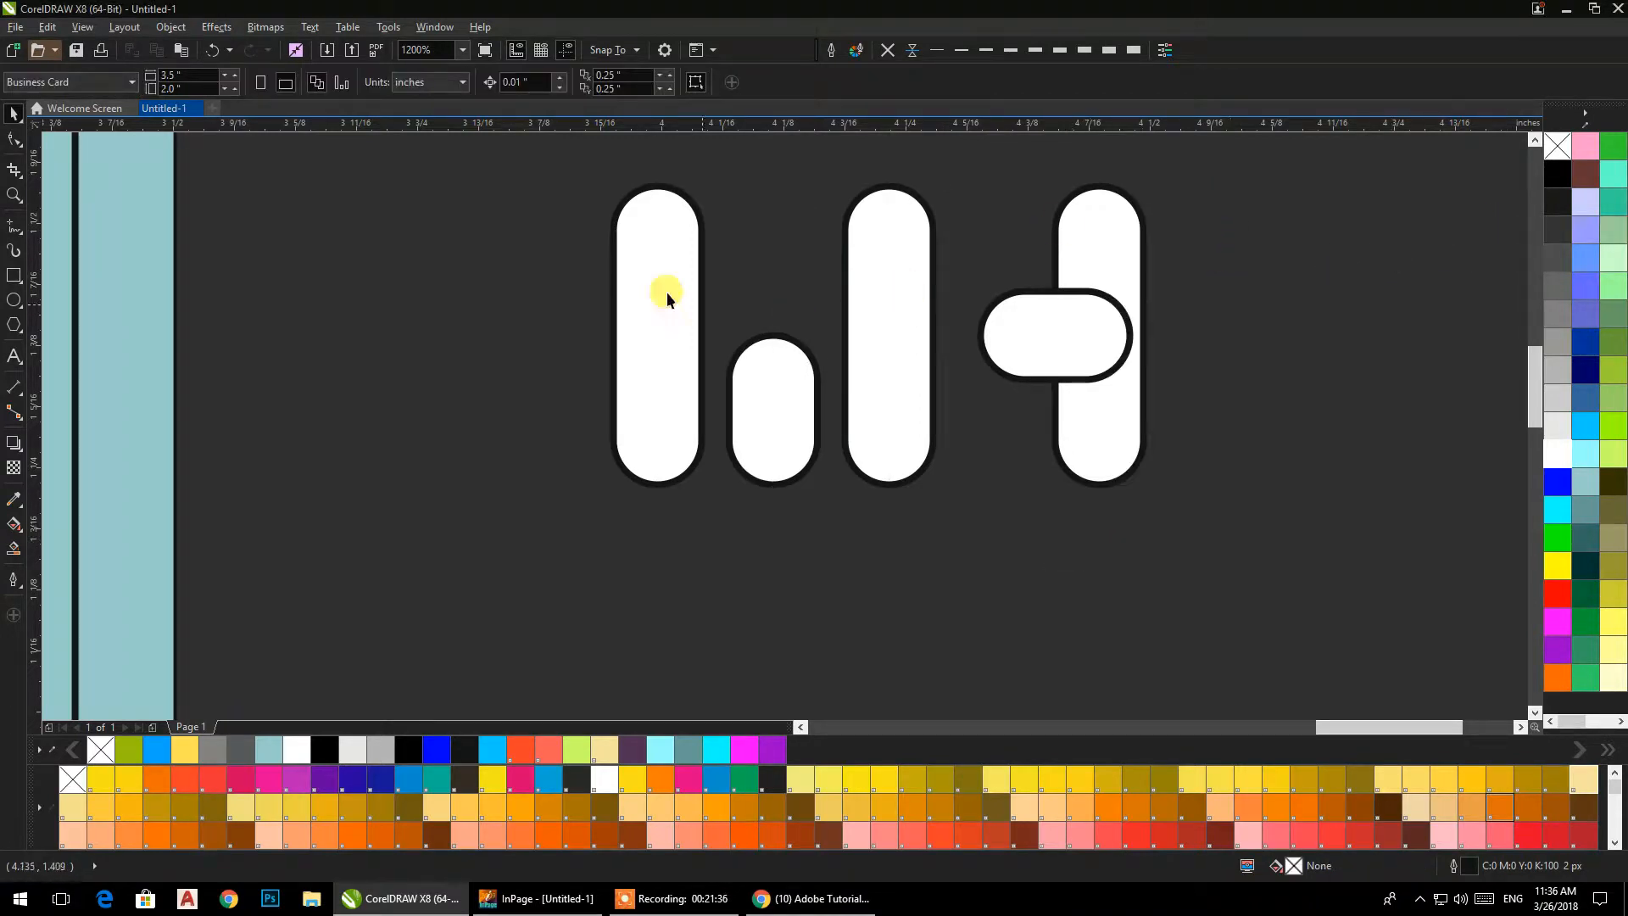
drag(516, 153, 1328, 578)
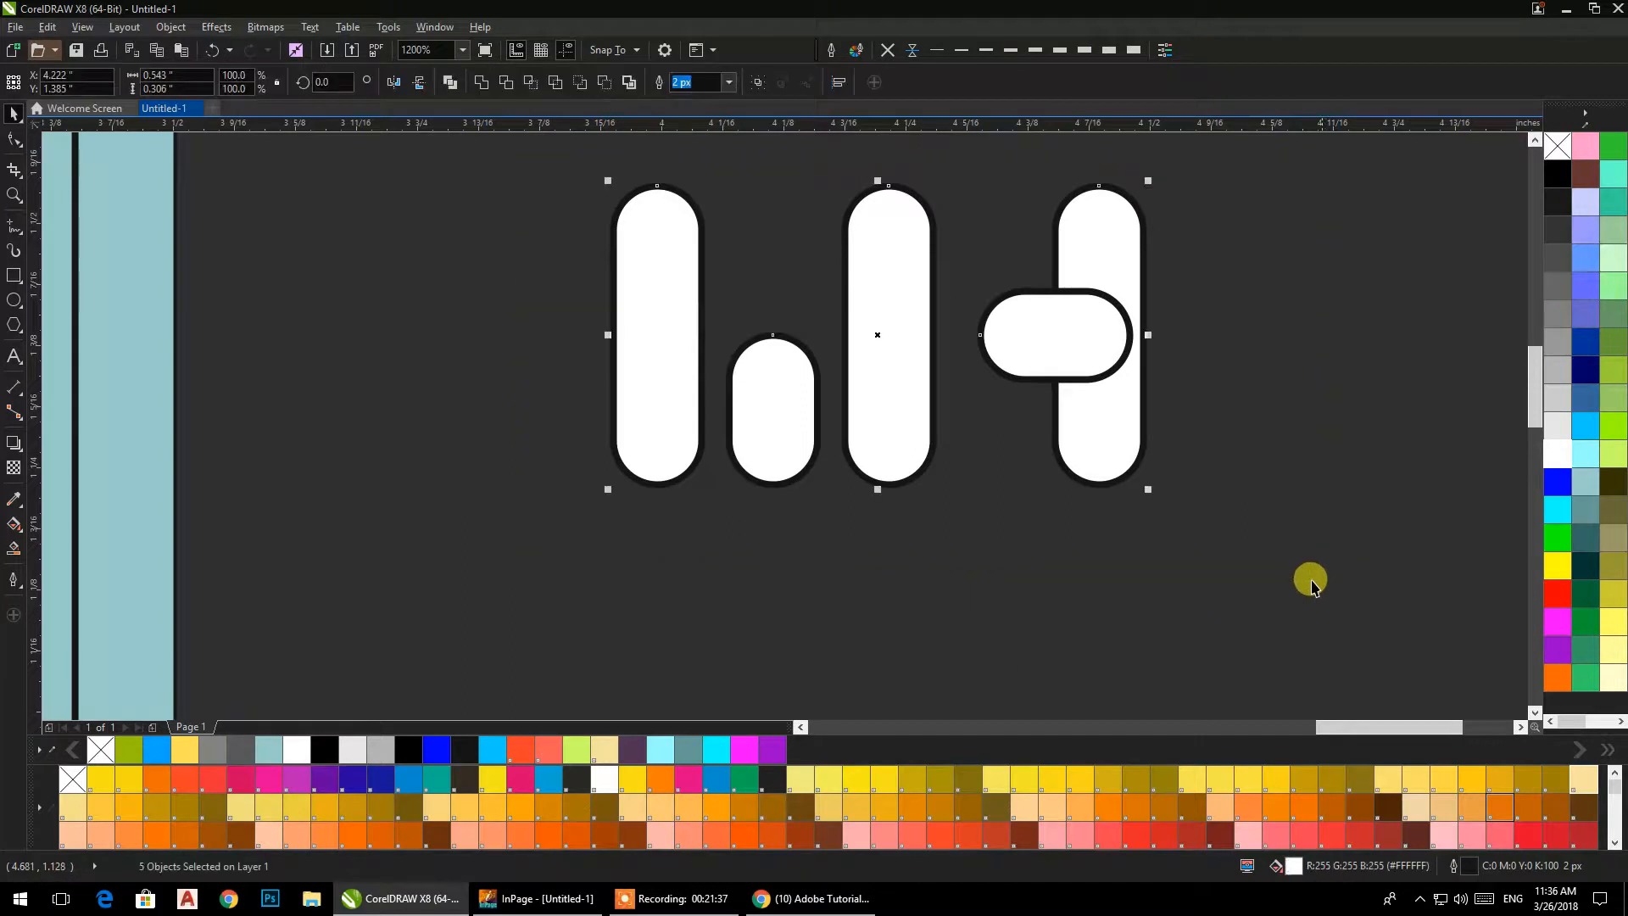
click(1225, 555)
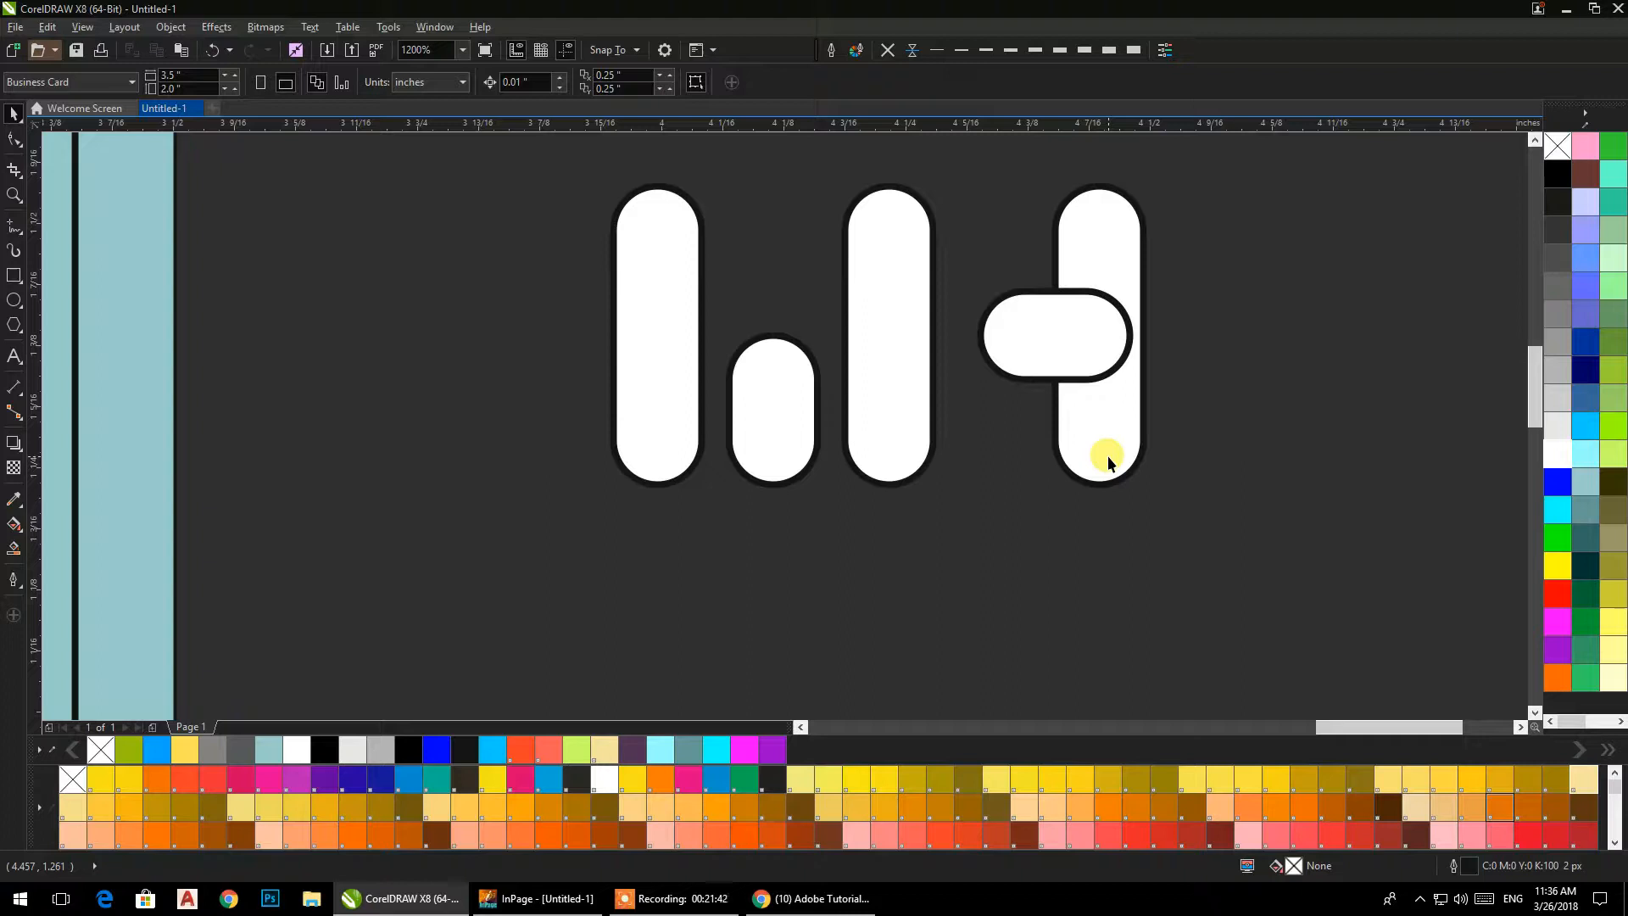
Distribute the three tall white bars evenly by their horizontal centres.
click(1107, 455)
shift+click(933, 450)
shift+click(697, 439)
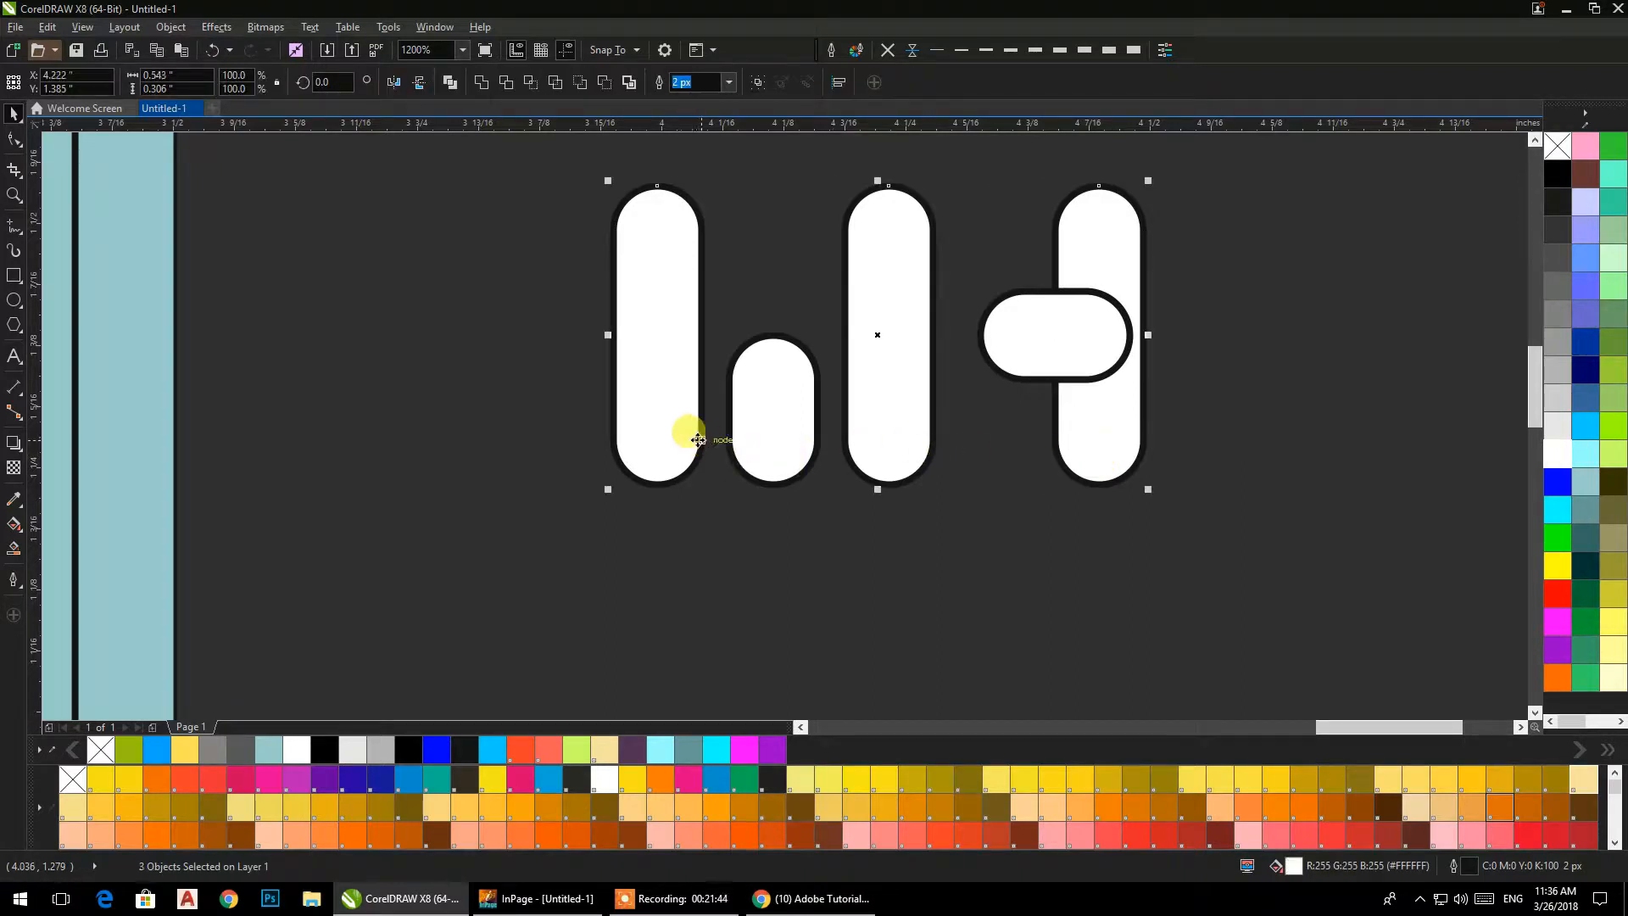
click(838, 82)
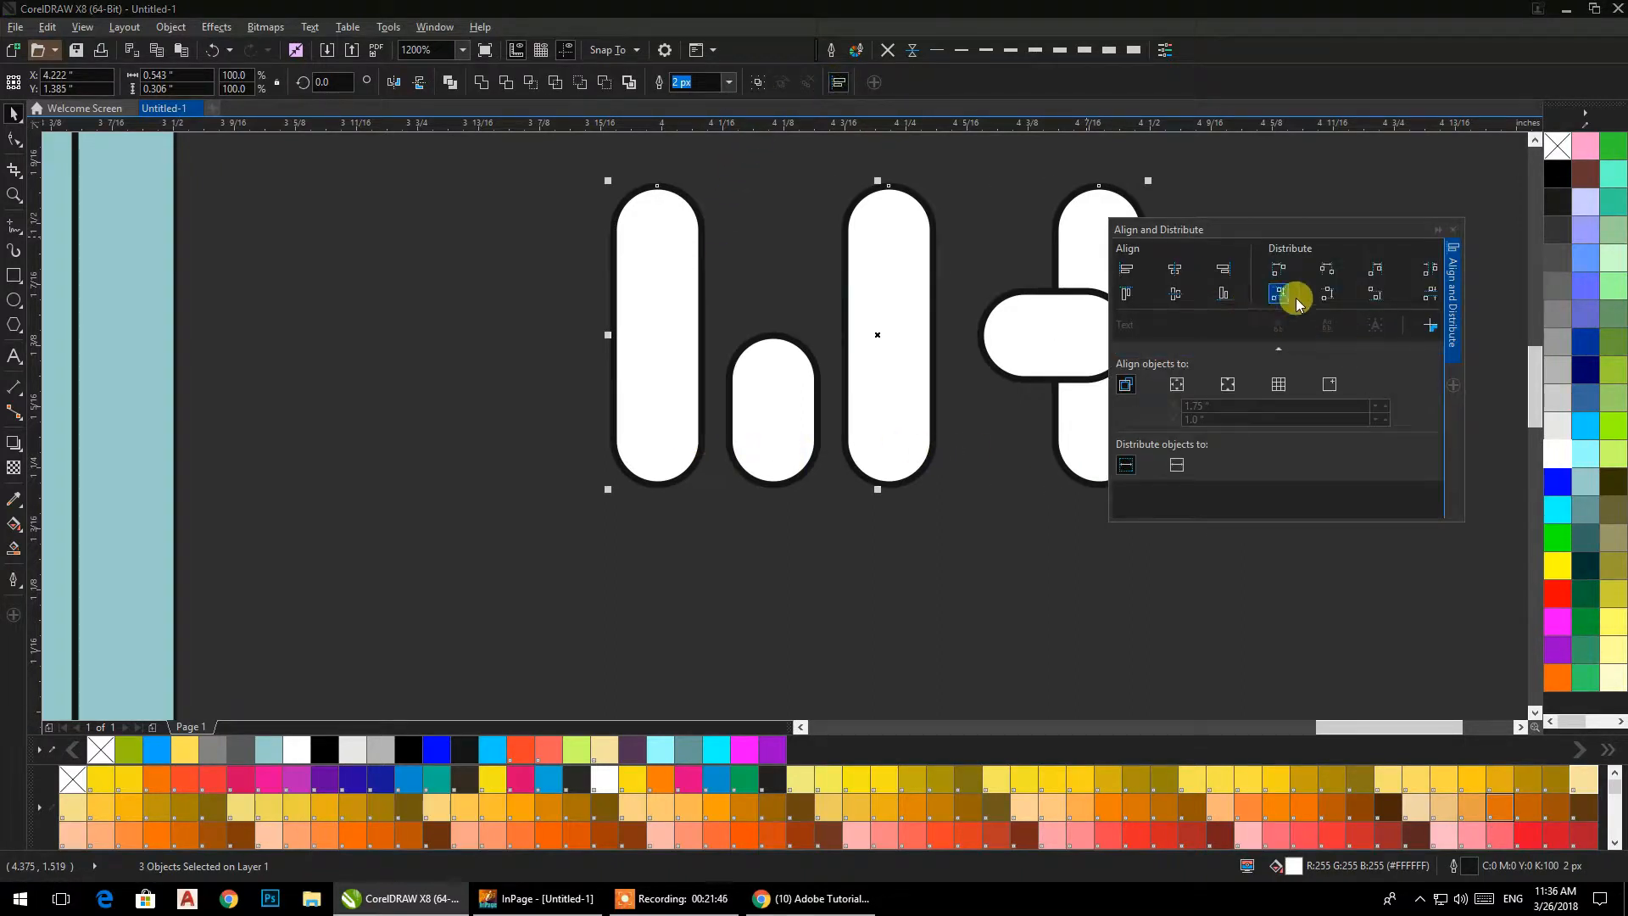
click(1329, 273)
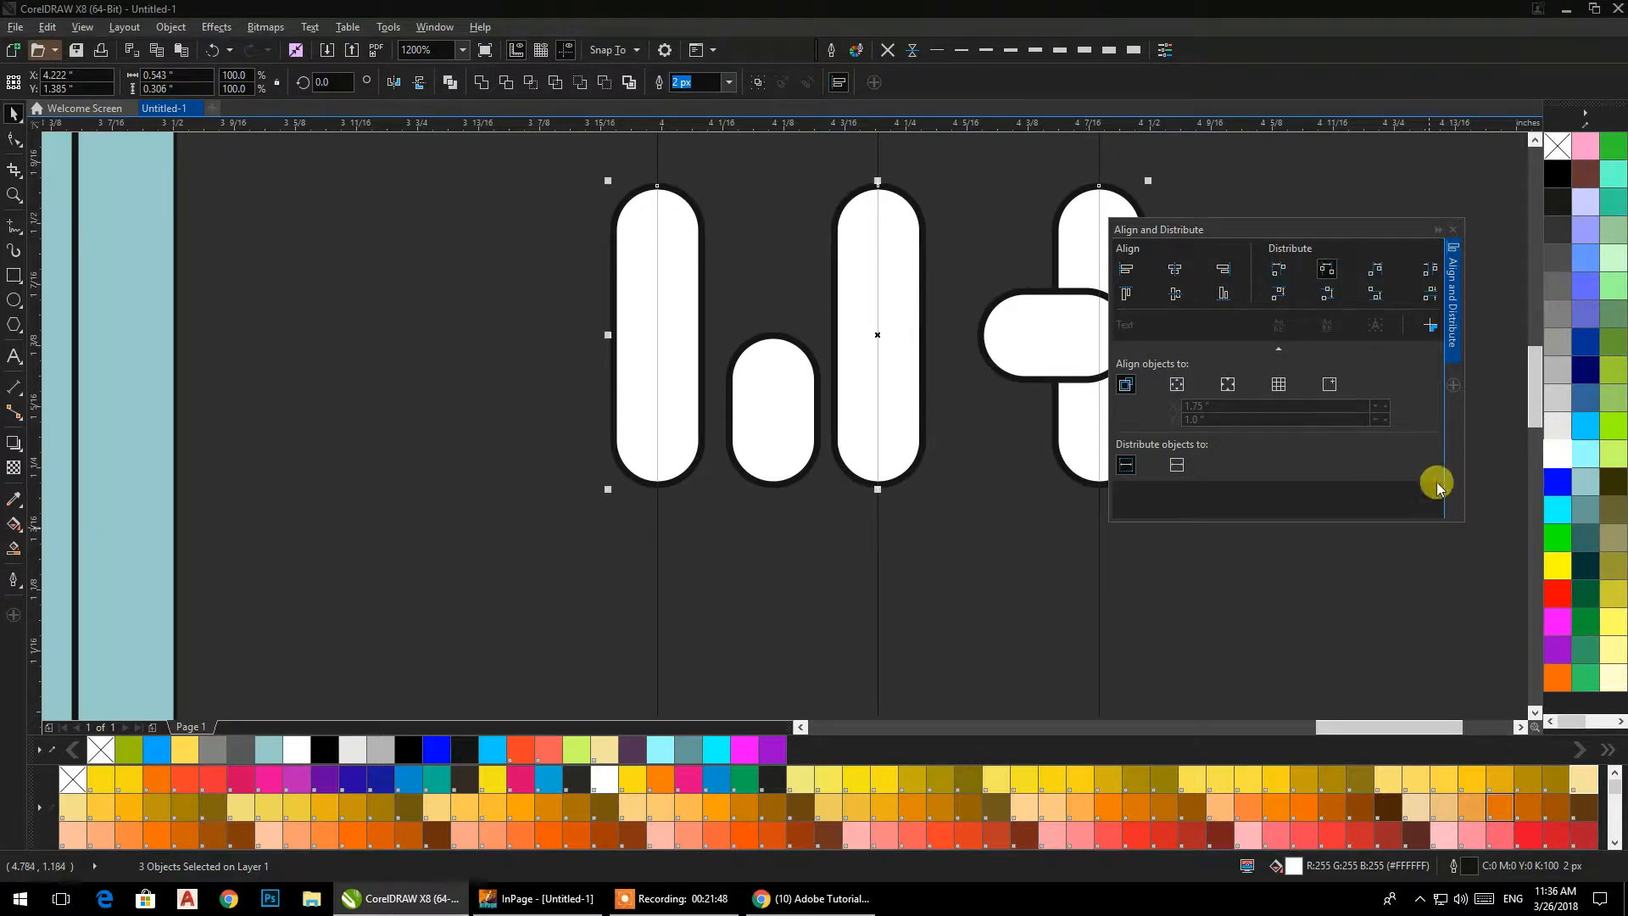
click(771, 505)
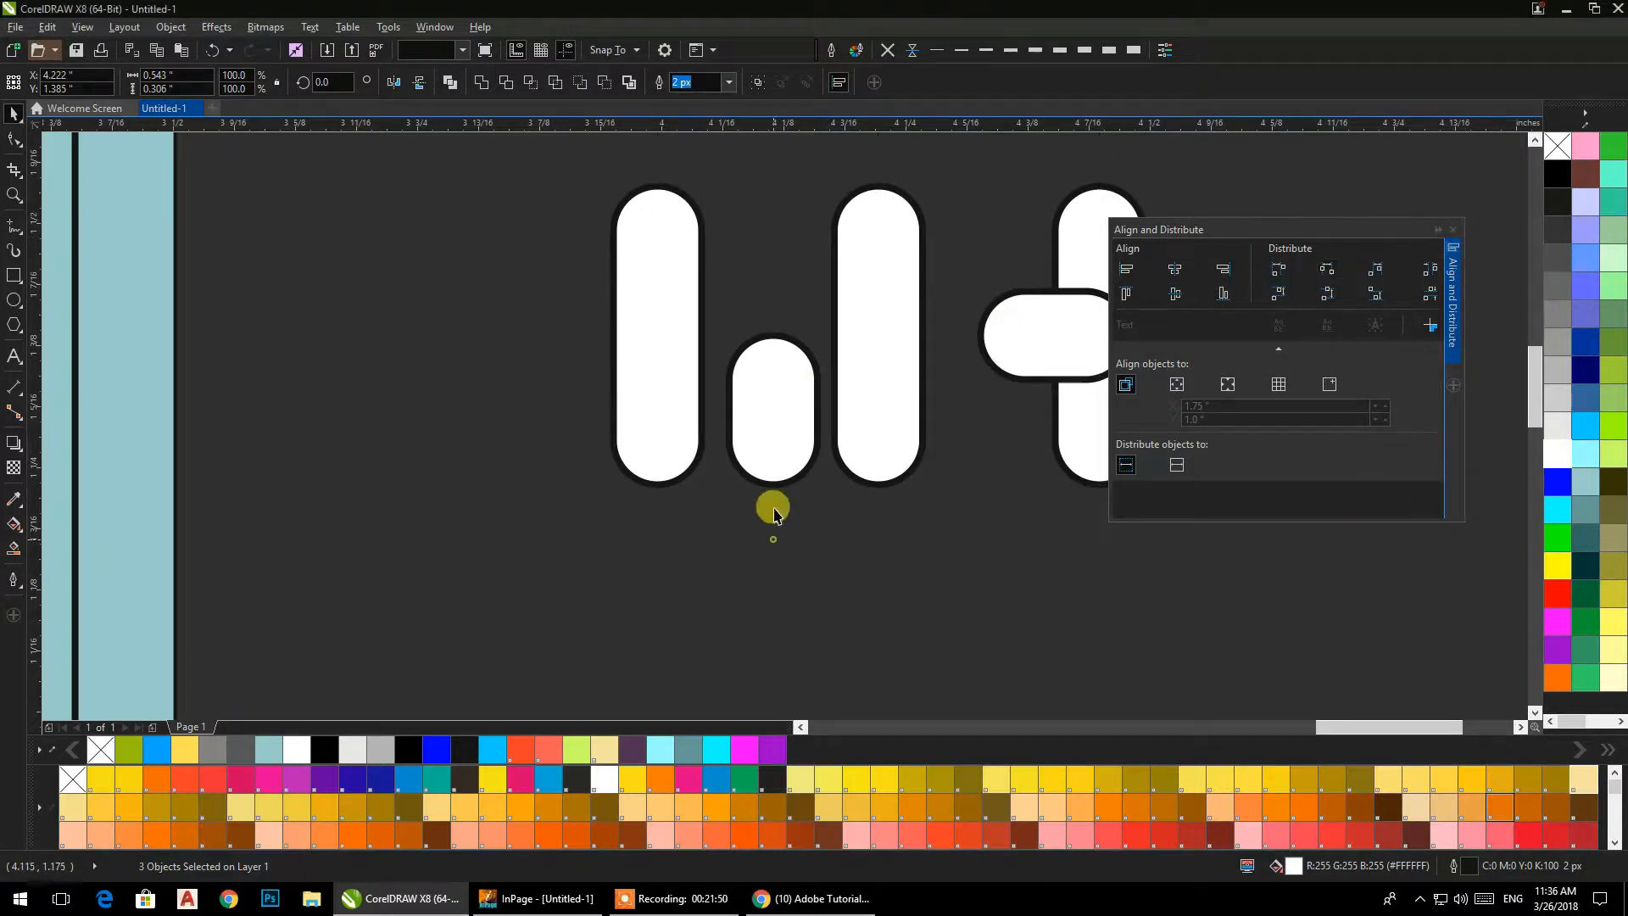
Recentre the short upright bar between the first two tall bars by distributing their horizontal centres.
click(770, 445)
shift+click(872, 424)
shift+click(632, 414)
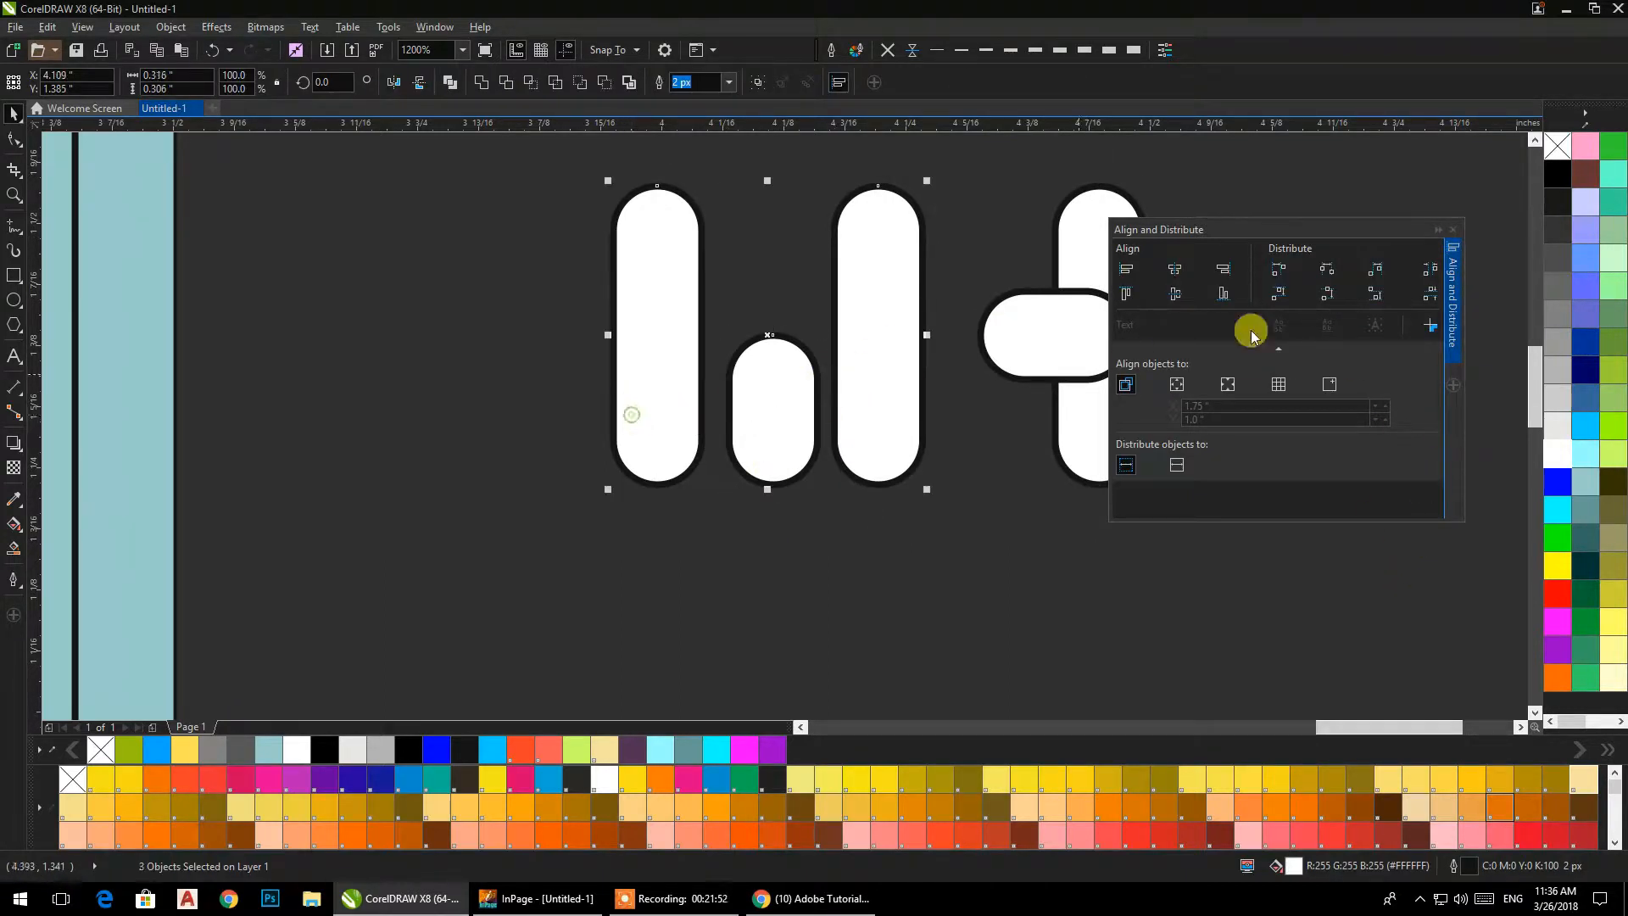
click(1326, 271)
click(1047, 590)
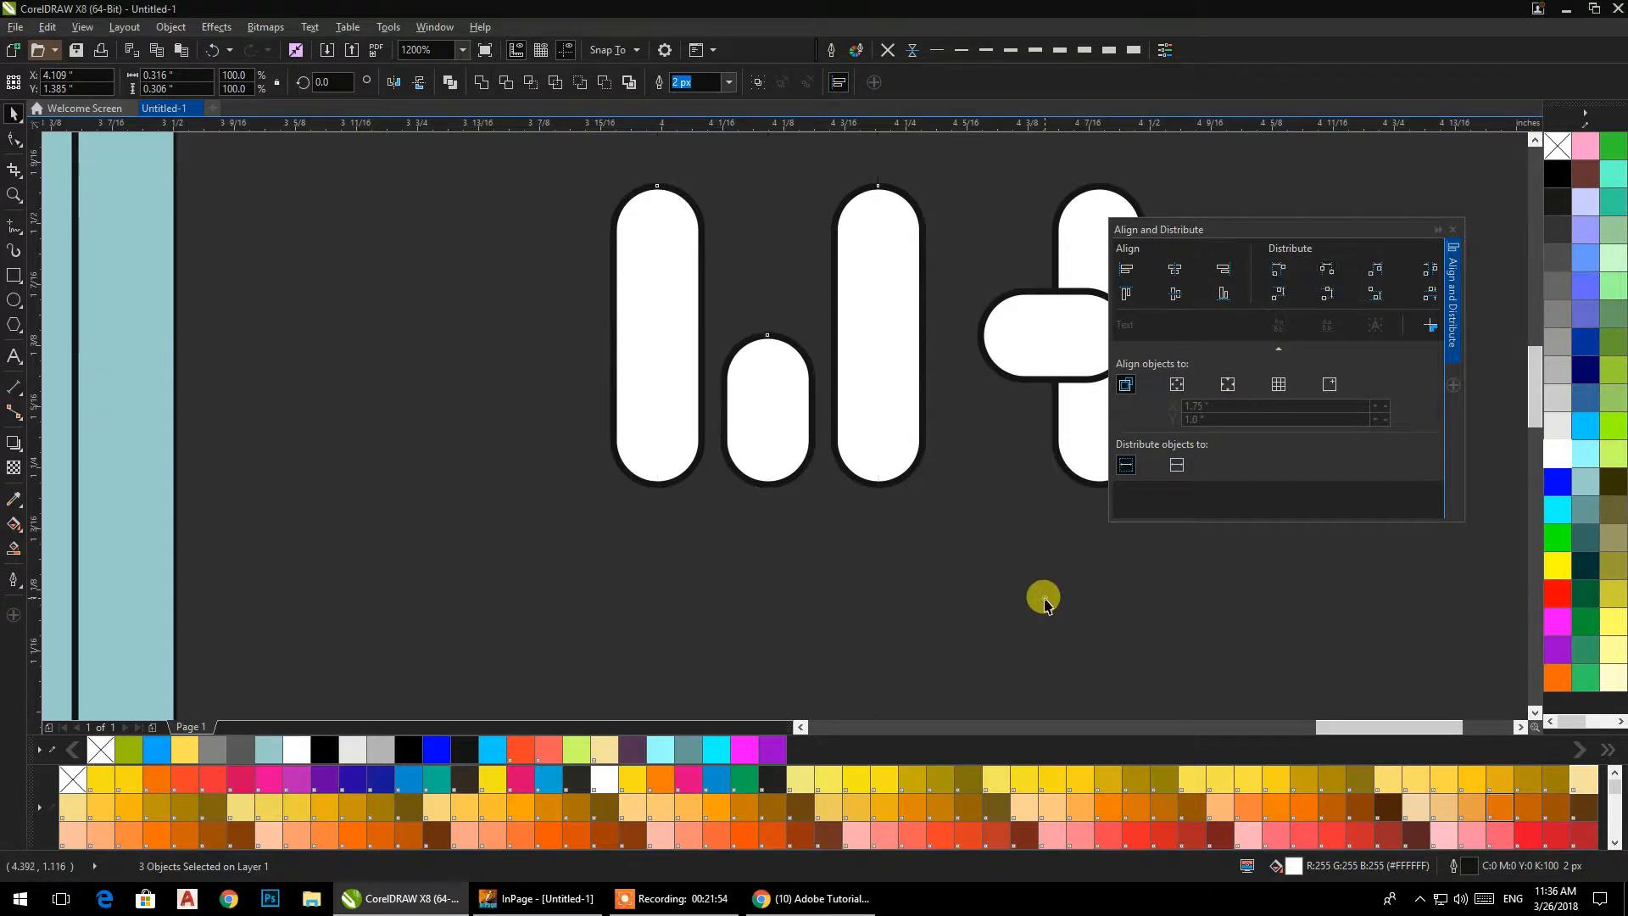
click(1455, 231)
Select all five white rounded bars of the logo.
drag(1247, 166, 576, 567)
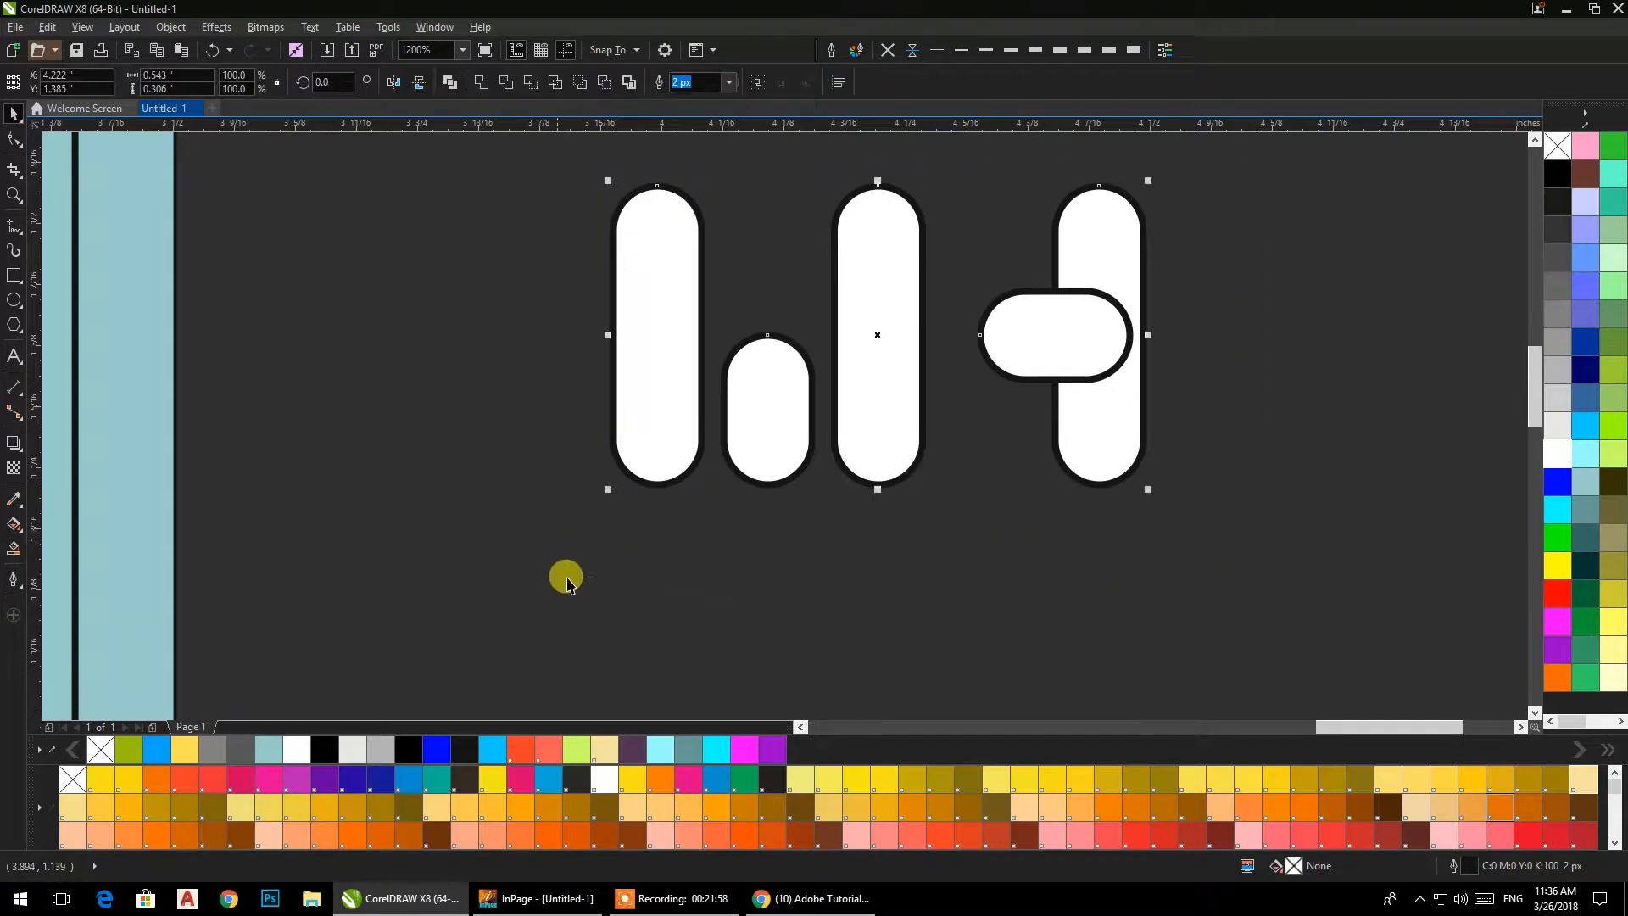
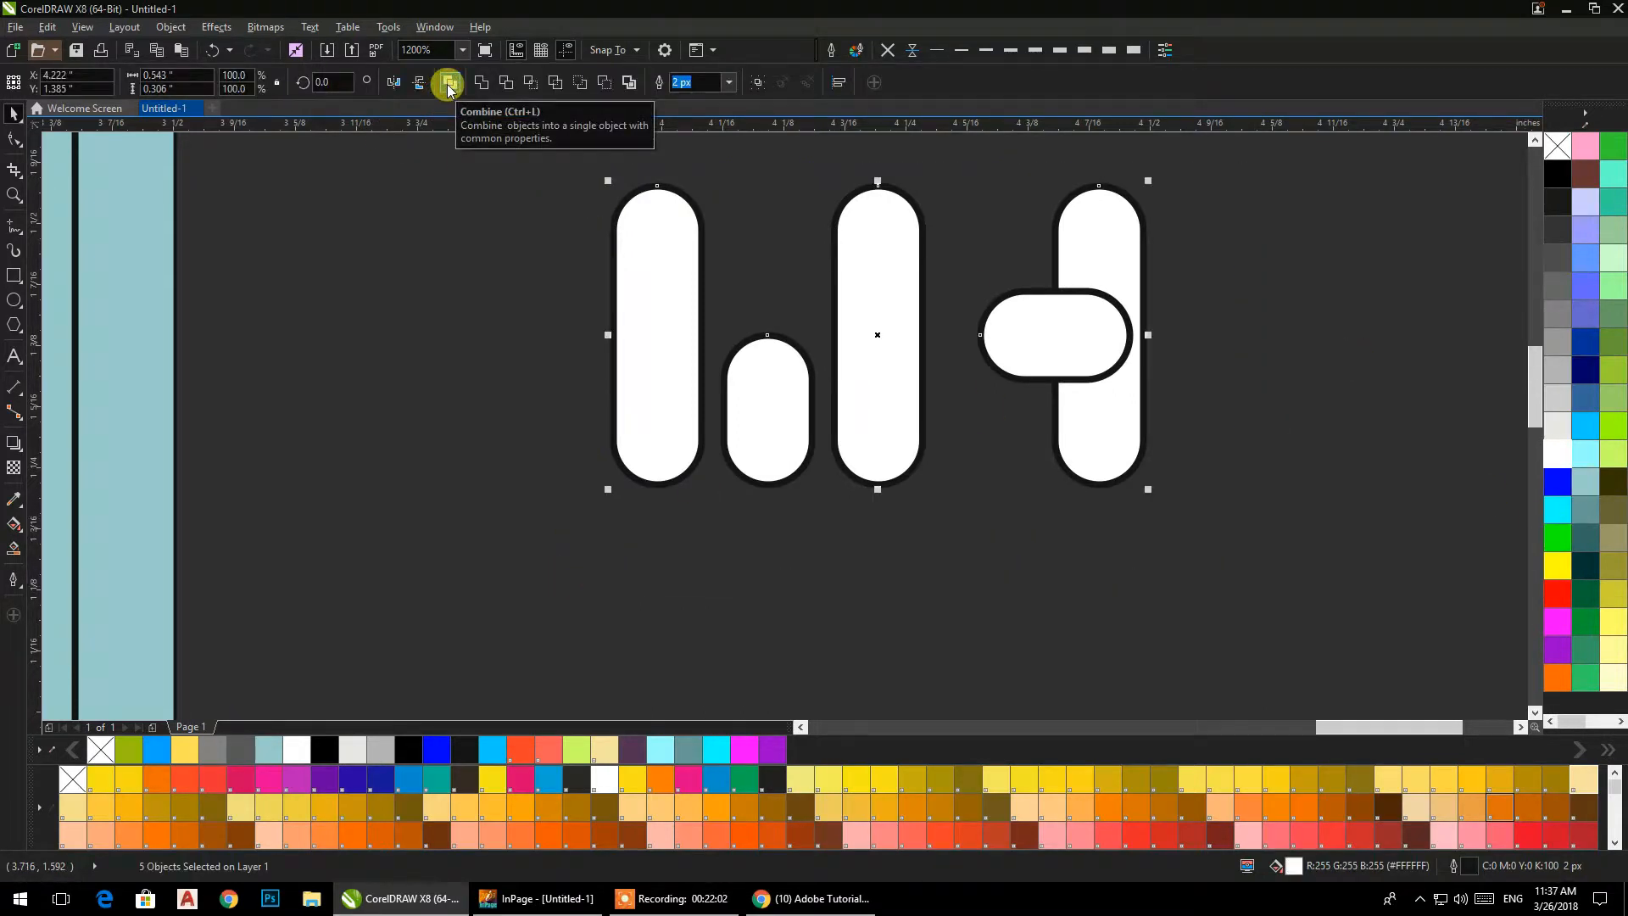
Try to combine the five white rounded bars into a single object.
click(448, 84)
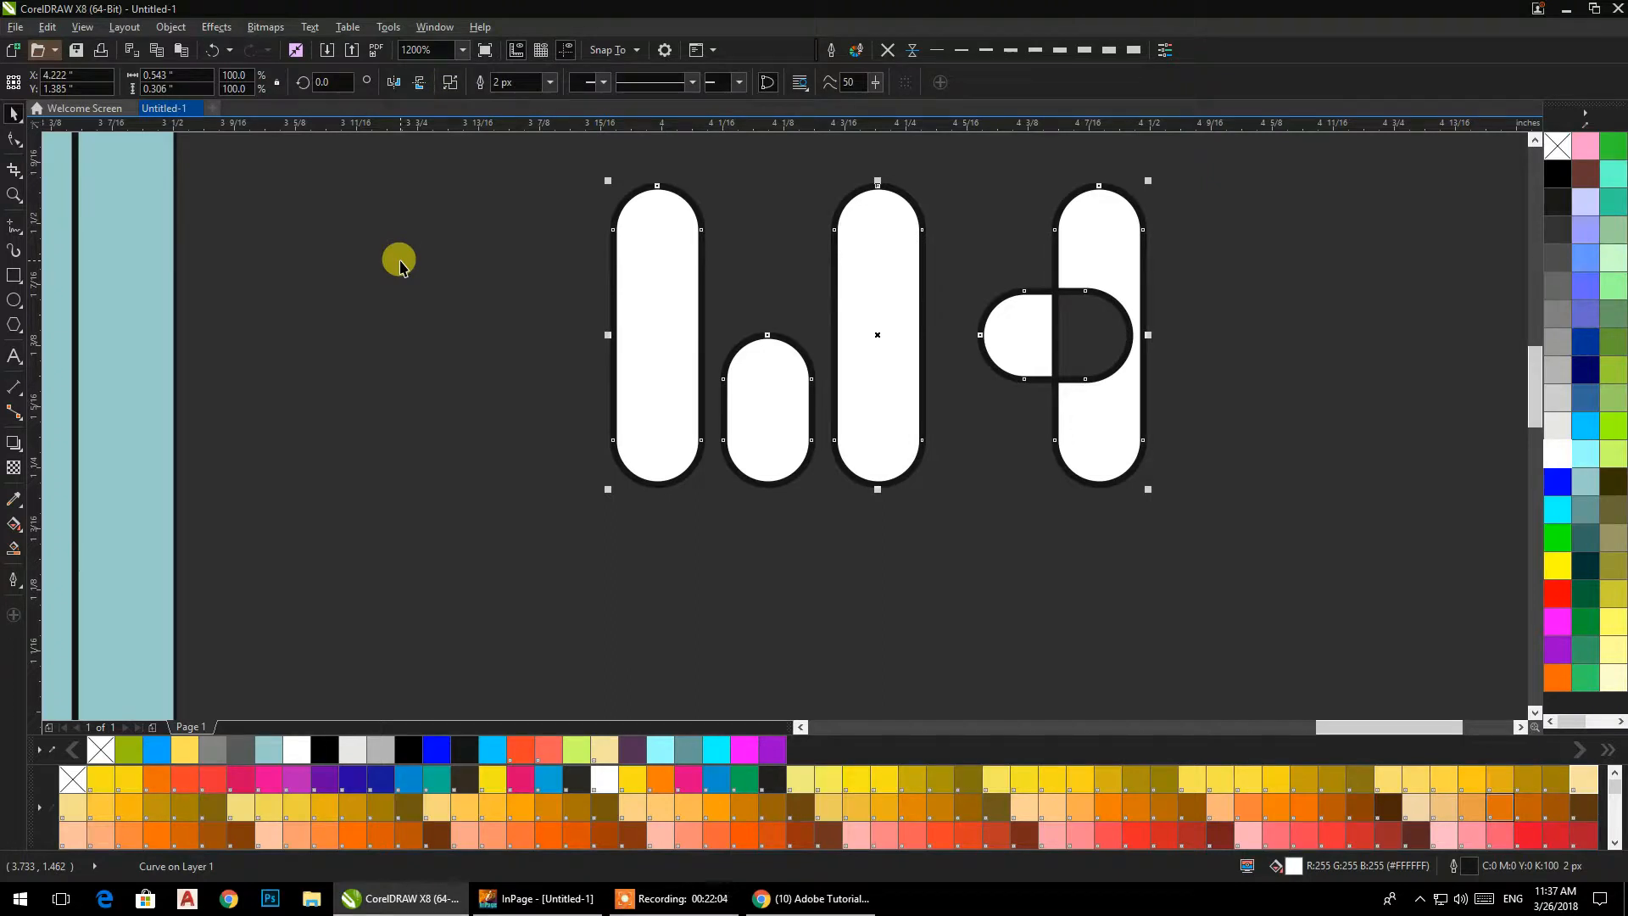
click(400, 266)
scroll(545, 306, down, 2)
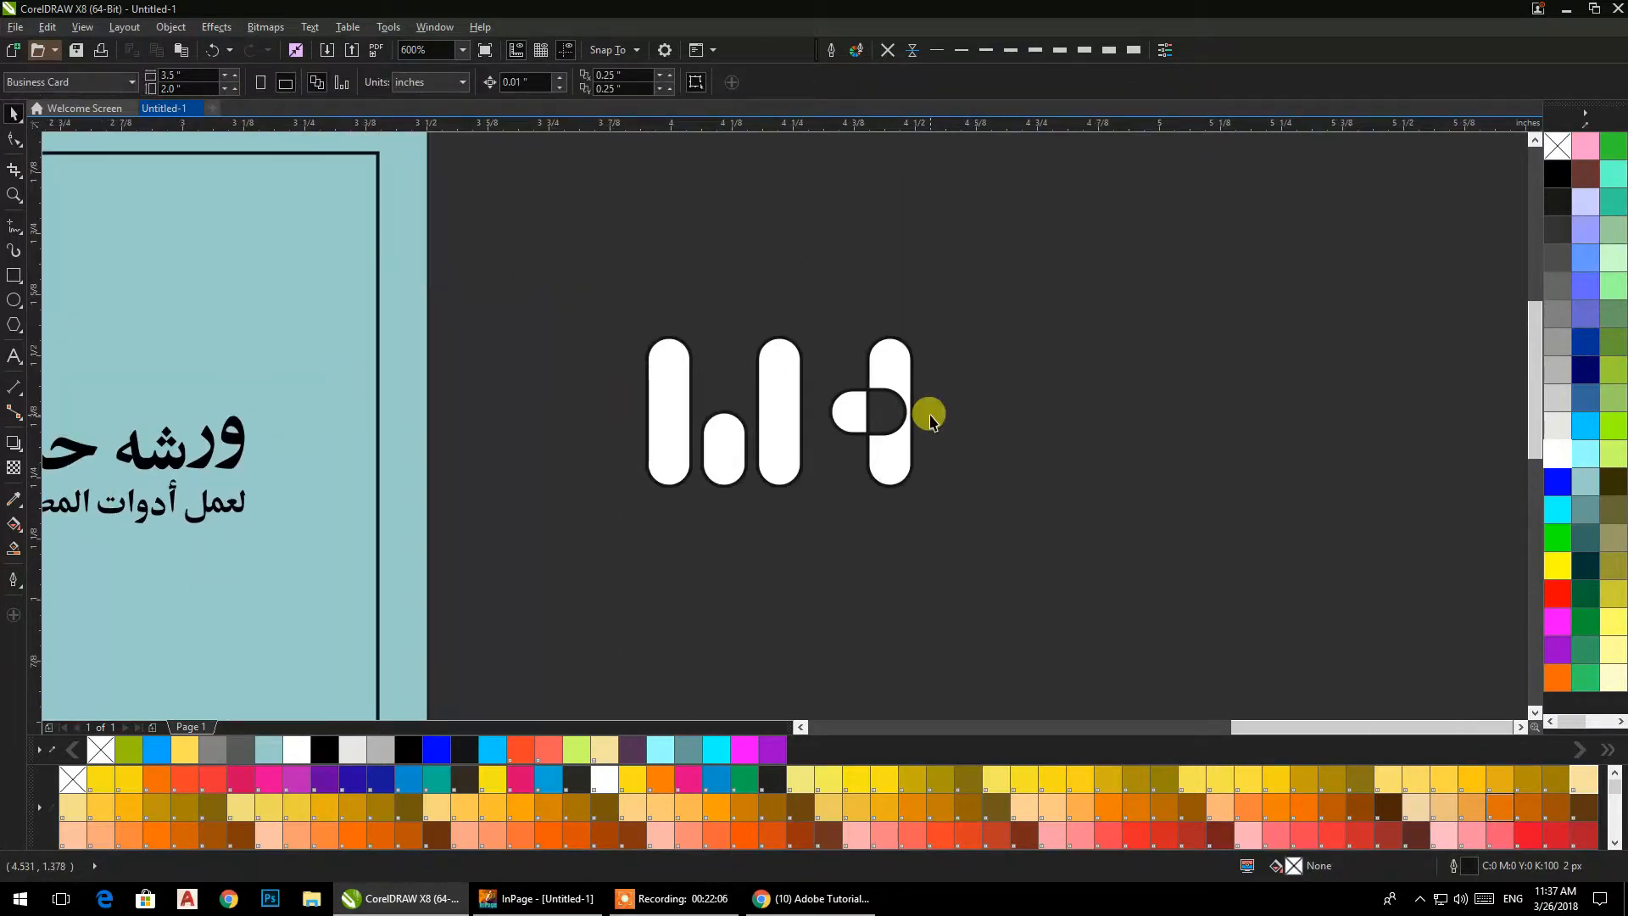
key(ctrl+z)
Weld all five white rounded bars of the logo into one shape.
click(948, 319)
drag(959, 290, 810, 558)
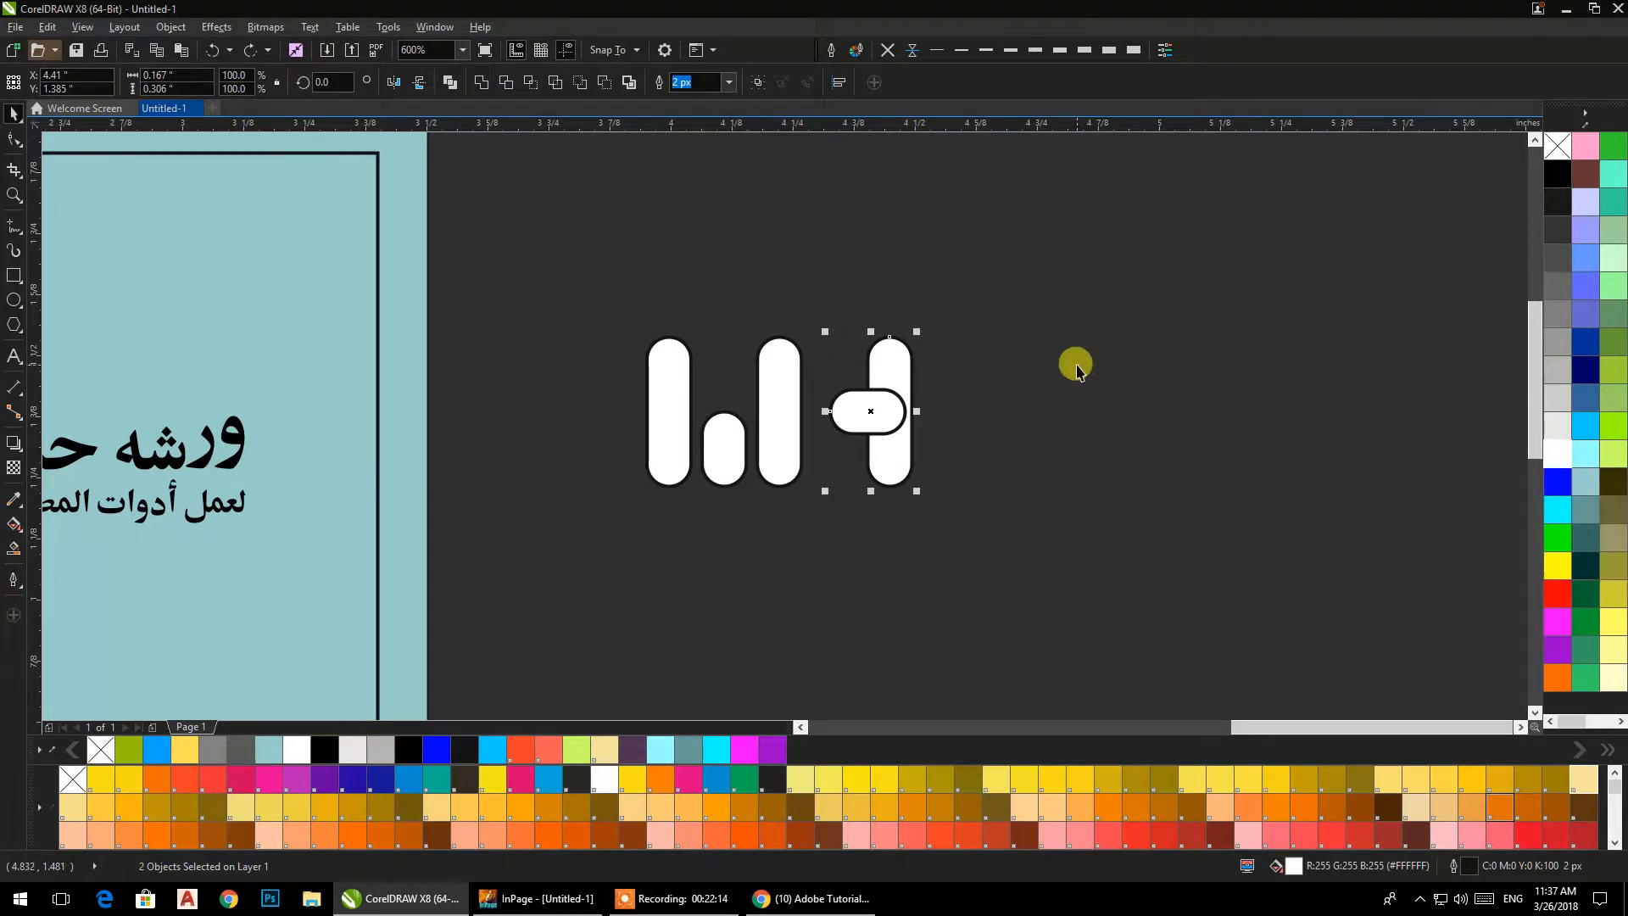
drag(938, 254, 606, 586)
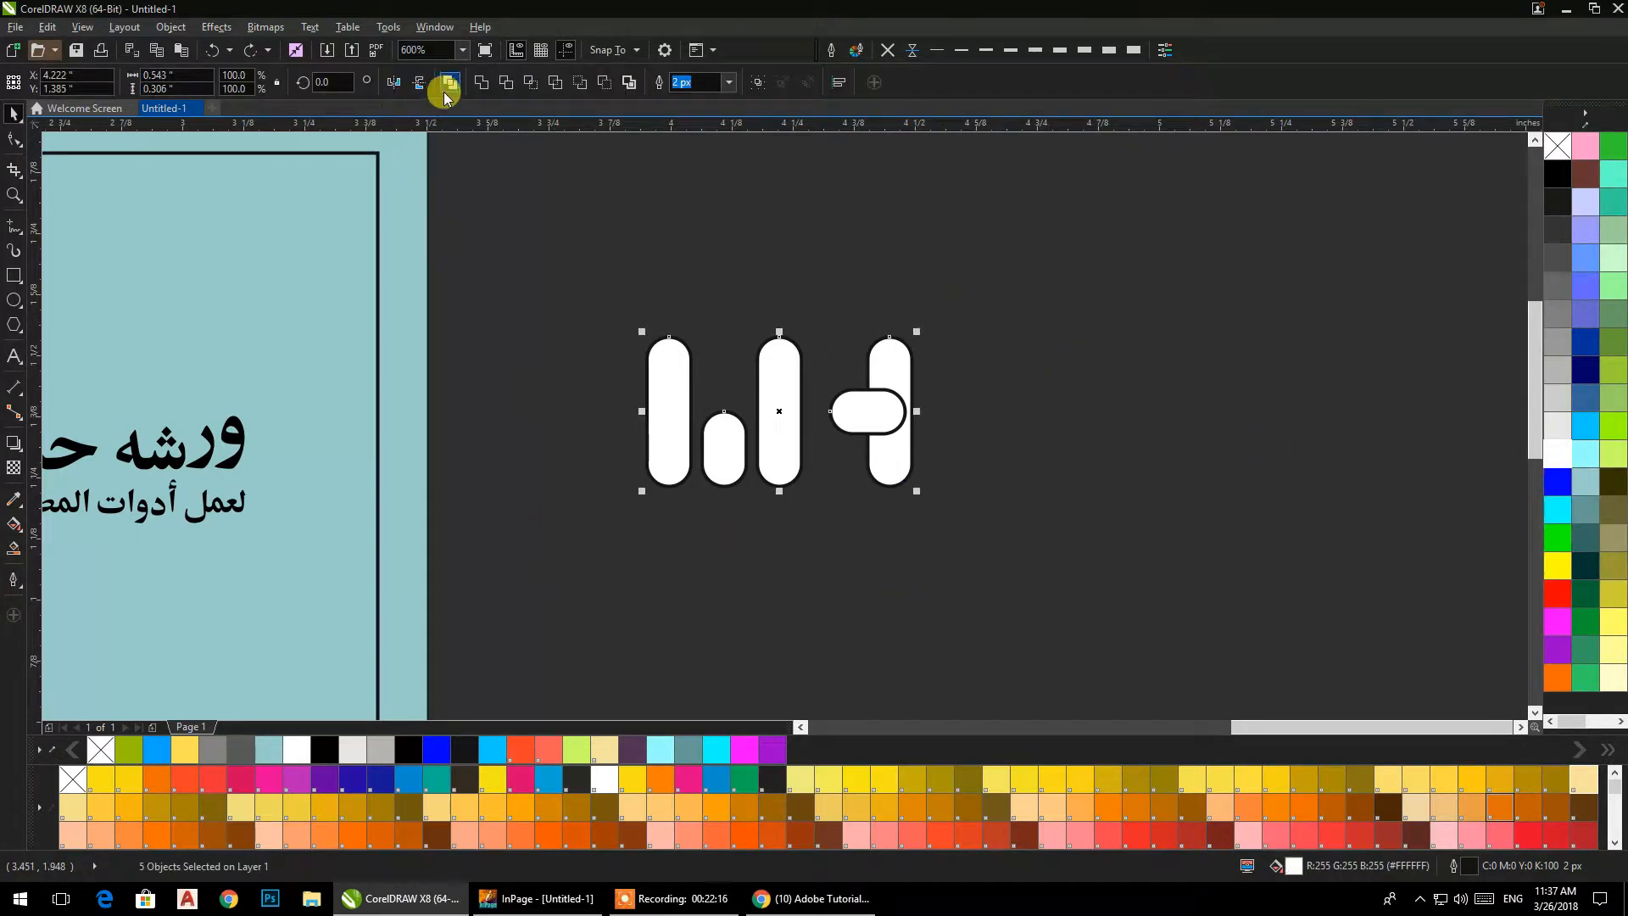
click(481, 82)
click(567, 312)
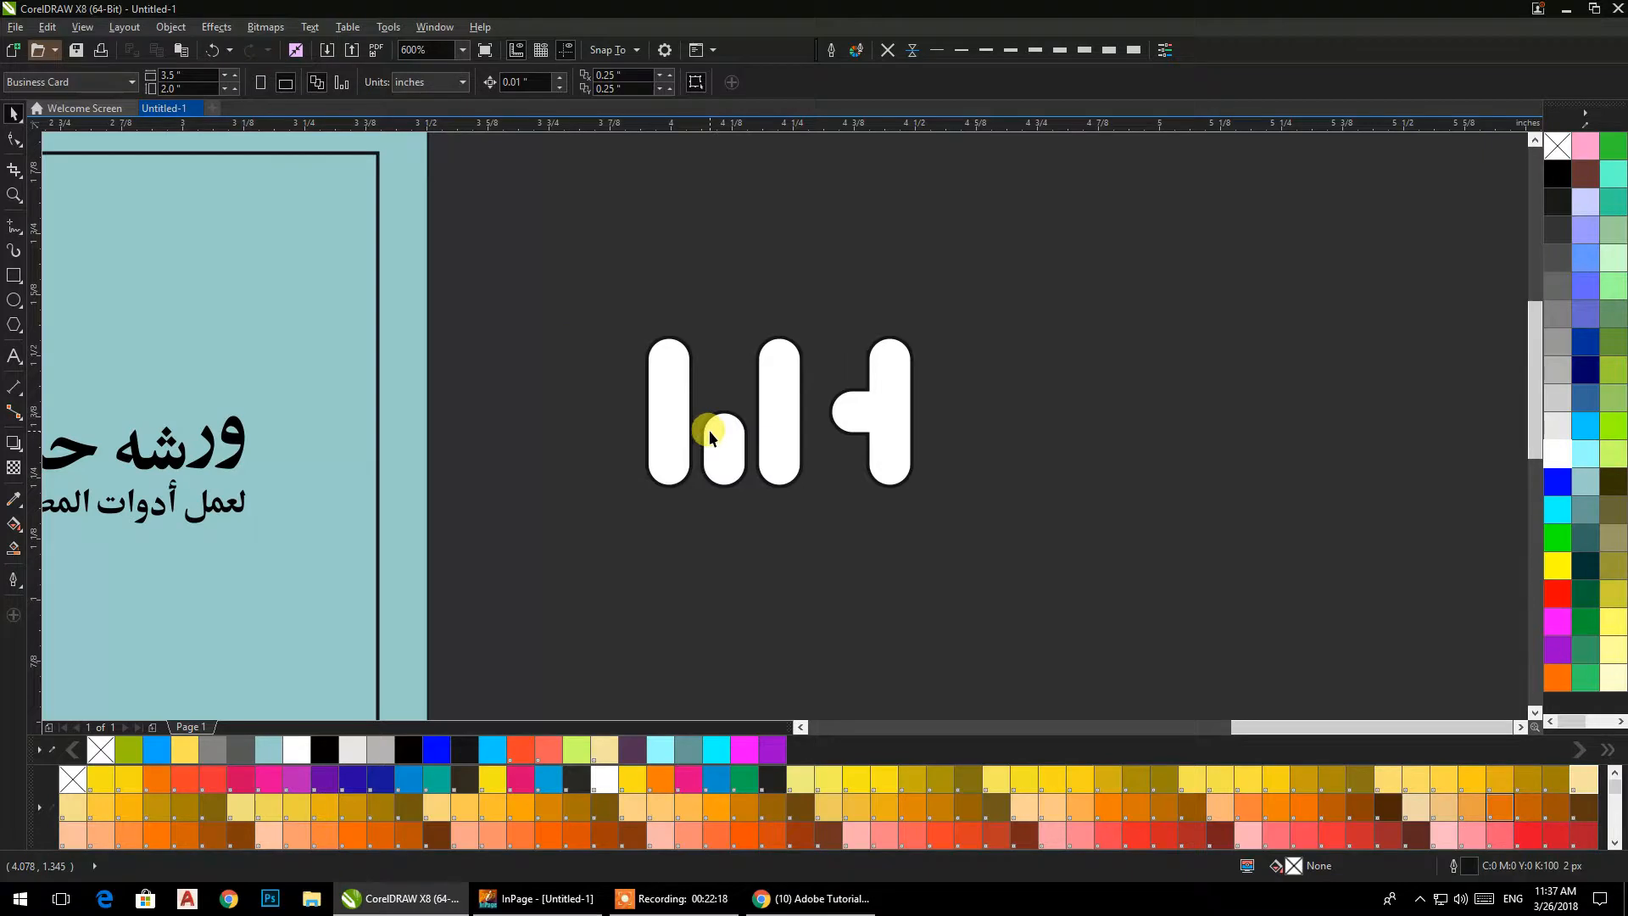
Draw a flat horizontal rectangle about 0.47 by 0.036 in across the lower part of the logo and fully round its ends.
click(709, 430)
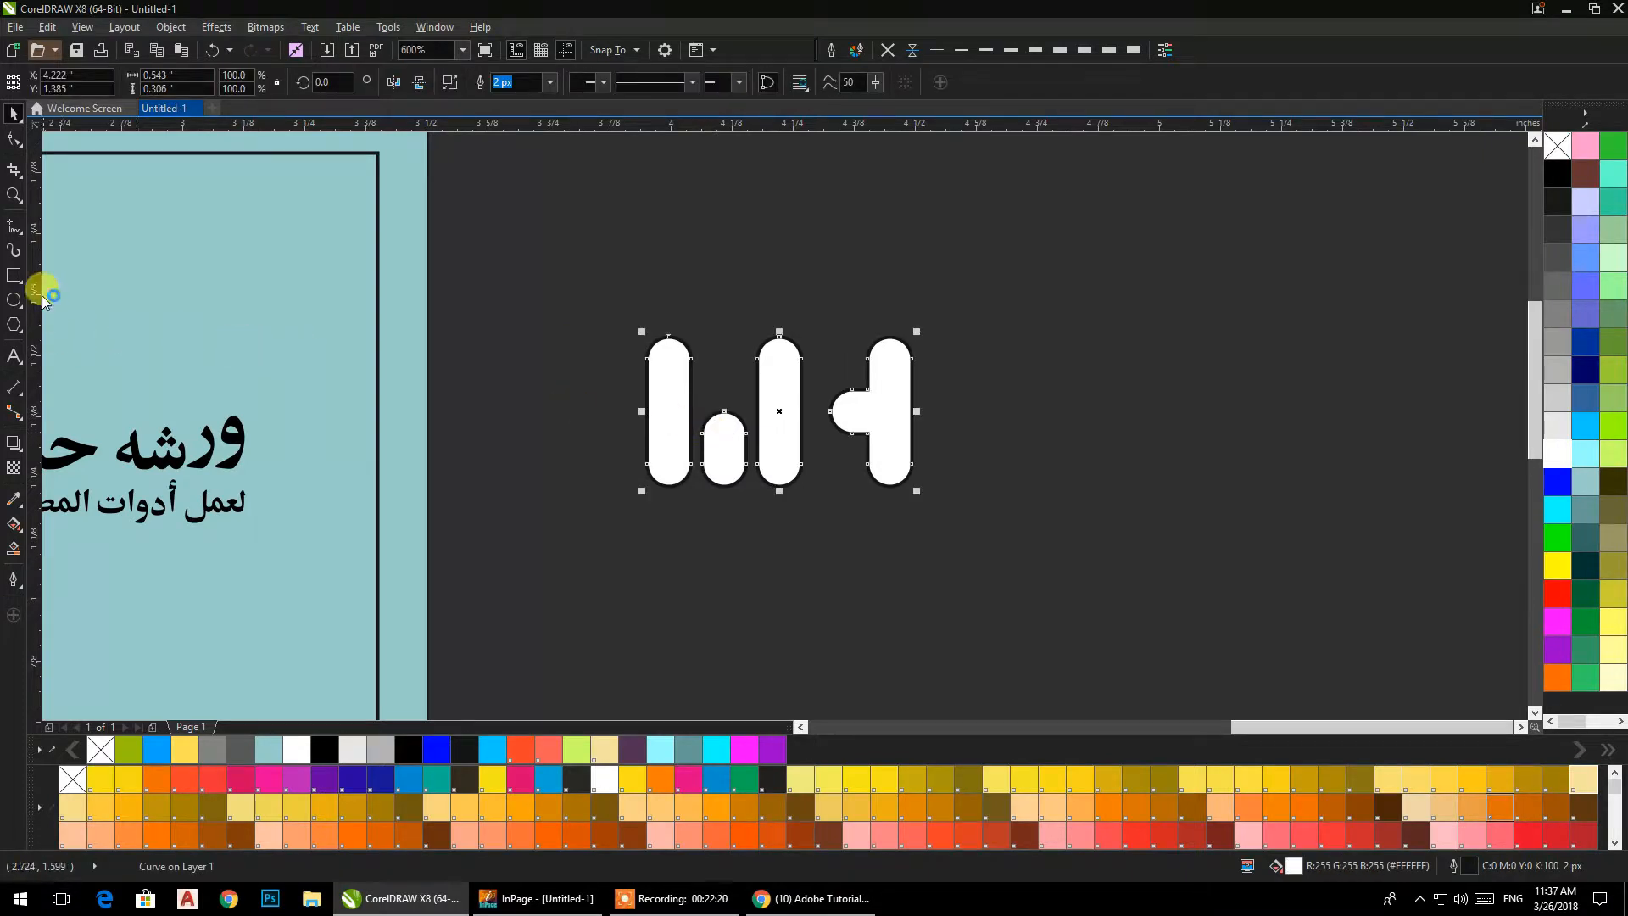
click(14, 276)
drag(664, 447, 894, 463)
click(13, 139)
scroll(835, 490, up, 2)
drag(518, 404, 640, 426)
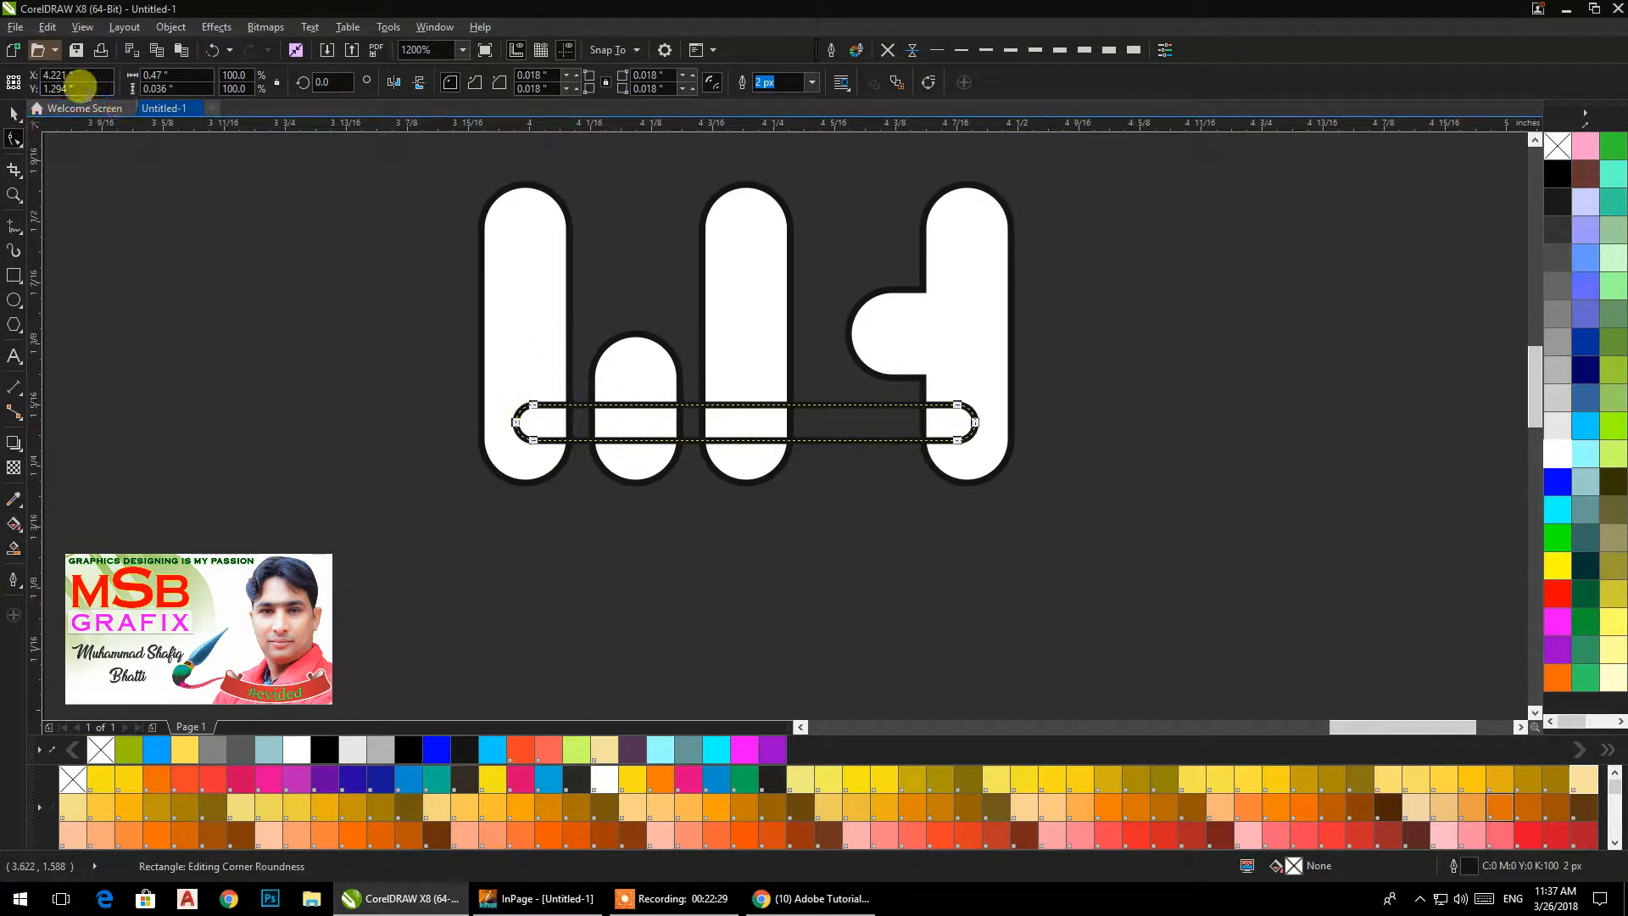
Combine the welded logo shape with the thin rounded bar so their overlaps are cut out.
click(13, 112)
key(ctrl+a)
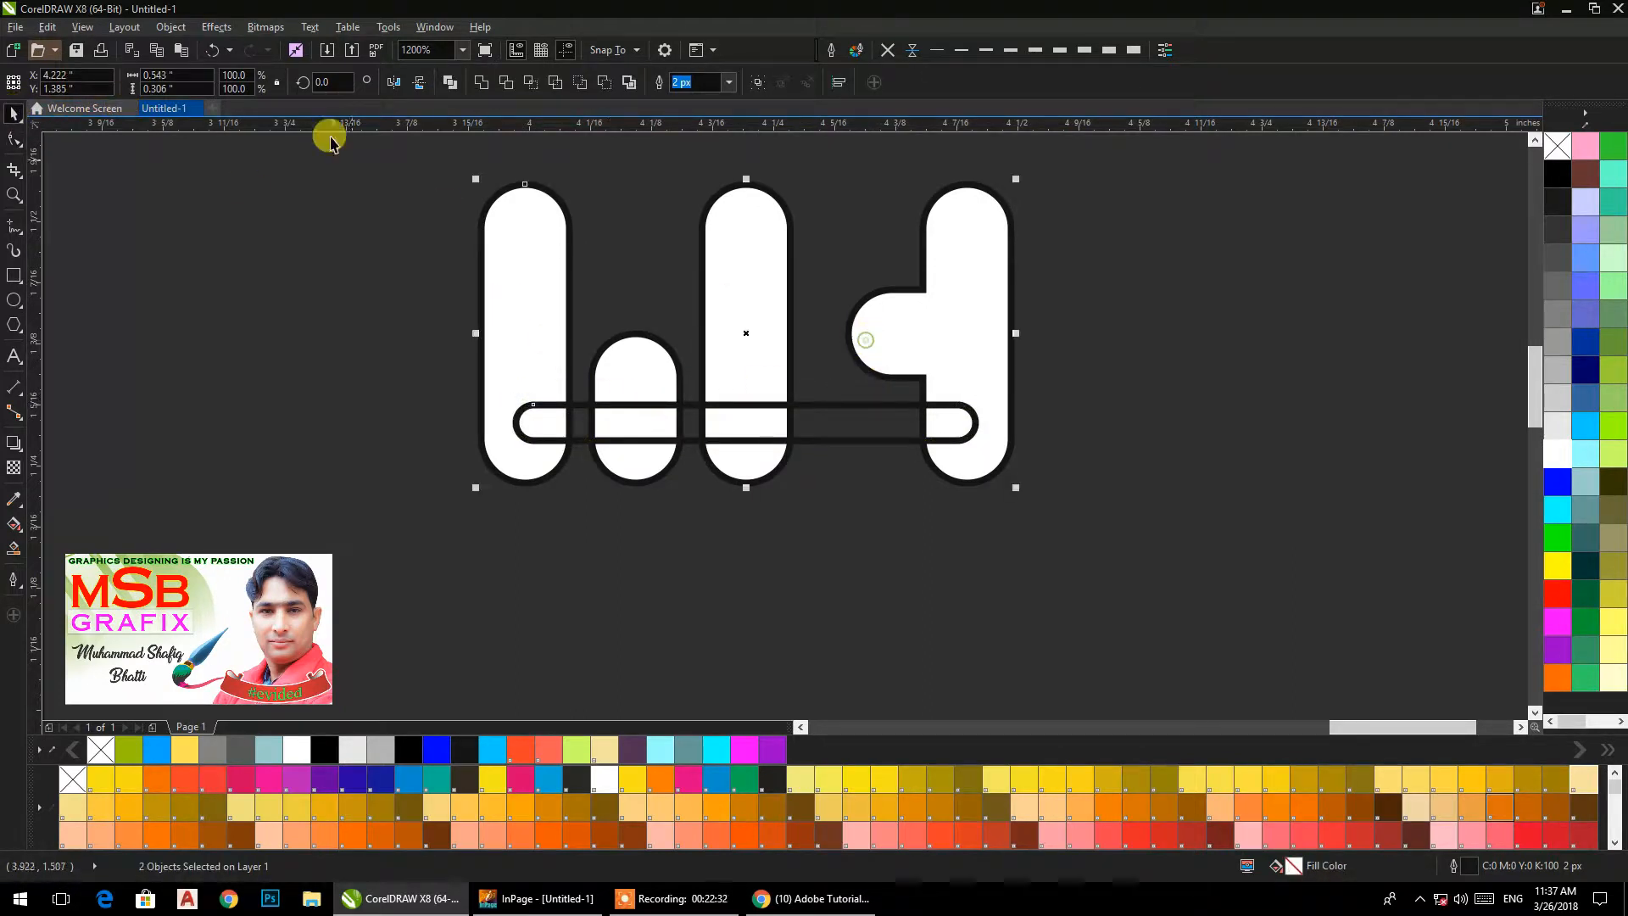
click(434, 82)
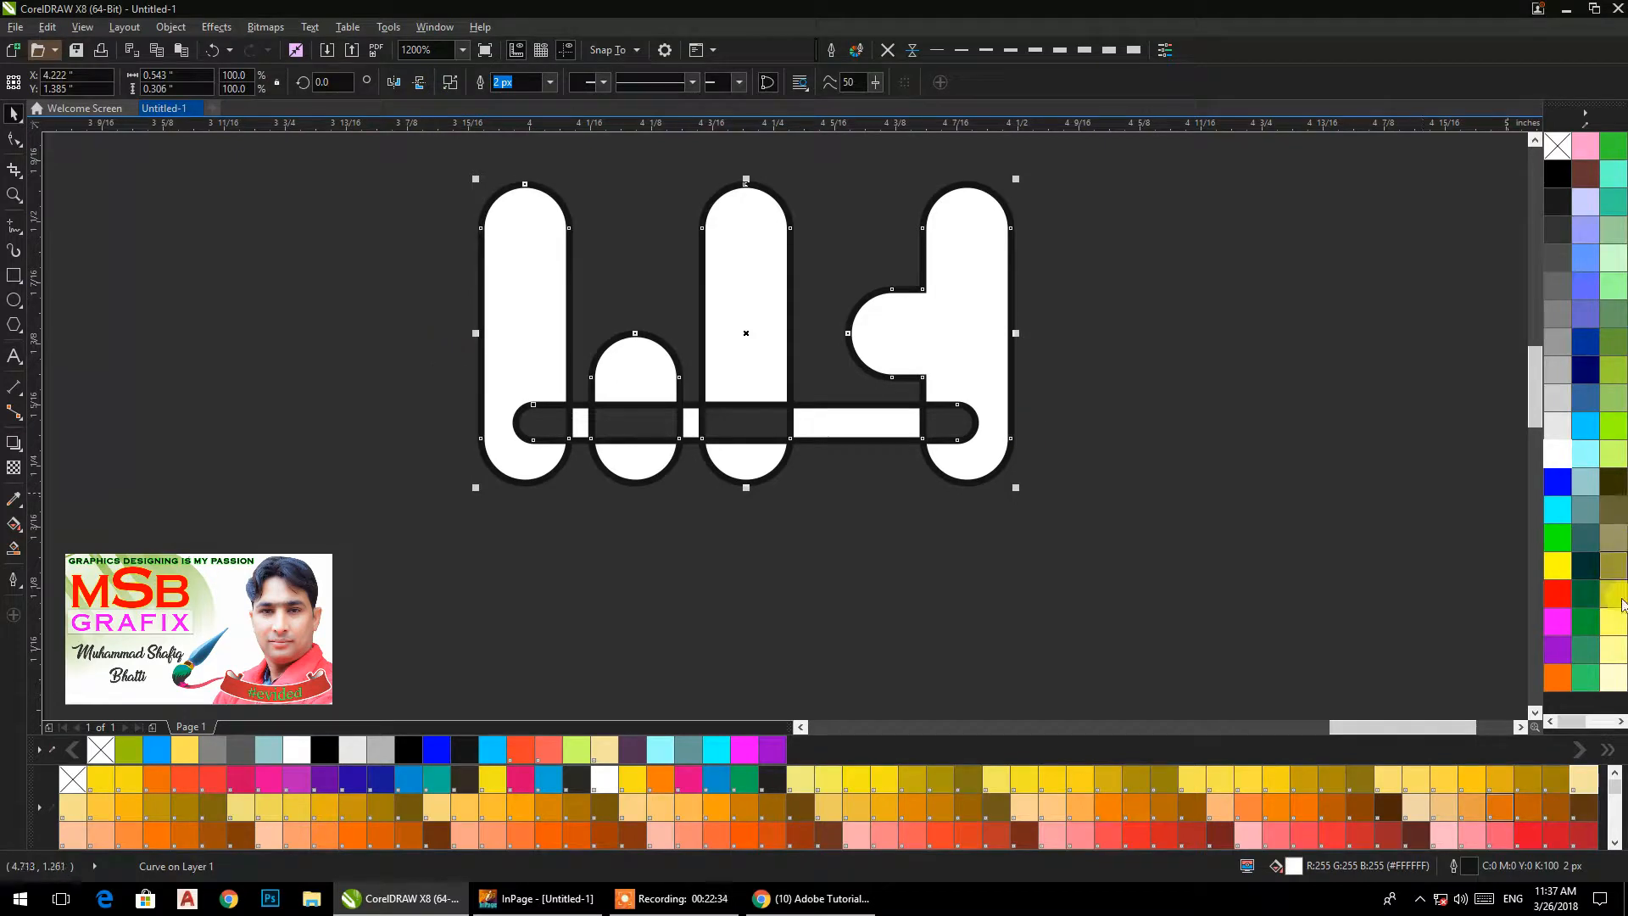
Fill the combined logo with orange (#FF6600) and remove its outline.
click(1558, 677)
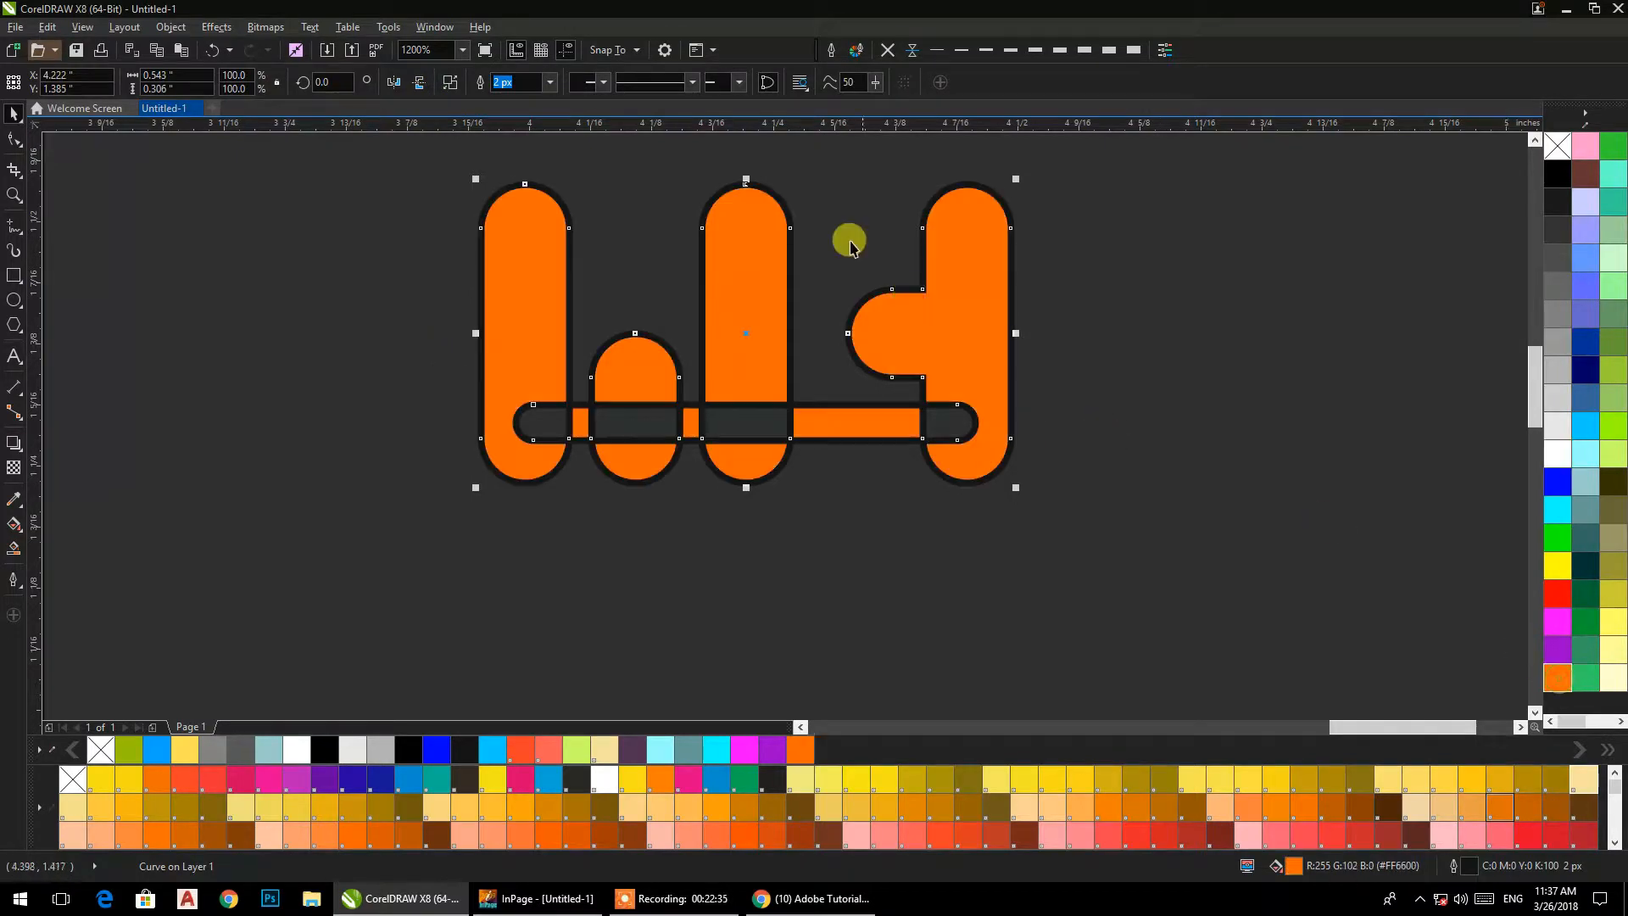
click(887, 51)
scroll(850, 353, down, 4)
scroll(817, 418, up, 2)
click(1078, 567)
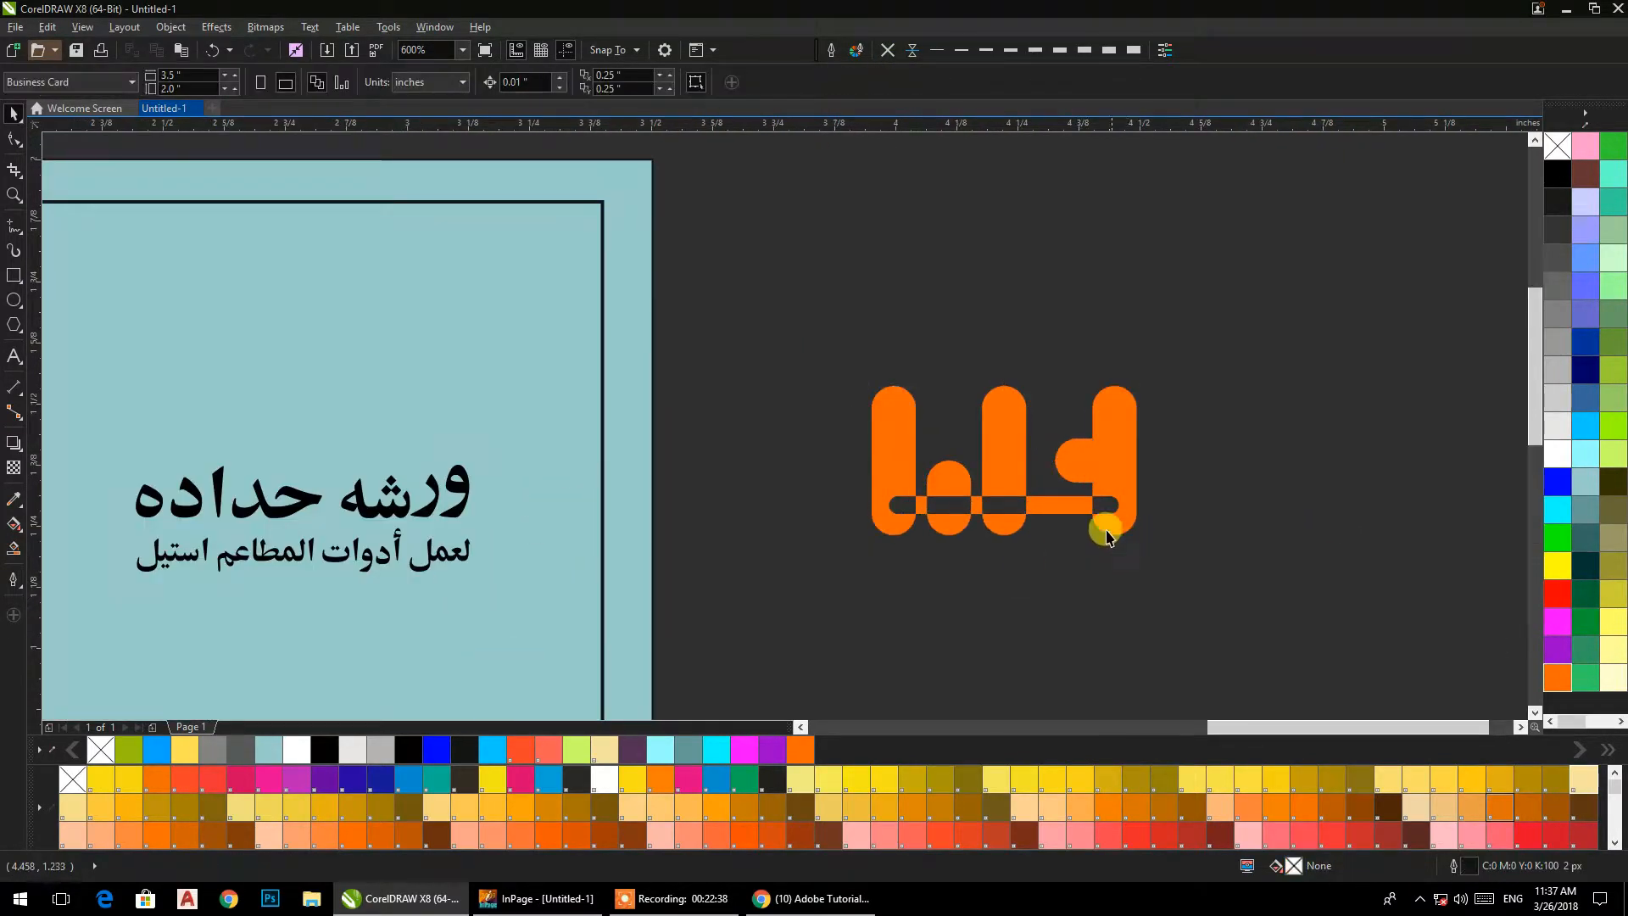
Add the artistic text "Warsha Hadada" at the logo.
drag(1087, 506, 984, 416)
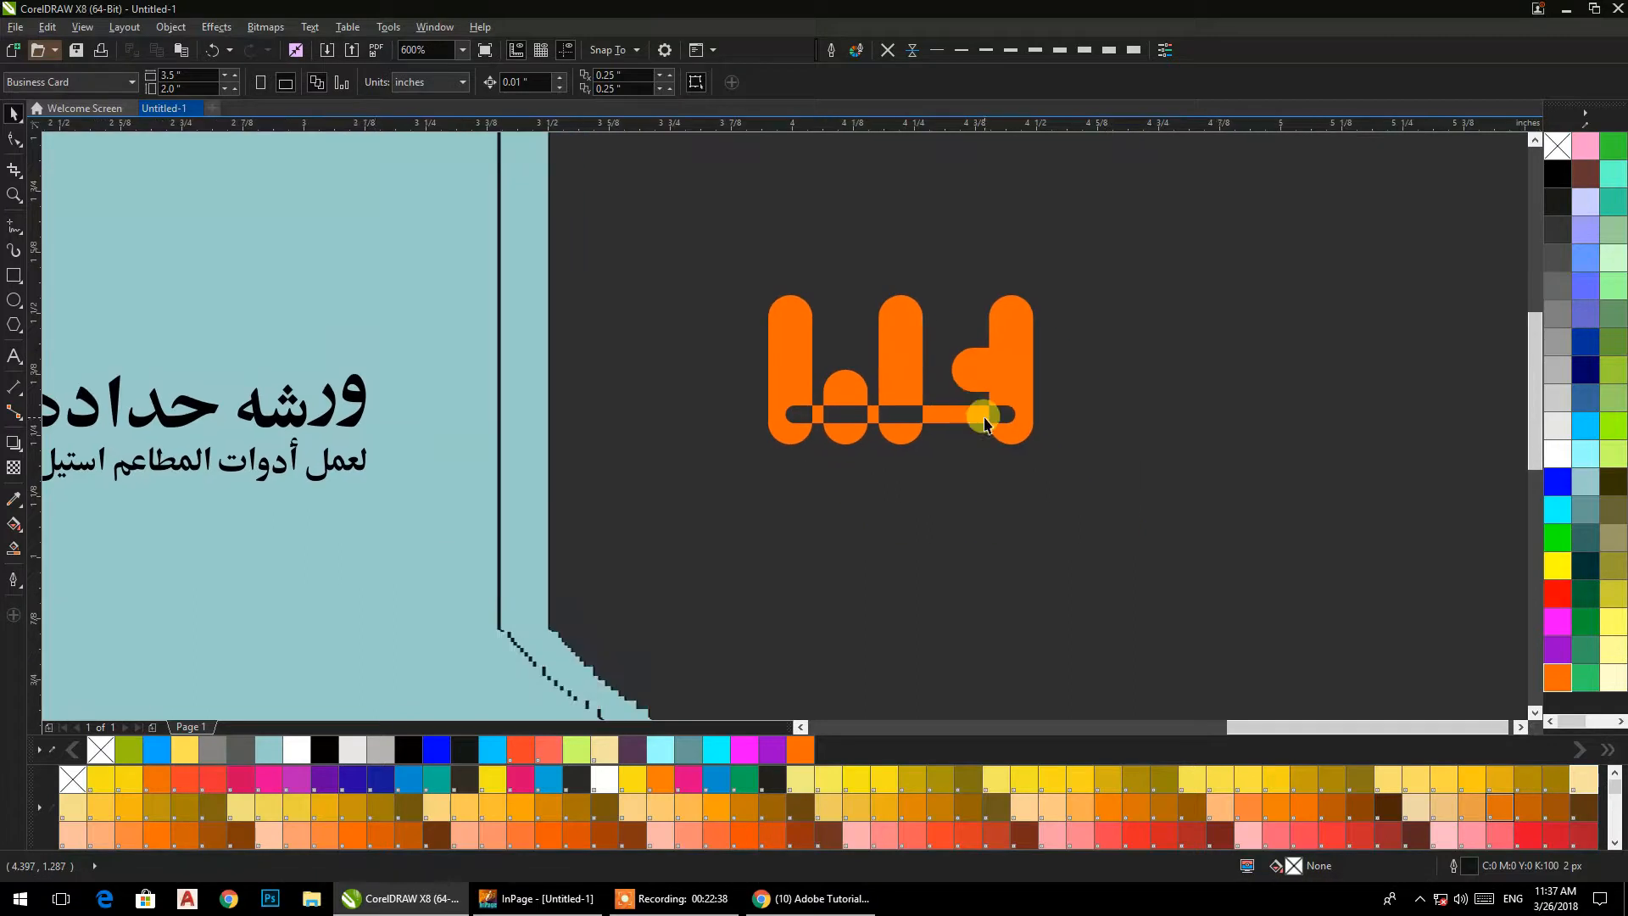
click(13, 356)
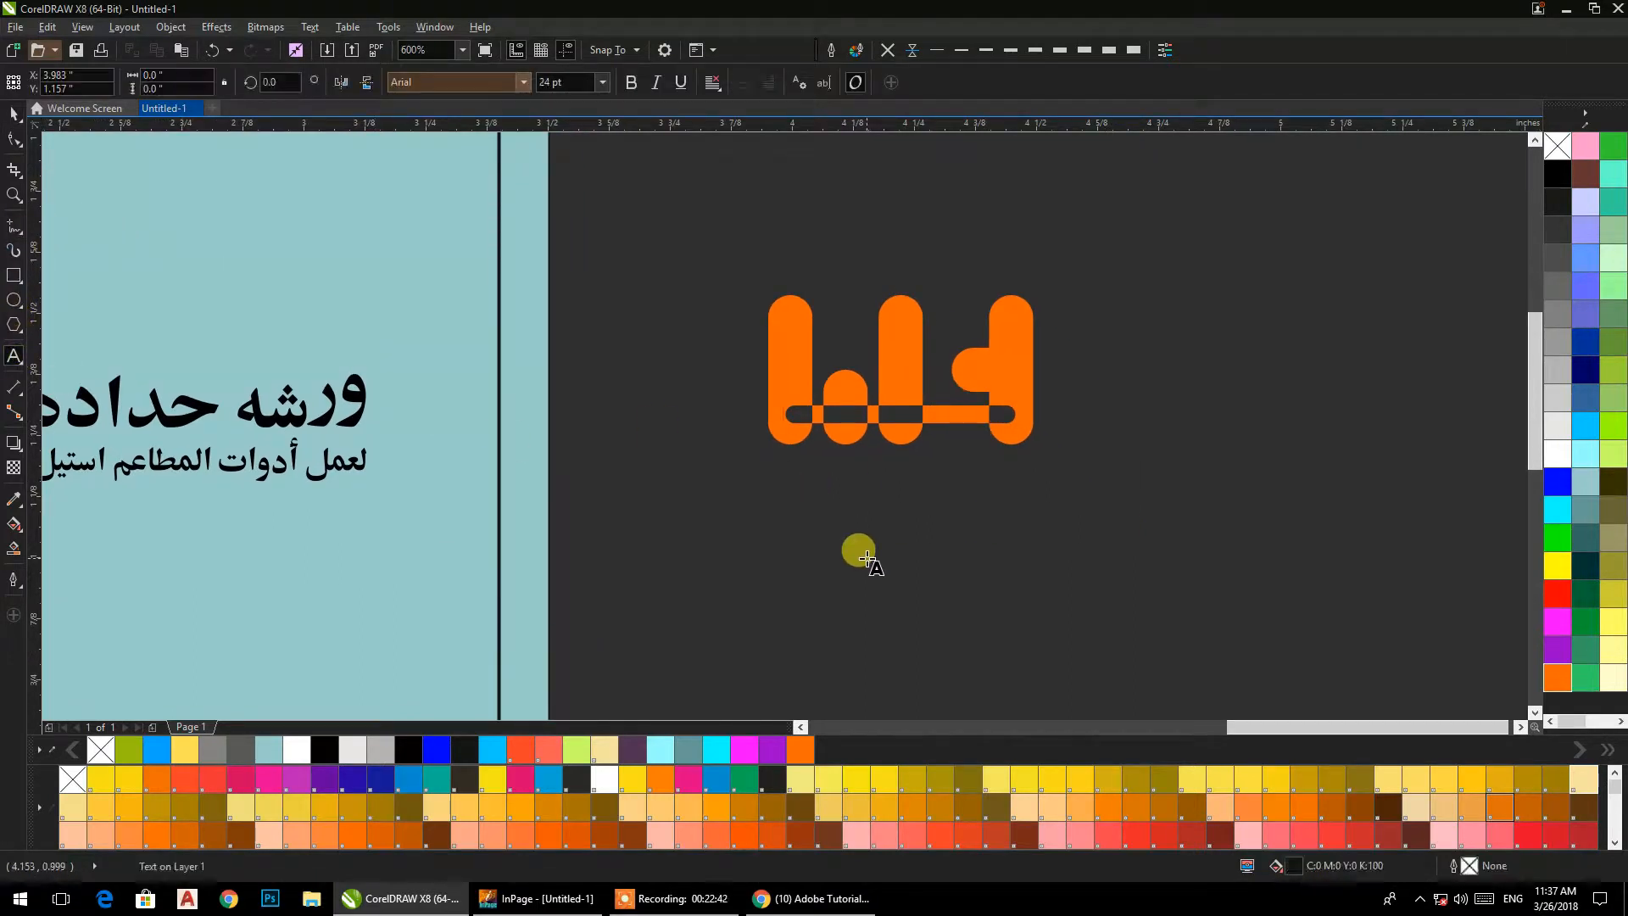
text(Wa)
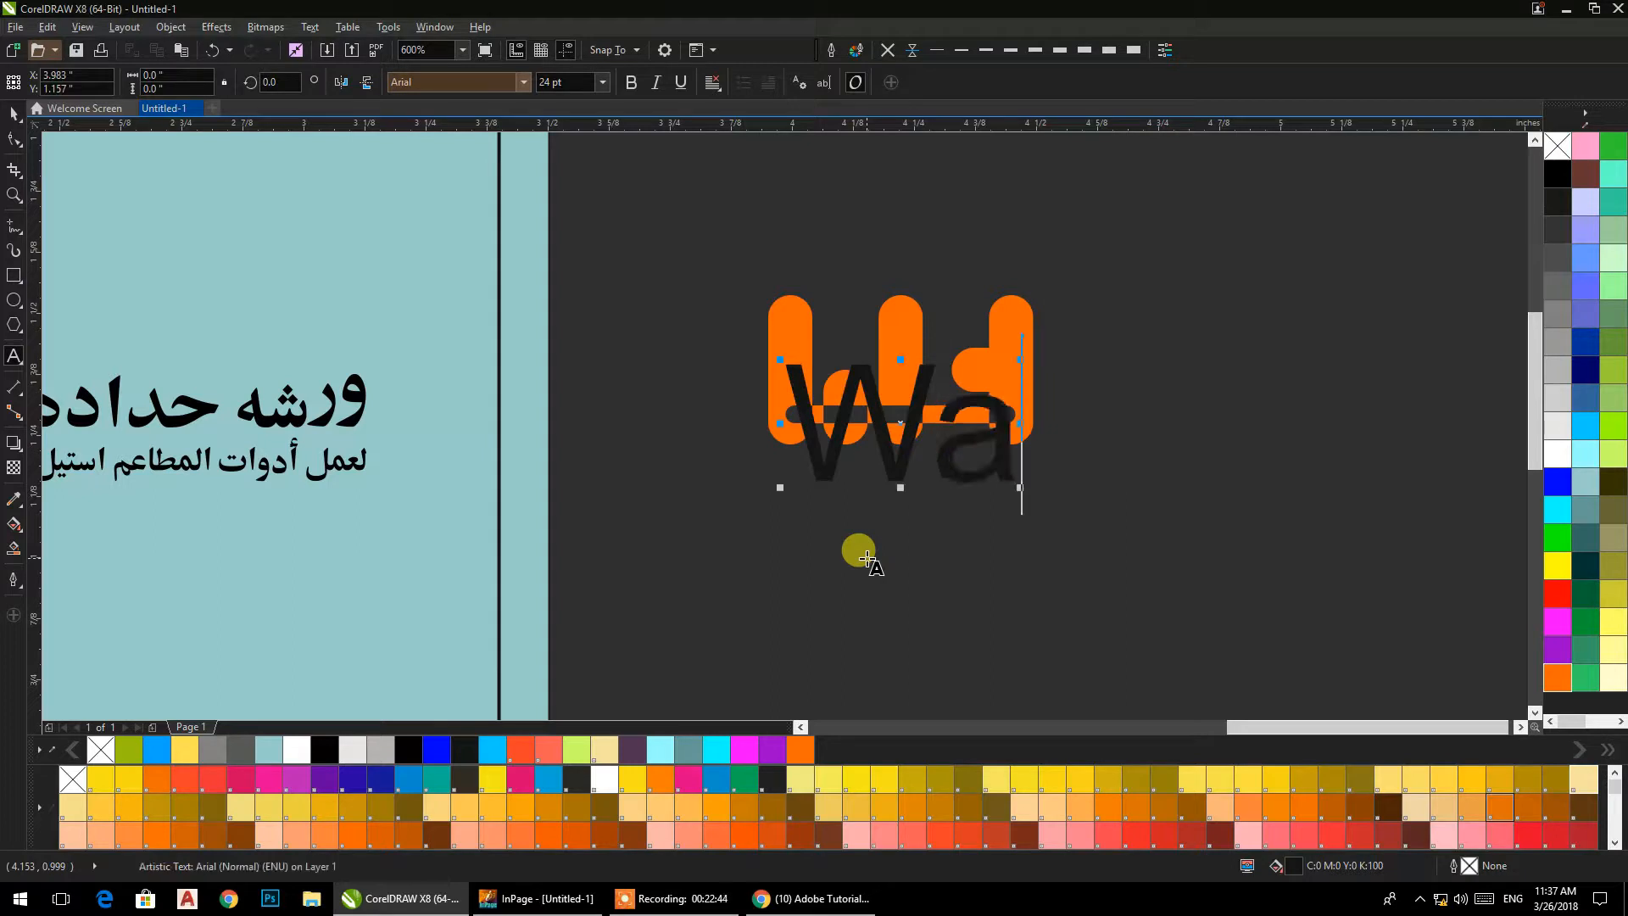
text(rsha)
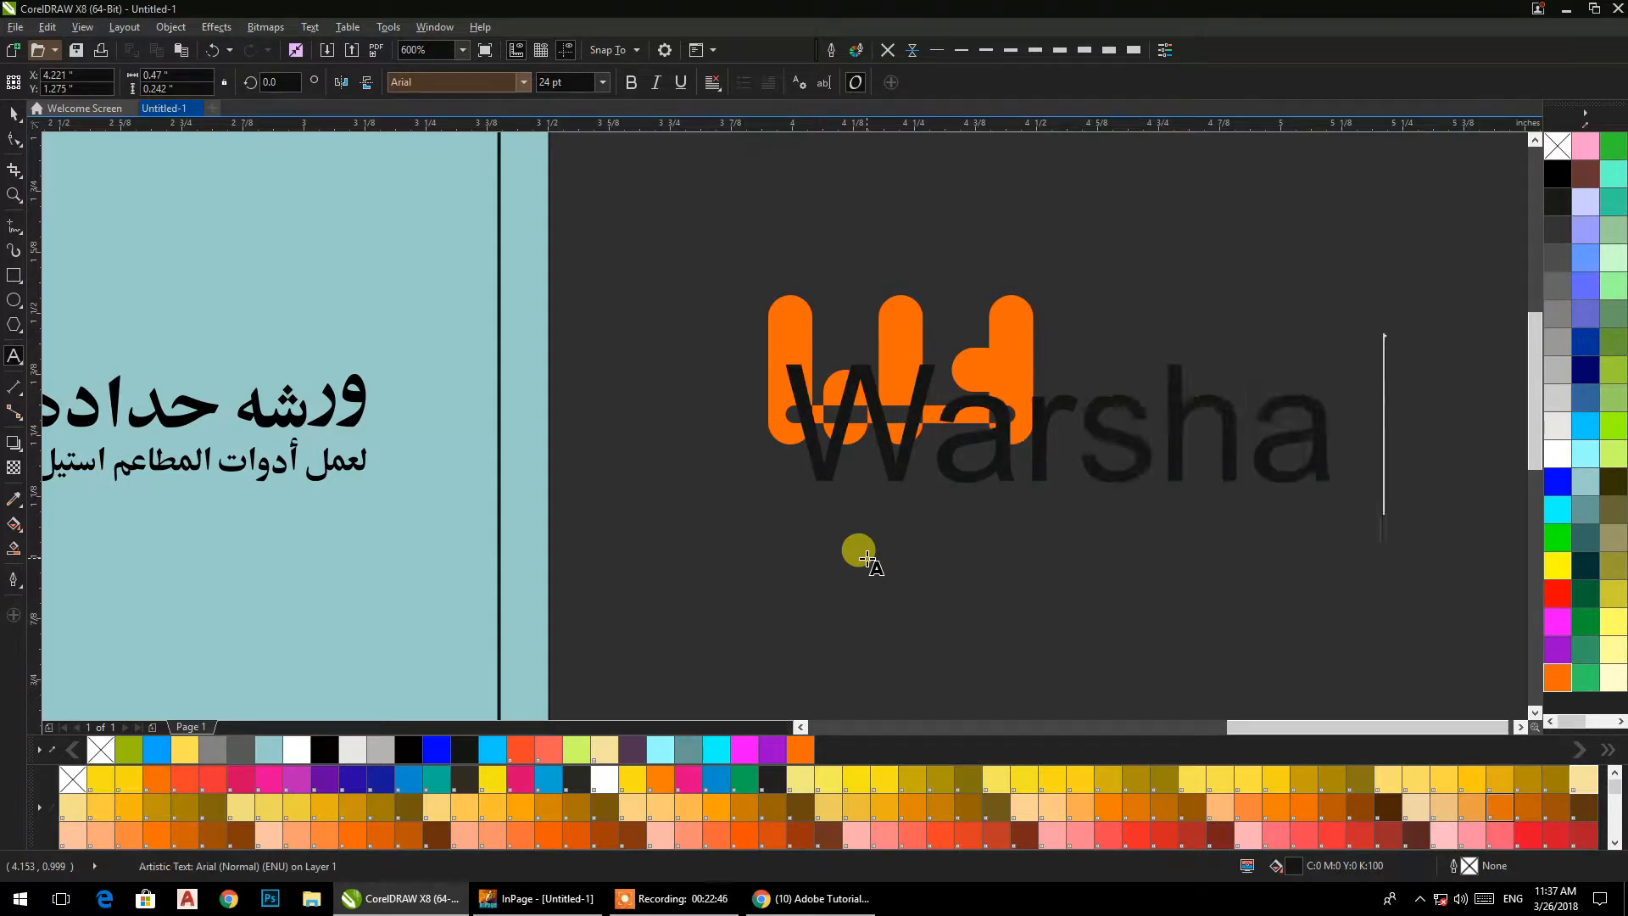
text( Hadada)
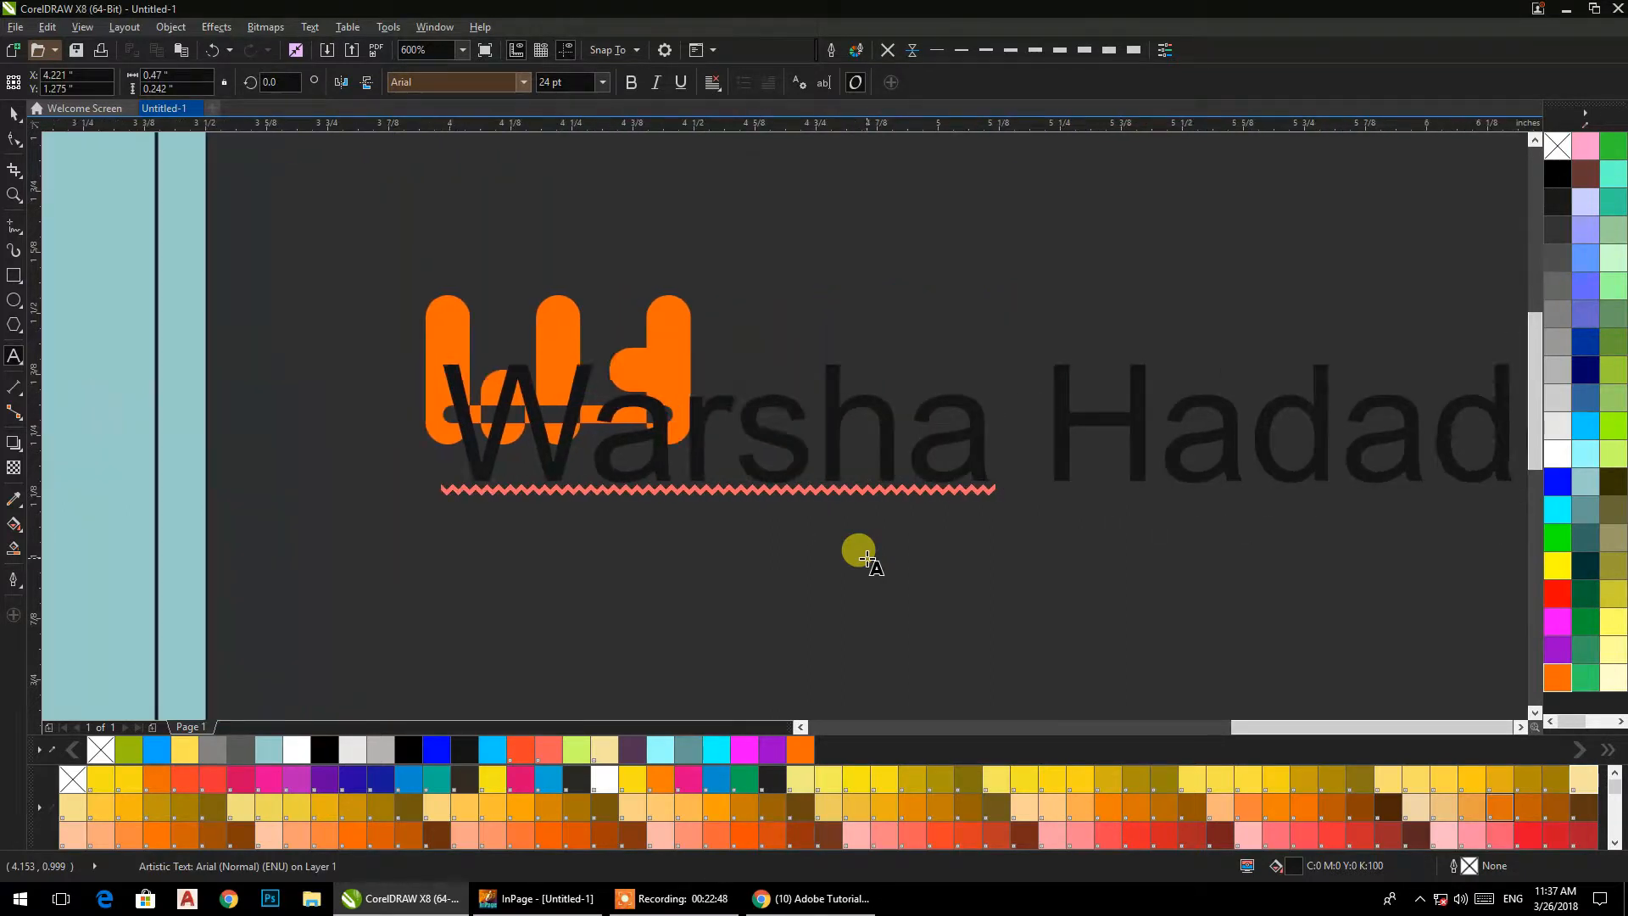
click(15, 114)
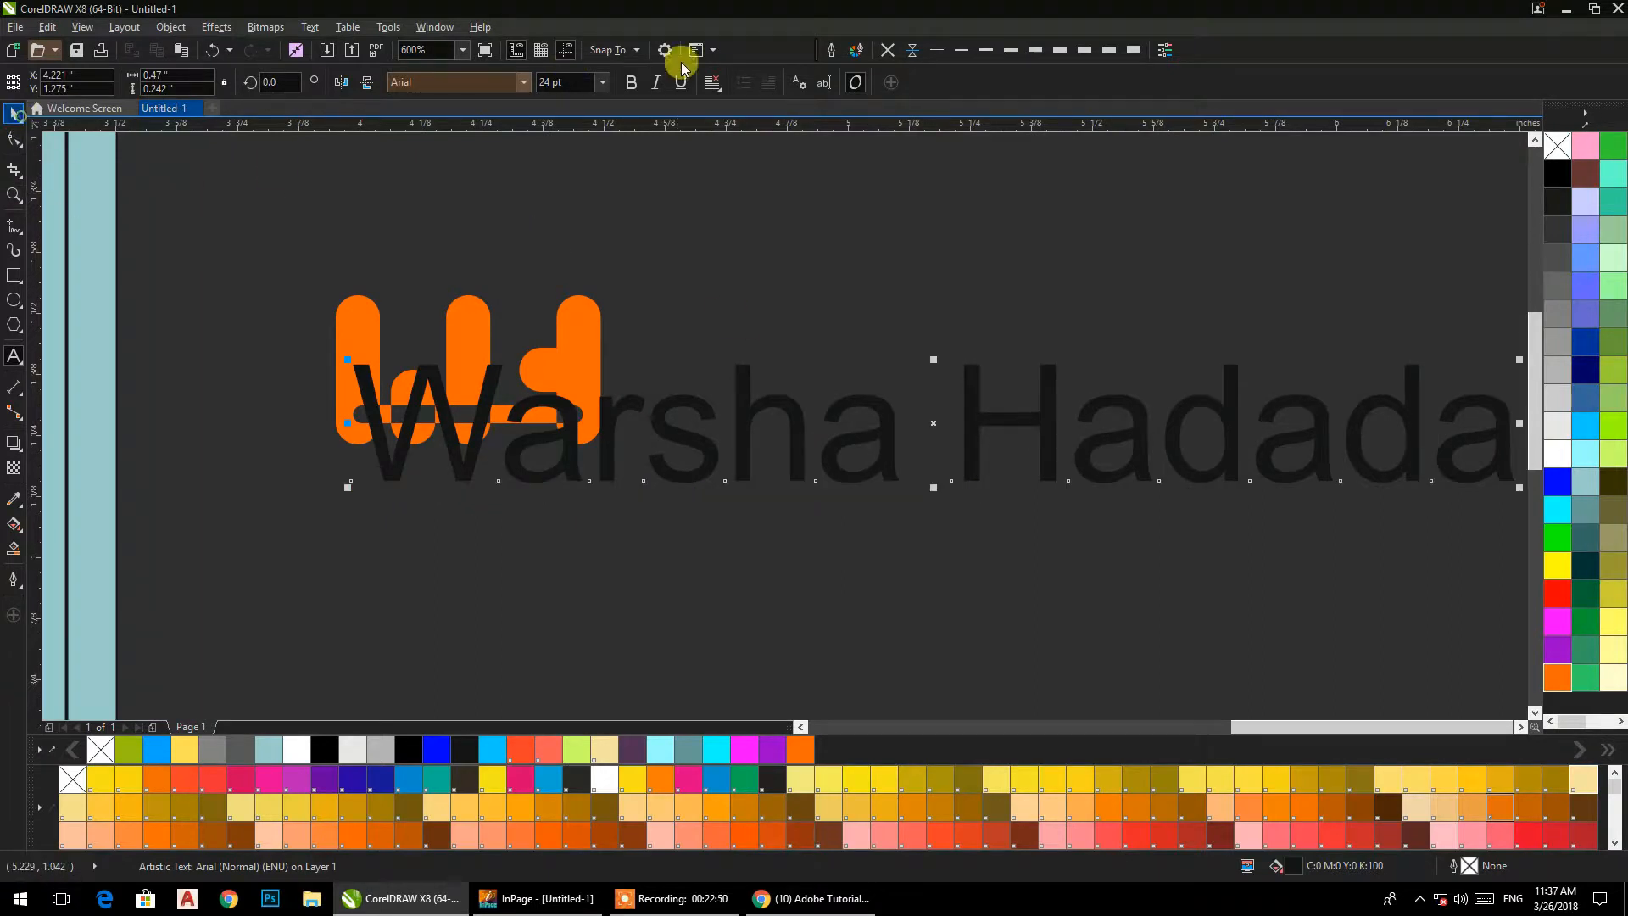
Set the font of the "Warsha Hadada" text to Impact.
click(630, 84)
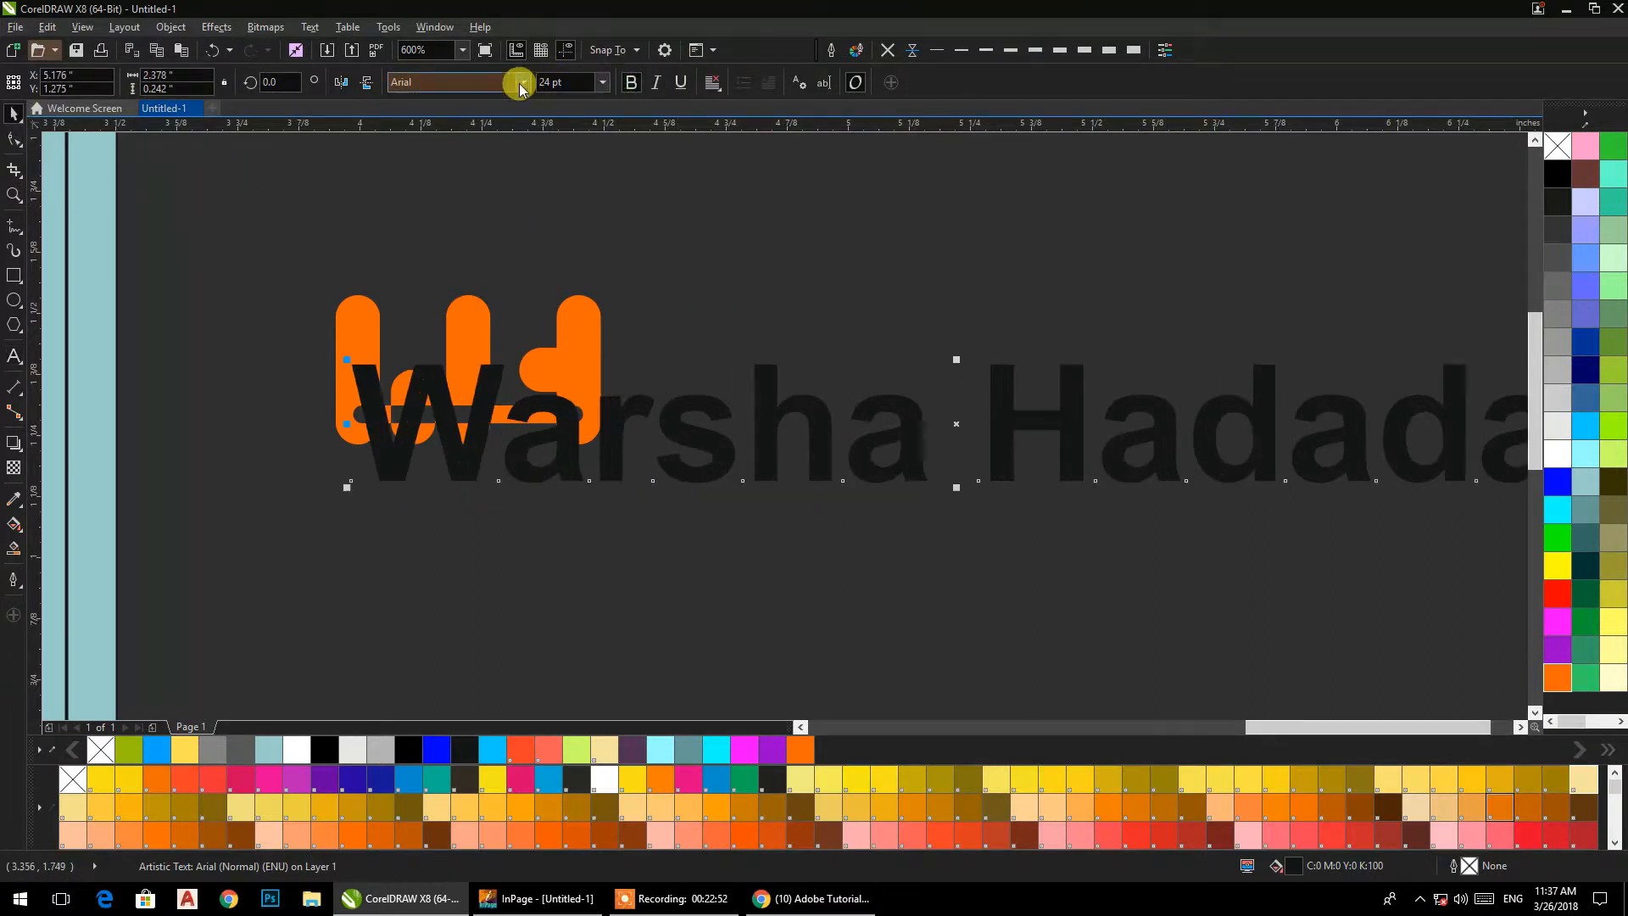
click(521, 81)
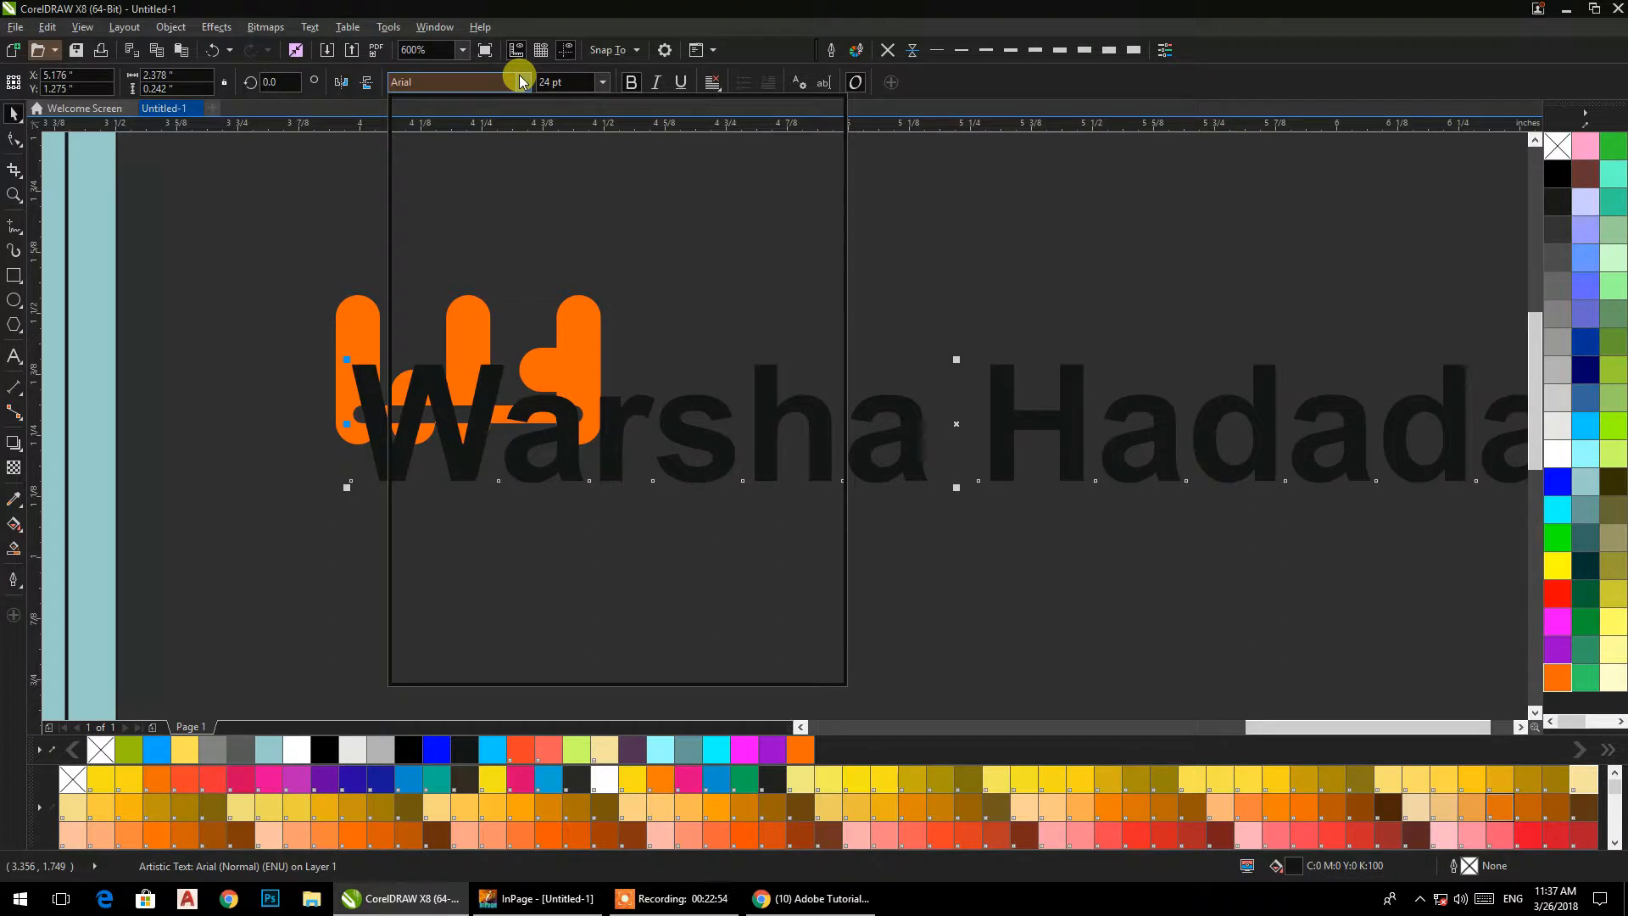
text(Impact)
key(Return)
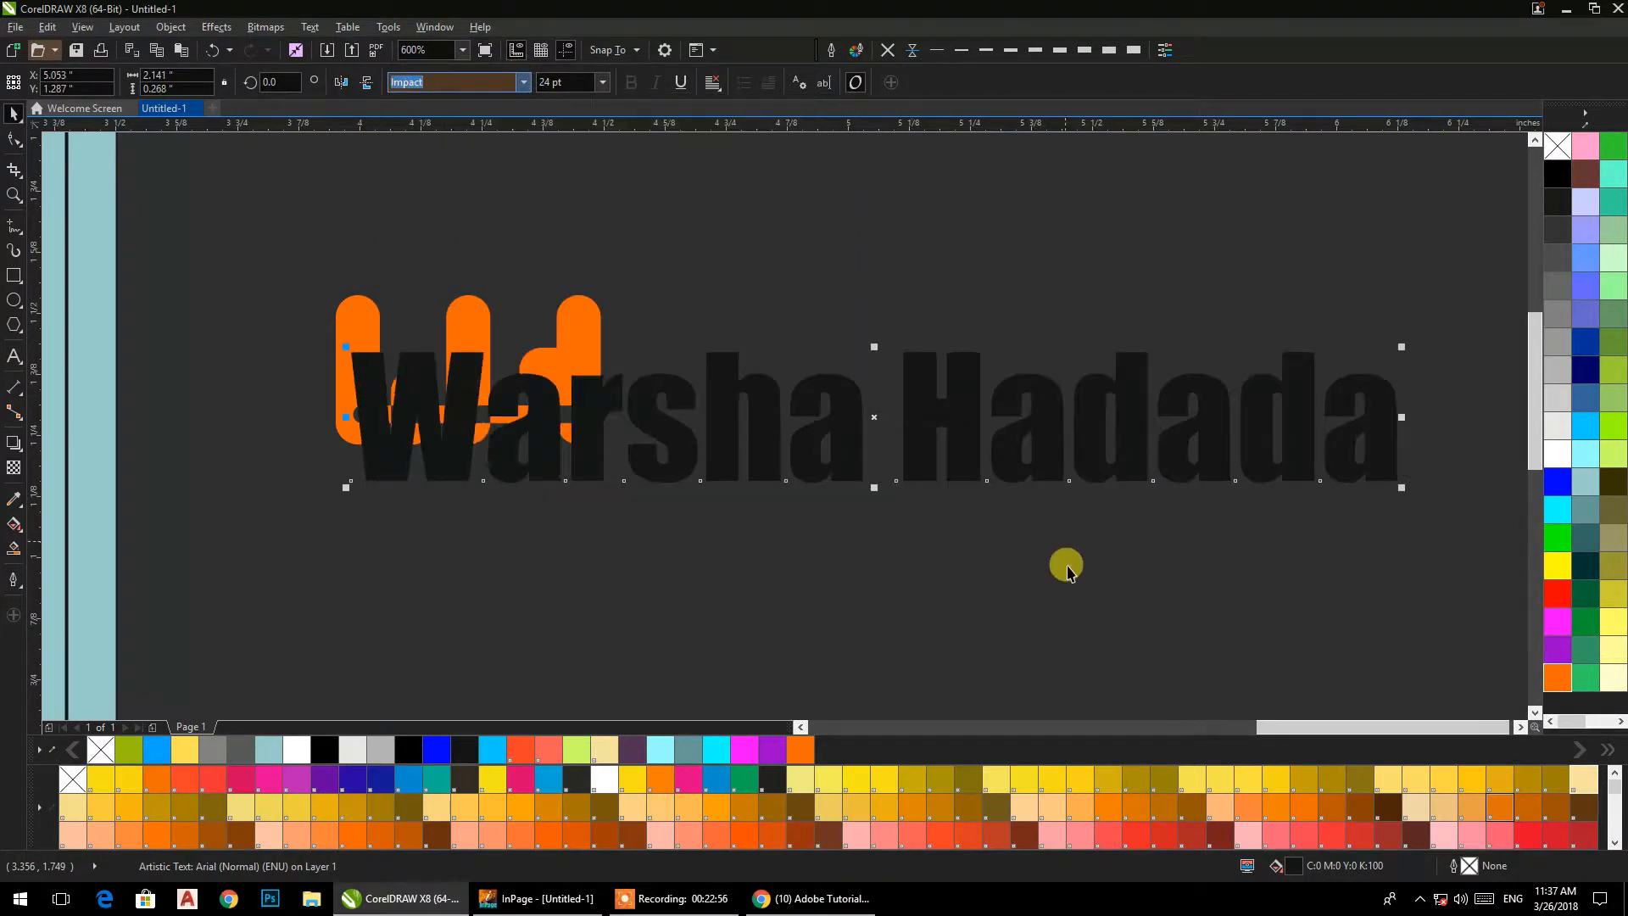
Change the case of the "Warsha Hadada" text to uppercase.
click(310, 27)
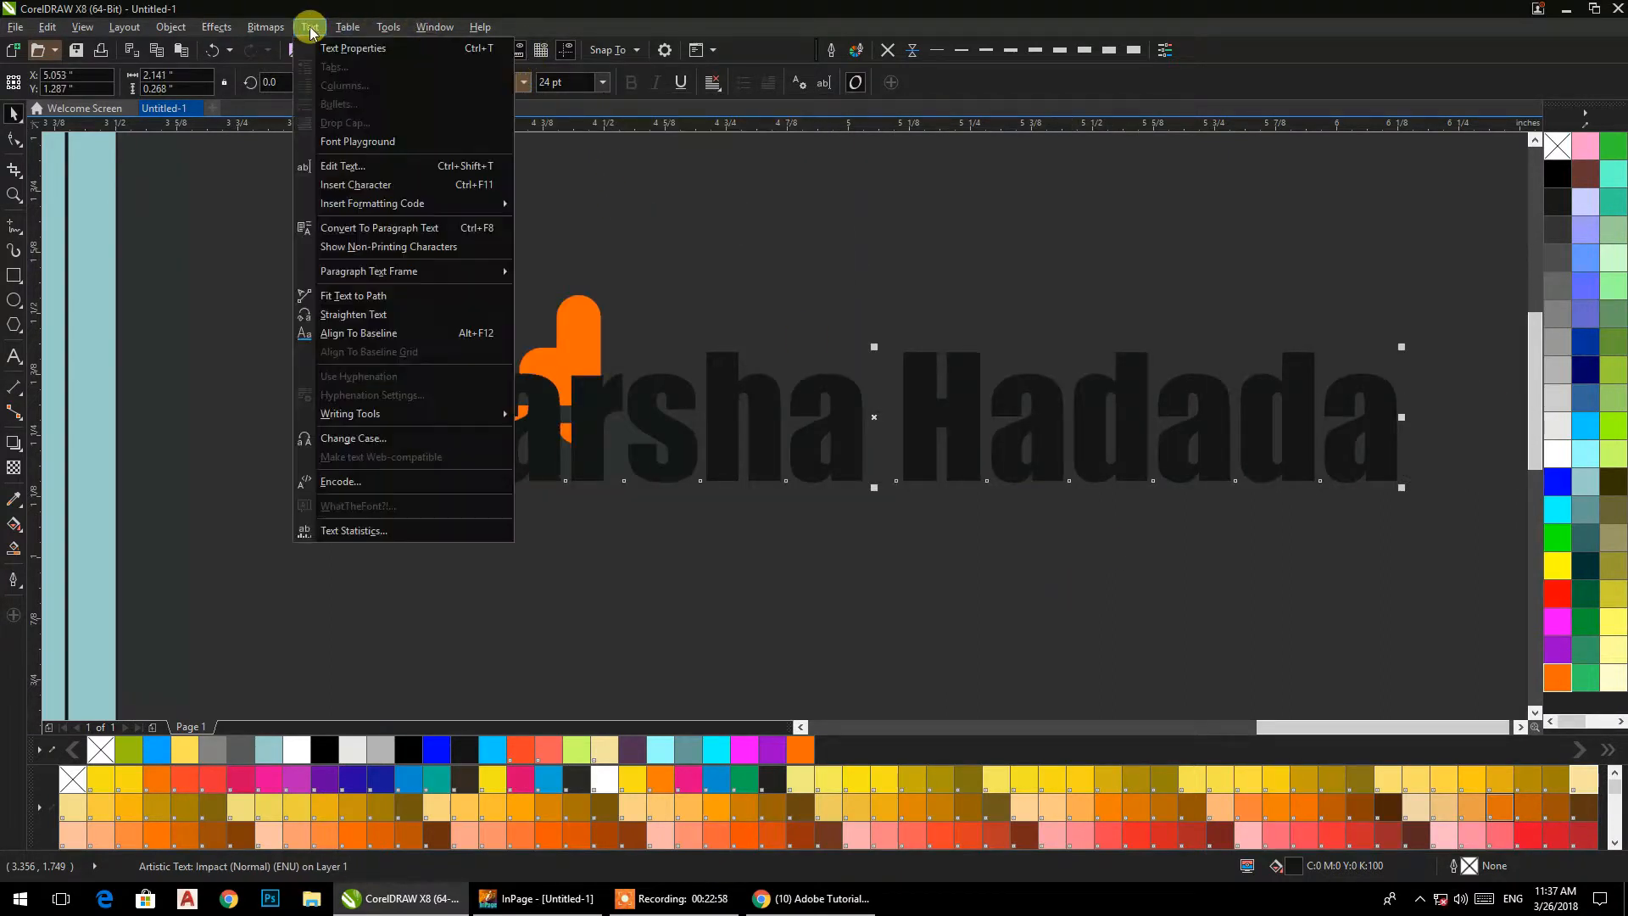
click(335, 442)
click(715, 429)
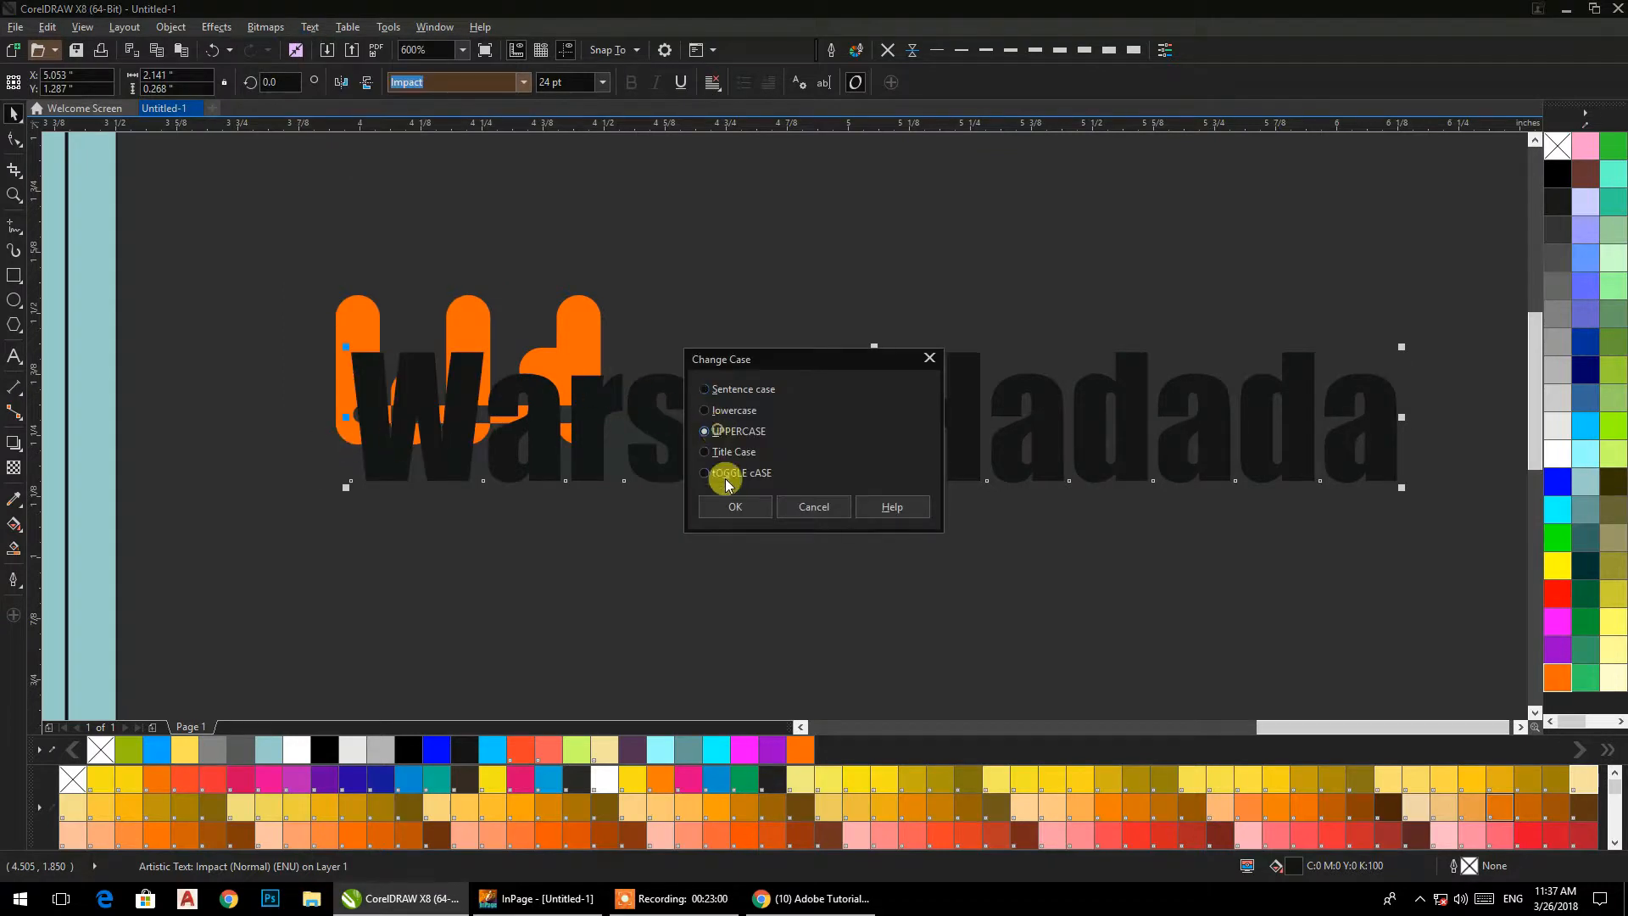
click(737, 507)
Scale the "WARSHA HADADA" text down to about 7.3 pt and place it just below the orange logo shape.
drag(1402, 487, 670, 431)
drag(646, 364, 602, 489)
drag(665, 561, 954, 544)
scroll(1008, 544, up, 2)
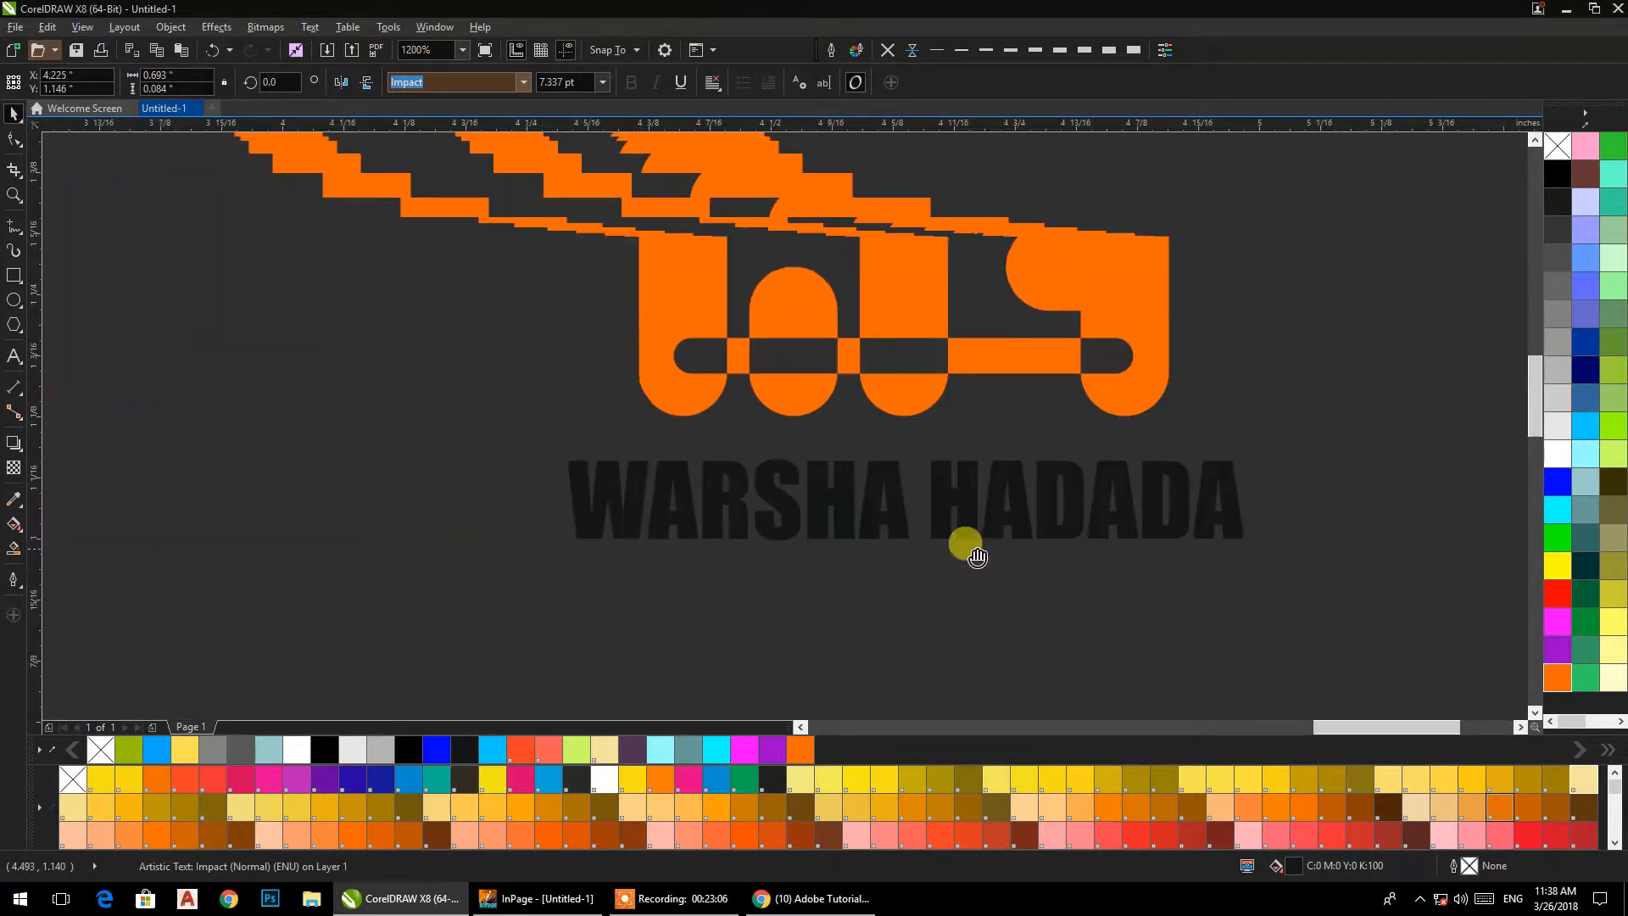
Centre the "WARSHA HADADA" text horizontally under the orange logo shape.
shift+click(922, 407)
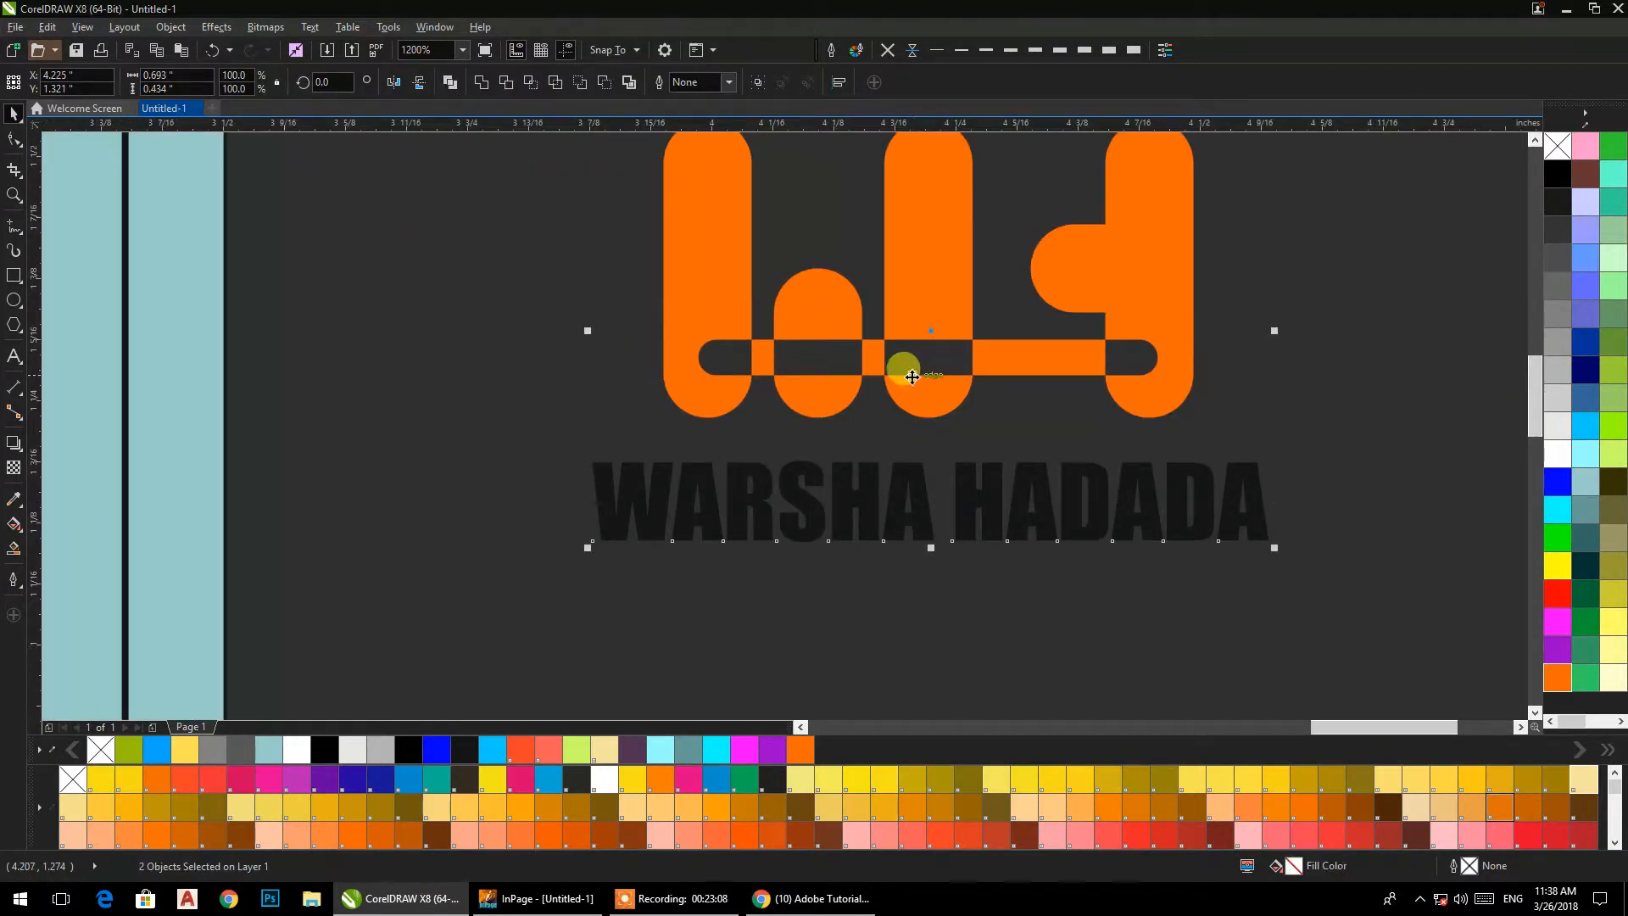
key(e)
key(ctrl+z)
click(1340, 454)
click(1219, 516)
shift+click(1185, 365)
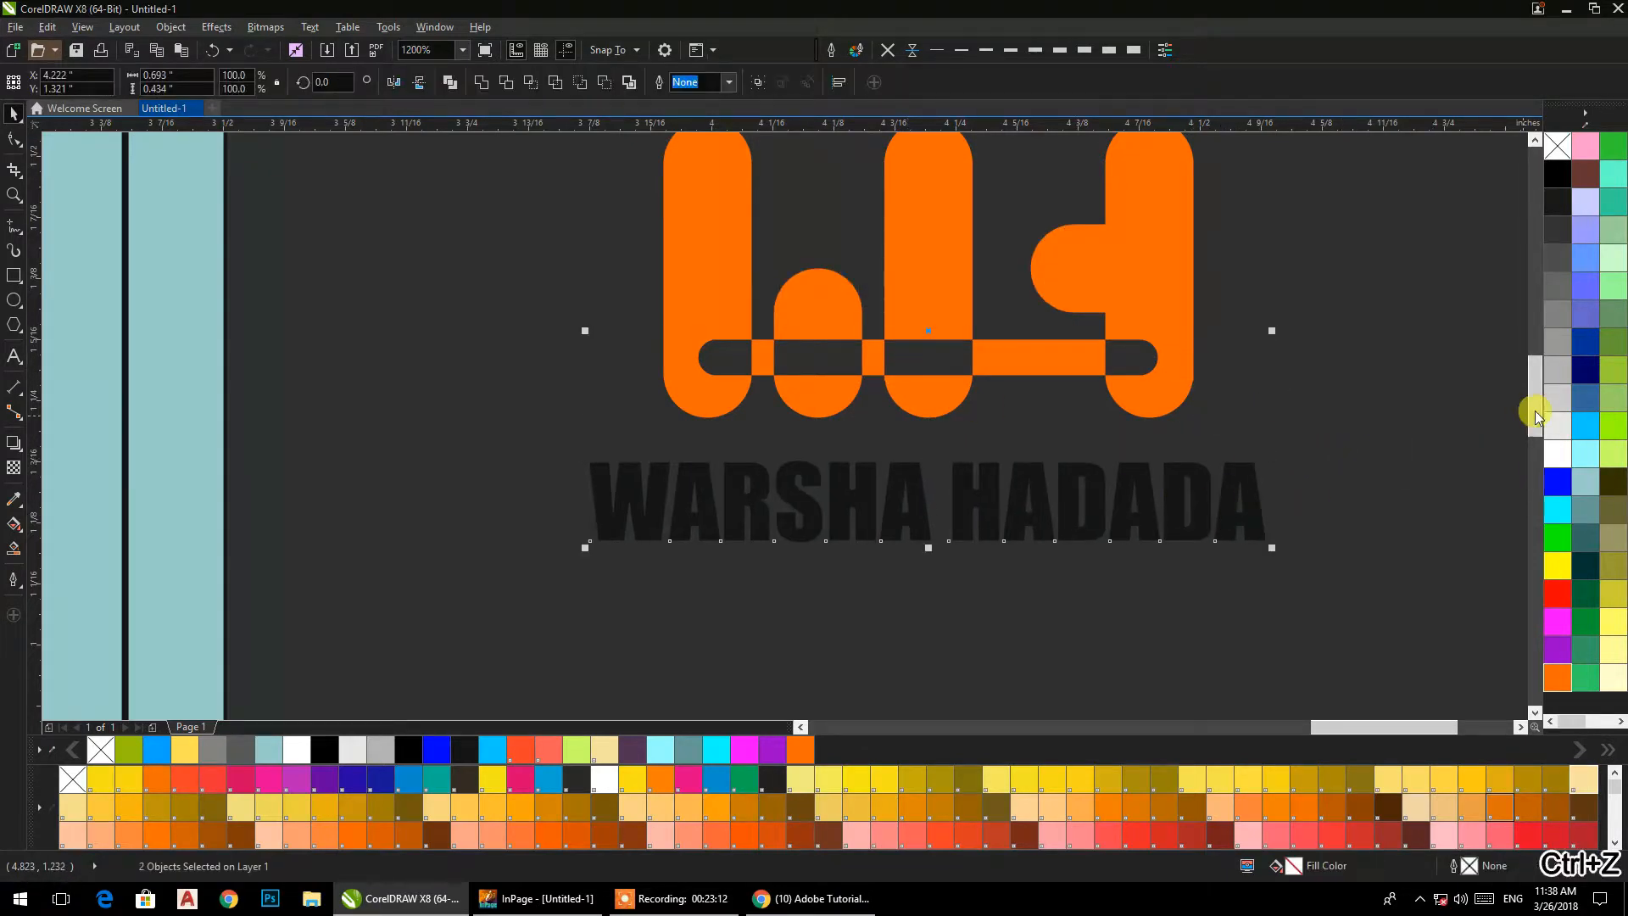
Fill both the logo shape and the "WARSHA HADADA" text with white.
click(1558, 453)
scroll(1204, 343, down, 3)
drag(1221, 392, 1050, 436)
click(1189, 427)
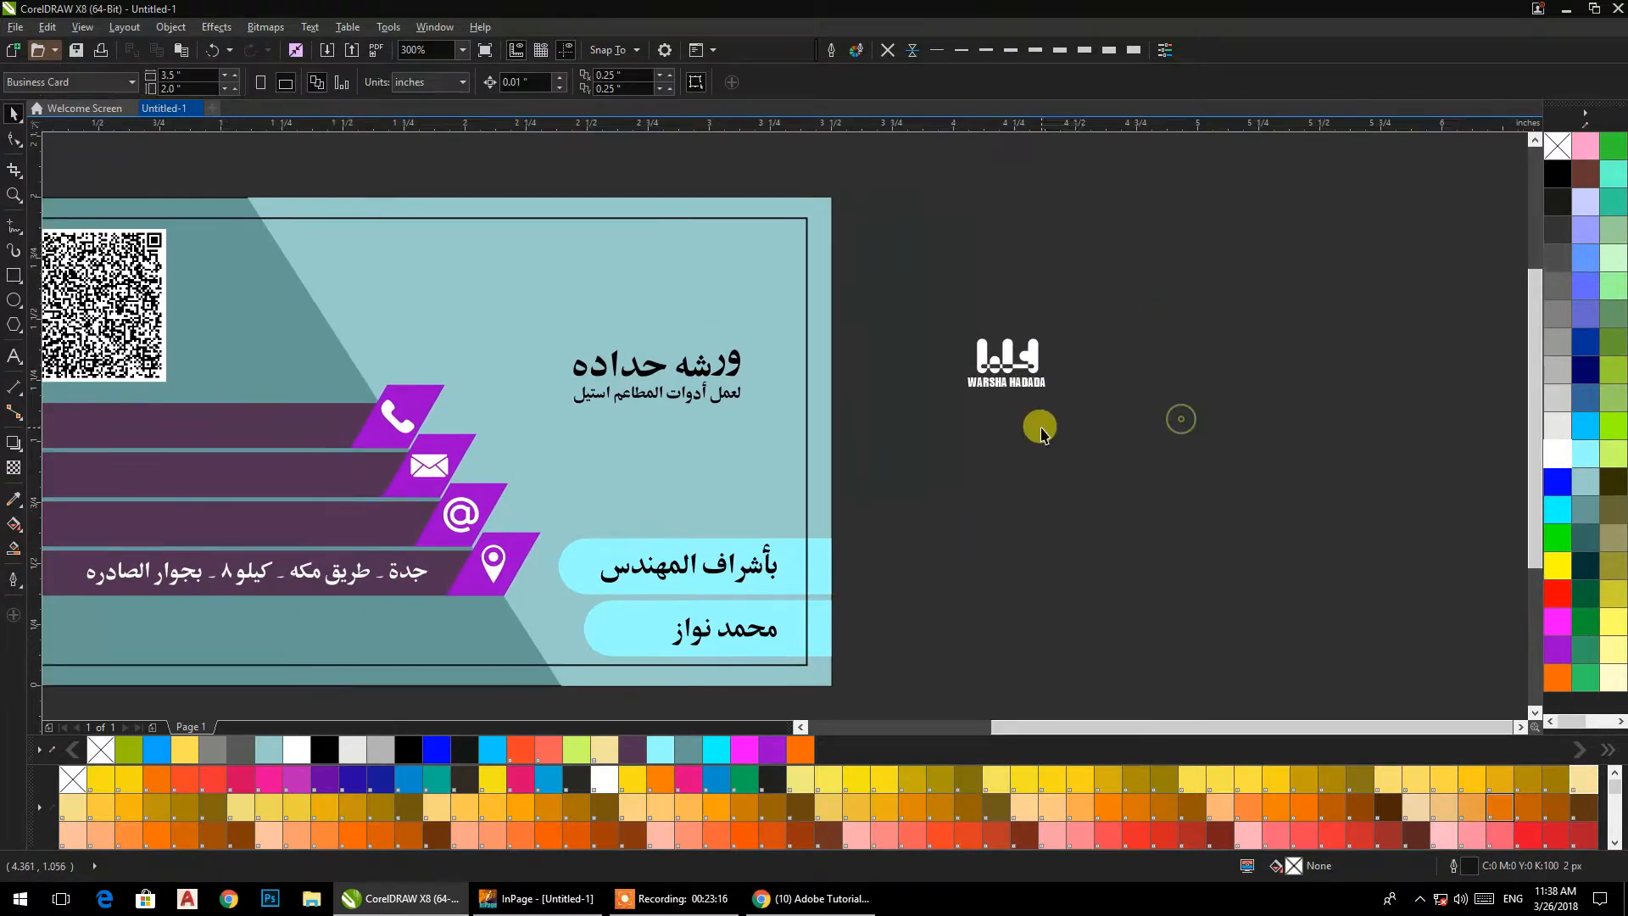
Draw a square of about 0.295 in below the white logo beside the card.
click(12, 281)
drag(935, 426, 1009, 500)
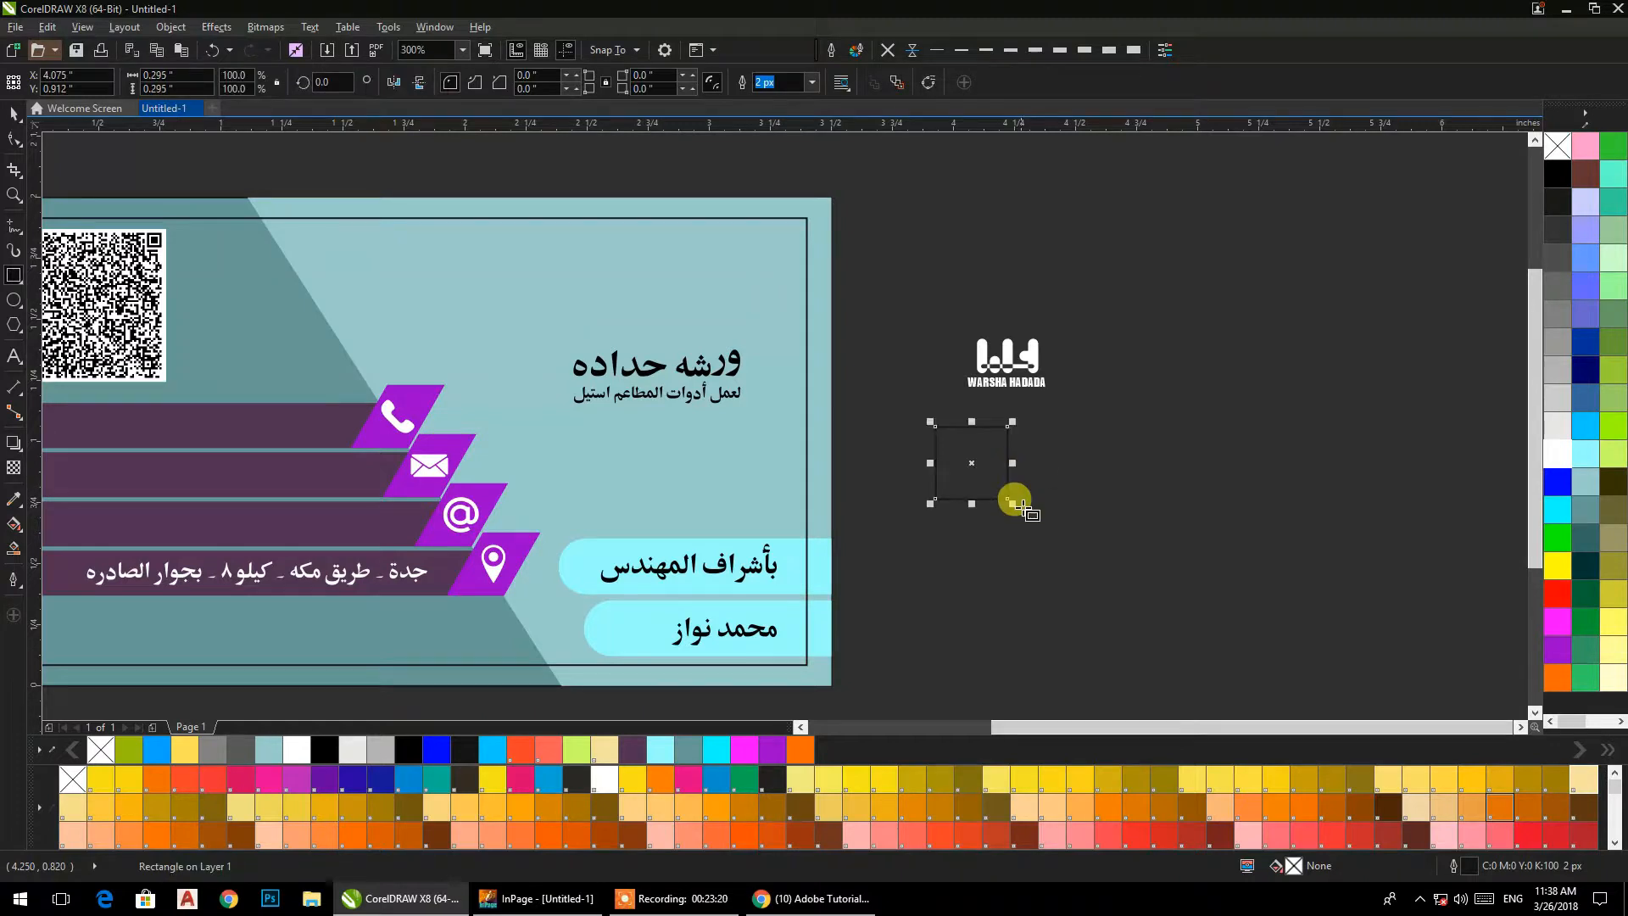
click(12, 128)
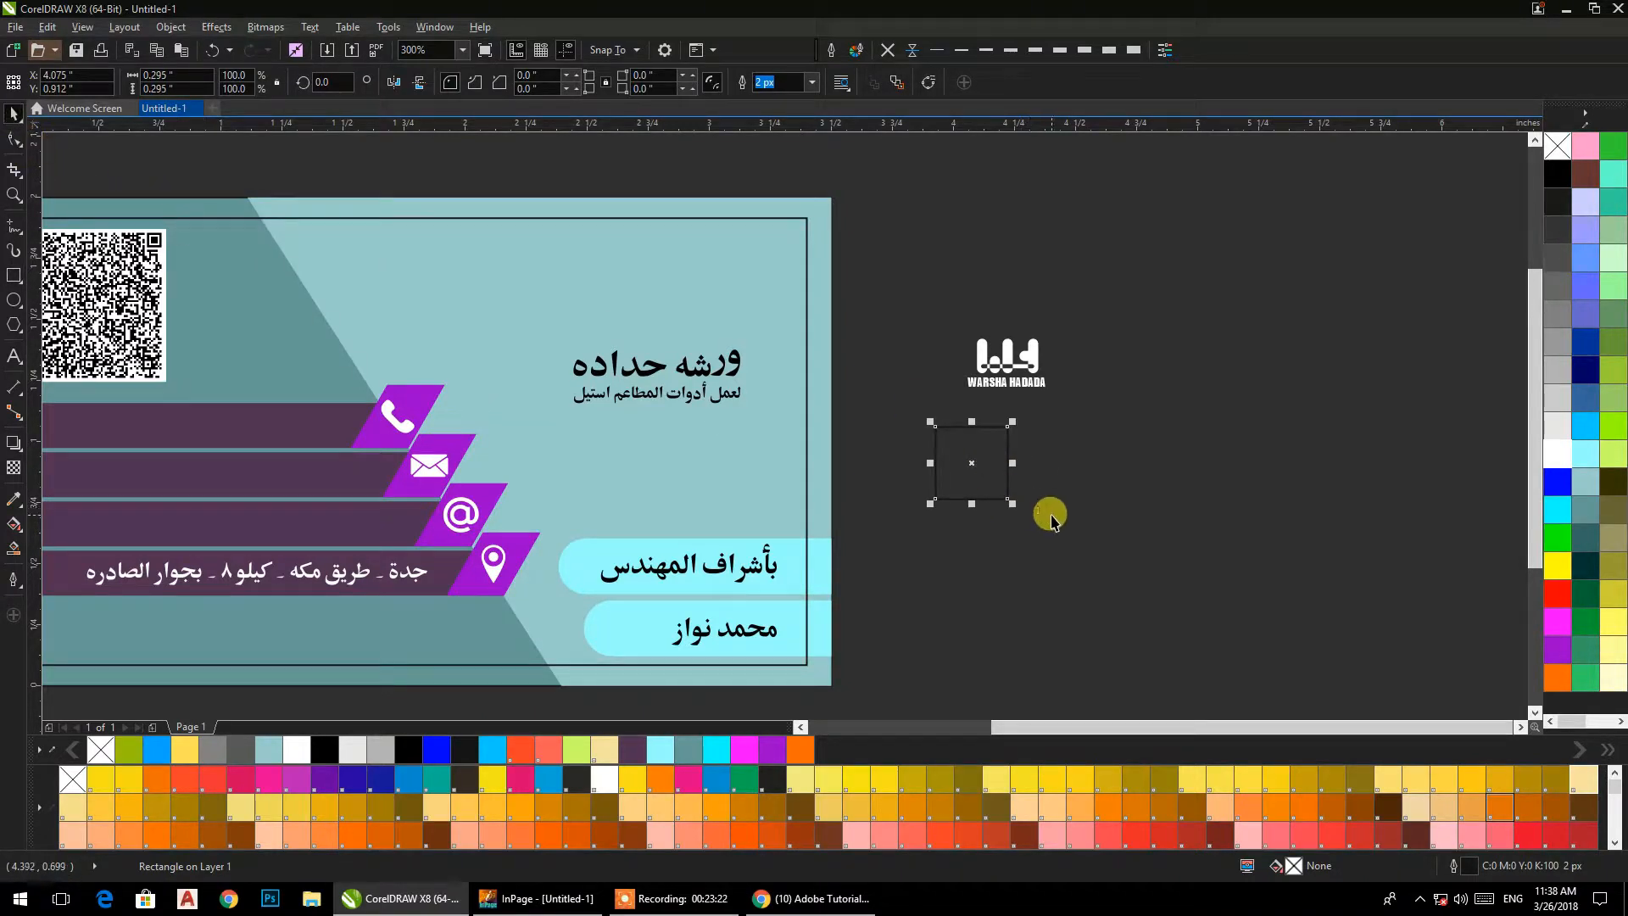
click(1050, 516)
Draw a six-sided polygon about 0.489 by 0.564 in around the square.
scroll(806, 465, up, 3)
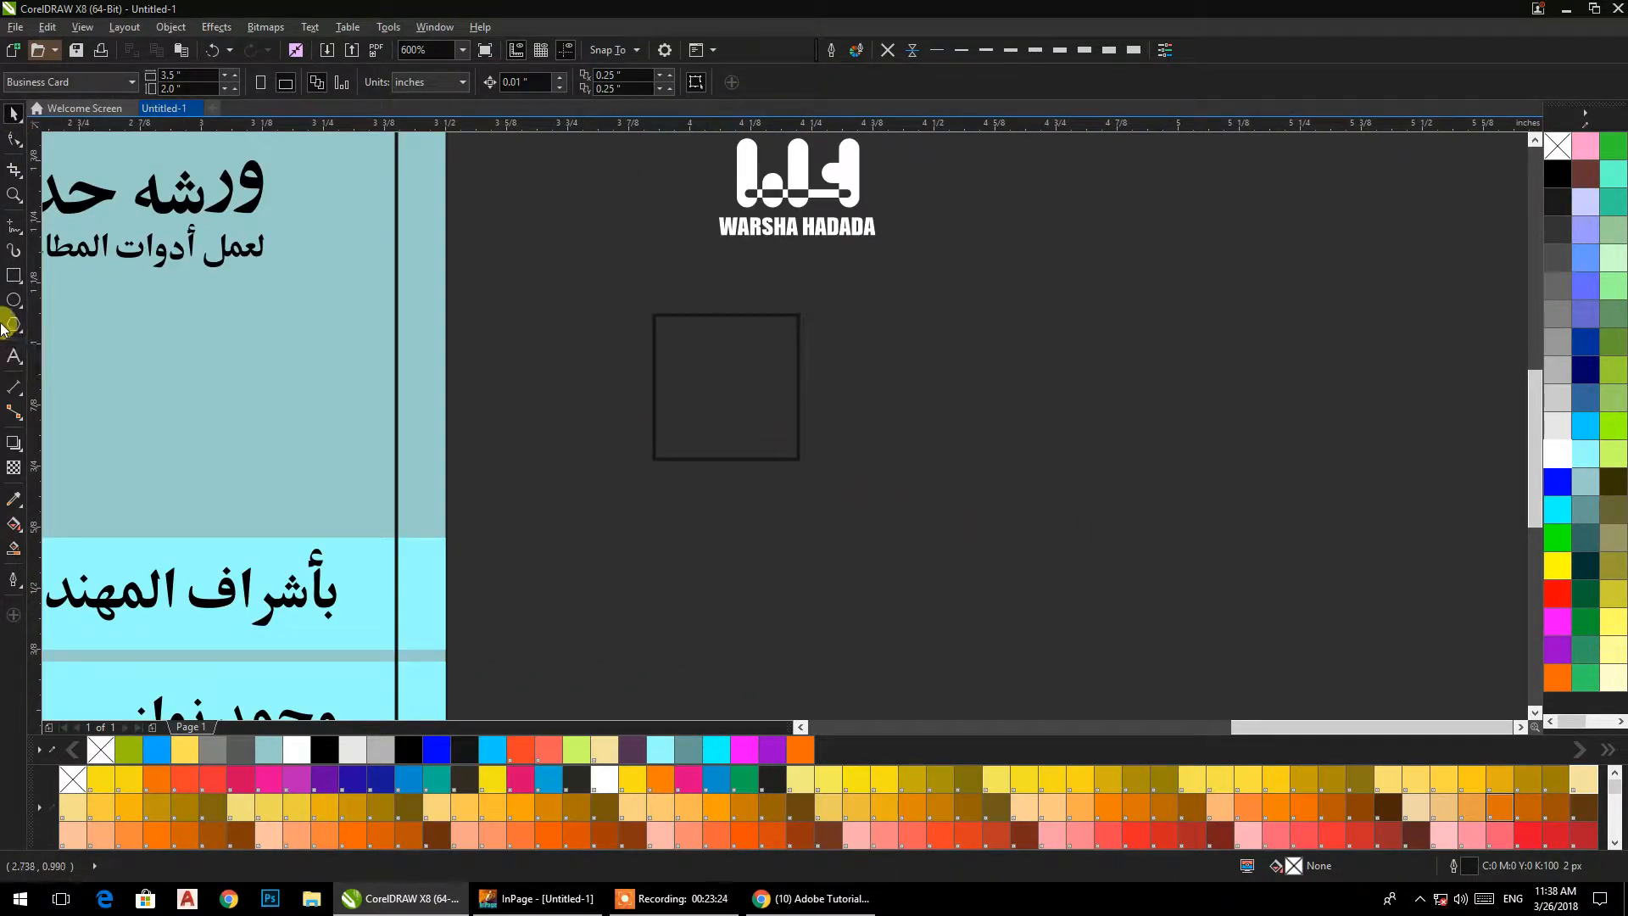
click(13, 321)
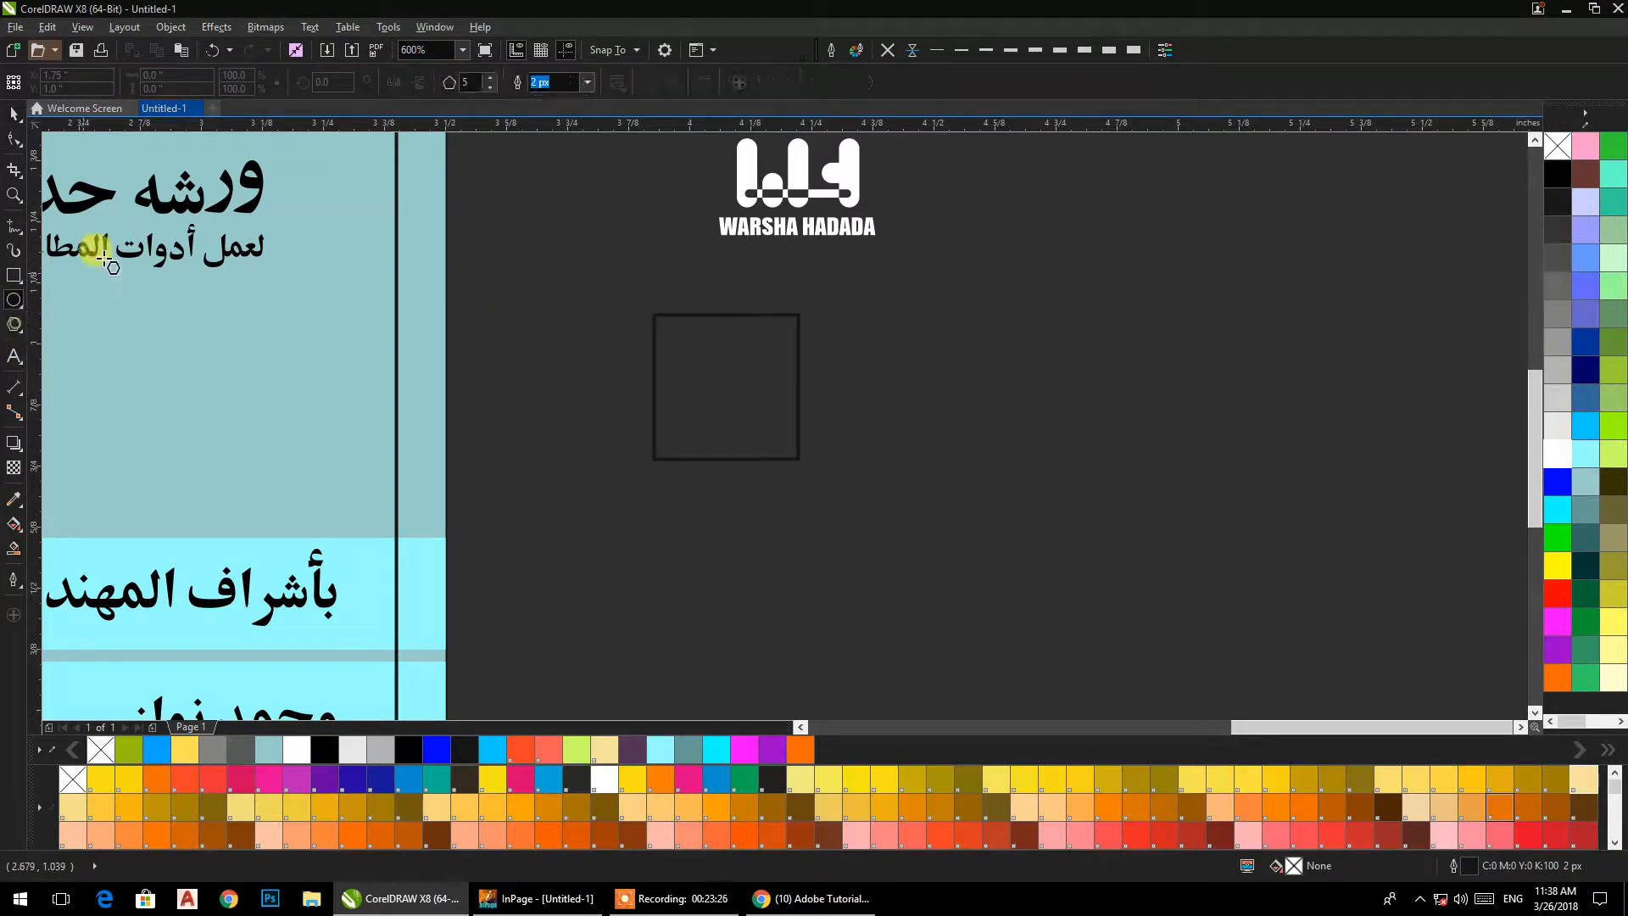
click(490, 78)
drag(621, 254, 869, 540)
click(12, 115)
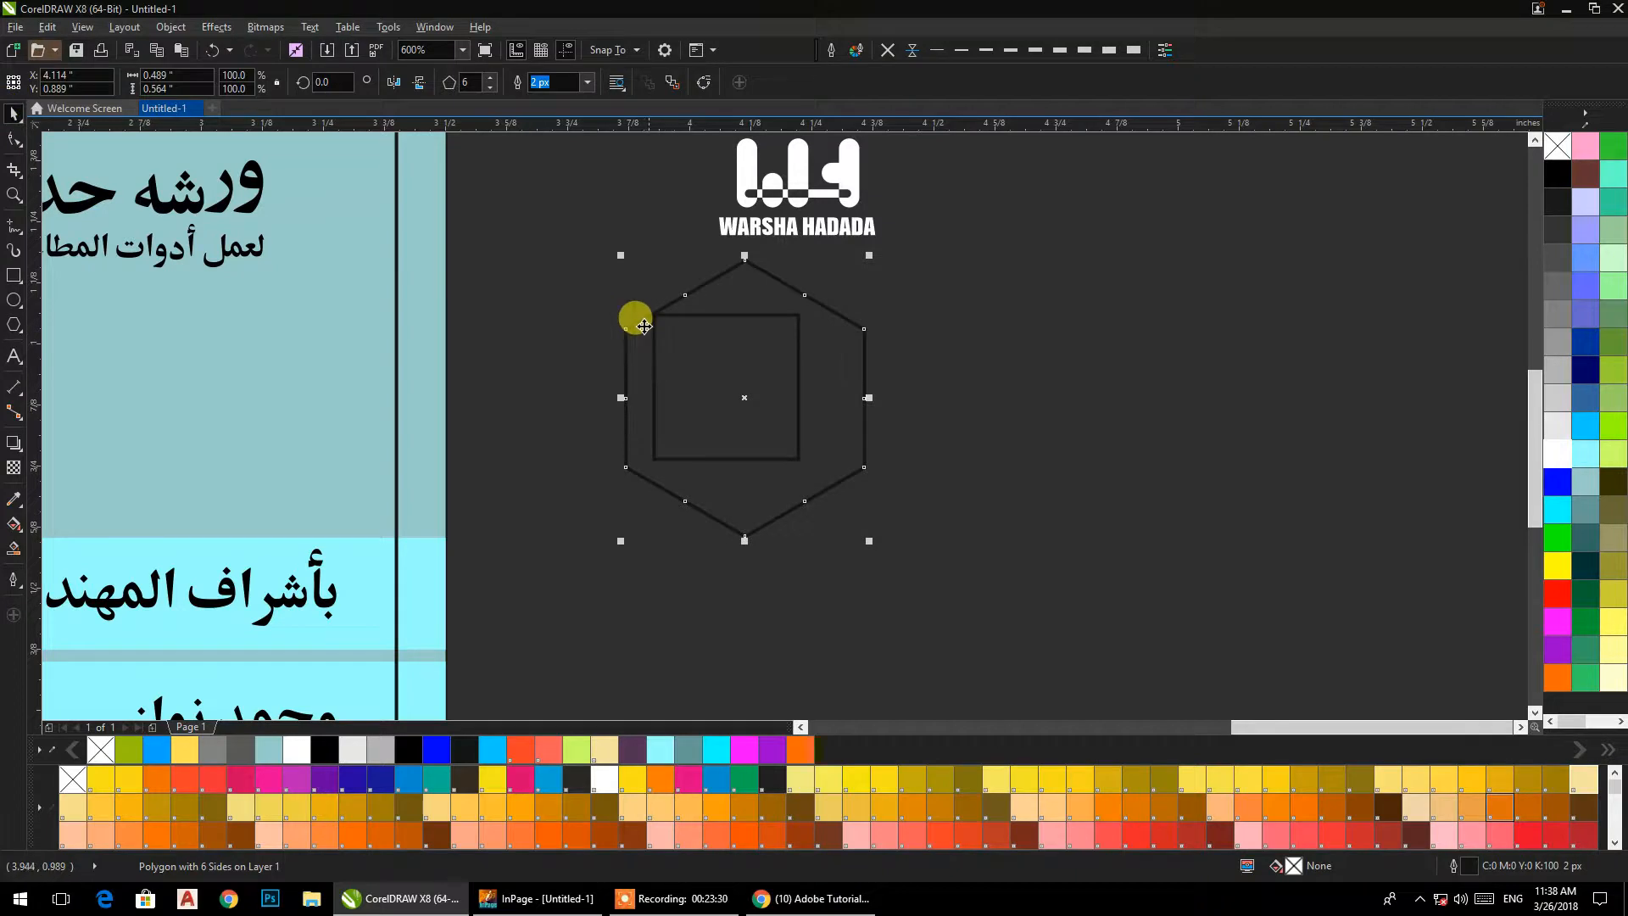
Align the hexagon and the square on their horizontal and vertical centres.
drag(562, 241, 968, 584)
key(c)
key(e)
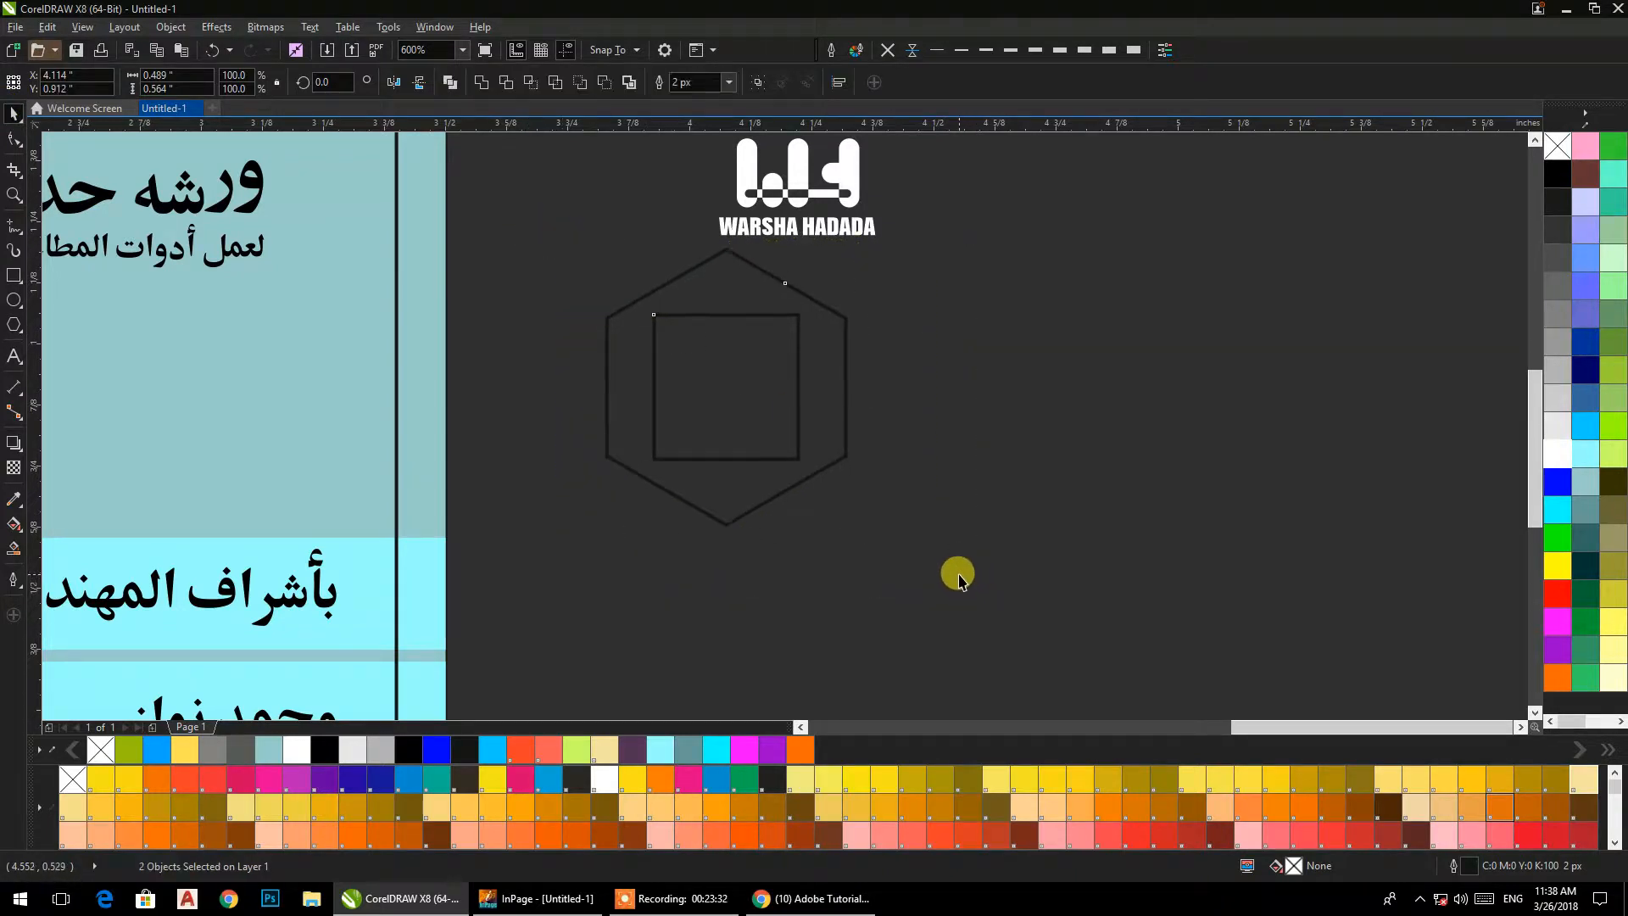
click(983, 567)
Enlarge the square from its centre to about 0.353 in so its corners meet the hexagon's edges.
click(798, 463)
drag(800, 461, 817, 478)
click(889, 518)
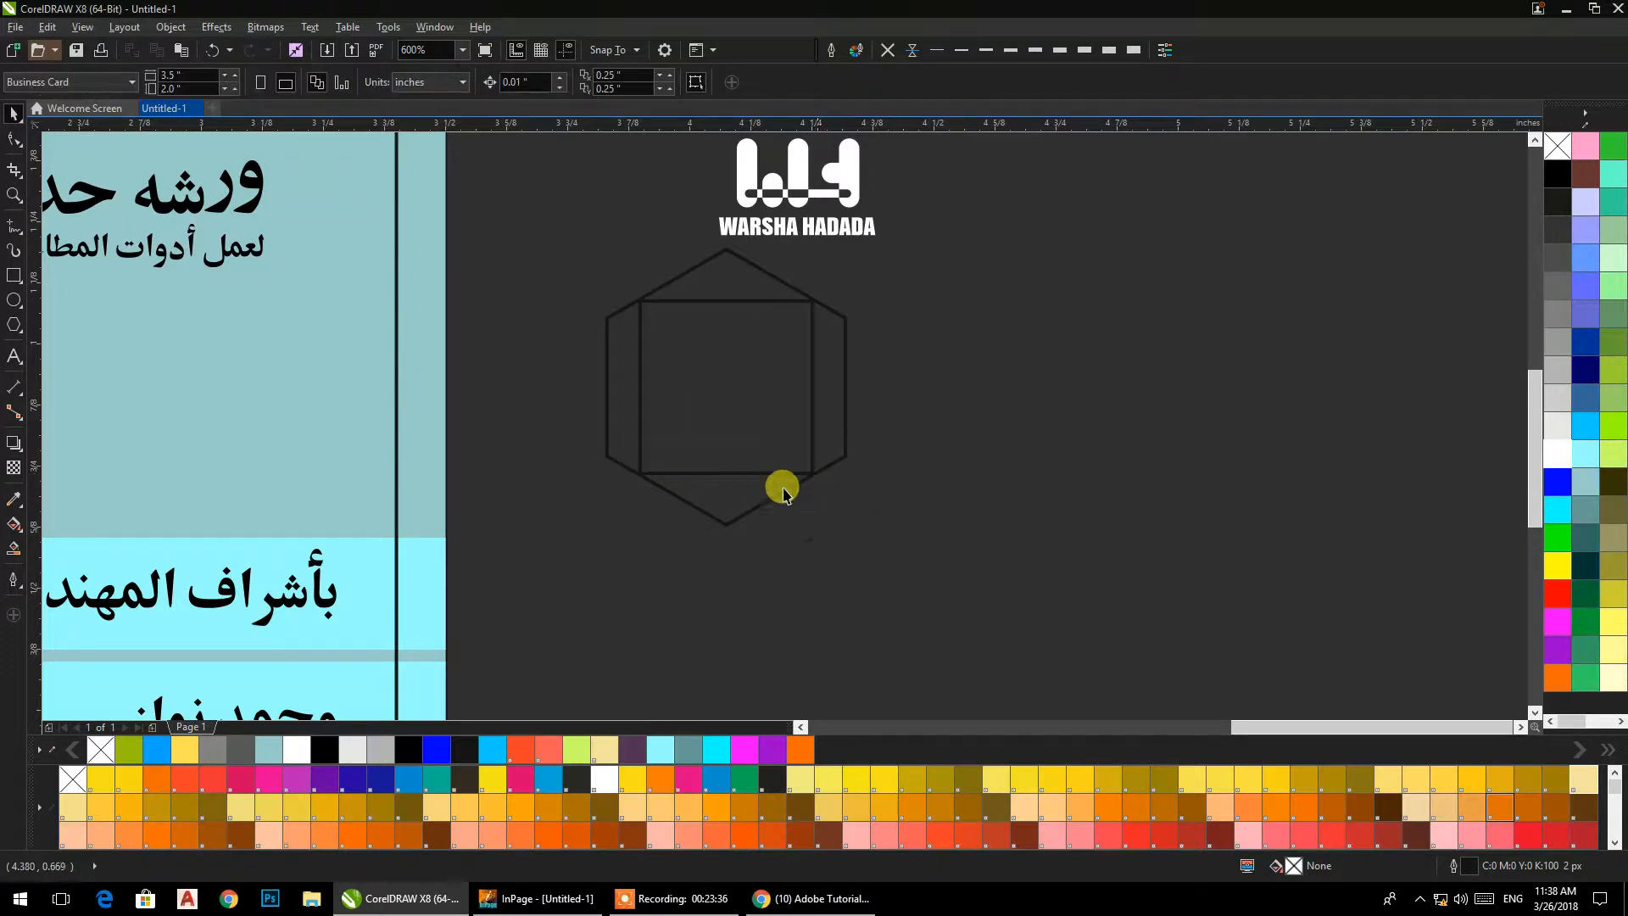
Round all four corners of the square inside the hexagon to a radius of about 0.064 in.
scroll(734, 450, up, 2)
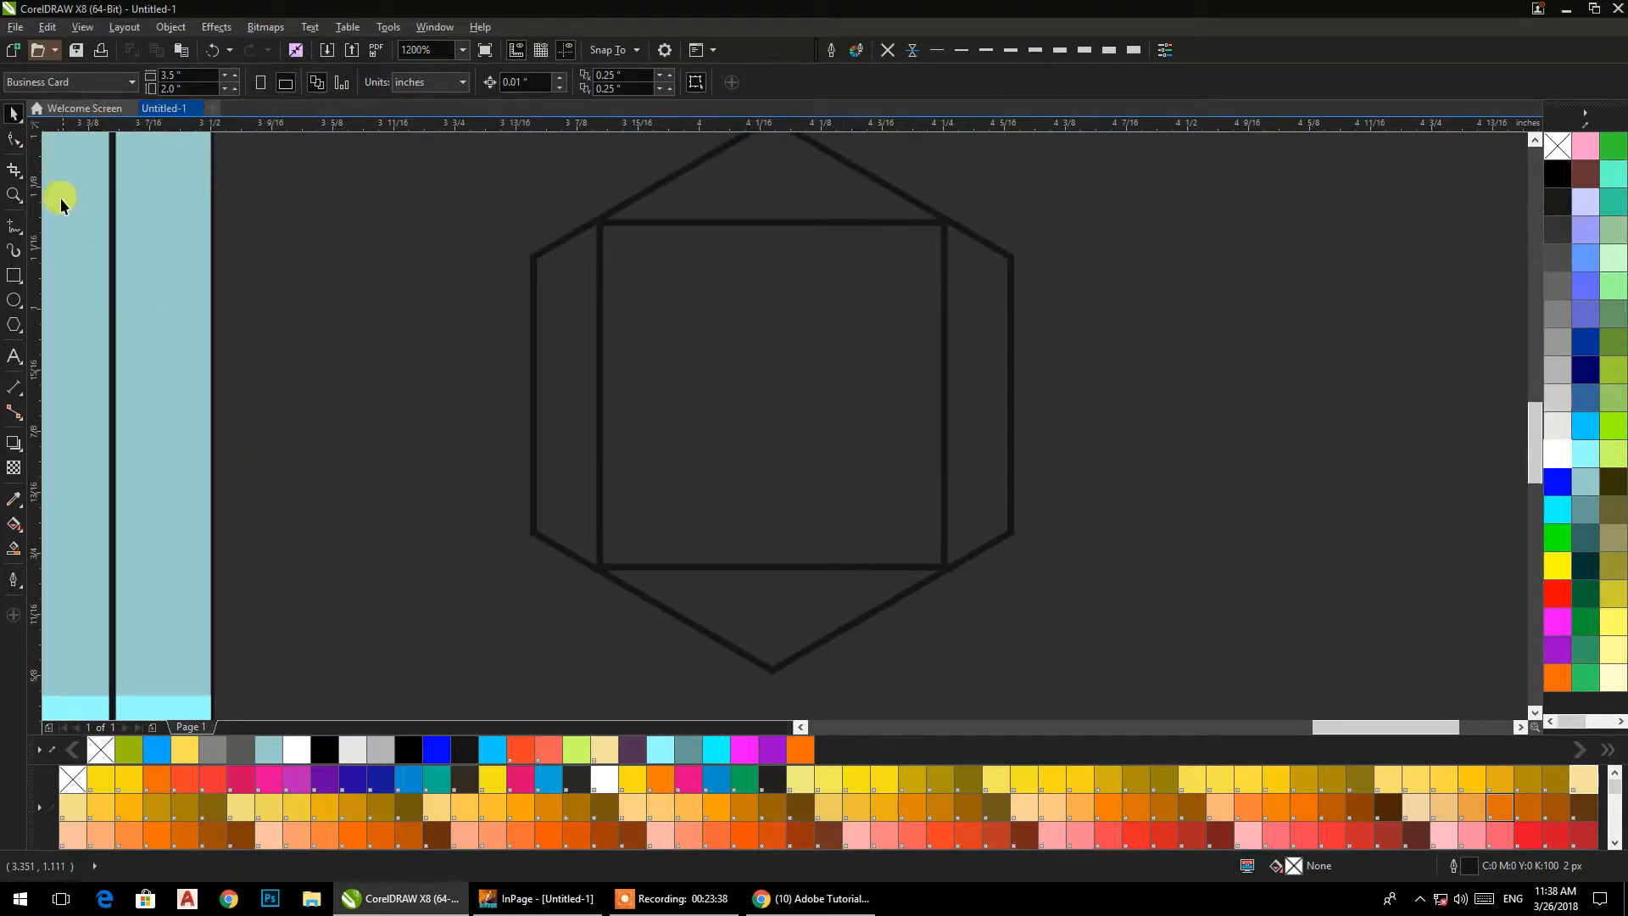
click(11, 140)
click(671, 223)
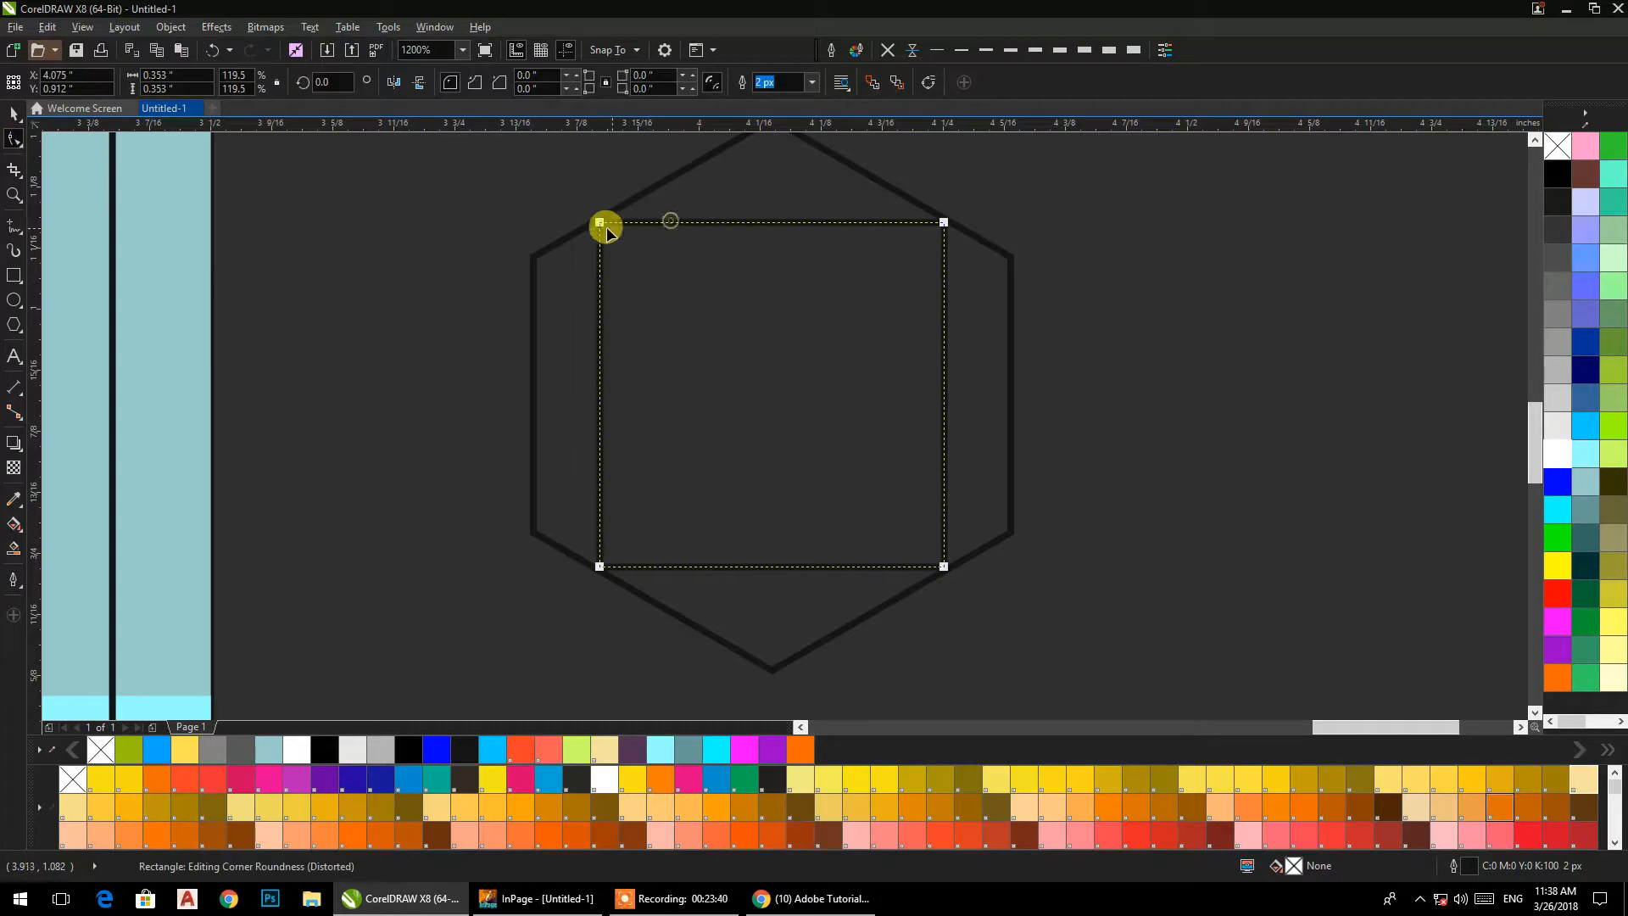
drag(599, 224, 662, 223)
click(14, 115)
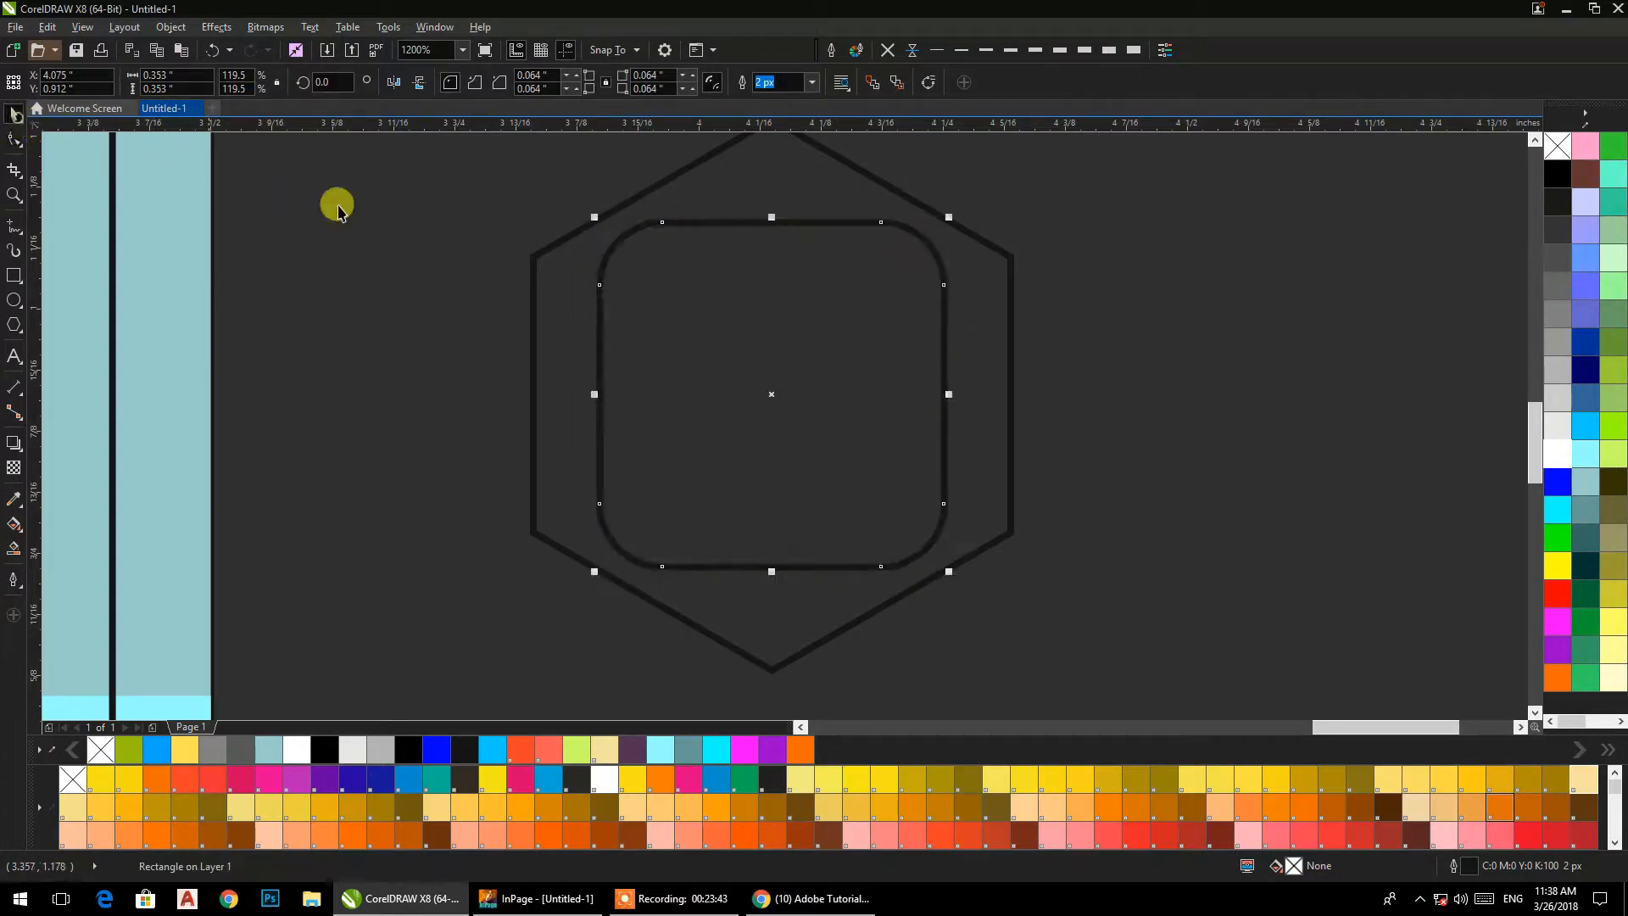
Combine the hexagon and rounded square into one frame, filled light grey (#E6E6E6) with no outline.
shift+click(539, 262)
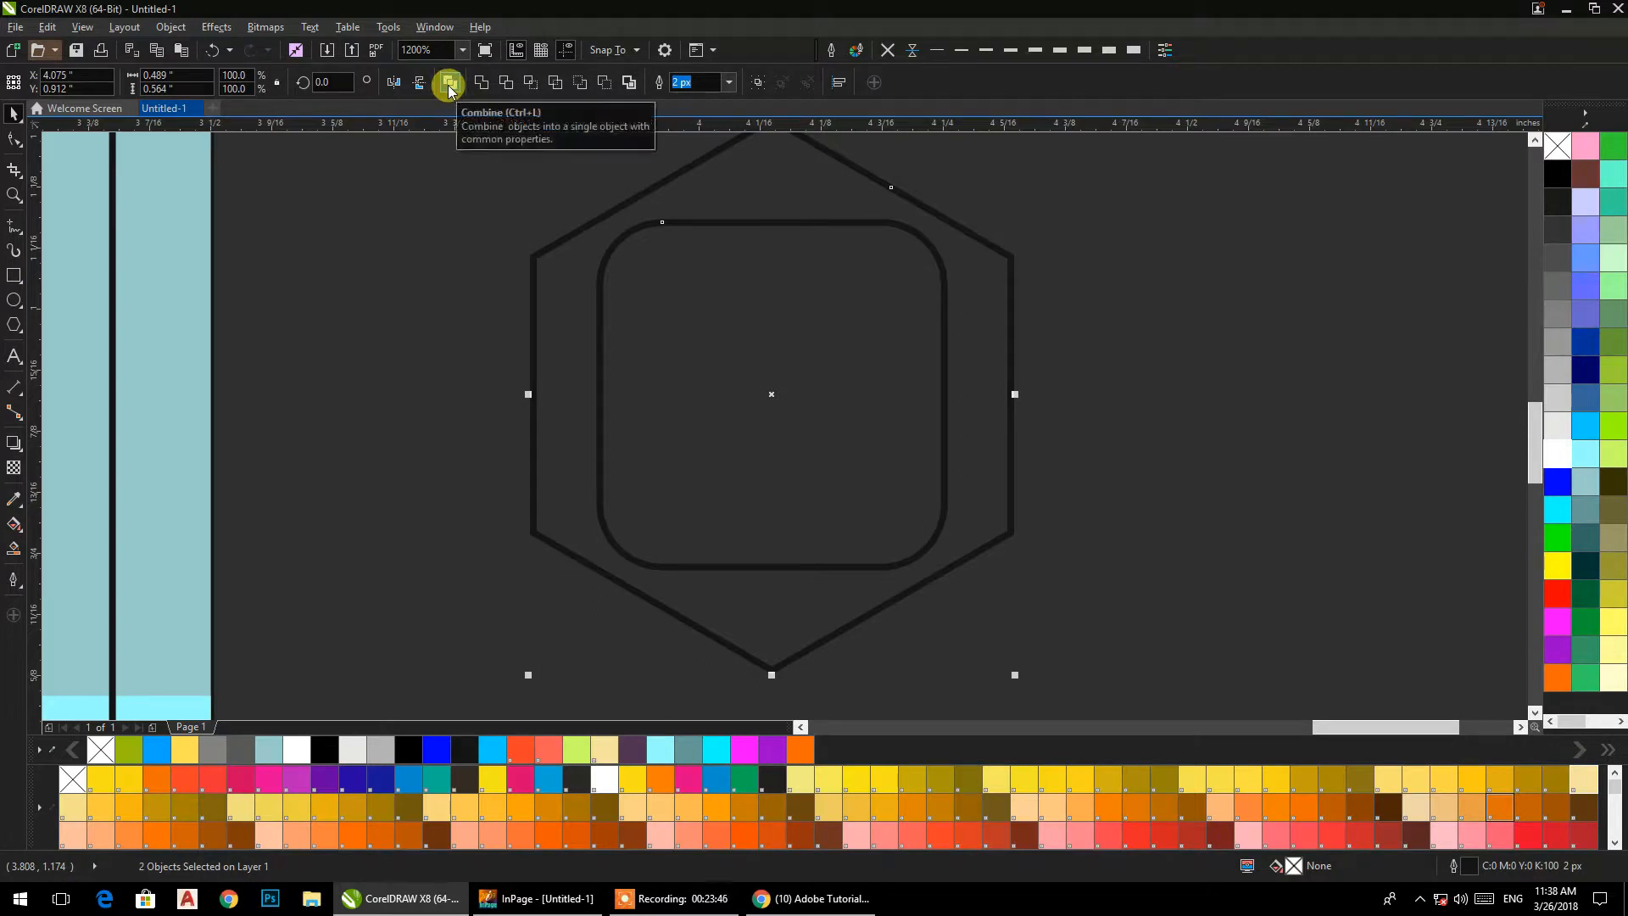
click(449, 85)
click(1557, 426)
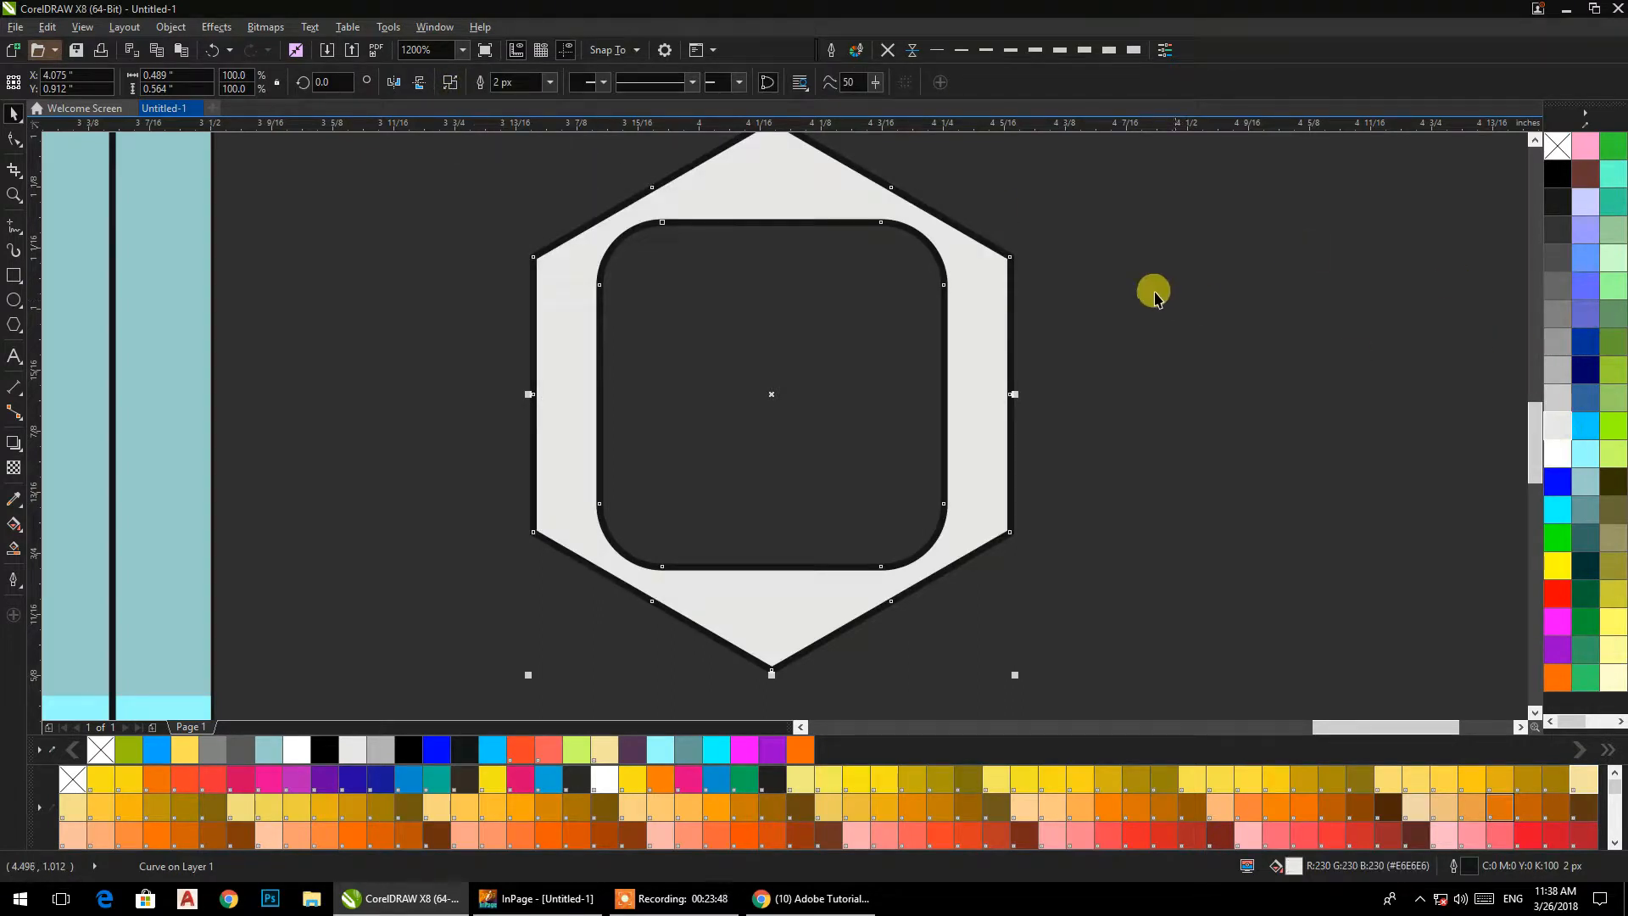
click(888, 49)
scroll(1021, 229, down, 1)
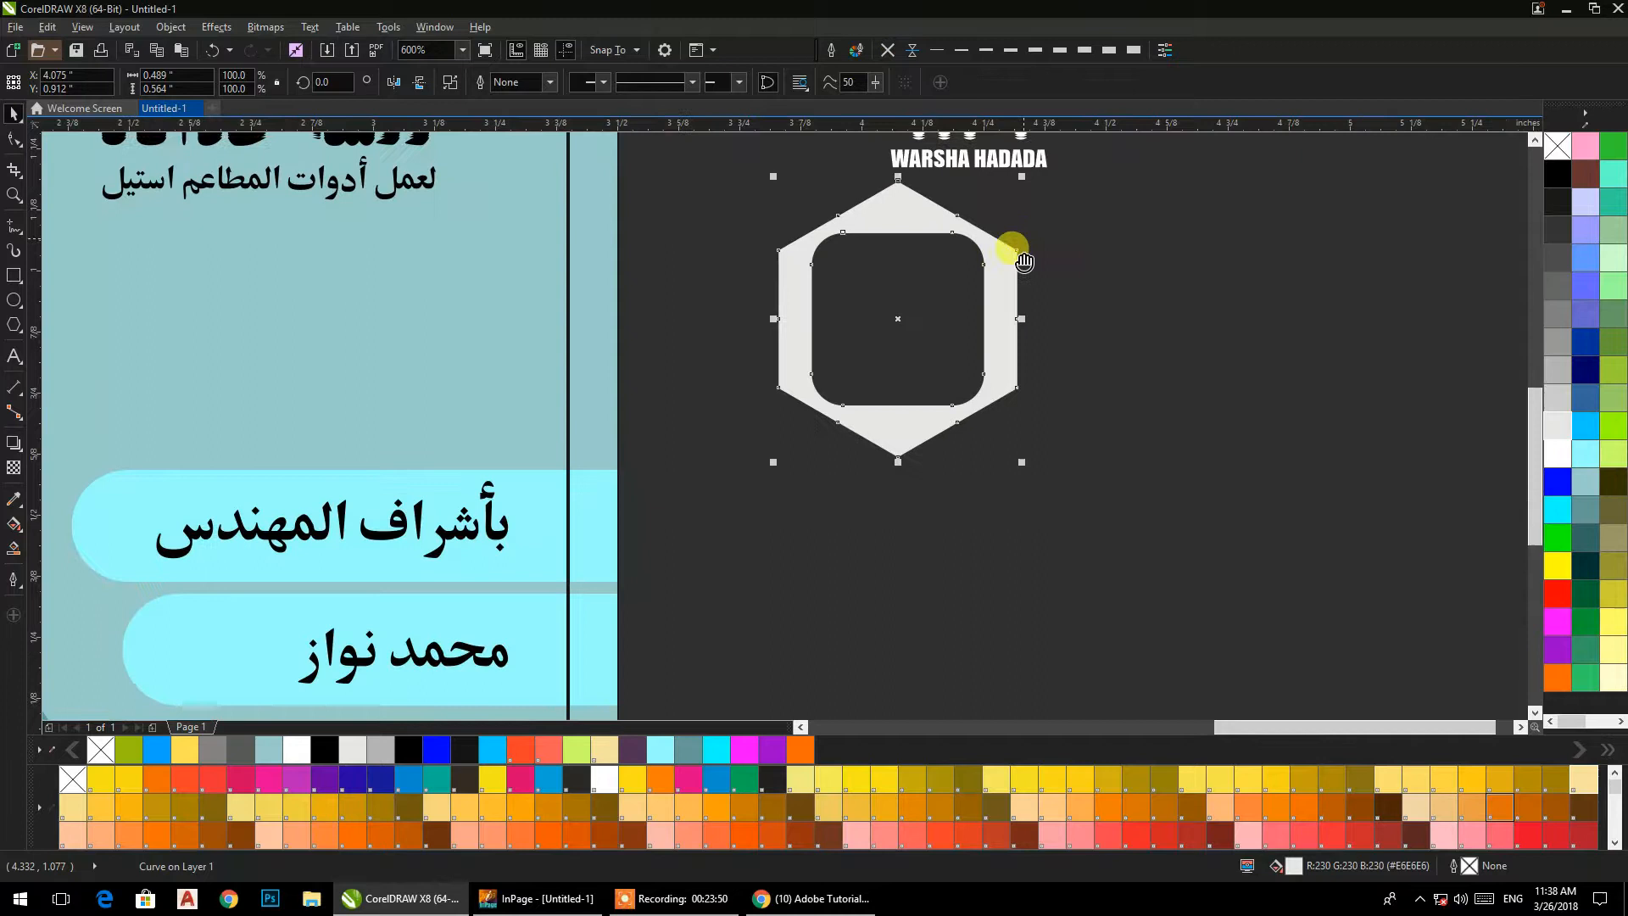
drag(1023, 247, 974, 391)
click(959, 310)
click(1028, 297)
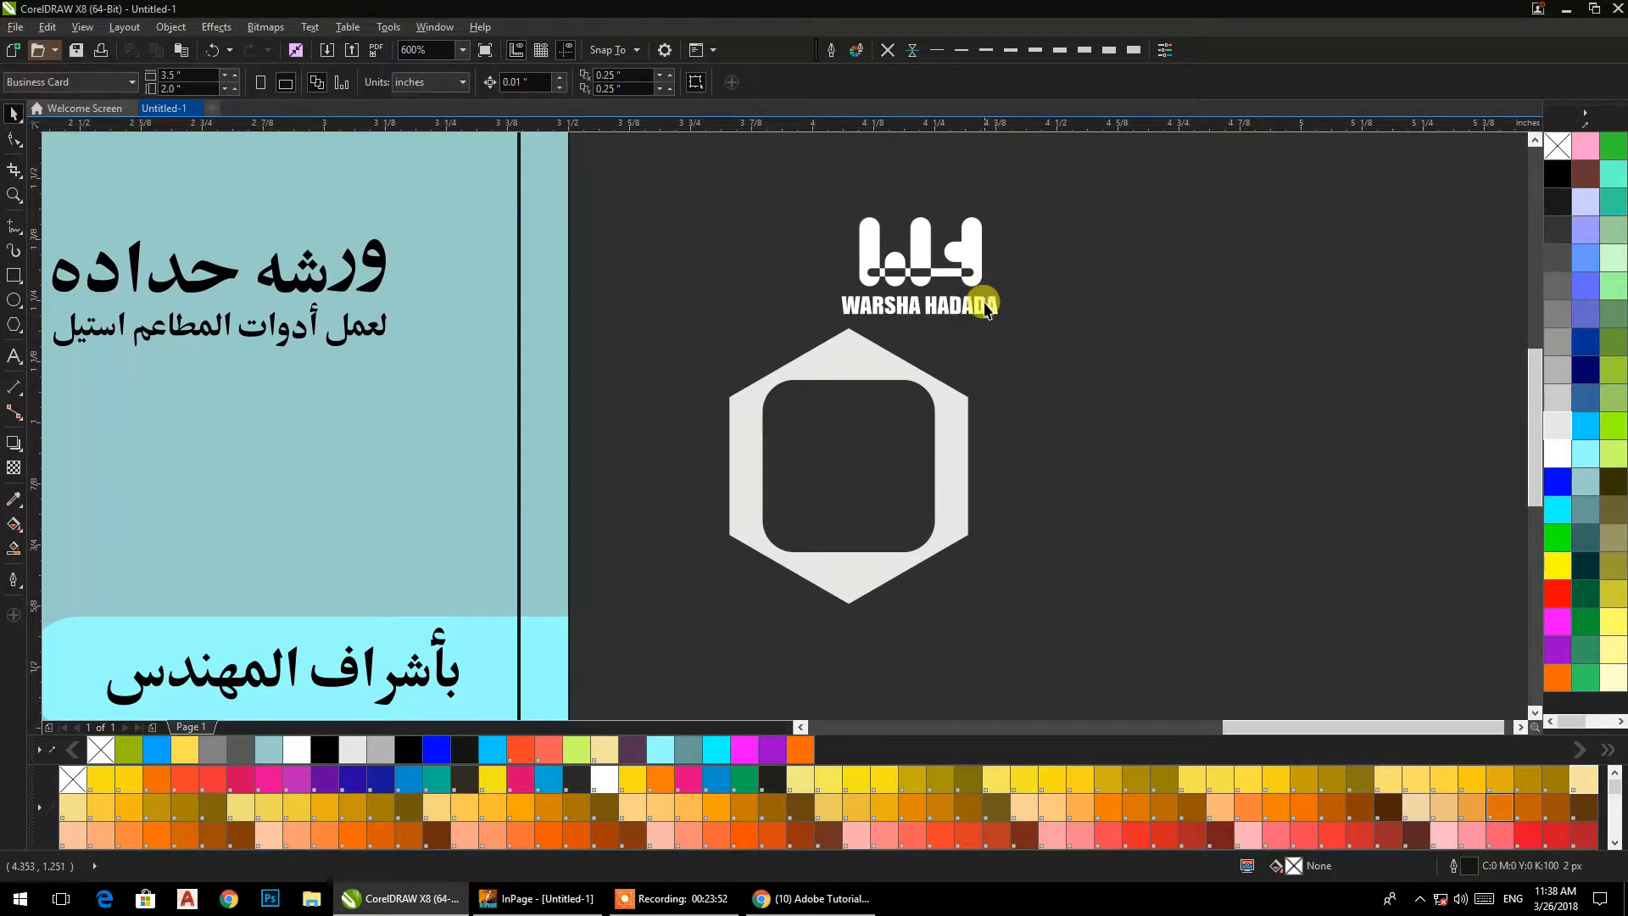
Centre the WARSHA HADADA text under the white logo mark and group the two.
scroll(986, 307, up, 1)
click(986, 320)
drag(1043, 348, 1021, 345)
click(1073, 372)
click(998, 232)
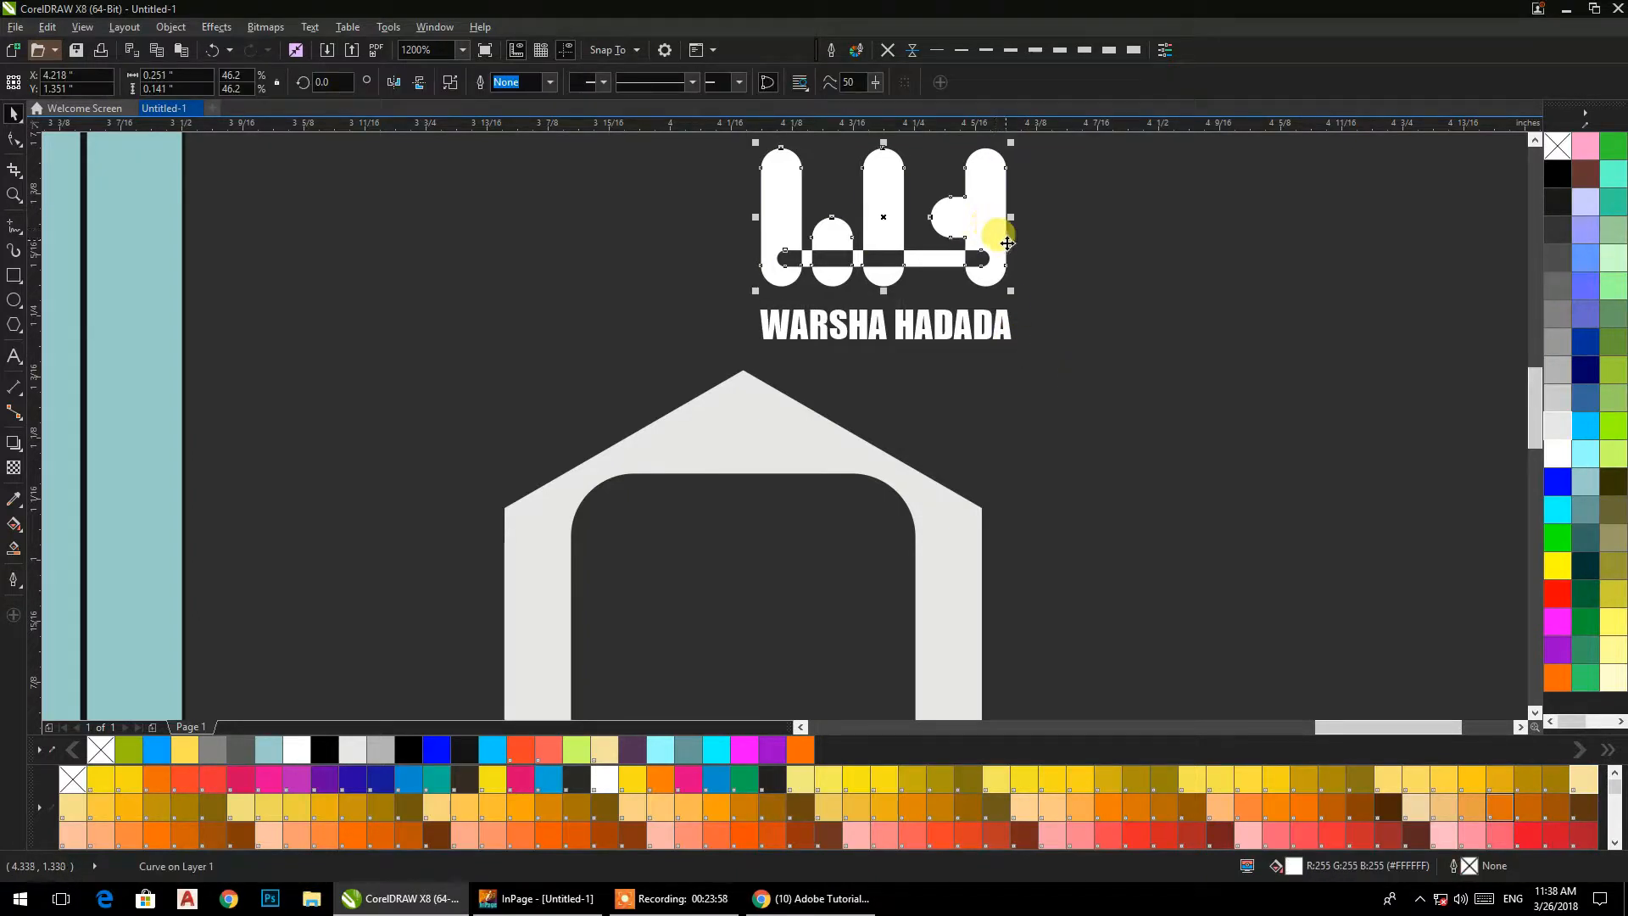
click(1000, 309)
shift+click(996, 226)
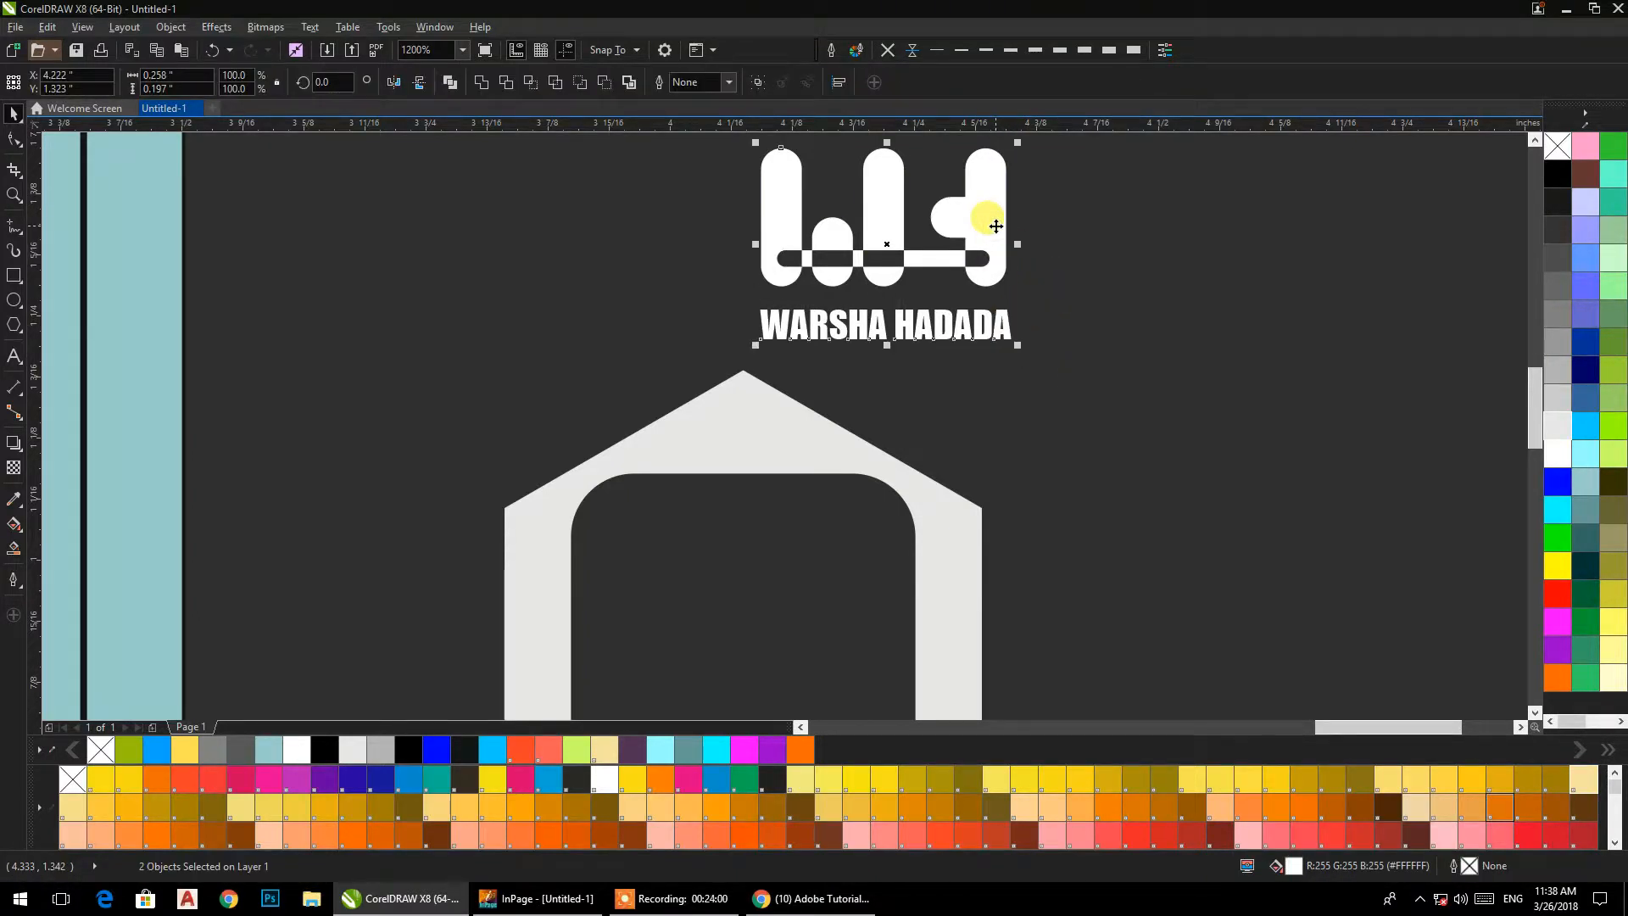
drag(996, 226, 1003, 236)
key(ctrl+g)
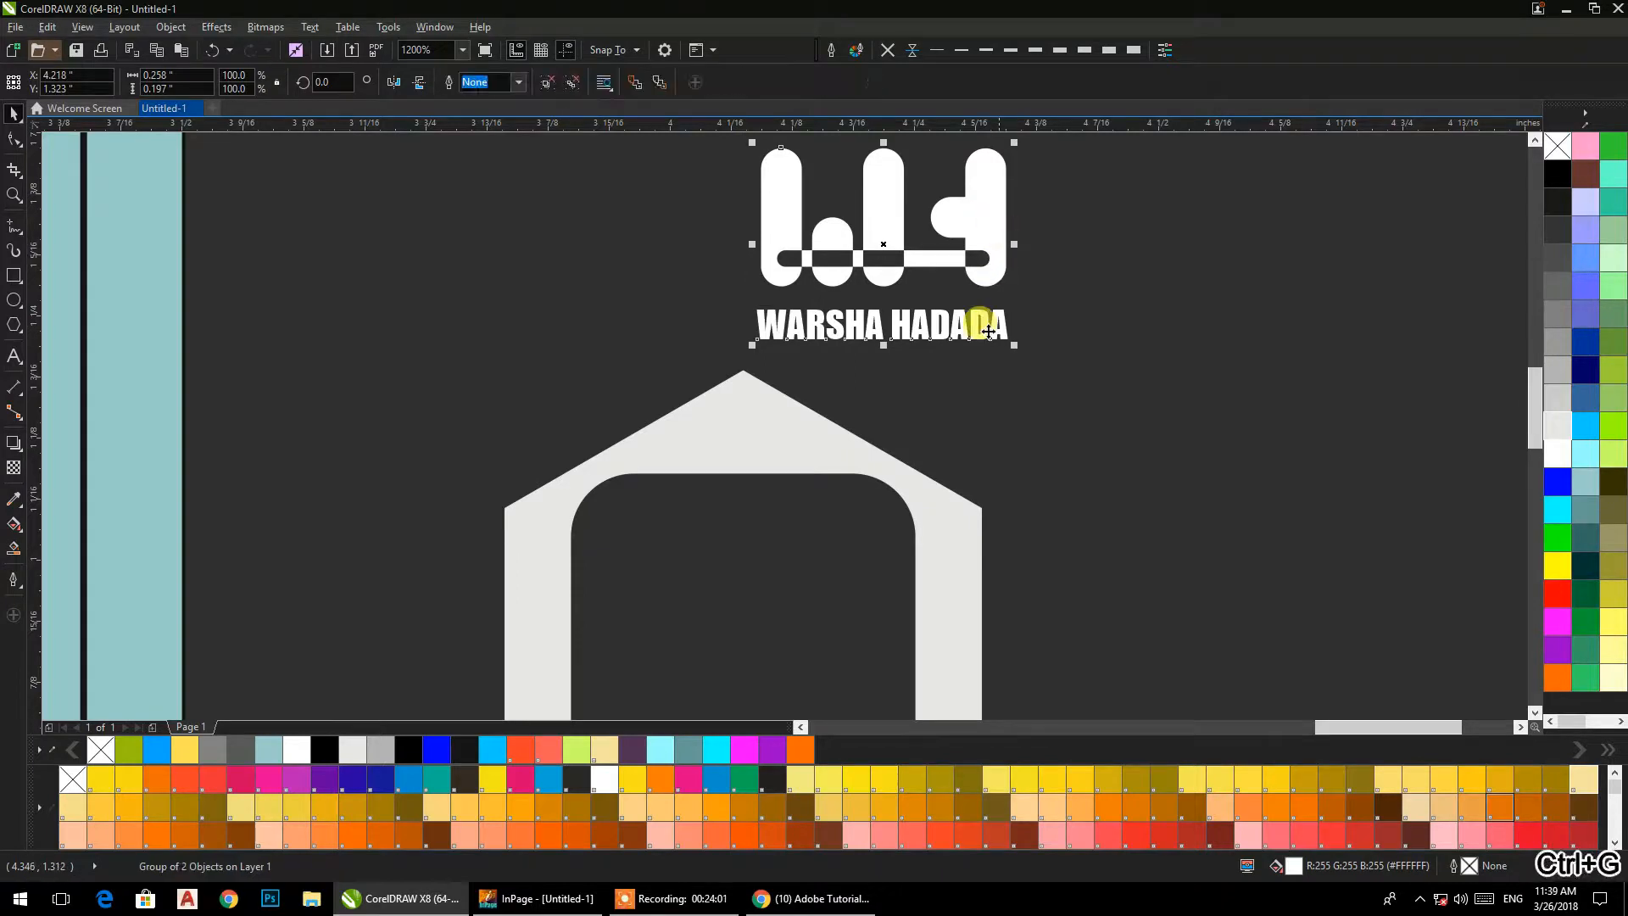
Align the logo group to the horizontal and vertical centre of the hexagon frame.
shift+click(831, 475)
key(c)
key(e)
drag(1058, 465, 568, 624)
click(1091, 266)
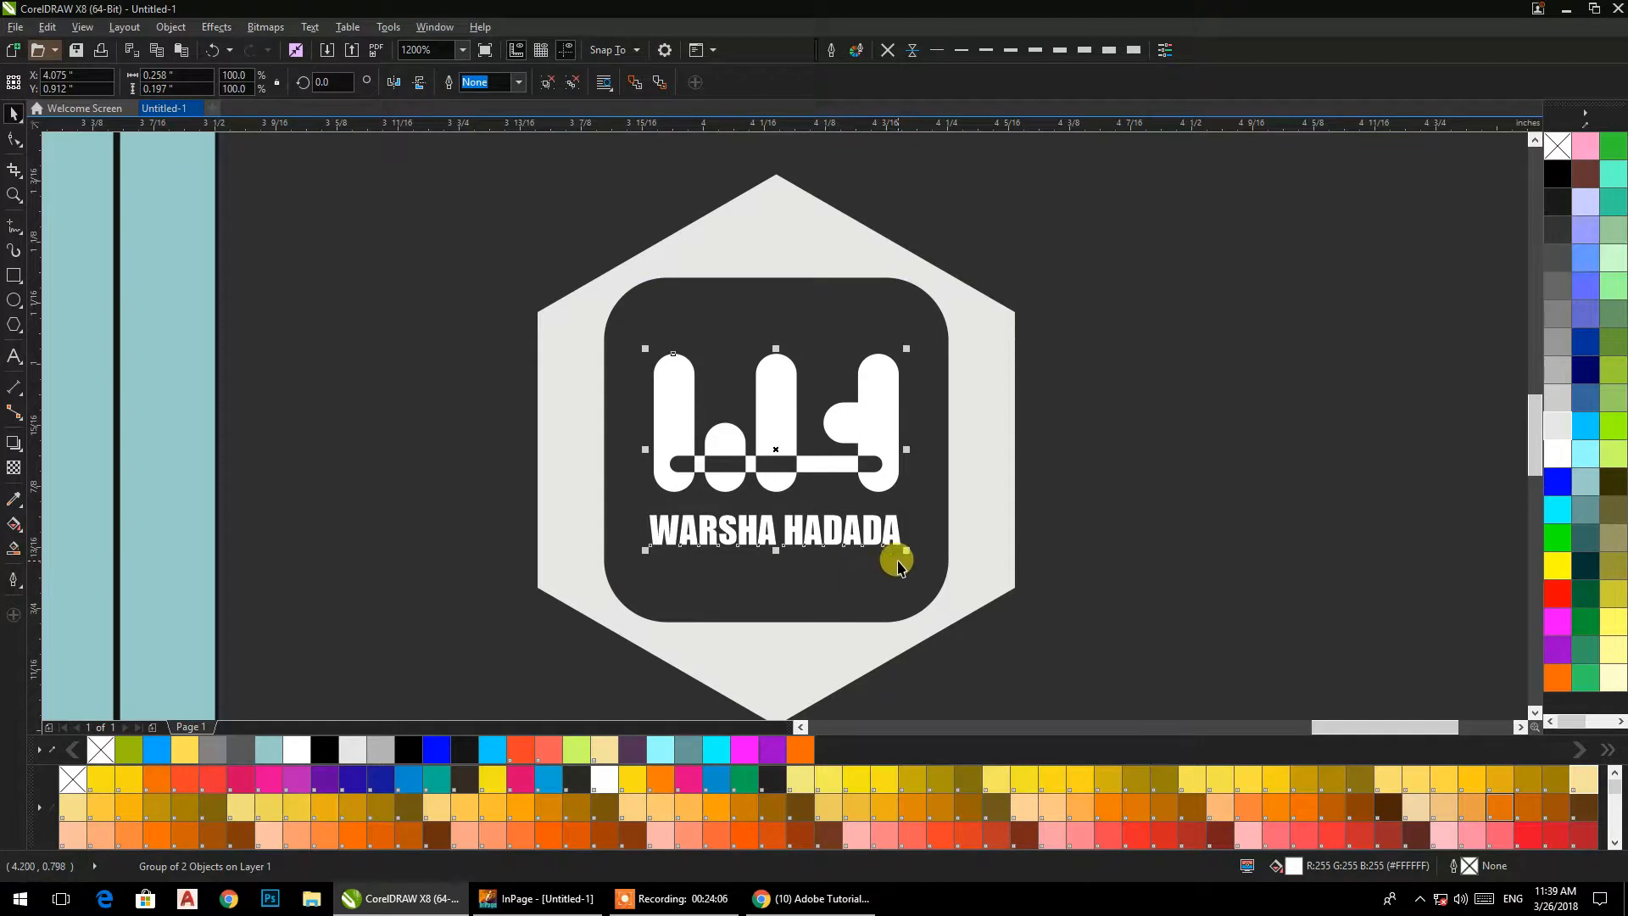
Enlarge the logo group from its centre to about 0.273 by 0.208 in and fill it red.
drag(907, 553, 915, 561)
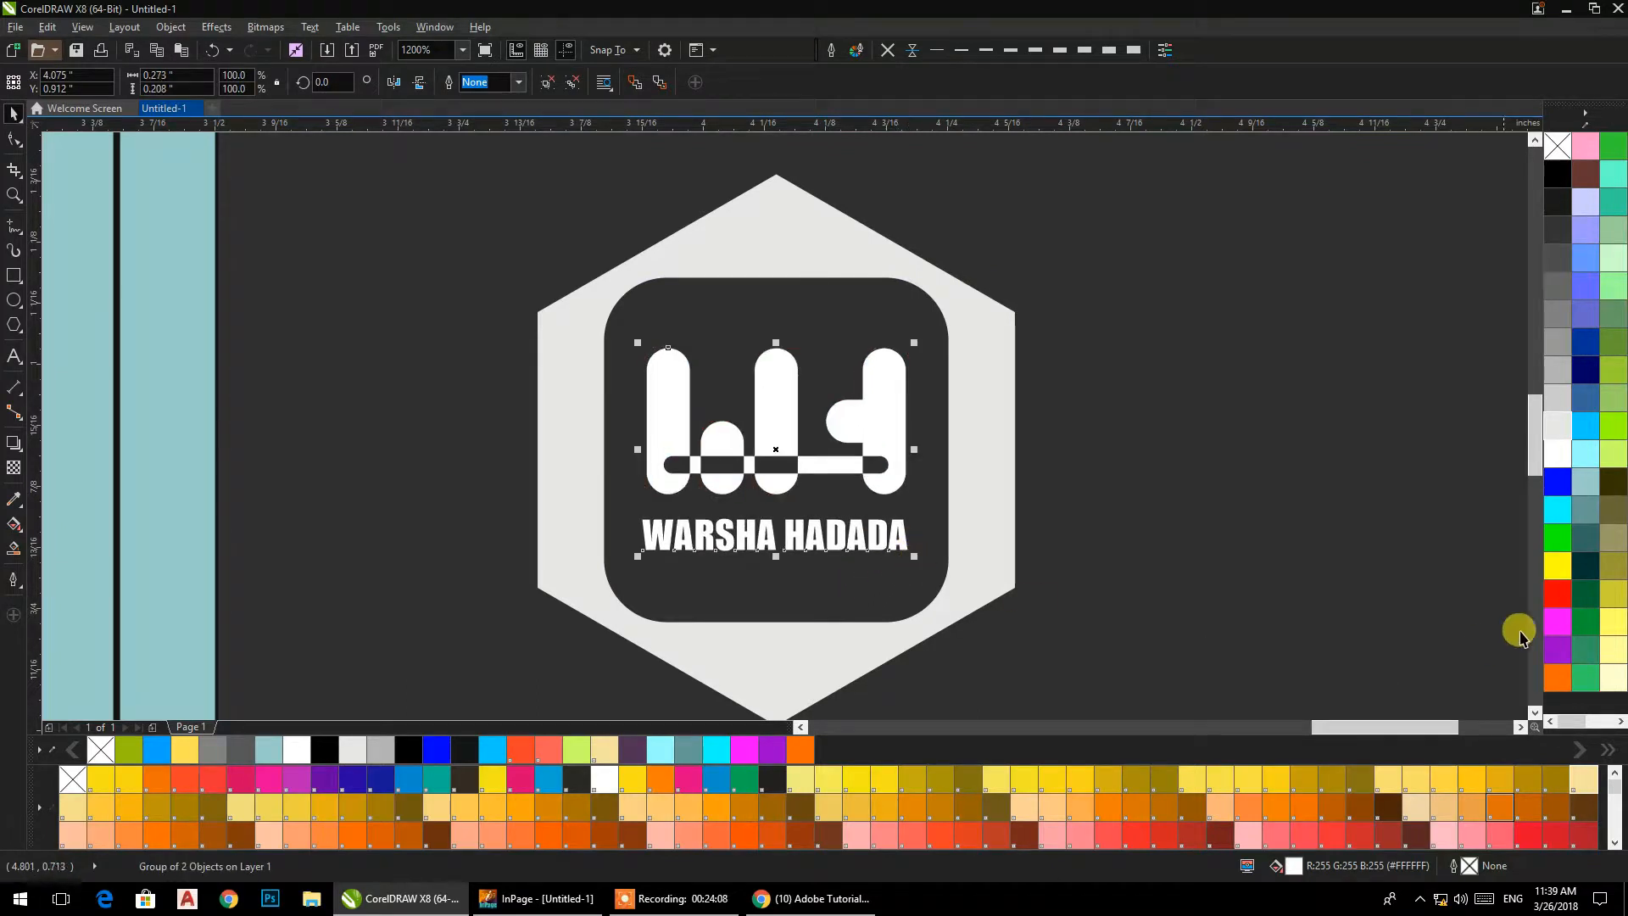
click(1555, 606)
click(1293, 450)
scroll(1170, 430, down, 2)
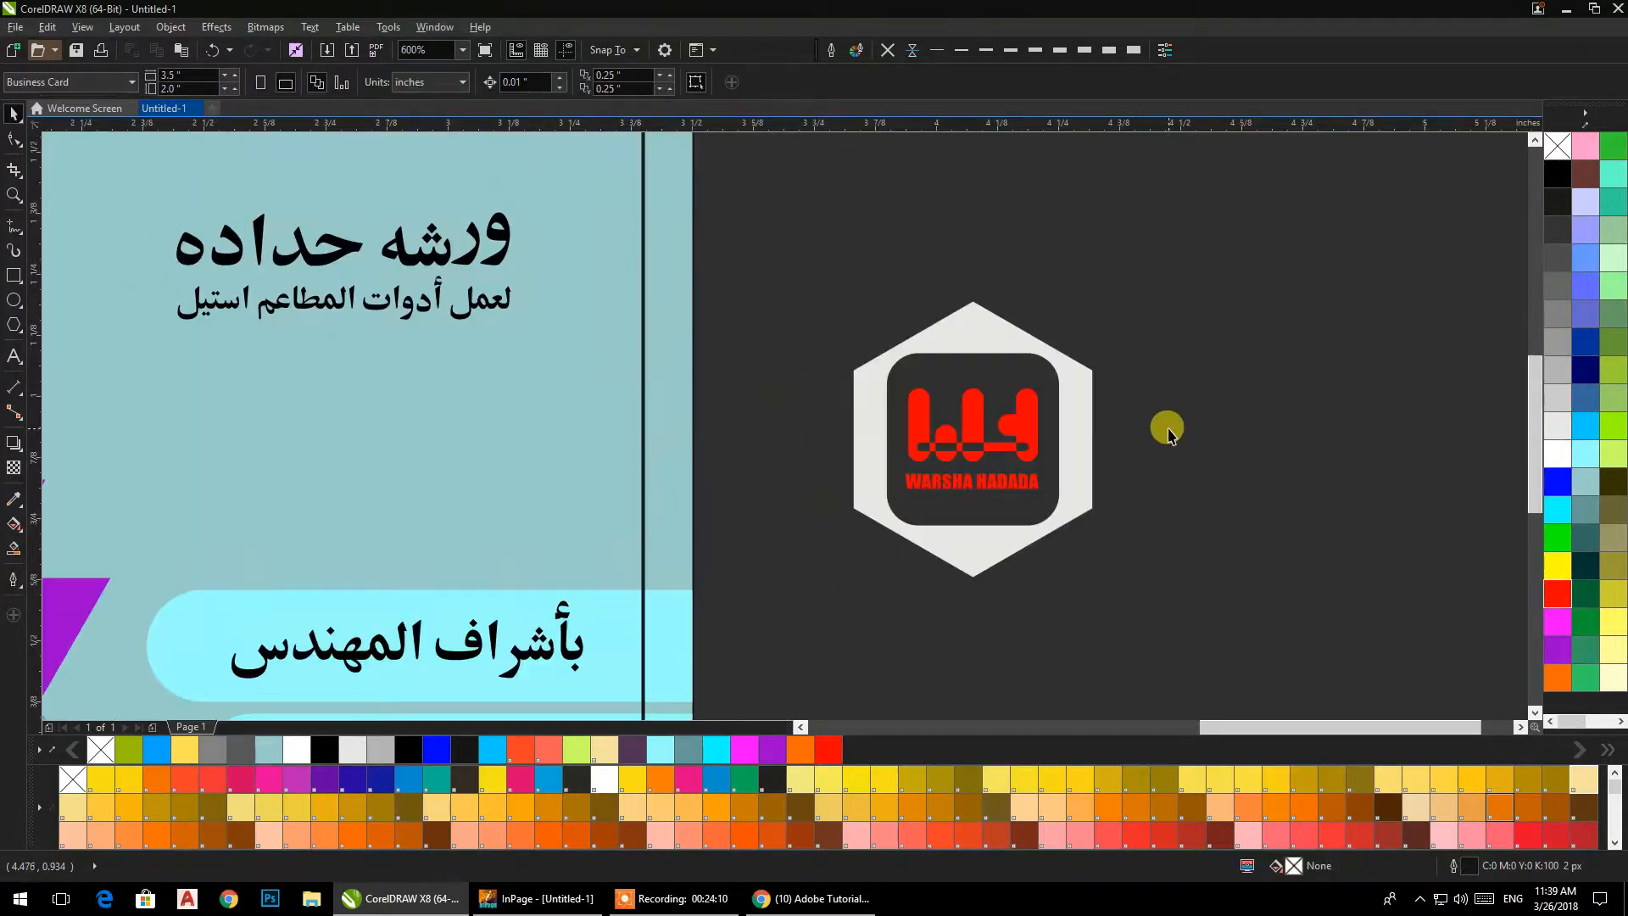
Apply a linear fountain fill running diagonally from the hexagon frame's lower-left edge to its upper-right edge.
drag(1129, 267, 757, 592)
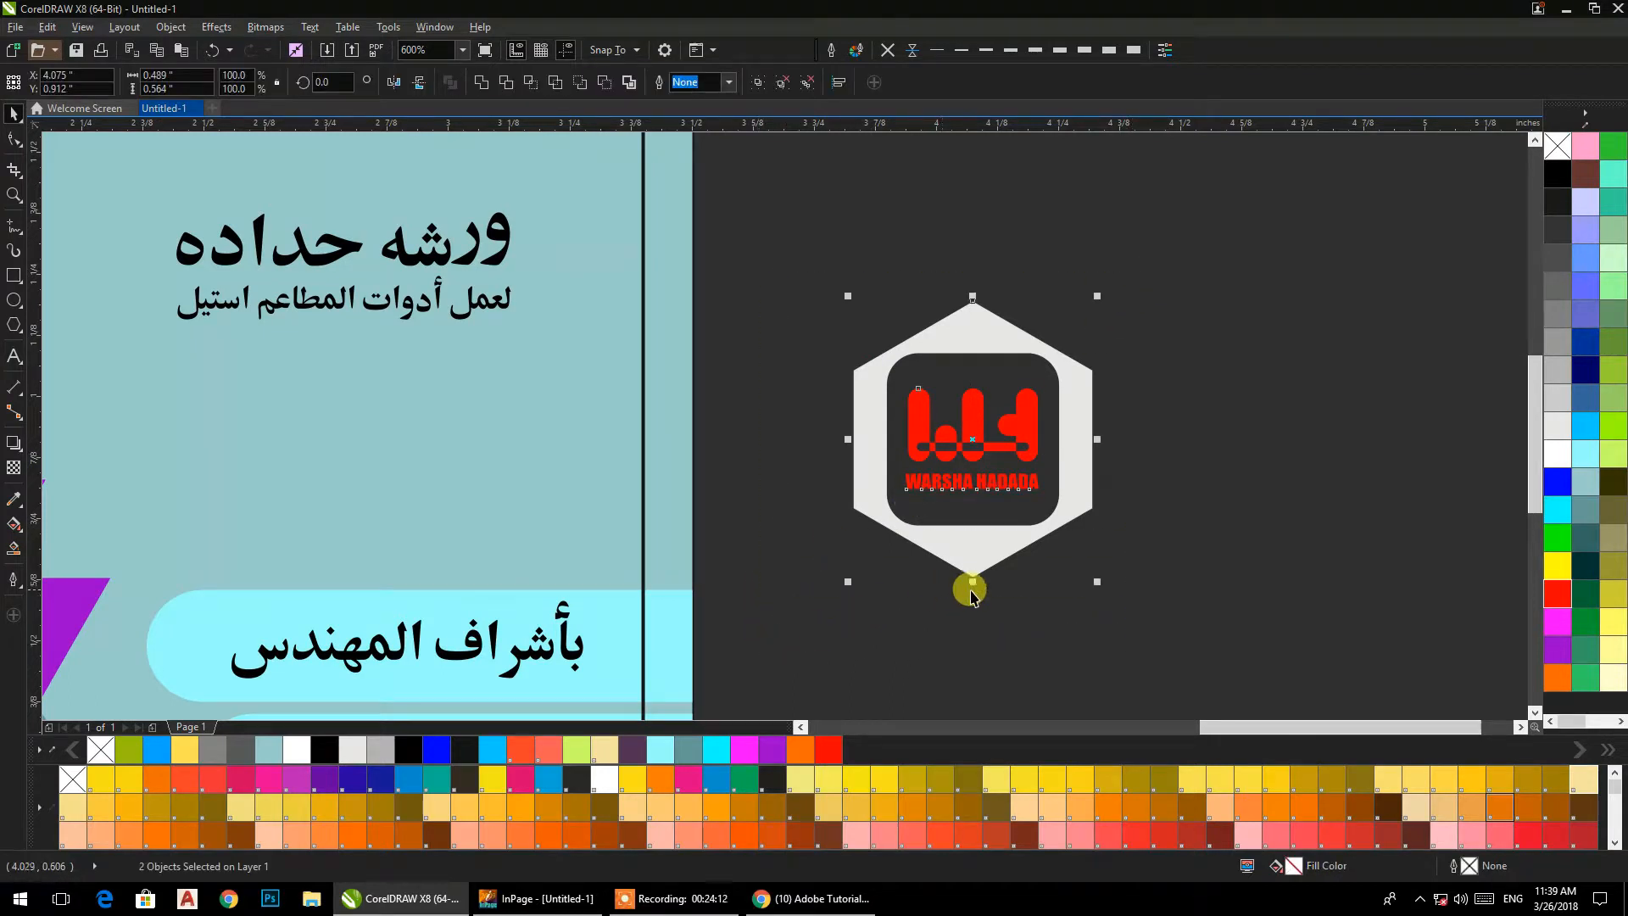
click(1123, 550)
click(1072, 509)
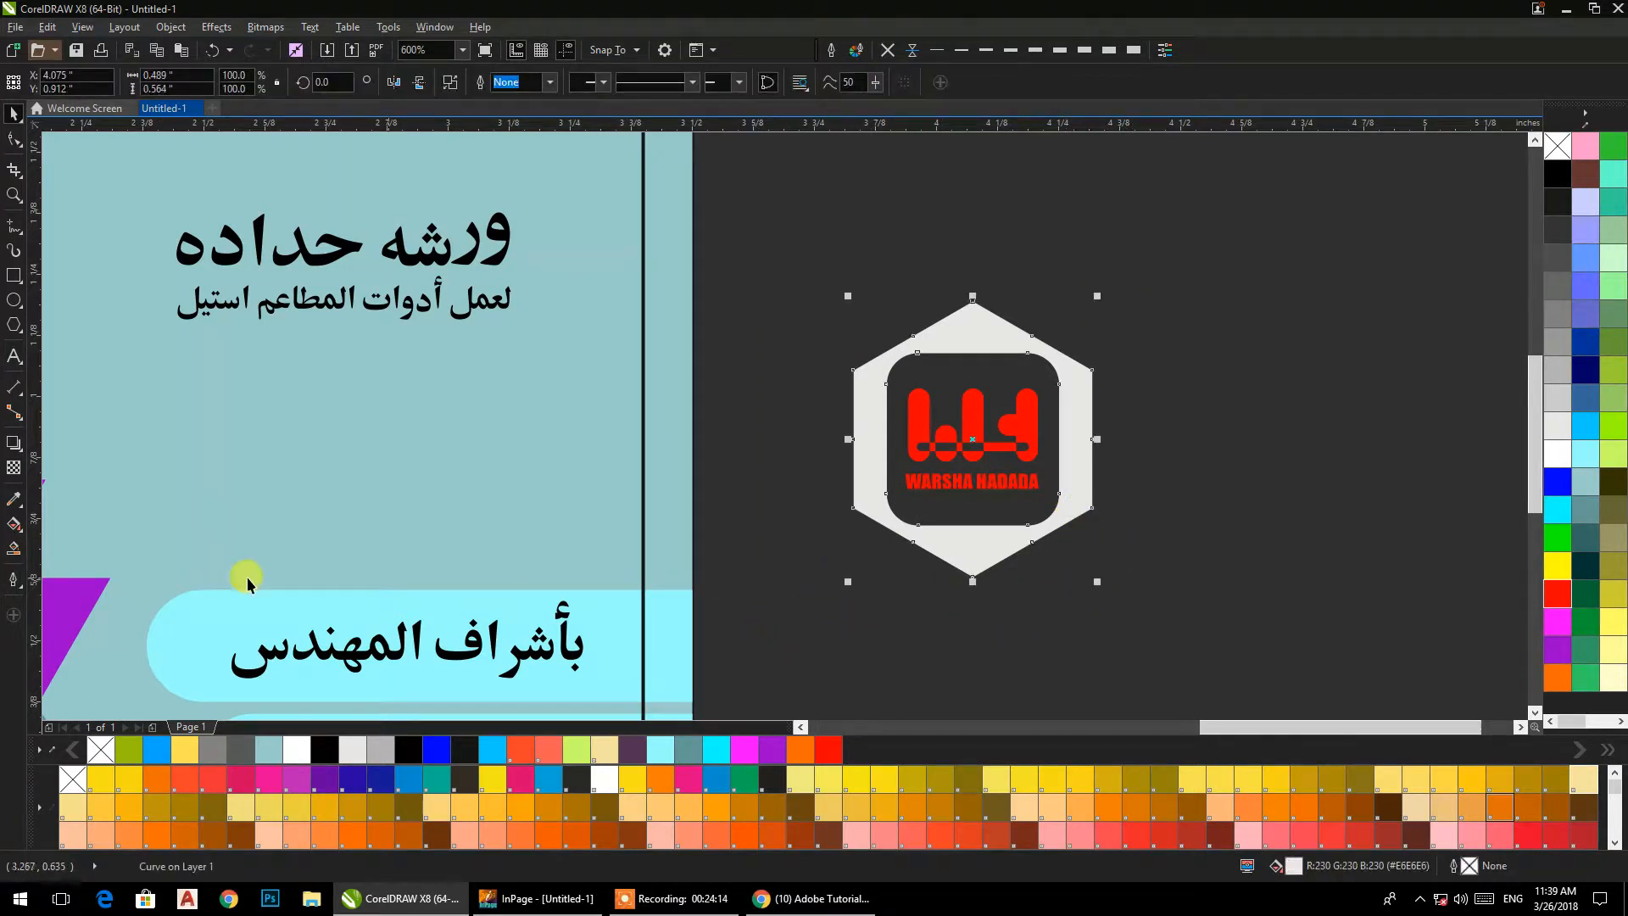
click(13, 539)
drag(861, 562, 1032, 336)
drag(860, 561, 912, 541)
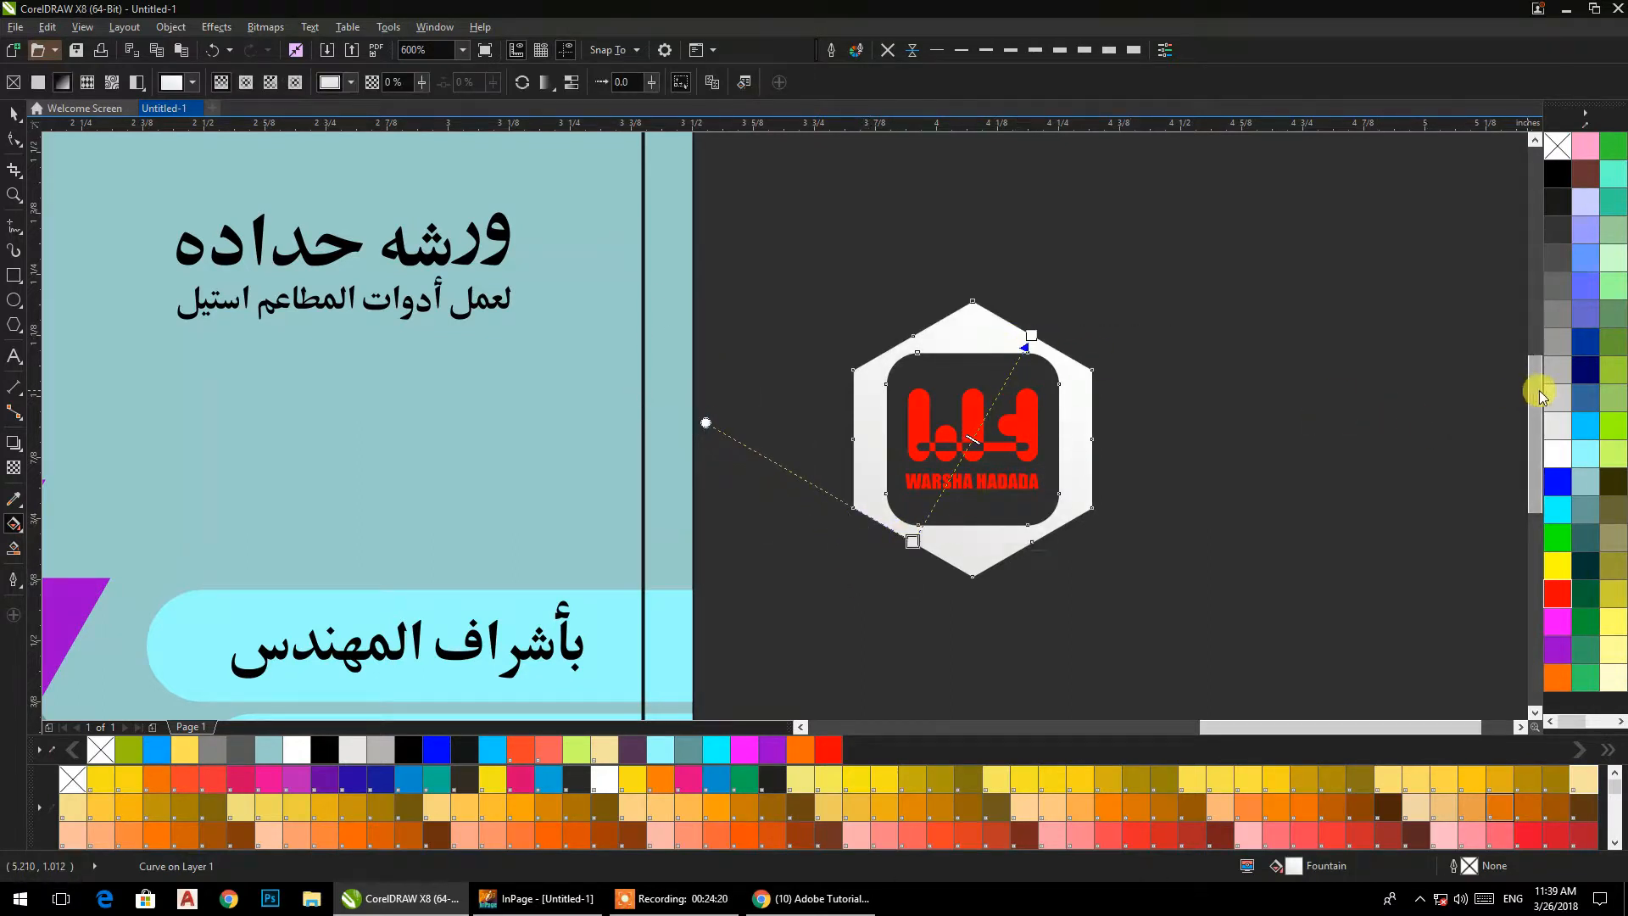
Colour both ends of the frame's gradient light grey and add a white colour stop at its 50% midpoint.
drag(1034, 336, 1034, 336)
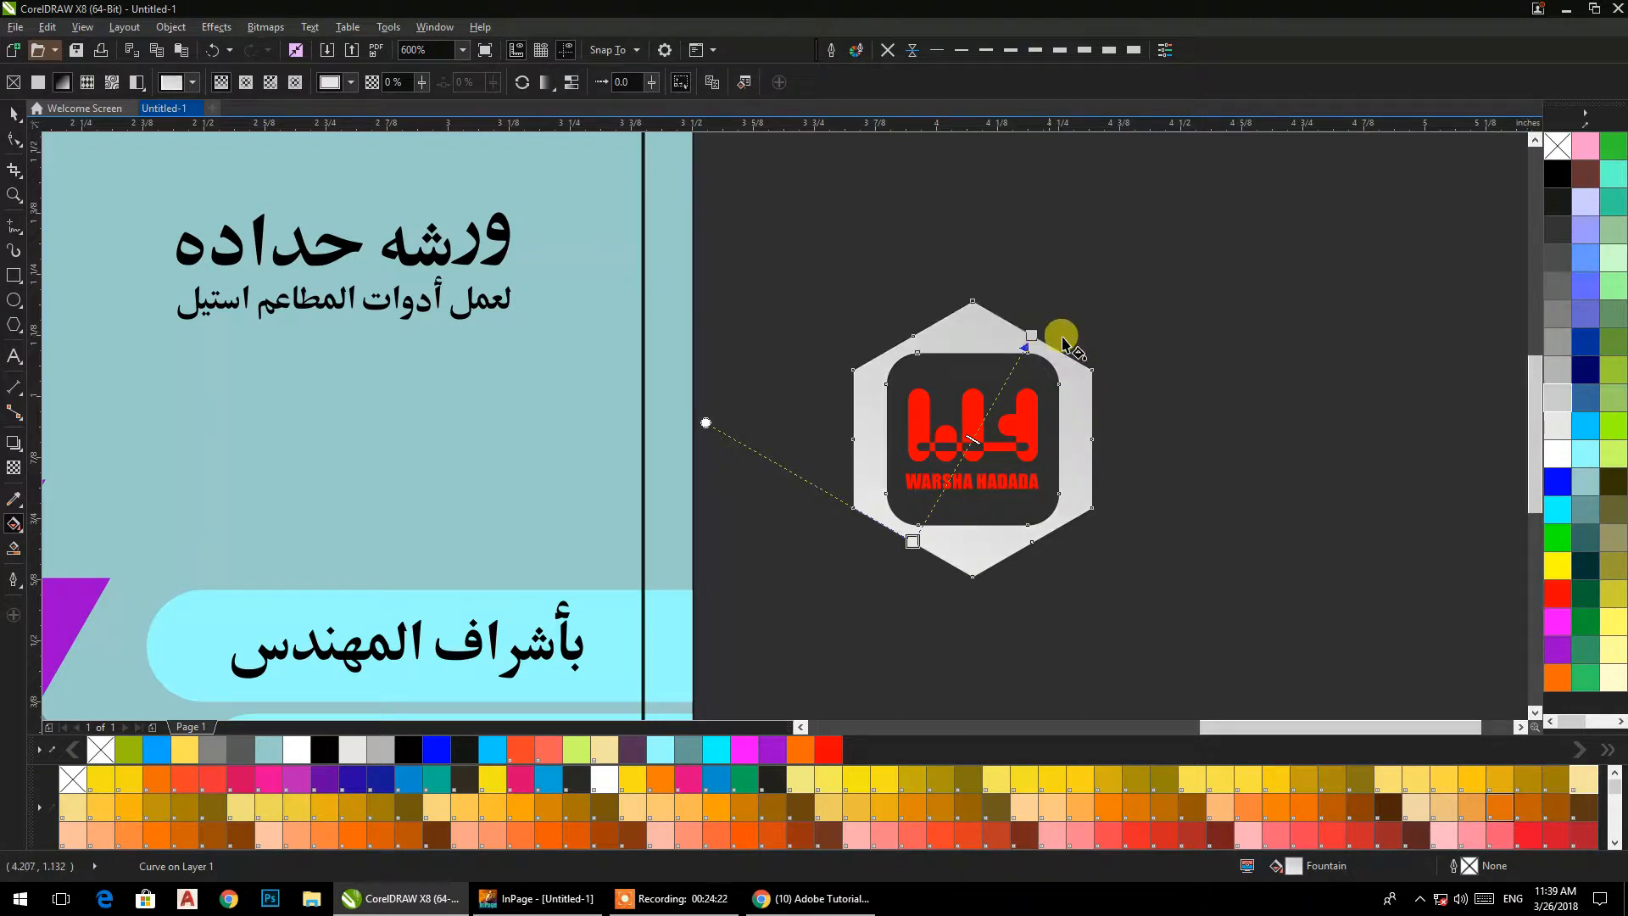
drag(1557, 427, 914, 544)
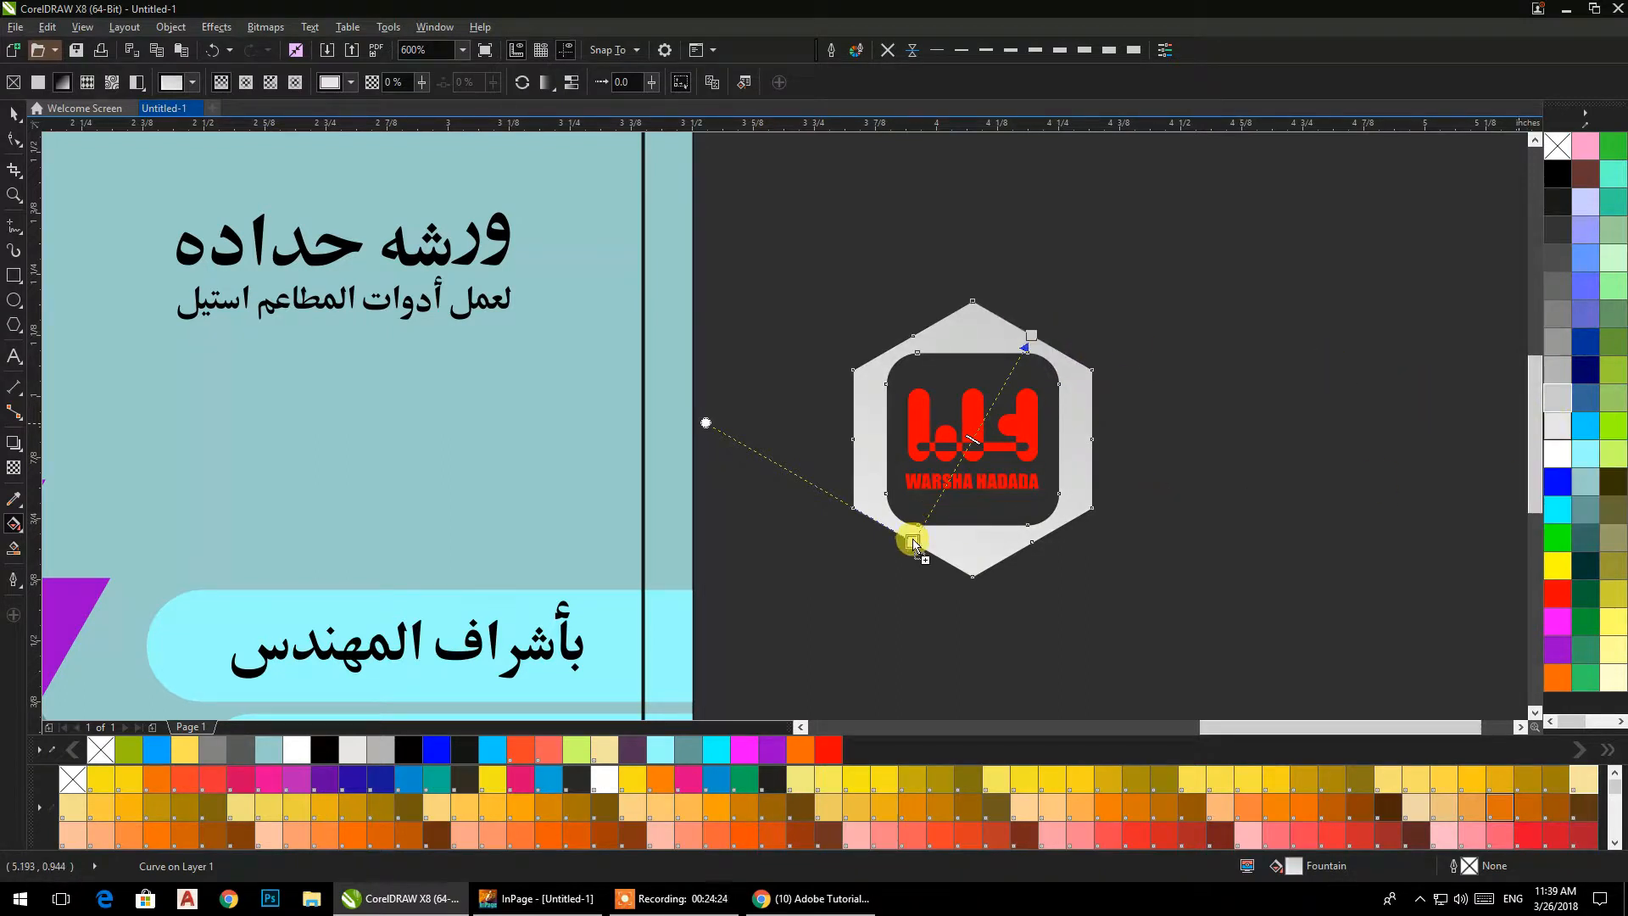
drag(1344, 471, 980, 424)
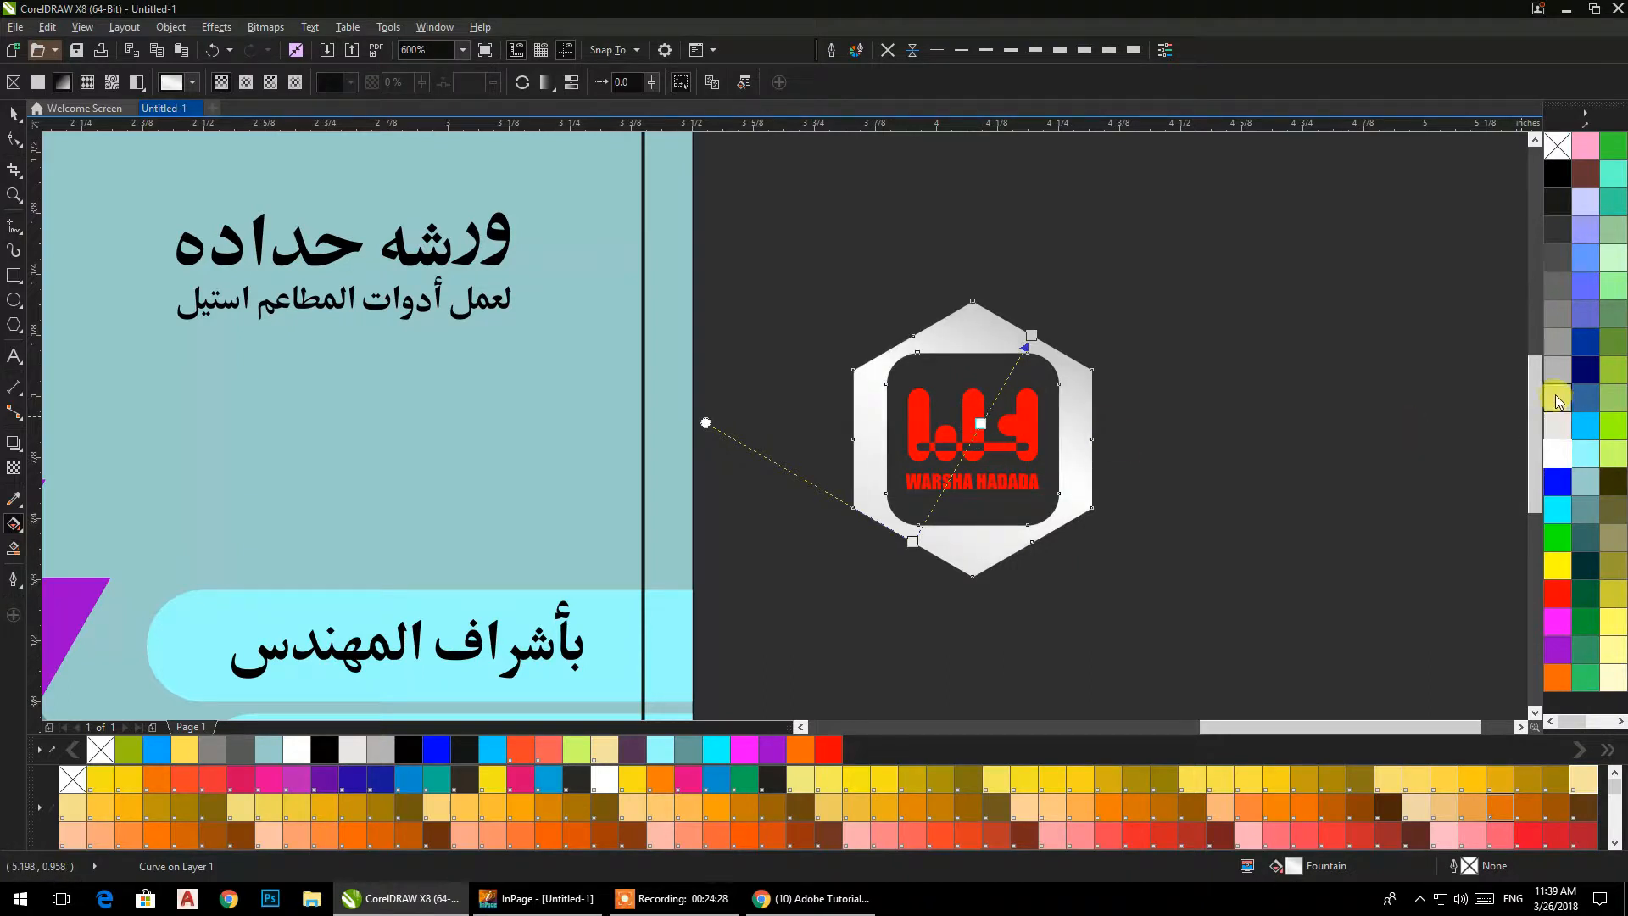
drag(914, 549, 913, 547)
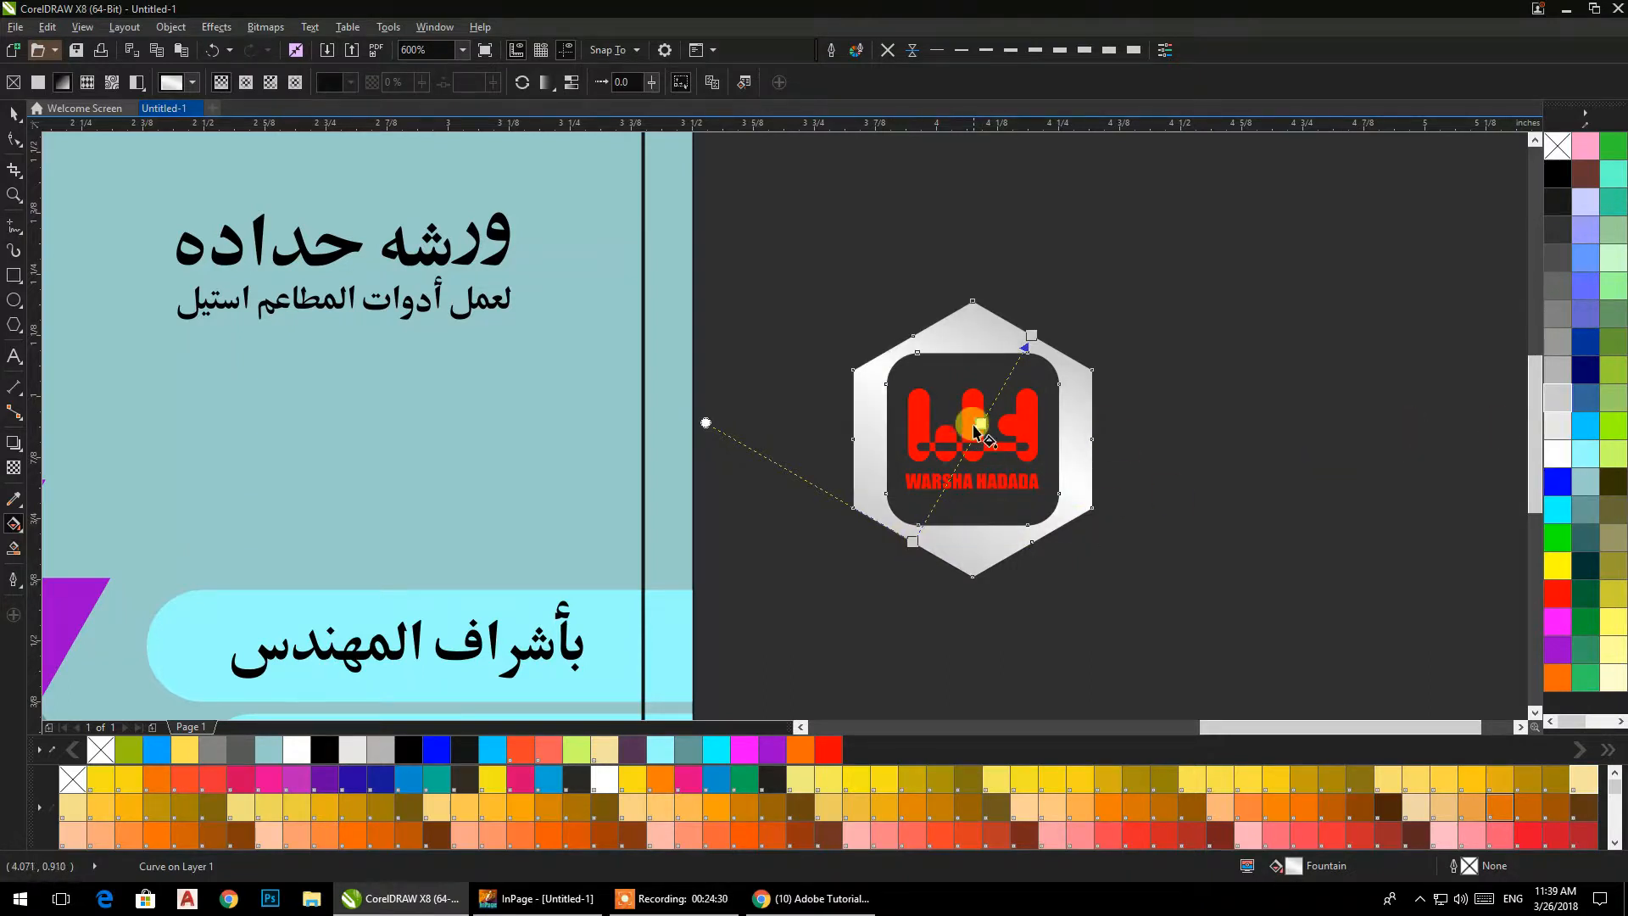
drag(979, 421, 972, 437)
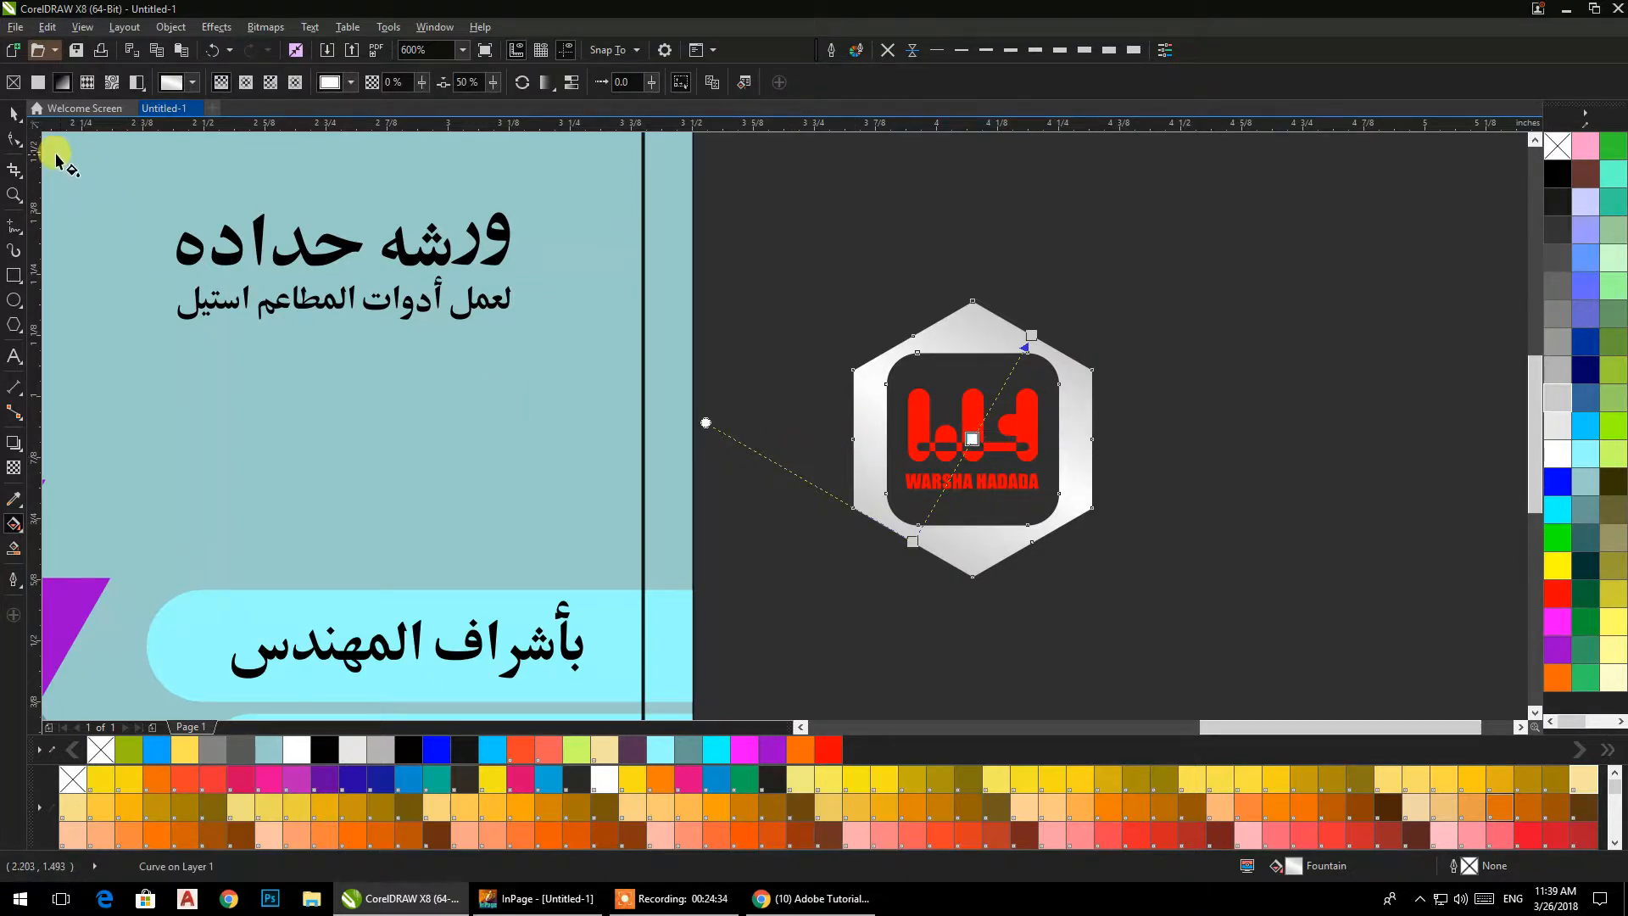
Scale the frame and logo down to about 0.356 by 0.411 in and place them above the card's Arabic heading.
click(14, 113)
drag(766, 220, 1159, 630)
scroll(1112, 492, down, 2)
drag(1109, 535, 740, 294)
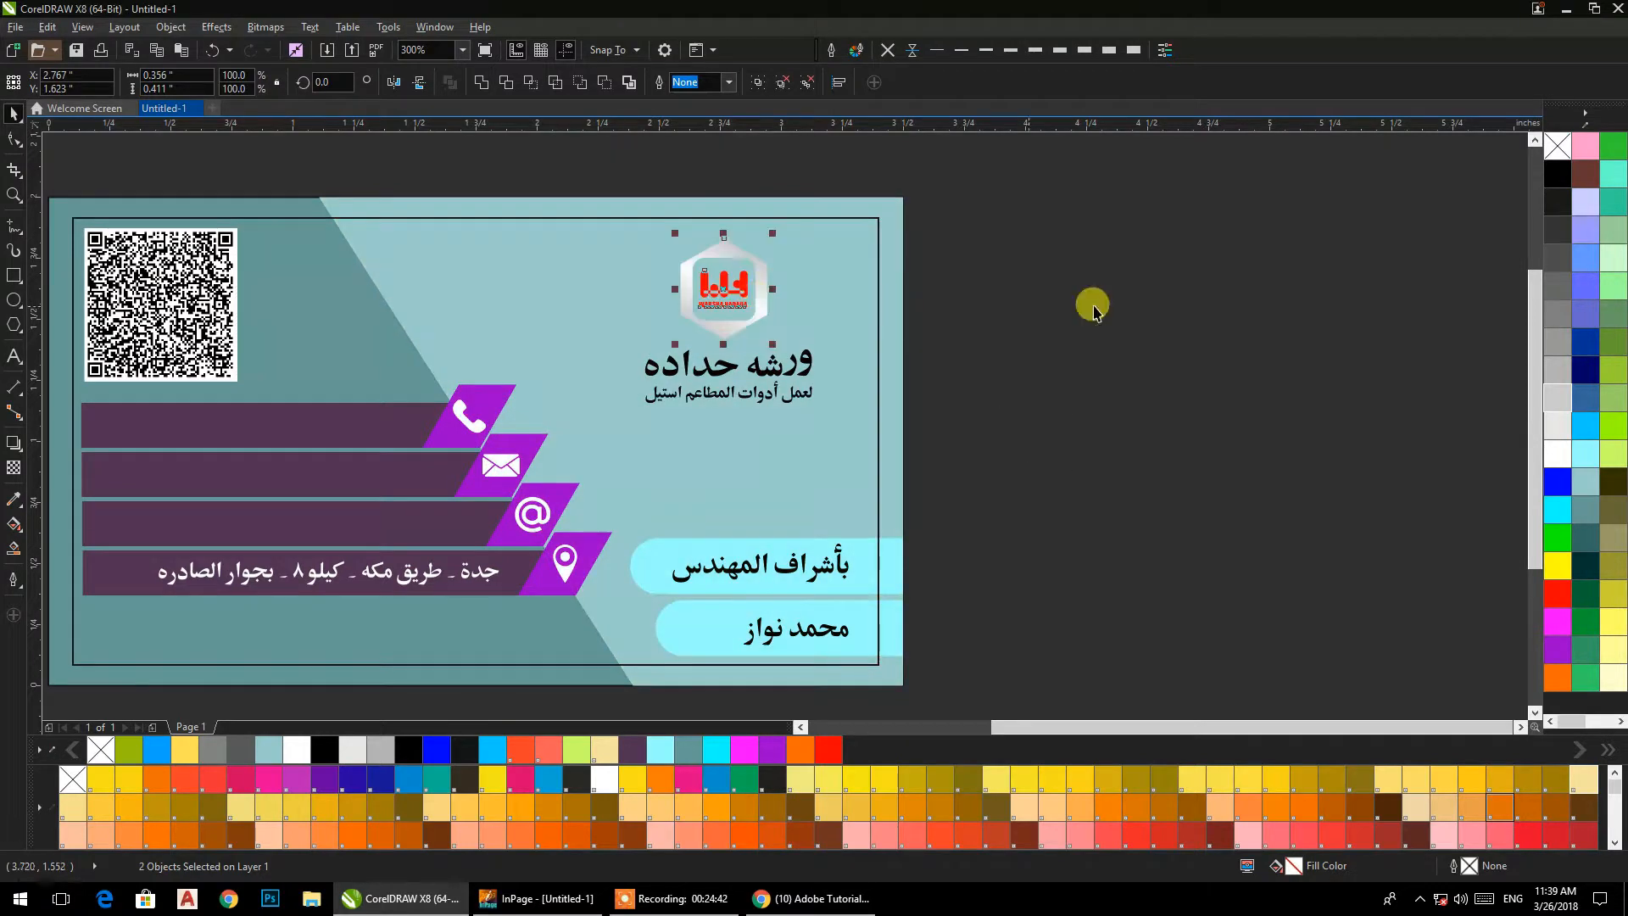
click(1093, 307)
Draw a square of about 0.28 in over the logo and round its corners to about 0.045 in.
scroll(716, 280, up, 2)
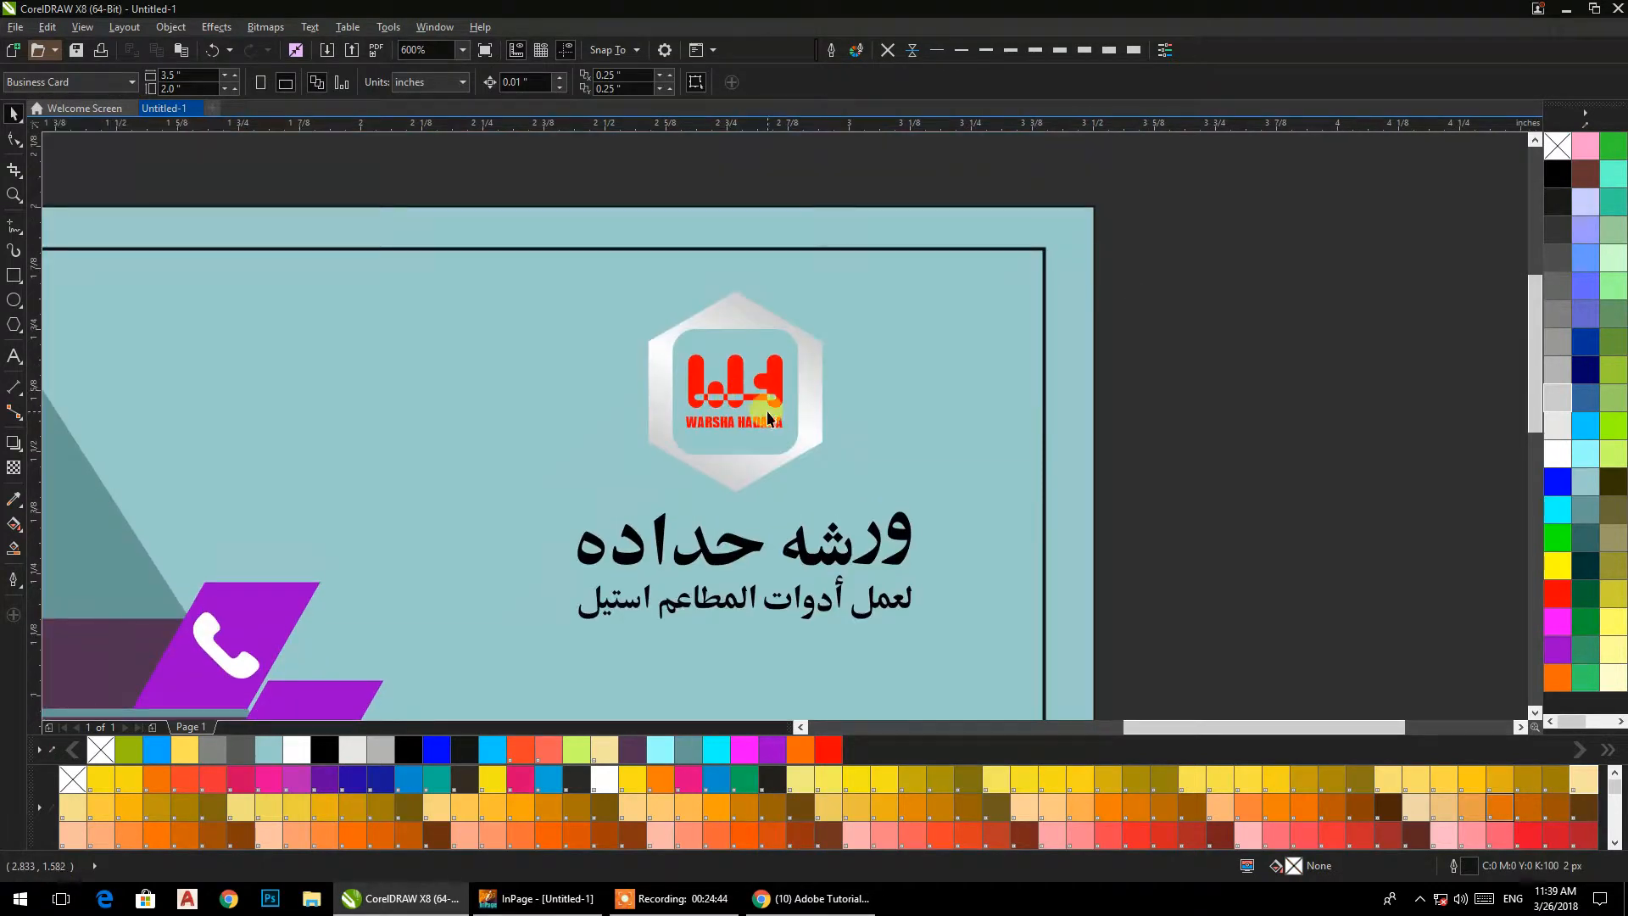
scroll(749, 425, up, 2)
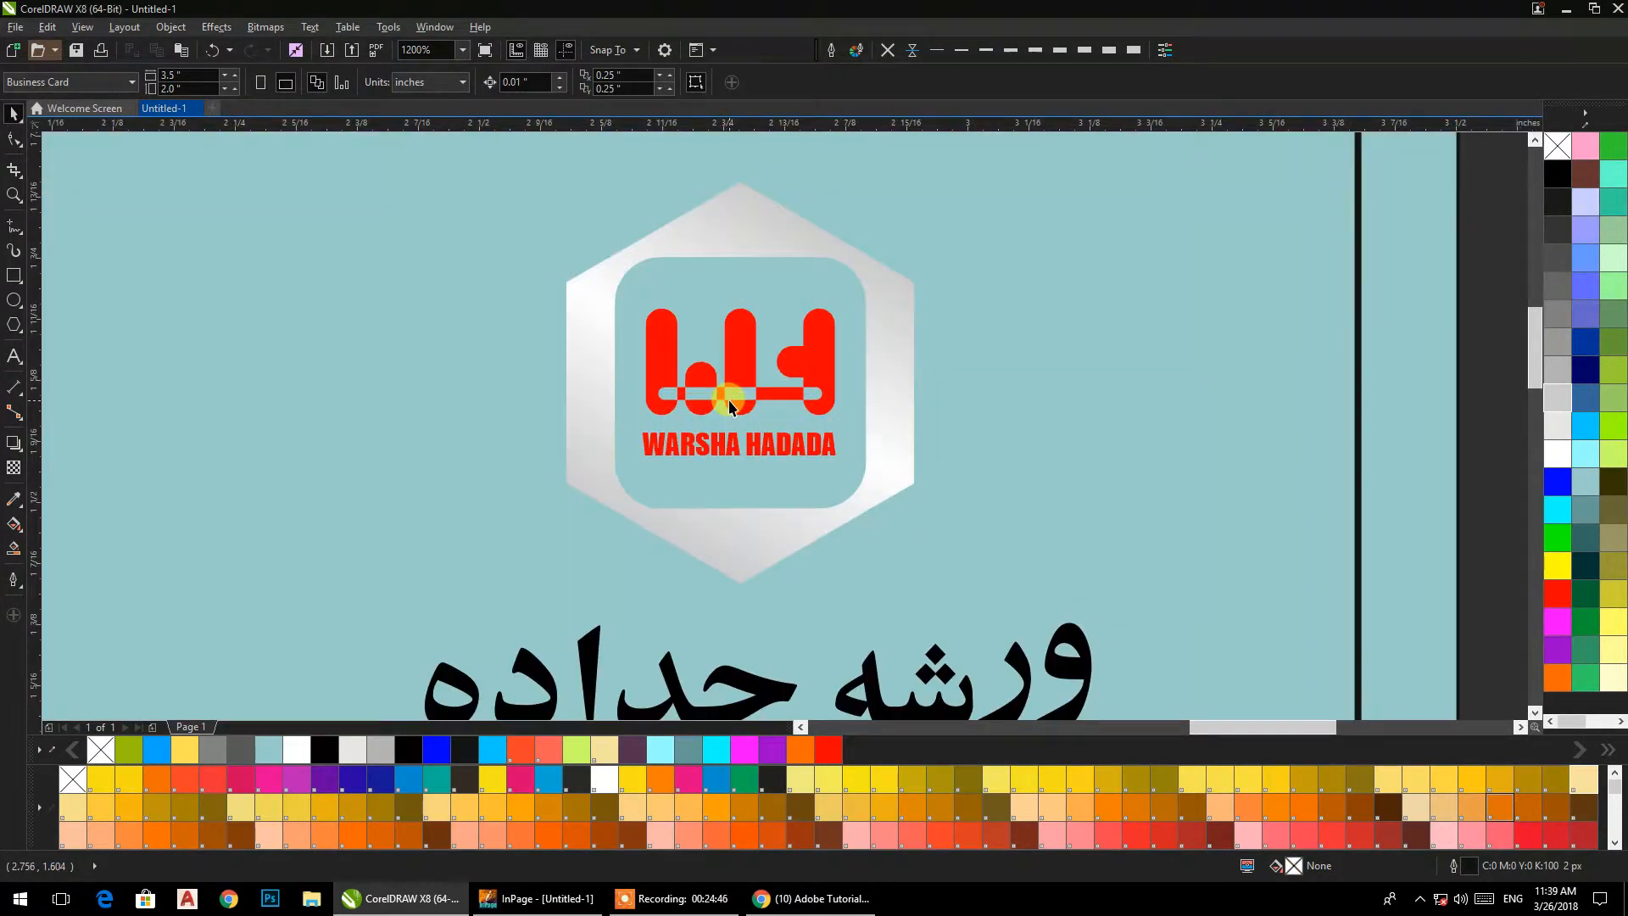
scroll(729, 405, down, 4)
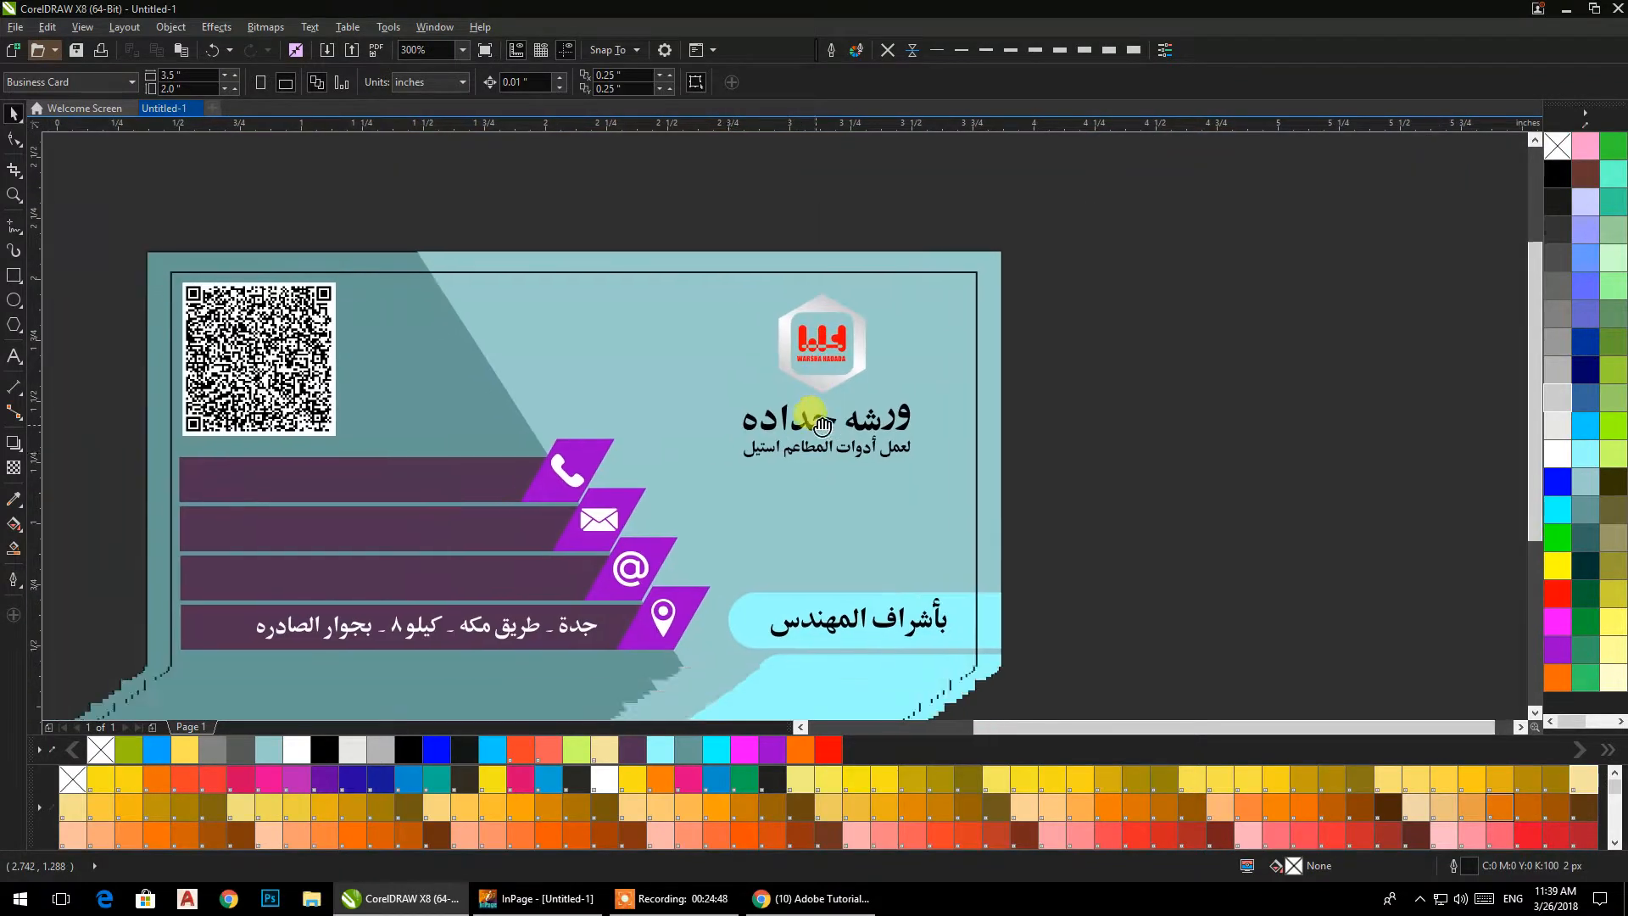
scroll(853, 332, up, 4)
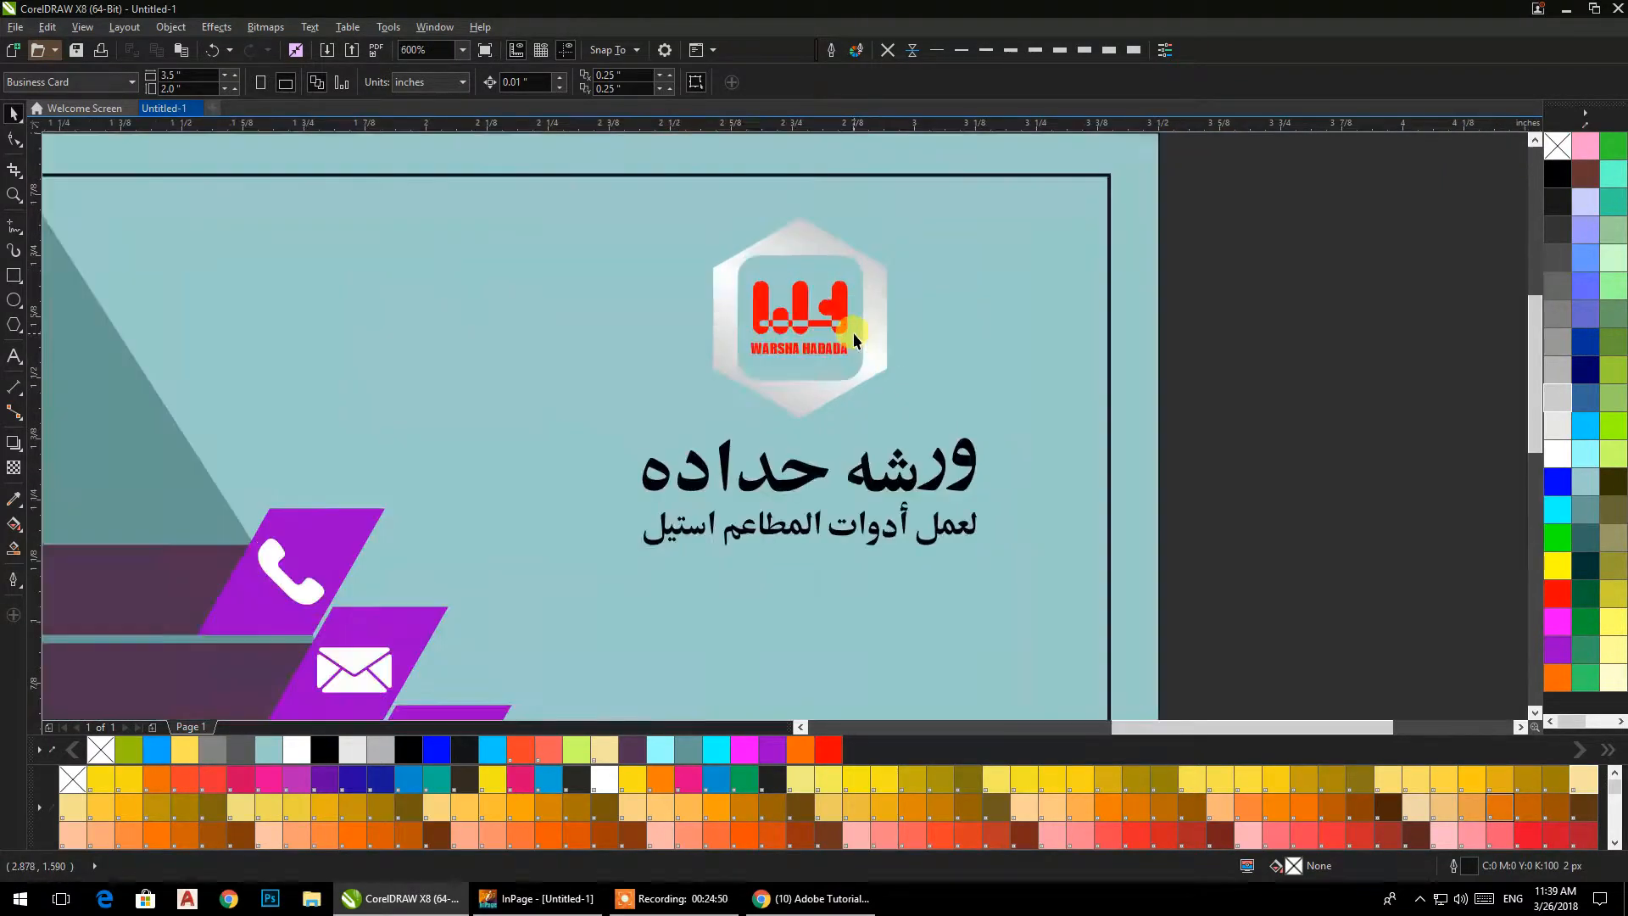
click(13, 279)
drag(659, 221, 913, 496)
key(ctrl)
click(14, 140)
drag(663, 222, 704, 220)
click(14, 116)
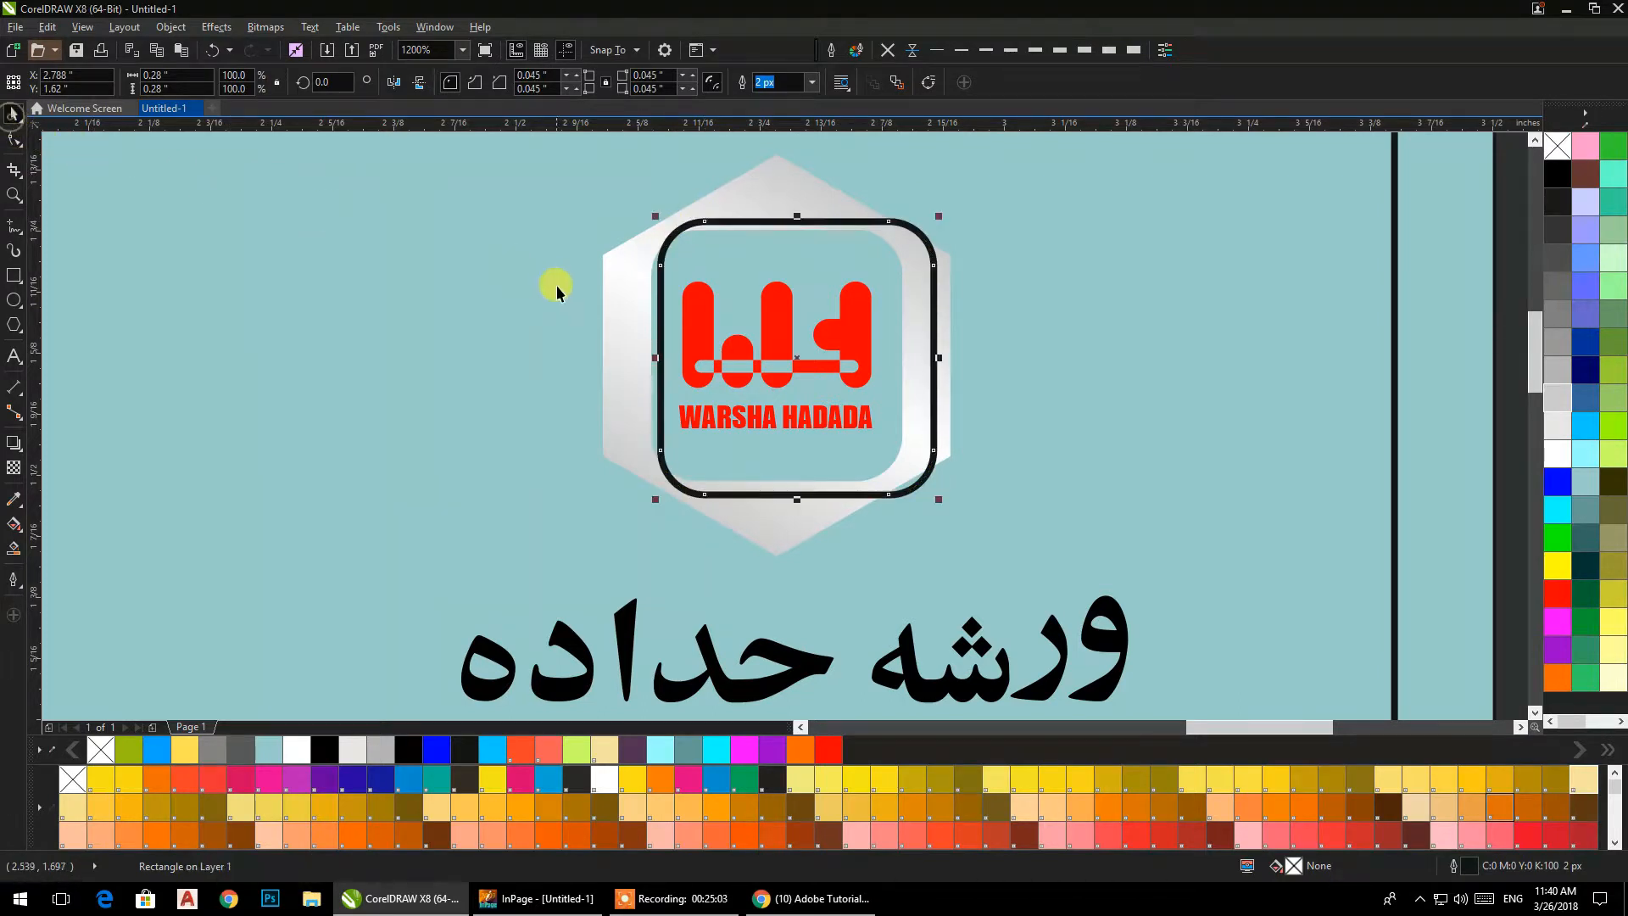
Align the new rounded square with the hexagon frame's horizontal and vertical centres.
shift+click(613, 293)
key(c)
key(e)
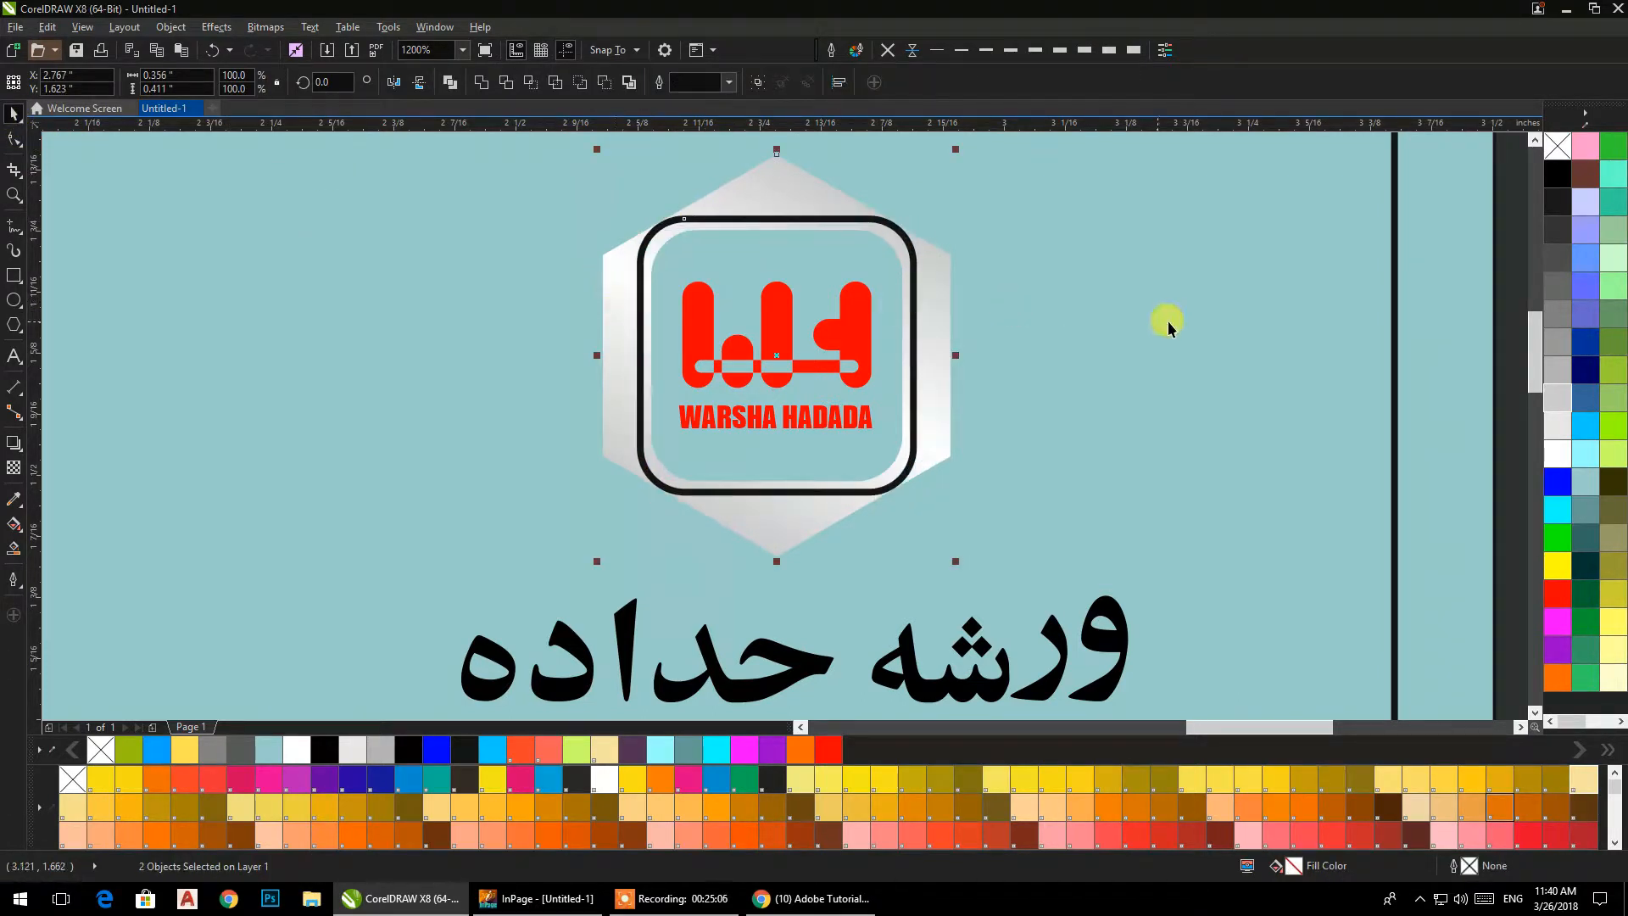
click(1505, 402)
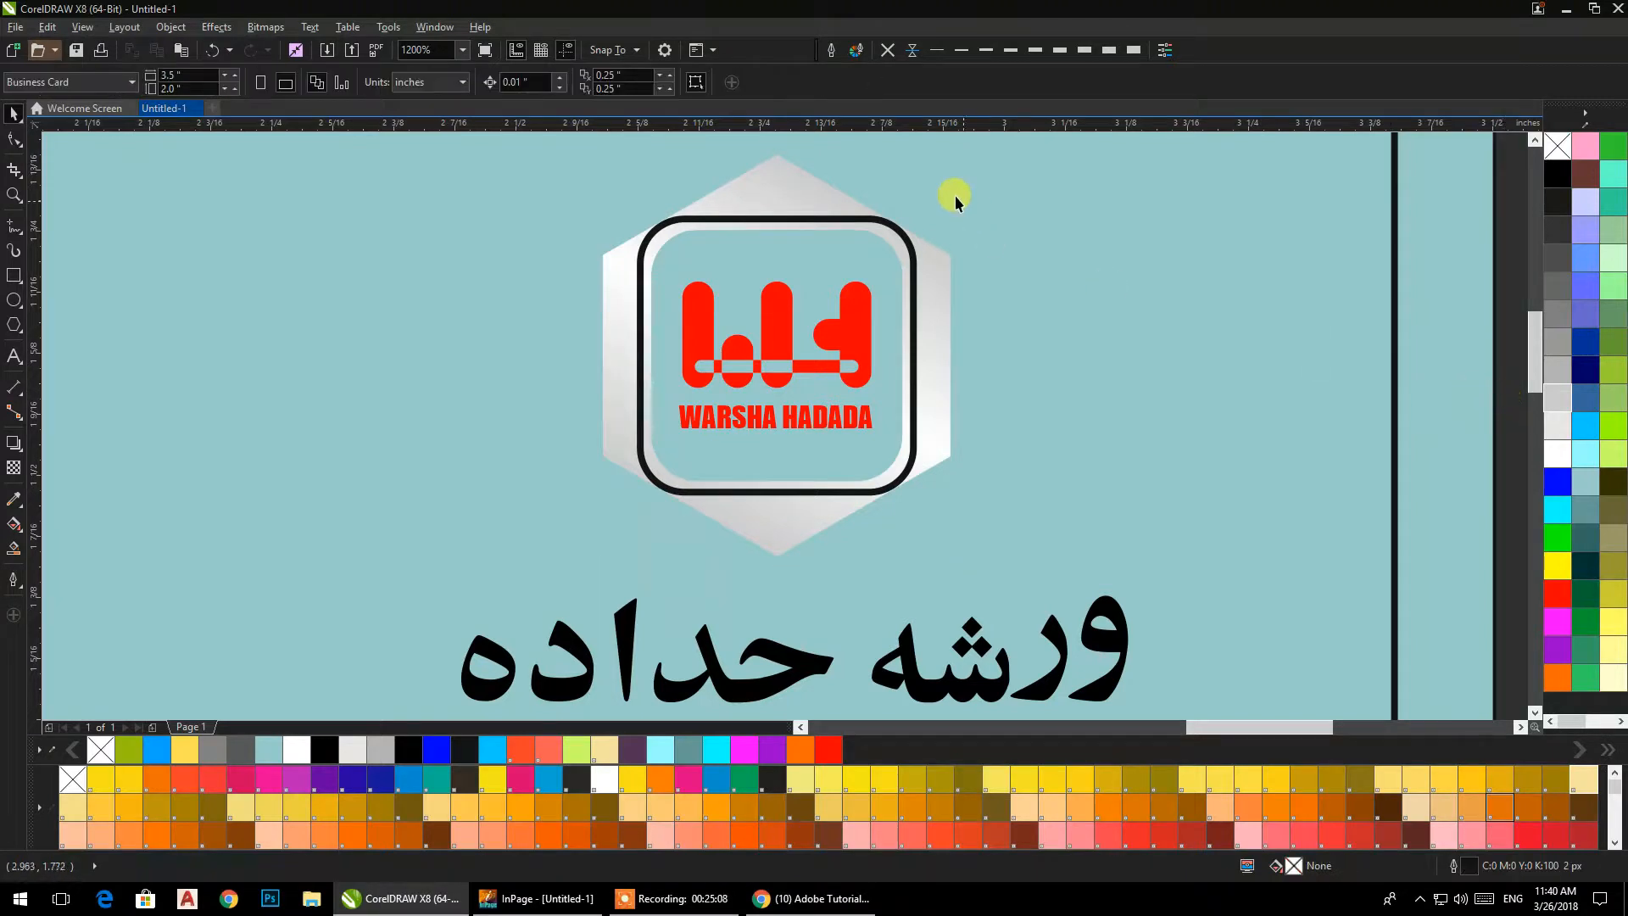
Shrink the rounded square to about 0.245 in, fill it white without an outline, and put it behind the red logo.
click(900, 229)
drag(918, 213, 914, 222)
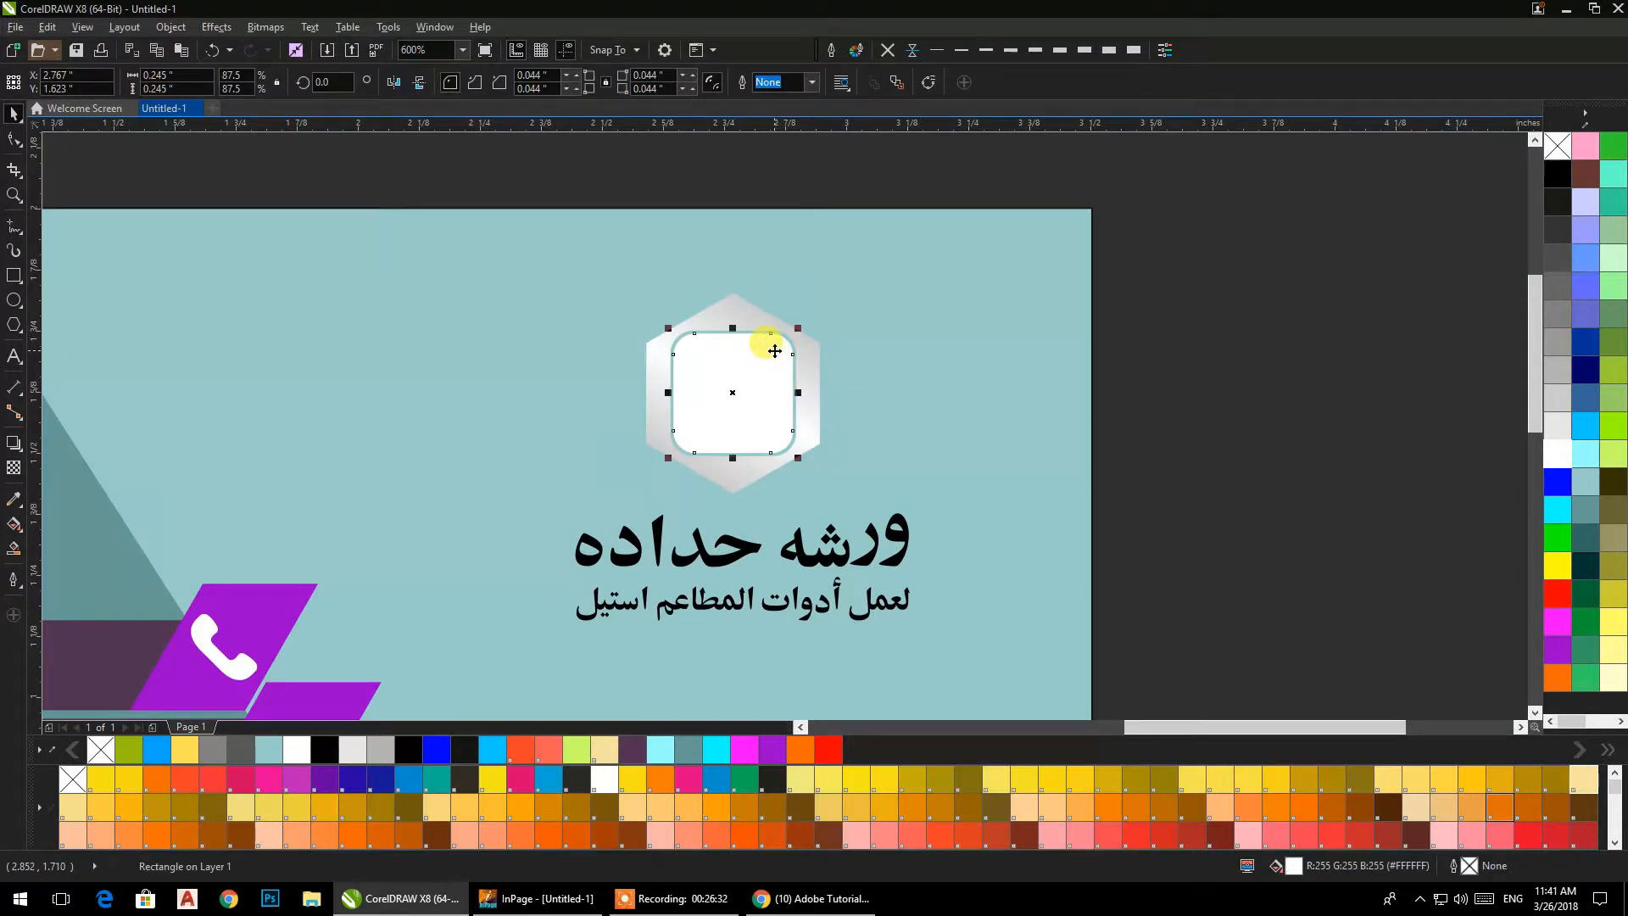
key(ctrl+Page_Down)
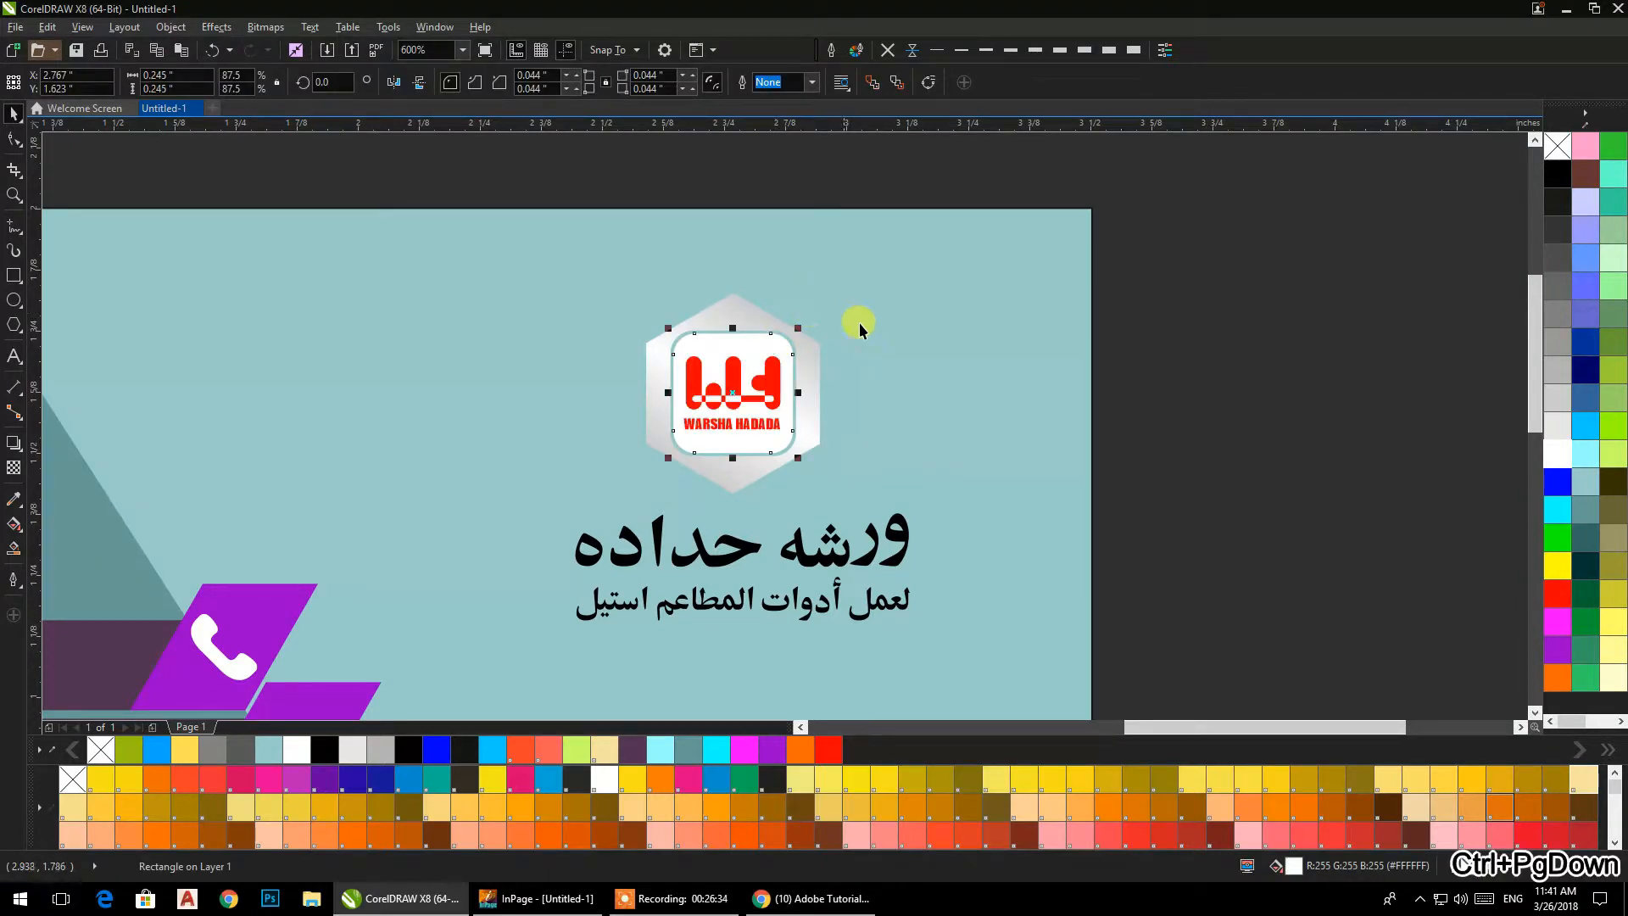
click(1226, 304)
Group the hexagon frame, white rounded square and red logo together.
drag(649, 478, 582, 524)
key(ctrl+g)
click(1226, 402)
Fill the heading "ورشه حداده" red and the line below it, "لعمل أدوات المطاعم استيل", blue.
scroll(1108, 353, down, 2)
scroll(763, 392, up, 4)
click(814, 394)
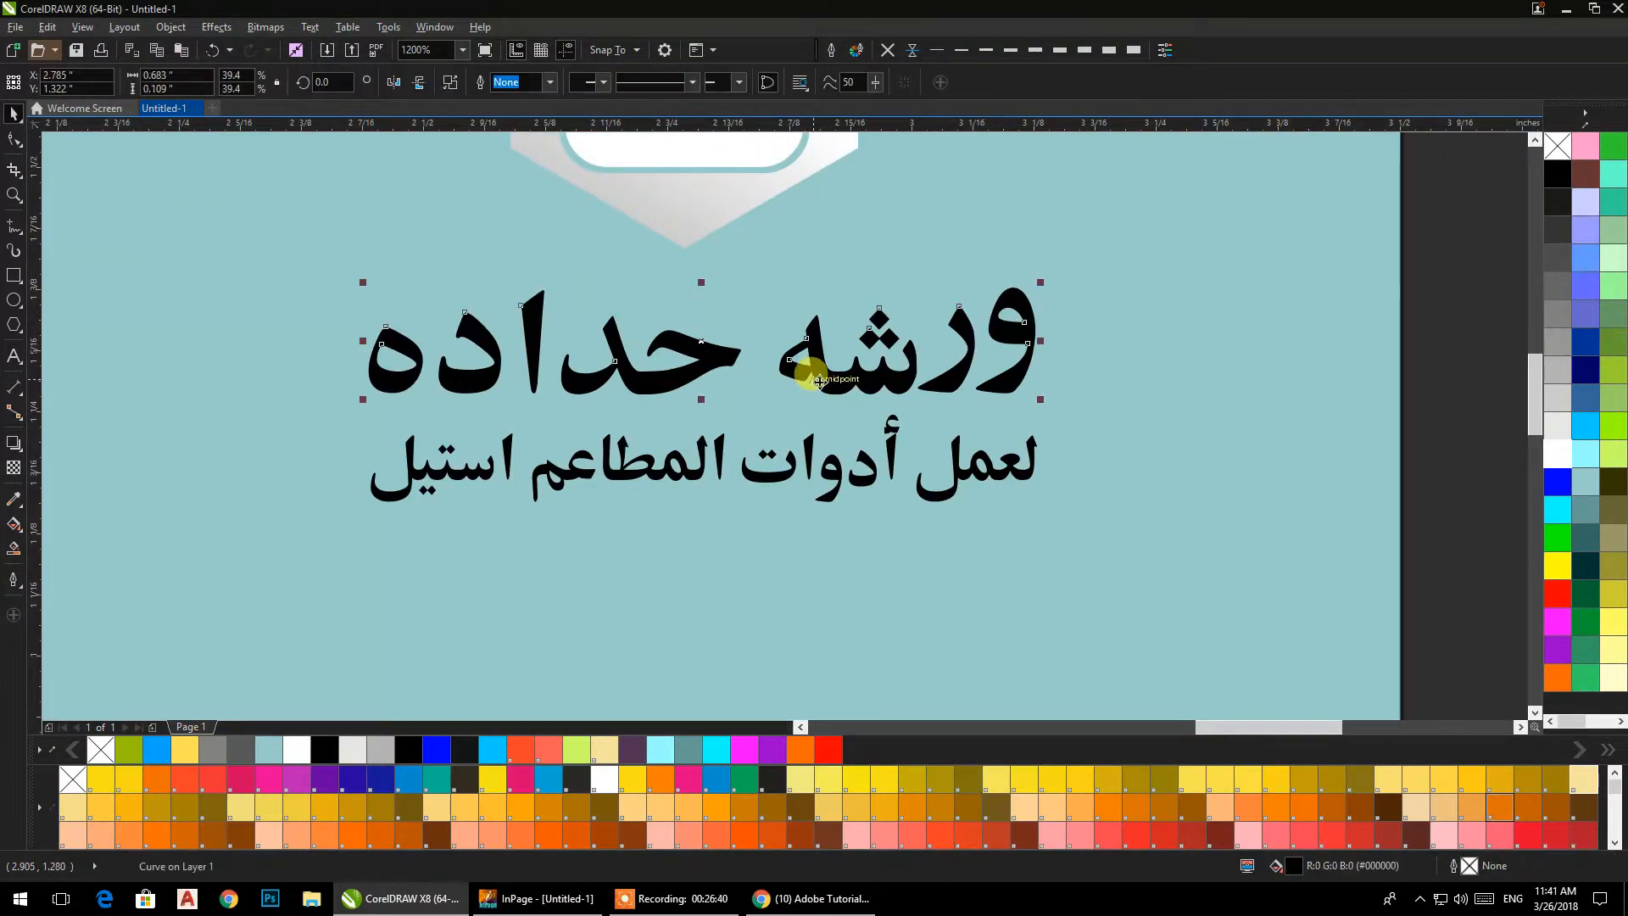
click(1555, 593)
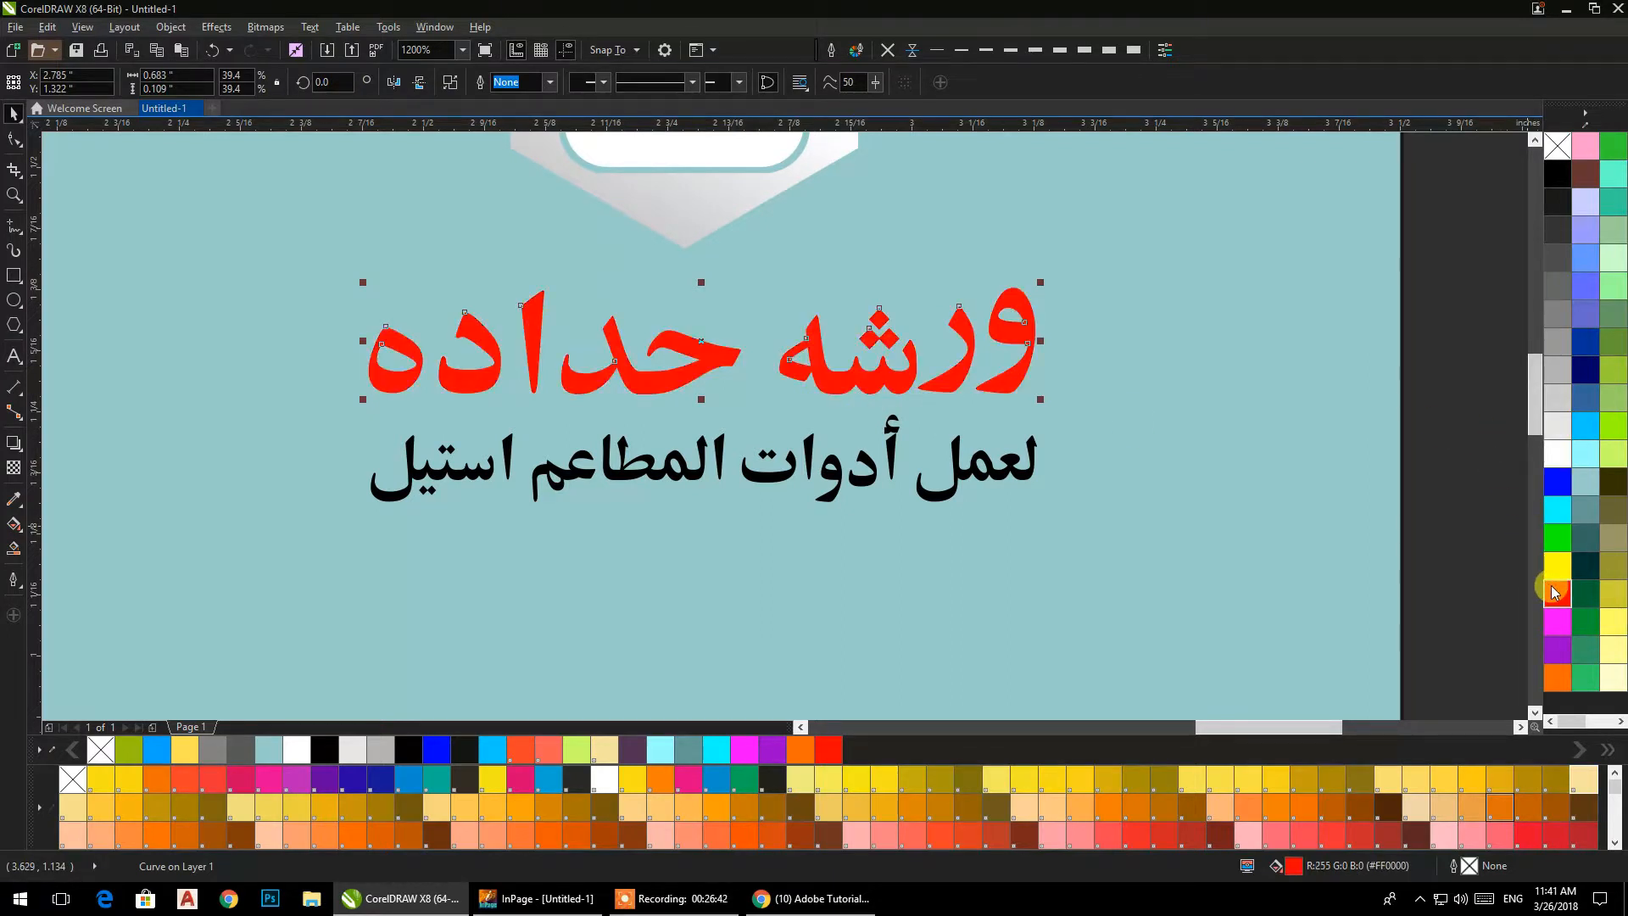
click(967, 471)
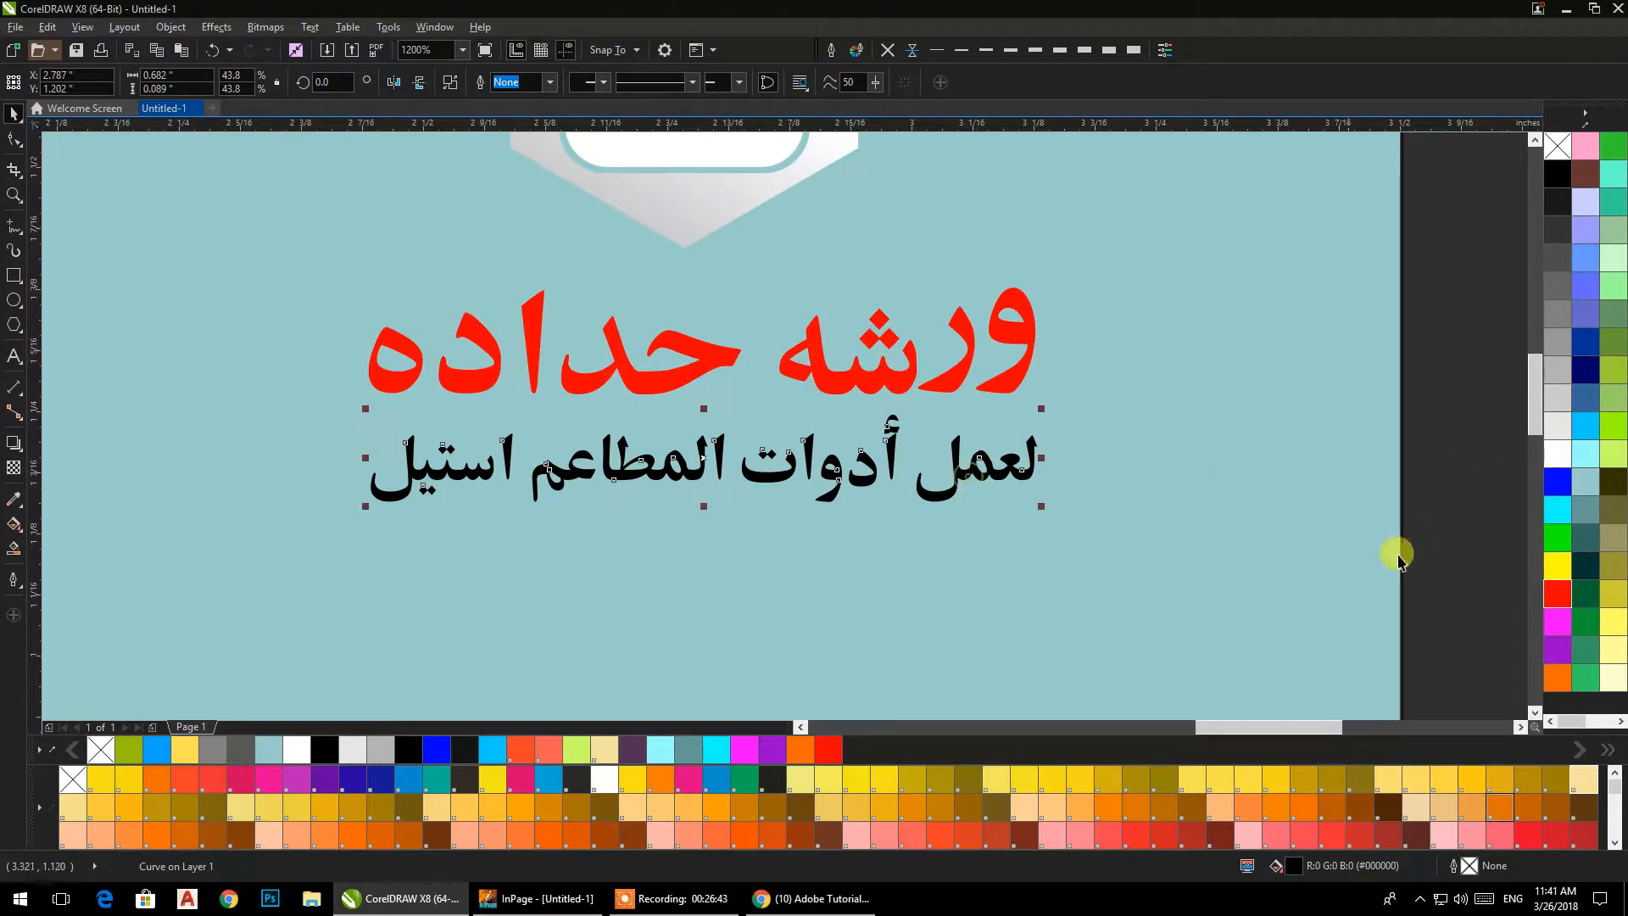
click(1553, 483)
click(1441, 396)
scroll(1314, 333, down, 2)
drag(1312, 332, 1179, 330)
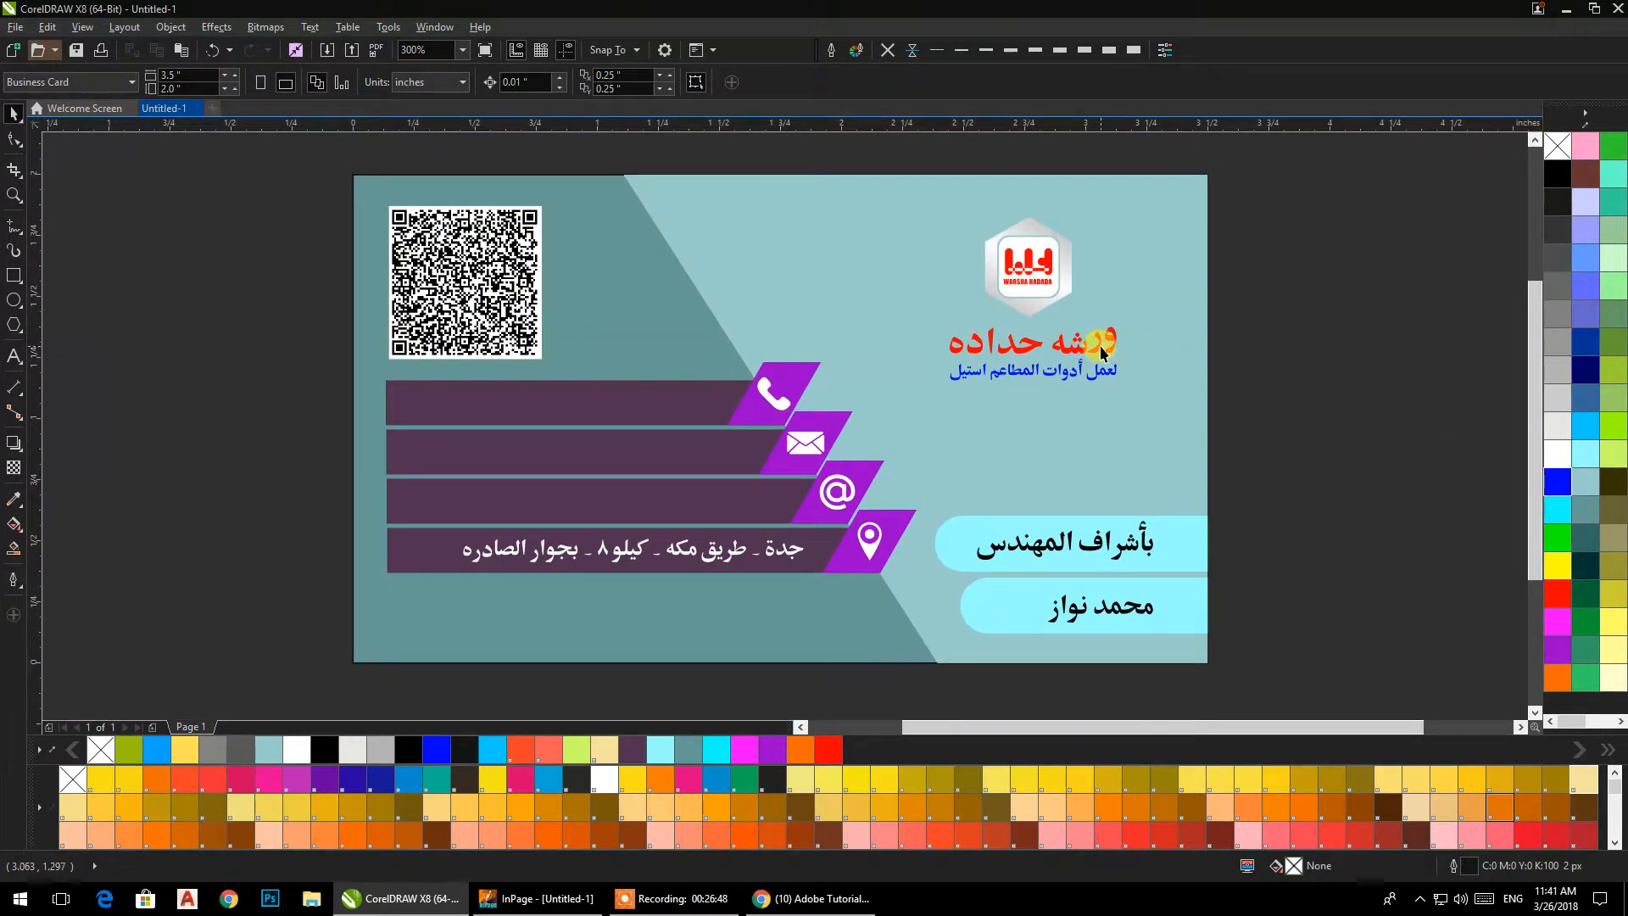
Recolour the heading "ورشه حداده" beneath the hexagon logo magenta.
click(1102, 352)
click(1557, 623)
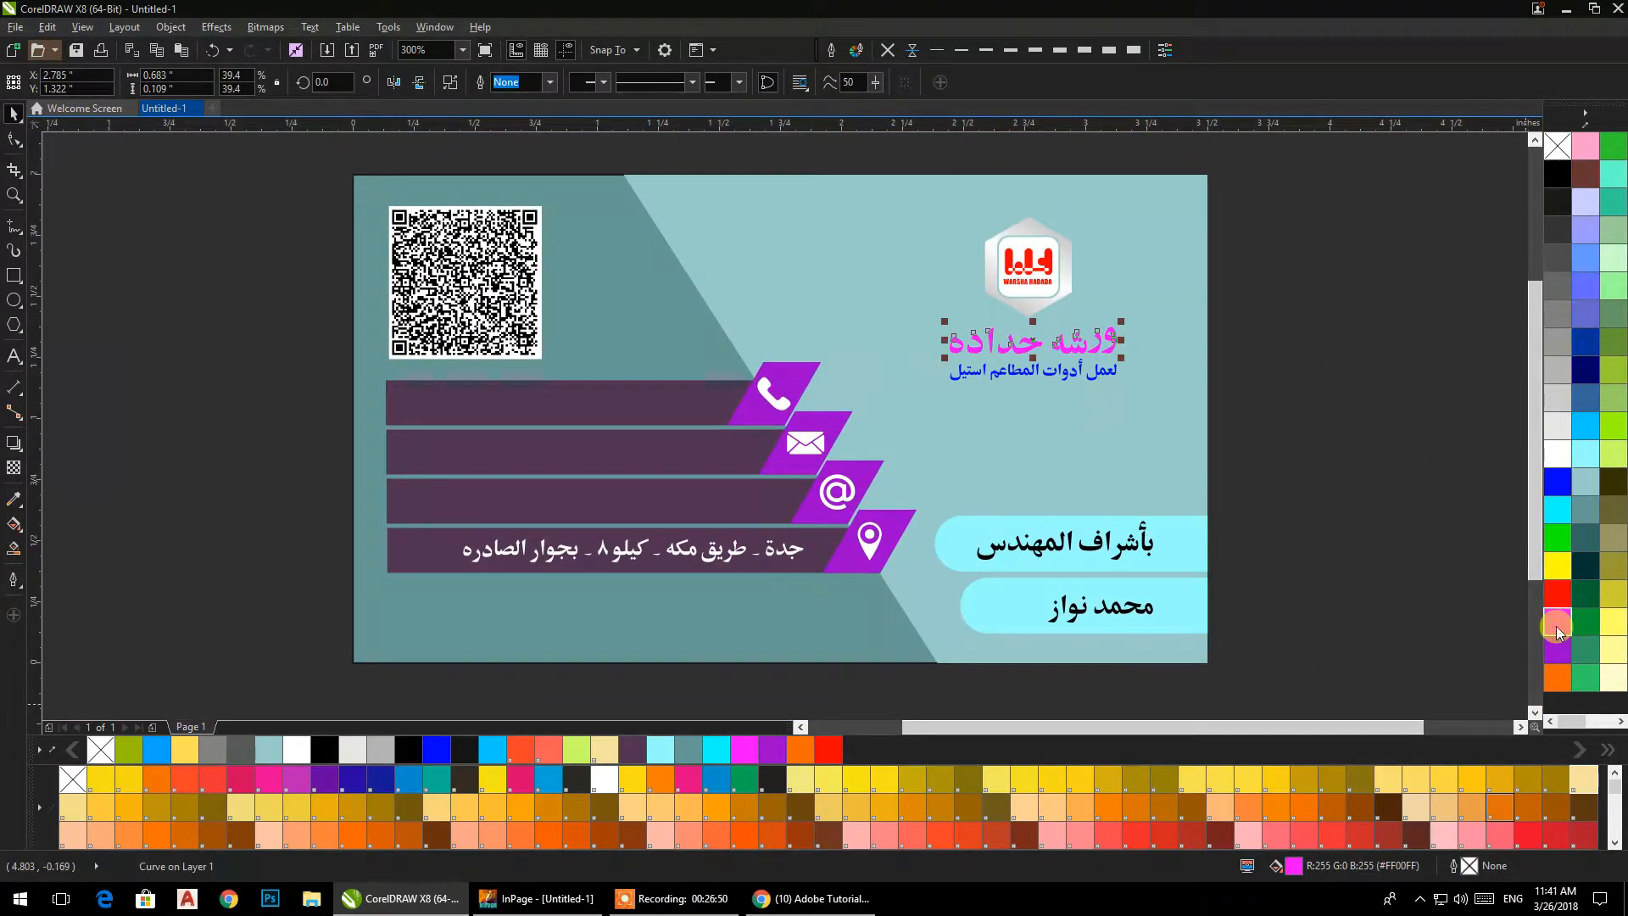
click(1384, 480)
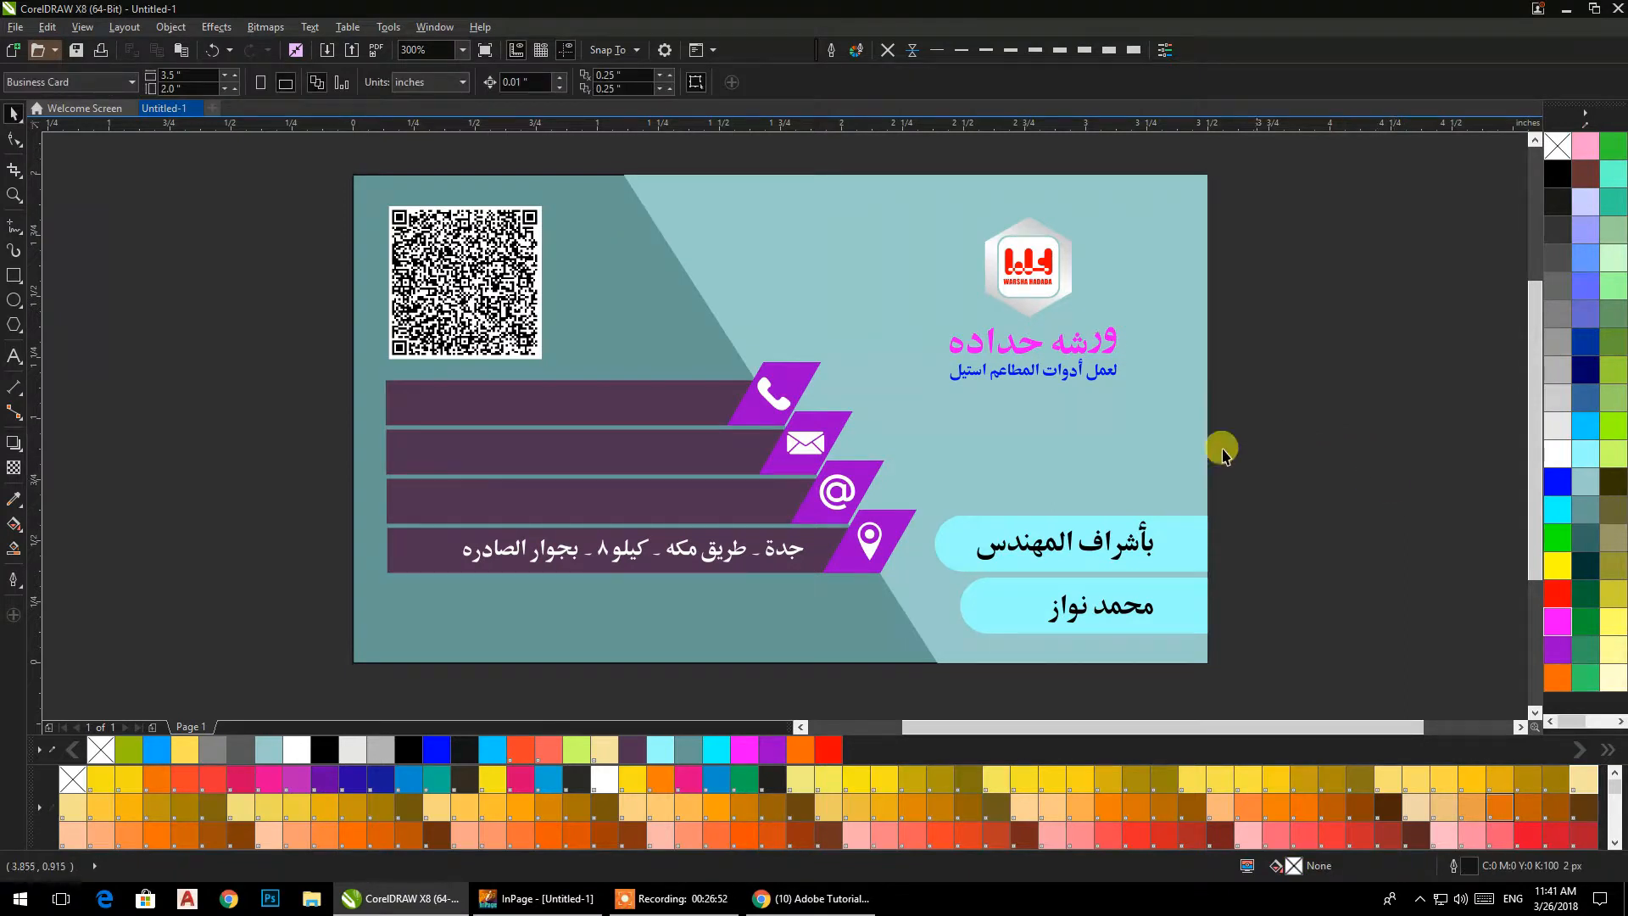
Add the contact e-mail address as a line of Arial 24 pt artistic text across the contact bars.
click(13, 360)
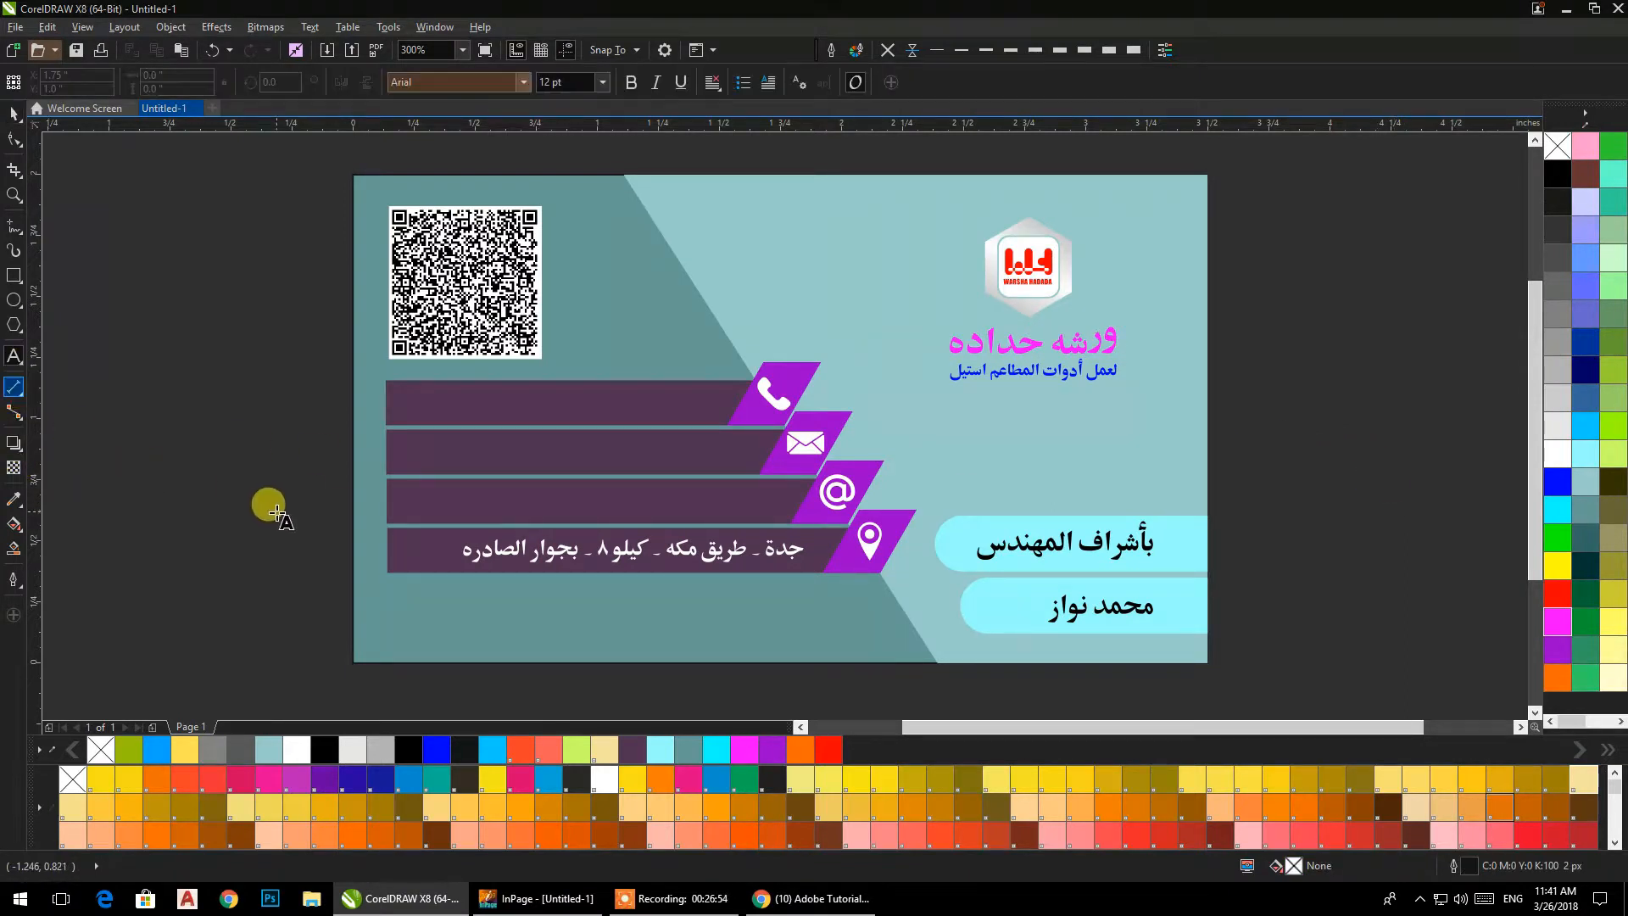
click(273, 502)
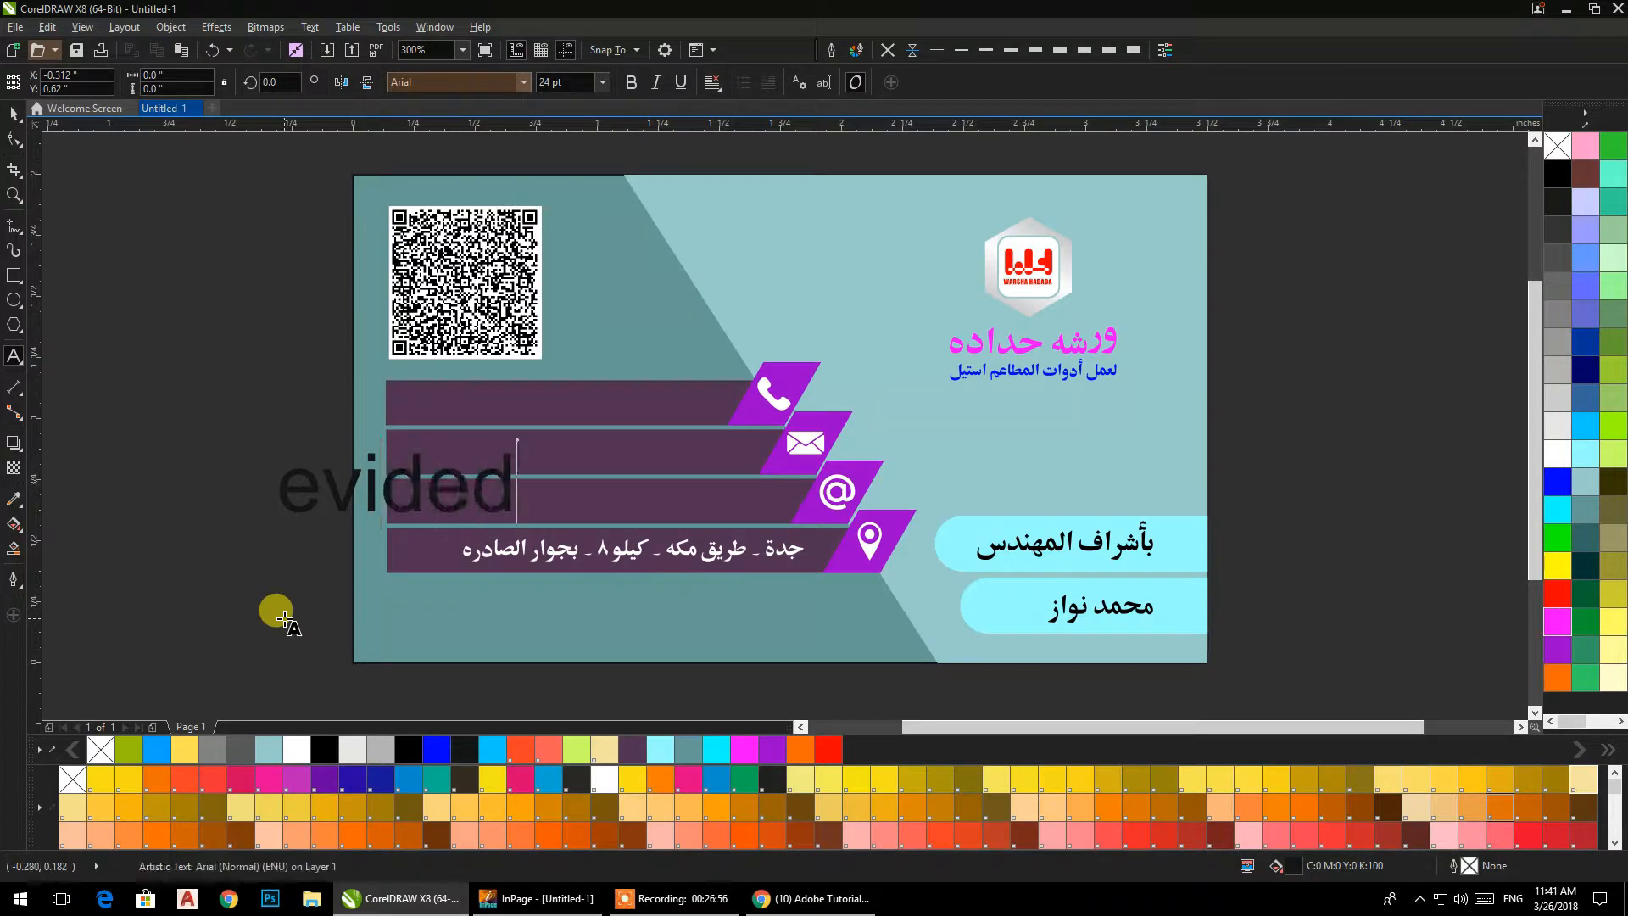
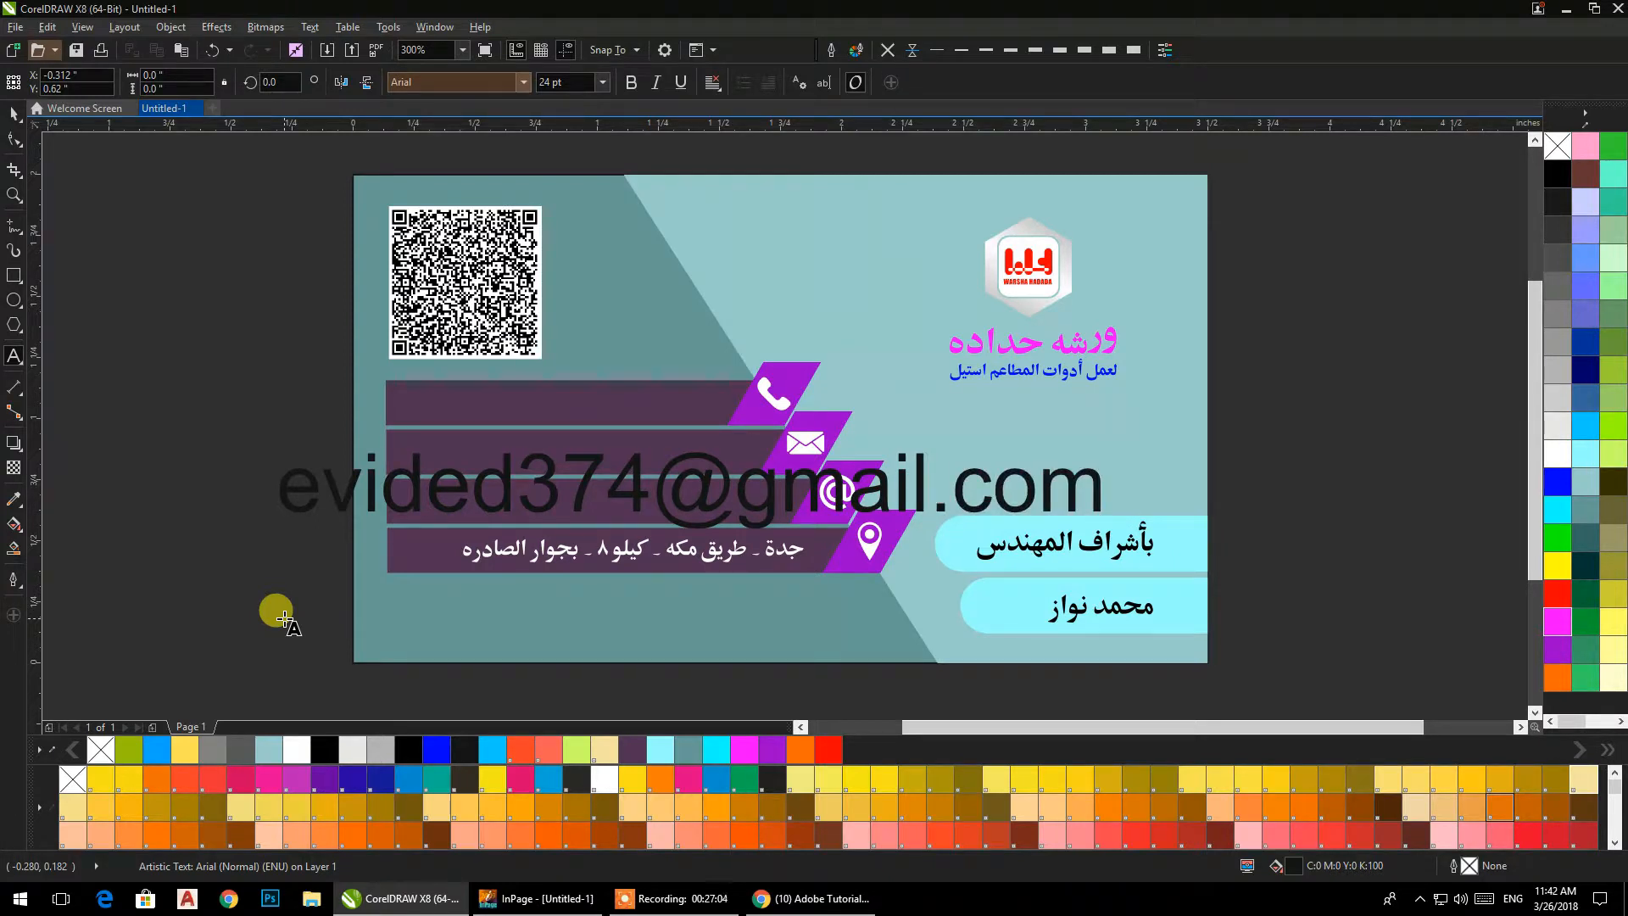
key(Escape)
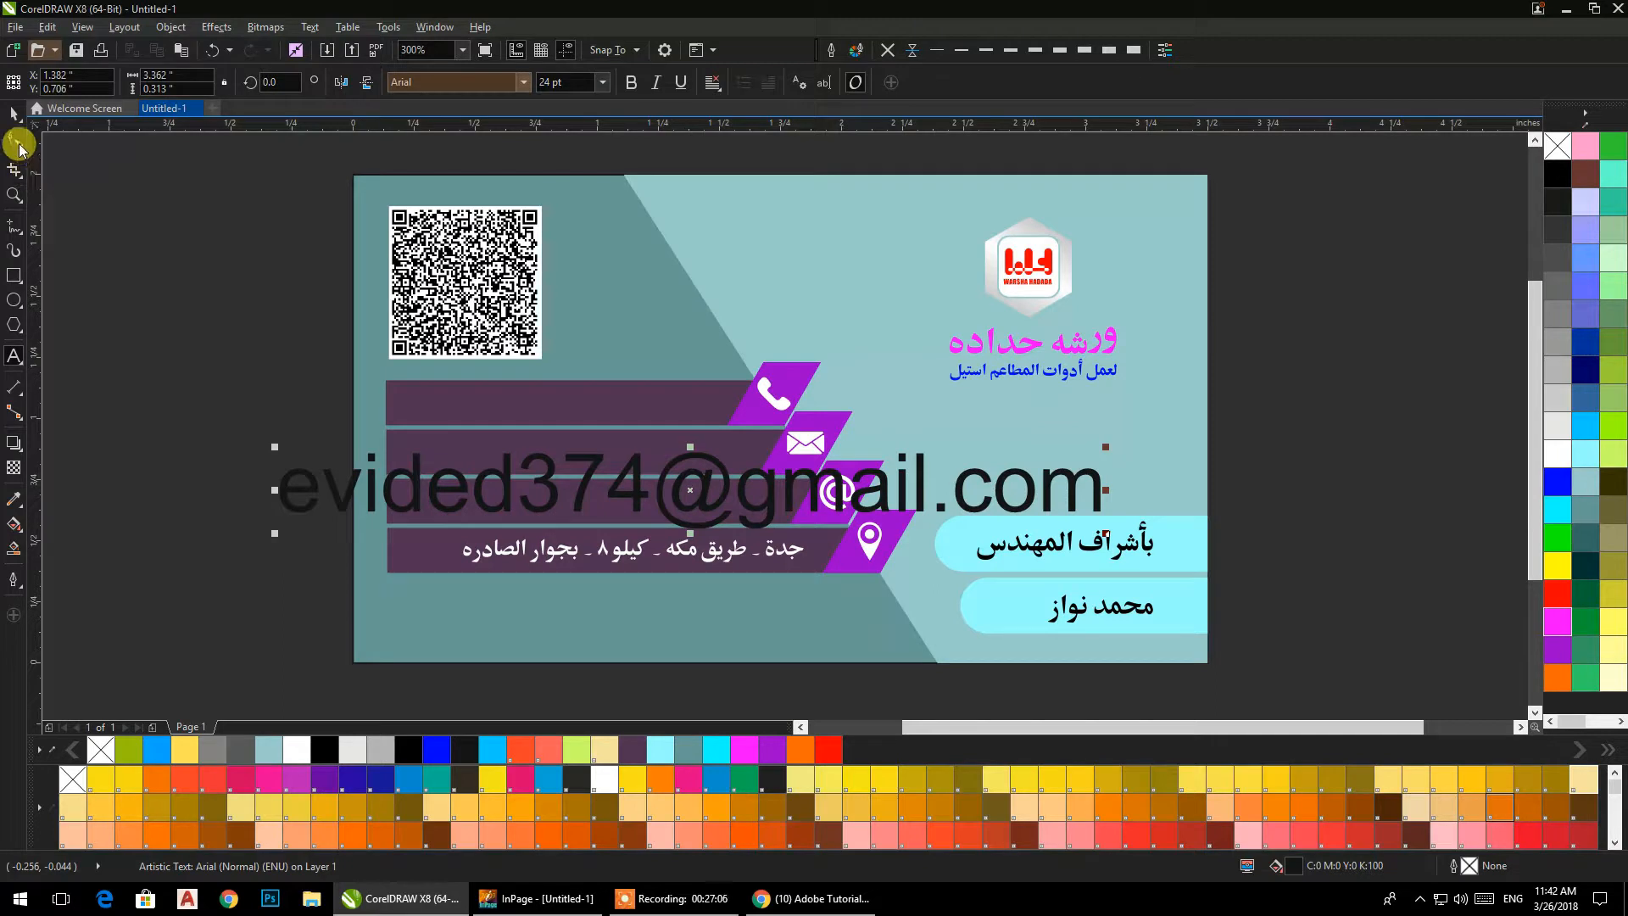
key(Escape)
Duplicate the e-mail text, replace one copy's content with the phone number, and copy the number onto the upper contact bars.
drag(744, 502, 819, 524)
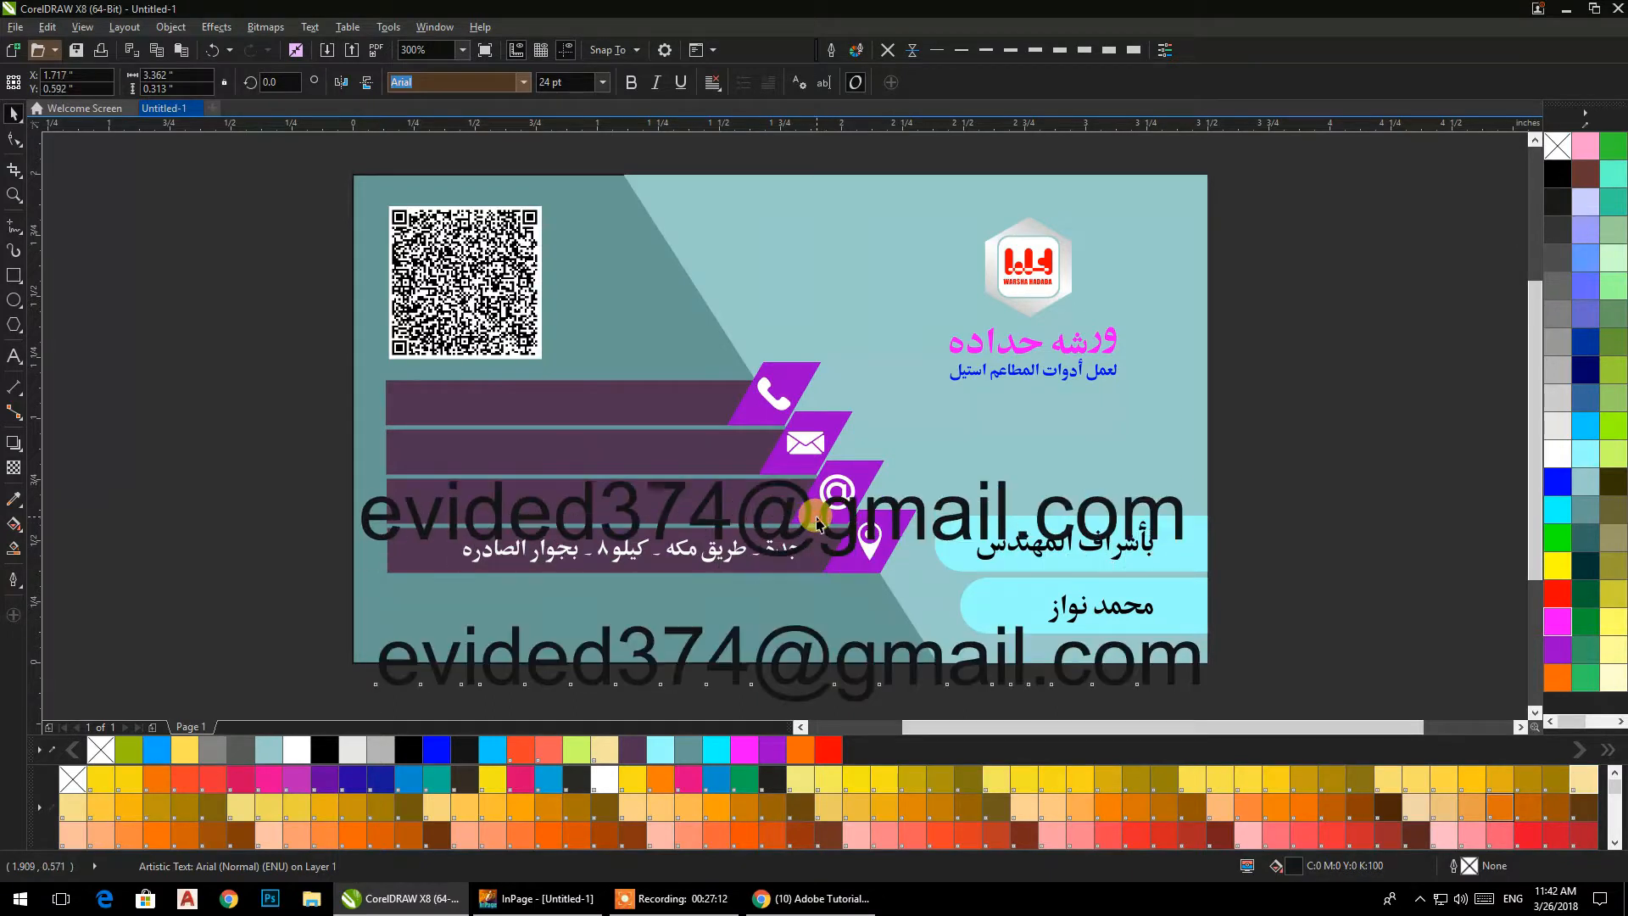
key(ctrl+a)
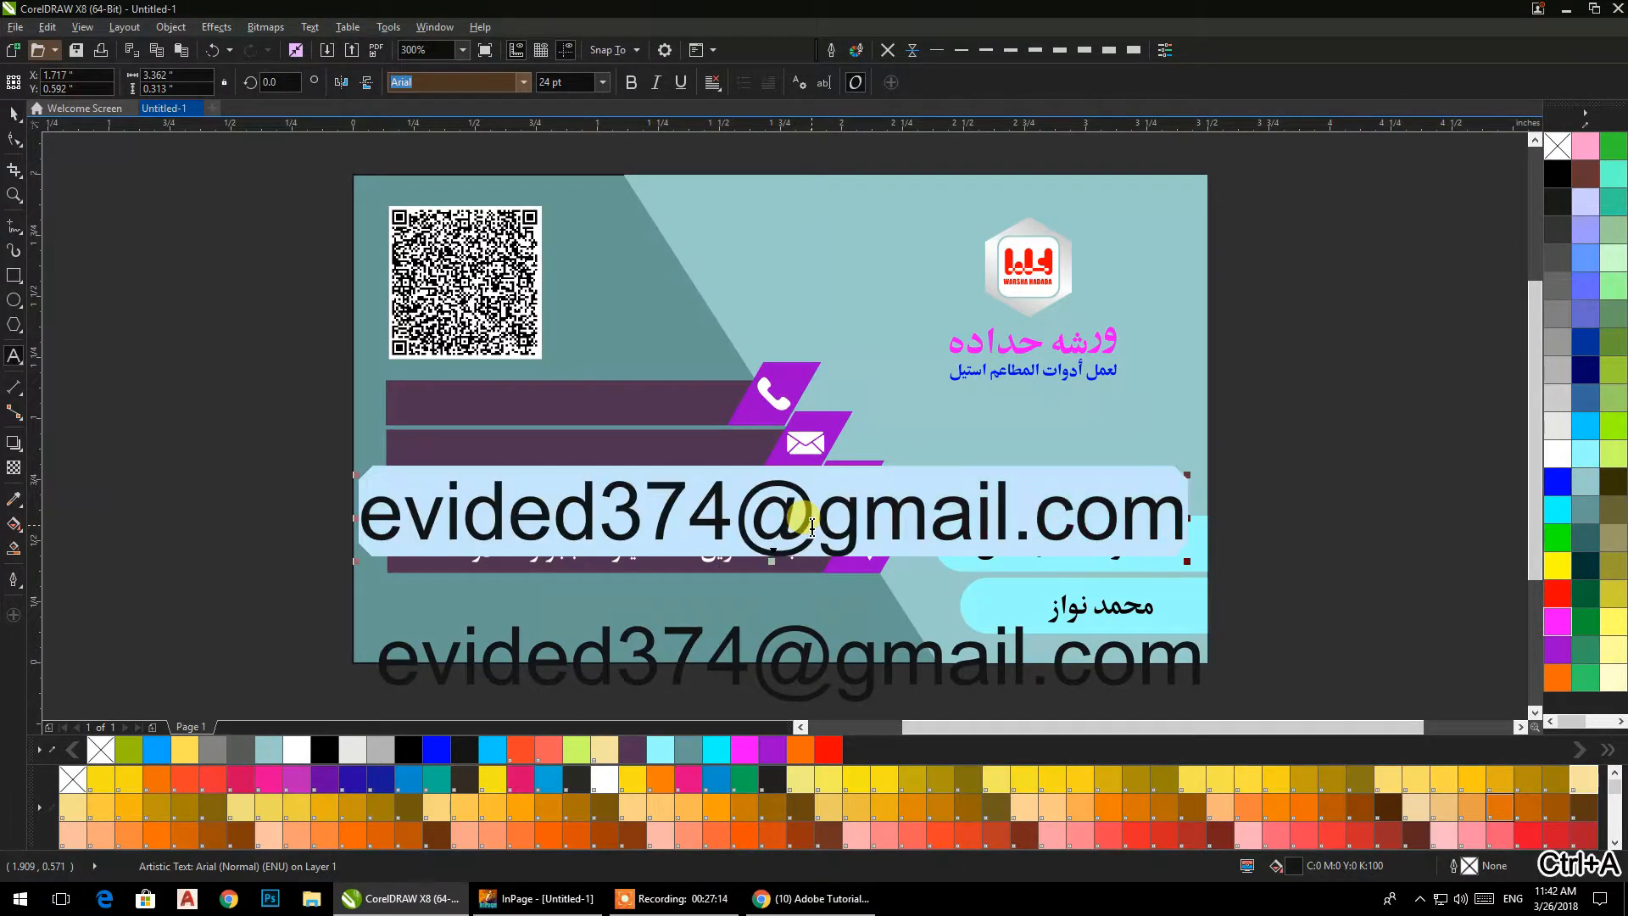
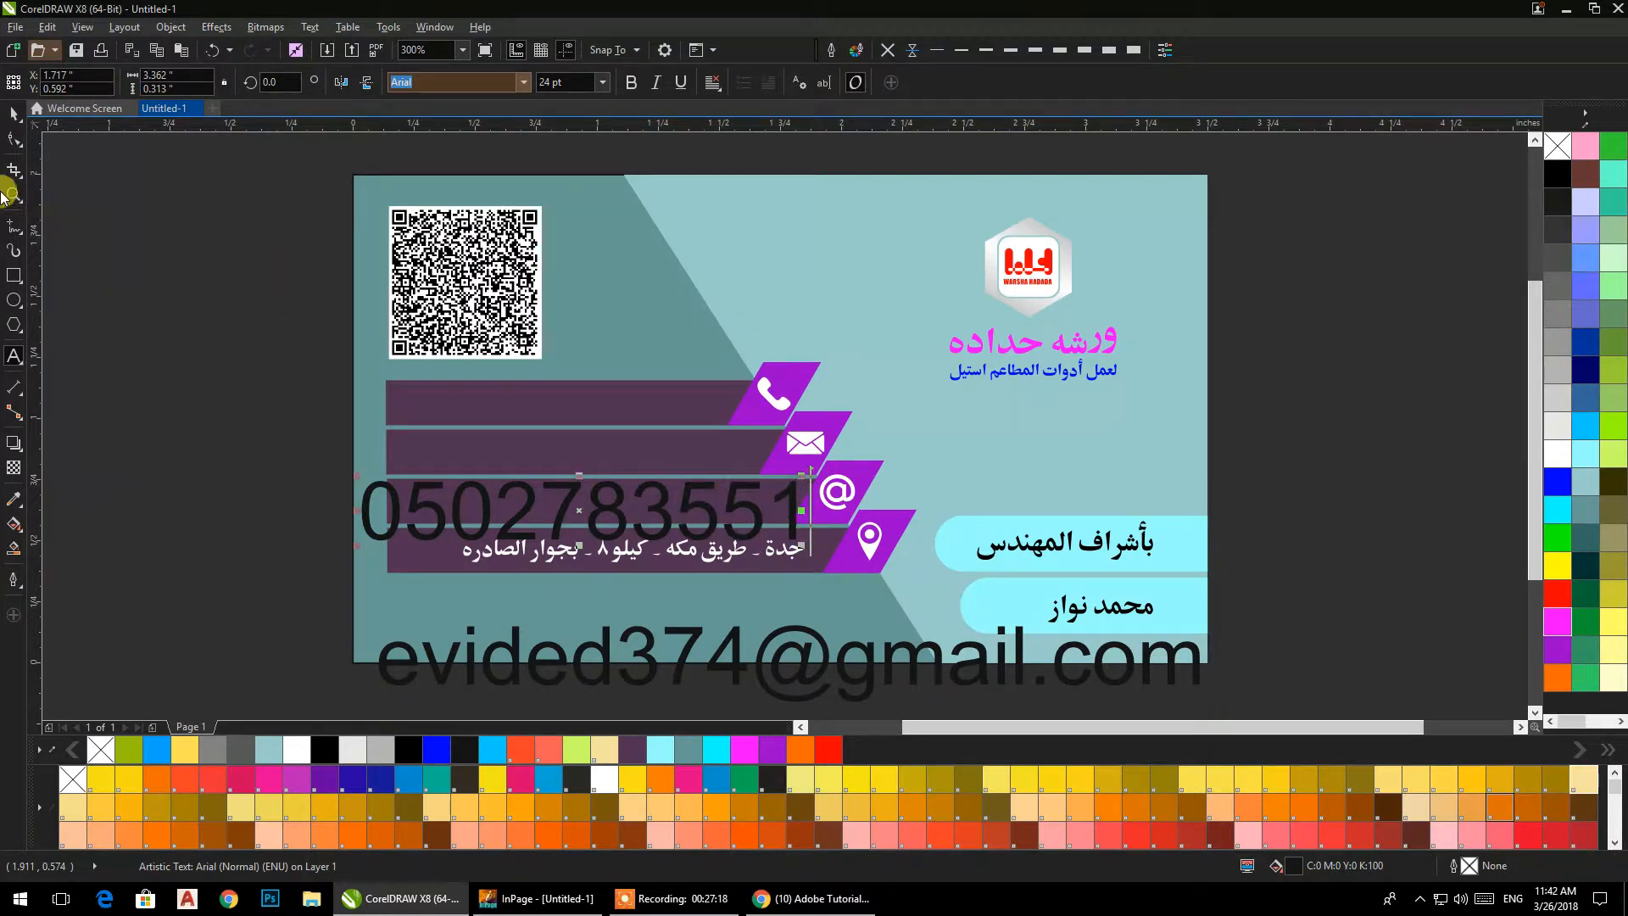
click(10, 117)
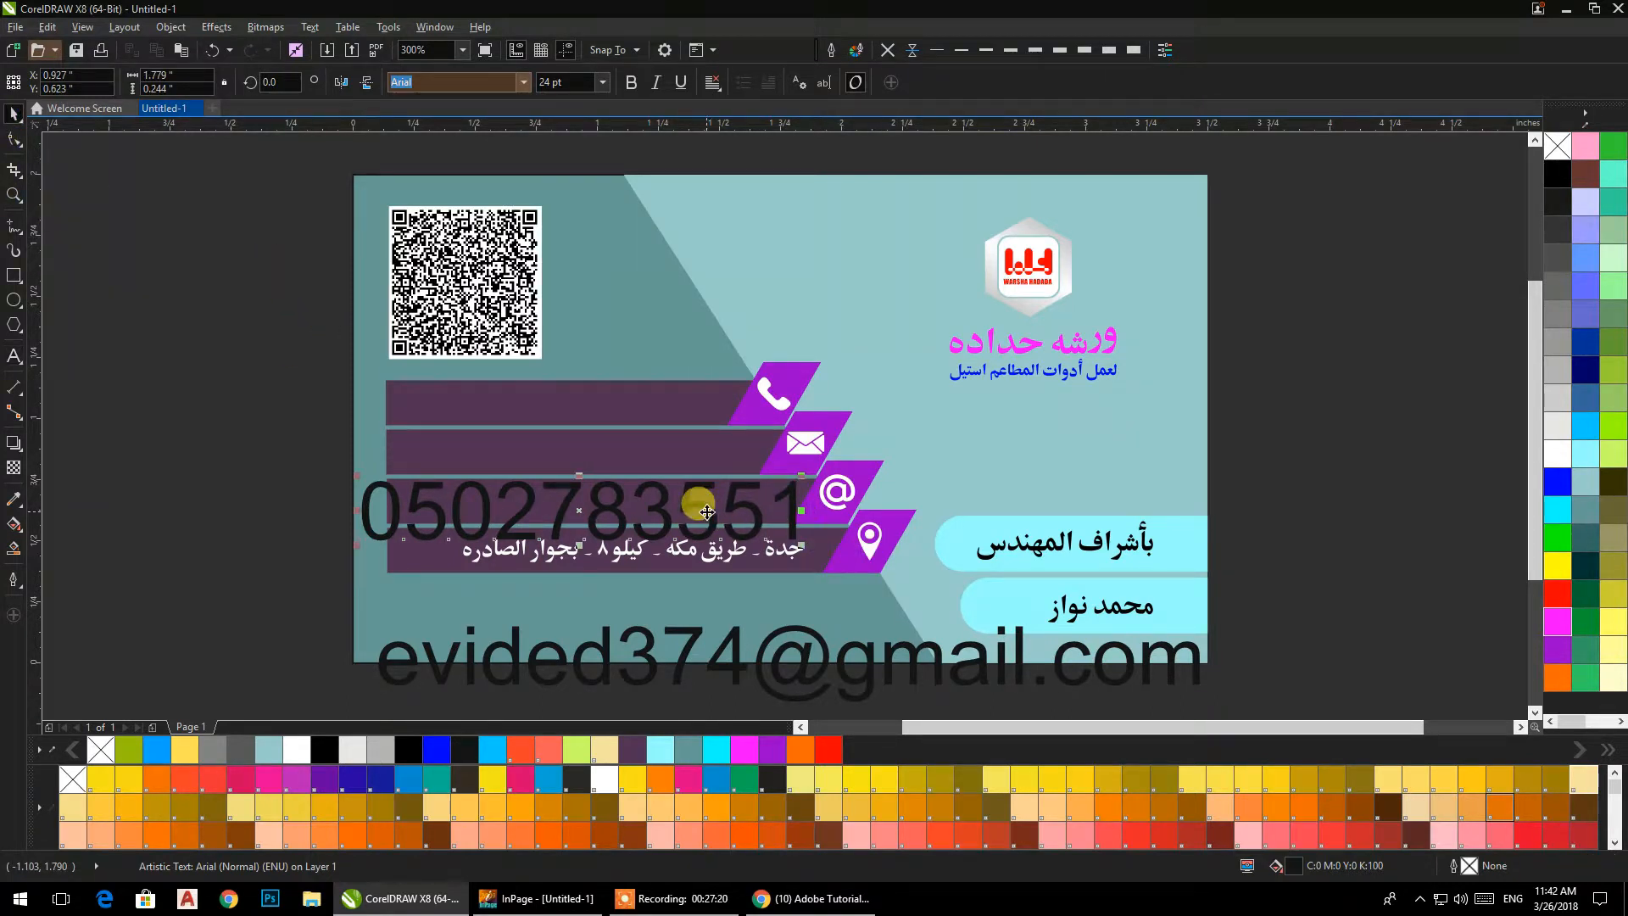
drag(706, 511, 722, 429)
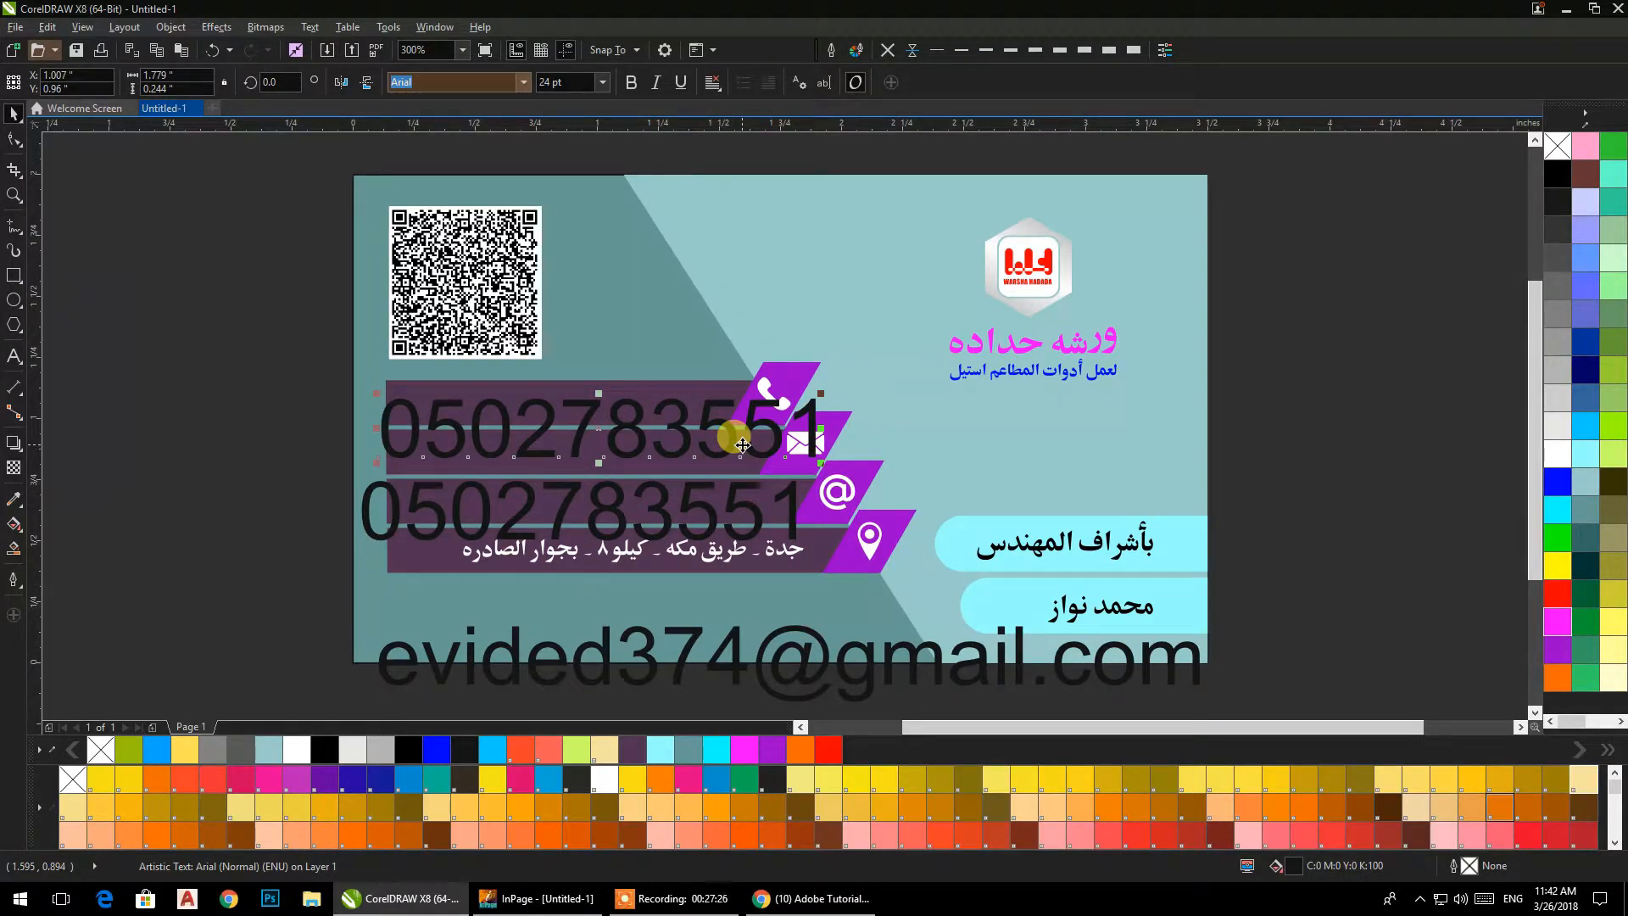
Copy the white location pin to beside the QR code and enlarge it to about 0.25 by 0.4 in.
click(869, 544)
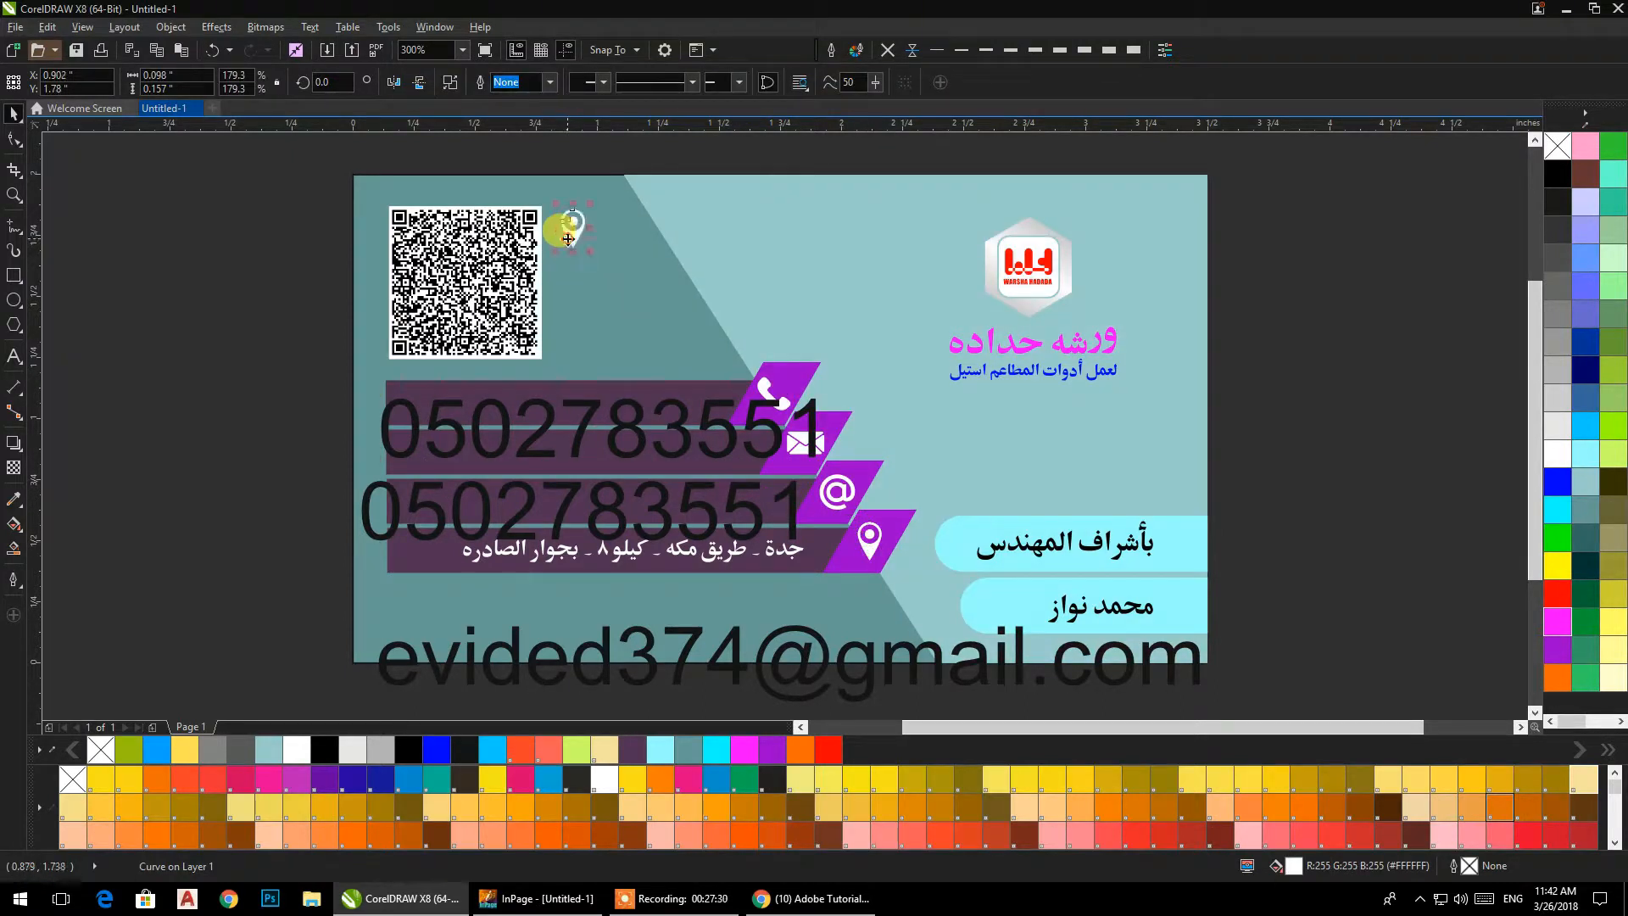
drag(595, 256, 628, 312)
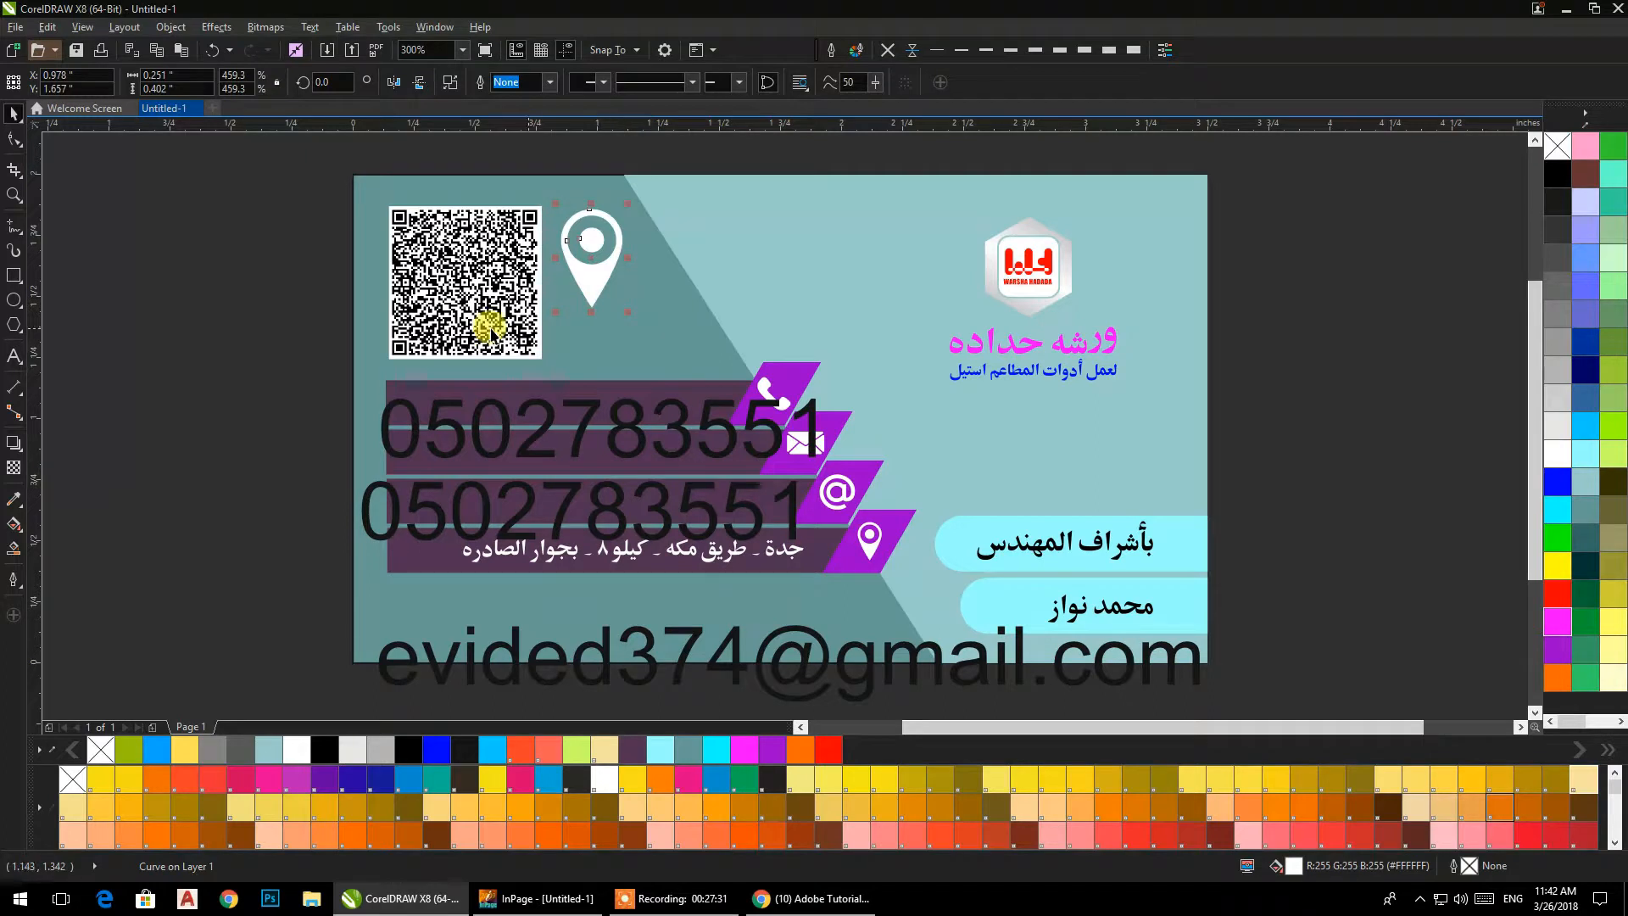
click(265, 316)
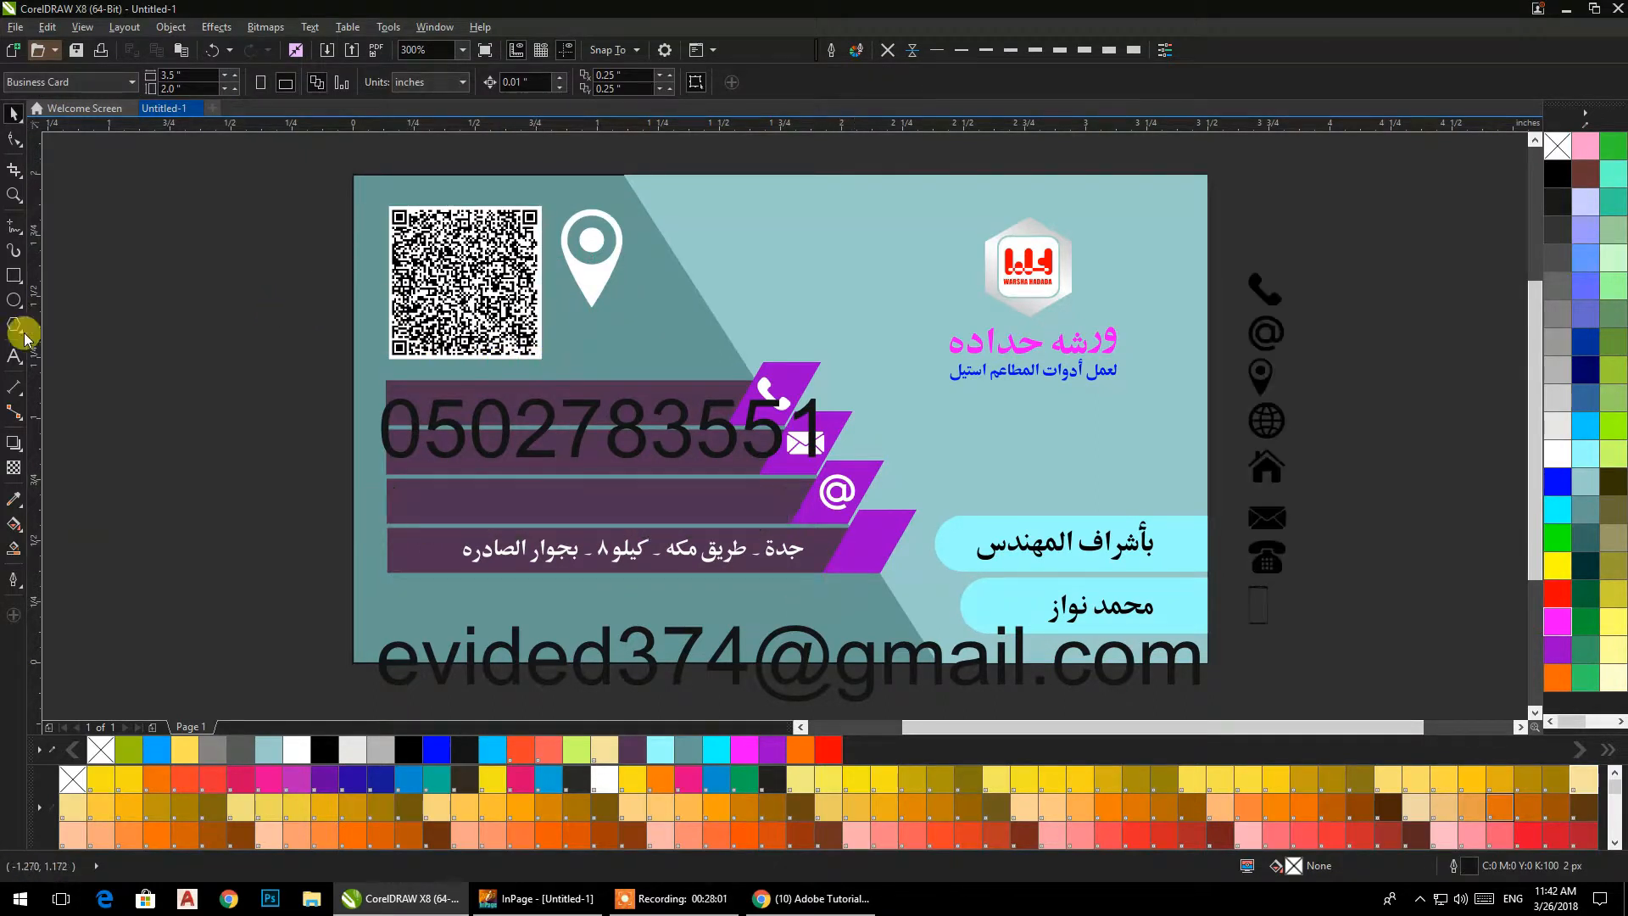
Draw a rectangle about 0.26 by 0.469 in outside the card and round its corners to 0.03 in.
click(14, 276)
mouse_move(153, 355)
mouse_down()
mouse_move(233, 472)
mouse_move(216, 469)
mouse_up()
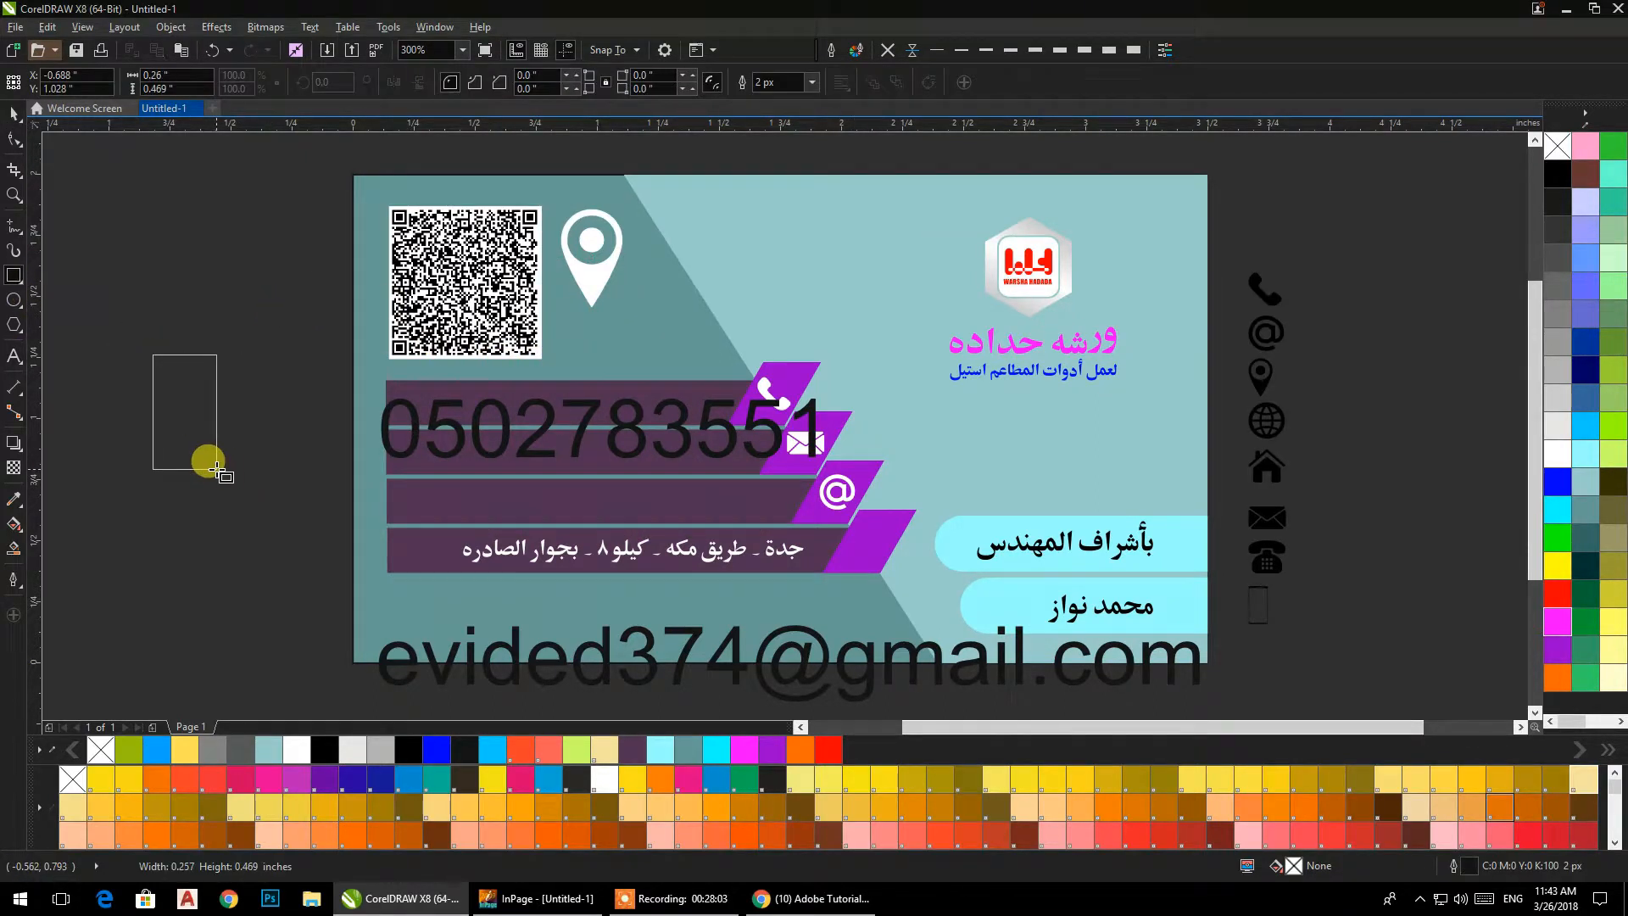
click(14, 140)
scroll(178, 365, up, 1)
drag(318, 289, 332, 289)
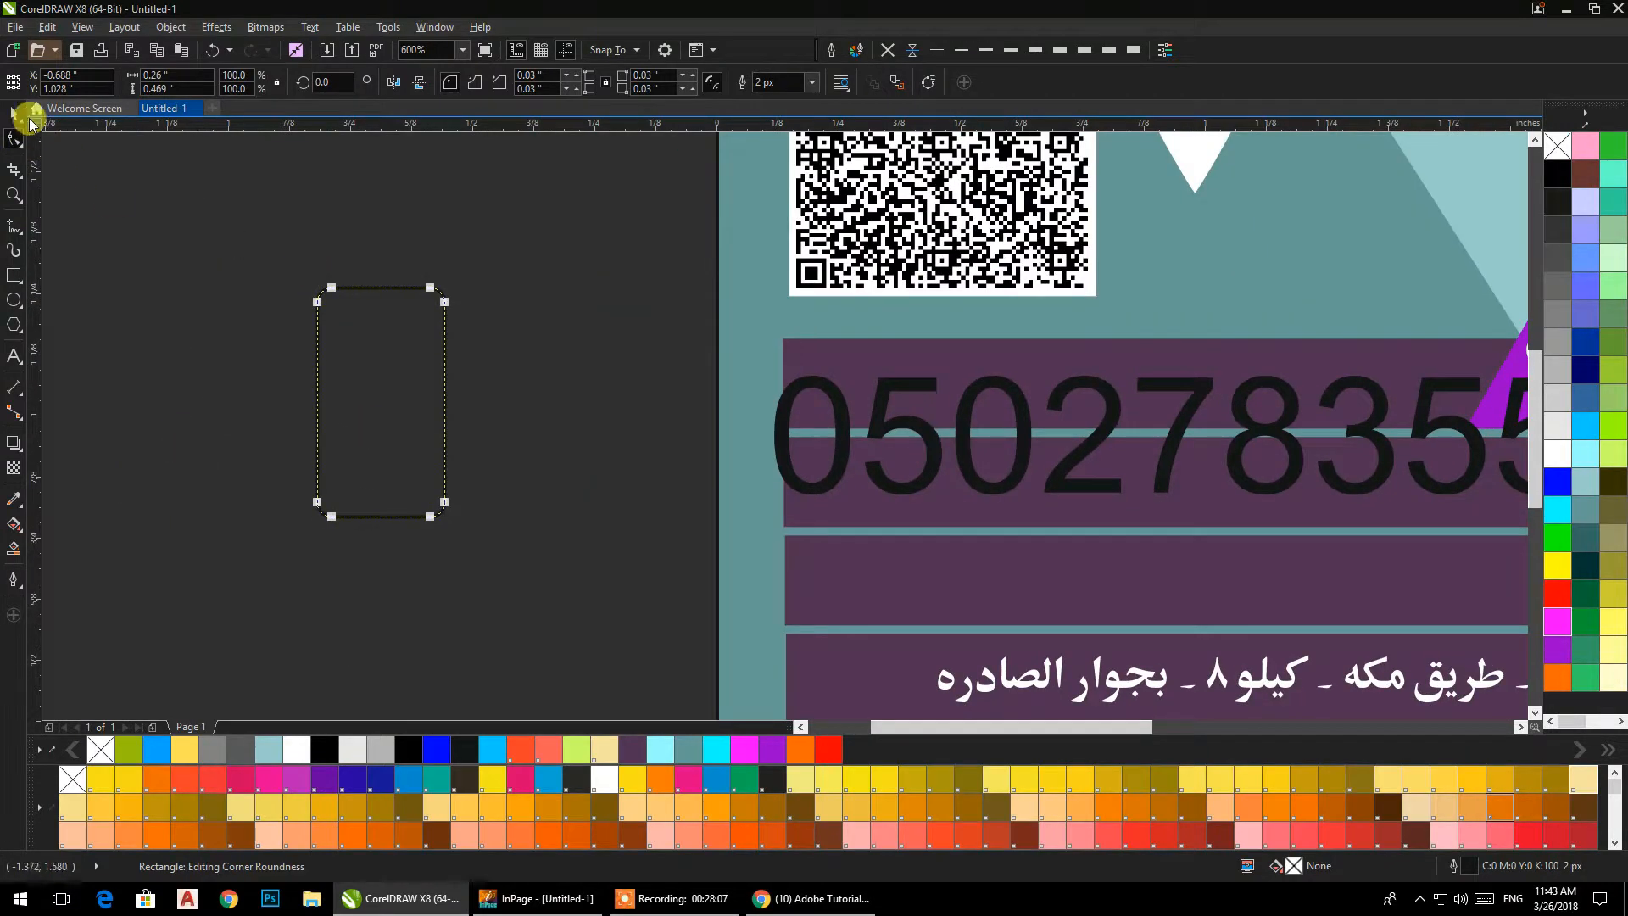
click(28, 119)
Make a smaller inset copy of the rounded rectangle and combine both into a hollow phone frame.
scroll(289, 332, up, 1)
mouse_move(600, 702)
mouse_down()
mouse_move(581, 673)
mouse_move(600, 691)
mouse_up()
scroll(591, 386, up, 2)
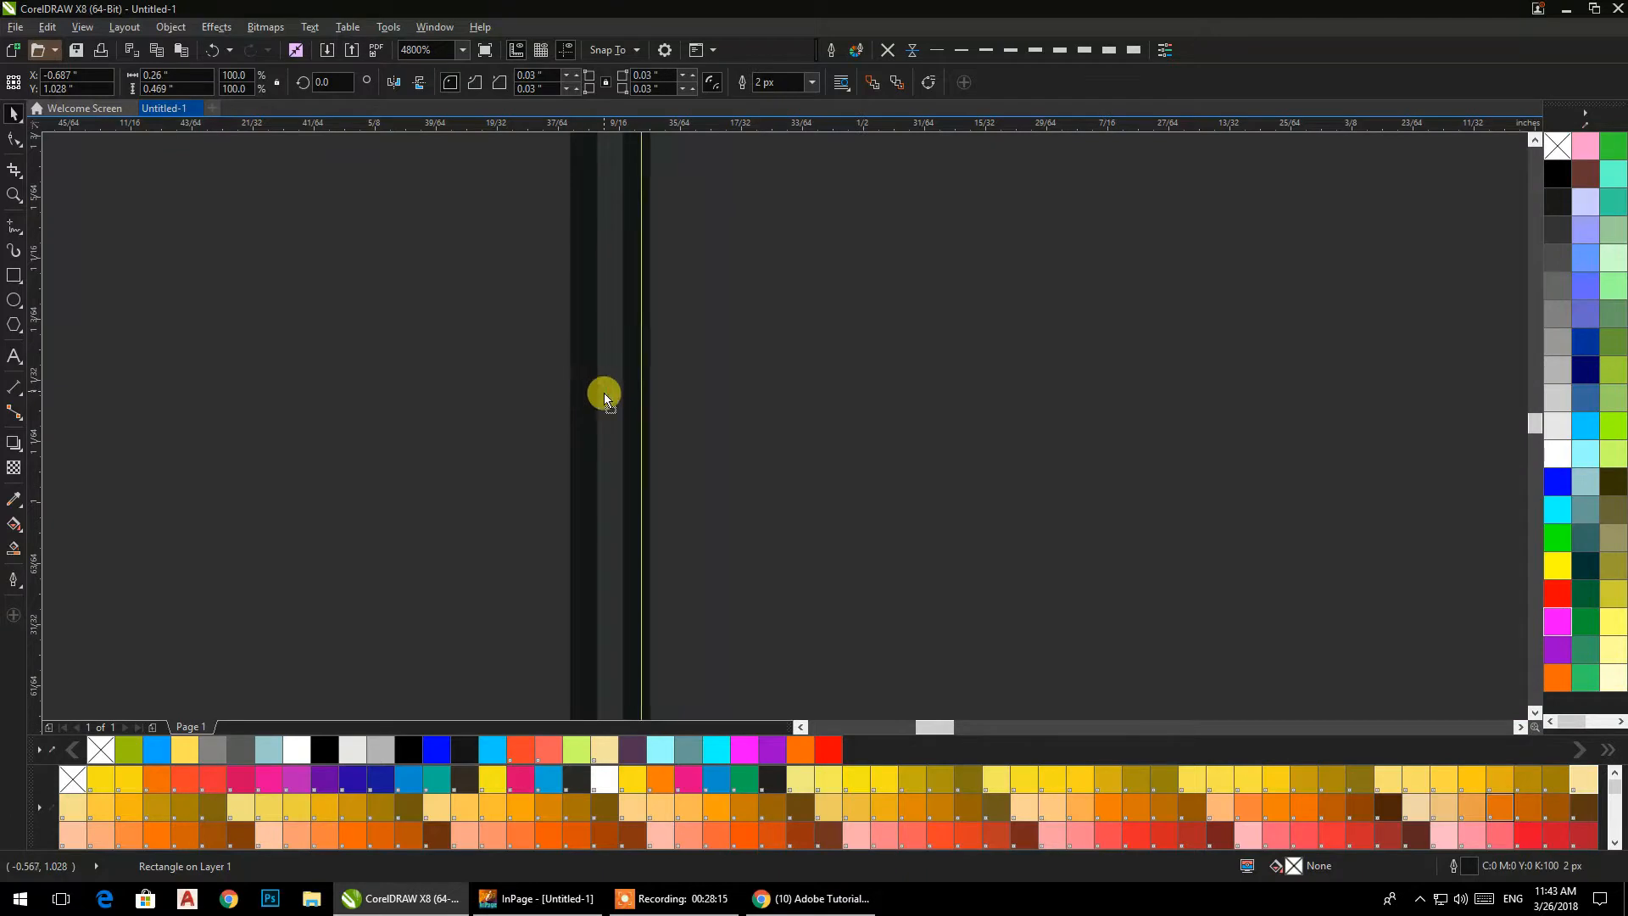
scroll(604, 394, down, 2)
click(680, 247)
drag(336, 678, 329, 681)
click(346, 384)
drag(341, 165, 658, 675)
click(450, 82)
Fill the phone frame white and remove its outline.
click(656, 287)
click(617, 276)
click(1558, 455)
click(887, 54)
scroll(627, 323, down, 5)
scroll(603, 515, up, 5)
Draw a circle about 0.049 in across and align it to the centre of the phone frame.
click(14, 273)
click(14, 301)
mouse_move(150, 326)
mouse_down()
mouse_move(232, 390)
mouse_move(198, 368)
mouse_up()
click(12, 119)
shift+click(563, 399)
key(c)
key(e)
Move the circle down to the phone frame's lower edge, fill it white and weld it to the frame.
click(616, 216)
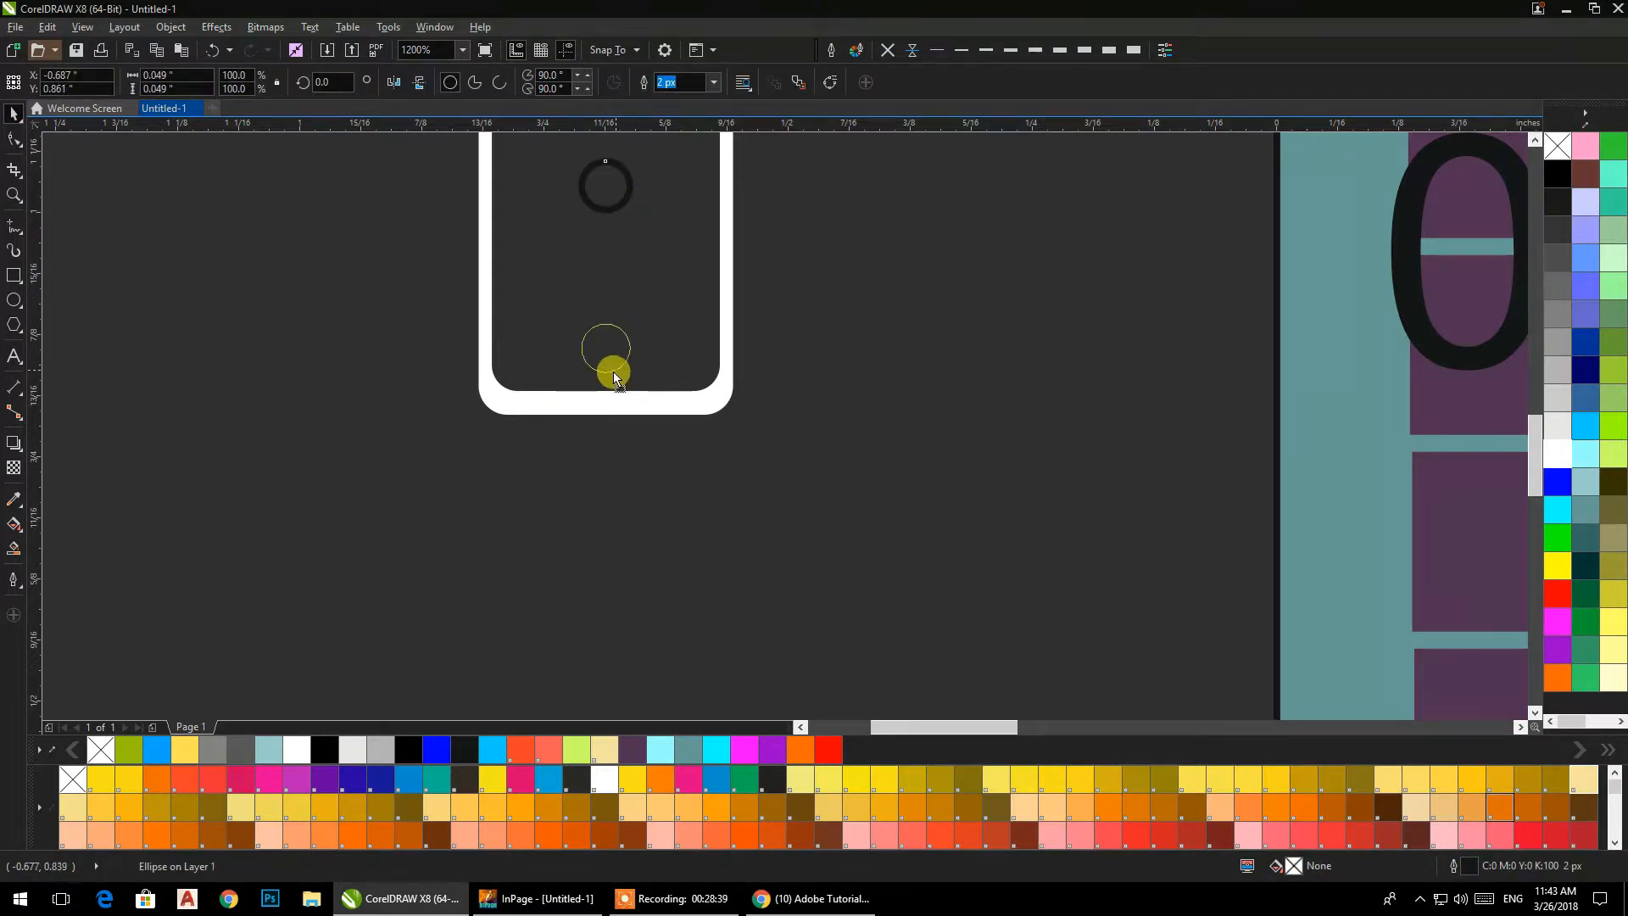
drag(612, 398, 613, 399)
click(1557, 454)
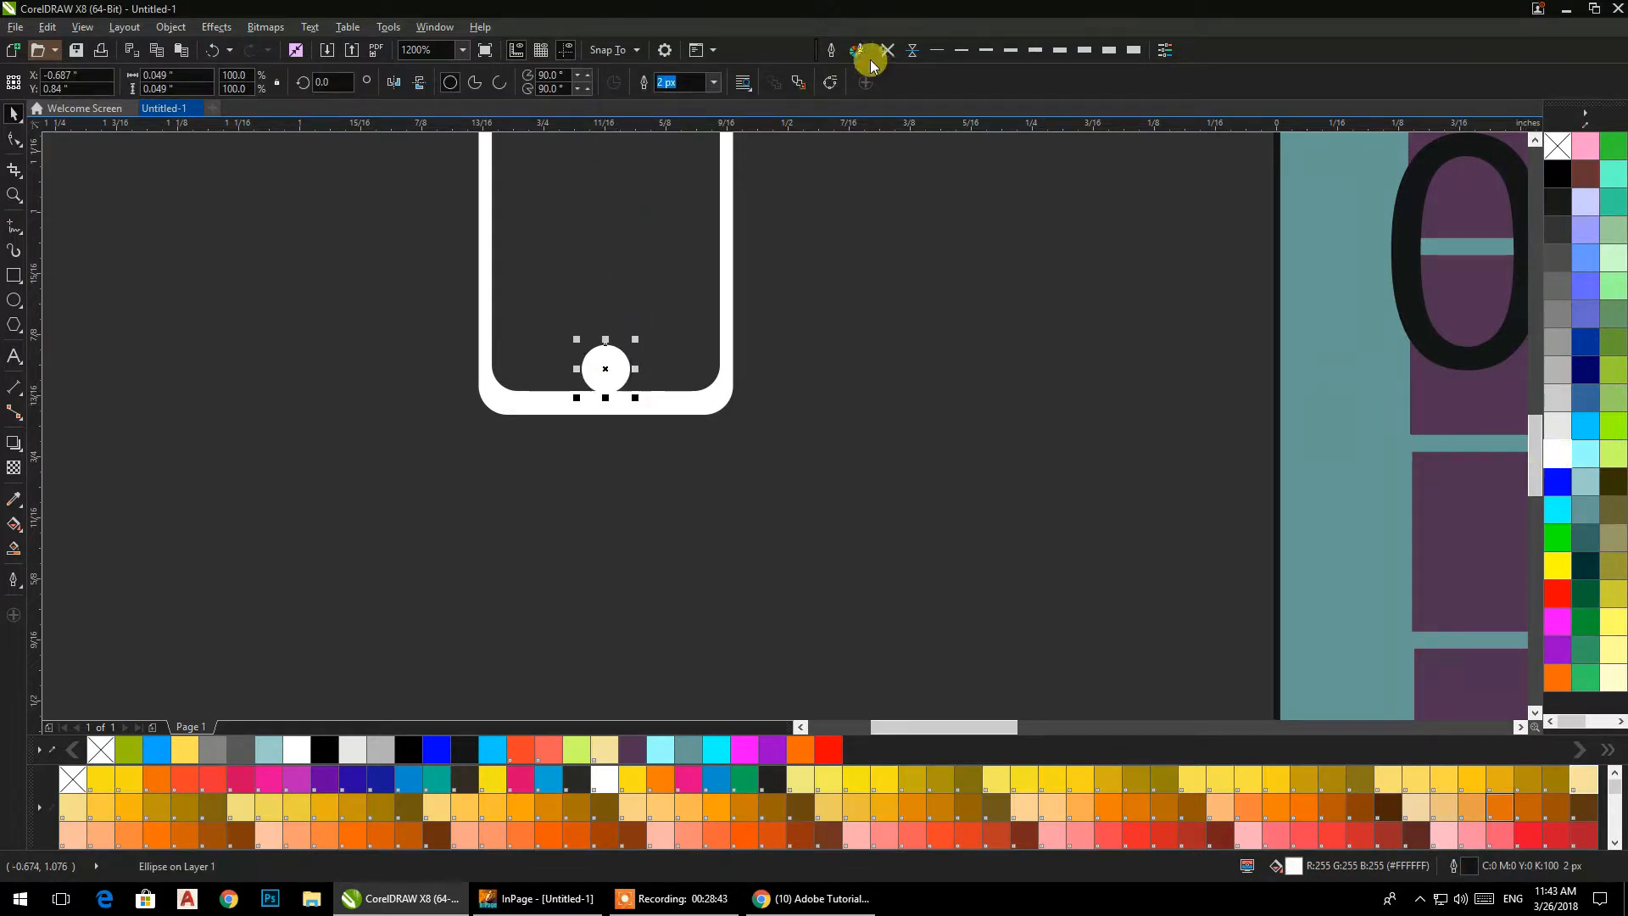
shift+click(668, 403)
click(476, 83)
click(443, 346)
scroll(441, 350, down, 2)
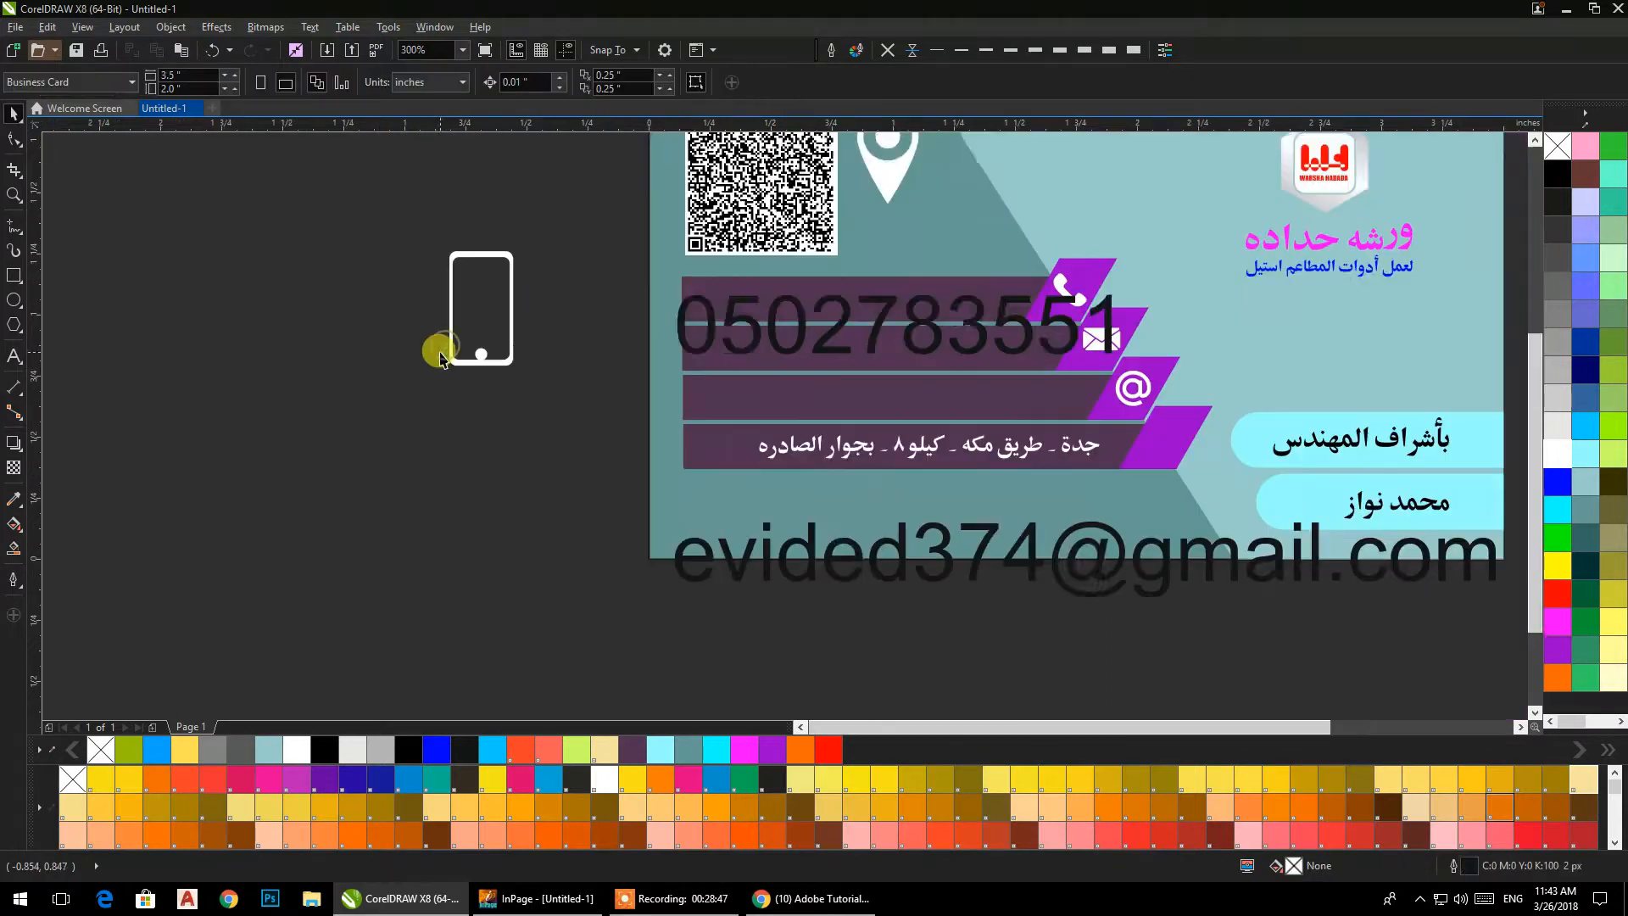
Draw a notch rectangle about 0.104 by 0.029 in at the phone frame's upper edge and centre it horizontally on the frame.
drag(487, 357, 393, 461)
click(394, 465)
click(462, 393)
scroll(371, 358, up, 2)
click(13, 274)
drag(338, 245, 441, 383)
click(12, 119)
scroll(437, 378, up, 2)
drag(806, 472, 771, 439)
shift+click(814, 313)
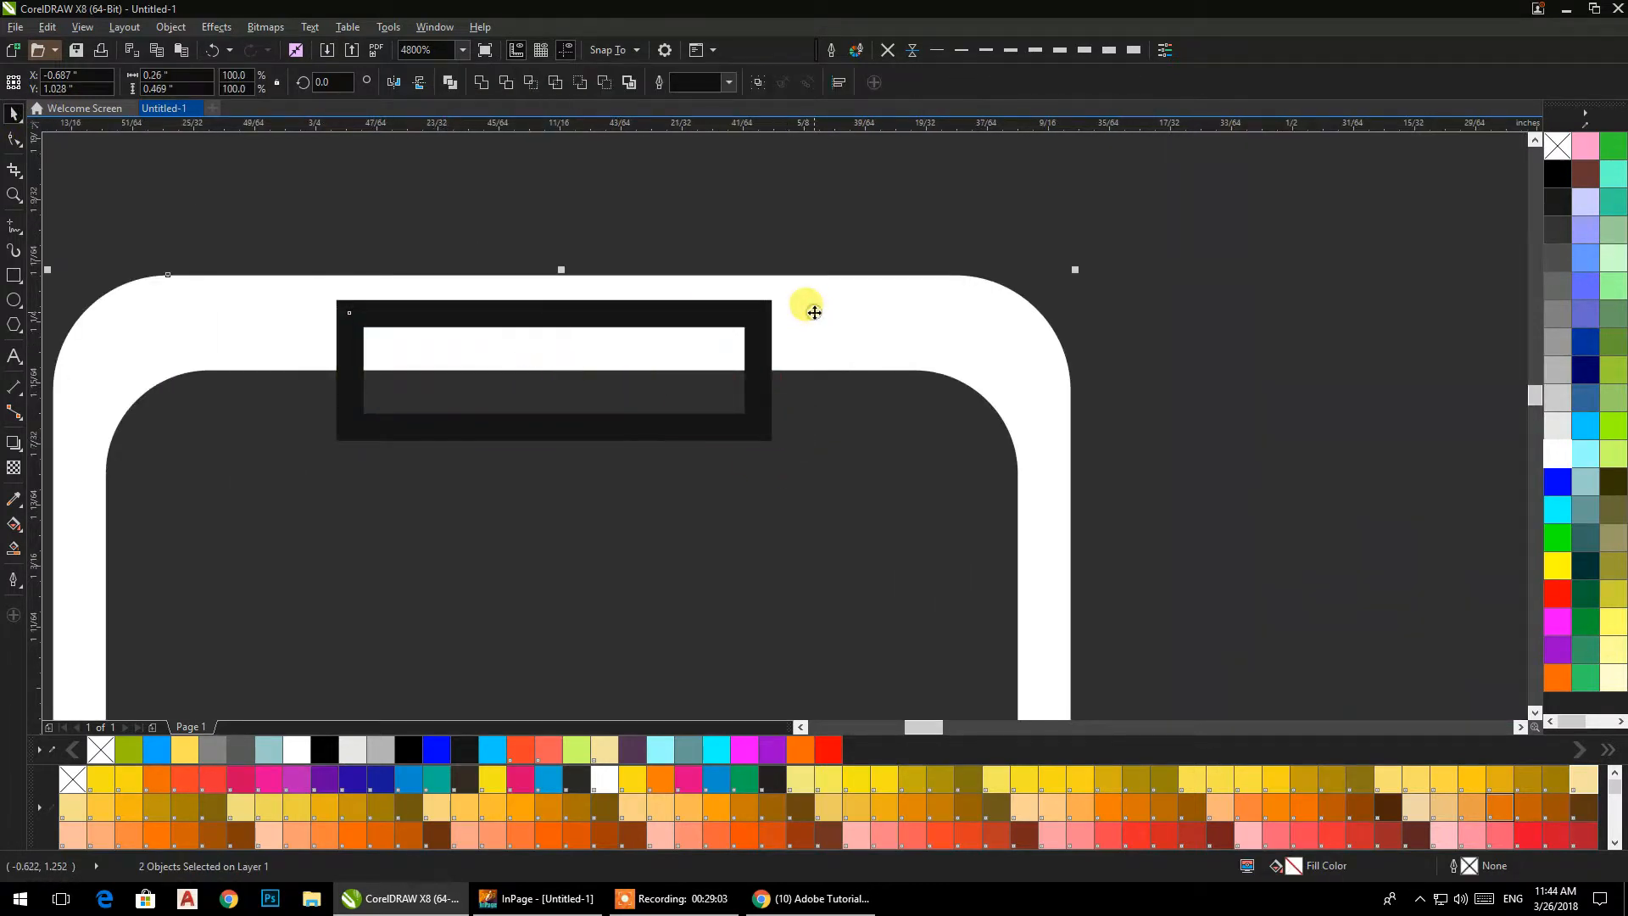
key(e)
Convert the notch rectangle to curves, taper its lower corners inward, and weld it to the phone frame.
click(13, 140)
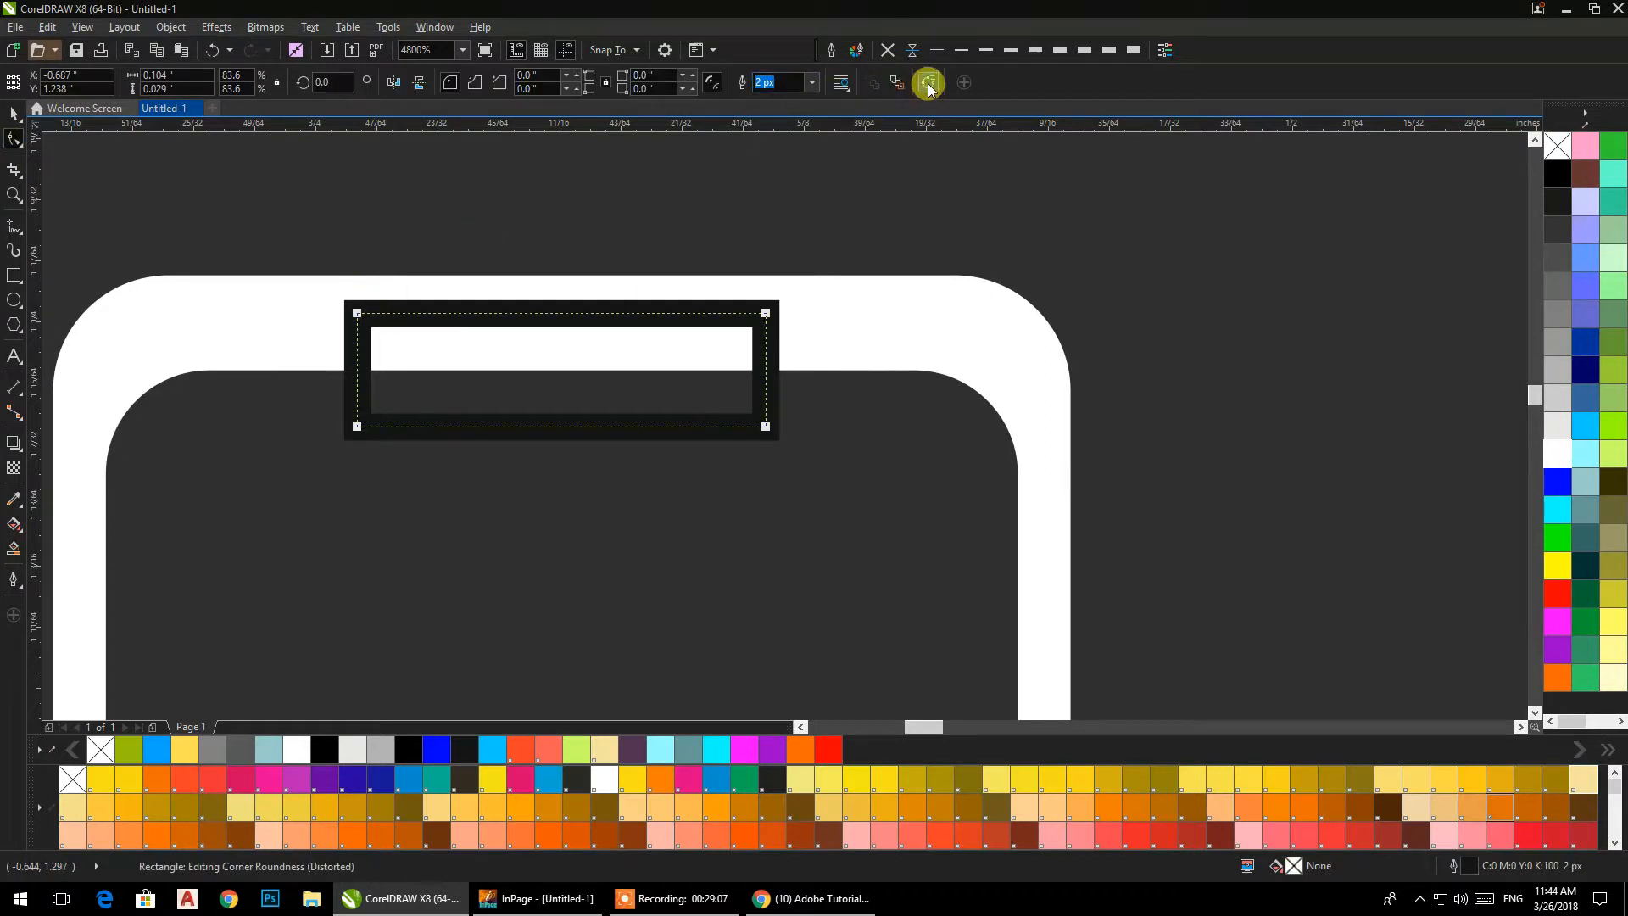
click(929, 85)
drag(764, 427, 730, 428)
drag(358, 426, 379, 426)
key(ctrl+z)
double_click(14, 113)
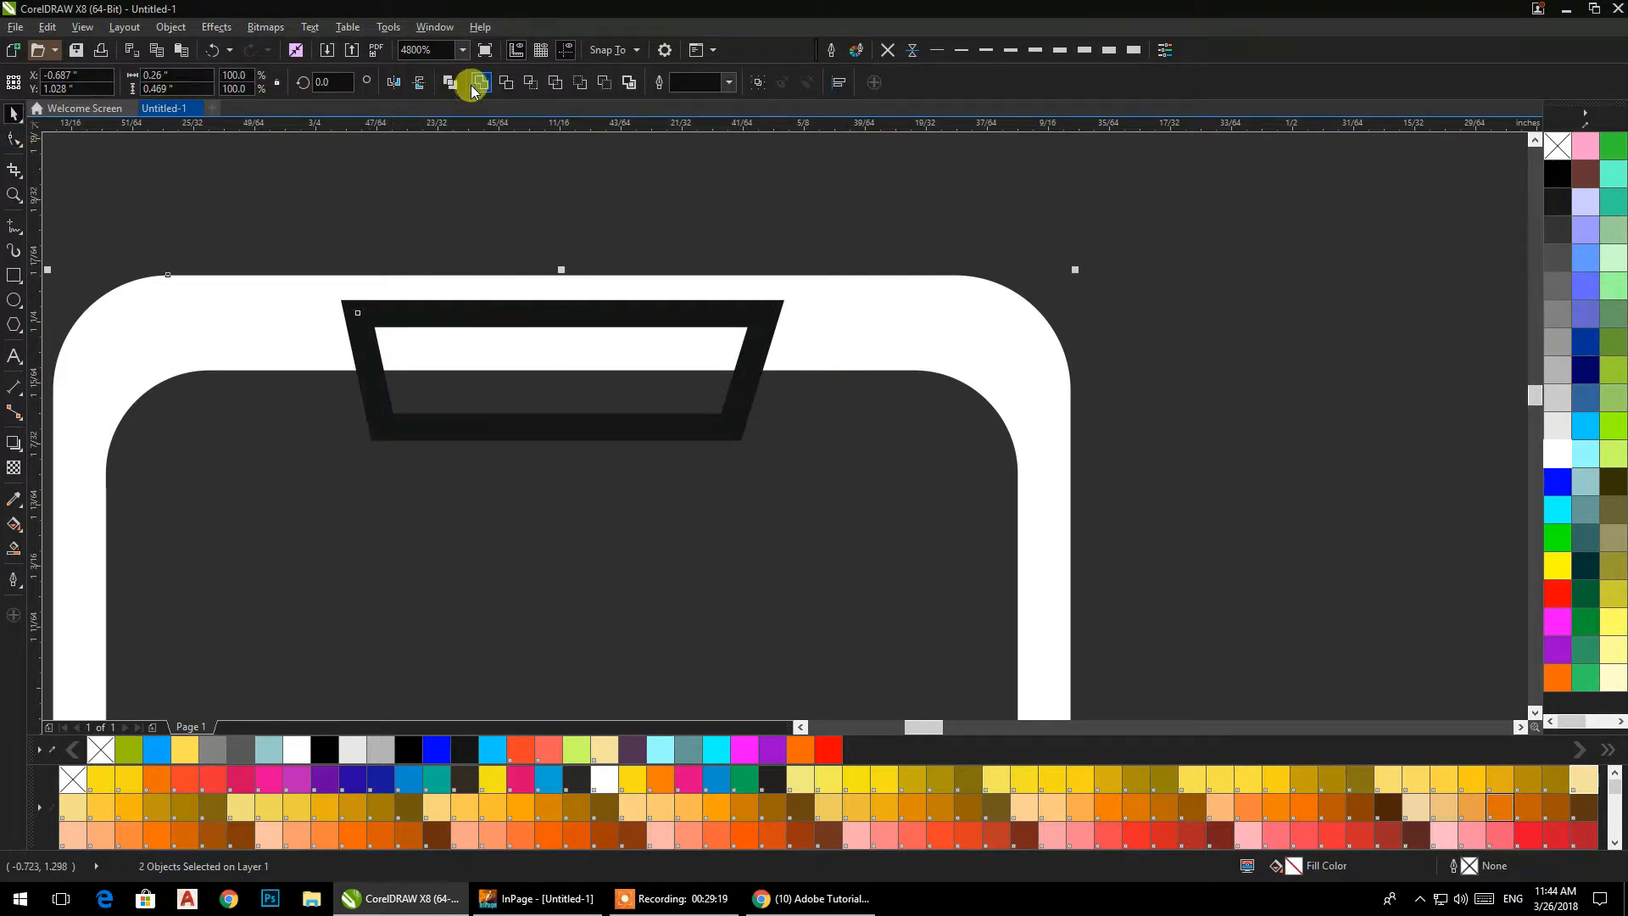
click(473, 83)
scroll(441, 177, down, 5)
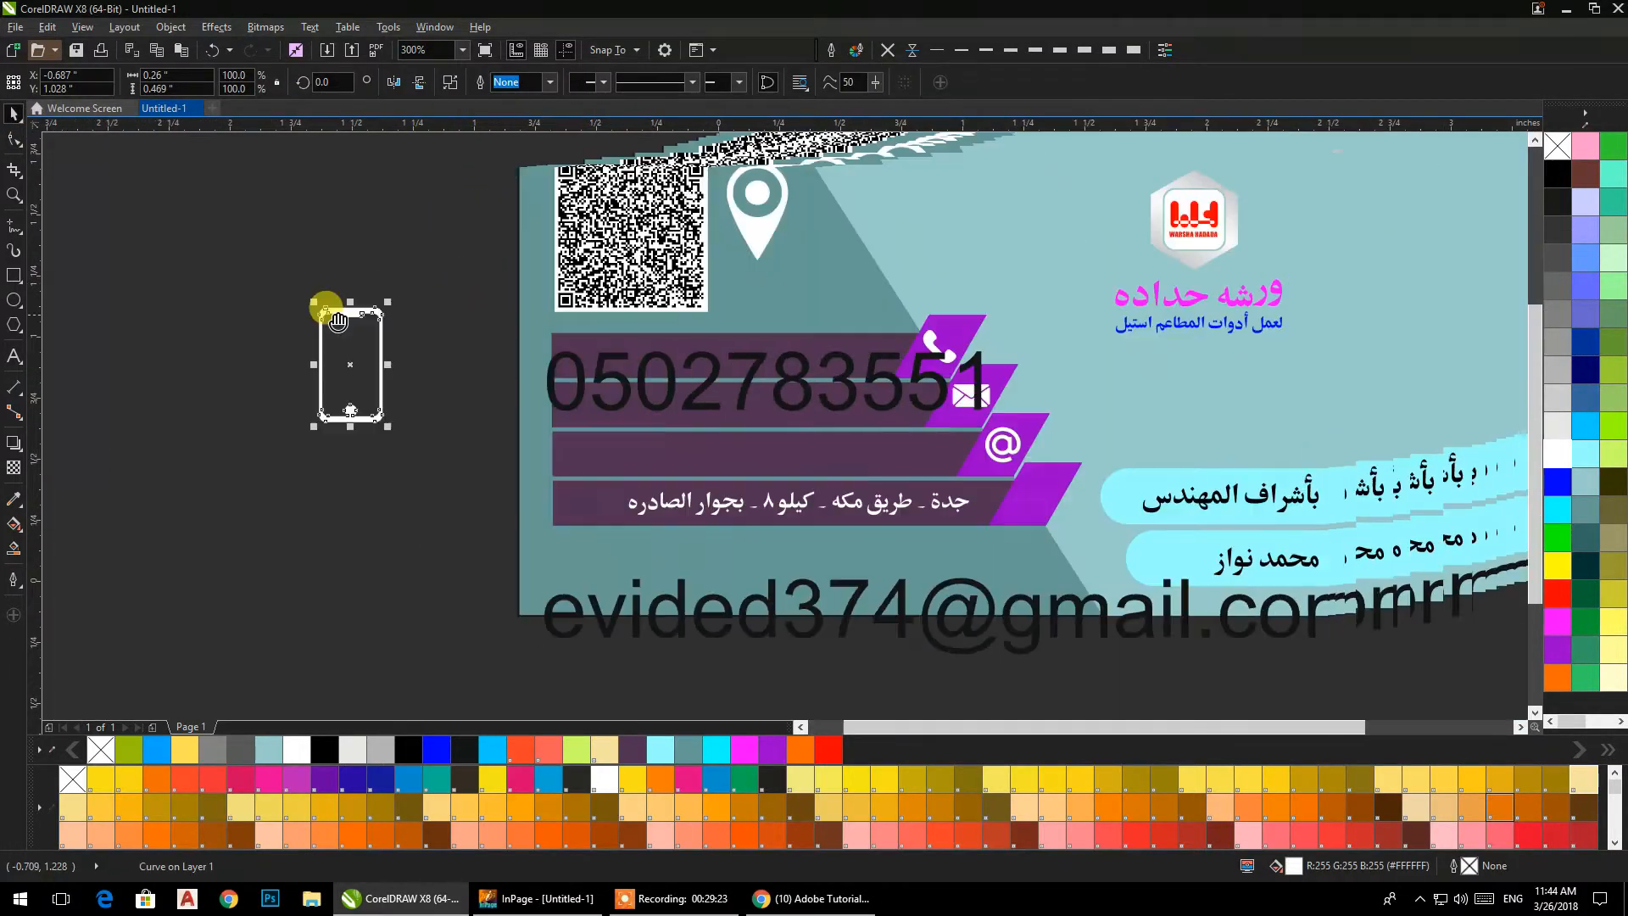
Place the phone icon on the lowest purple parallelogram and shrink it to fit inside.
drag(377, 301, 354, 355)
shift+click(1043, 475)
click(318, 461)
drag(326, 418, 1029, 515)
scroll(1031, 512, up, 3)
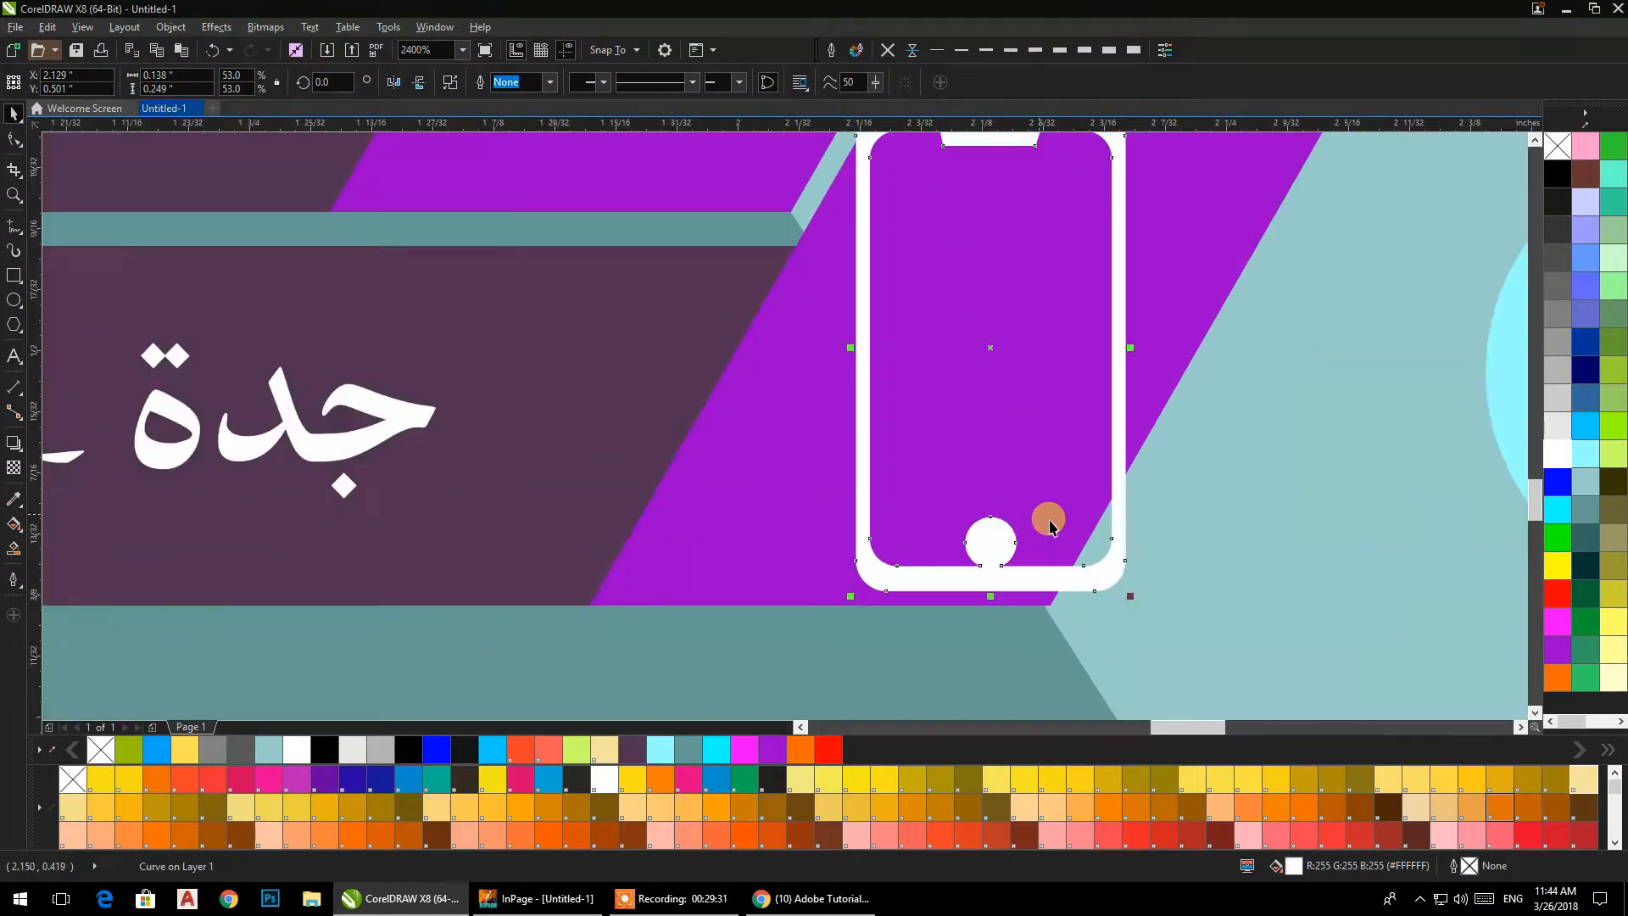
drag(1131, 598, 1079, 546)
scroll(1080, 545, down, 3)
click(327, 373)
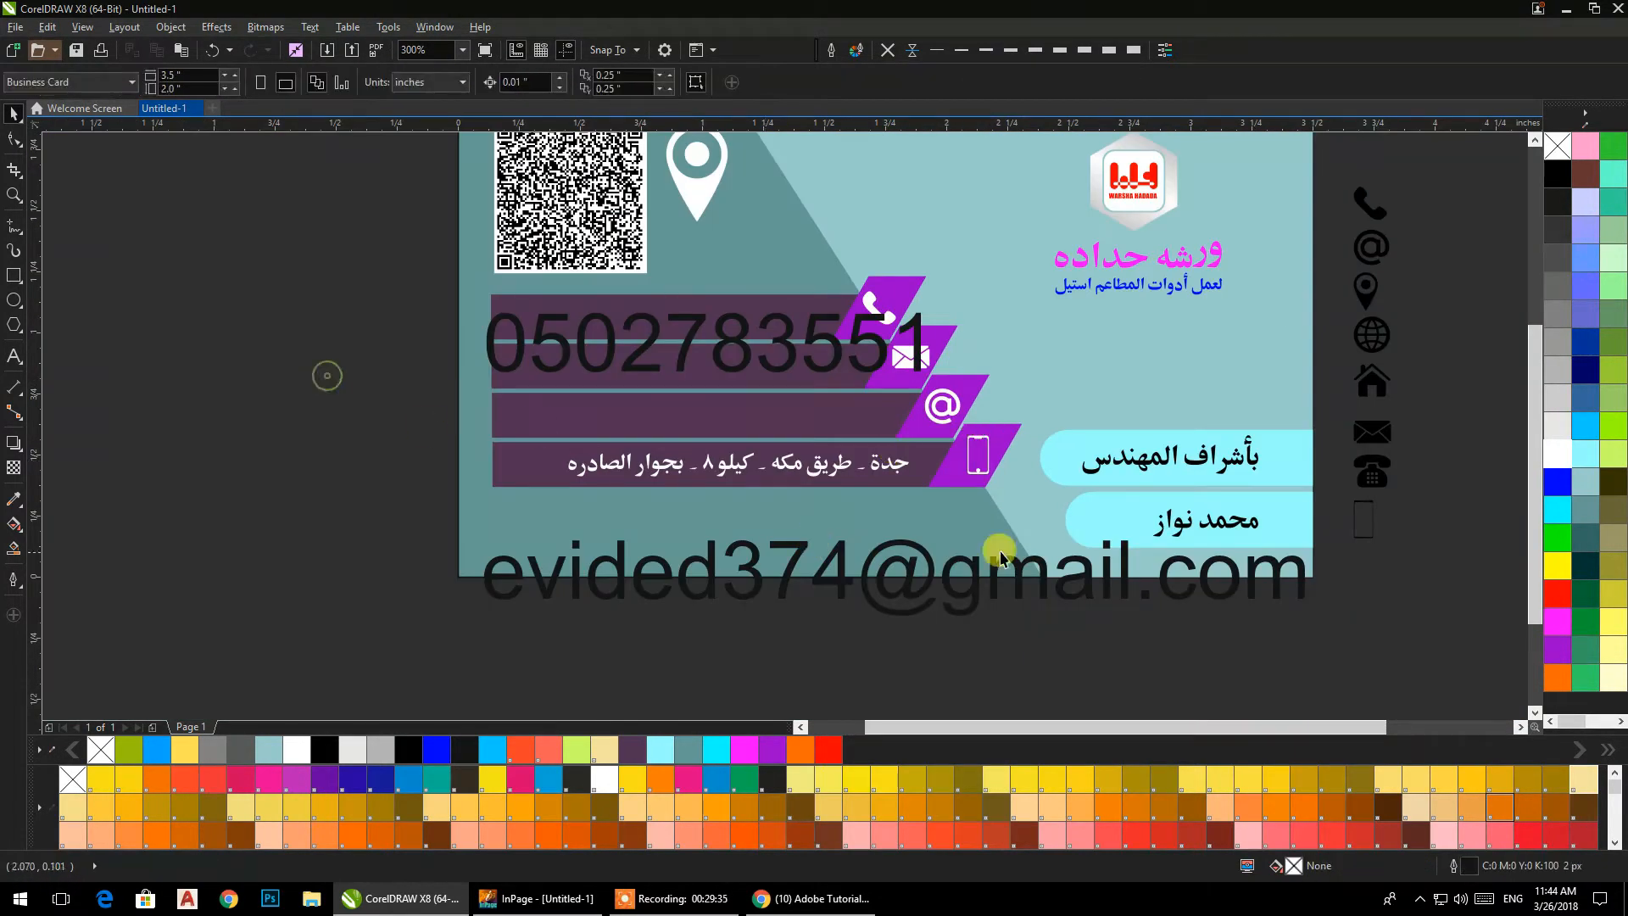
Set the phone number and e-mail texts to 6 pt and place them in the first and second contact bars.
drag(943, 442, 885, 454)
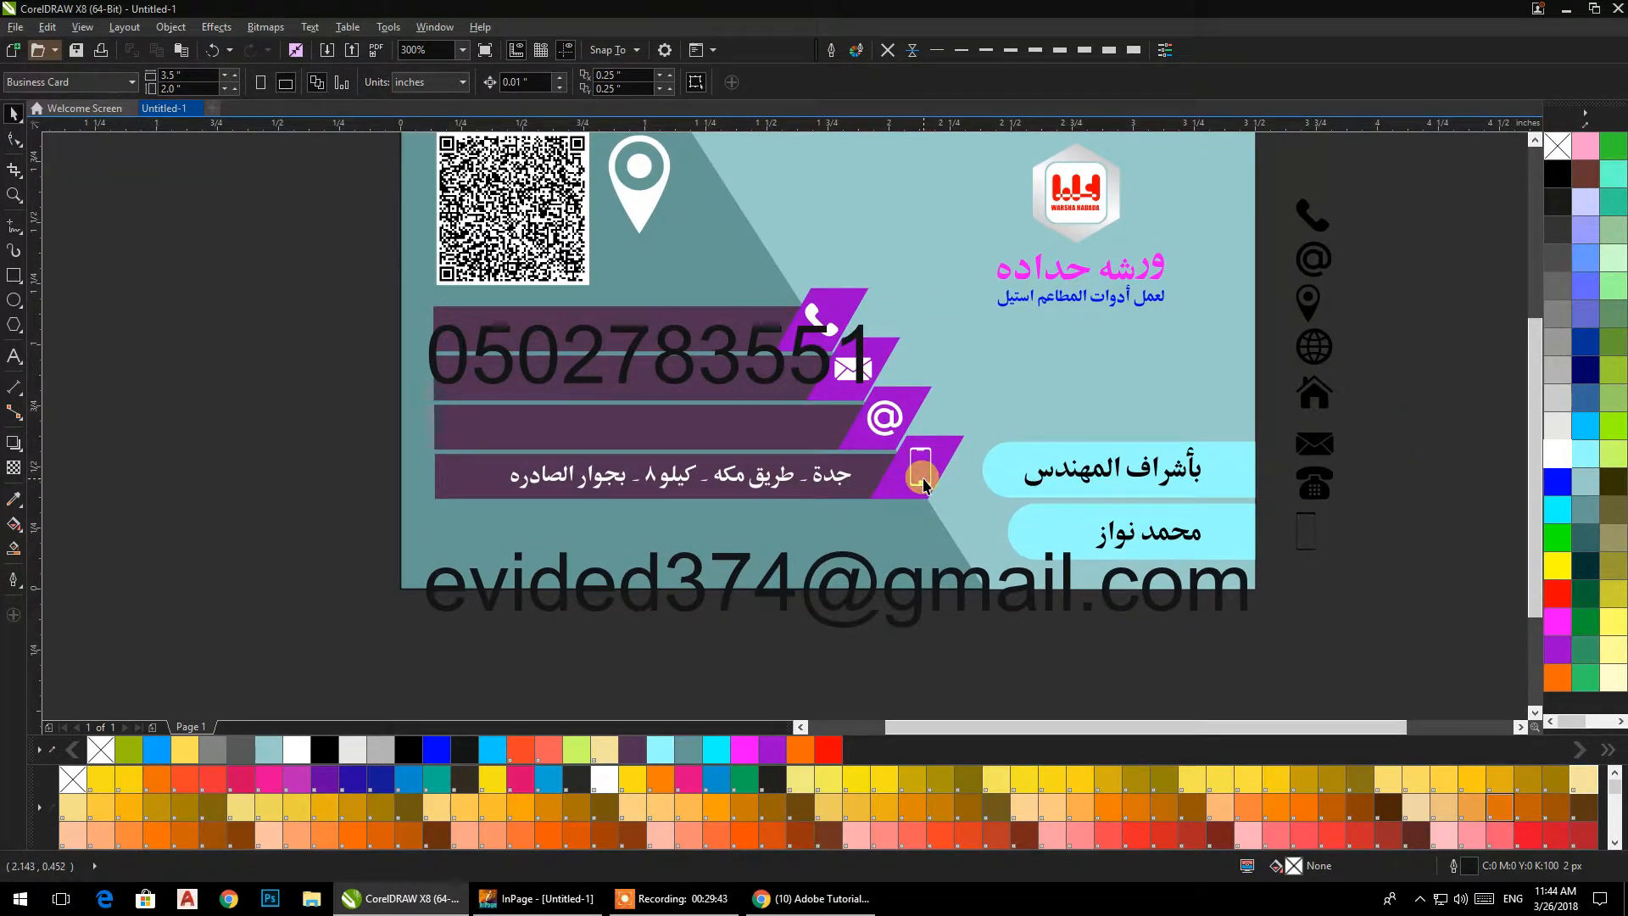
click(886, 598)
click(602, 82)
click(546, 103)
click(221, 357)
drag(512, 374, 719, 330)
drag(573, 608, 726, 385)
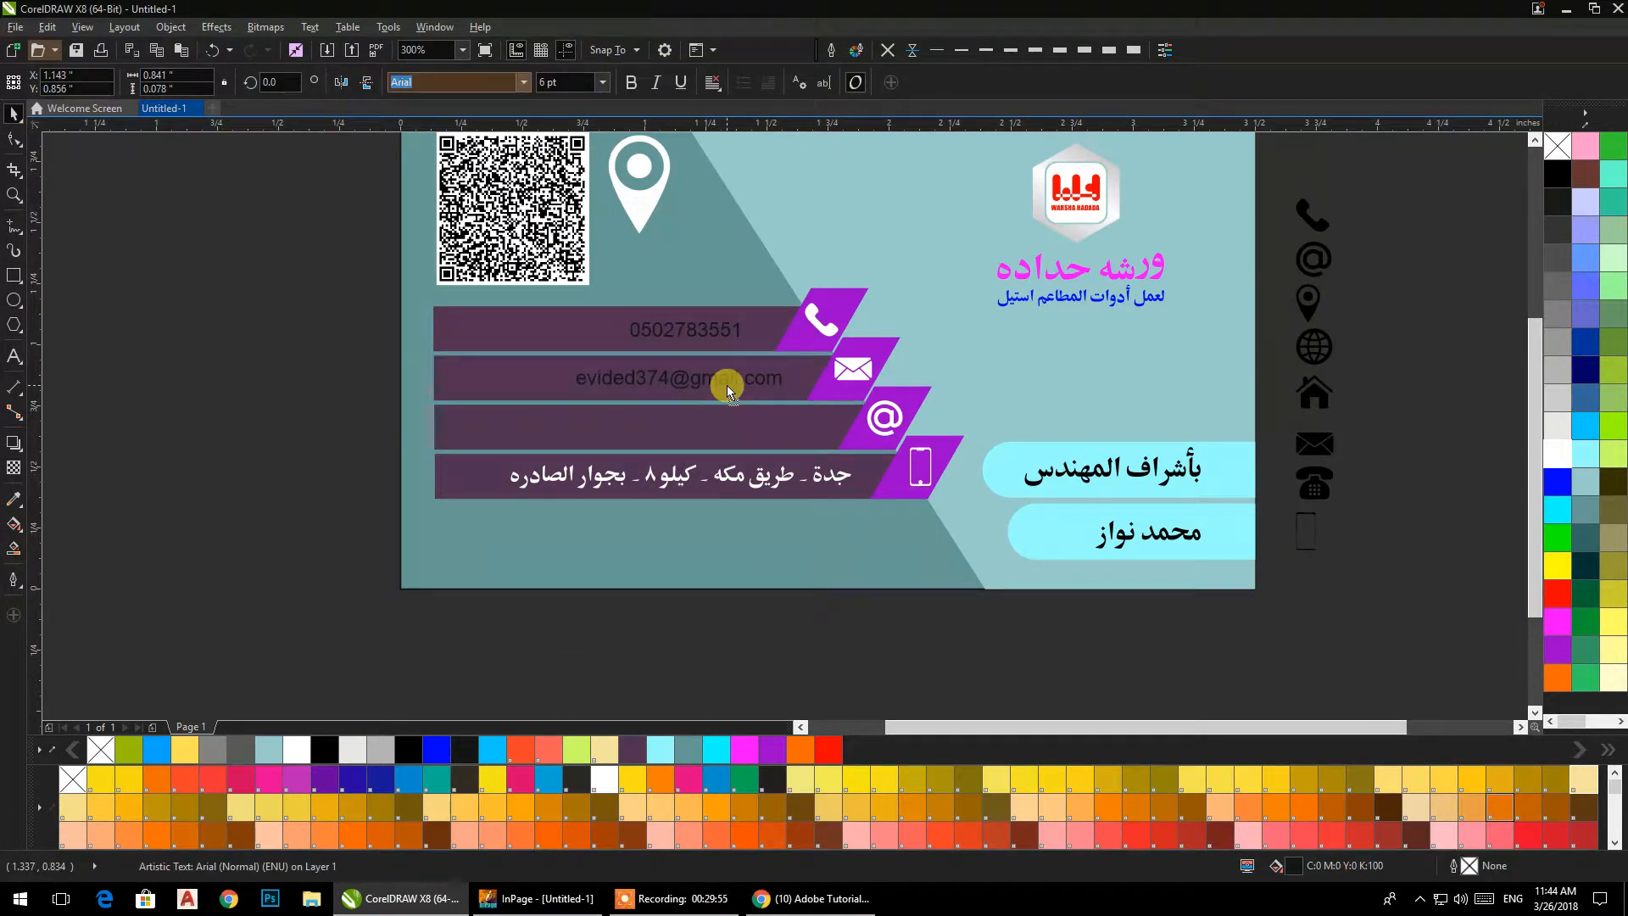
Replace the @ icon on the third purple parallelogram with the house icon and fill it white.
click(880, 424)
key(Delete)
drag(1312, 390, 884, 416)
click(1557, 454)
Finish the 6 pt website address text, fill it white and move it into the third contact bar.
key(Escape)
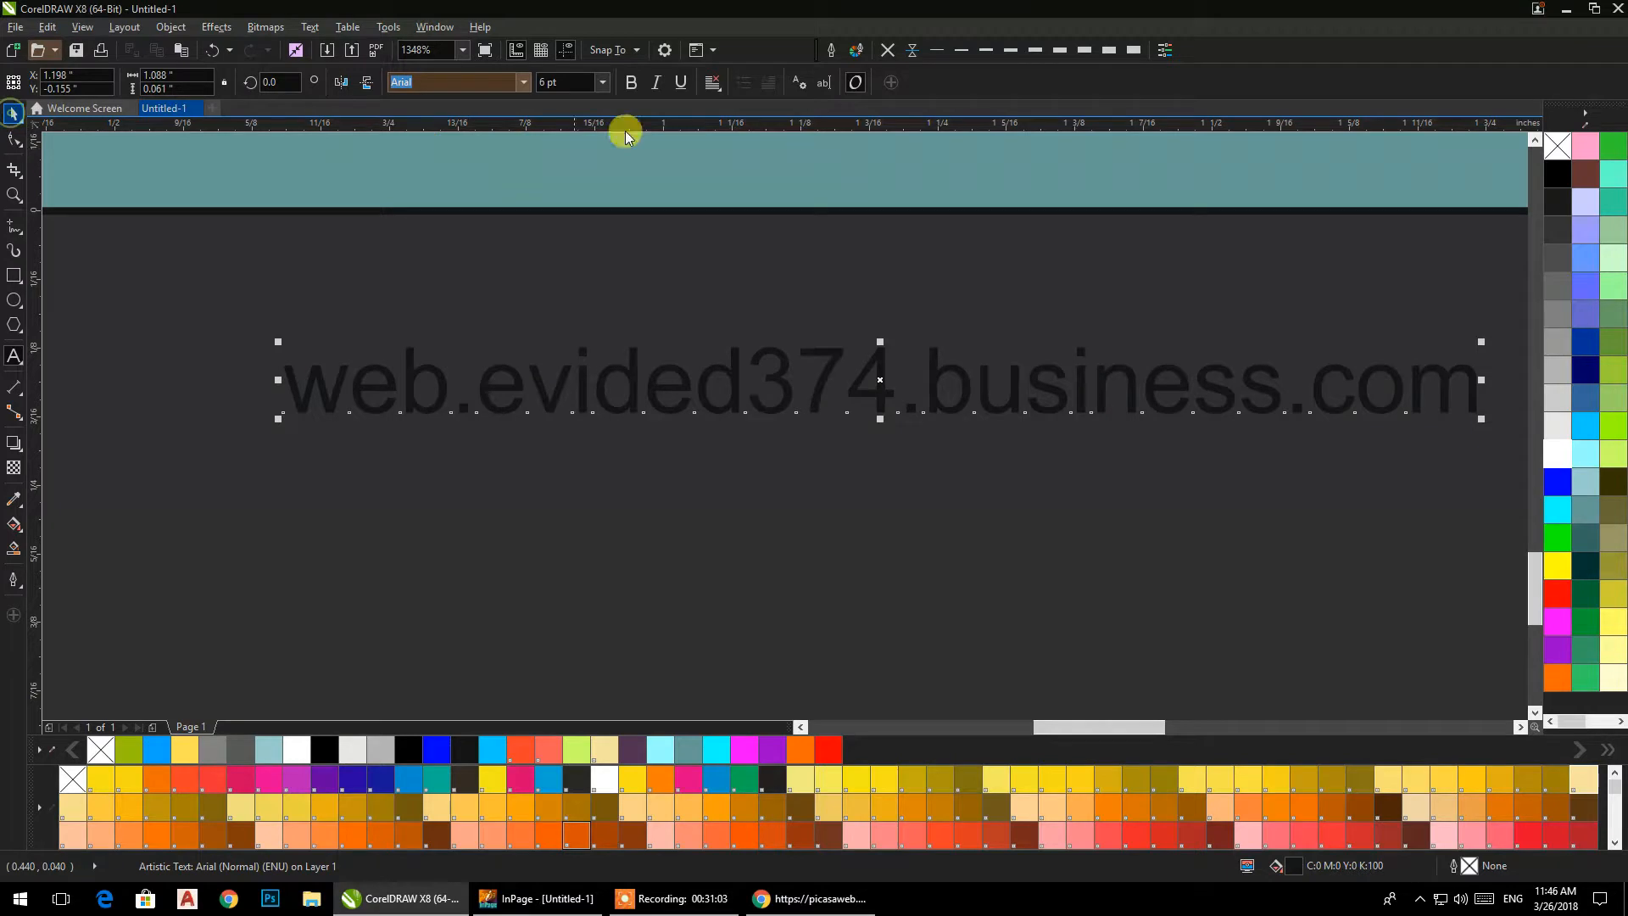
click(1558, 453)
scroll(996, 316, down, 3)
scroll(955, 491, up, 3)
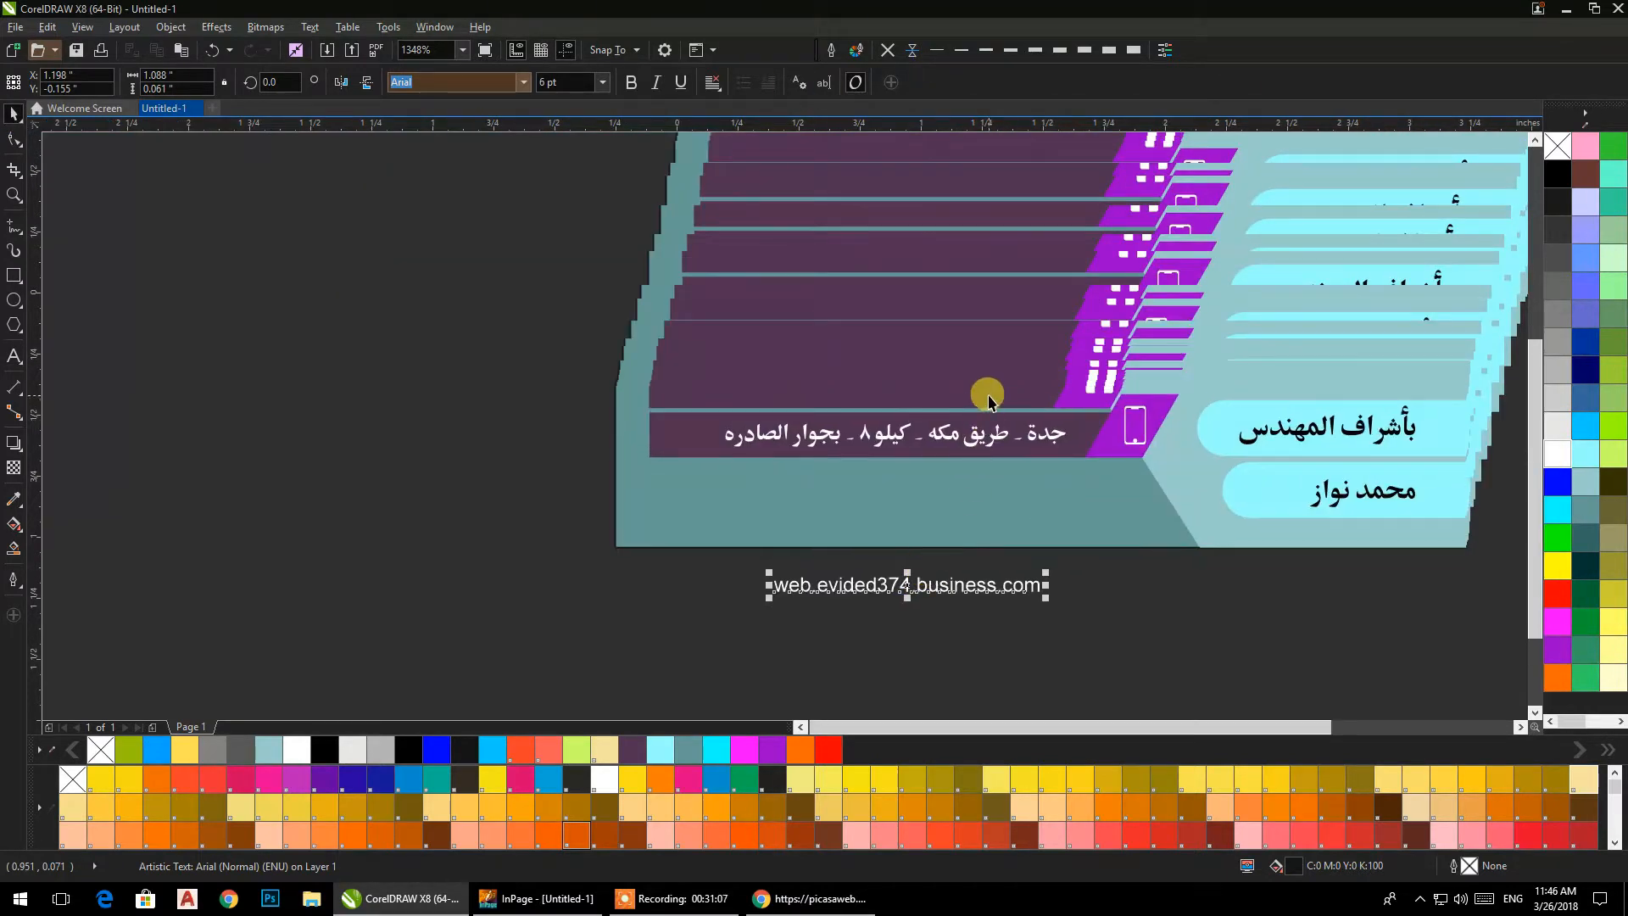
drag(911, 585, 918, 387)
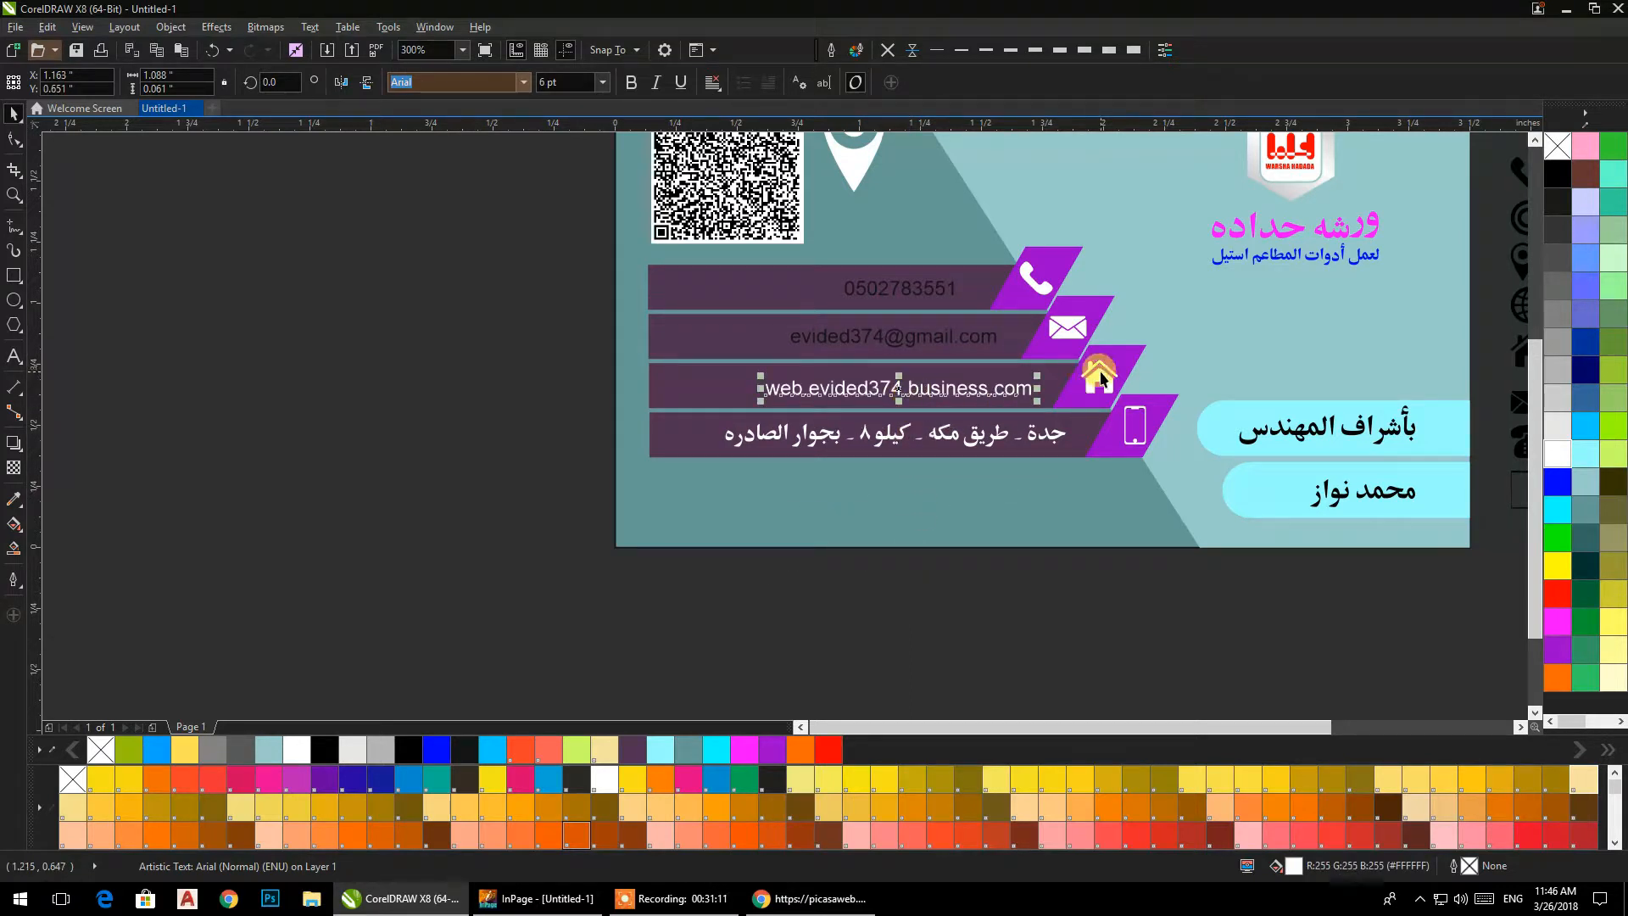
Replace the house icon on the third purple parallelogram with the globe icon and fill it white.
drag(1099, 377, 976, 389)
scroll(975, 420, up, 2)
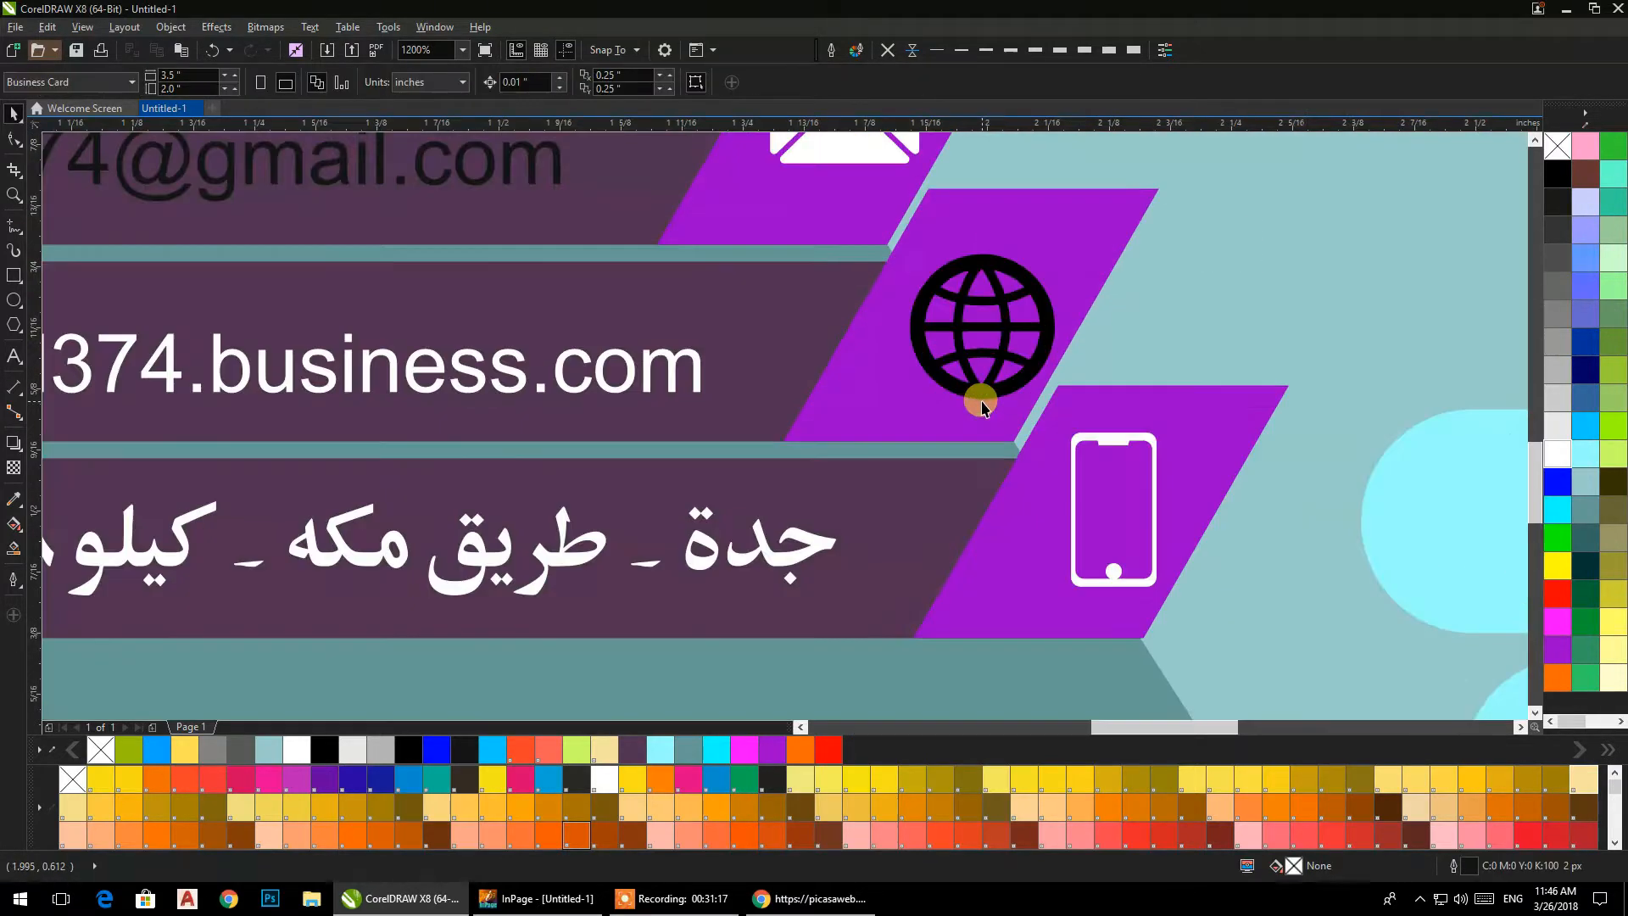
click(1557, 454)
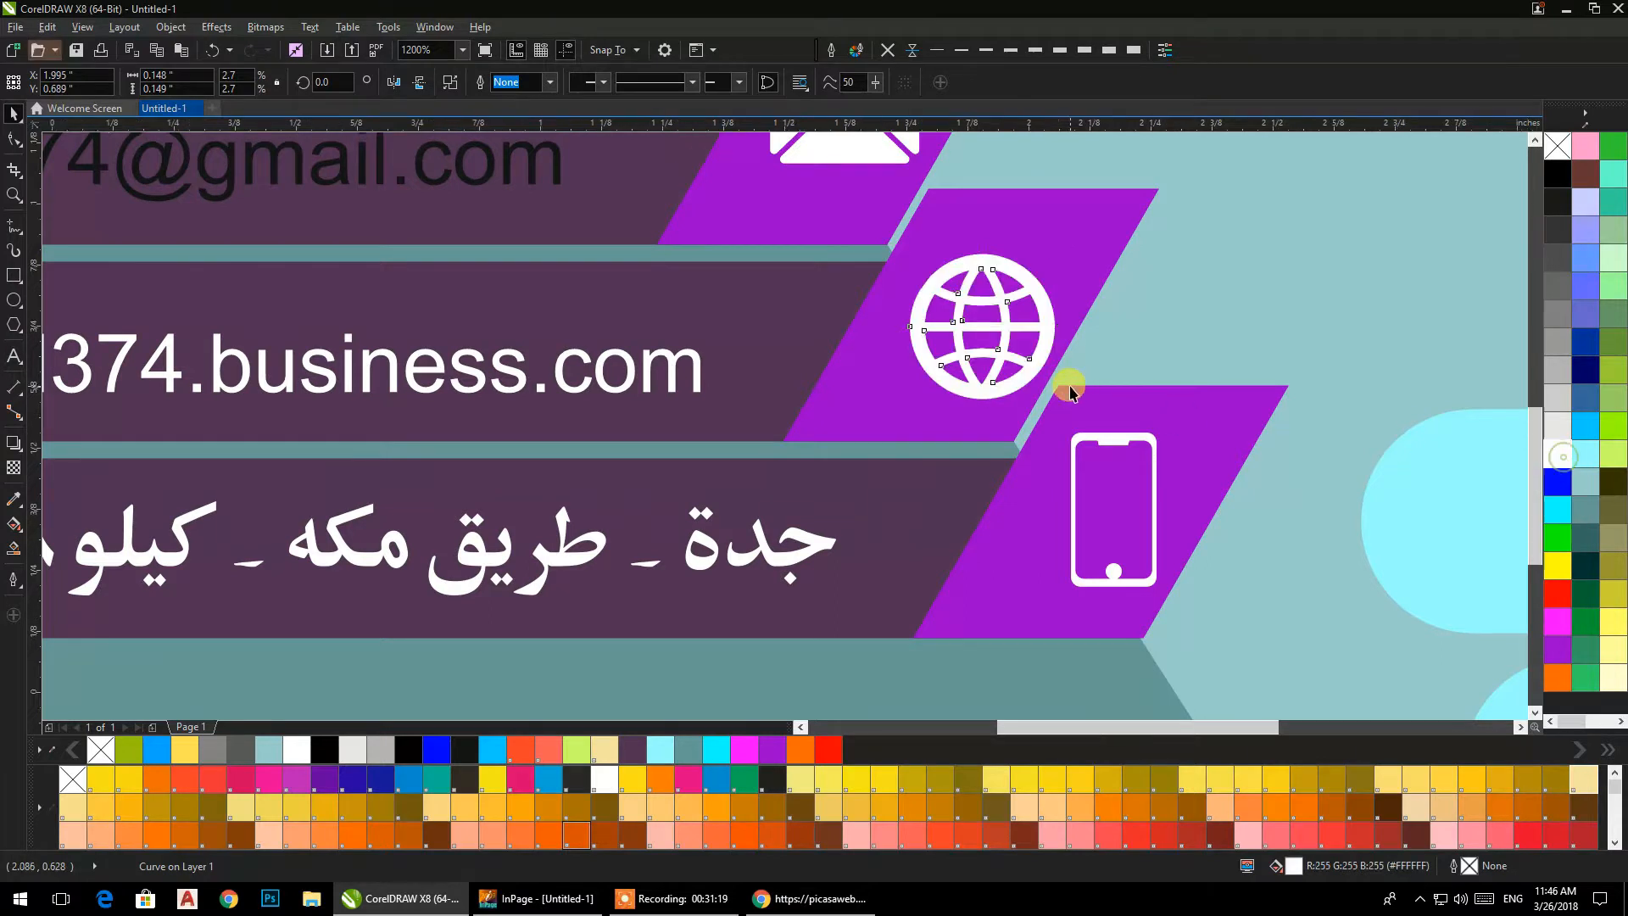
scroll(1060, 374, down, 1)
drag(962, 455, 1009, 368)
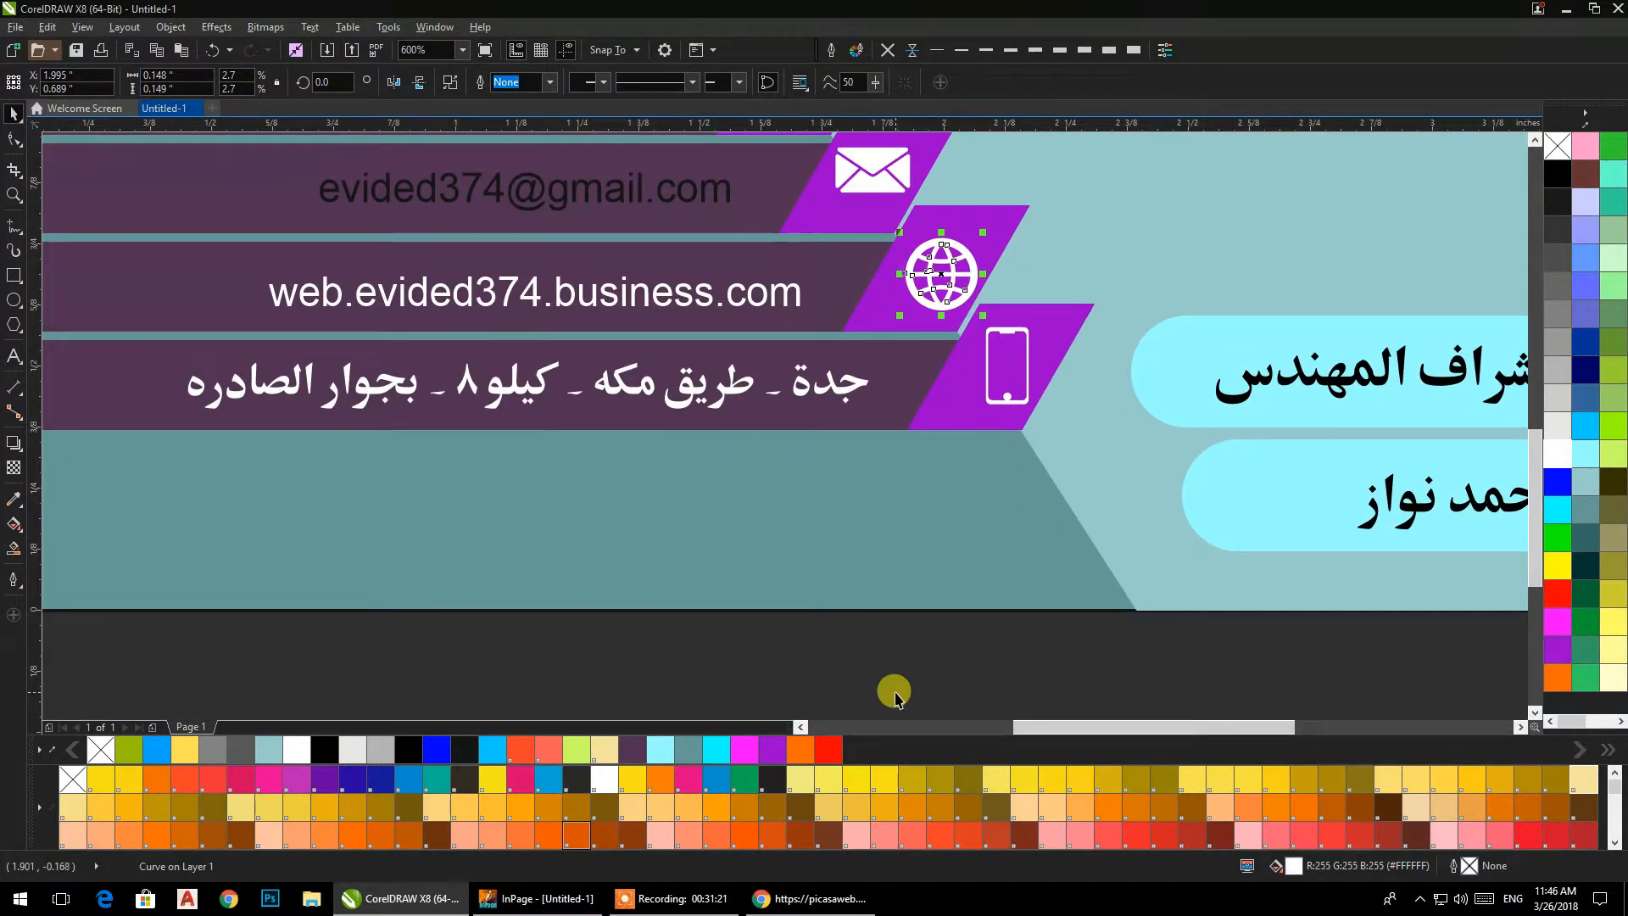
Fill the phone number and e-mail texts in the first two contact bars white.
click(874, 626)
click(781, 600)
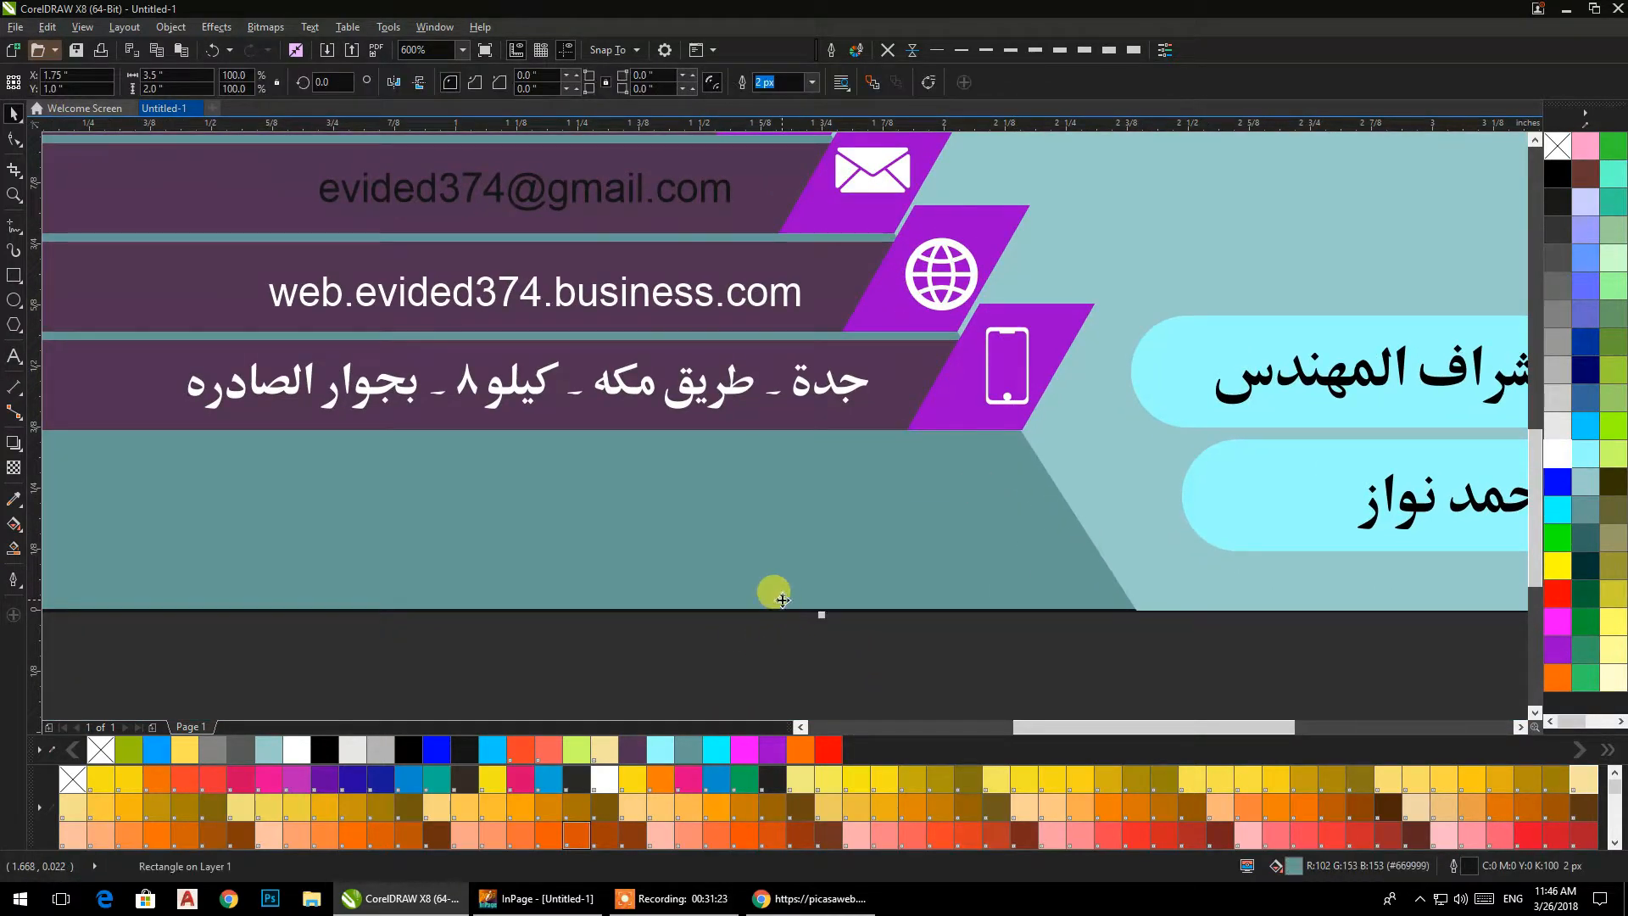
click(934, 671)
scroll(735, 418, down, 2)
scroll(933, 370, up, 2)
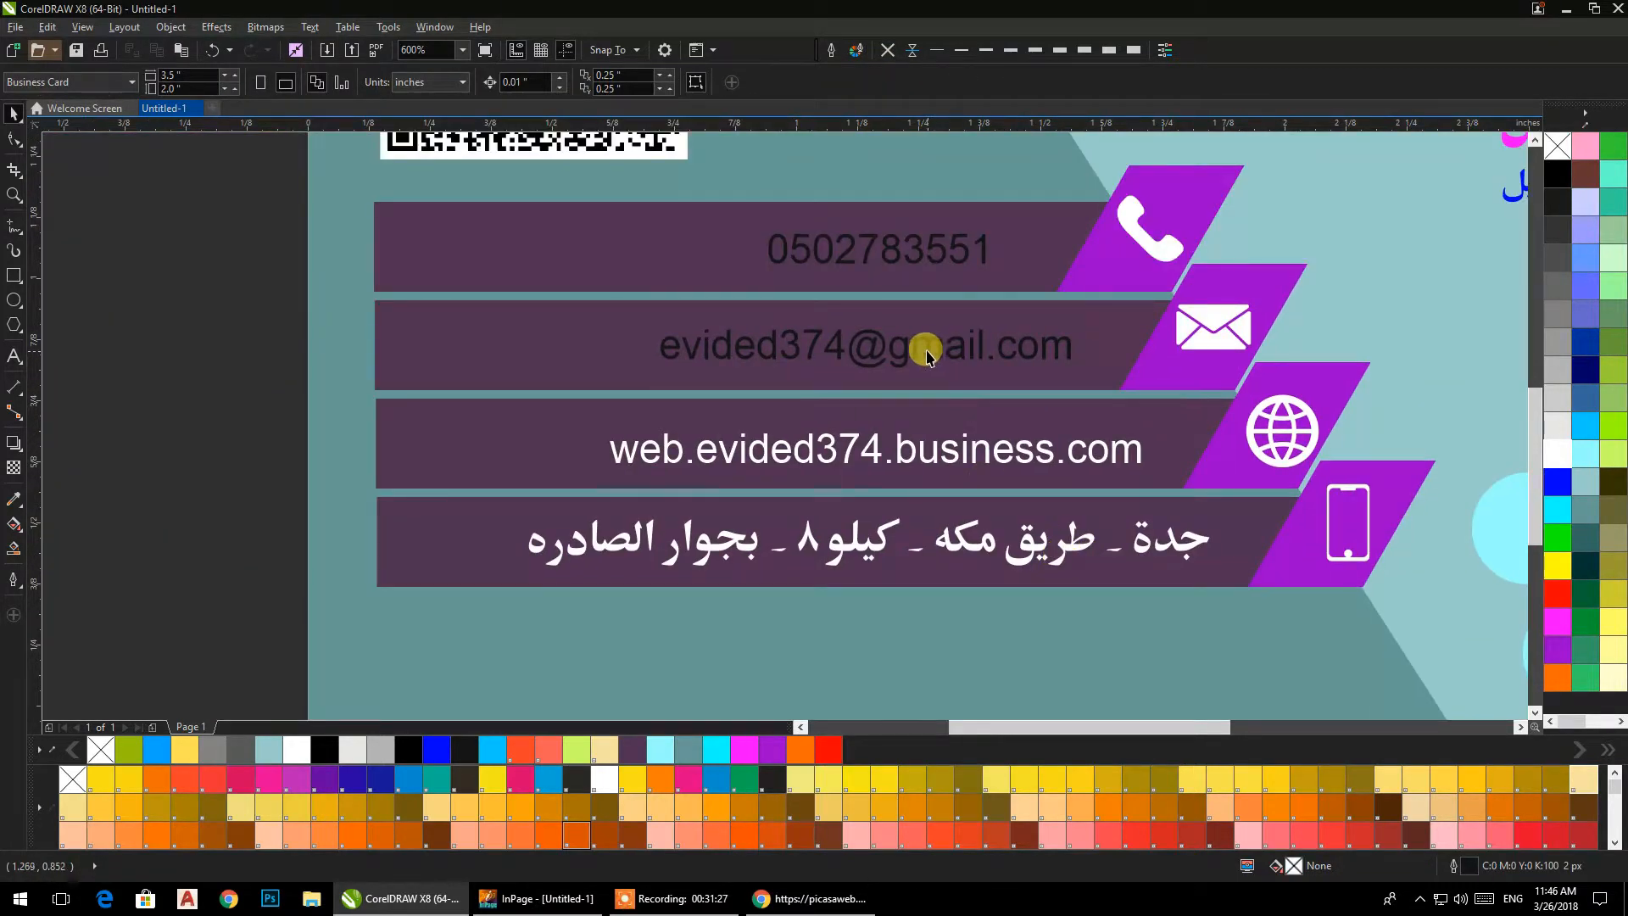
click(927, 352)
shift+click(922, 258)
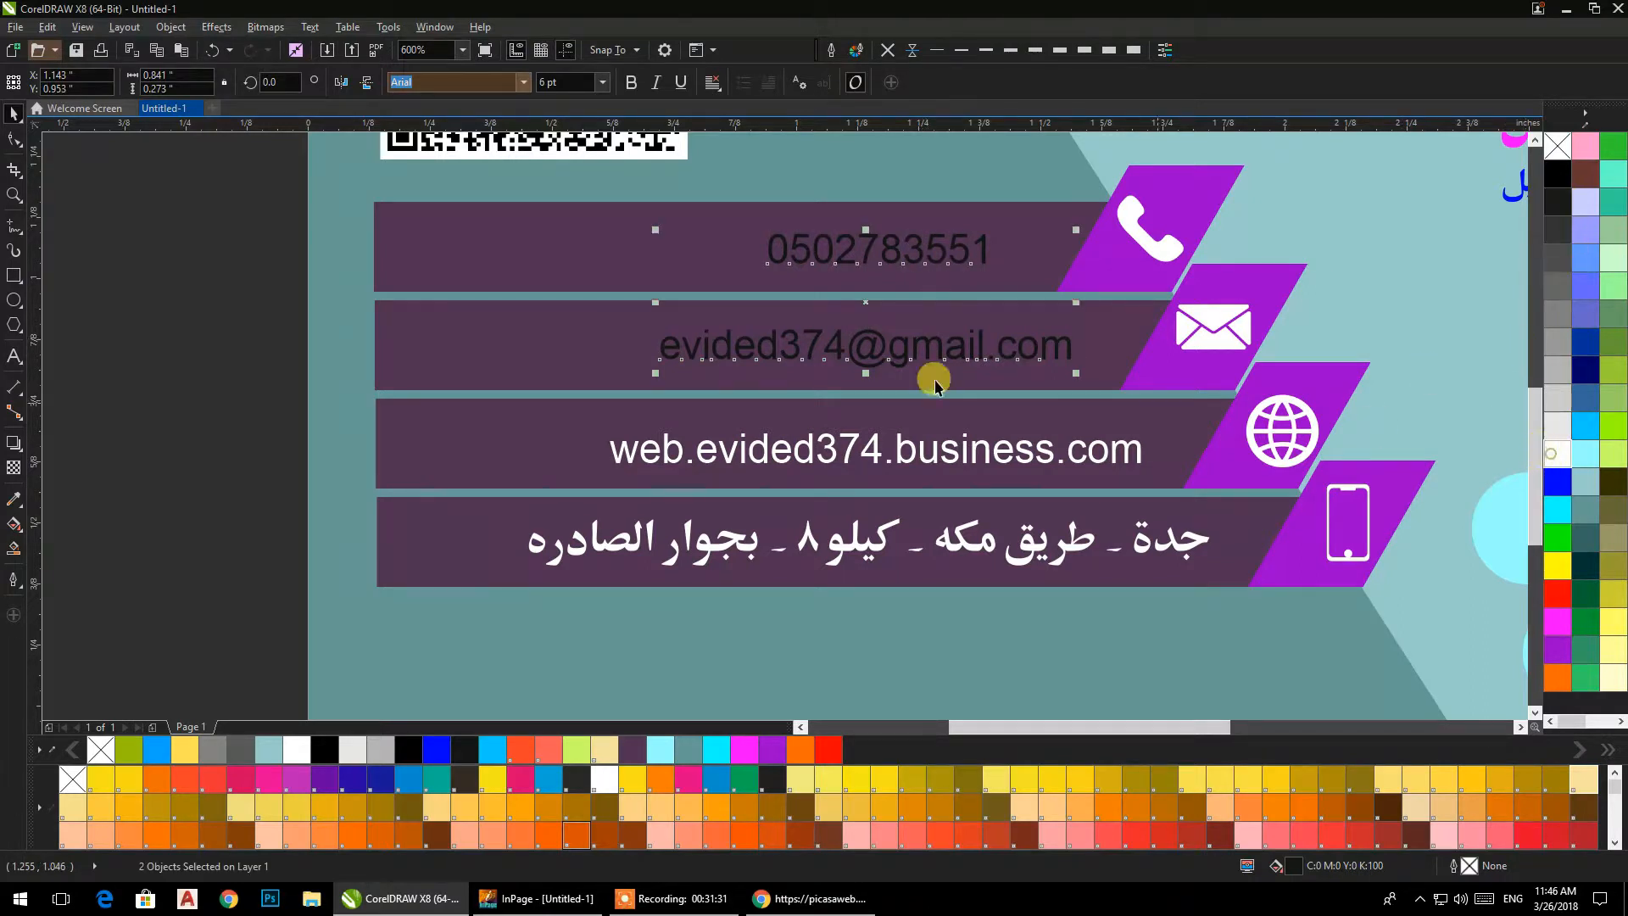
click(196, 313)
drag(825, 387, 918, 369)
Set the phone number, e-mail and website texts to 10 pt and make them bold italic.
click(875, 240)
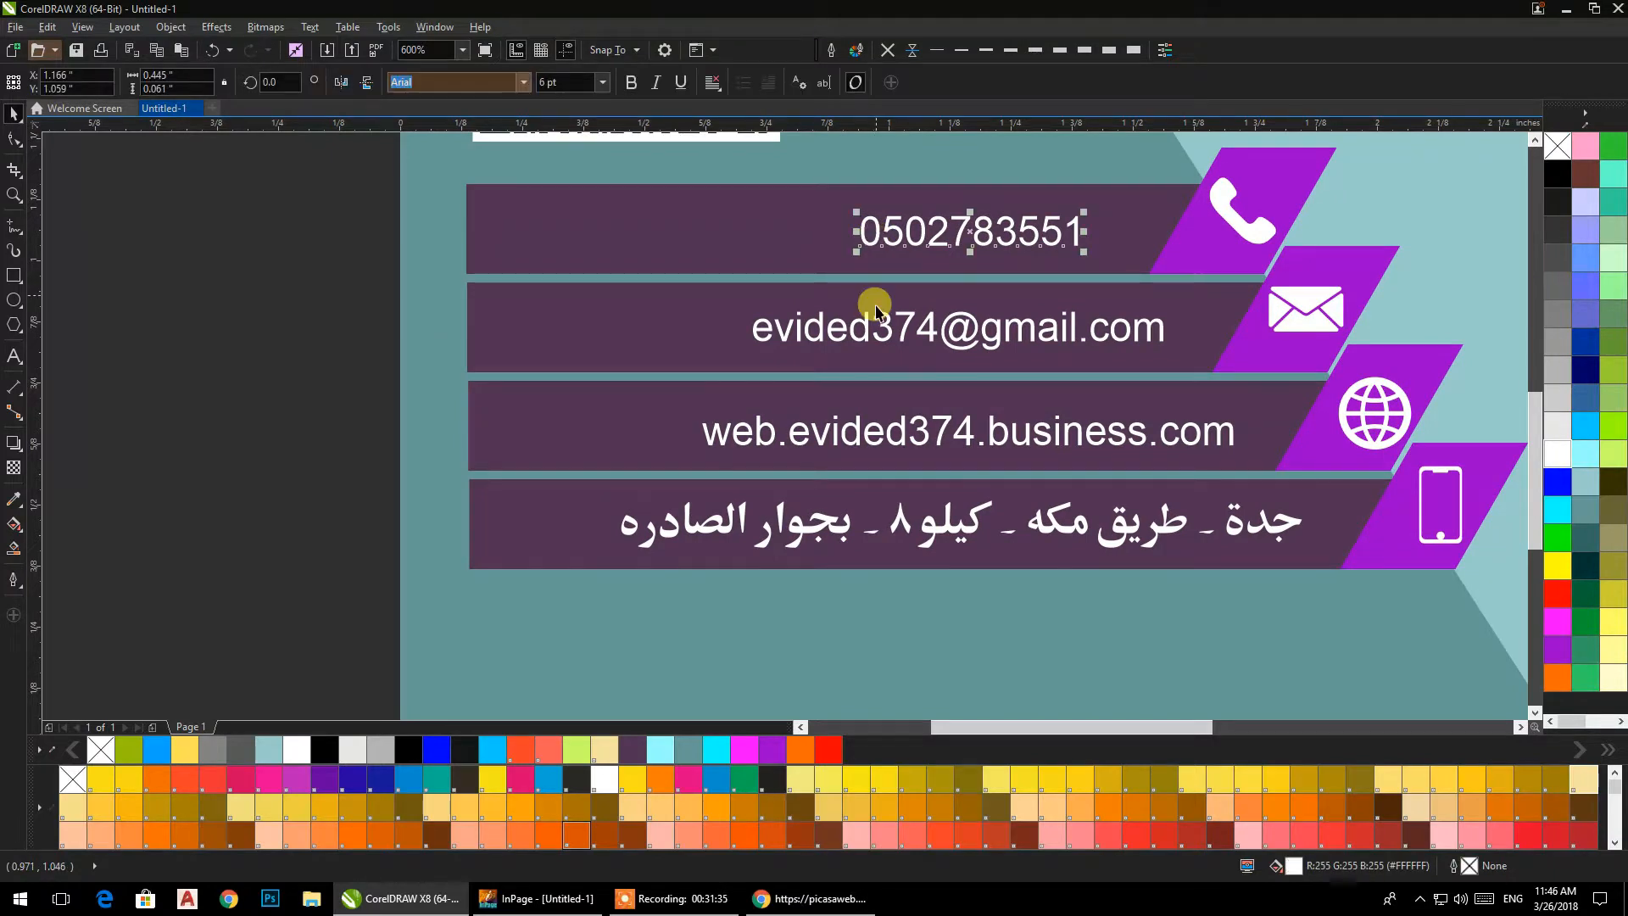
shift+click(877, 439)
click(603, 87)
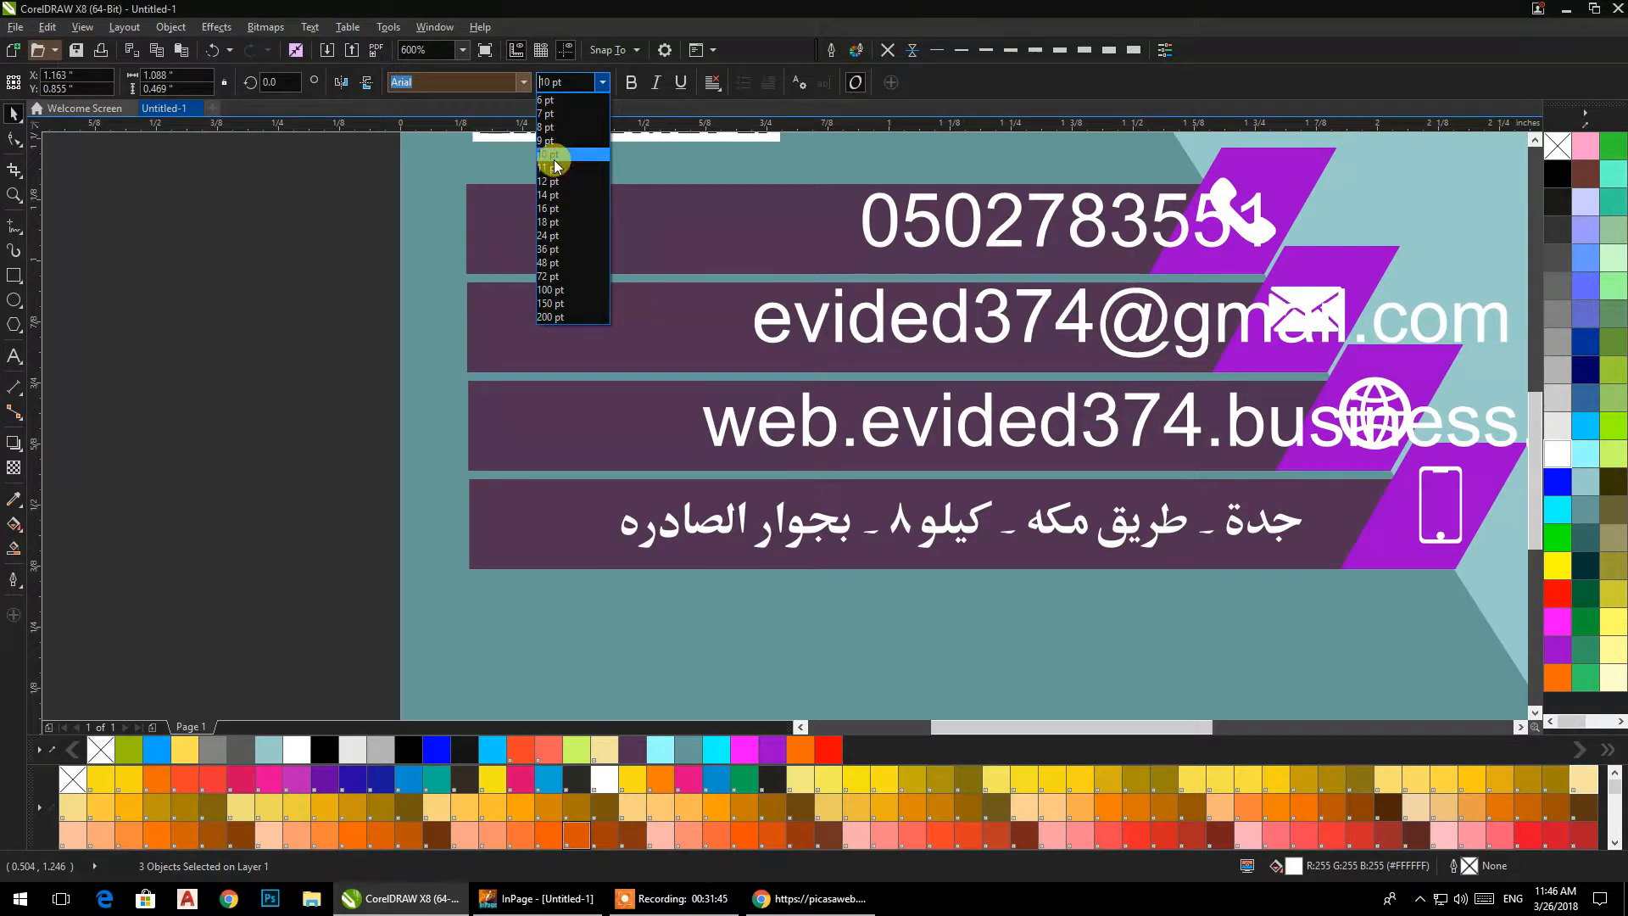
click(551, 154)
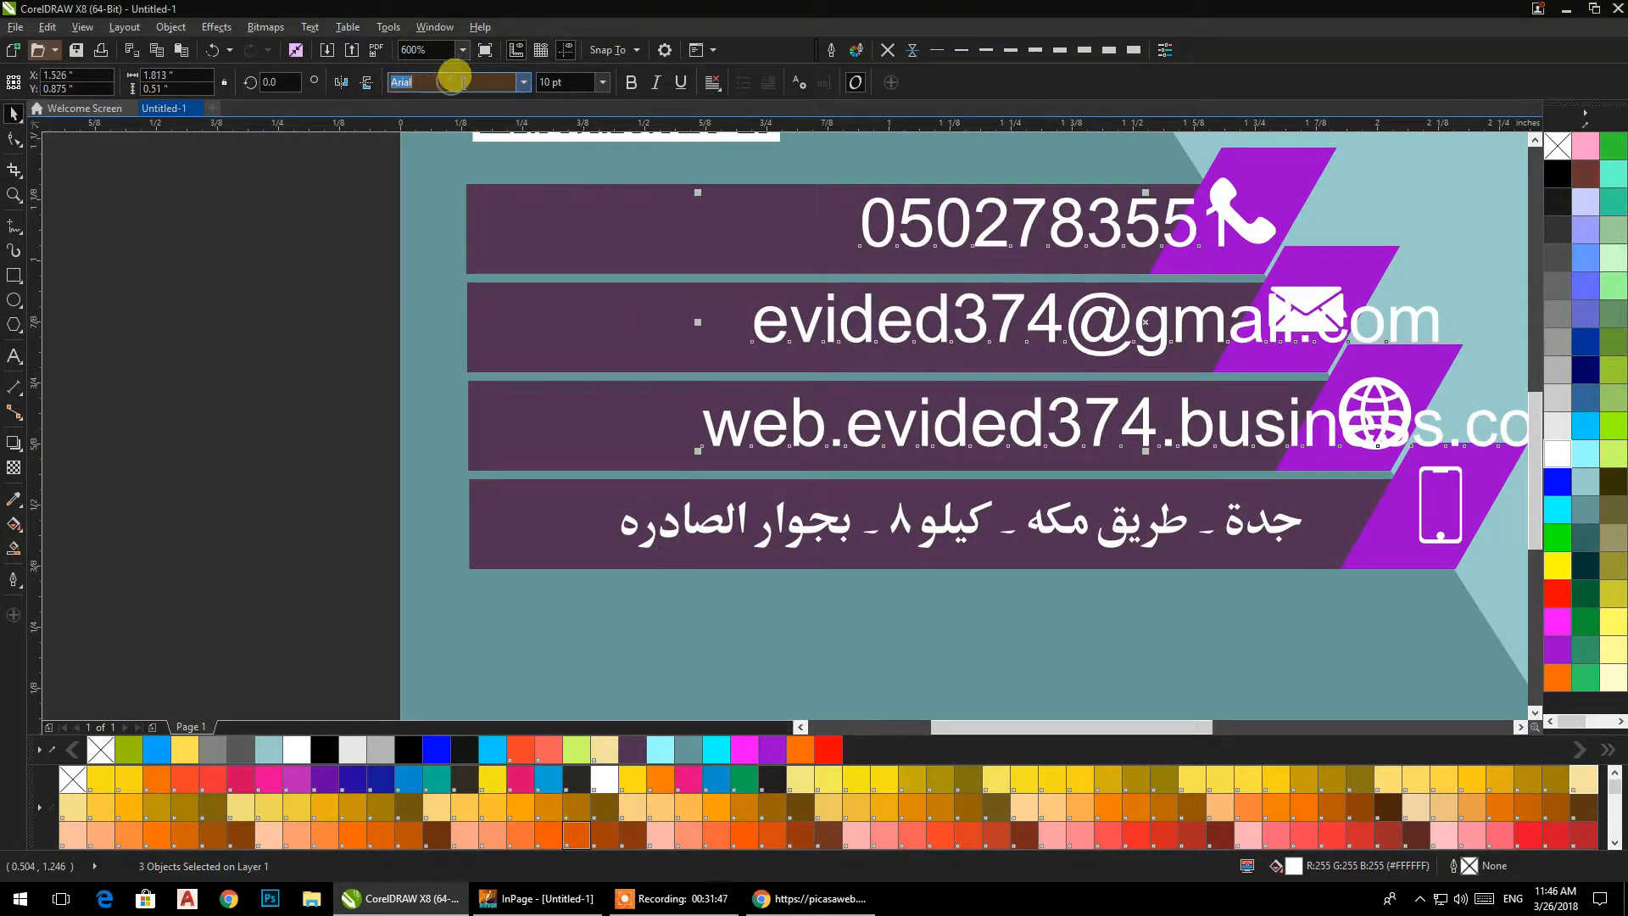
click(632, 82)
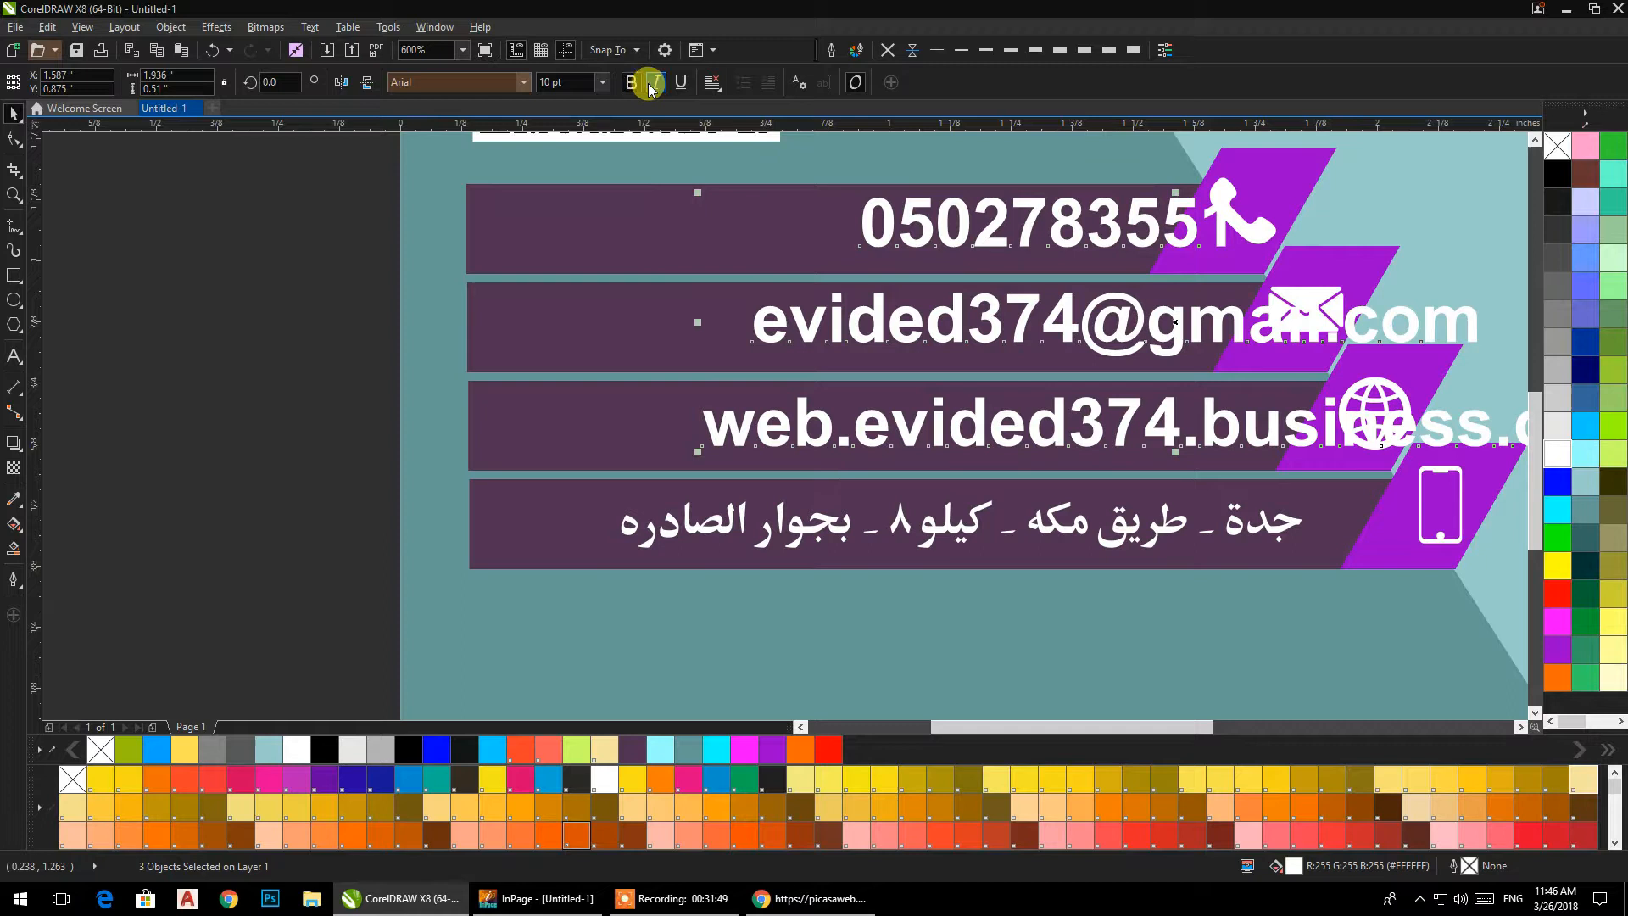
click(653, 83)
Move the phone number, e-mail and website texts one by one toward the left ends of their bars, clear of the icons.
click(865, 233)
drag(865, 233, 552, 248)
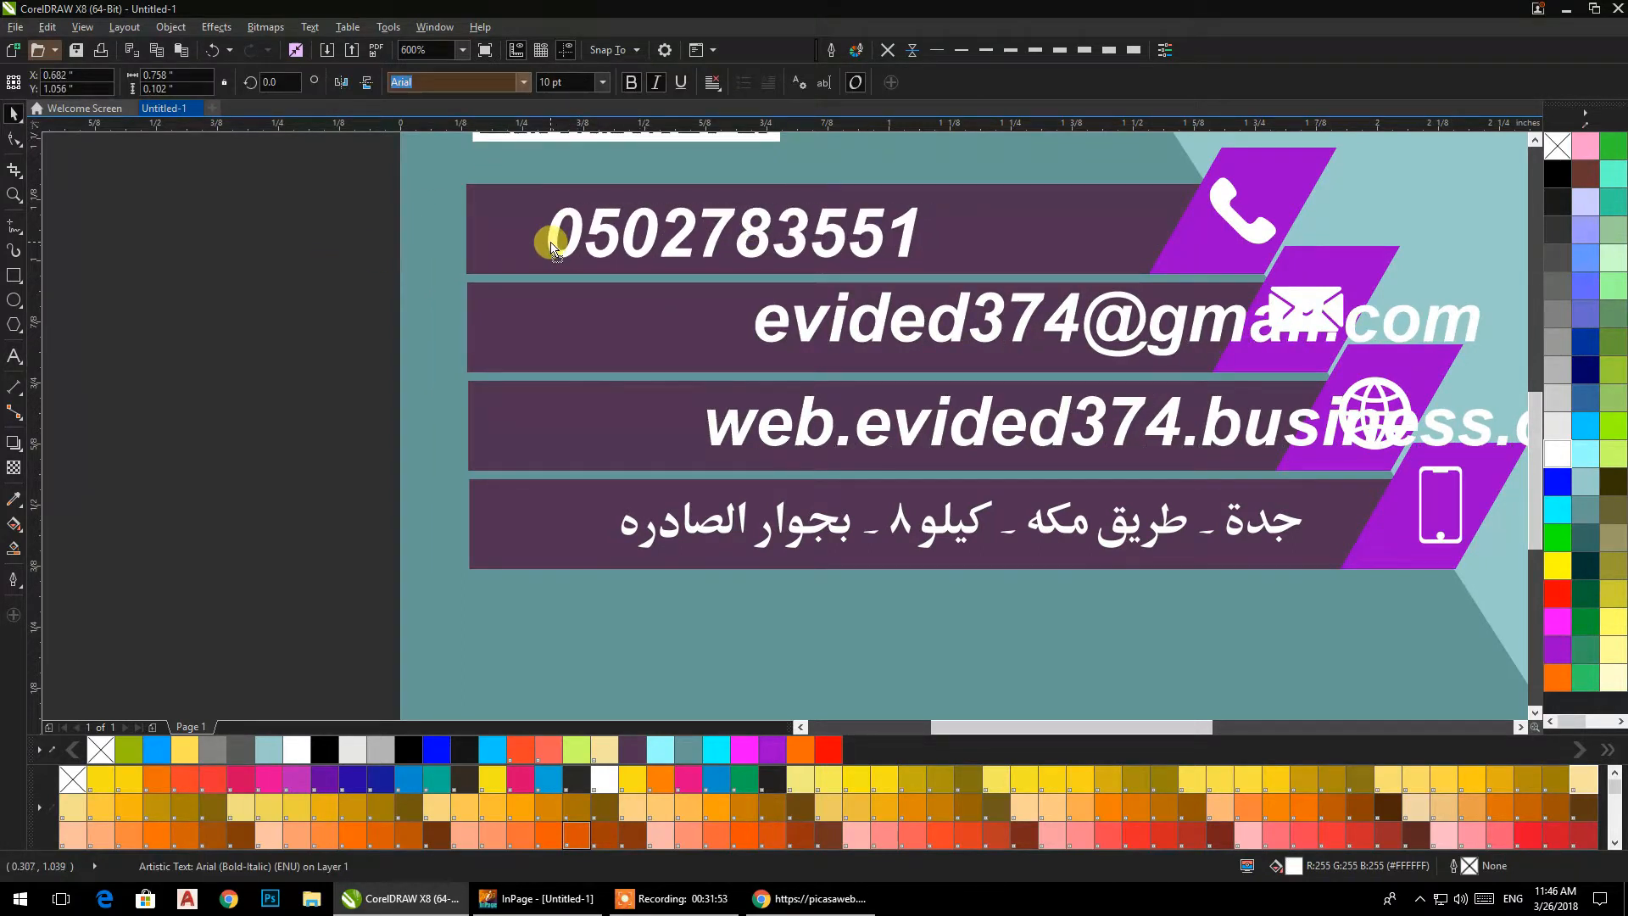
drag(765, 335, 560, 348)
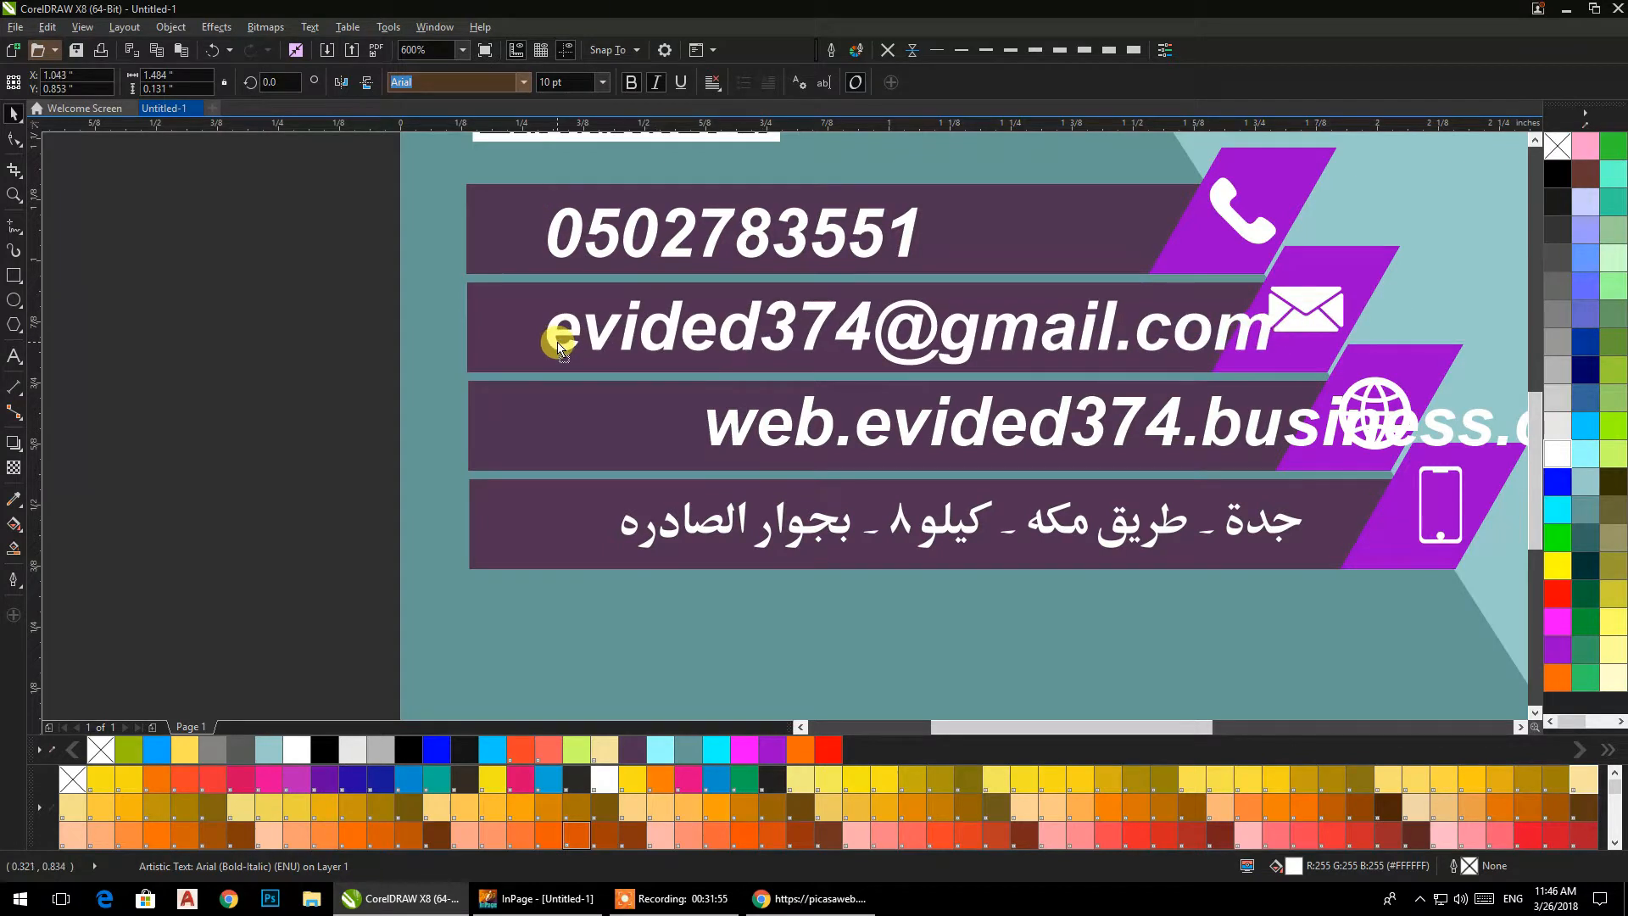
drag(719, 434, 549, 439)
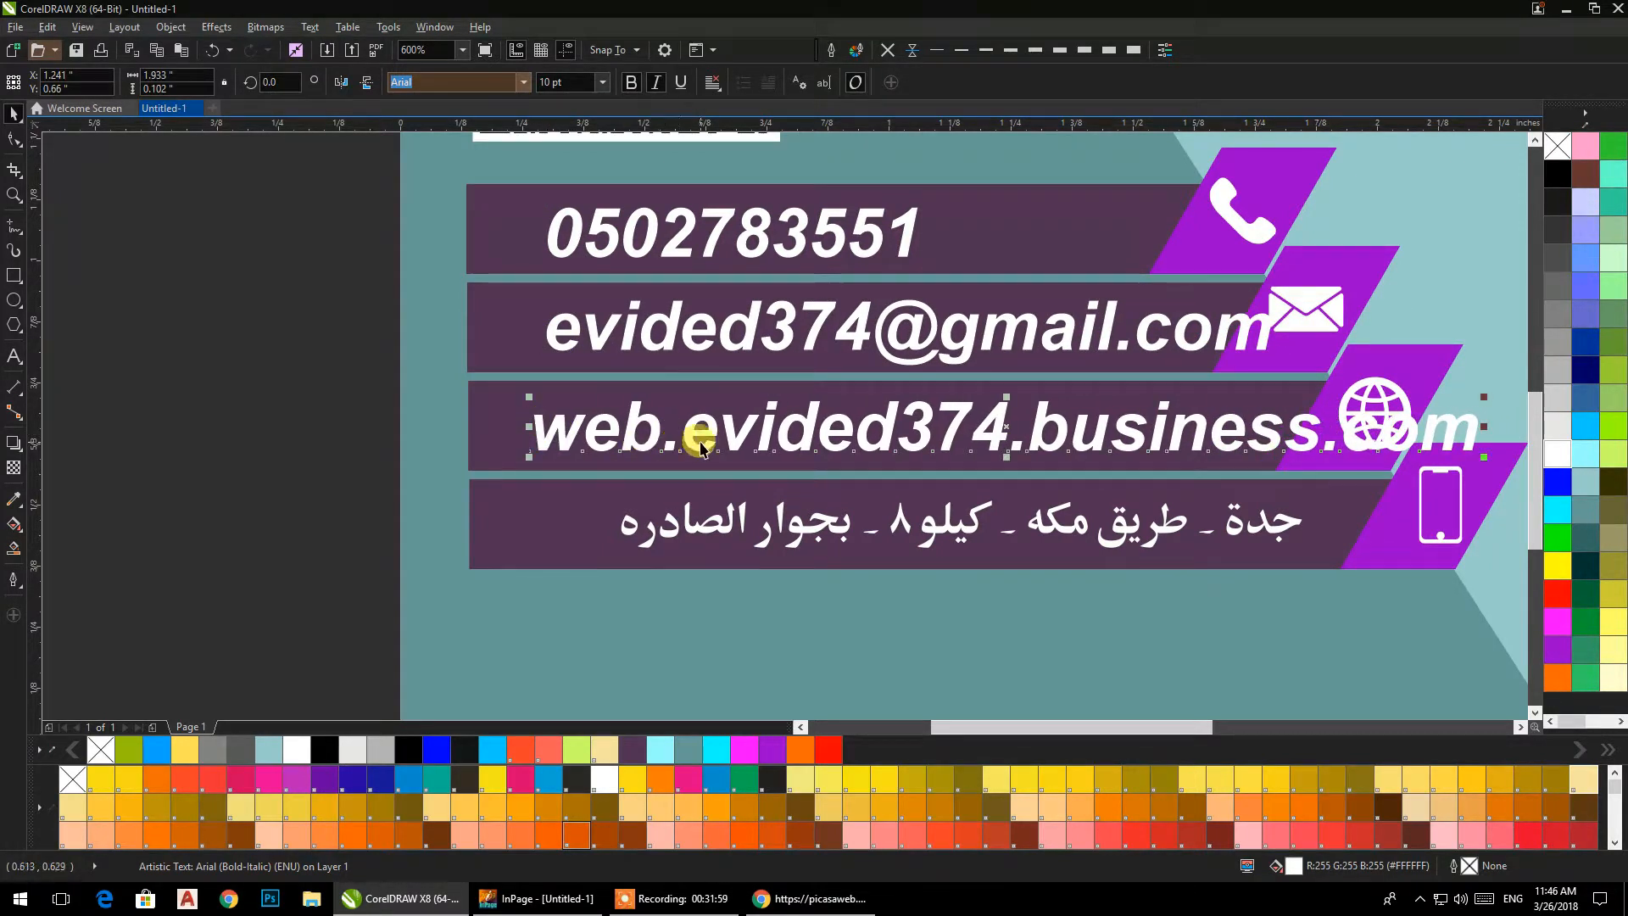
Shorten the website address in the third bar by removing "business." before "com".
double_click(1332, 428)
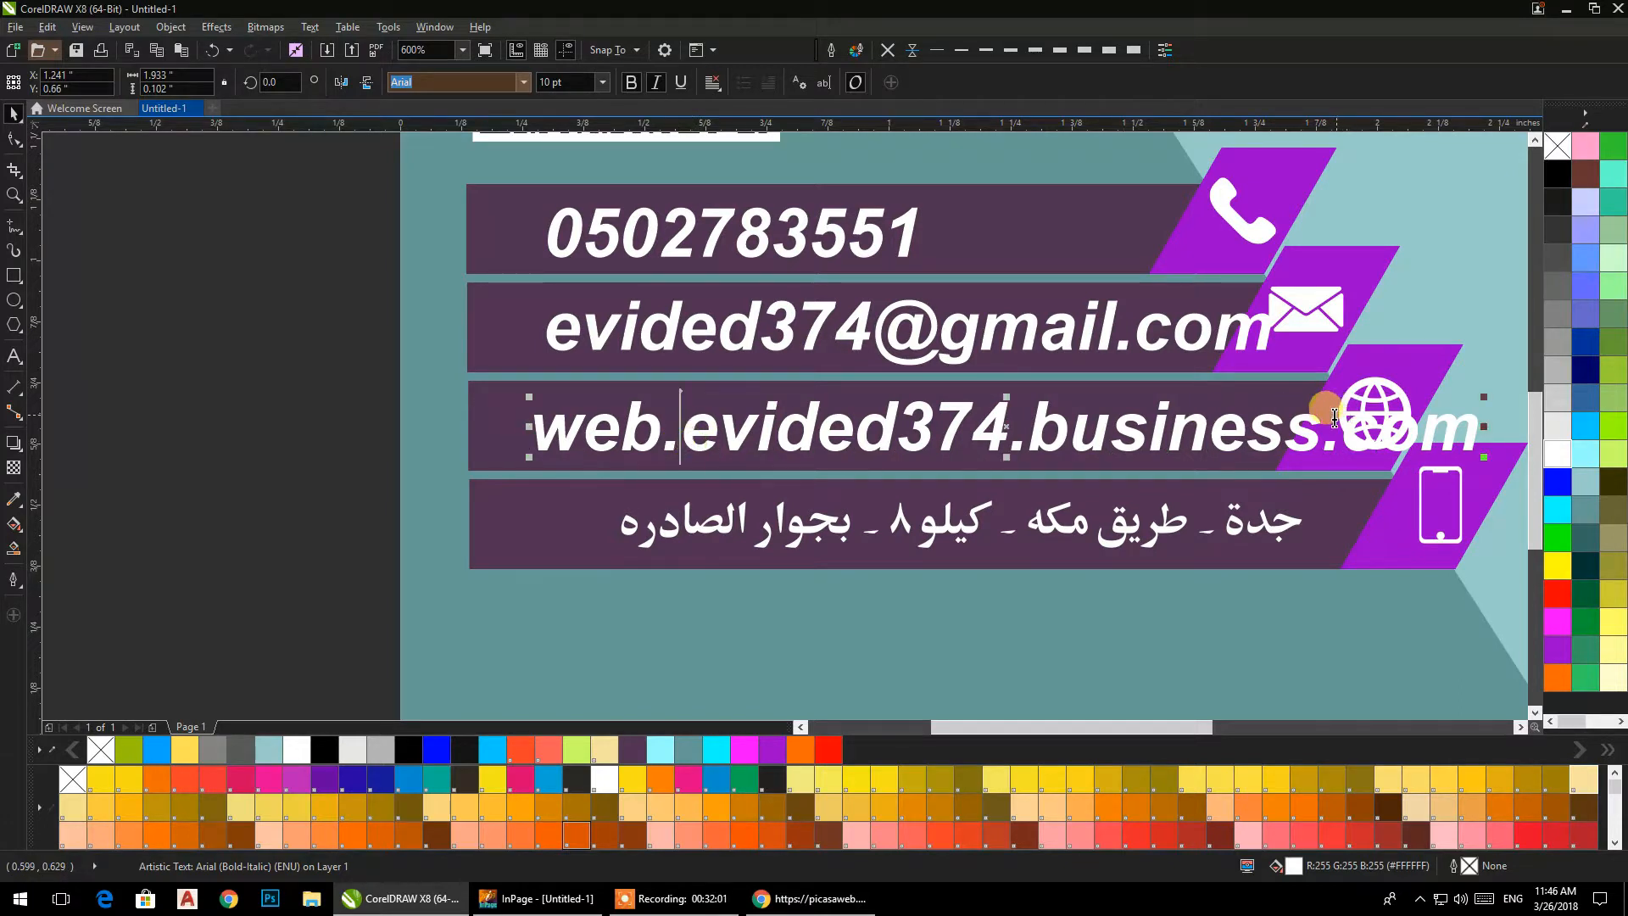
drag(1340, 428, 1027, 428)
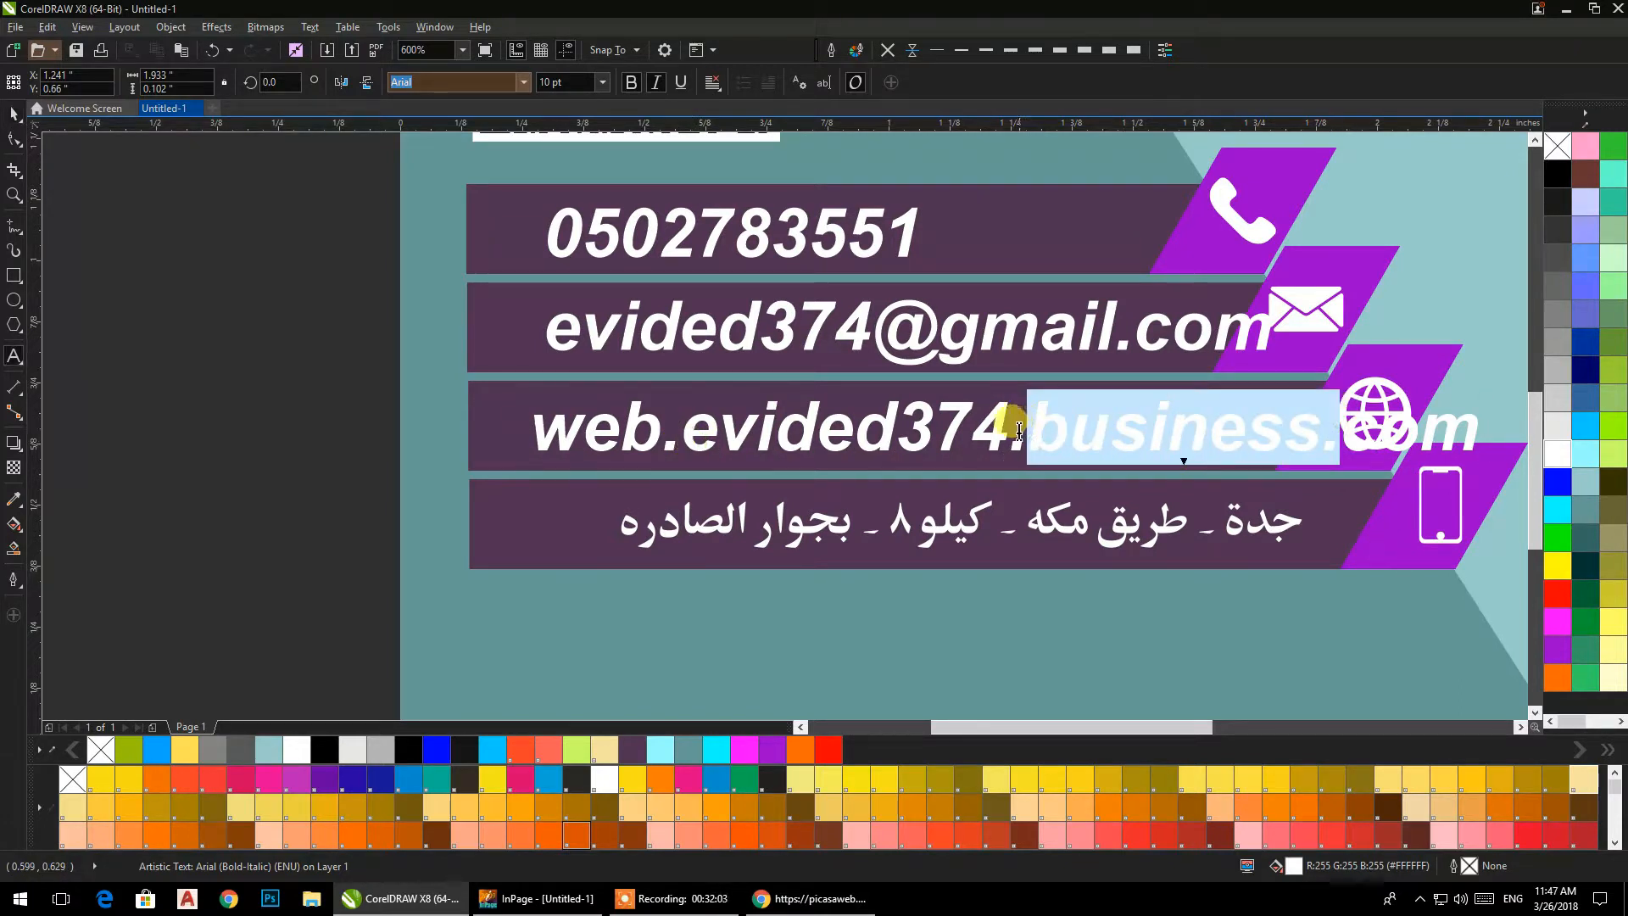
key(Delete)
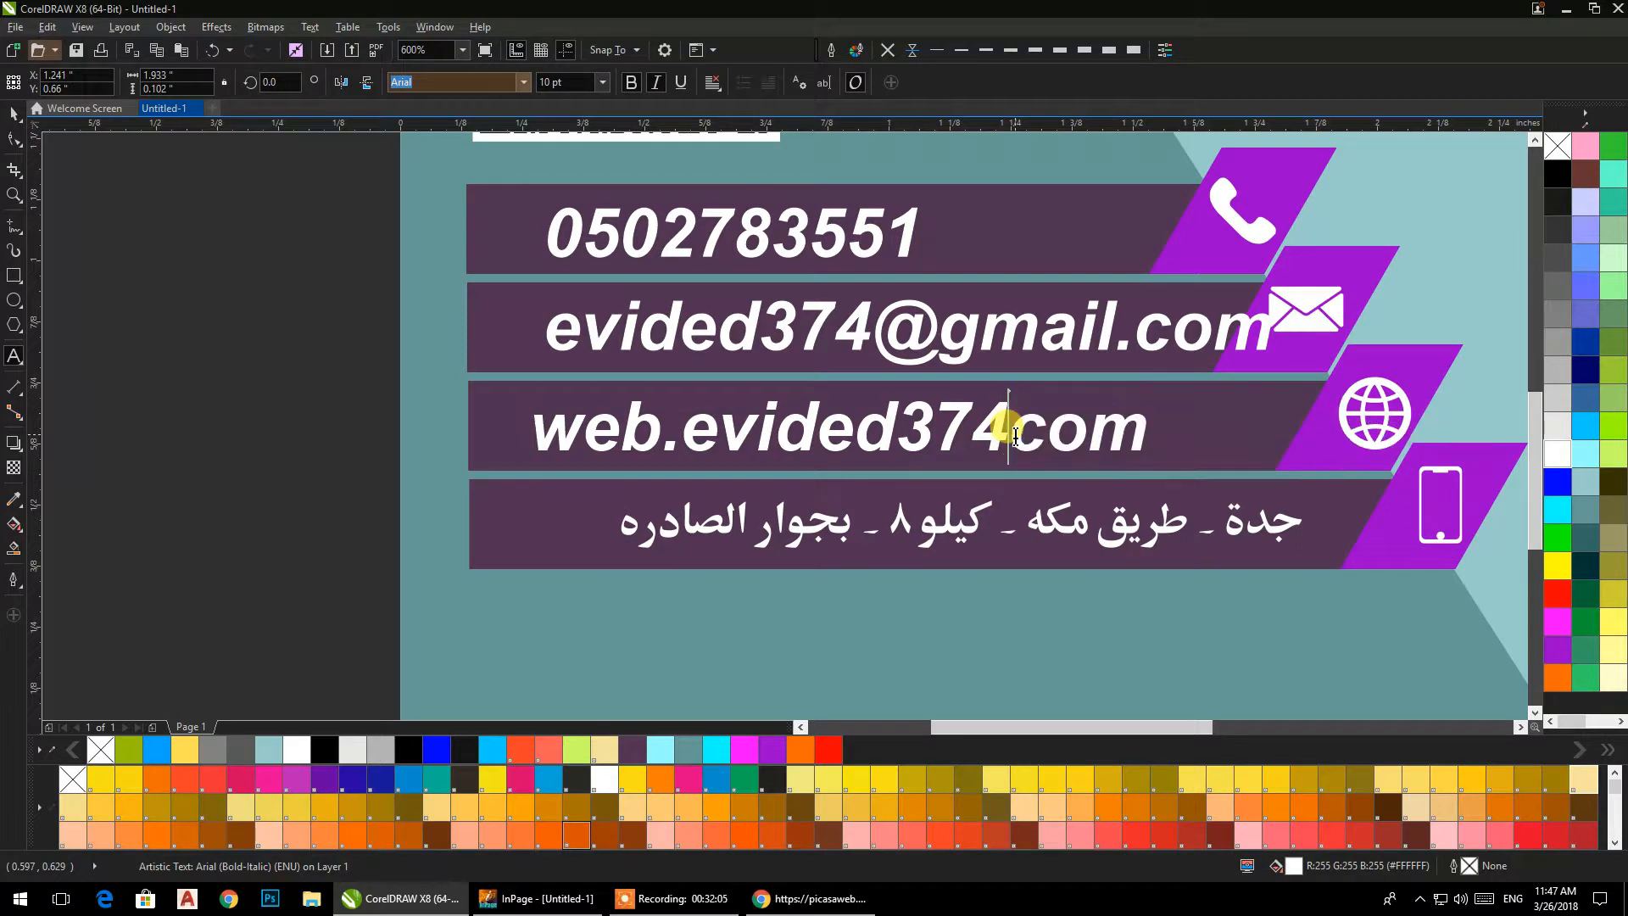
text(.)
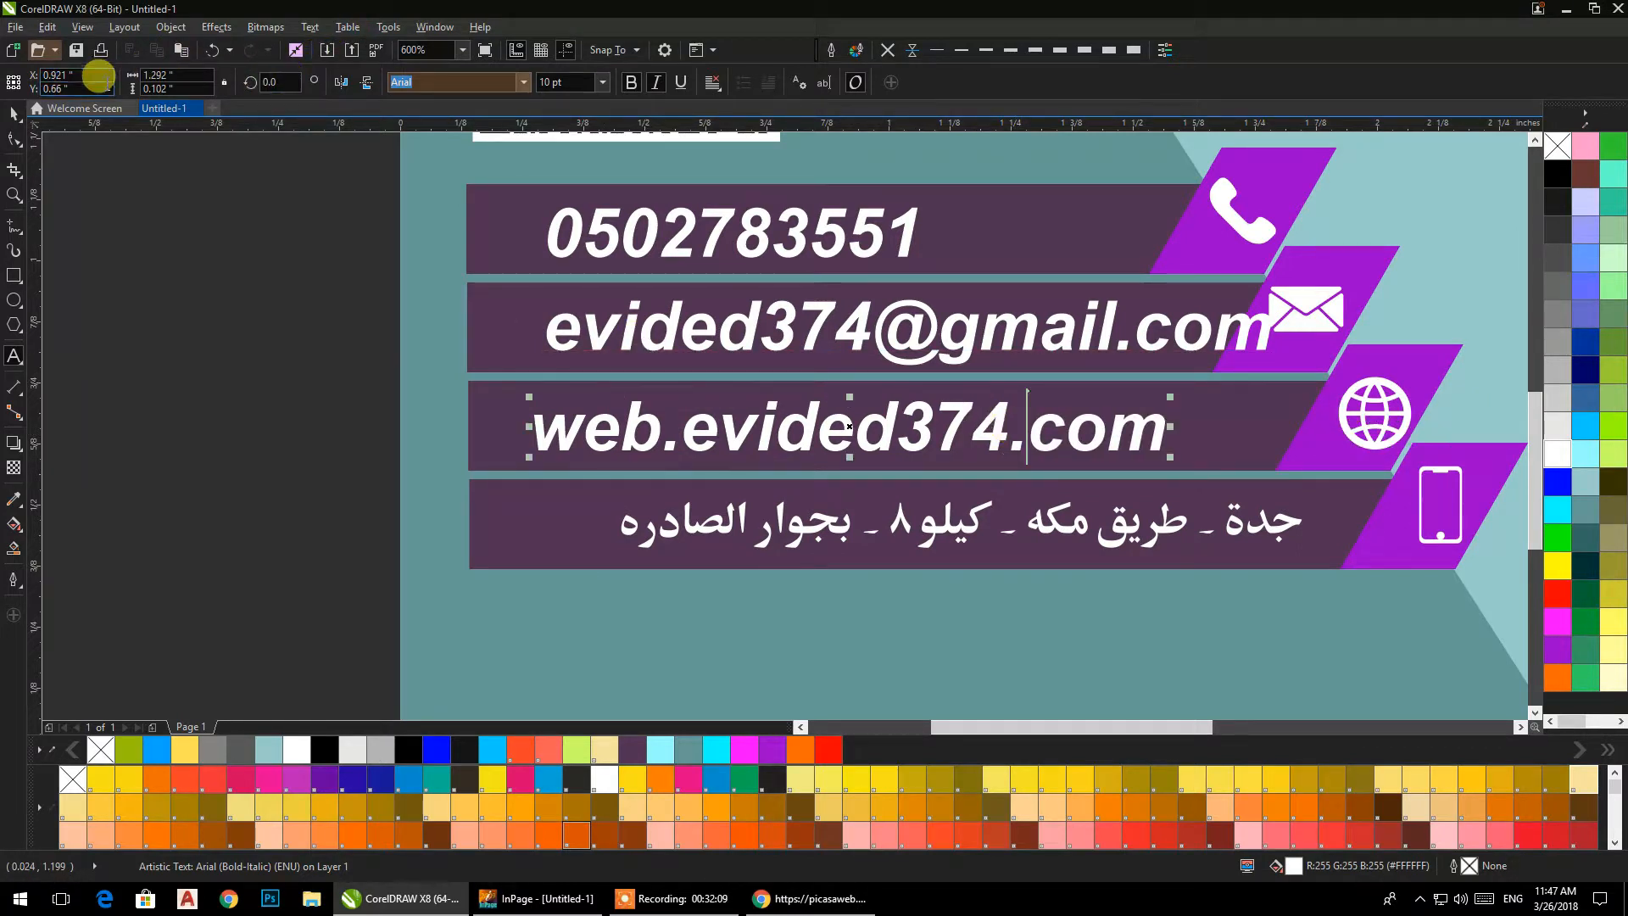
click(11, 114)
Left-align the phone number, e-mail and website texts with each other and nudge them left to the start of the bars.
shift+click(596, 344)
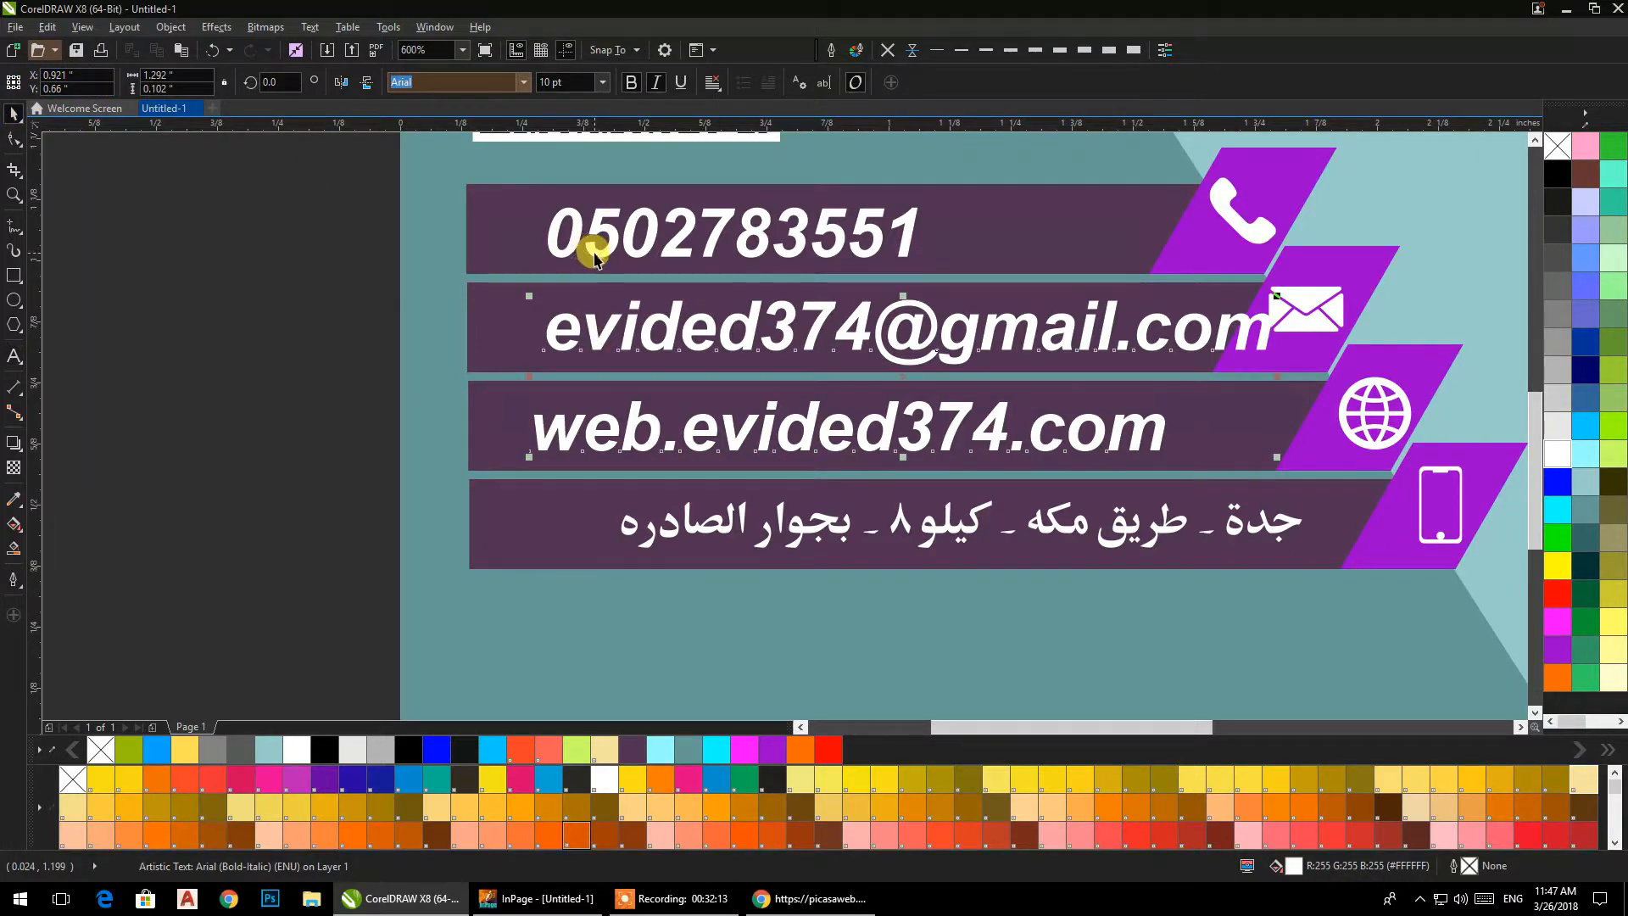
key(r)
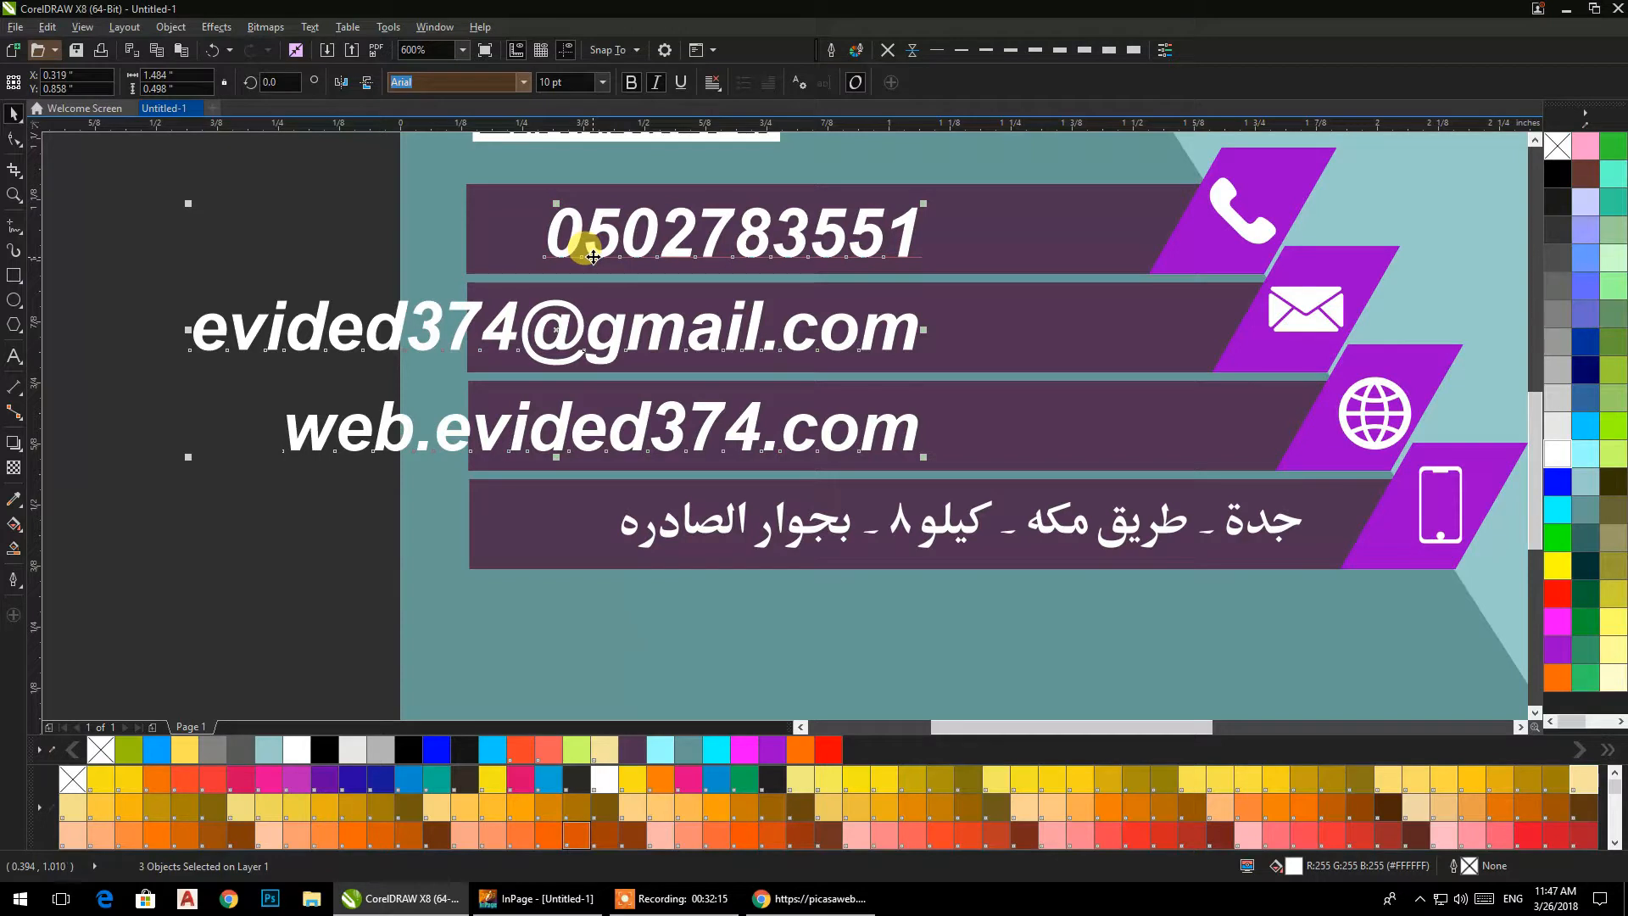
key(l)
key(Left)
key(Left)
key(Left)
key(Left)
key(Left)
key(Left)
key(Left)
key(Left)
key(Left)
key(Left)
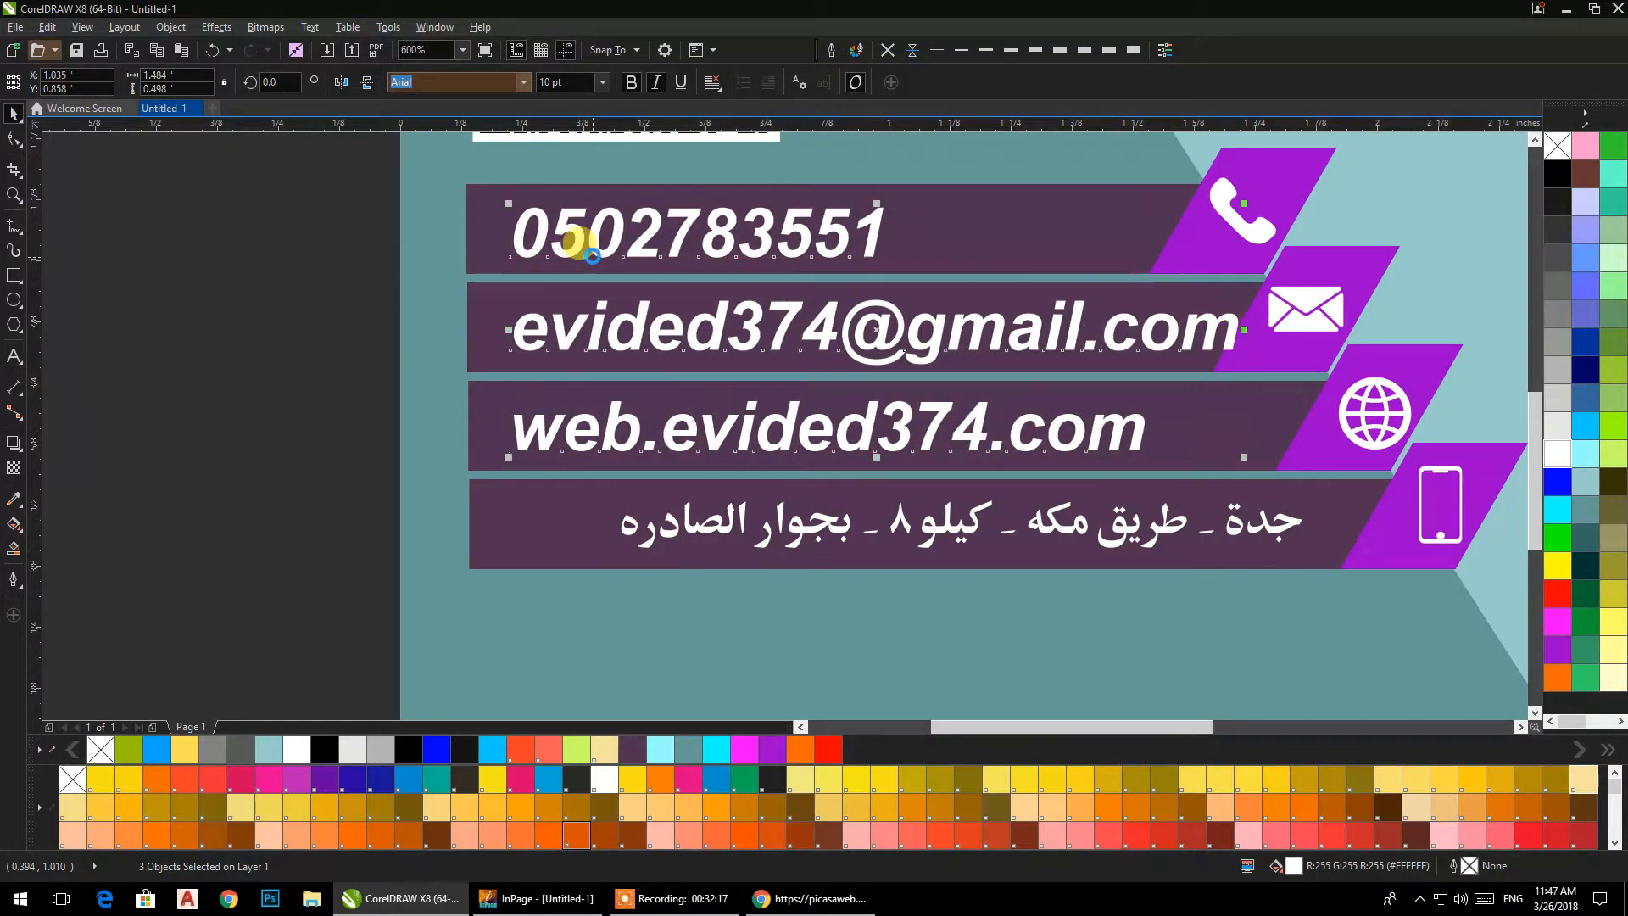
key(Left)
key(Left)
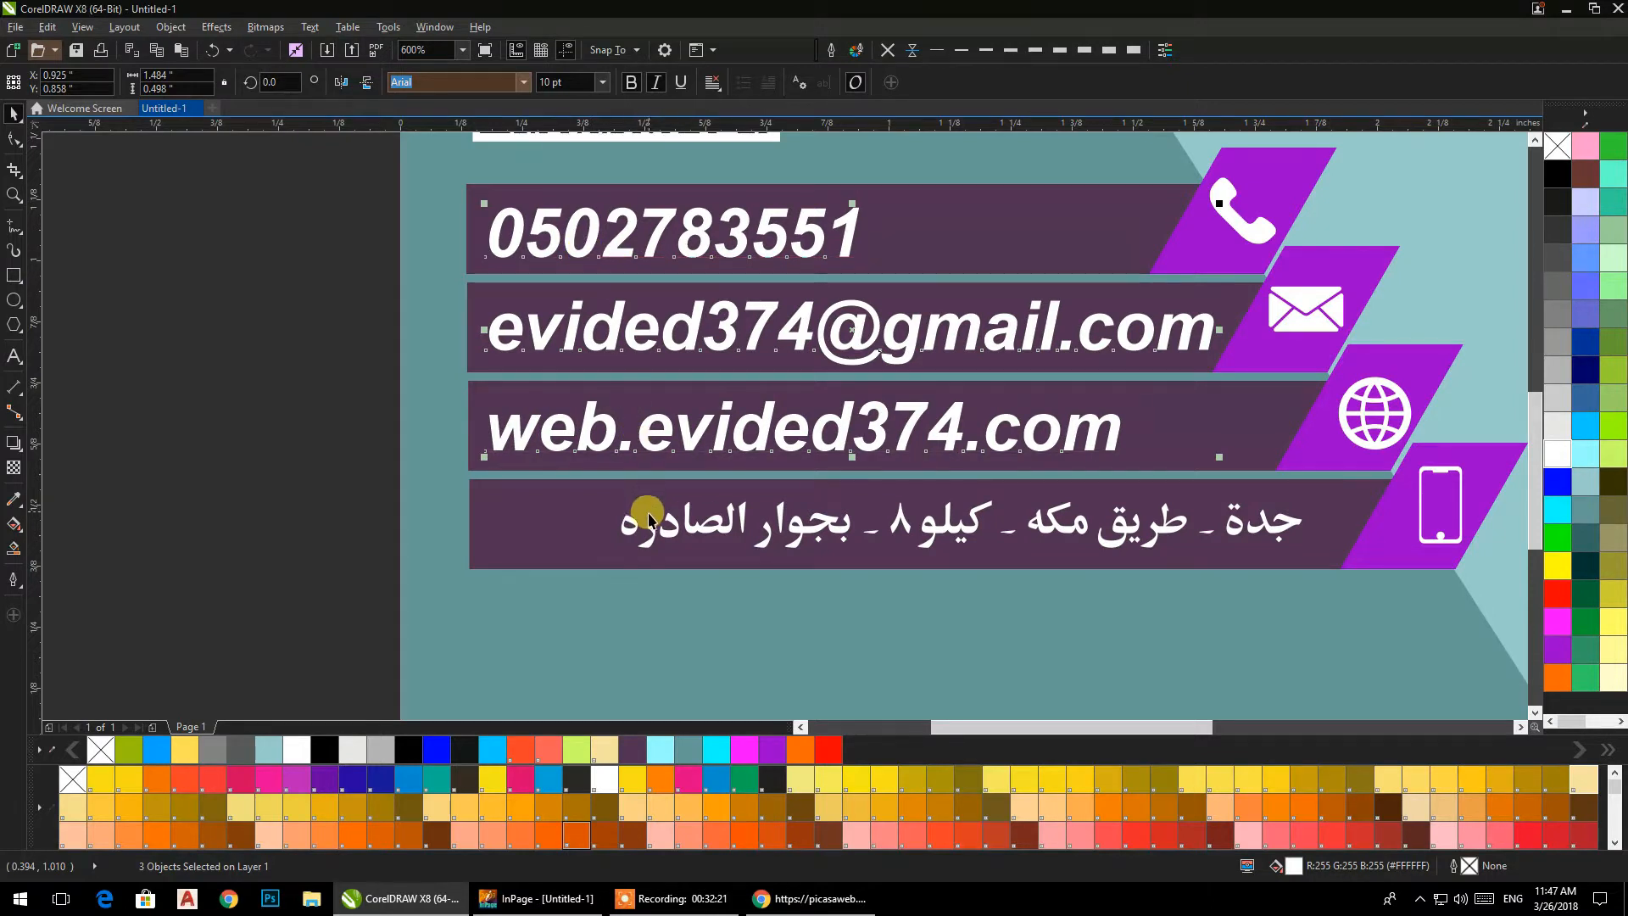
Left-align the Arabic address in the fourth bar with the website text above it.
click(654, 538)
shift+click(607, 447)
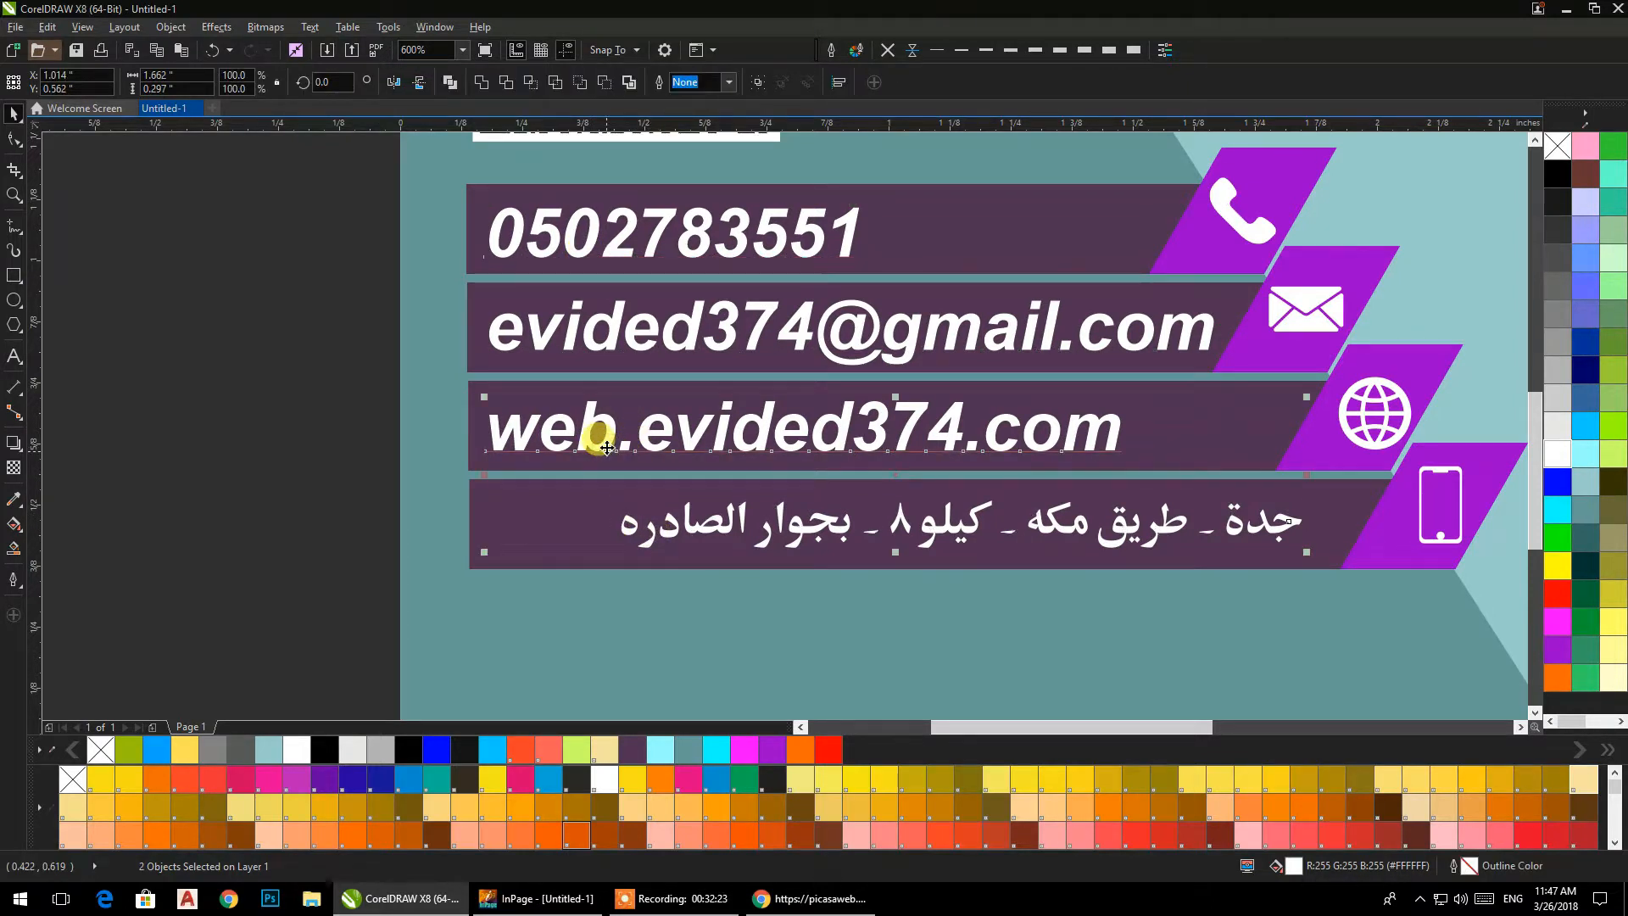
key(l)
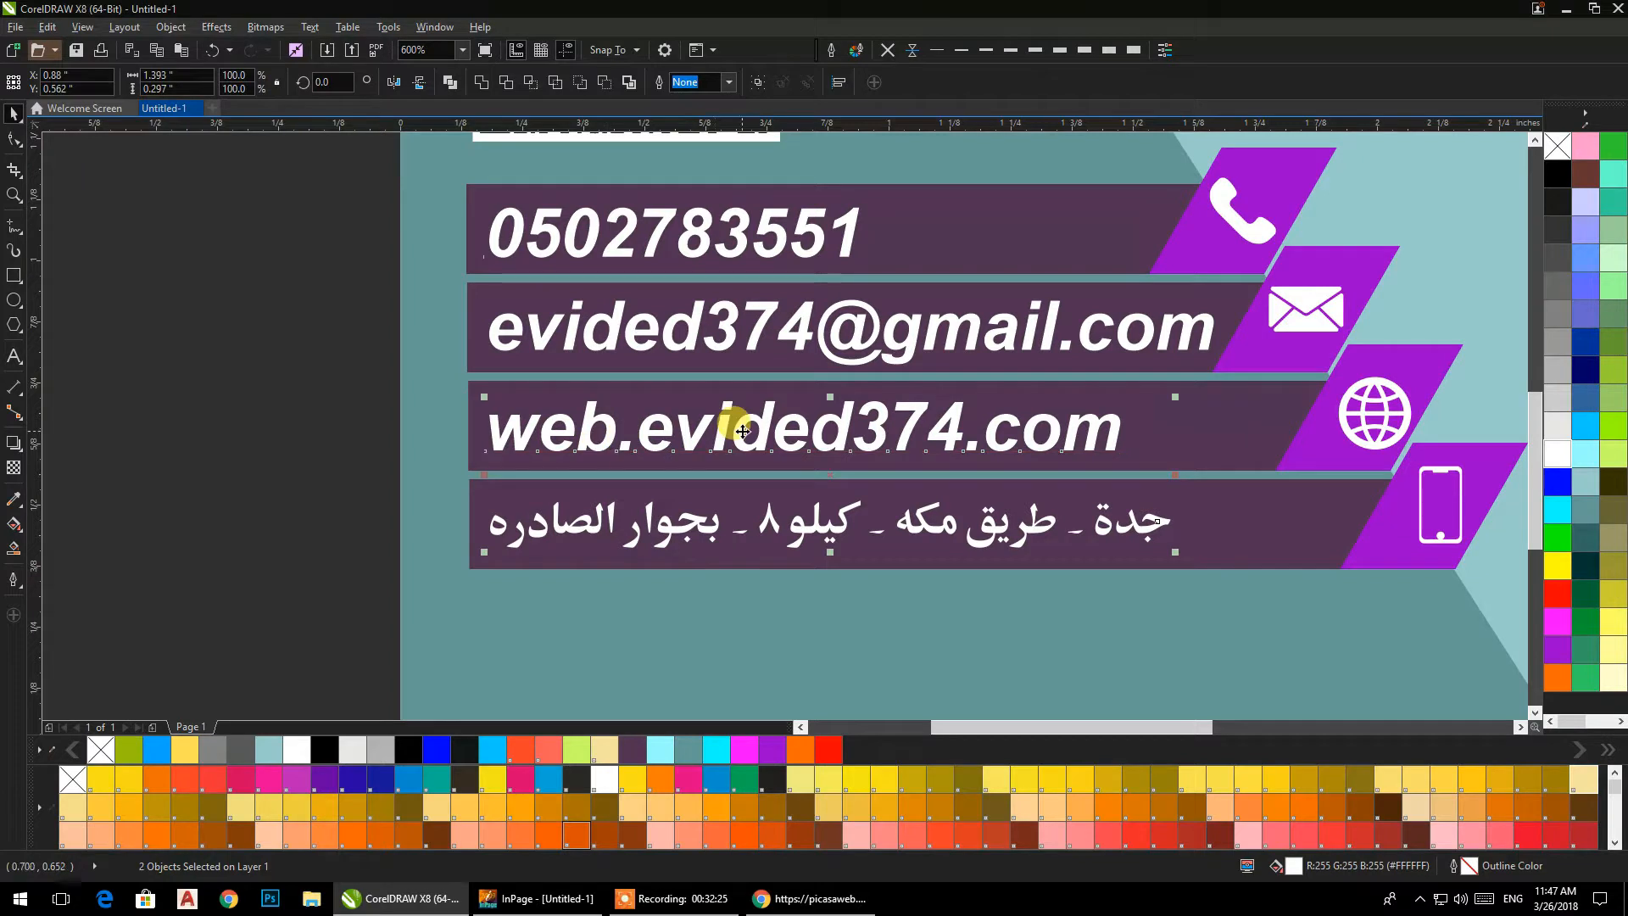
Delete the leftover black icons beside the right edge of the card.
click(259, 241)
scroll(272, 244, down, 3)
drag(272, 244, 370, 399)
drag(938, 274, 825, 556)
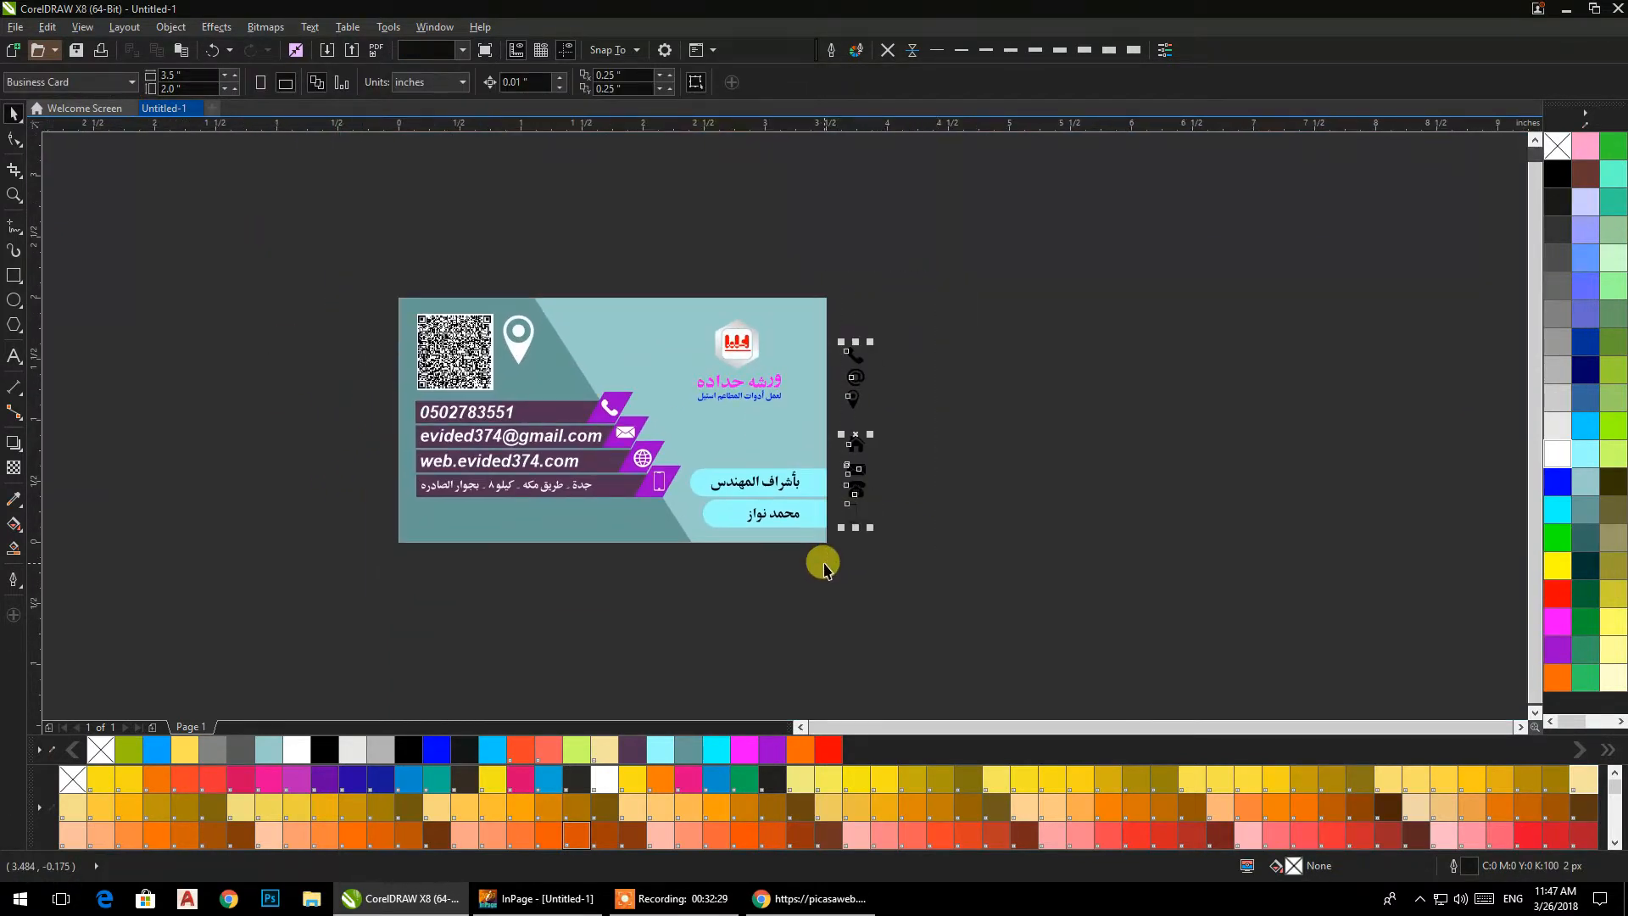
key(Delete)
drag(701, 473, 744, 464)
scroll(719, 458, up, 2)
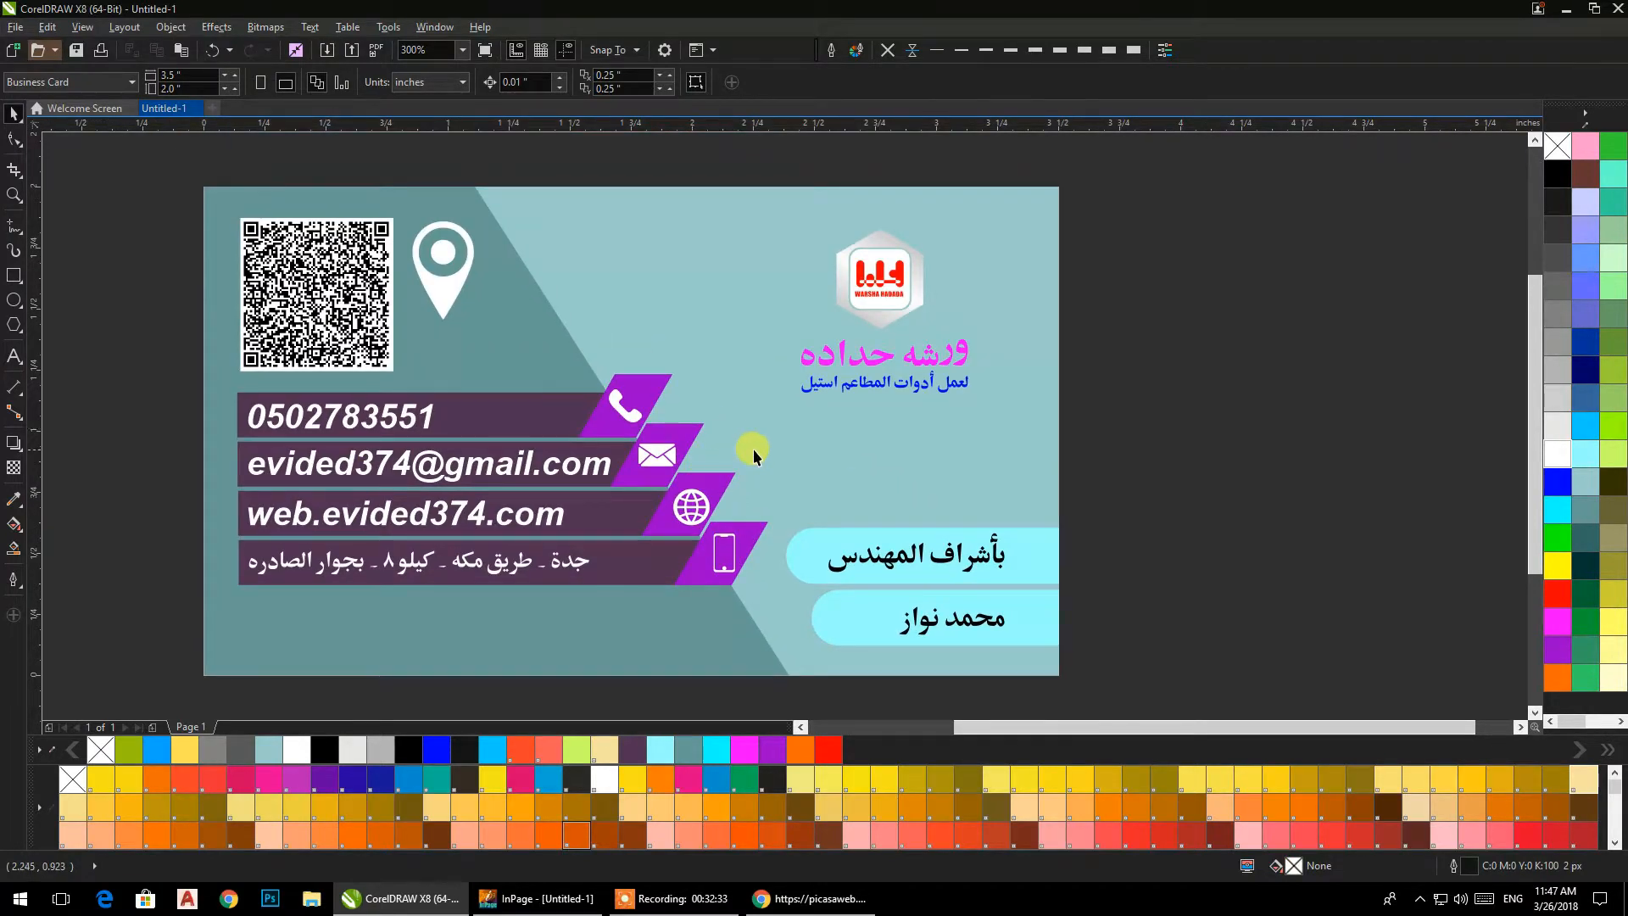
drag(1097, 170, 761, 480)
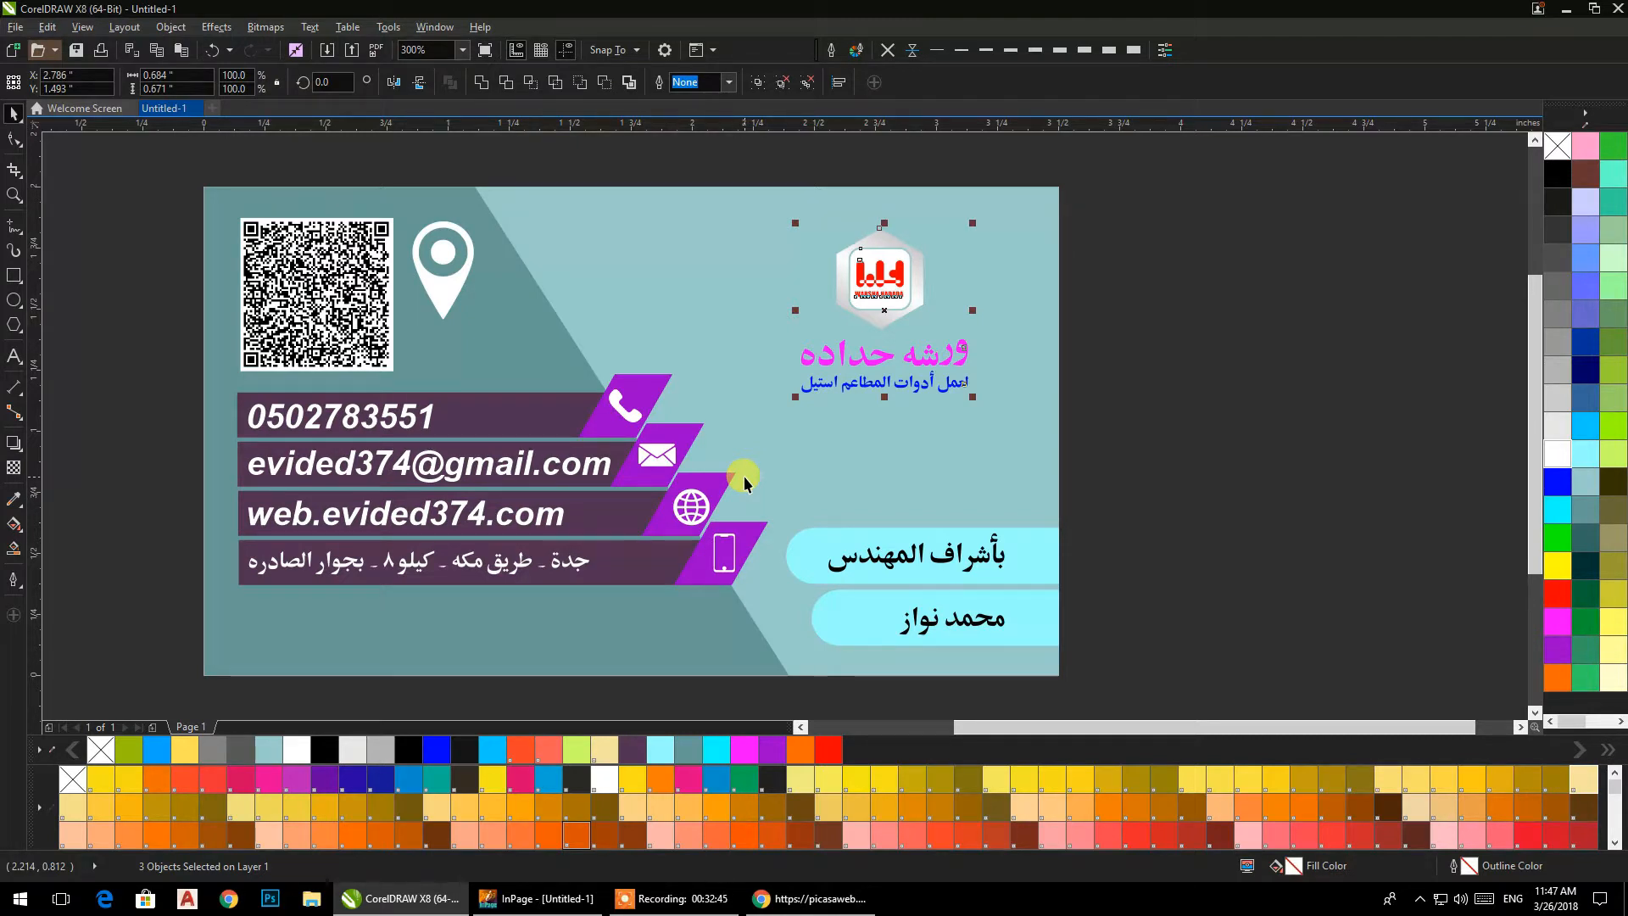
click(447, 280)
click(1408, 332)
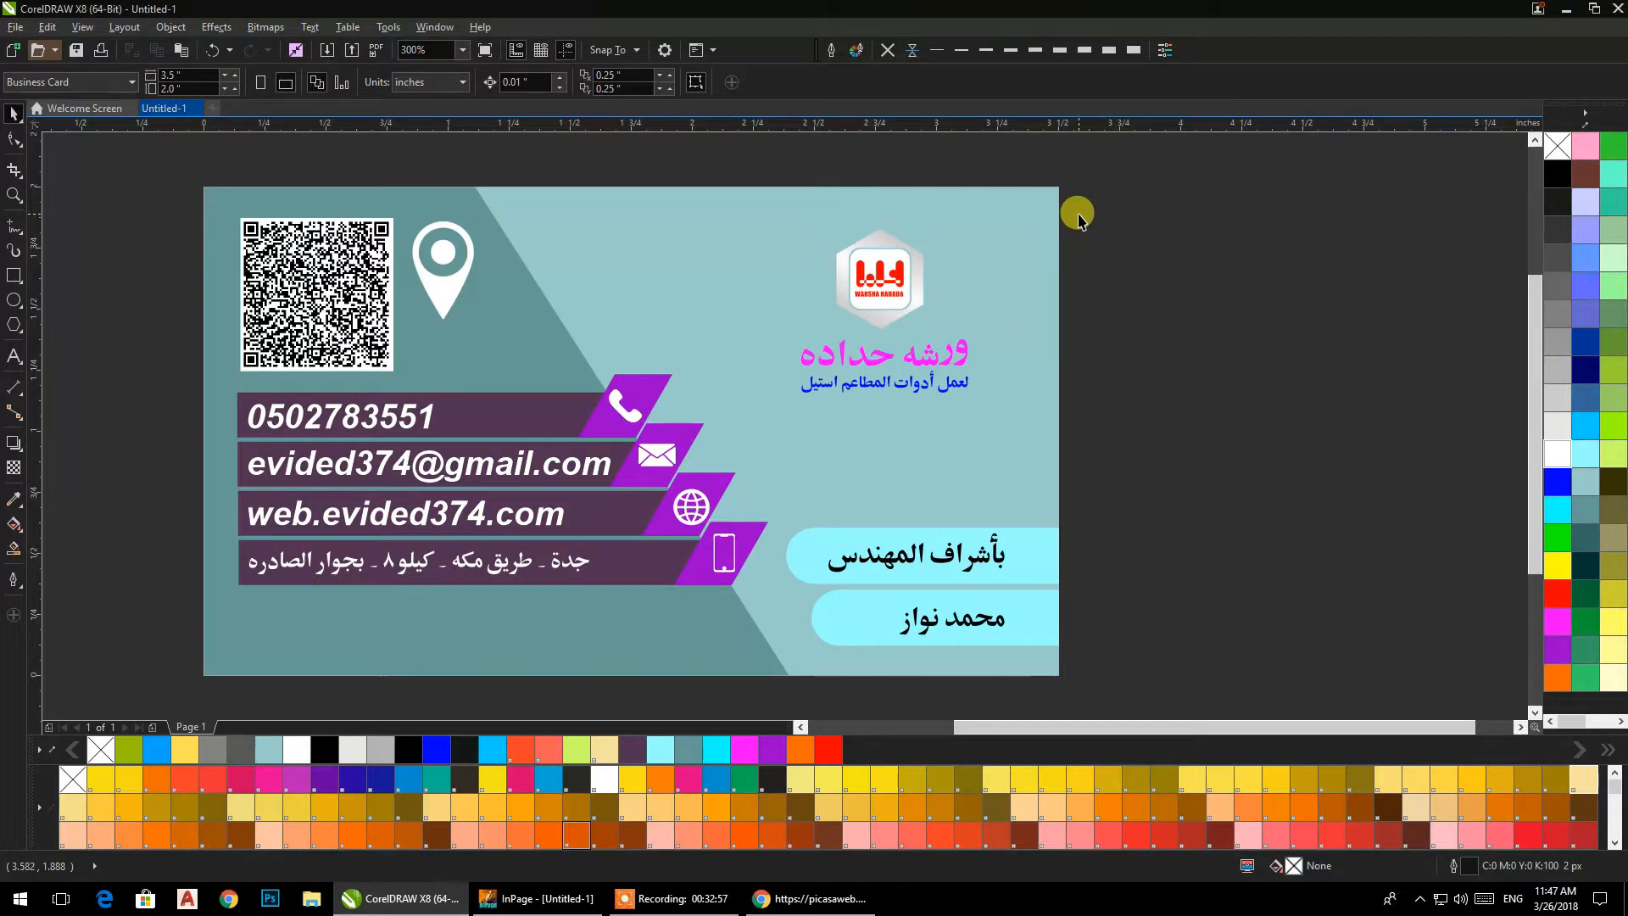
drag(799, 305, 816, 335)
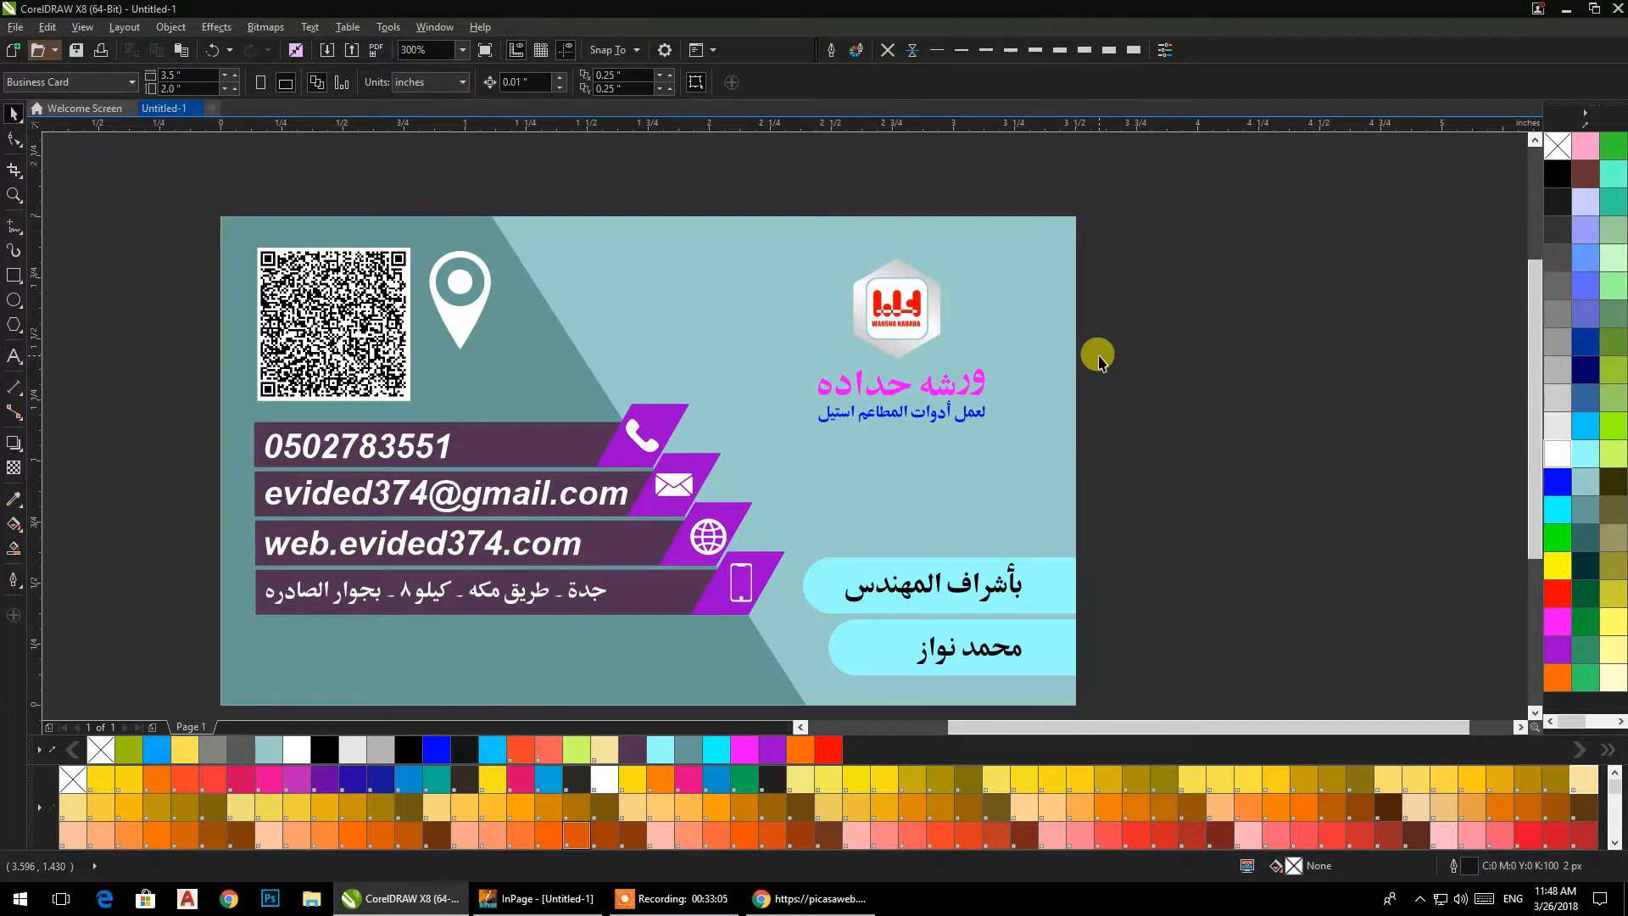
drag(984, 334, 998, 298)
Group the four contact bars with their texts and icons and move the group straight down near the card's bottom edge.
drag(160, 331, 814, 615)
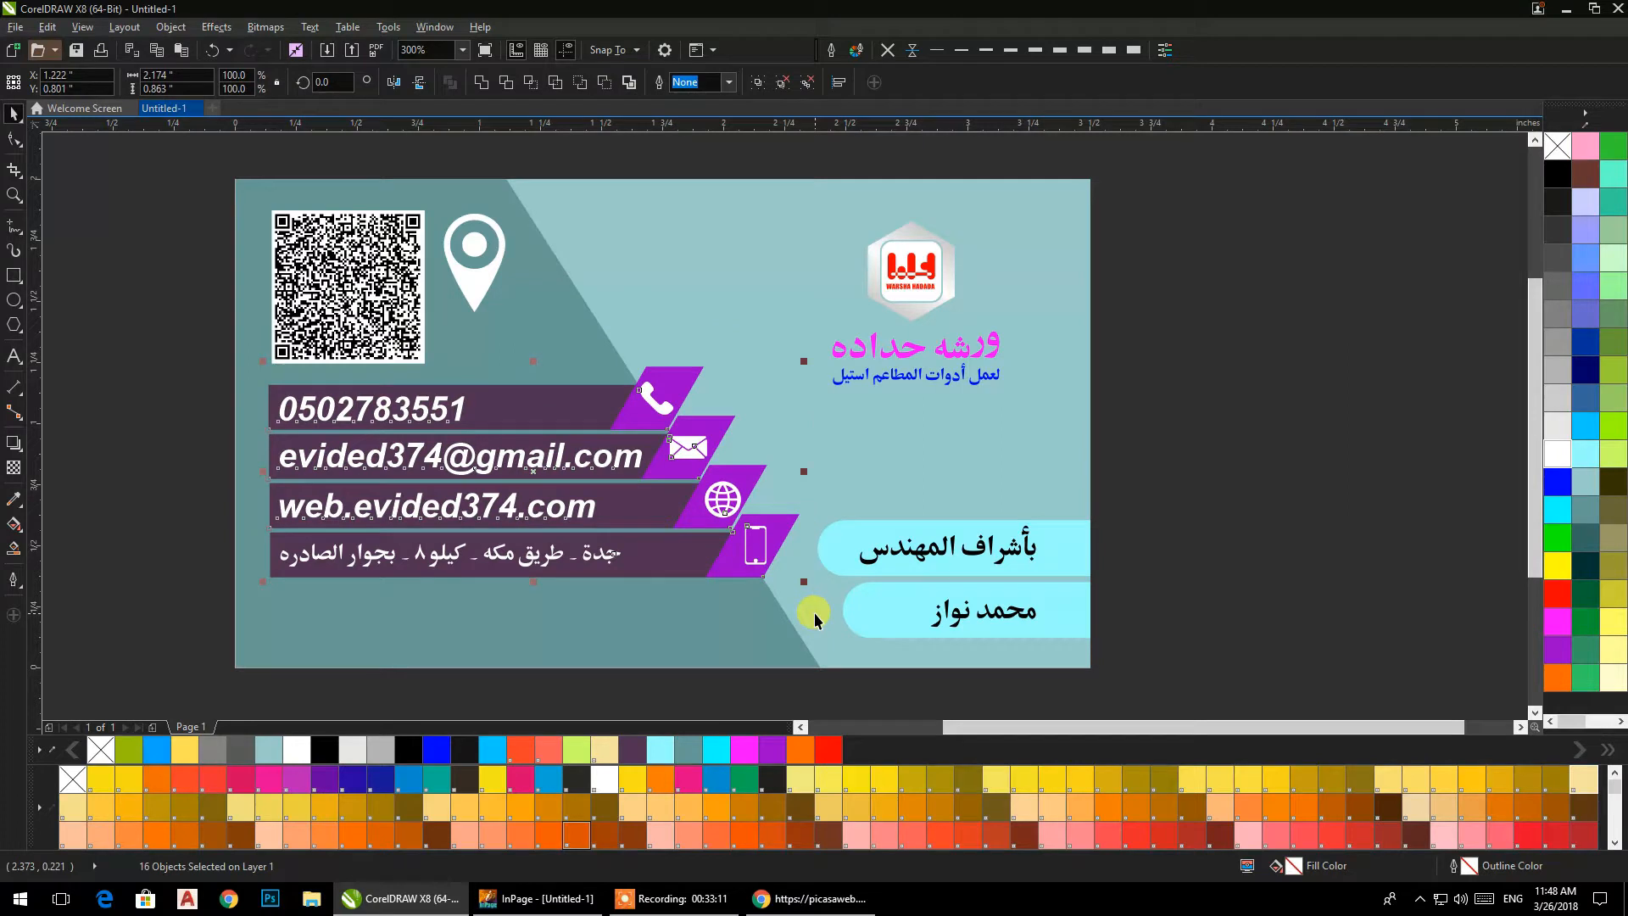
key(ctrl+g)
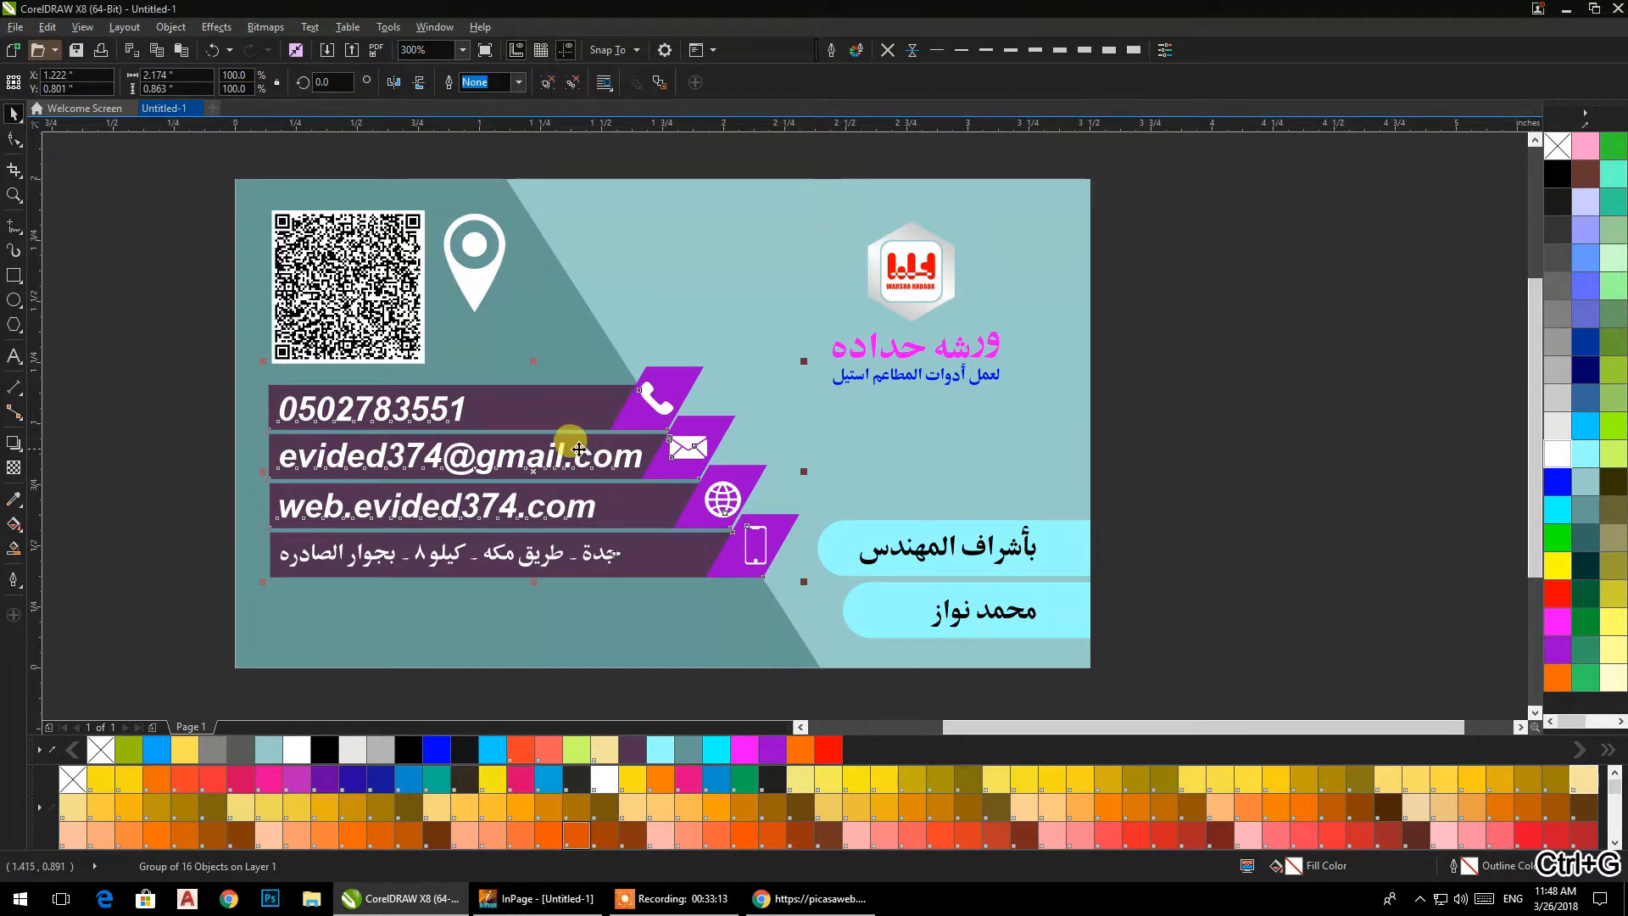
drag(540, 466, 571, 517)
drag(1187, 478, 793, 653)
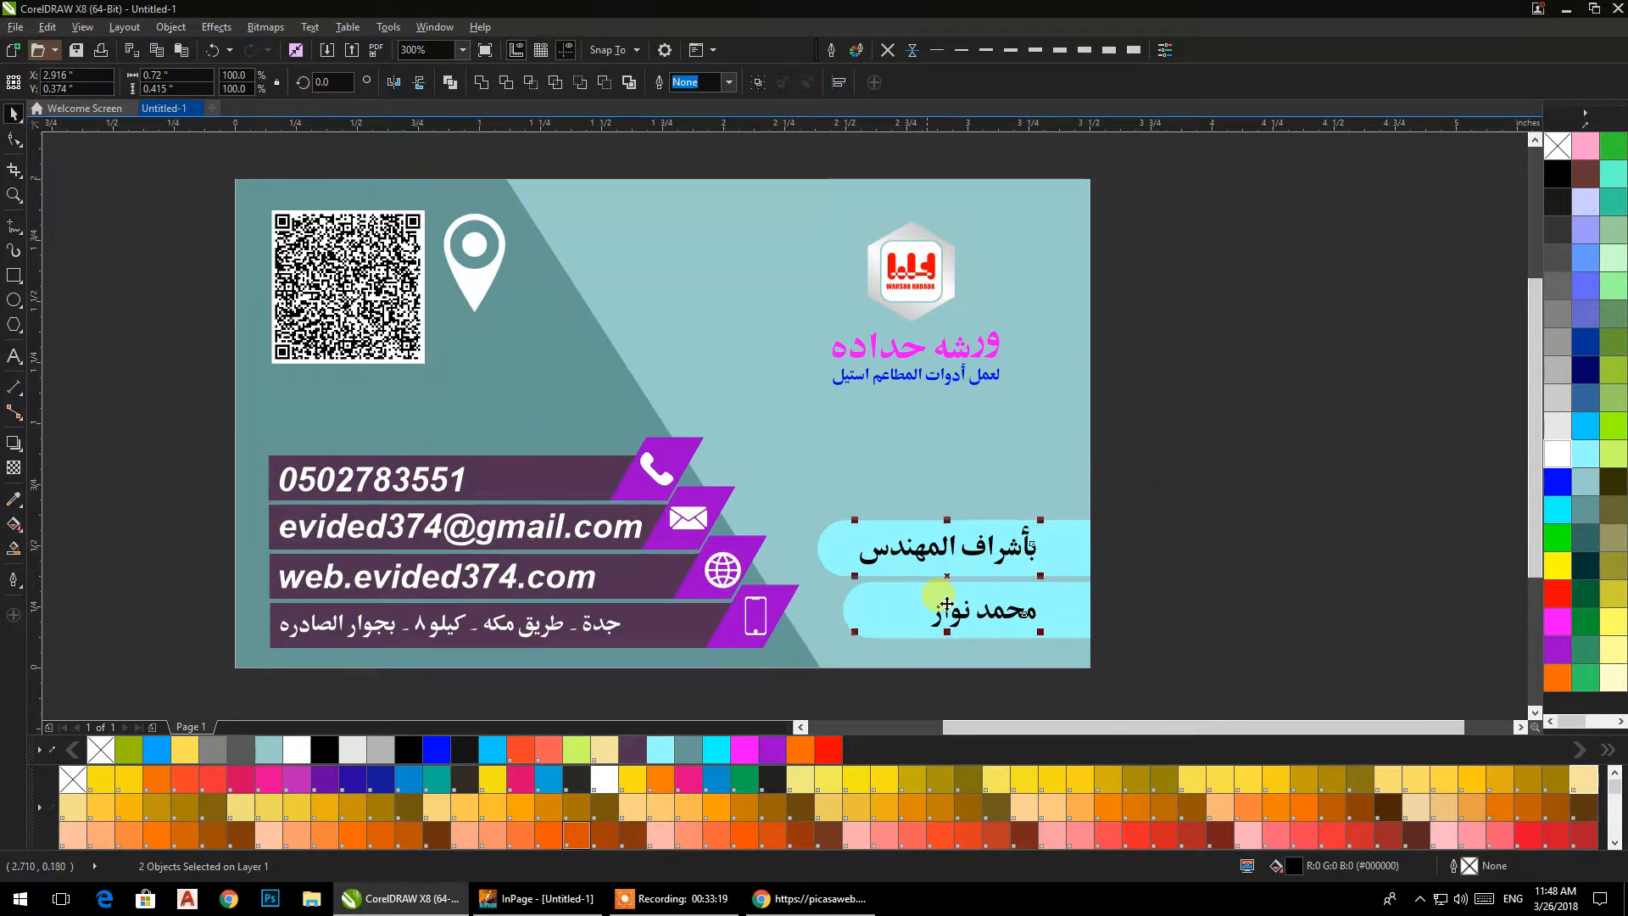
click(1198, 526)
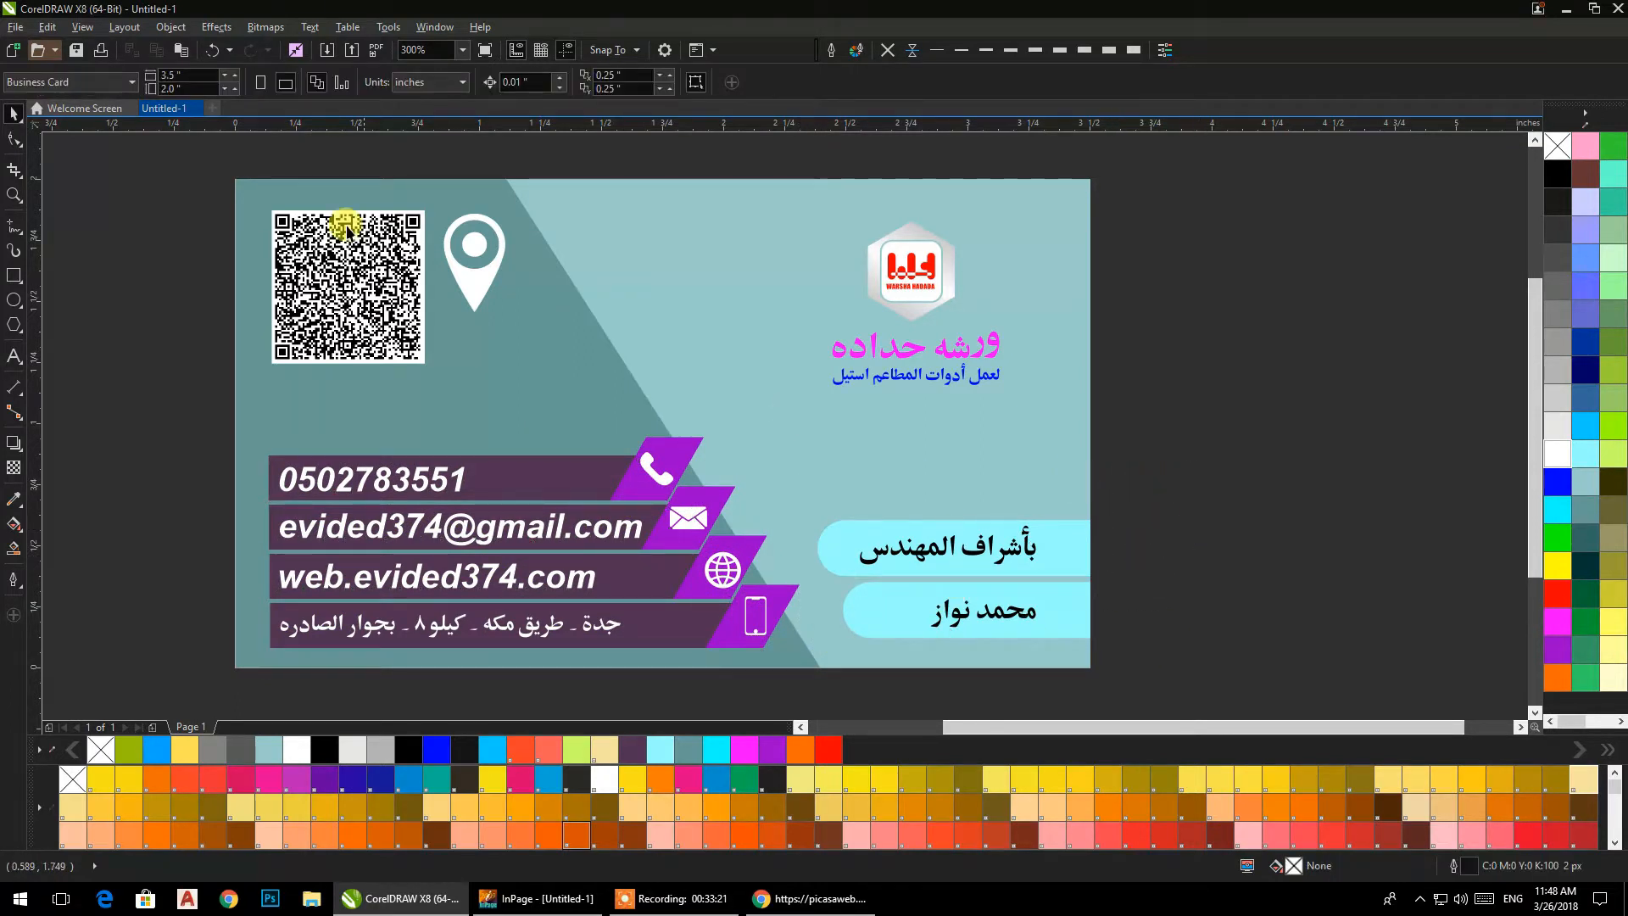
Move the QR code and the location pin together down and slightly right, closer to the contact bars.
drag(189, 159, 602, 390)
drag(413, 329, 444, 387)
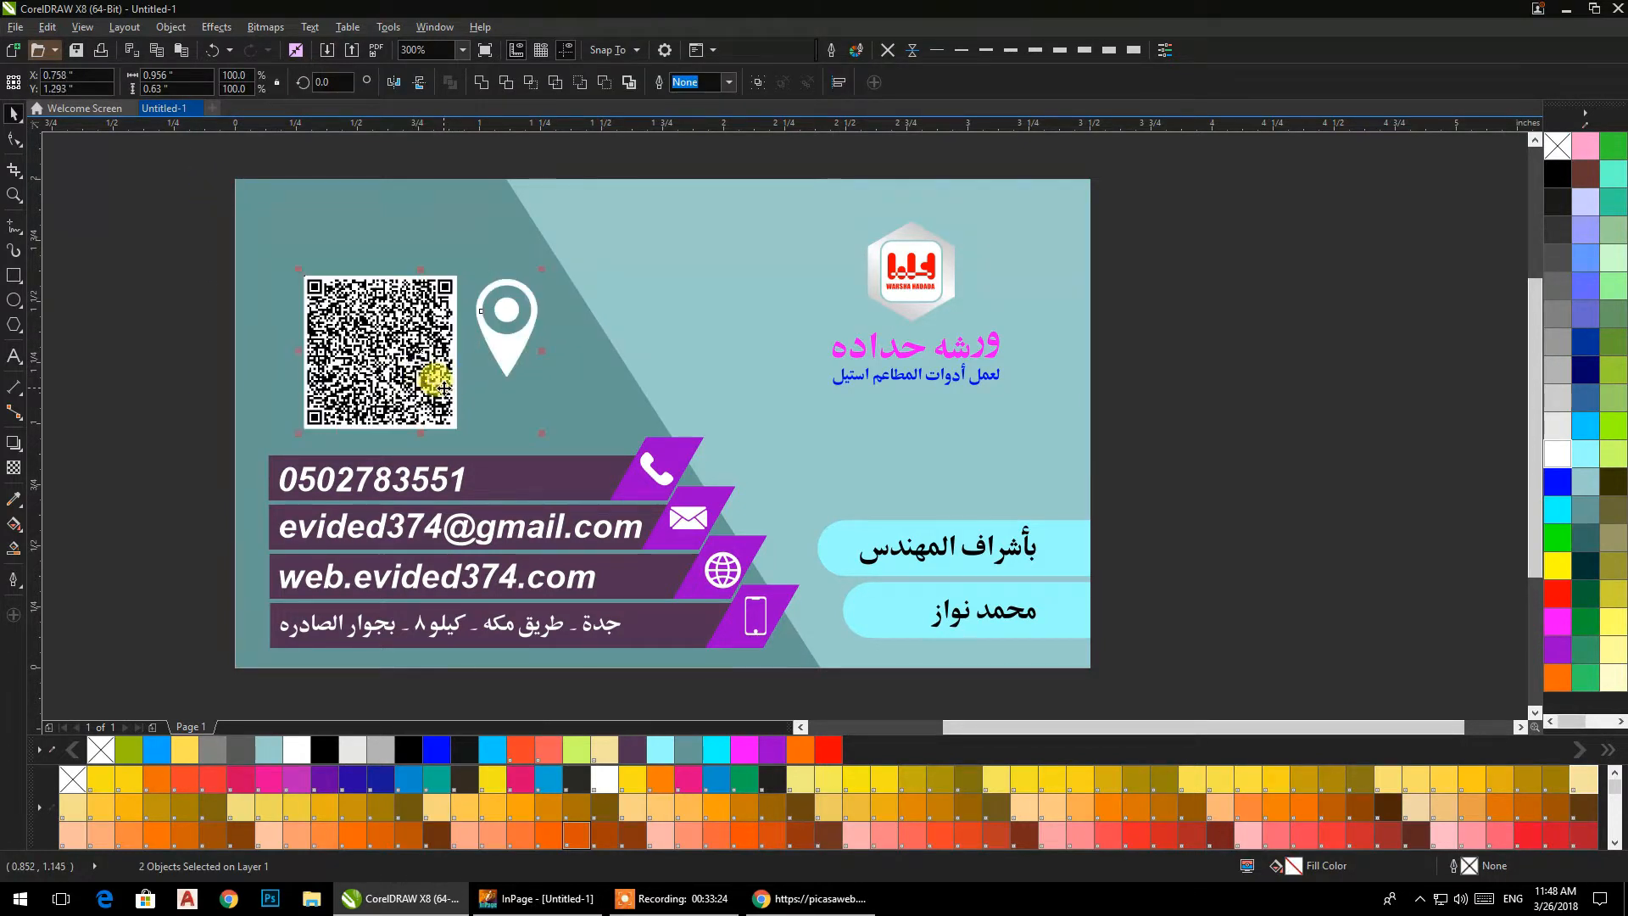
click(187, 298)
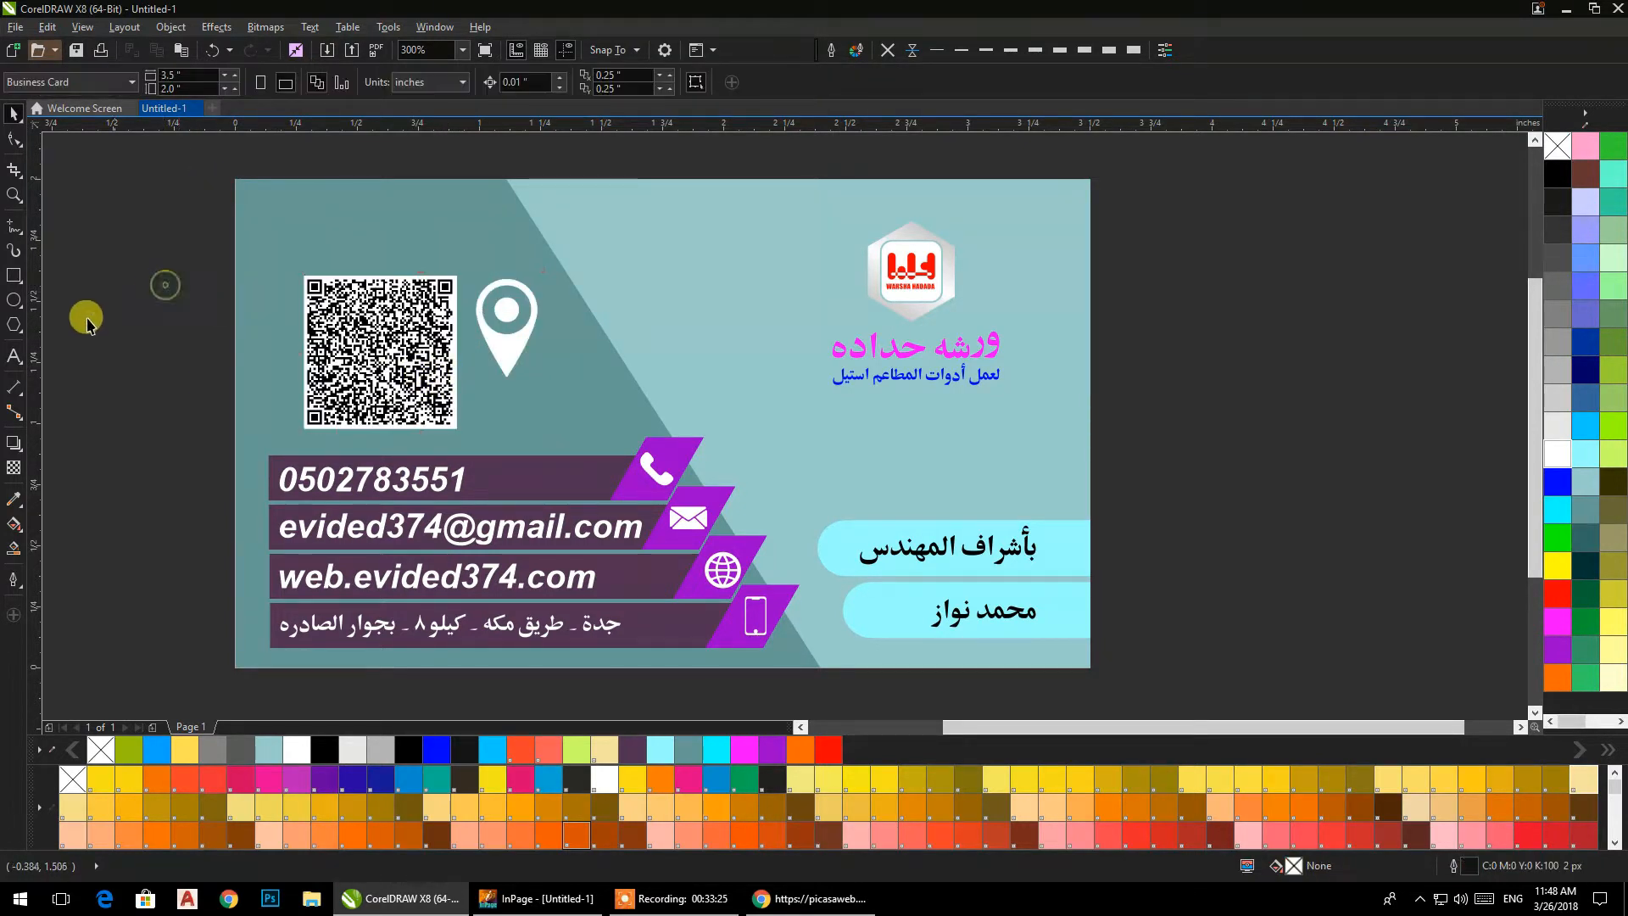
Add the artistic text "location qr-code" starting just outside the card's left edge, level with the QR code.
click(14, 354)
click(113, 343)
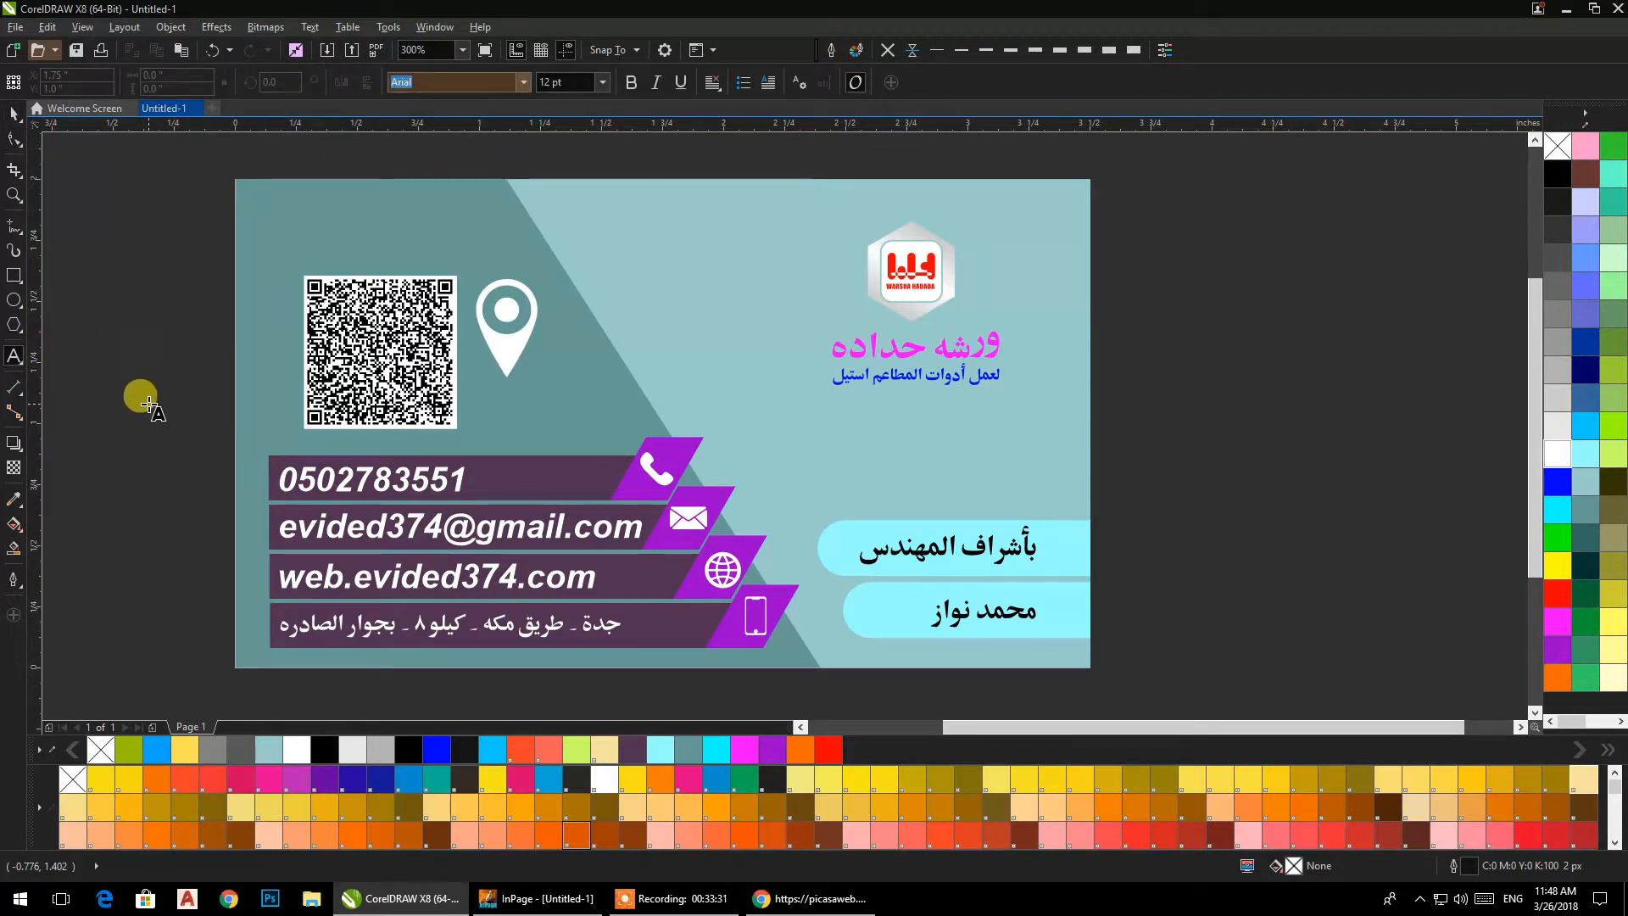
text(location)
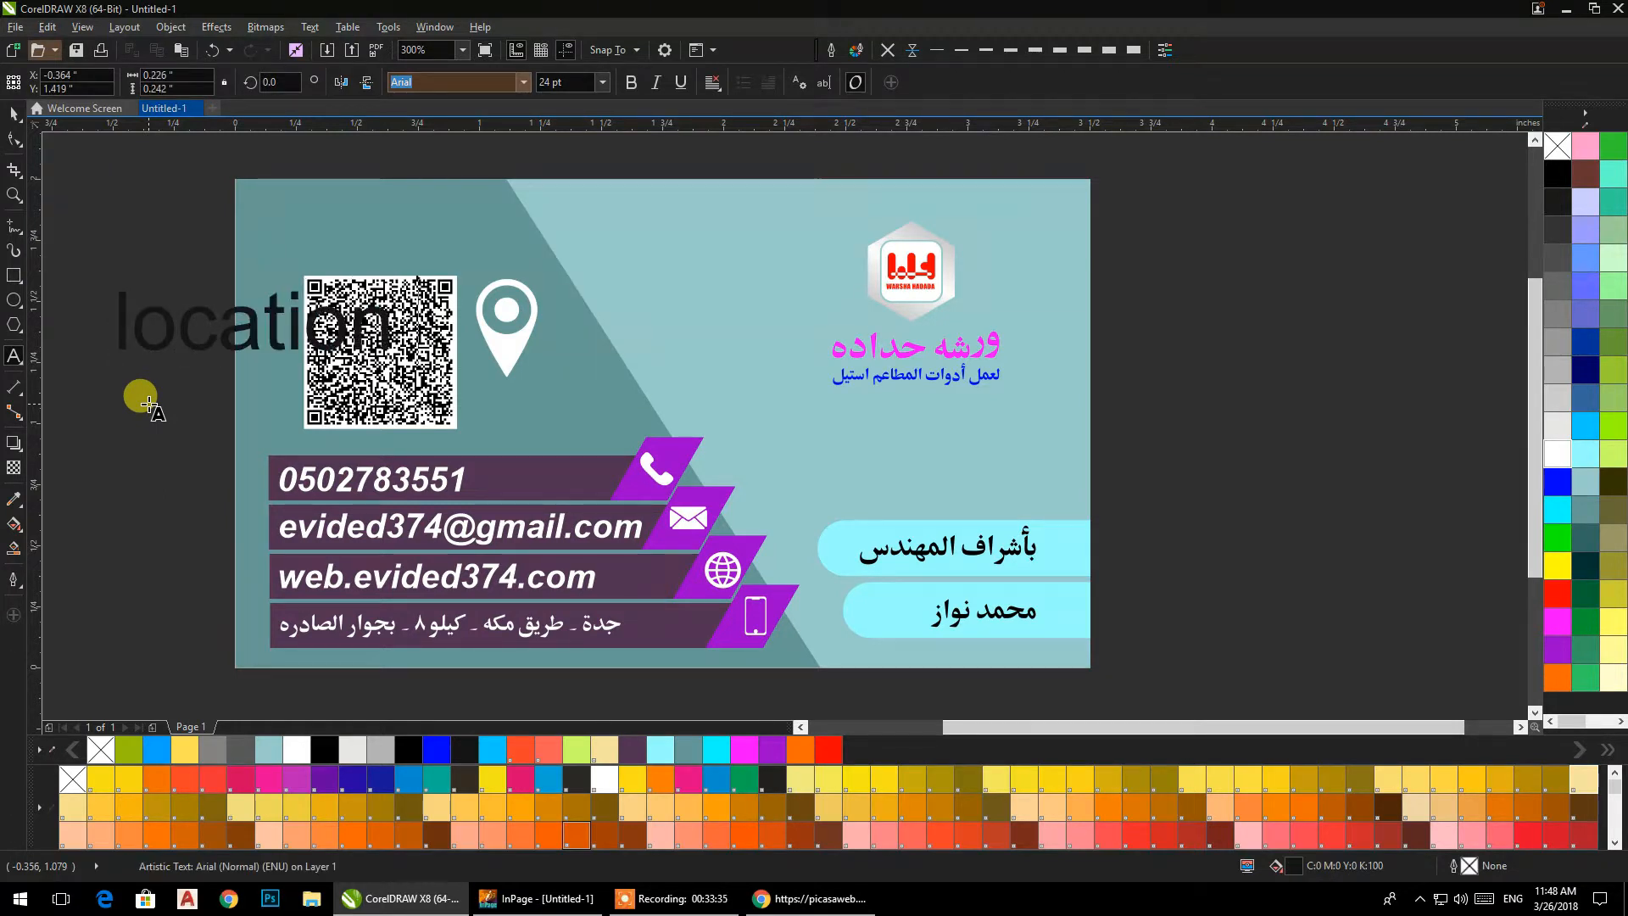
text( qr)
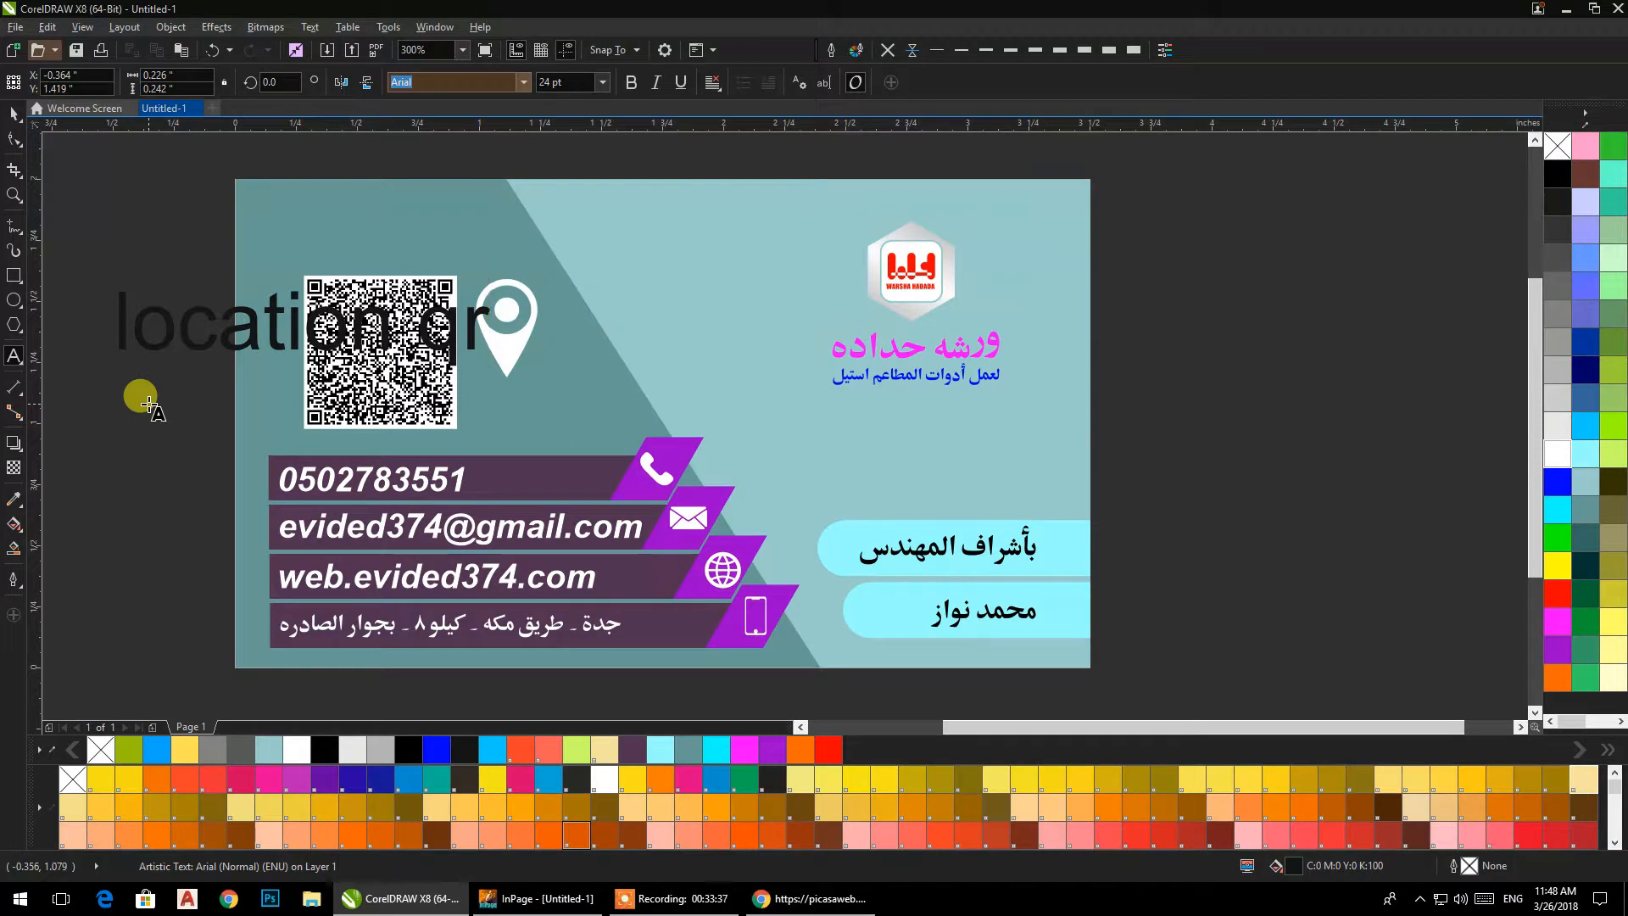
text(-co)
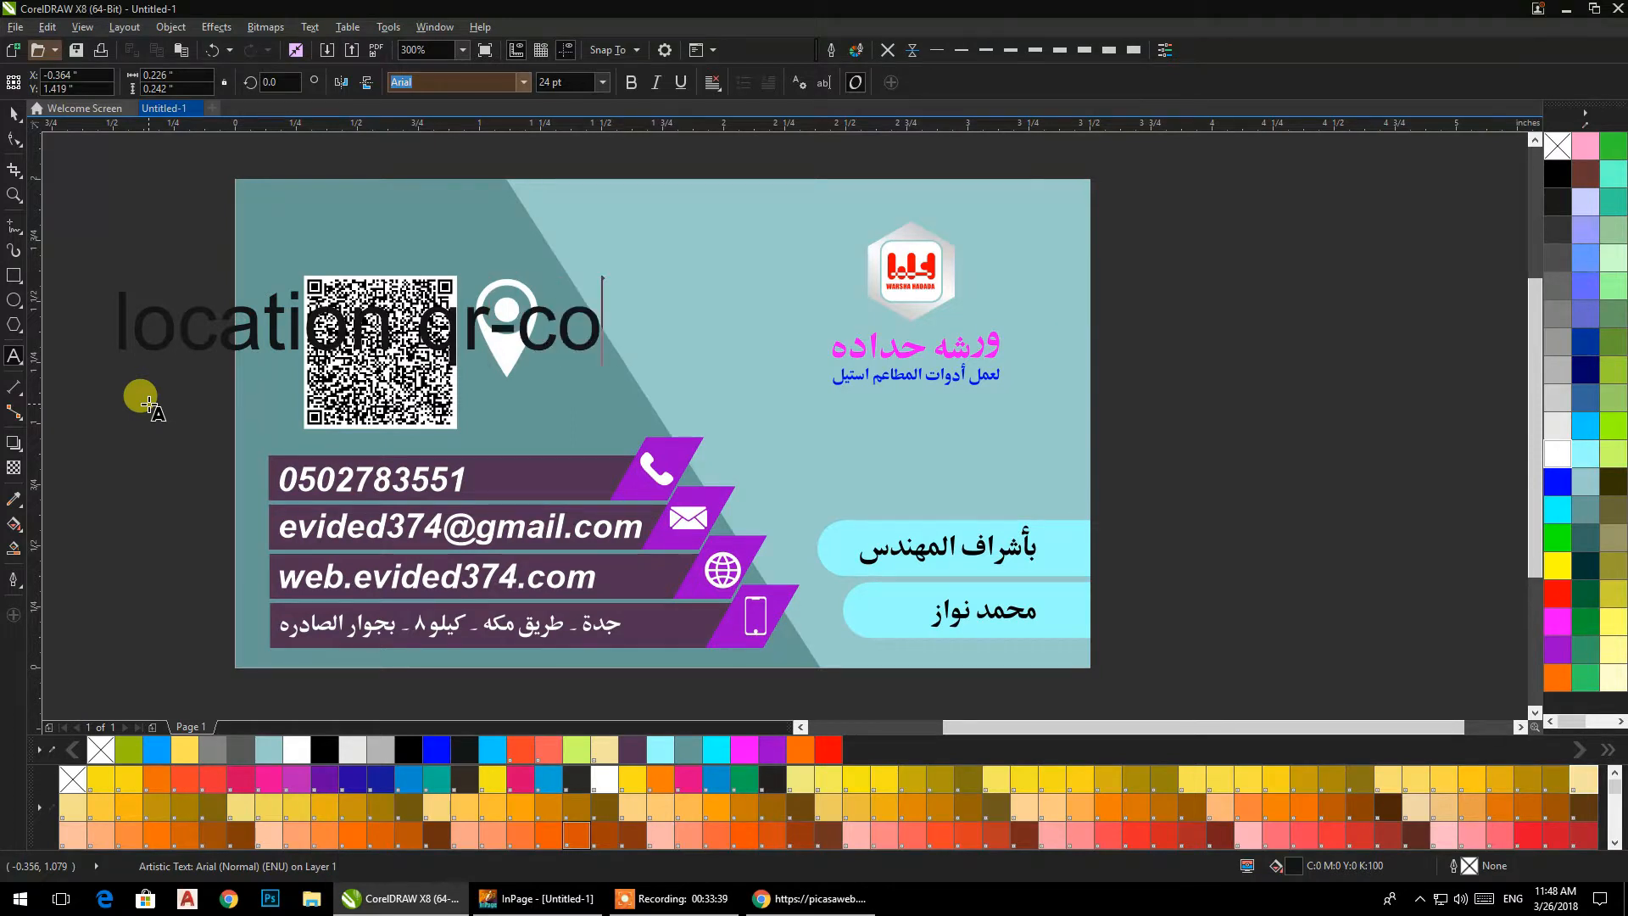
text(de)
key(Escape)
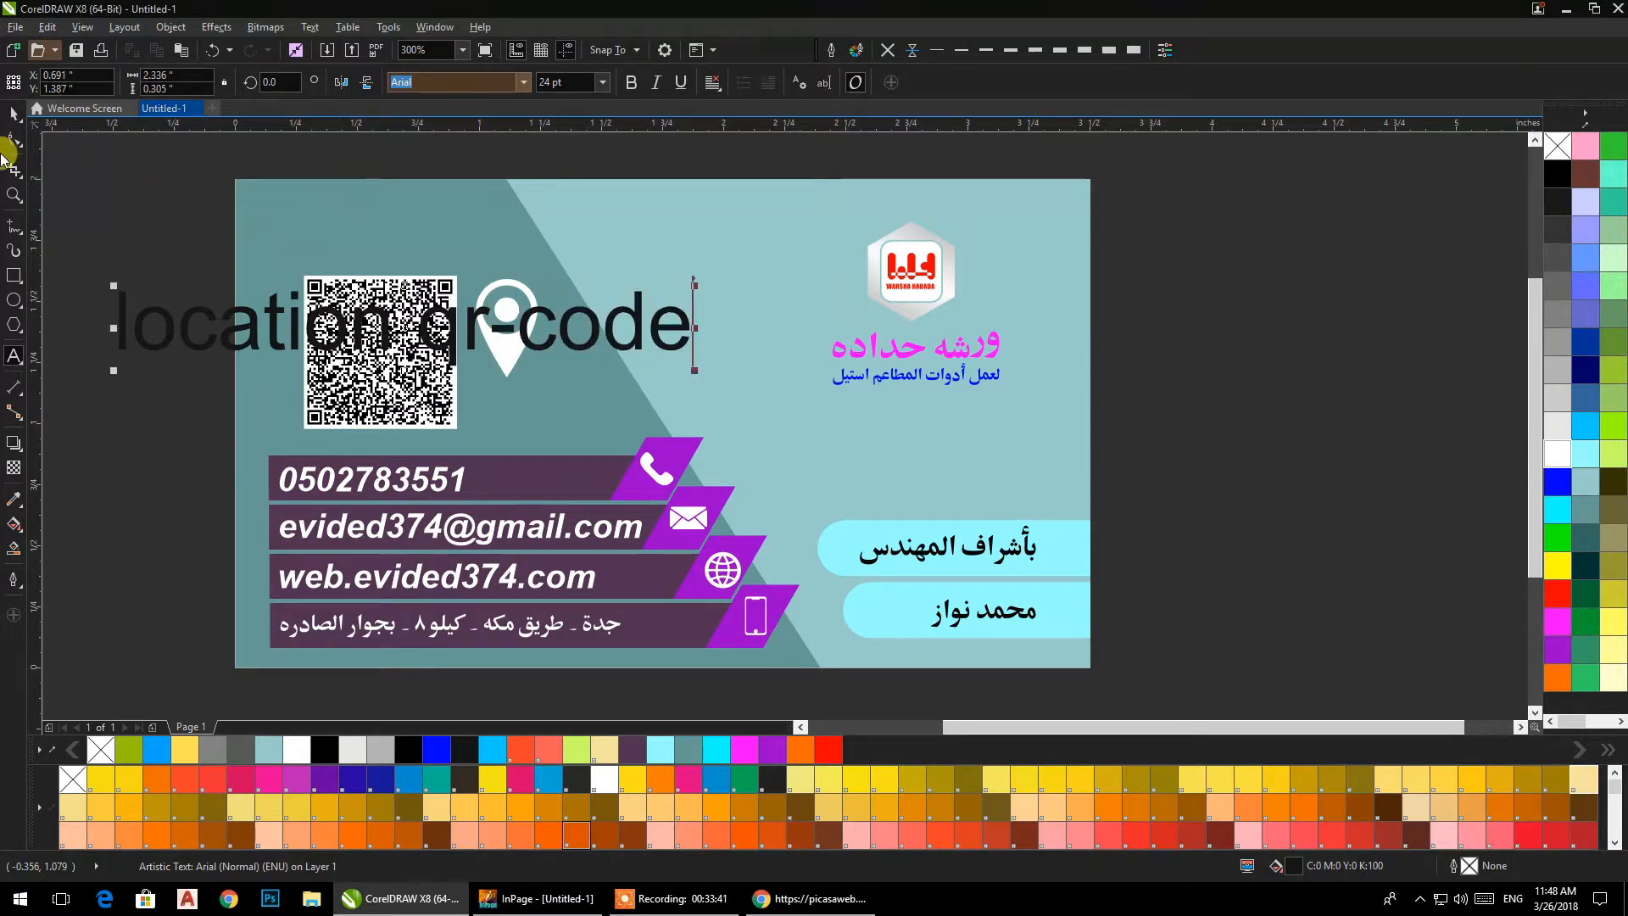
key(ctrl+space)
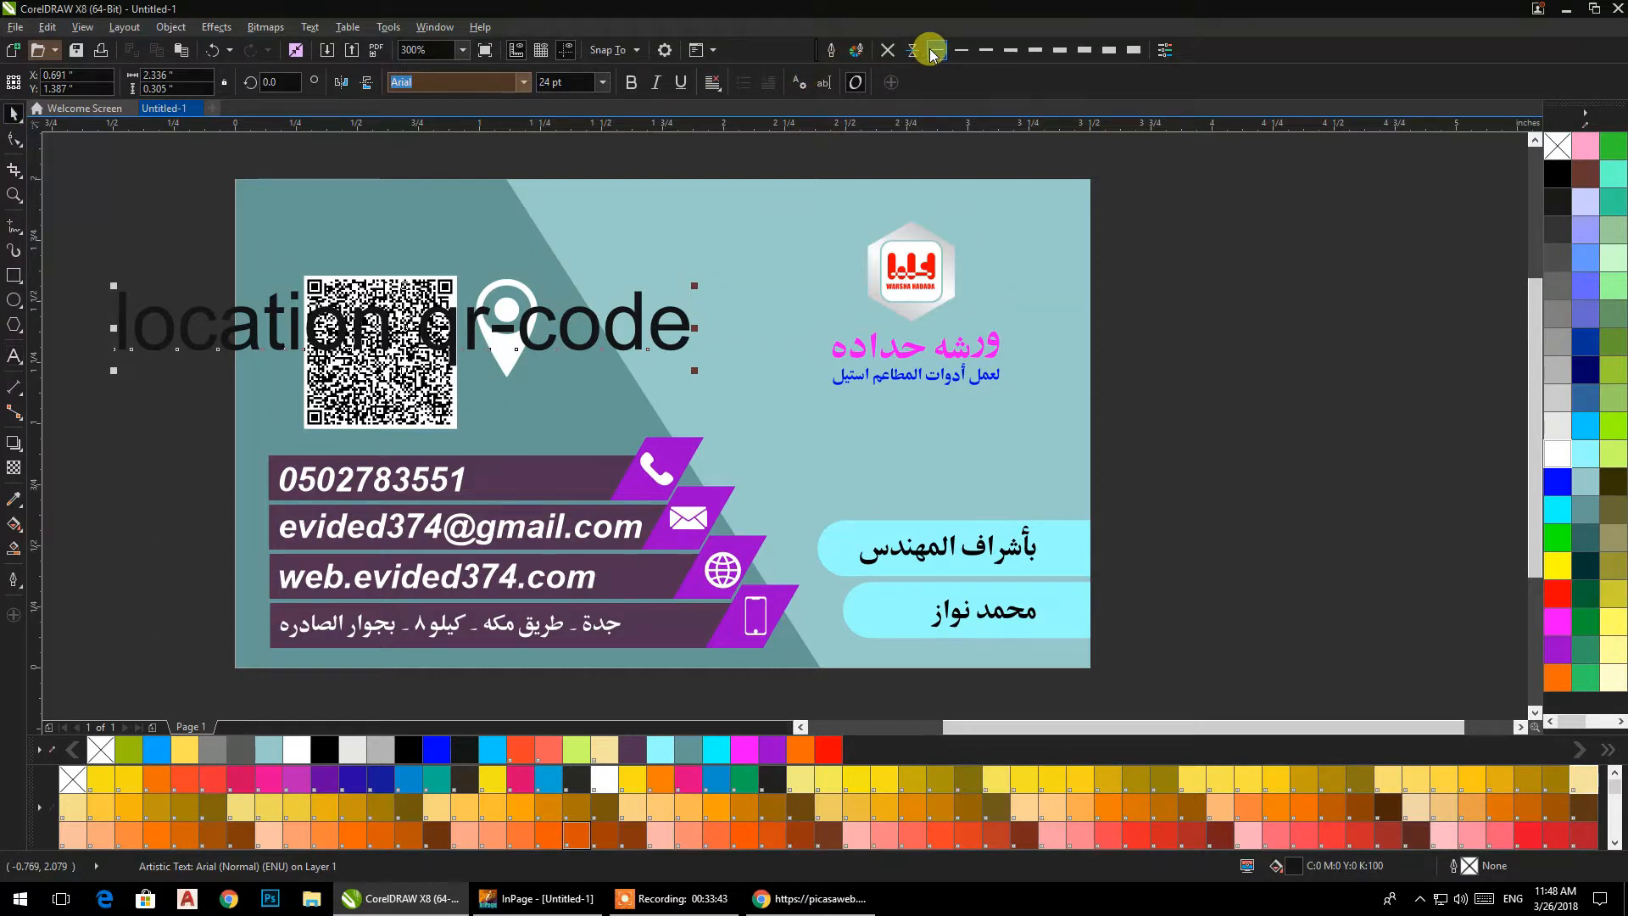
Set the QR caption's font size to 6 pt and place it directly above the QR code.
click(602, 81)
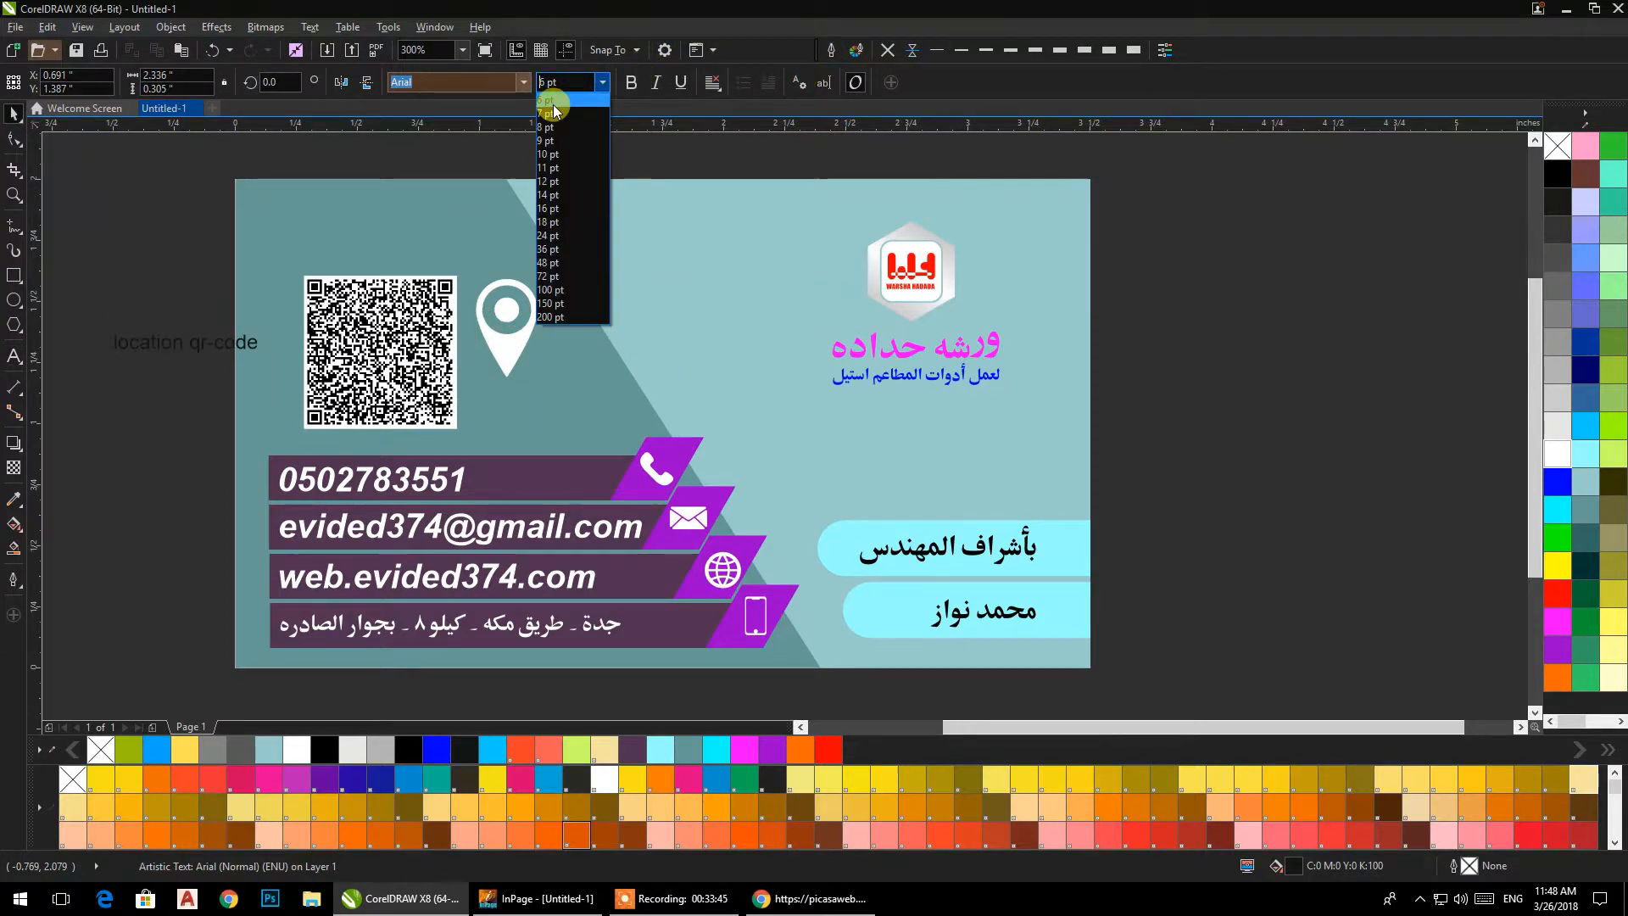
click(553, 101)
drag(154, 353, 356, 267)
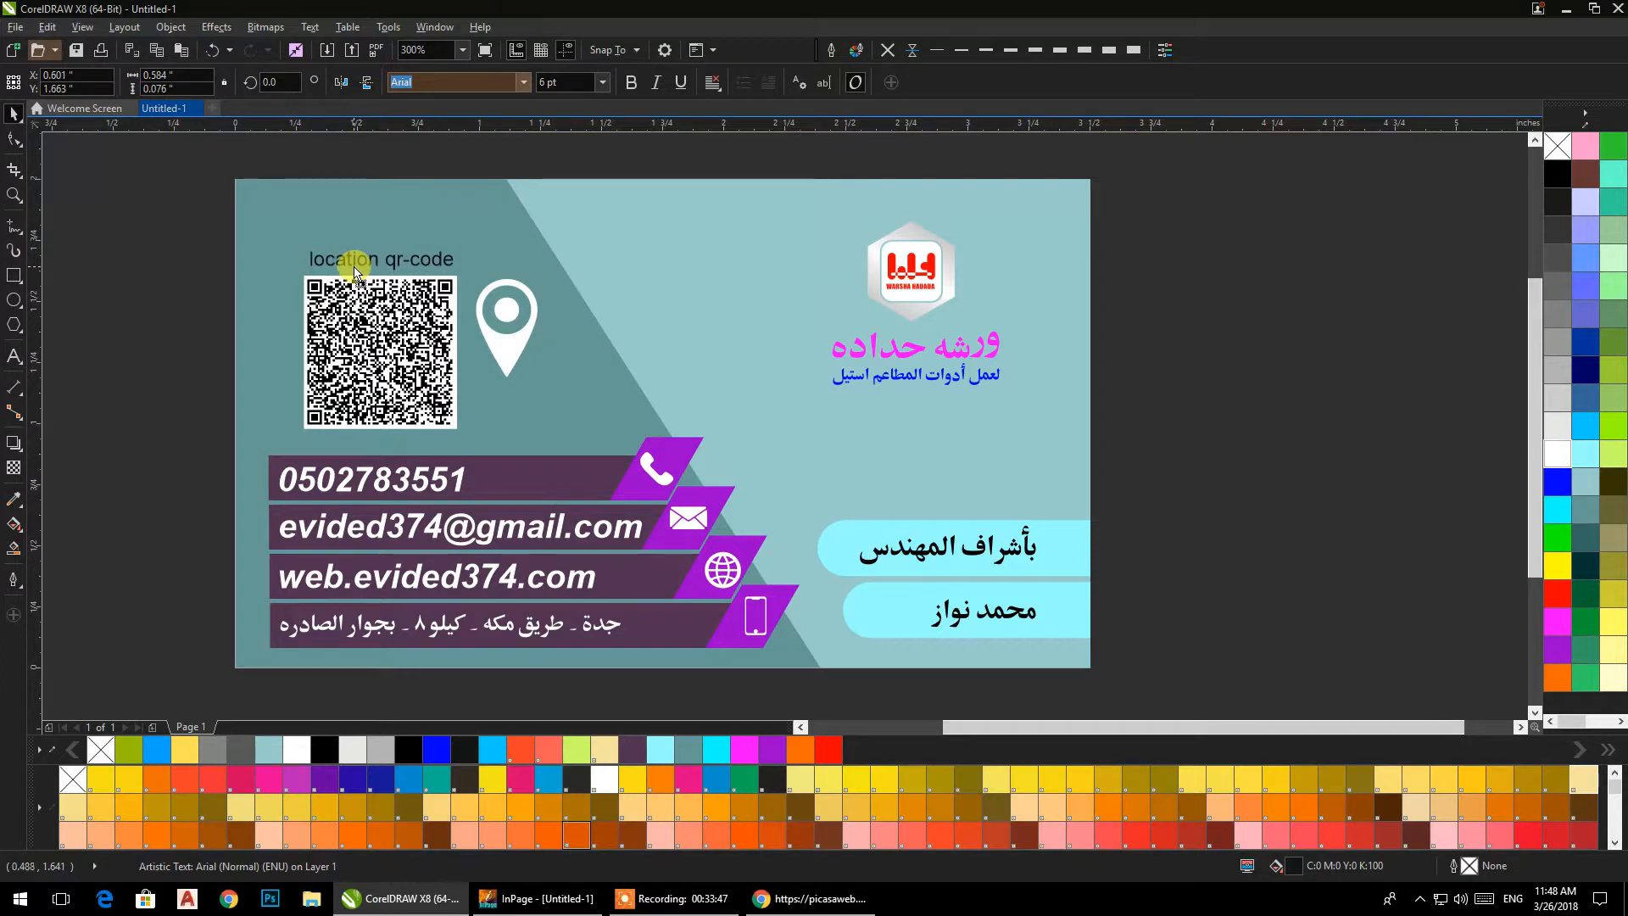
Change the QR caption's letter case to Title Case.
click(318, 31)
click(348, 442)
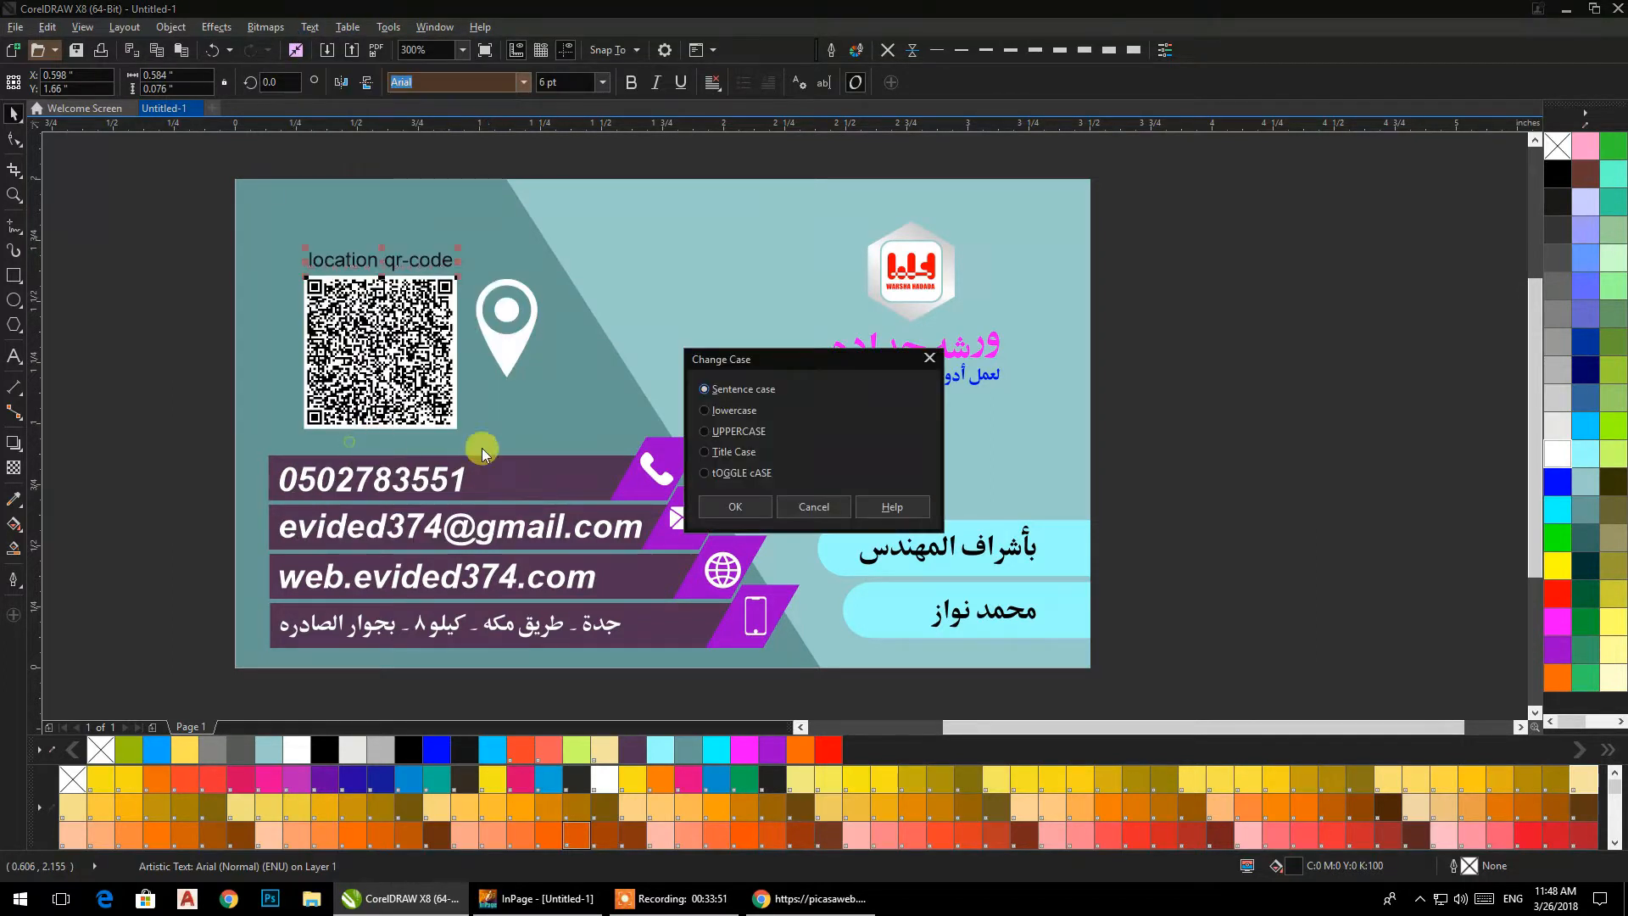
click(716, 452)
click(722, 506)
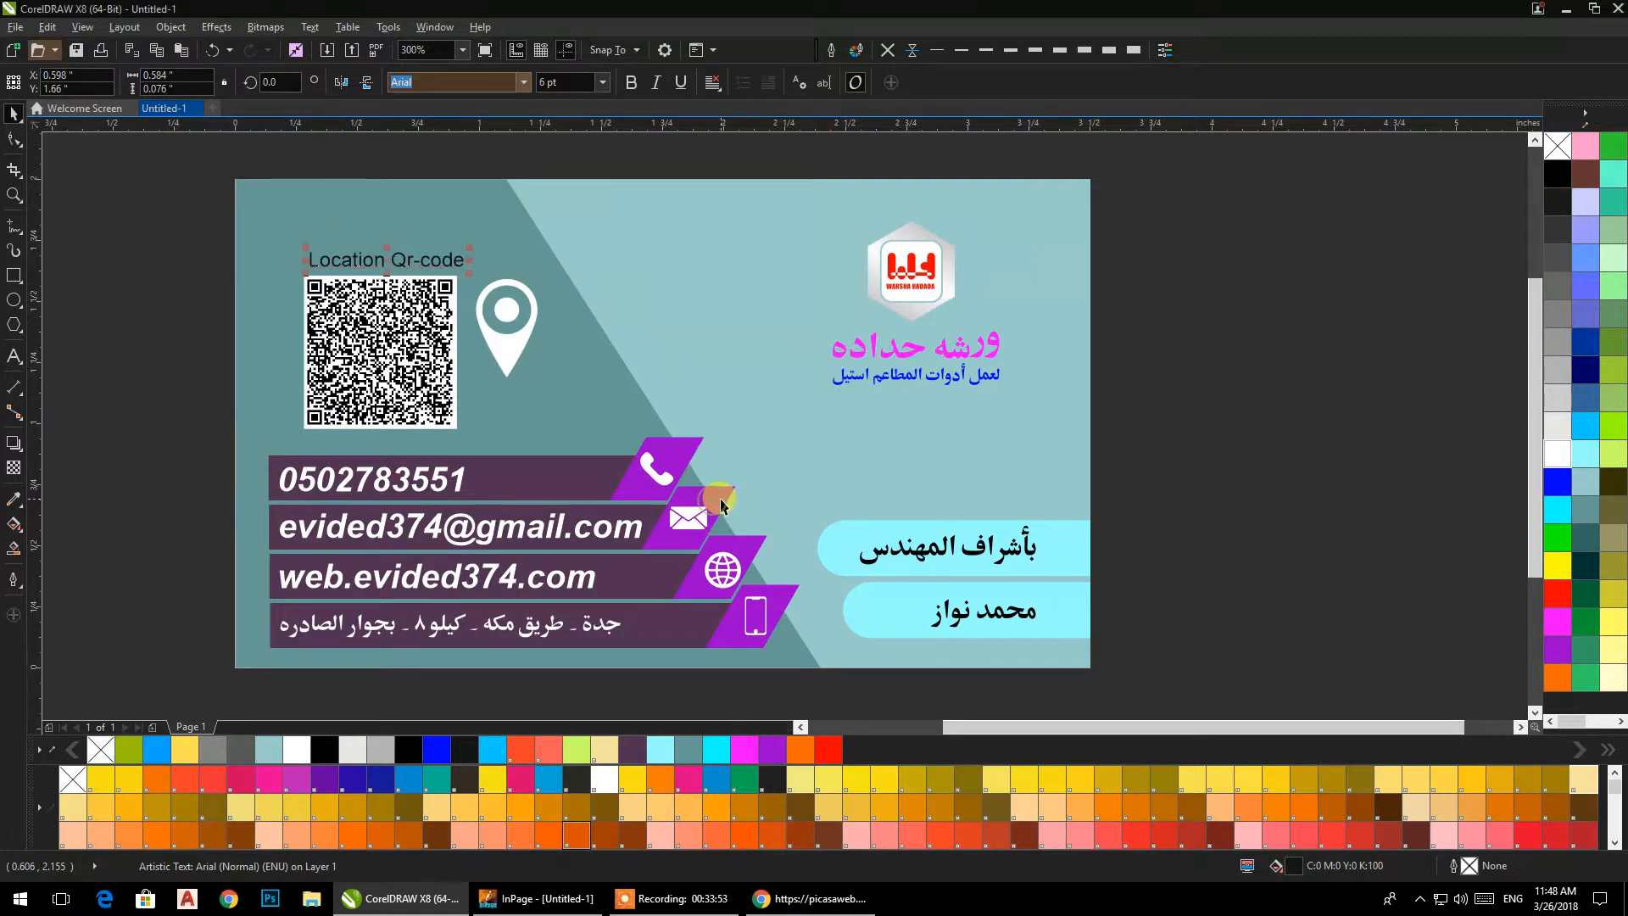
Convert the QR caption above the QR code to UPPERCASE.
click(348, 28)
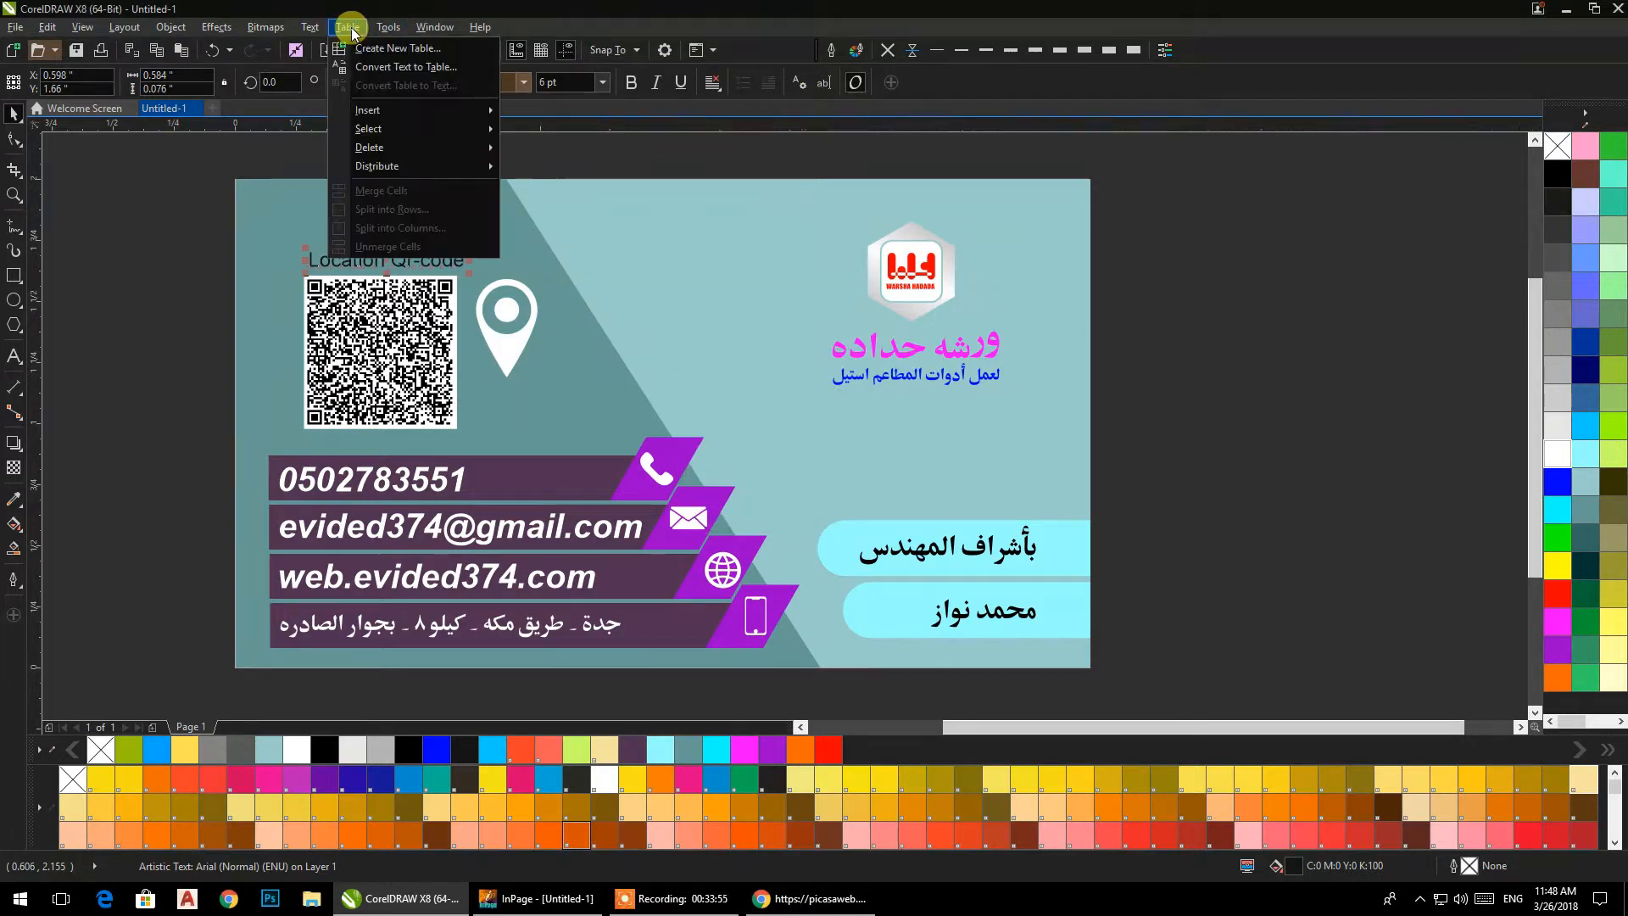
click(348, 442)
click(722, 434)
click(730, 507)
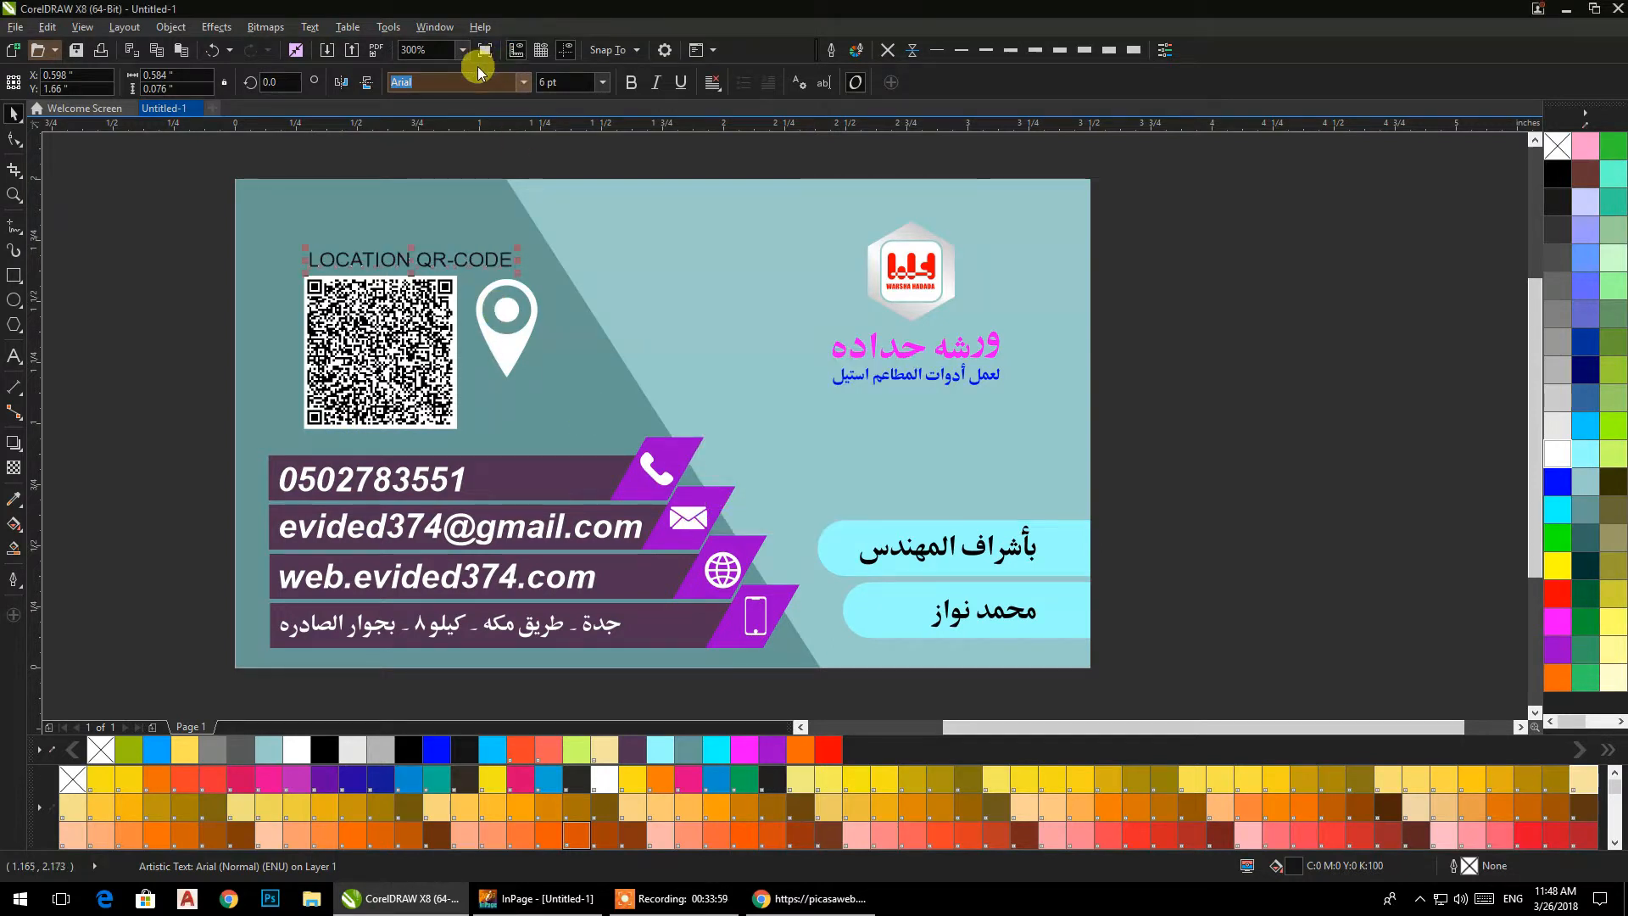
Reduce the QR caption's font size to 4 pt.
drag(471, 82, 368, 96)
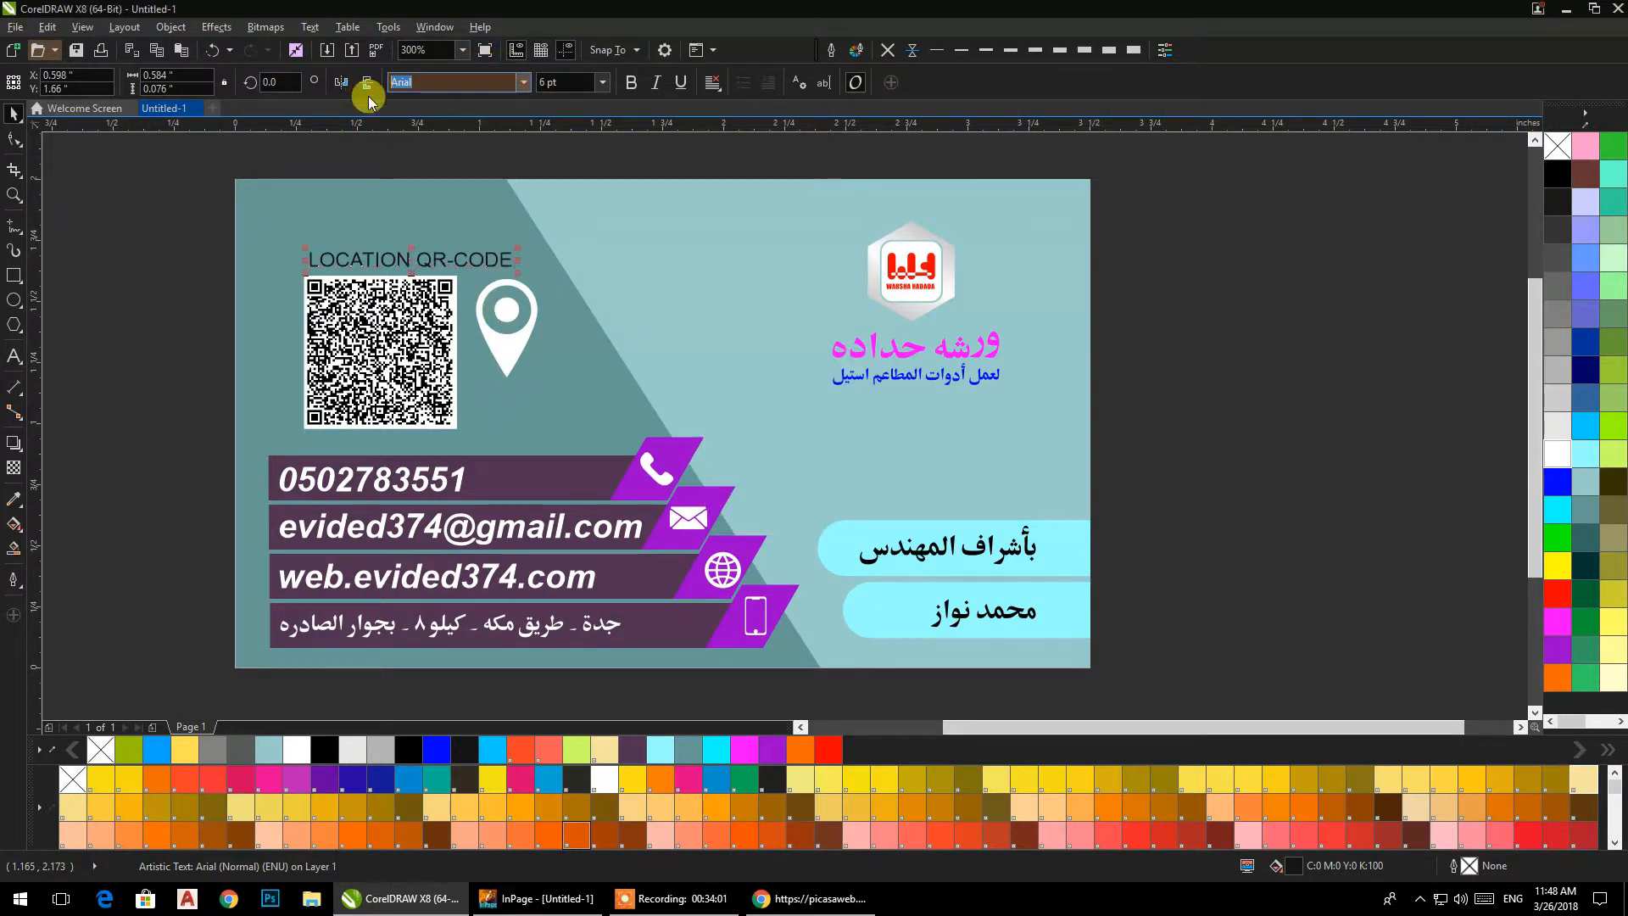
drag(570, 81, 490, 81)
text(4)
key(Return)
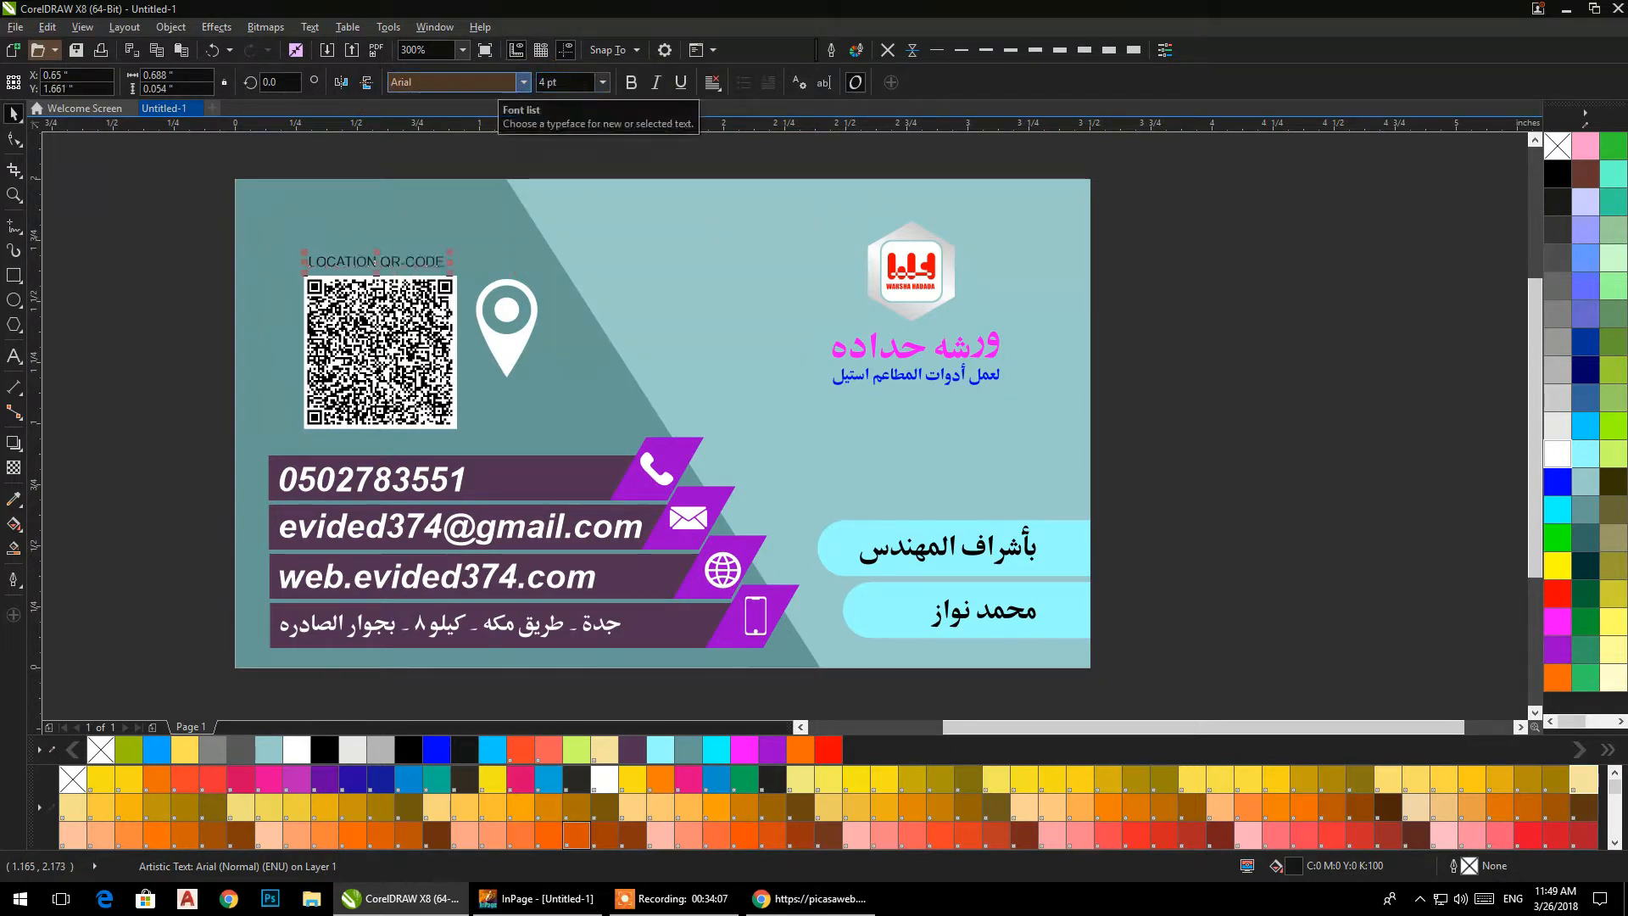
Move the caption beside the QR code's lower edge, lower the location pin above it, and centre the two horizontally.
scroll(381, 288, up, 2)
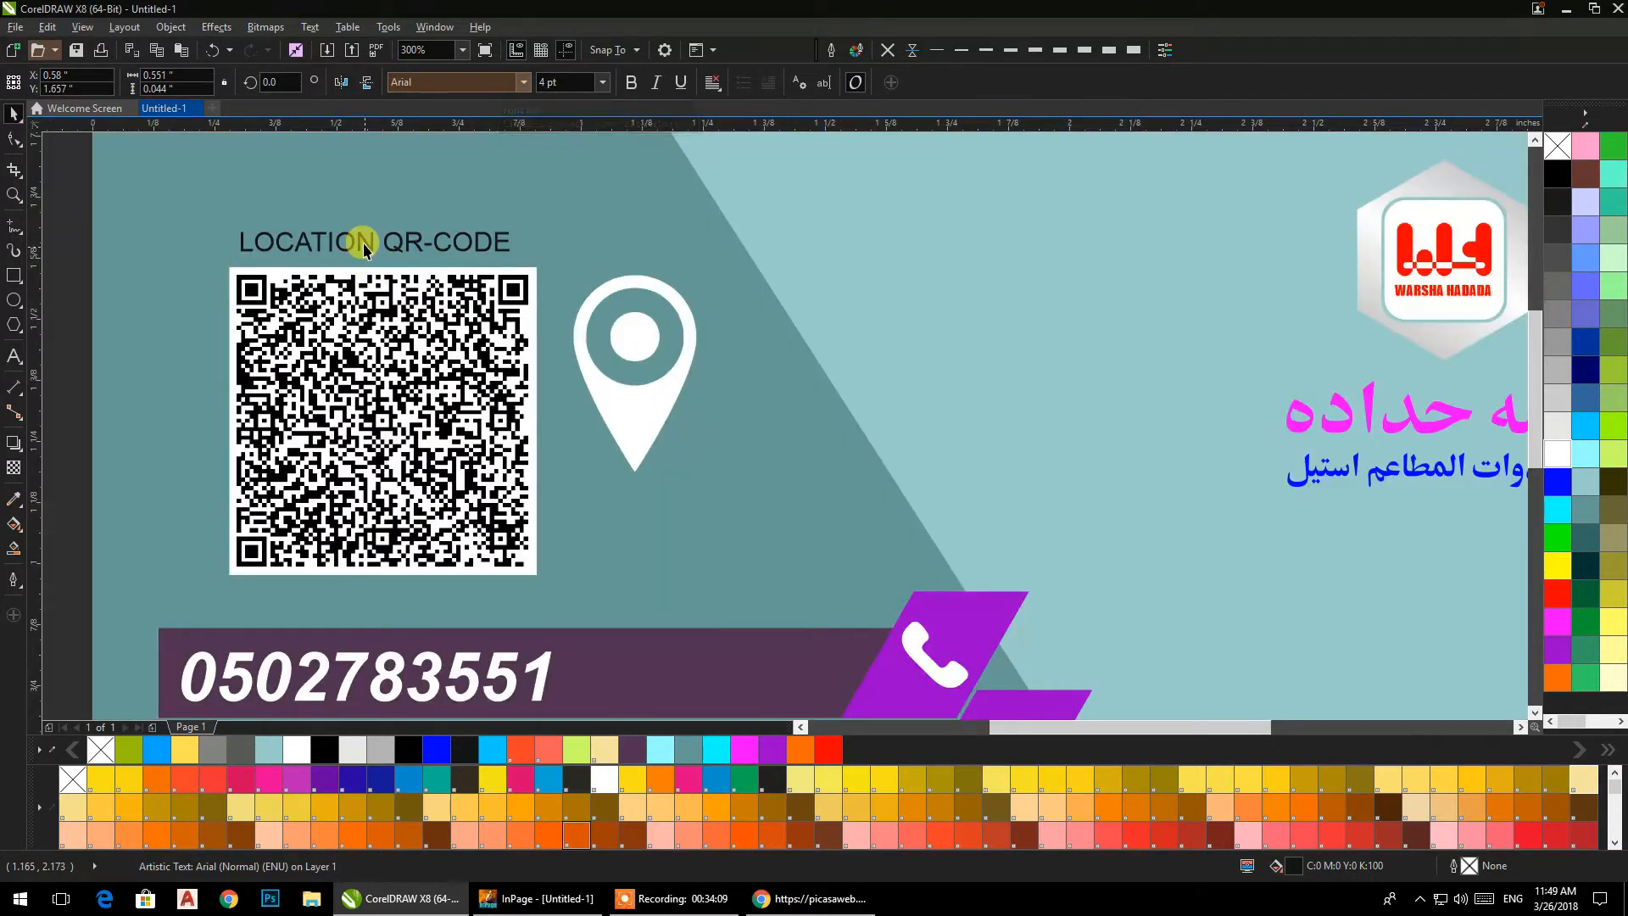
drag(381, 260, 682, 561)
drag(633, 461, 669, 524)
shift+click(677, 556)
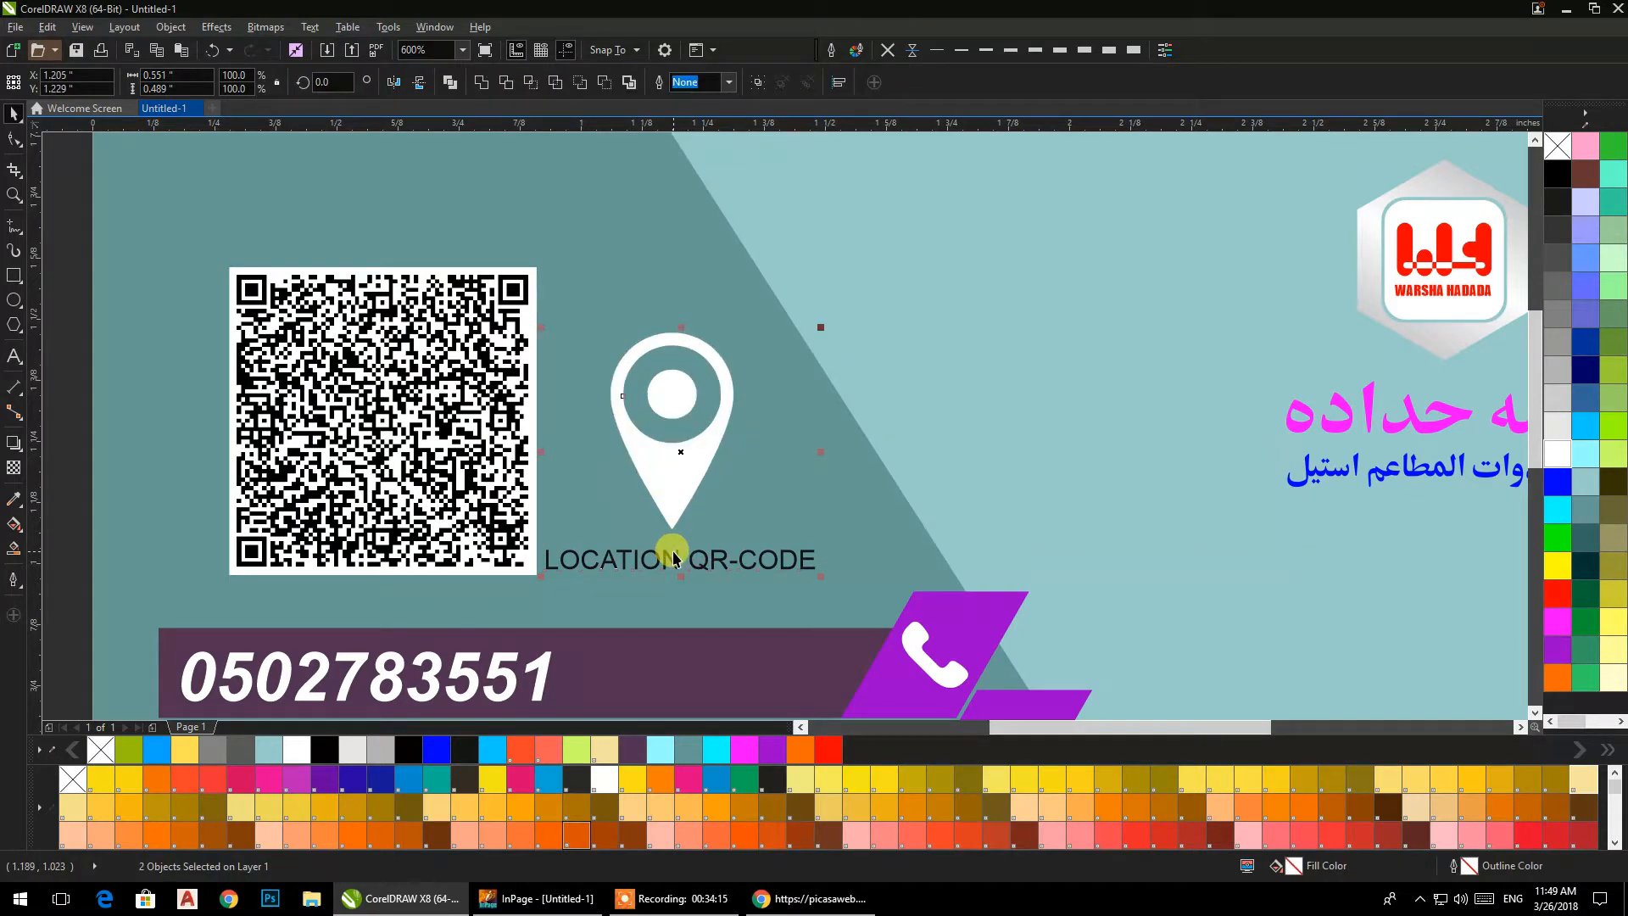
key(c)
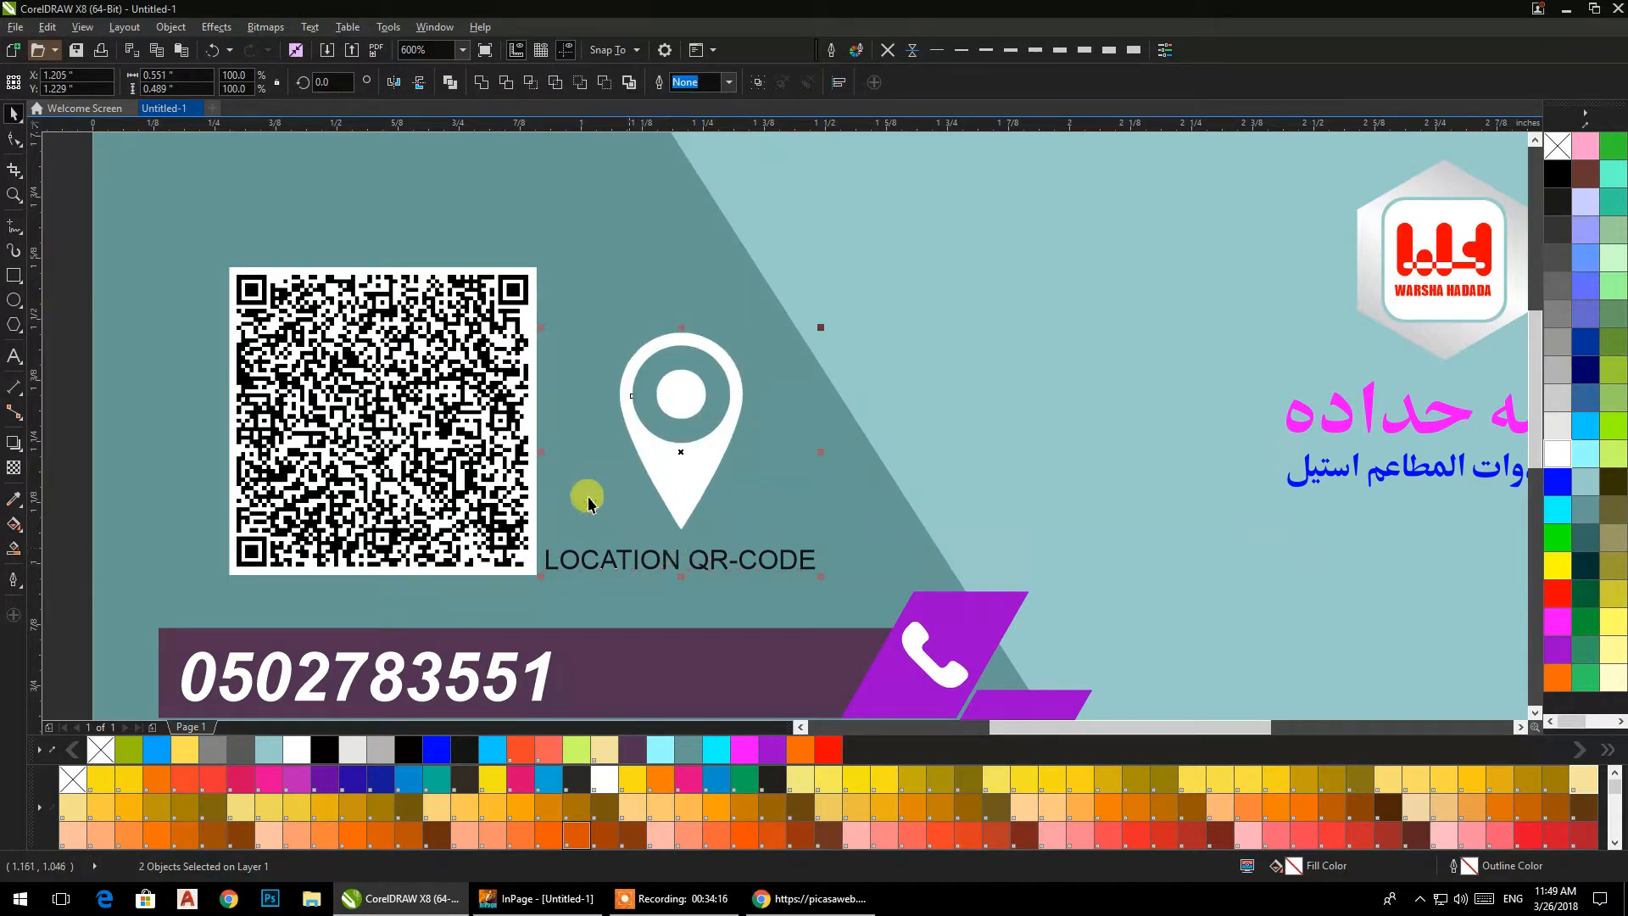
click(61, 242)
Move the QR code, location pin and caption together straight up, away from the contact bars.
scroll(616, 519, down, 2)
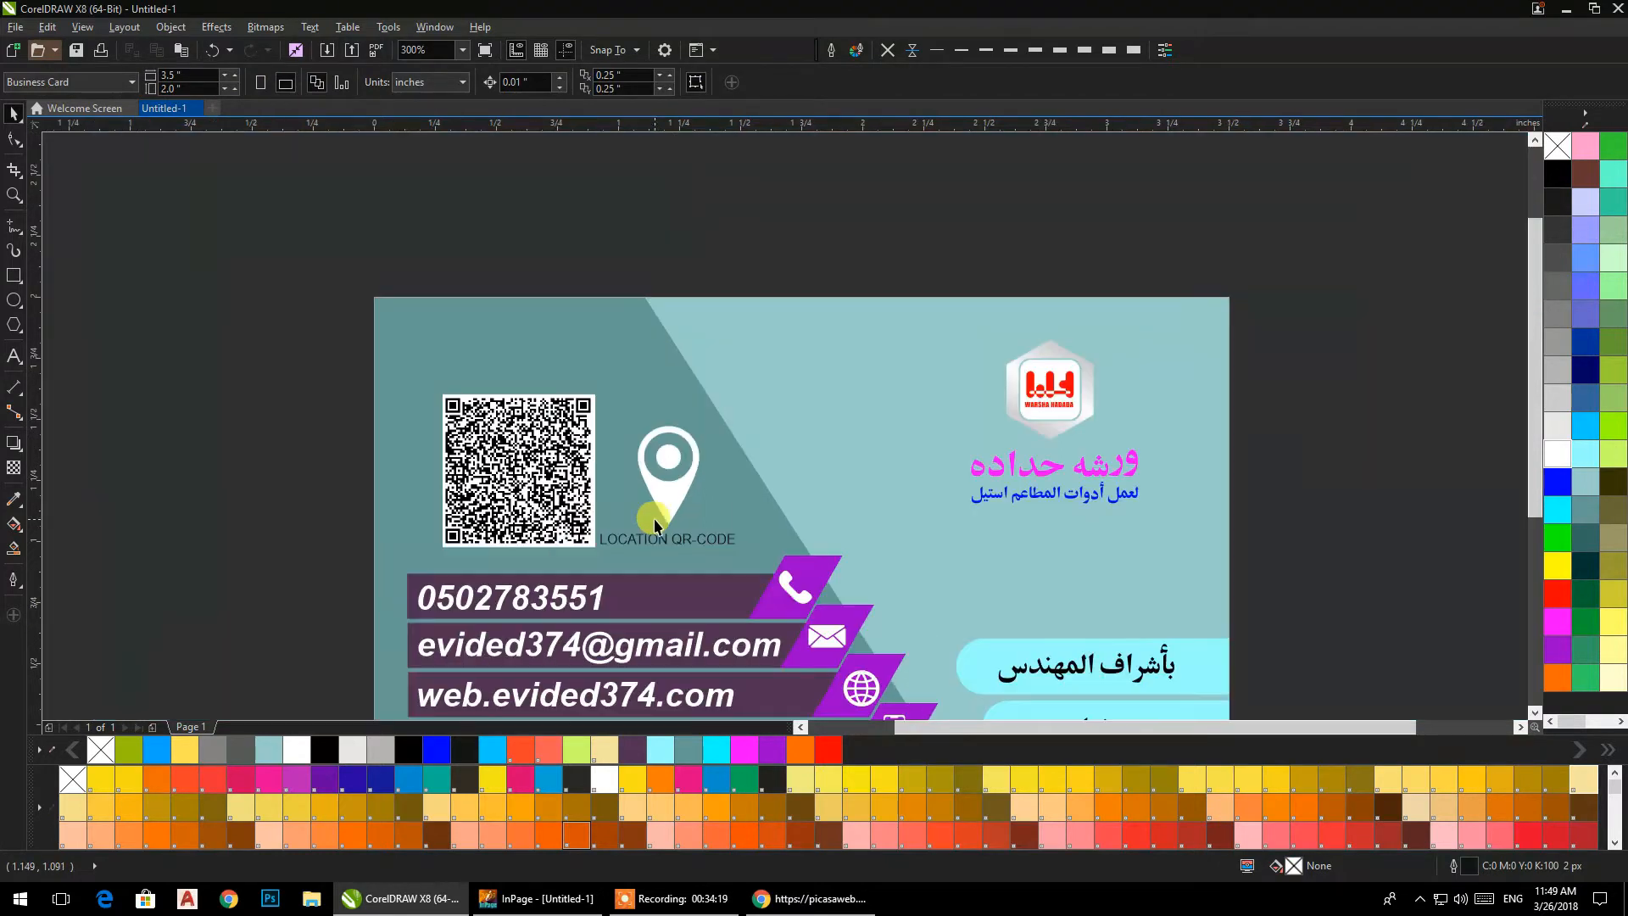
drag(647, 517, 659, 481)
drag(301, 326, 759, 556)
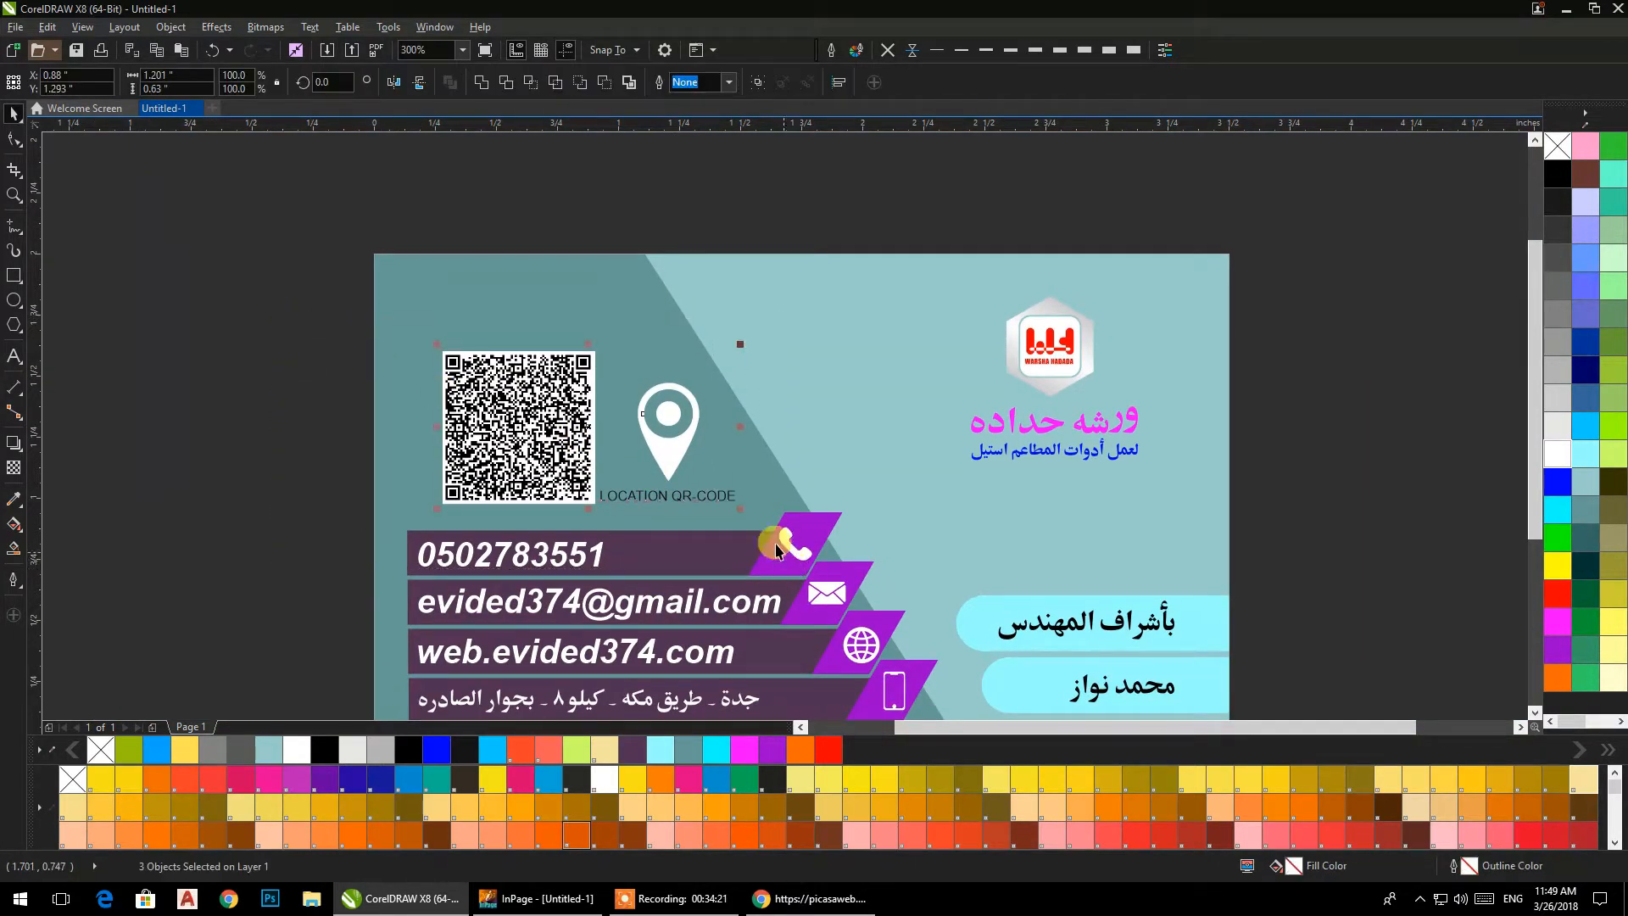
drag(676, 450, 675, 420)
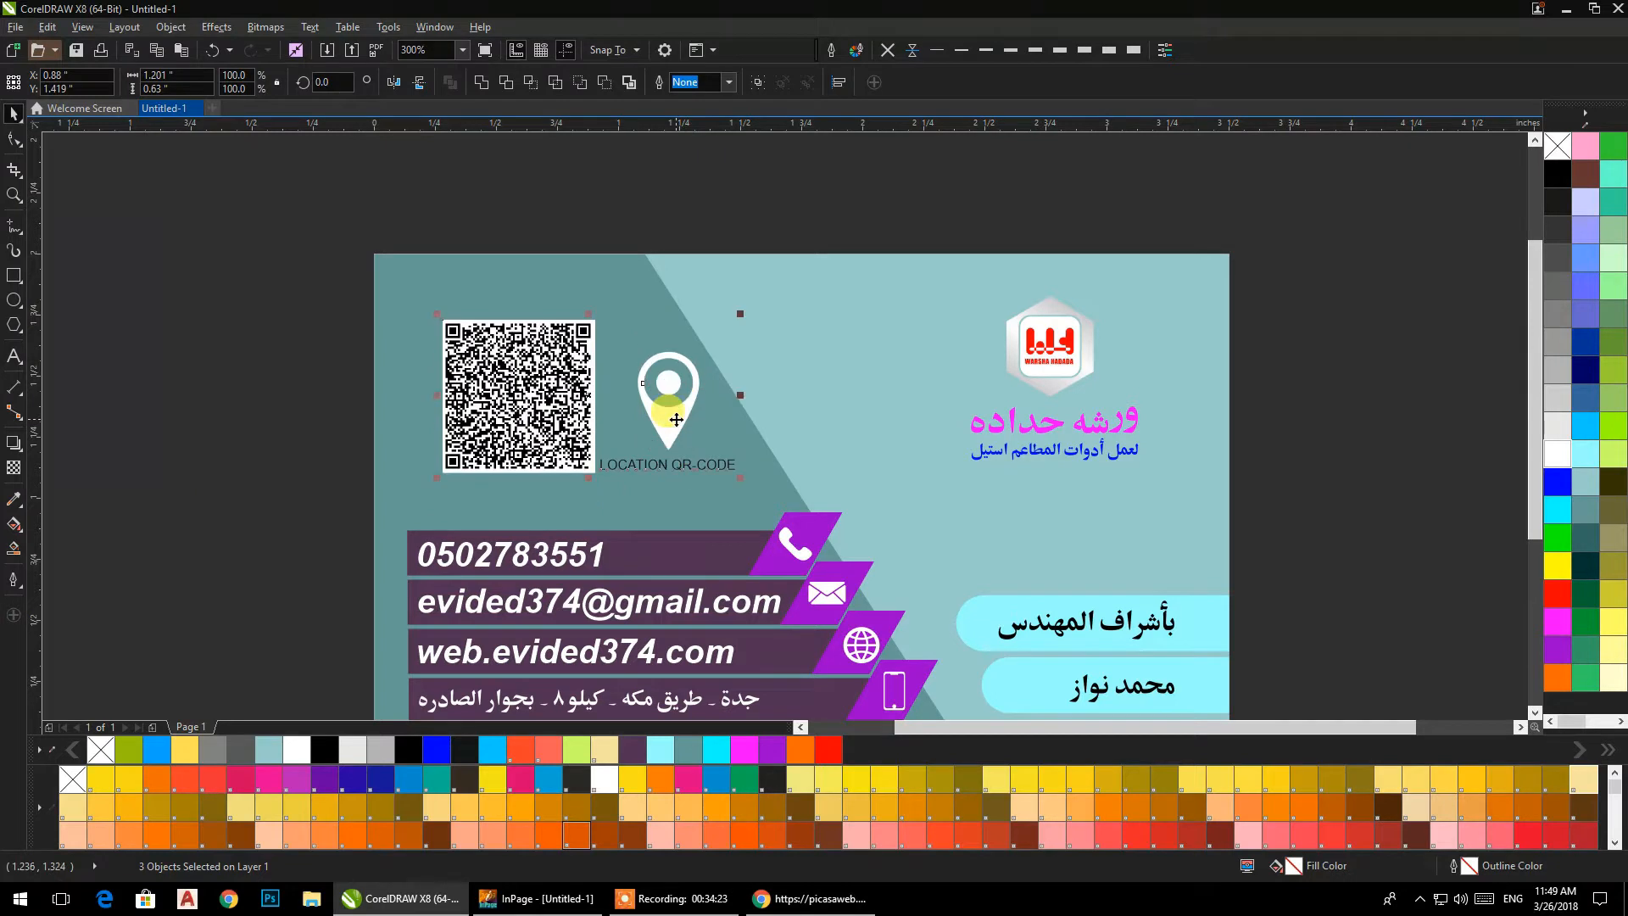
click(211, 301)
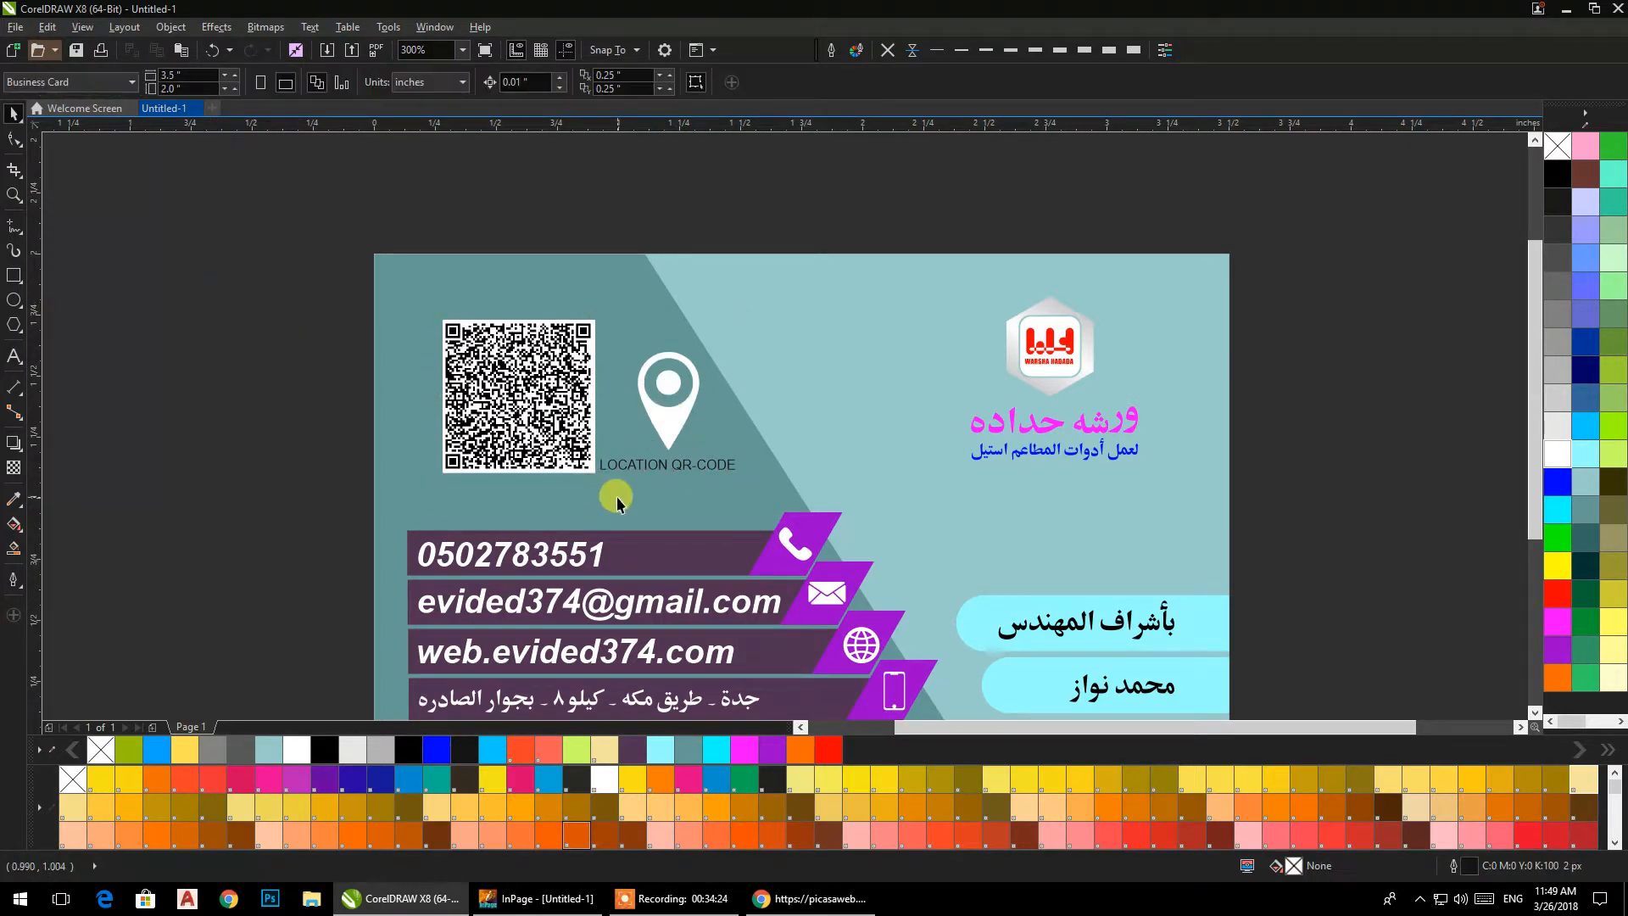
Make the "LOCATION QR-CODE" caption under the location pin bold.
scroll(675, 469, up, 4)
click(675, 471)
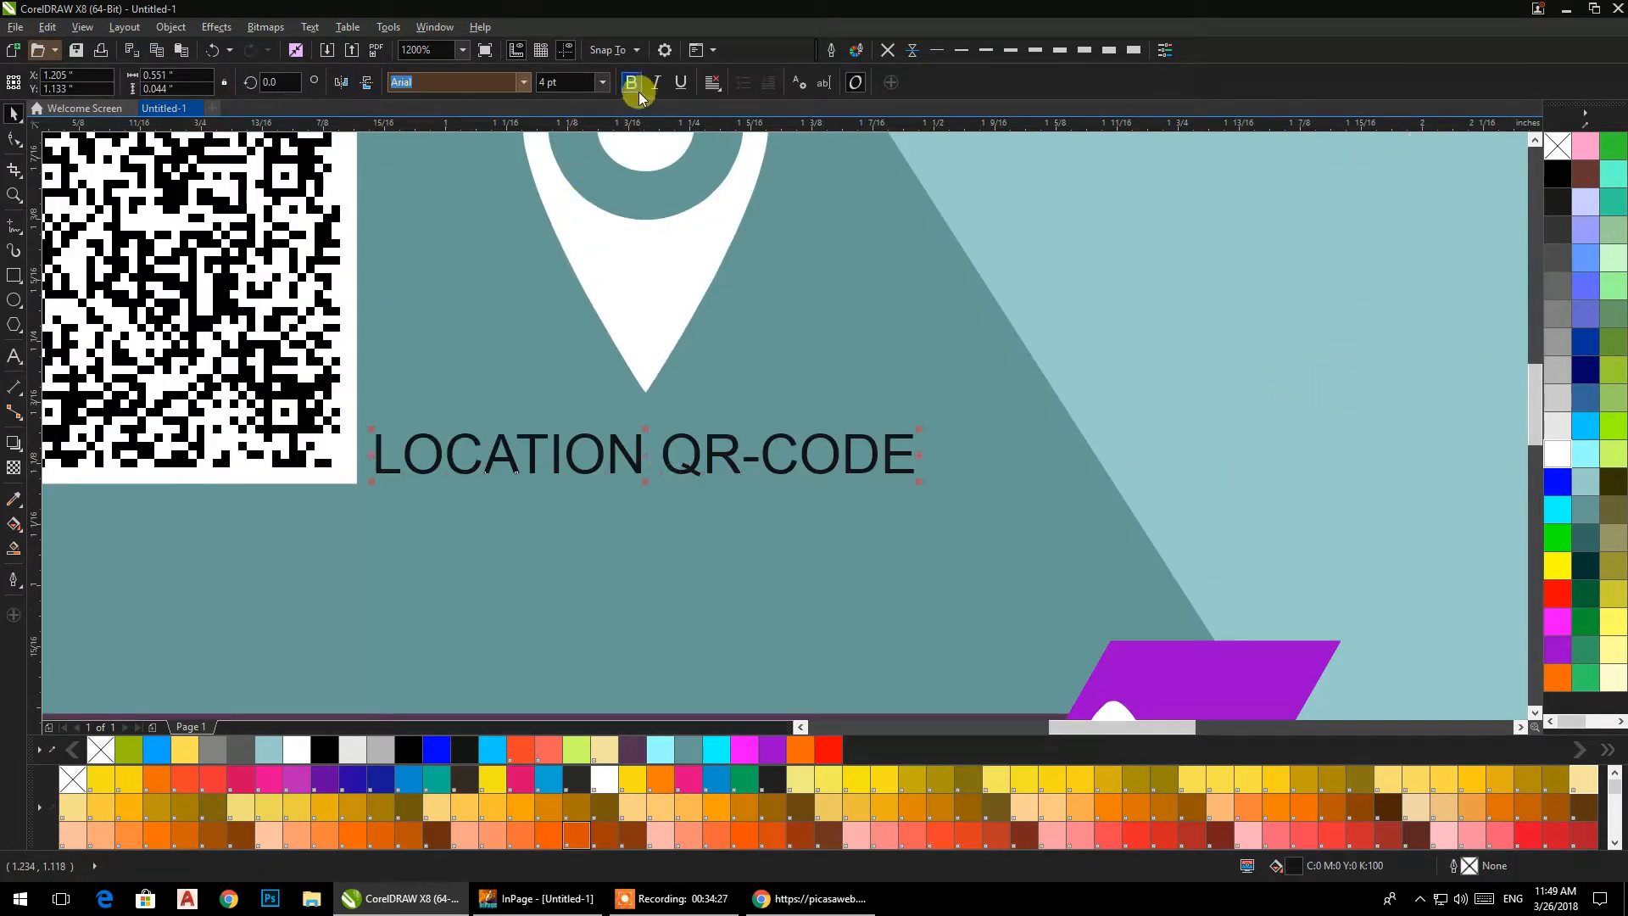
key(ctrl+b)
shift+click(663, 304)
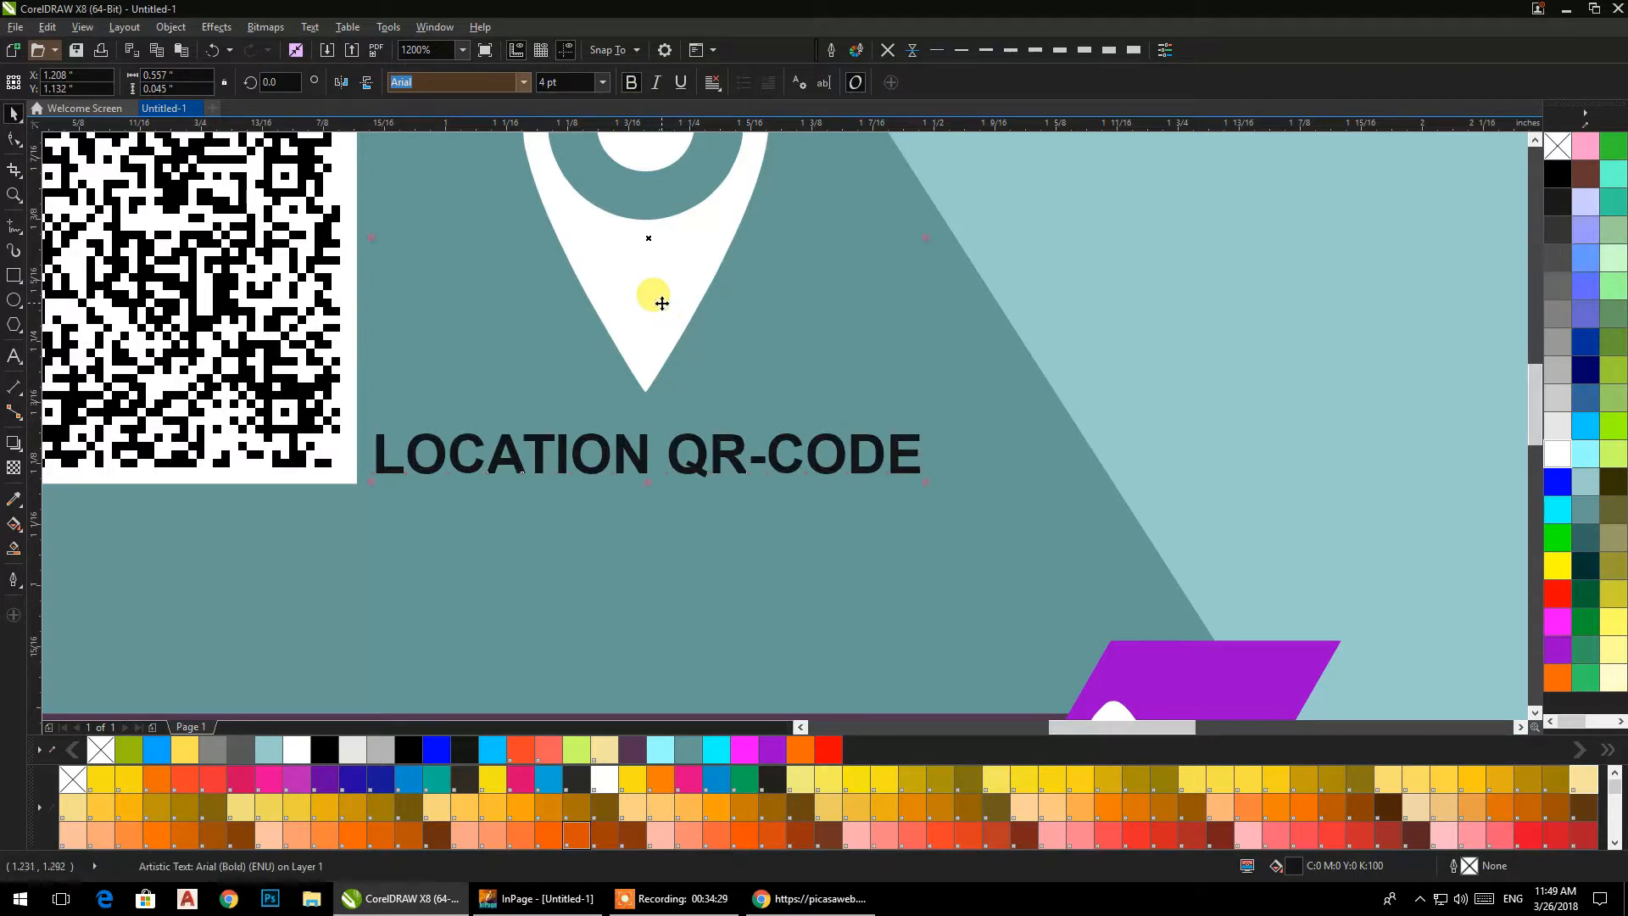
scroll(662, 305, down, 4)
click(312, 313)
scroll(327, 338, down, 2)
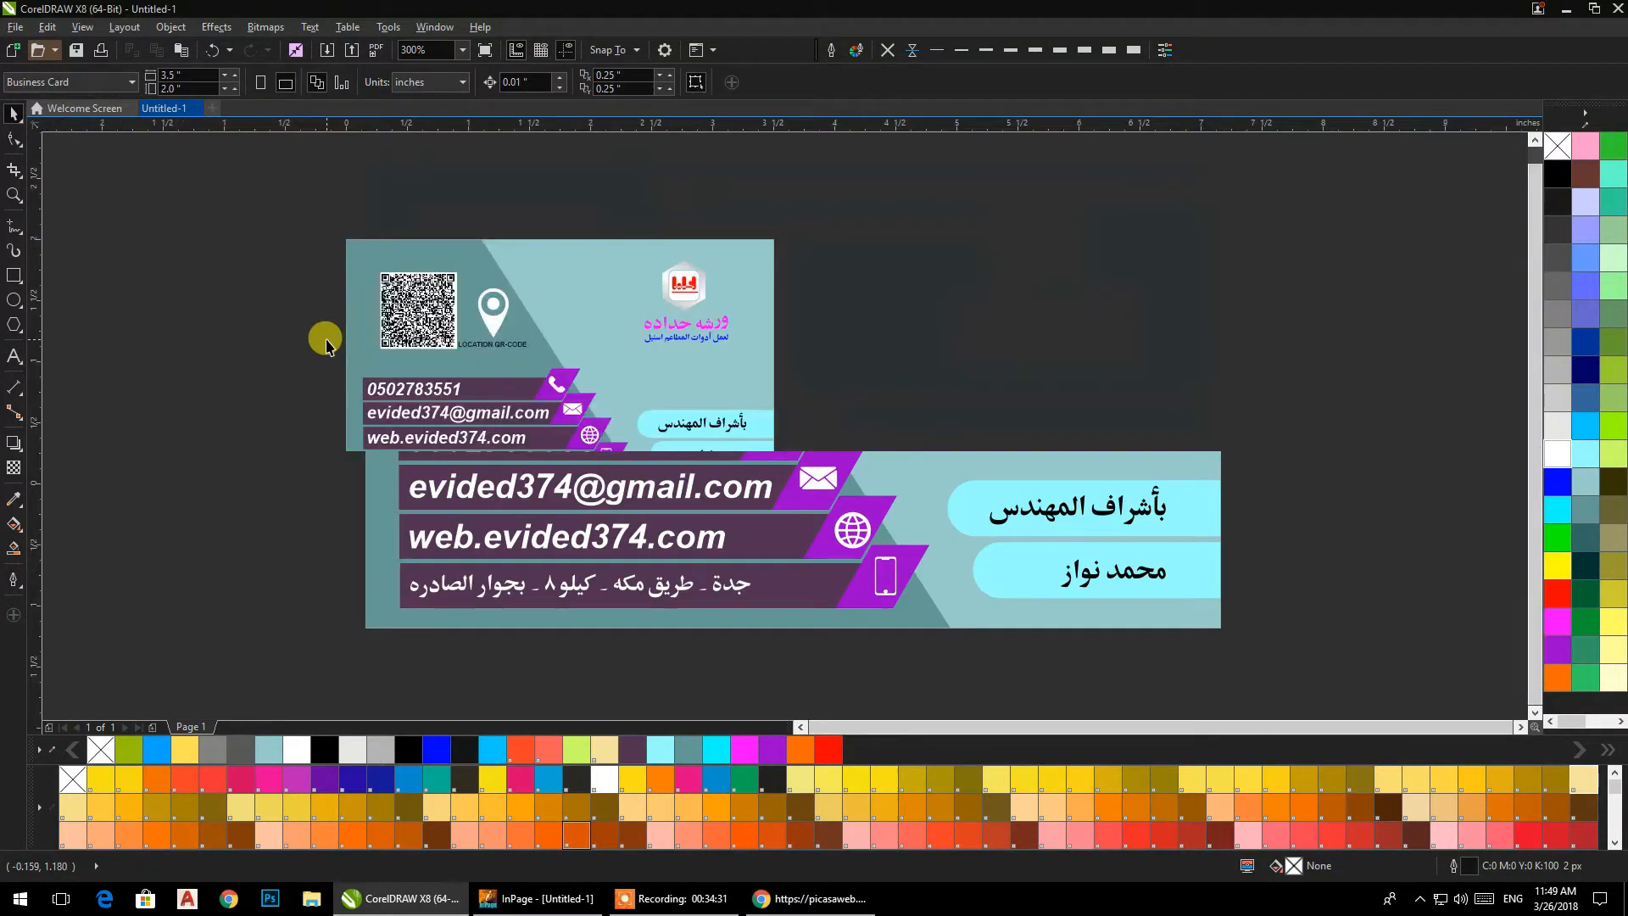
Recolour the card's slanted right background panel, trying magenta first and settling on the light orange PANTONE 1355 C.
drag(352, 417, 376, 435)
drag(551, 537, 569, 441)
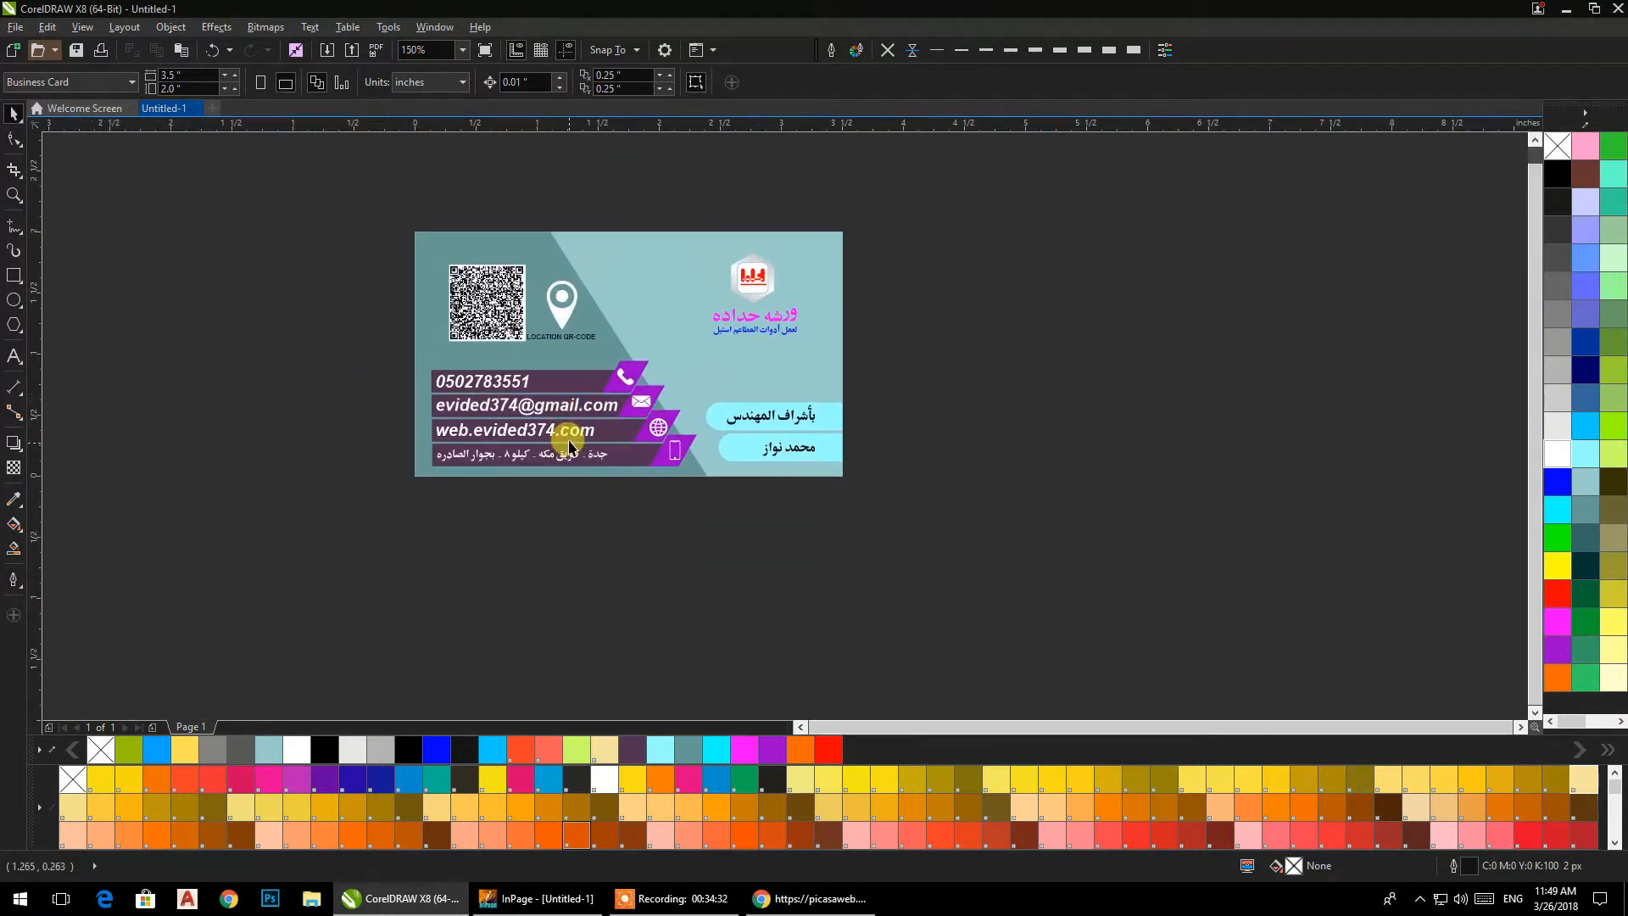
click(626, 252)
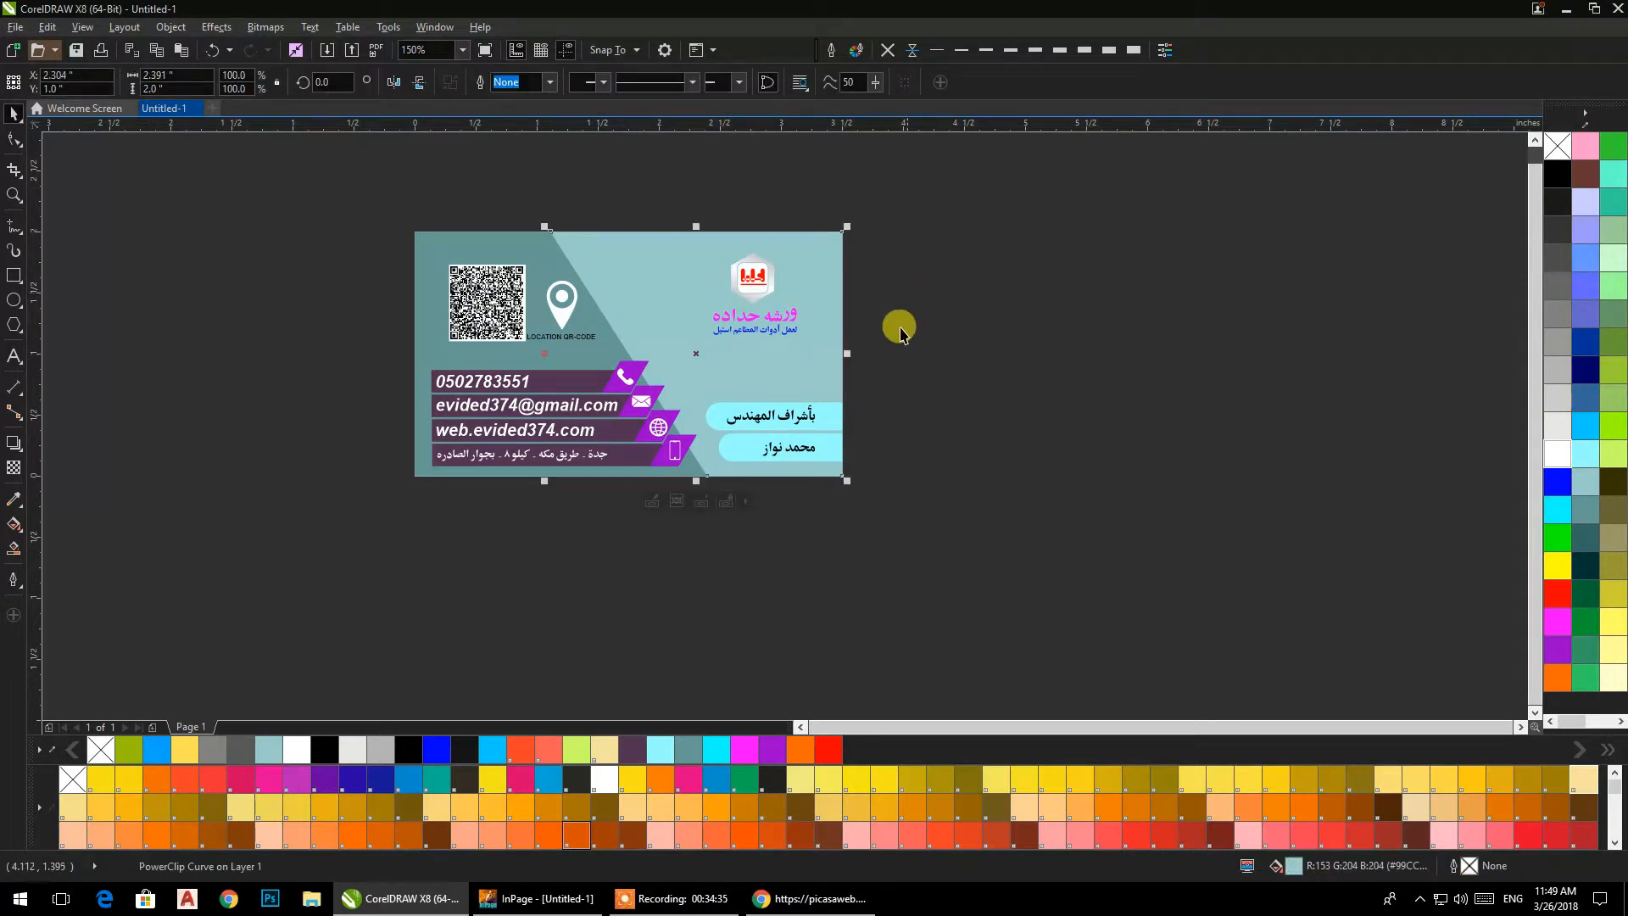
click(750, 757)
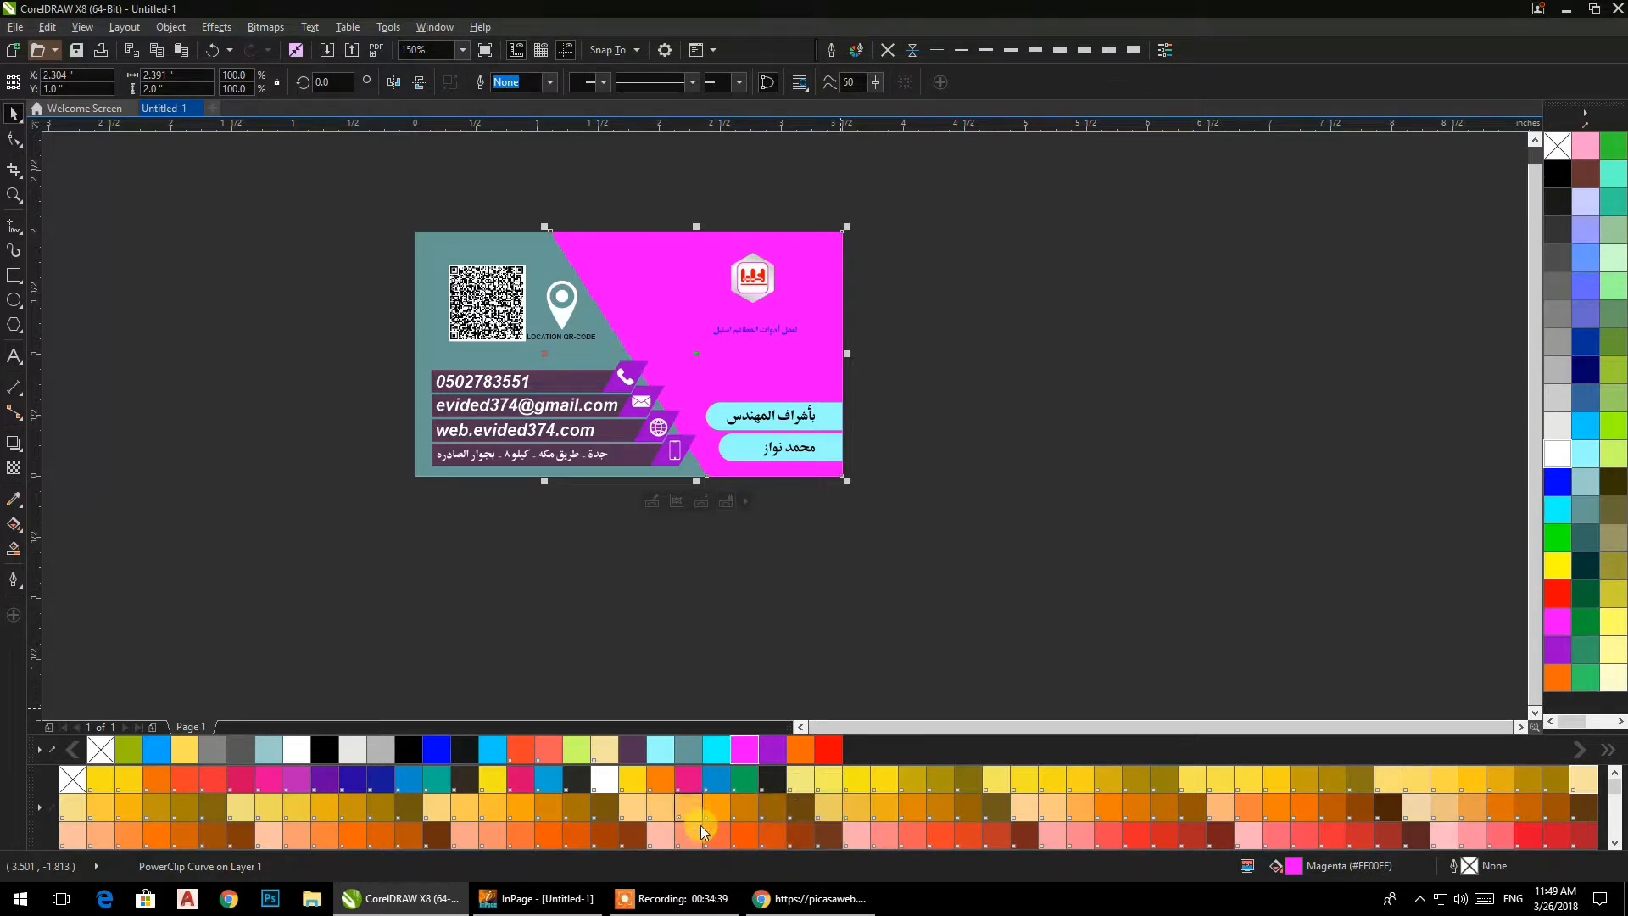
click(665, 816)
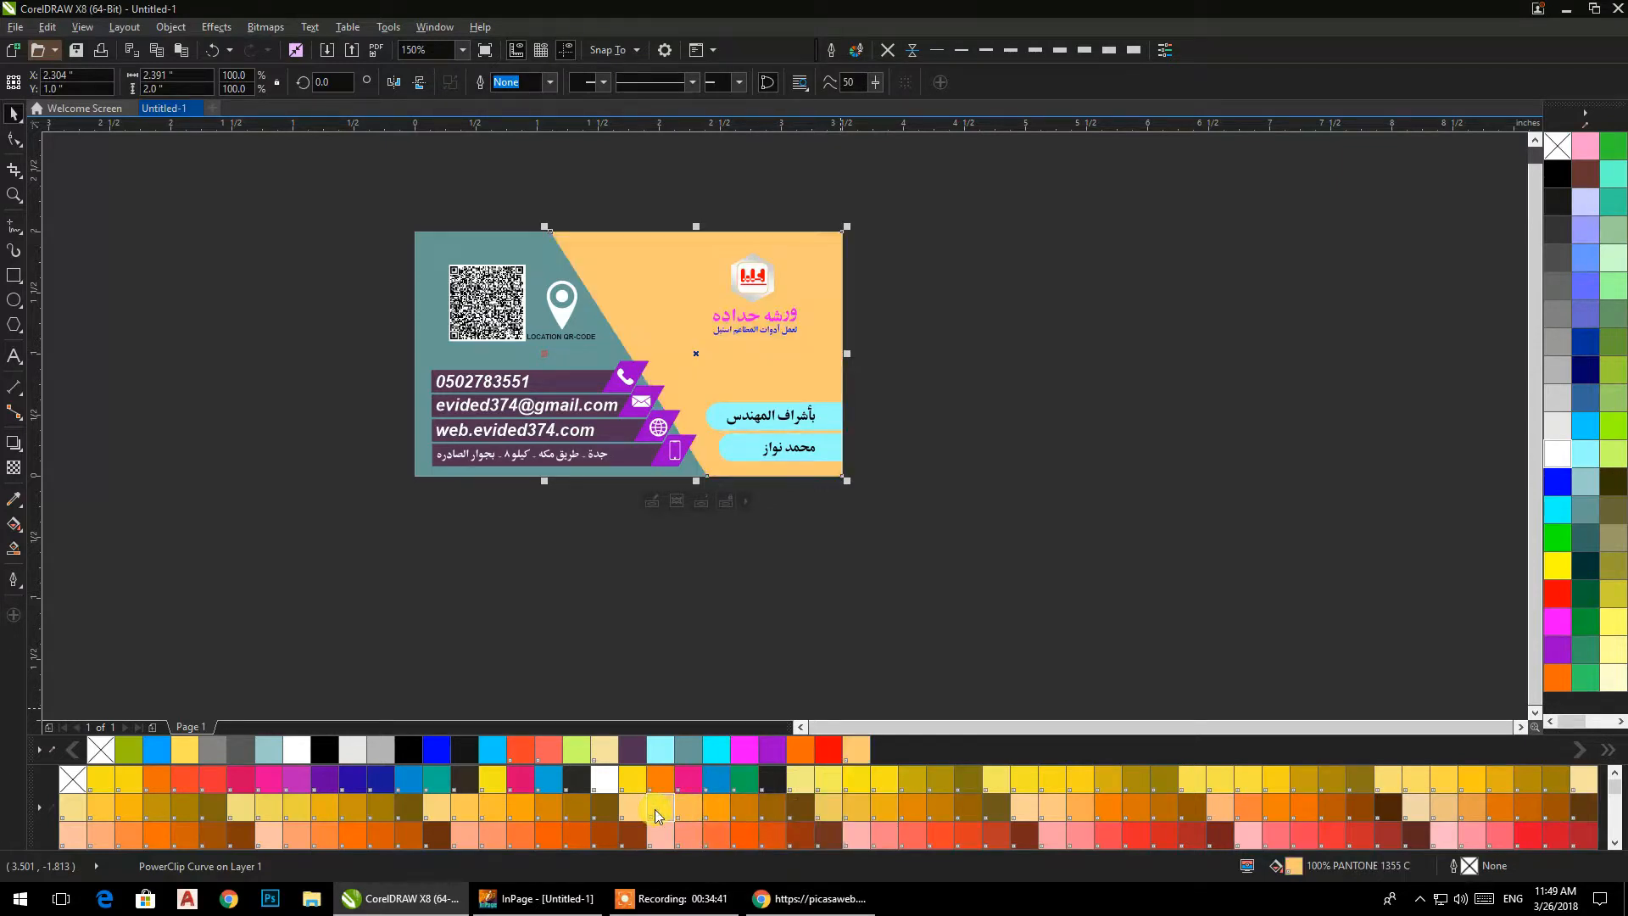
click(679, 601)
Recolour the card's base rectangle, trying PANTONE 1345 C and PANTONE 1365 C before settling on a deeper orange.
click(417, 480)
click(418, 474)
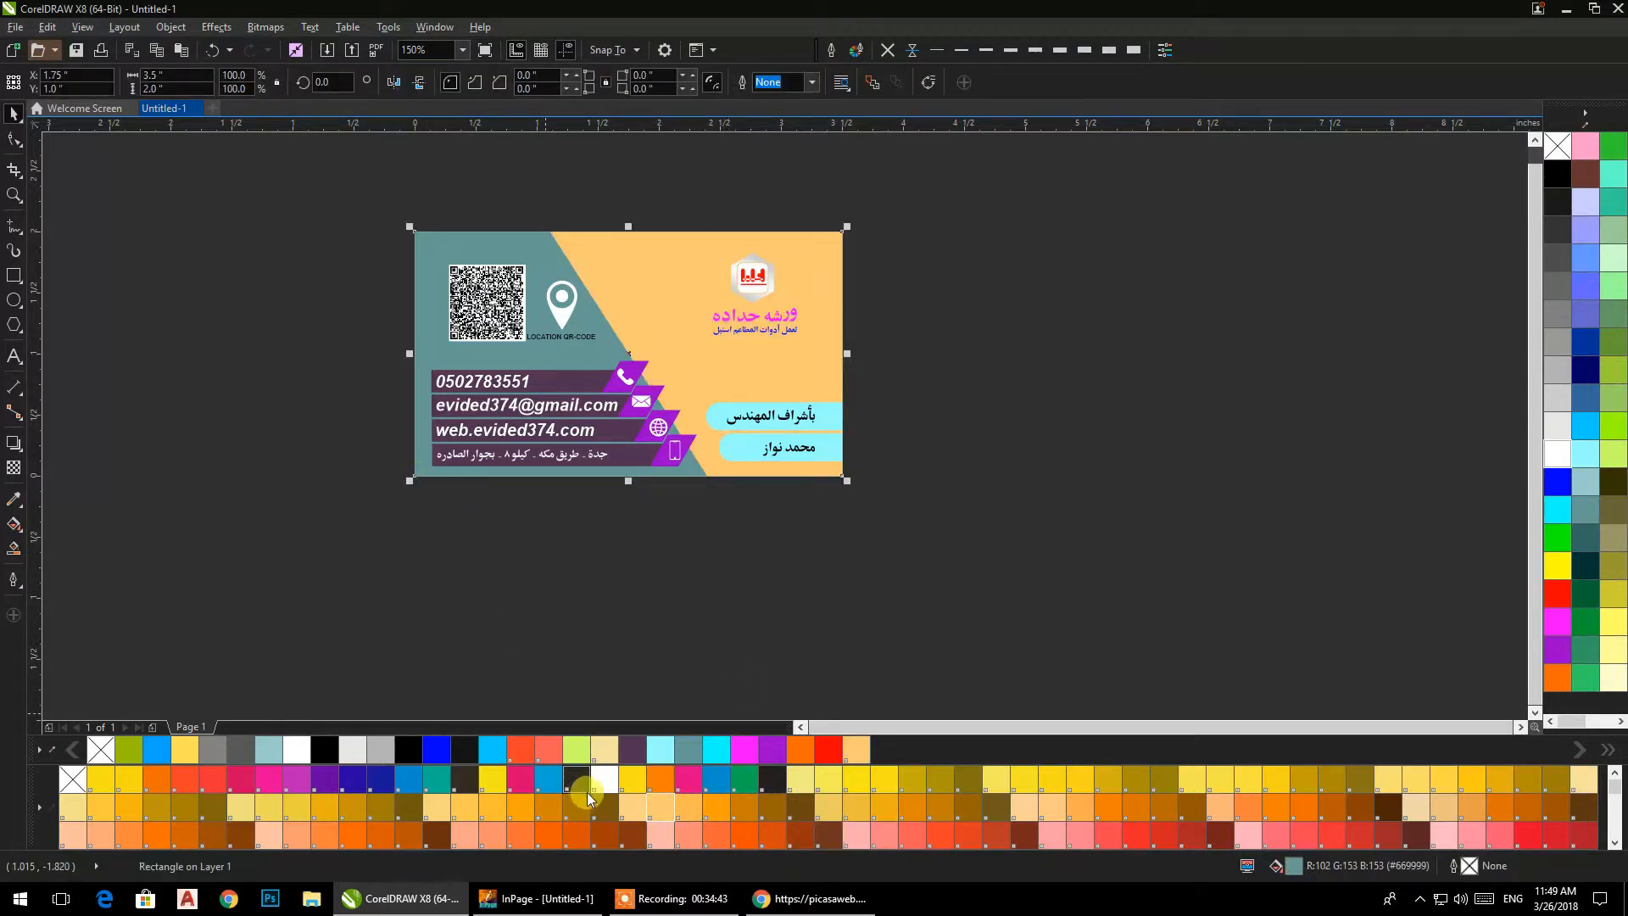
click(637, 816)
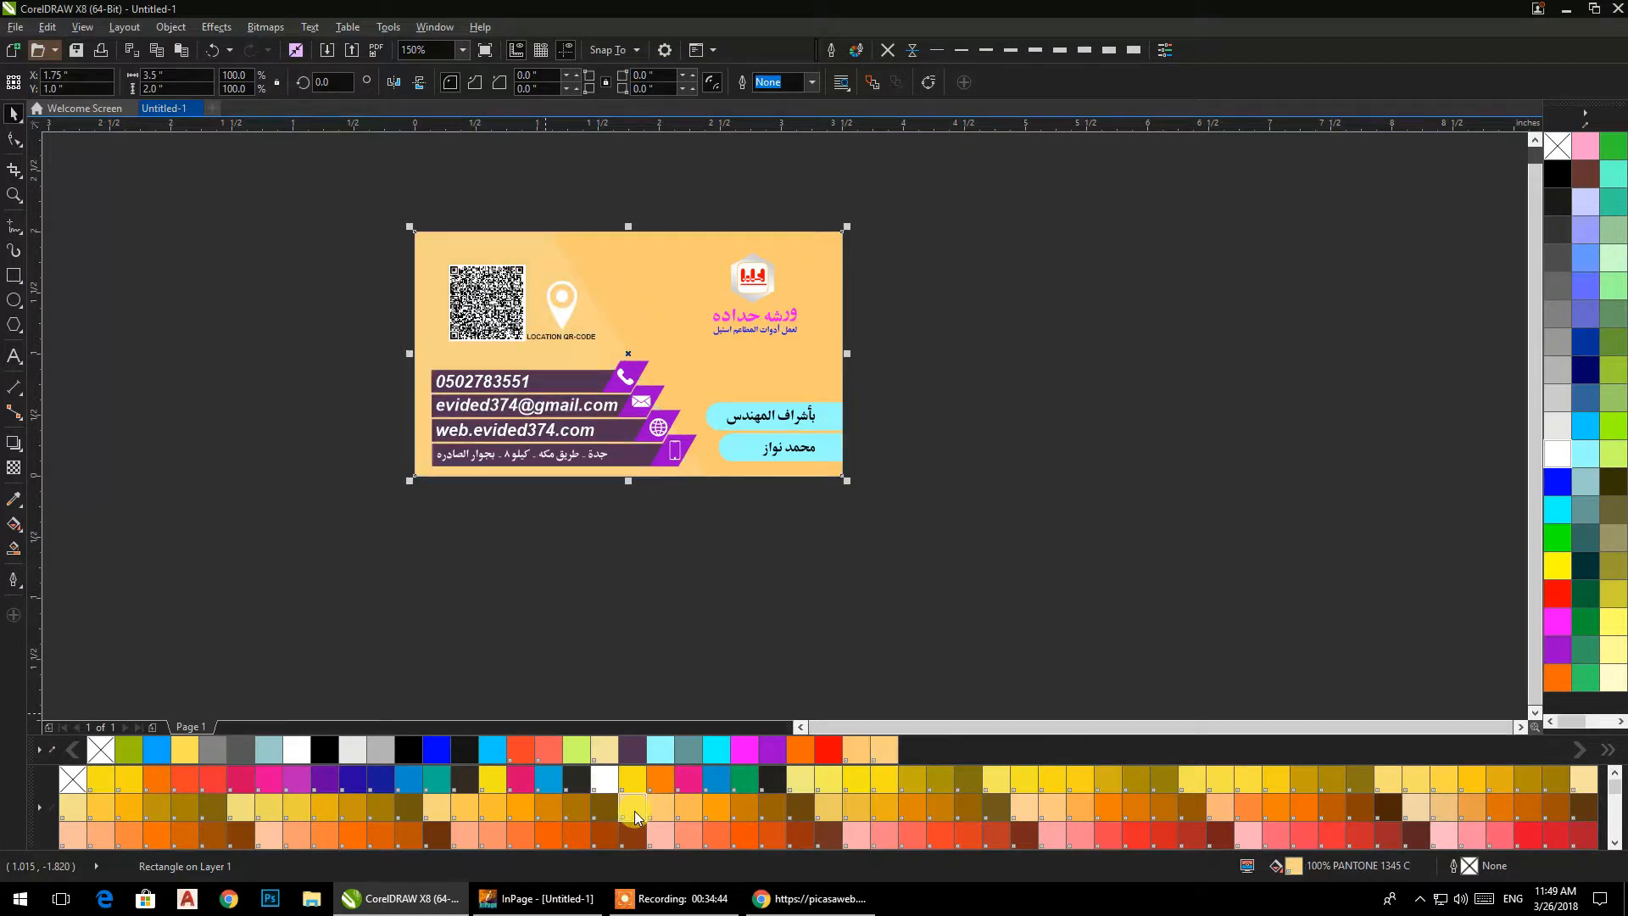
click(685, 816)
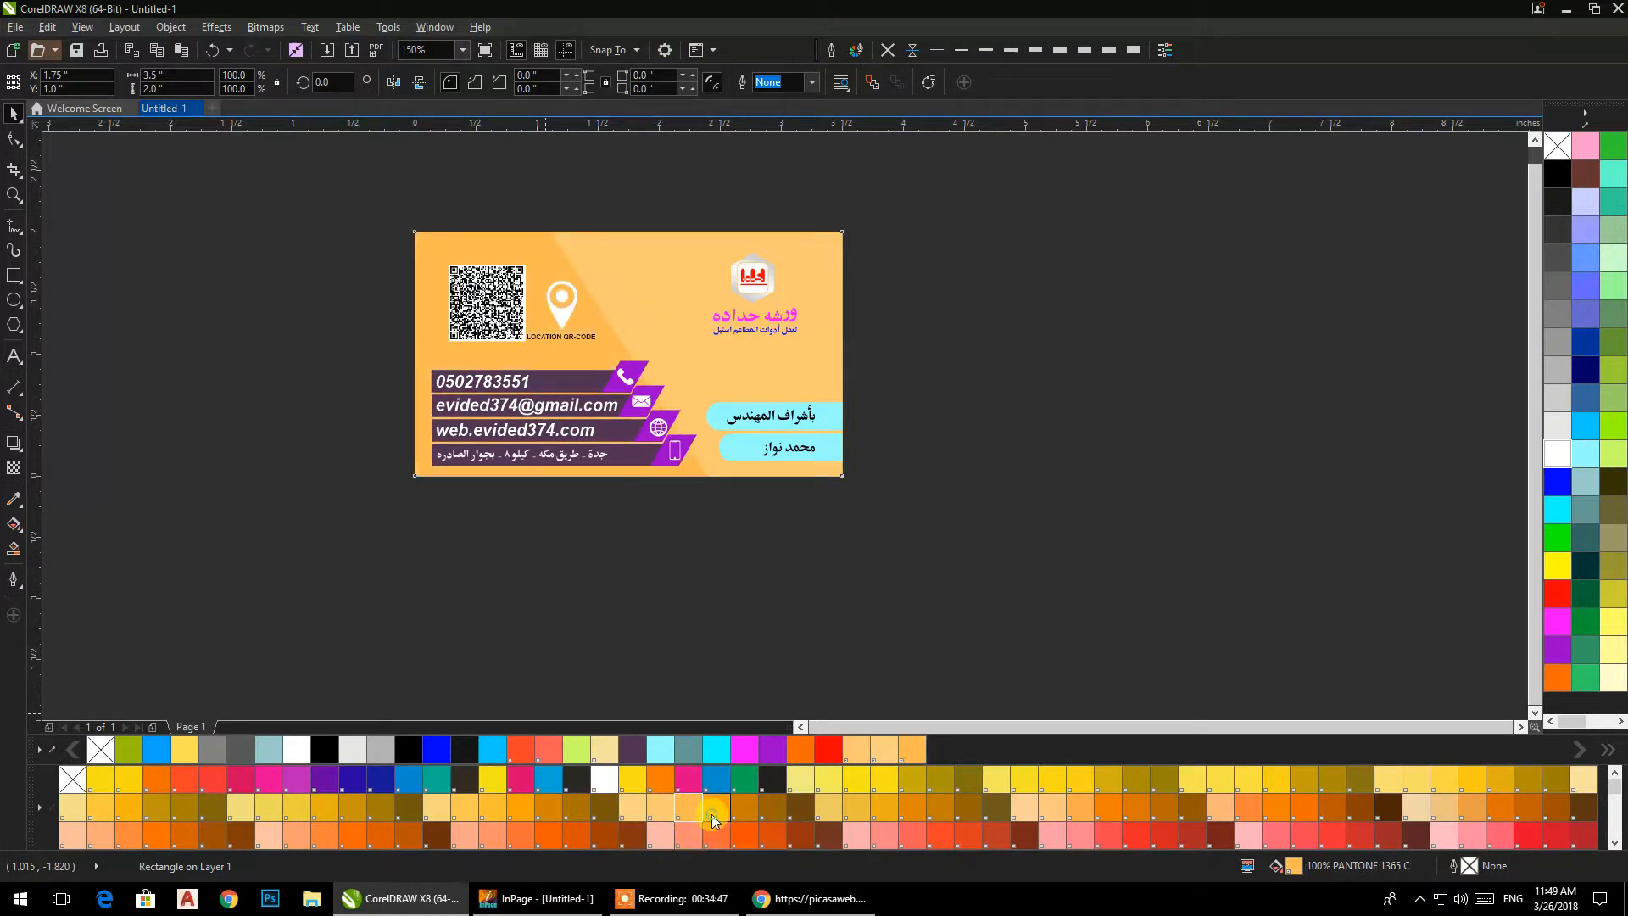
click(717, 816)
click(672, 572)
Fill the fourth contact bar, behind the Arabic address, with the pale yellow Chalk (#FFFF99).
drag(629, 545, 641, 574)
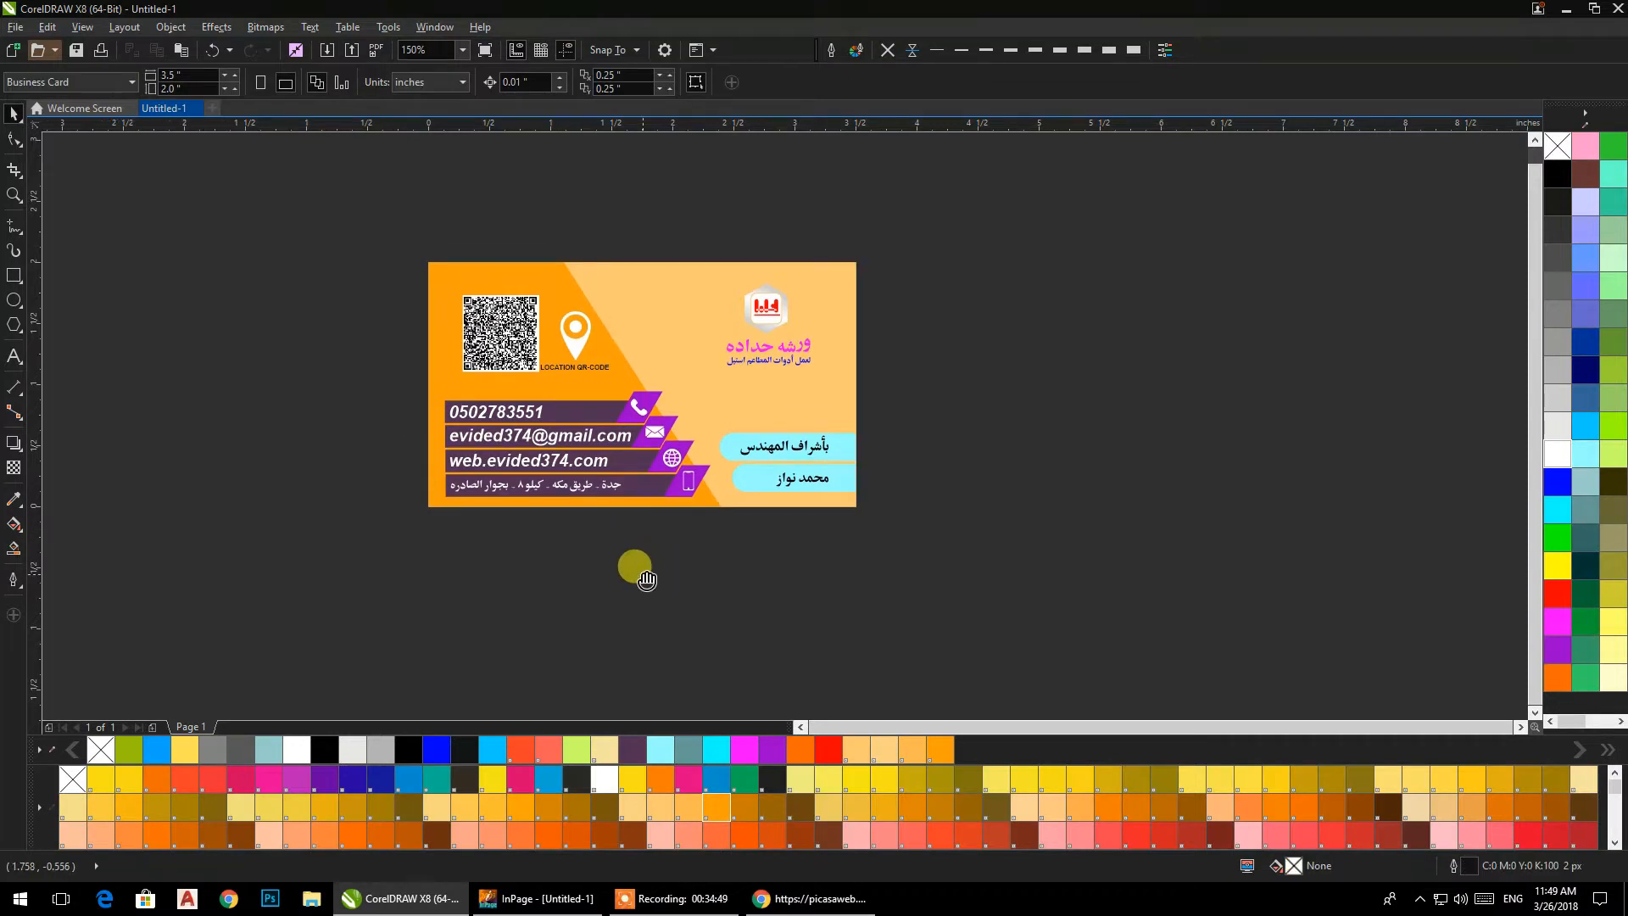
scroll(619, 513, up, 1)
click(684, 475)
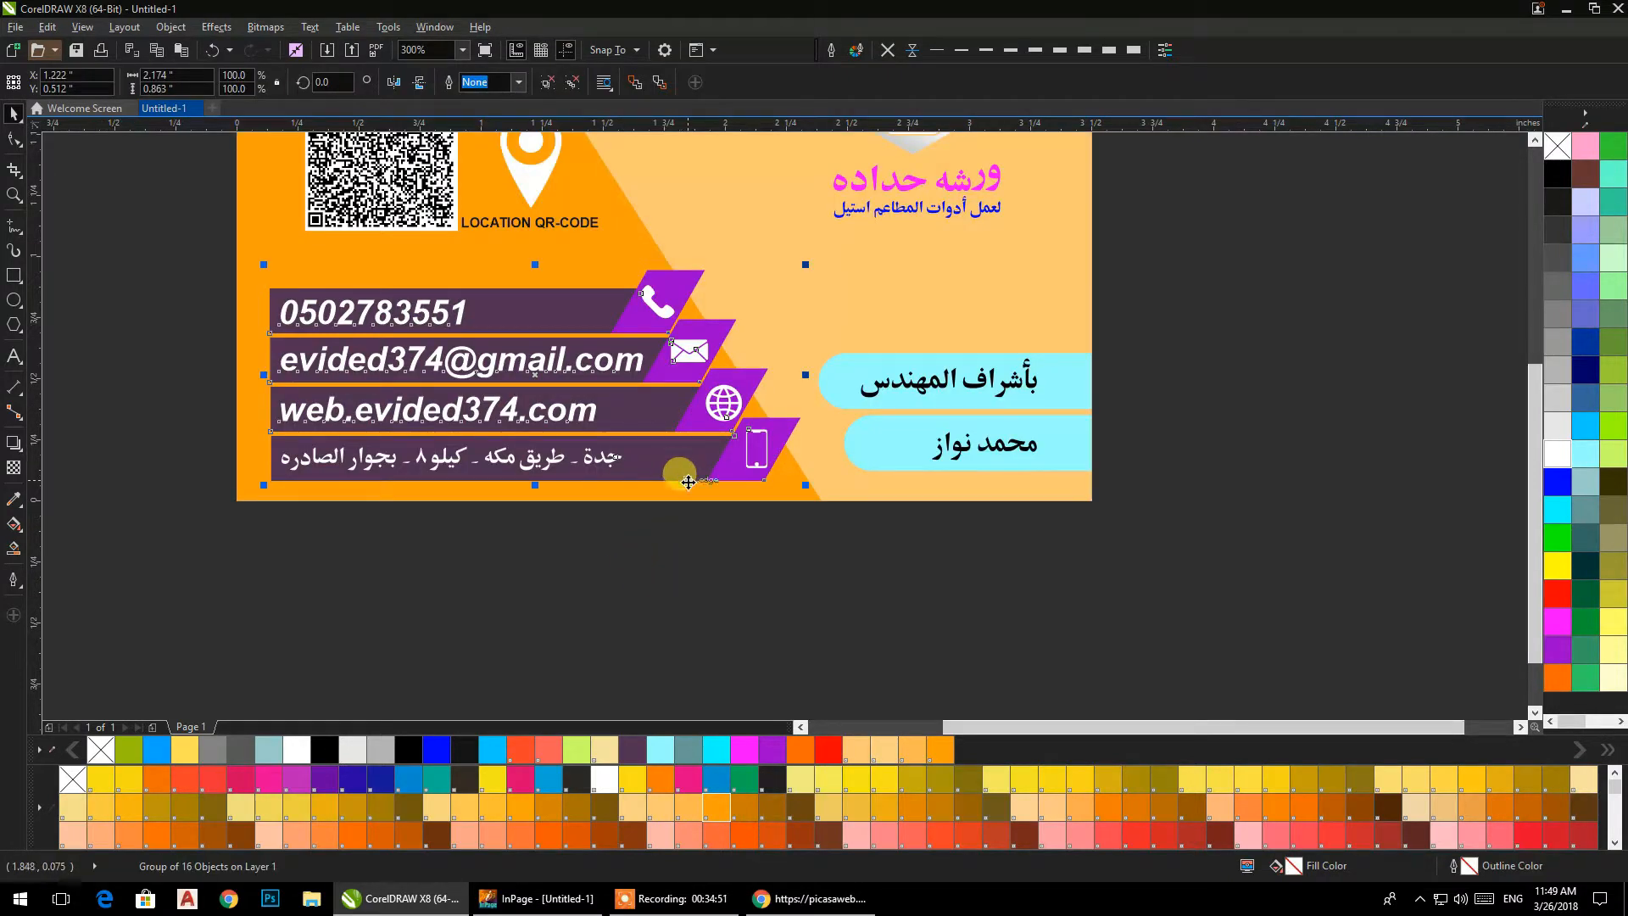
click(687, 643)
click(689, 465)
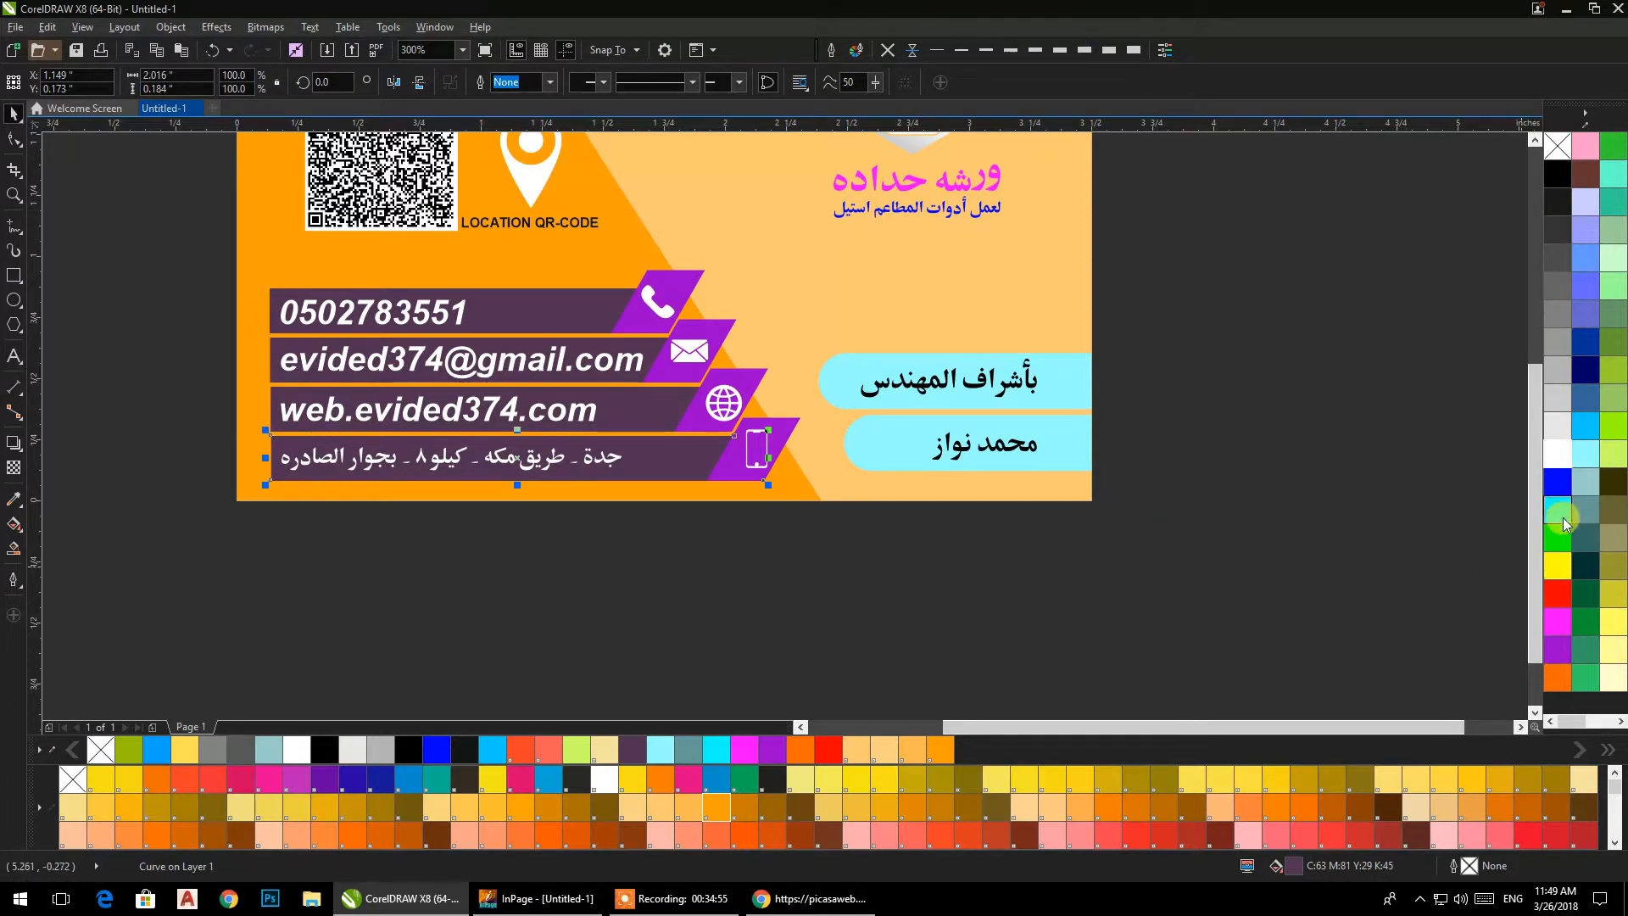
click(1610, 649)
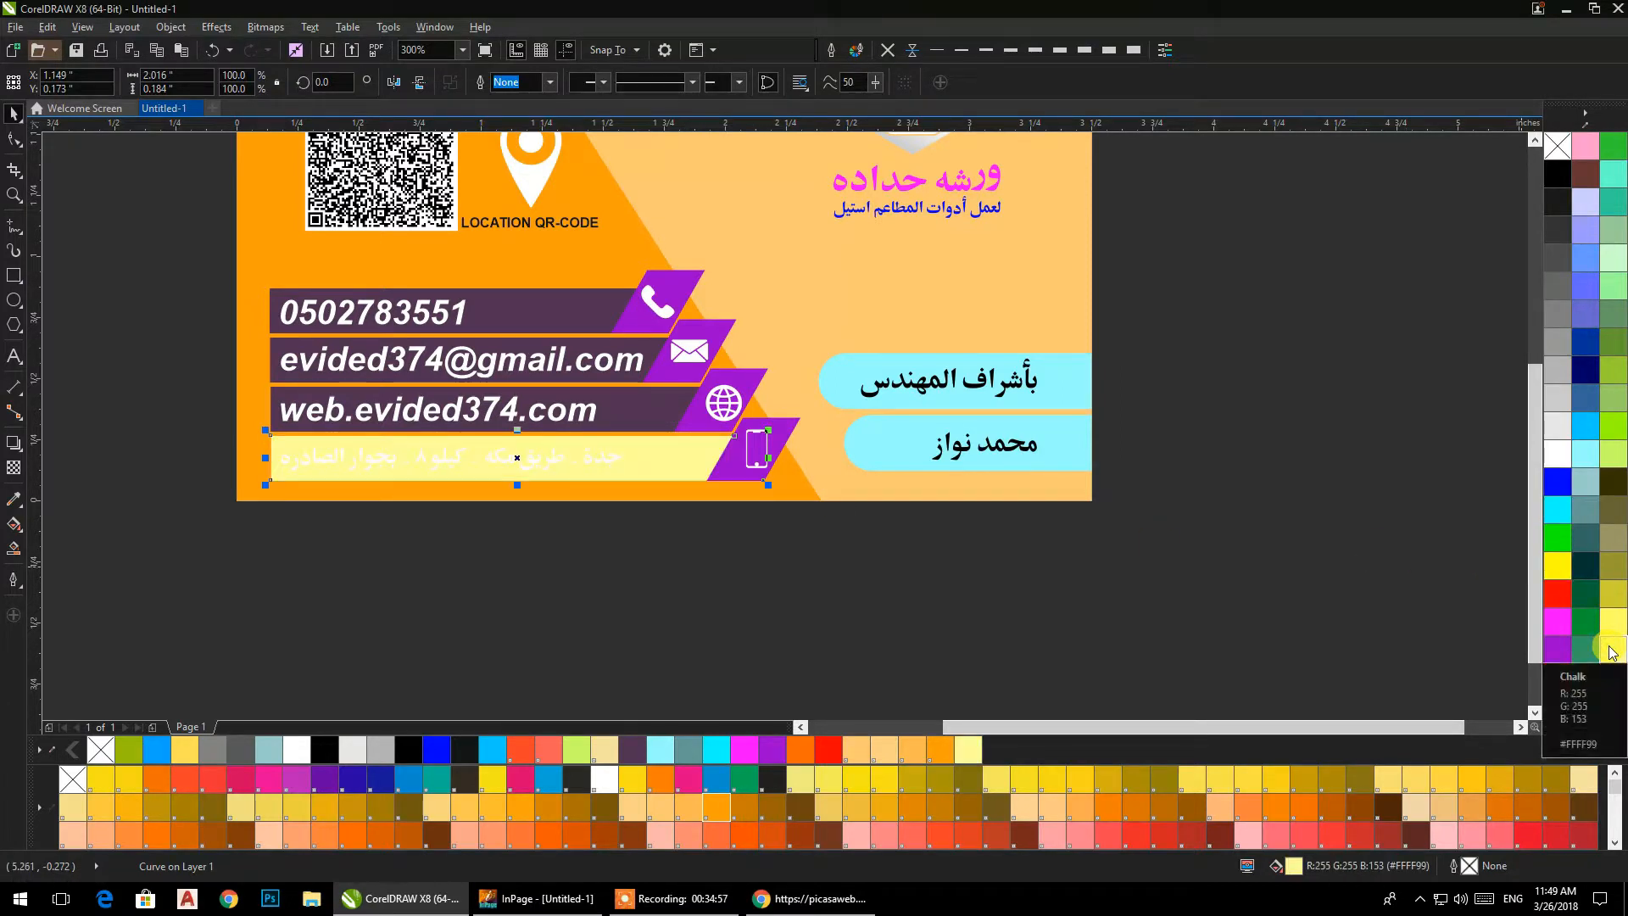
Fill the fourth contact bar with PANTONE 184 C and its slanted icon tab with PANTONE 185 C, after trying orange on the tab.
click(1500, 835)
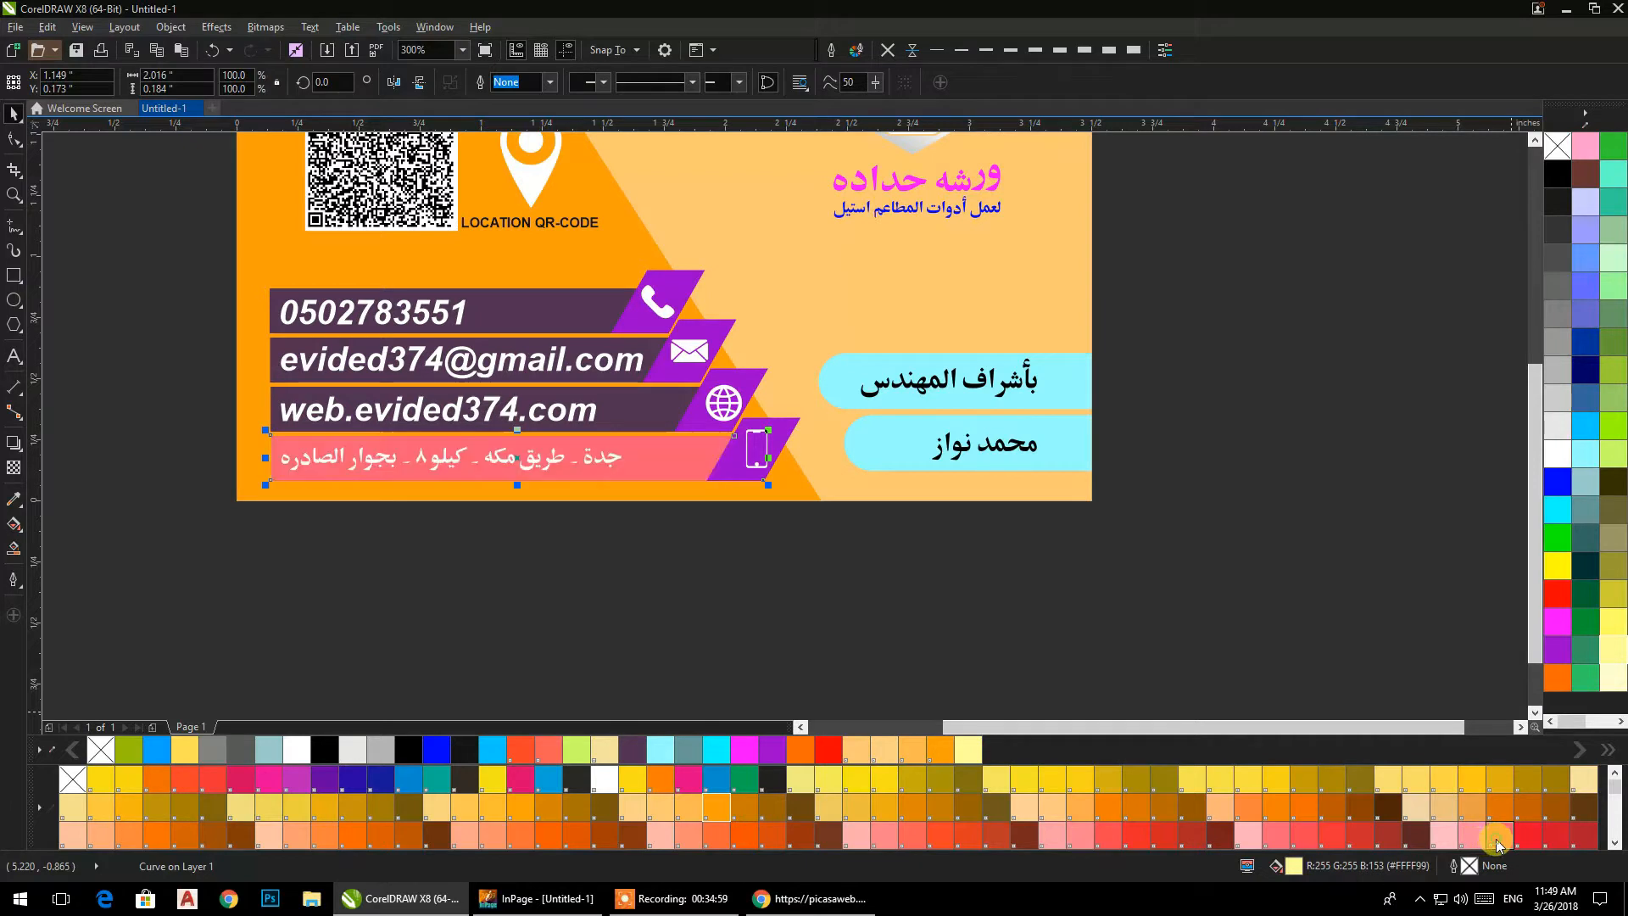
click(772, 430)
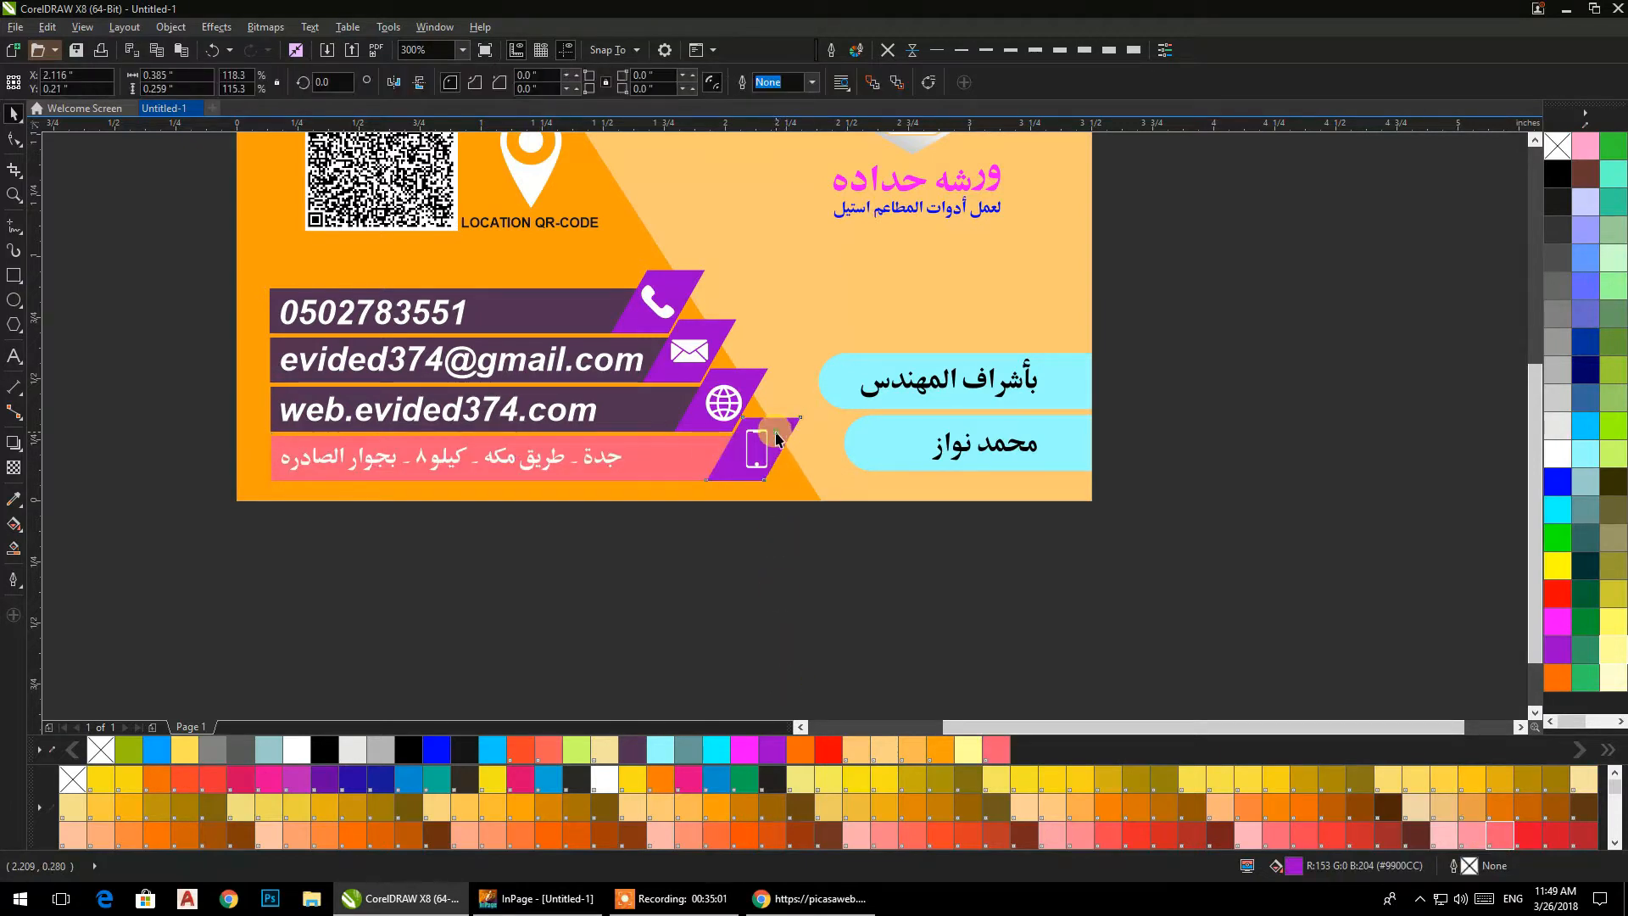
click(798, 760)
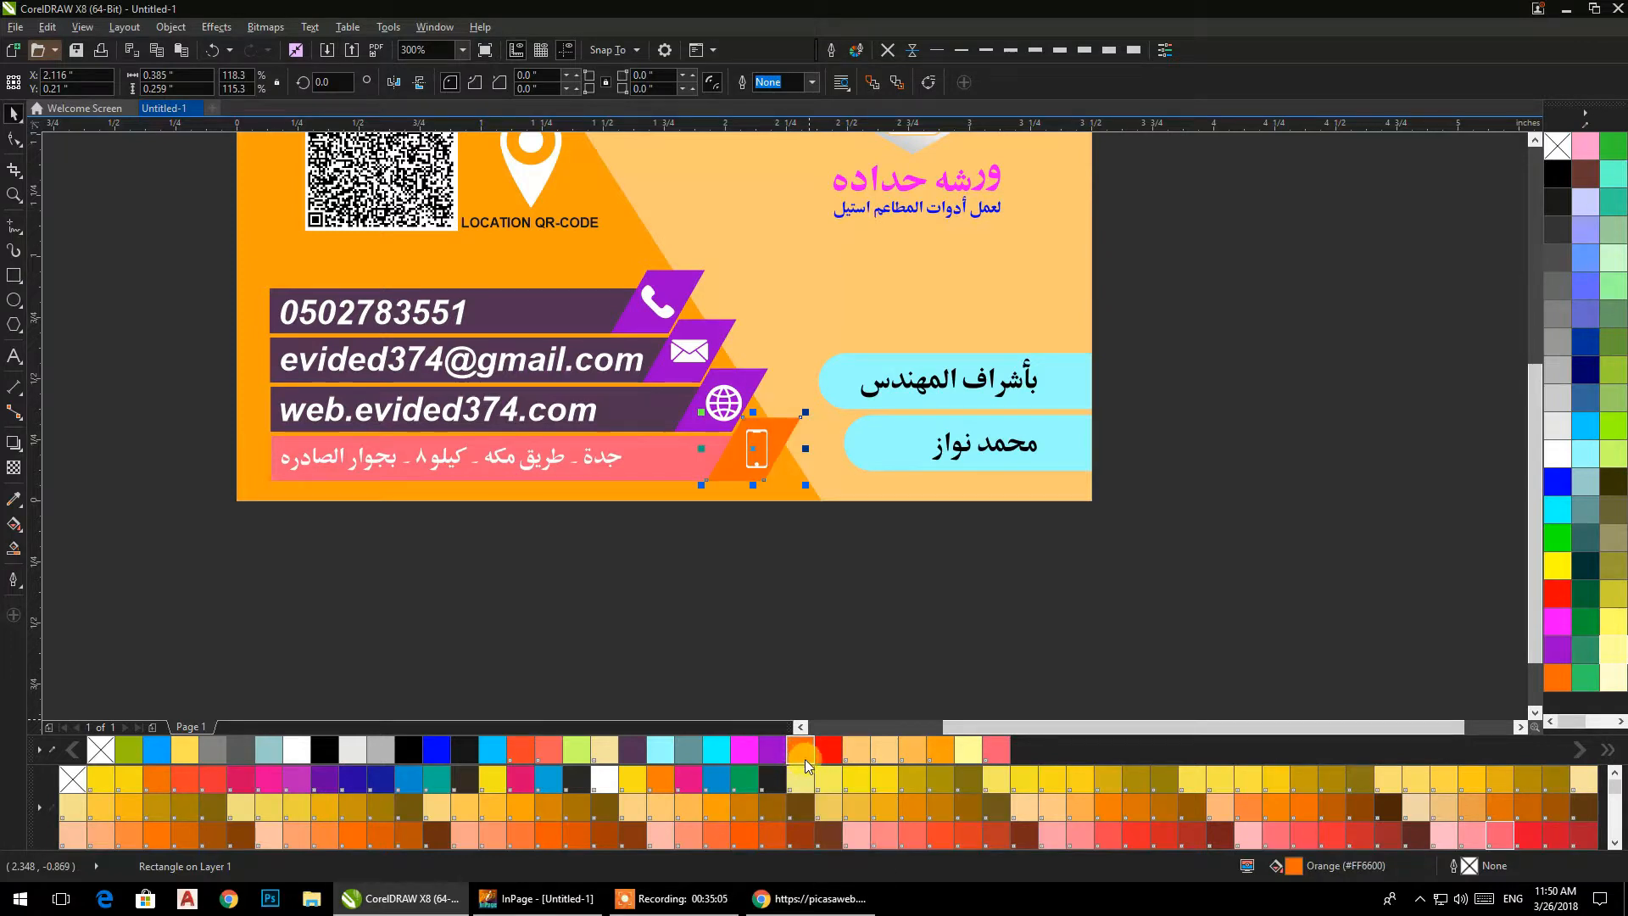
click(1528, 835)
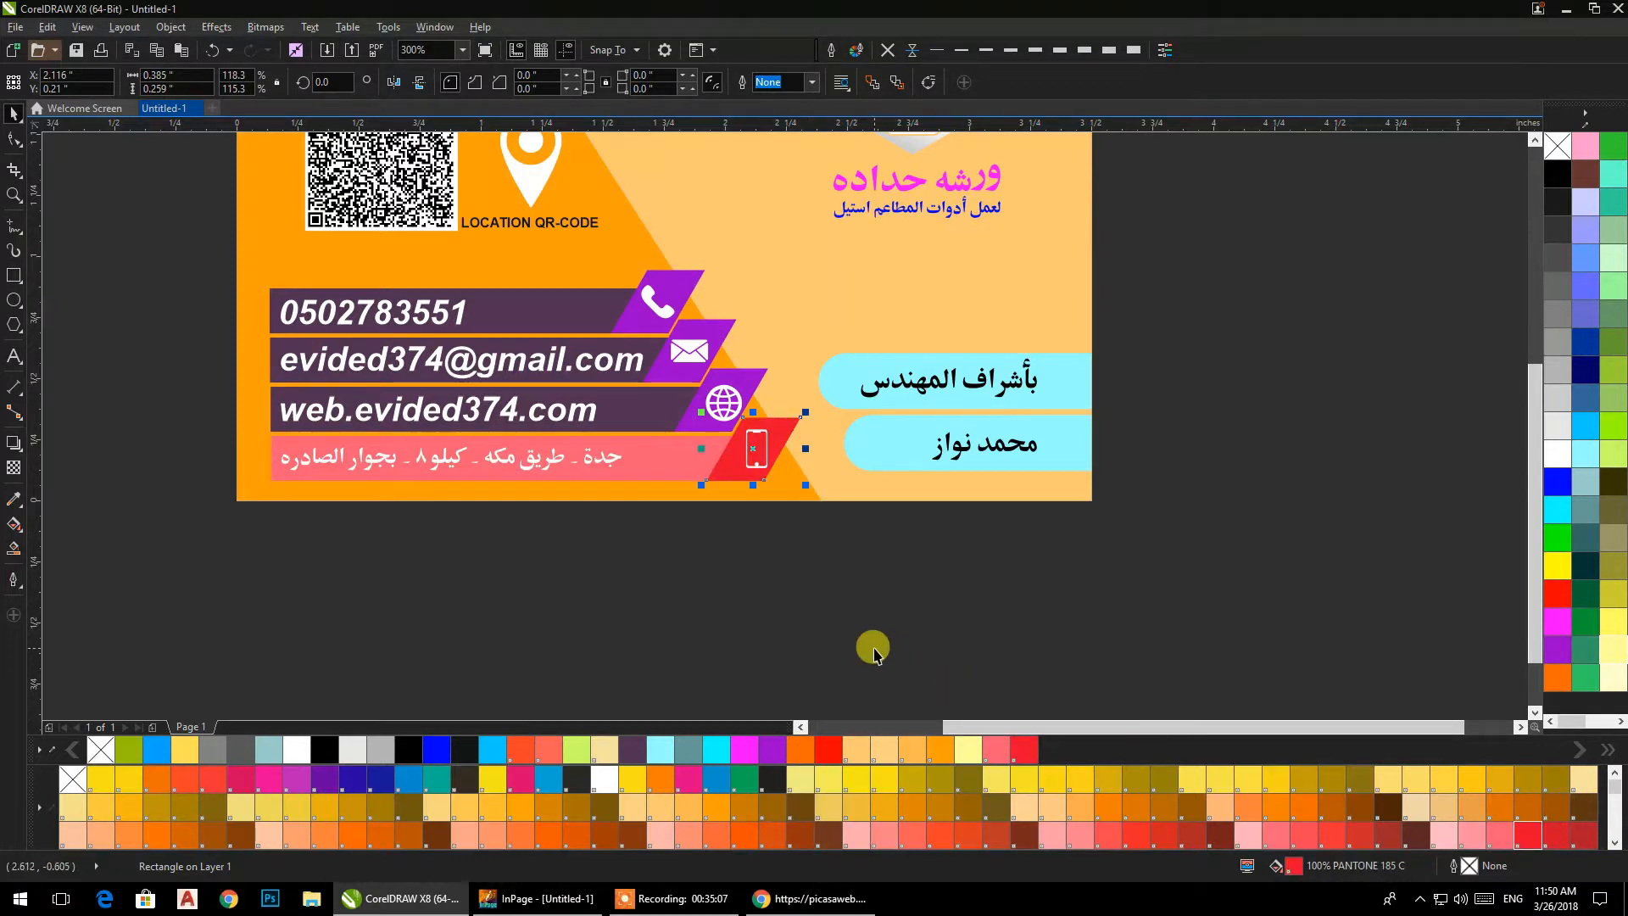
Fill the phone, e-mail and website contact bars with the same PANTONE 184 C as the address bar.
click(629, 404)
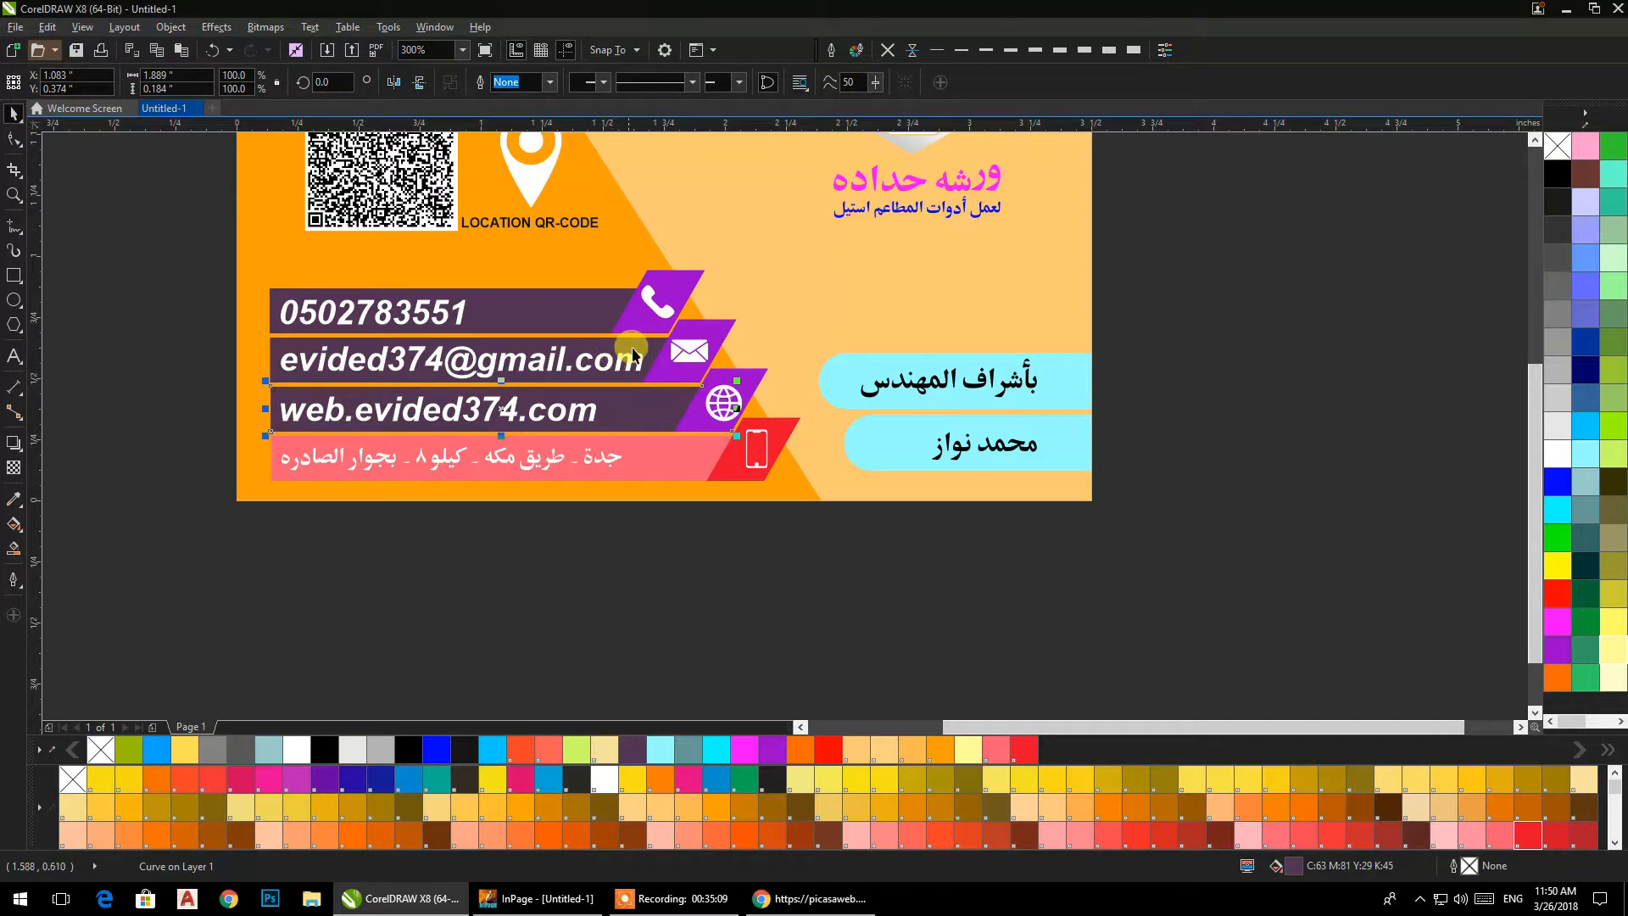
shift+click(632, 354)
shift+click(598, 307)
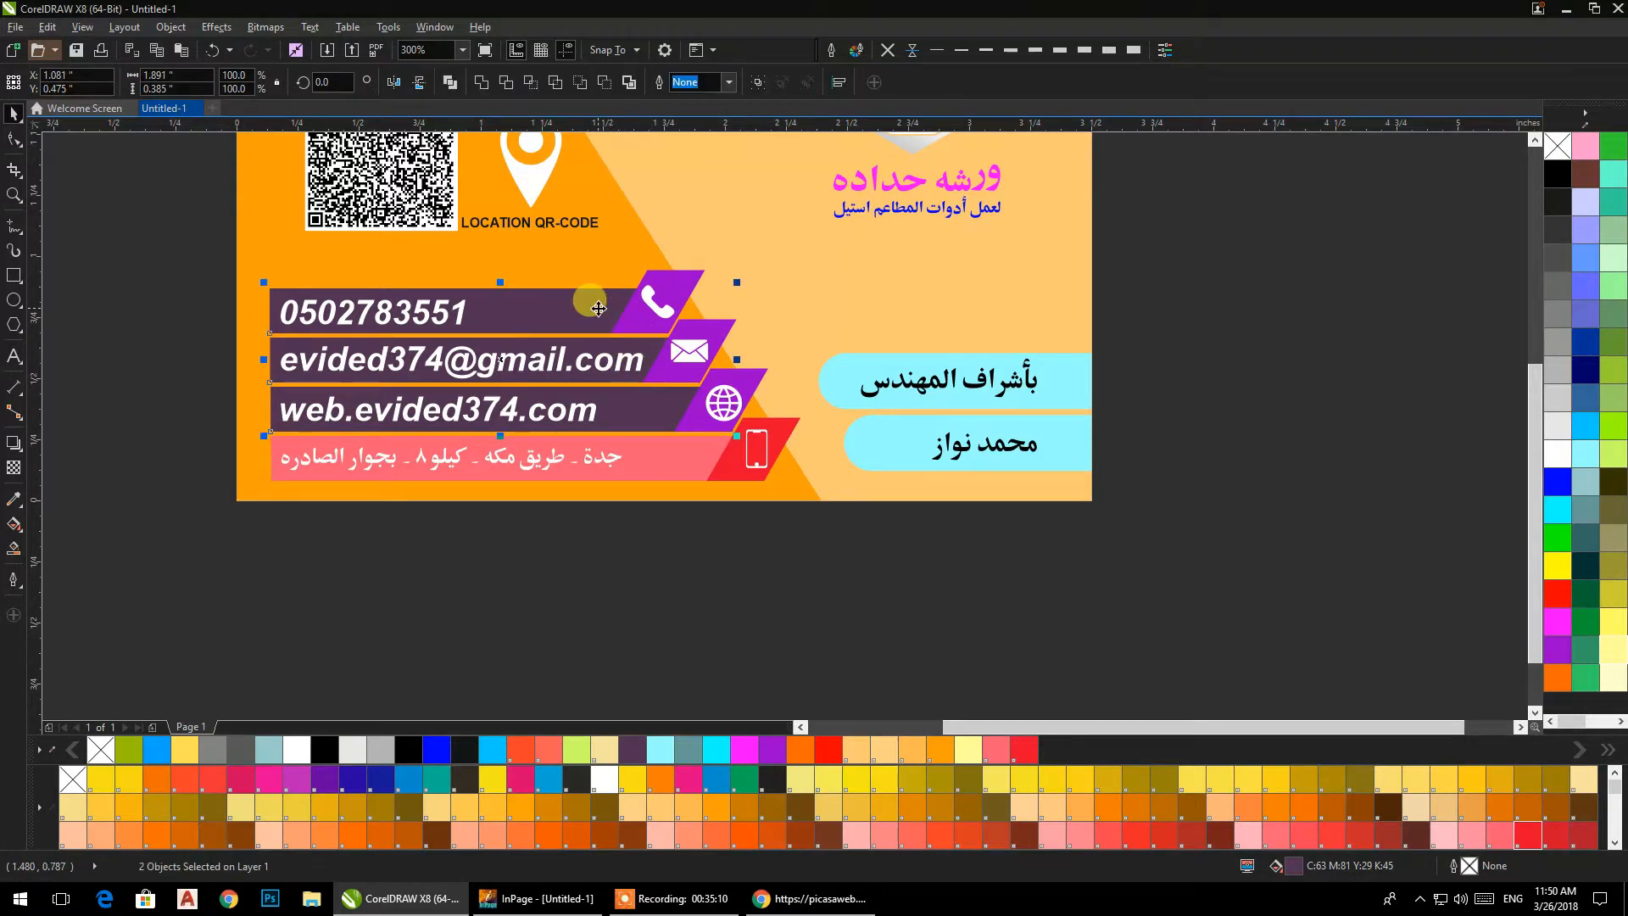
click(1494, 838)
click(669, 611)
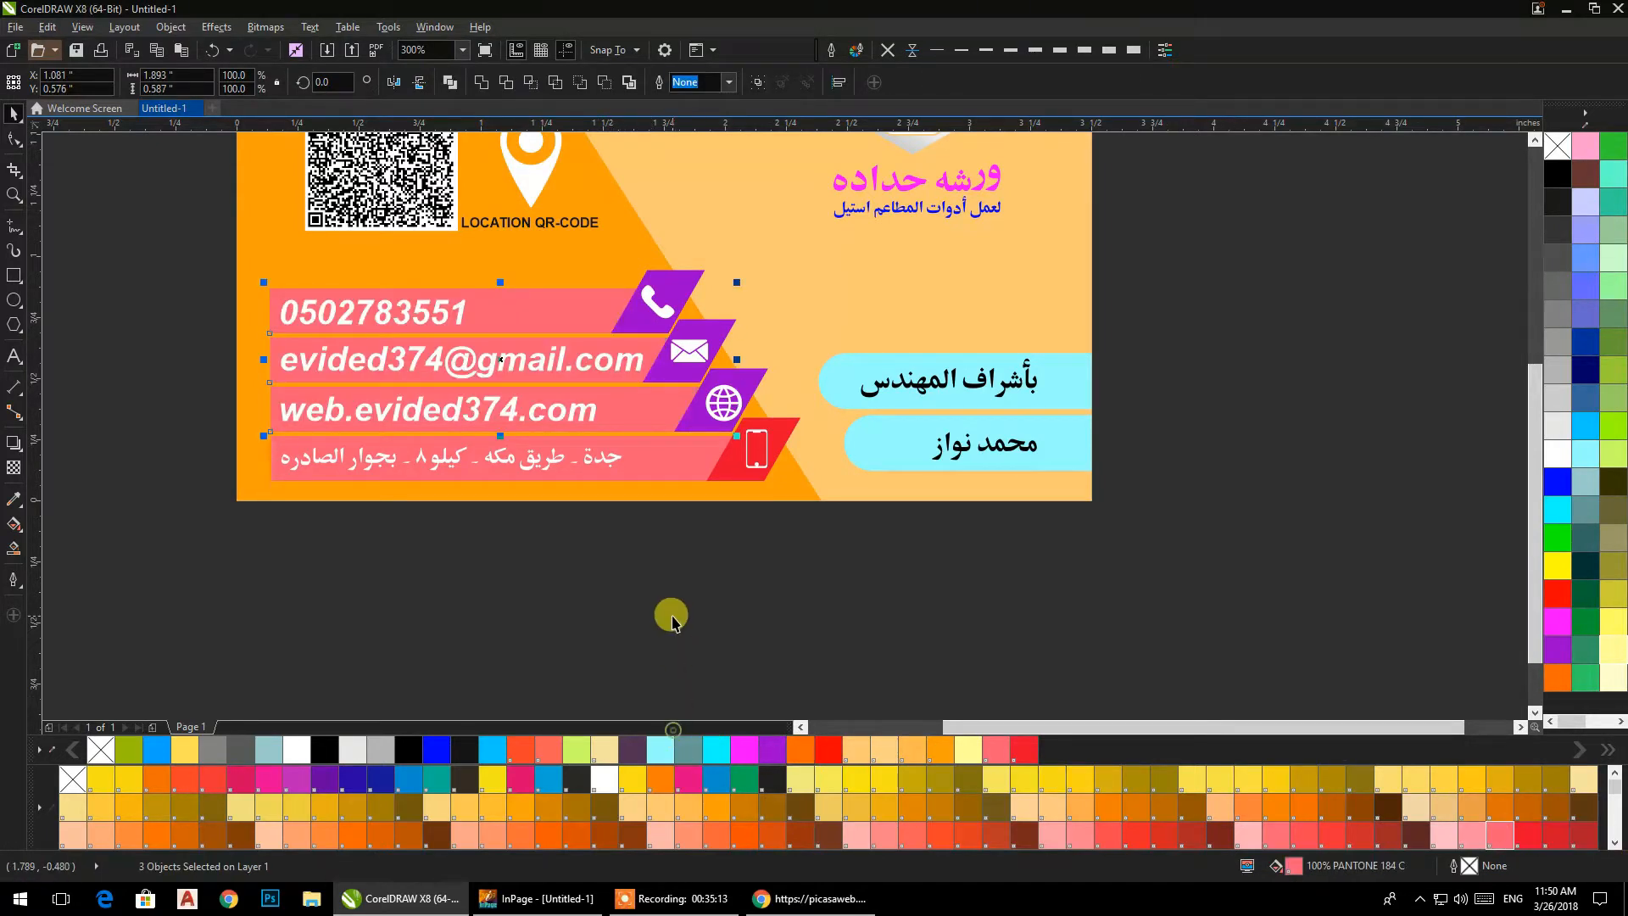
Fill the slanted tabs behind the contact icons with the red PANTONE 185 C.
click(780, 437)
shift+click(756, 372)
shift+click(669, 287)
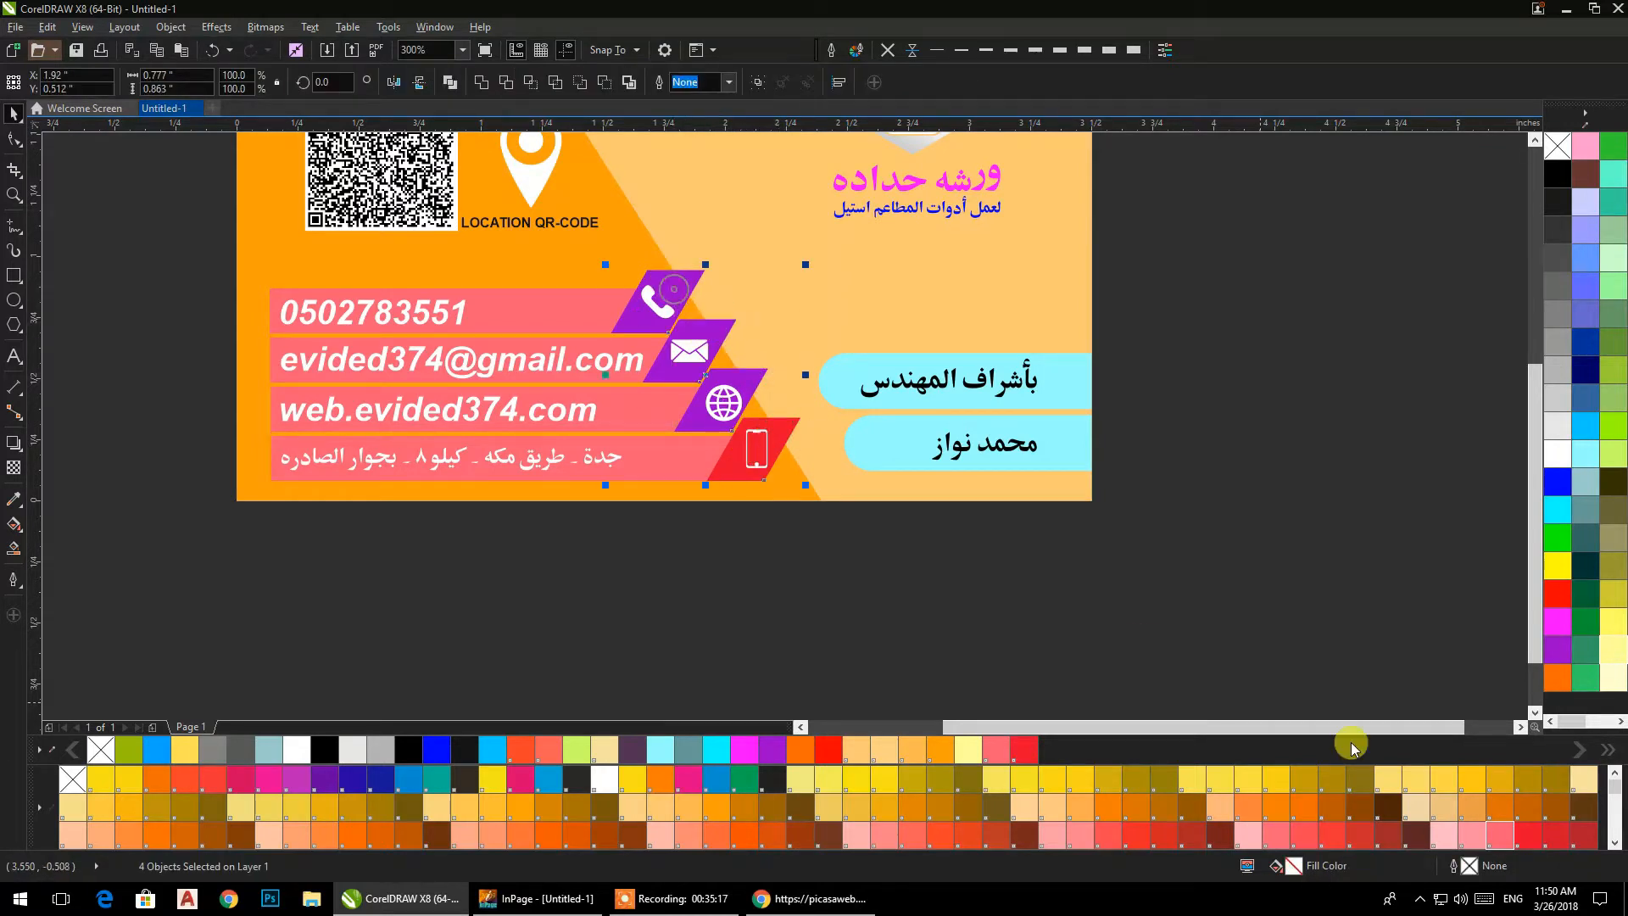
click(1531, 840)
click(873, 648)
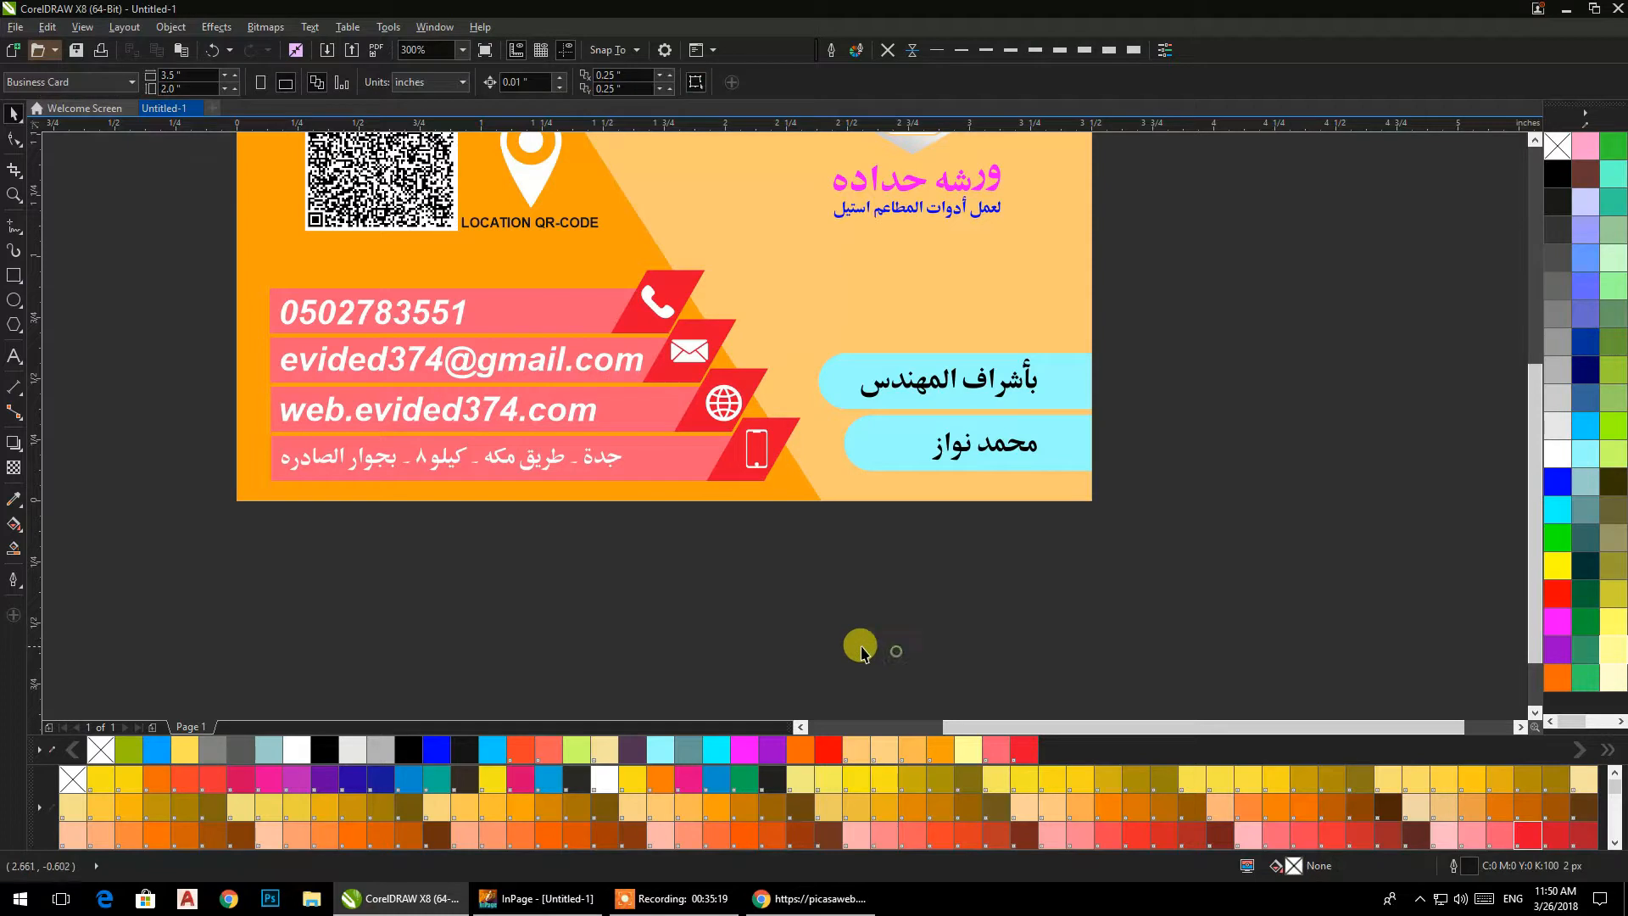
Duplicate the card's base rectangle and slanted panel straight below the card, centred at Y -1.25 in.
scroll(822, 579, down, 1)
drag(822, 579, 736, 569)
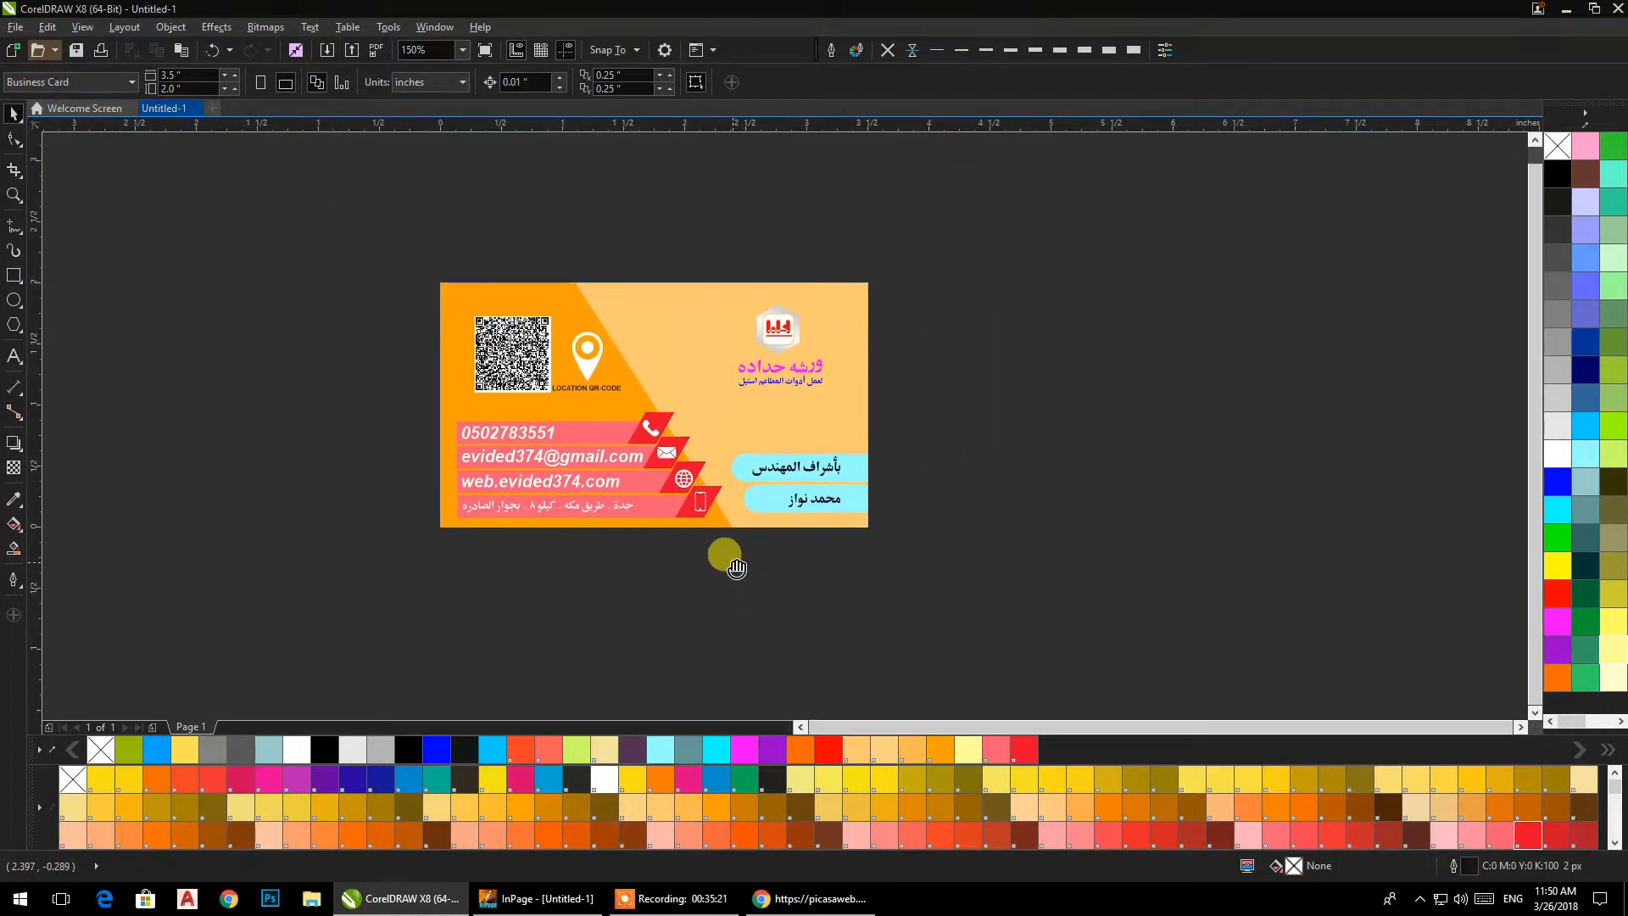
click(648, 300)
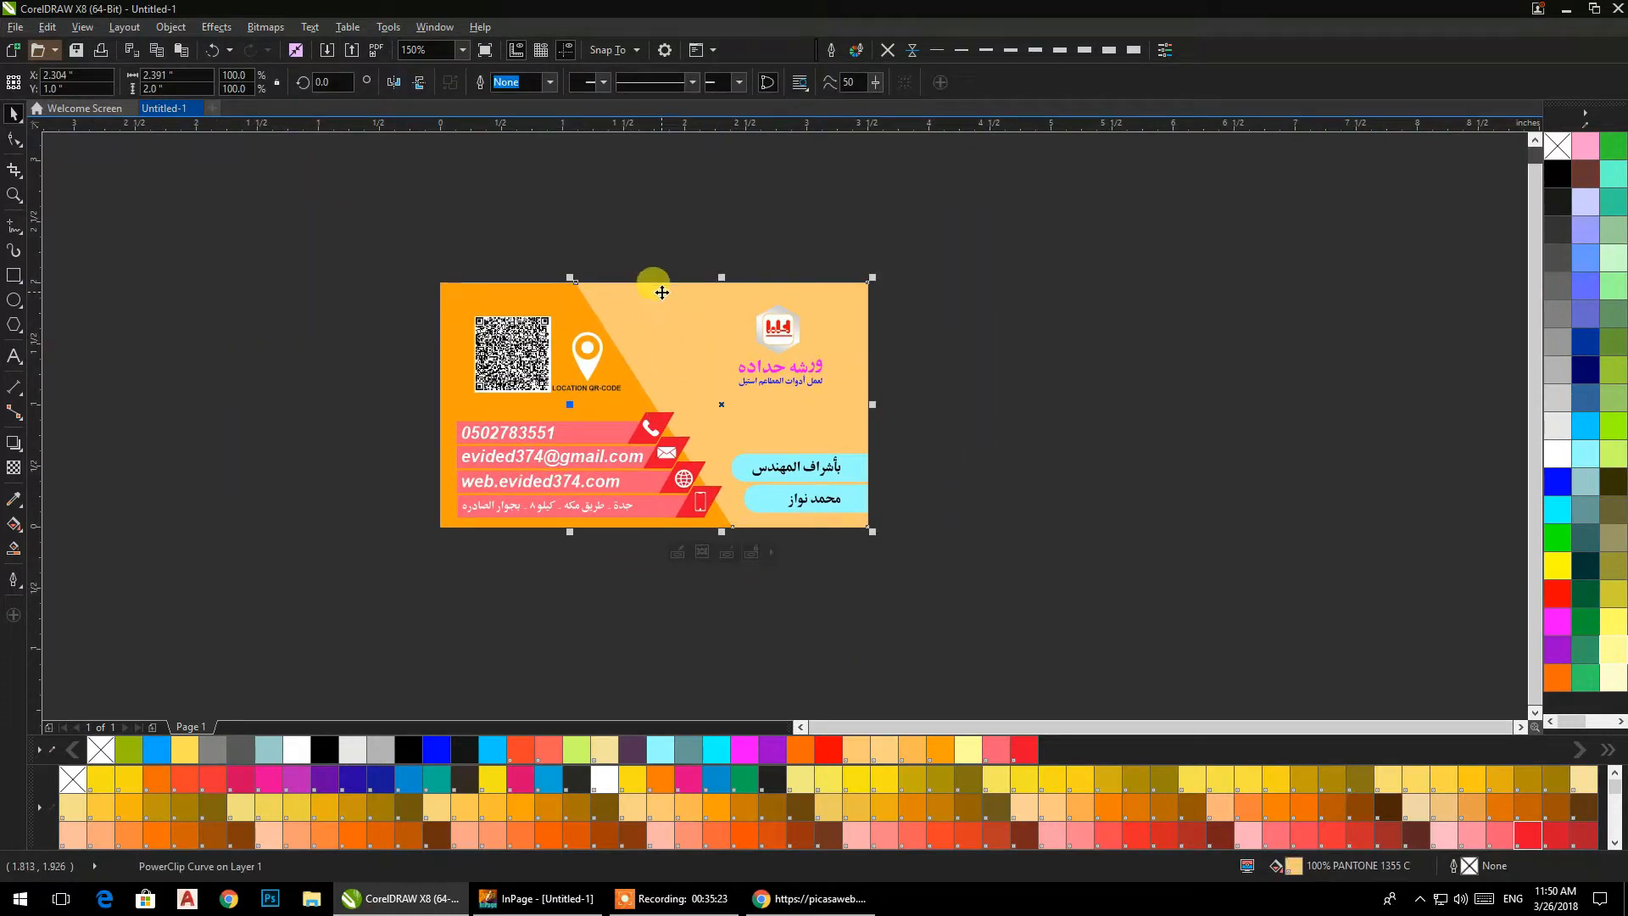
shift+click(543, 285)
shift+click(640, 289)
drag(640, 289, 699, 214)
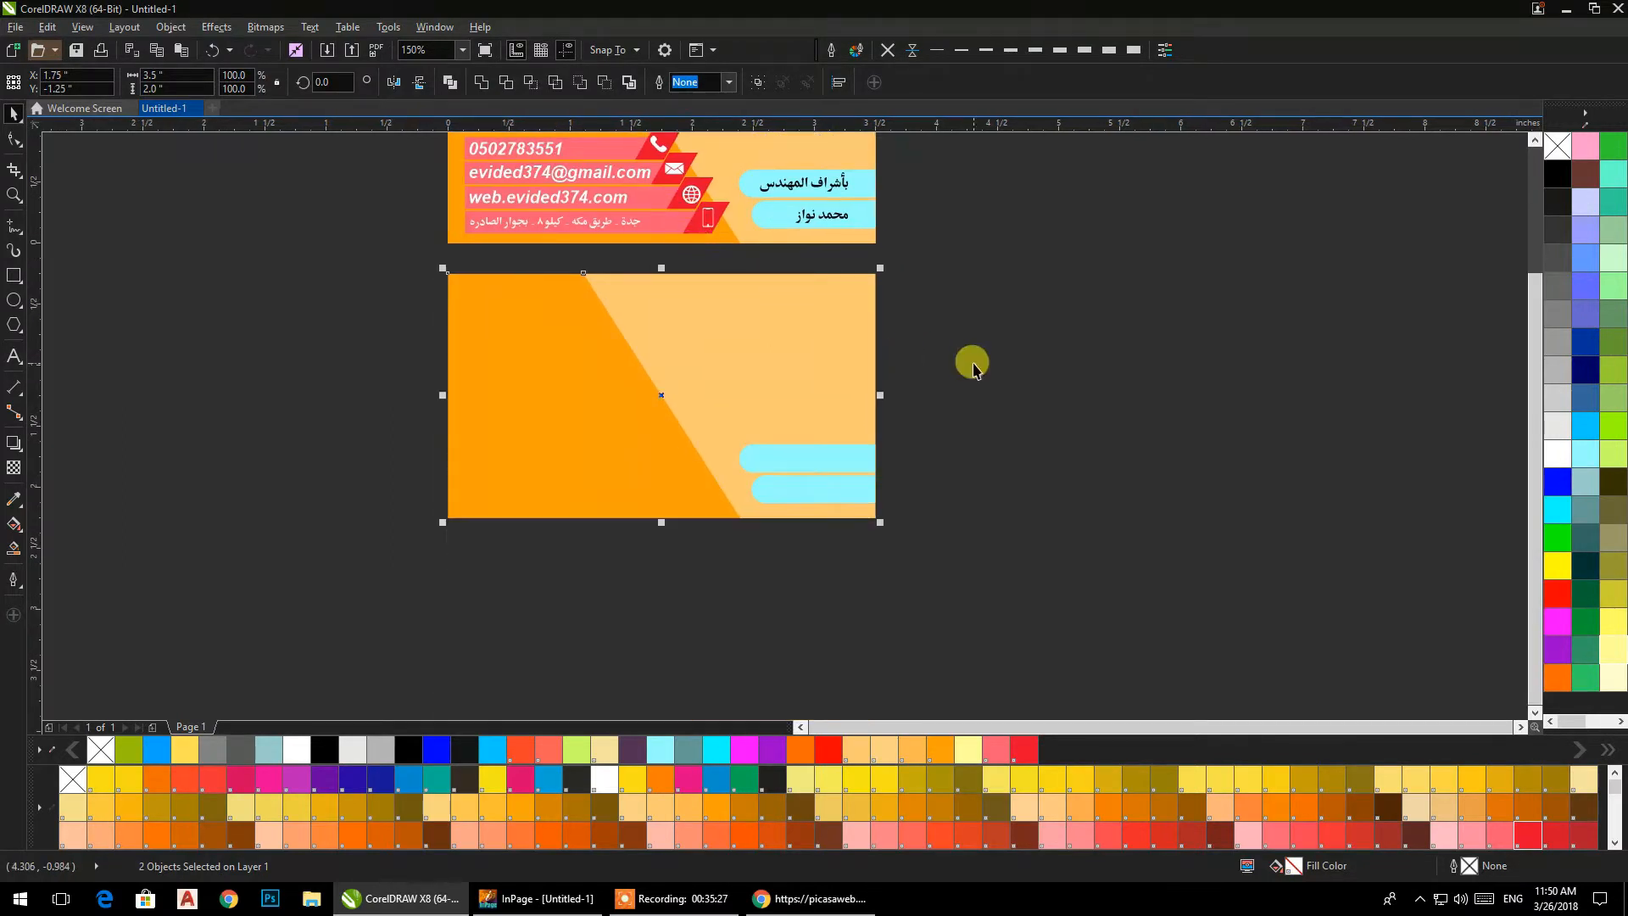
click(972, 362)
Start a line of artistic text in Arial 24 pt below the duplicated card background.
drag(824, 416, 836, 491)
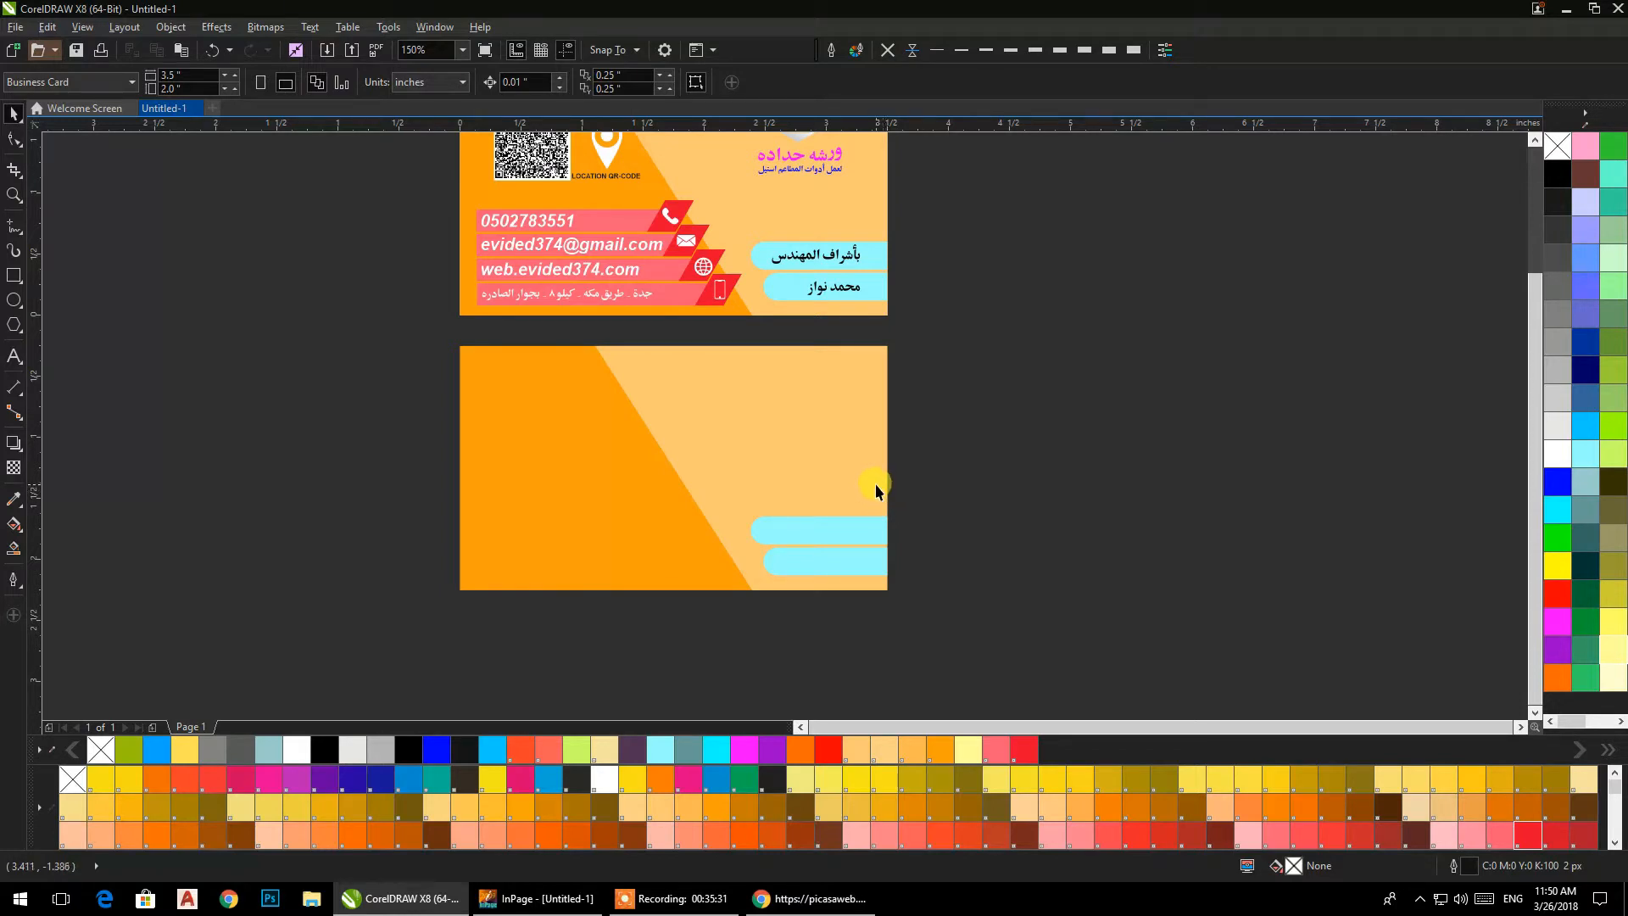
drag(699, 513, 736, 518)
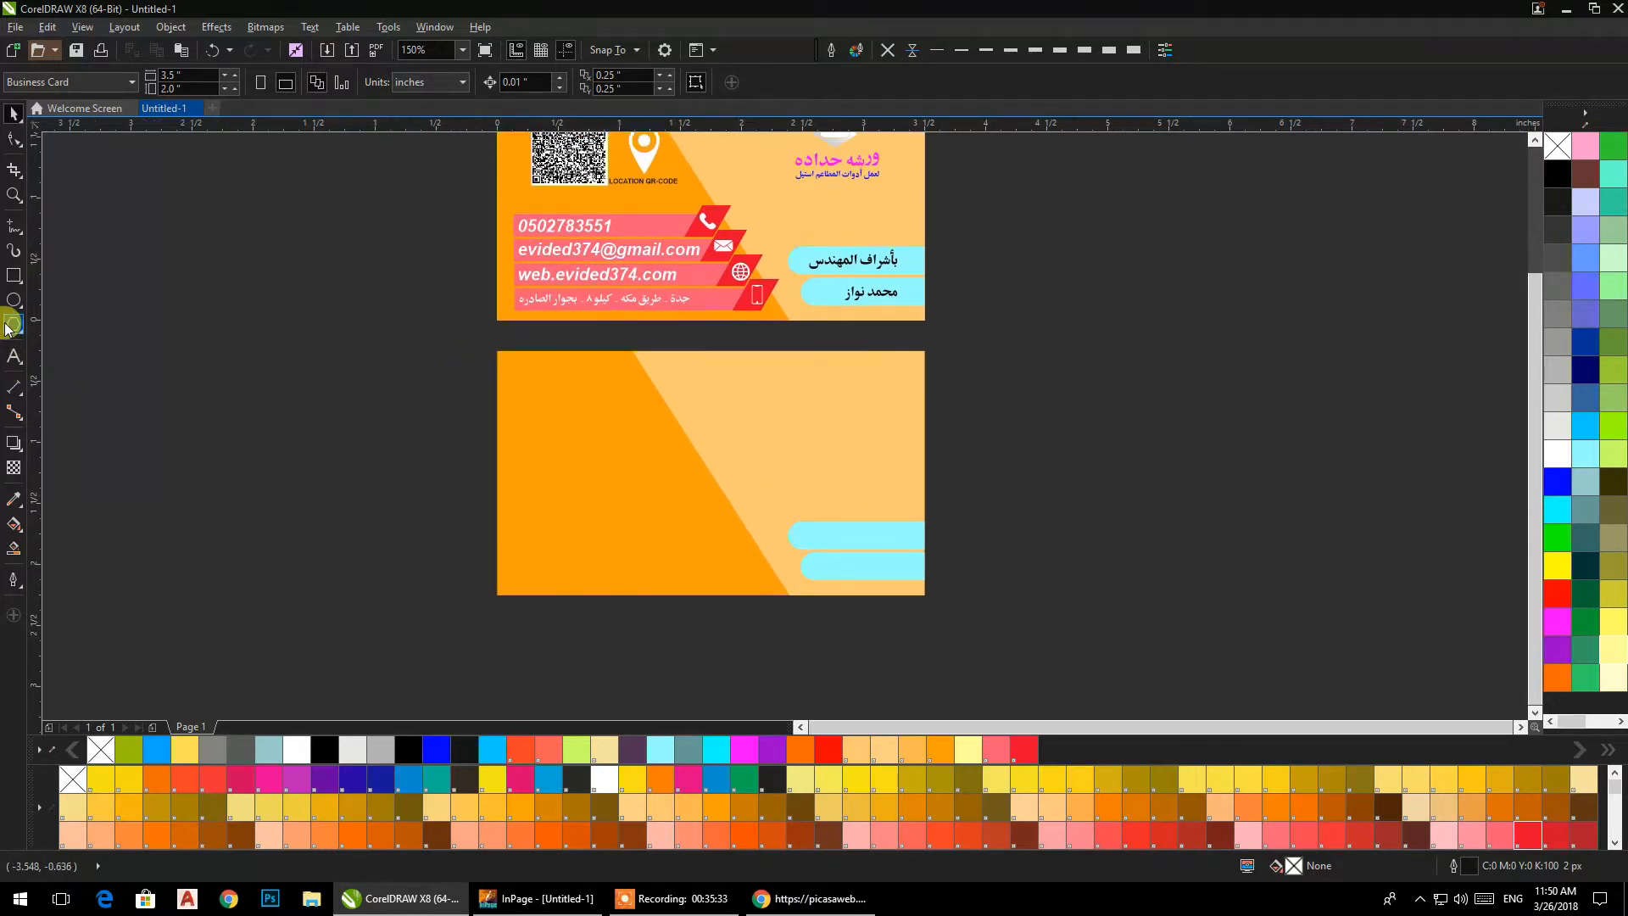
click(14, 356)
click(541, 675)
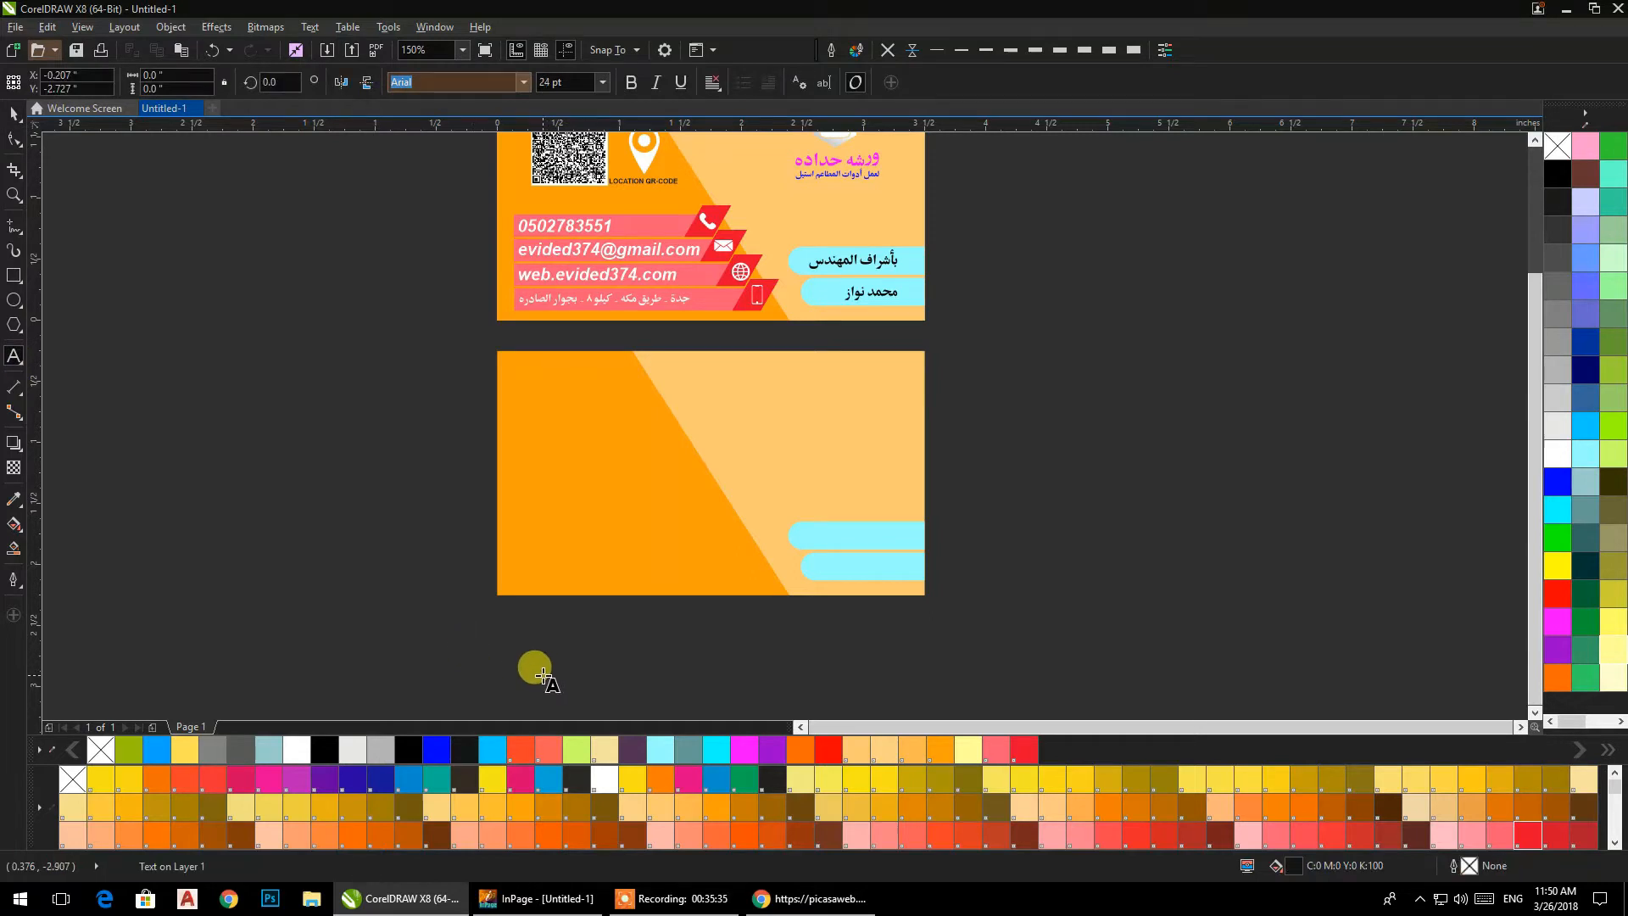
text(Sr)
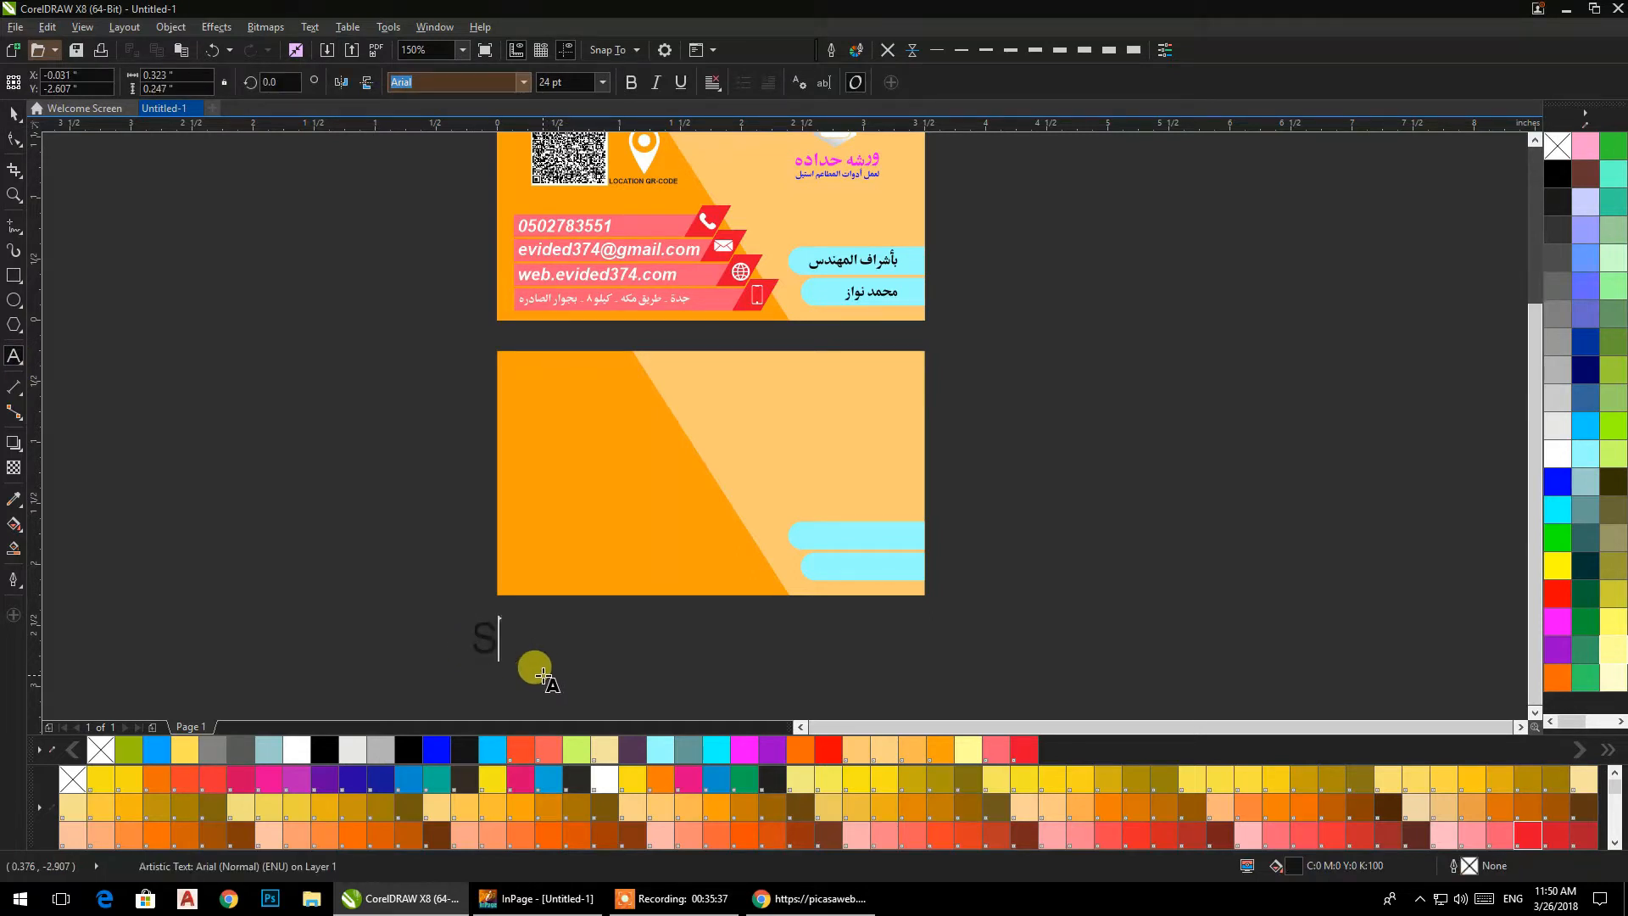
click(674, 898)
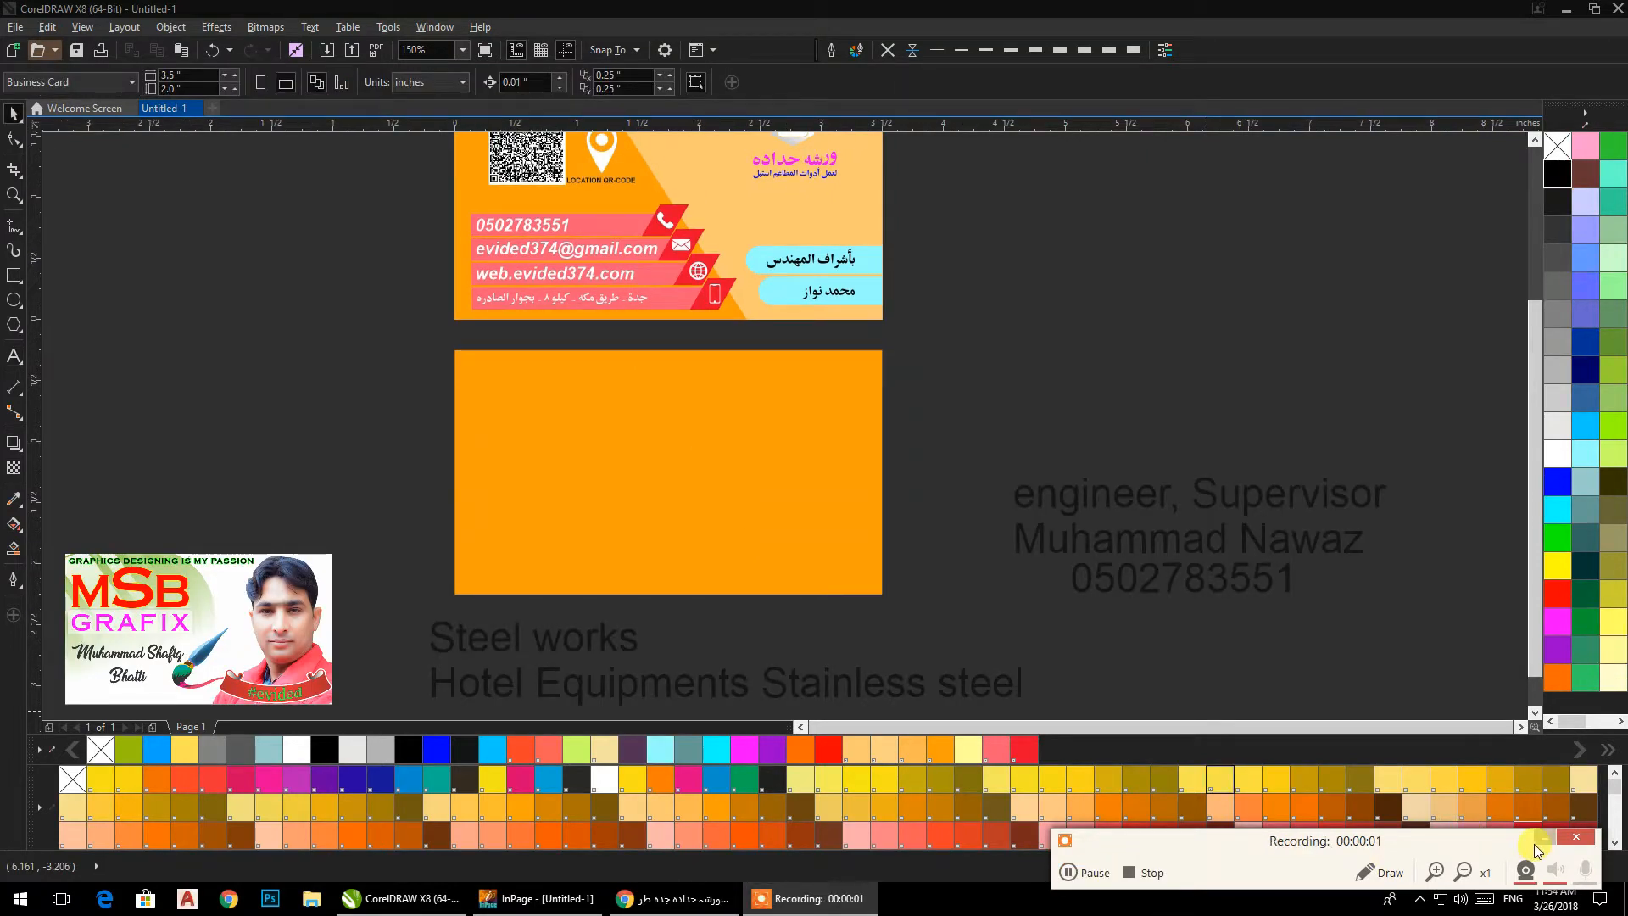
click(1540, 841)
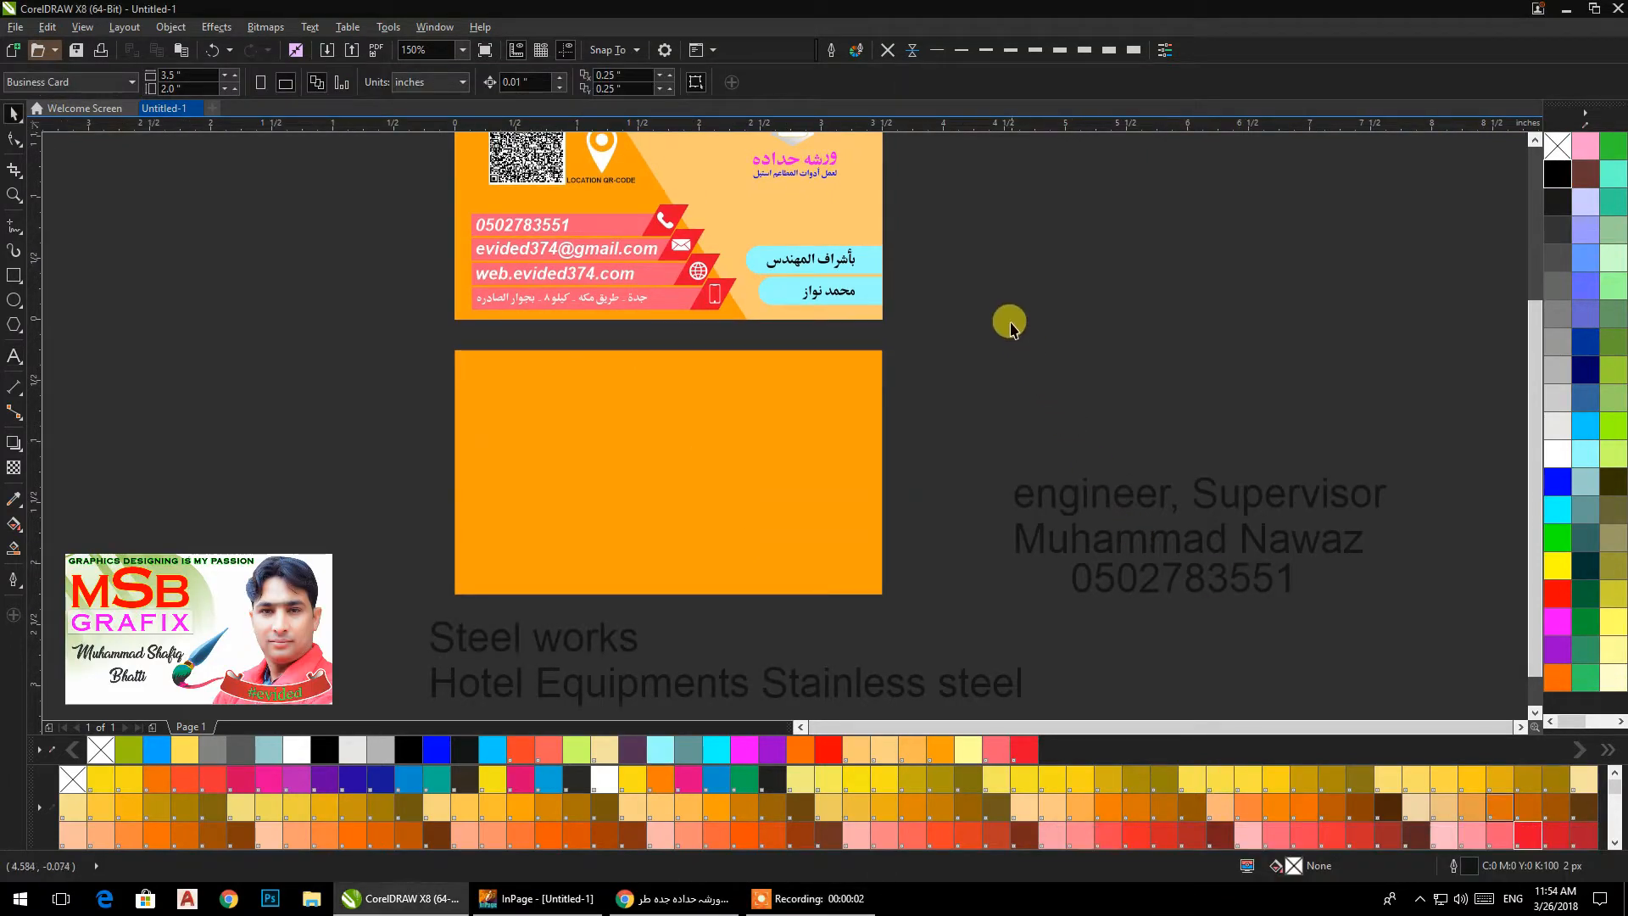
Duplicate the front card's light orange slanted panel in place and skew the copy so its lower edge shifts slightly right.
drag(978, 342, 1021, 444)
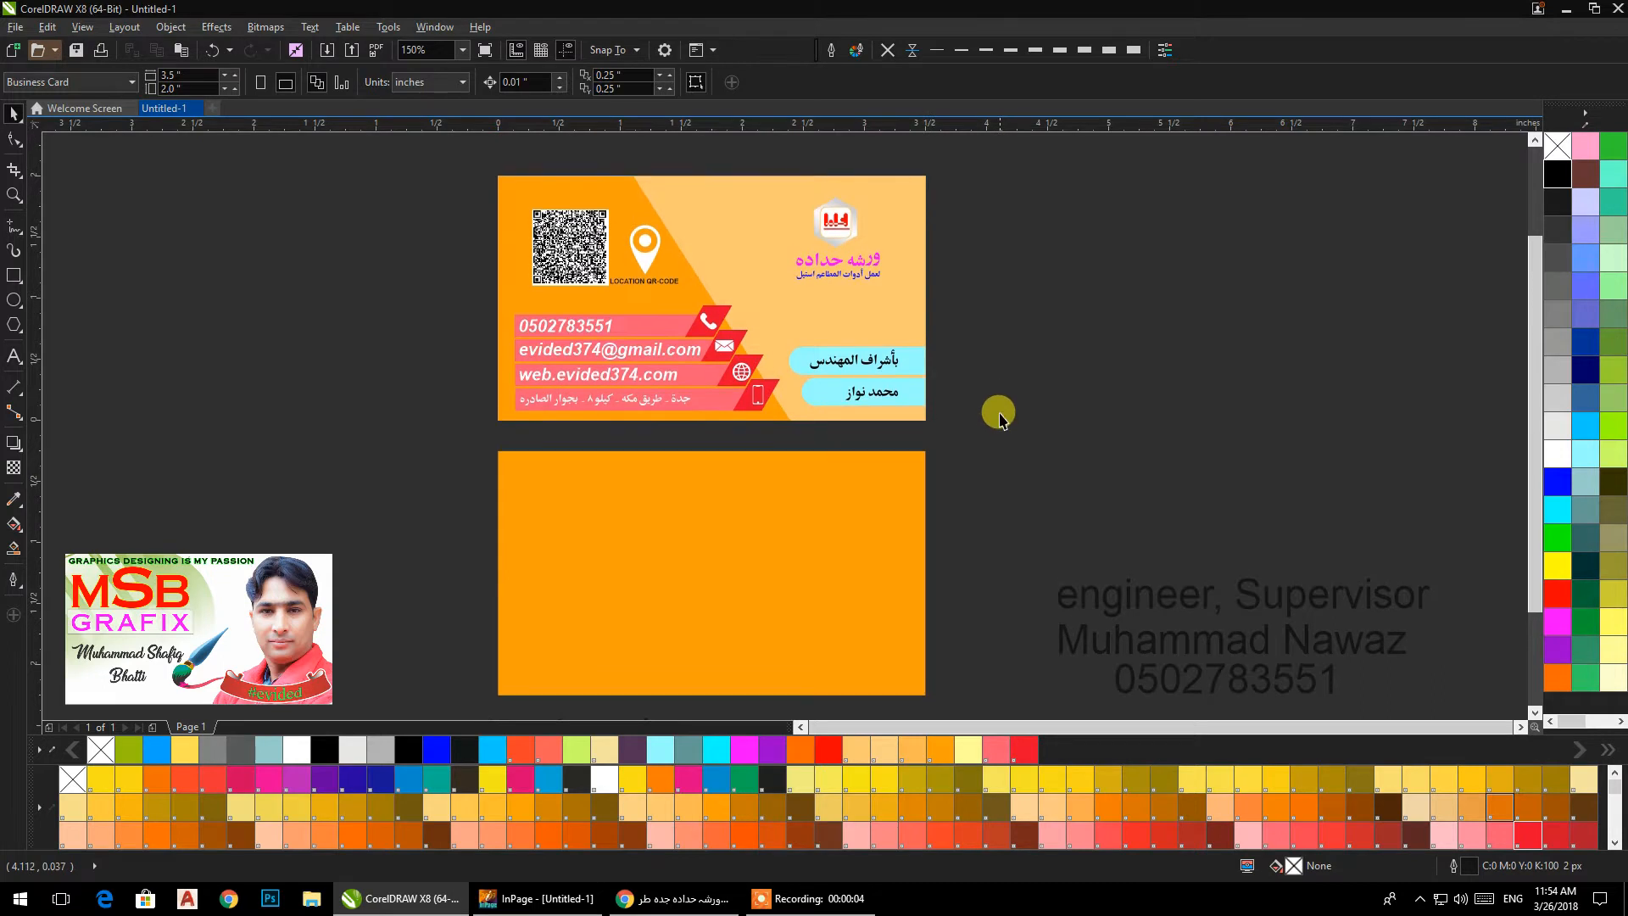
click(847, 324)
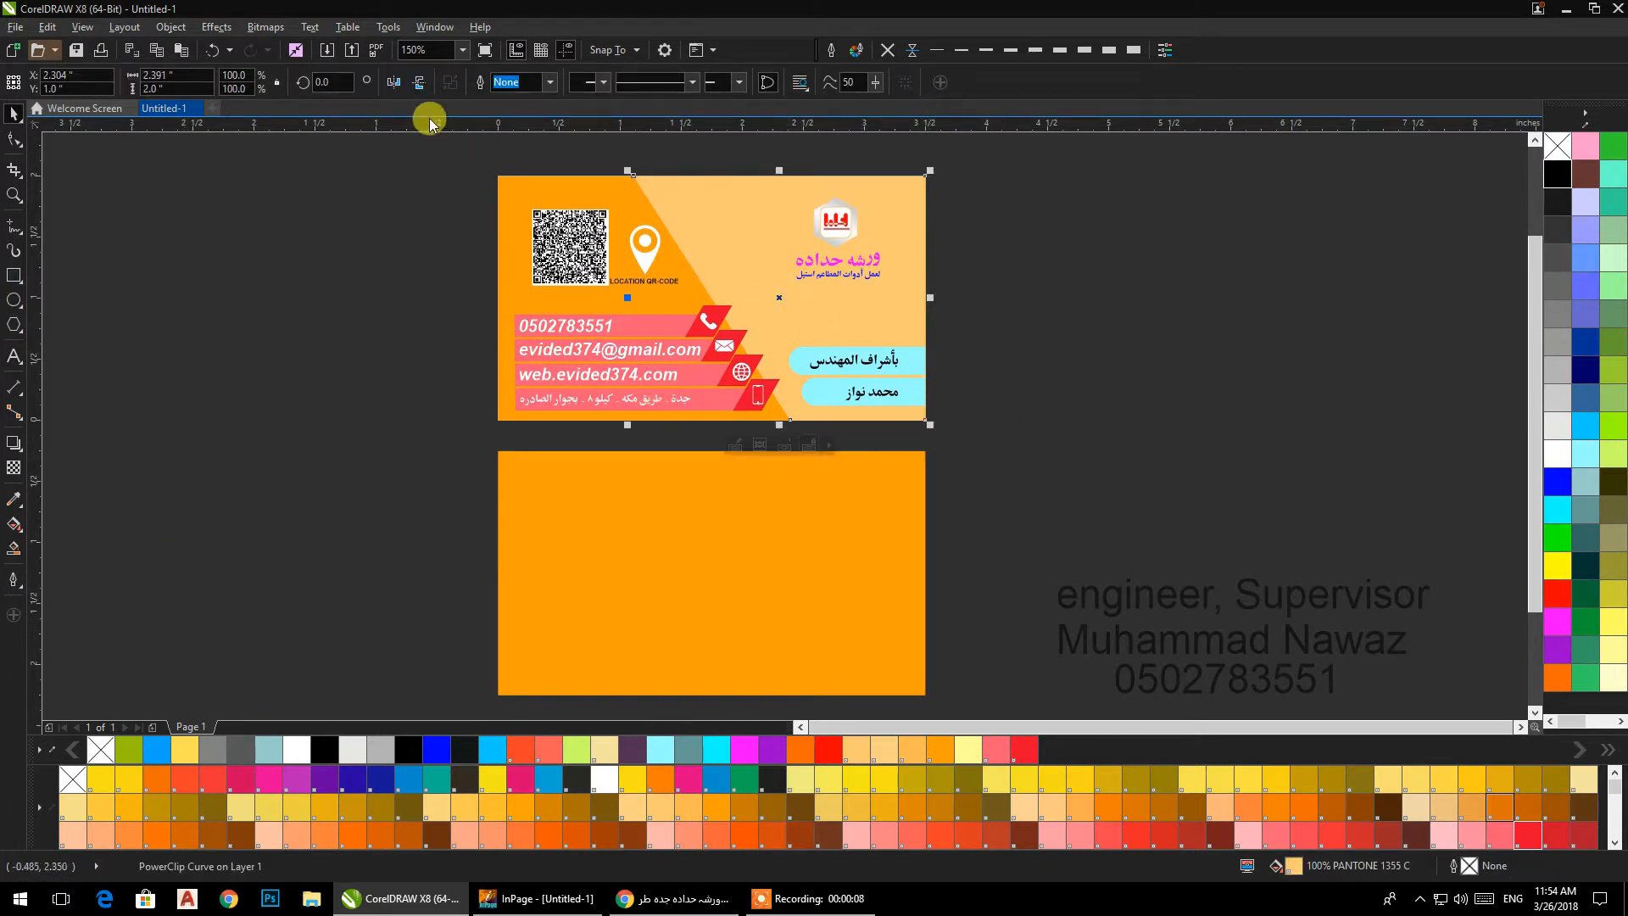
click(793, 384)
click(791, 406)
click(790, 404)
drag(782, 428, 801, 428)
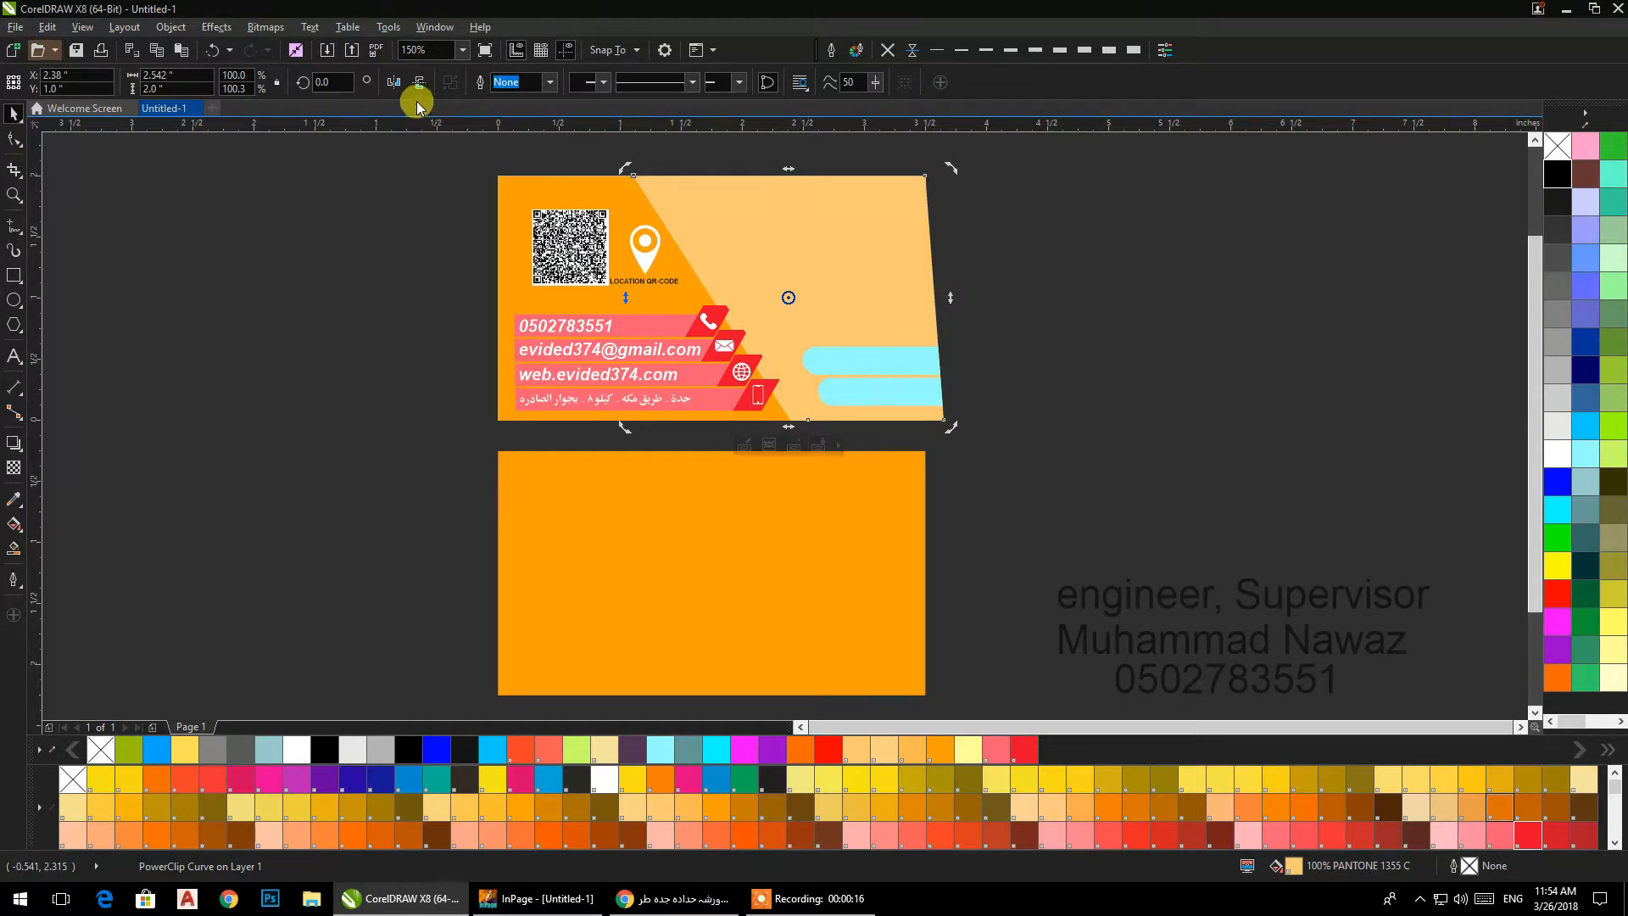
Move the skewed panel copy's lower-right node back to the card's corner.
click(14, 139)
mouse_move(943, 421)
mouse_down()
mouse_move(903, 420)
mouse_move(924, 421)
mouse_up()
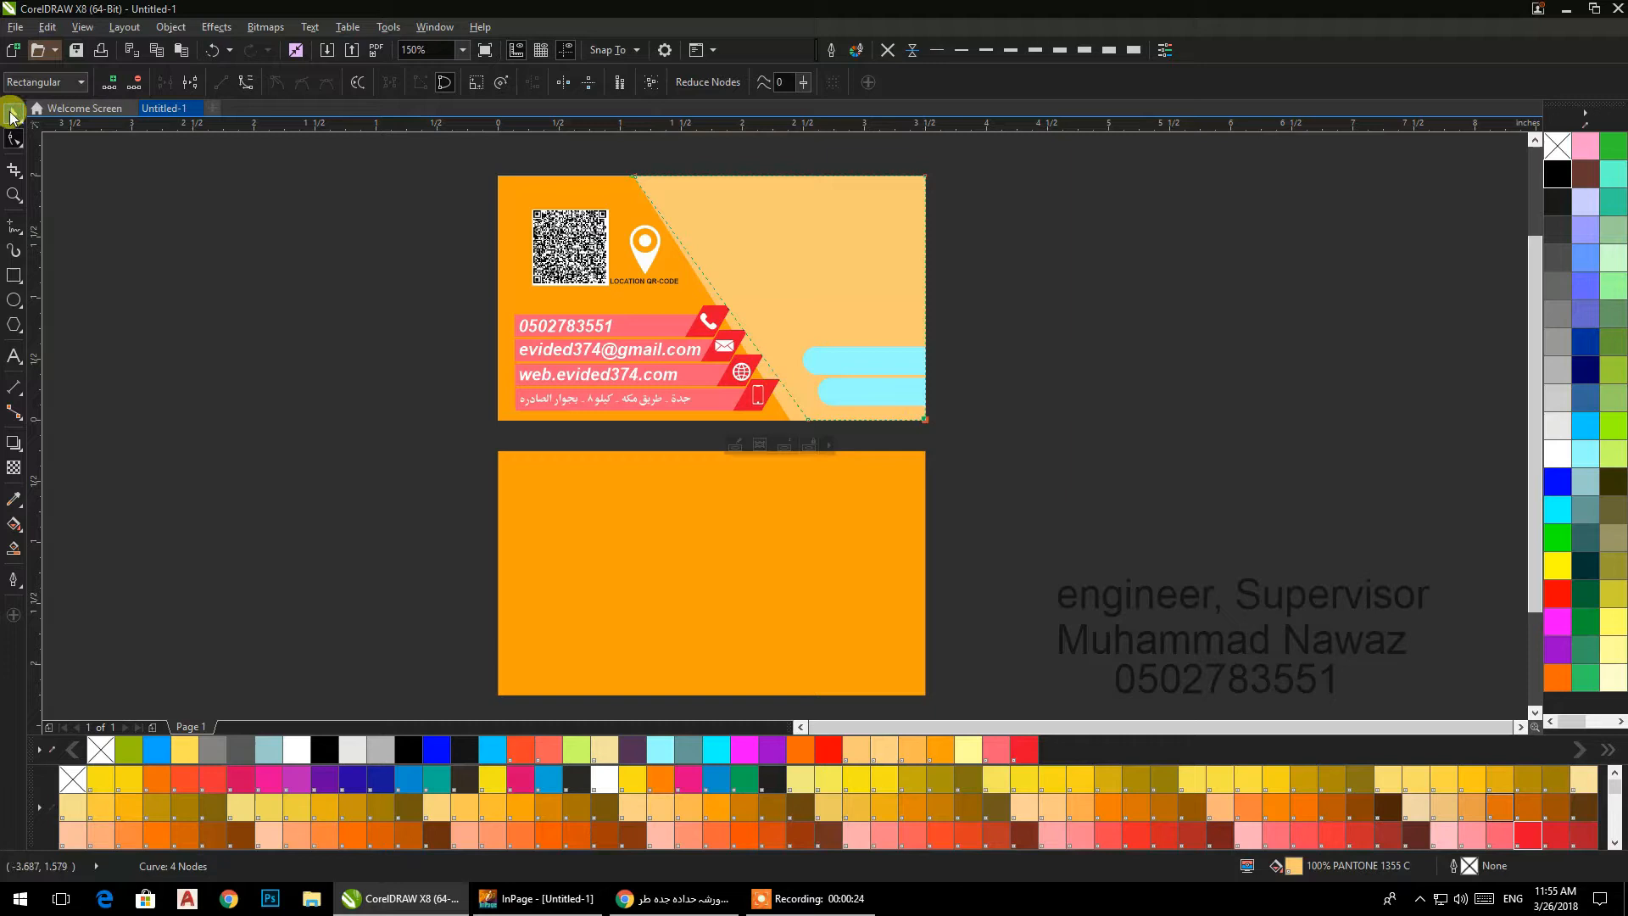
click(11, 117)
Give the reshaped panel copy a black hairline outline and no fill, after trying a near-black fill (#1A1A1A).
click(906, 253)
click(1558, 201)
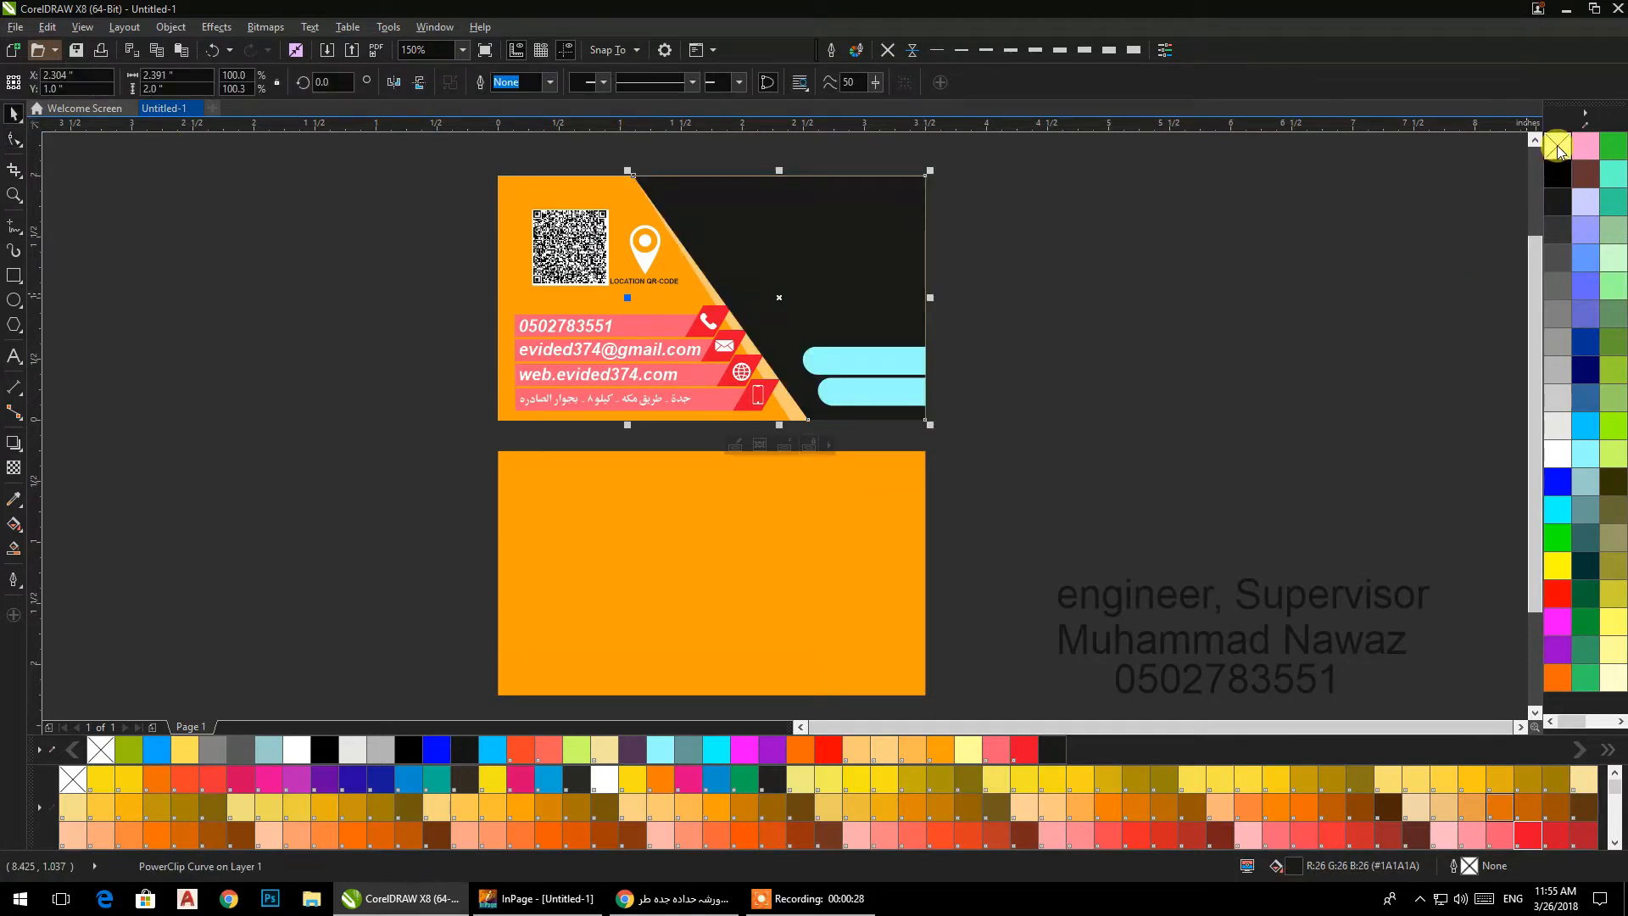
right_click(1560, 175)
click(1556, 146)
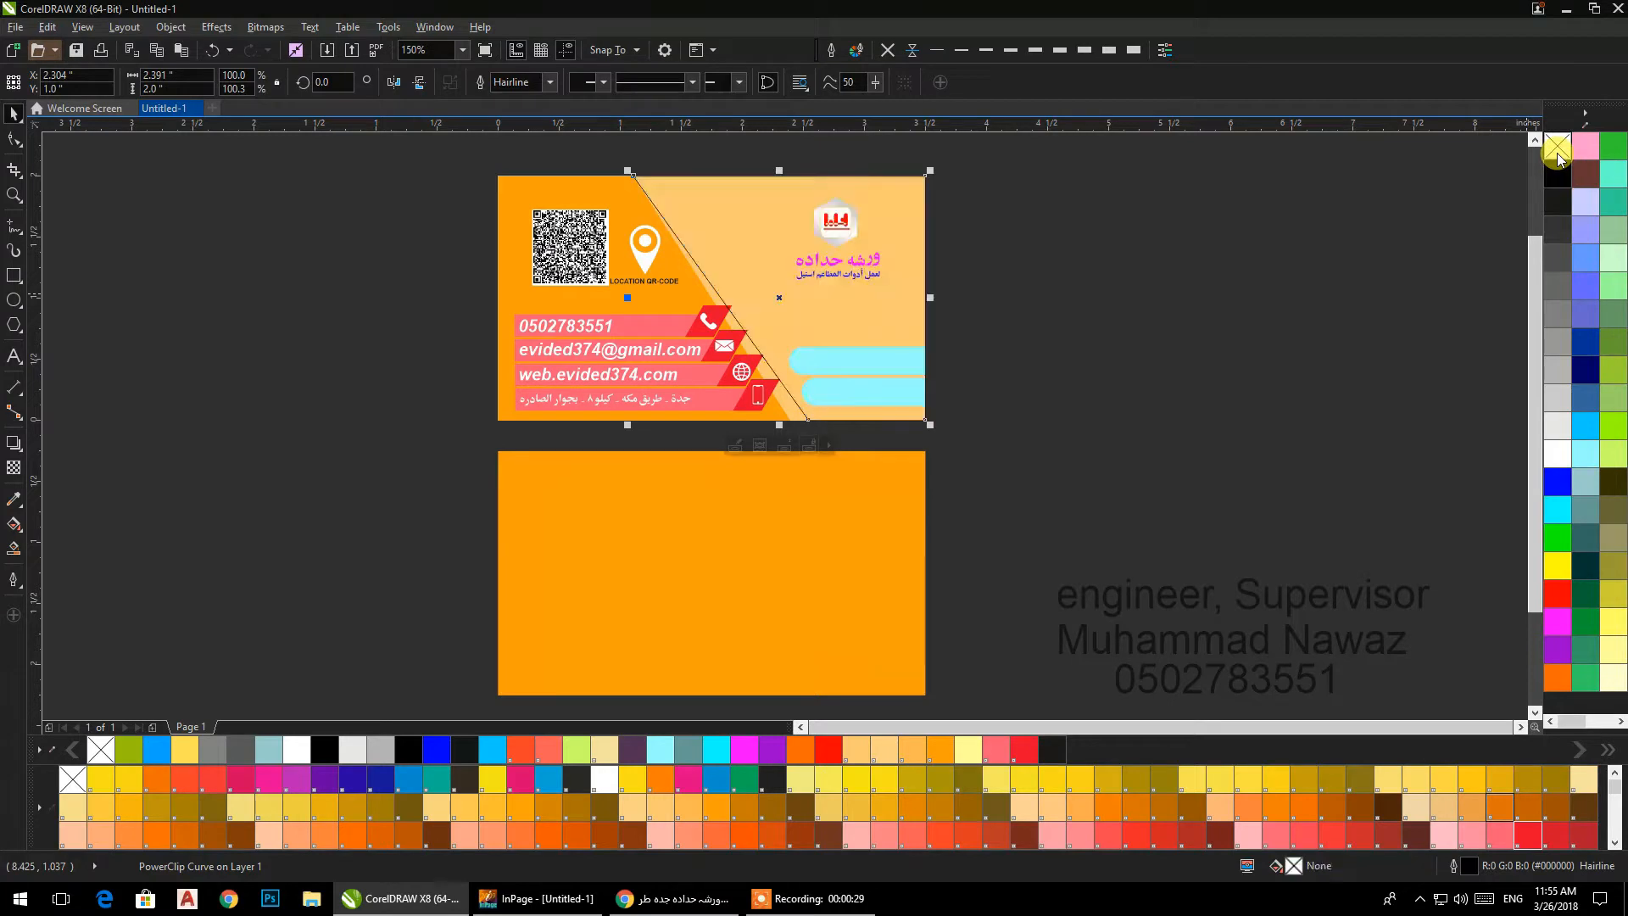
click(1070, 276)
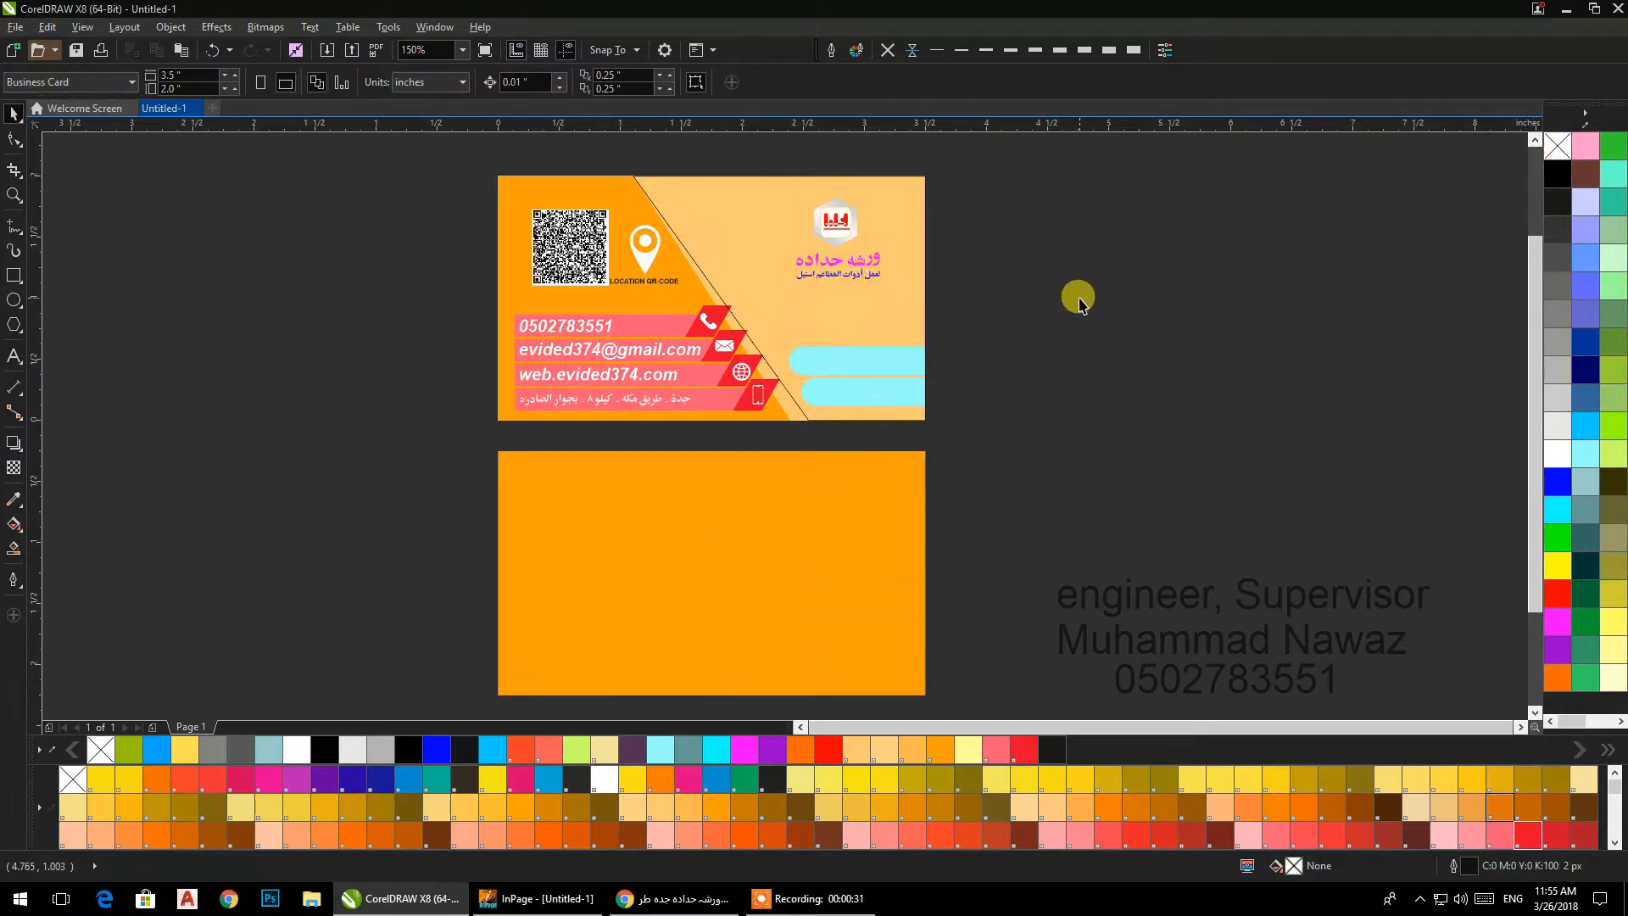
Delete the two cyan name bars from the original light orange panel's PowerClip contents.
click(789, 418)
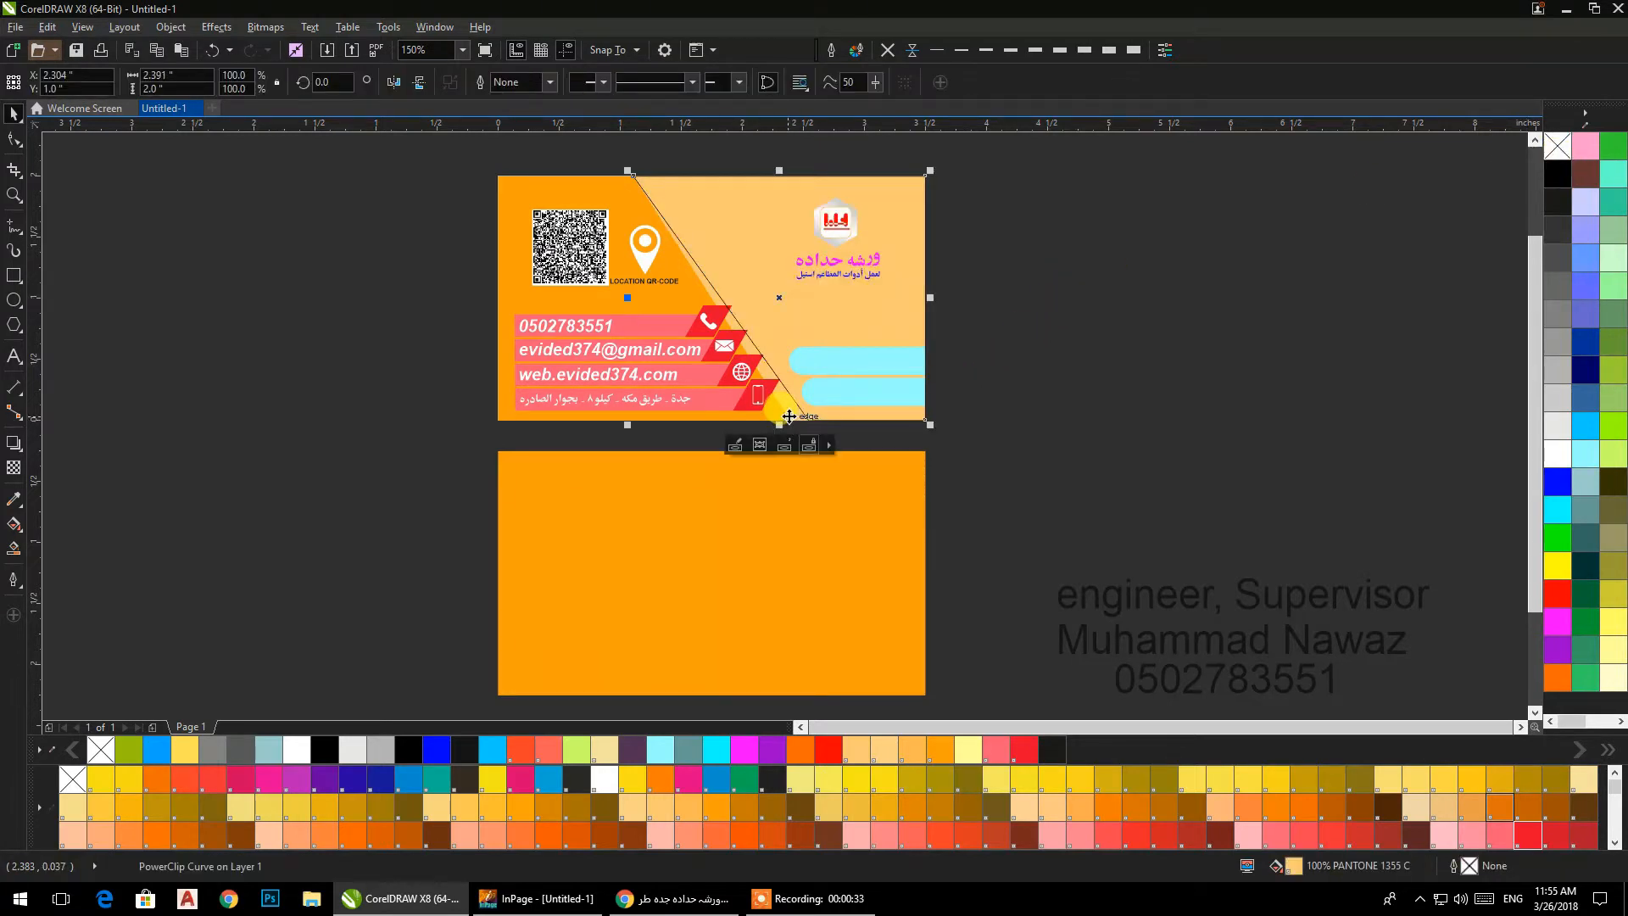
click(735, 444)
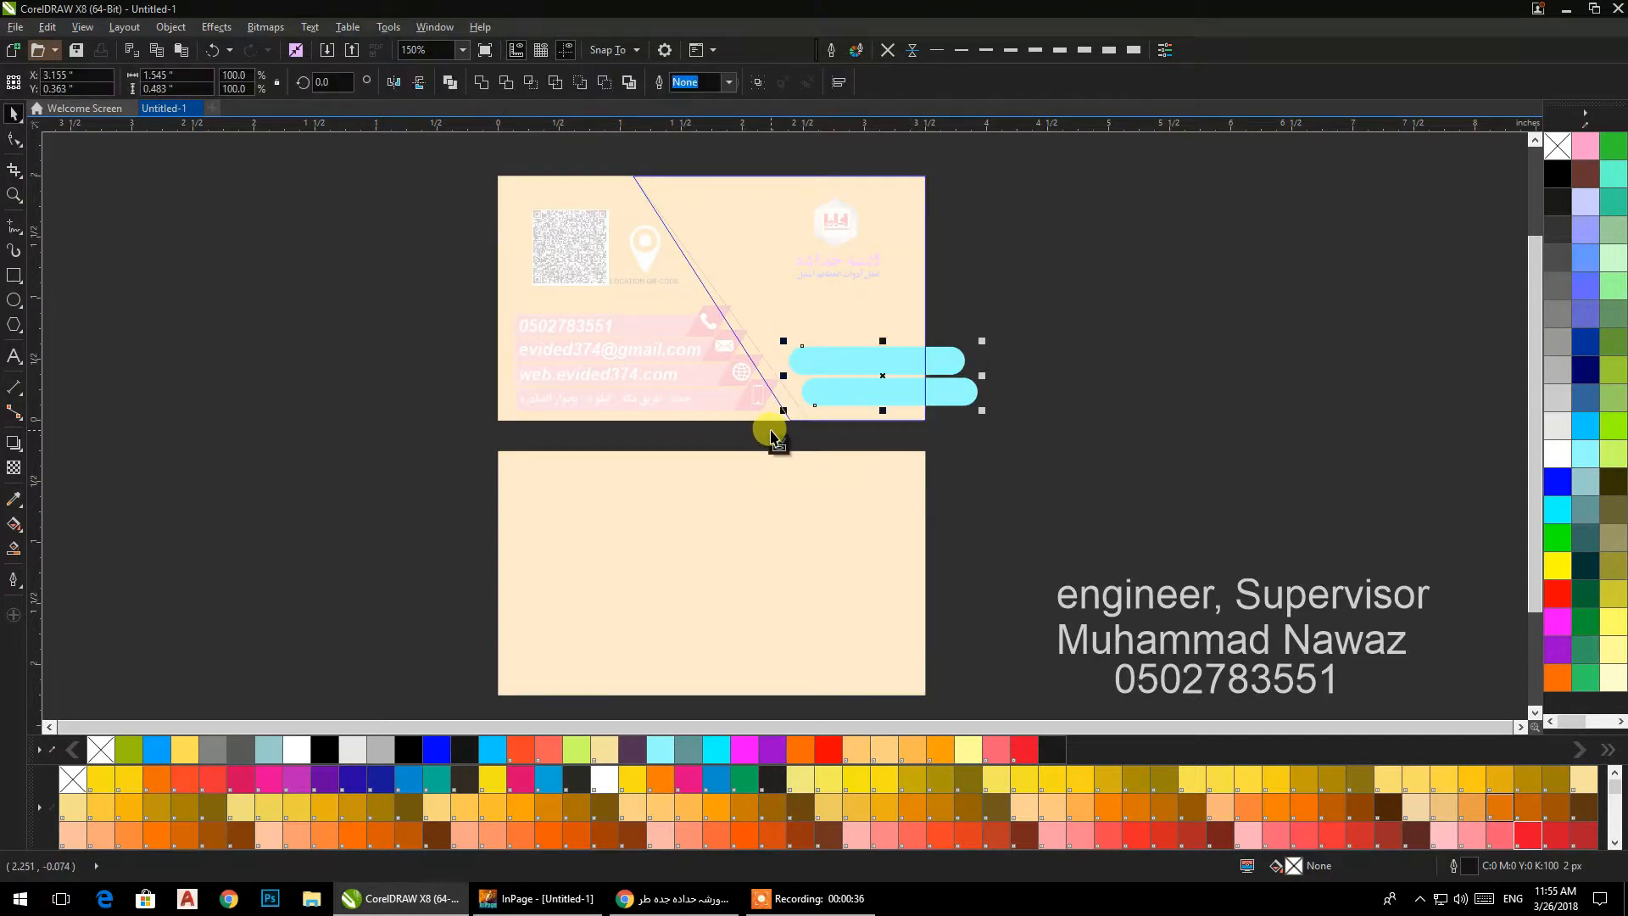
click(778, 446)
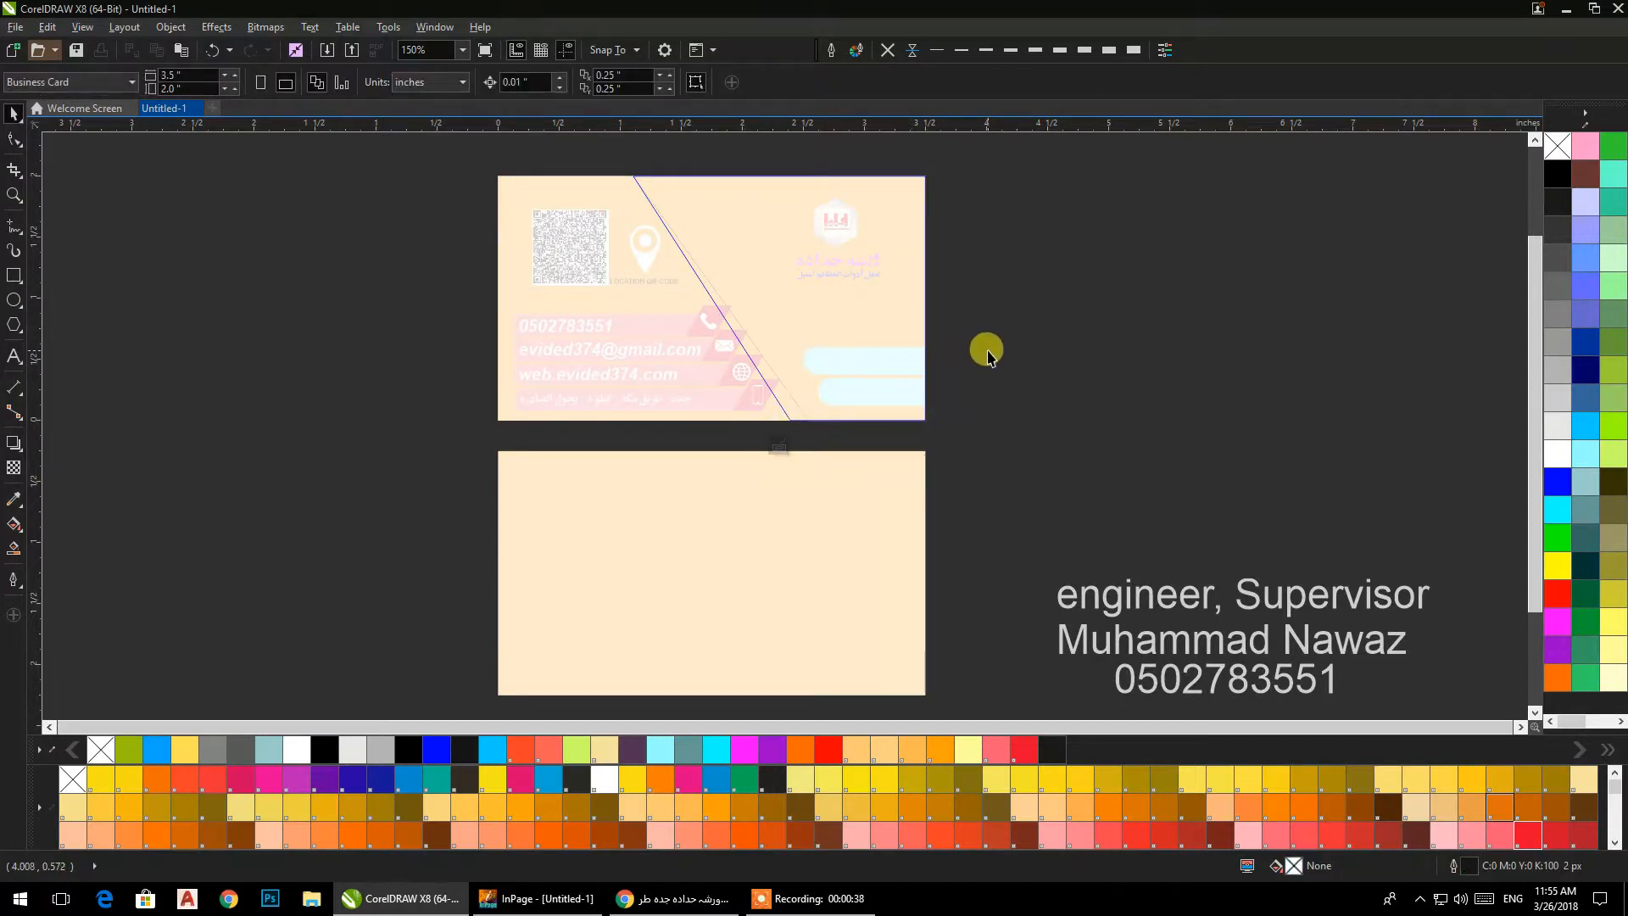
click(779, 446)
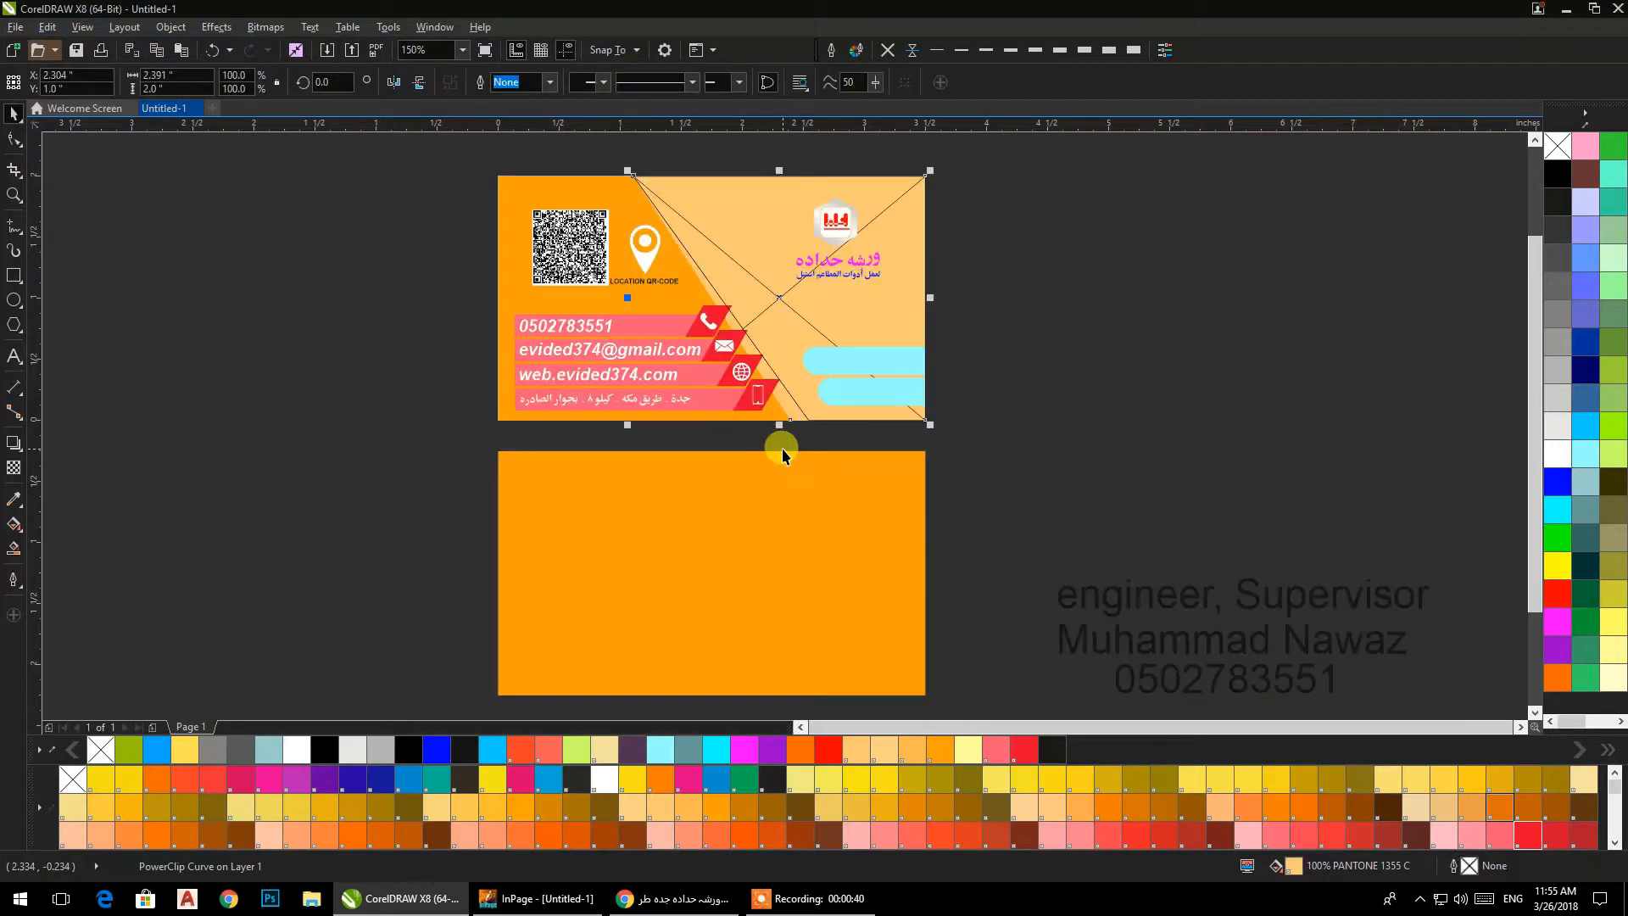
Set the emptied original panel's frame type to None.
right_click(789, 406)
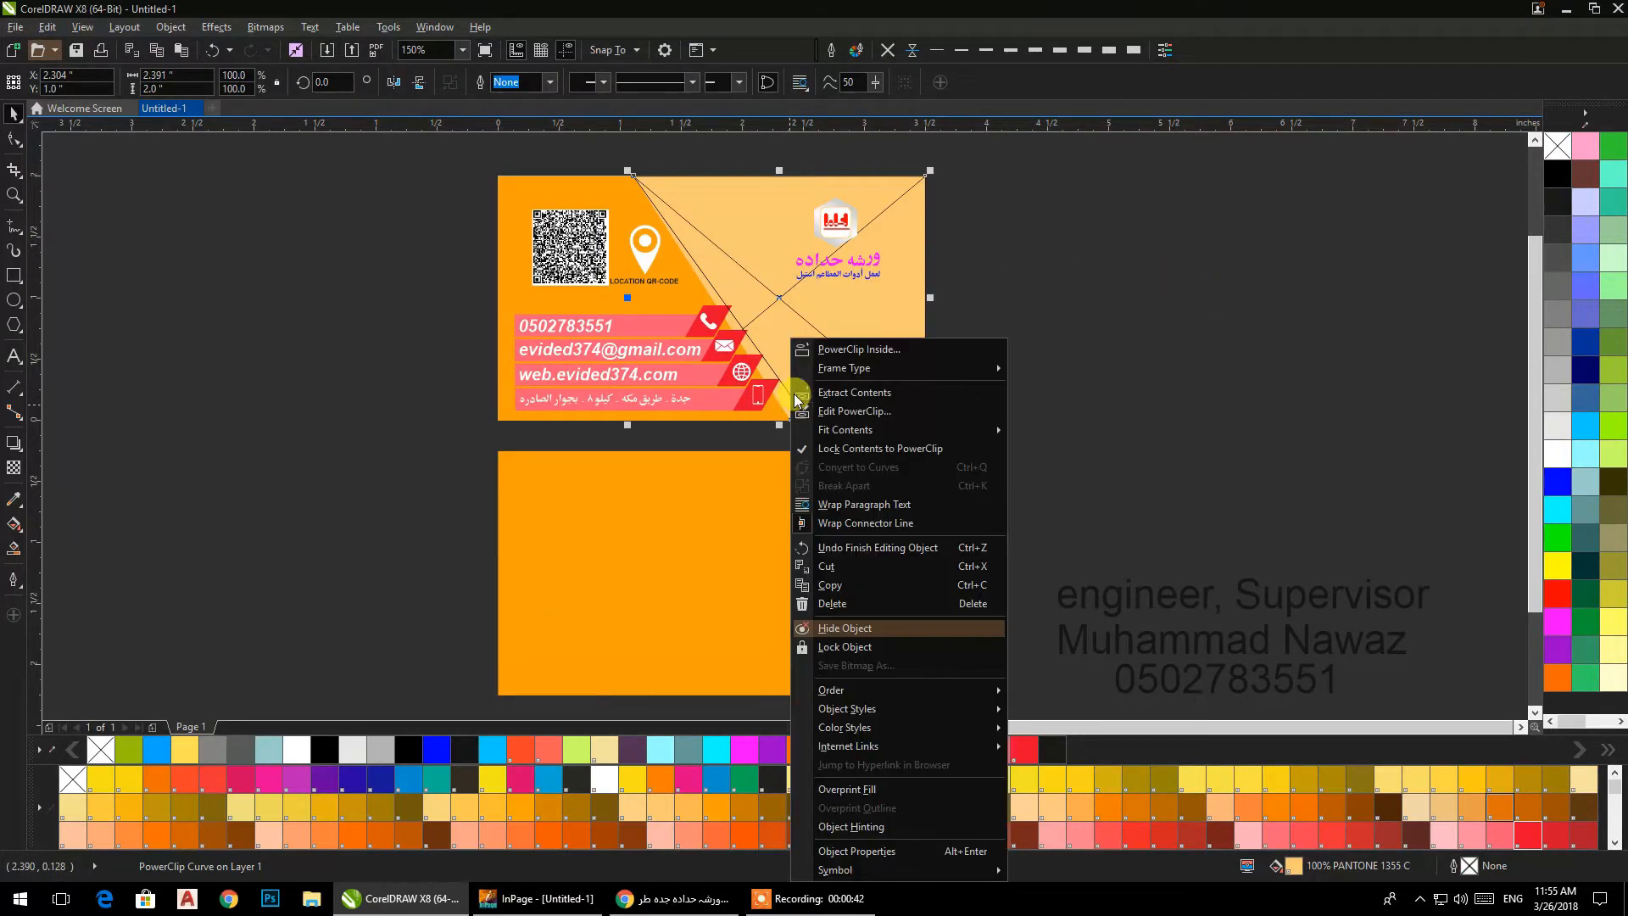
mouse_move(1001, 375)
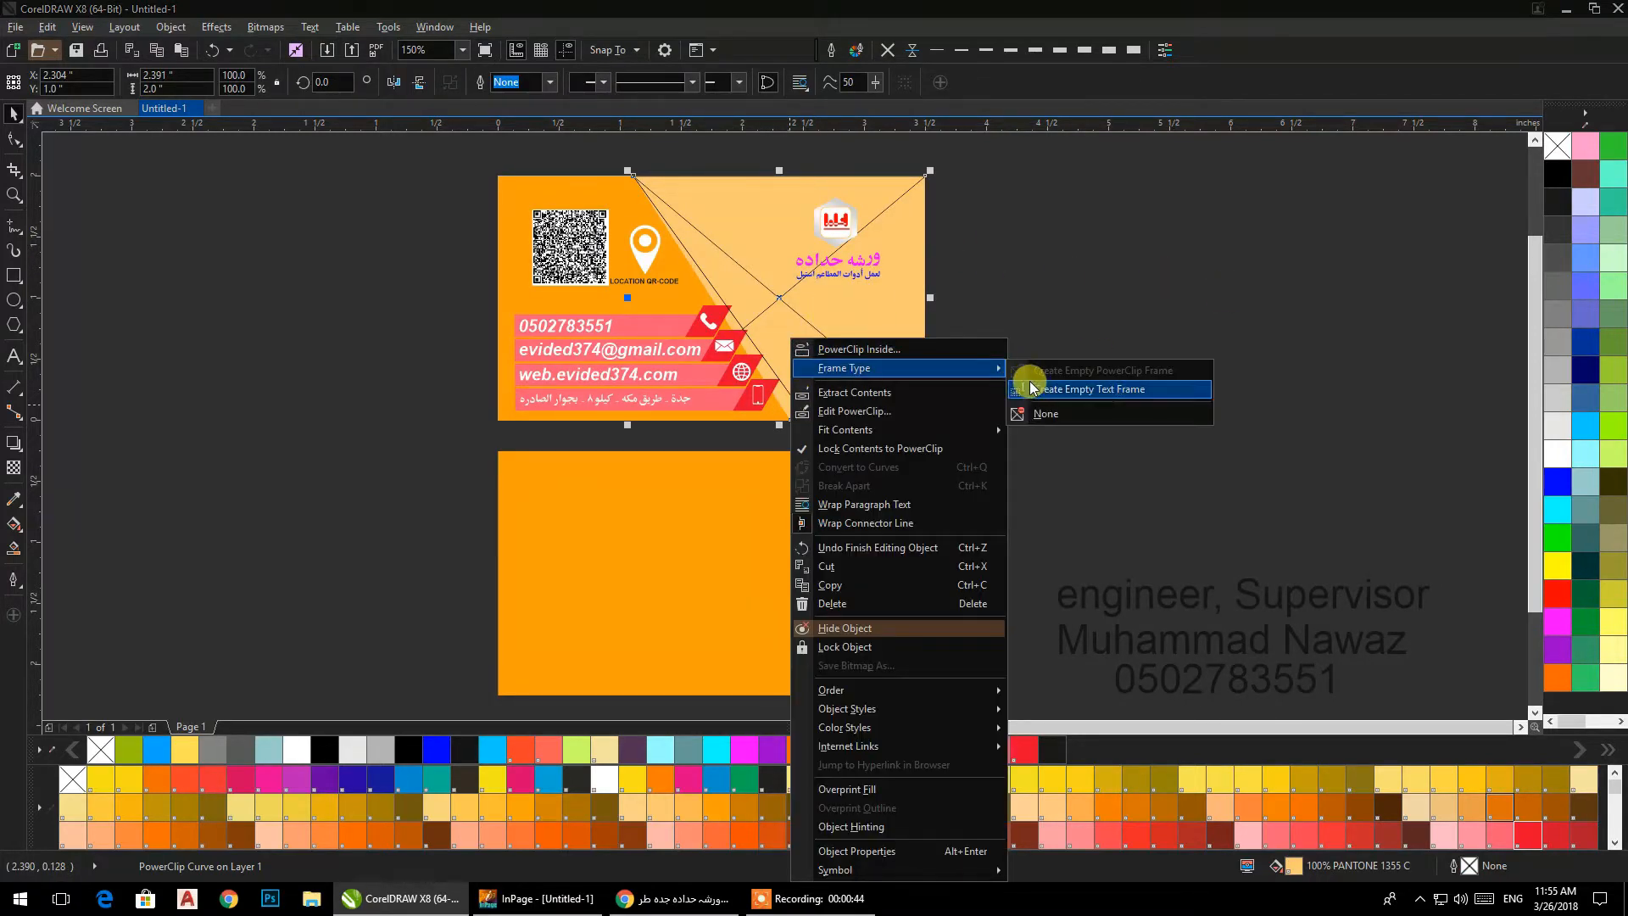
click(1036, 399)
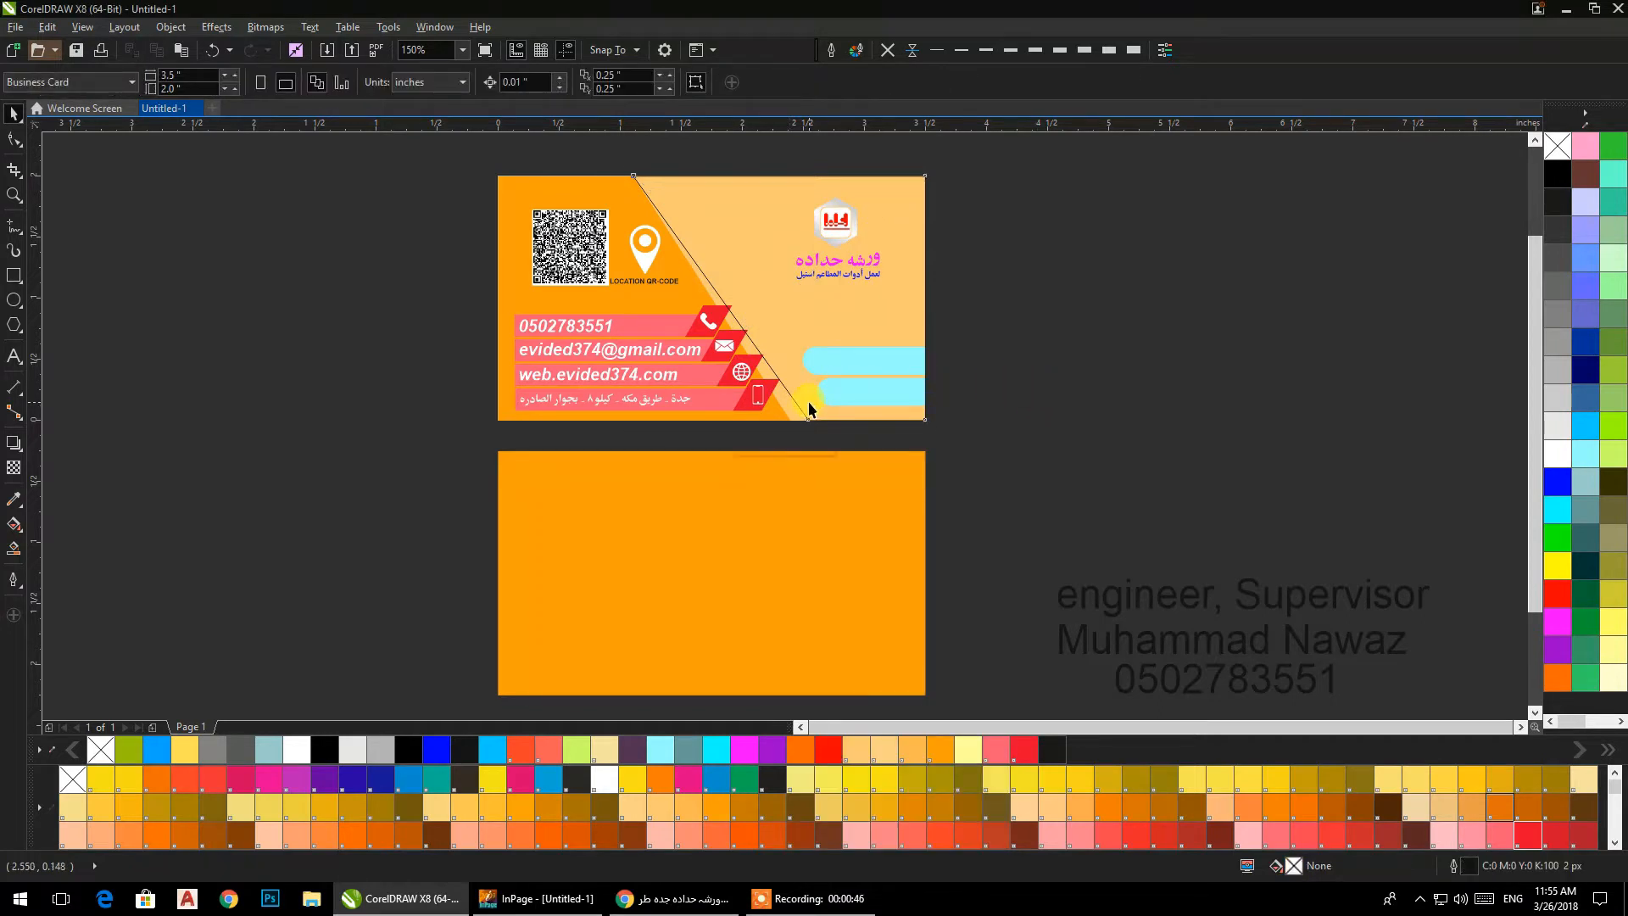
Fill the reshaped panel copy with orange (#FF6600) without an outline and order it behind the logo and Arabic texts.
click(809, 409)
click(1555, 678)
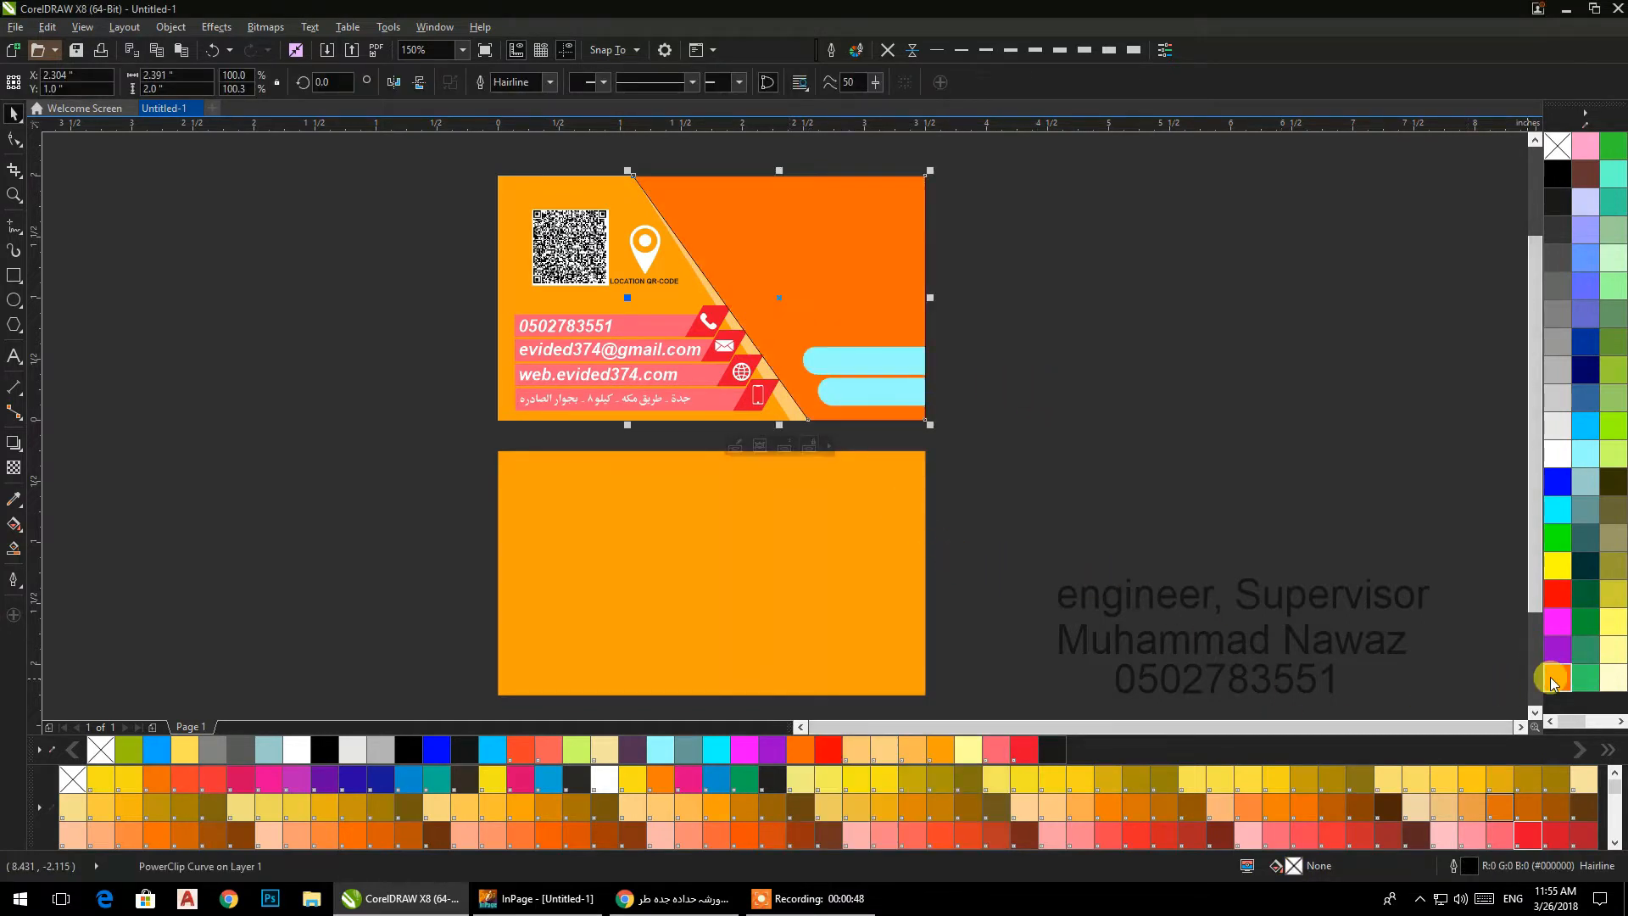
click(887, 49)
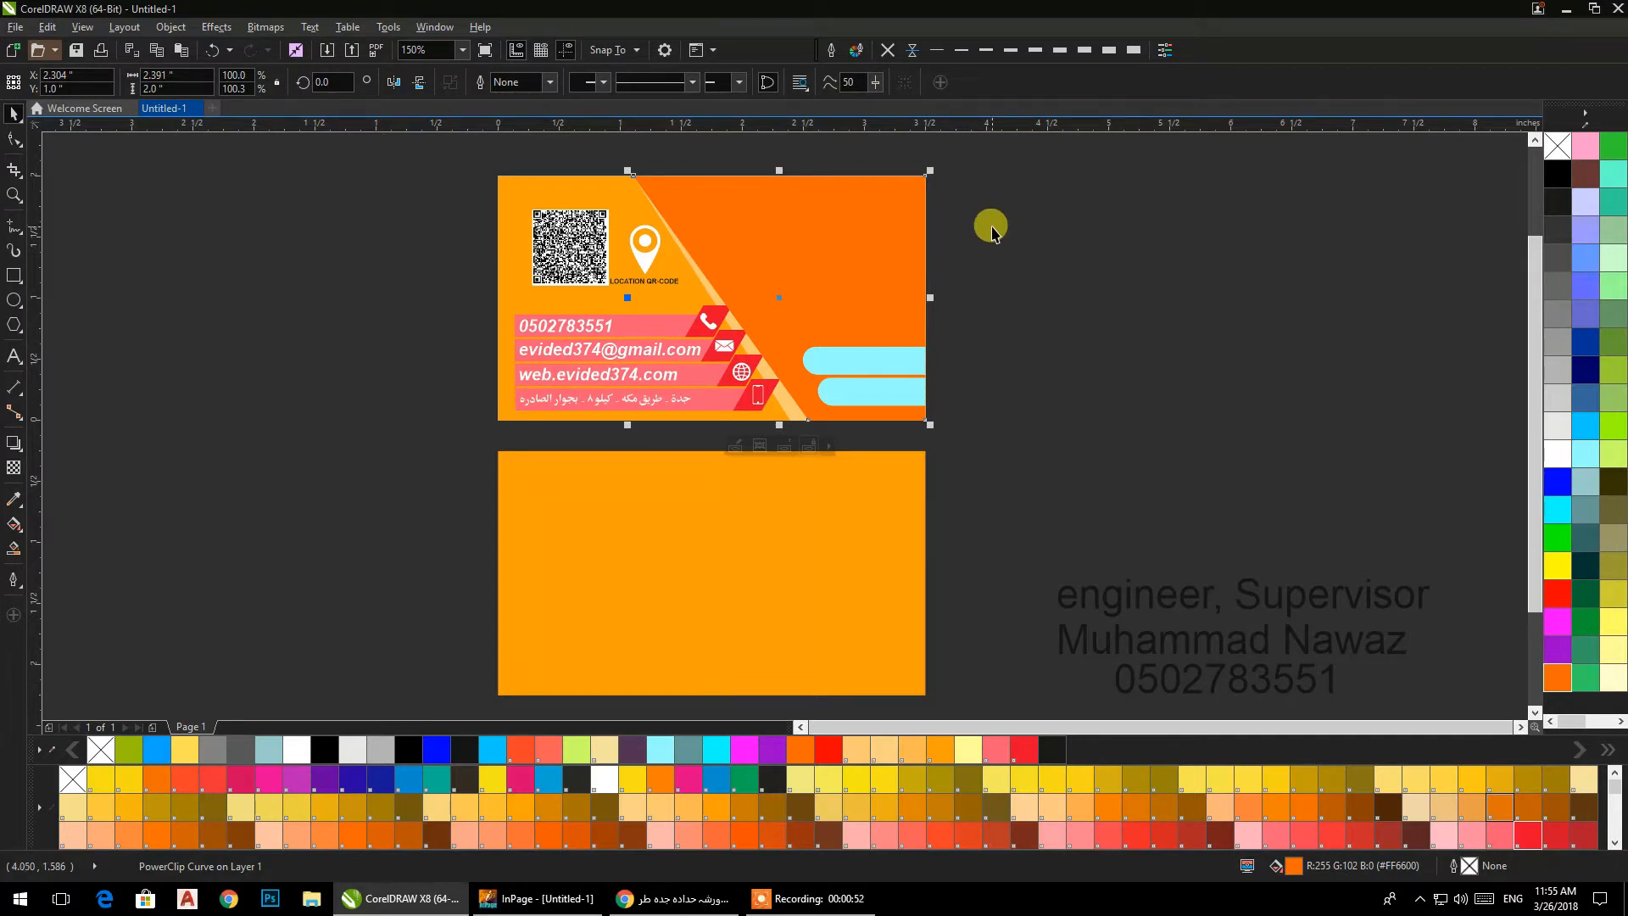
key(ctrl+Page_Up)
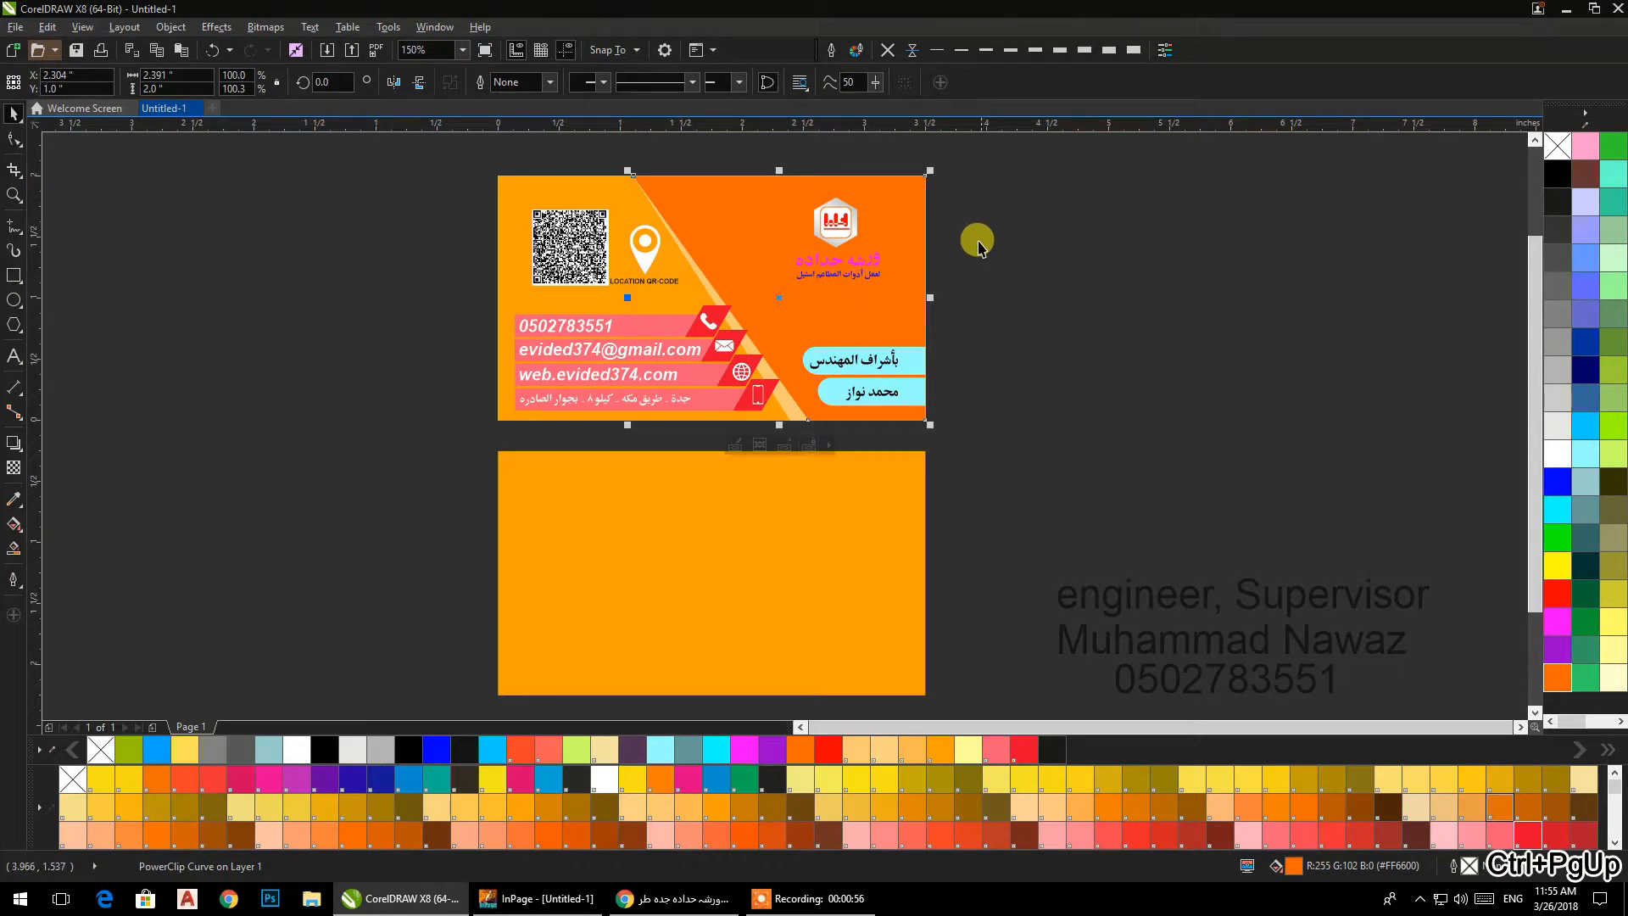
Fill the slanted panel with peach PANTONE 1485 C, after trying pale yellow.
click(1610, 683)
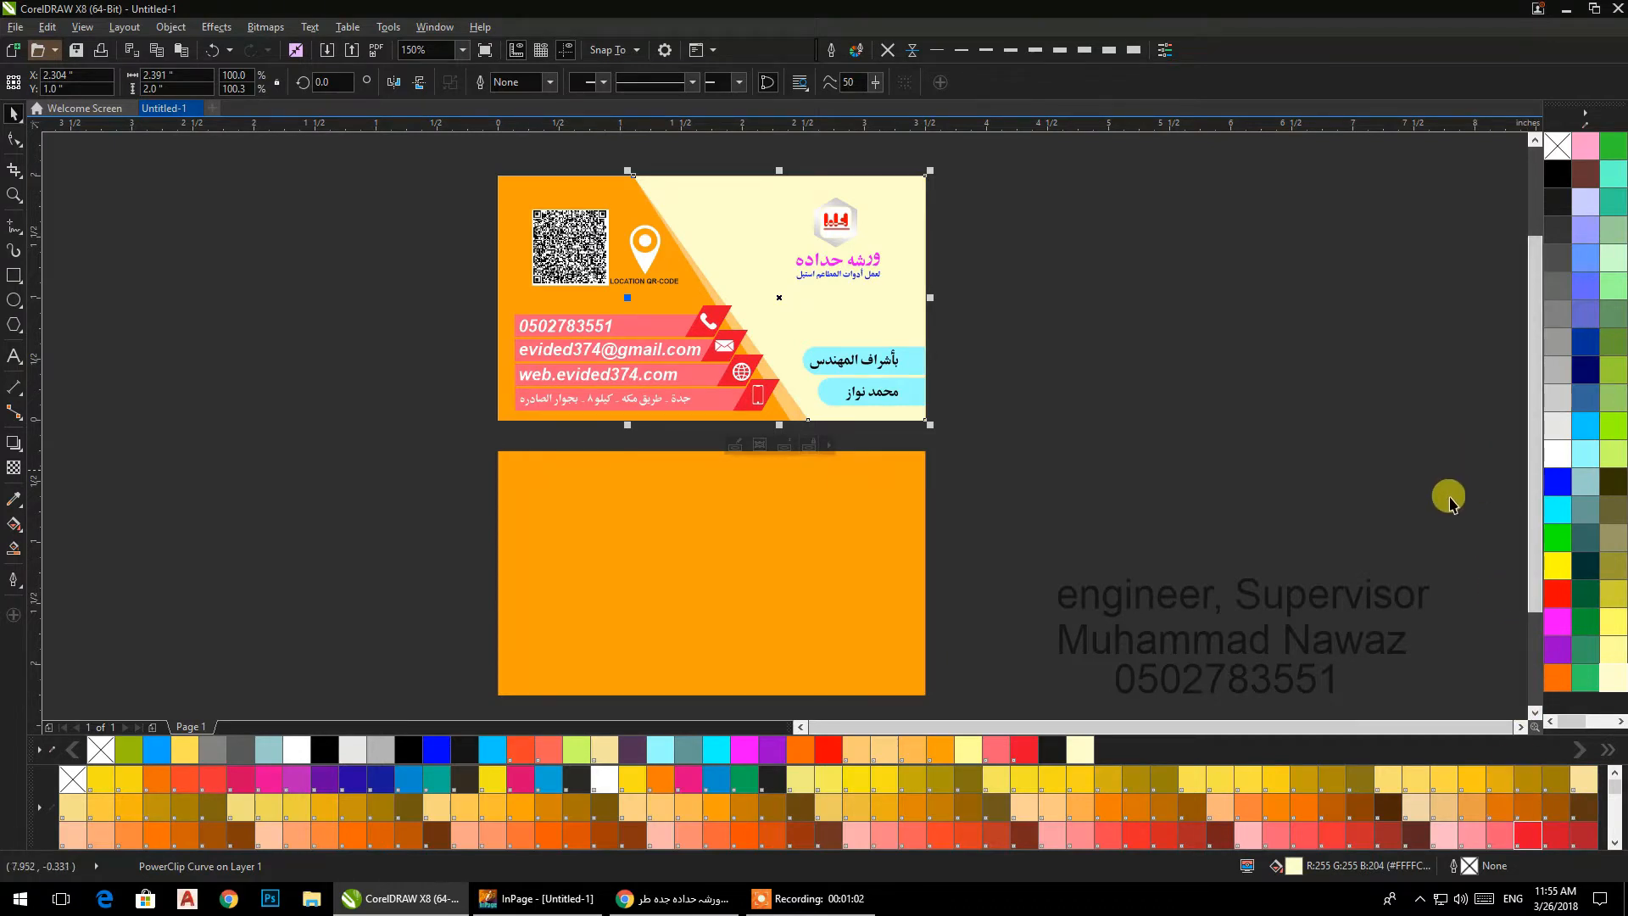
click(1222, 806)
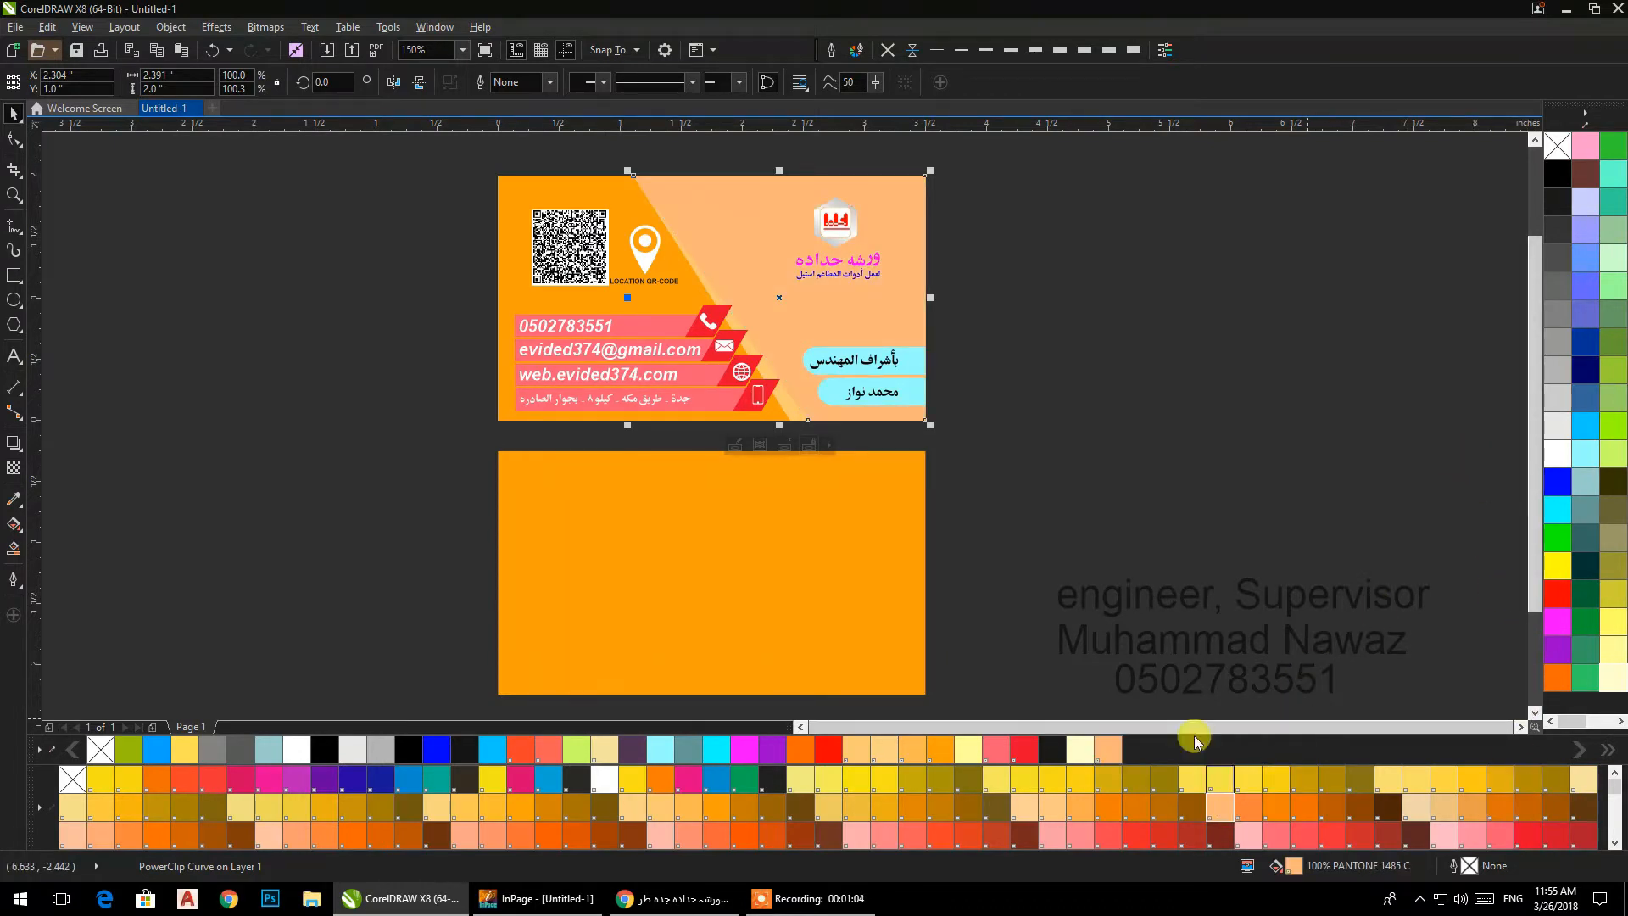
click(1003, 293)
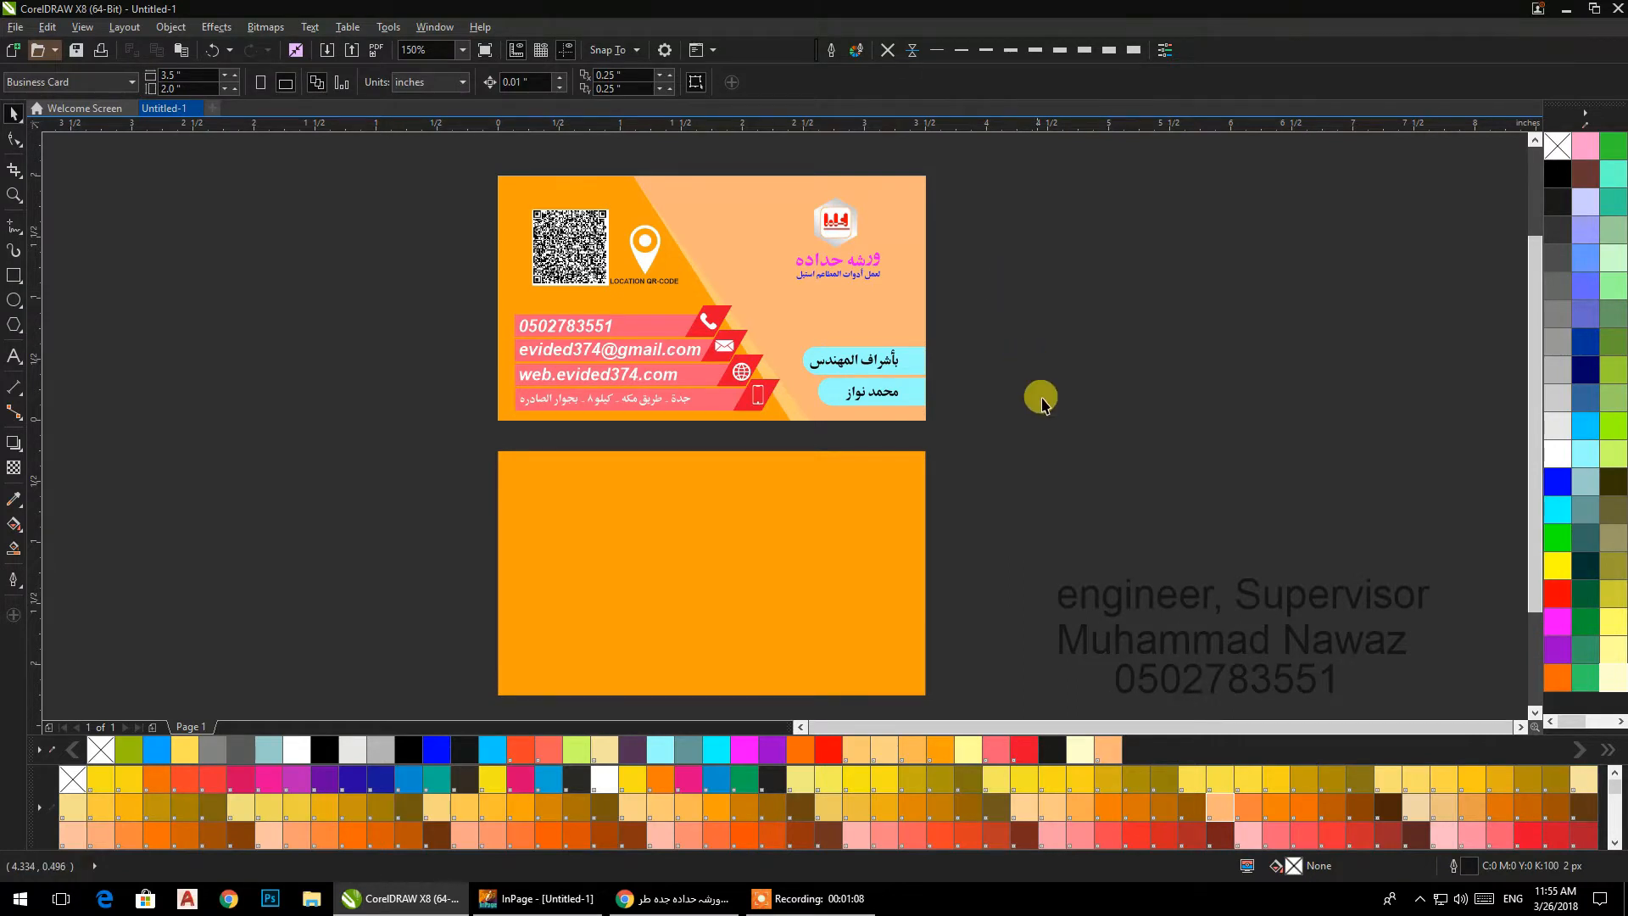
Draw a narrow upright rectangle about 0.105 by 0.556 in at the front card's left edge, beside the QR code.
drag(1040, 399, 1061, 401)
click(15, 278)
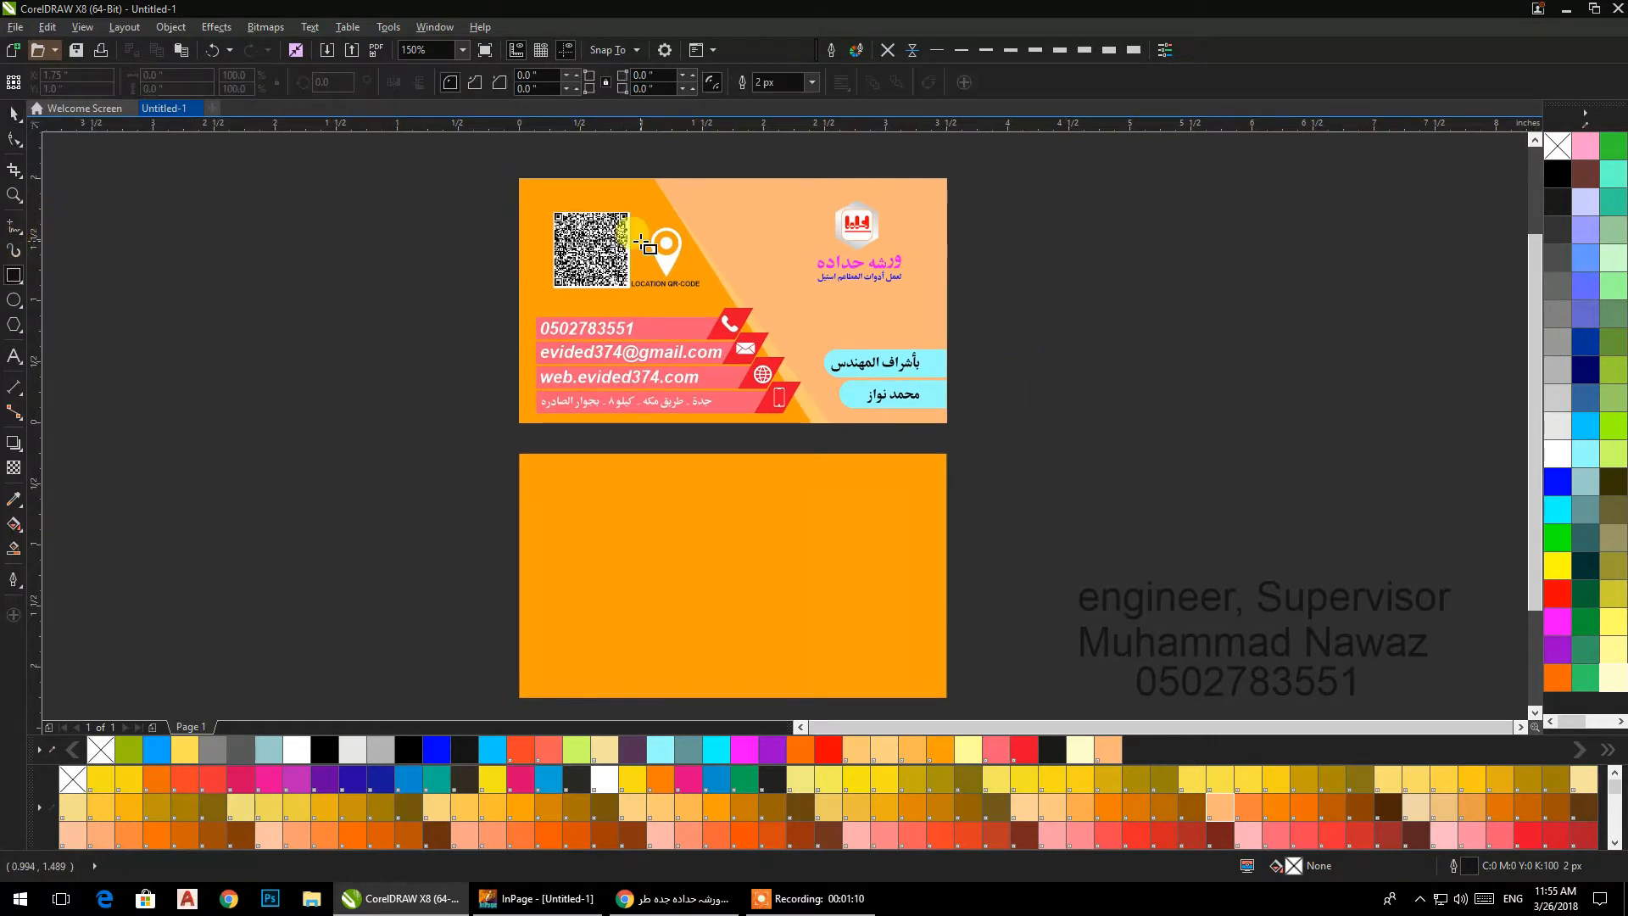
drag(517, 214, 533, 284)
click(13, 111)
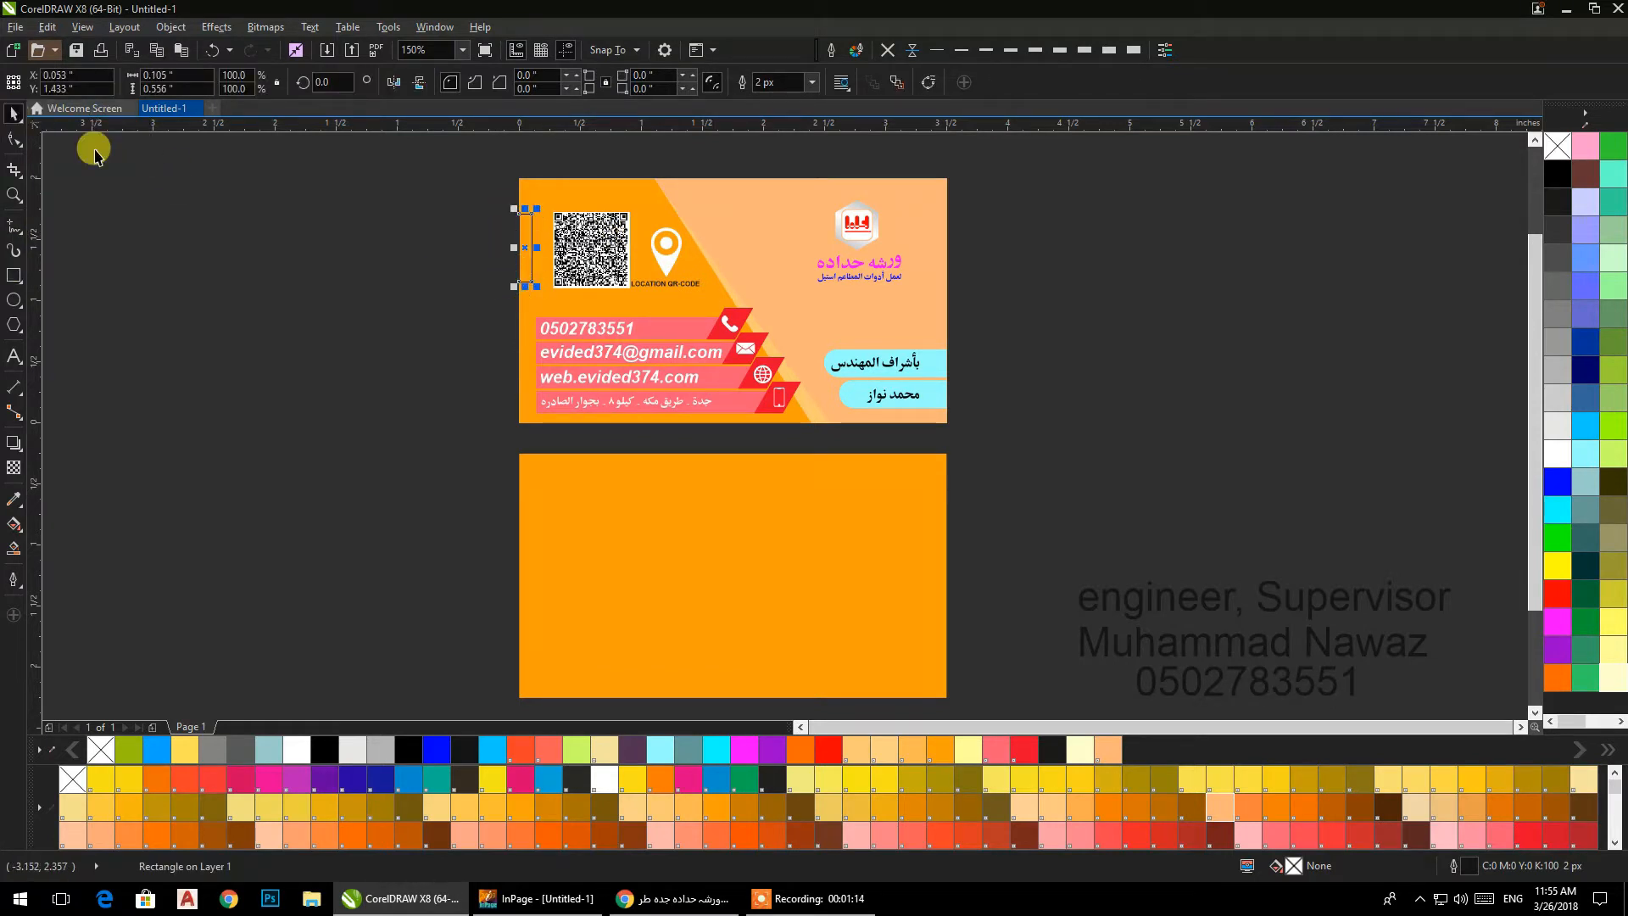
Centre the narrow rectangle vertically on the front card and place a copy astride the right edge at the same height.
scroll(432, 234, up, 1)
scroll(585, 271, up, 1)
drag(688, 324, 1390, 462)
scroll(649, 432, down, 2)
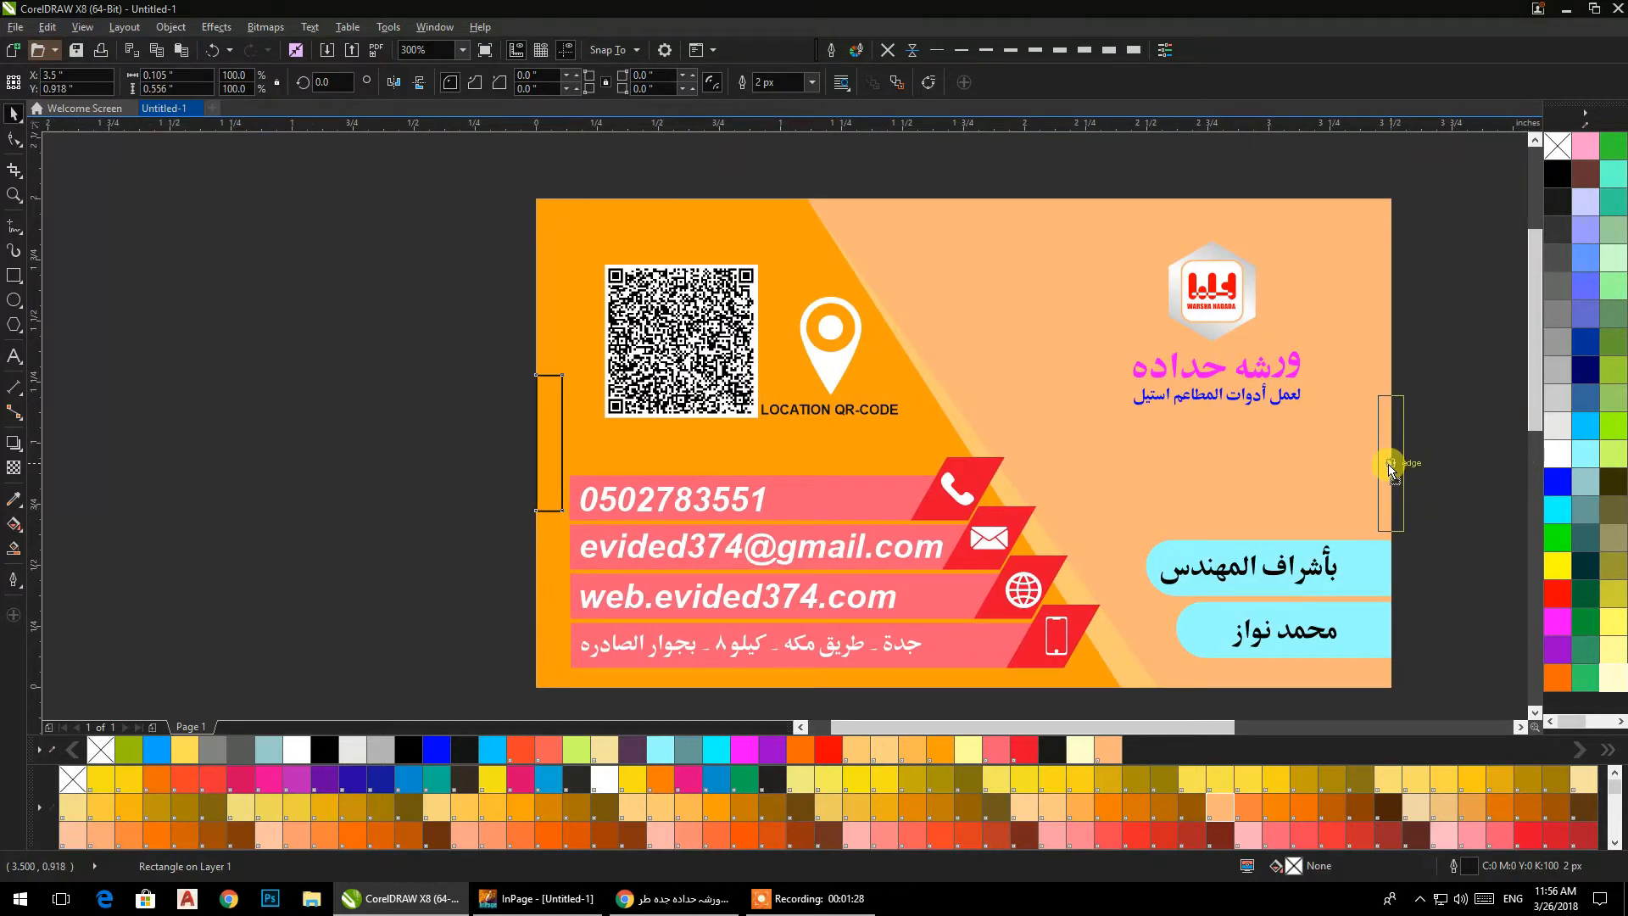
drag(1391, 500, 1389, 454)
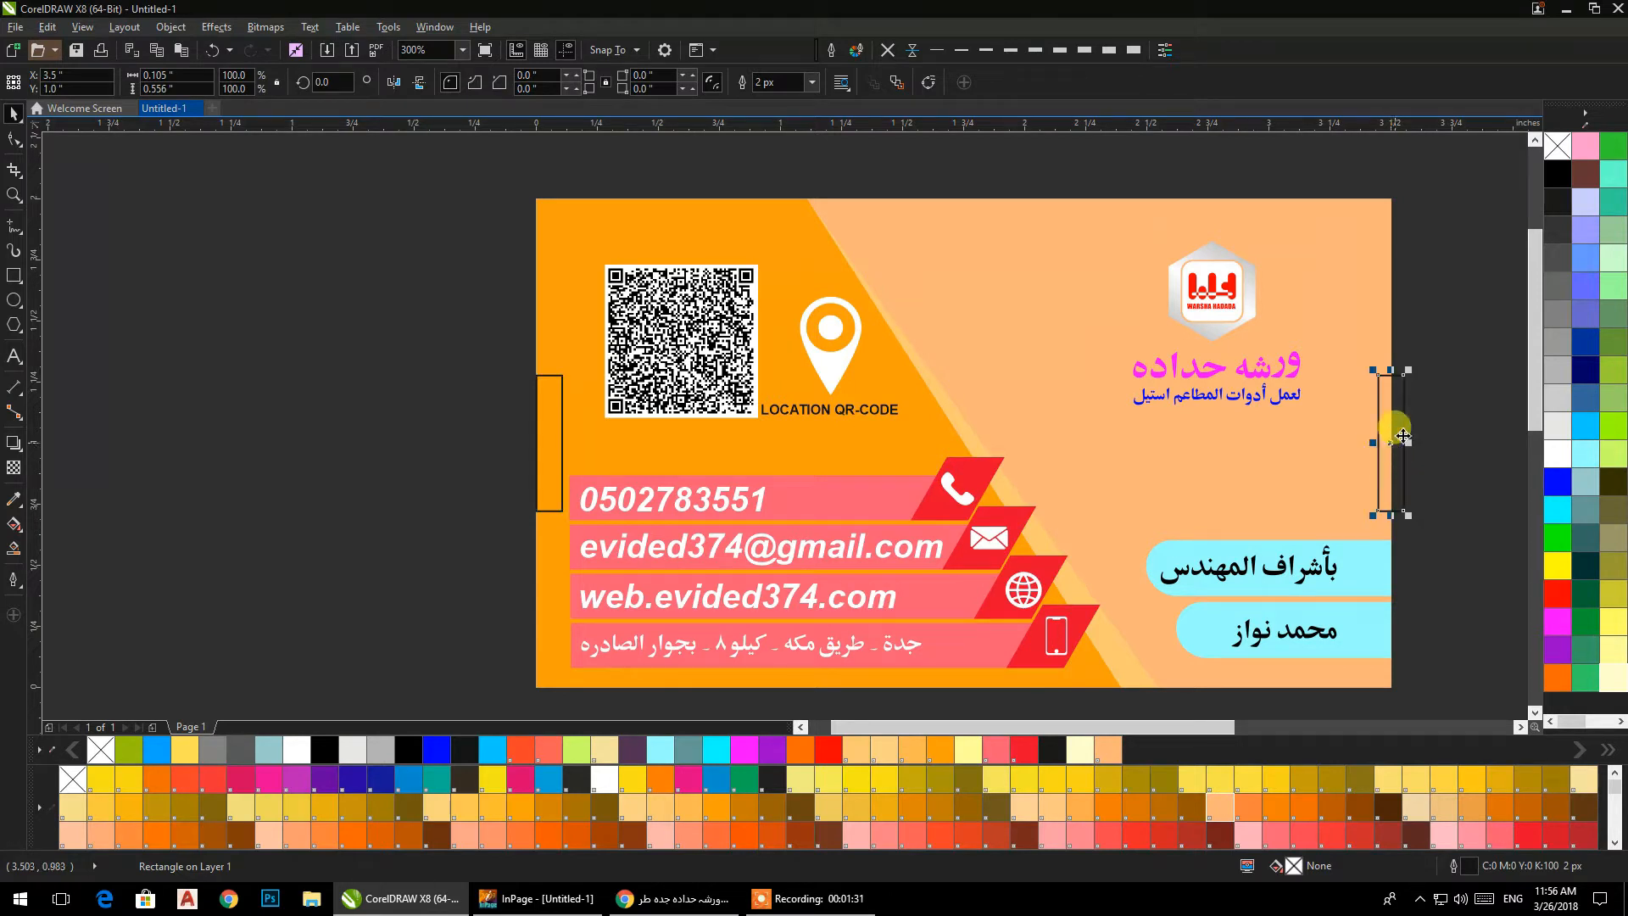
click(1442, 399)
Round the corners of the left-edge rectangle to a 0.01 in radius.
click(556, 454)
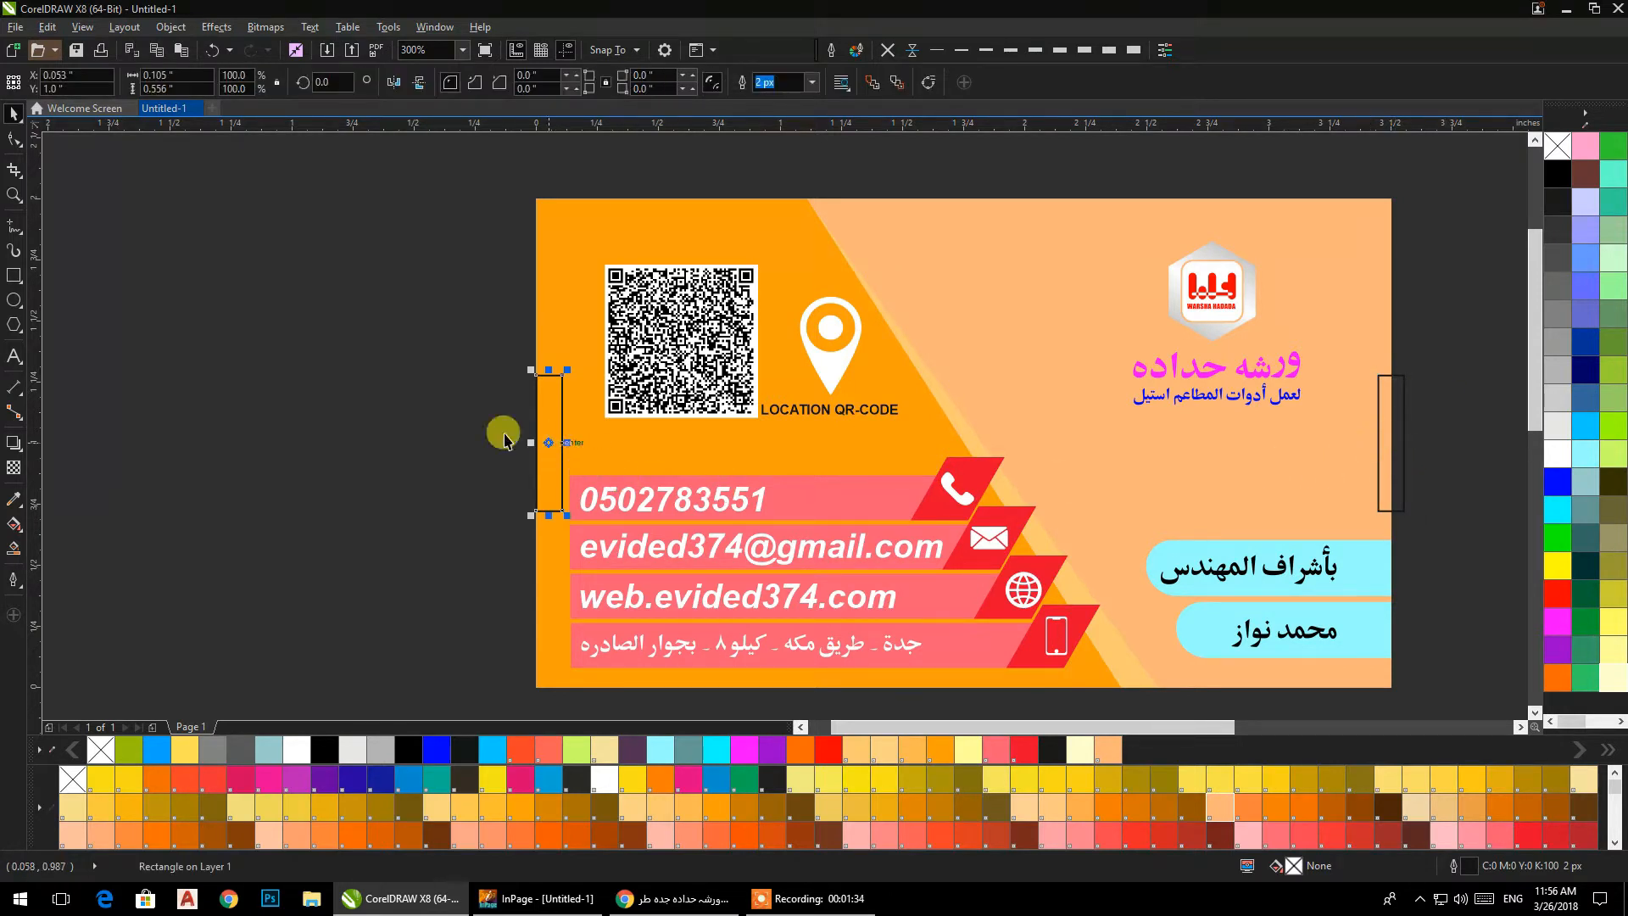
click(12, 169)
scroll(562, 375, up, 2)
drag(543, 357, 531, 359)
click(14, 113)
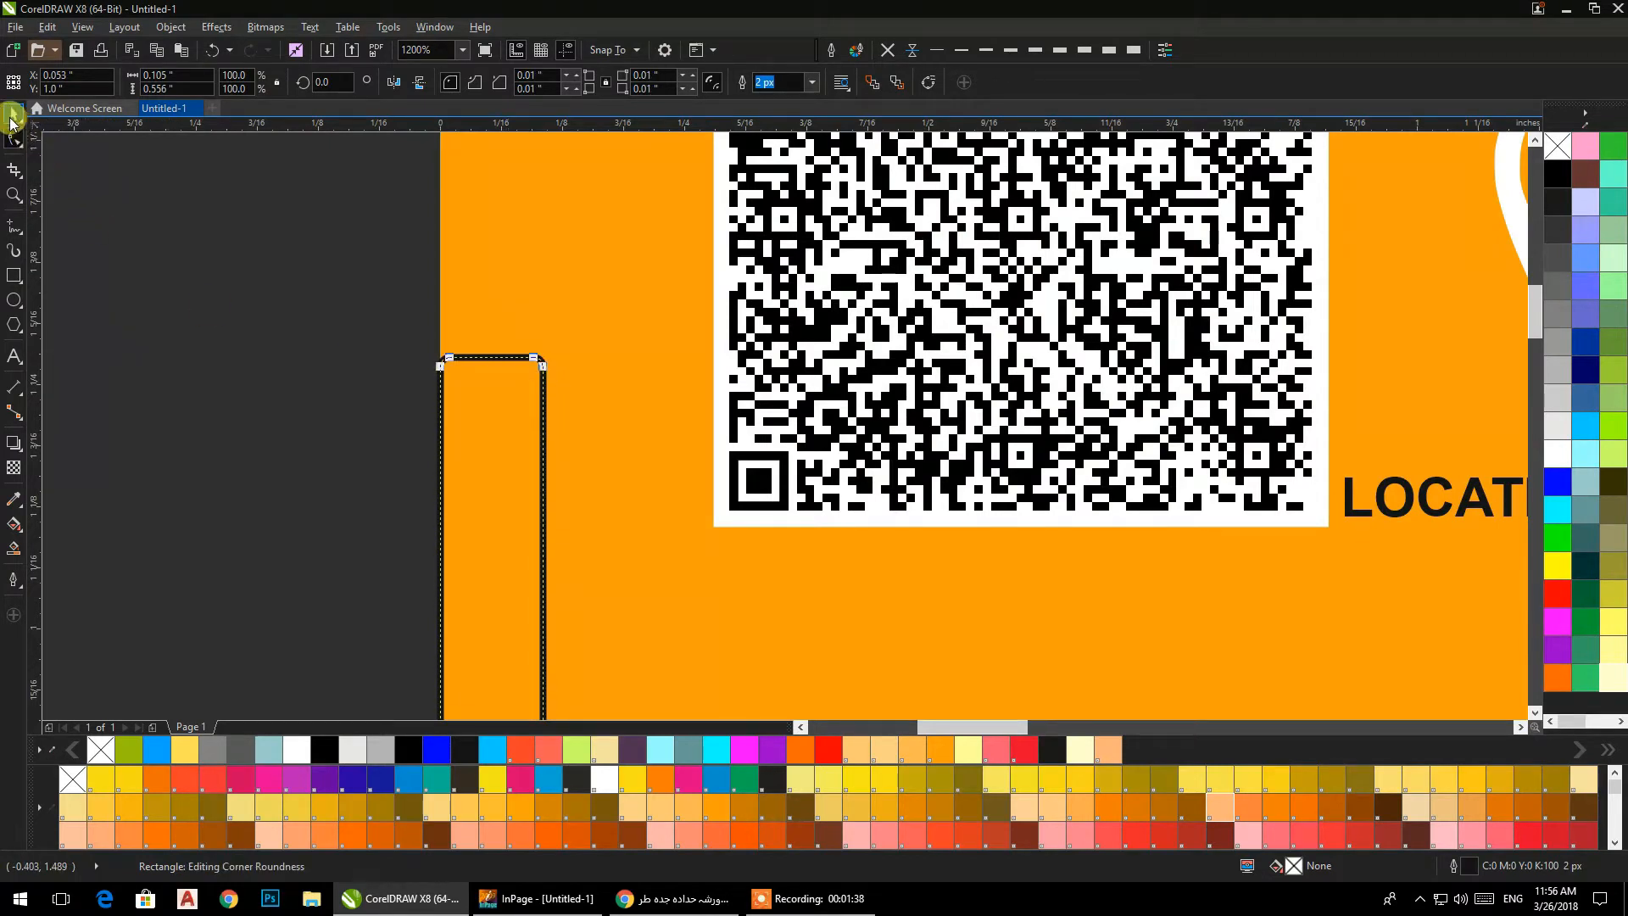
Delete the square-cornered rectangle copy at the front card's right edge.
scroll(238, 335, down, 2)
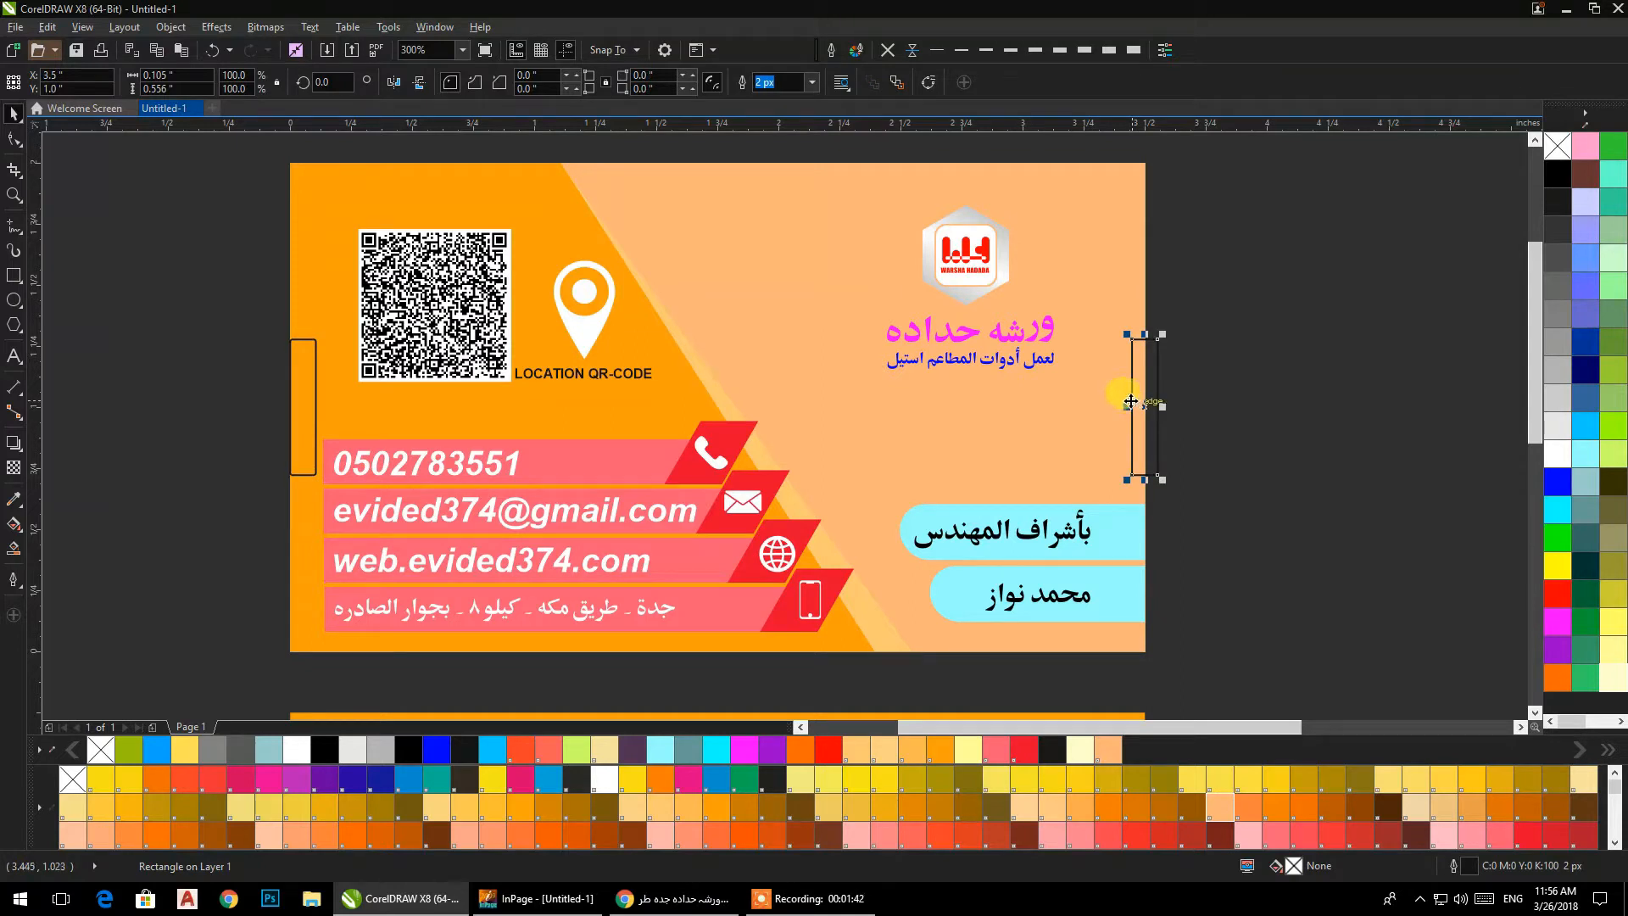
key(ctrl+r)
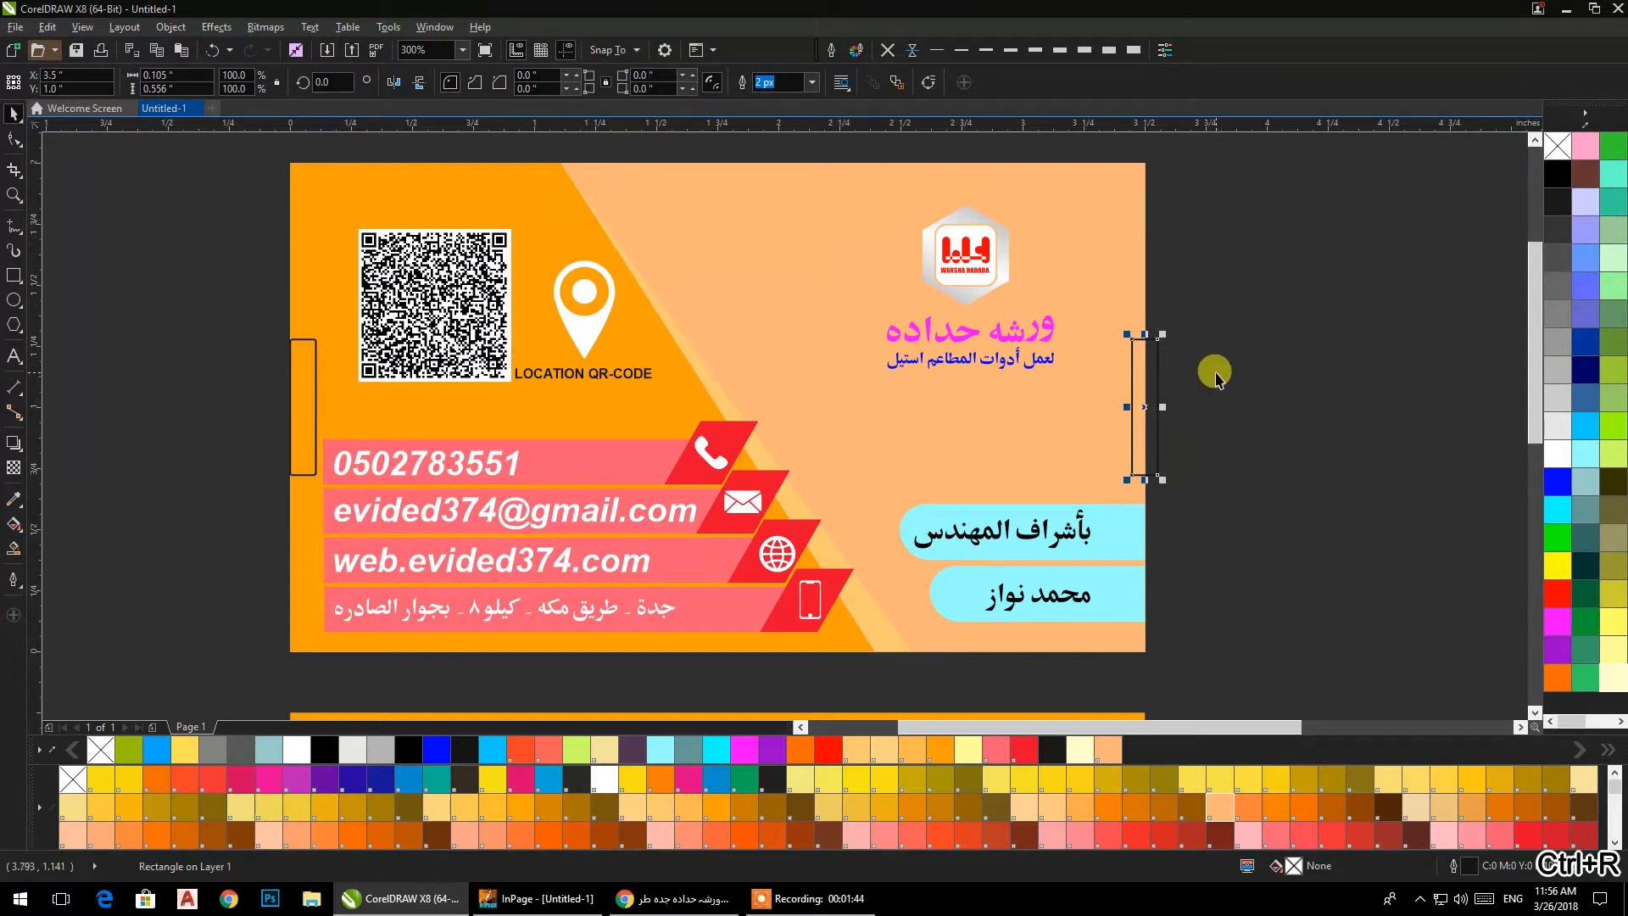
key(Delete)
Shift the rounded rectangle outward so it overhangs the card's left edge, with its centre at X 0.033 in.
scroll(300, 414, up, 2)
click(300, 414)
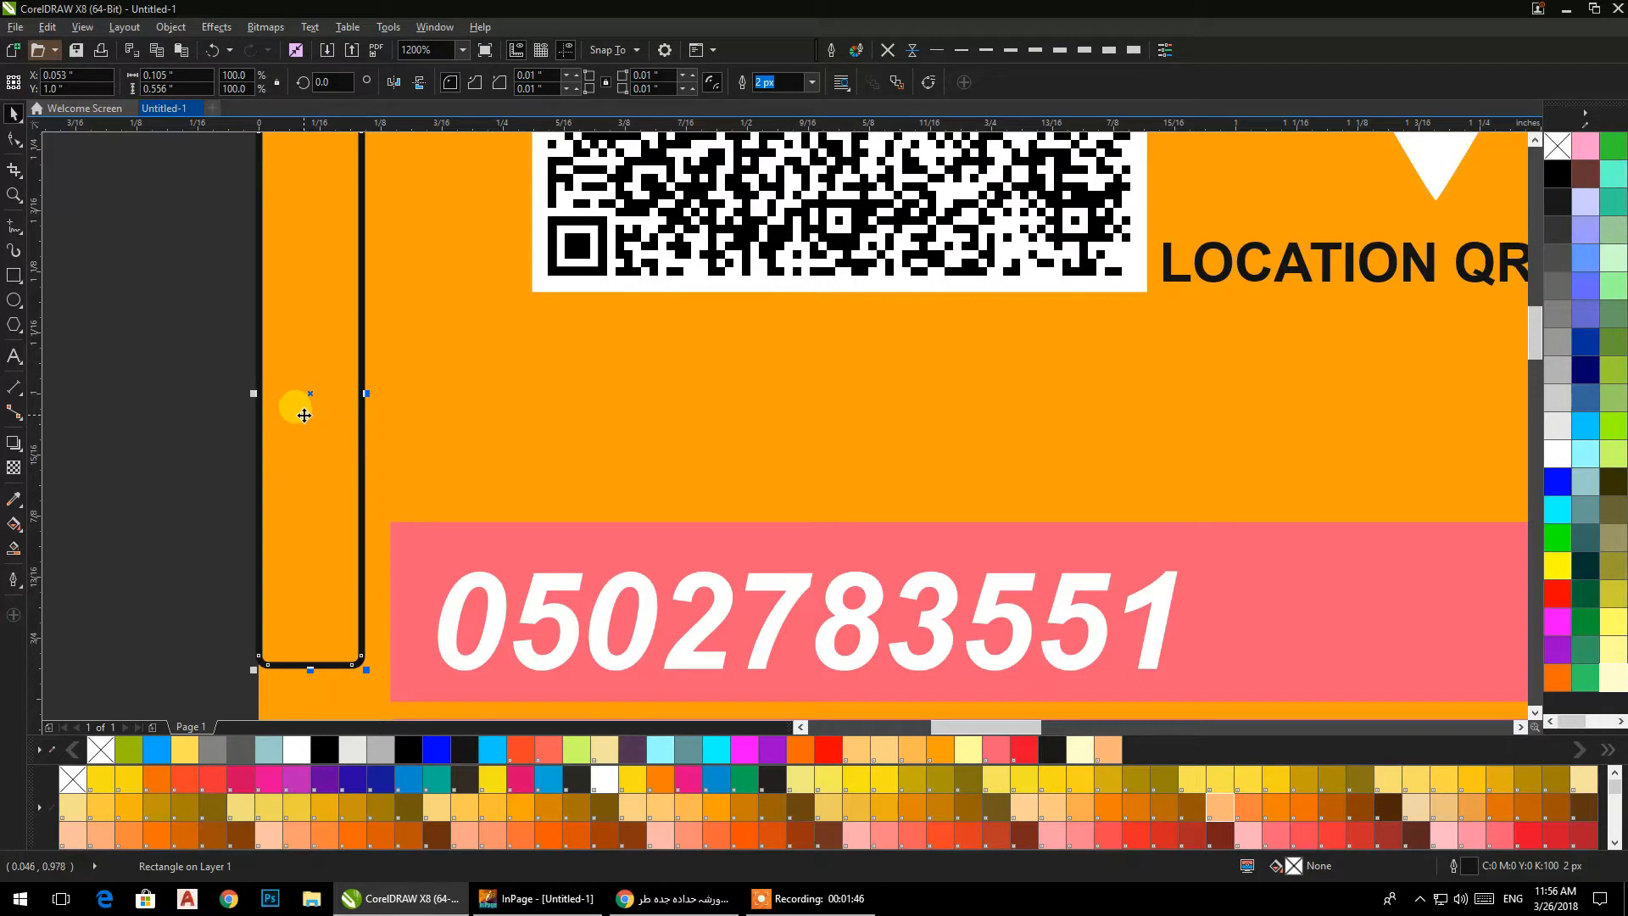
drag(308, 418, 291, 420)
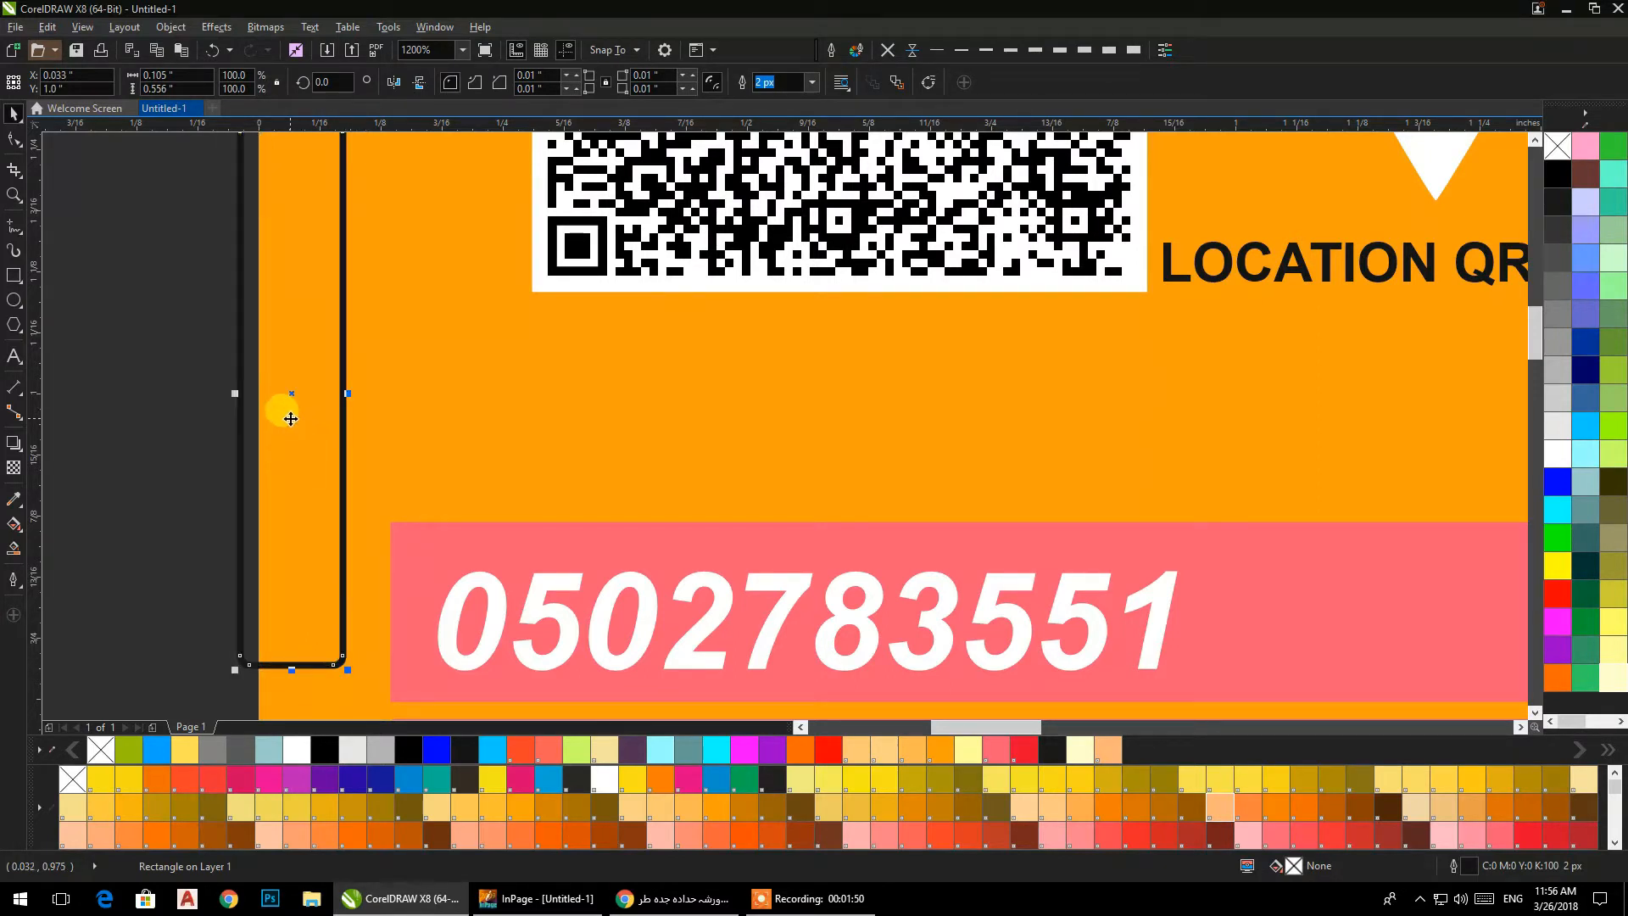
scroll(290, 418, down, 1)
scroll(296, 421, down, 2)
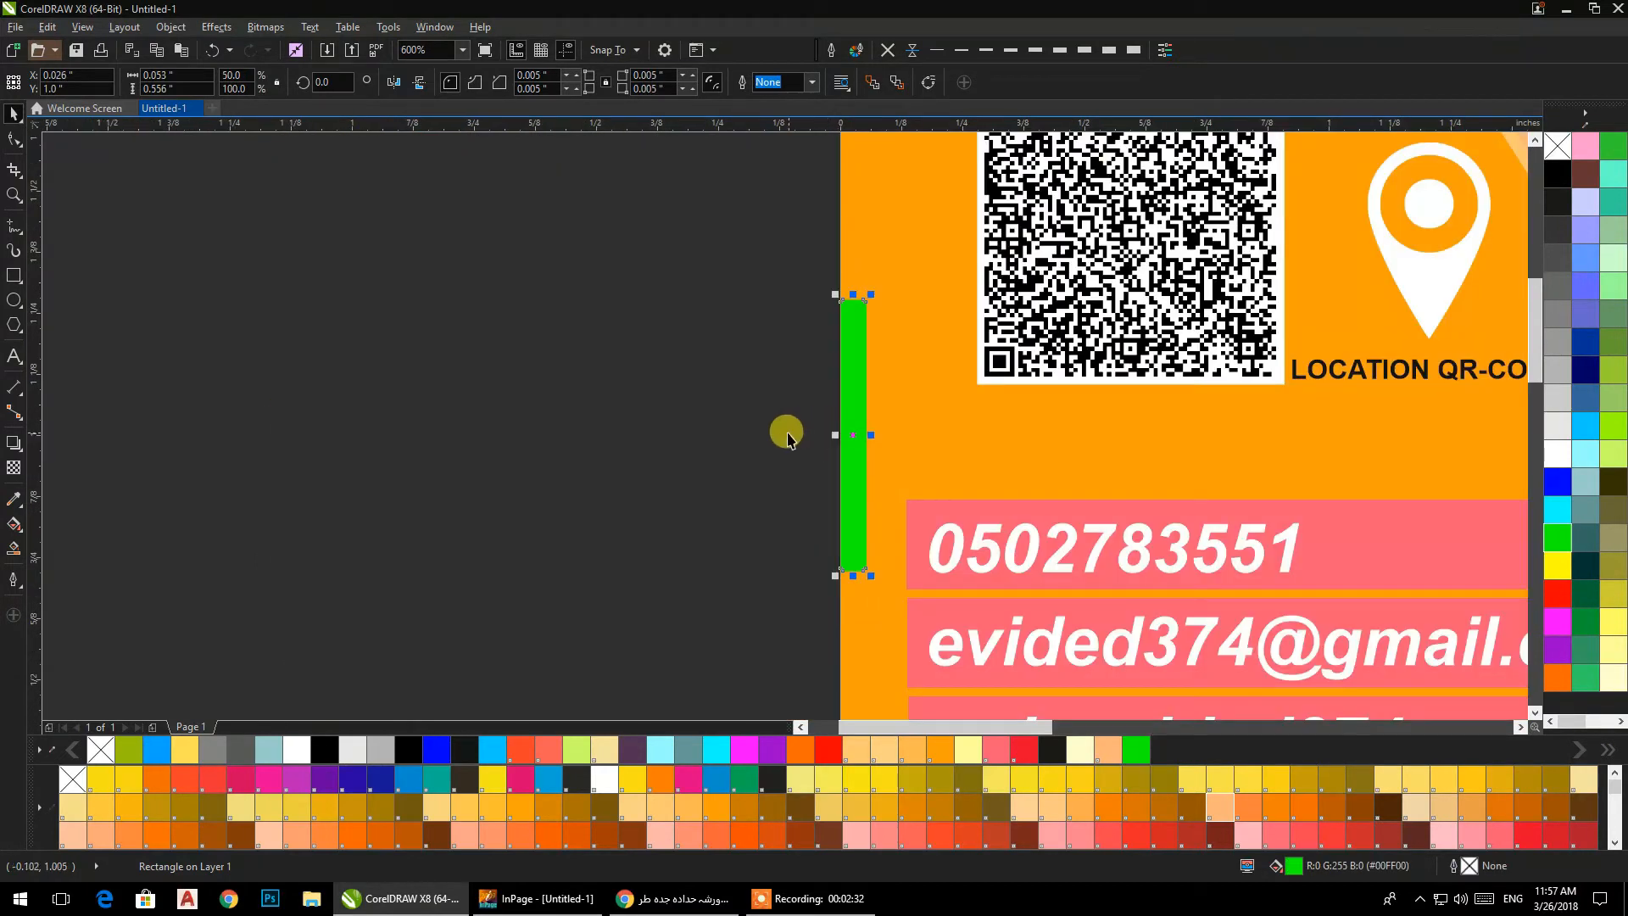
Copy the green bar from the front card's left edge to the left edge of the back card.
scroll(883, 433, down, 1)
click(758, 434)
scroll(758, 434, down, 2)
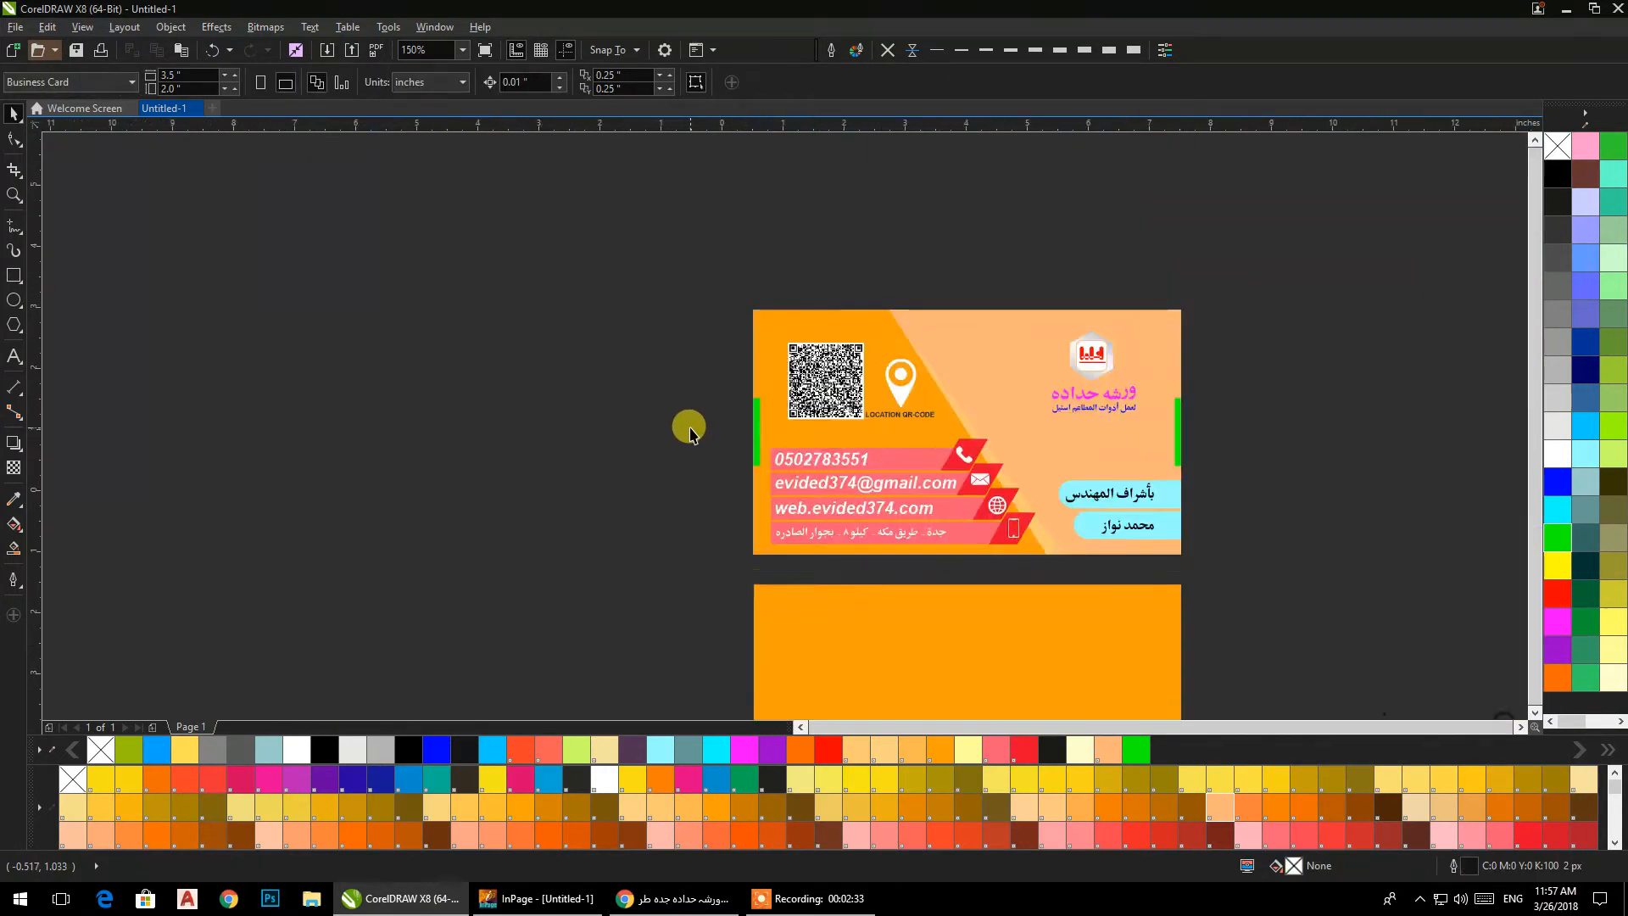
drag(650, 520, 663, 477)
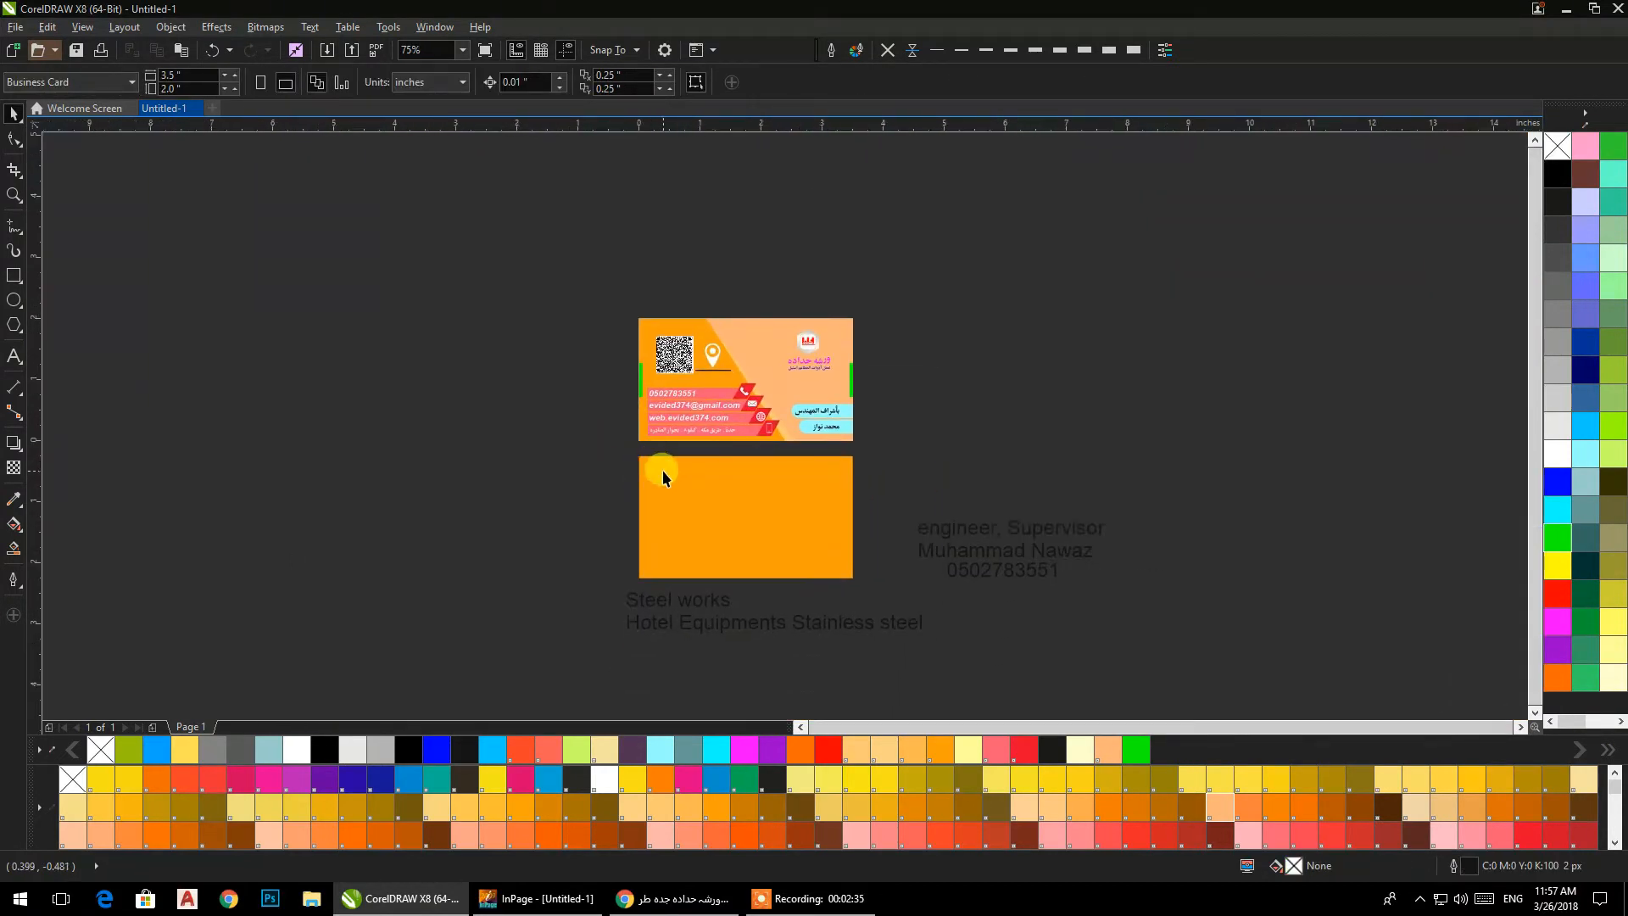
click(642, 390)
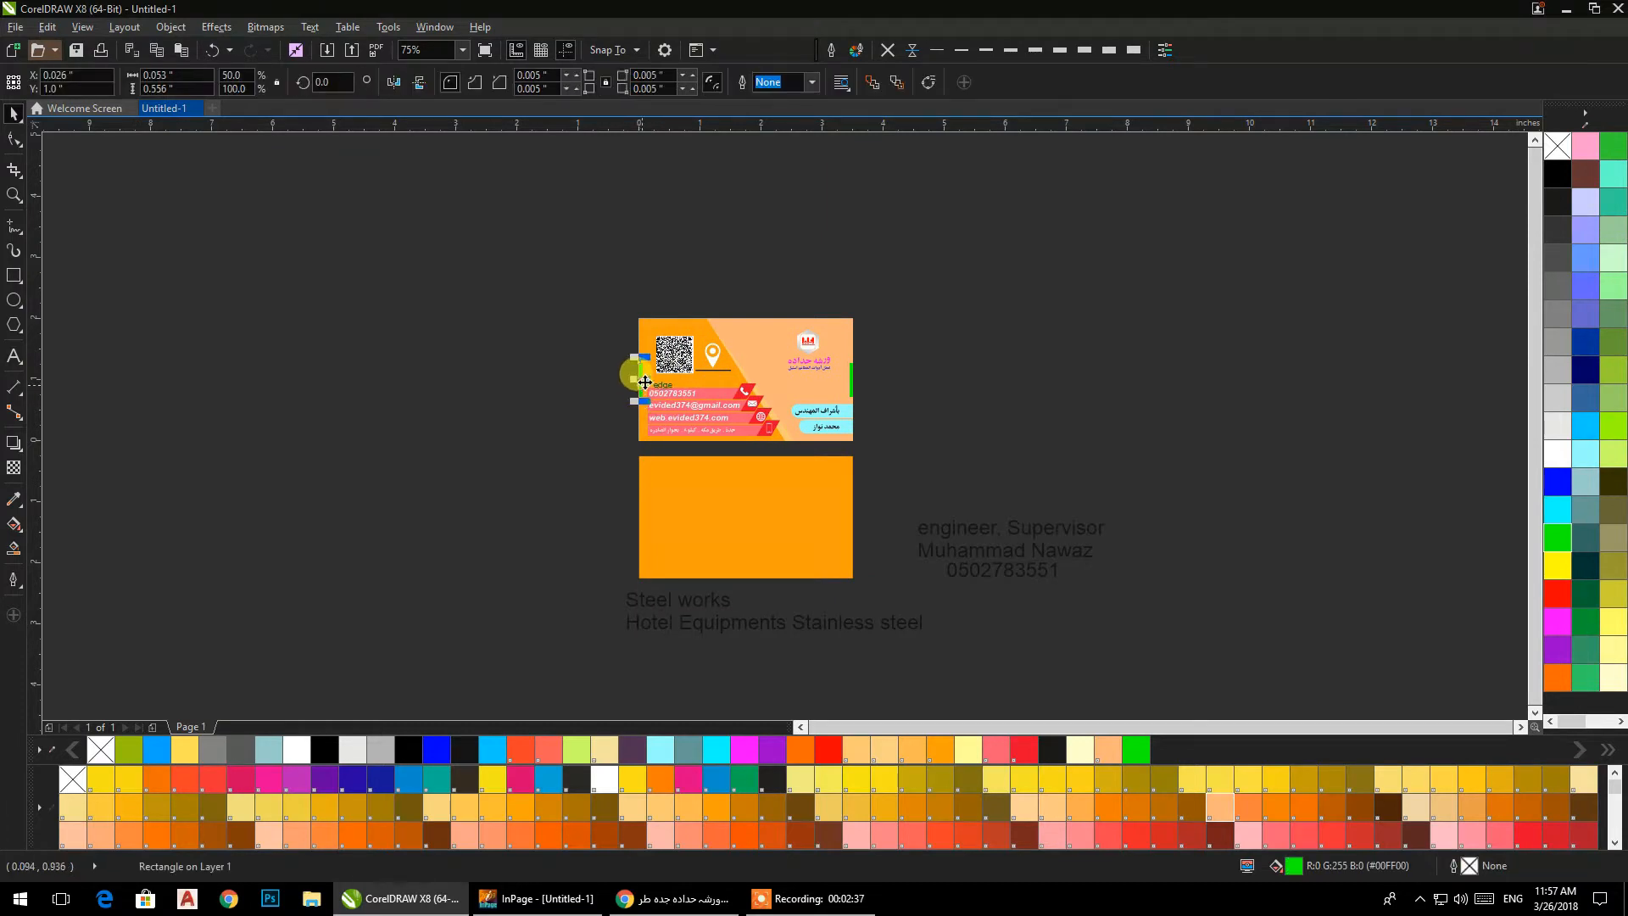
drag(660, 520, 1464, 449)
scroll(619, 519, up, 2)
scroll(713, 497, up, 3)
scroll(610, 462, down, 3)
Stretch the copied green bar across the back card to the full 3.5 in card width.
drag(695, 481, 1465, 482)
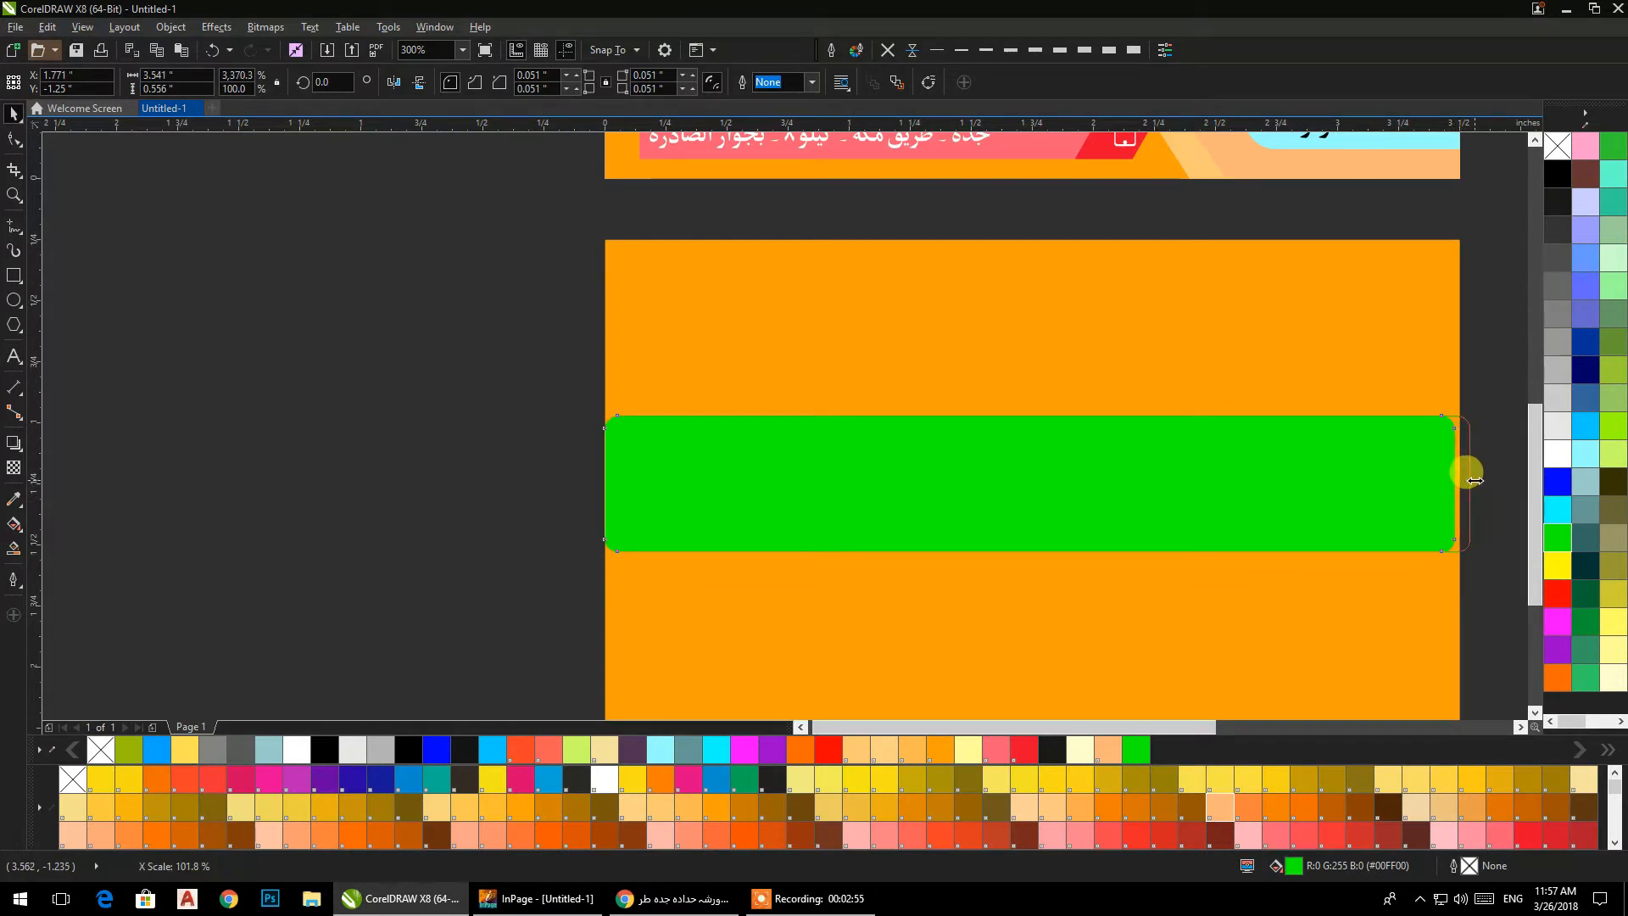
drag(1469, 481, 1472, 483)
click(568, 454)
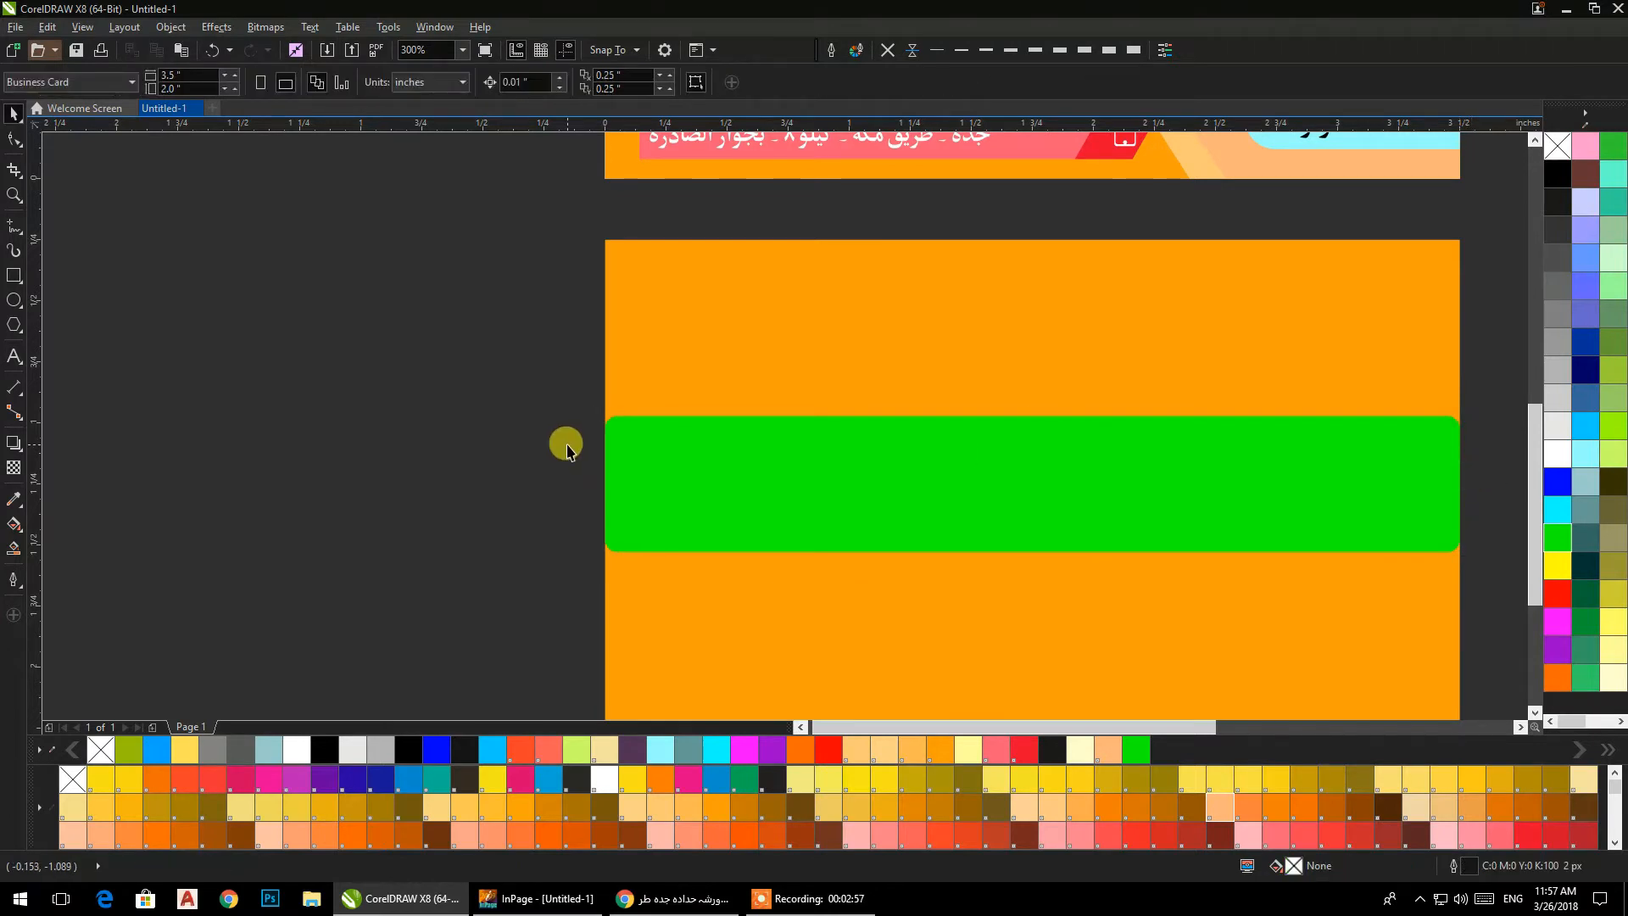
Align the wide green bar to the horizontal and vertical centre of the back card.
scroll(564, 441, down, 2)
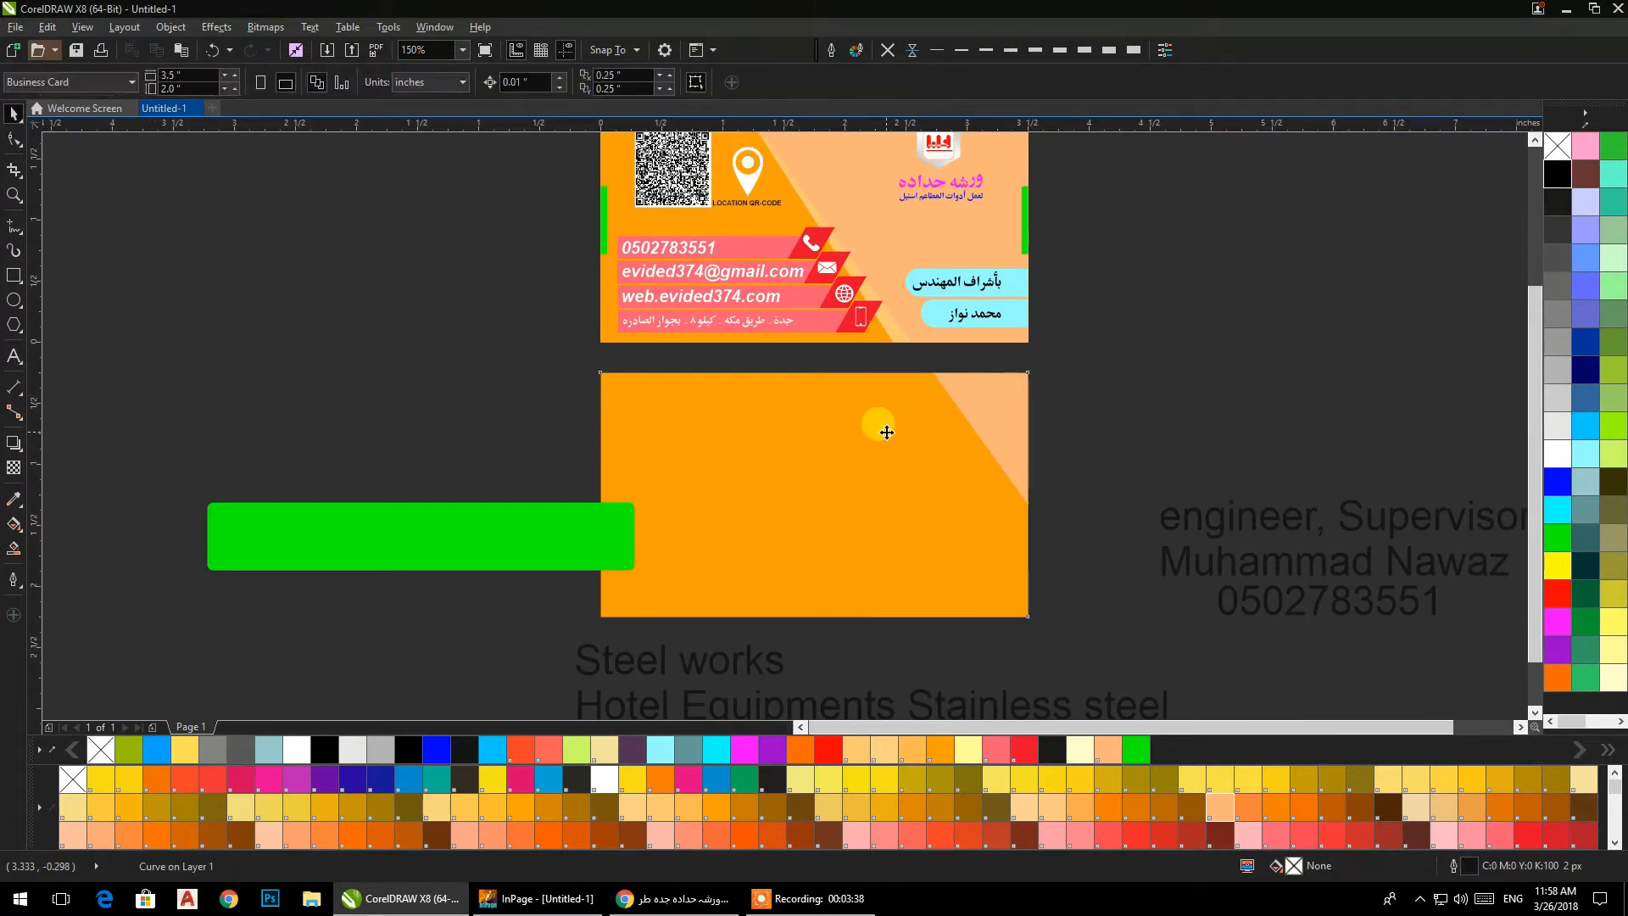
click(886, 433)
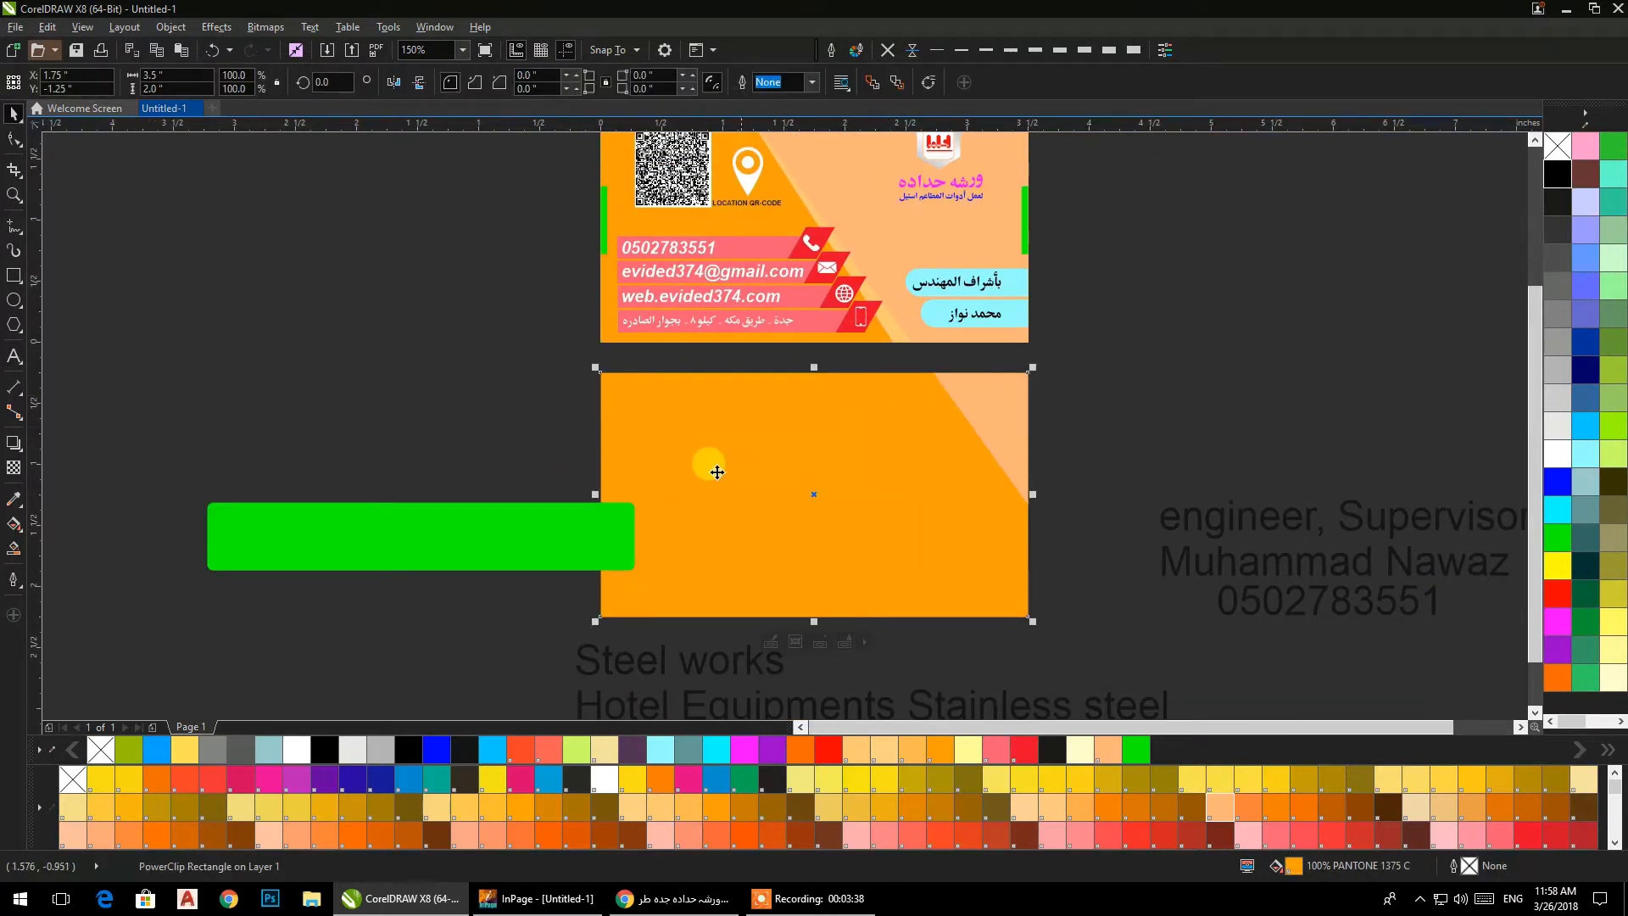
click(604, 530)
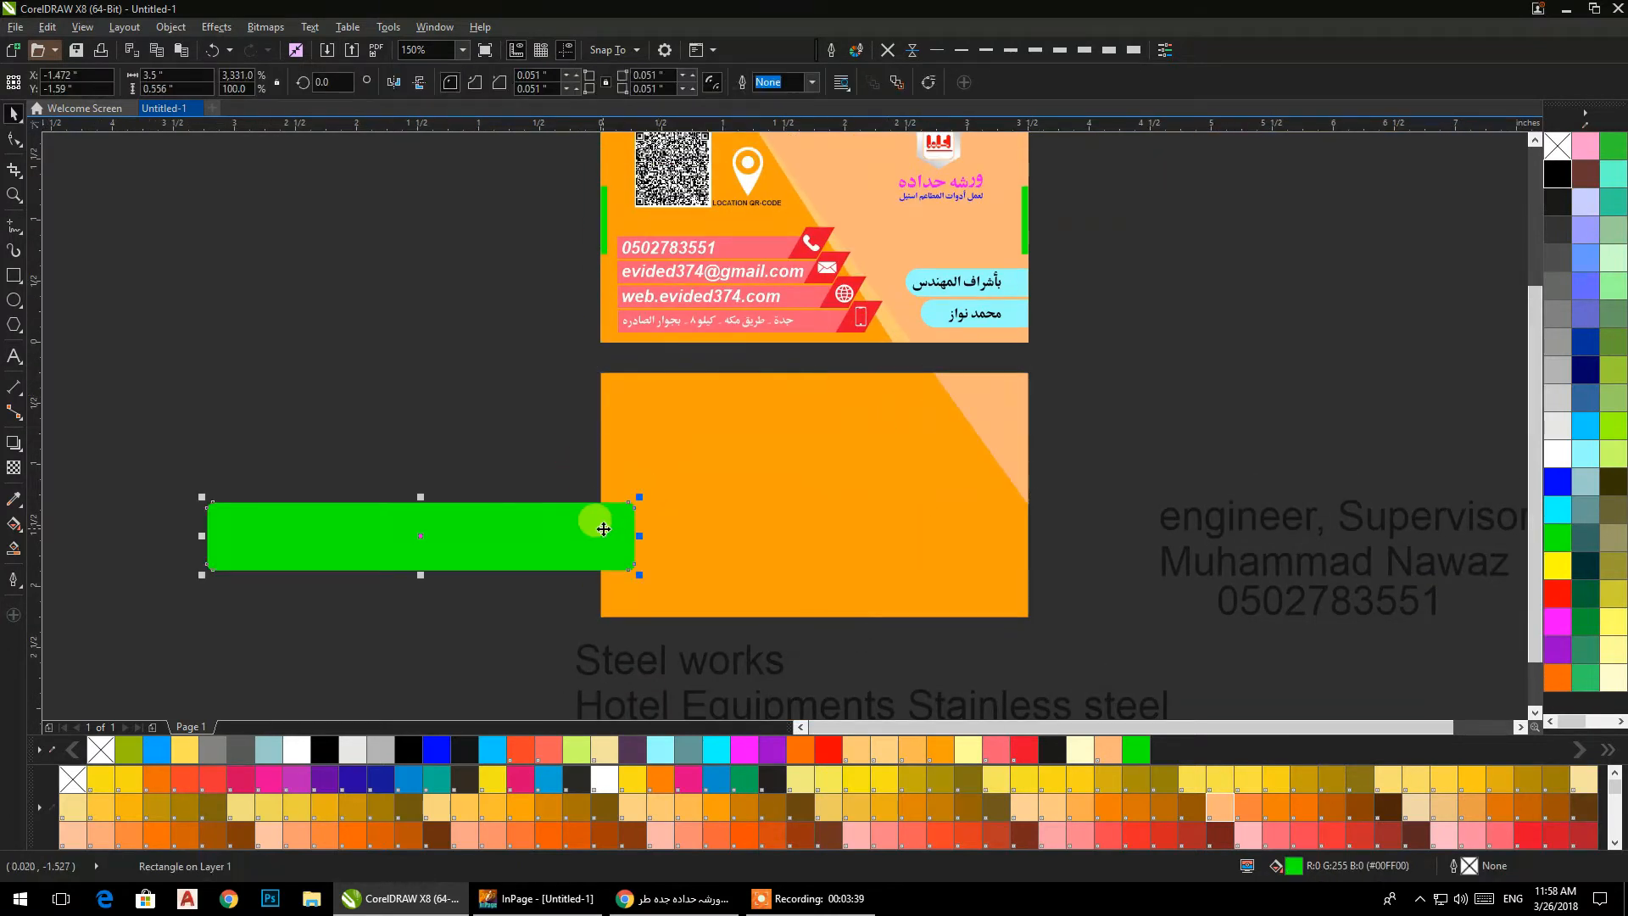
shift+click(791, 513)
key(c)
key(e)
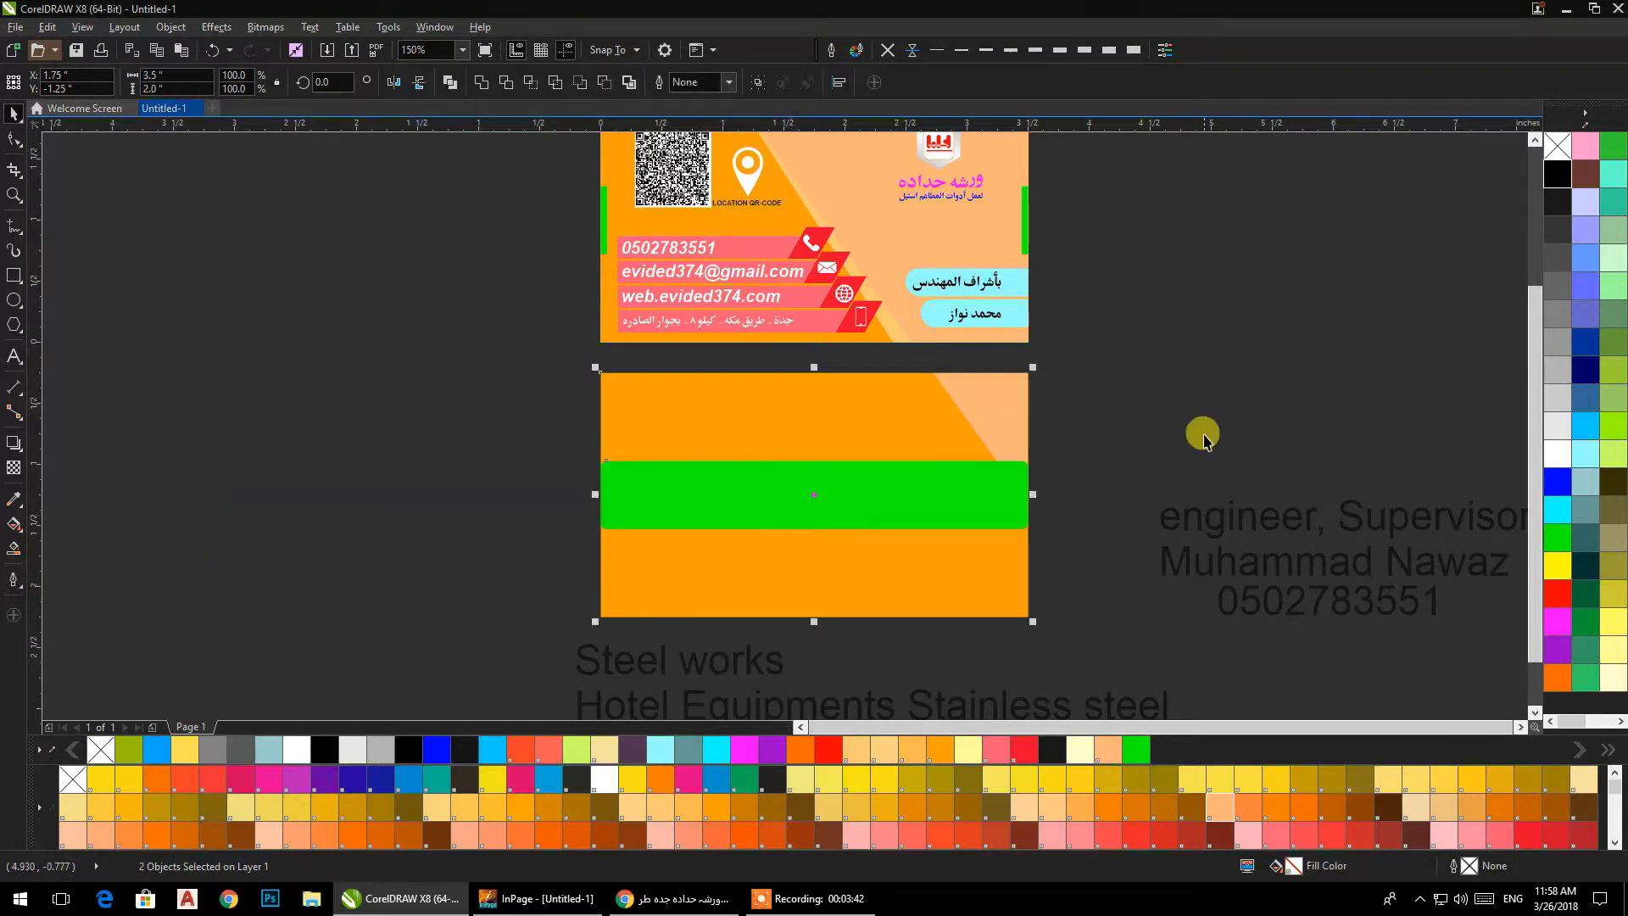
click(1099, 403)
Move the "Steel works / Hotel Equipments Stainless steel" text onto the back card's upper area and set it to 6 pt.
drag(1066, 406, 1128, 442)
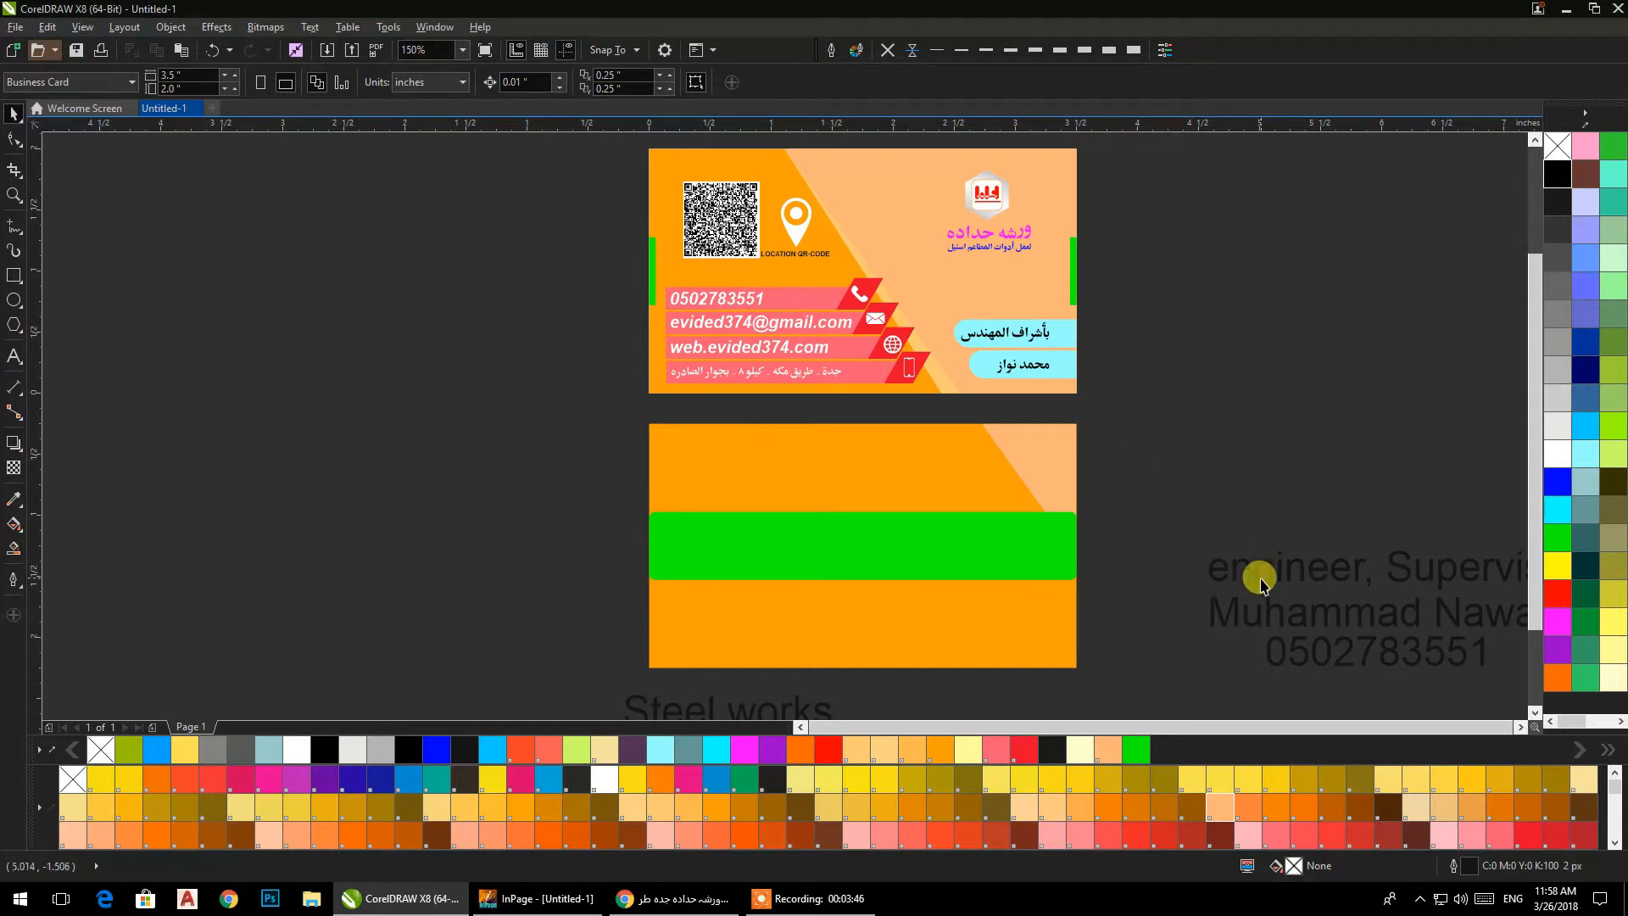
scroll(1212, 532, down, 2)
drag(923, 582, 930, 469)
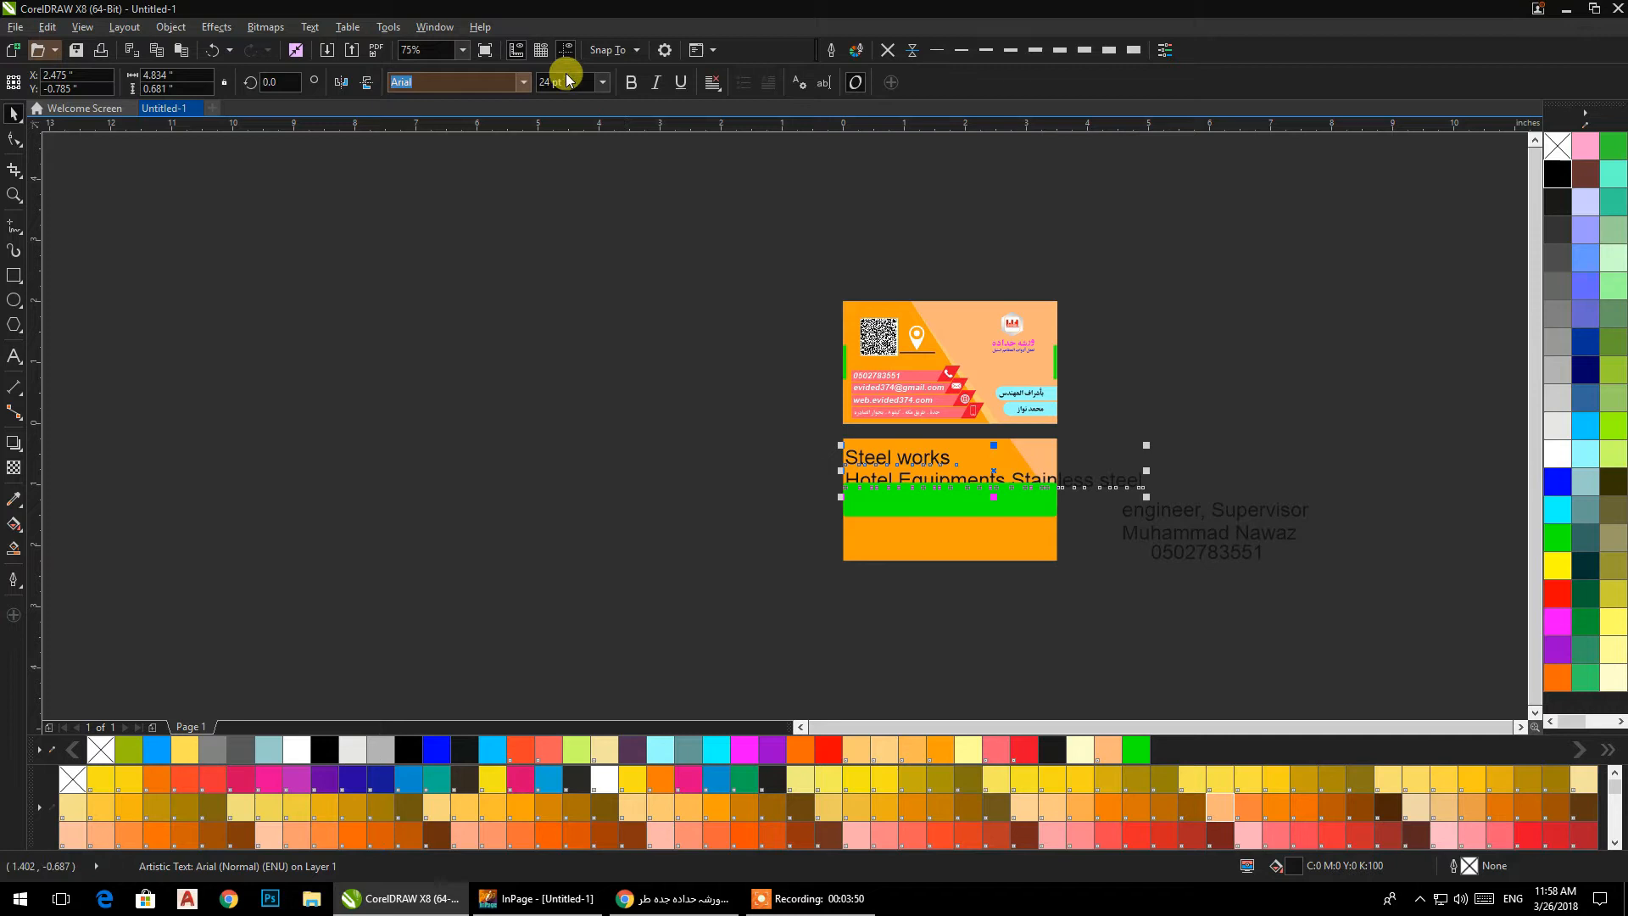
text(6)
key(Return)
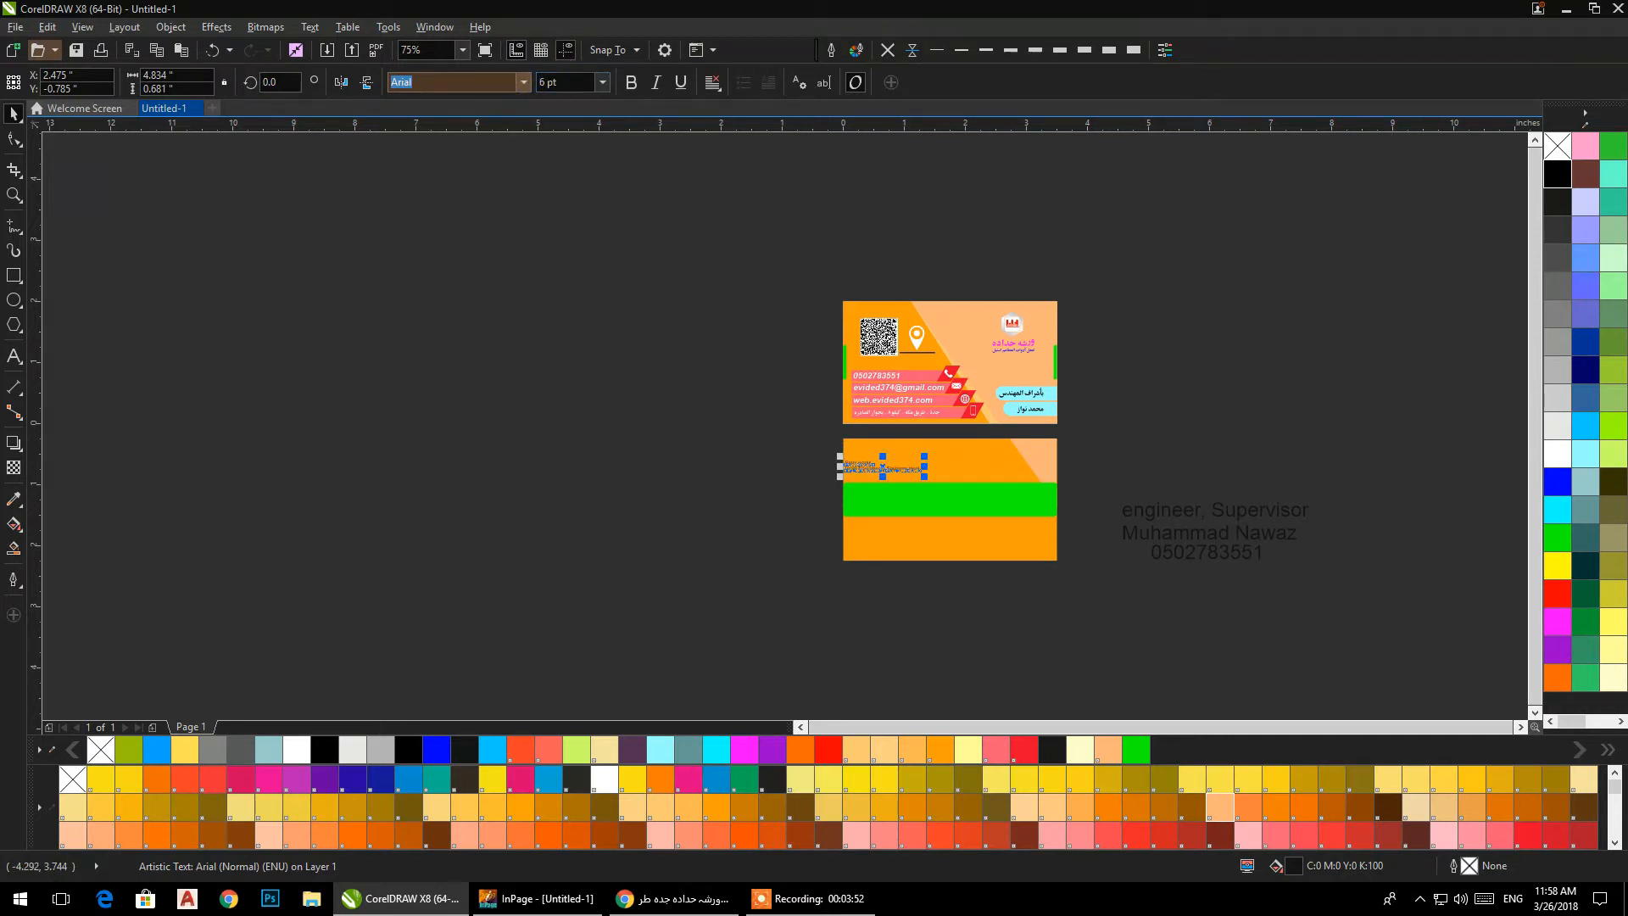
Set the engineer title and name text and the phone number text to 6 pt and move both onto the back card.
drag(1352, 455, 1078, 587)
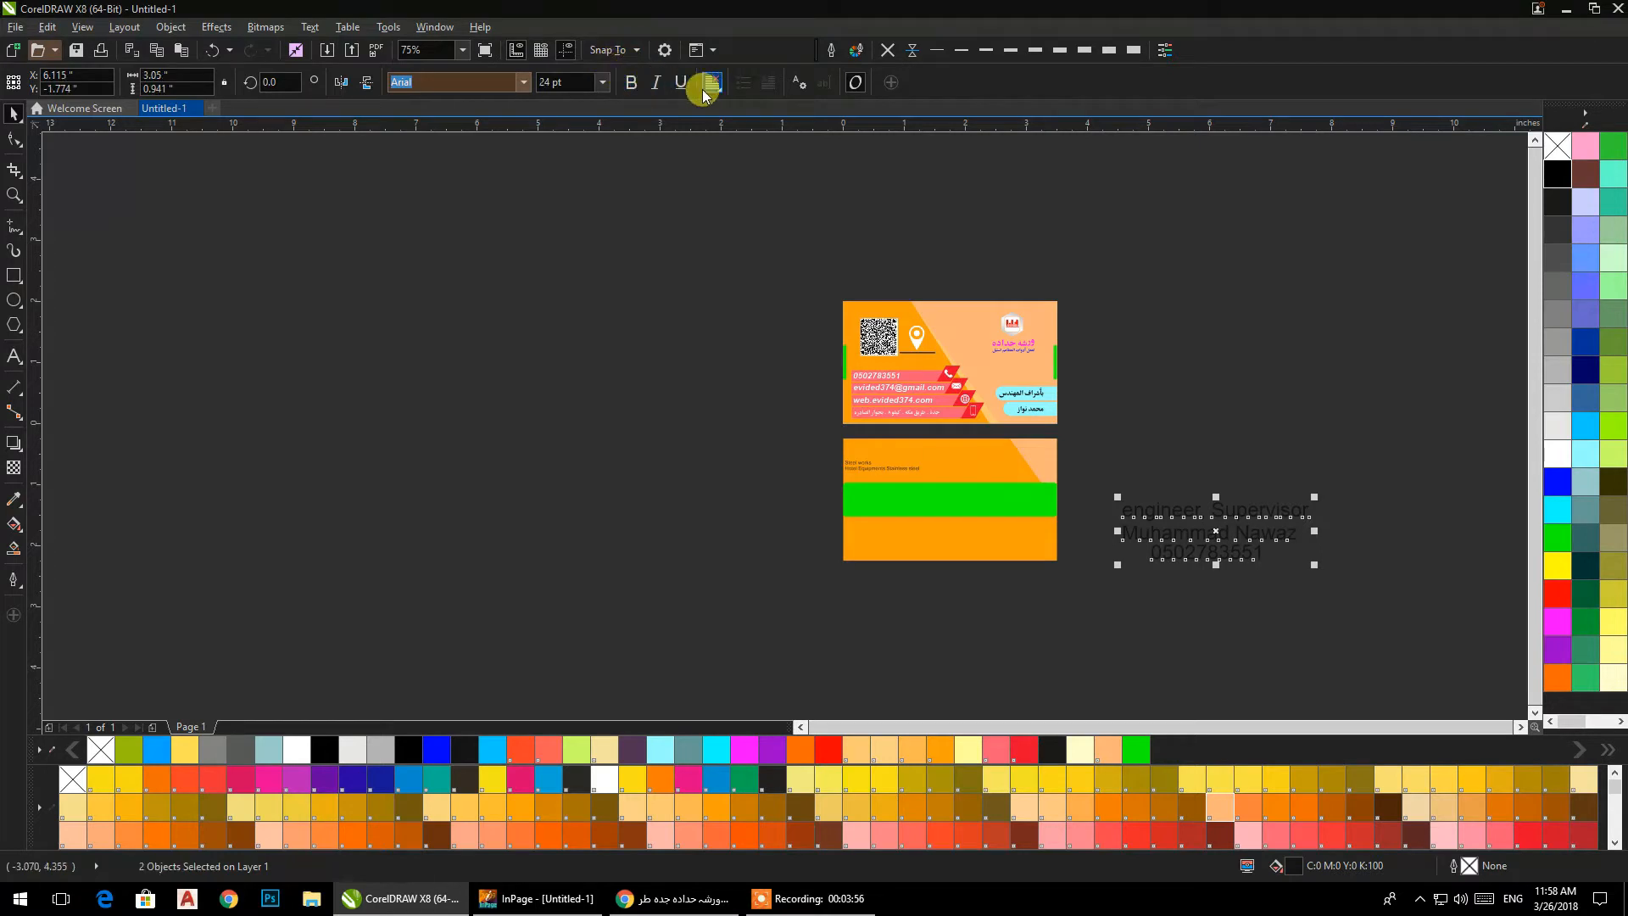
click(601, 82)
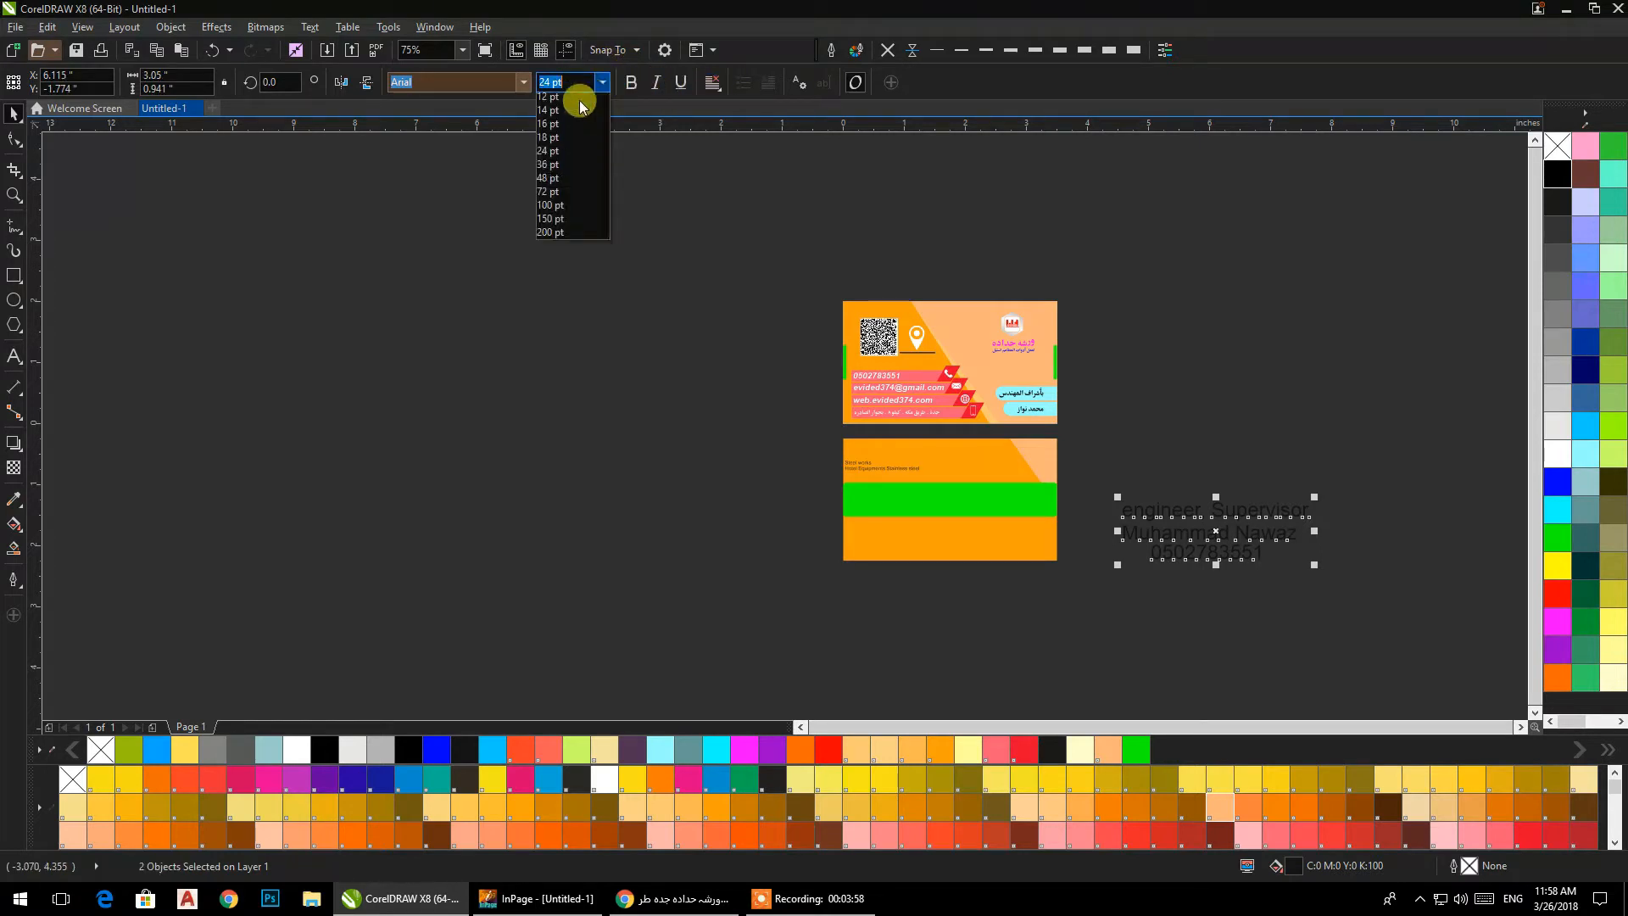
click(543, 127)
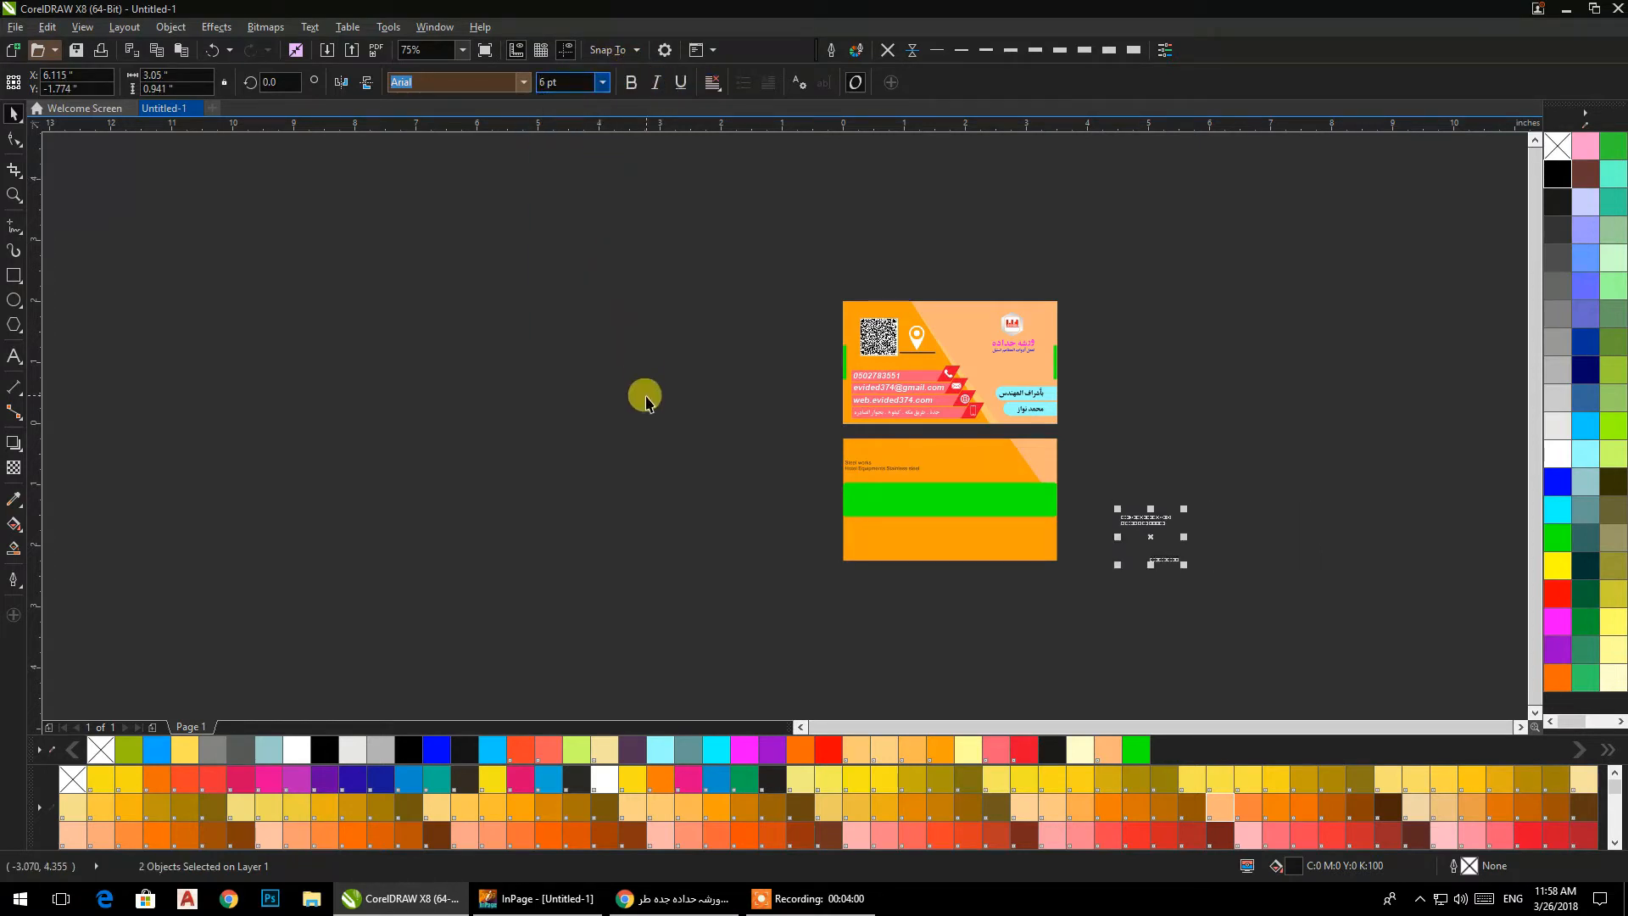
drag(1132, 519, 988, 513)
Bring the engineer title and name text in front of the green bar on the back card.
drag(1147, 443, 804, 561)
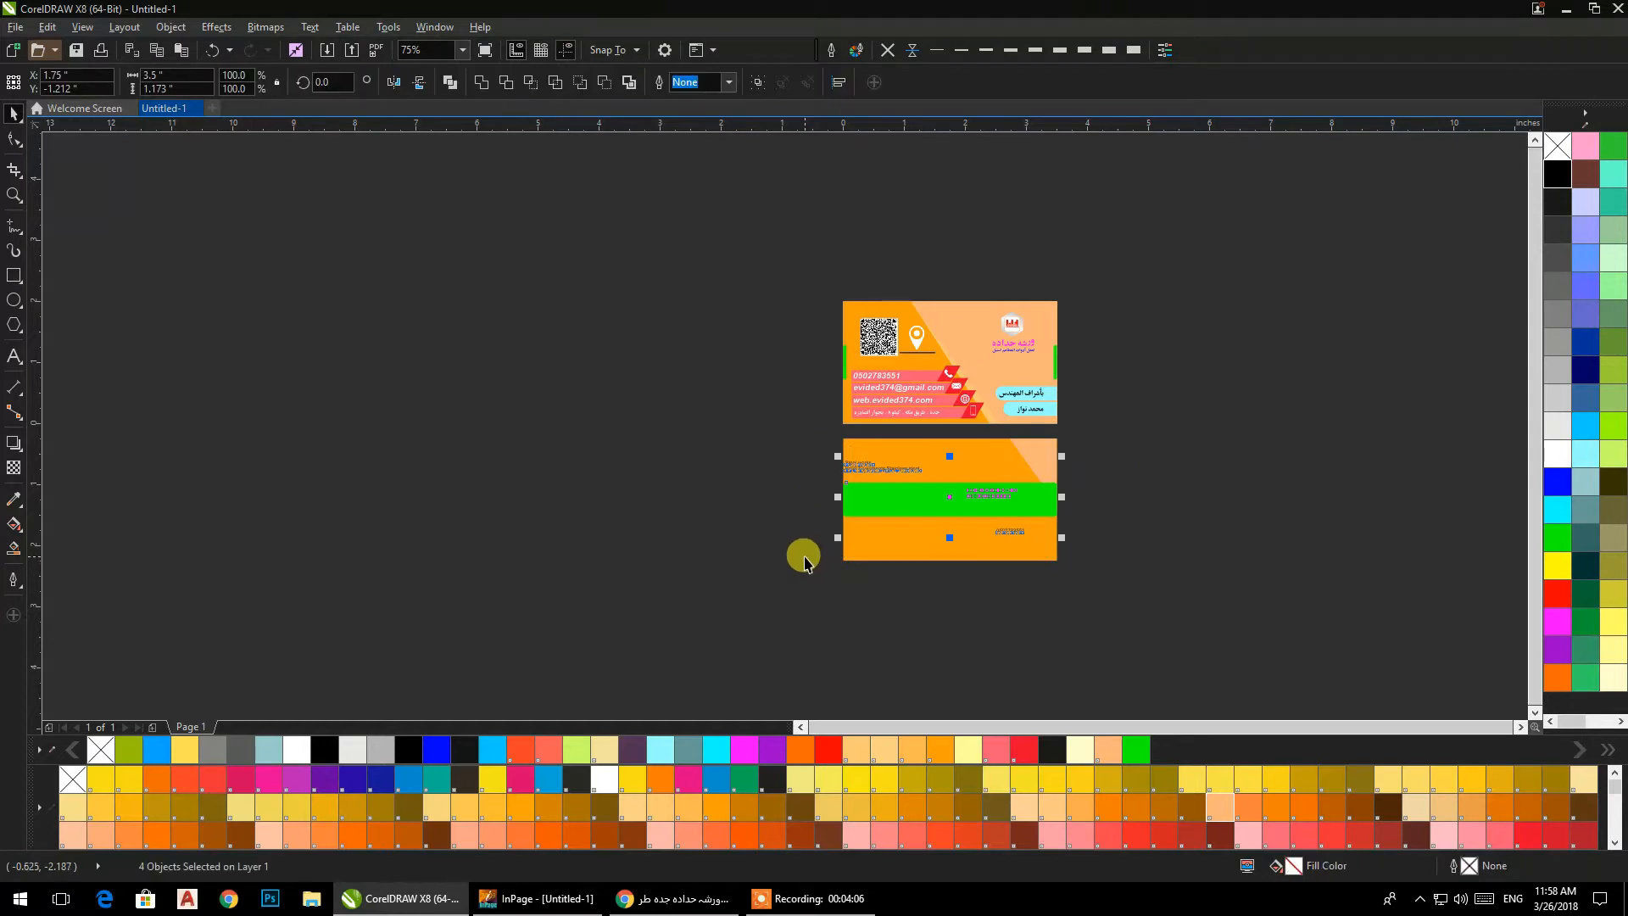
click(967, 578)
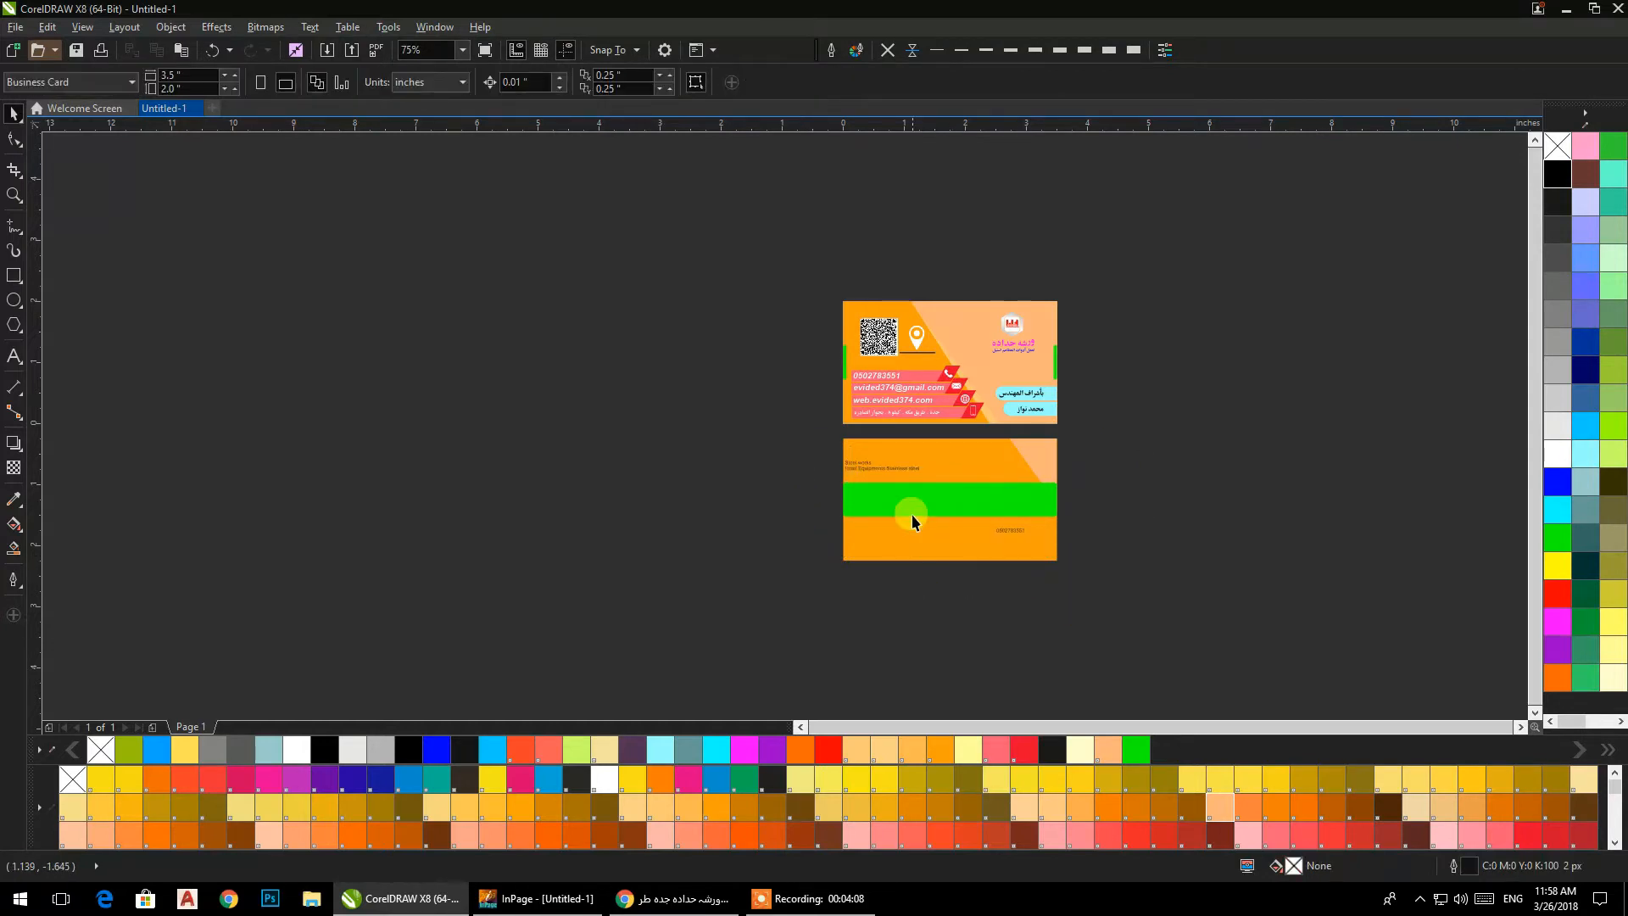
scroll(912, 514, up, 4)
drag(1348, 337, 765, 580)
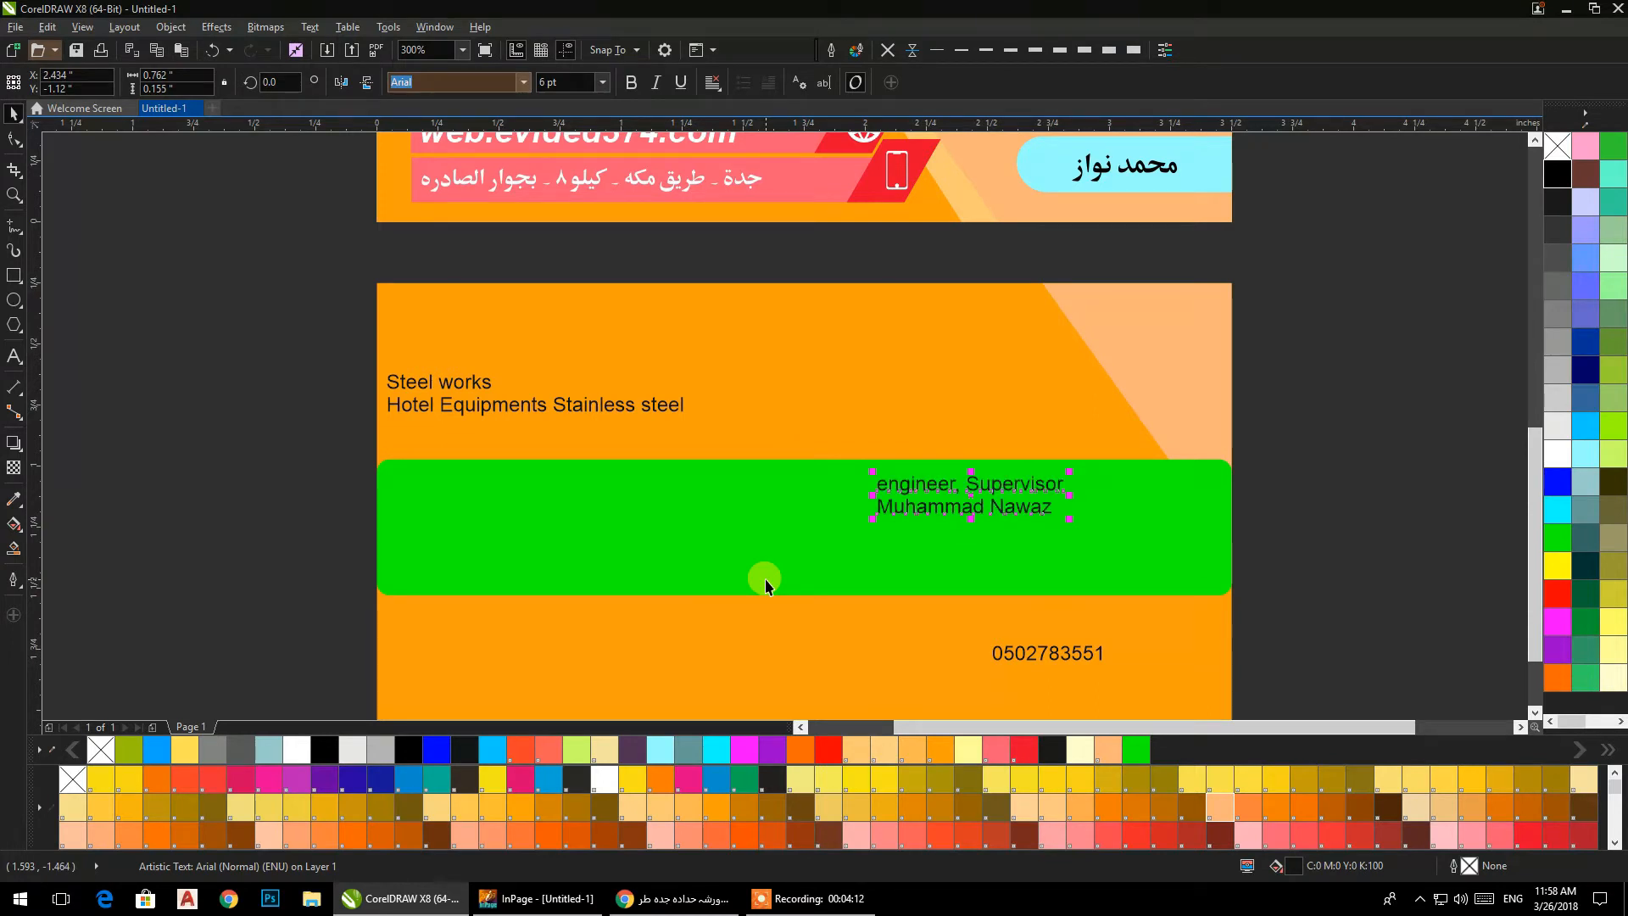
Break the two-line company text apart, then enlarge "Steel works" to about 15.4 pt above the middle of the green bar.
click(301, 421)
click(170, 26)
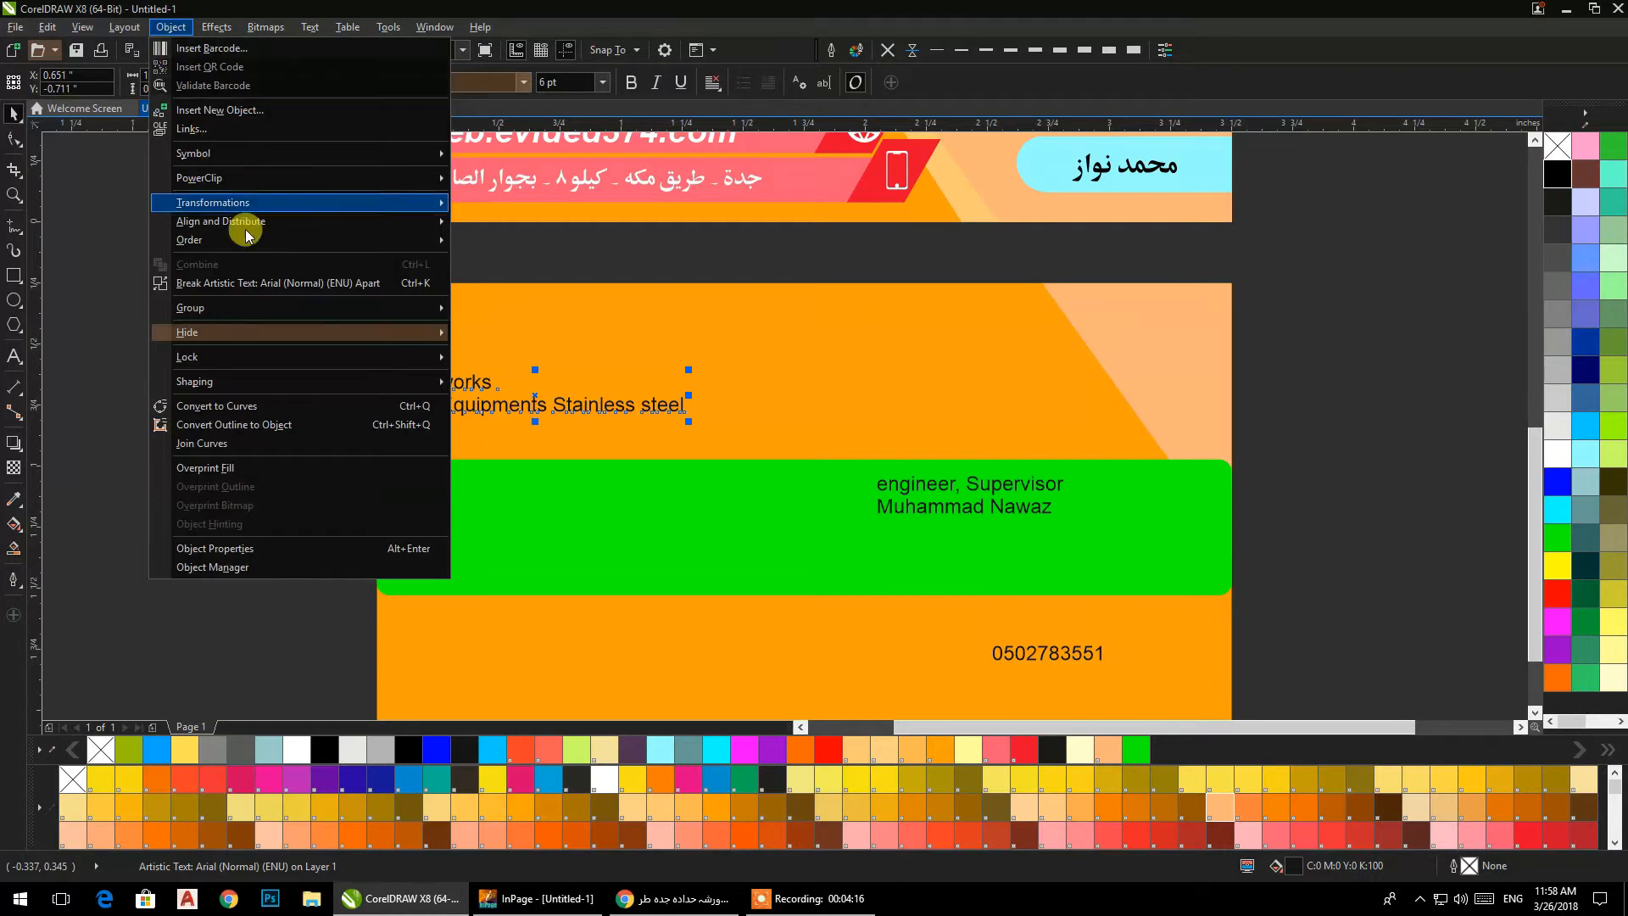
click(237, 283)
drag(413, 372, 934, 457)
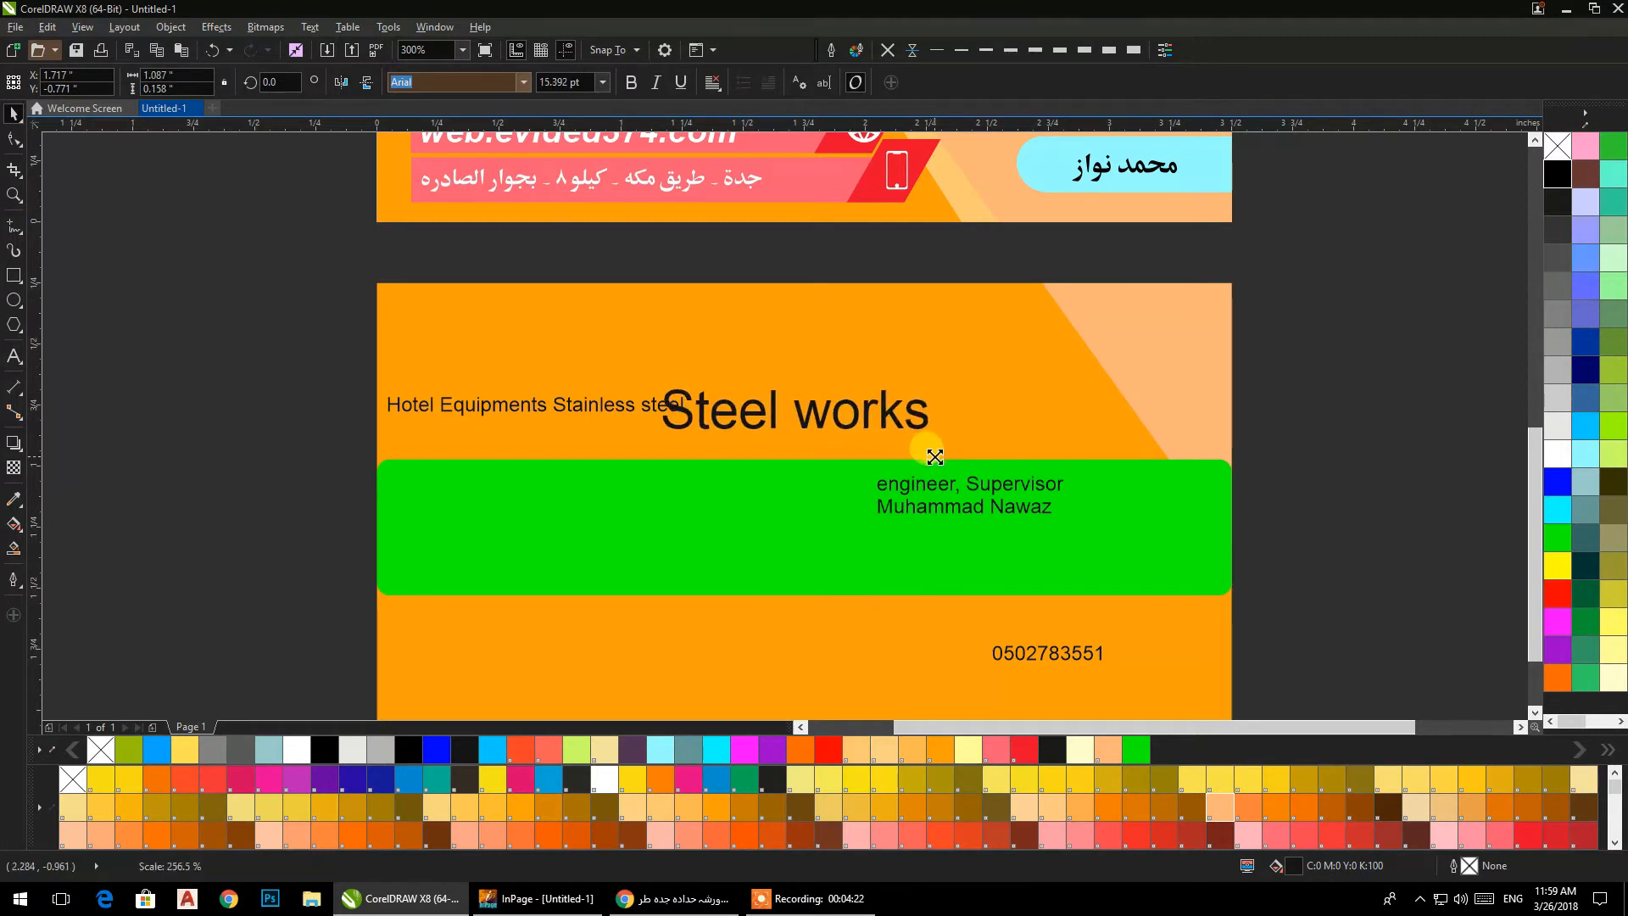
Select all the back card's texts together with the green bar and start changing their font.
drag(267, 270, 1259, 685)
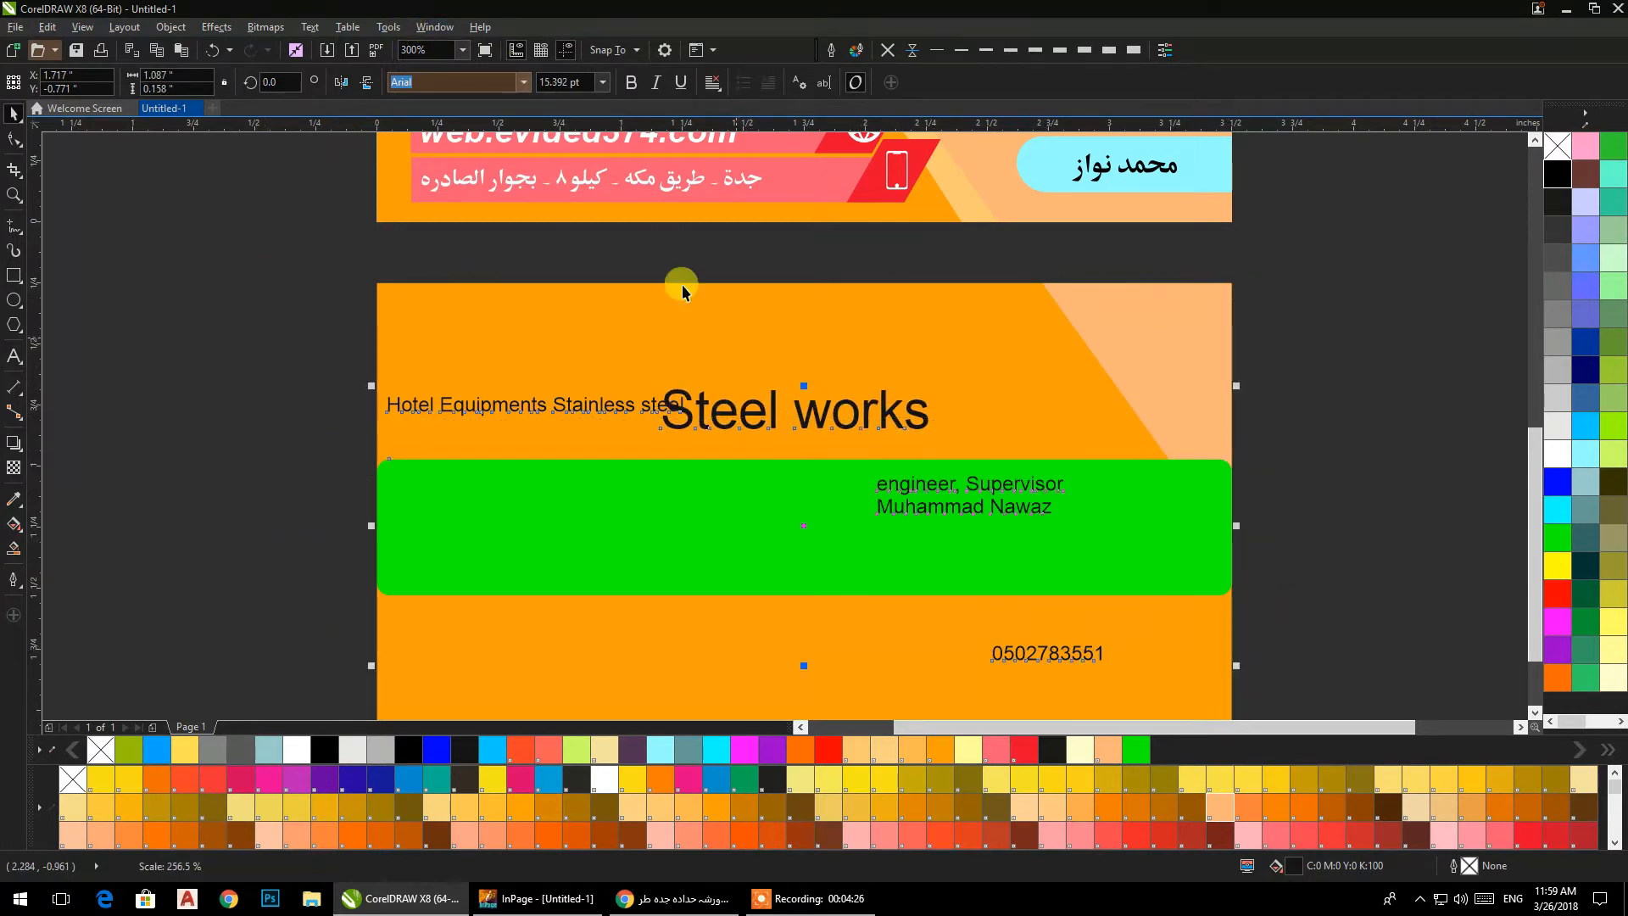
double_click(461, 78)
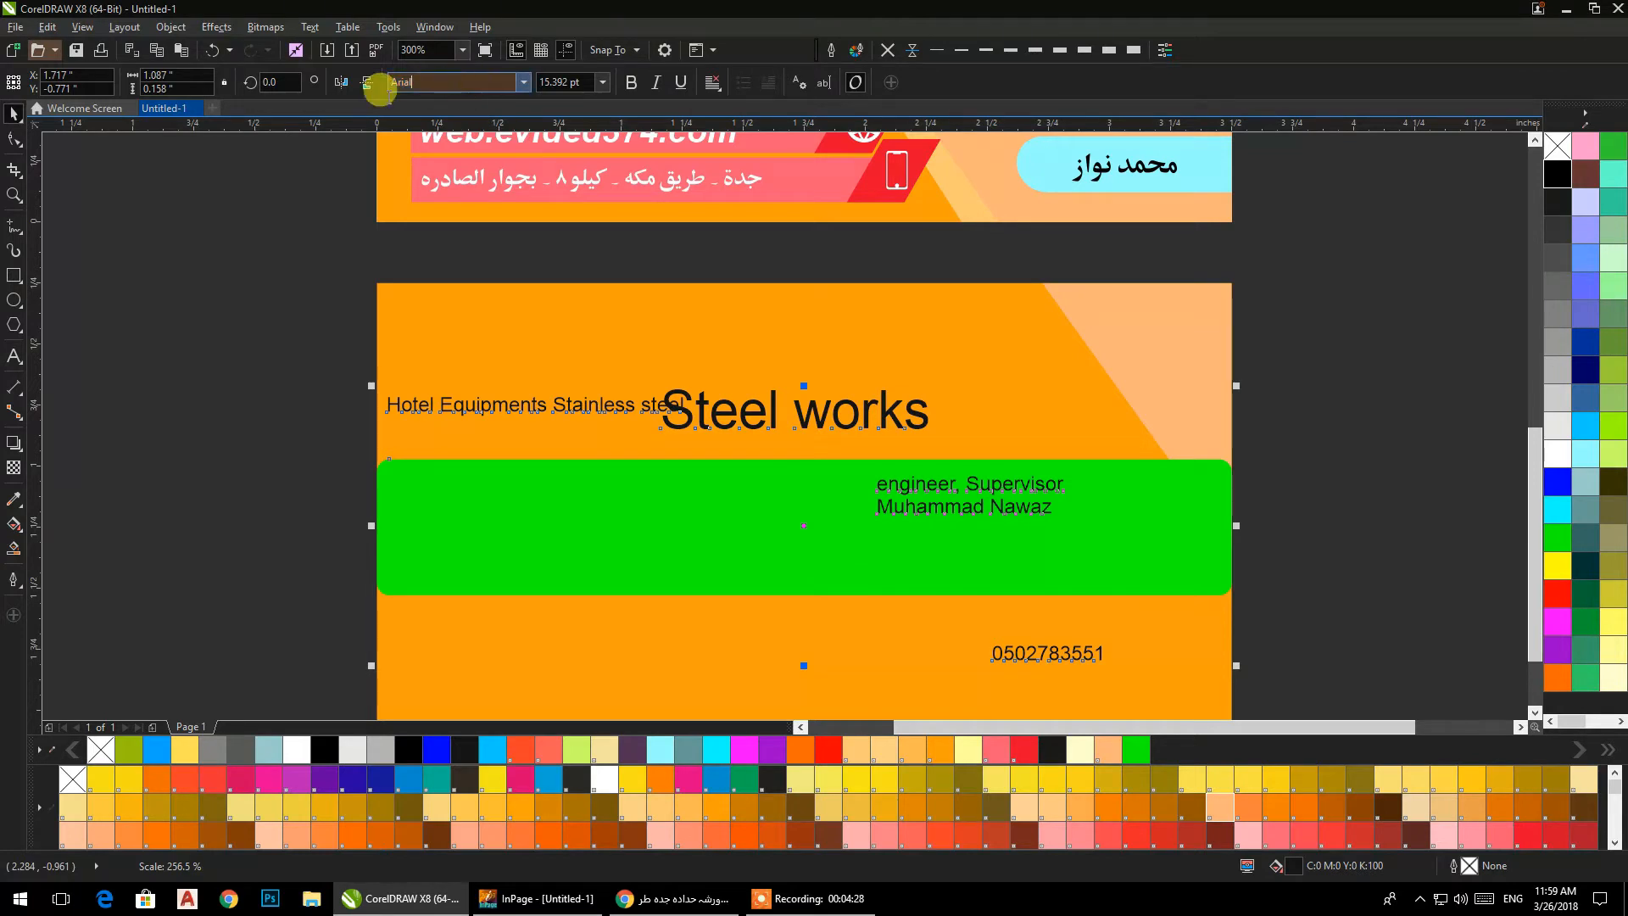
click(333, 101)
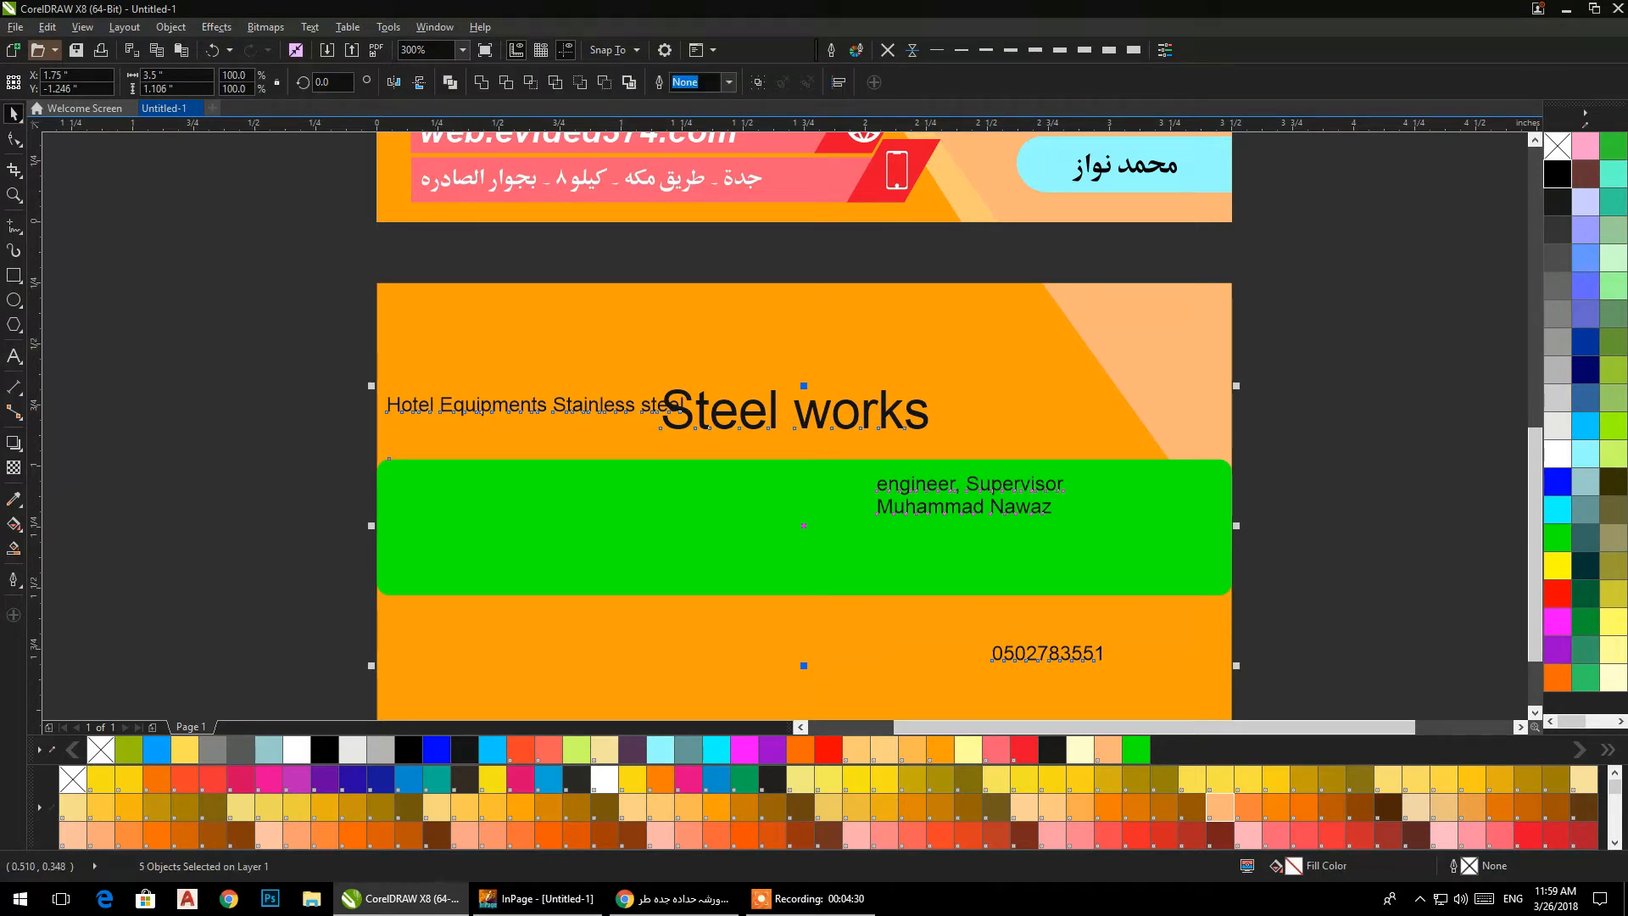
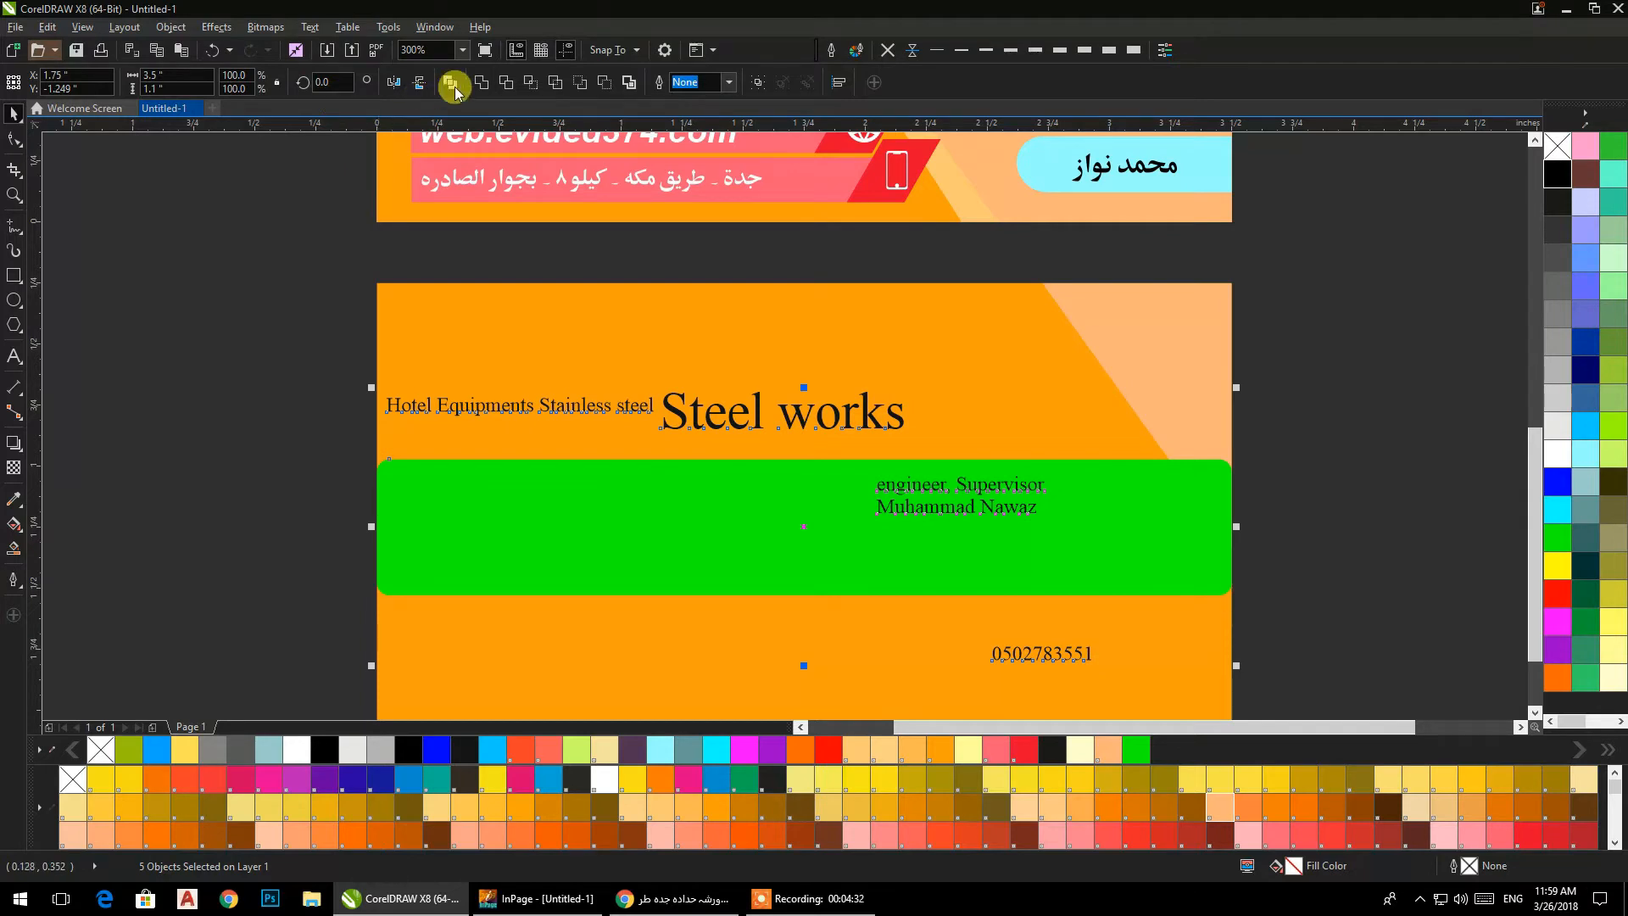
Make all four texts on the back card bold, leaving out the green bar.
click(259, 329)
drag(208, 314, 1126, 690)
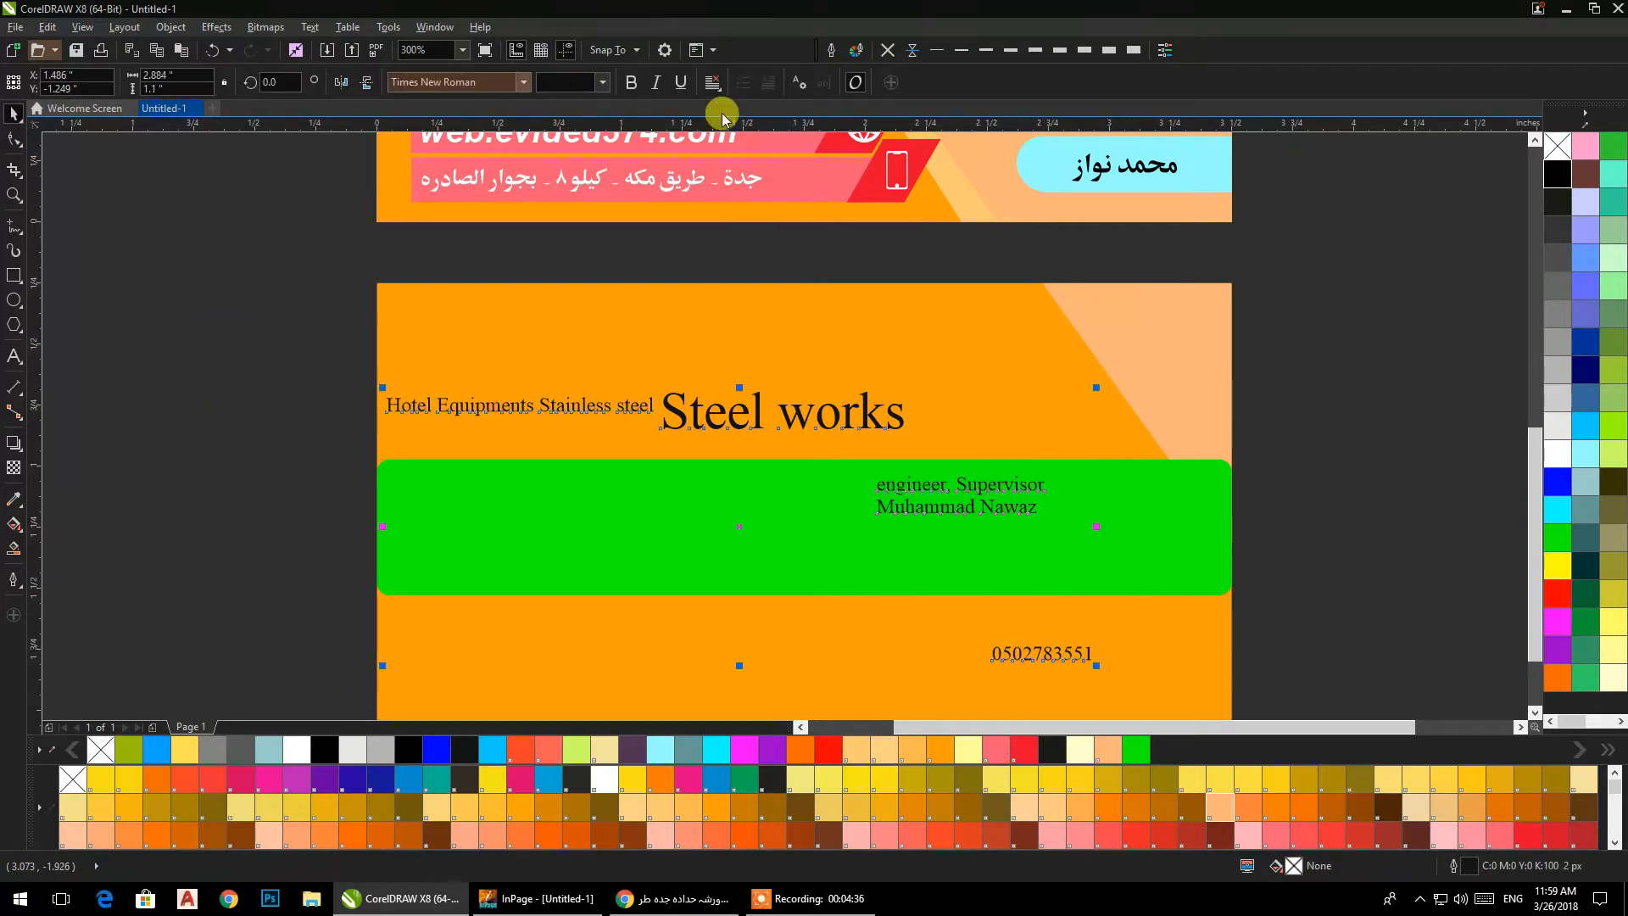
click(630, 82)
click(368, 270)
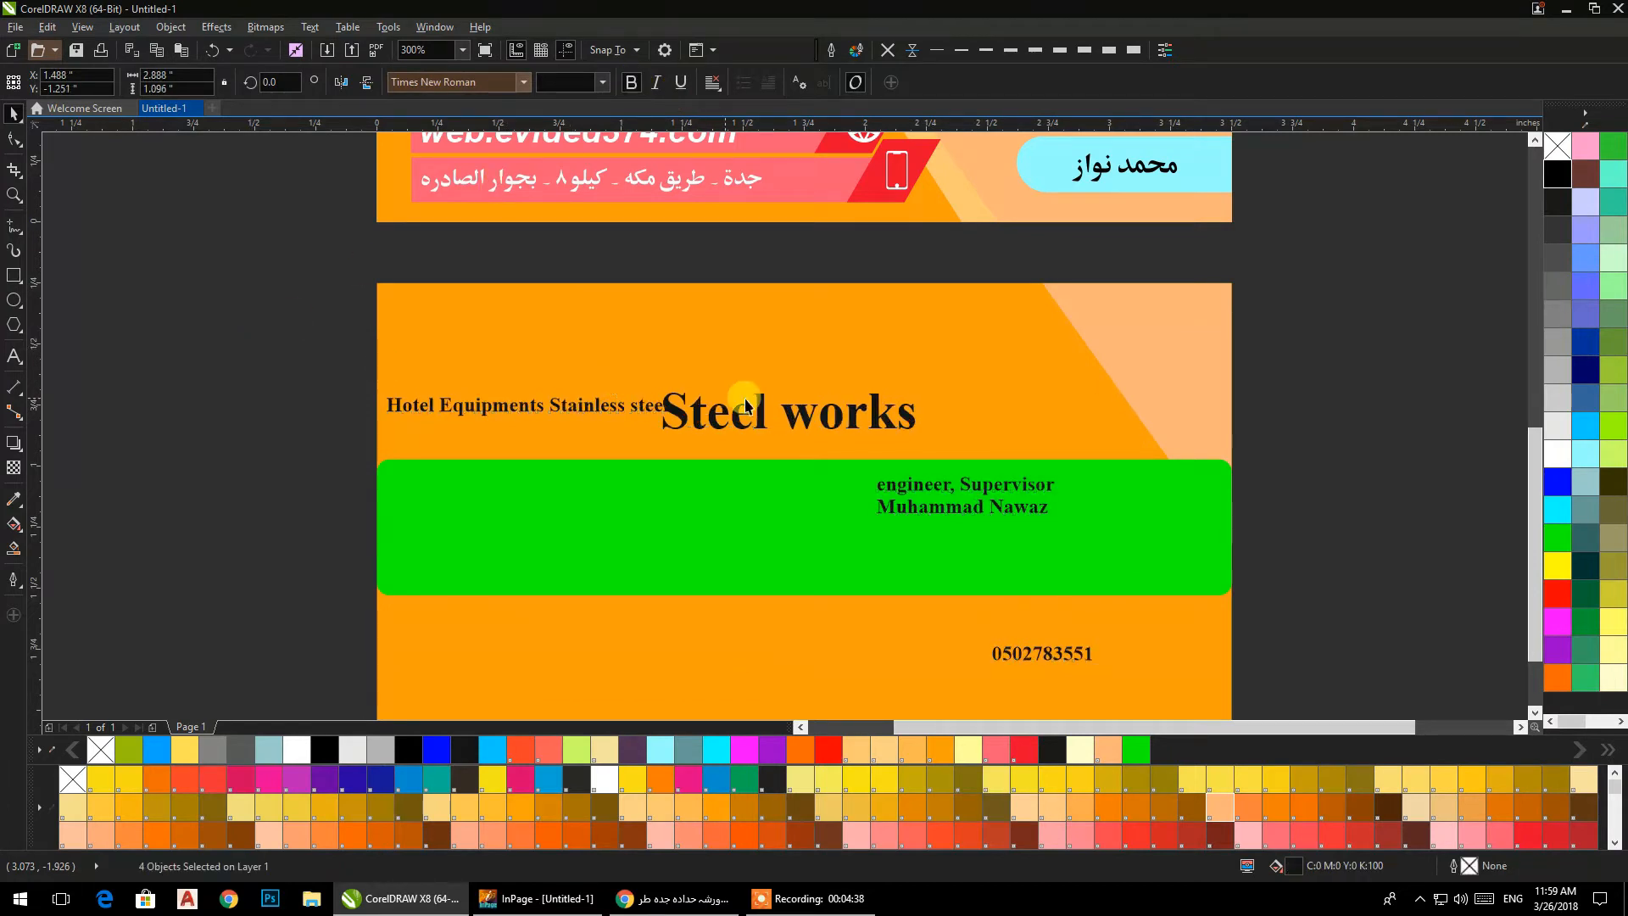
Place the "Hotel Equipments Stainless steel" line under "Steel works", and the engineer title, name and phone number below the green bar on the card's left.
drag(757, 416, 764, 376)
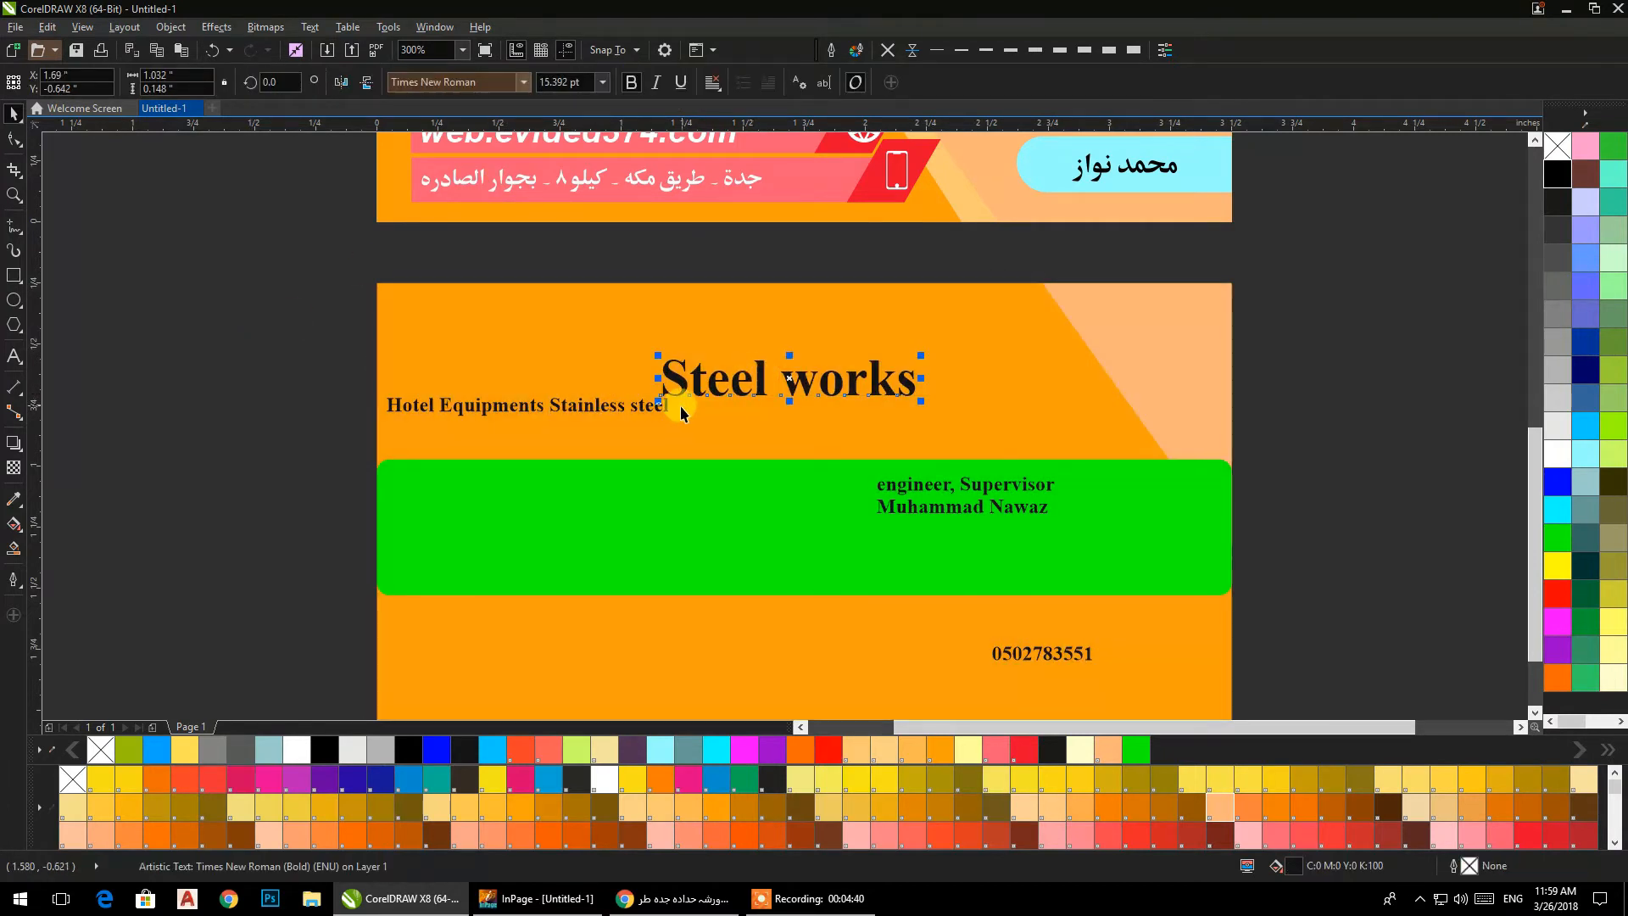
drag(663, 415, 924, 440)
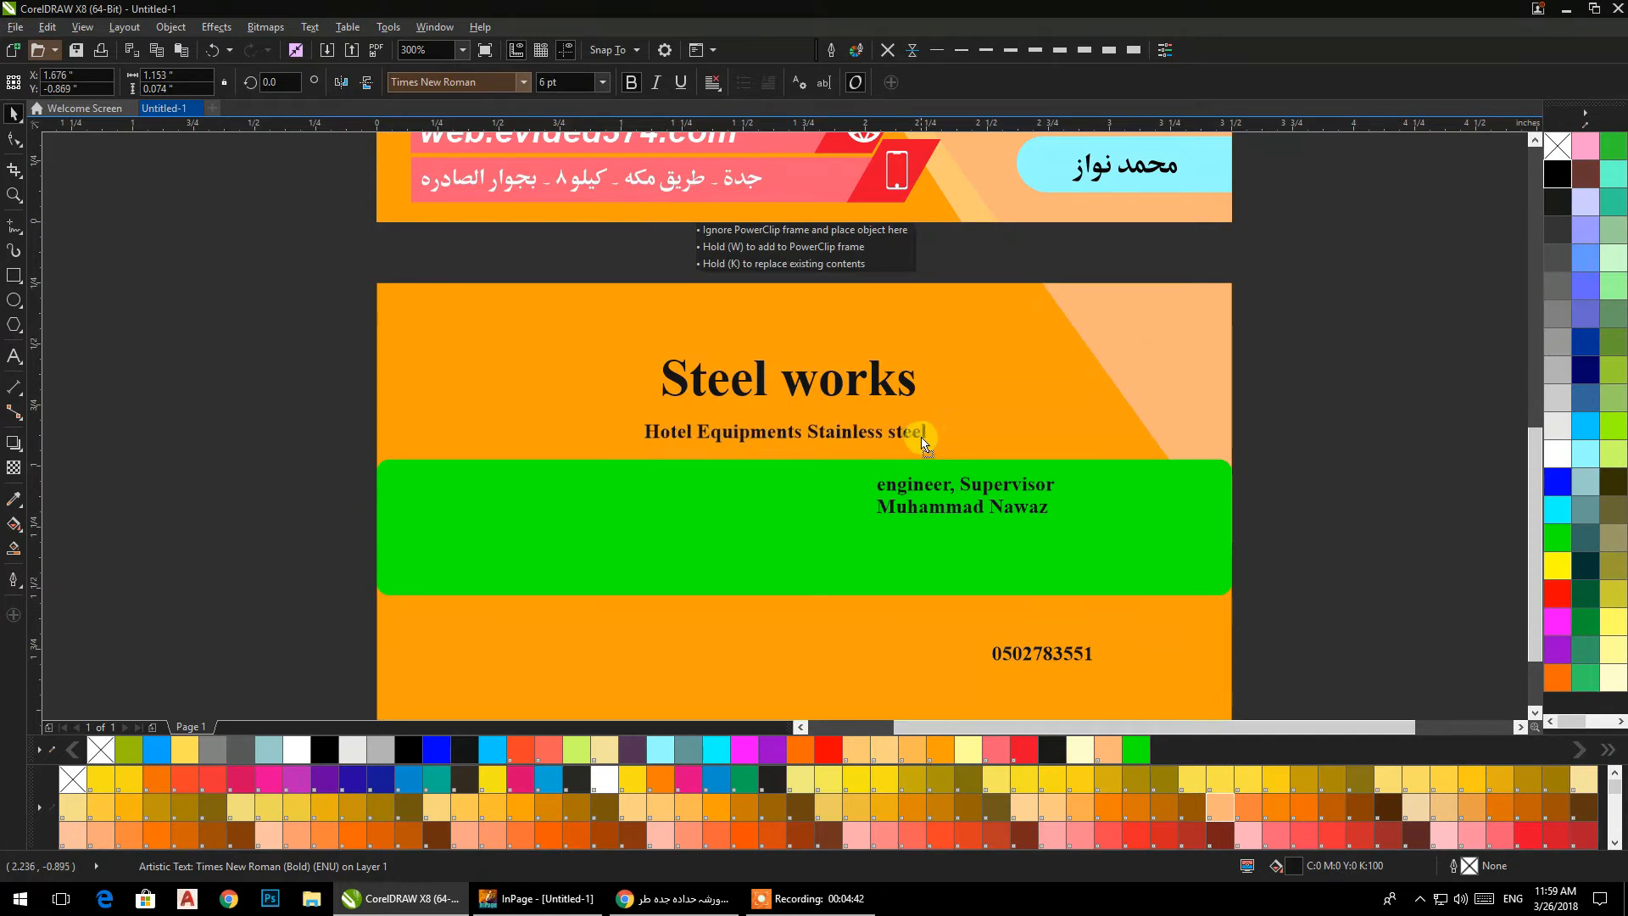
drag(947, 496, 517, 621)
drag(652, 573, 603, 441)
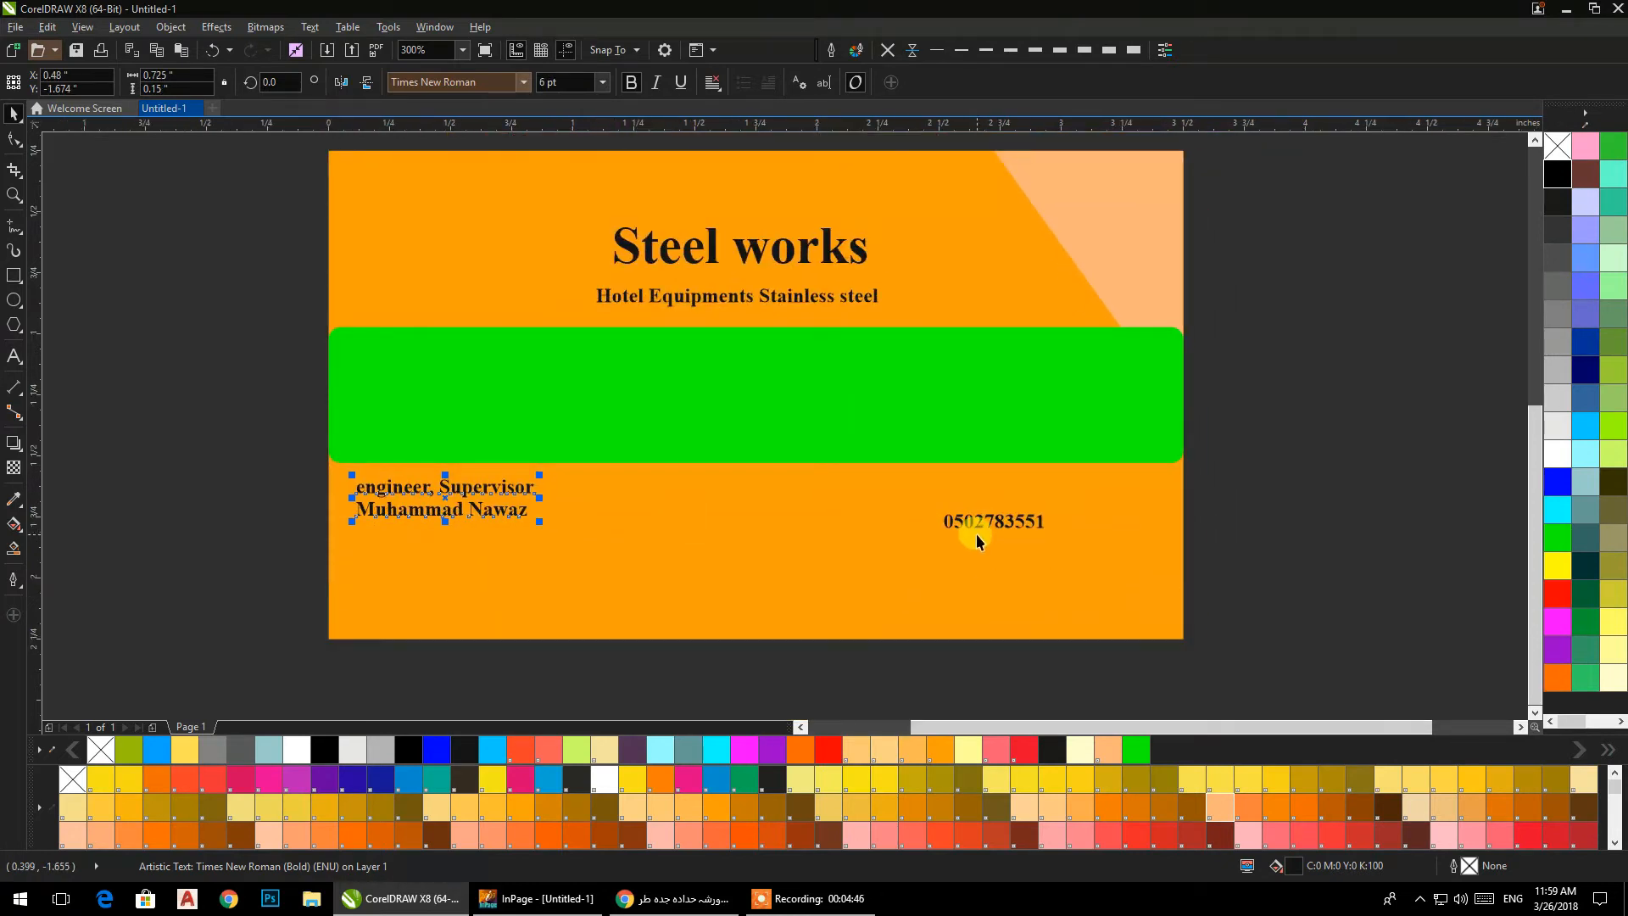
drag(970, 527, 392, 539)
click(168, 437)
drag(171, 447, 241, 508)
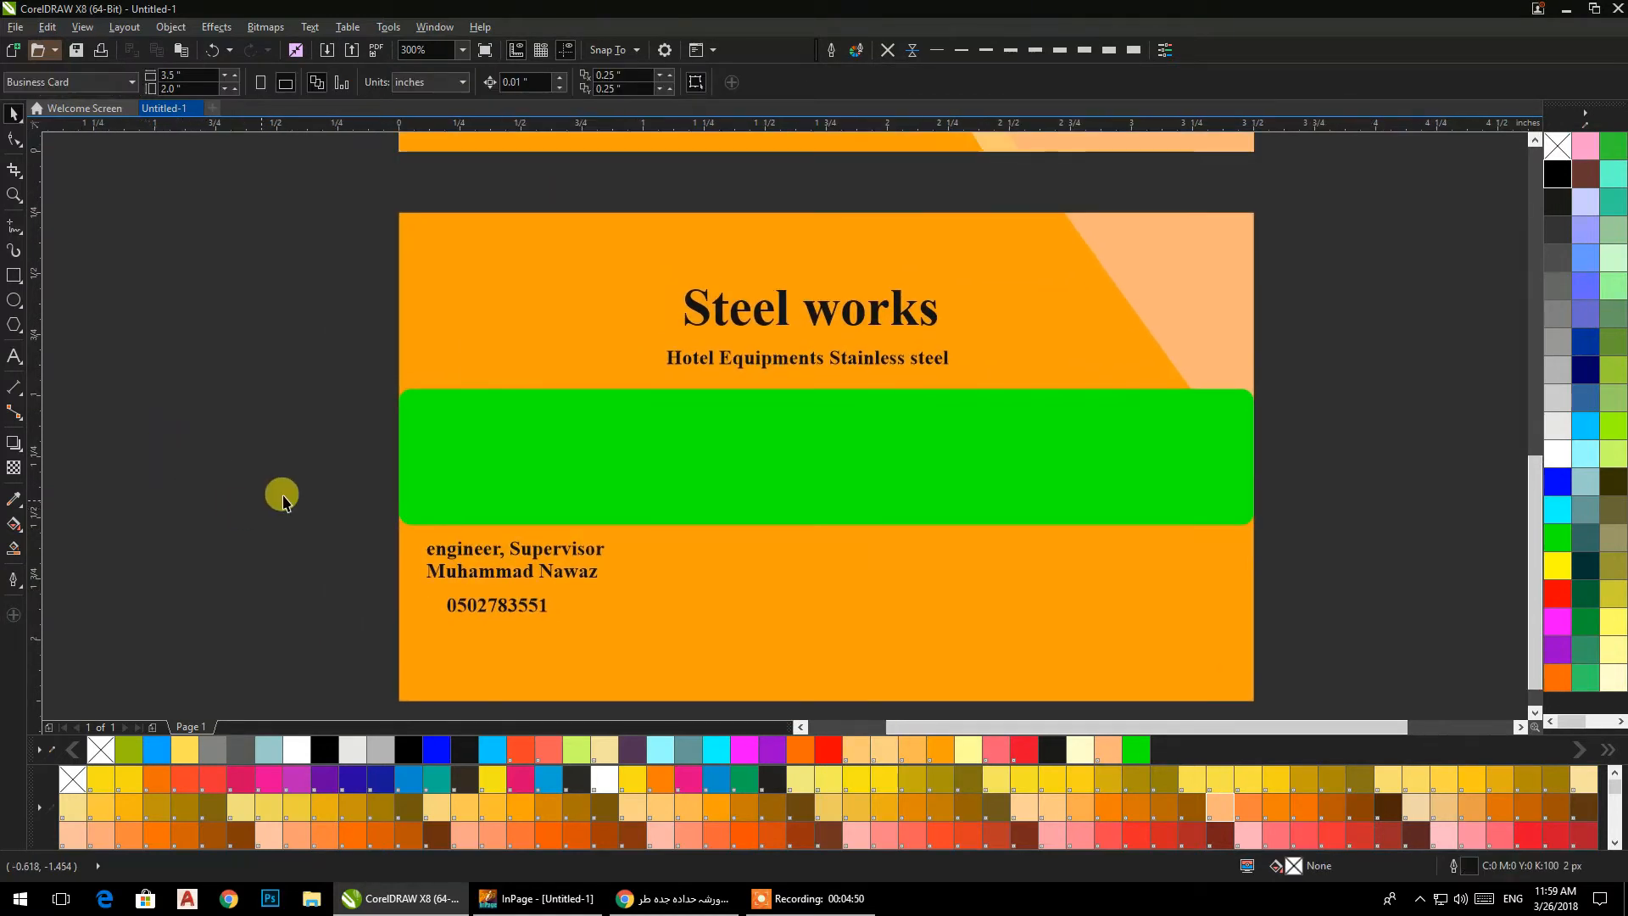
Centre "Steel works" and "Hotel Equipments Stainless steel" horizontally on each other and move both into the middle of the green bar.
drag(330, 250, 1035, 424)
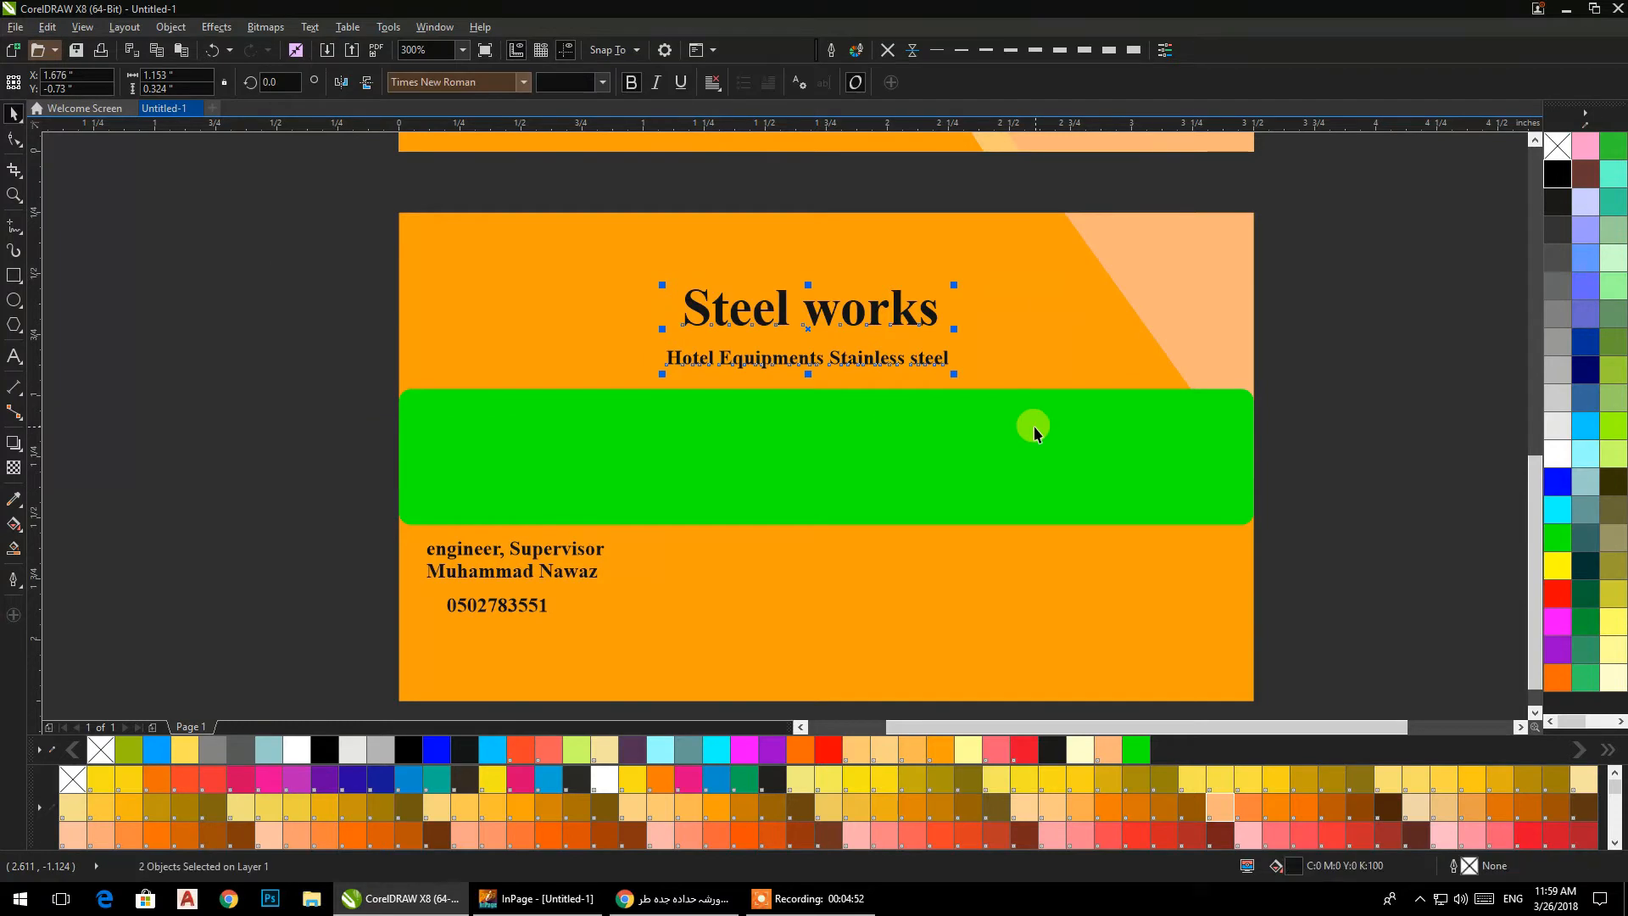
key(e)
key(ctrl+x)
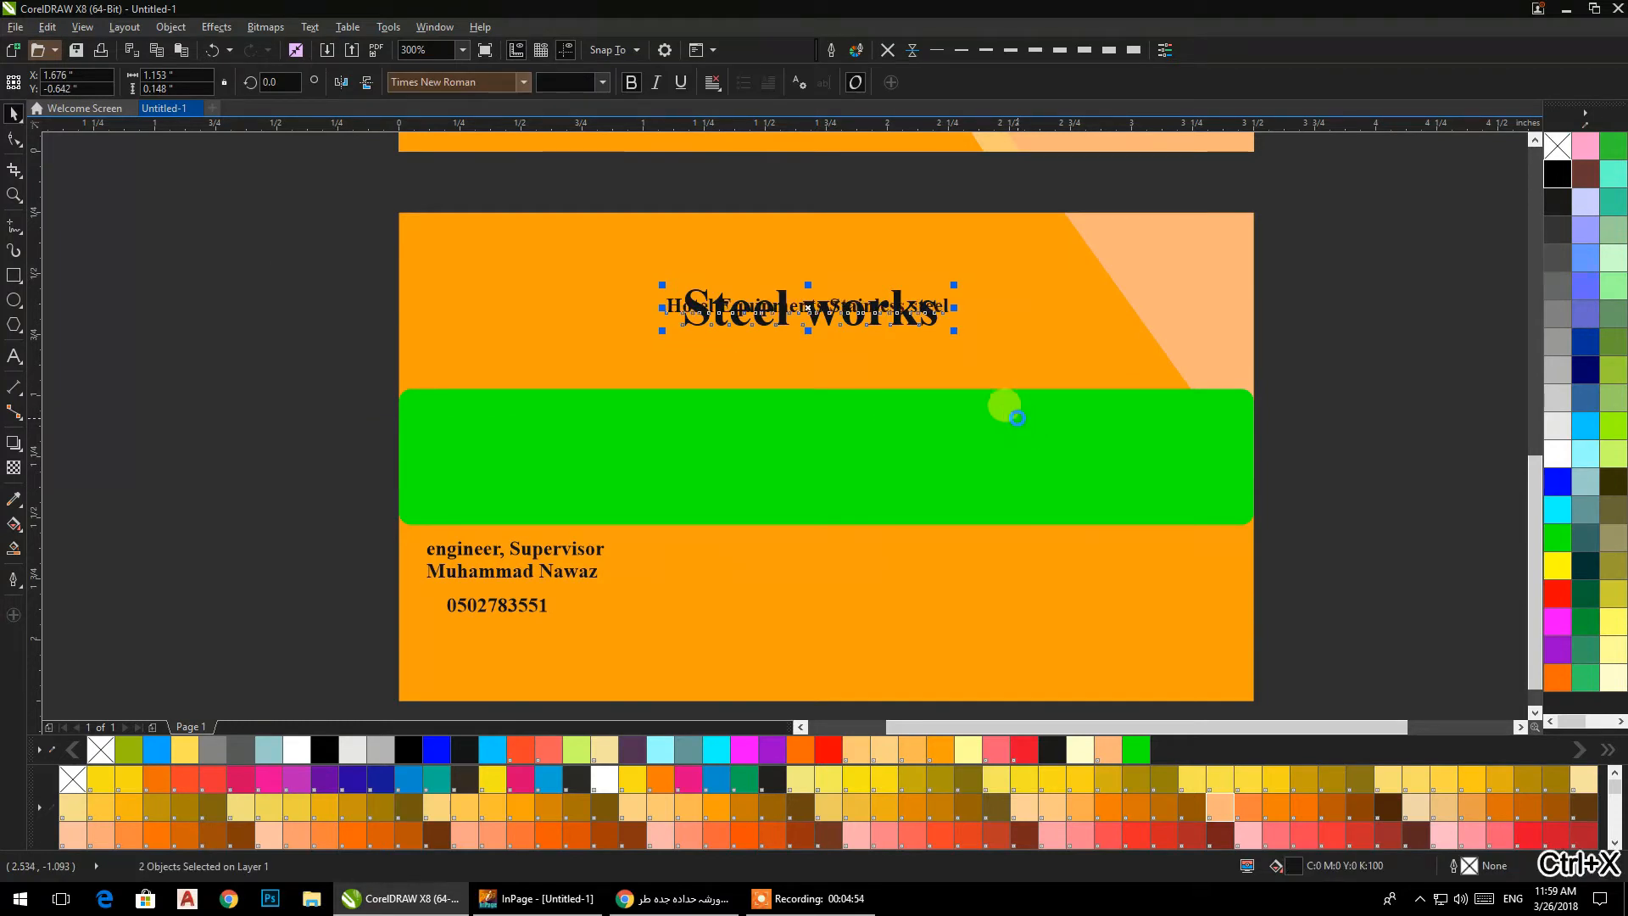
key(ctrl+z)
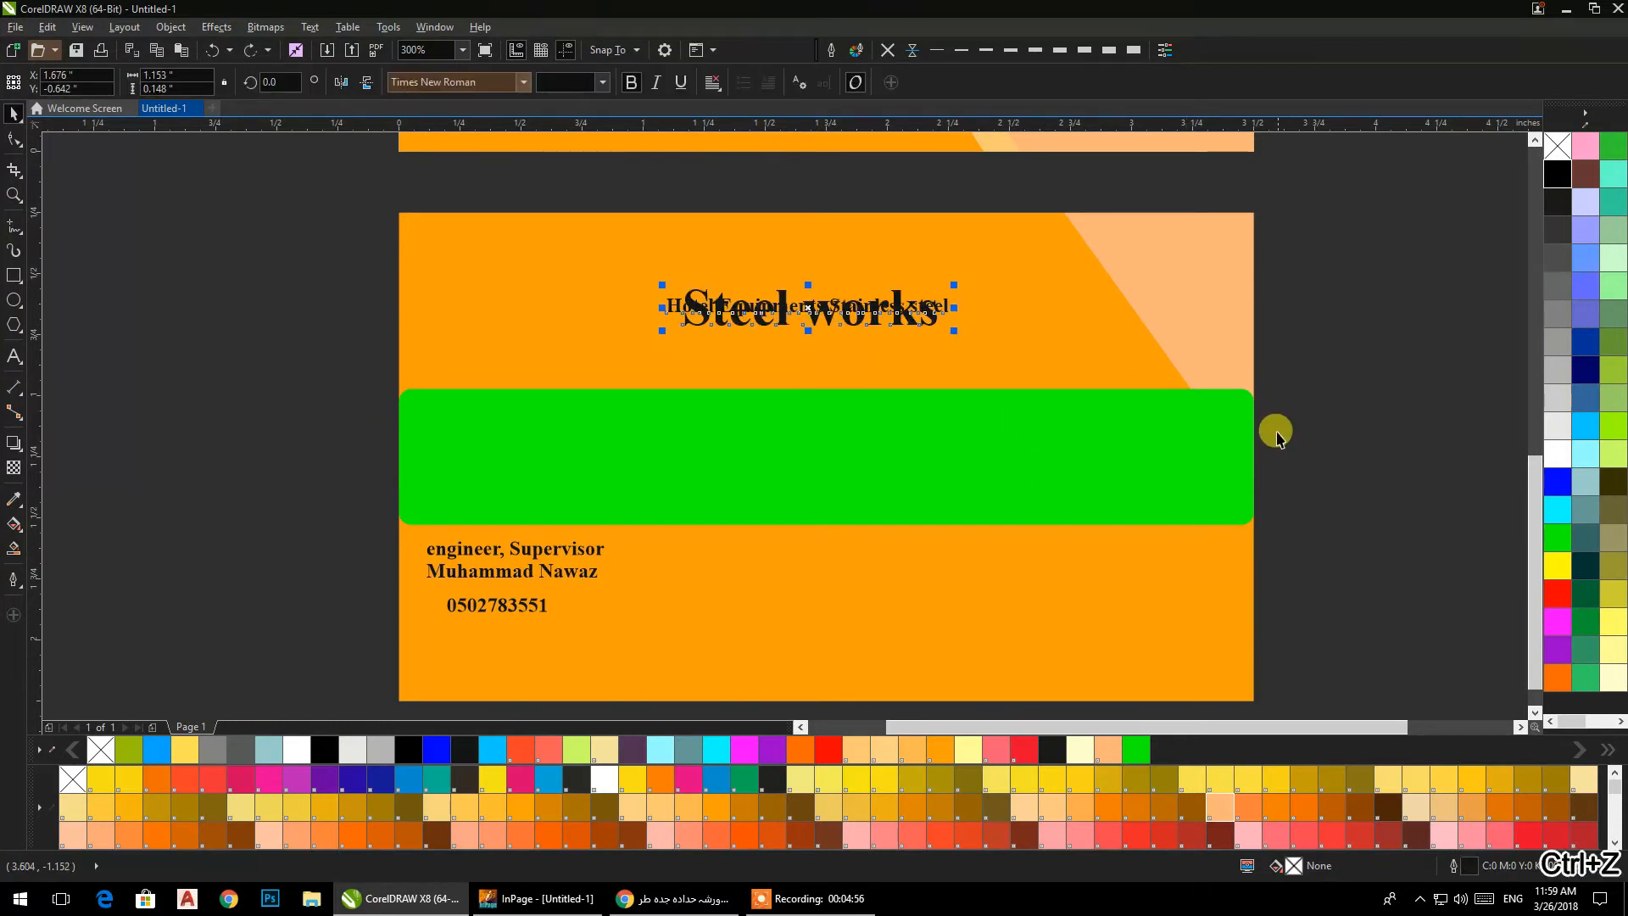
key(ctrl+z)
key(ctrl+z)
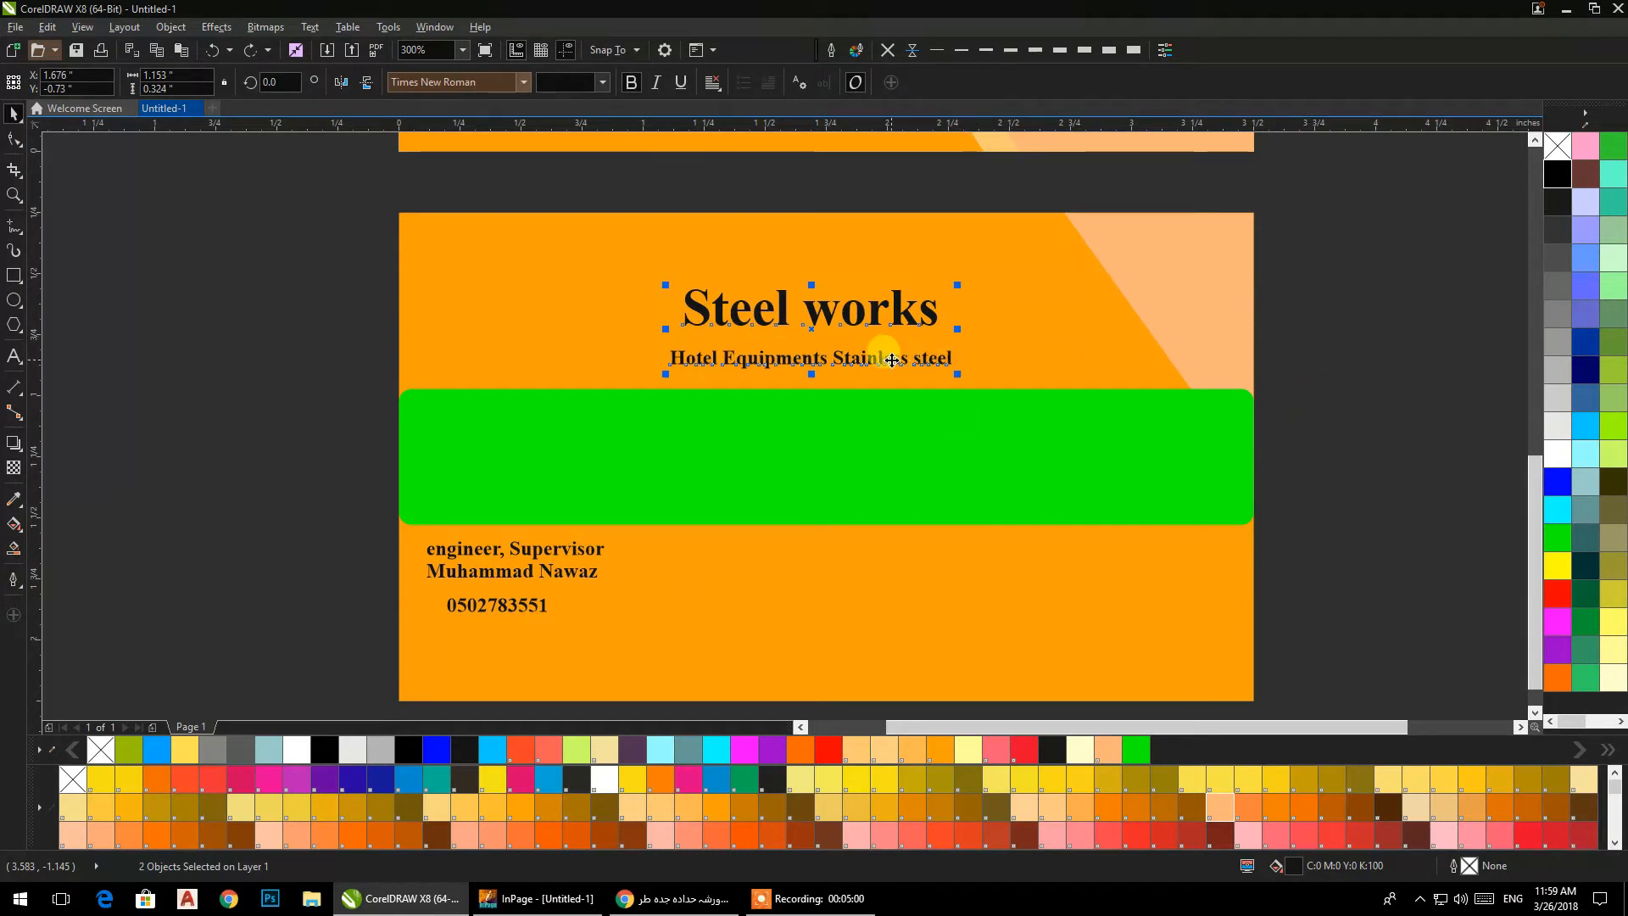
drag(882, 317, 884, 452)
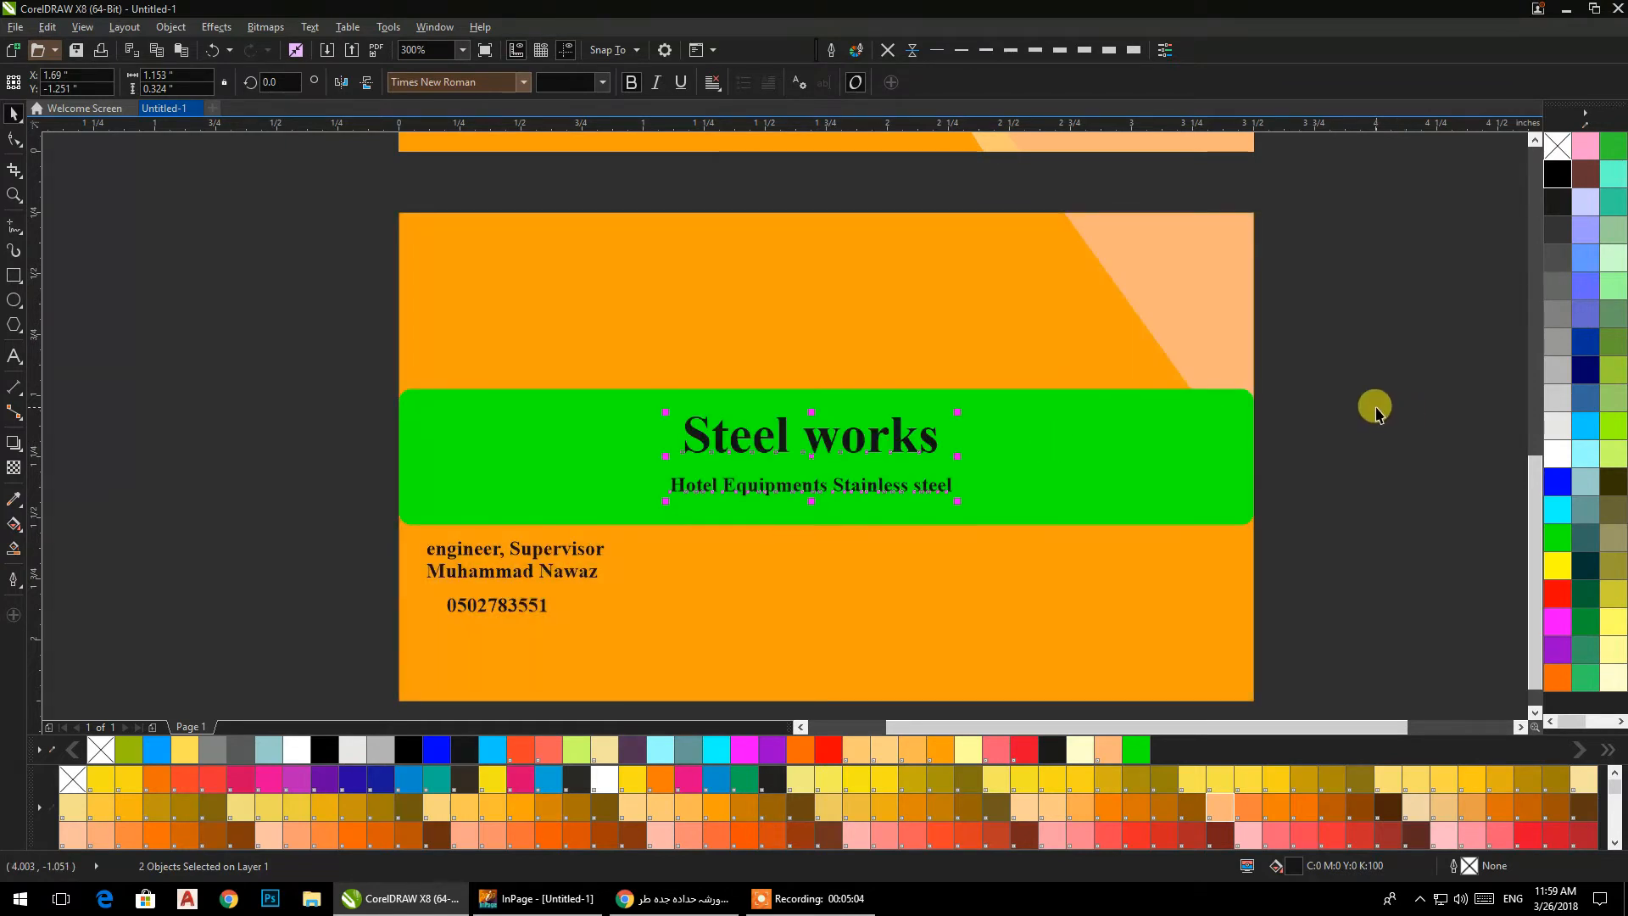
click(1327, 398)
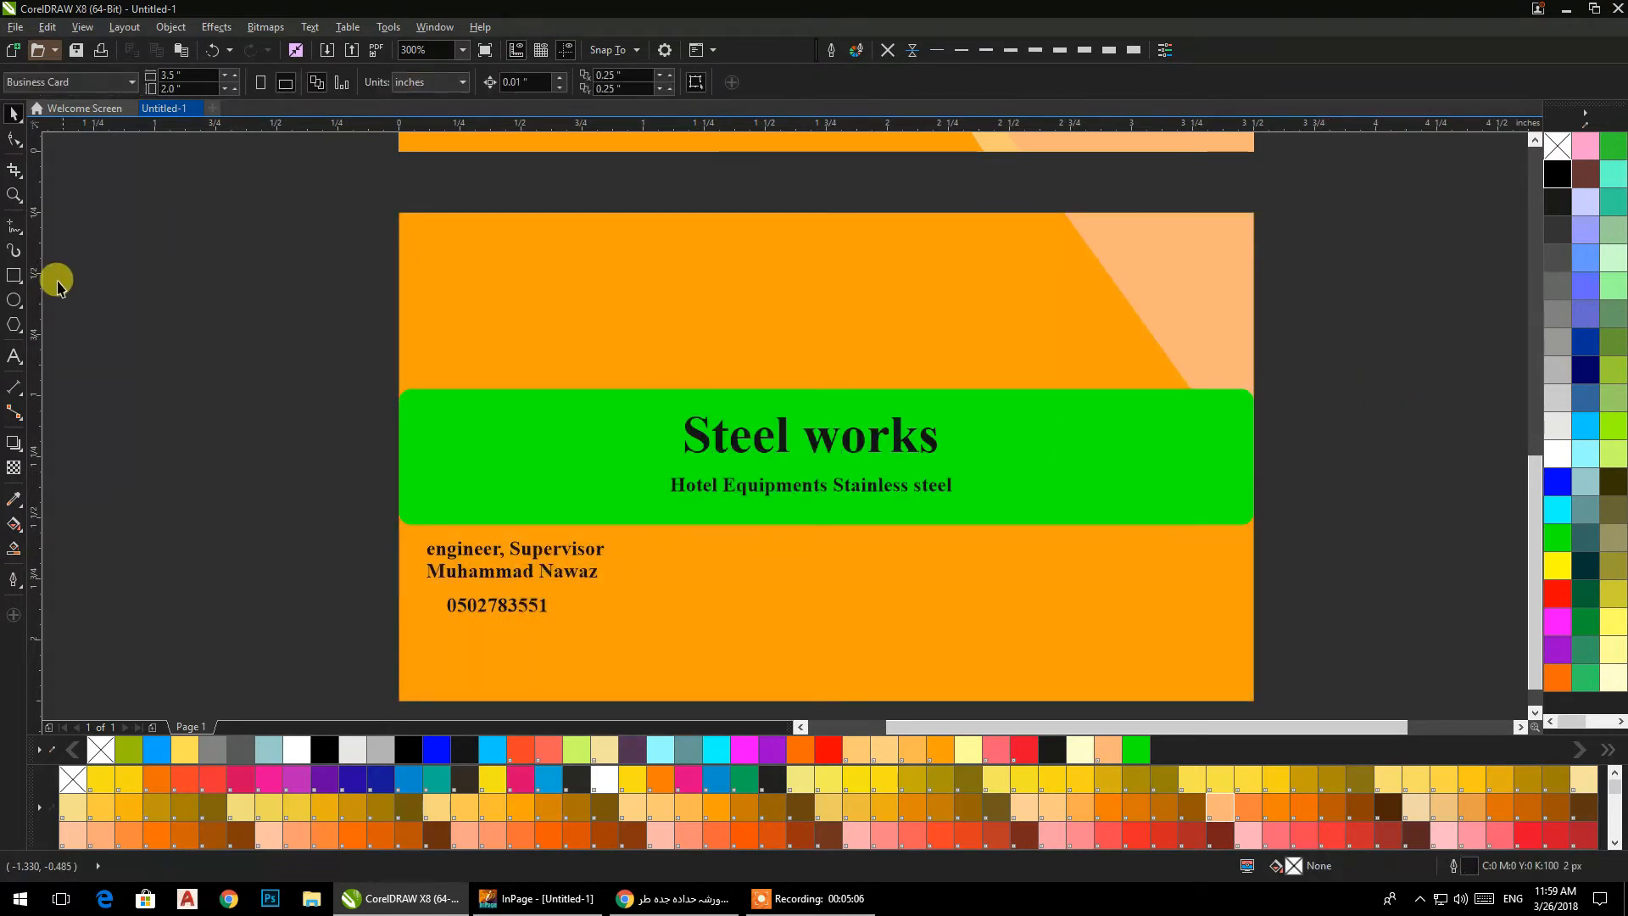
Draw a rectangle about 1.81 in wide over the back card's full 2 in height and centre it horizontally on the card.
click(15, 280)
click(594, 699)
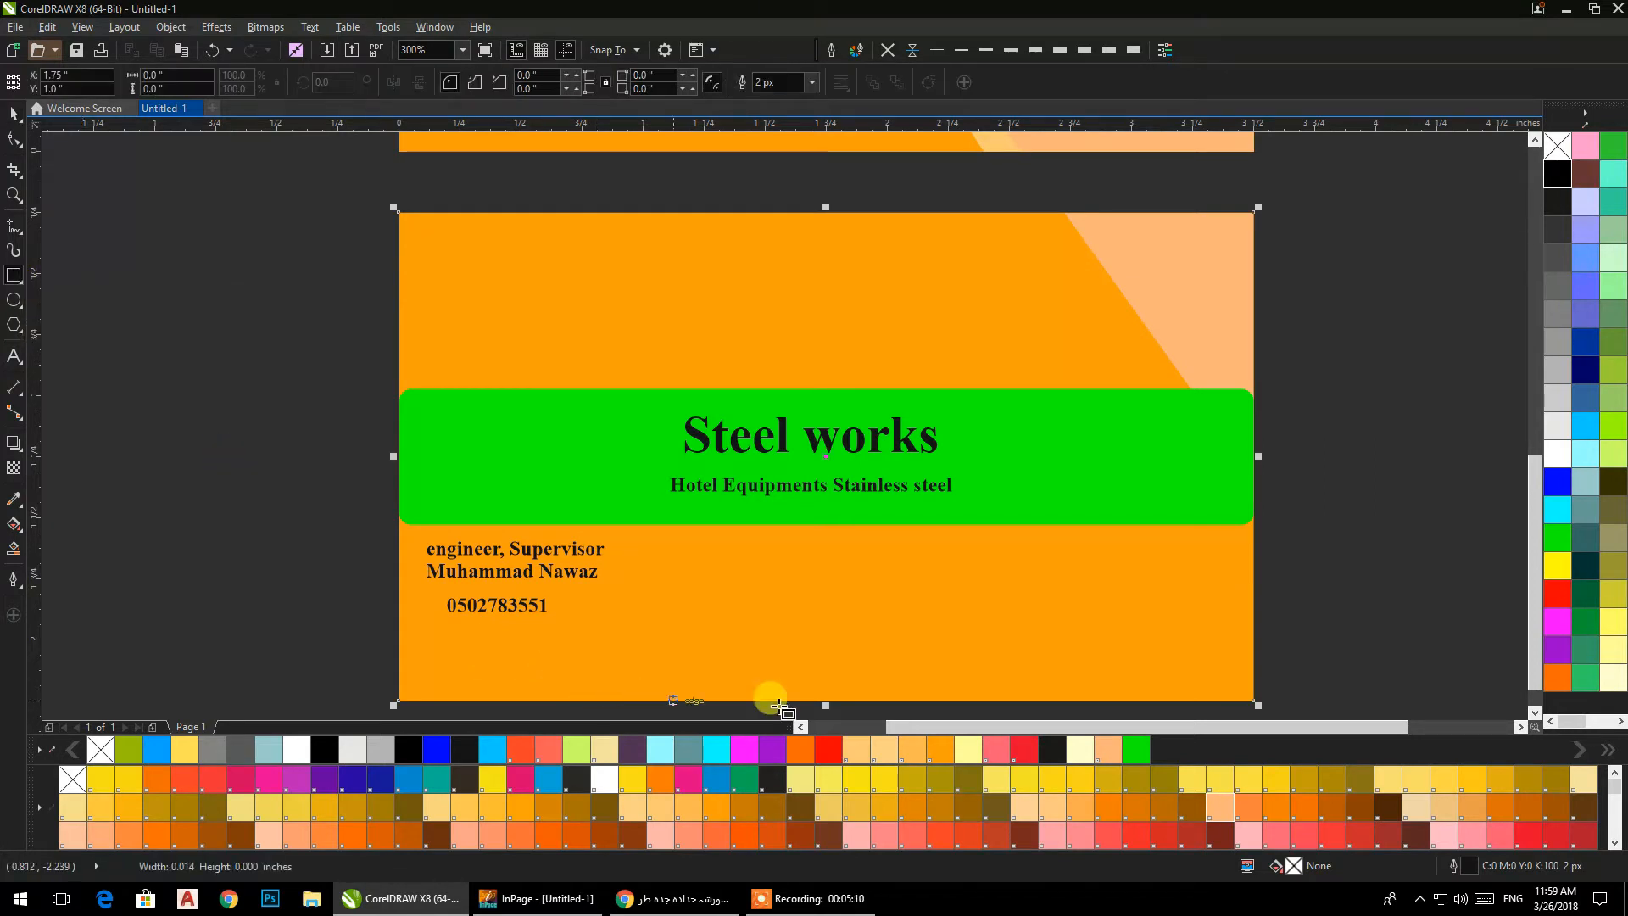
drag(599, 700, 1044, 208)
shift+click(462, 304)
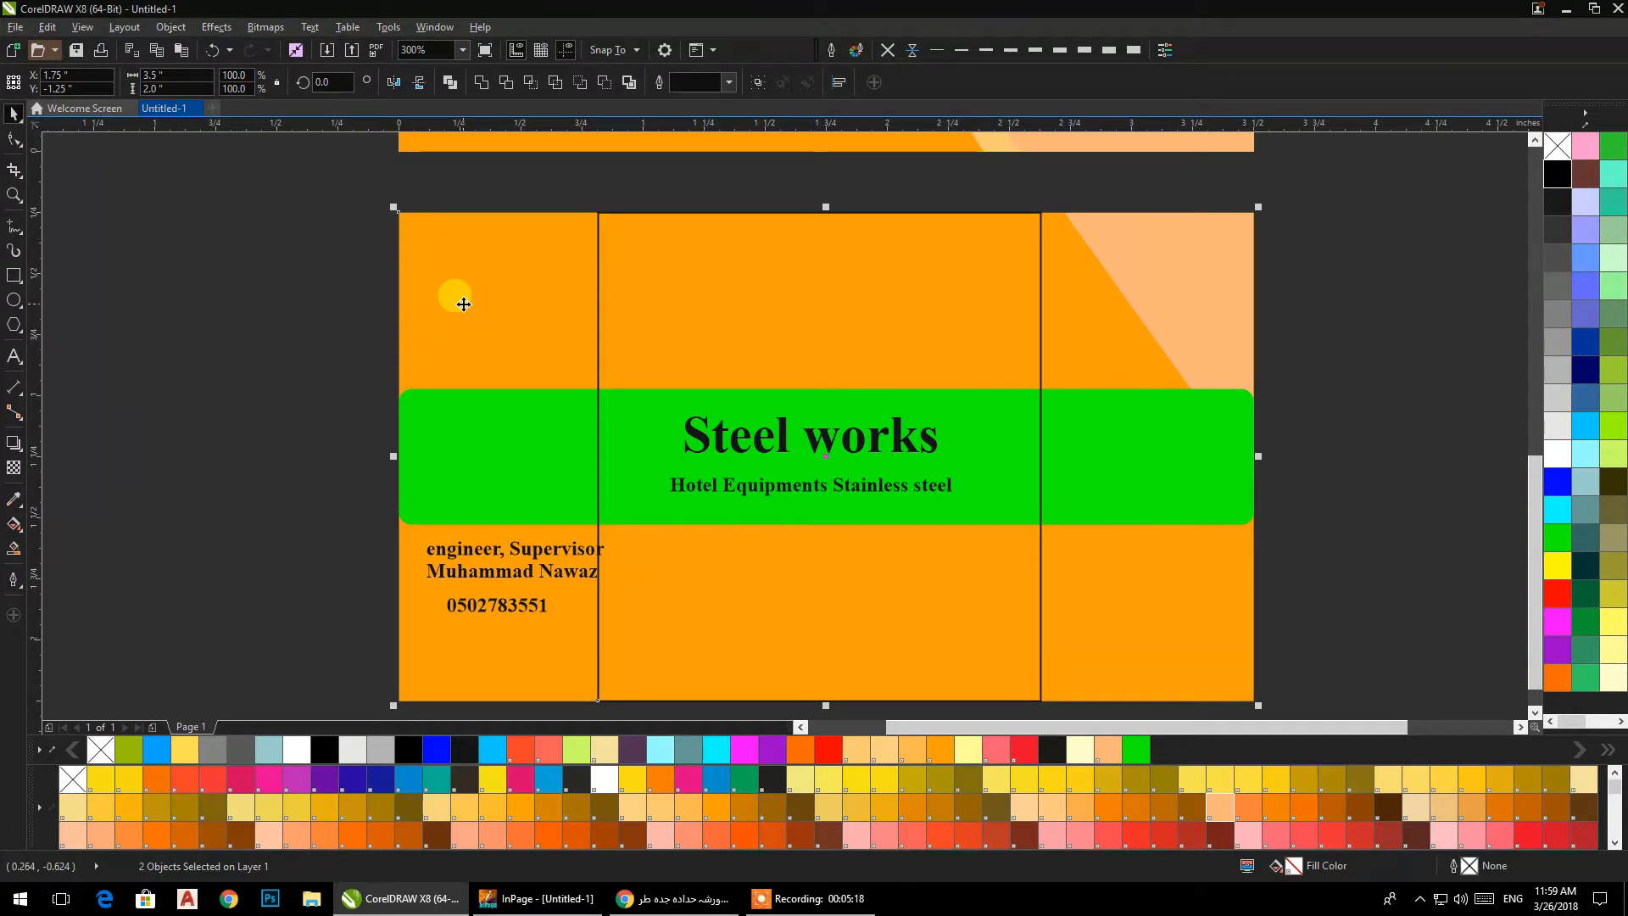
key(c)
click(320, 328)
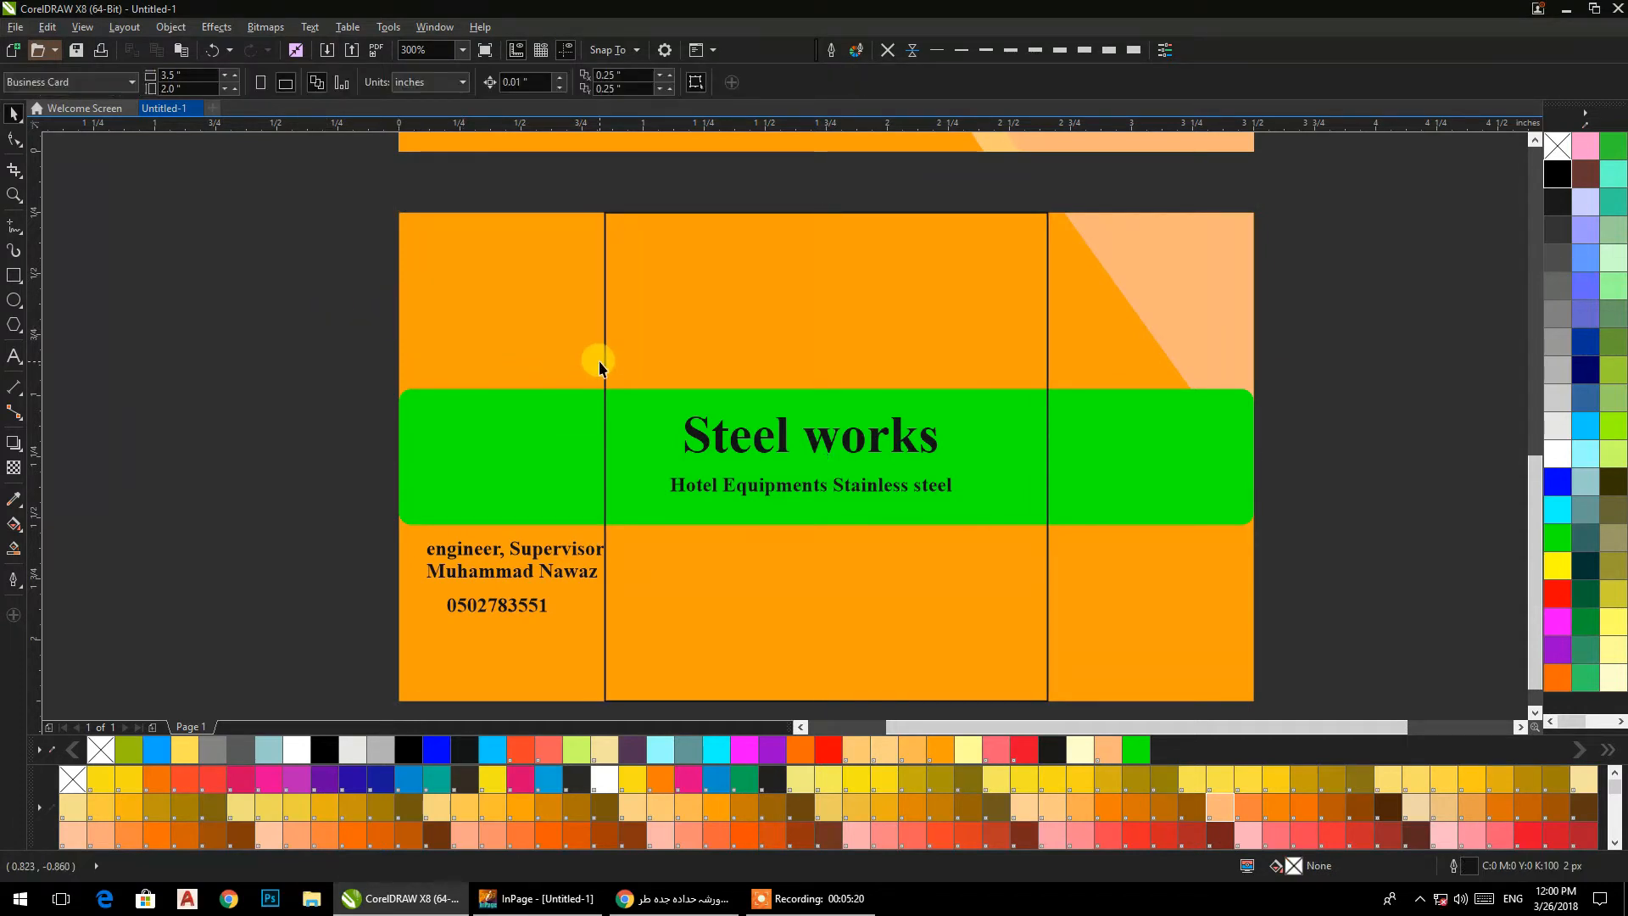
Draw a second rectangle about 1.26 by 2.49 in, taller than the card, beside the back card's left edge.
click(605, 363)
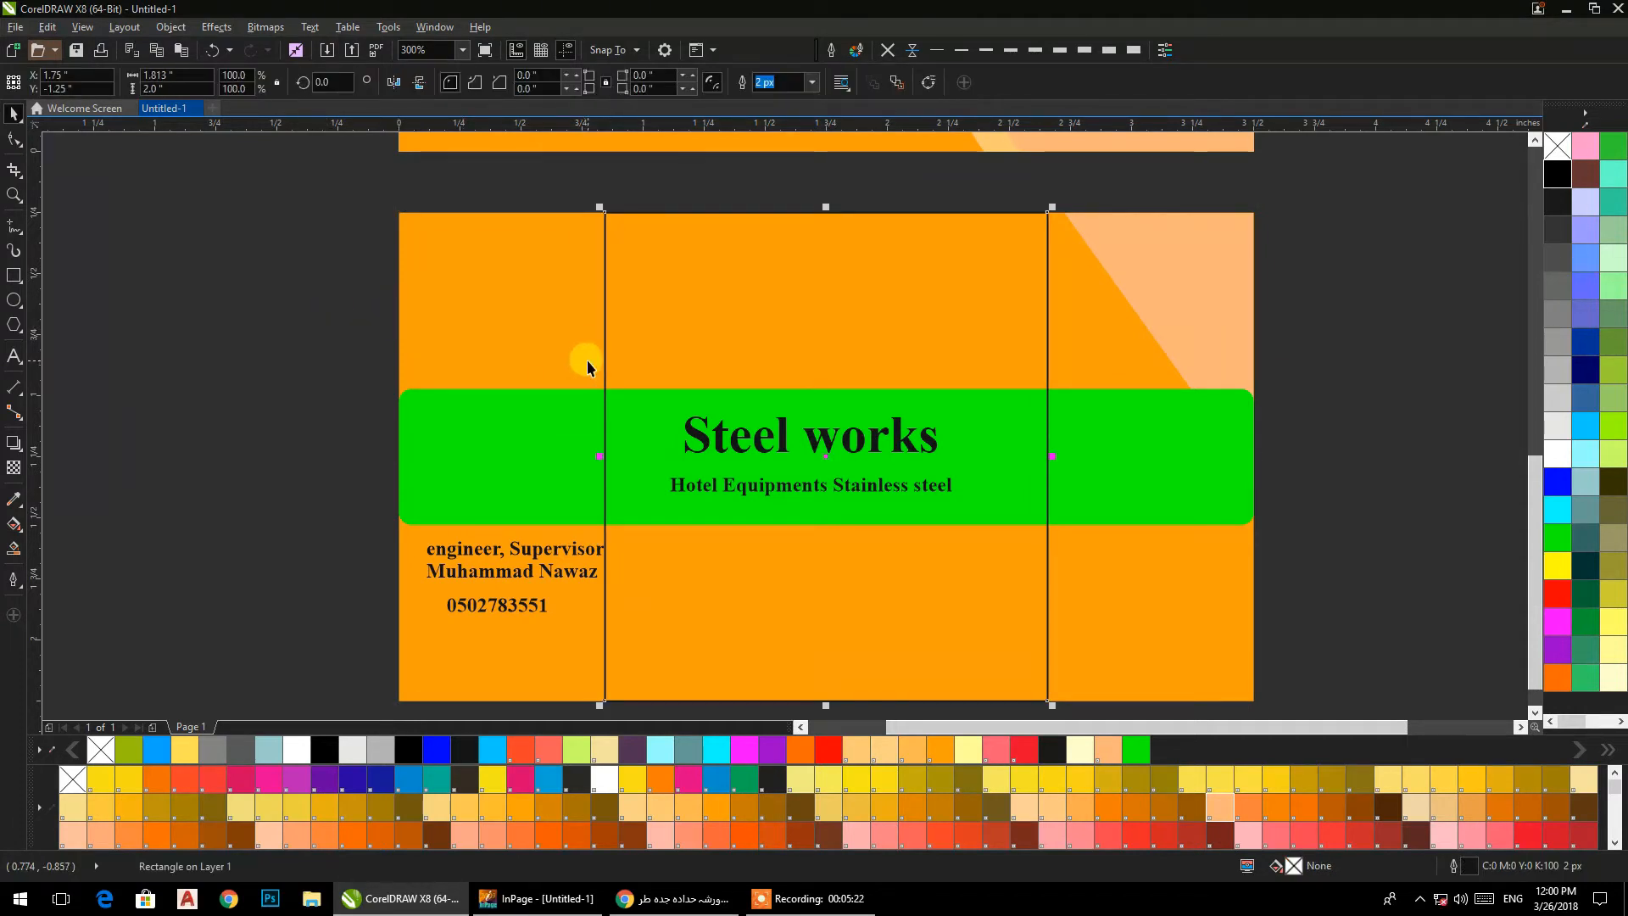
click(14, 276)
mouse_move(198, 174)
mouse_down()
mouse_move(272, 552)
mouse_move(486, 676)
mouse_move(490, 713)
mouse_move(490, 689)
mouse_up()
click(15, 115)
Move the tall rectangle so its lower right corner meets the lower left corner of the centred rectangle on the back card.
drag(132, 288, 107, 380)
drag(227, 436, 274, 313)
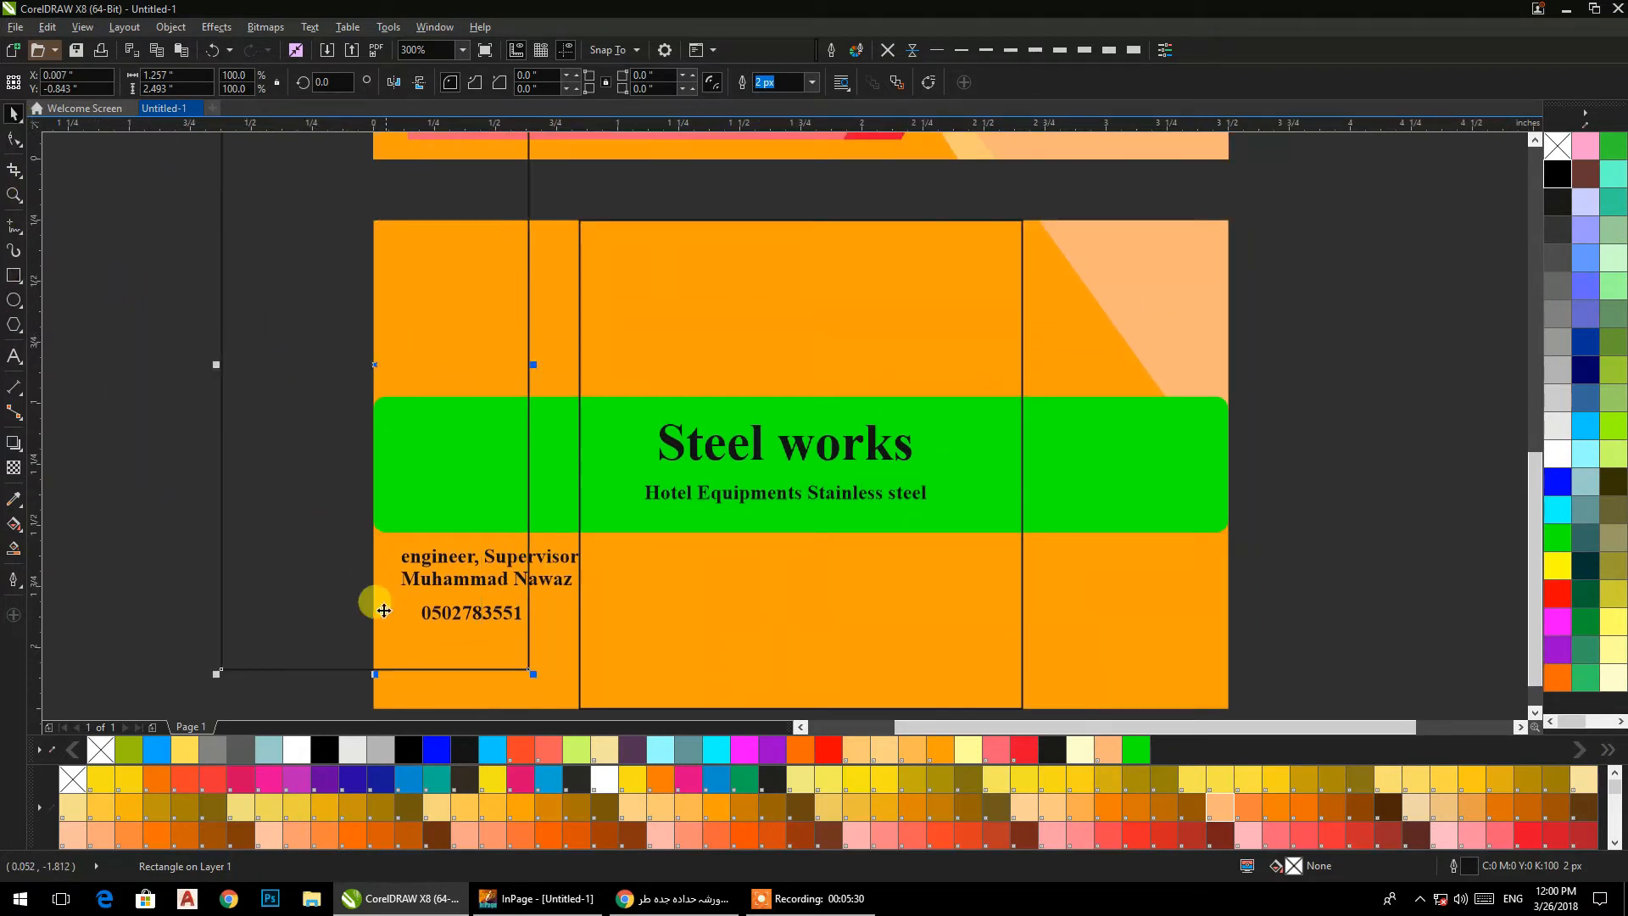
click(267, 475)
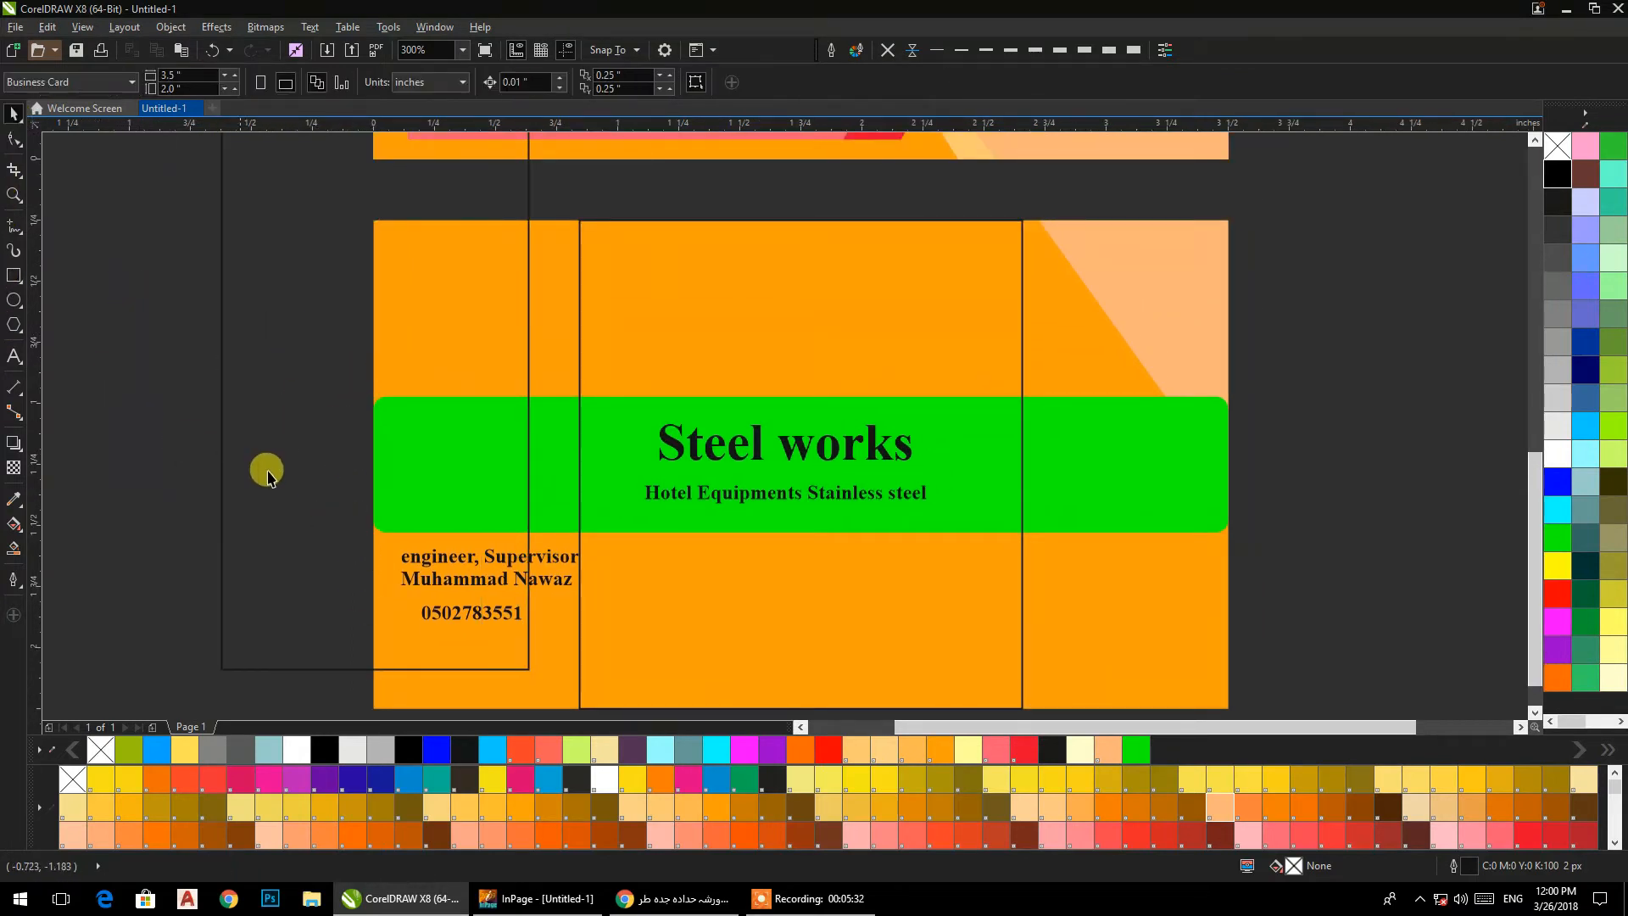
drag(344, 503, 300, 433)
click(304, 437)
drag(429, 588, 537, 638)
drag(445, 480, 357, 537)
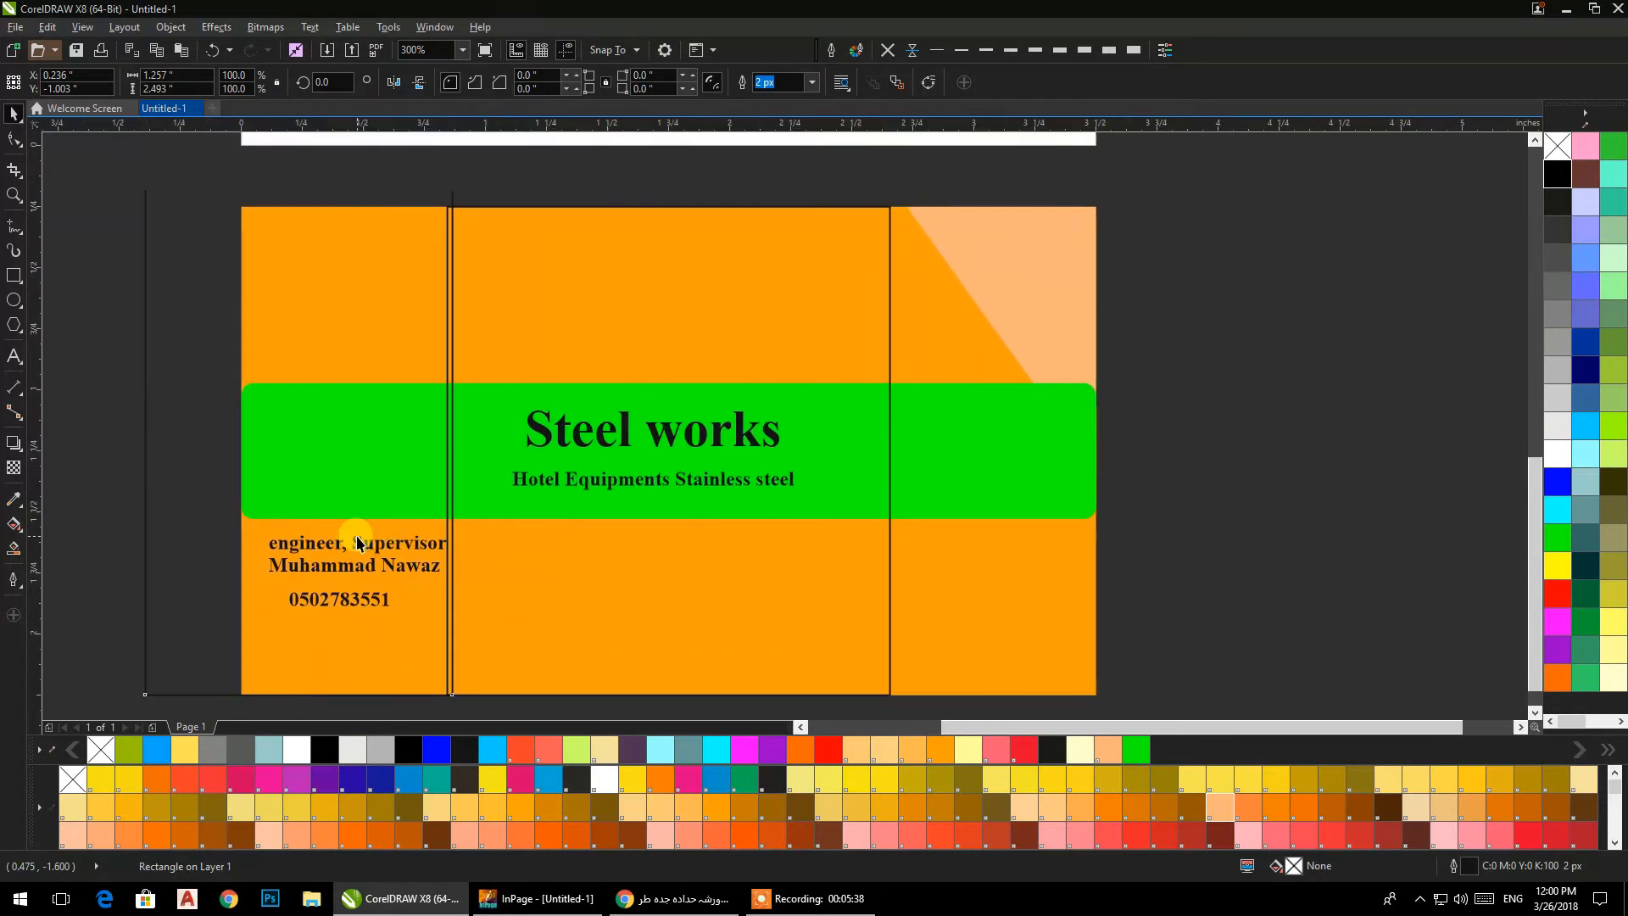
scroll(374, 664, up, 4)
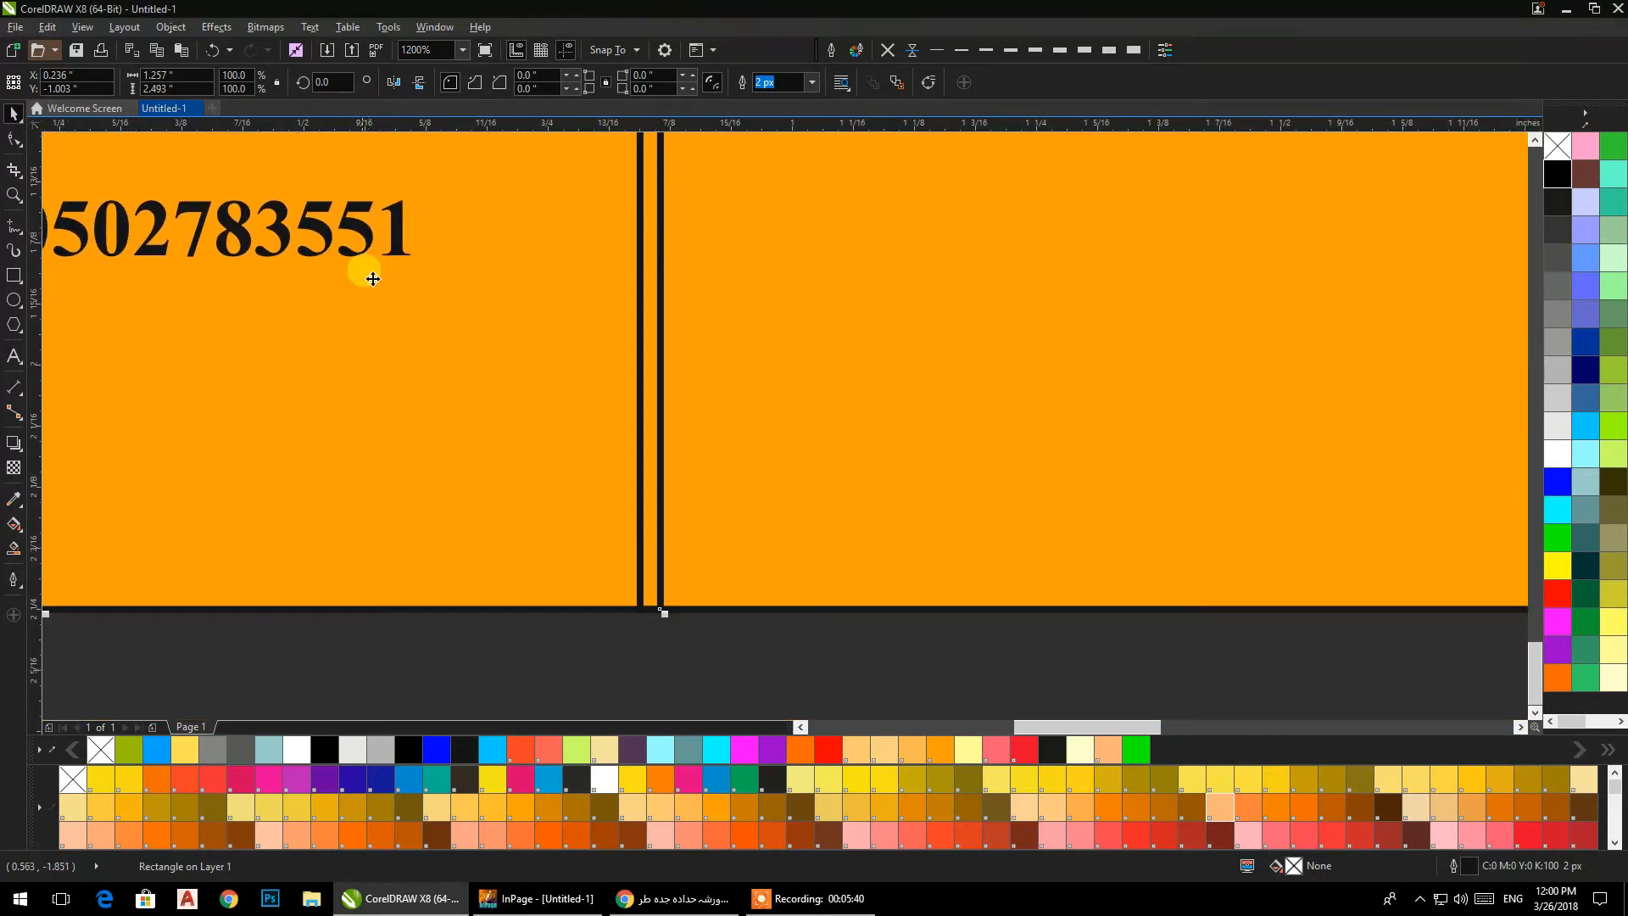
scroll(462, 441, down, 1)
click(534, 596)
drag(506, 510, 543, 522)
scroll(539, 515, down, 4)
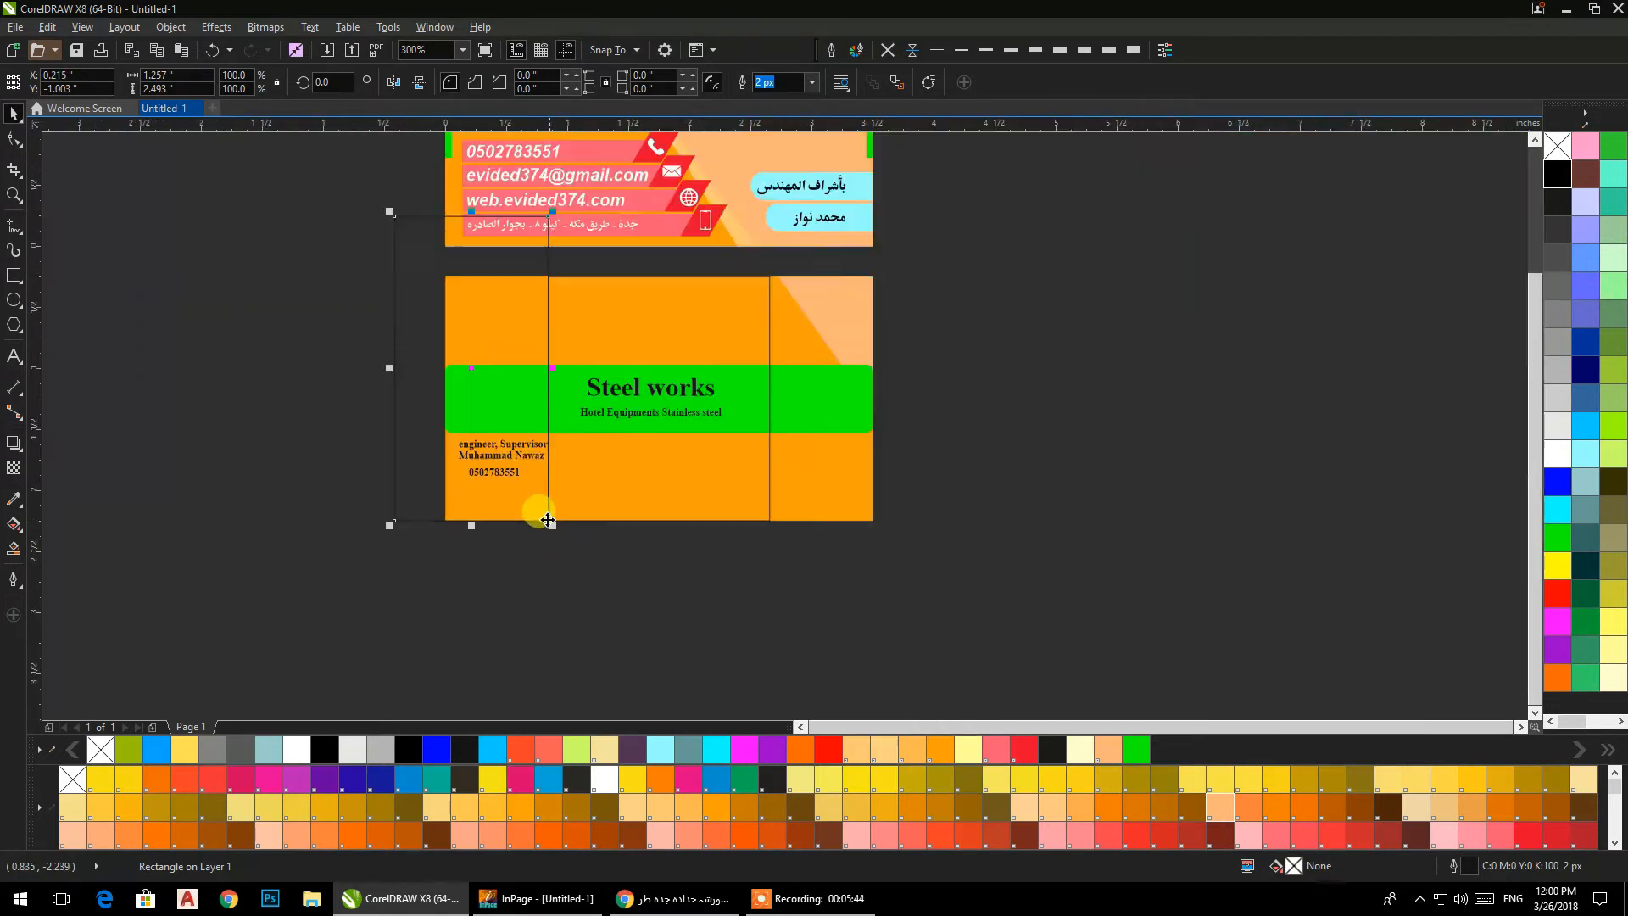
drag(589, 489, 337, 487)
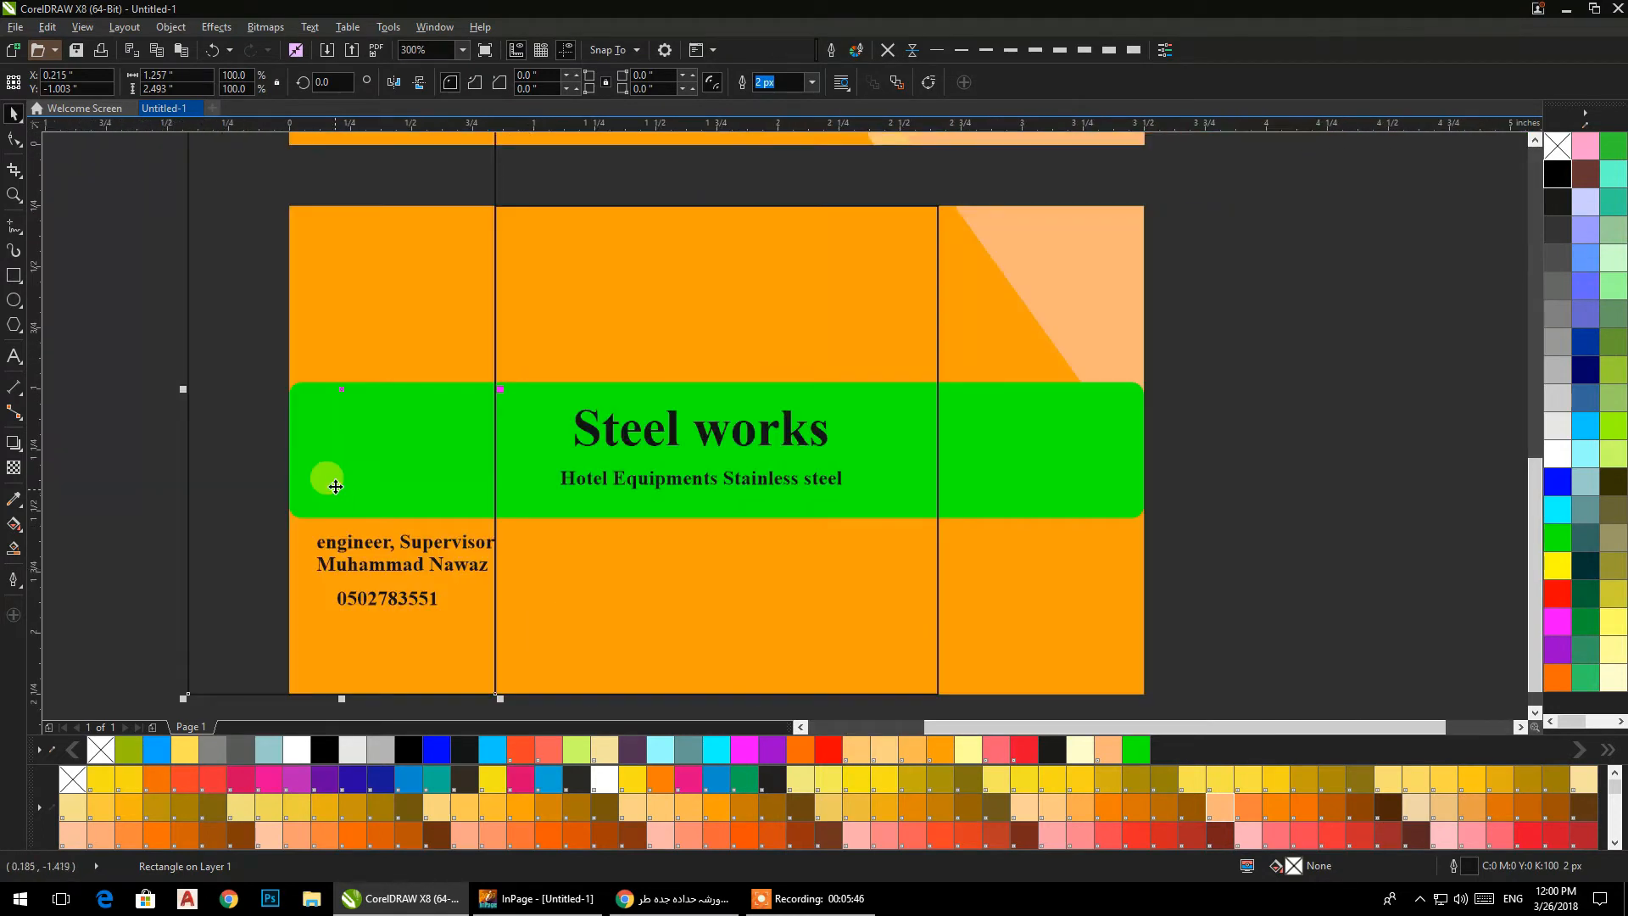
Rotate the tall rectangle about 11.5 degrees clockwise around its lower right corner so it leans over the centred rectangle.
click(341, 390)
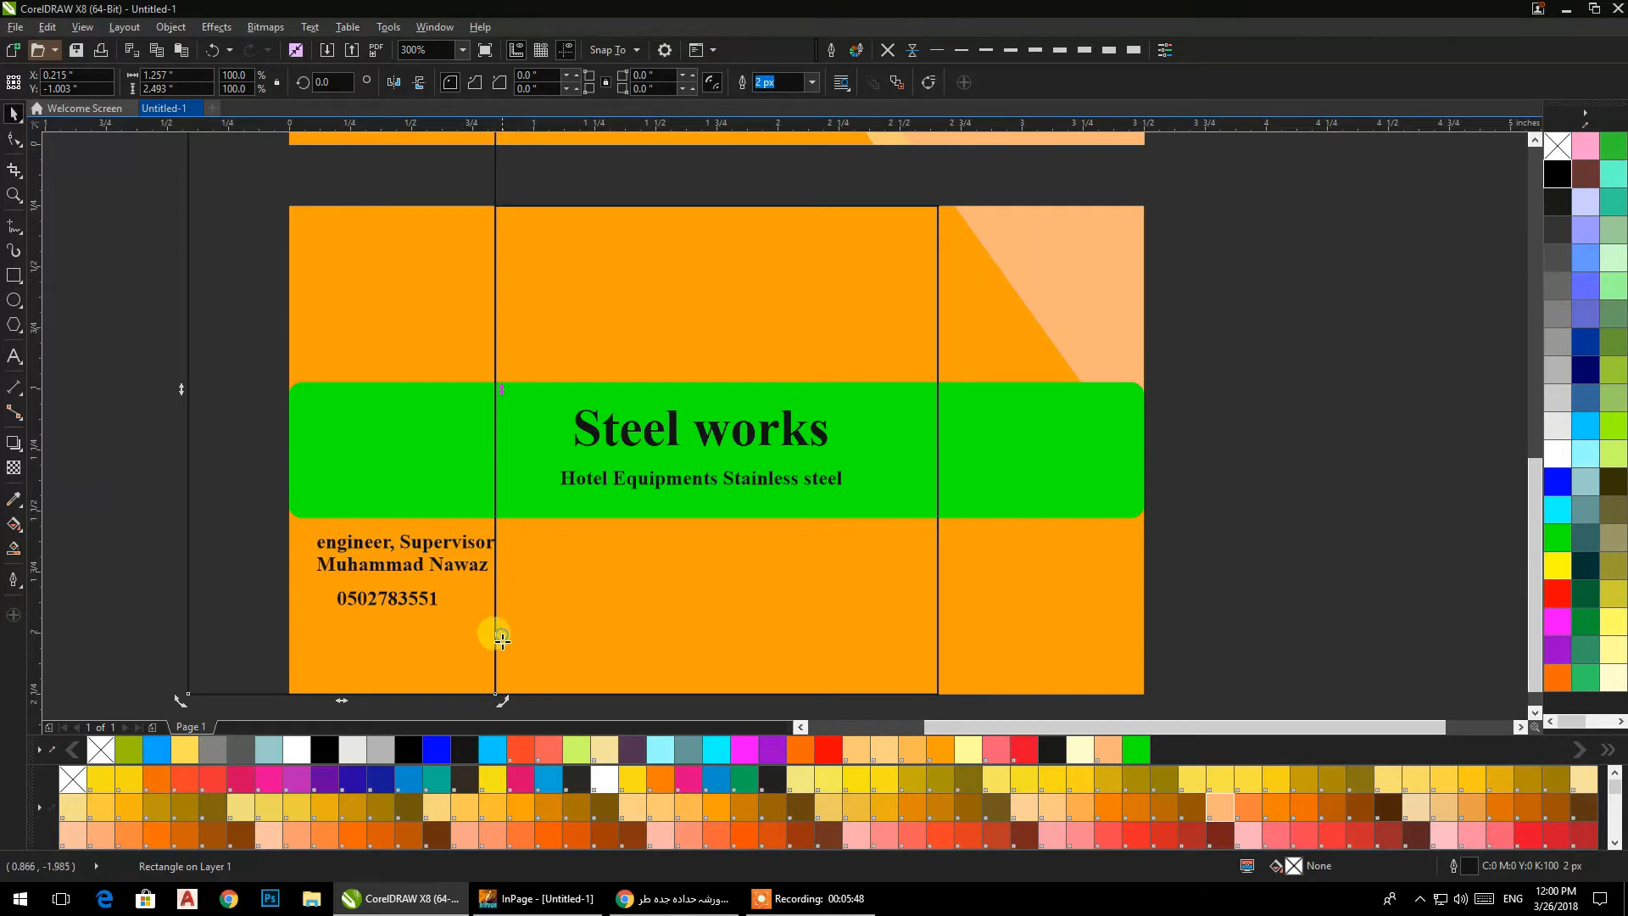
scroll(484, 478, down, 2)
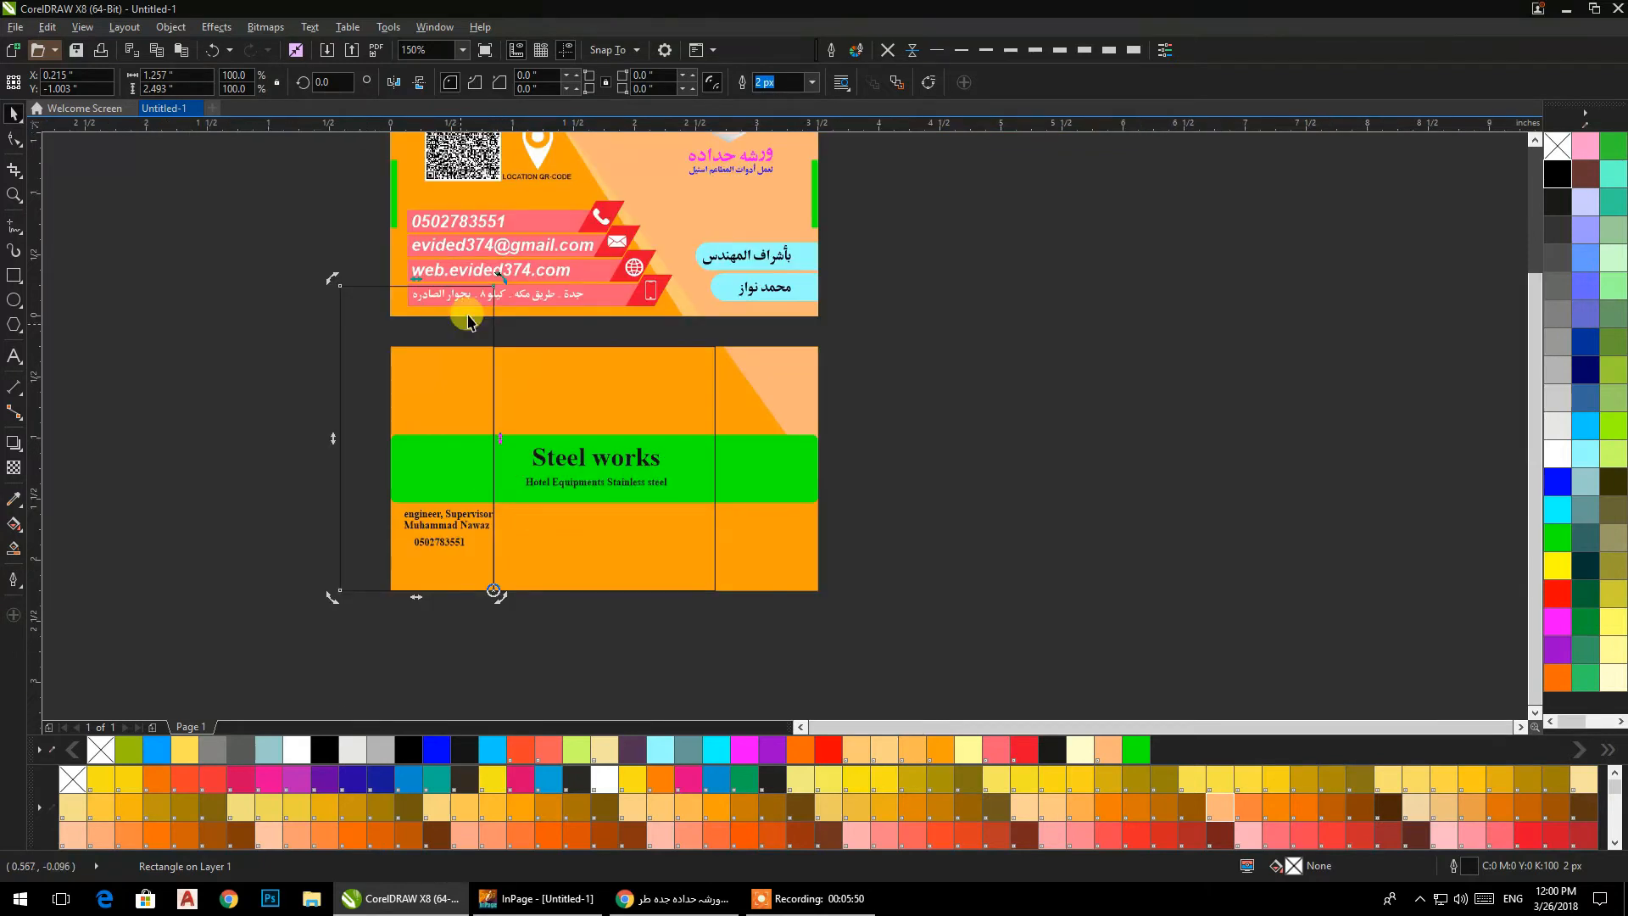
drag(509, 287, 560, 303)
click(172, 299)
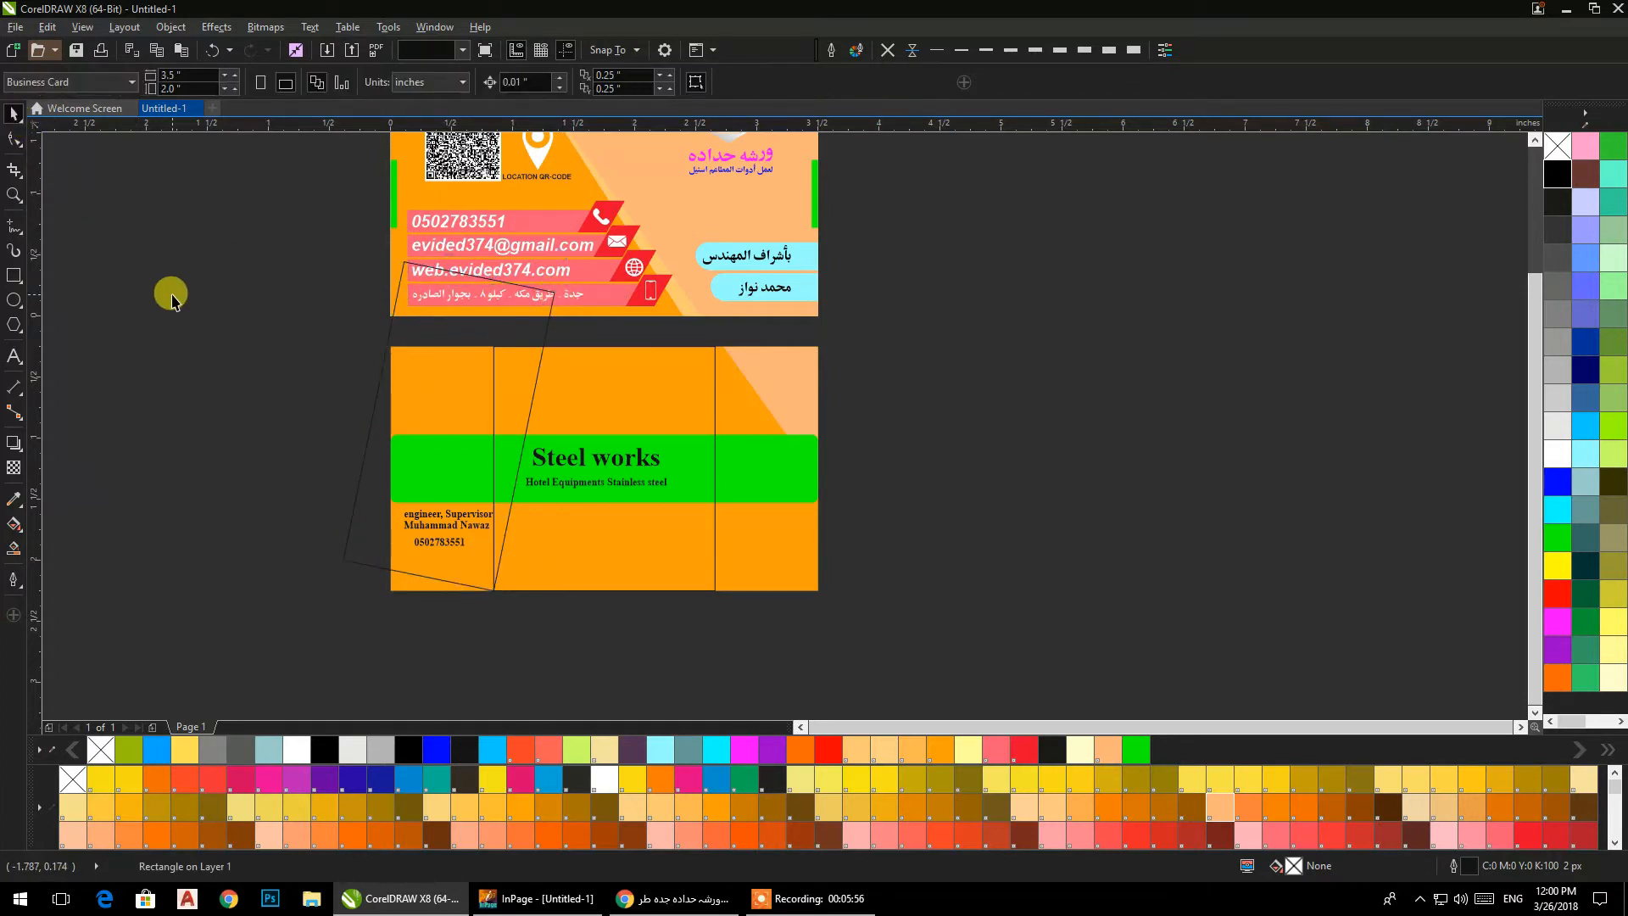
Make a horizontally mirrored copy of the tilted rectangle and snap its lower corner to the centred rectangle's lower right corner.
click(372, 416)
drag(340, 426, 605, 441)
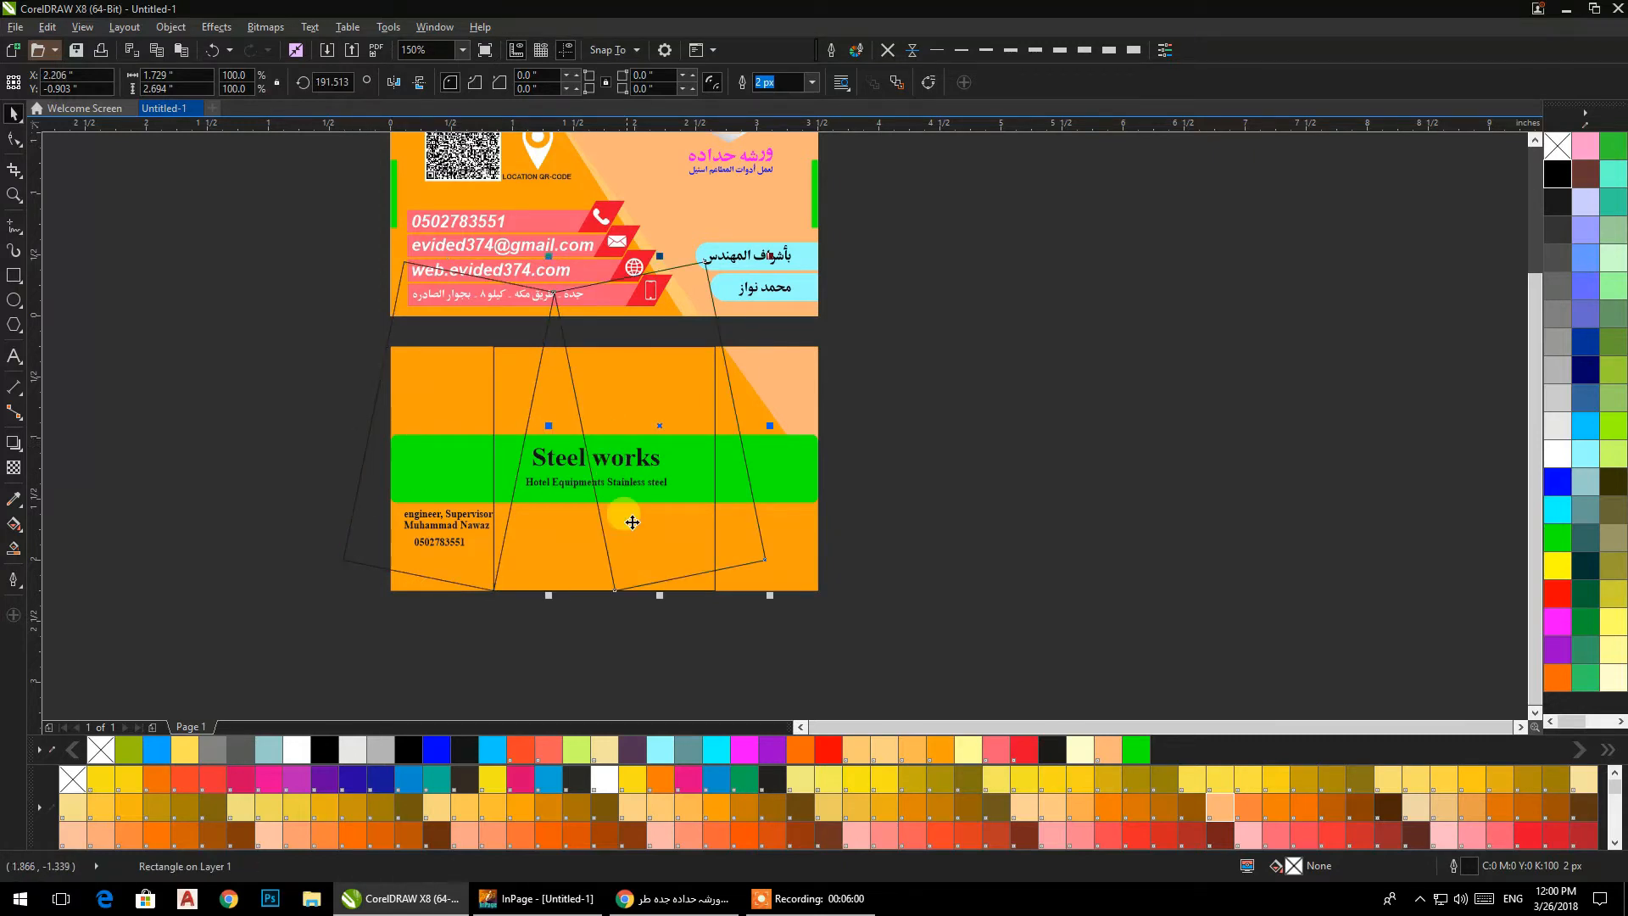
scroll(623, 618, up, 1)
drag(608, 562, 807, 562)
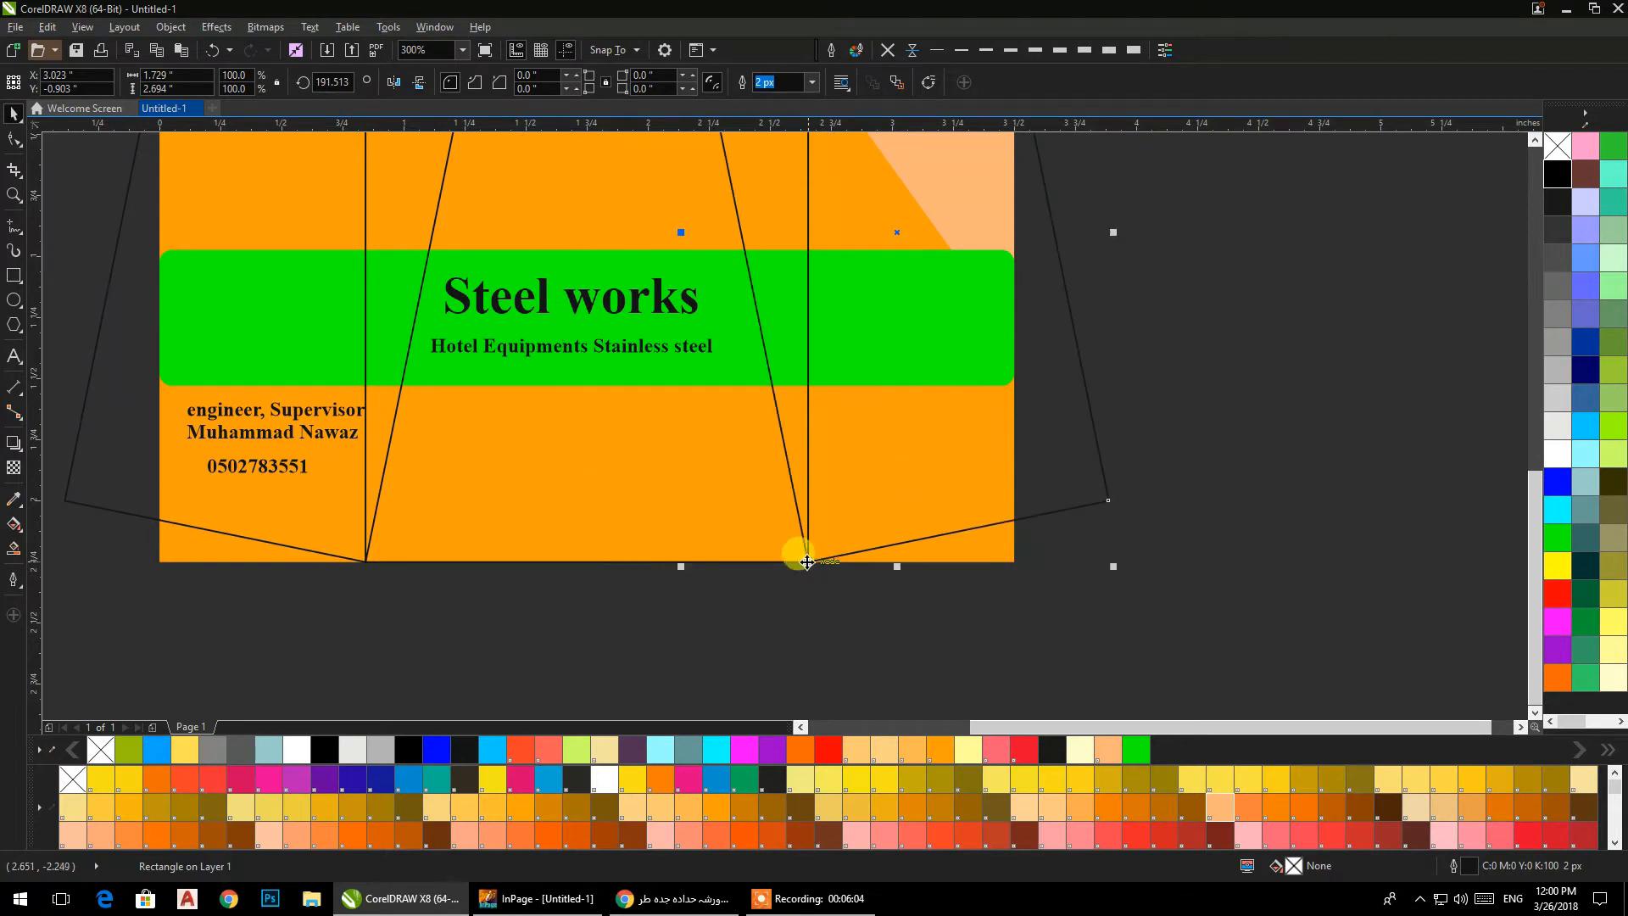
scroll(692, 600, down, 1)
click(688, 636)
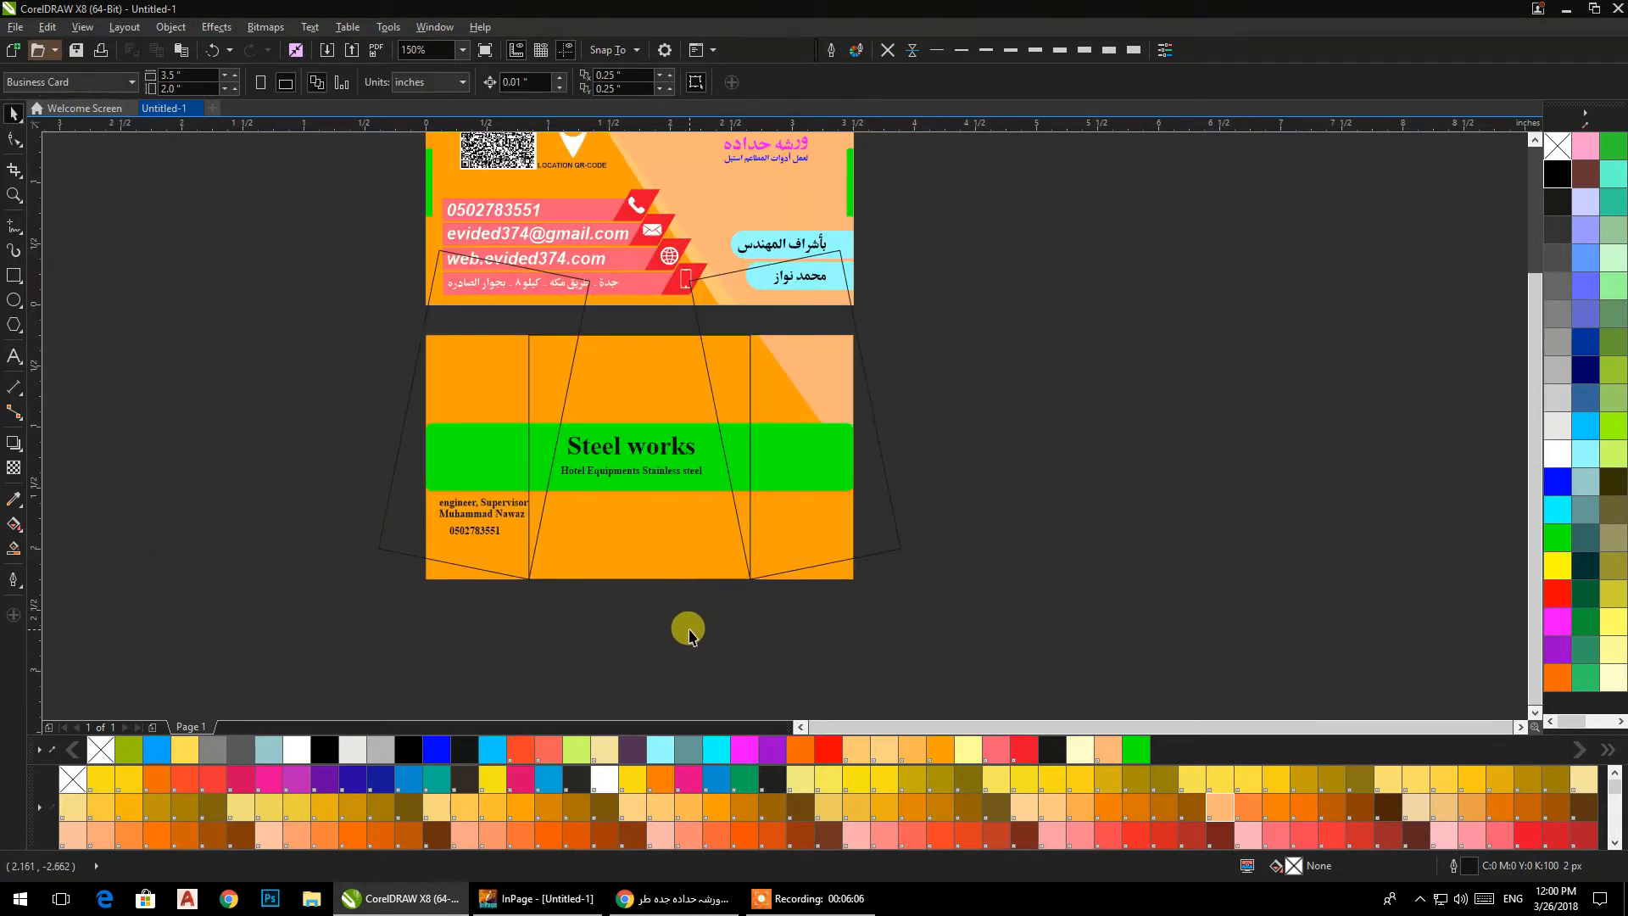
Trim both sides of the centred rectangle with the two tilted rectangles to form a trapezoid.
click(808, 532)
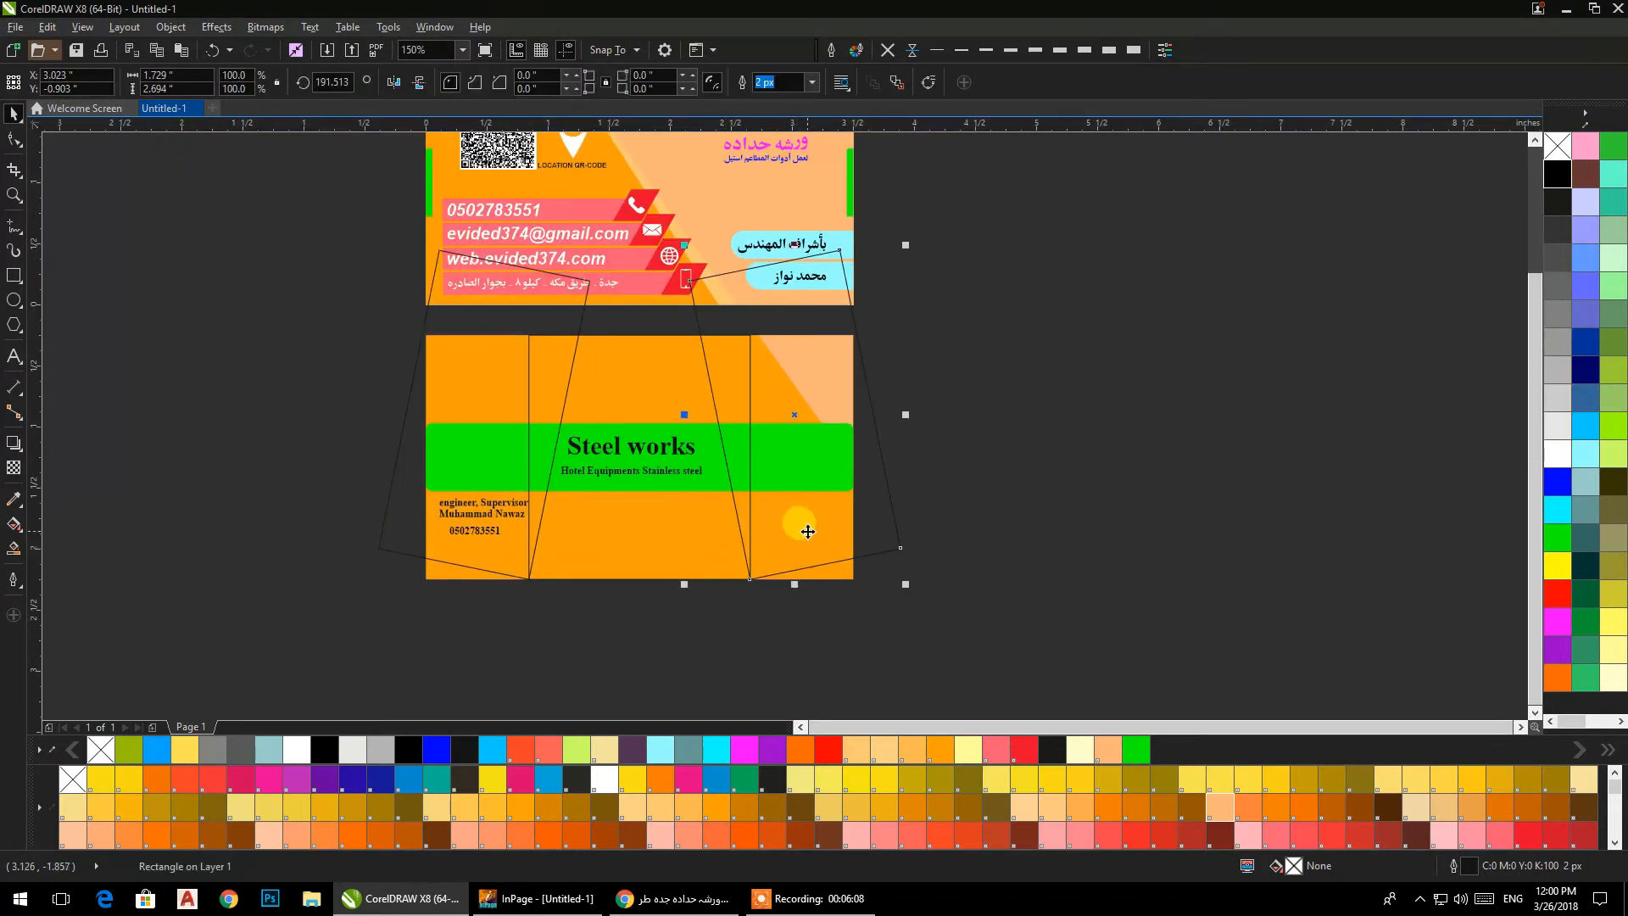
shift+click(621, 502)
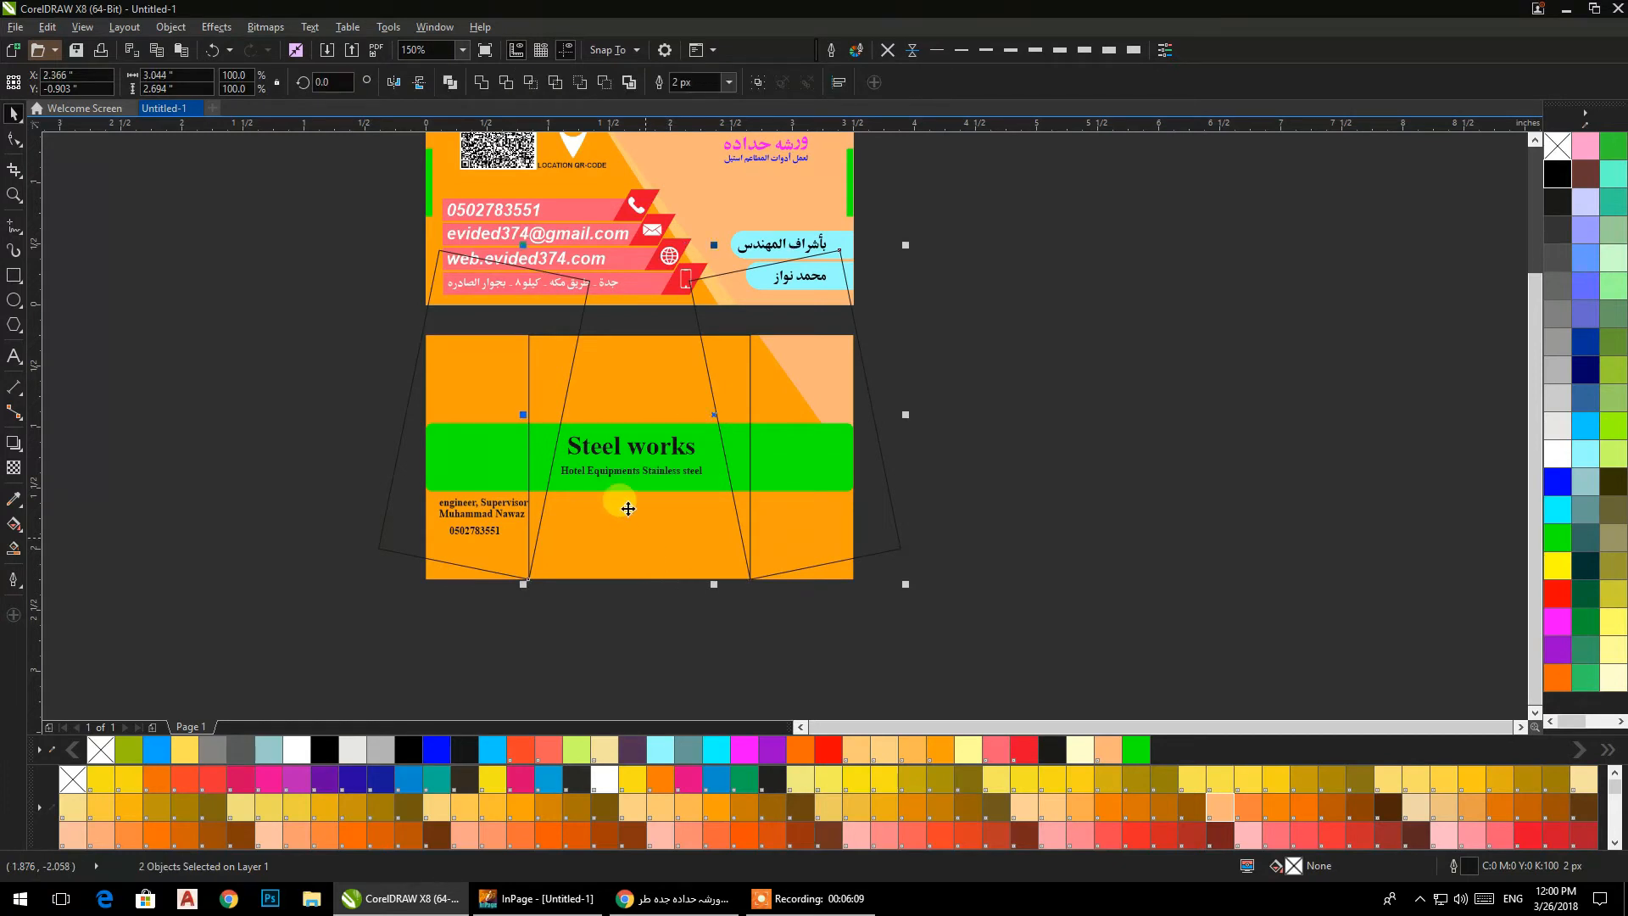
click(507, 88)
click(456, 580)
click(485, 565)
shift+click(582, 567)
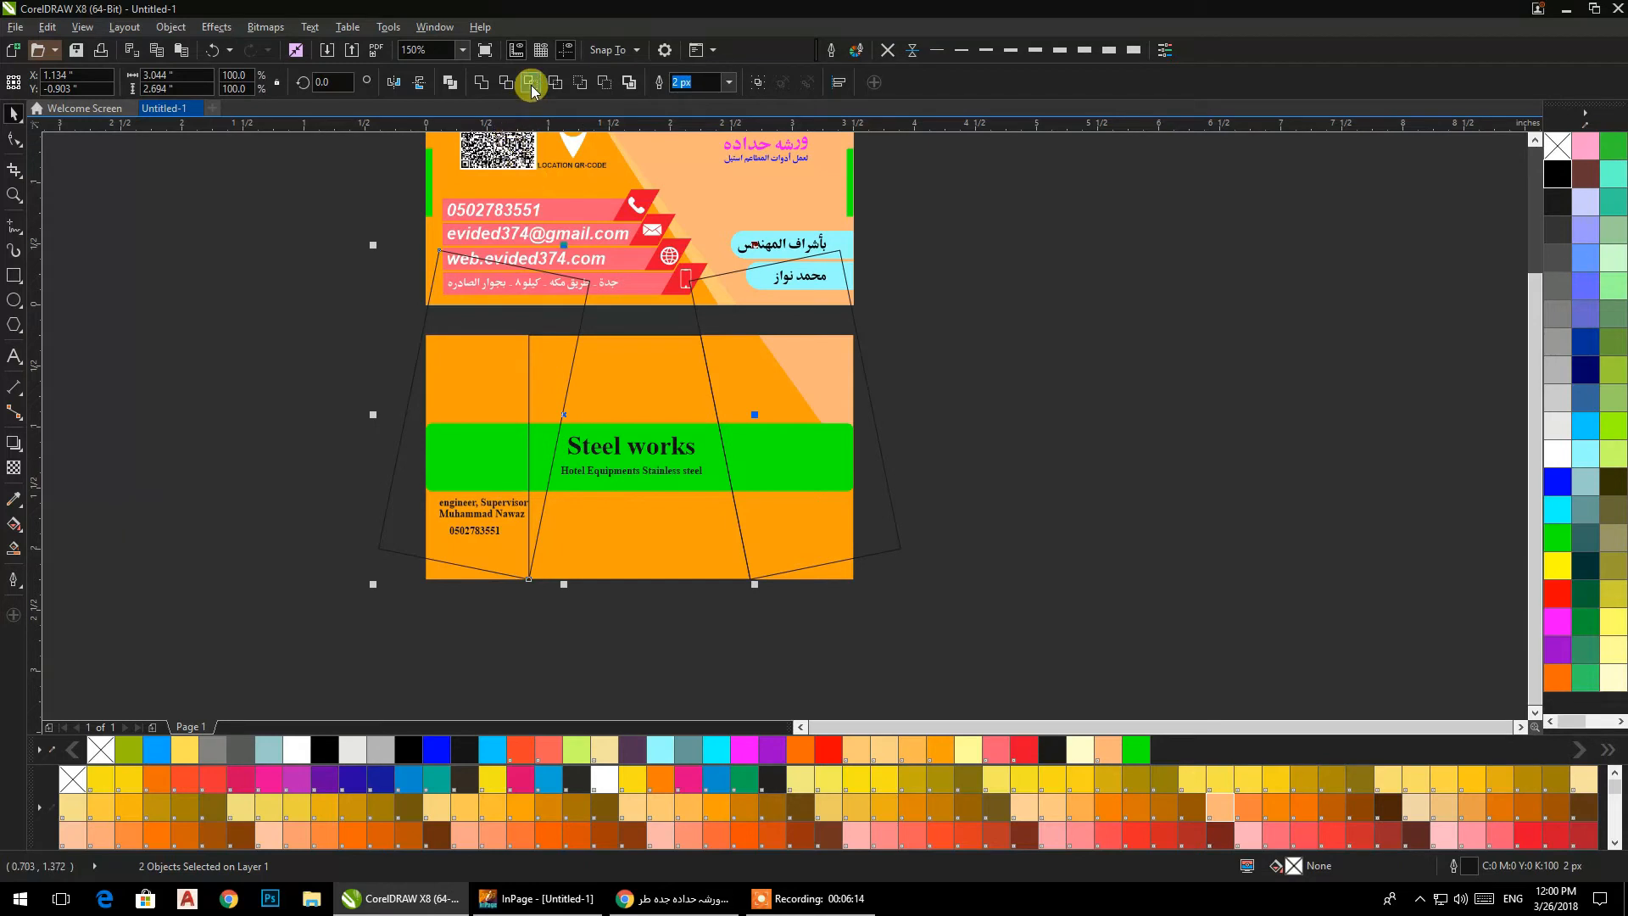
click(506, 88)
click(421, 358)
Delete the two tilted rectangles used for trimming.
click(492, 325)
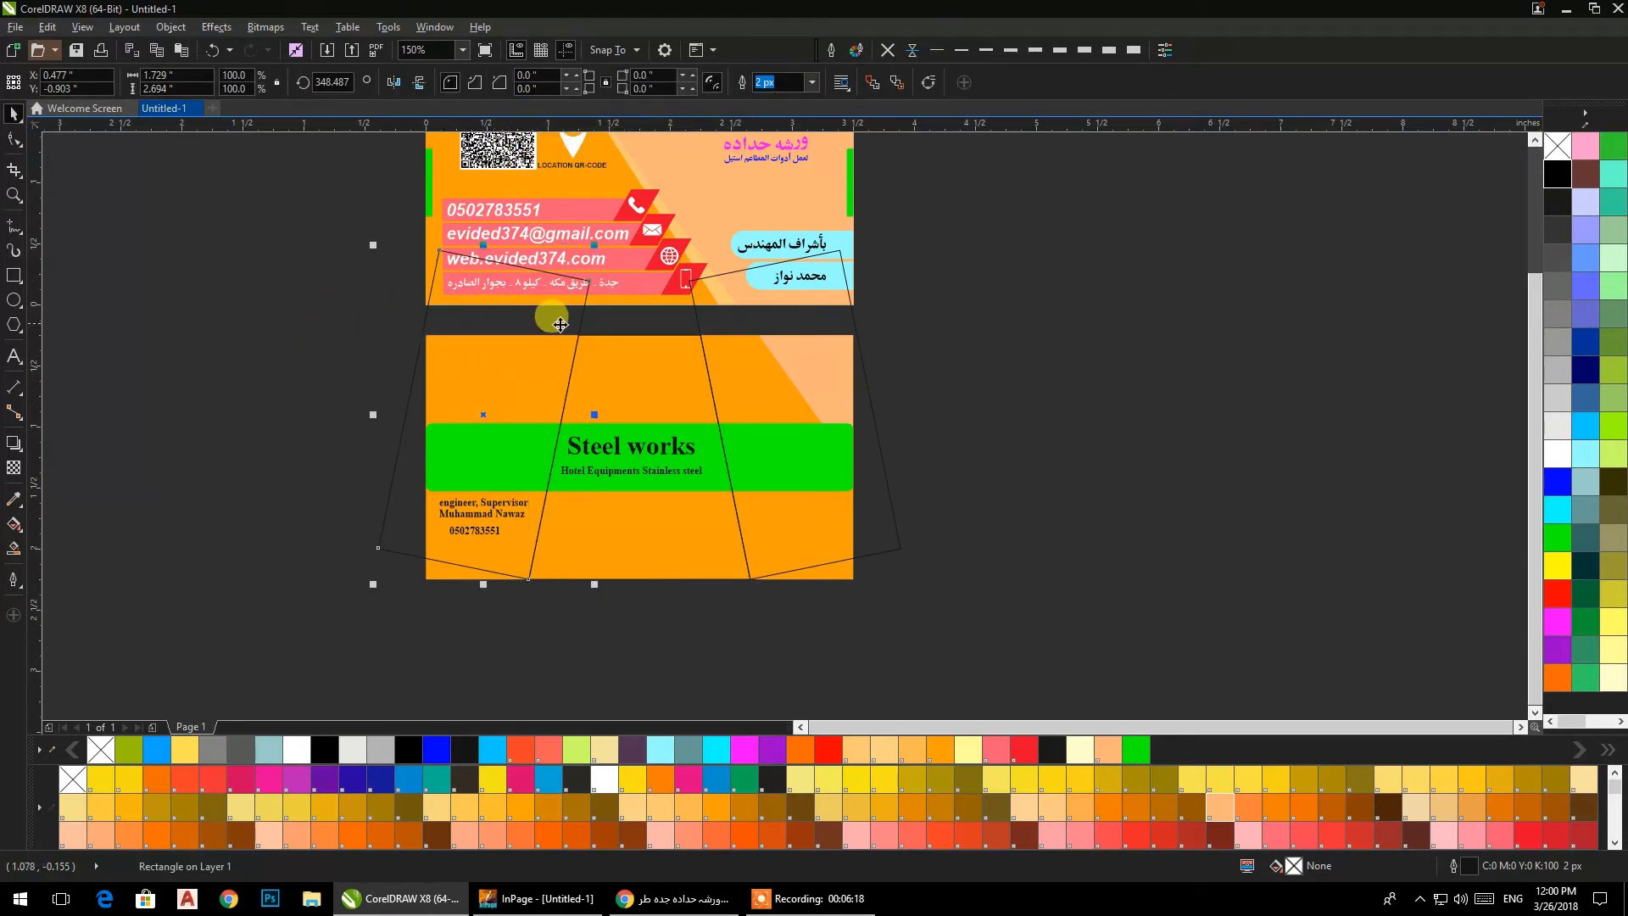
right_click(543, 317)
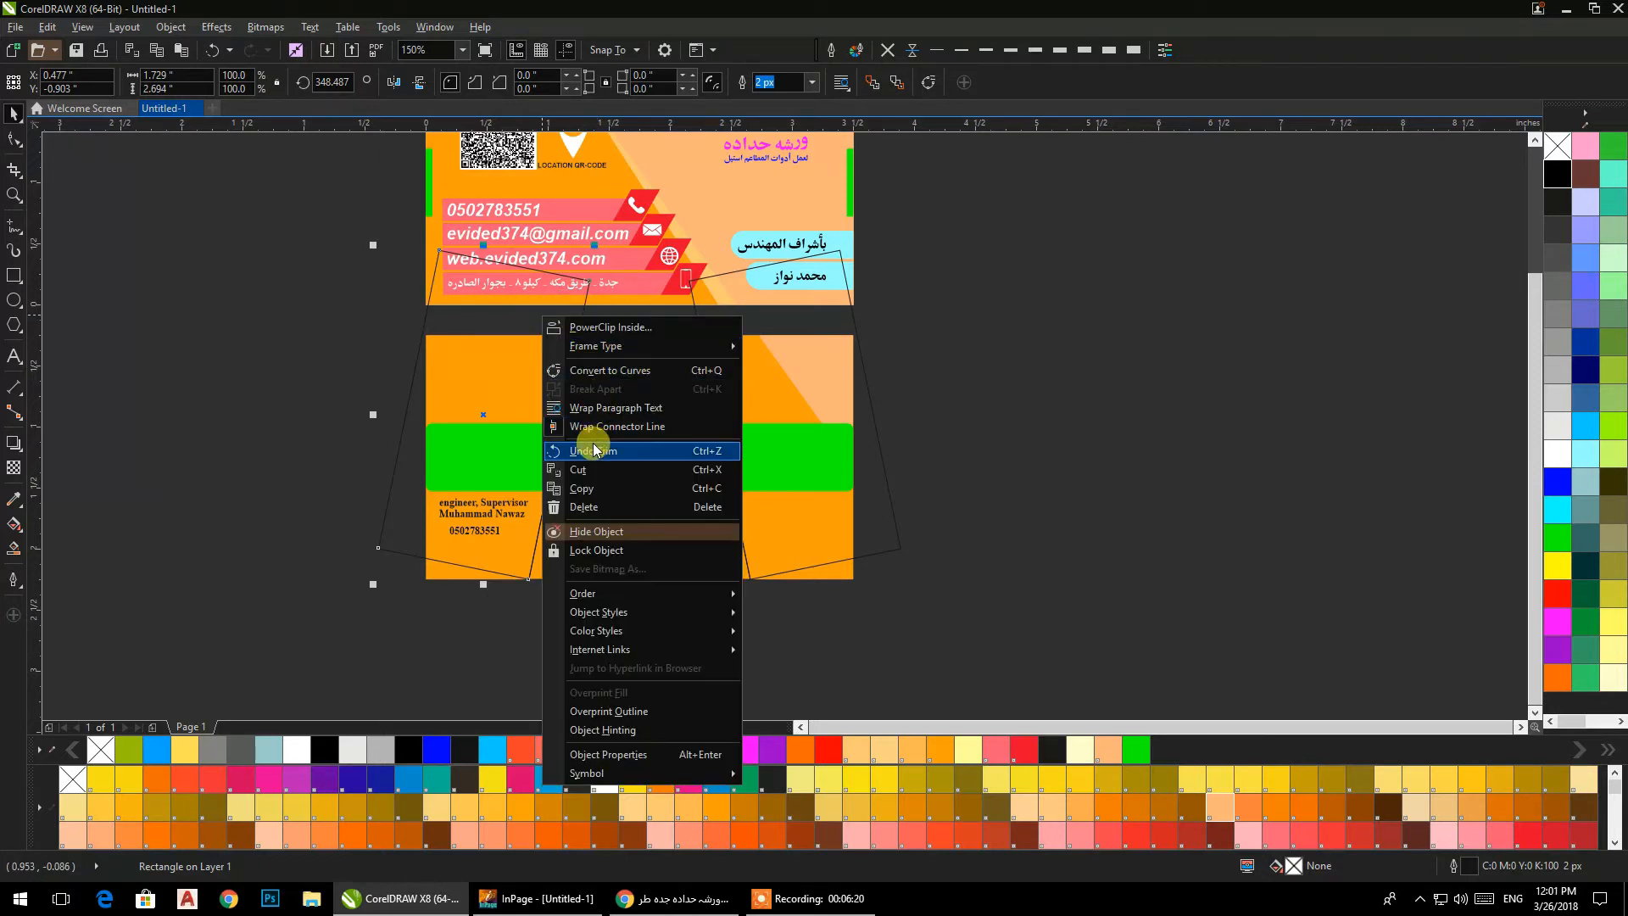
click(594, 506)
right_click(710, 319)
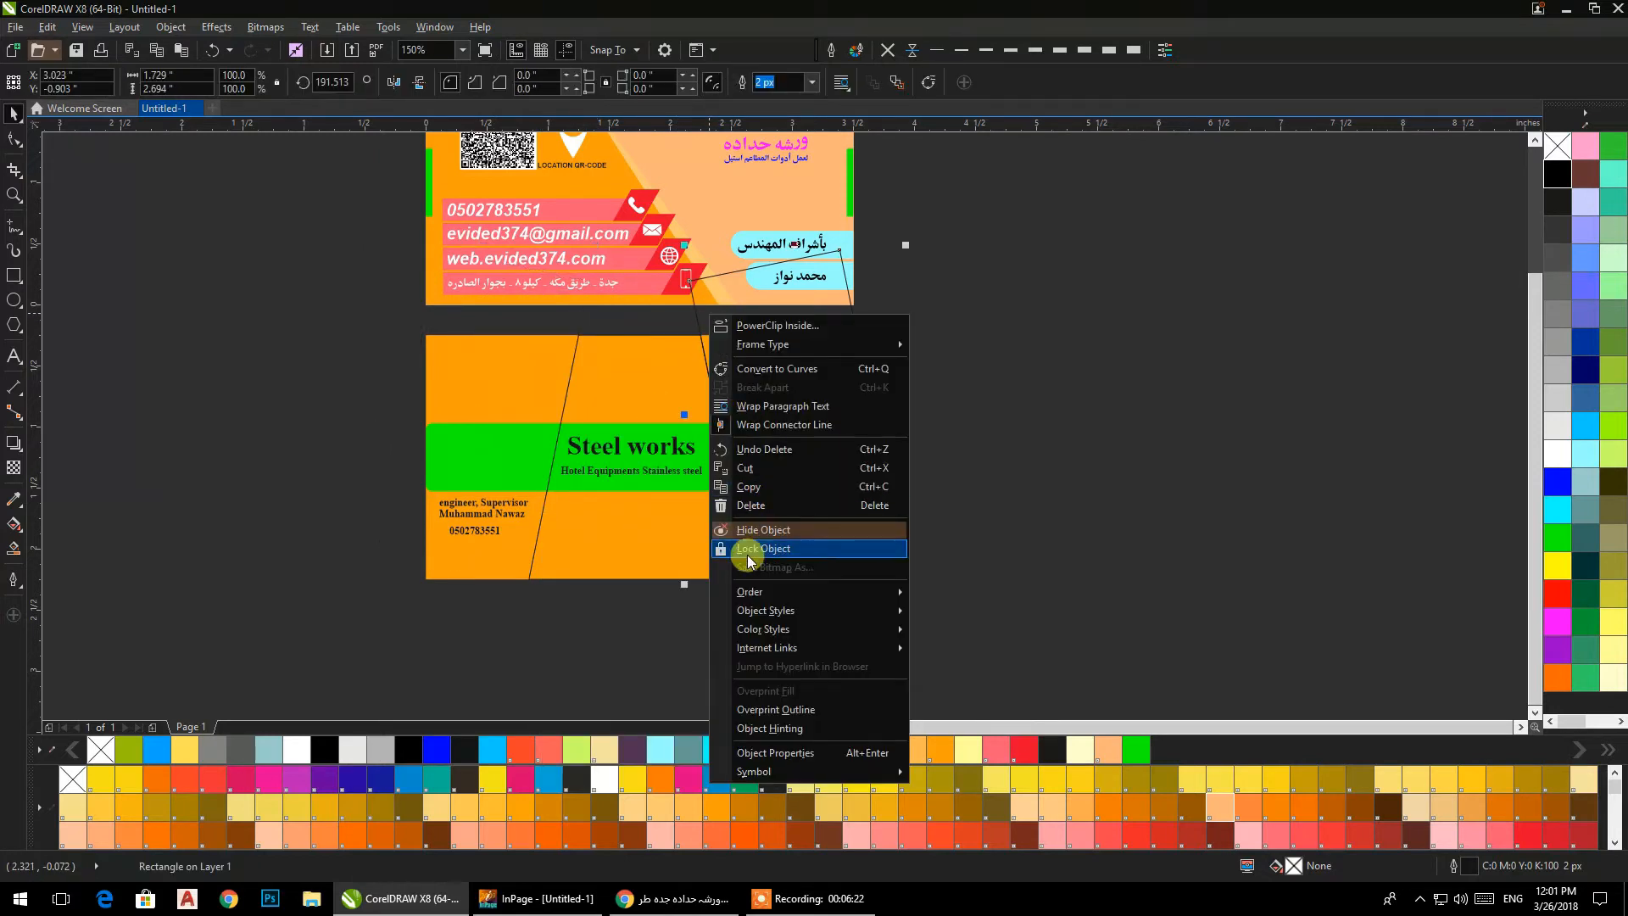
click(748, 508)
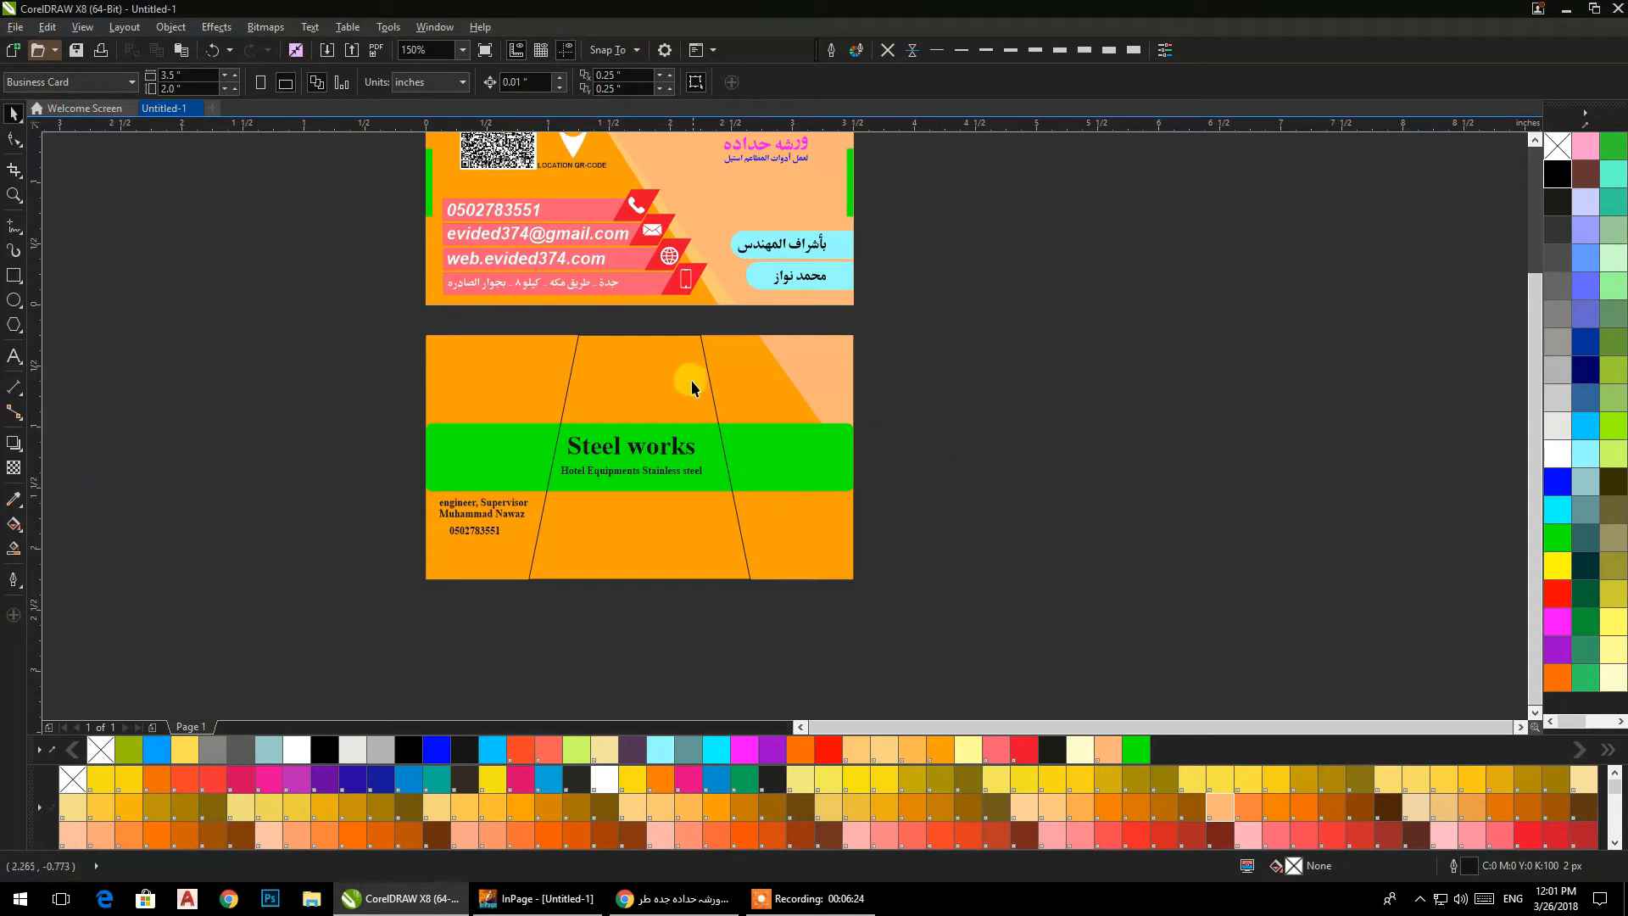
Delete the peach triangle in the upper right corner of the back card.
click(691, 383)
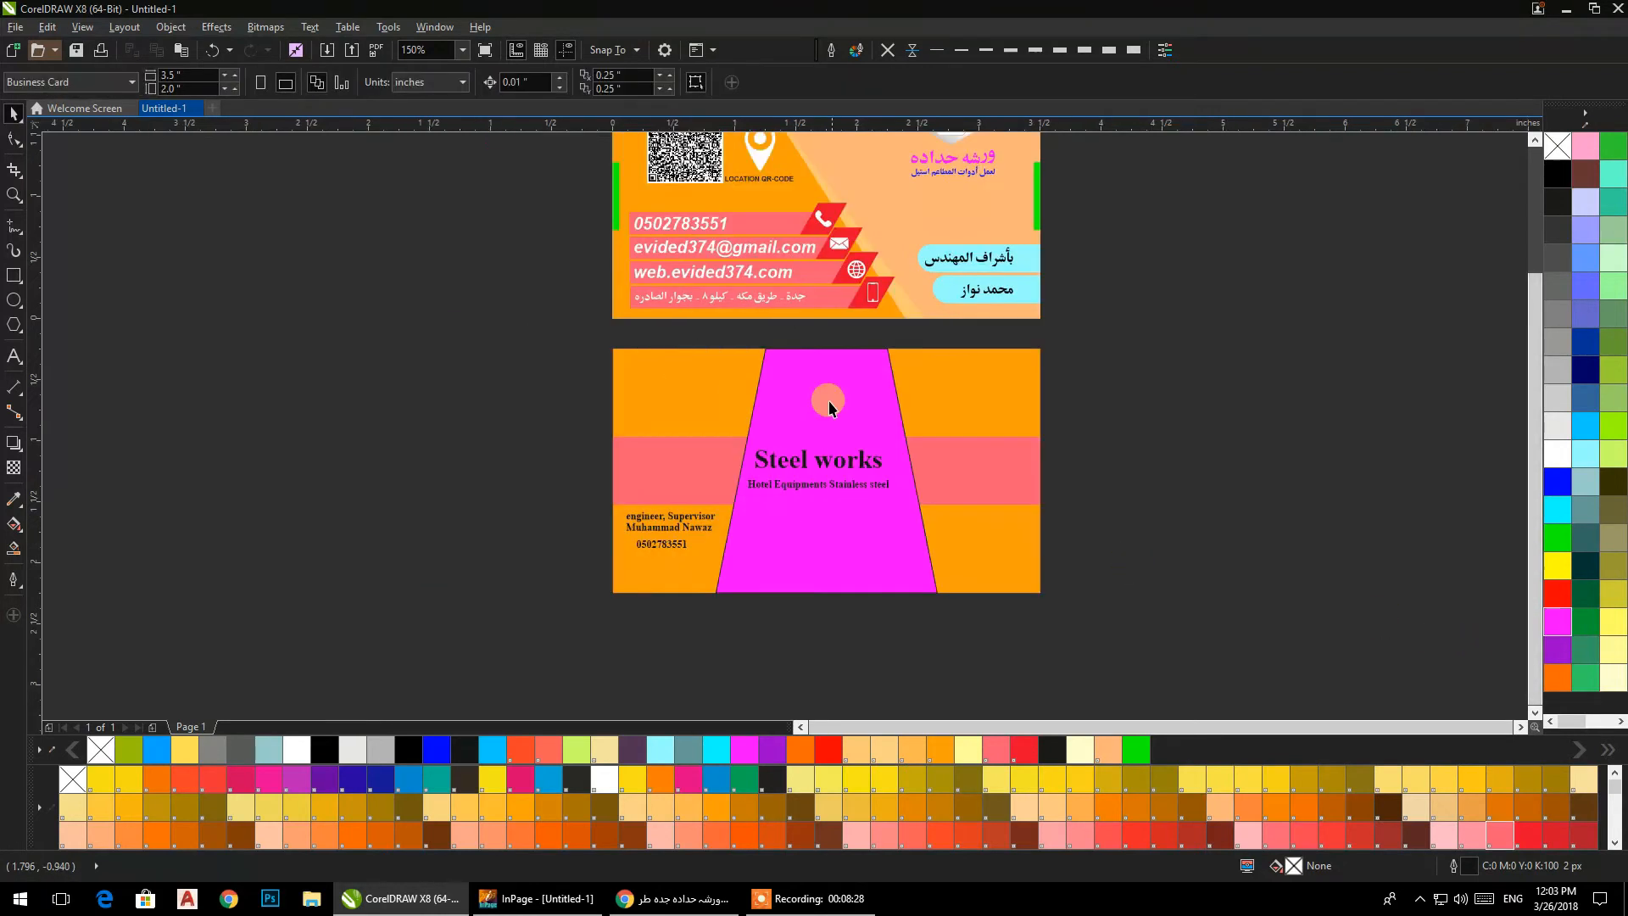
click(830, 407)
key(Delete)
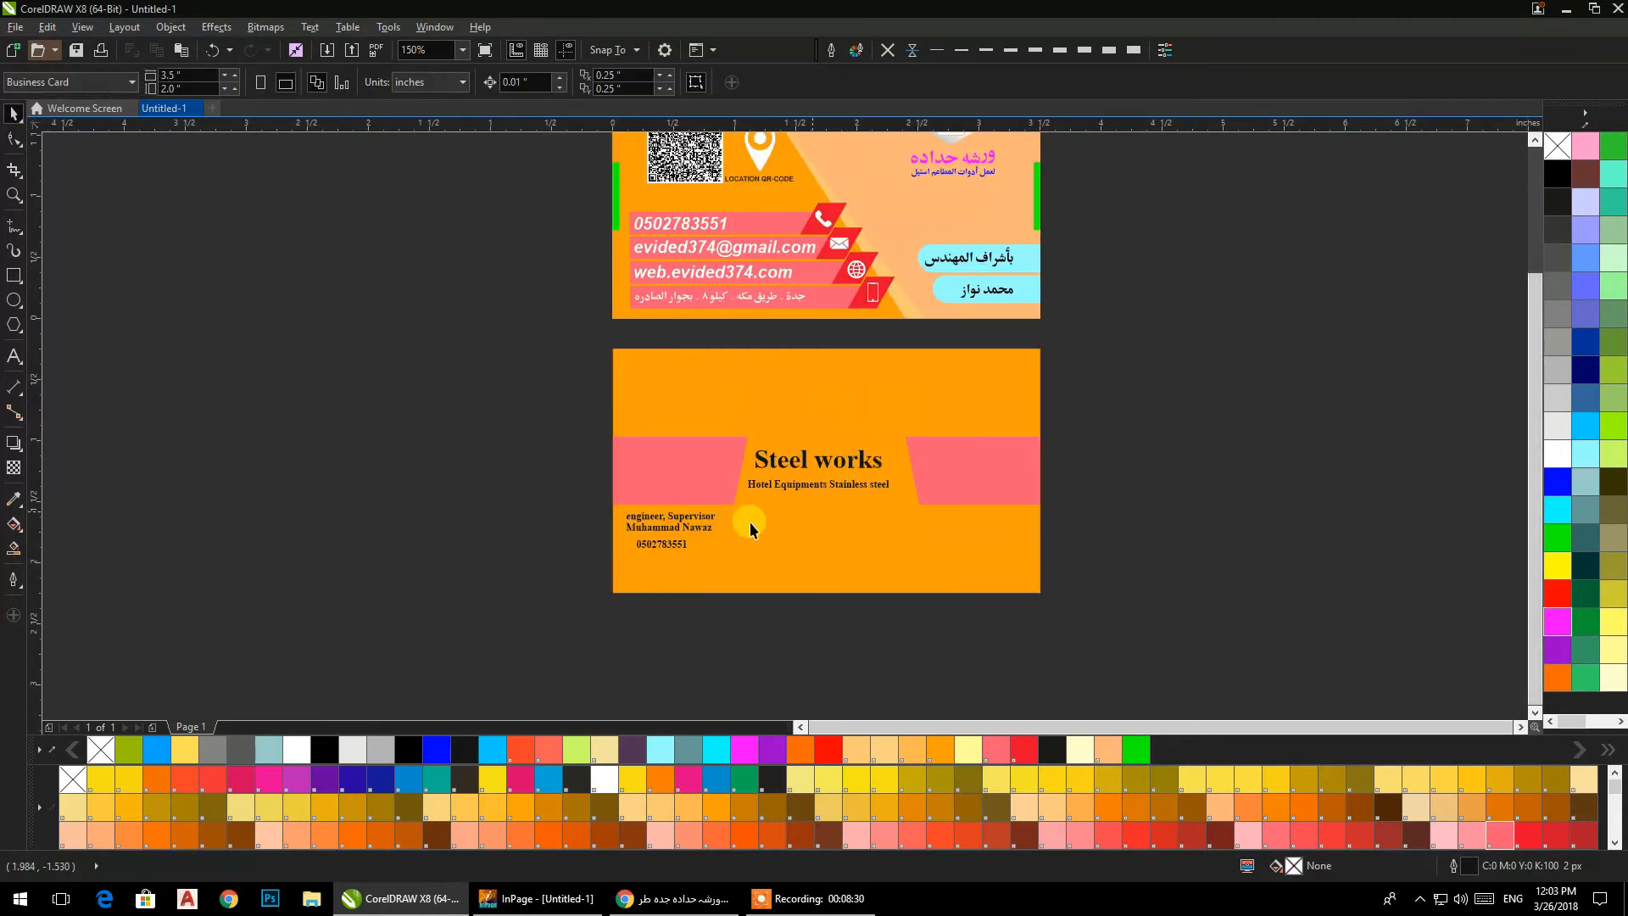
Copy the hexagonal logo from the front card to the space above the "Steel works" heading on the back card.
drag(467, 429, 1214, 535)
click(1213, 534)
scroll(958, 341, up, 2)
click(955, 251)
drag(967, 241, 837, 526)
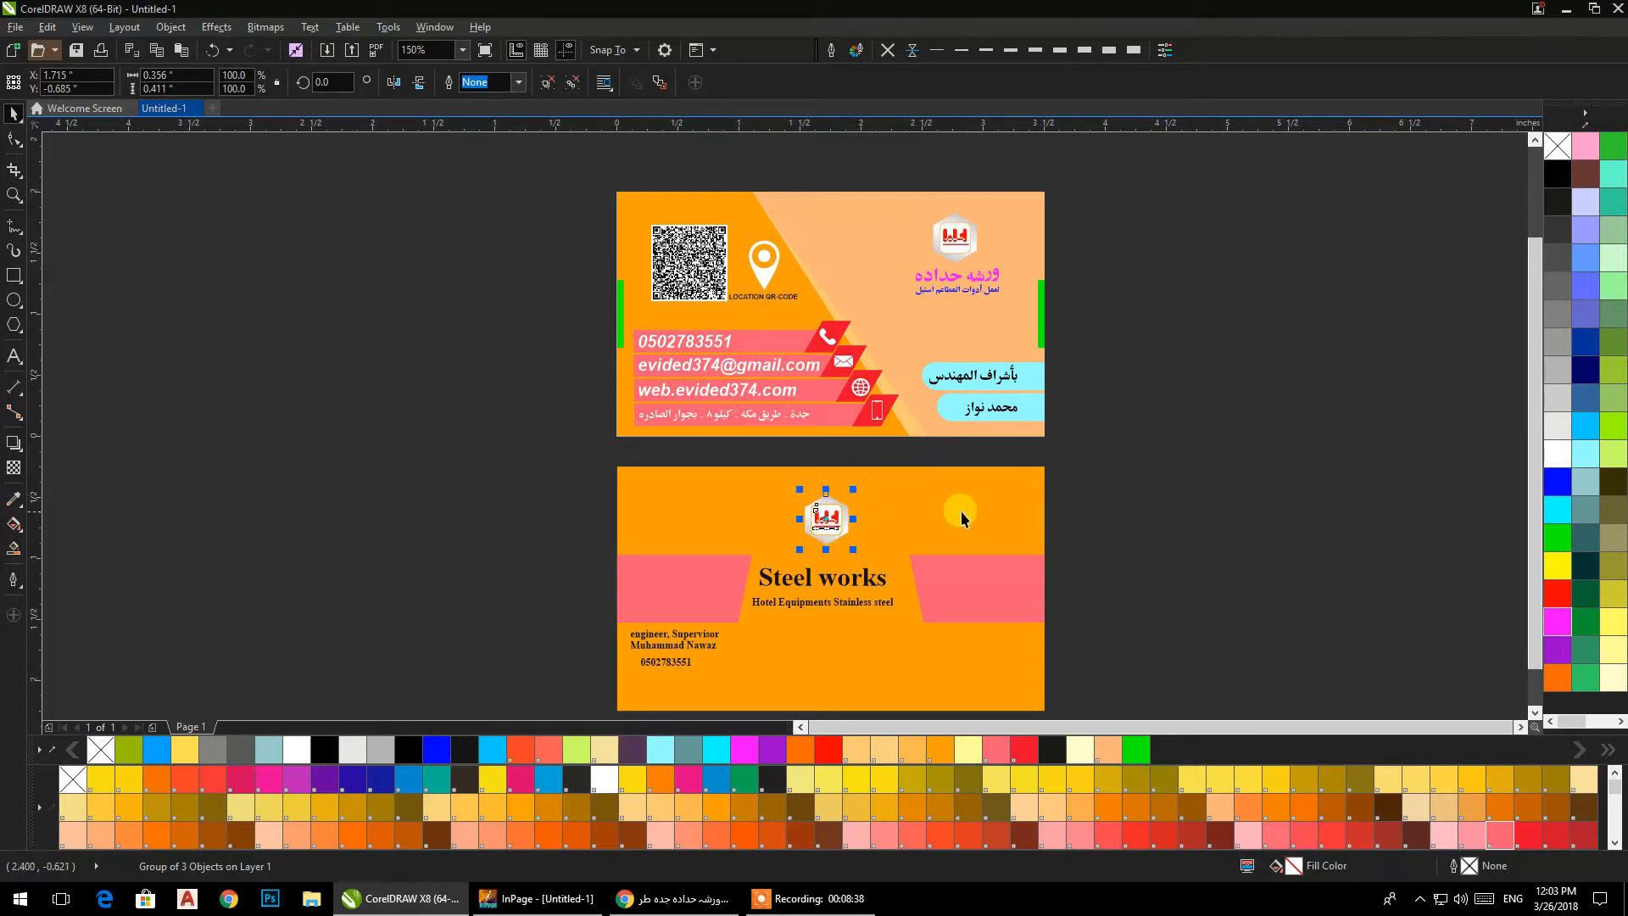
click(1138, 499)
Centre the copied logo horizontally on the back card.
click(827, 518)
shift+click(924, 496)
key(c)
click(1175, 497)
Enlarge the back card's logo to about 143% around its centre.
scroll(814, 574, up, 1)
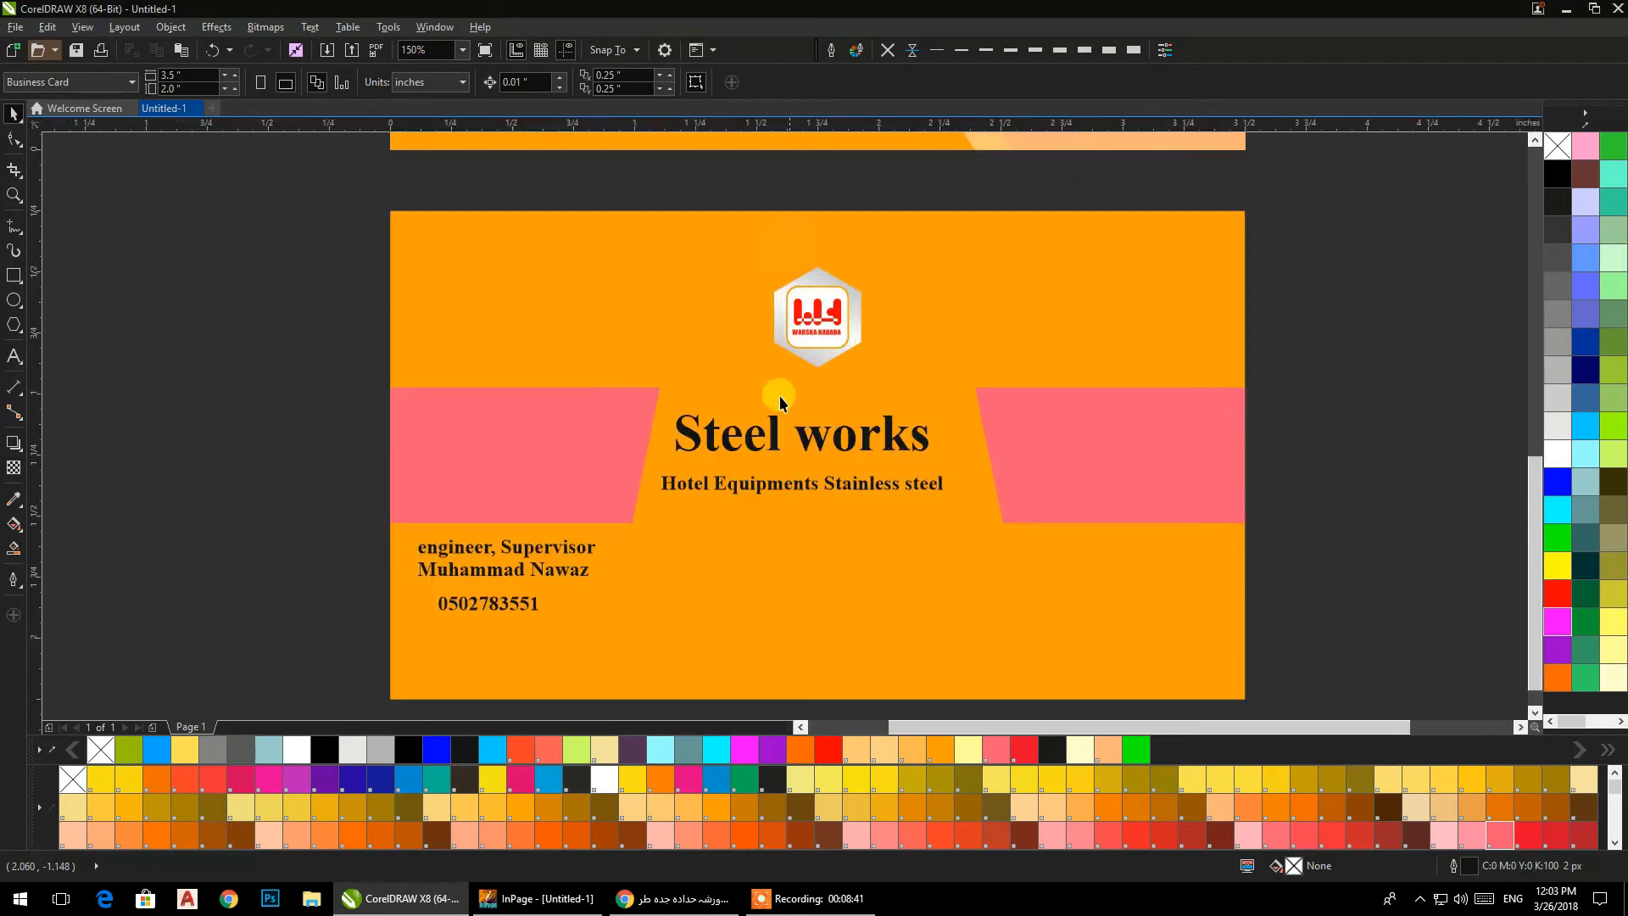
click(838, 318)
drag(866, 370, 890, 400)
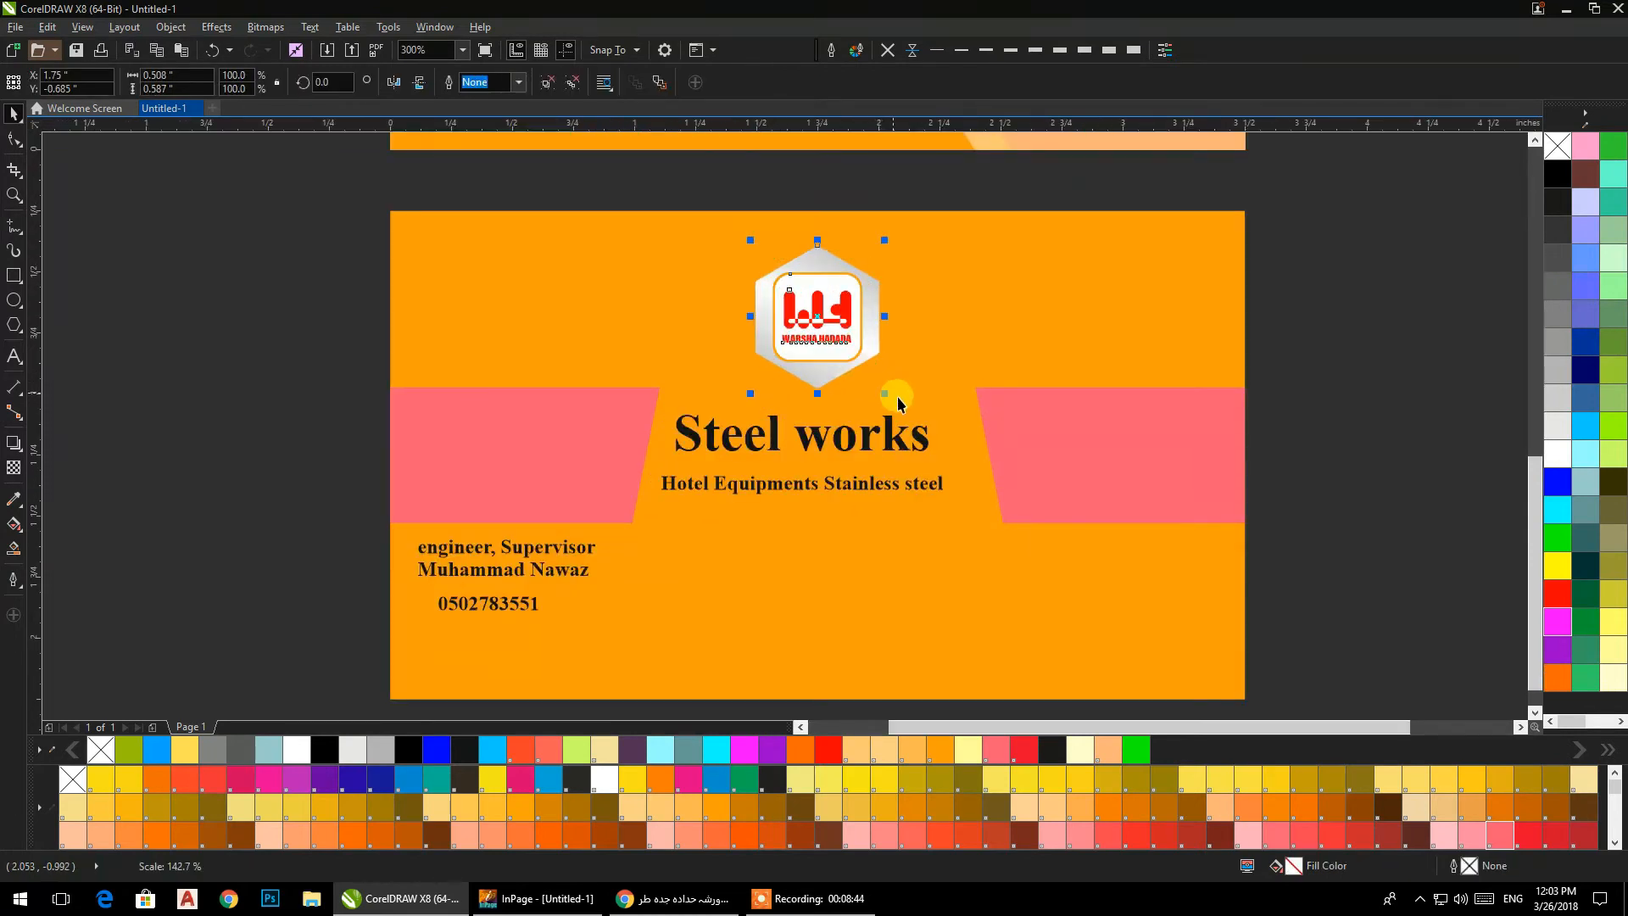
drag(1322, 423, 1270, 364)
click(1311, 402)
Convert the "Steel works" heading and the "Hotel Equipments Stainless steel" line to uppercase.
drag(1281, 303, 561, 460)
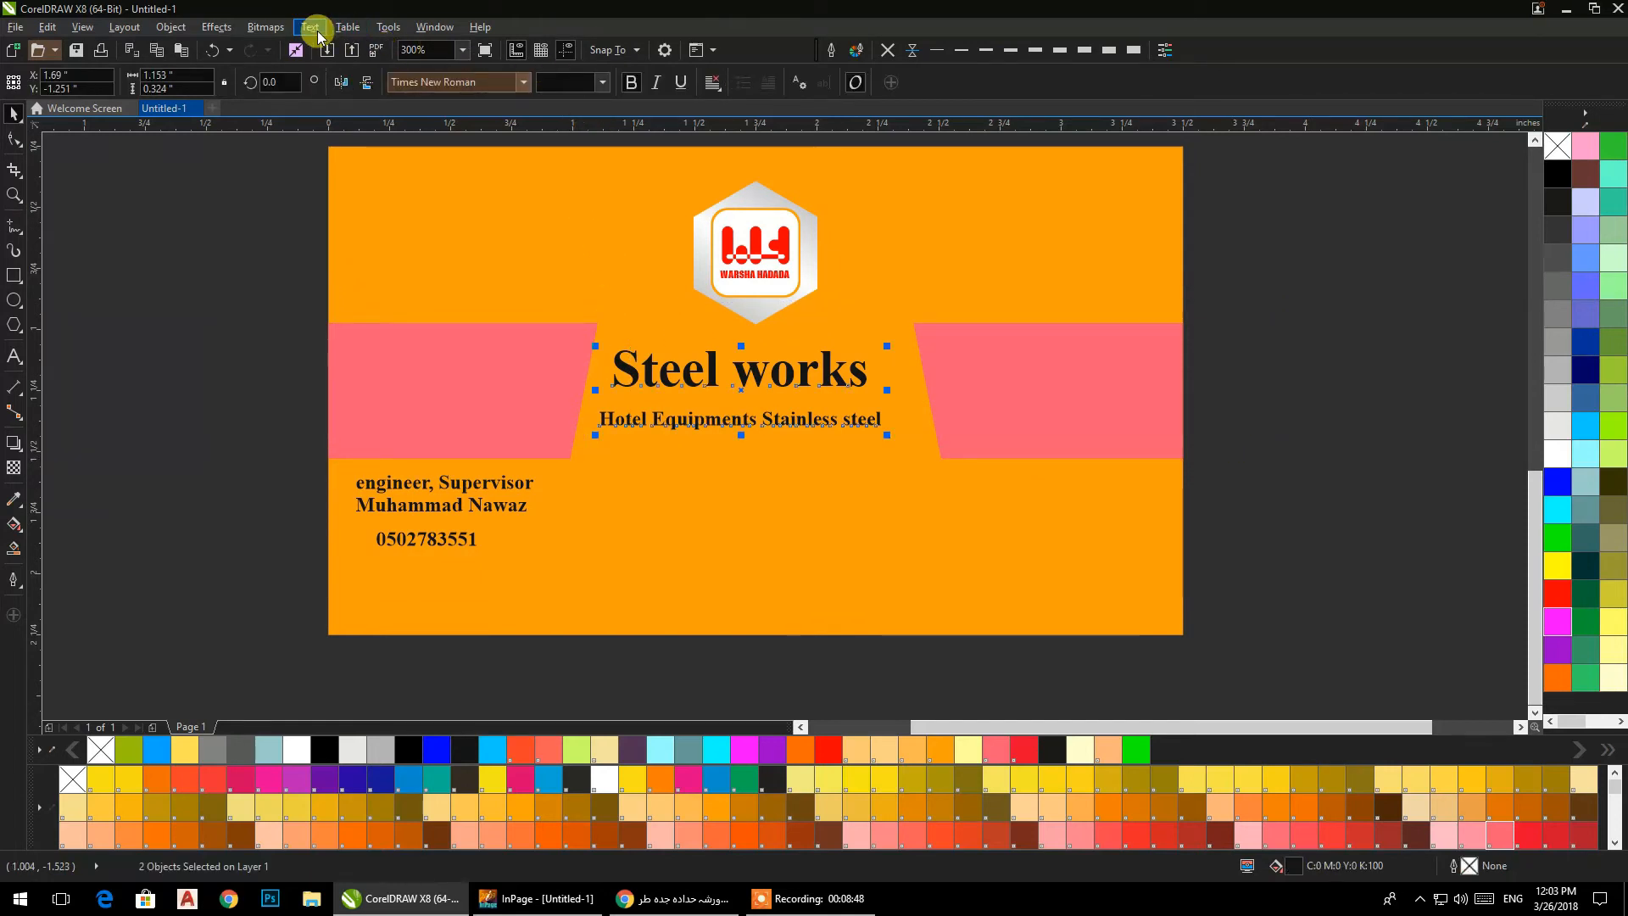
click(350, 26)
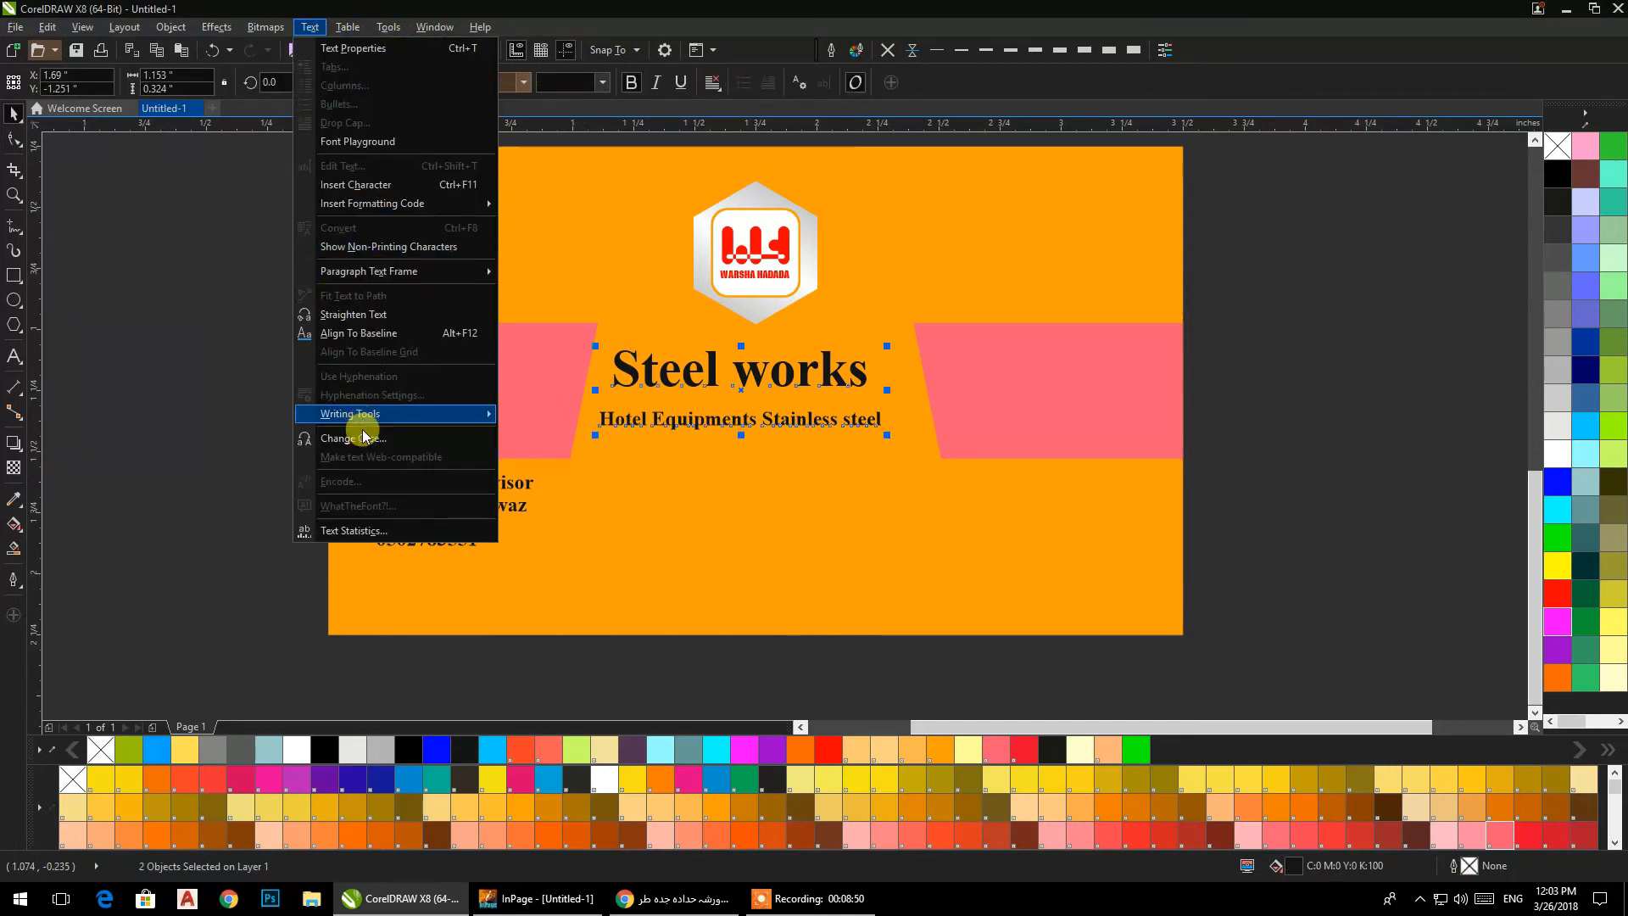
click(354, 424)
click(725, 430)
click(735, 506)
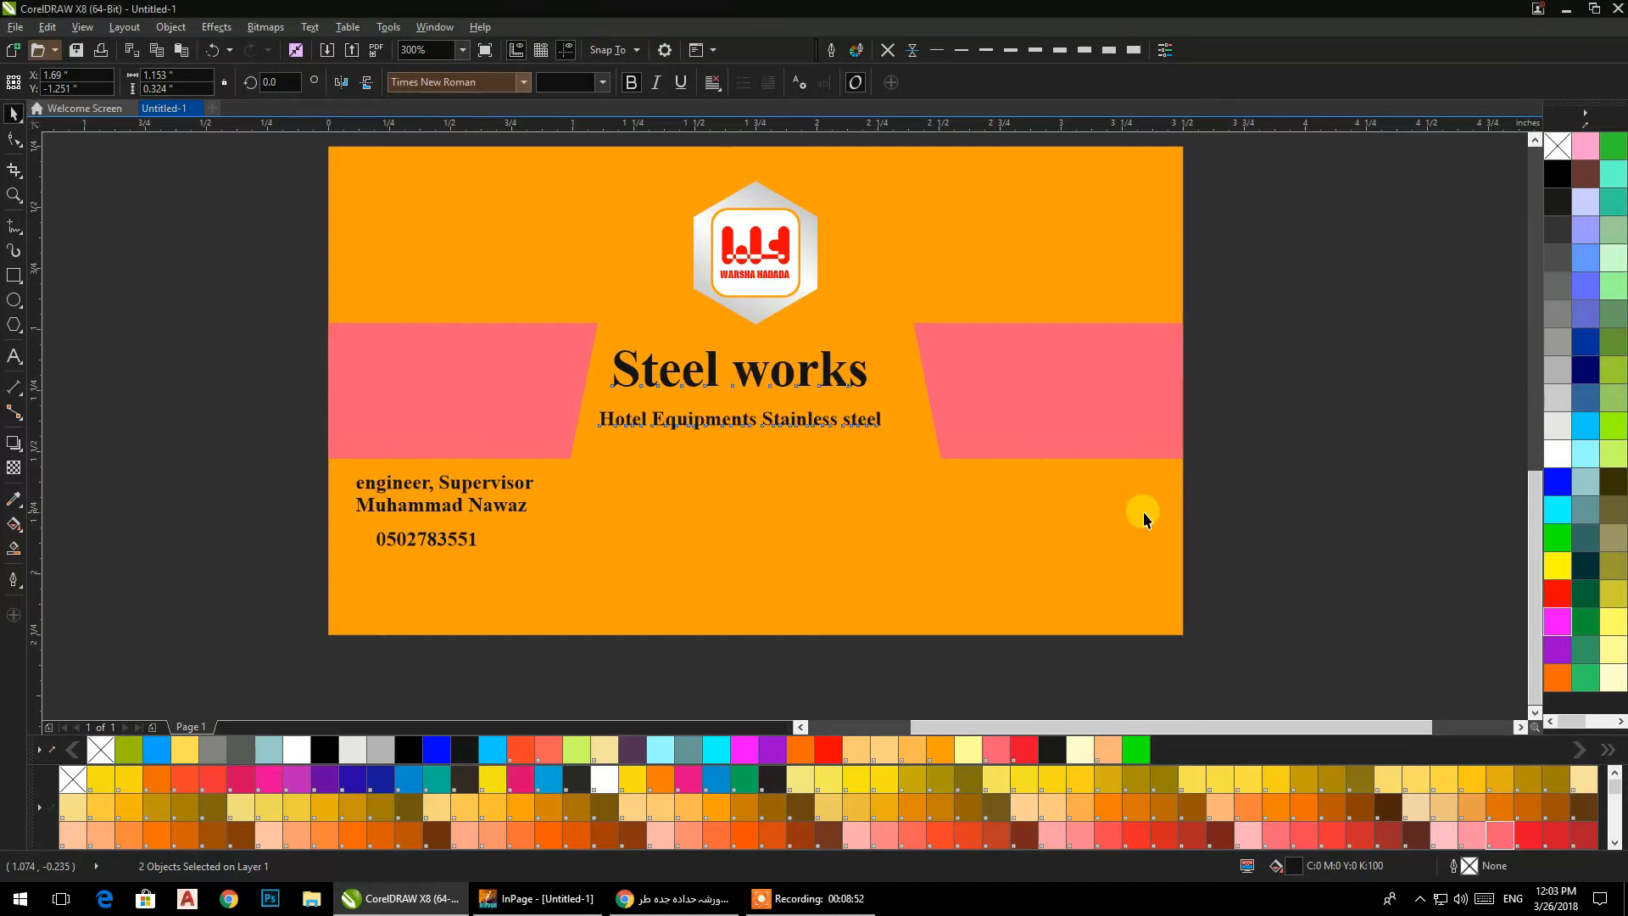
Try centring the two headings vertically and horizontally on the pink band, and undo both alignments.
shift+click(1141, 448)
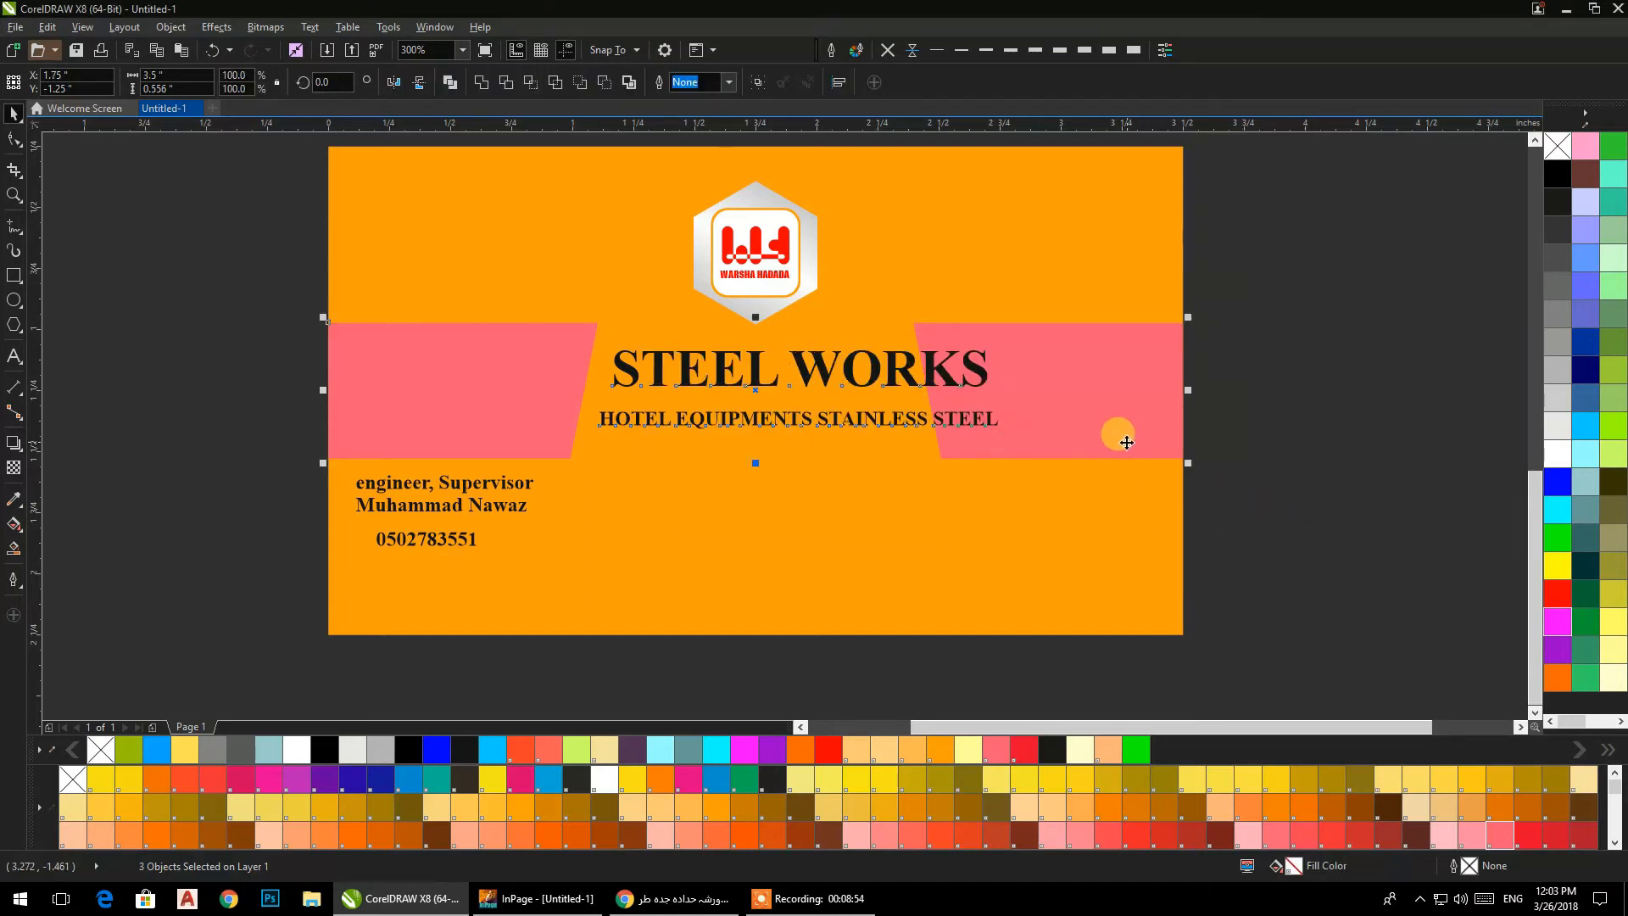
key(e)
key(c)
key(ctrl+z)
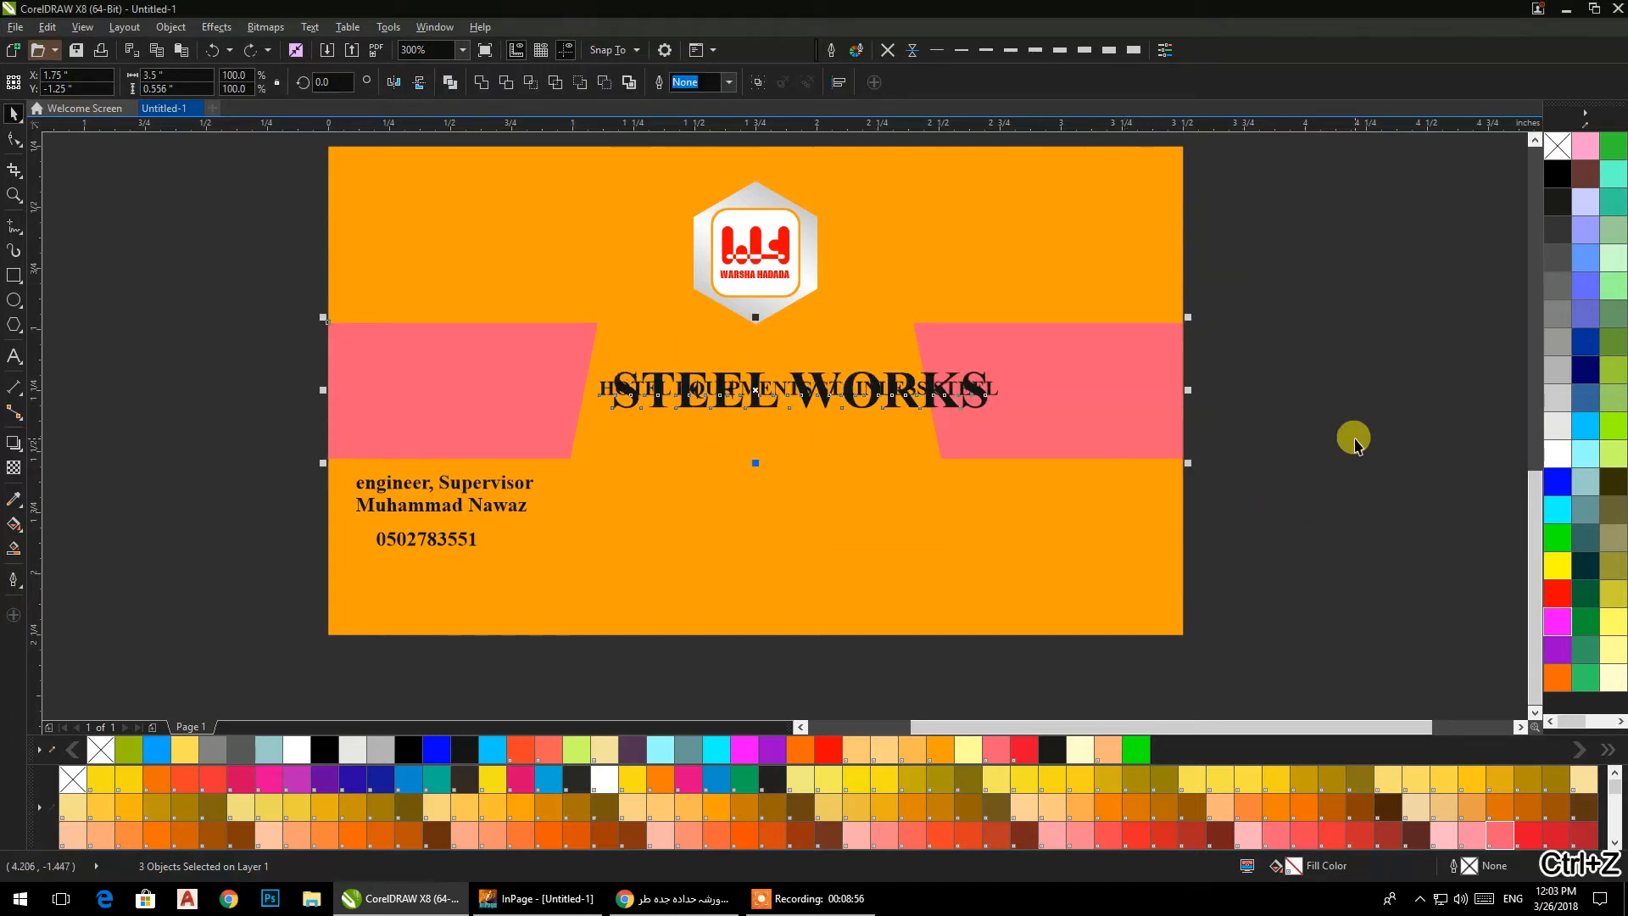
key(ctrl+z)
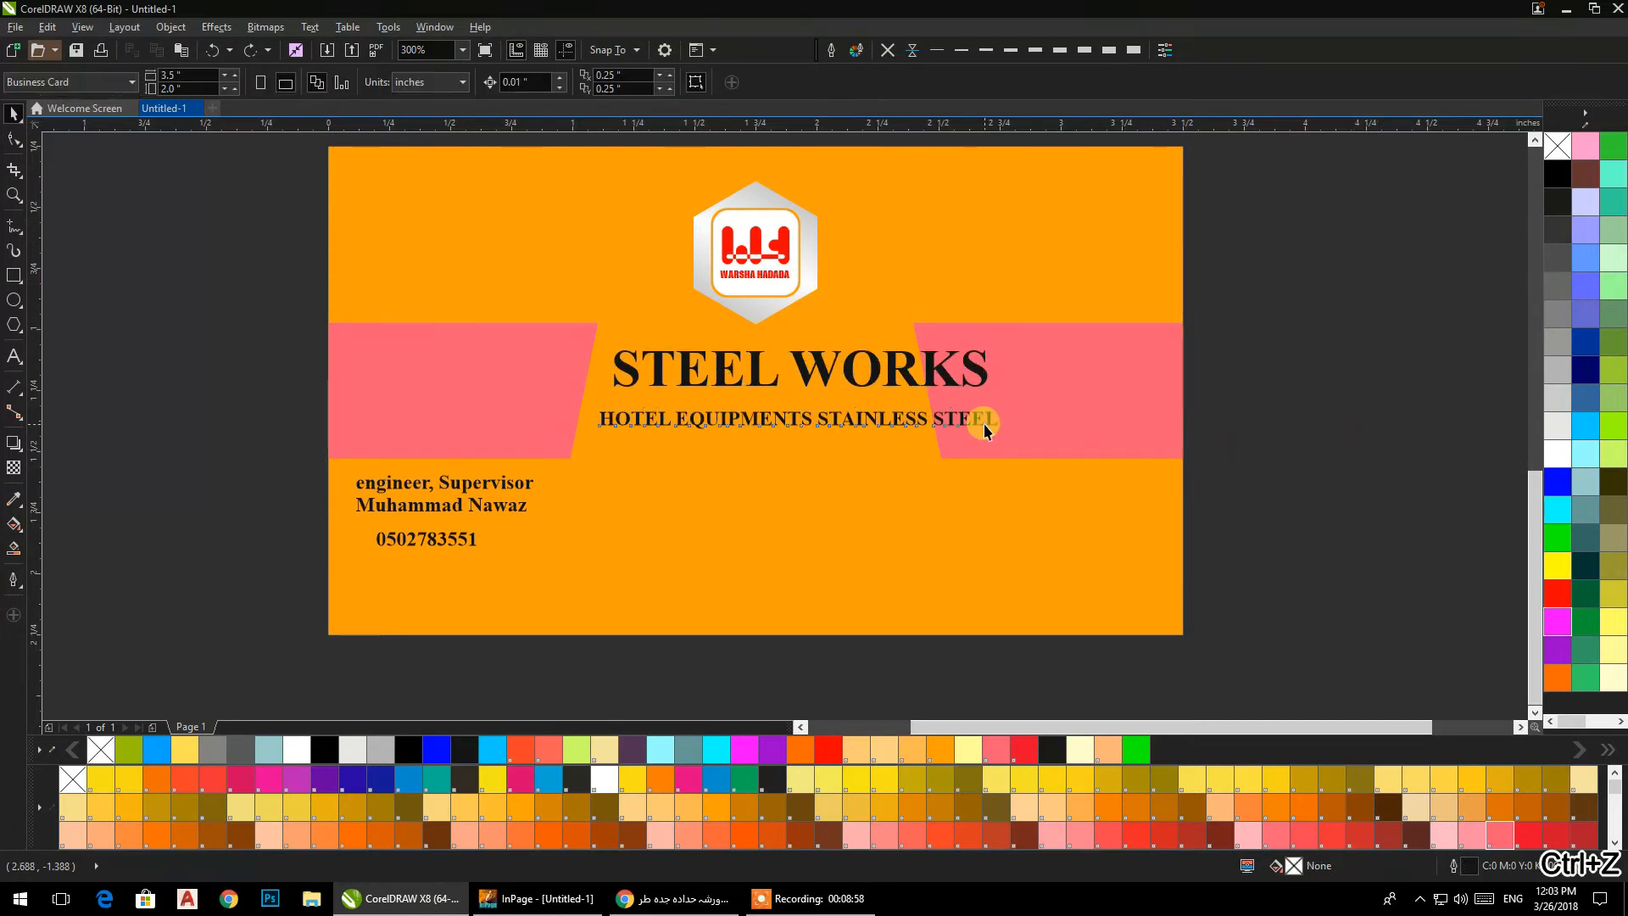
Group the two uppercase headings and centre the group horizontally on the pink band.
click(984, 421)
shift+click(984, 380)
key(ctrl+g)
shift+click(1026, 388)
key(c)
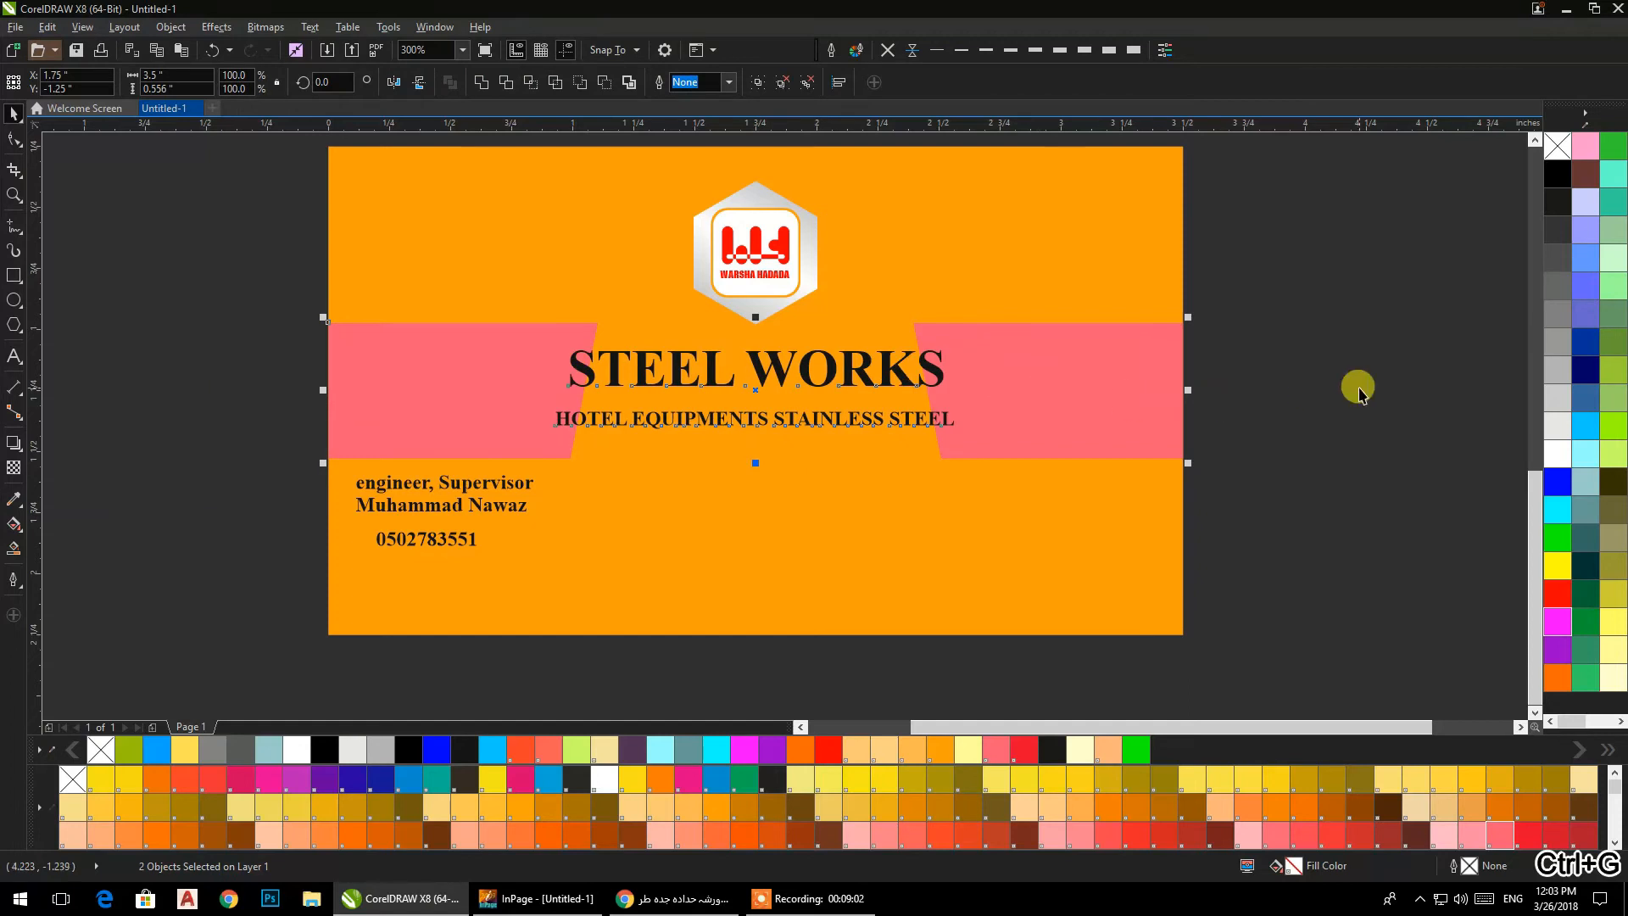
click(1360, 394)
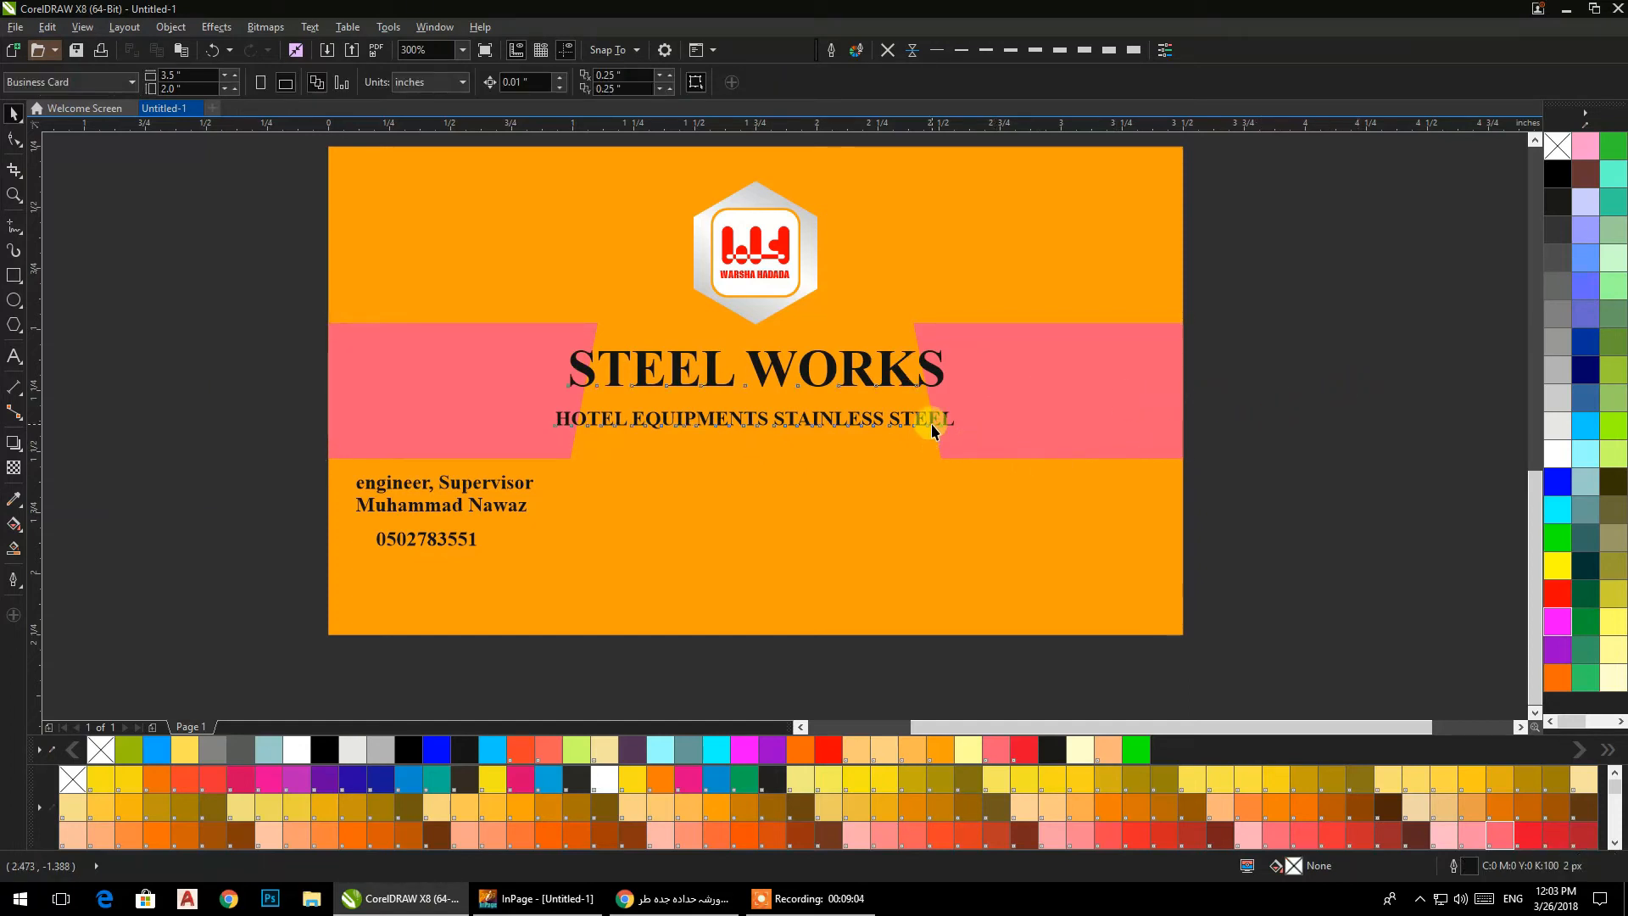
Scale the heading group down to about 81% around its centre so it fits between the pink shapes.
click(941, 434)
drag(957, 438, 921, 436)
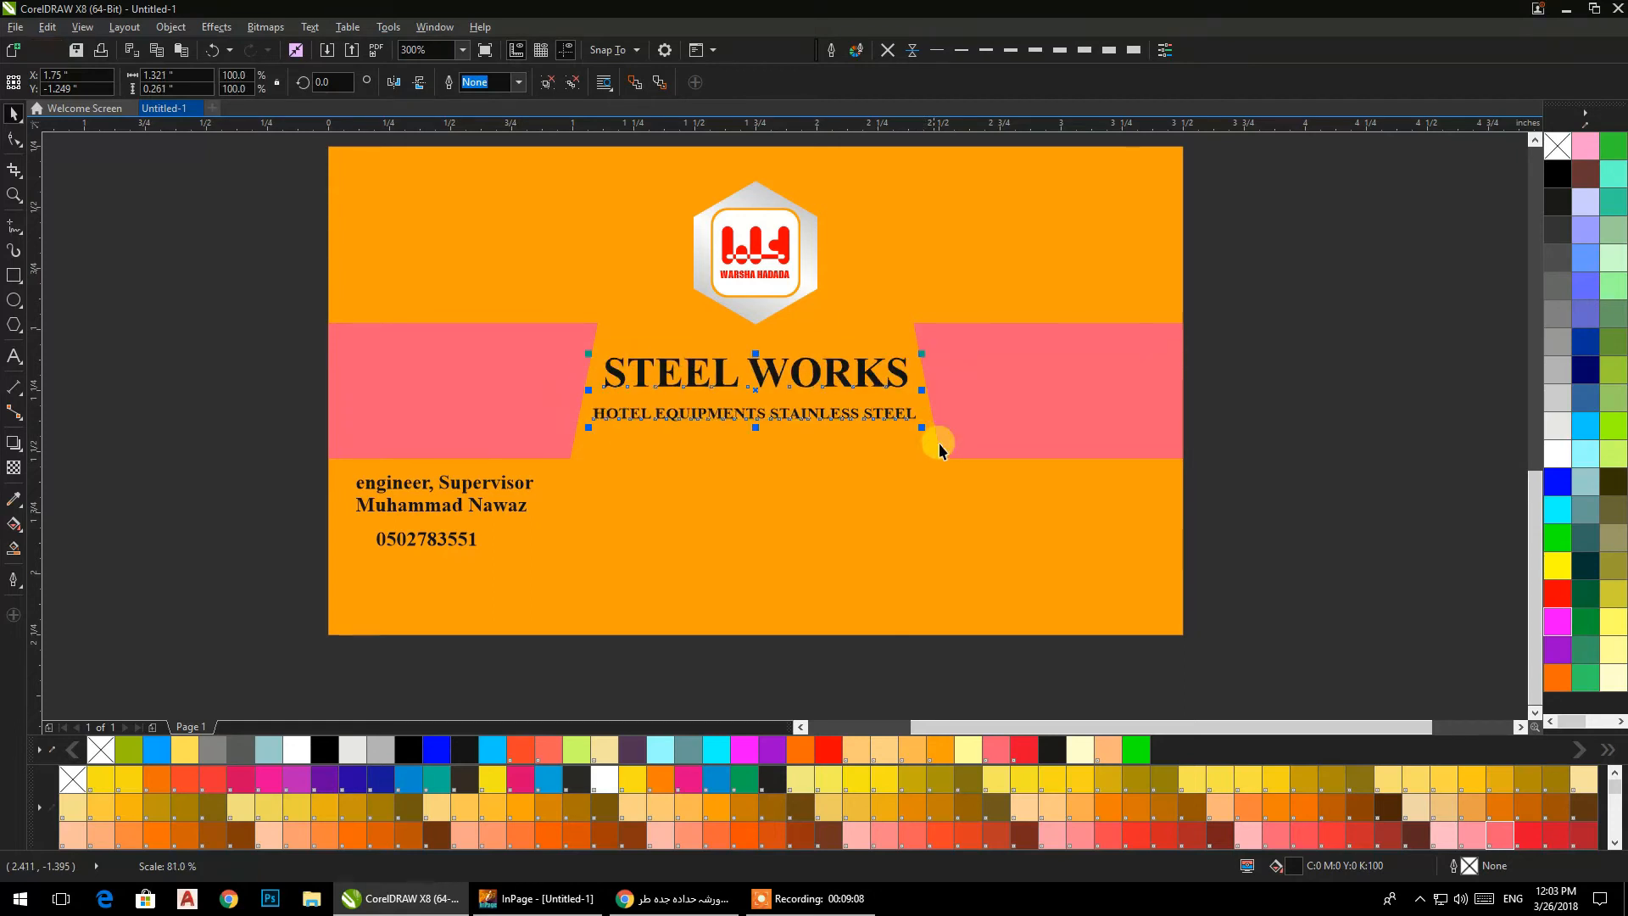
click(1283, 458)
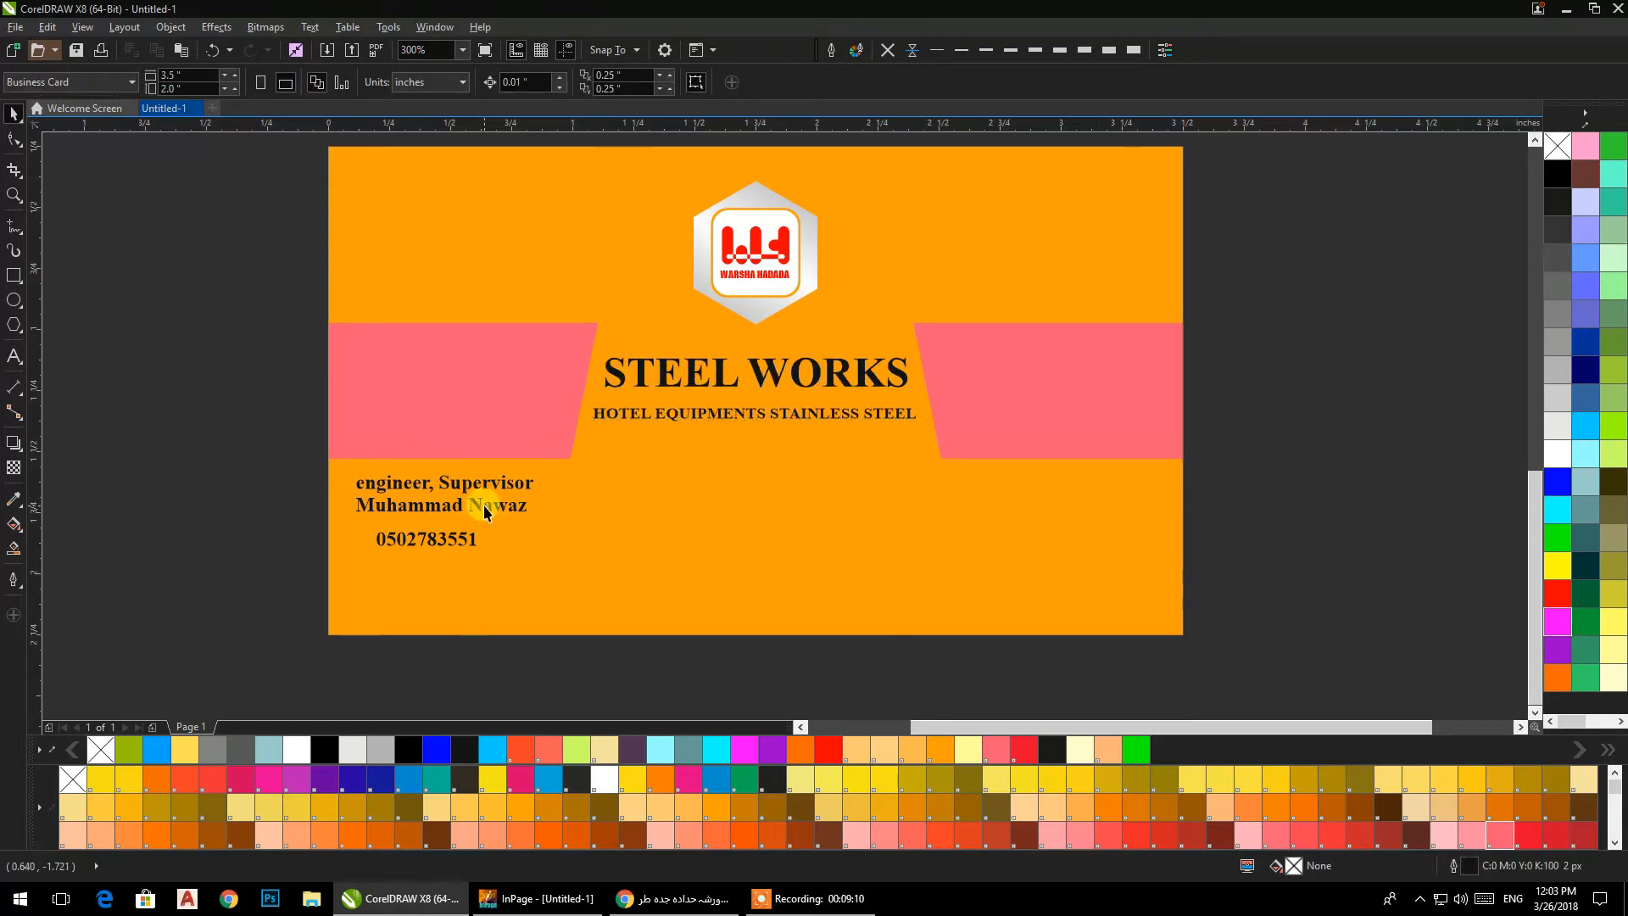
Convert the job title, name and phone number text on the back card to uppercase.
drag(164, 421, 623, 605)
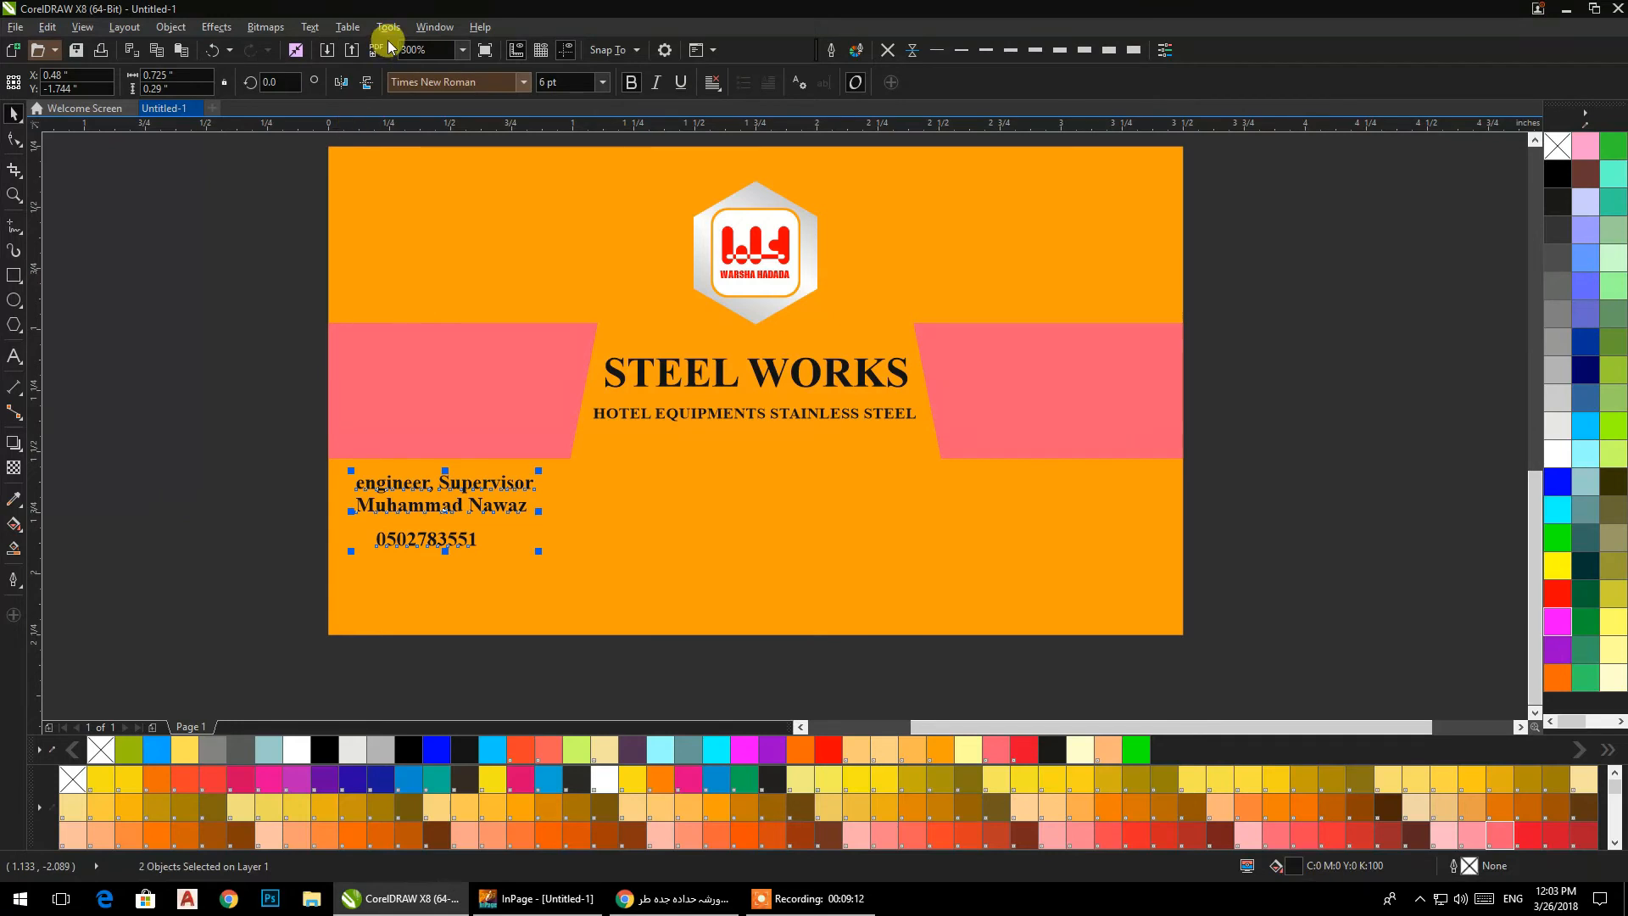
click(309, 27)
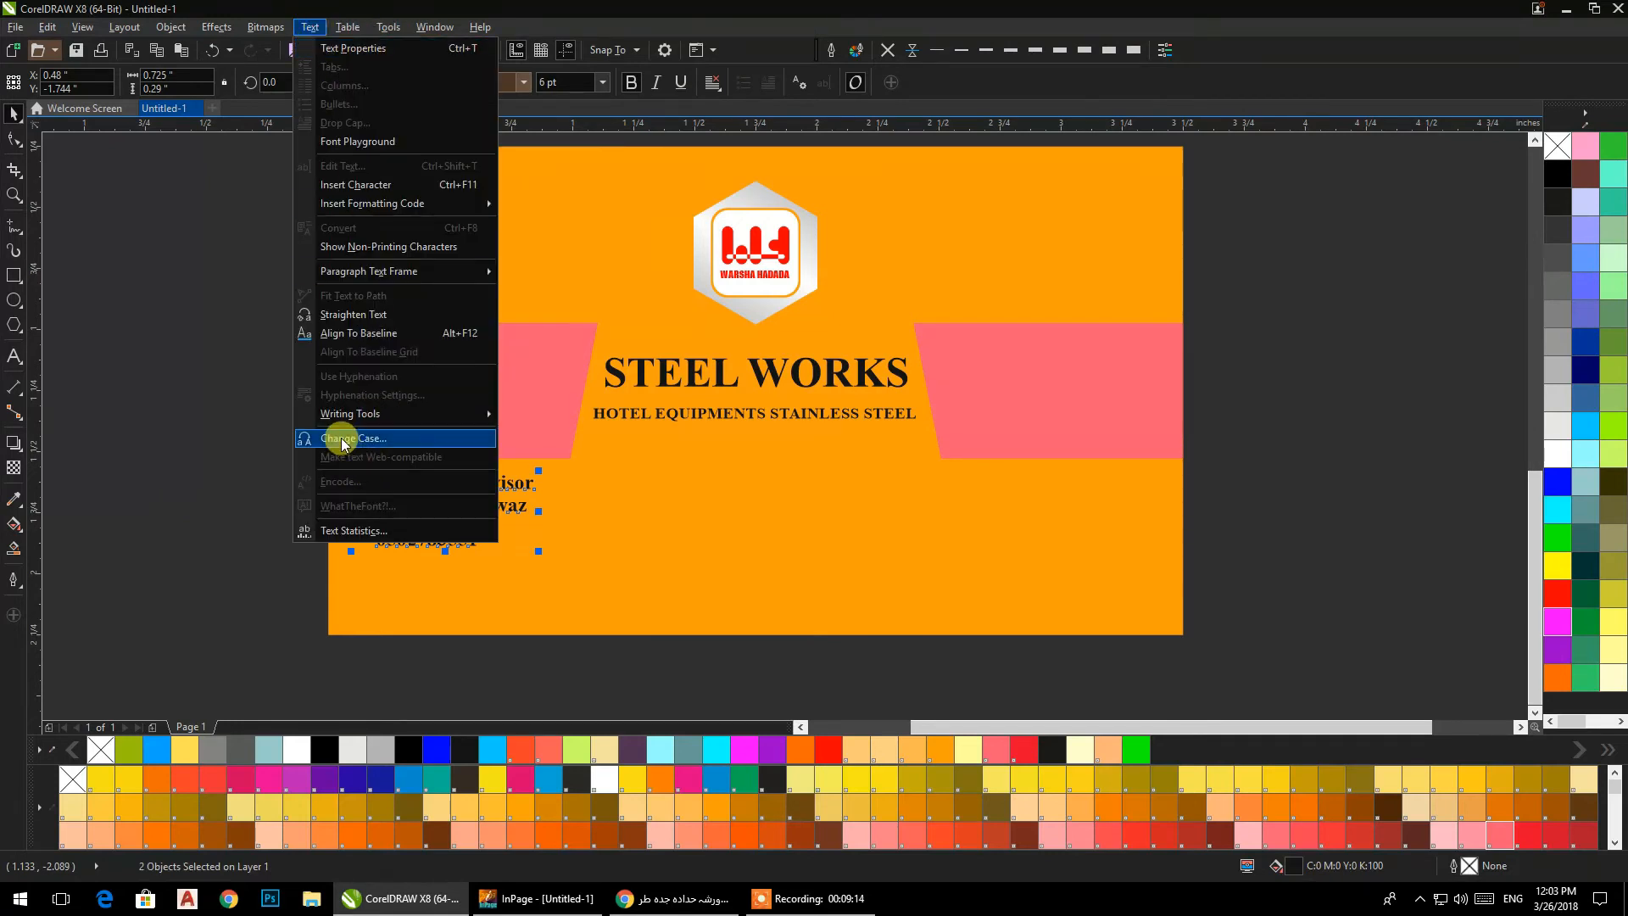
click(393, 436)
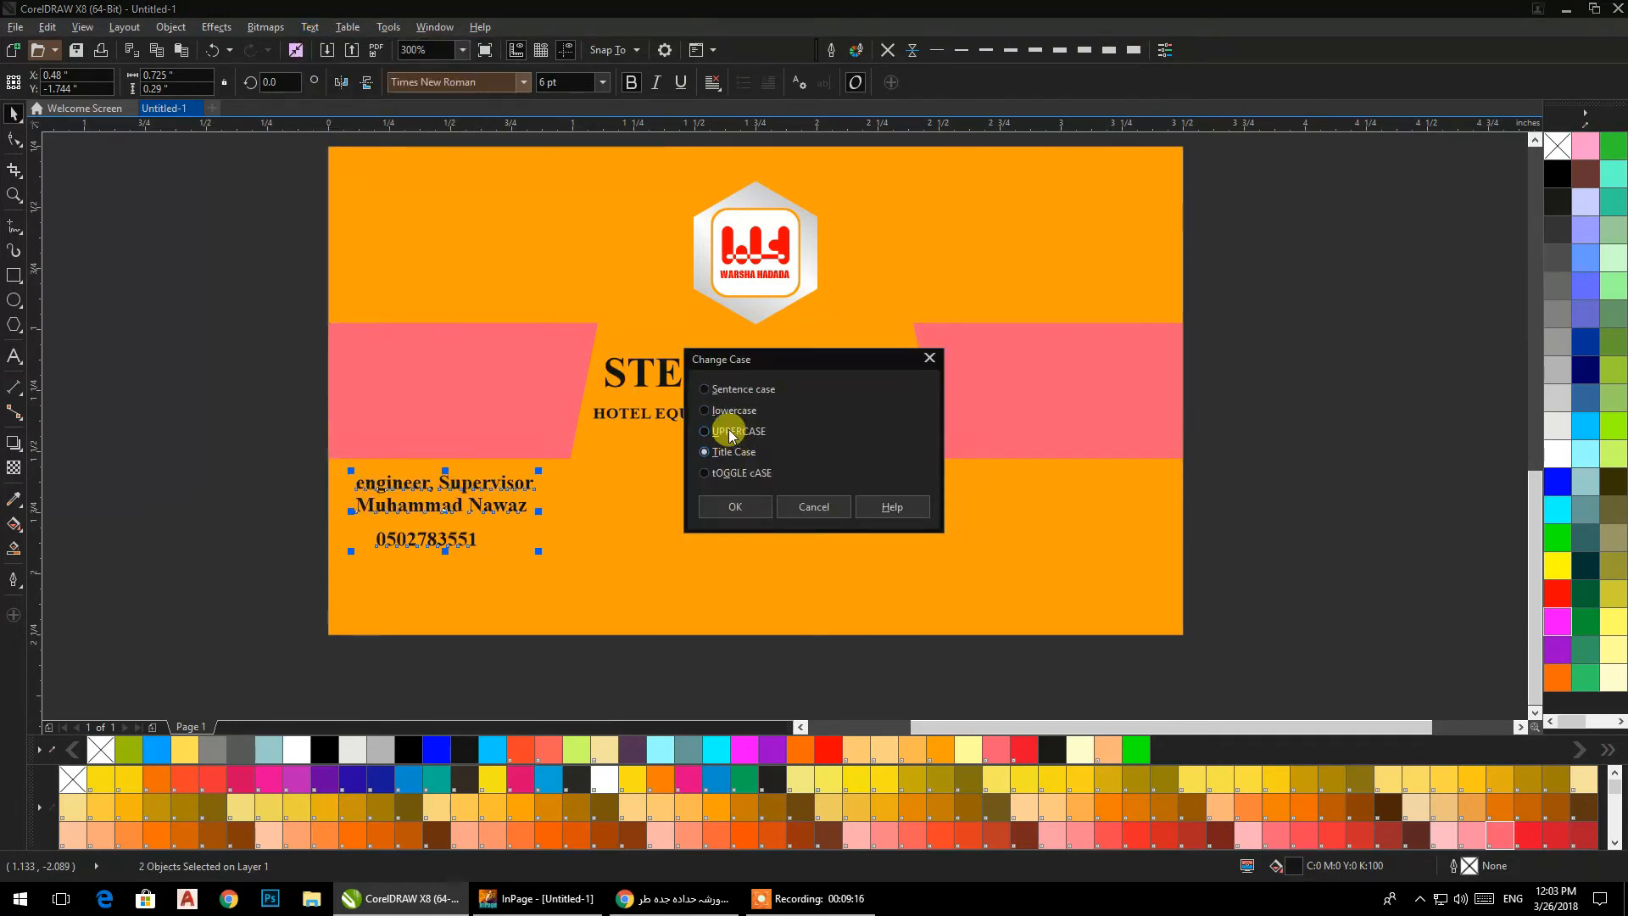
click(721, 507)
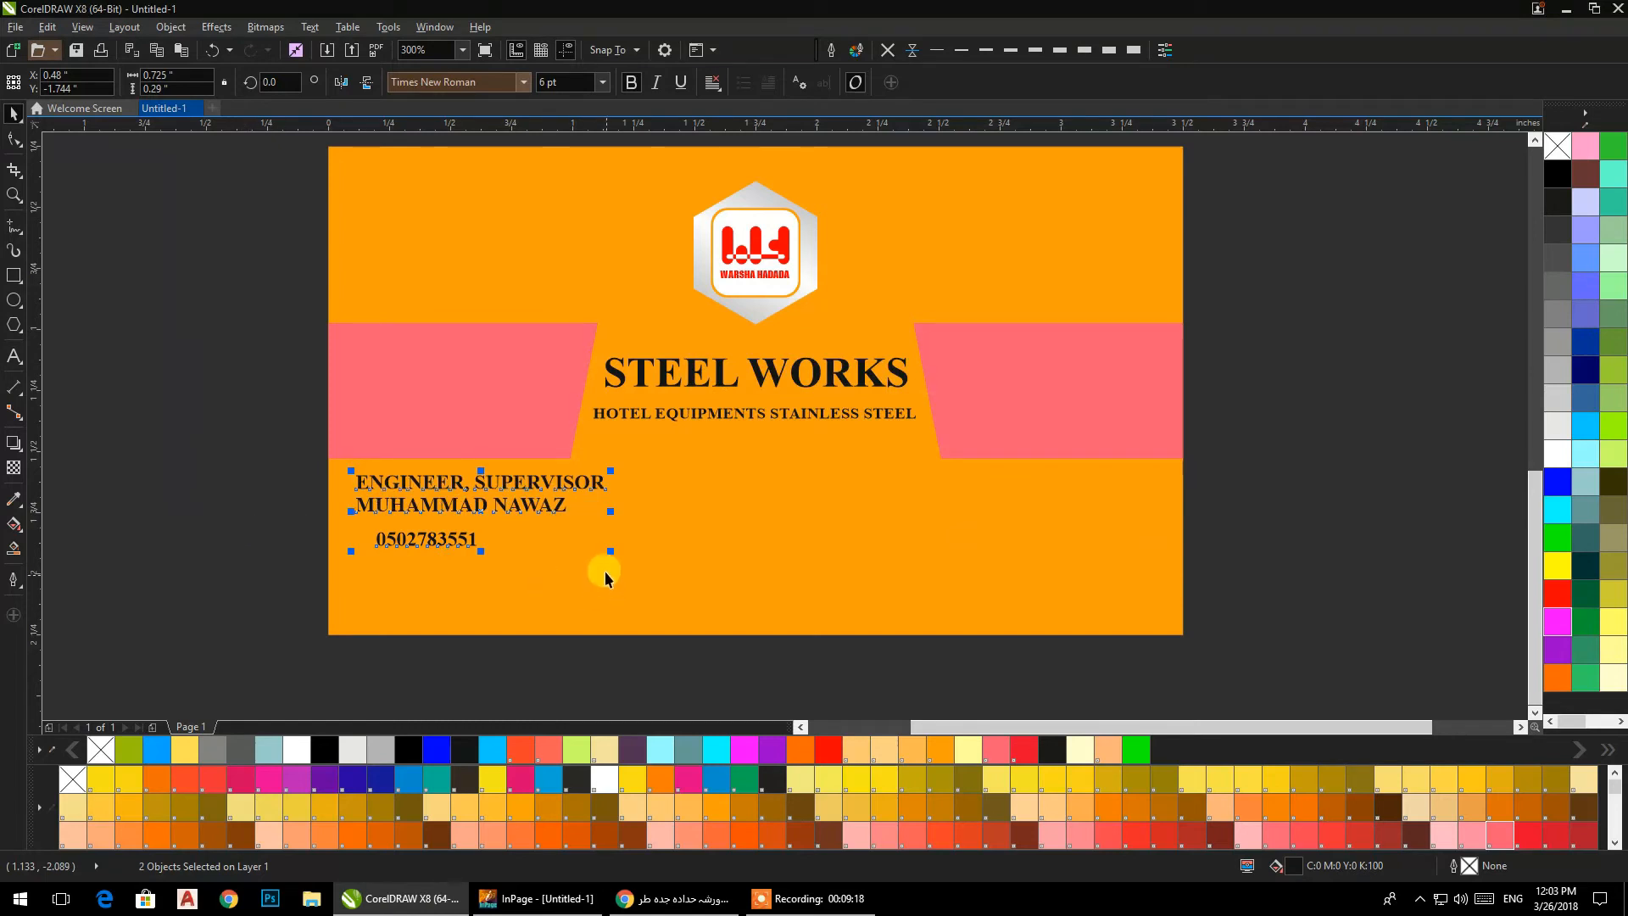
Shrink the job title and name text to about 4.9 pt and enlarge the phone number to about 9.9 pt.
drag(612, 551, 563, 539)
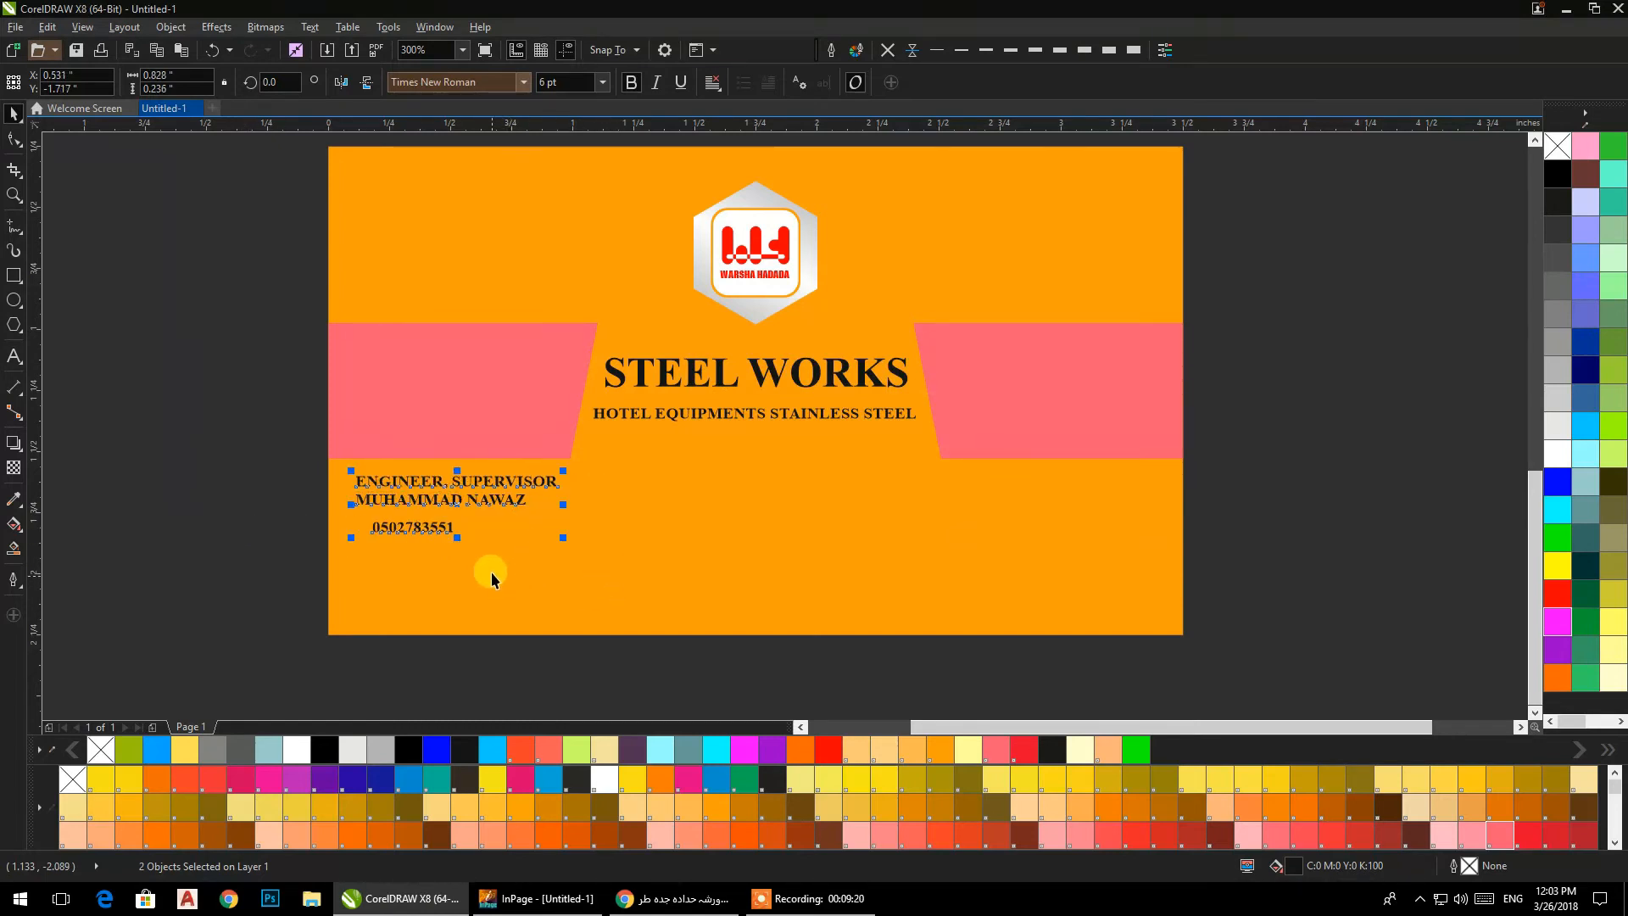
click(310, 496)
drag(387, 528, 527, 578)
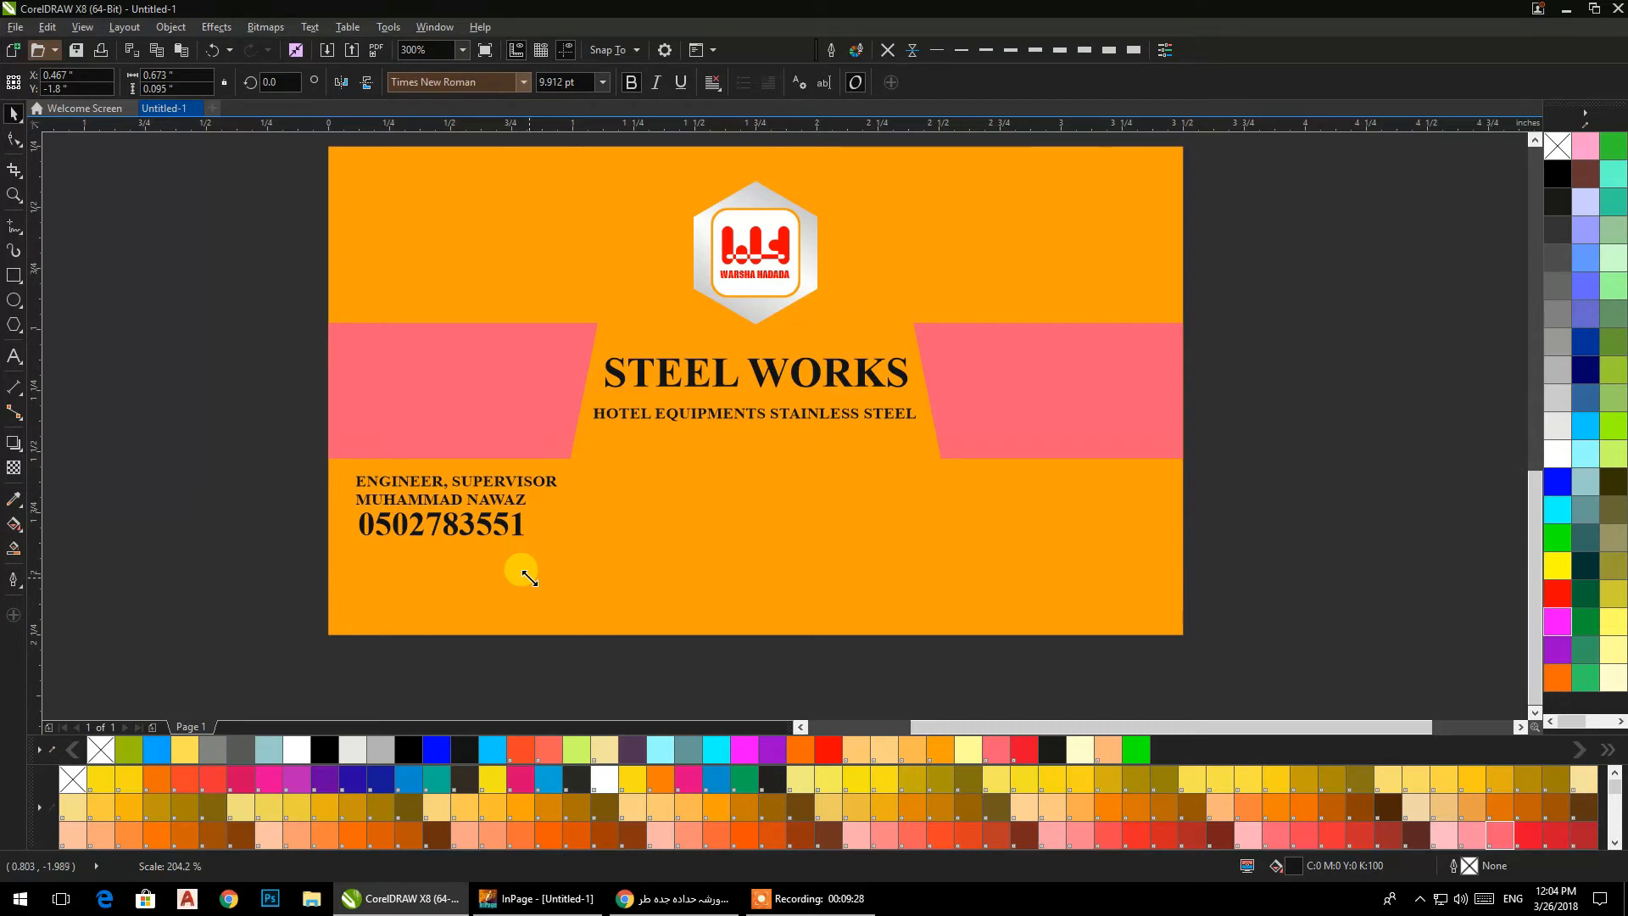
click(279, 476)
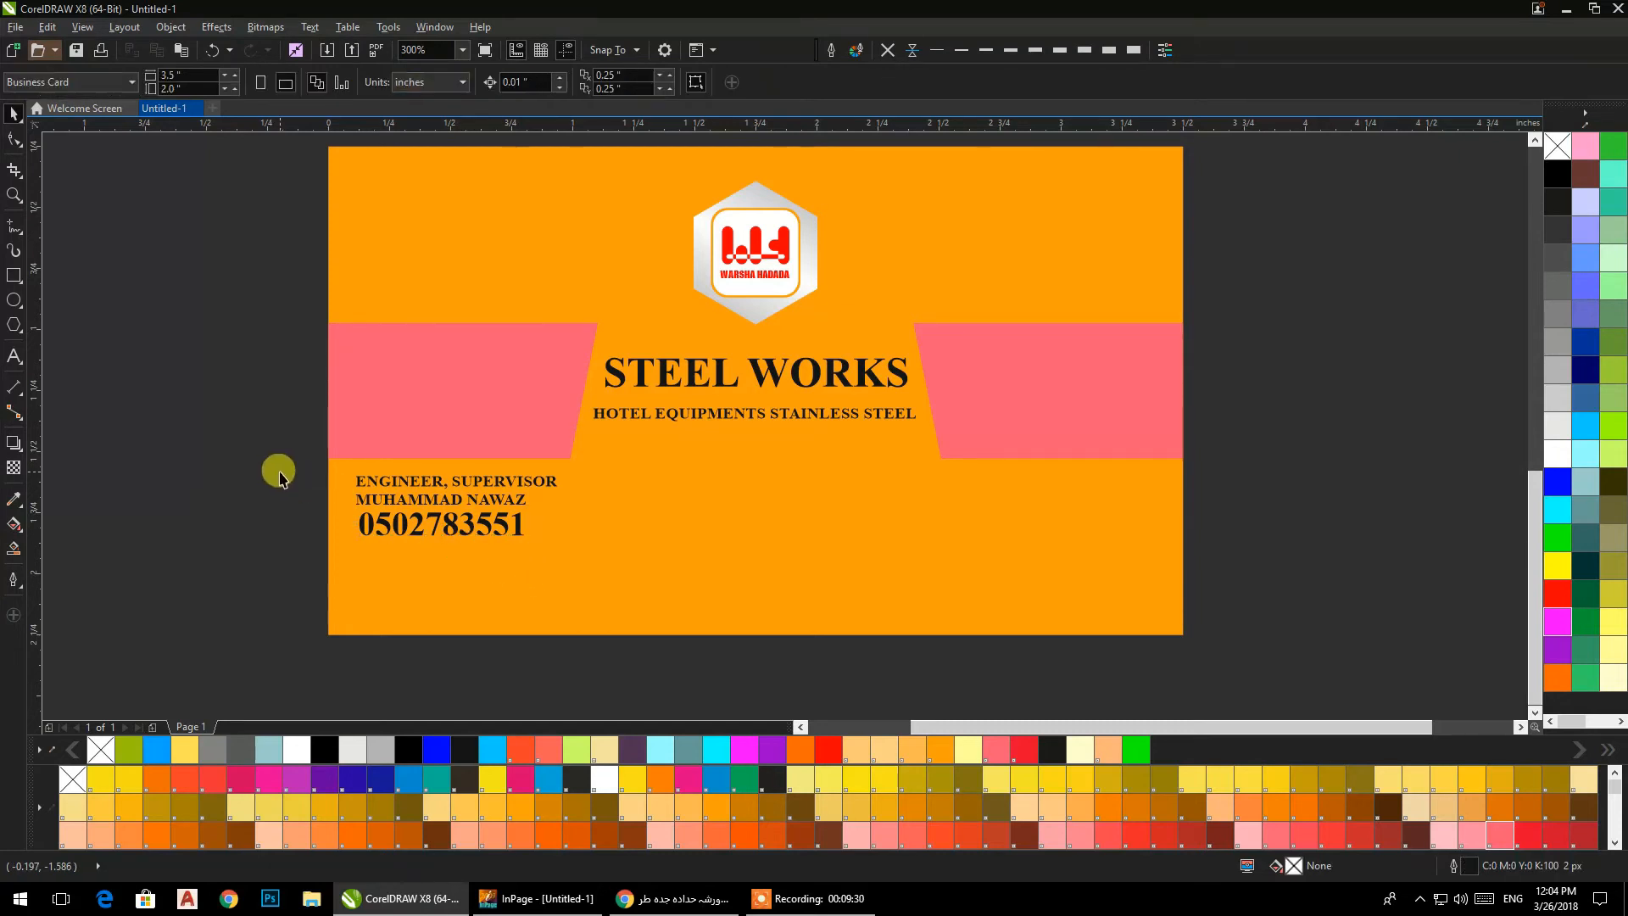
Centre the phone number horizontally beneath the job title and name lines.
scroll(338, 552, up, 2)
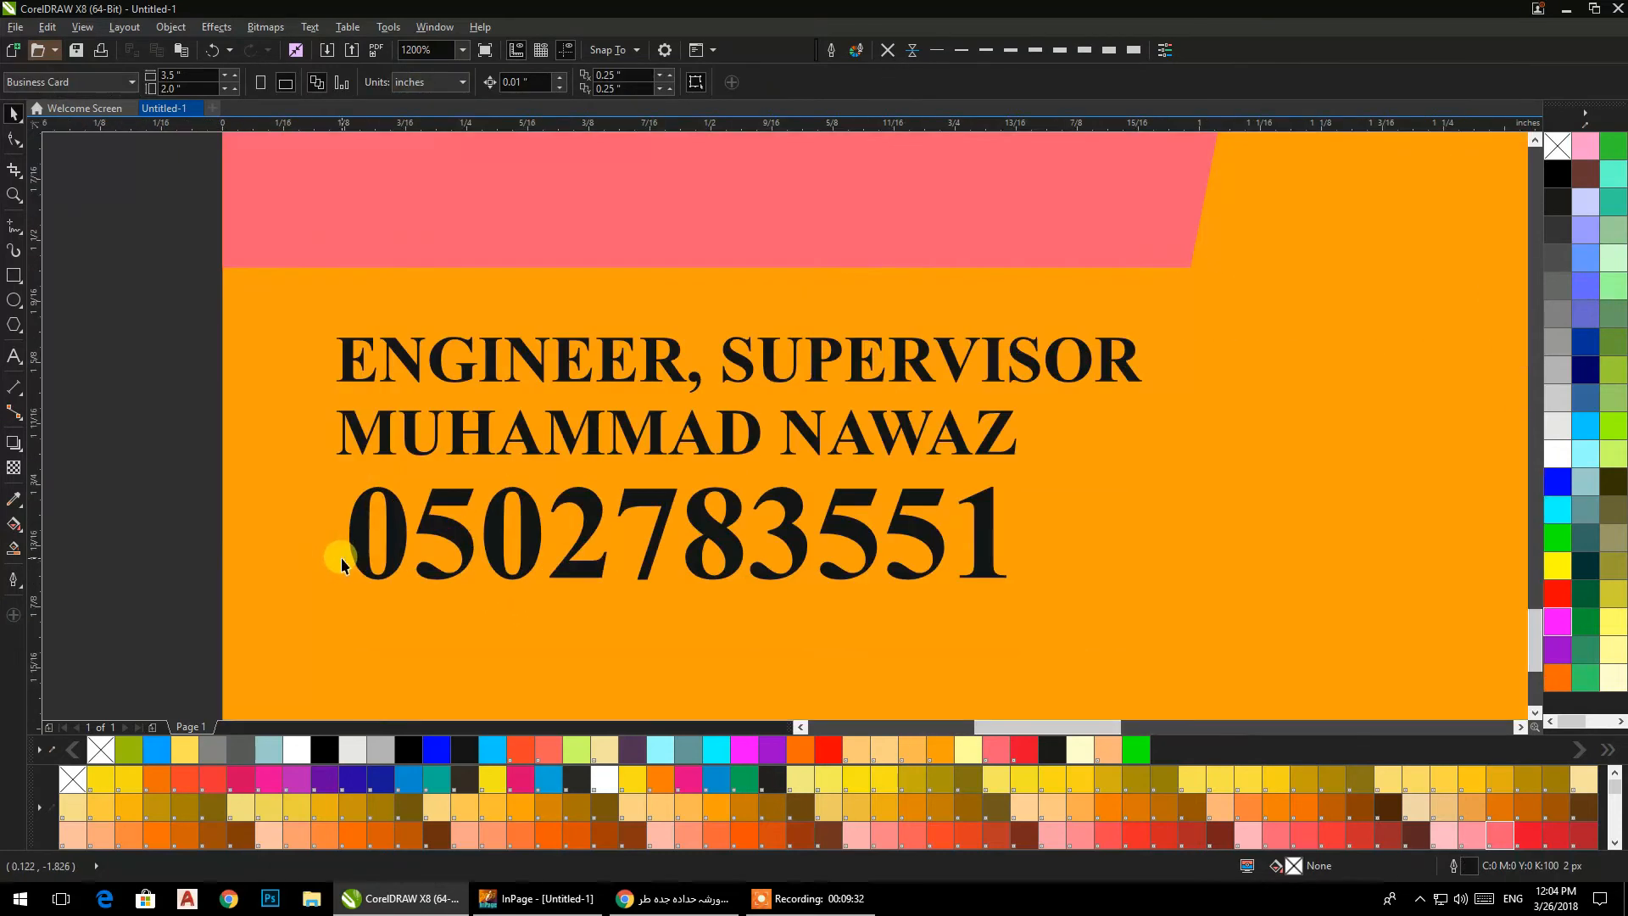
drag(380, 528, 395, 472)
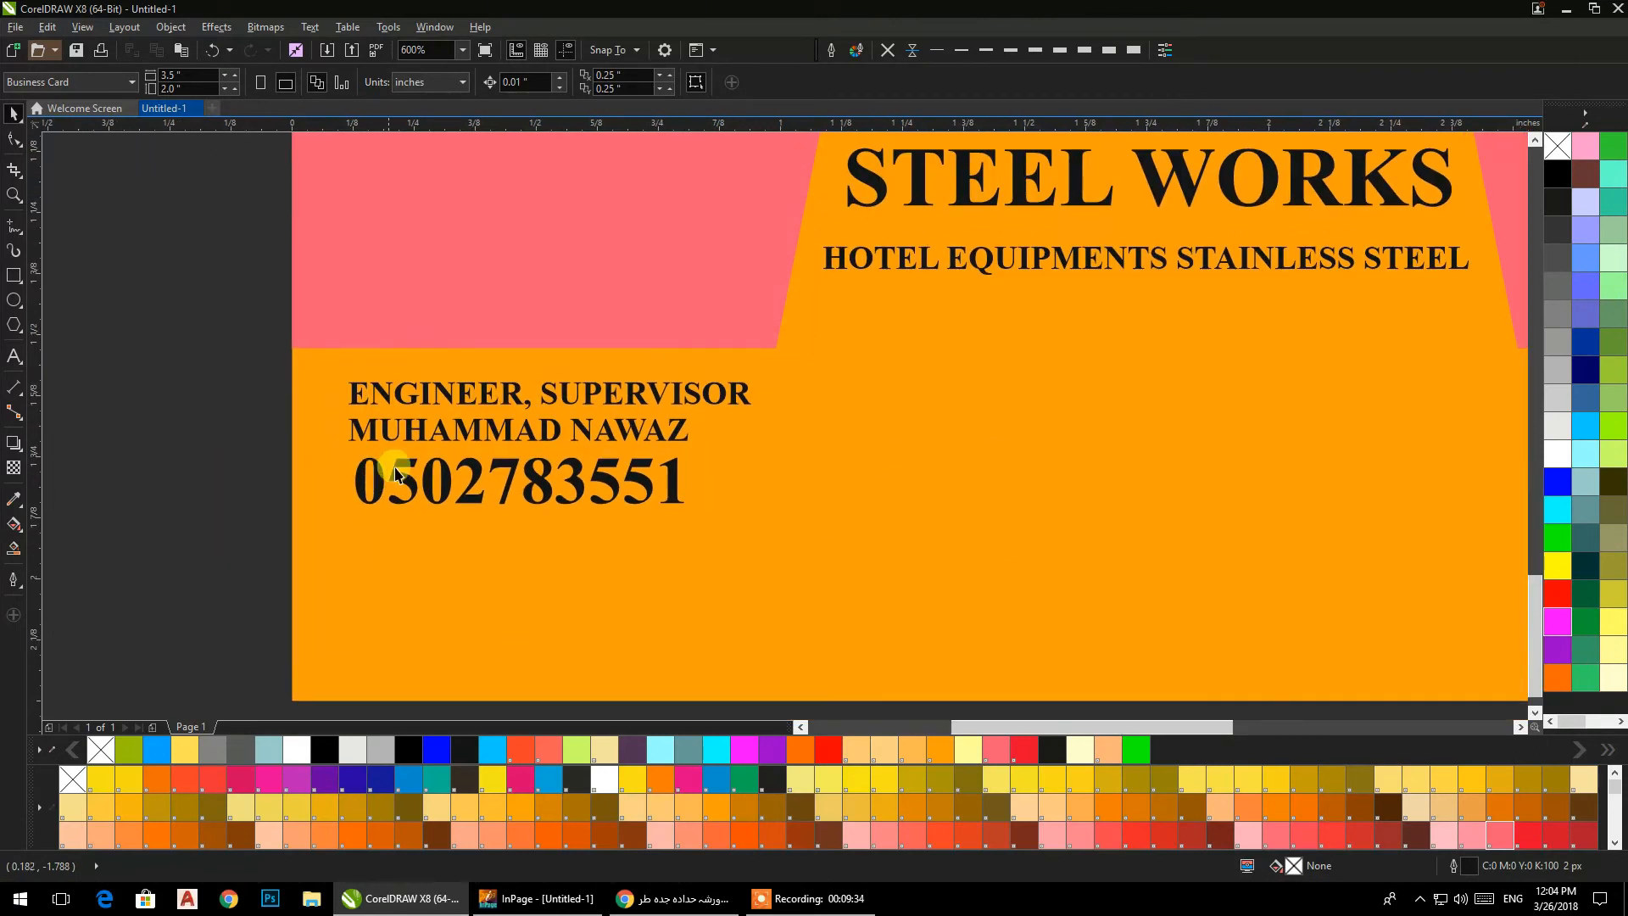
click(407, 439)
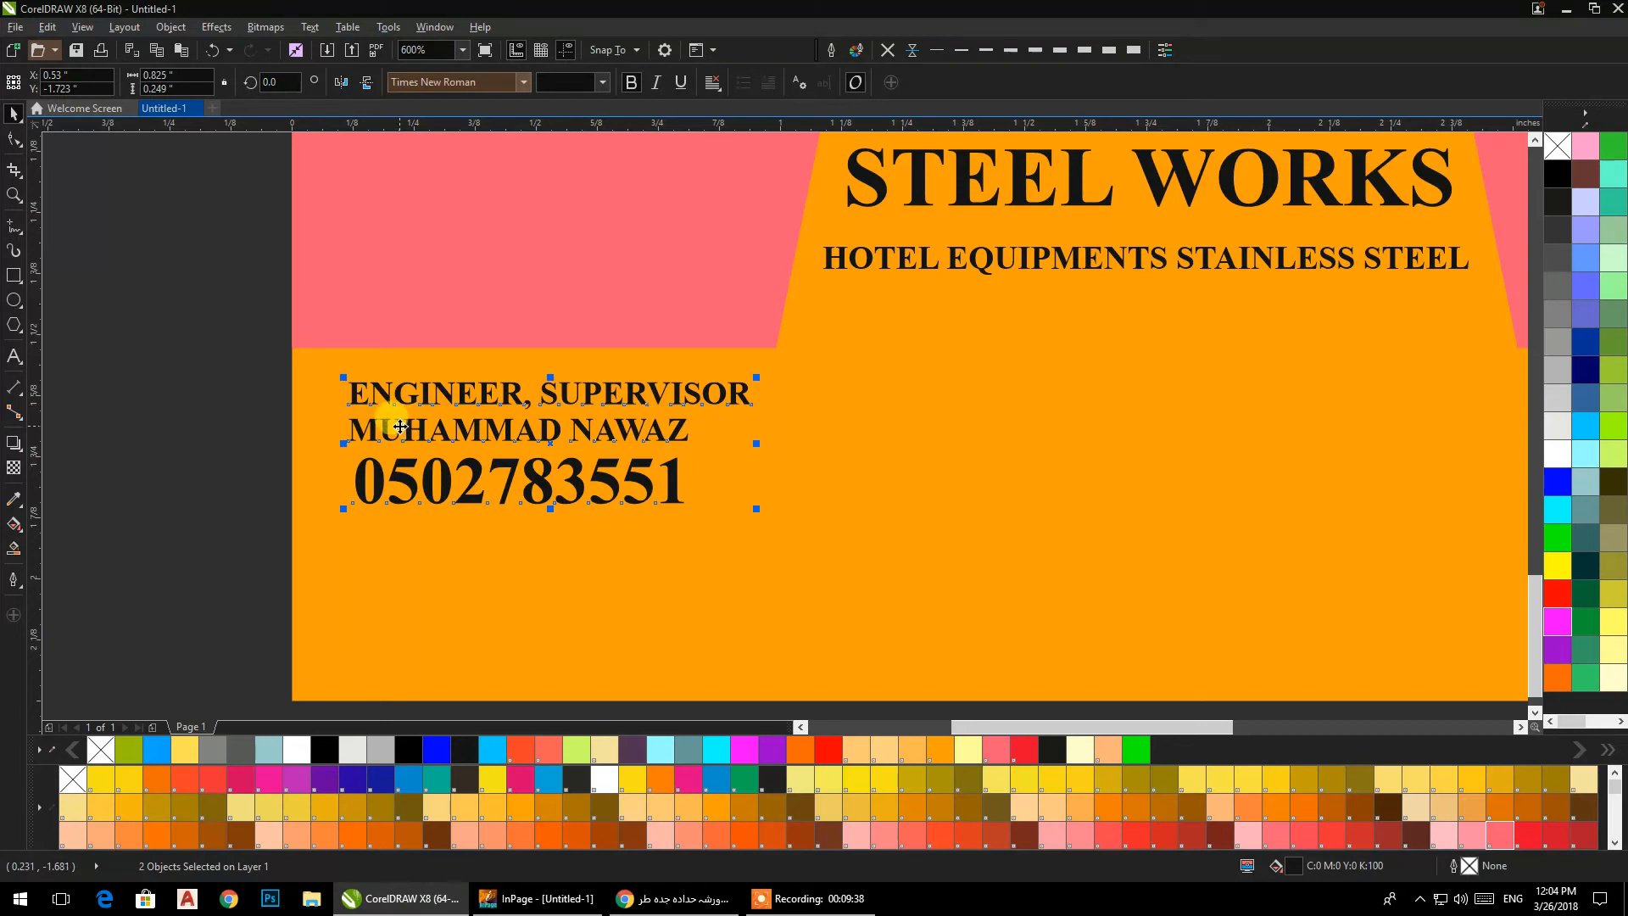
drag(398, 430, 368, 429)
key(Right)
key(Right)
key(Right)
key(Right)
key(Right)
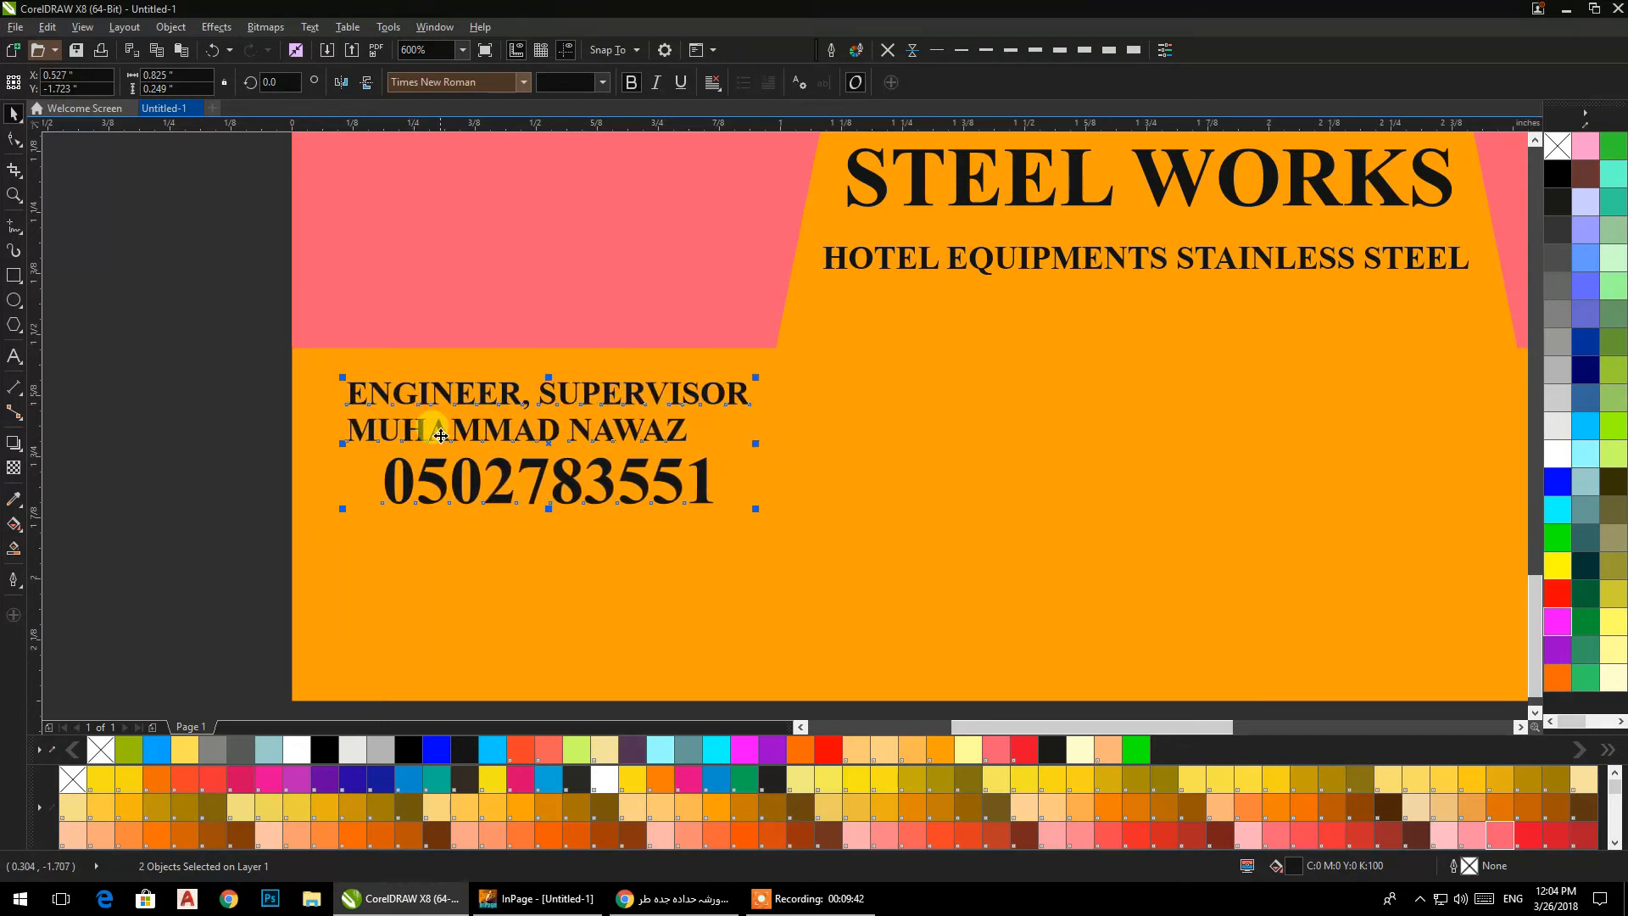
click(225, 469)
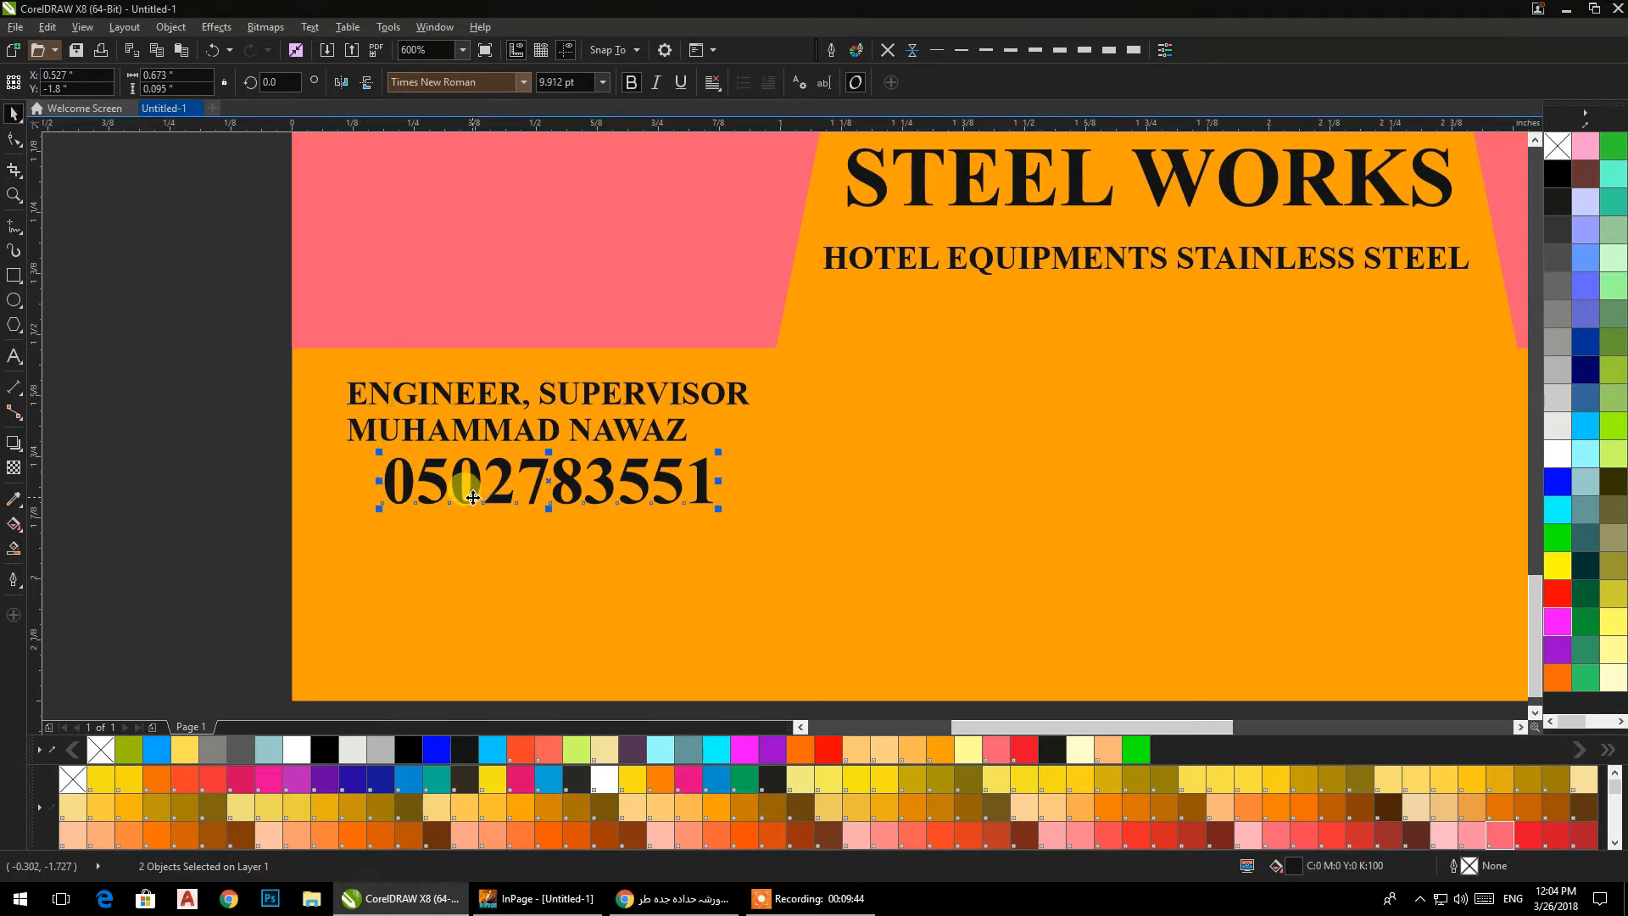
Move the phone number down about 0.12 in and insert a blank line between the job title and the name.
key(Down)
key(Down)
key(Down)
key(Down)
key(Down)
key(Down)
key(Down)
key(Down)
key(Down)
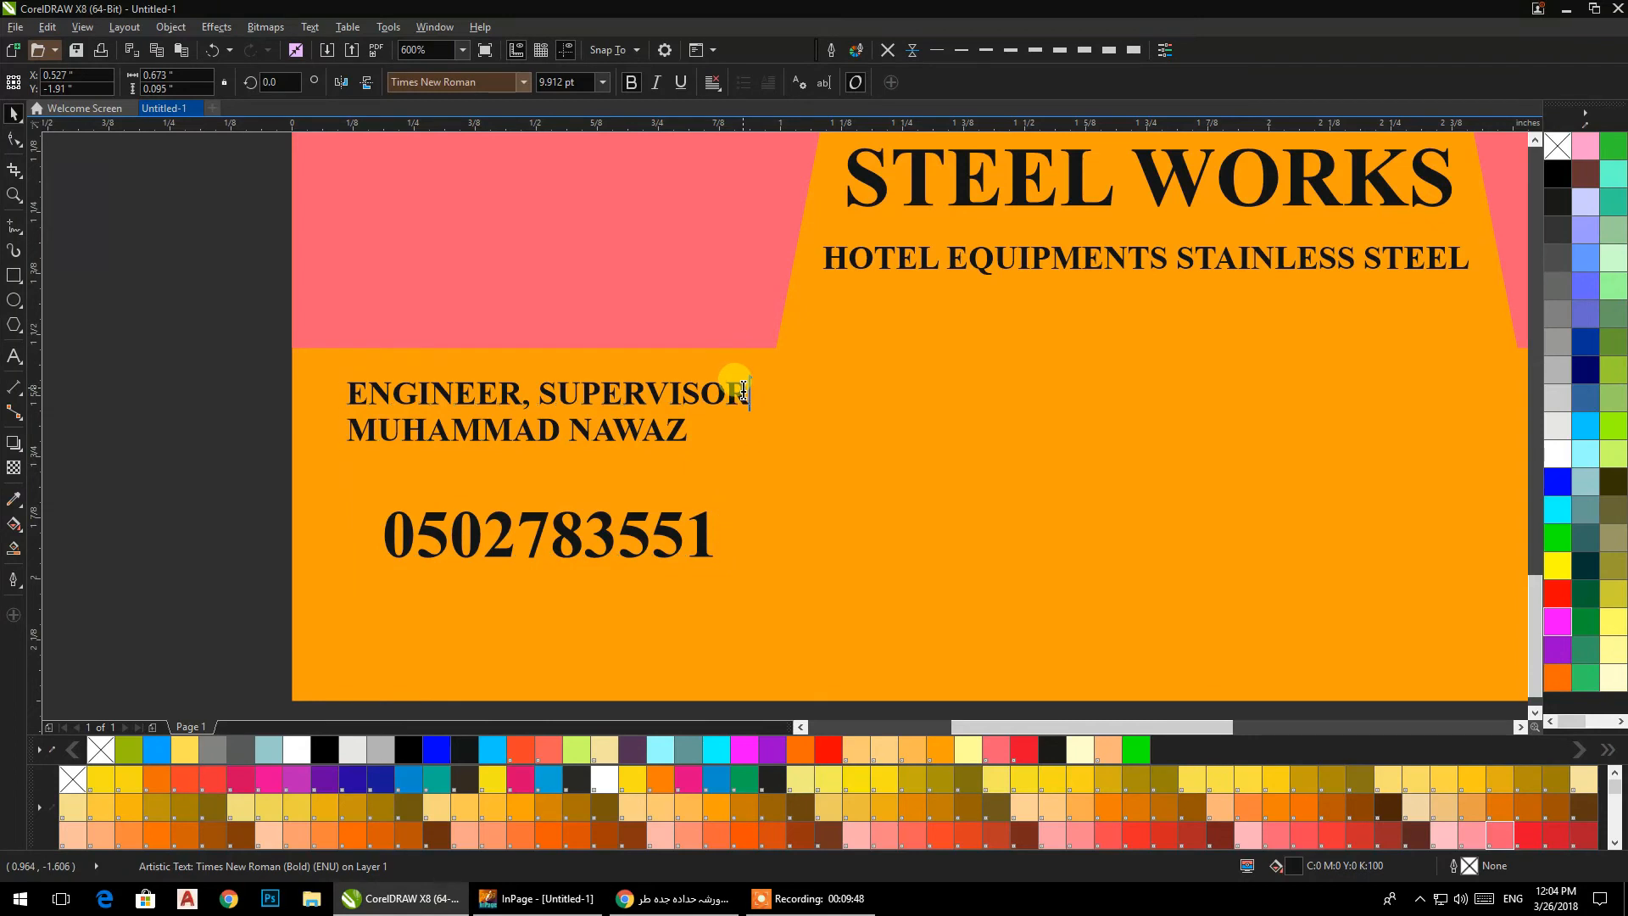
key(Return)
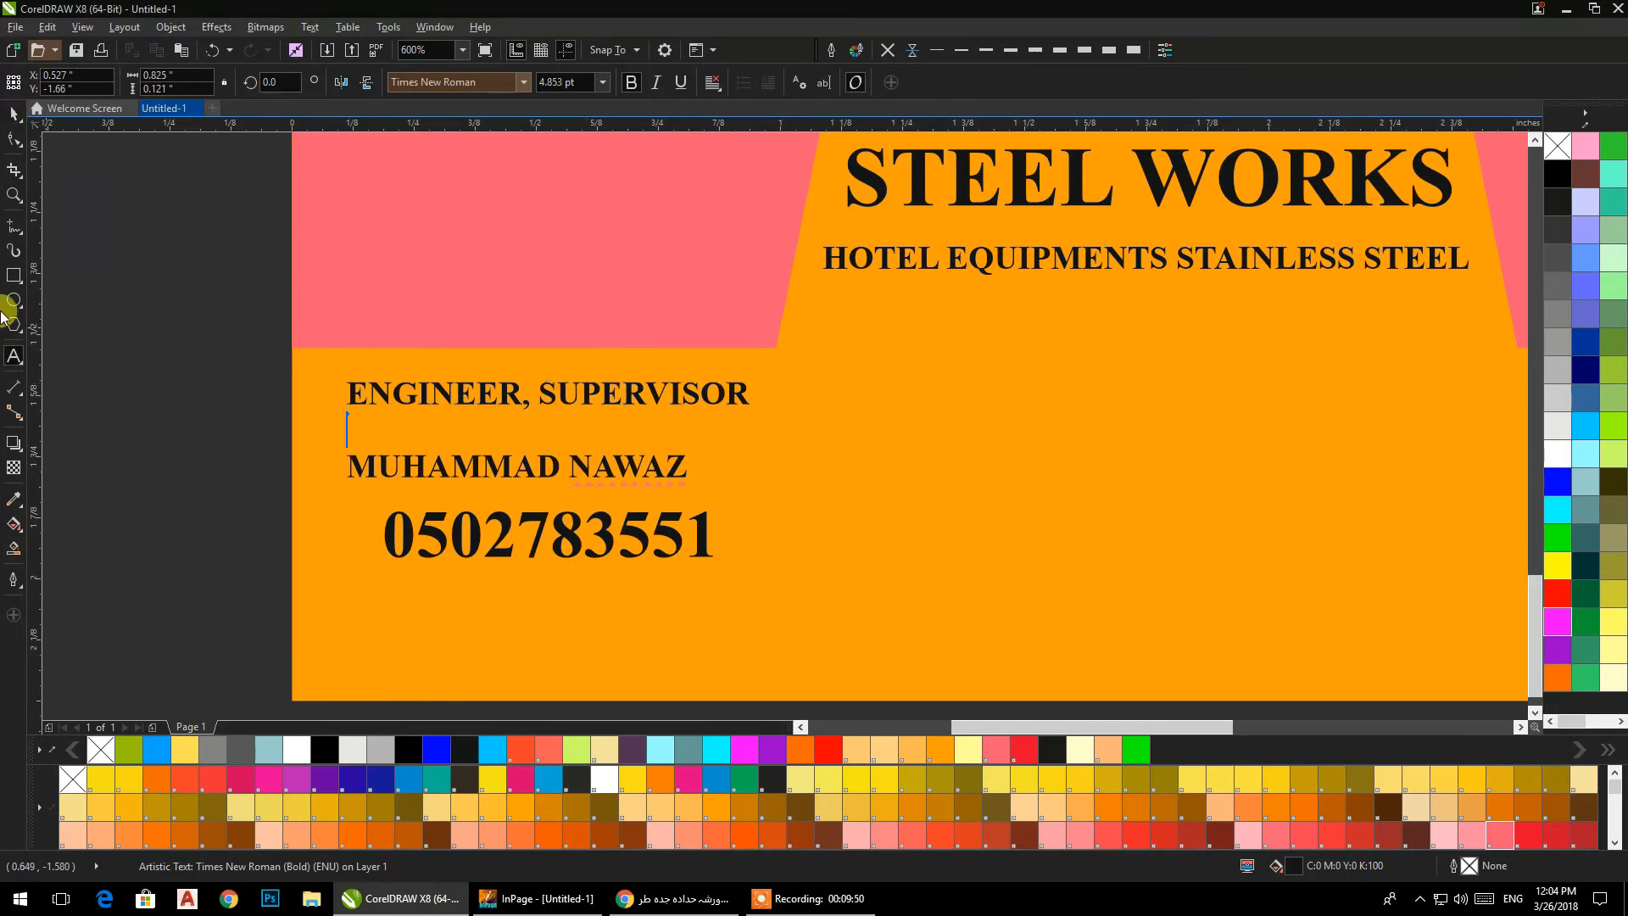
click(13, 112)
click(568, 535)
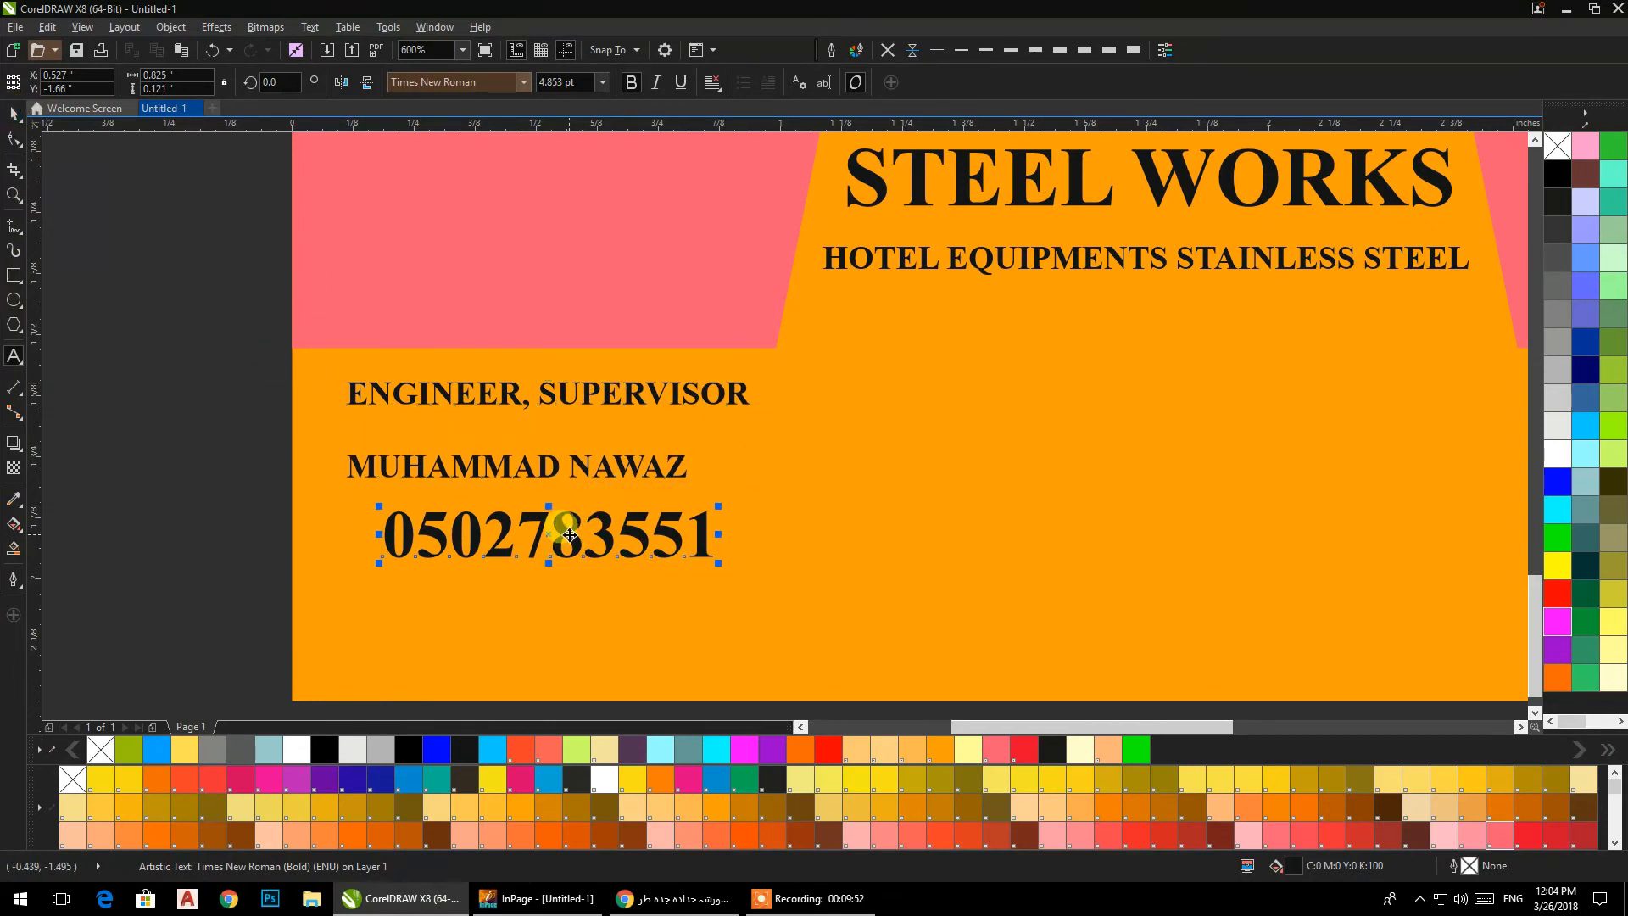
key(Down)
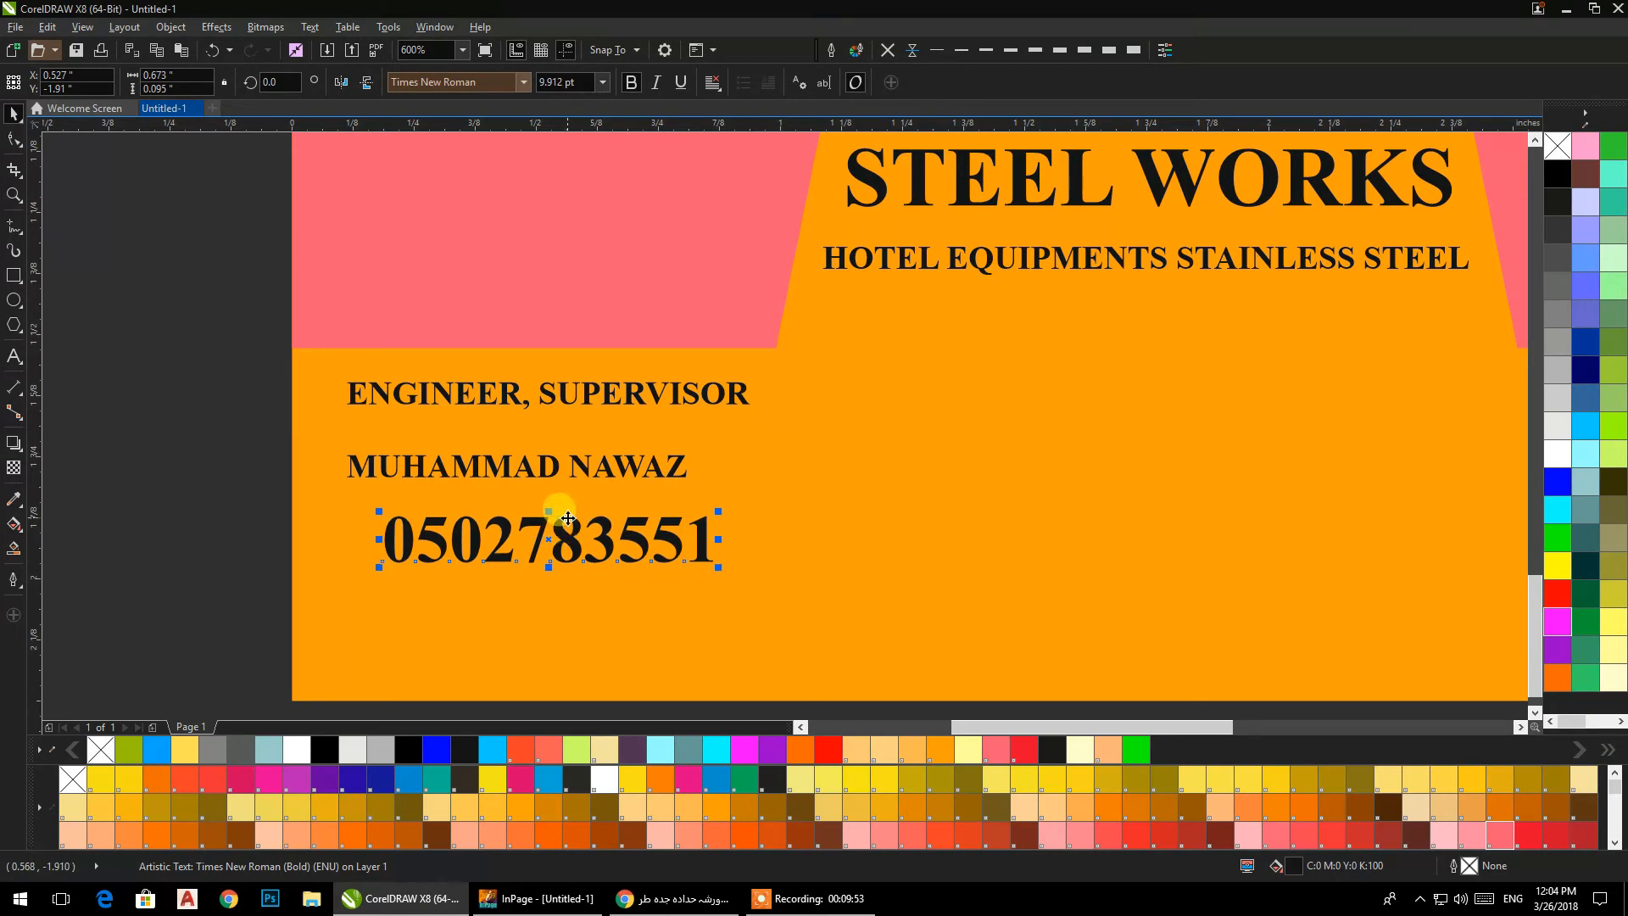
Align the phone number's left edge with the job title and name text.
shift+click(522, 472)
key(l)
click(189, 374)
Copy the front card's e-mail and website lines beneath the back card's right pink shape and shrink them to about 5.6 pt.
scroll(470, 402, down, 2)
drag(470, 411, 376, 560)
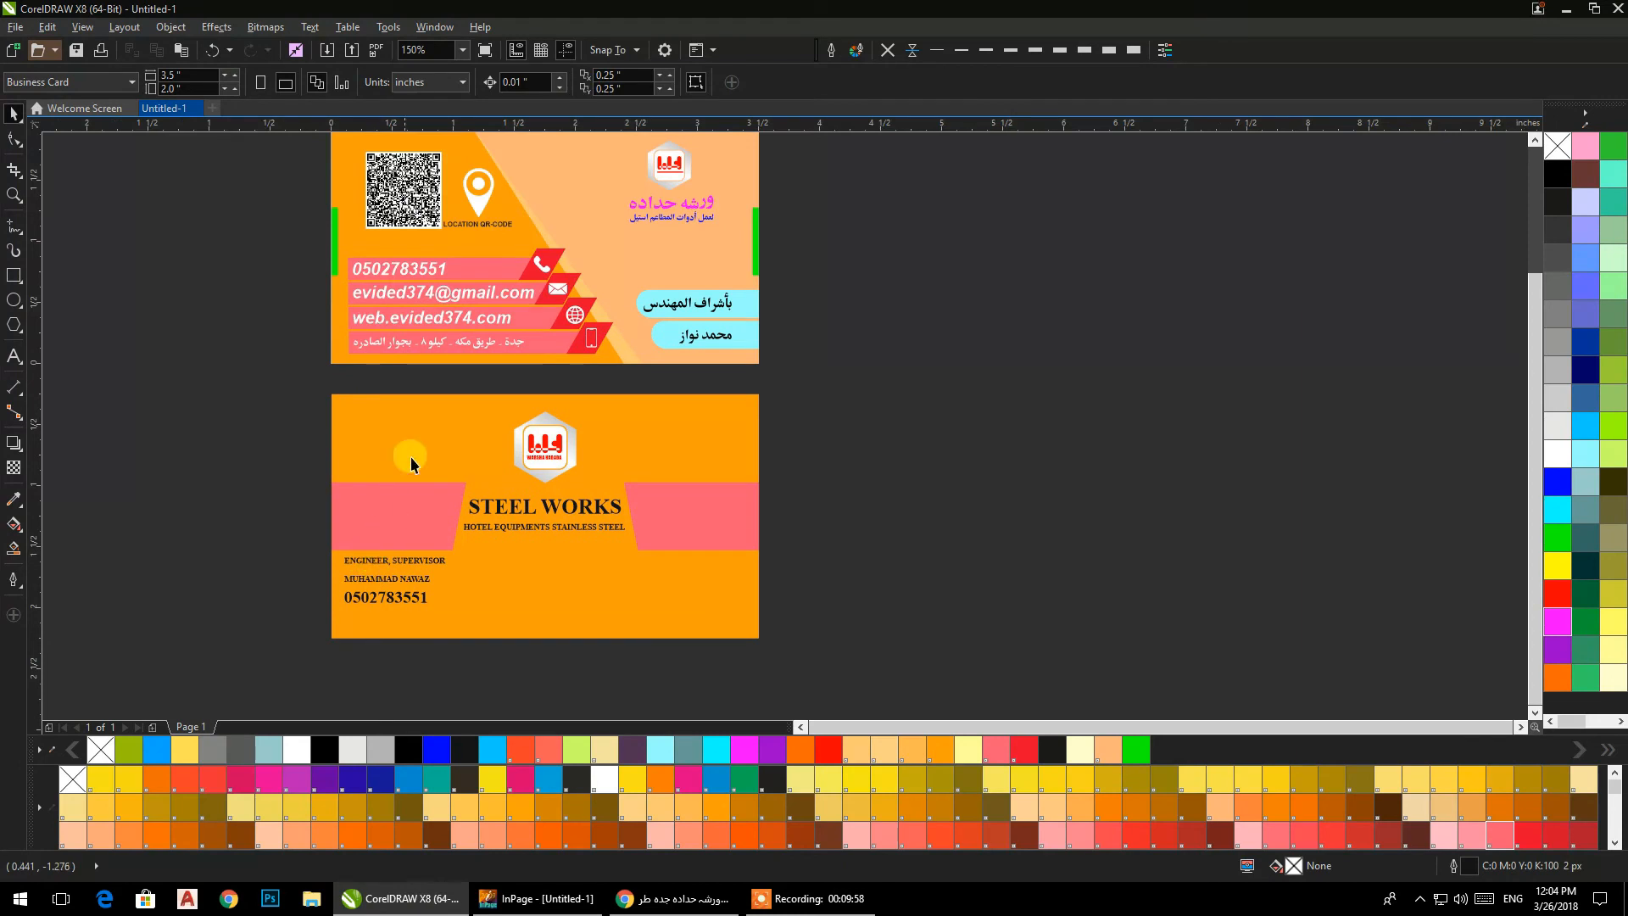
click(398, 298)
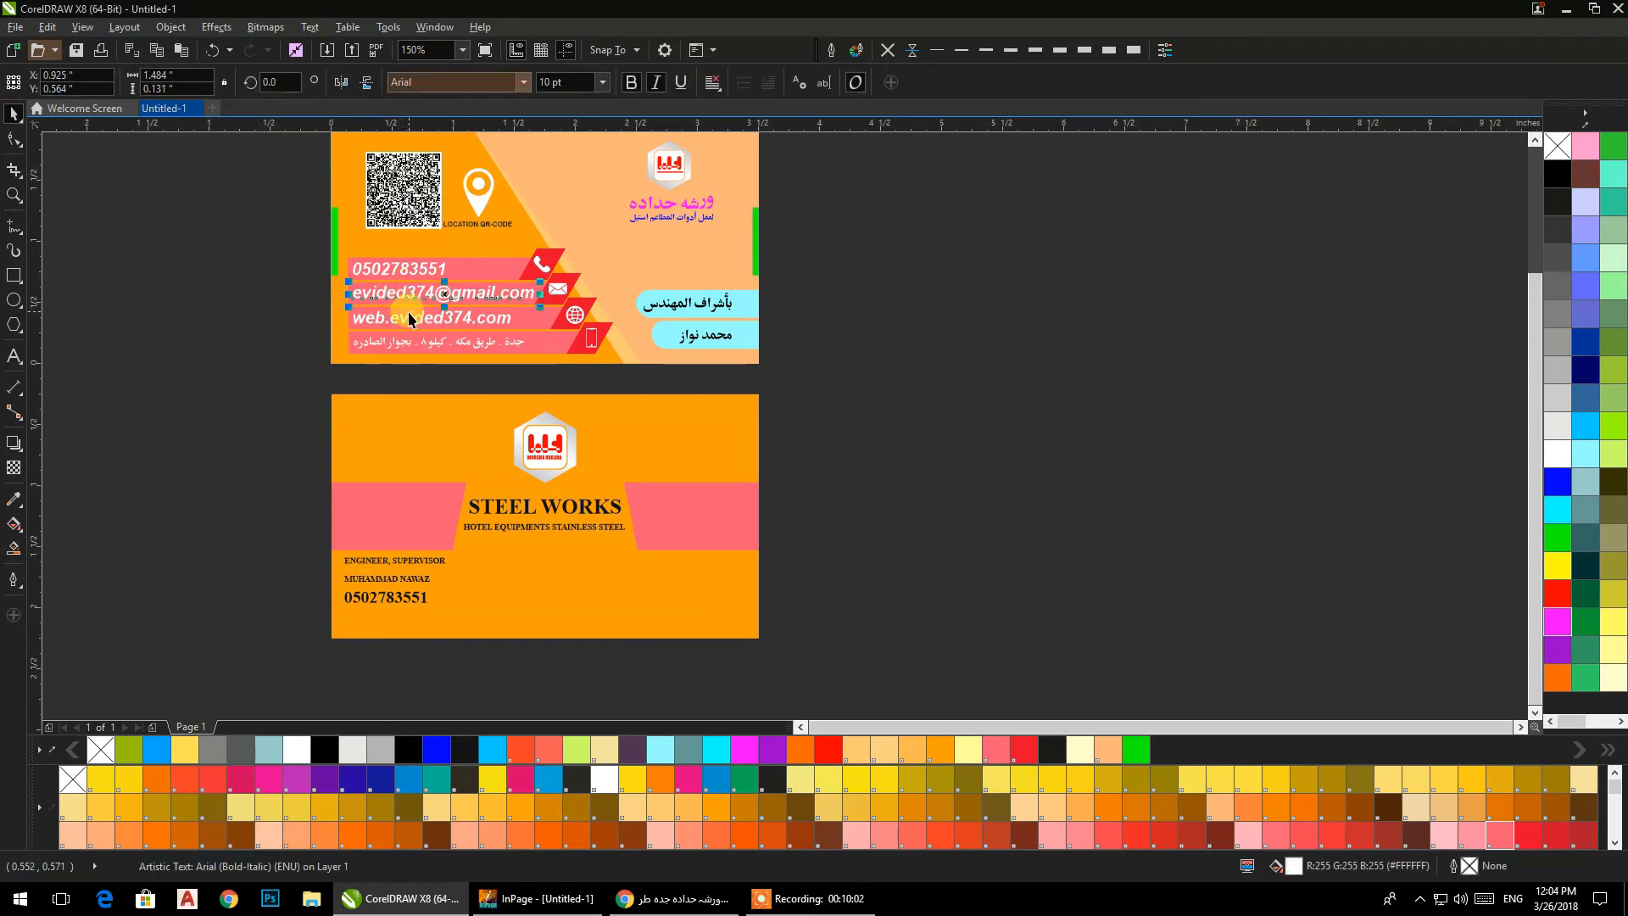
drag(439, 301, 643, 582)
drag(551, 611, 704, 561)
scroll(737, 574, up, 1)
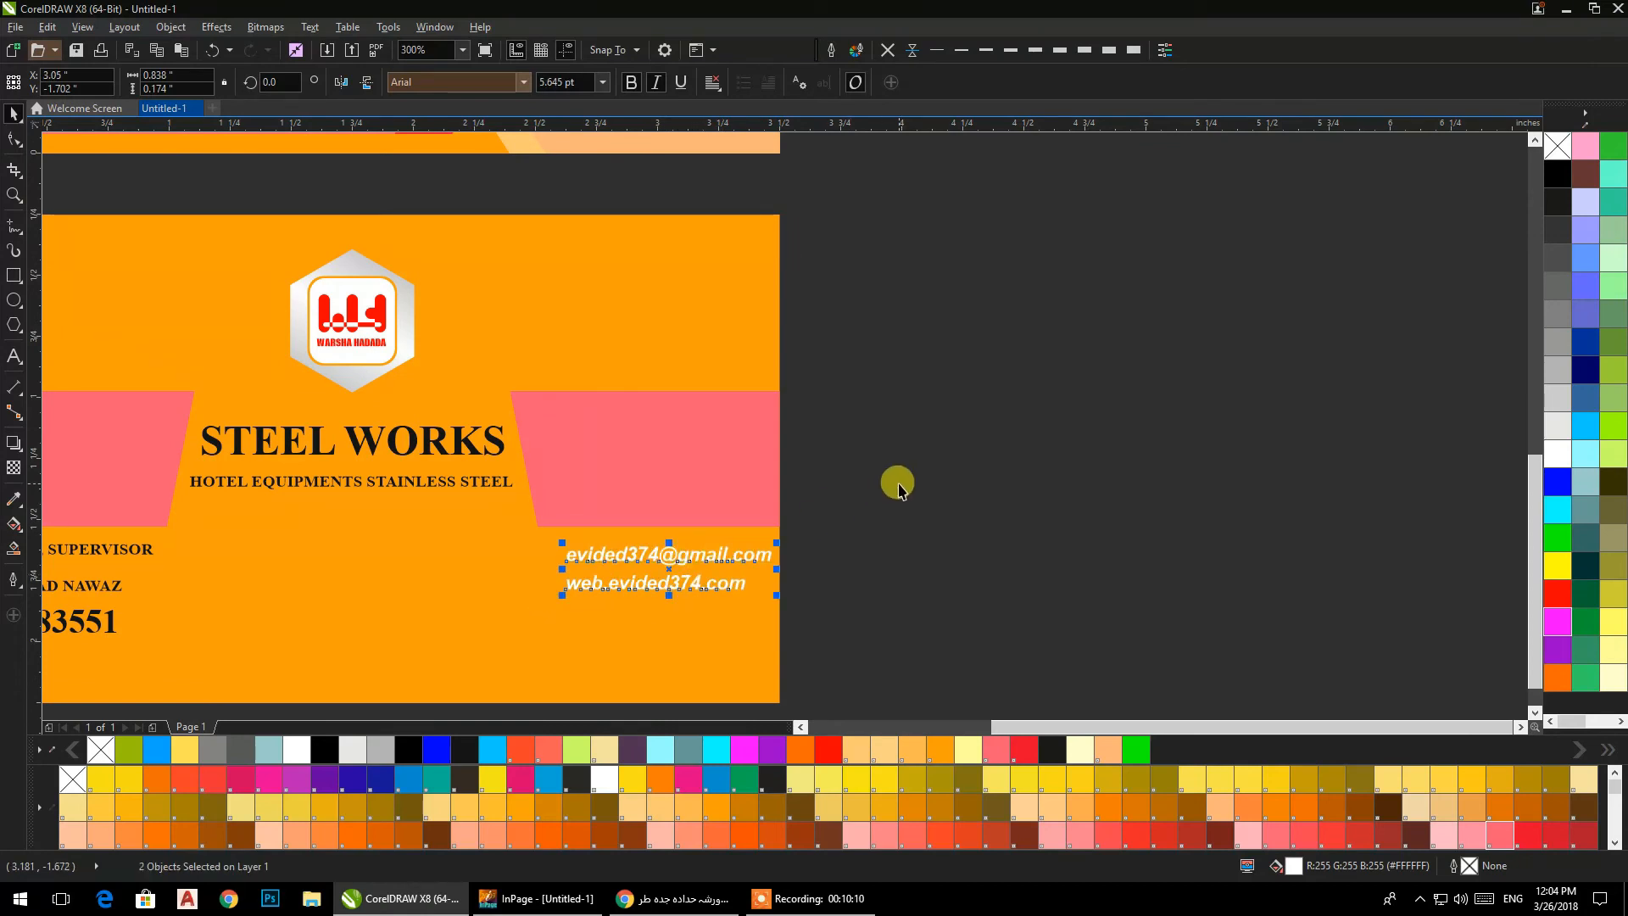
Fill the back card's contact texts with white and select the "STEEL WORKS" heading group.
scroll(894, 480, down, 1)
drag(342, 422, 843, 563)
click(985, 645)
drag(975, 600, 391, 500)
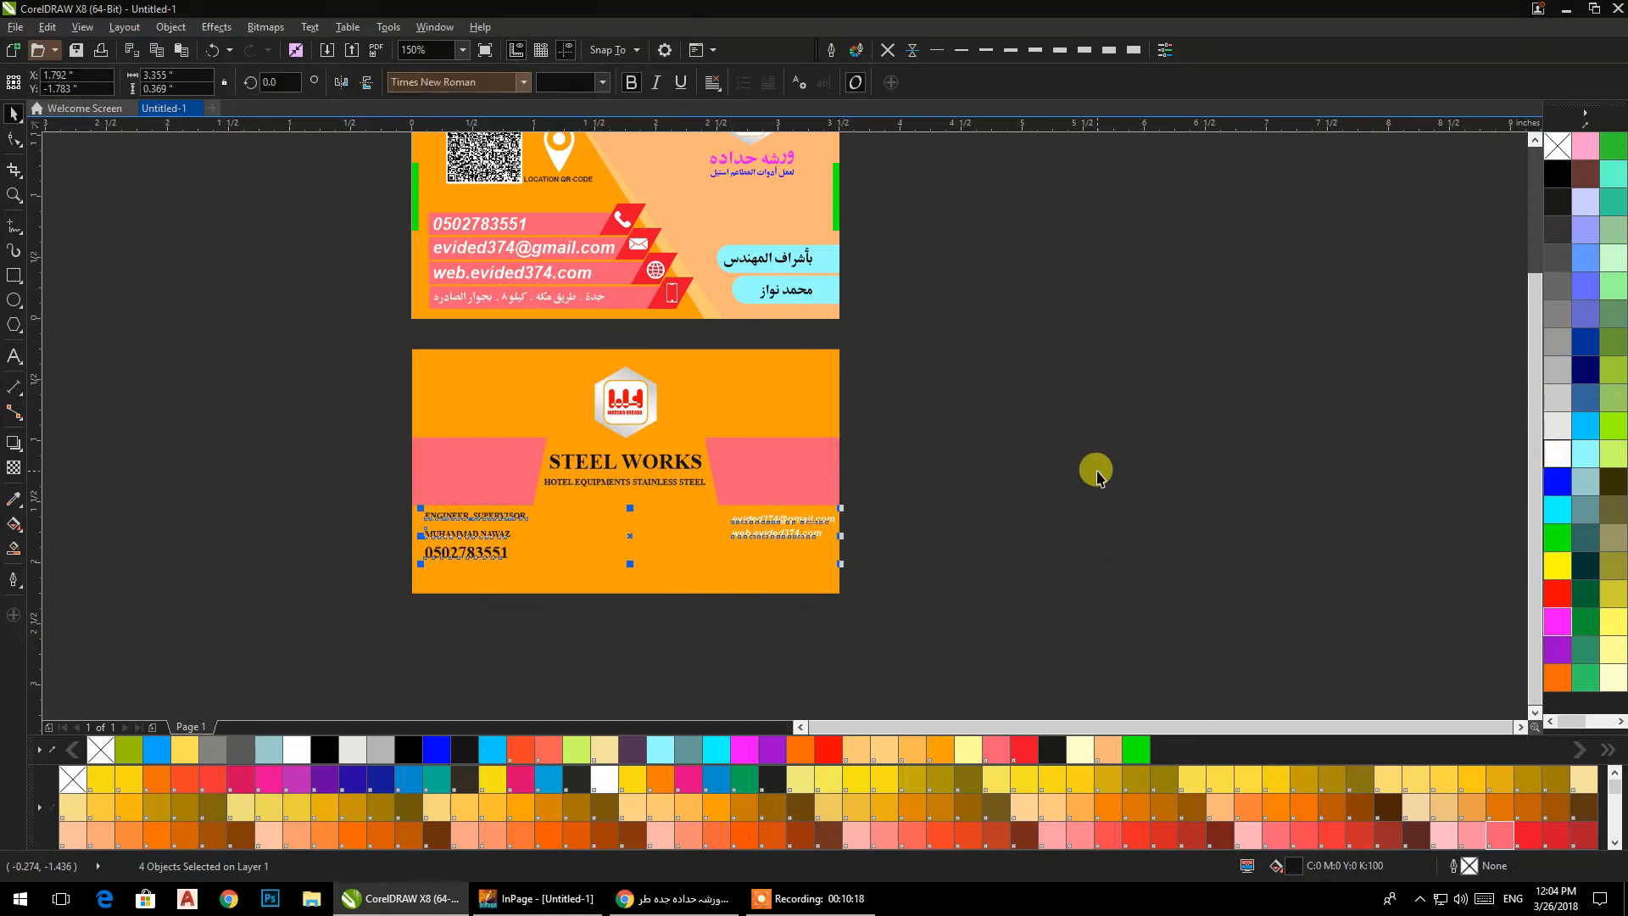
drag(796, 627, 497, 426)
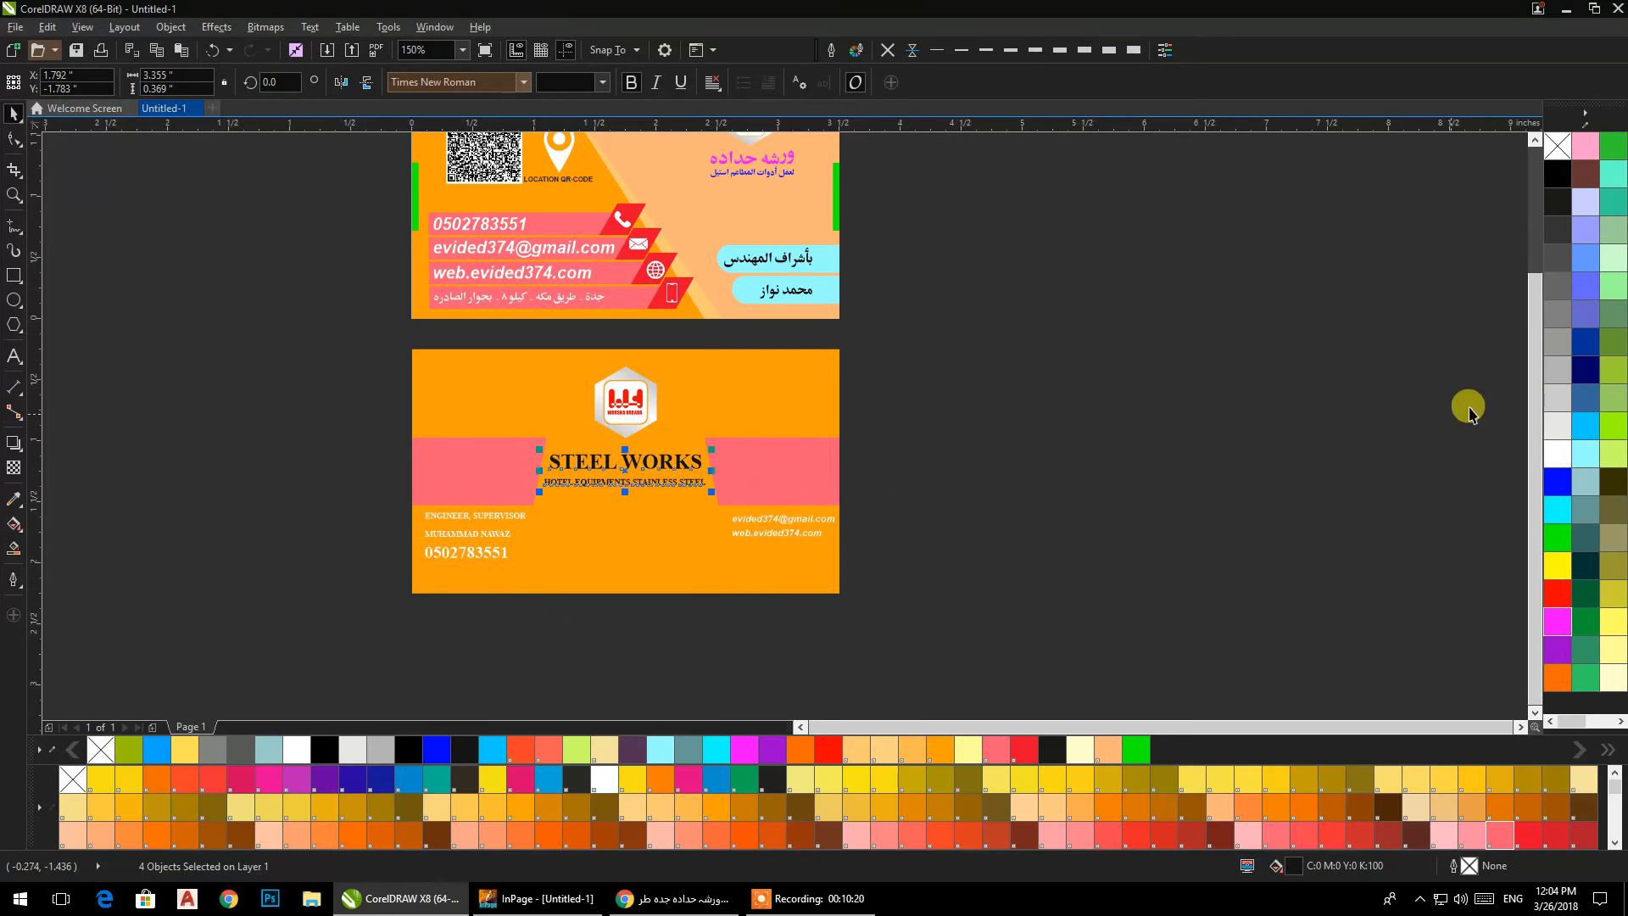
Fill the back card's "STEEL WORKS" heading and the subtitle beneath it with white.
click(1557, 453)
click(1049, 463)
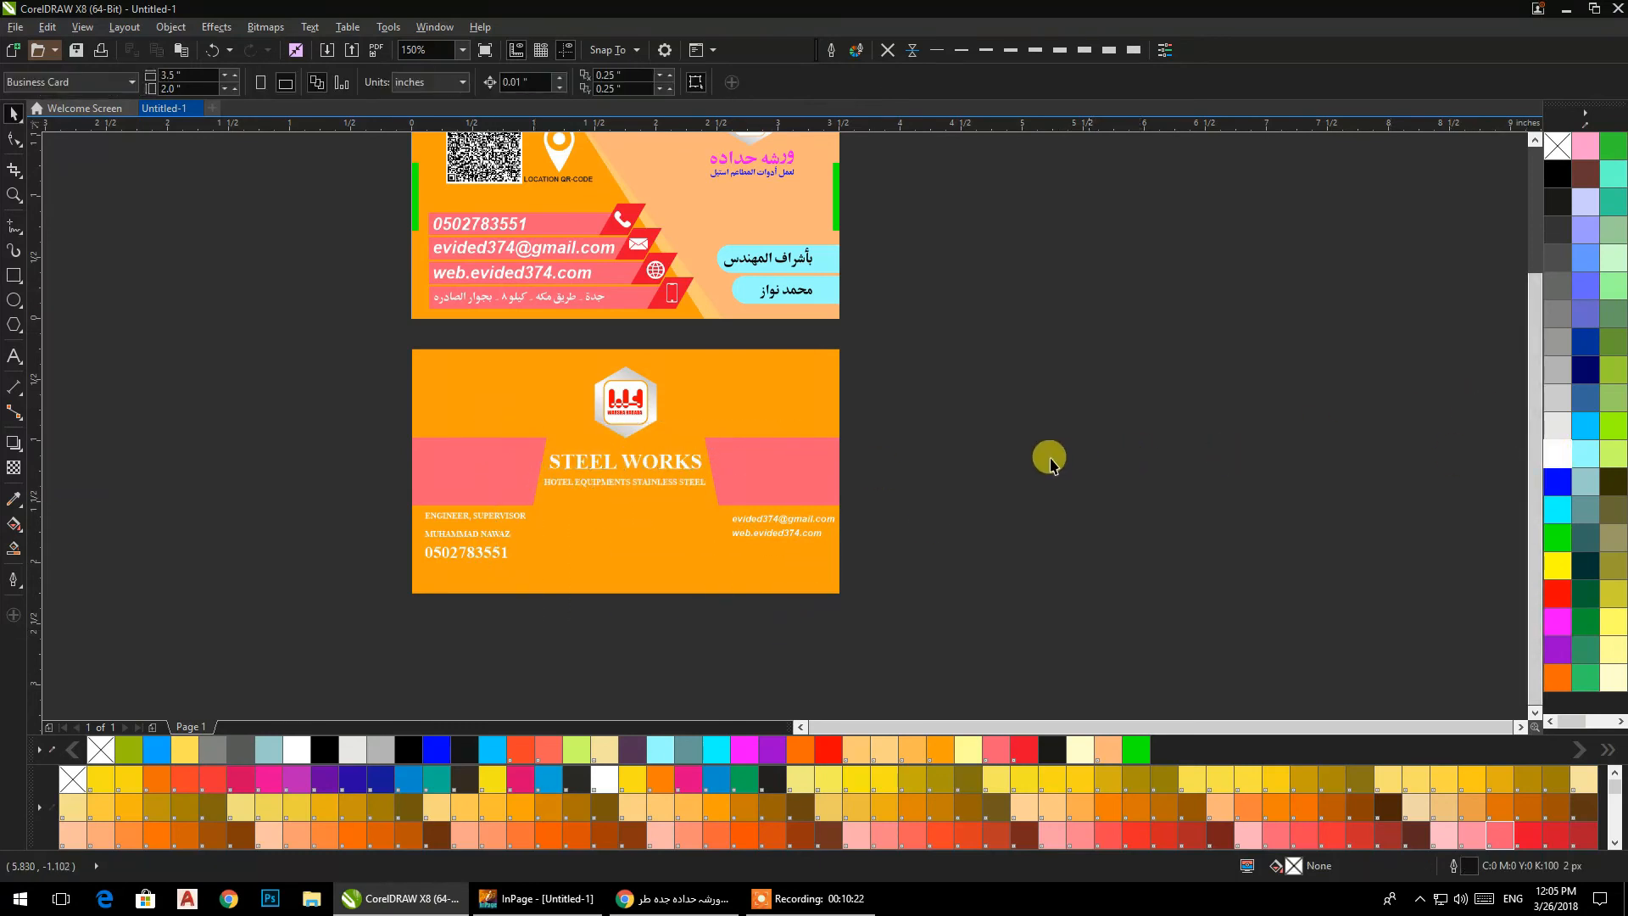
drag(744, 462, 729, 500)
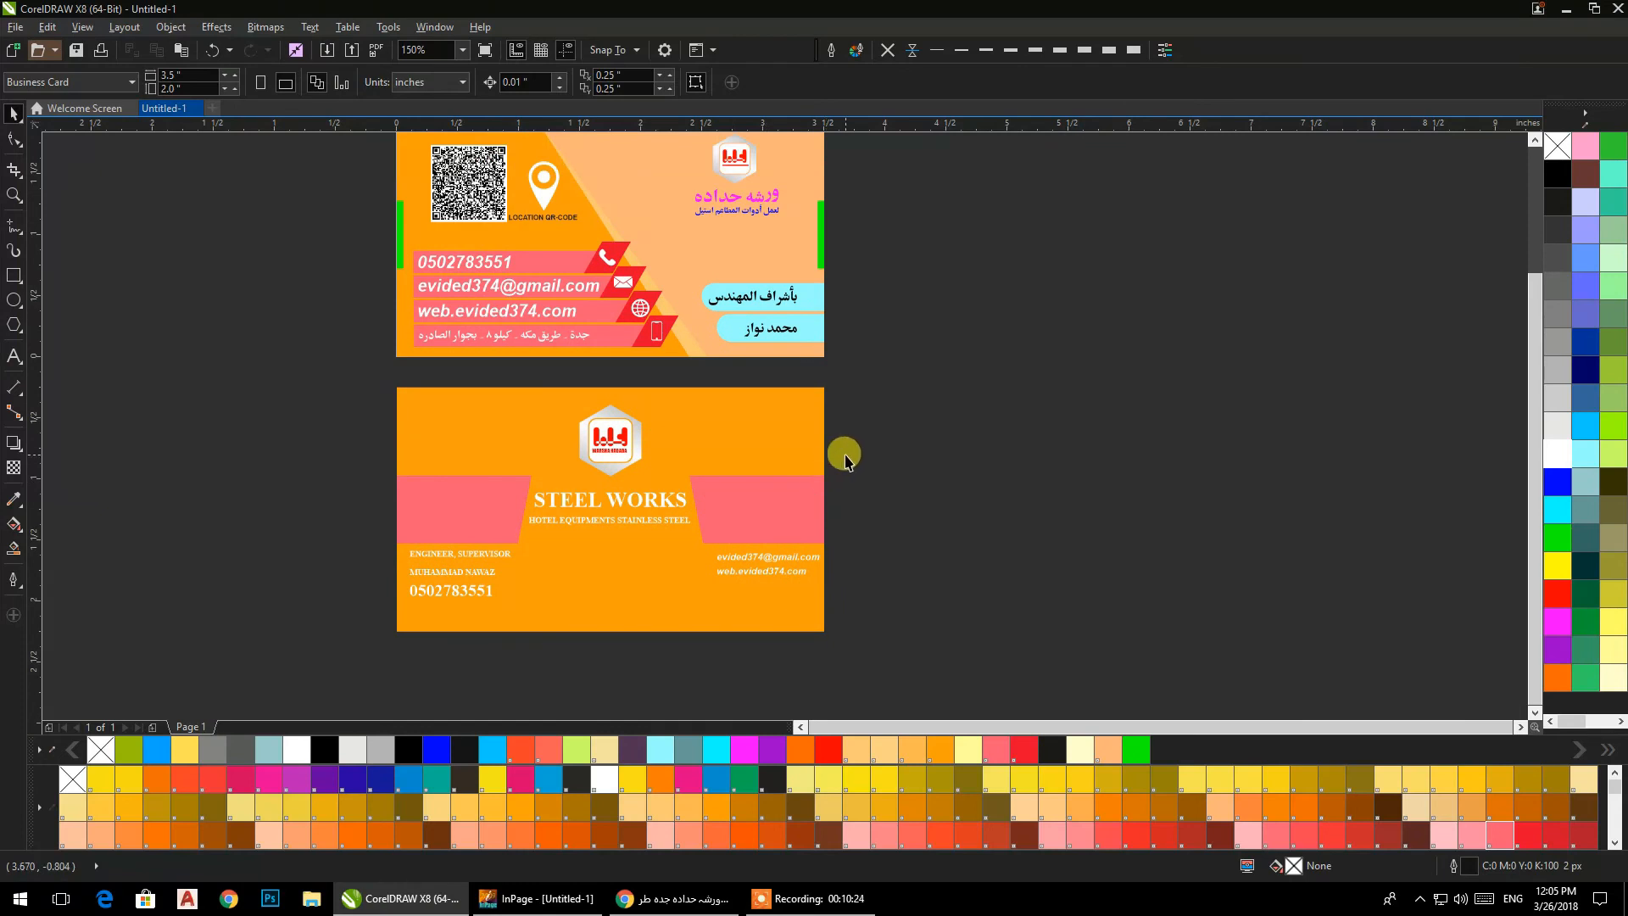
scroll(846, 458, down, 1)
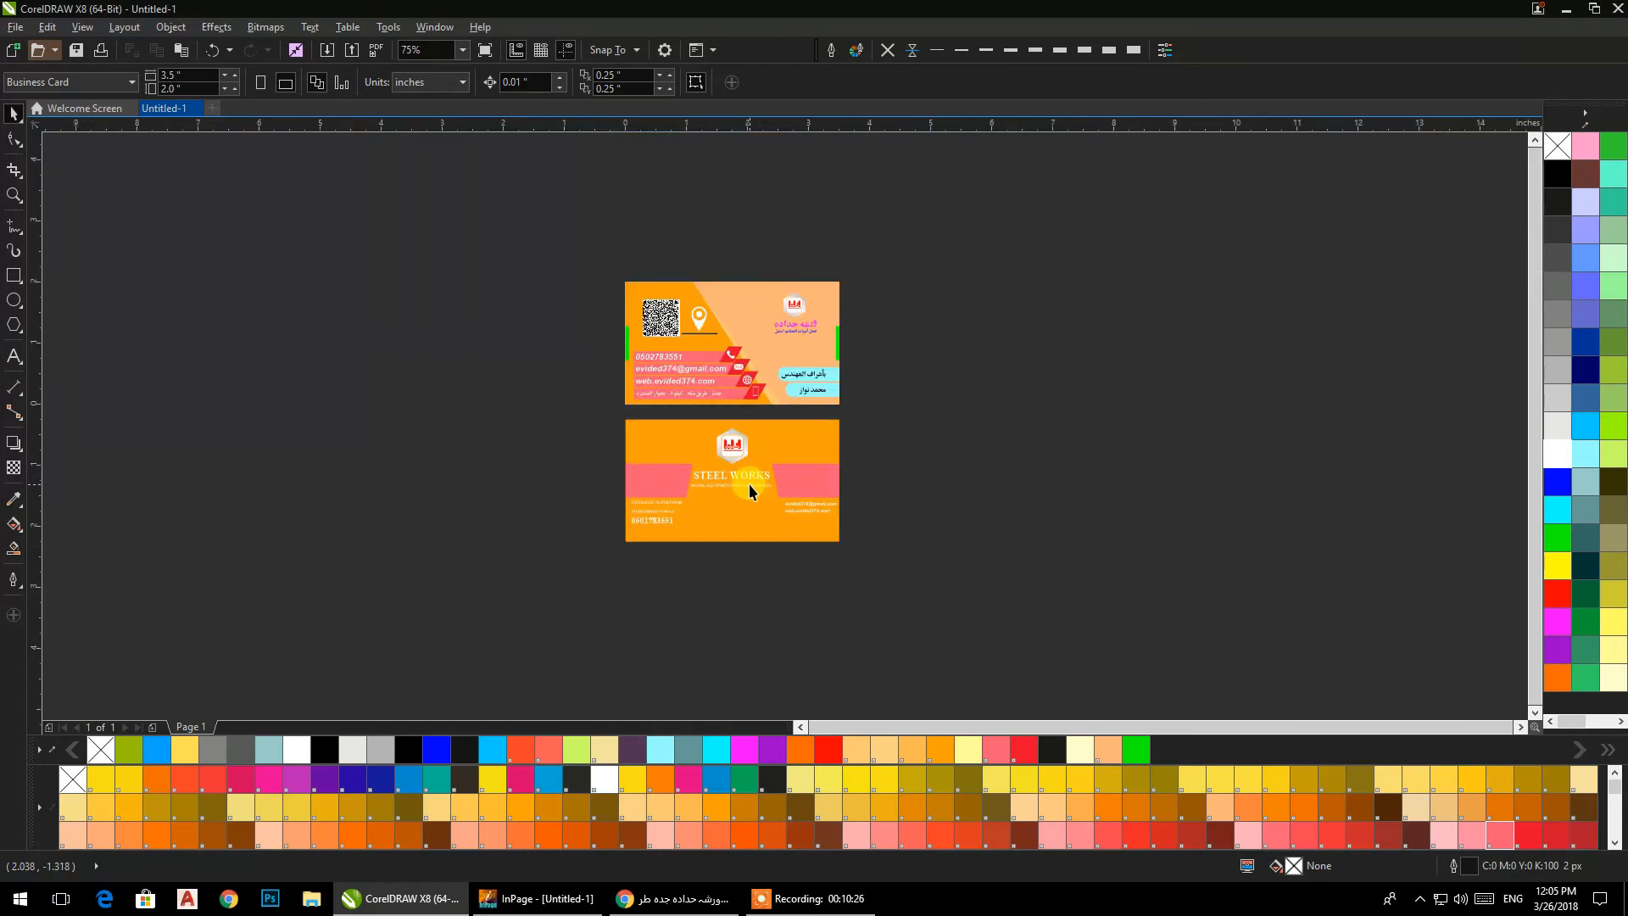
scroll(749, 484, up, 2)
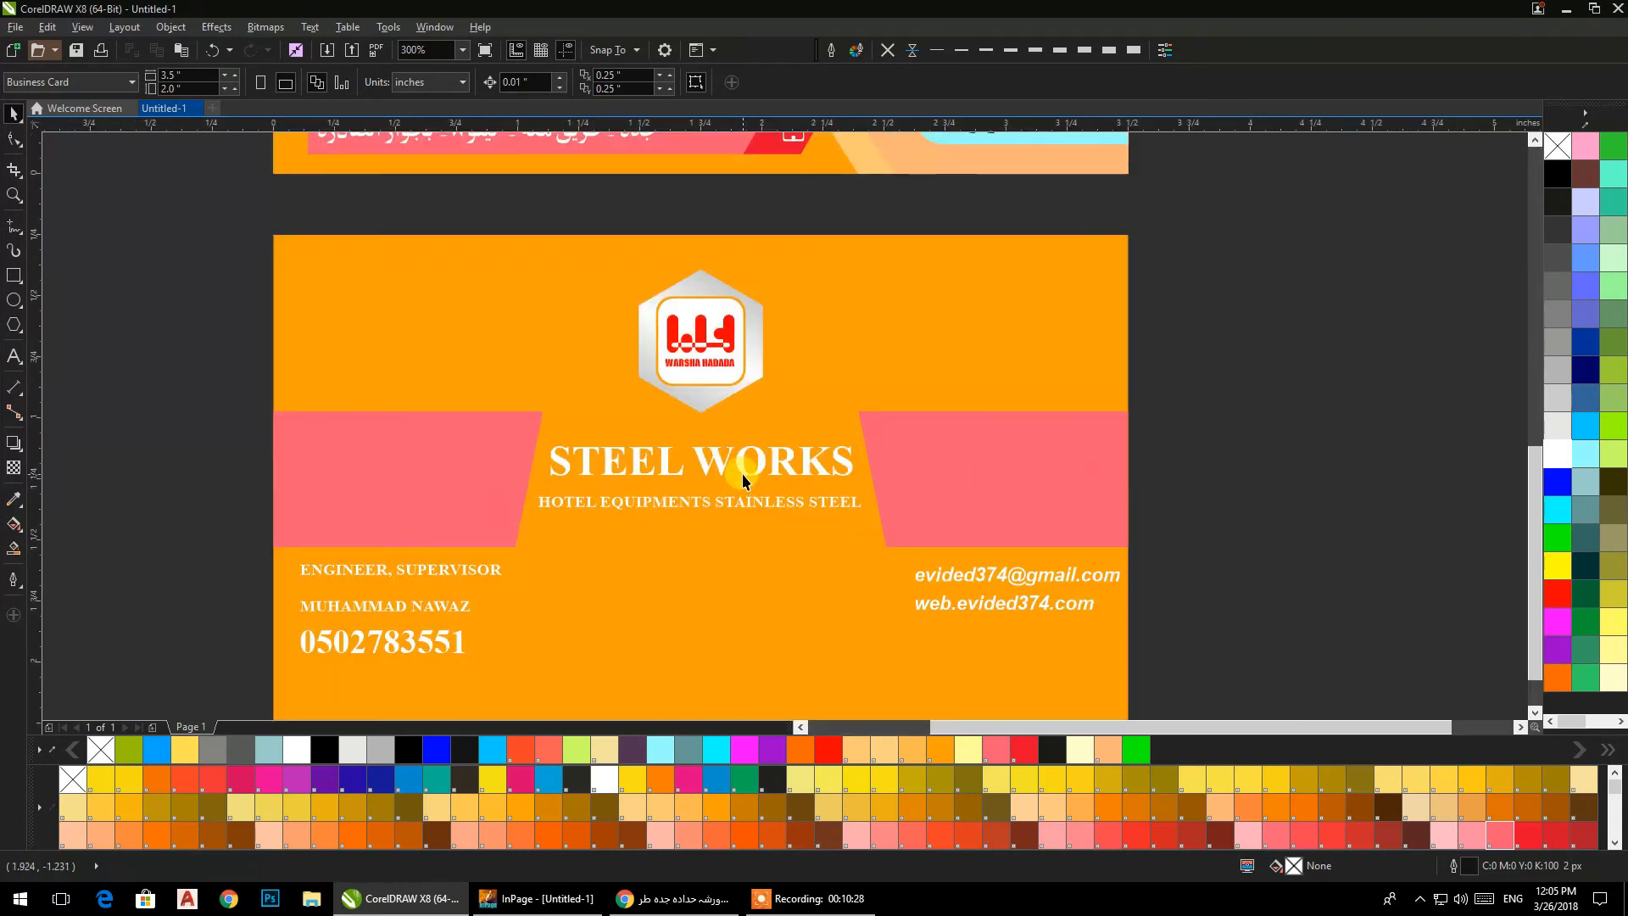
scroll(741, 473, down, 2)
scroll(741, 473, up, 1)
Change the fill of the pink side shapes on the back card to green.
click(804, 465)
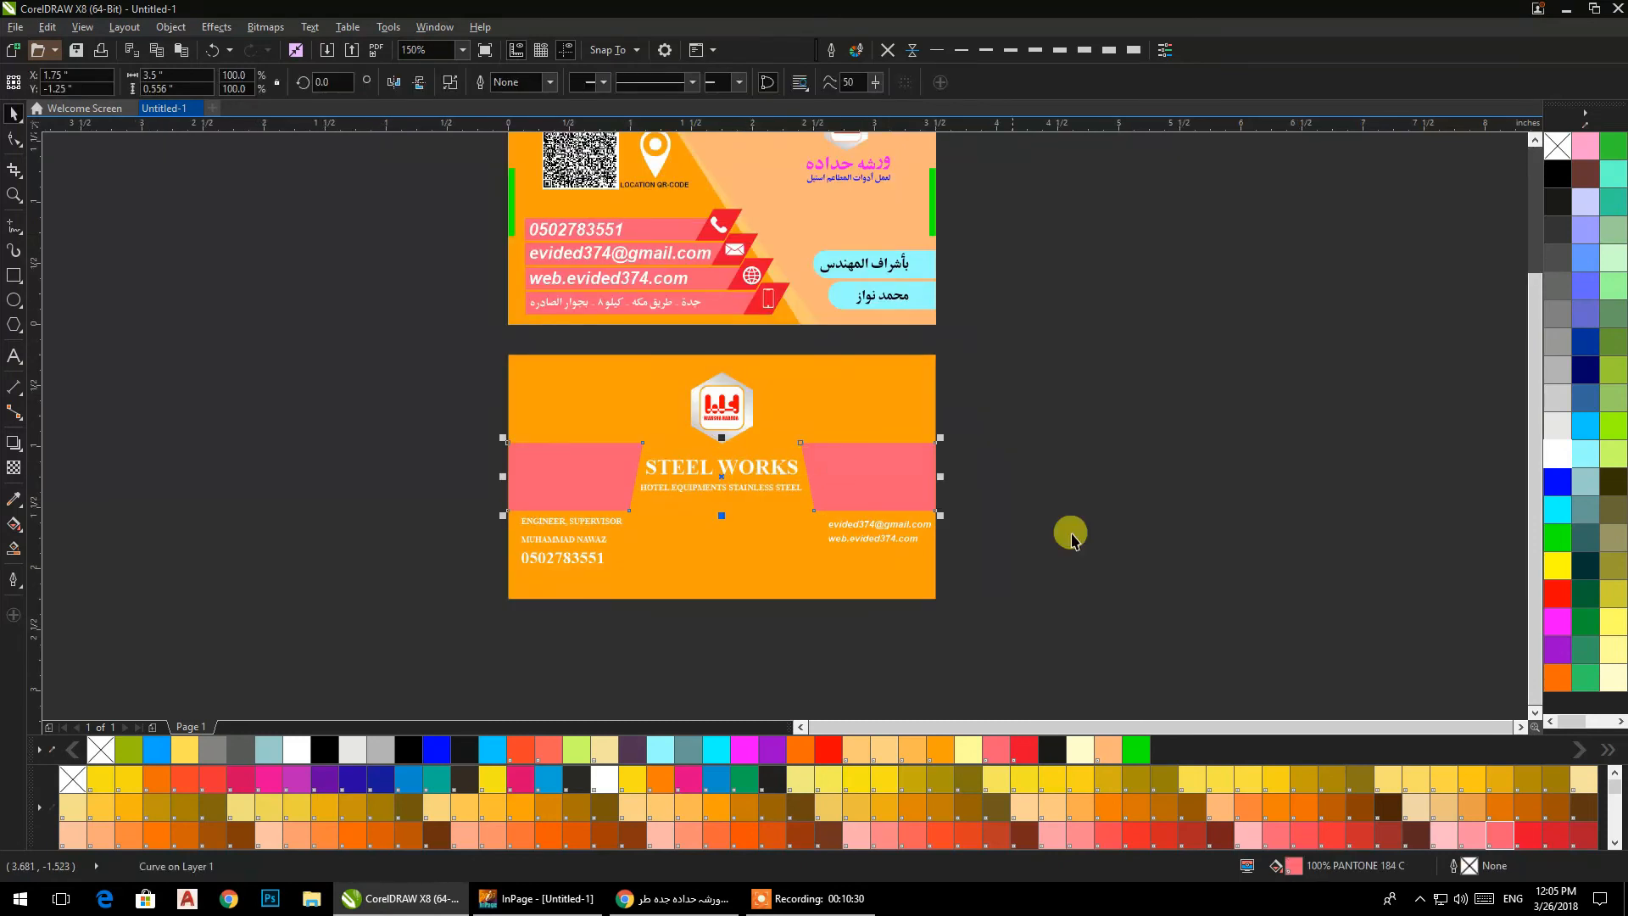
click(1557, 538)
click(967, 523)
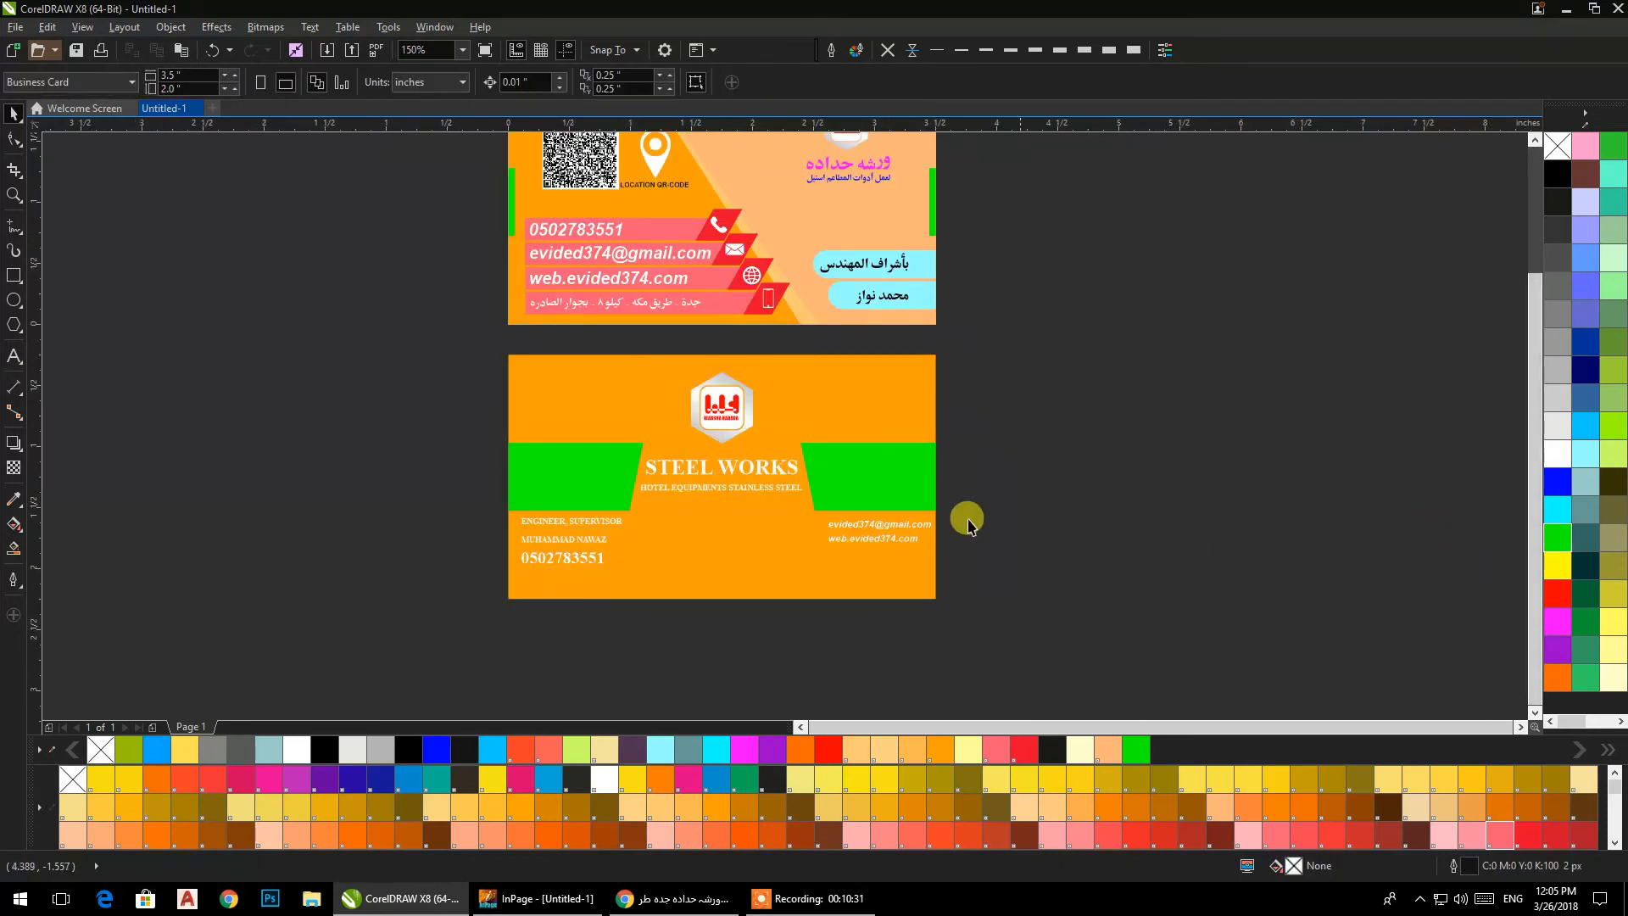
Fill the back card's contact texts and the "STEEL WORKS" heading with its subtitle in black.
click(680, 474)
drag(1012, 642, 487, 485)
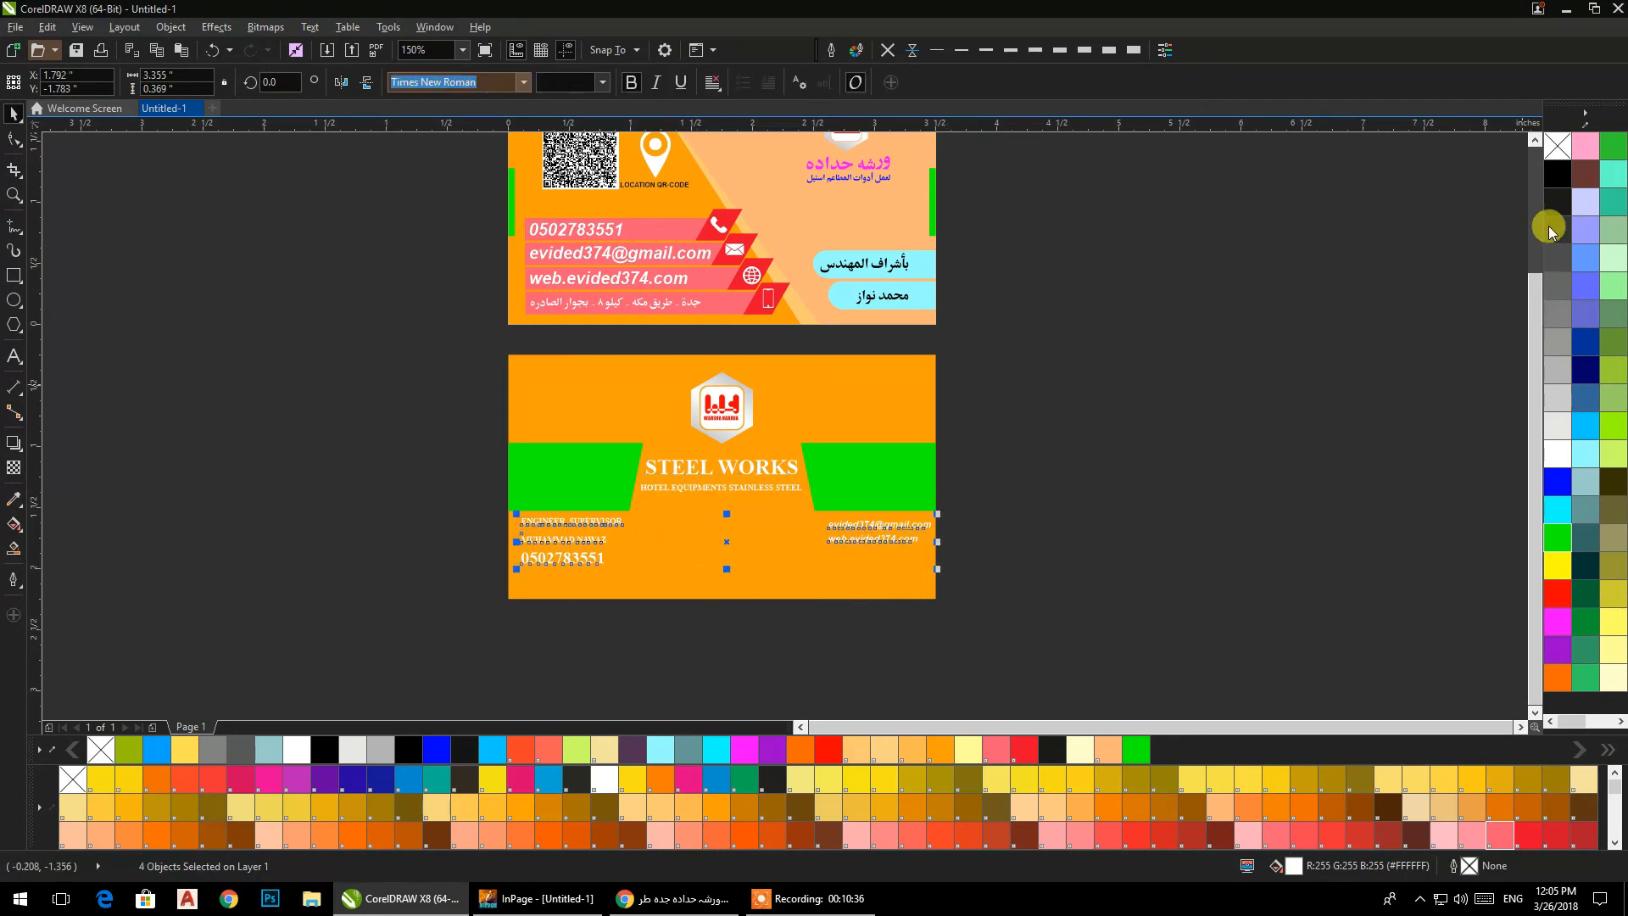
click(1542, 187)
drag(855, 653, 611, 420)
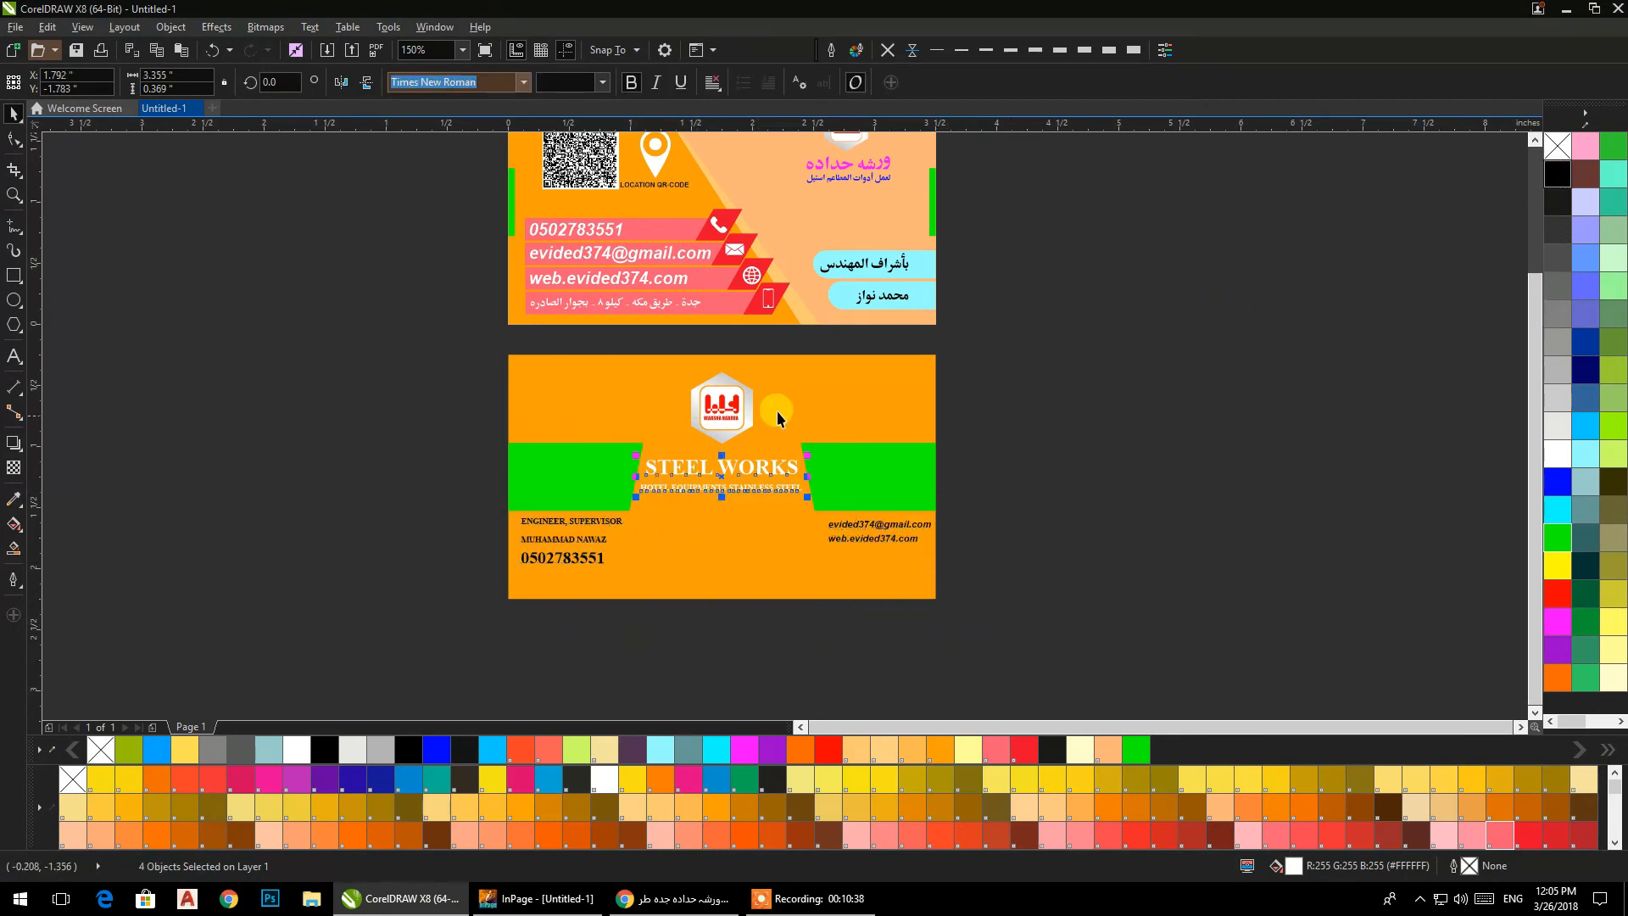
click(1559, 173)
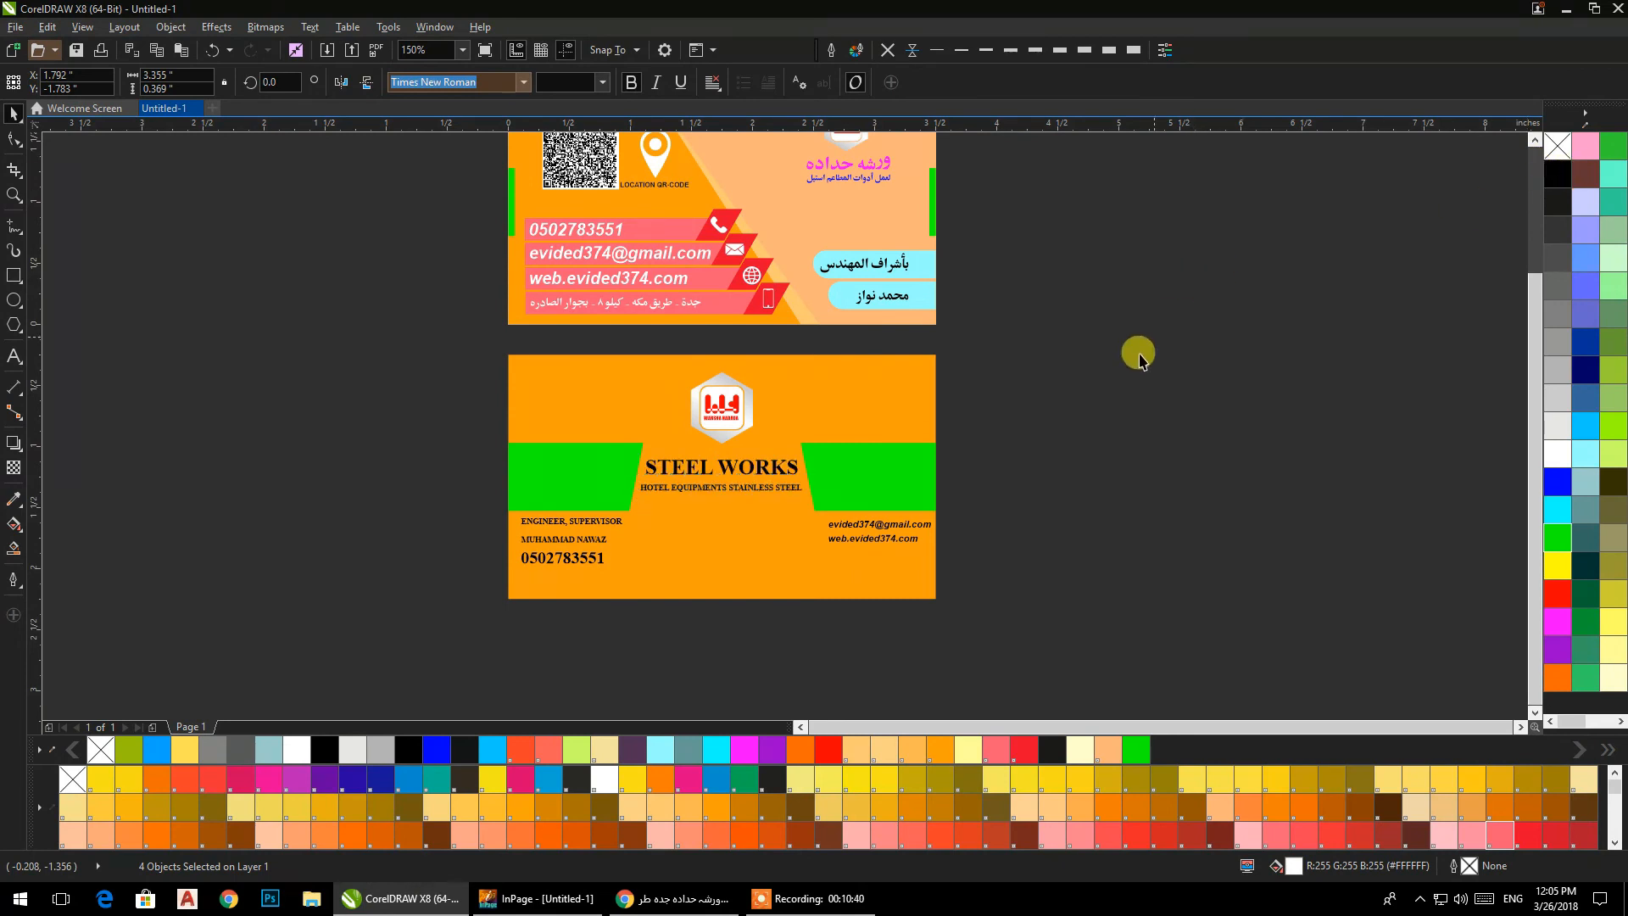
drag(901, 511, 909, 531)
key(Escape)
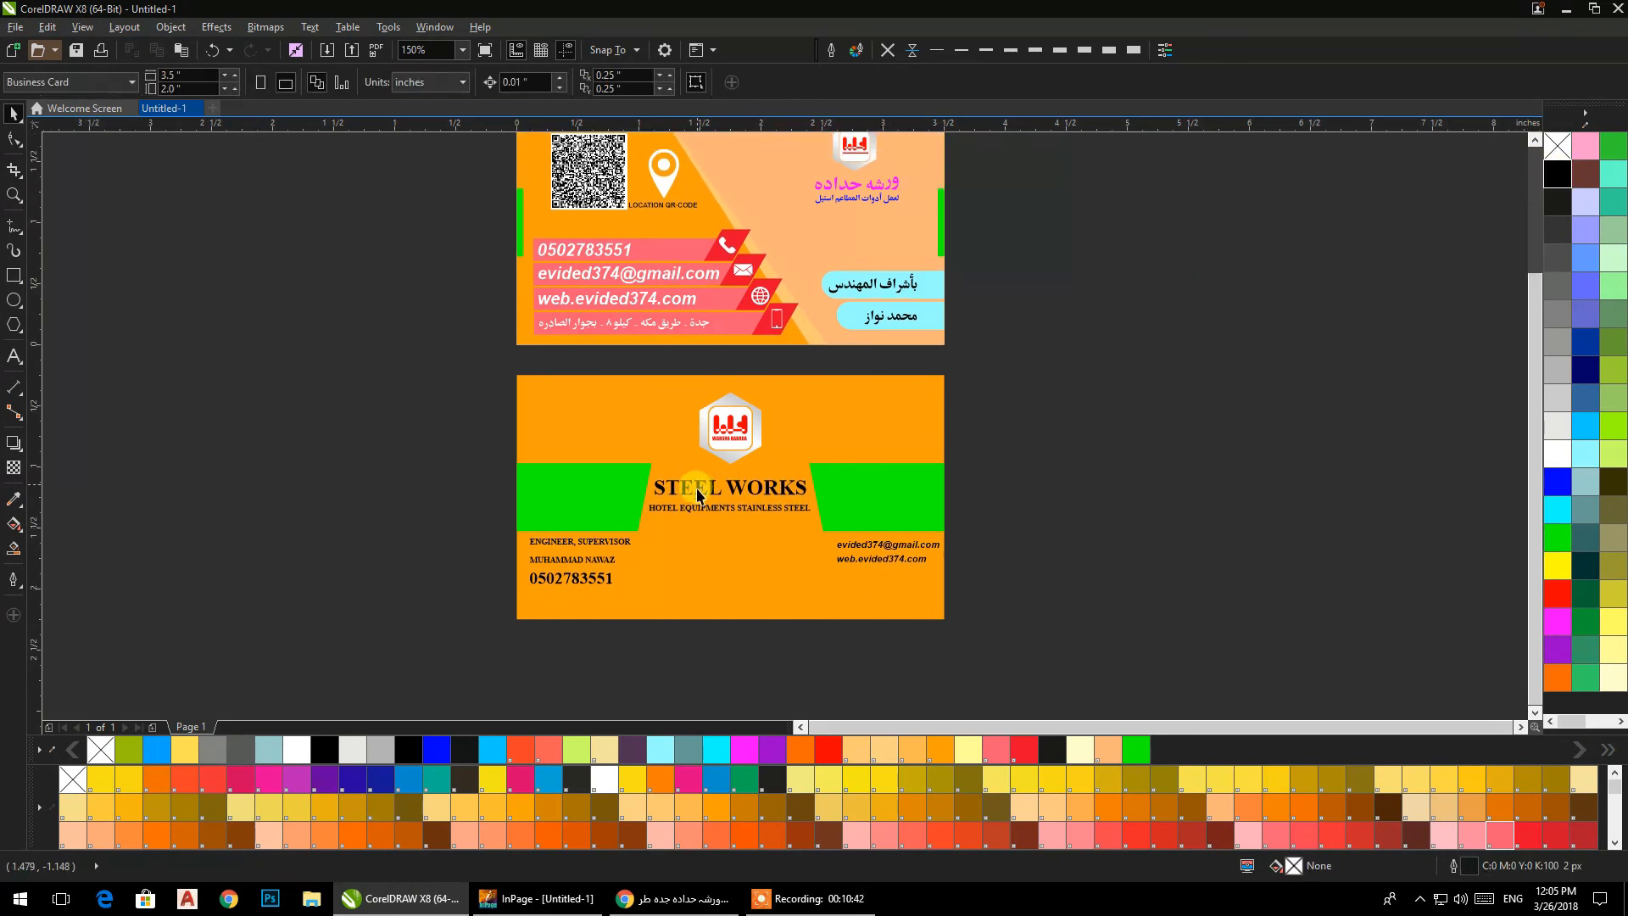
Draw a thin horizontal rectangle about 6.58 by 0.02 in across the back card and fill it with magenta.
click(13, 276)
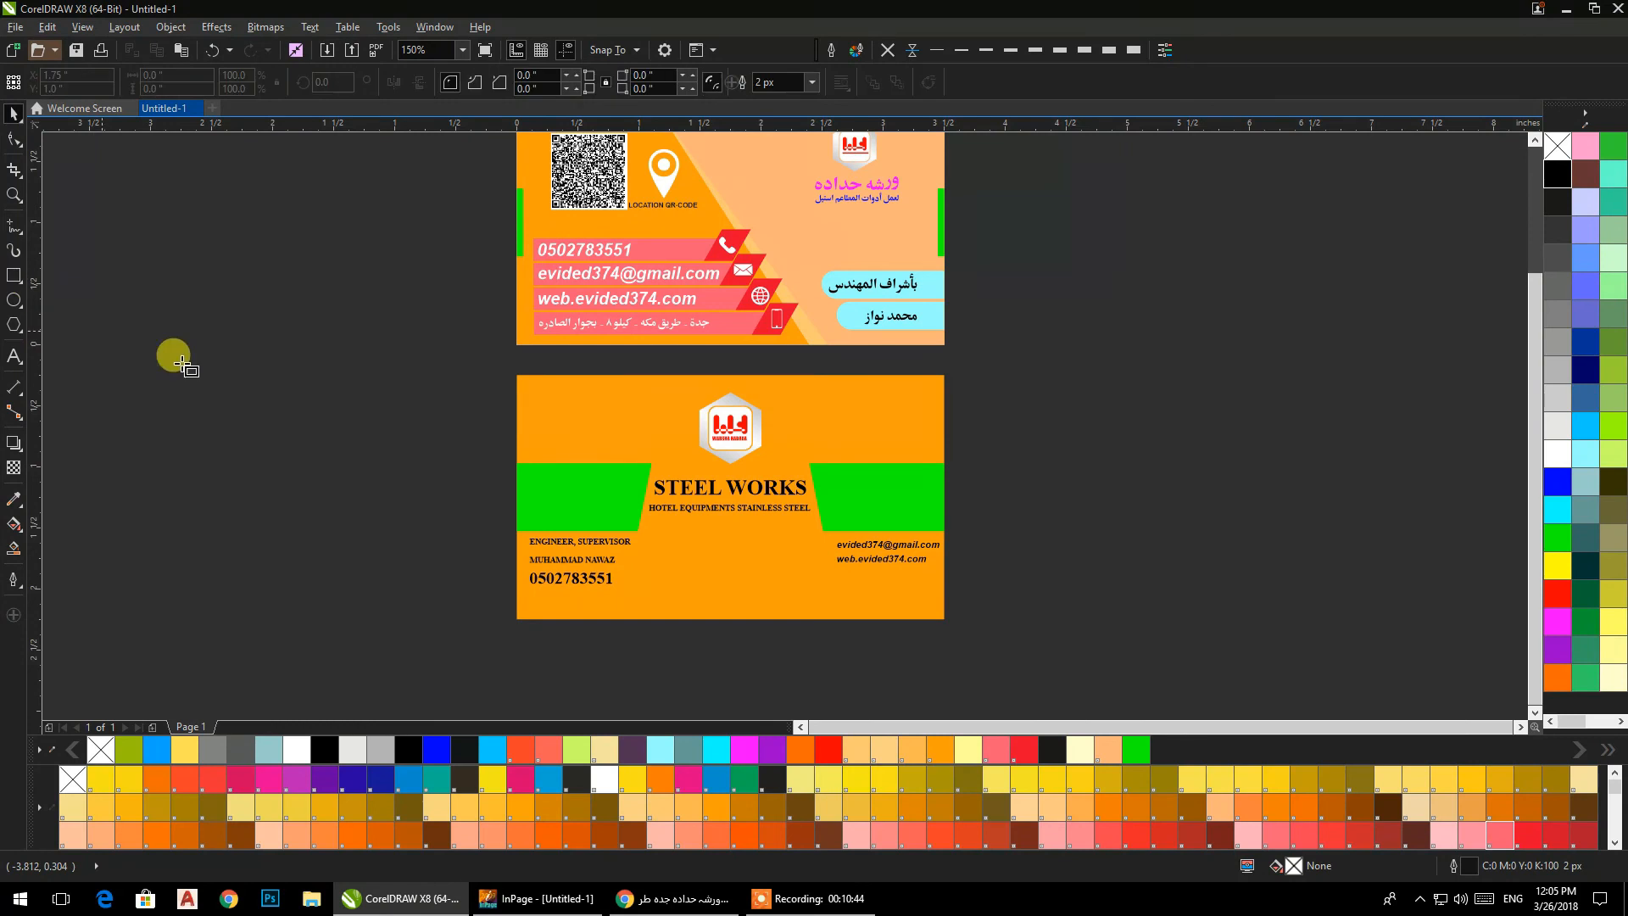
drag(275, 436, 1078, 439)
click(15, 112)
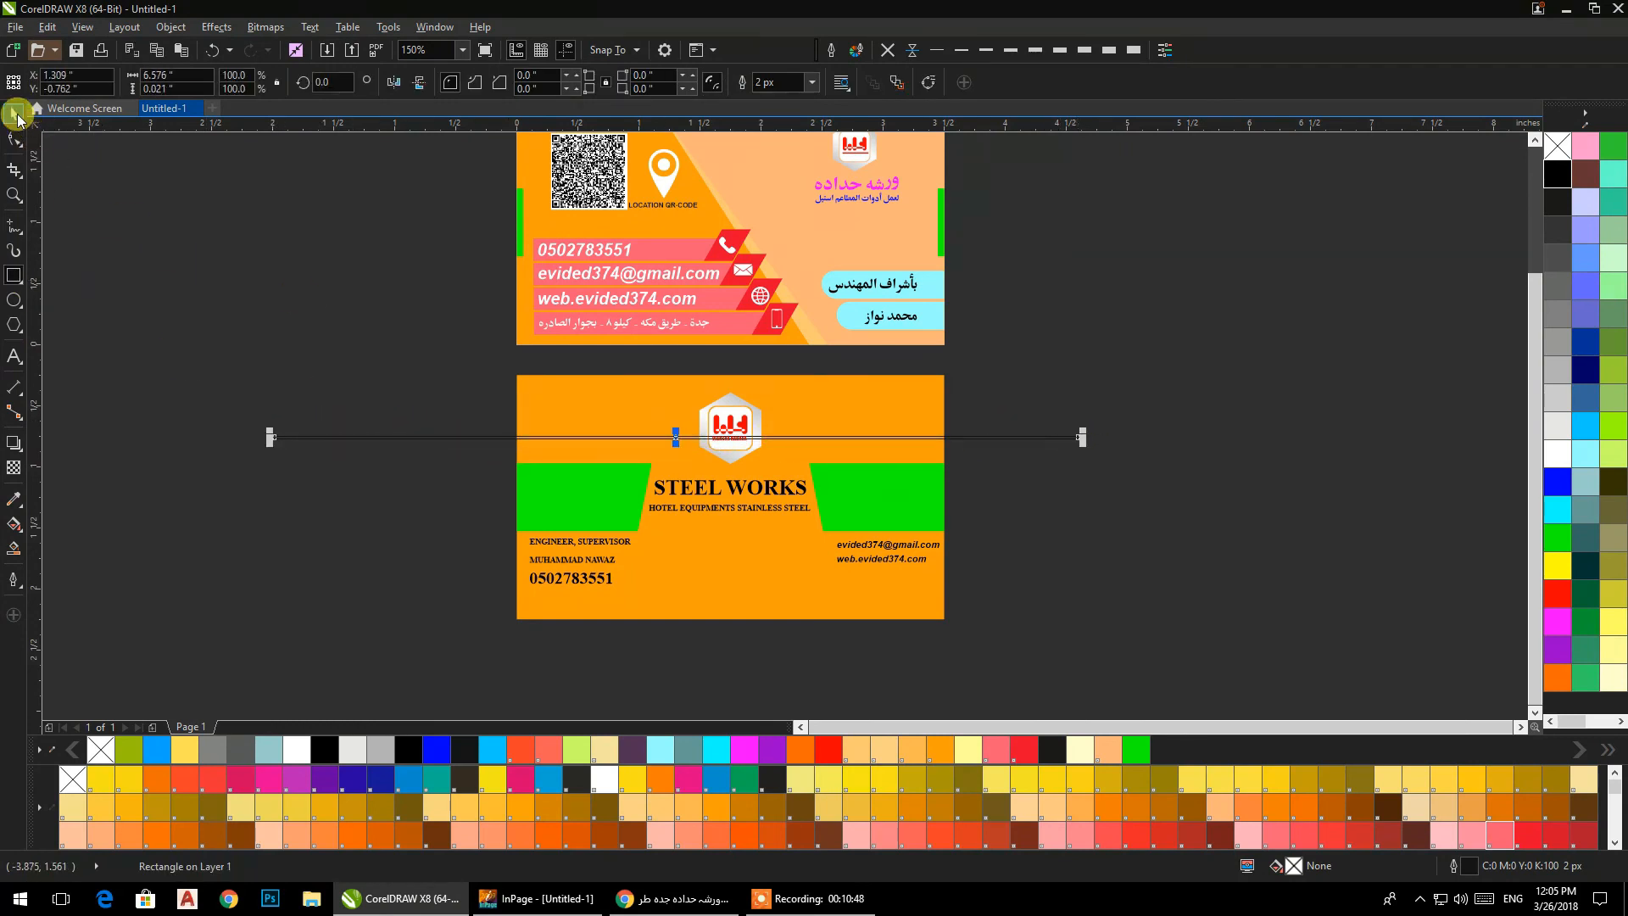
click(1563, 637)
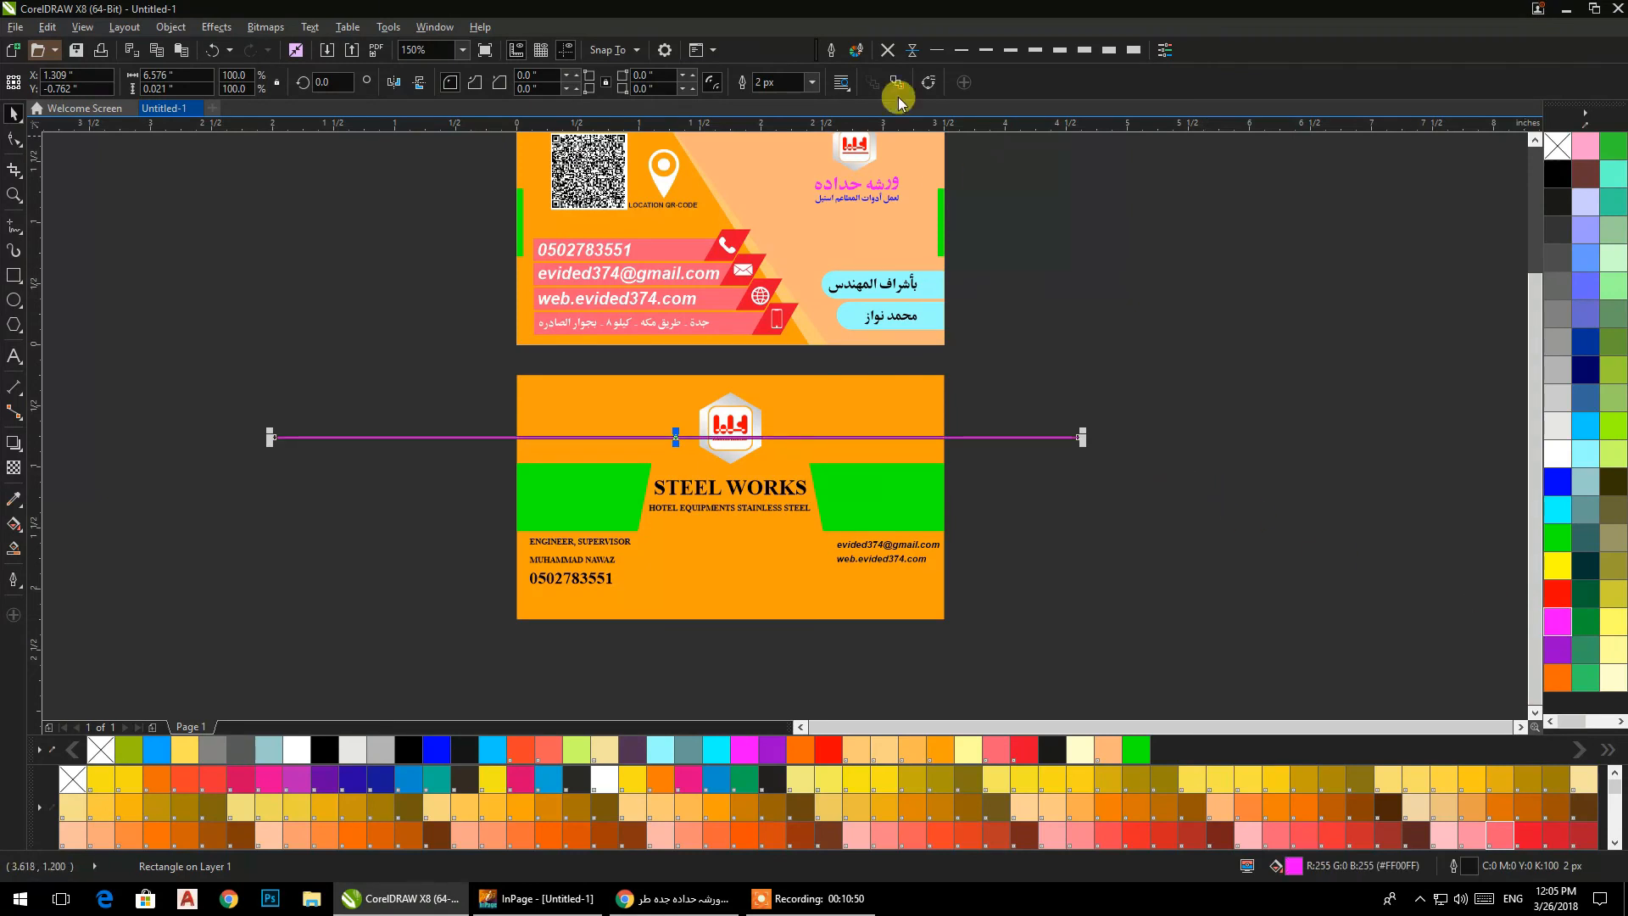
Remove the magenta line's outline and place one copy near the bottom edge of each card.
click(912, 50)
click(888, 50)
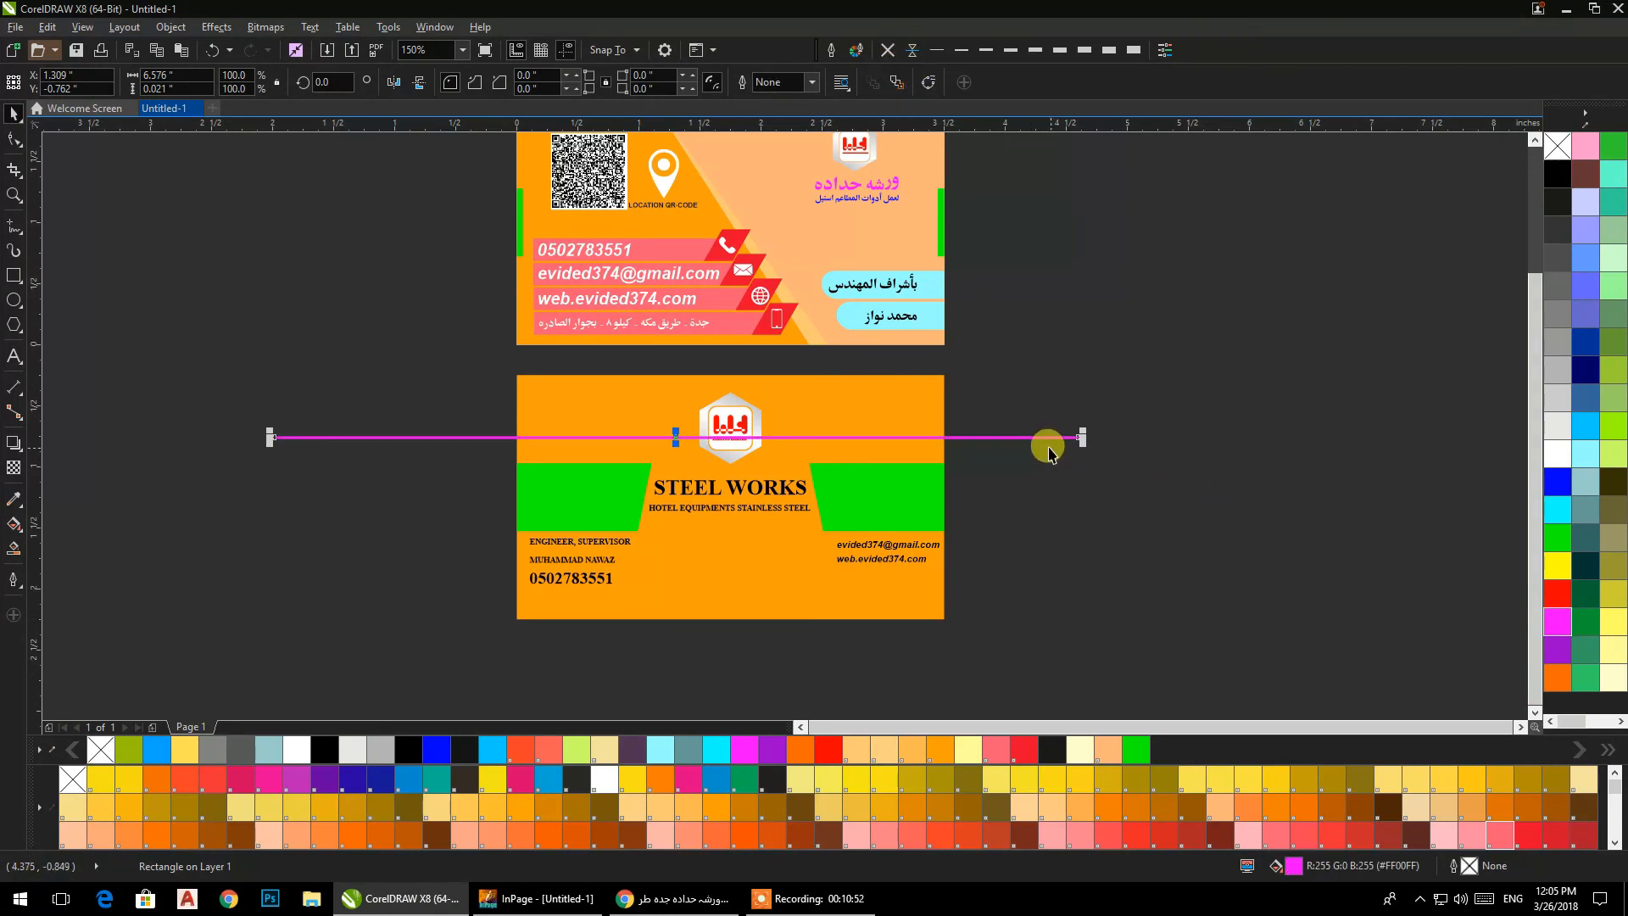
drag(1046, 442, 986, 339)
Try to PowerClip the front card's magenta line inside its light orange shape, and undo it.
right_click(994, 339)
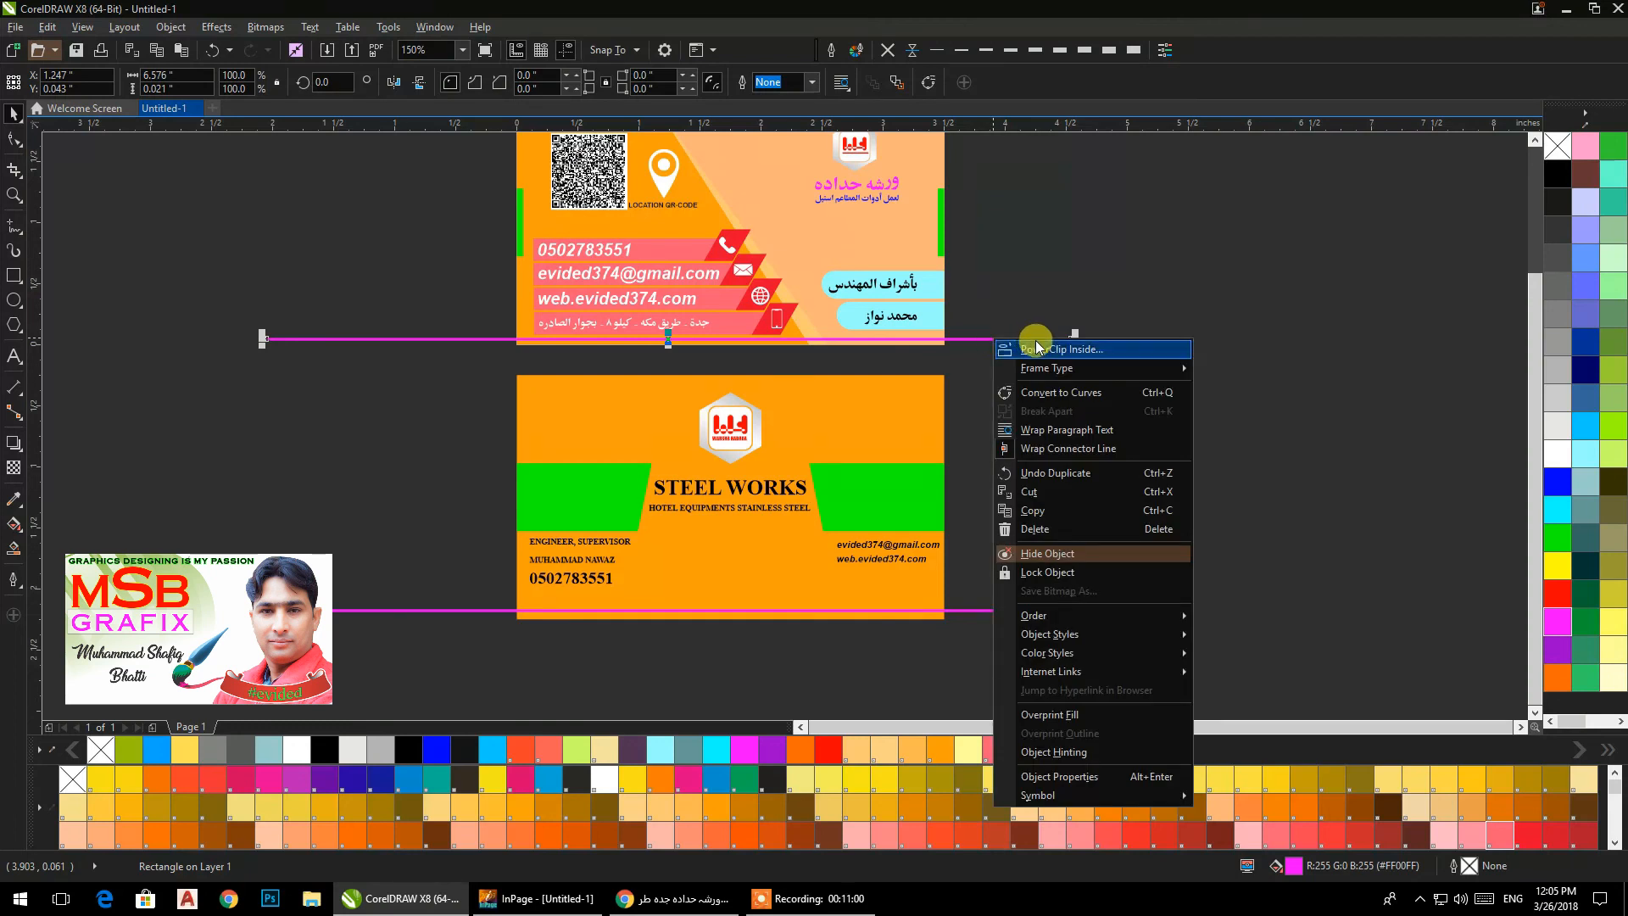
click(1037, 347)
click(914, 245)
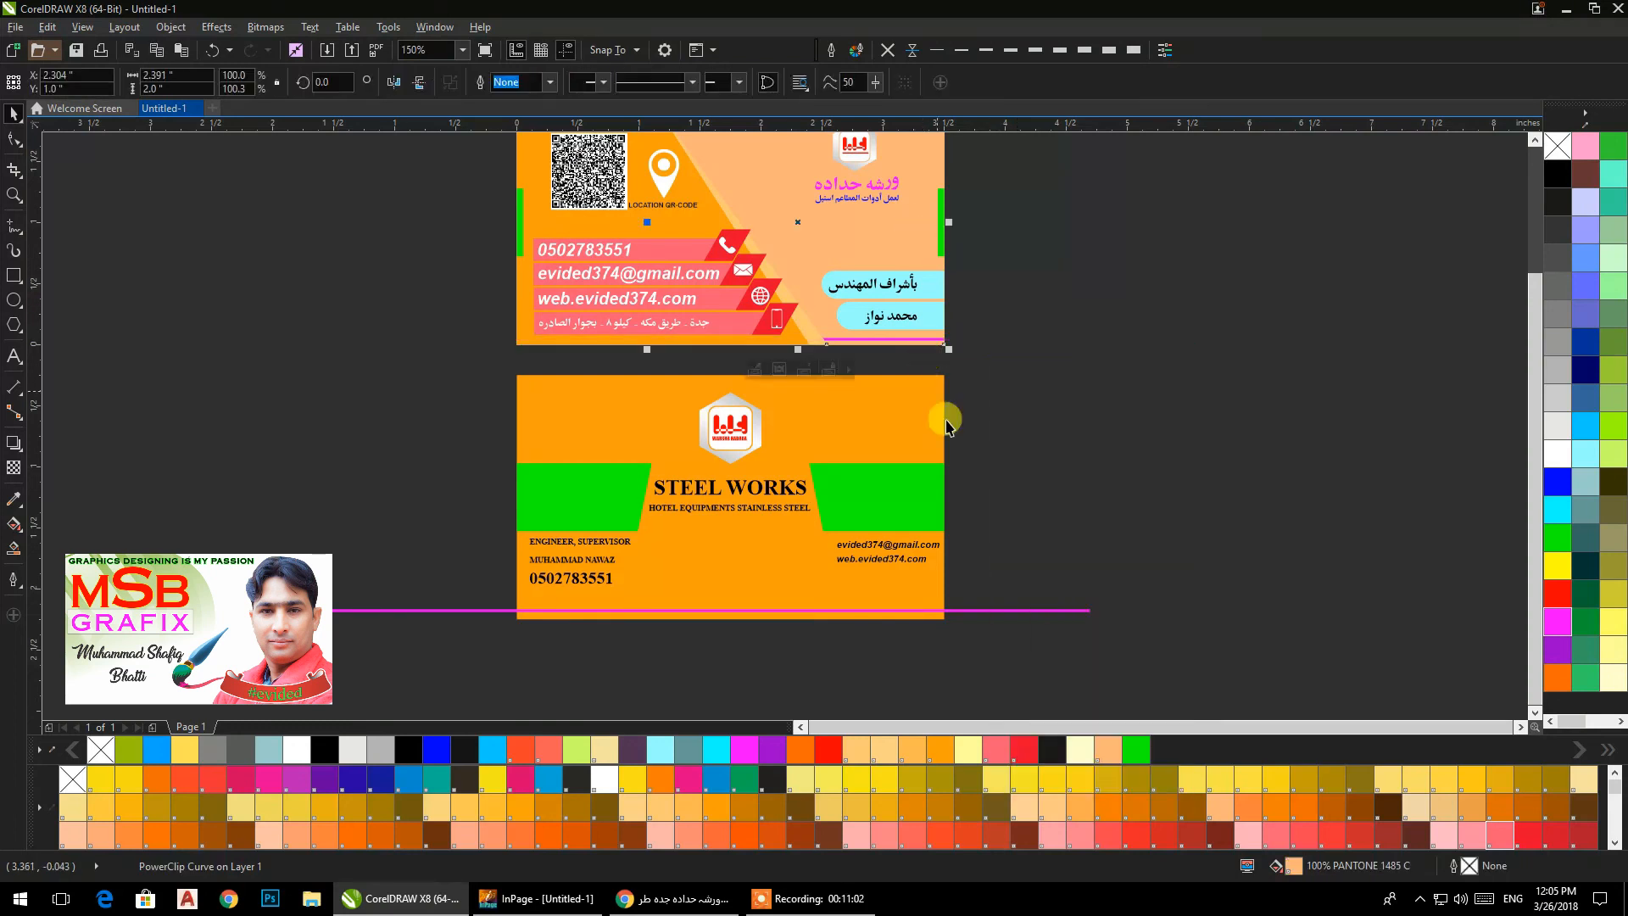
click(1010, 610)
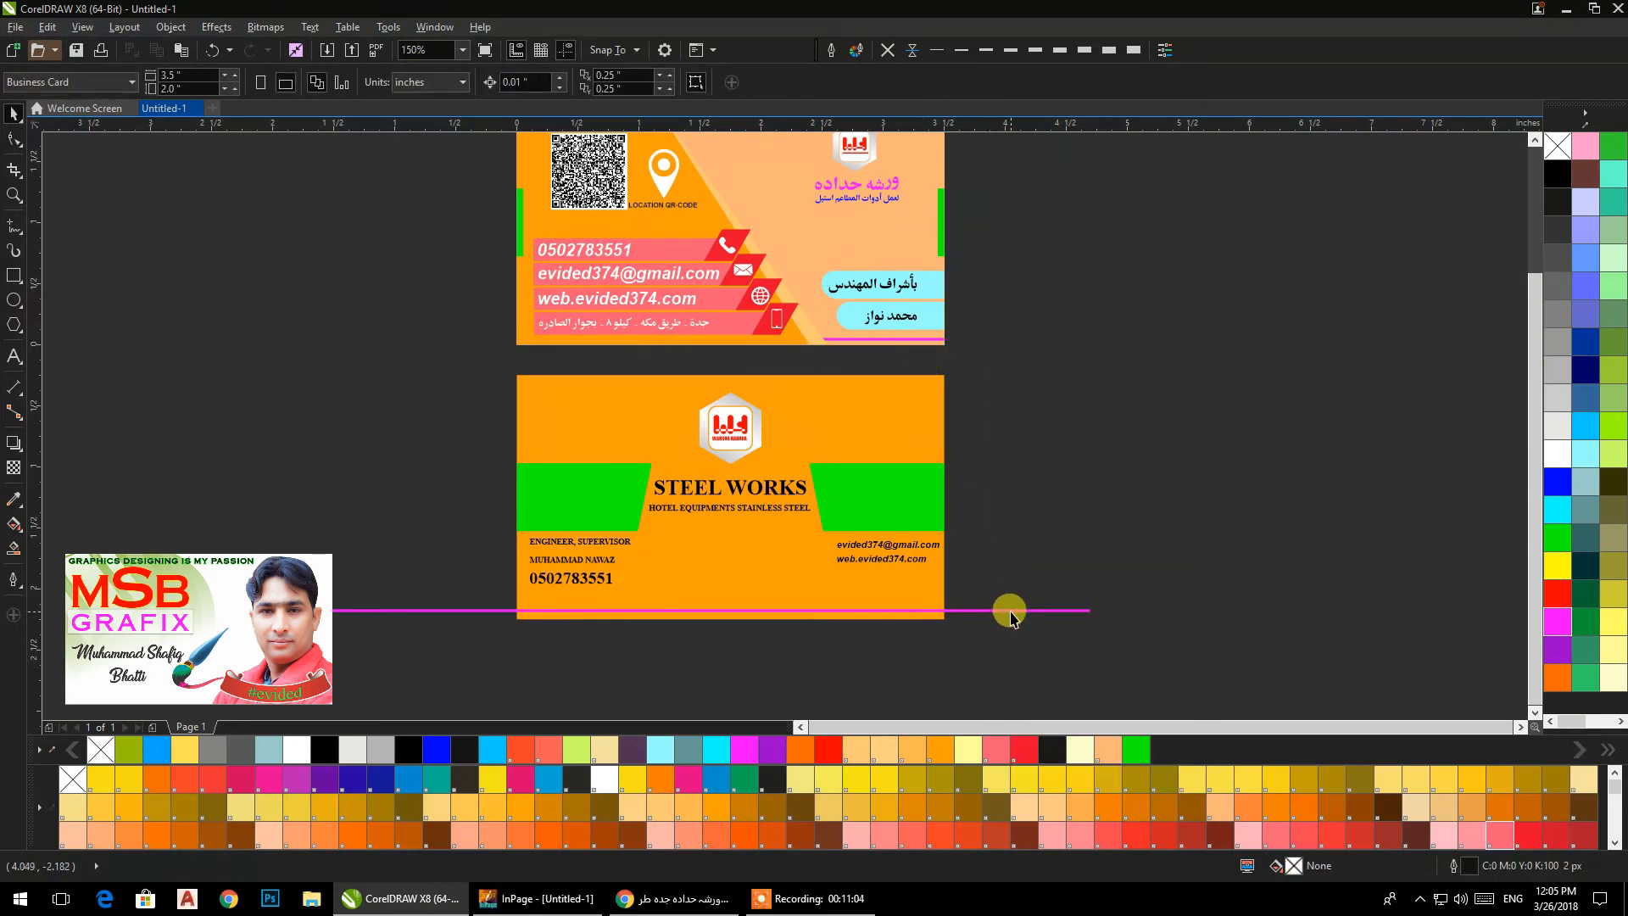
key(ctrl+z)
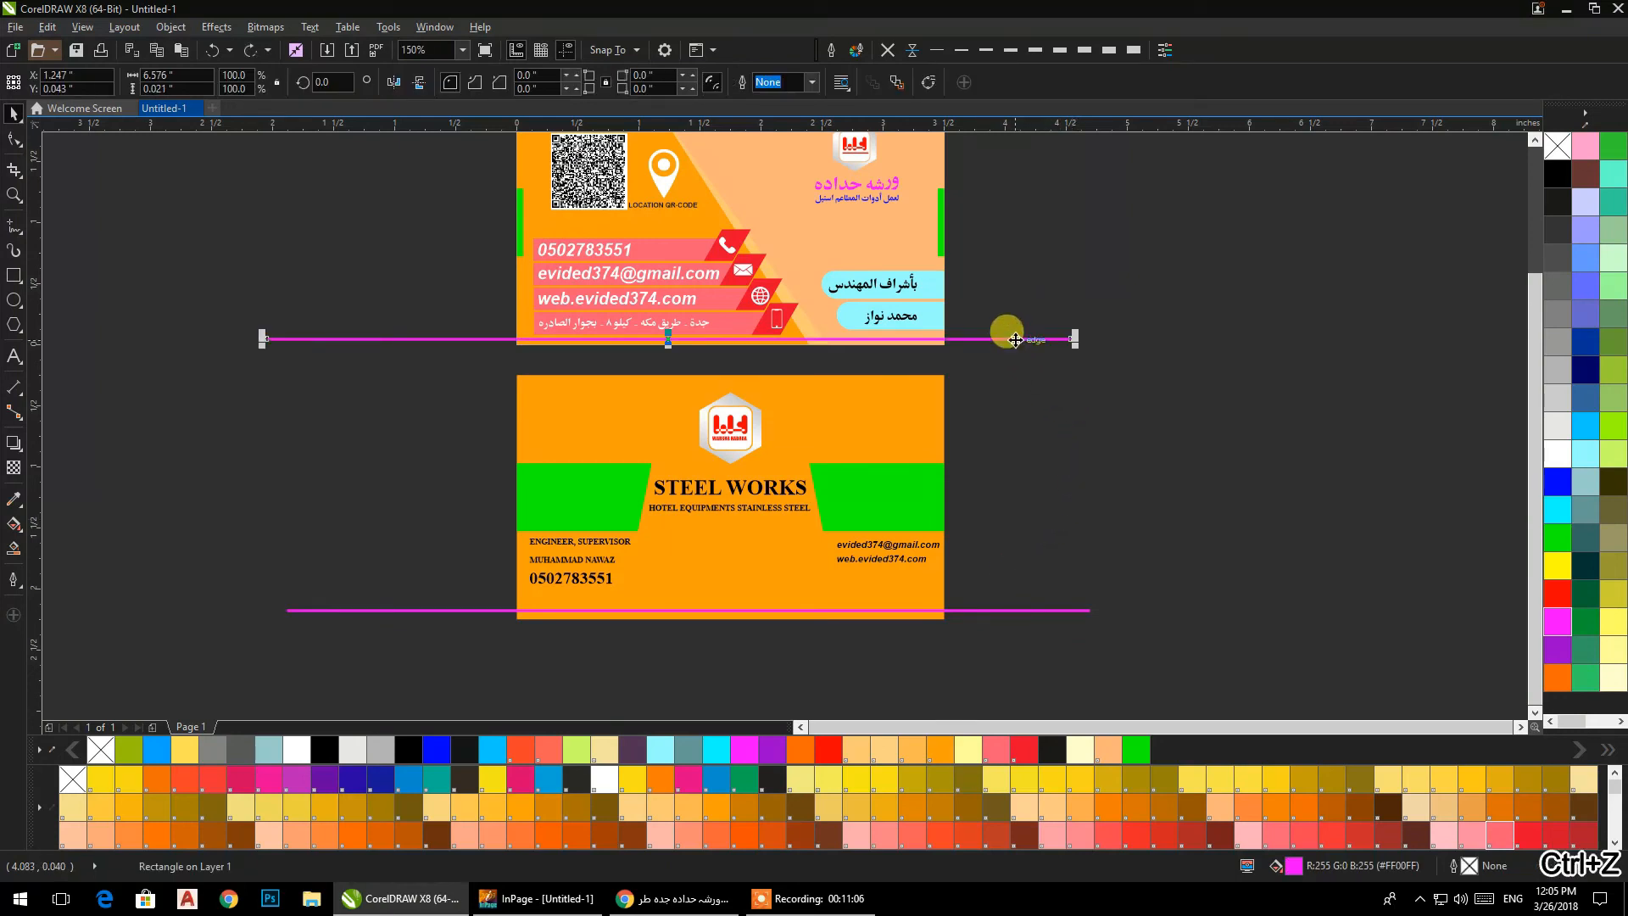
PowerClip the magenta lines inside the orange backgrounds of the front and back cards.
right_click(1019, 340)
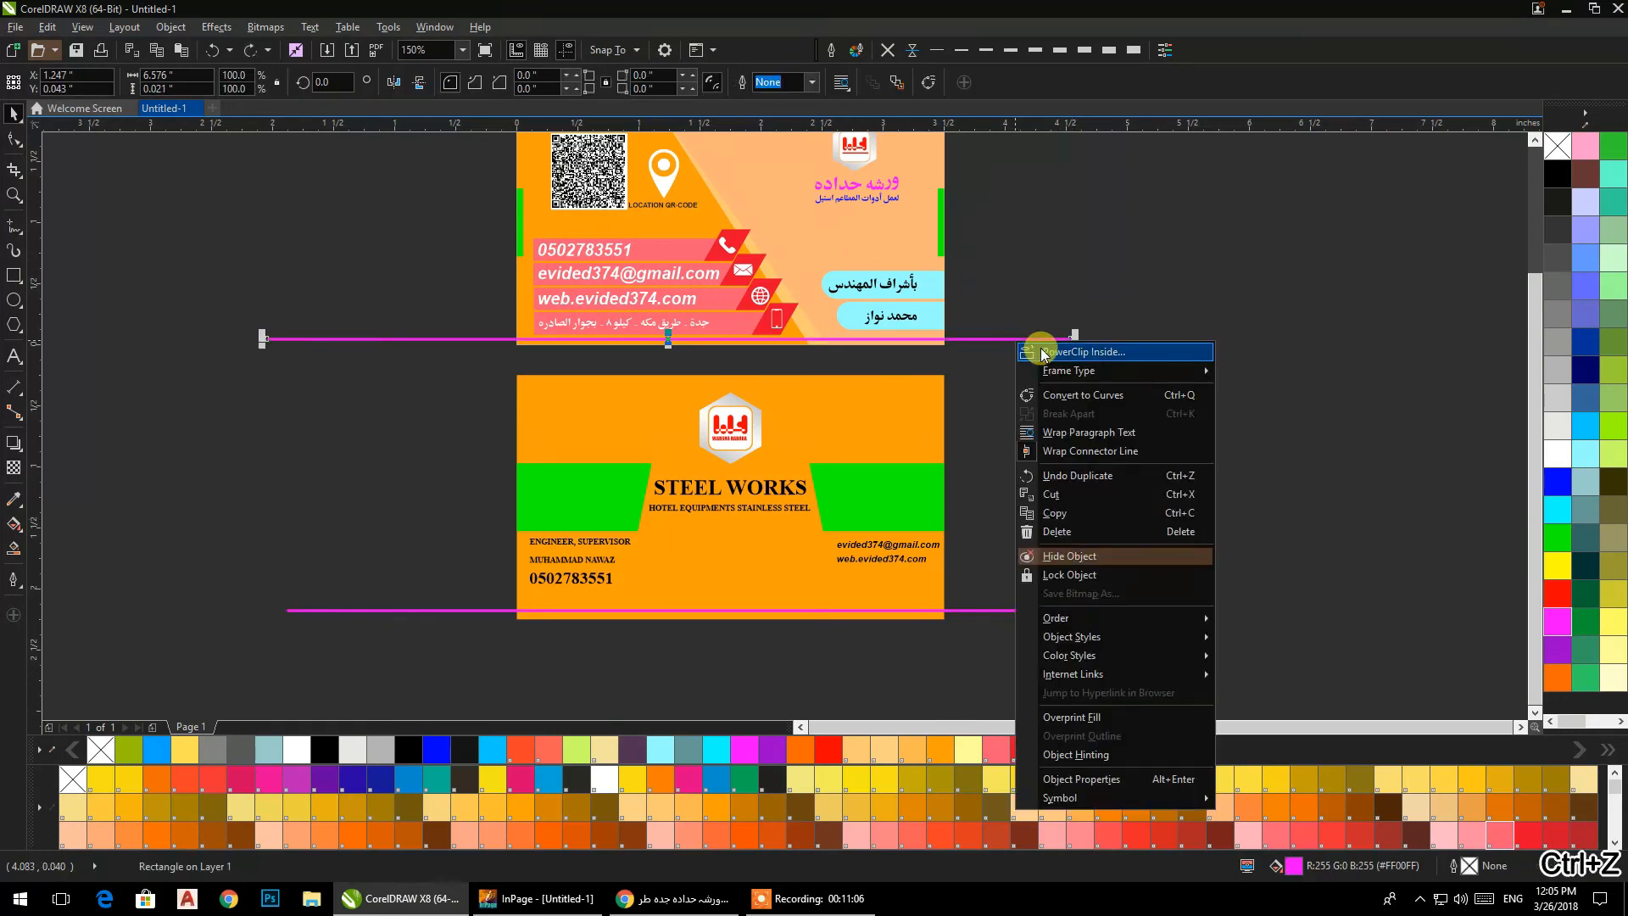
click(517, 306)
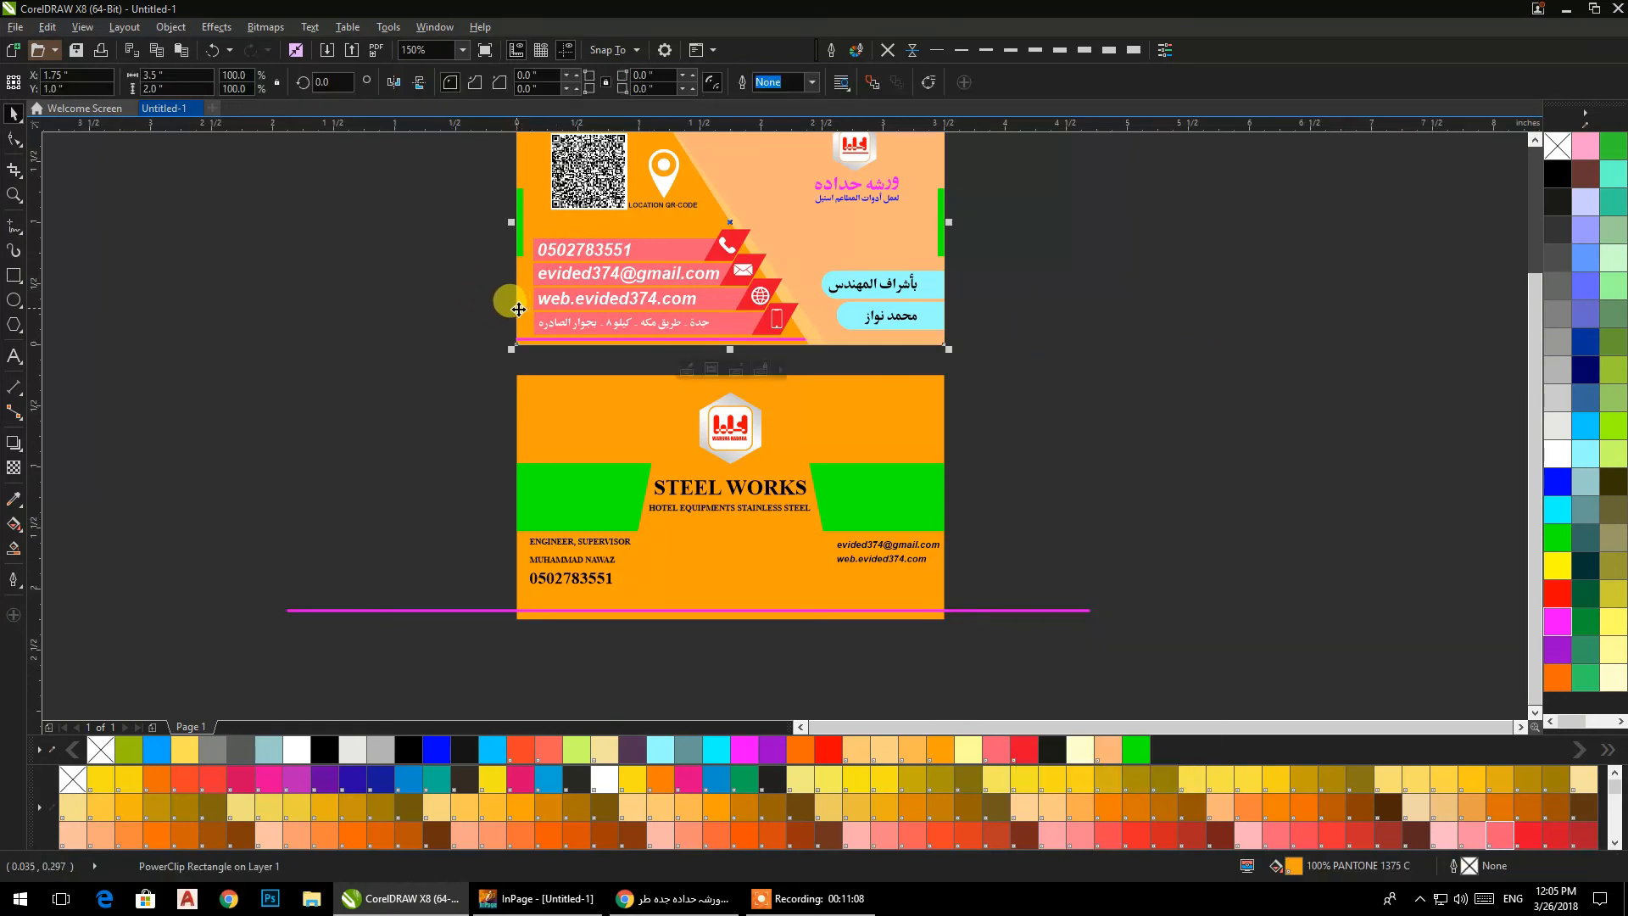
click(1002, 610)
right_click(996, 609)
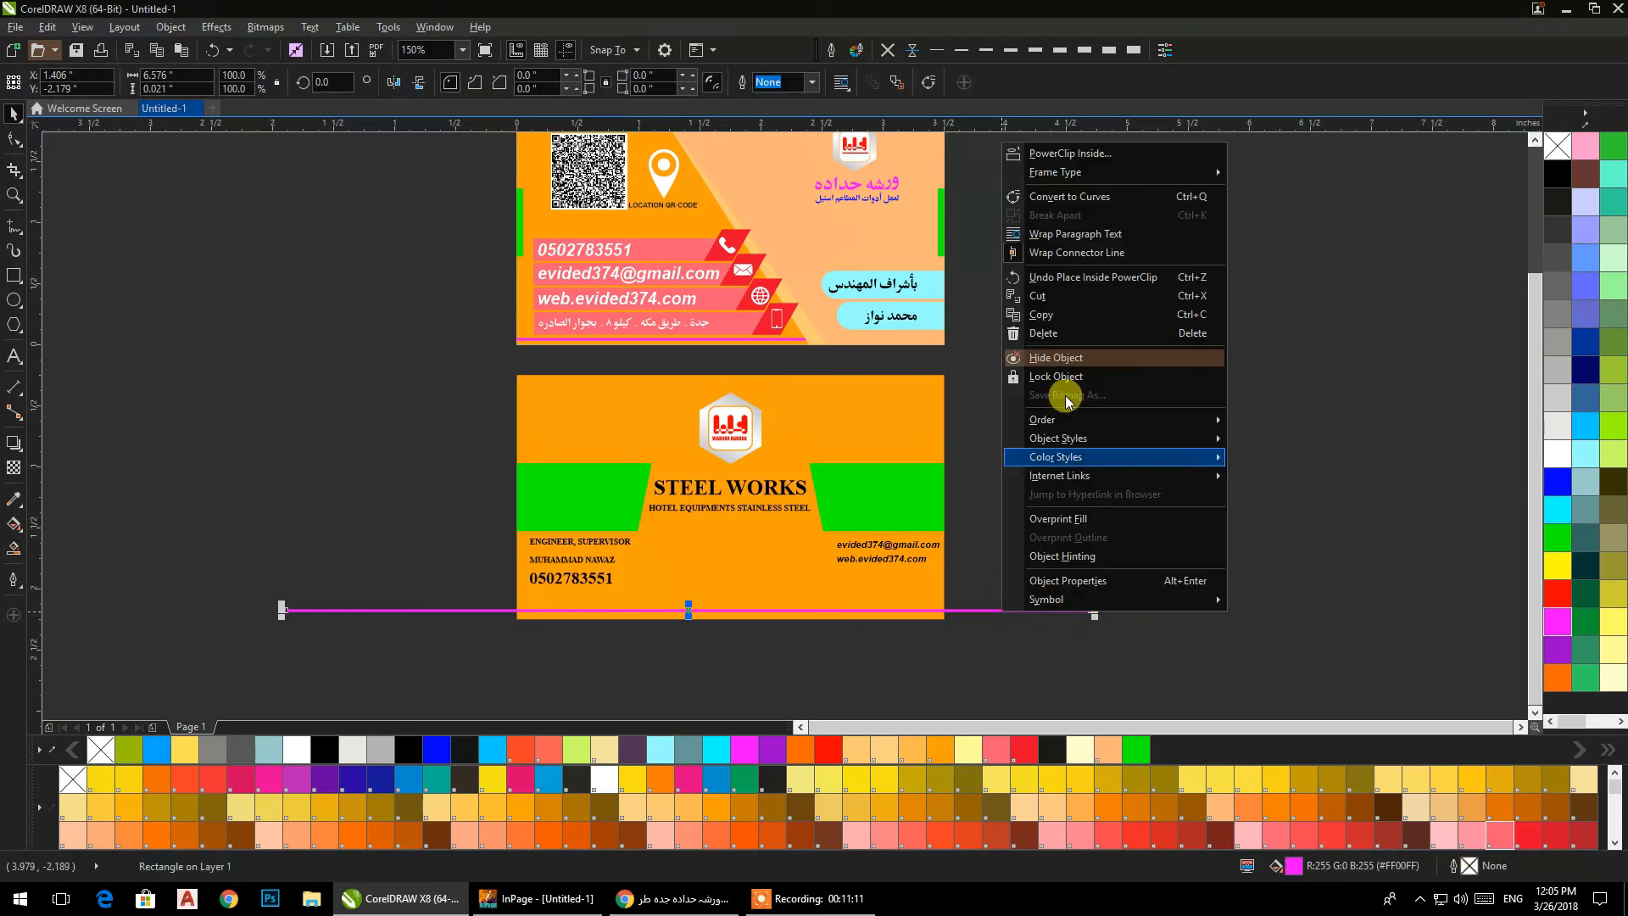
click(1048, 154)
ctrl+click(925, 600)
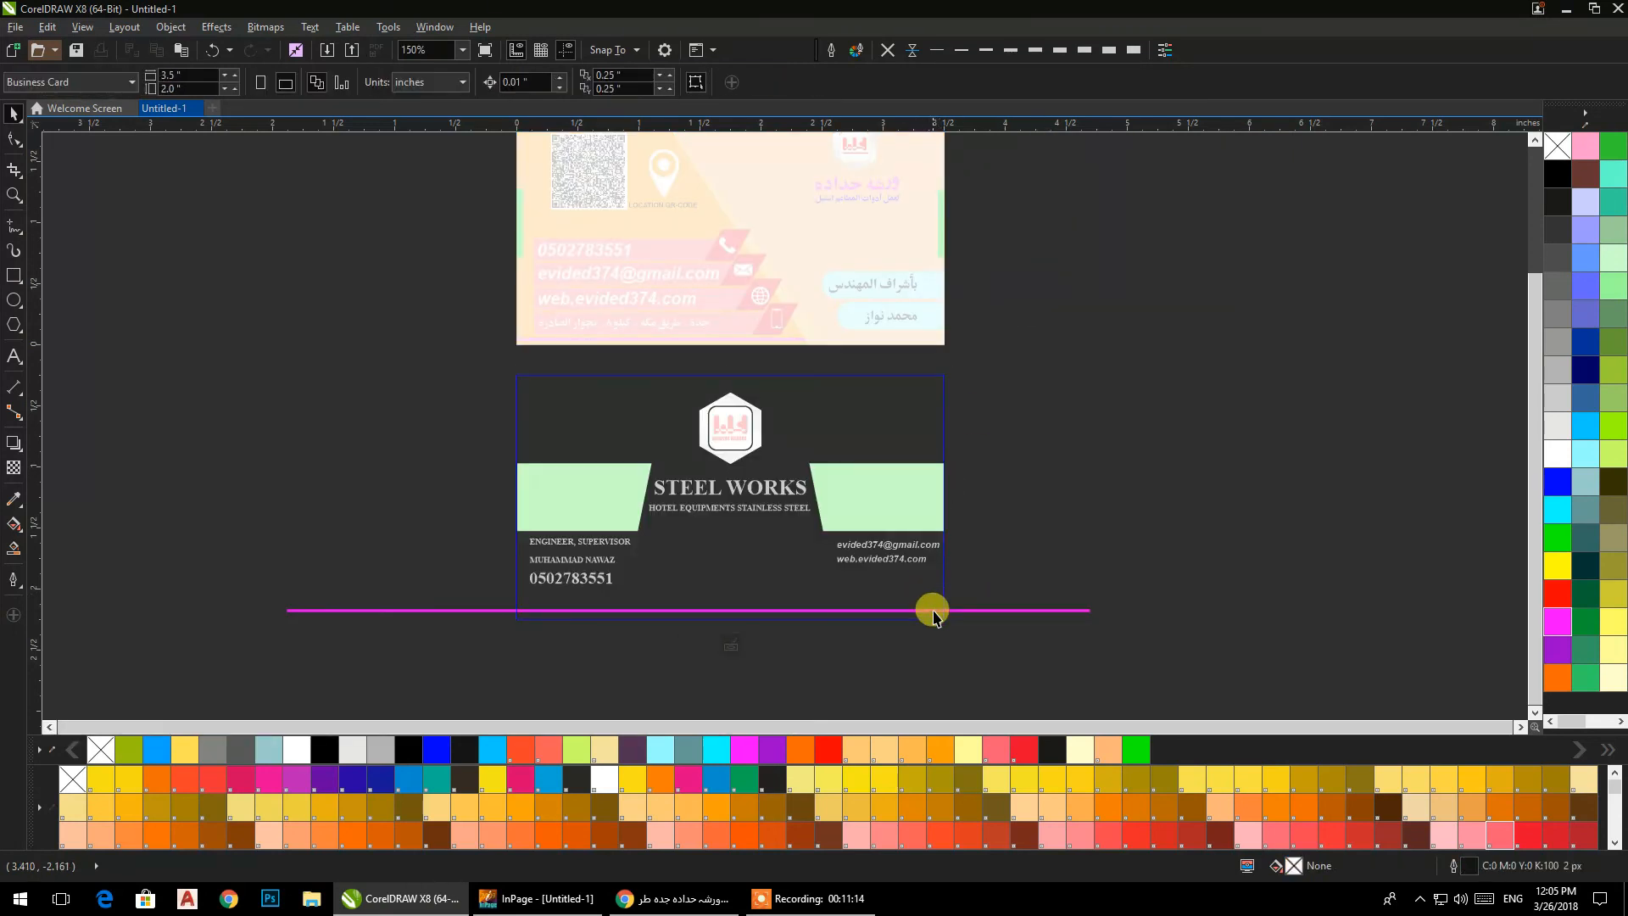
ctrl+click(1055, 448)
click(1054, 443)
Edit the front card's PowerClip contents and recolor its bottom line green.
ctrl+click(748, 340)
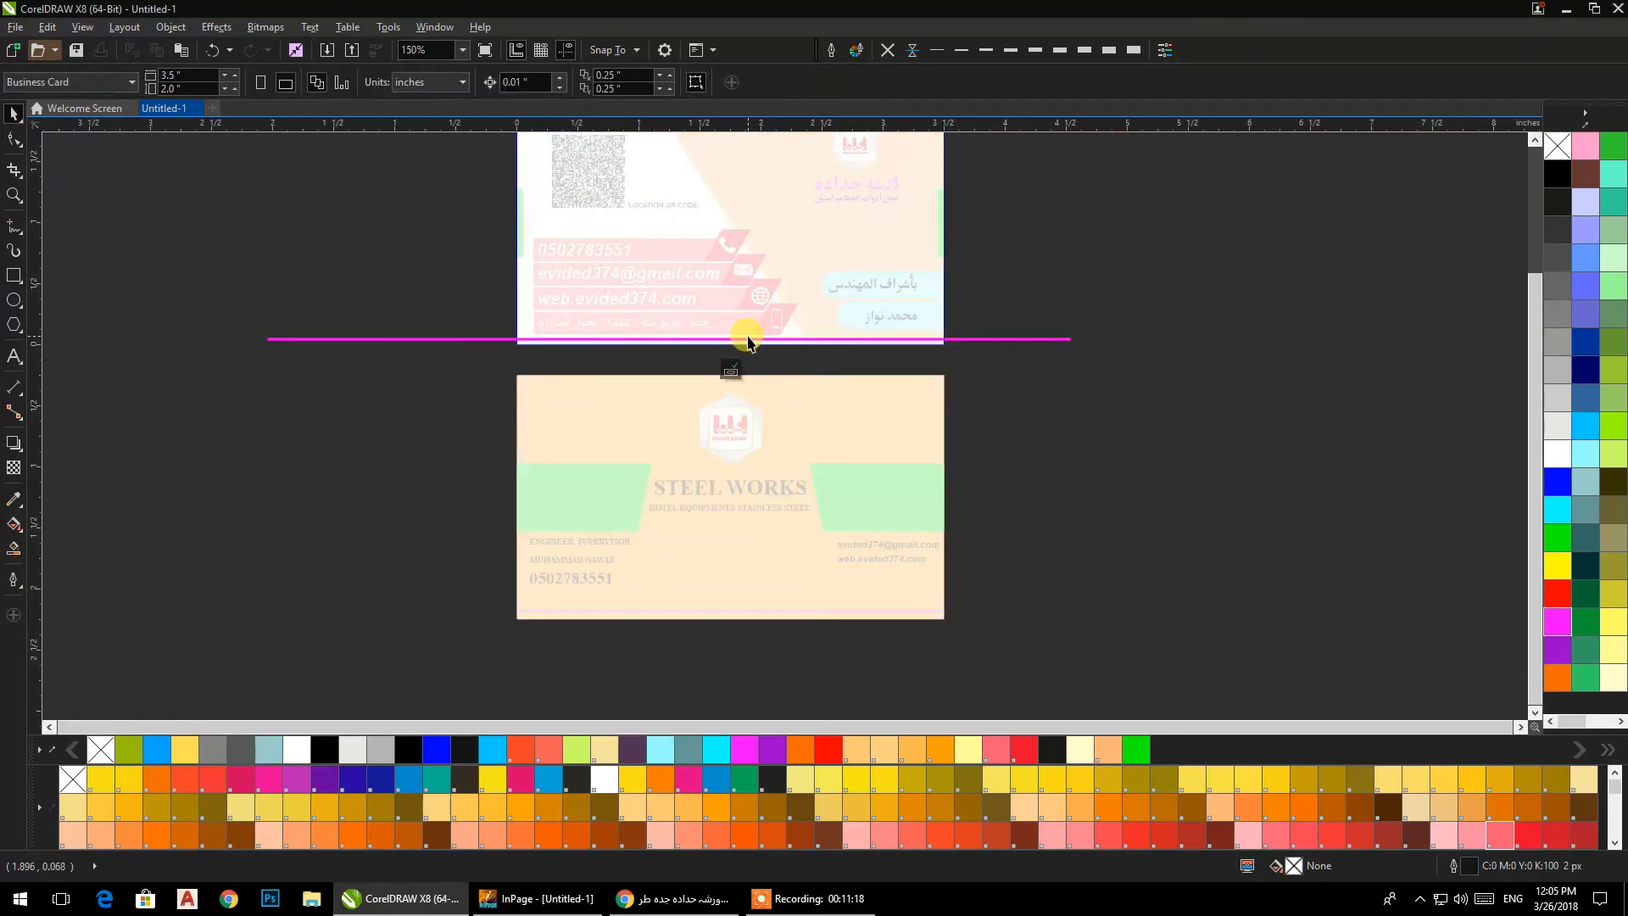
click(749, 340)
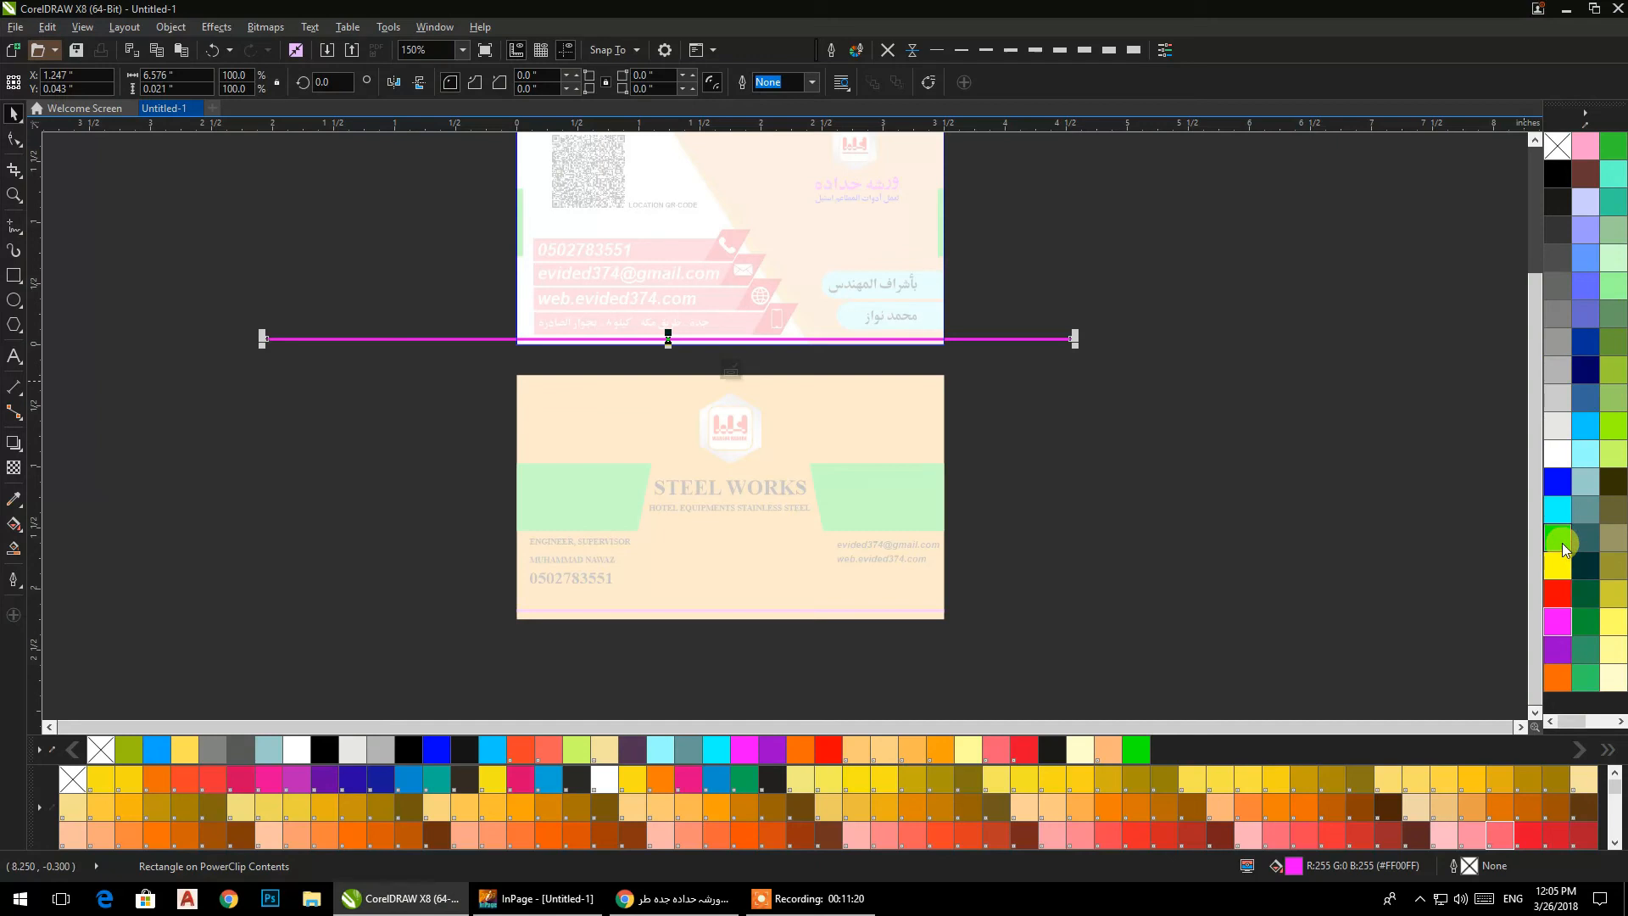
ctrl+click(1187, 360)
click(1134, 368)
Edit the back card's PowerClip contents and recolor its bottom line cyan.
scroll(915, 544, up, 2)
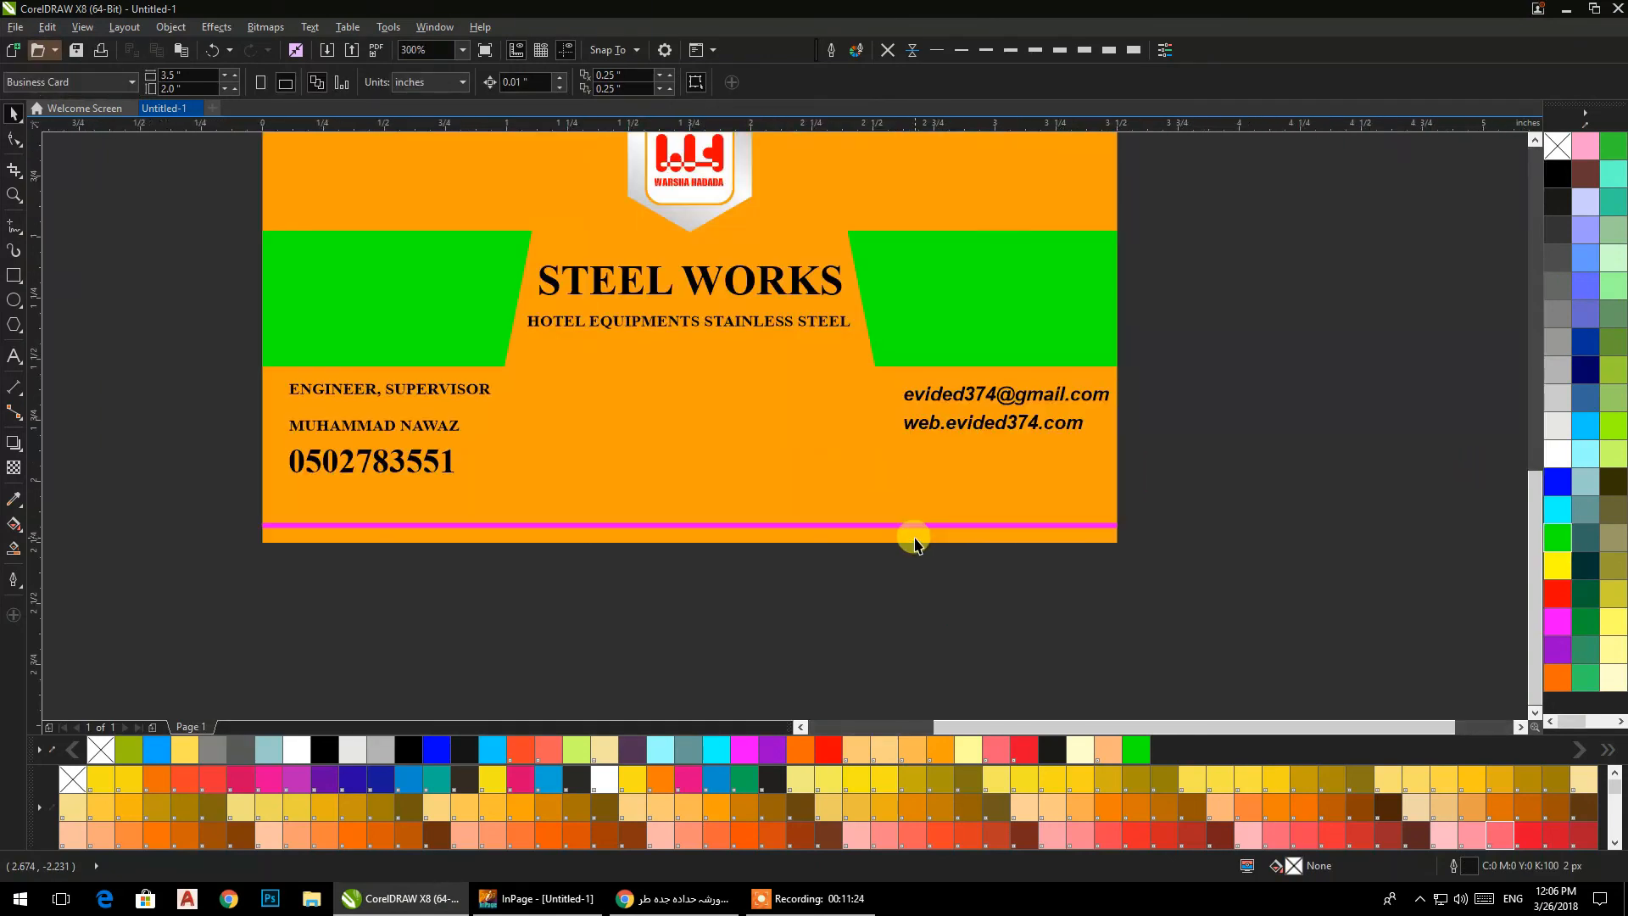
click(912, 523)
ctrl+click(912, 522)
click(912, 523)
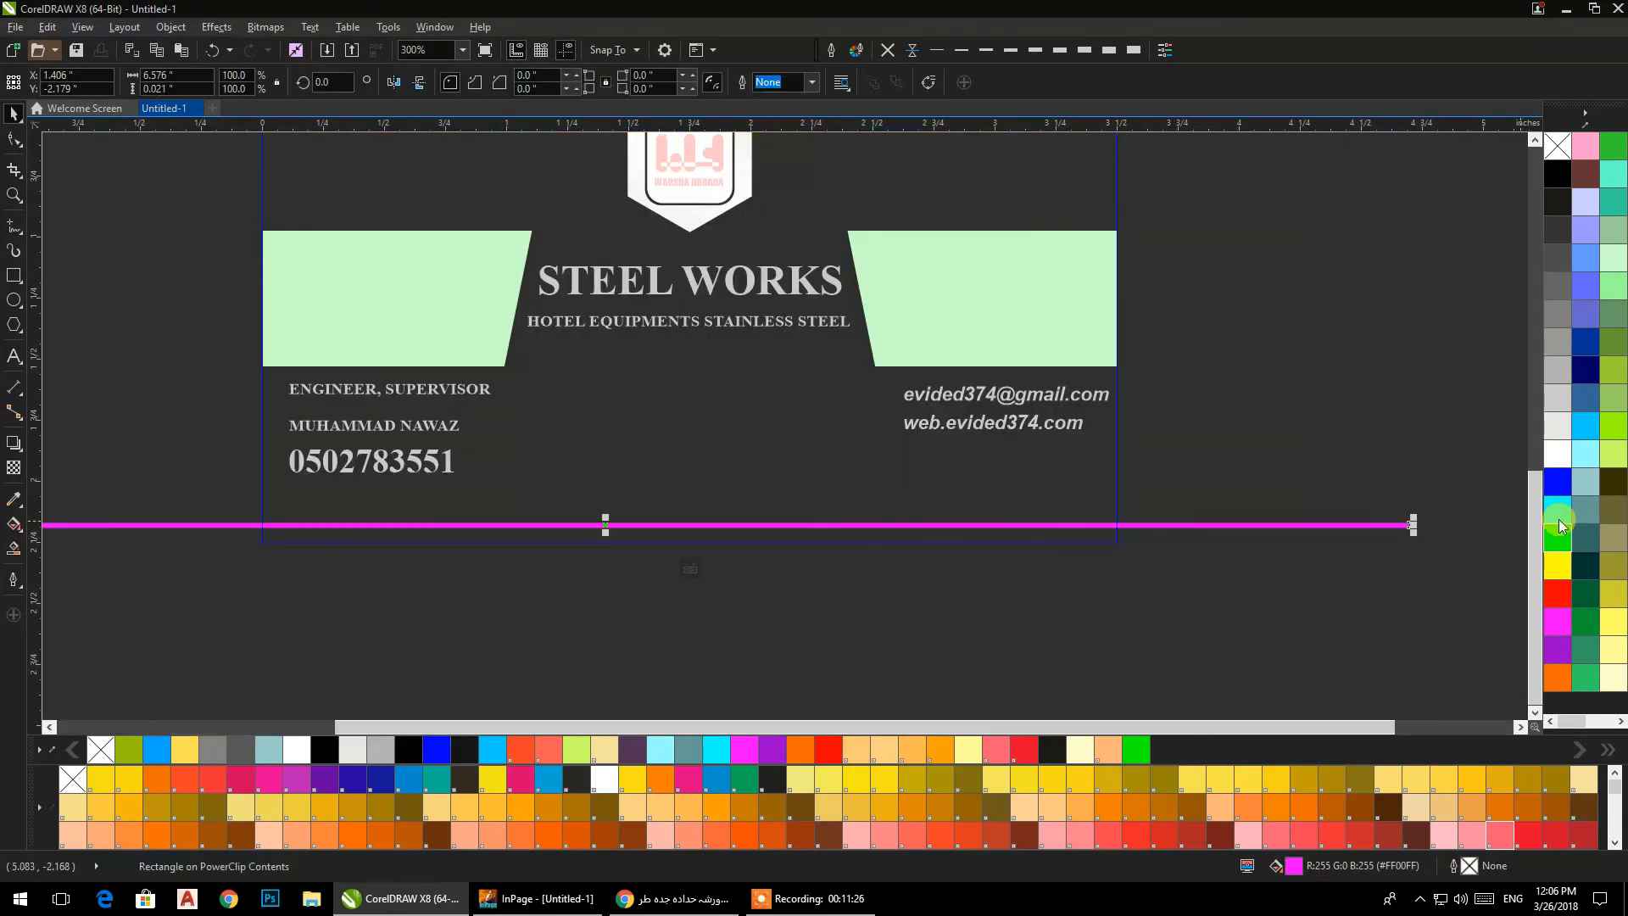
ctrl+click(1392, 408)
click(1389, 408)
scroll(1371, 408, down, 2)
drag(1367, 408, 1022, 515)
scroll(888, 496, up, 1)
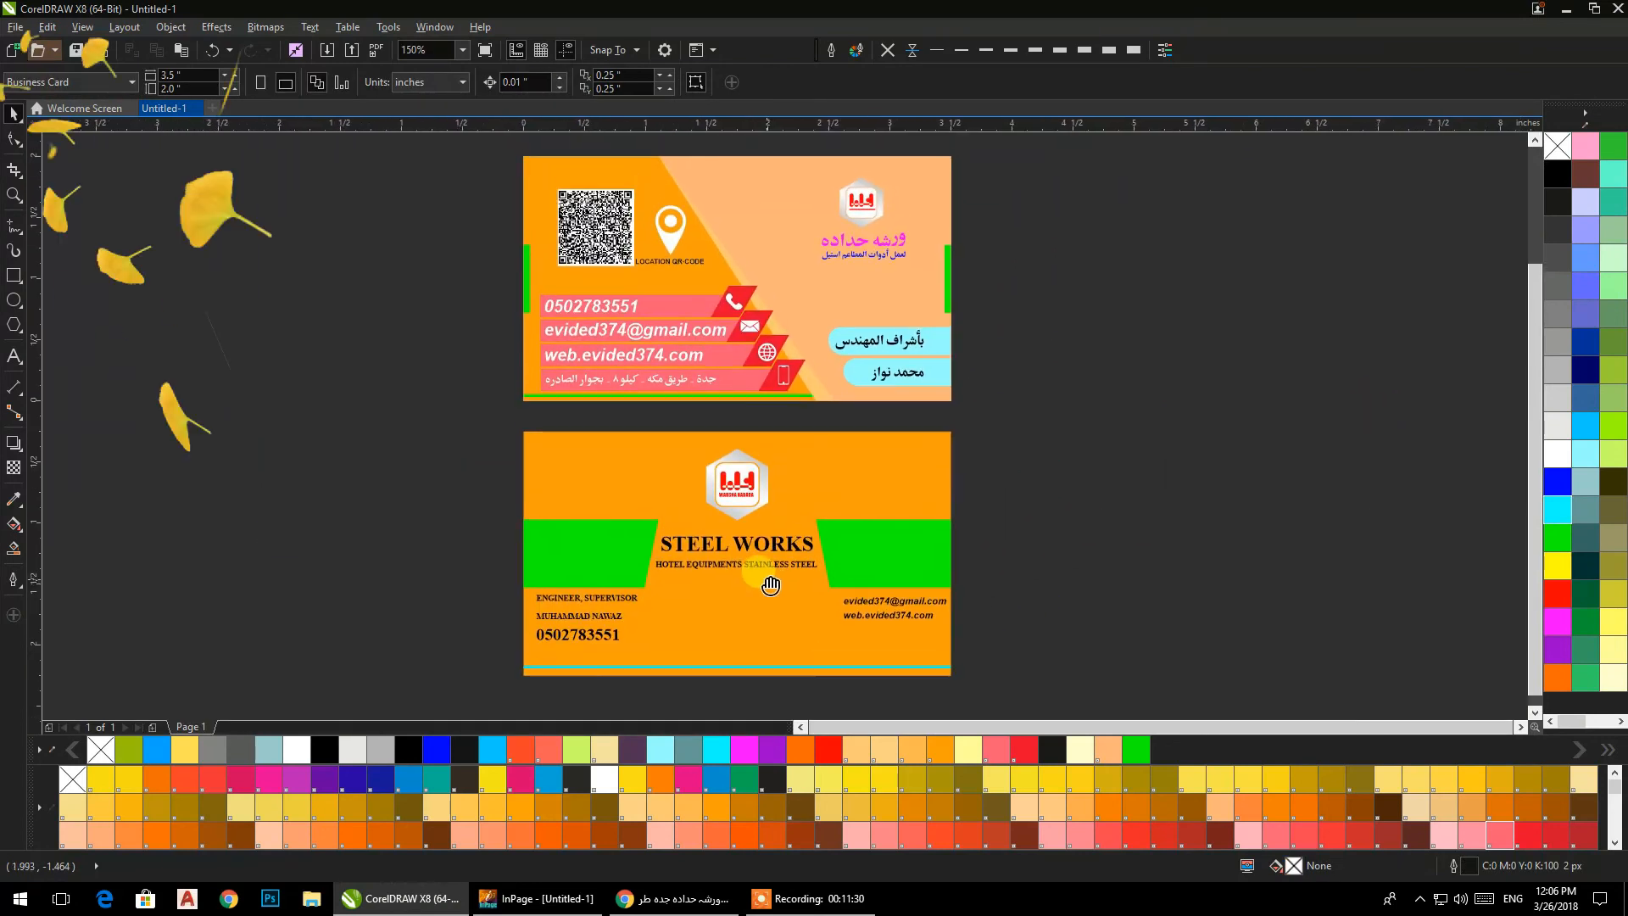